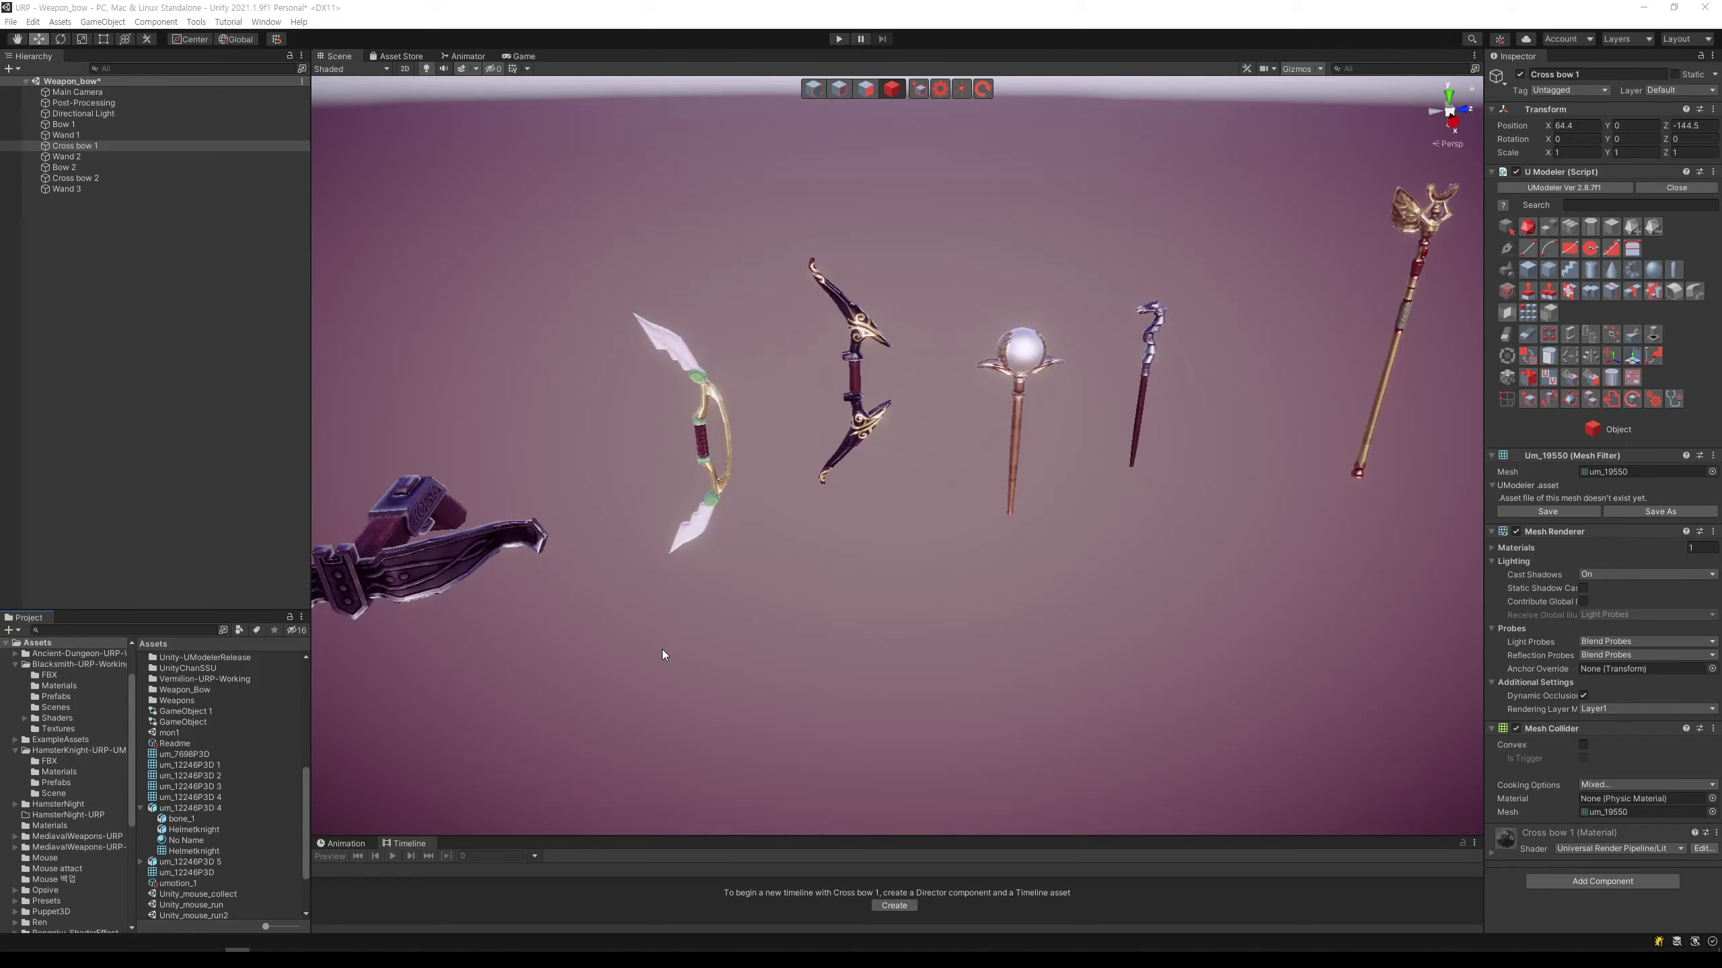
Step: Create a new empty UModeler object in a clear area of the scene
right_drag(662, 648, 835, 668)
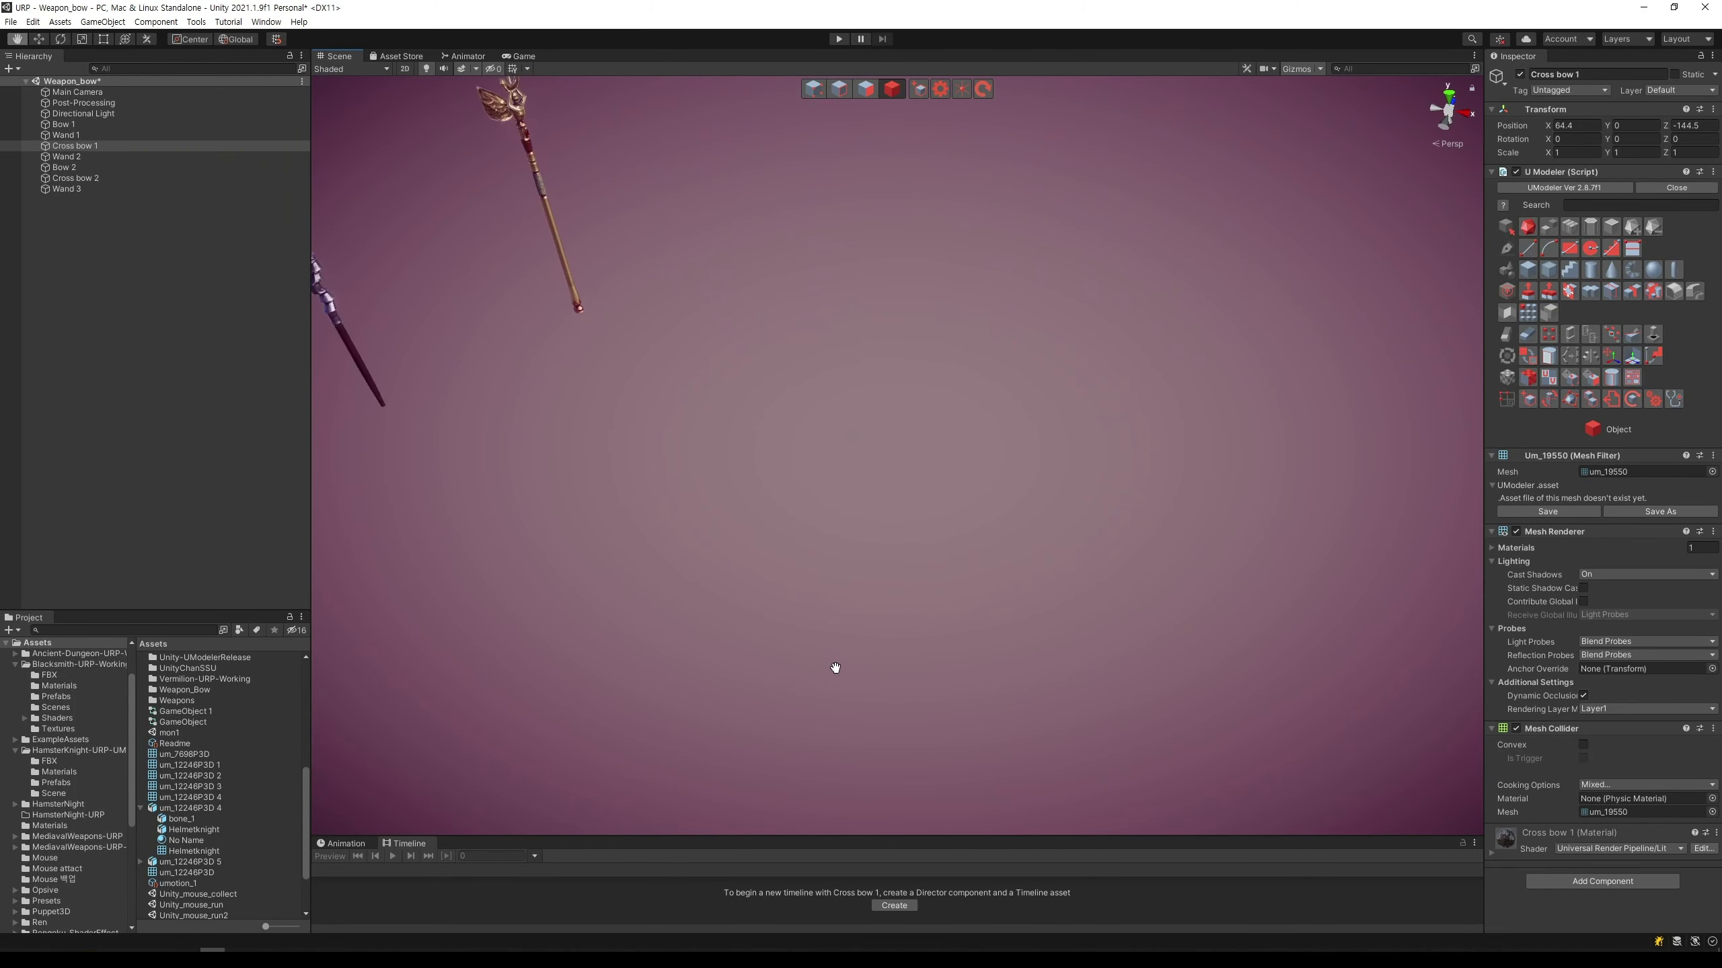
middle_drag(836, 668, 833, 671)
click(189, 347)
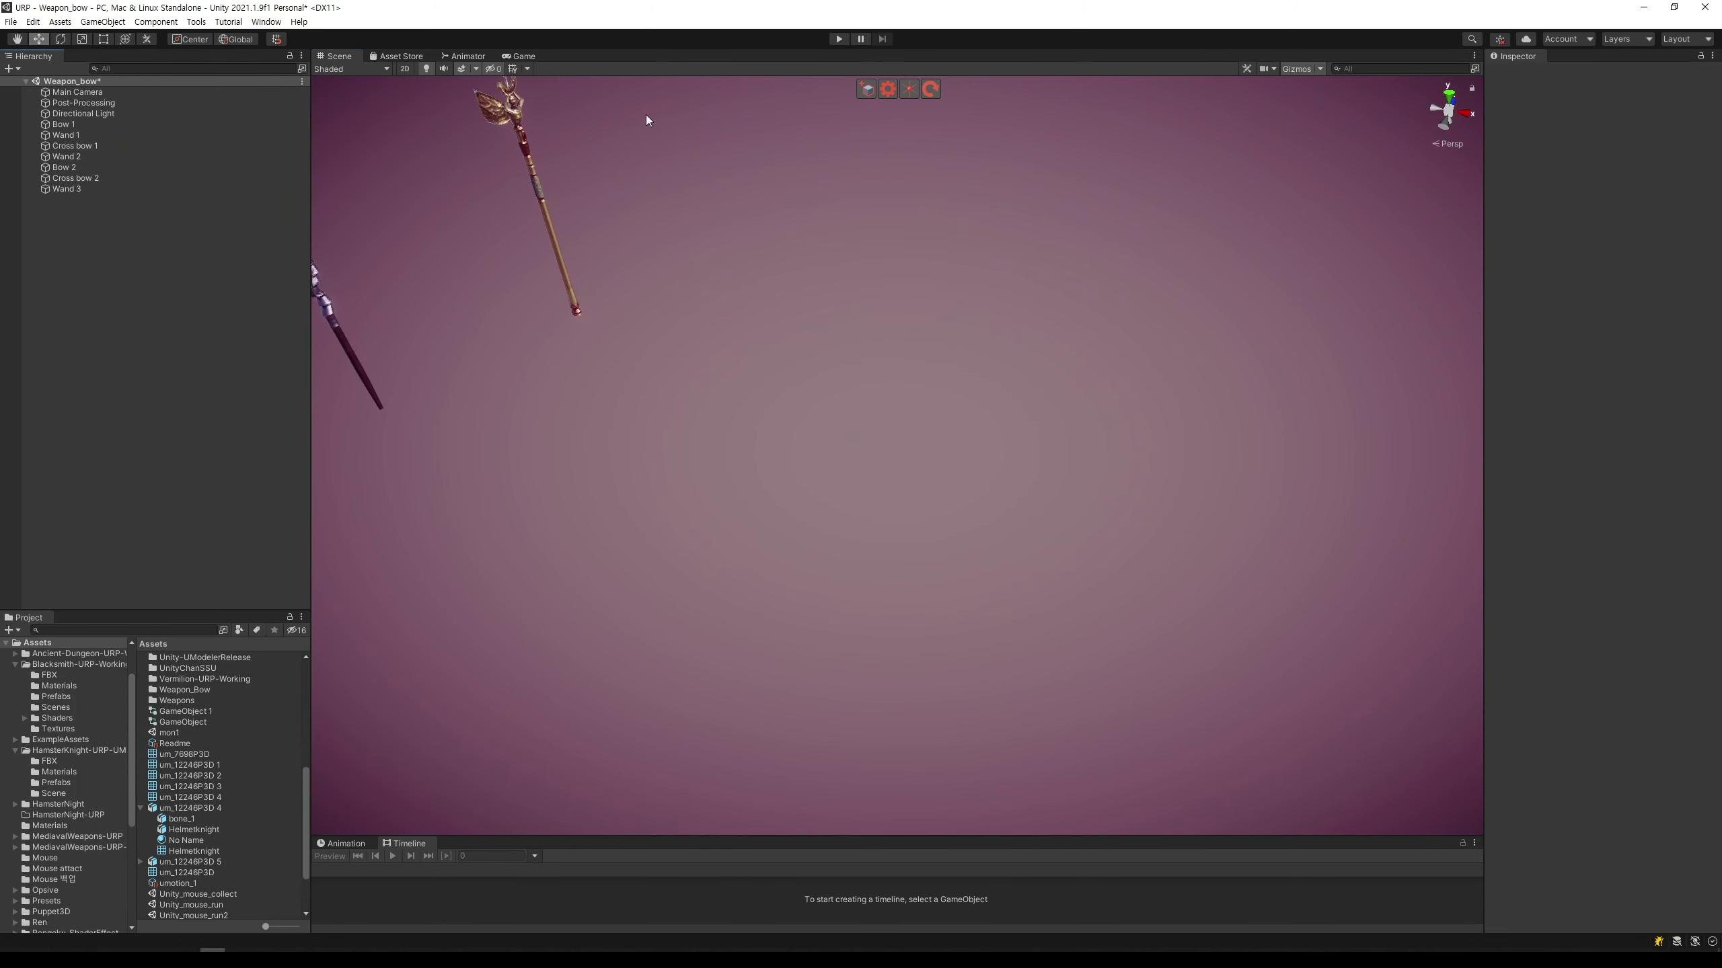
click(882, 89)
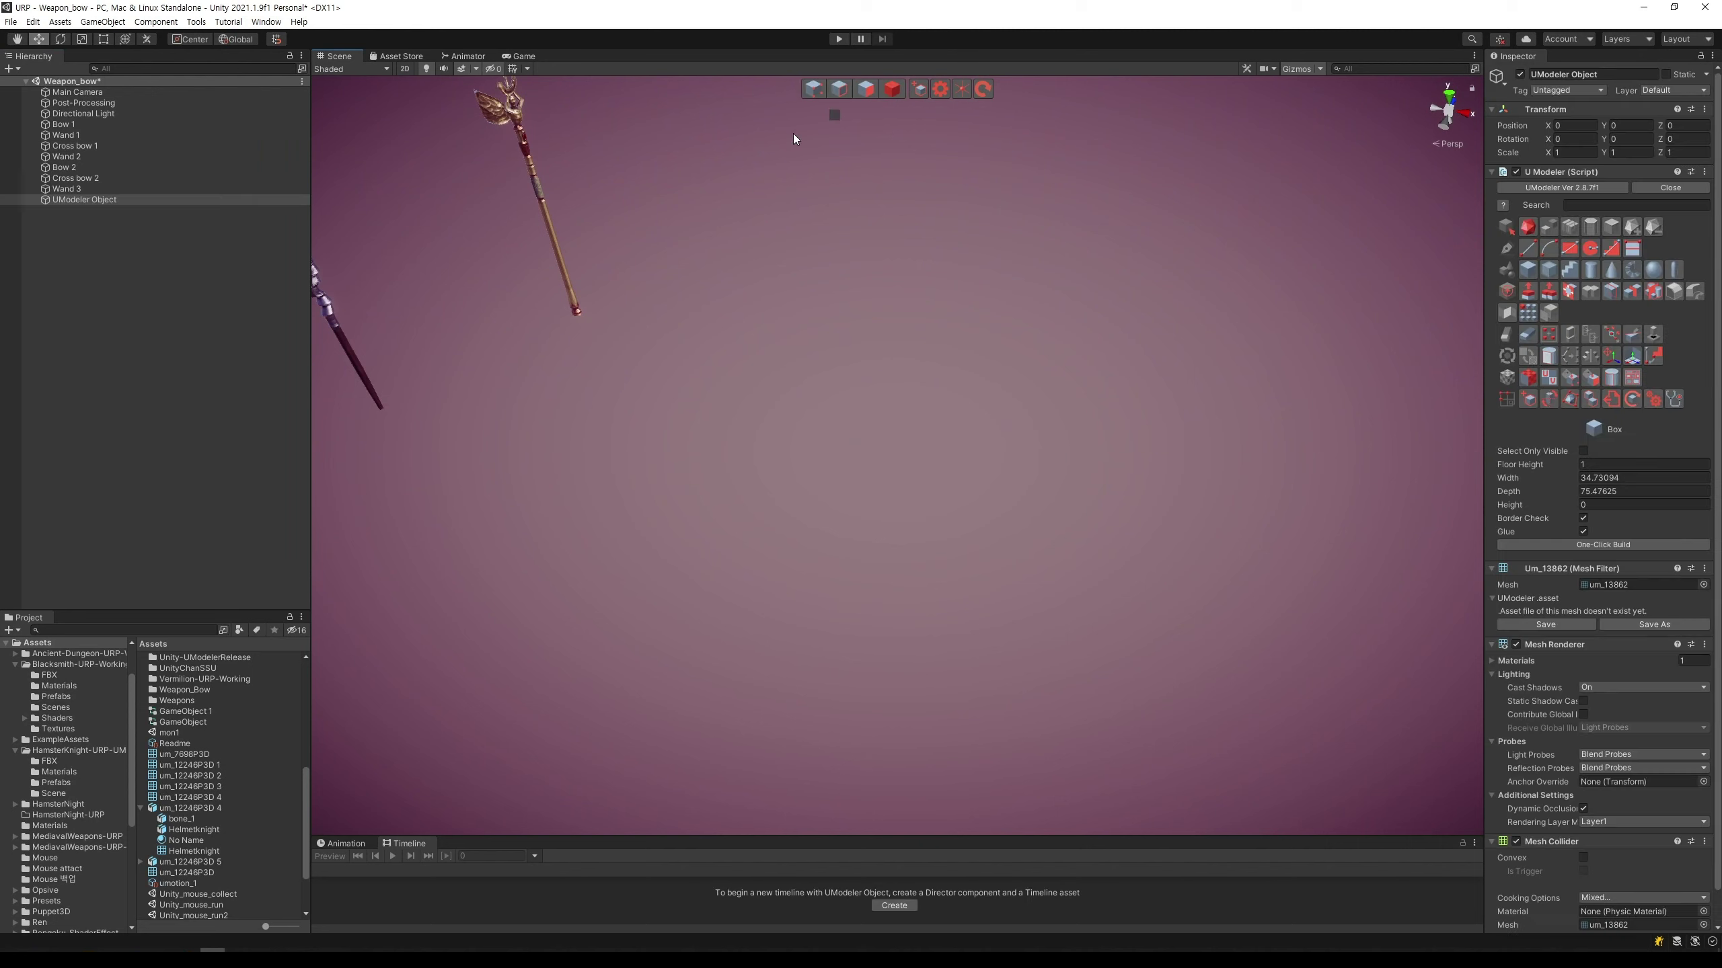
Step: Rename the new object to 'Bow 3' and open the Weapon_Bow Materials folder
right_click(93, 200)
click(135, 271)
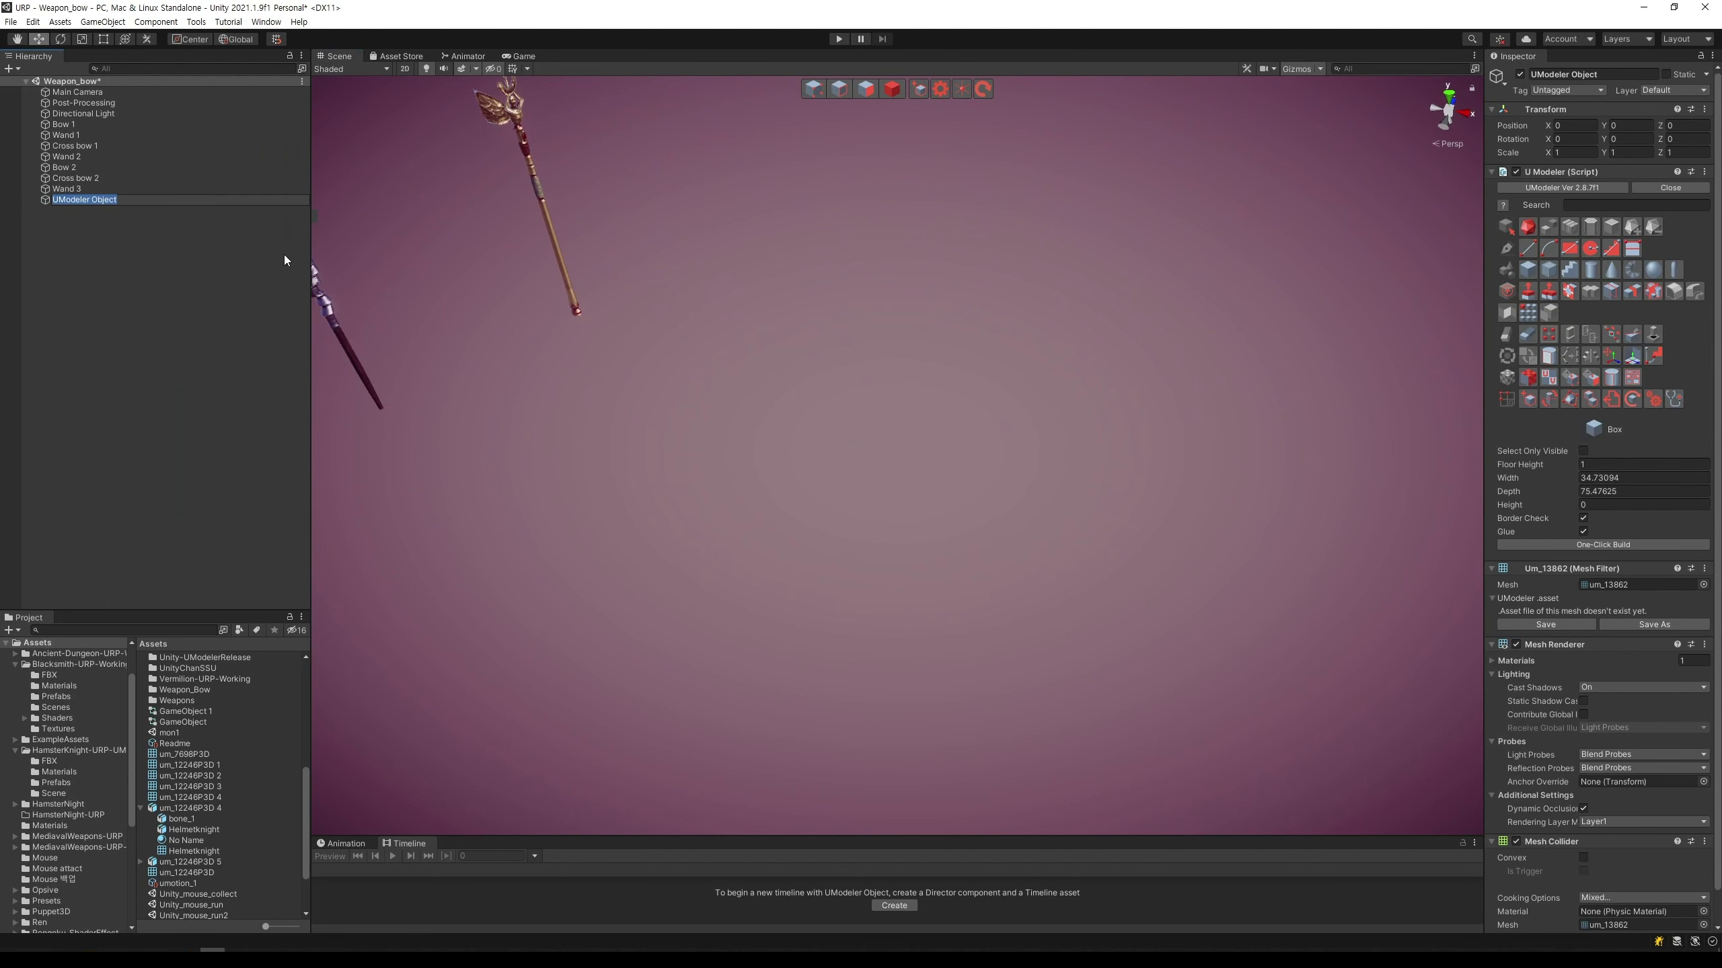
text(Bow)
text( 3)
key(Return)
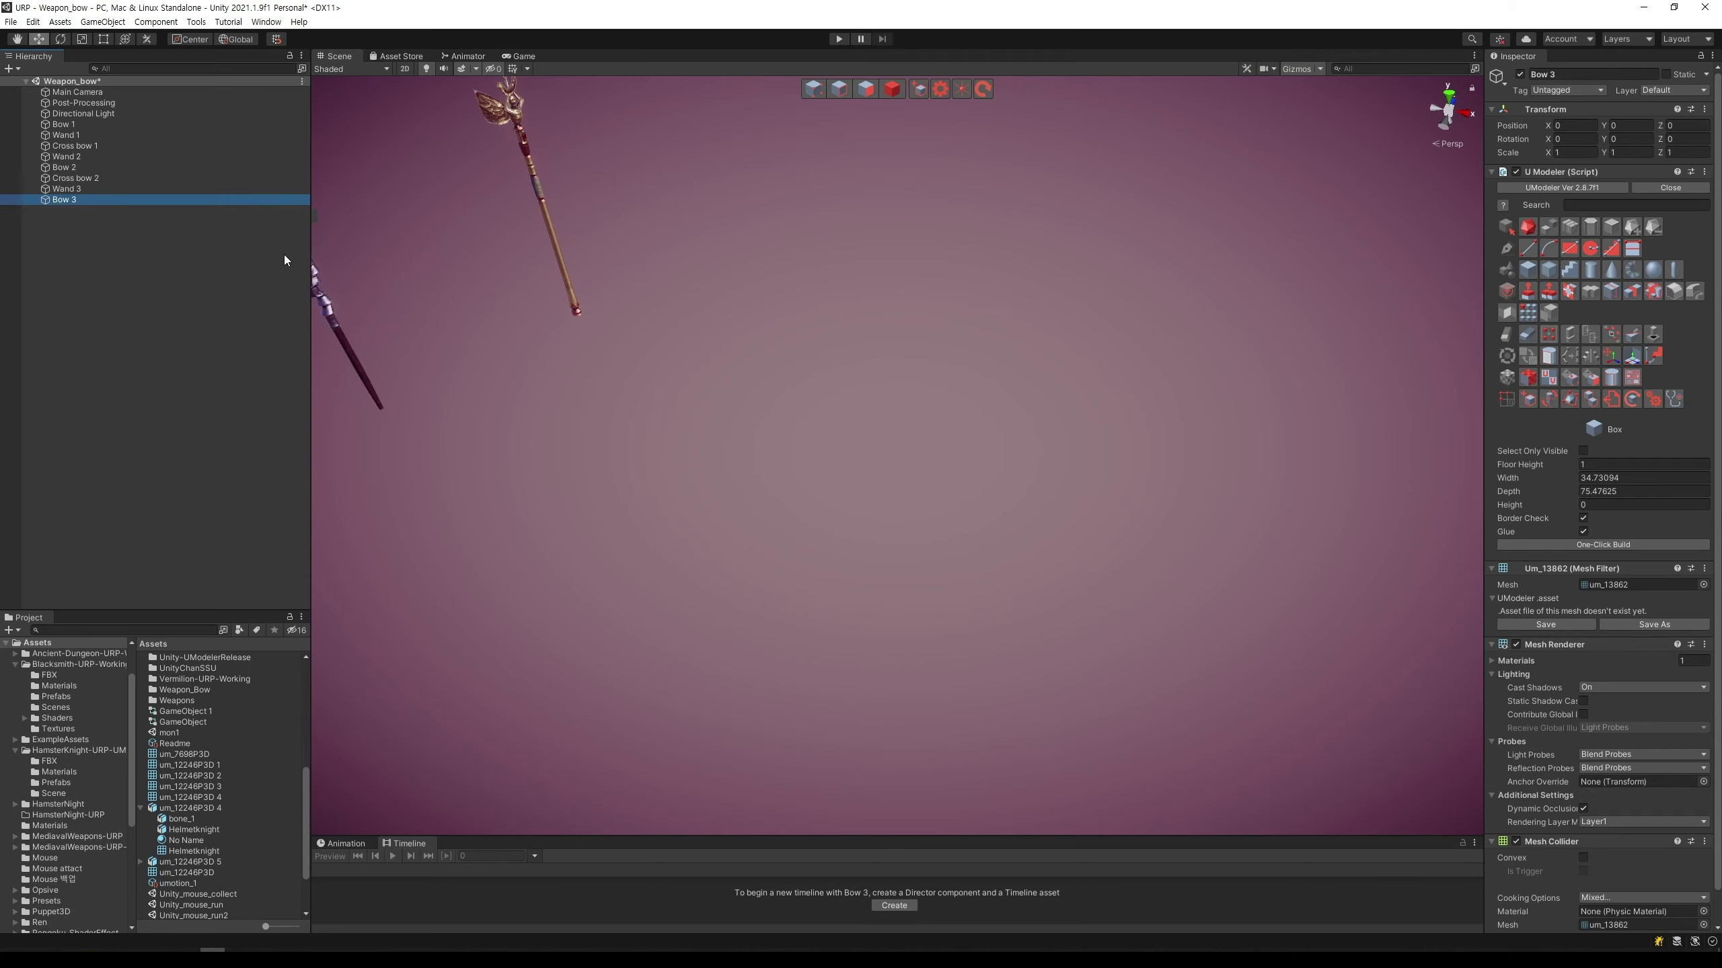
scroll(116, 797, down, 6)
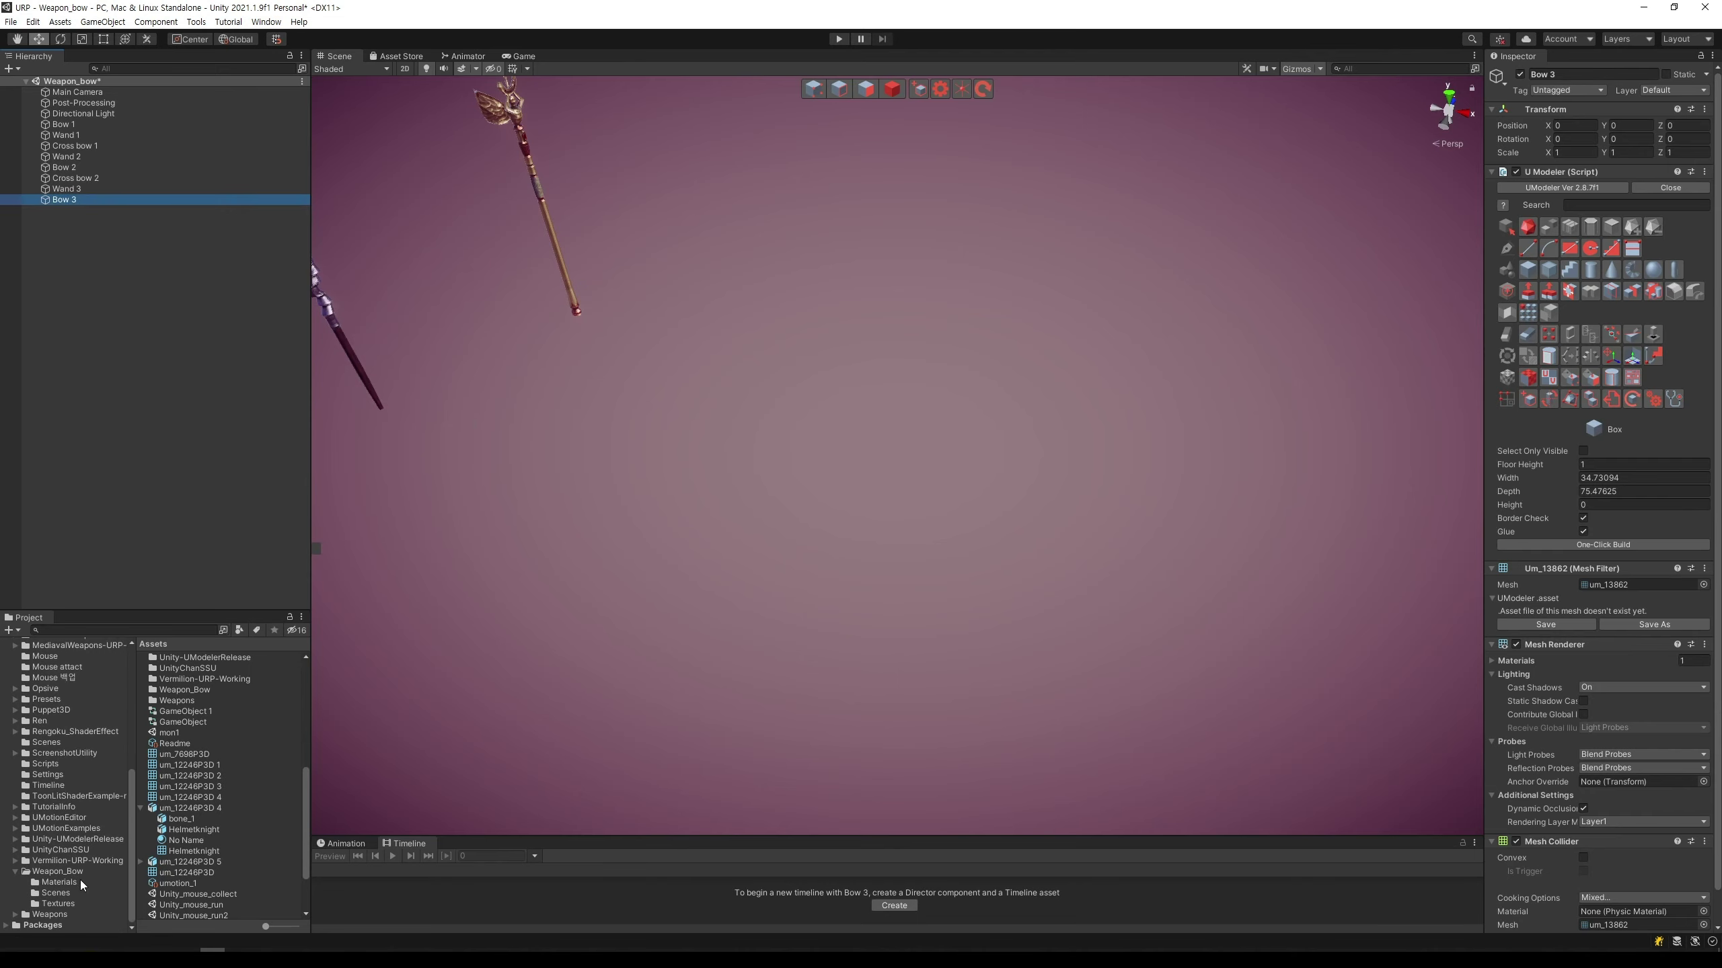
click(60, 881)
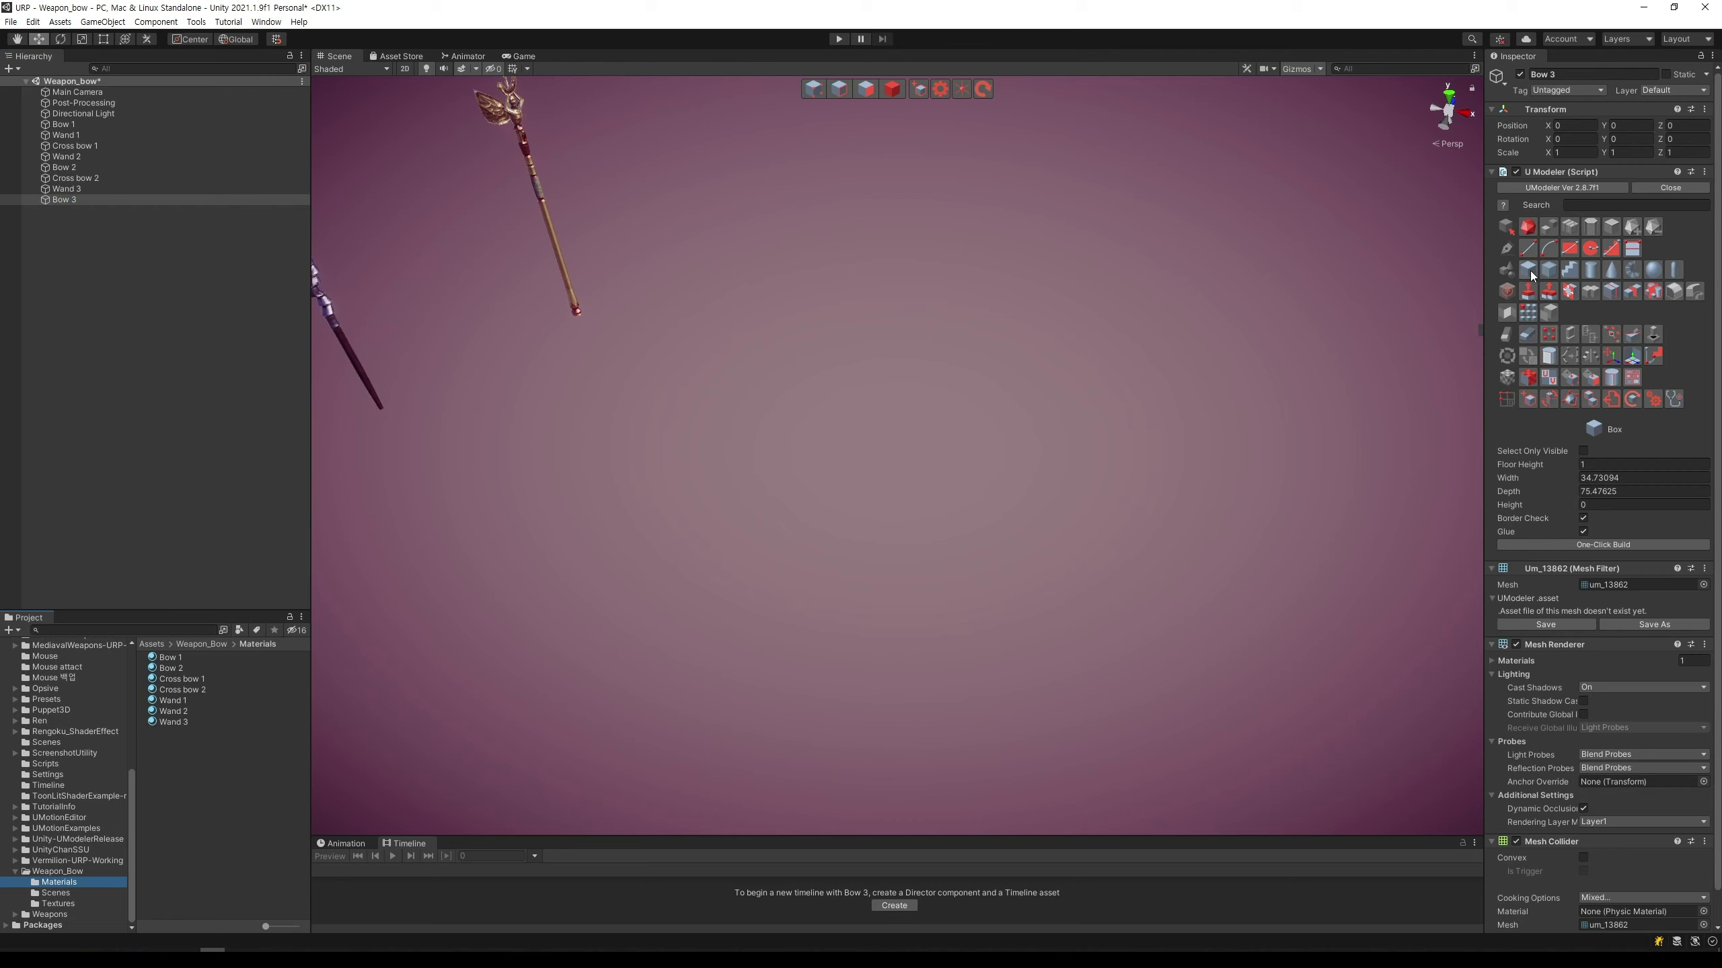
Step: Draw a box and apply a new white 'Bow 3' material created in the Materials folder
mouse_move(992, 466)
alt+mouse_down()
mouse_move(743, 513)
mouse_move(761, 705)
alt+mouse_up()
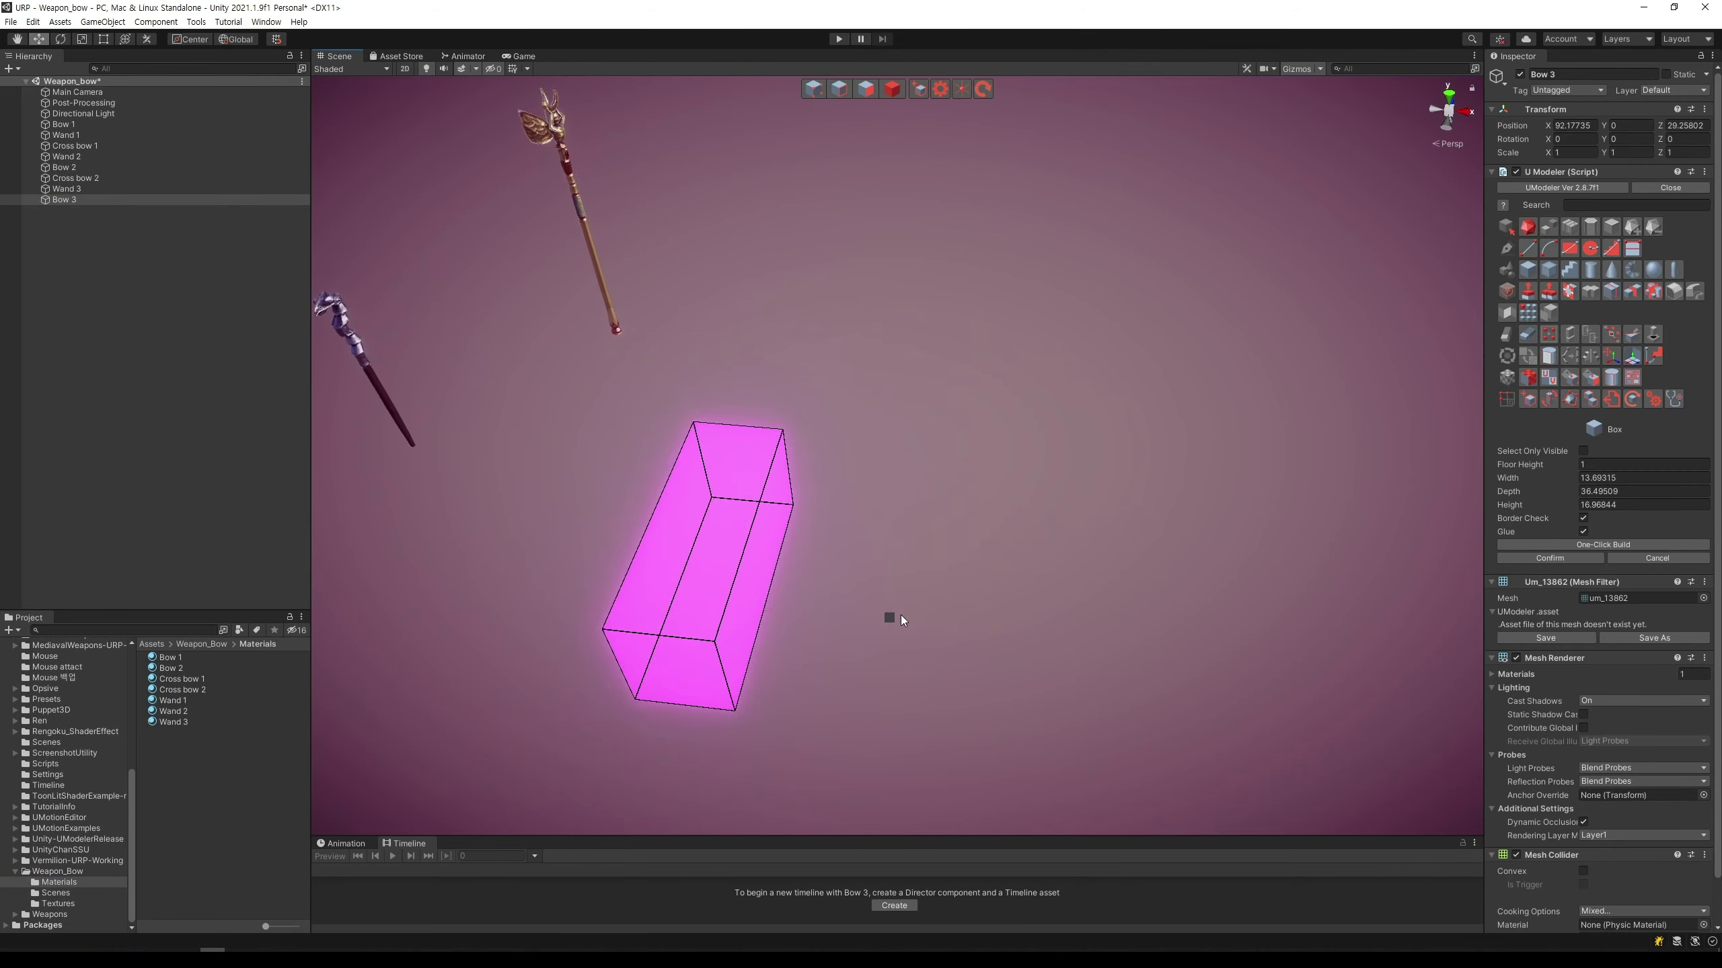
mouse_move(901, 619)
alt+mouse_down()
mouse_move(1172, 603)
mouse_move(891, 625)
mouse_move(1075, 615)
mouse_move(955, 614)
alt+mouse_up()
right_click(192, 784)
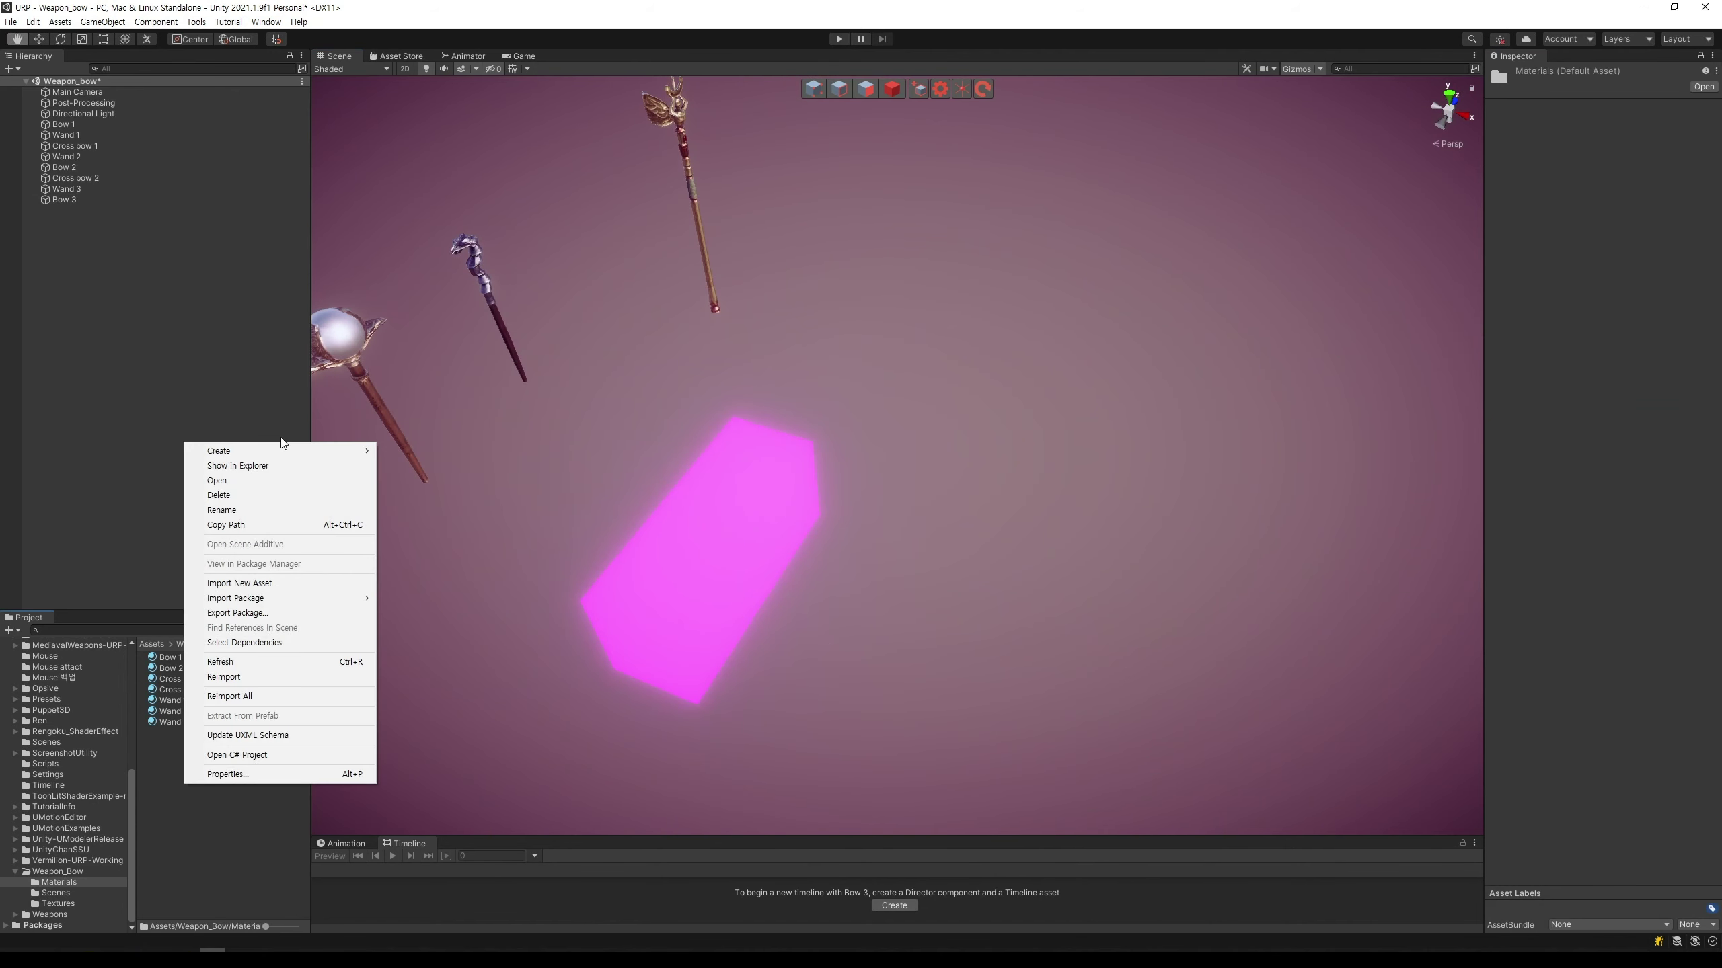
mouse_move(275, 451)
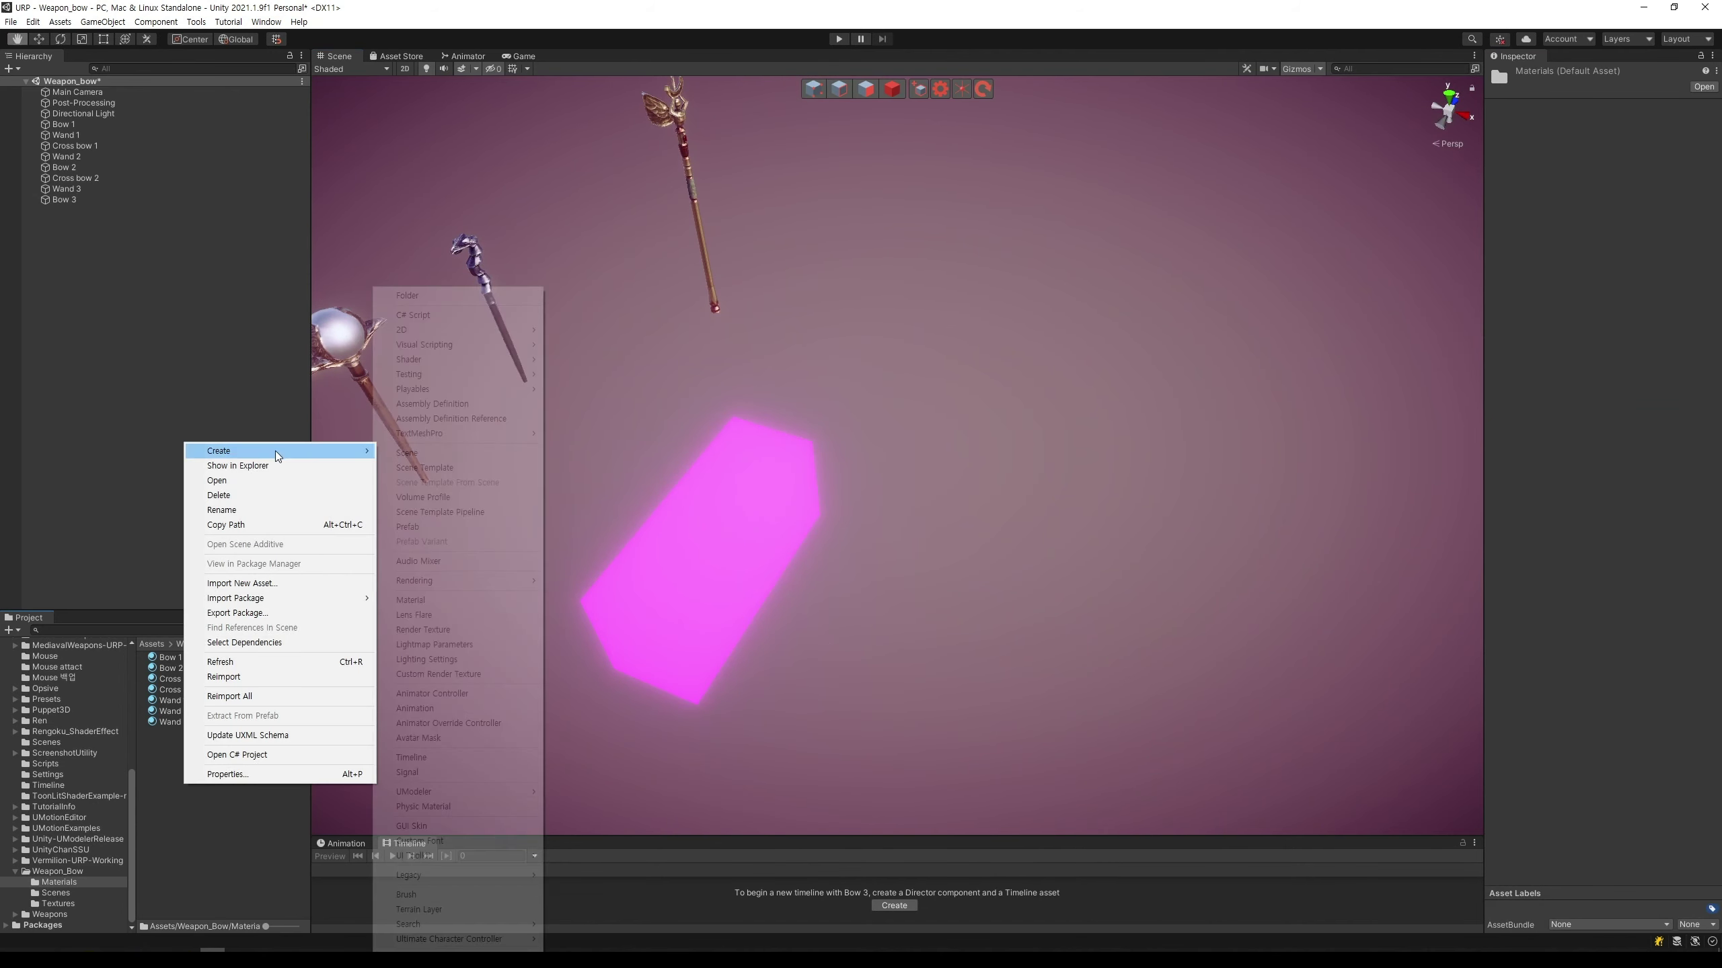
click(480, 600)
text(Bow 3)
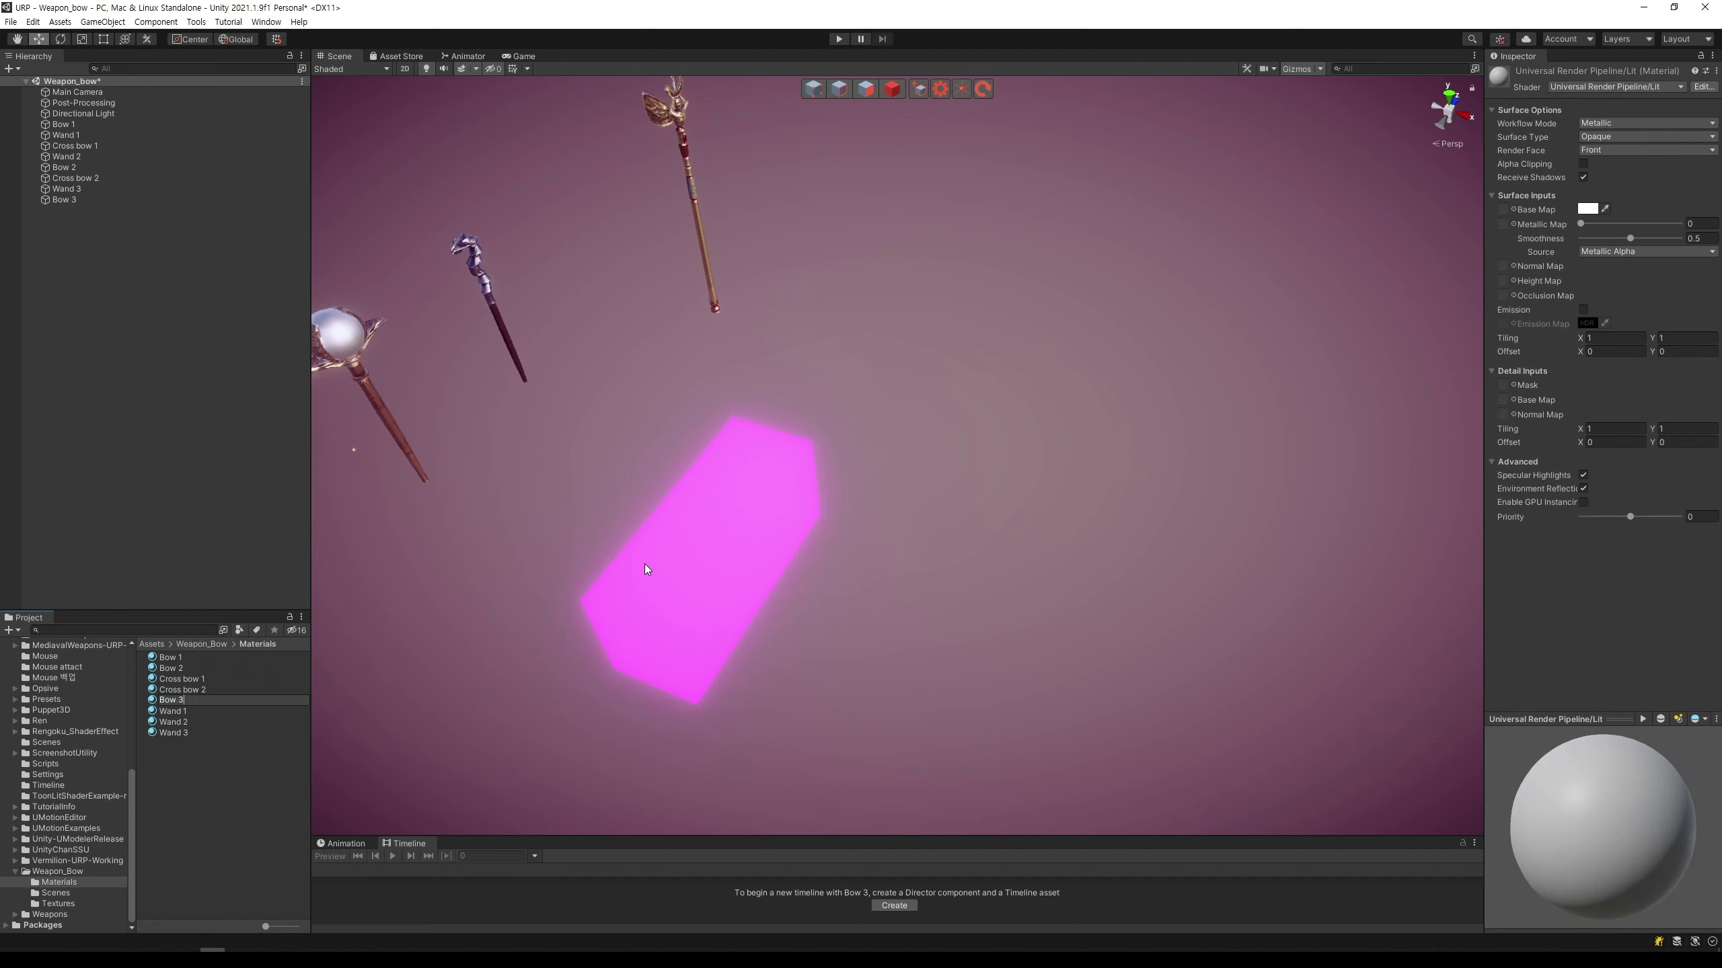
key(Return)
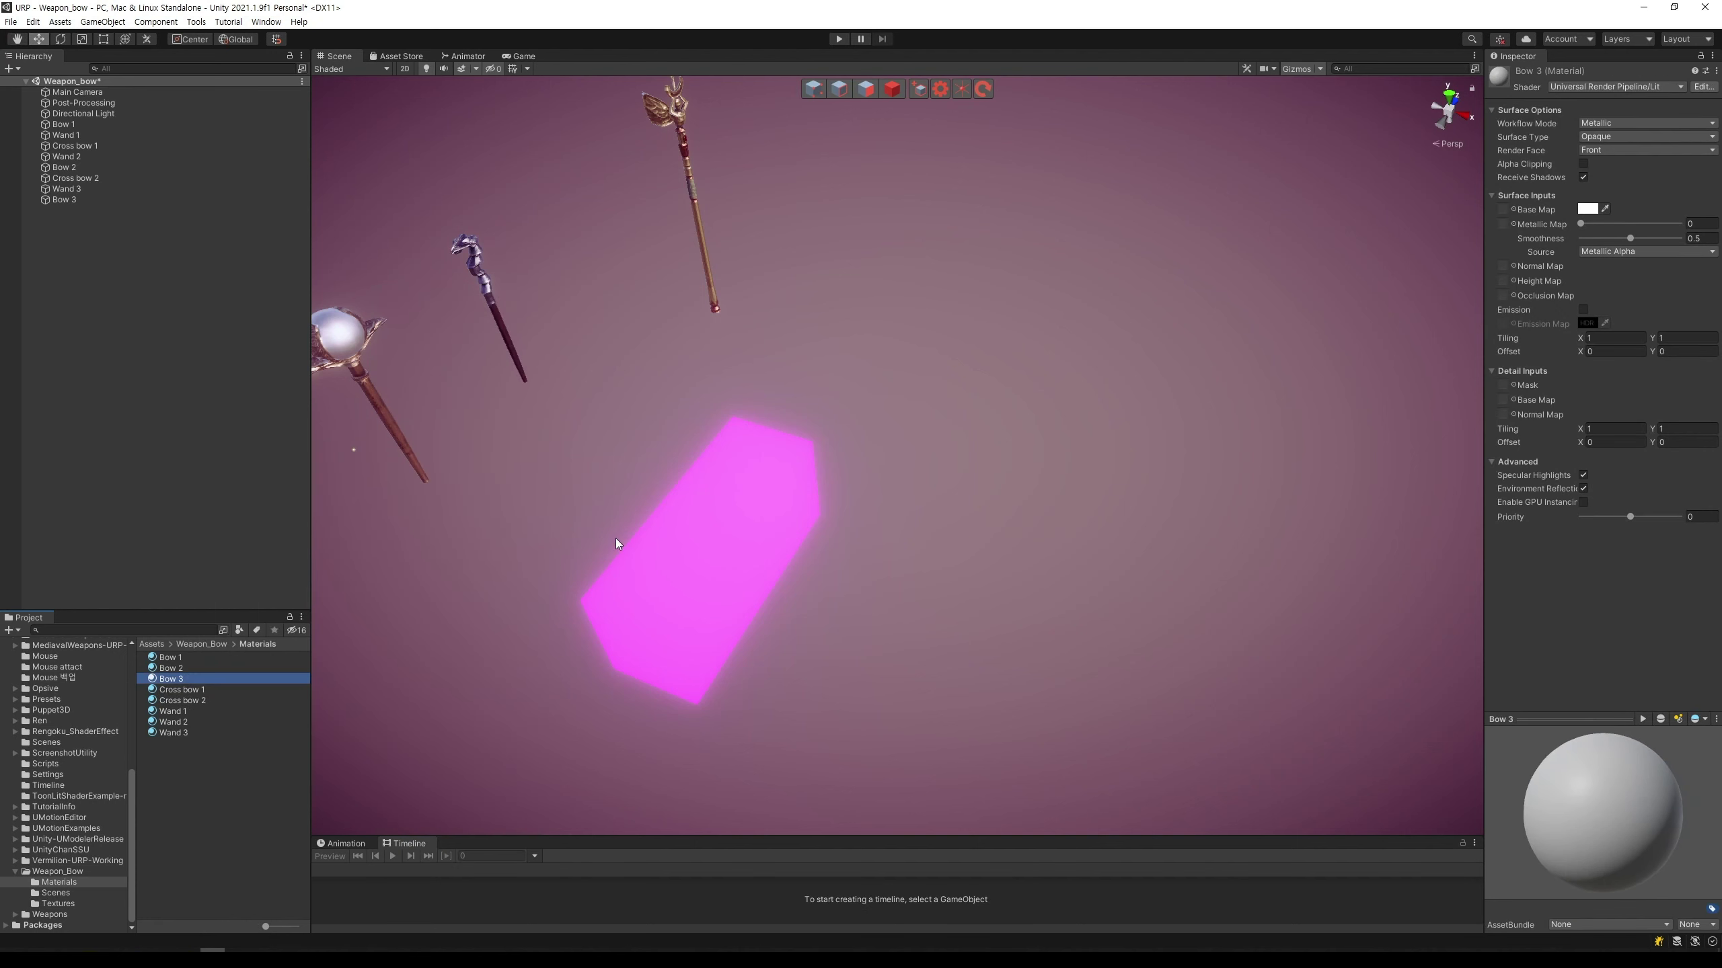
drag(264, 684, 698, 614)
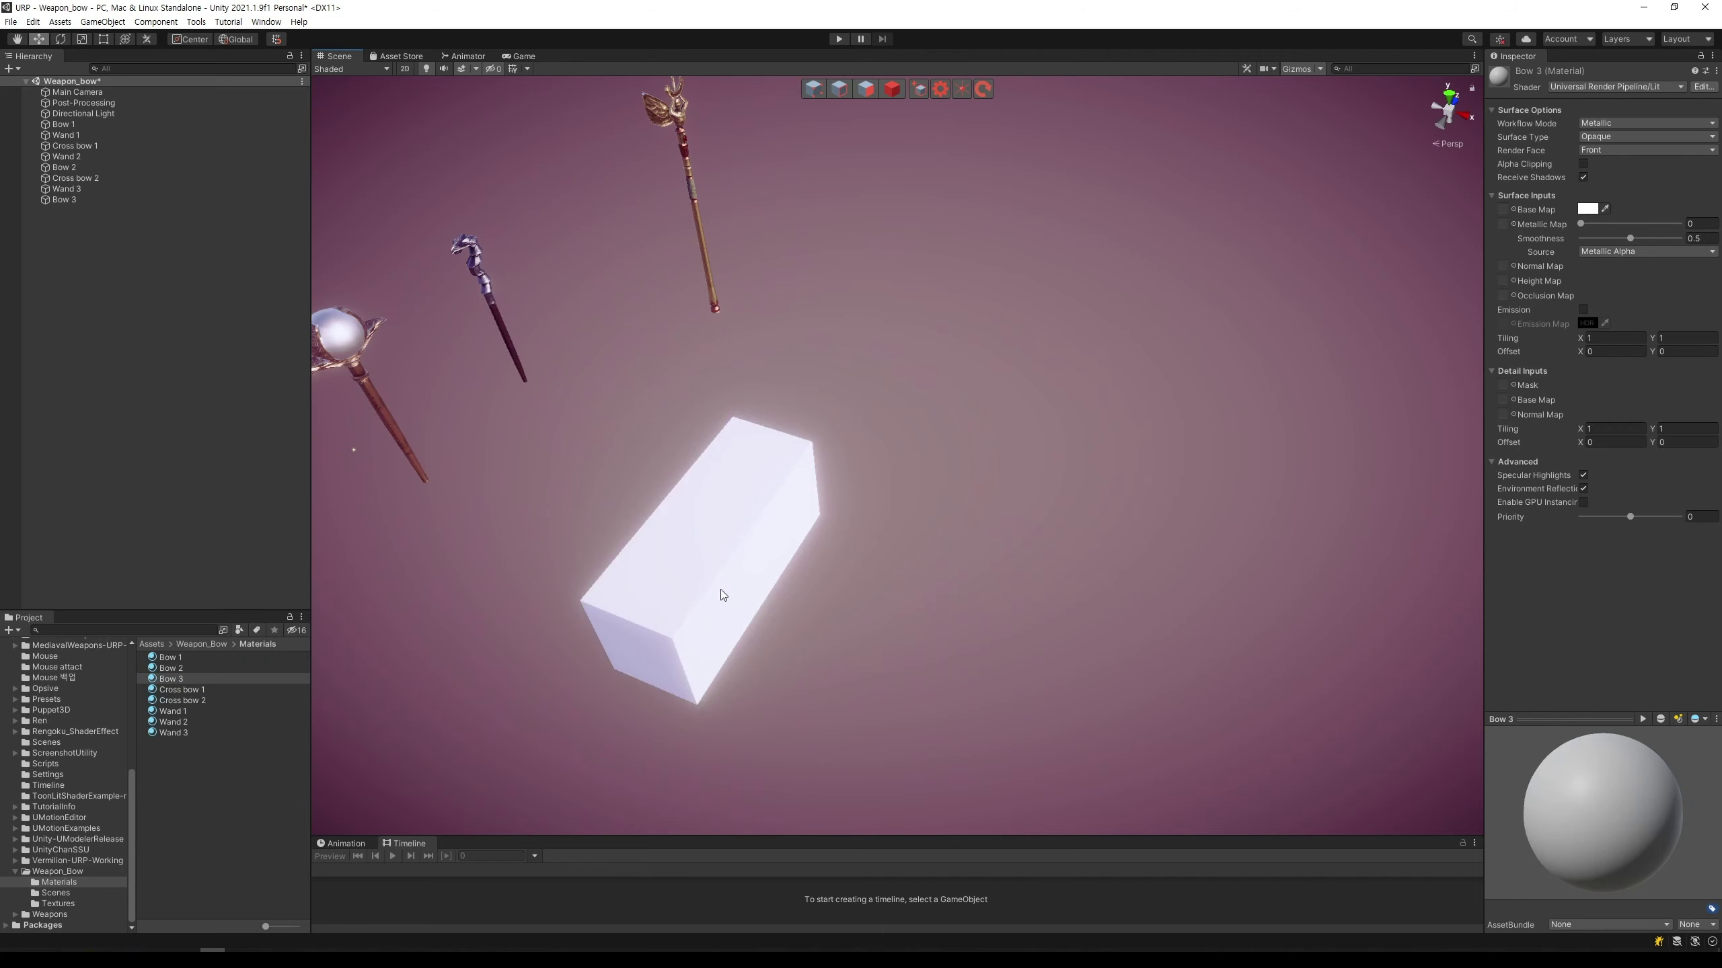
Step: In Polygon mode, push the long box's end face inward to shorten it into a cube
right_drag(711, 603, 956, 611)
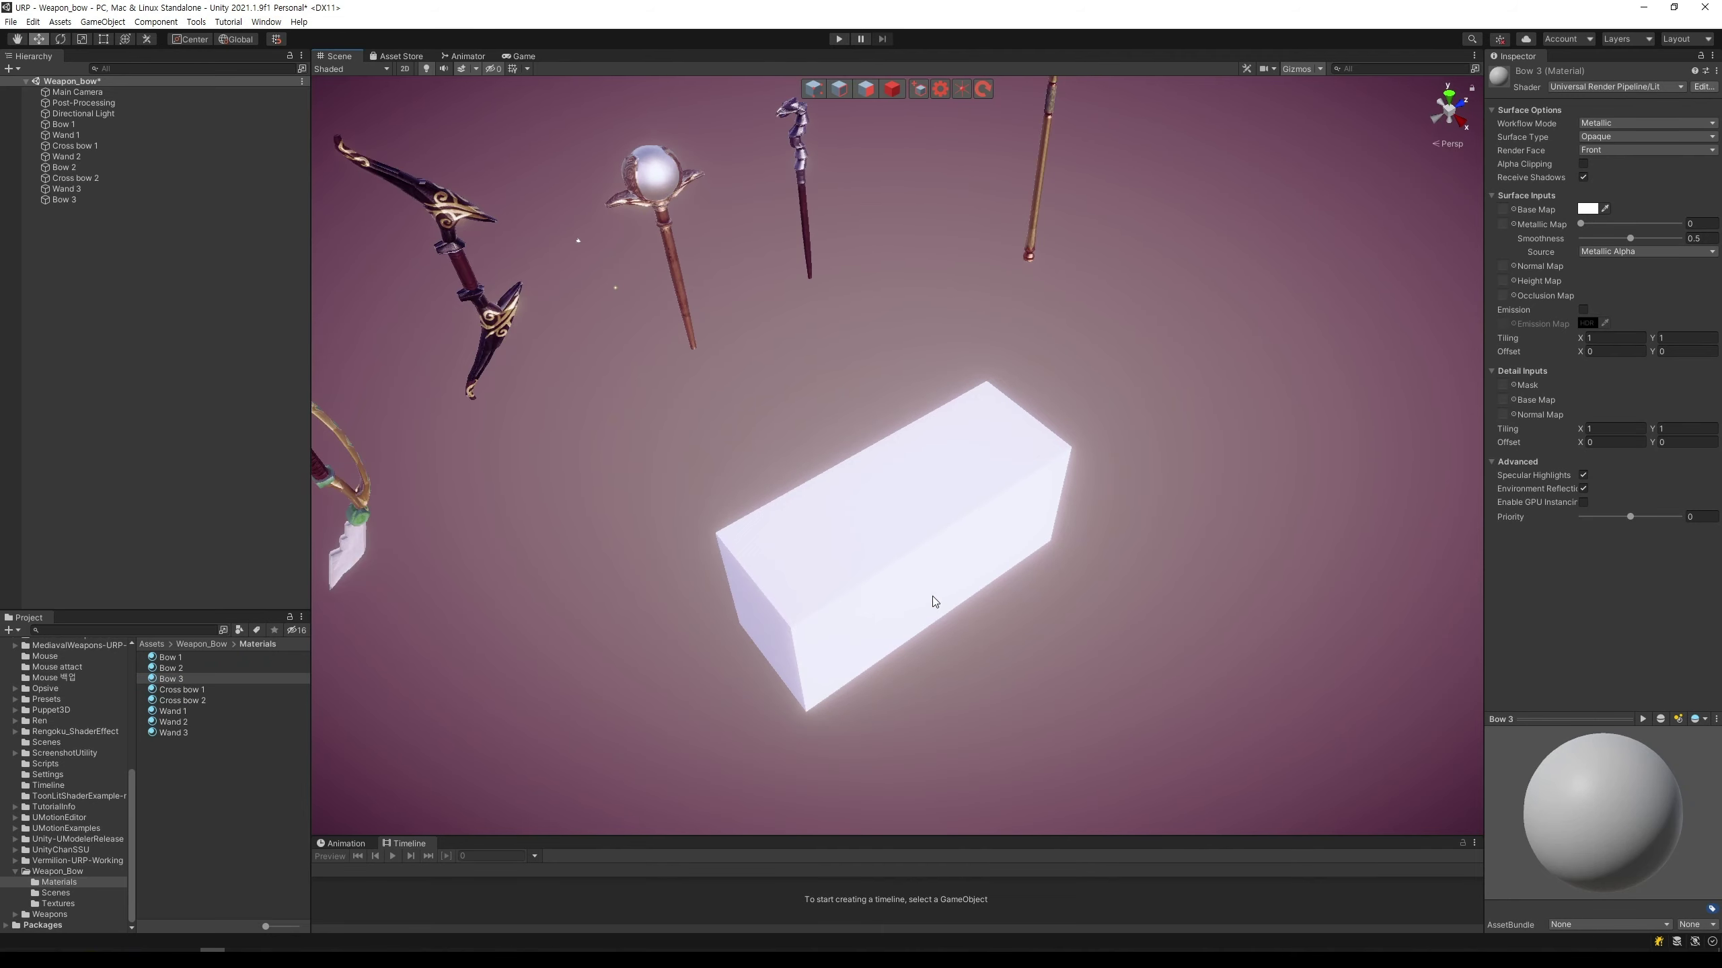
middle_drag(956, 611, 1003, 604)
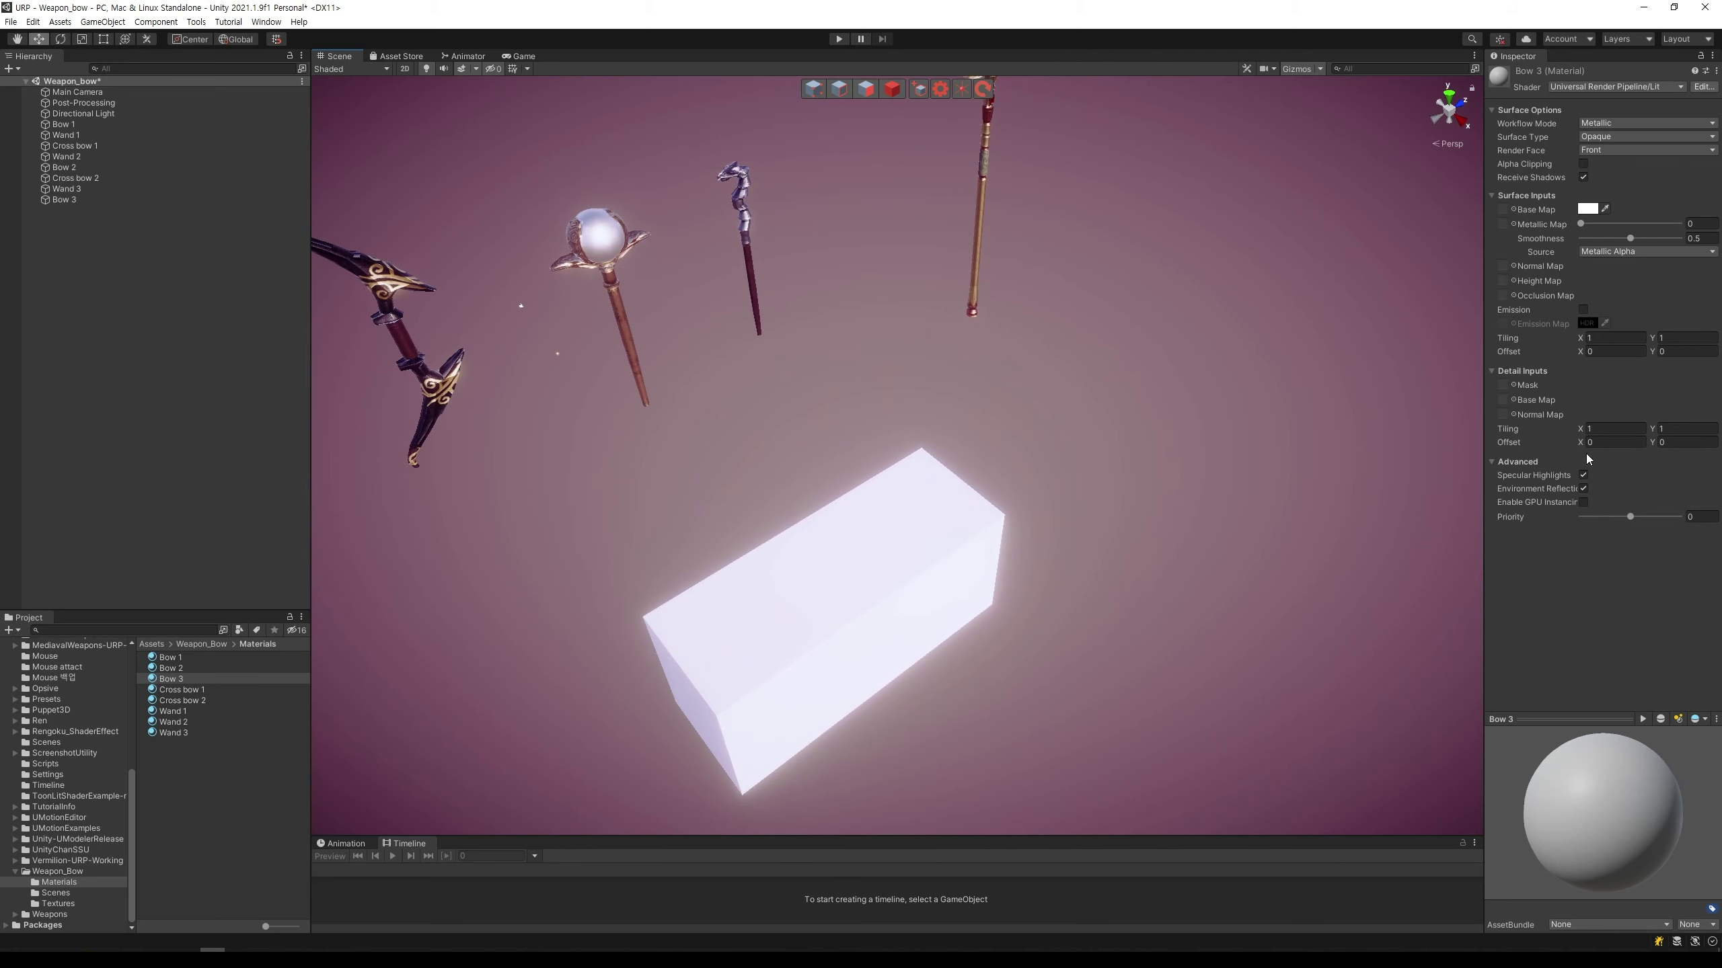
click(859, 540)
click(890, 90)
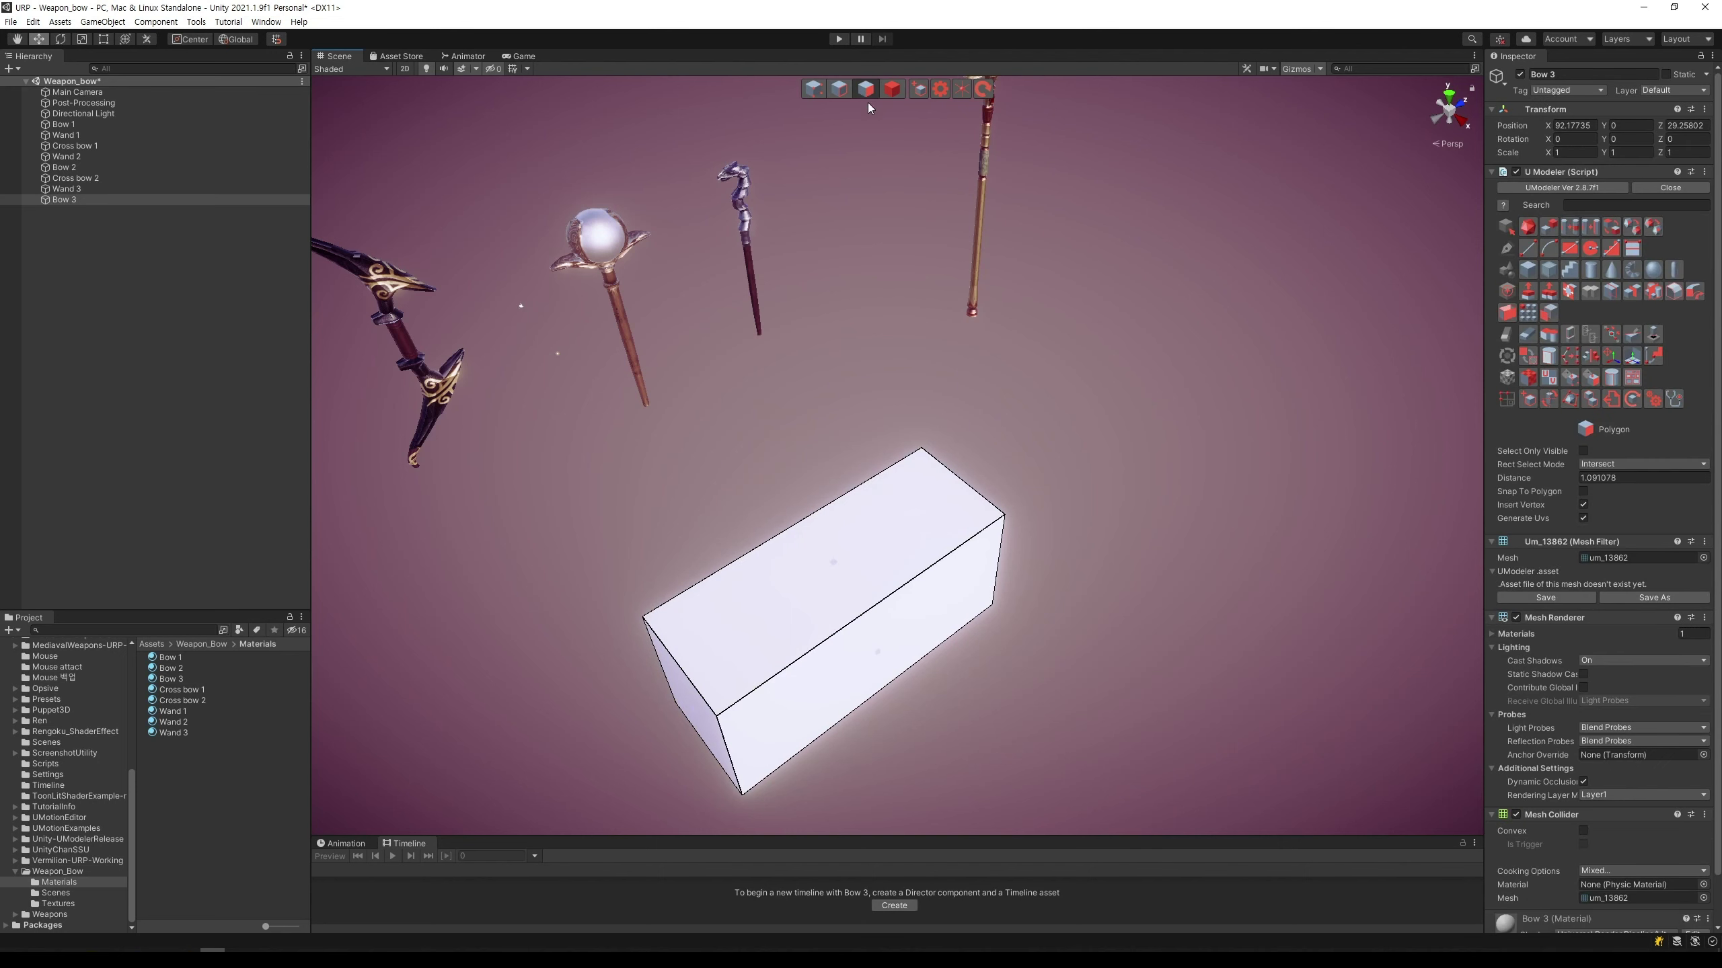
middle_drag(674, 690, 745, 594)
click(745, 595)
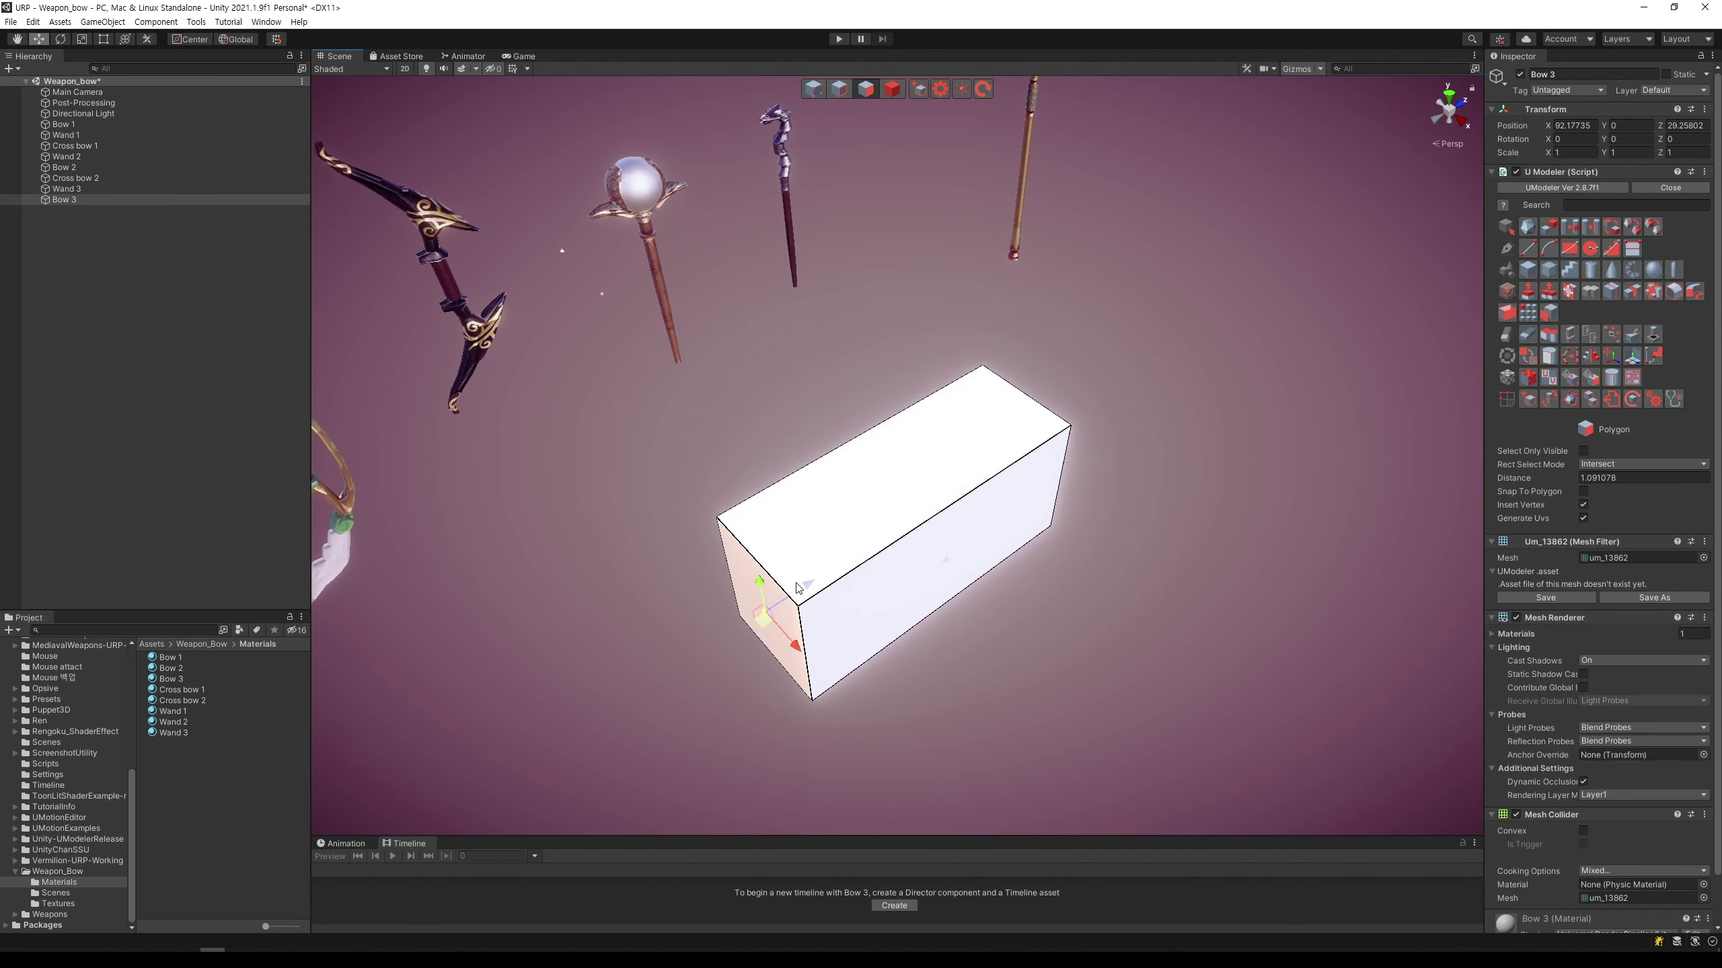
drag(758, 597, 959, 478)
Step: Push a side face of the cube inward to flatten it into a thin slab
alt+drag(1106, 462, 713, 514)
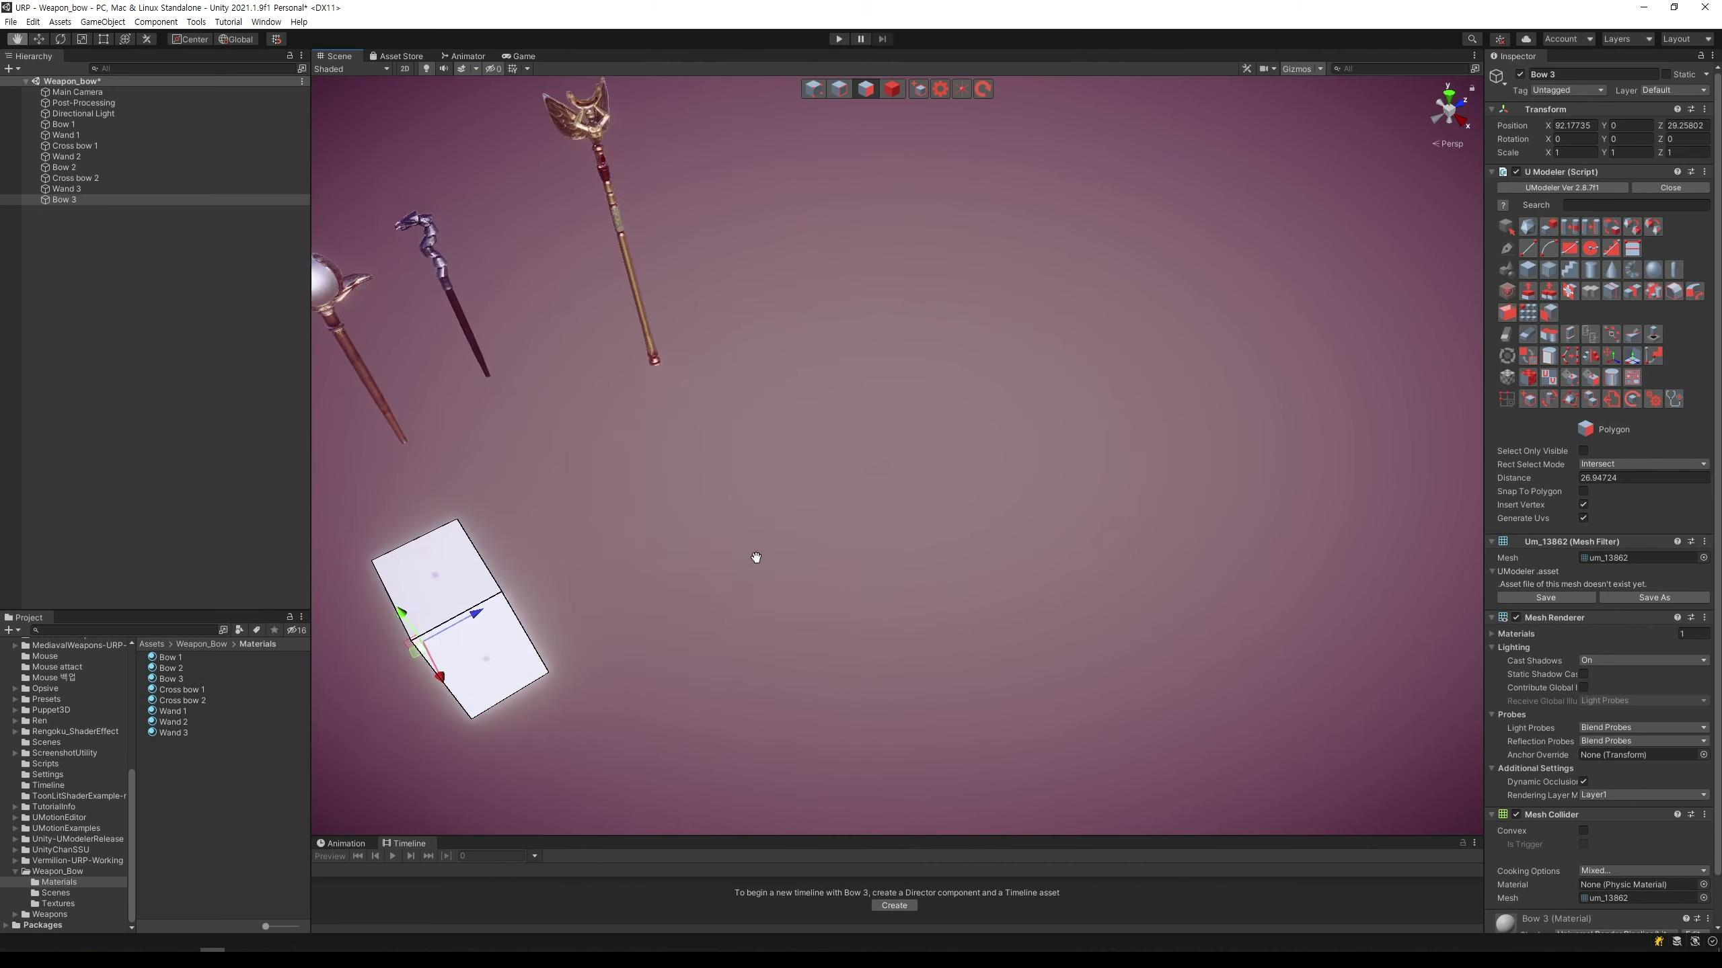
click(713, 514)
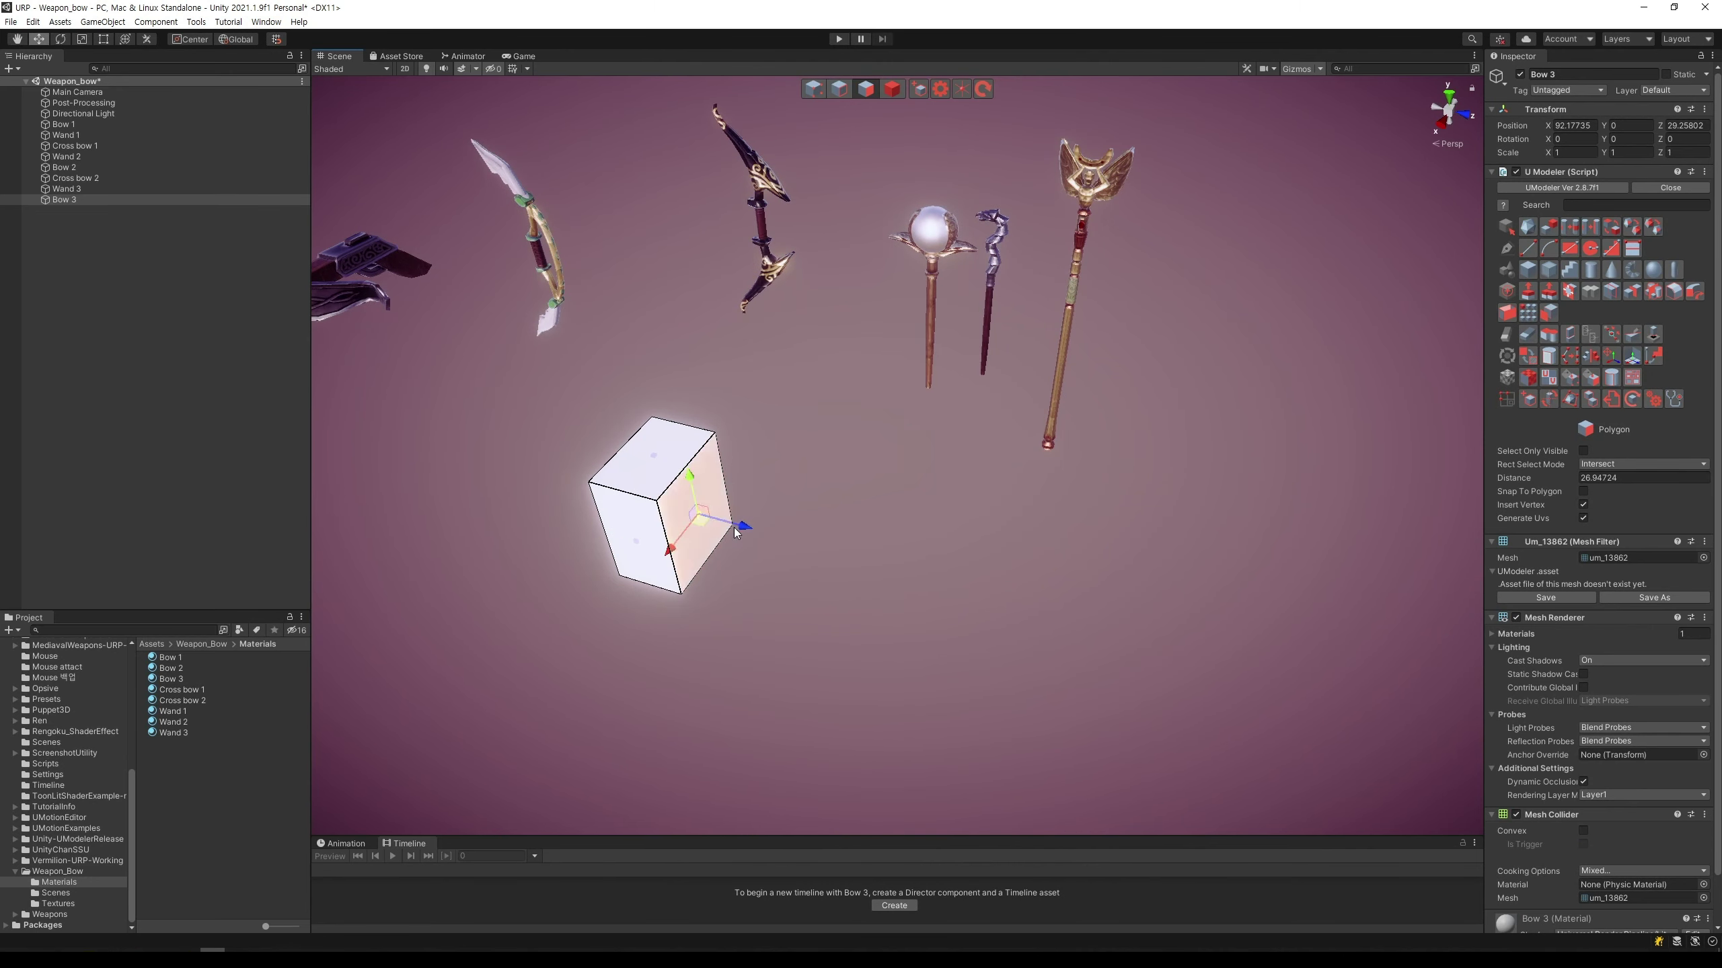
mouse_move(744, 537)
mouse_down()
mouse_move(698, 526)
mouse_move(654, 661)
mouse_move(918, 631)
mouse_up()
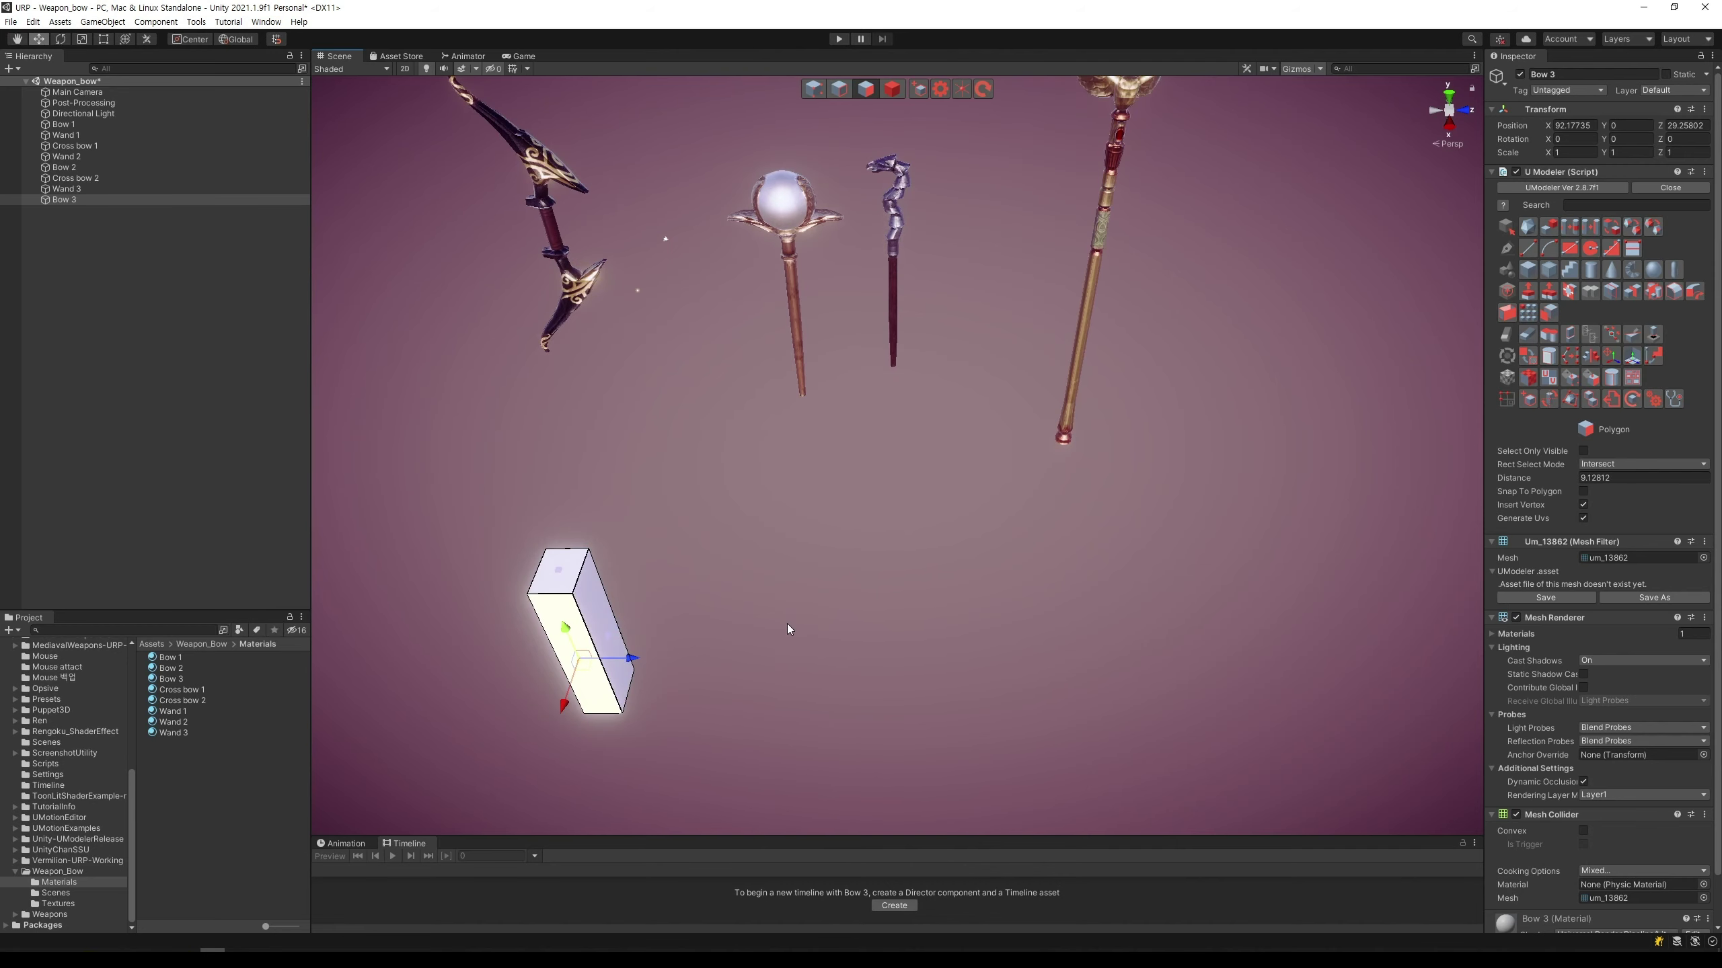
Step: Slice a center loop through the slab and mirror it along the X axis
click(1619, 296)
alt+drag(1075, 453, 1173, 507)
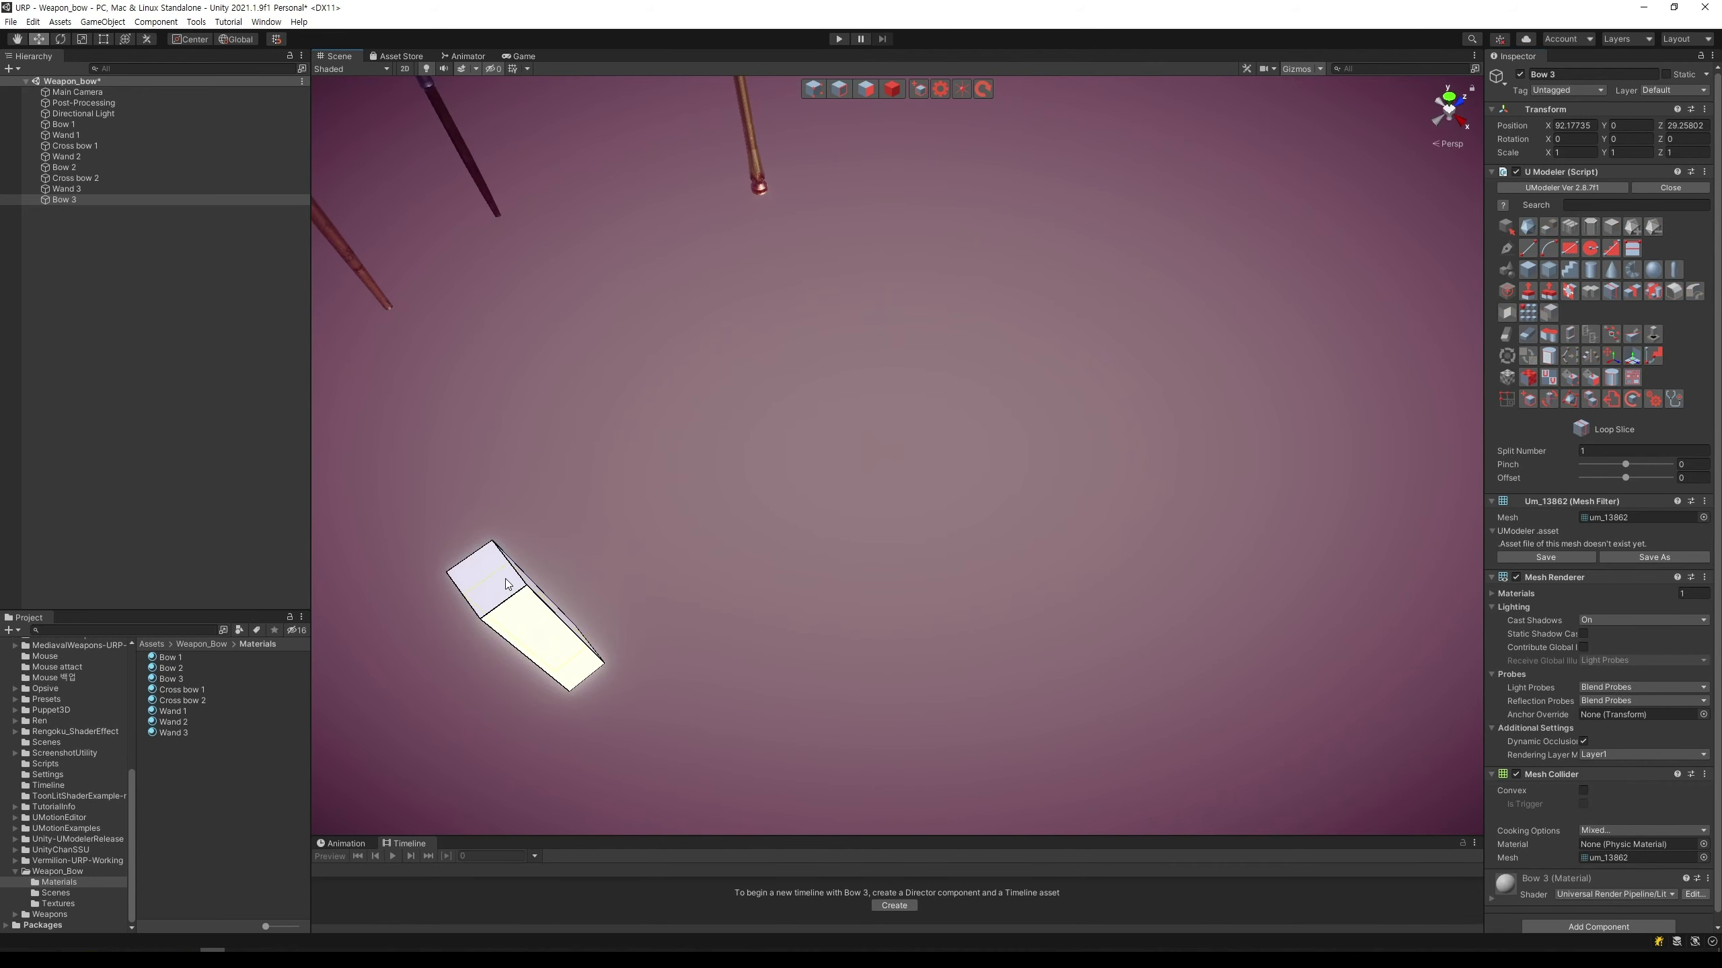
mouse_move(549, 570)
alt+mouse_down()
mouse_move(853, 515)
mouse_move(960, 448)
mouse_move(933, 436)
alt+mouse_up()
click(890, 86)
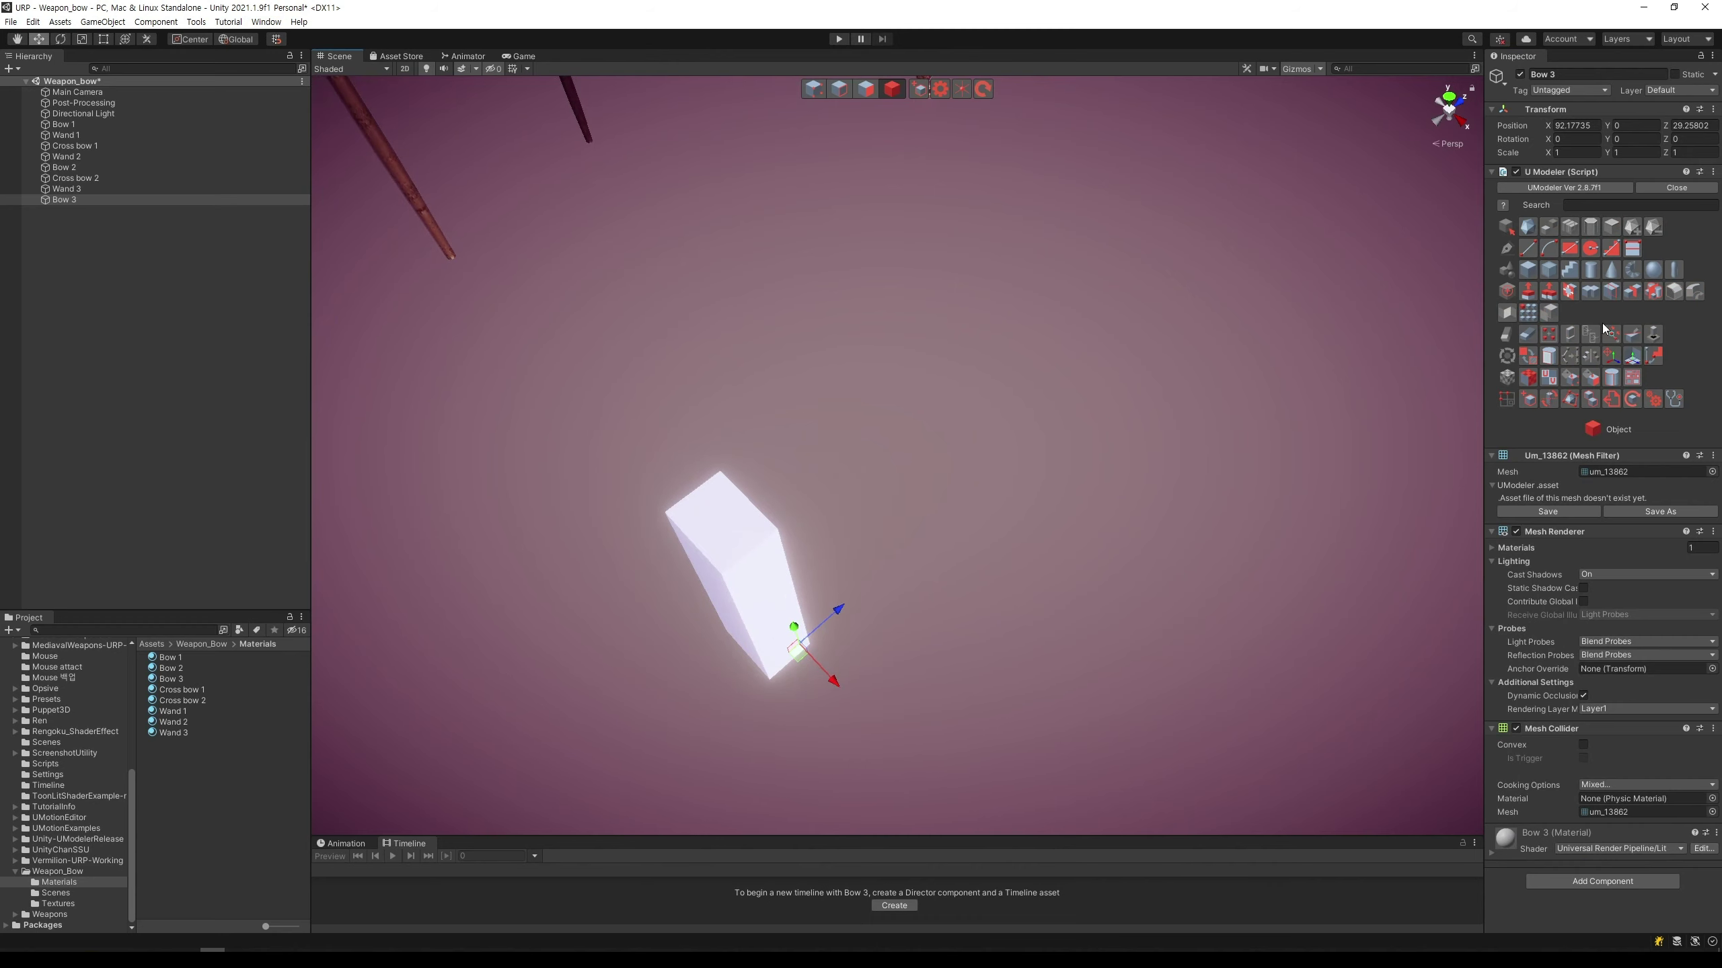
click(1630, 295)
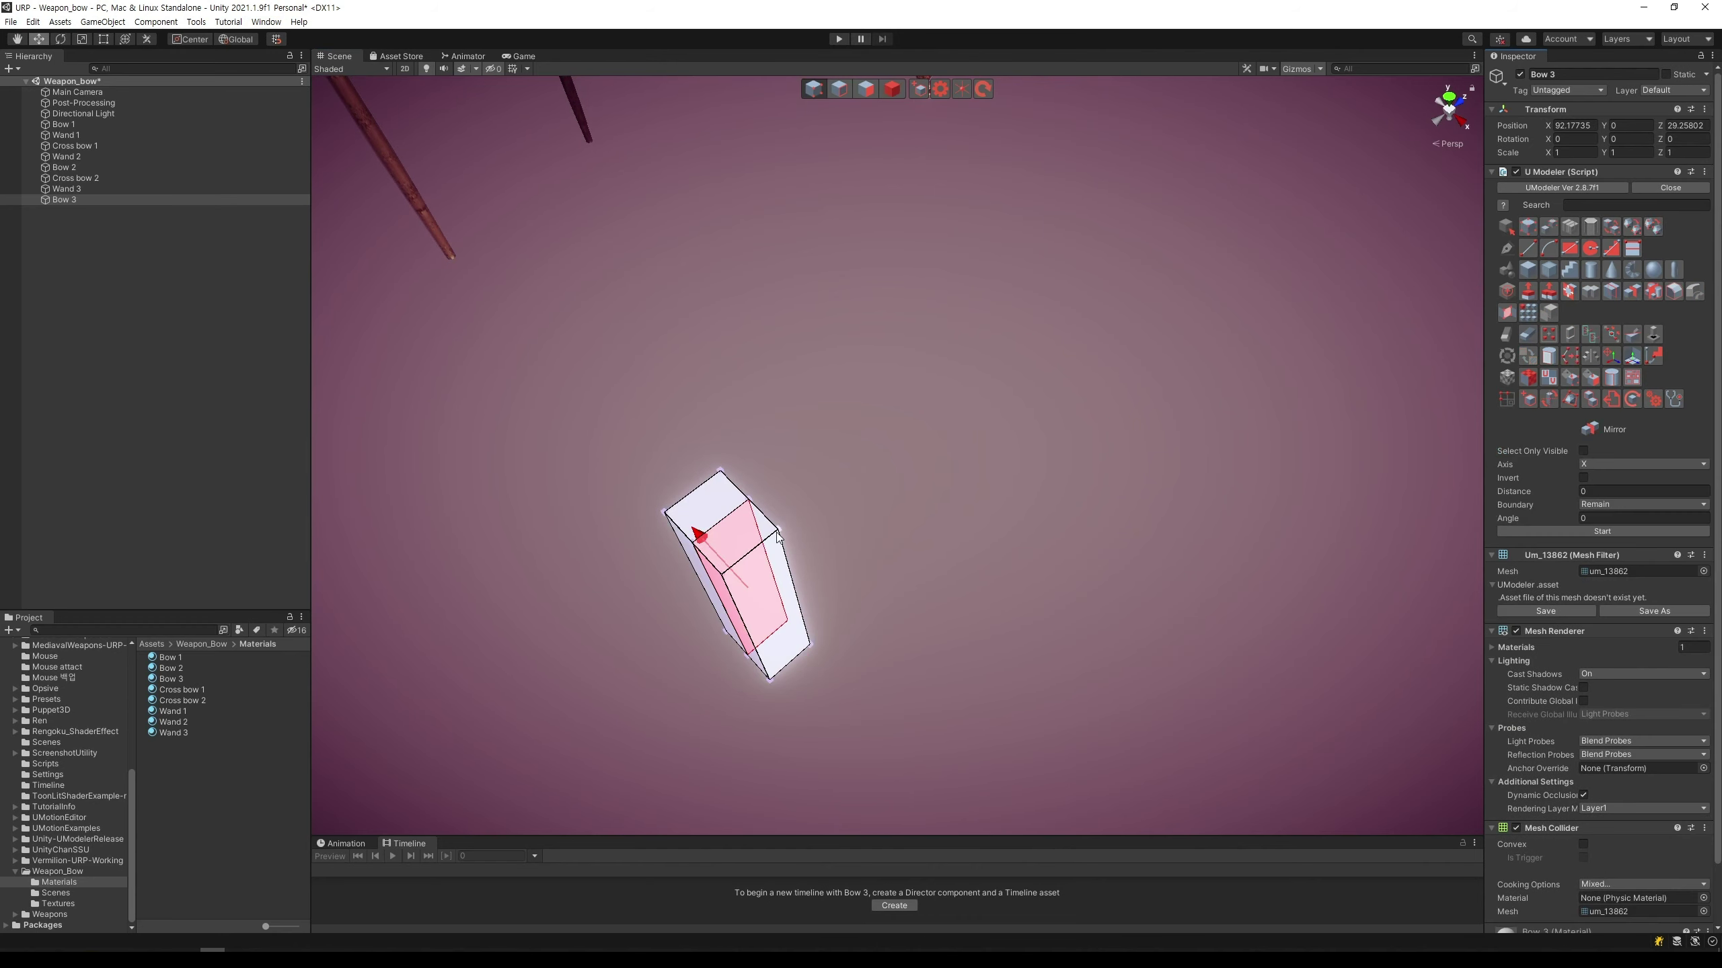
click(1608, 533)
middle_drag(1006, 495, 1031, 495)
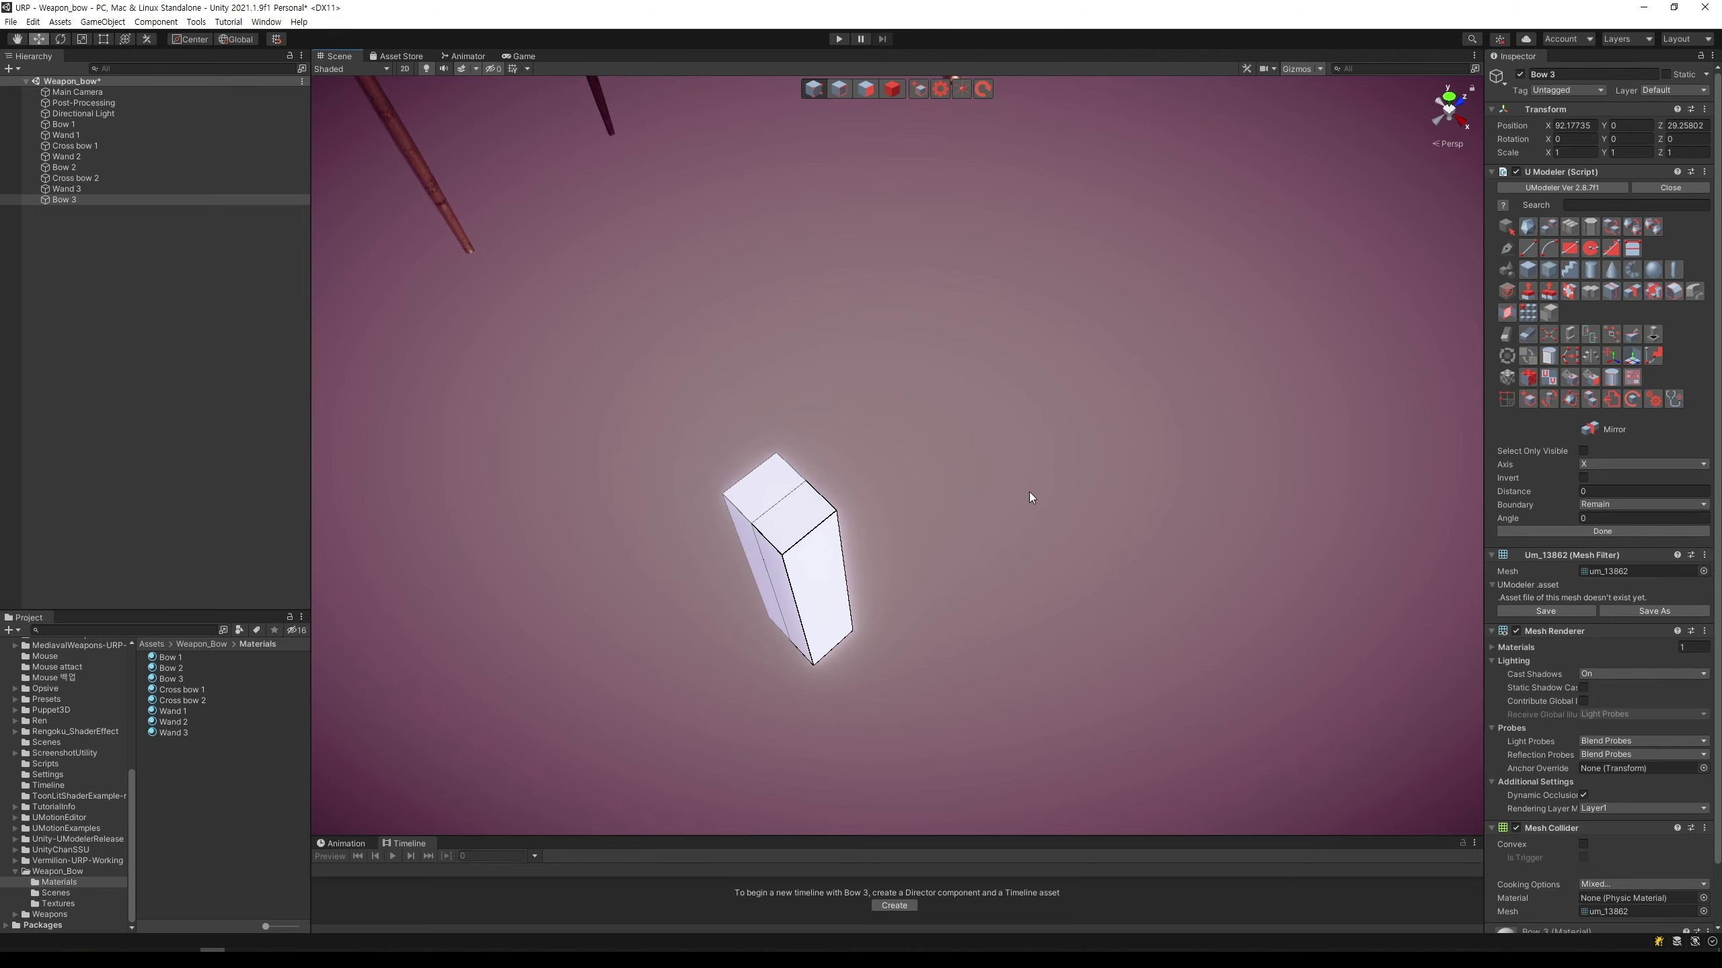
scroll(1029, 492, up, 3)
Step: Push a face of the box inward twice to narrow it further
click(865, 93)
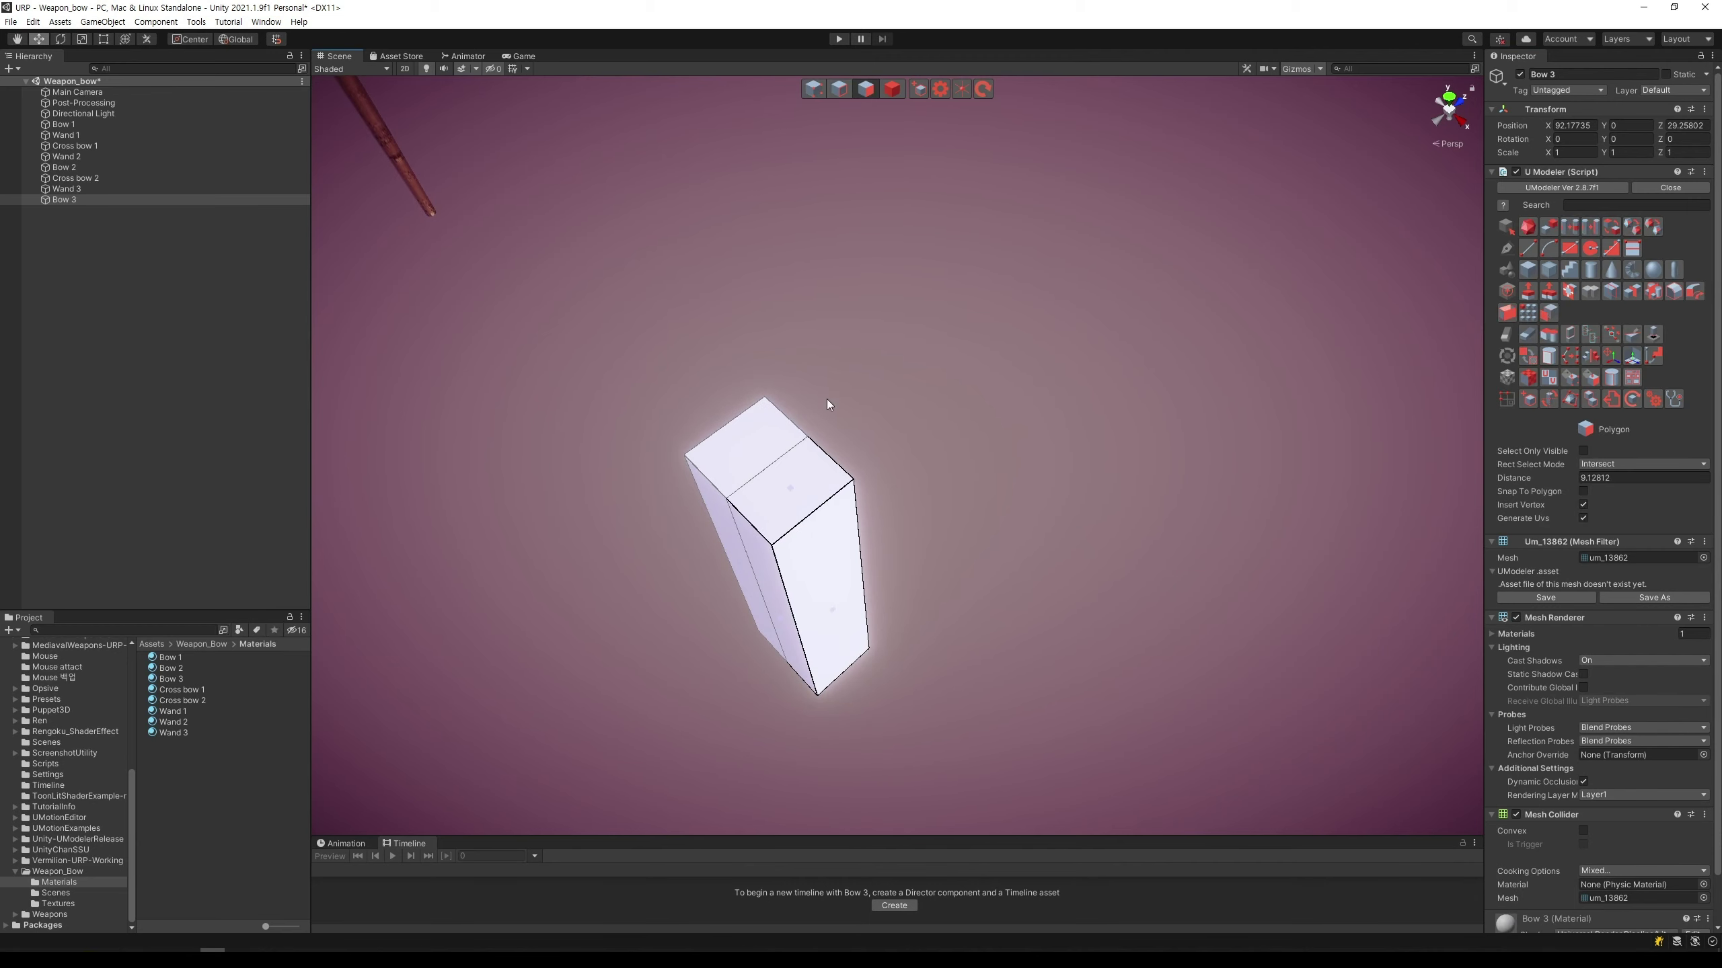
click(792, 599)
drag(791, 599, 839, 539)
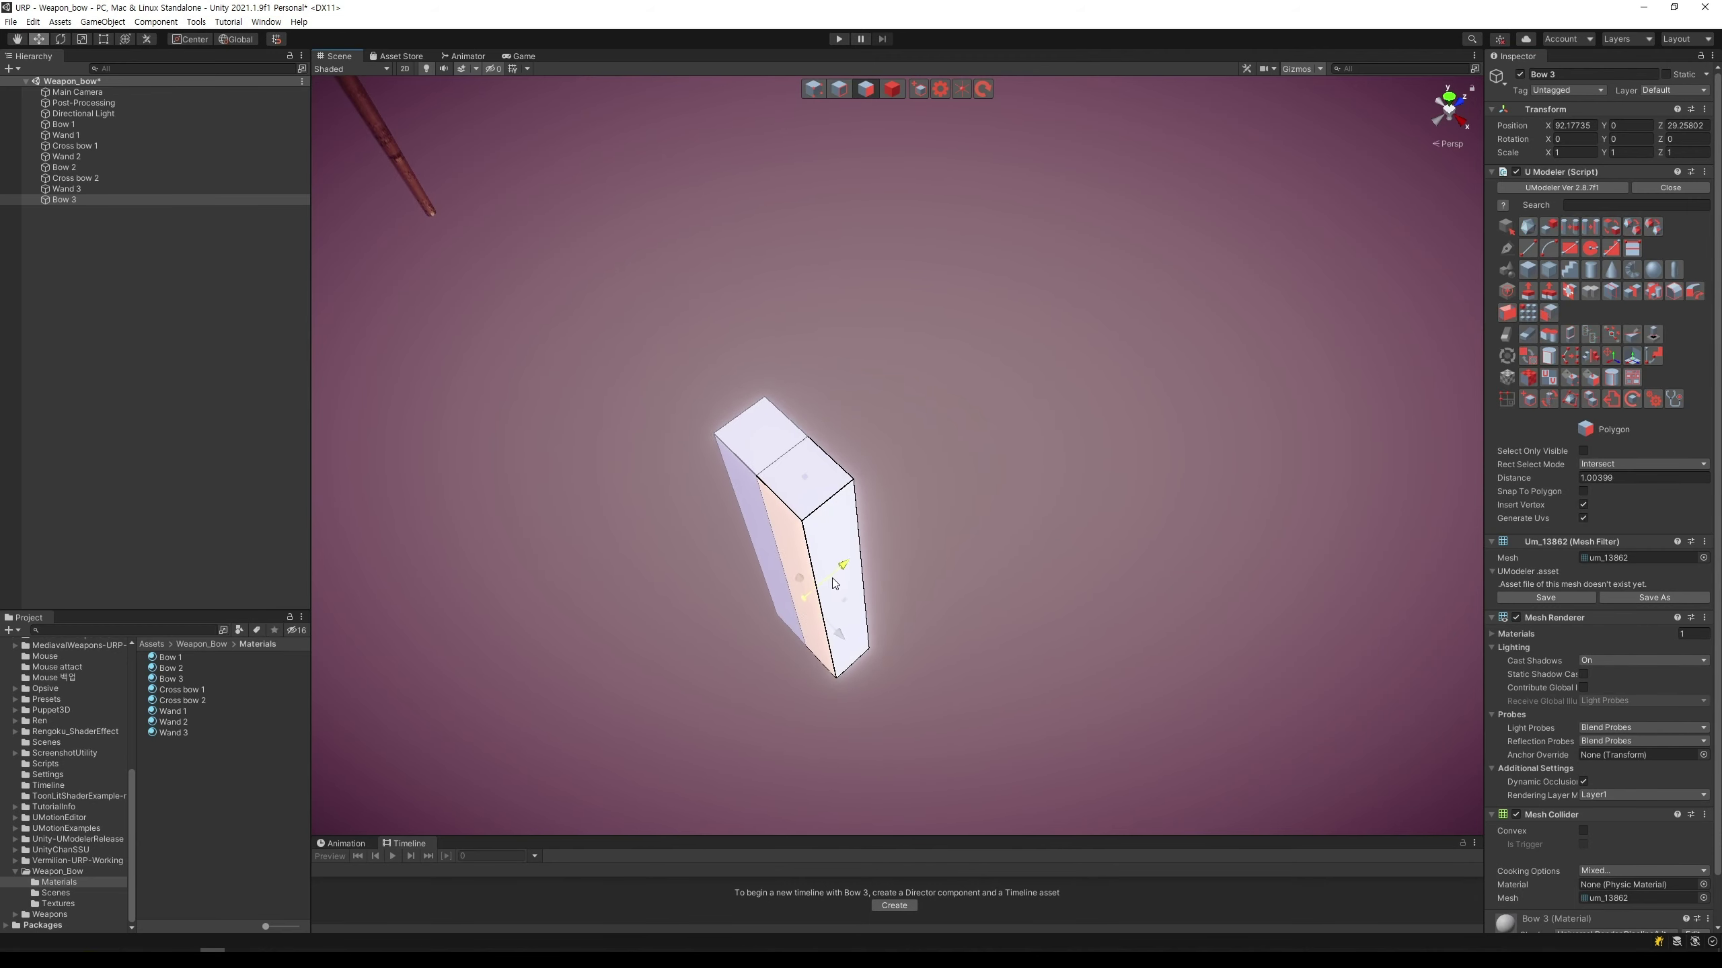
mouse_move(892, 644)
mouse_down()
mouse_move(861, 616)
mouse_move(974, 416)
mouse_move(976, 315)
mouse_up()
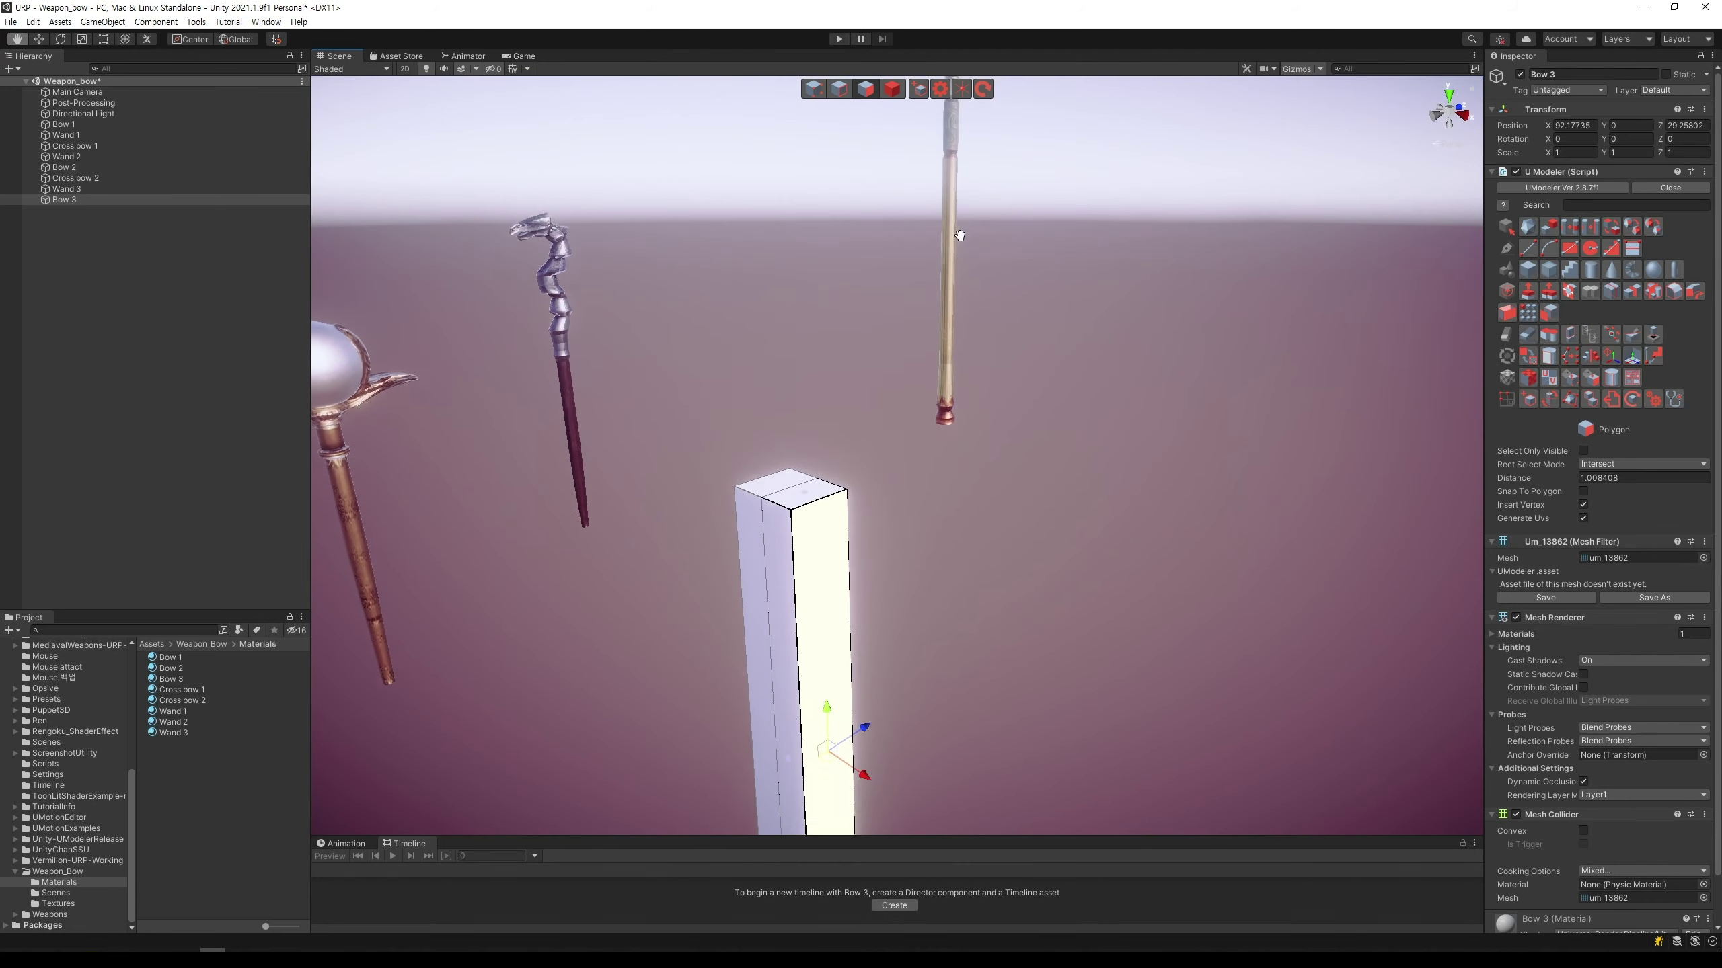
mouse_move(985, 374)
middle_down()
mouse_move(955, 378)
mouse_move(948, 436)
middle_up()
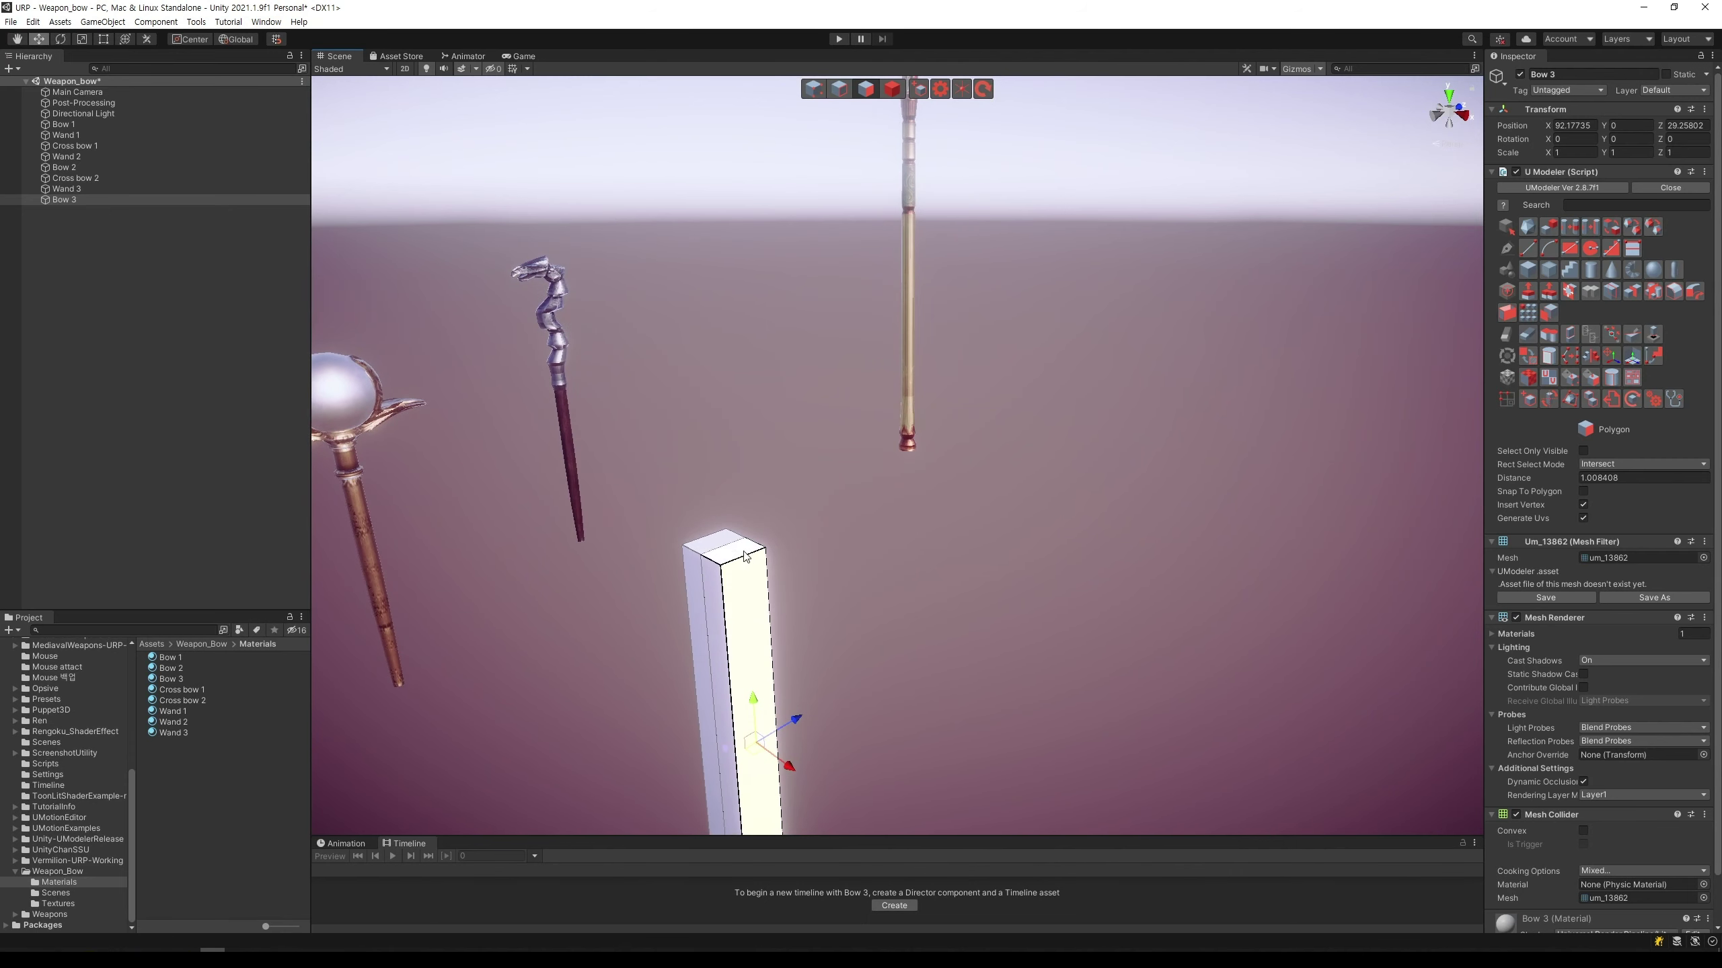
Step: Start the Mirror tool on the box with X as the axis and frame the result
click(744, 548)
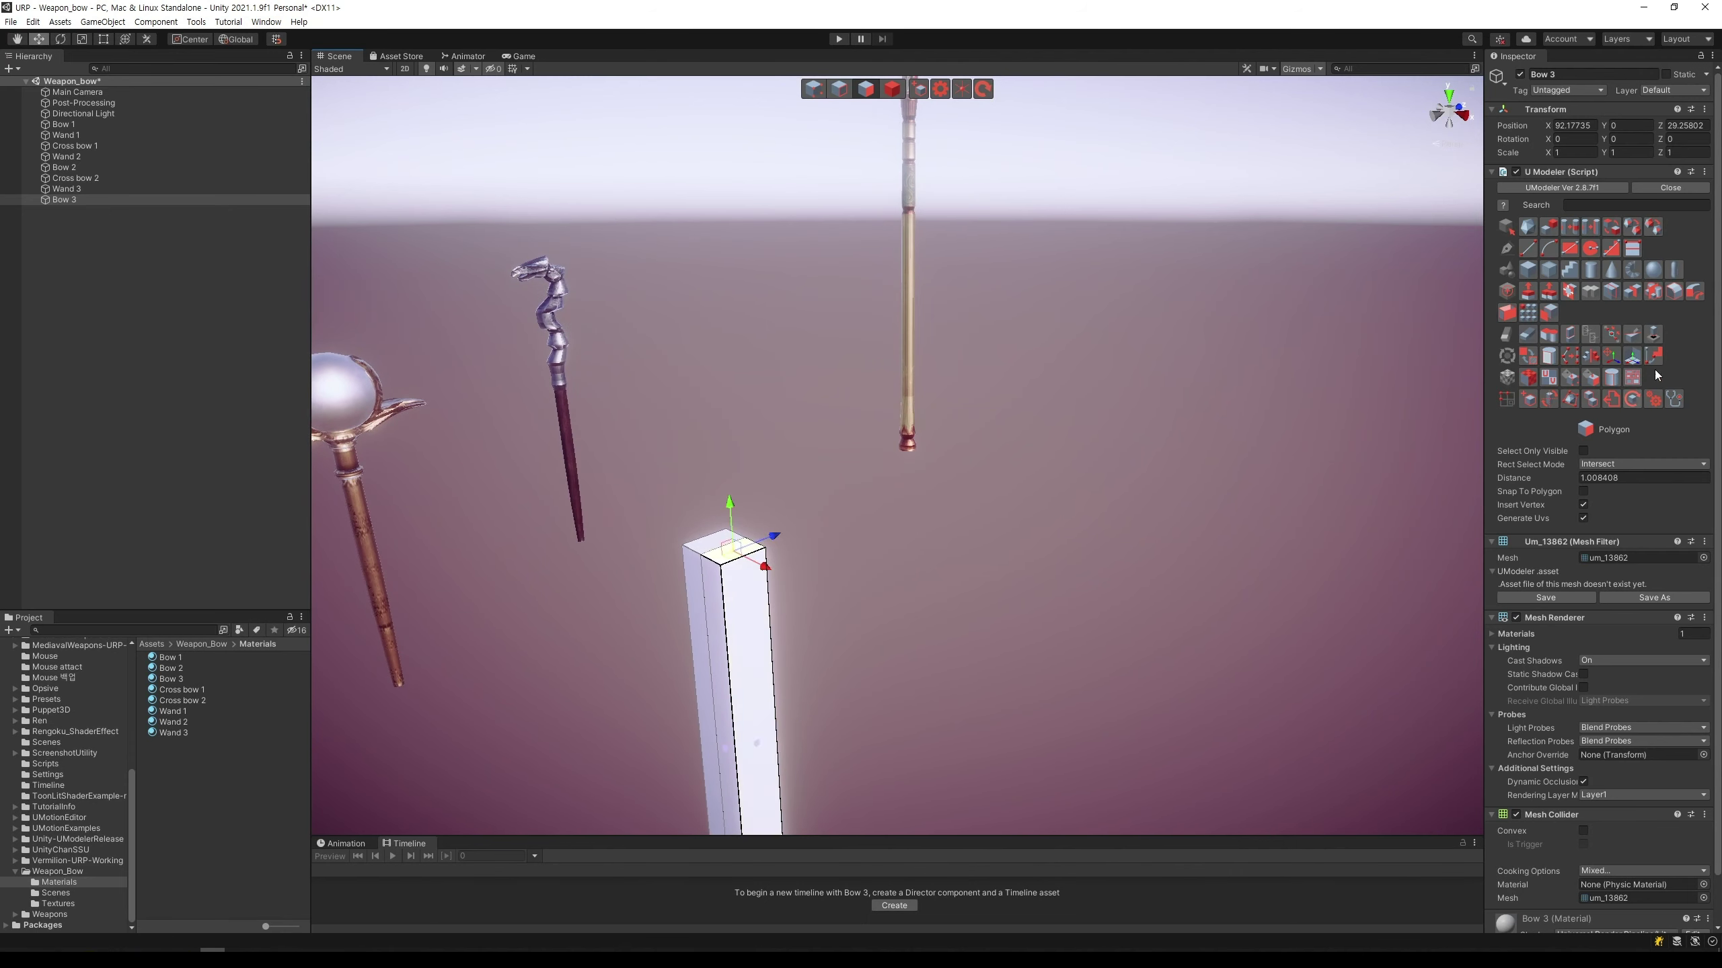
click(1633, 297)
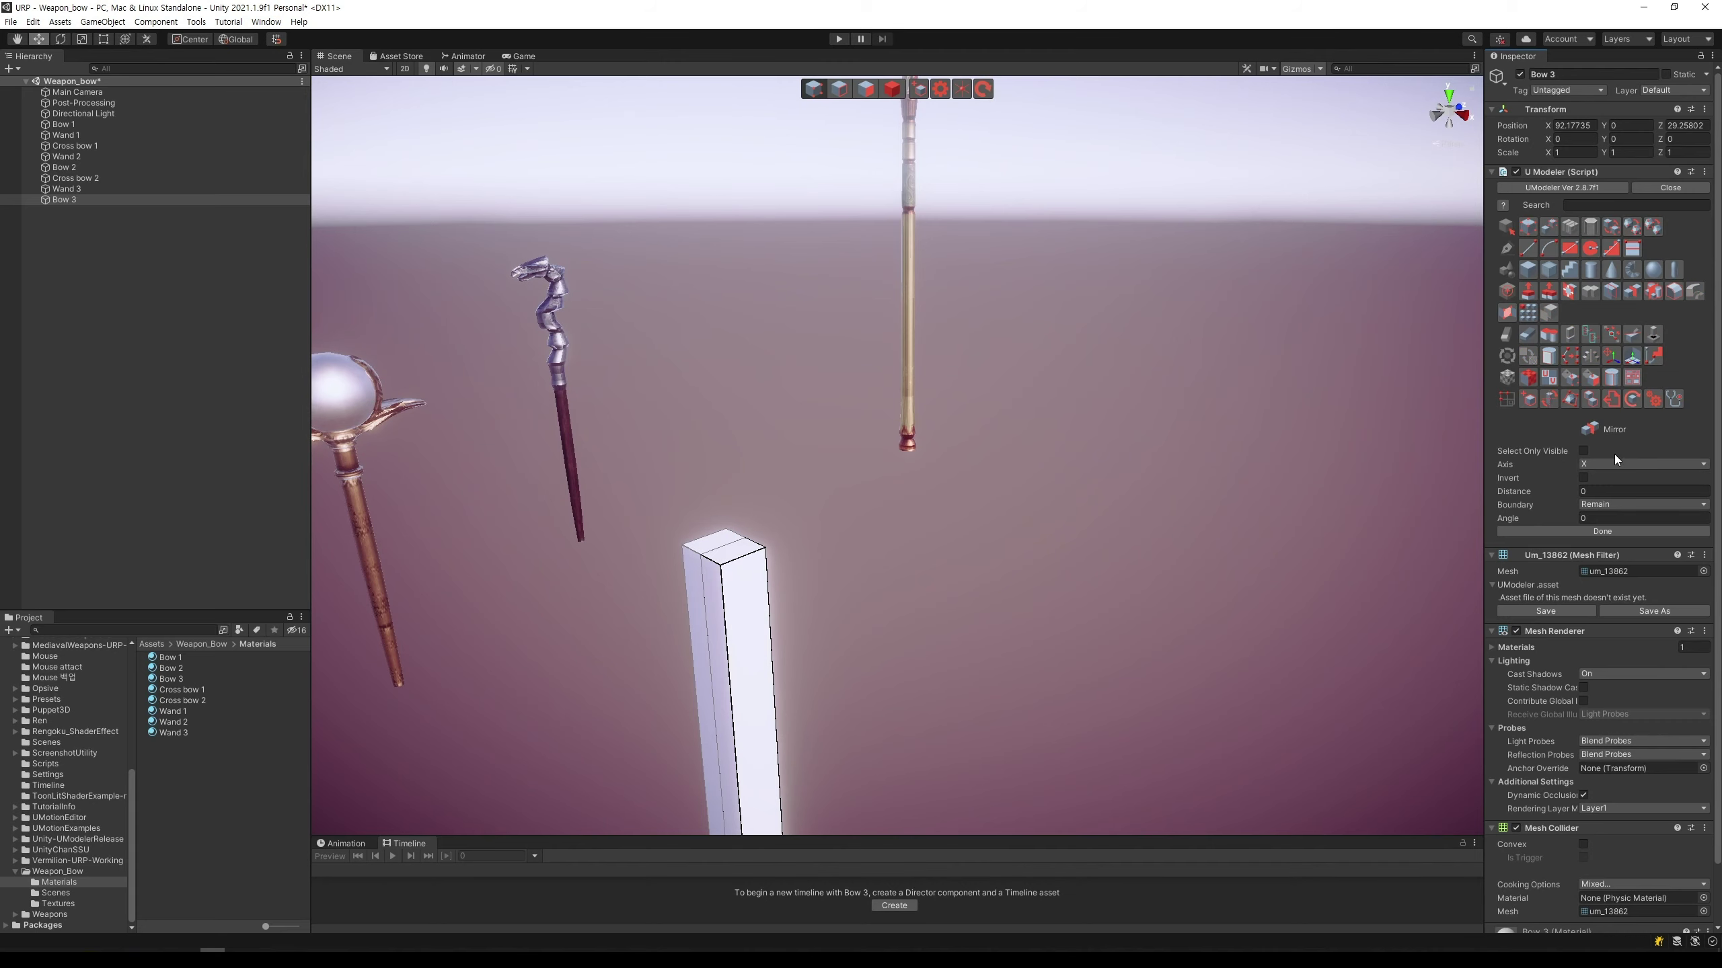
click(1602, 533)
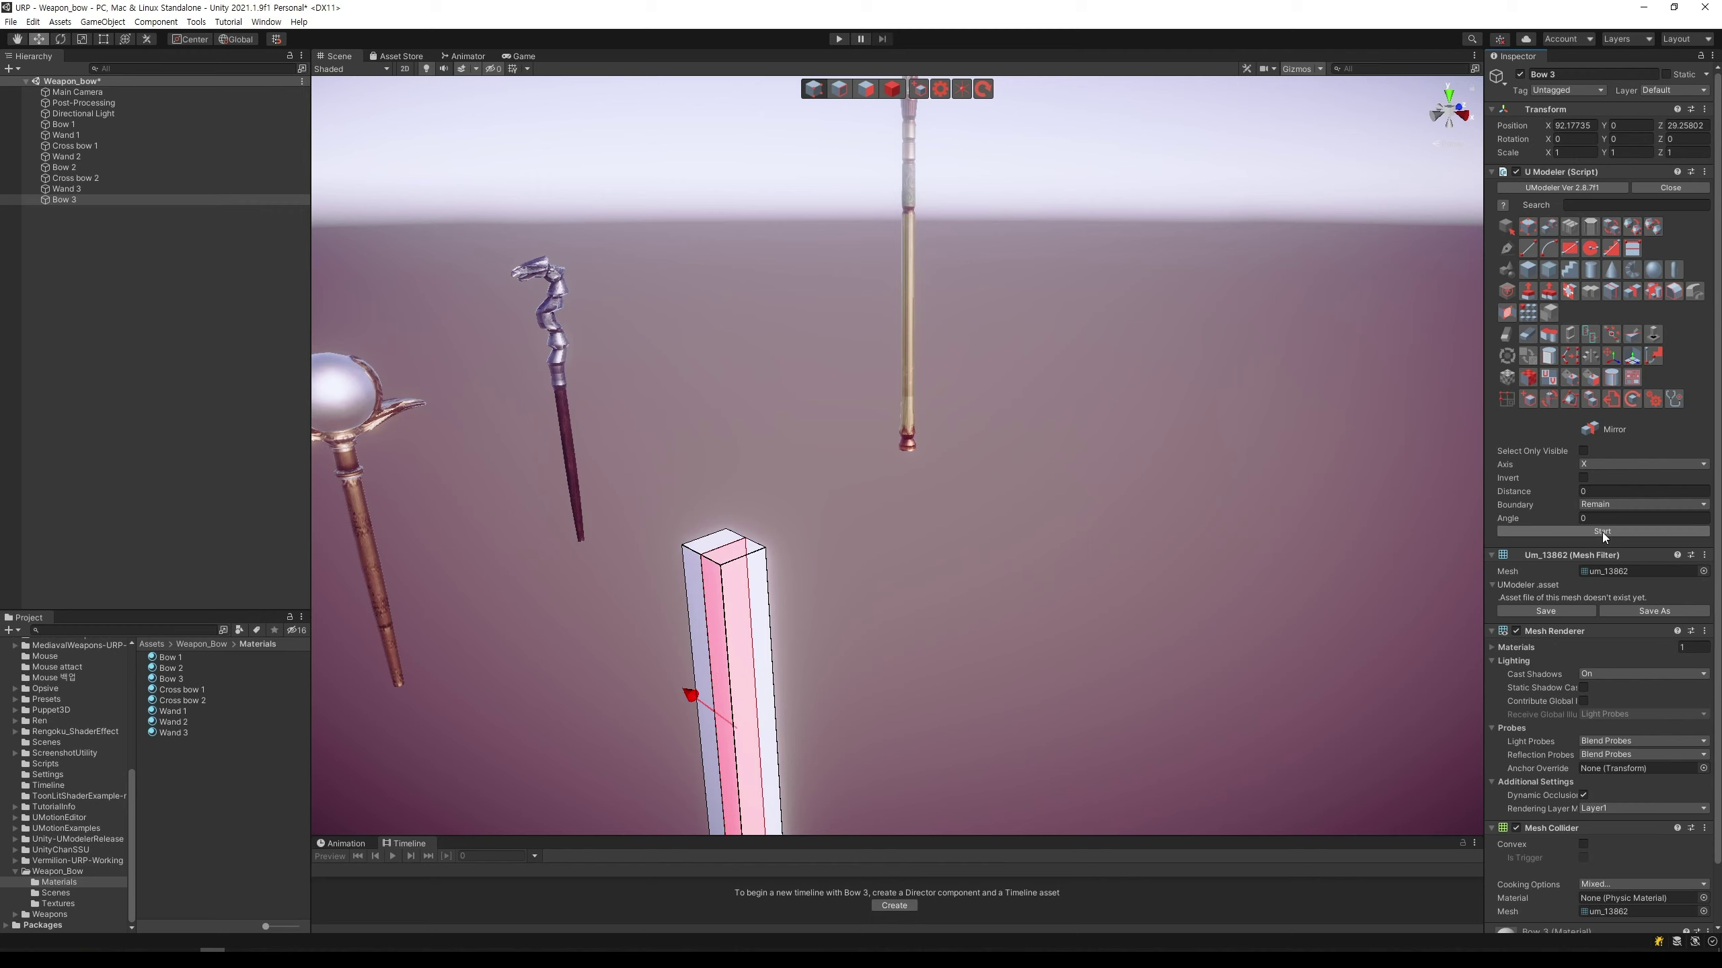
click(1618, 467)
click(1116, 472)
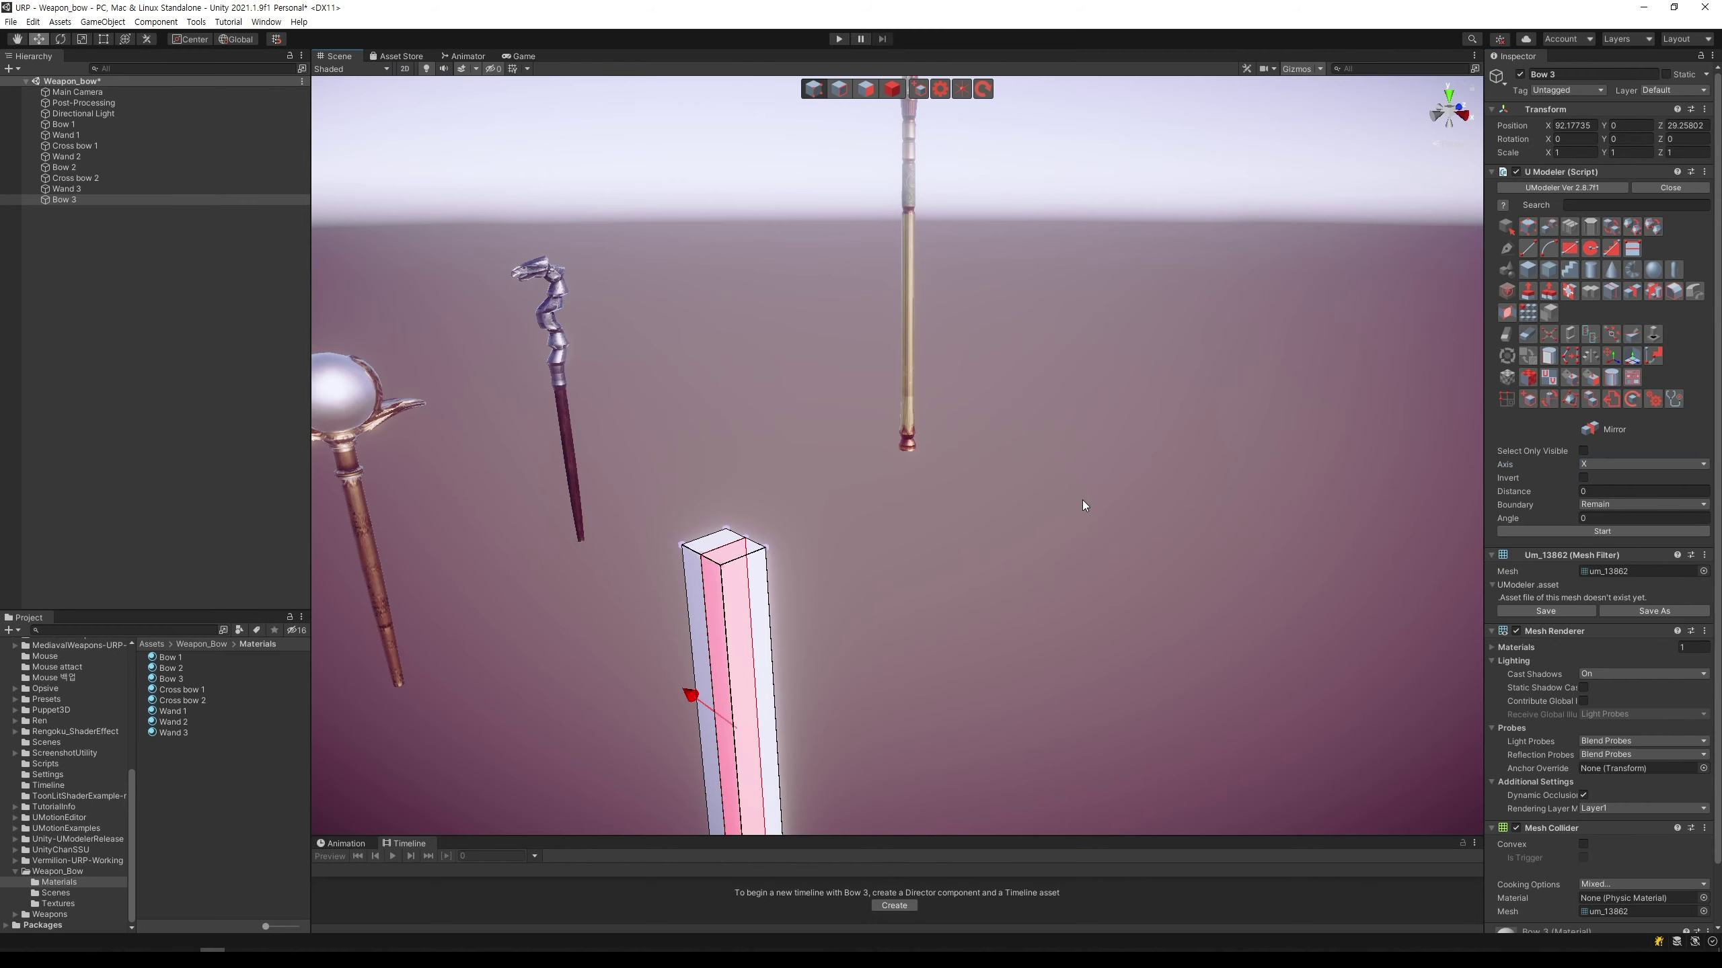
middle_drag(1081, 500, 1101, 502)
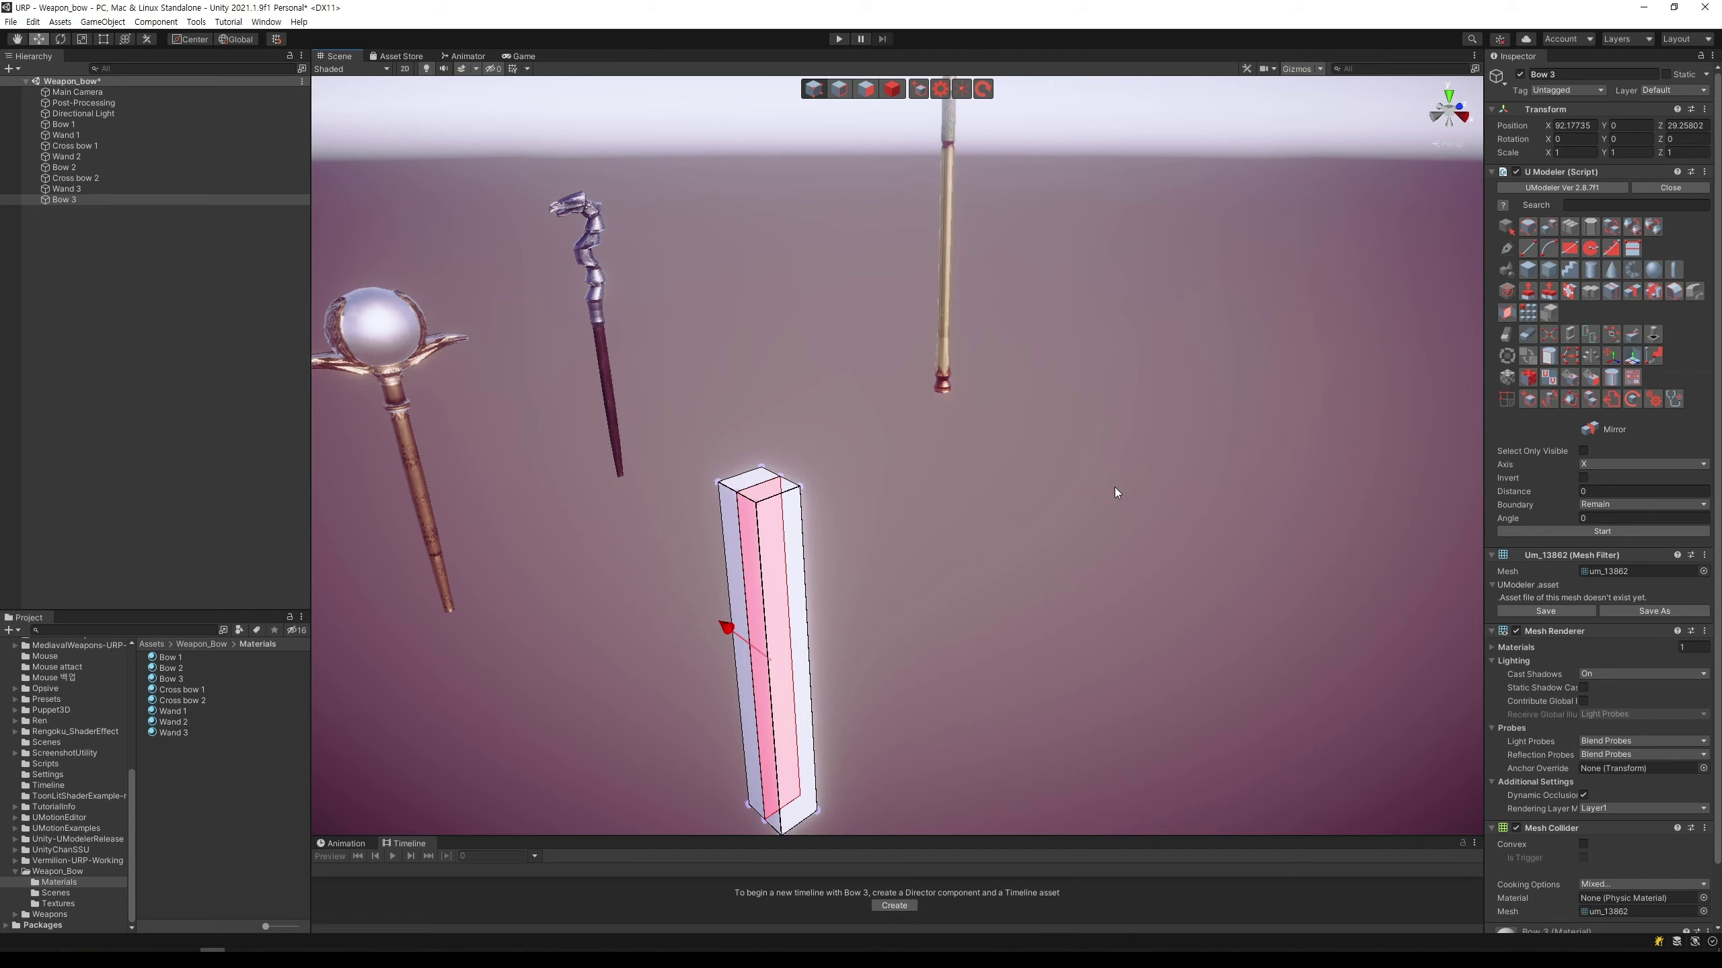
mouse_move(1088, 538)
middle_down()
mouse_move(986, 506)
mouse_move(1028, 526)
middle_up()
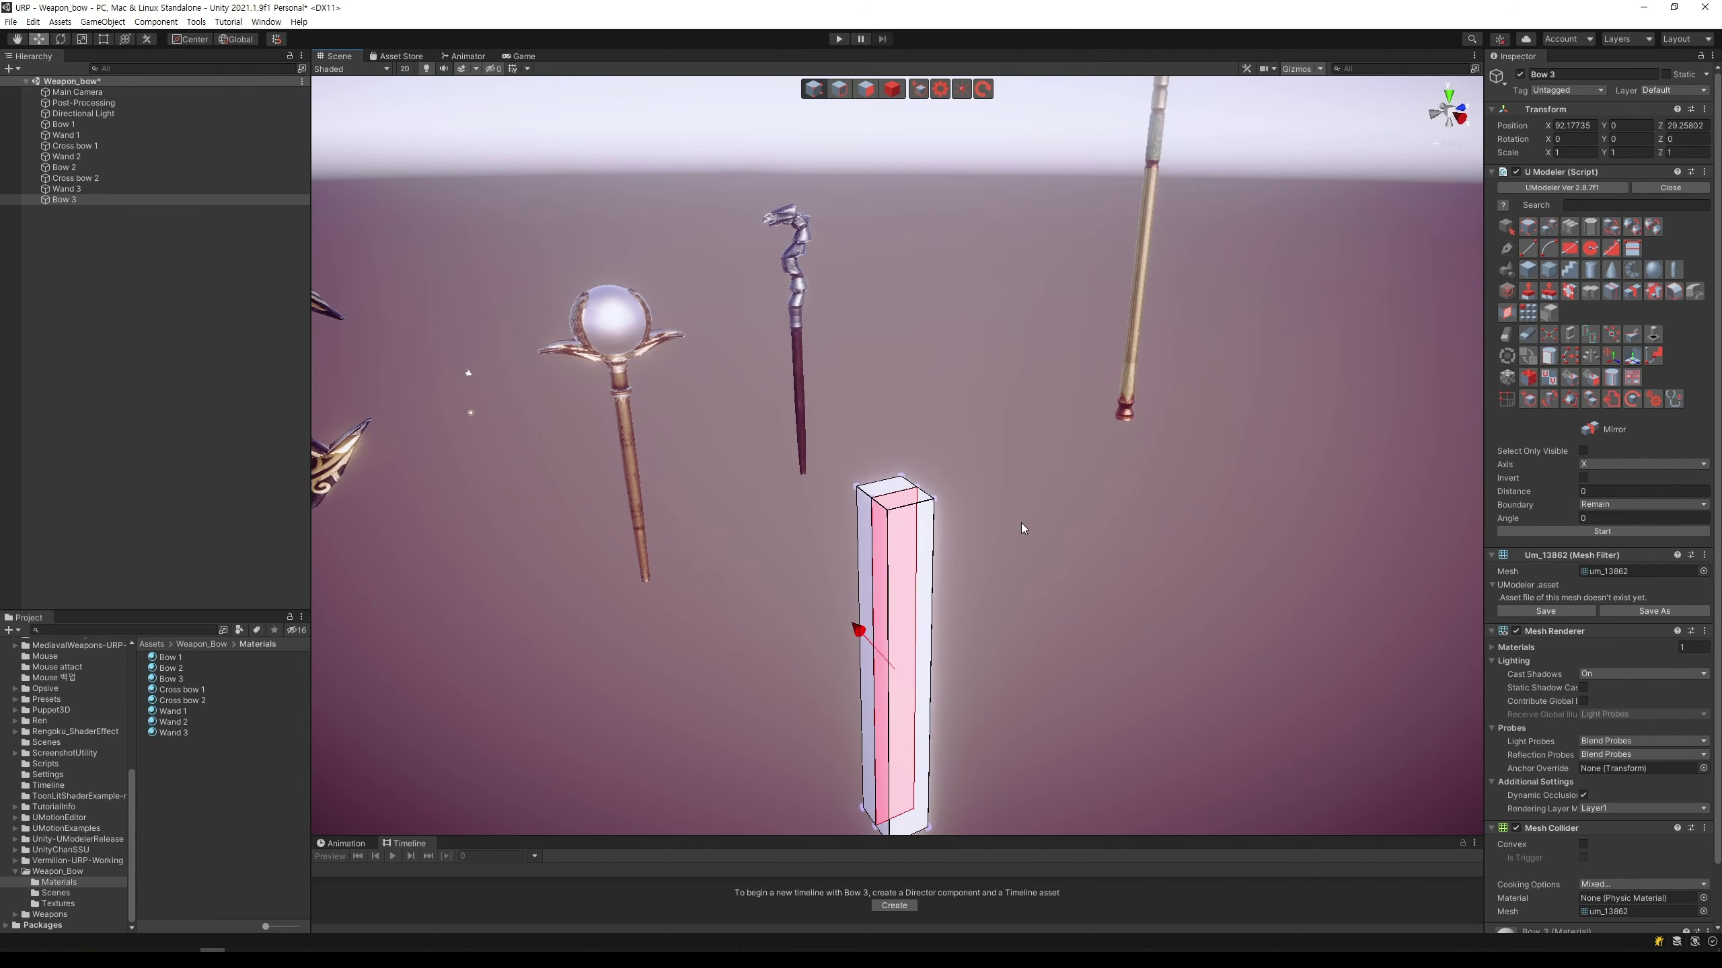
middle_drag(1299, 450, 1271, 352)
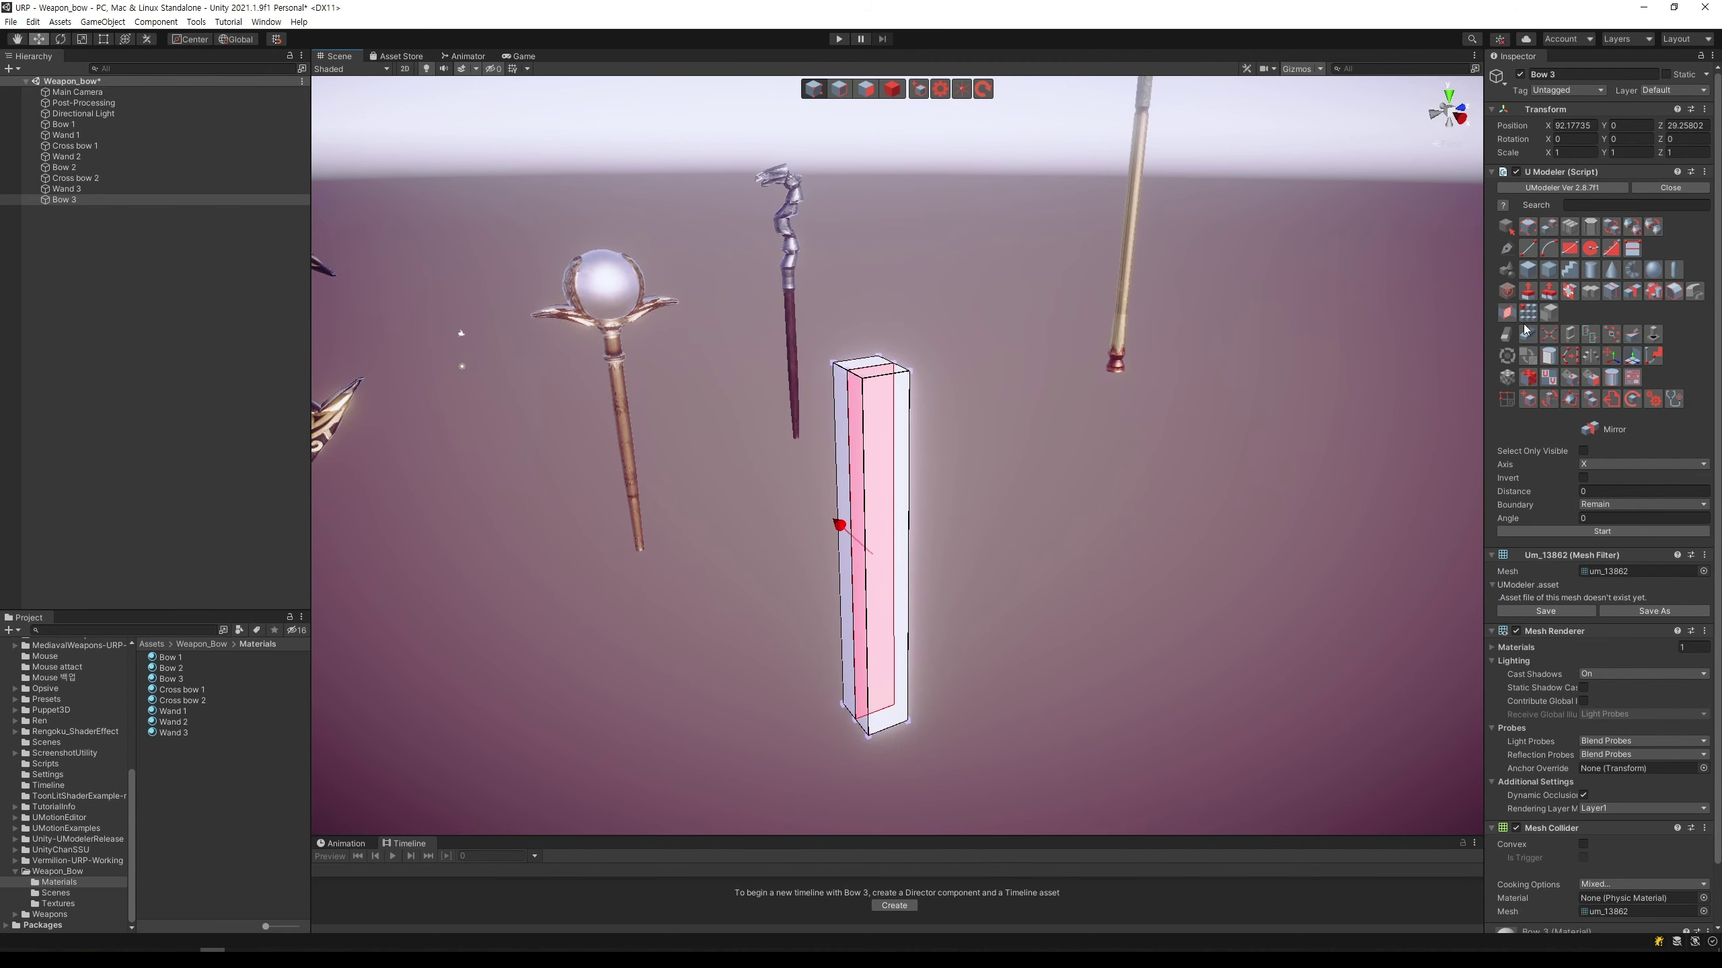
Step: Cut an edge loop across the box's middle and mirror it along the Y axis
click(1612, 296)
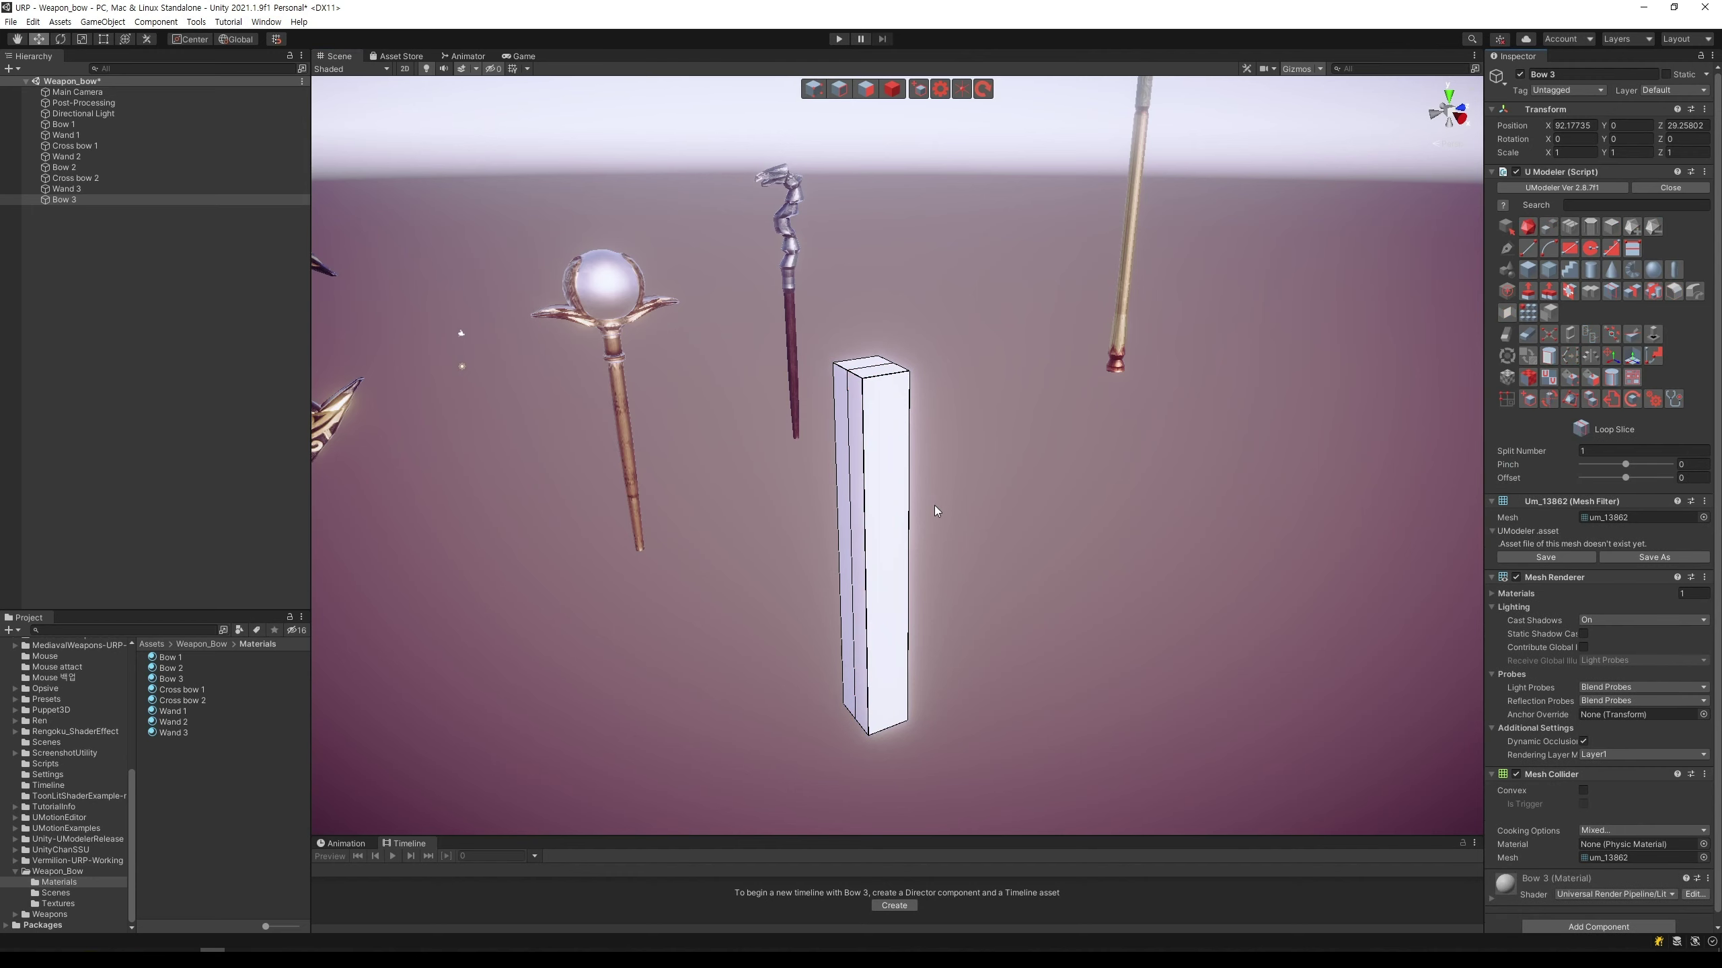
click(893, 544)
click(1632, 297)
click(1640, 464)
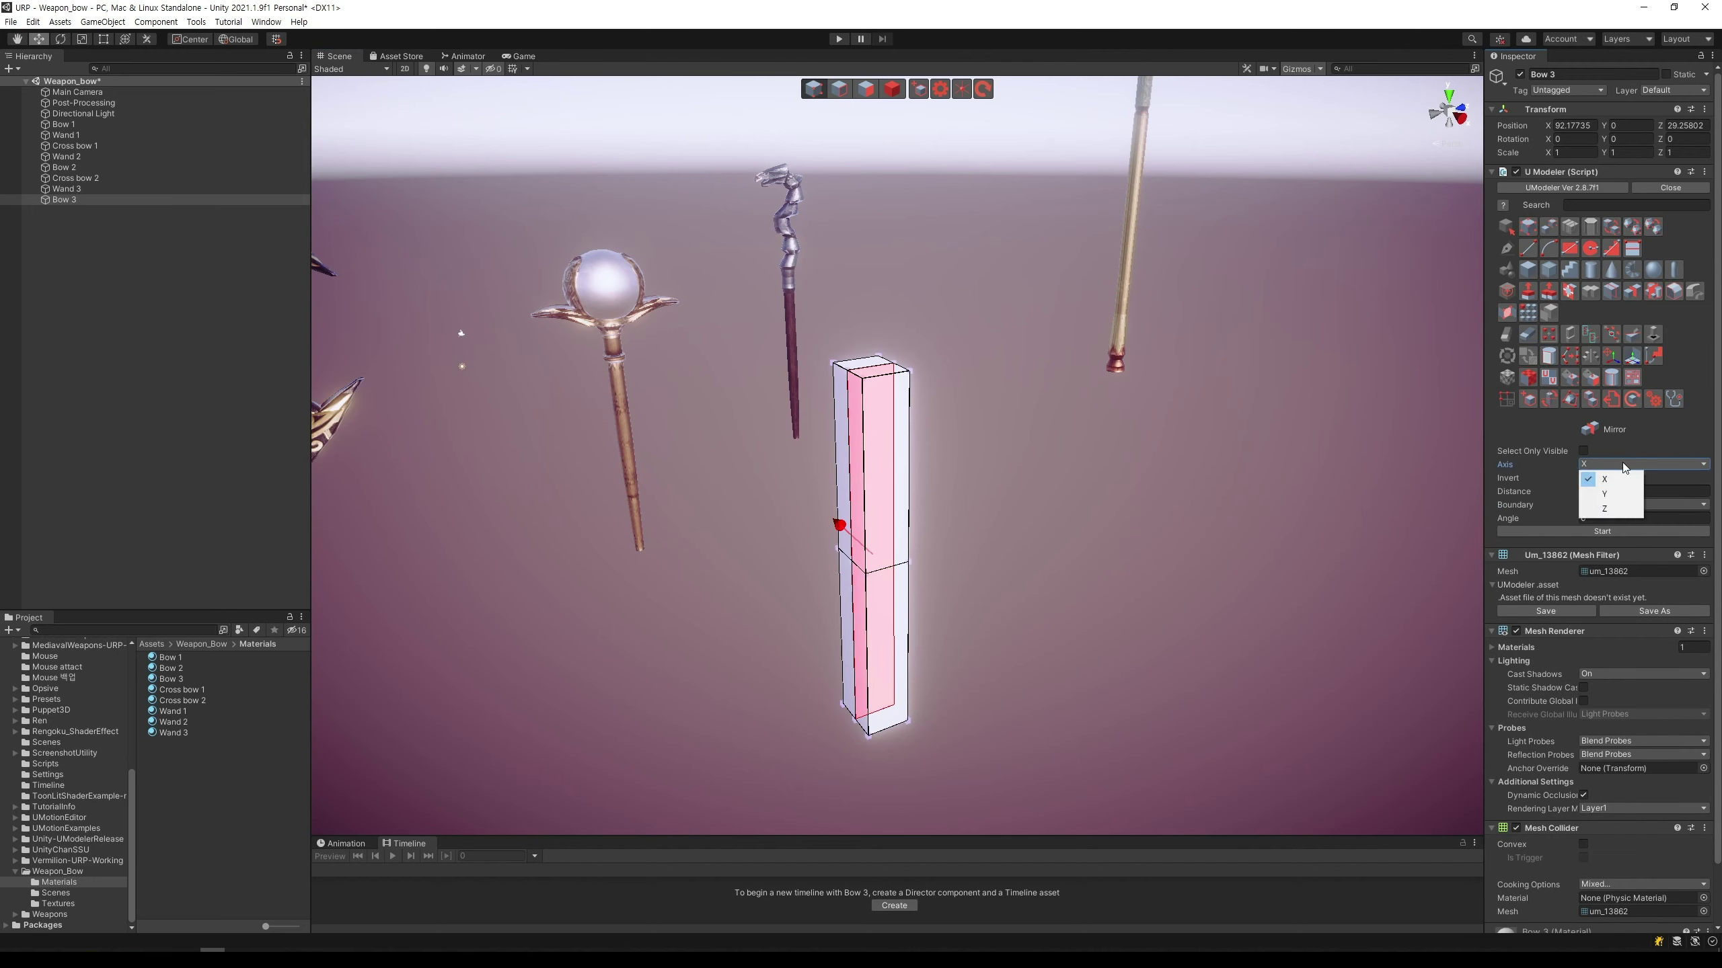
click(1610, 505)
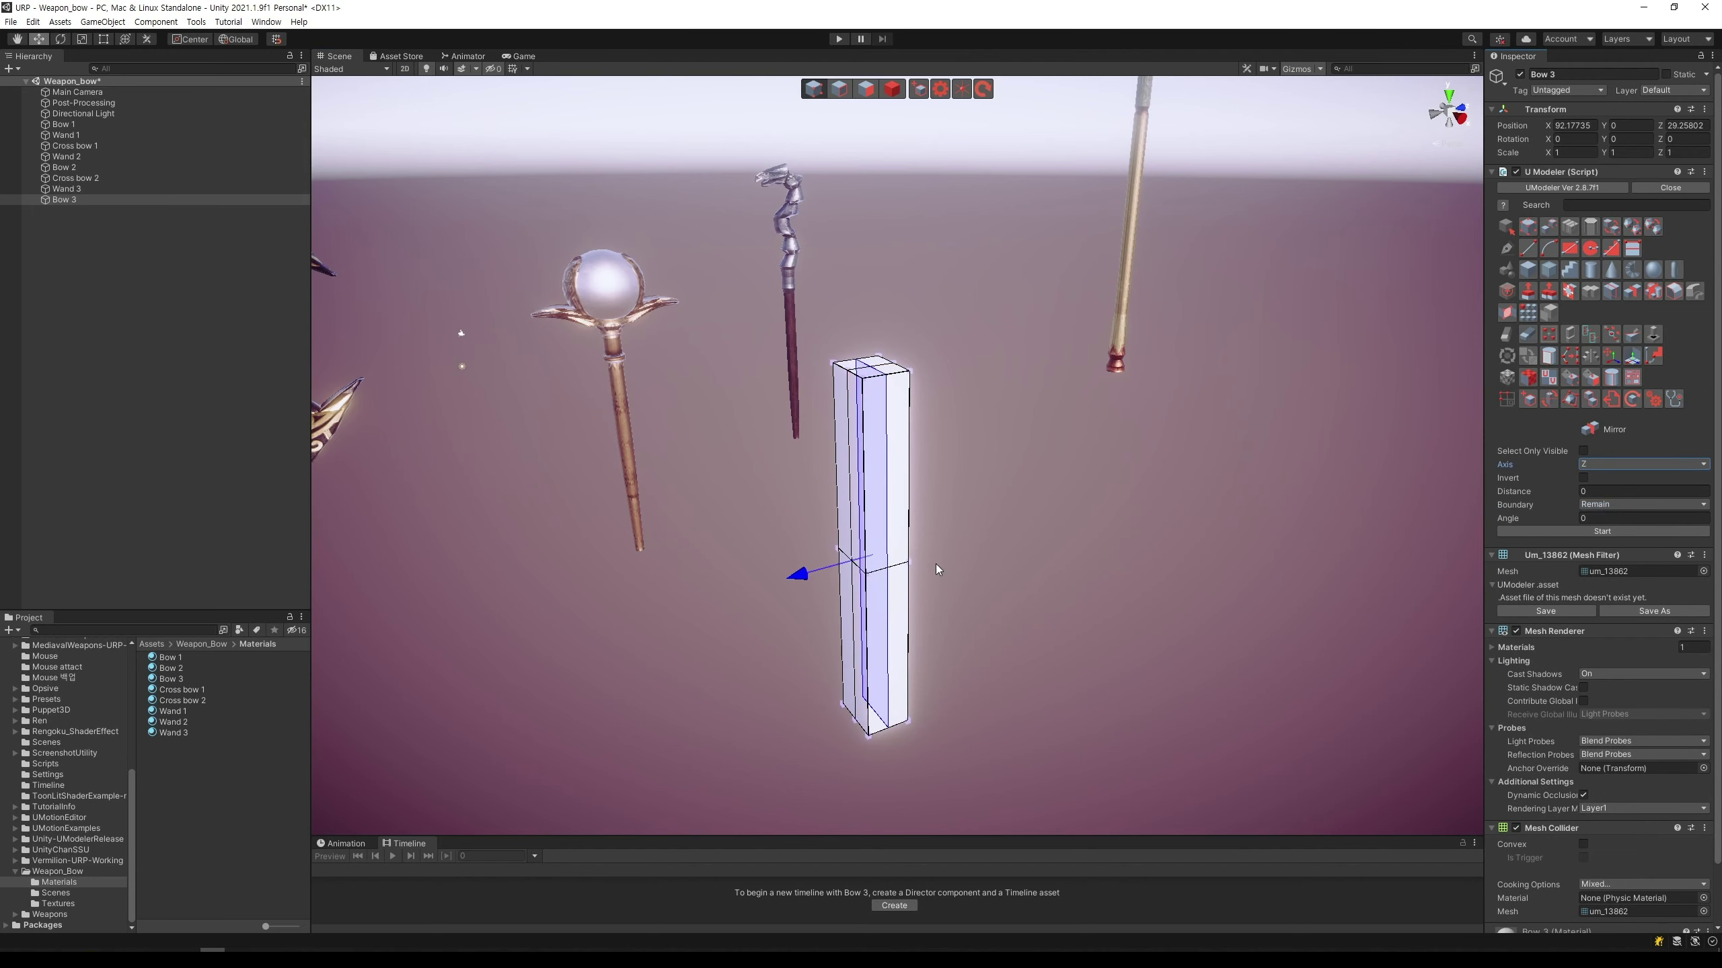
click(1640, 464)
click(1610, 493)
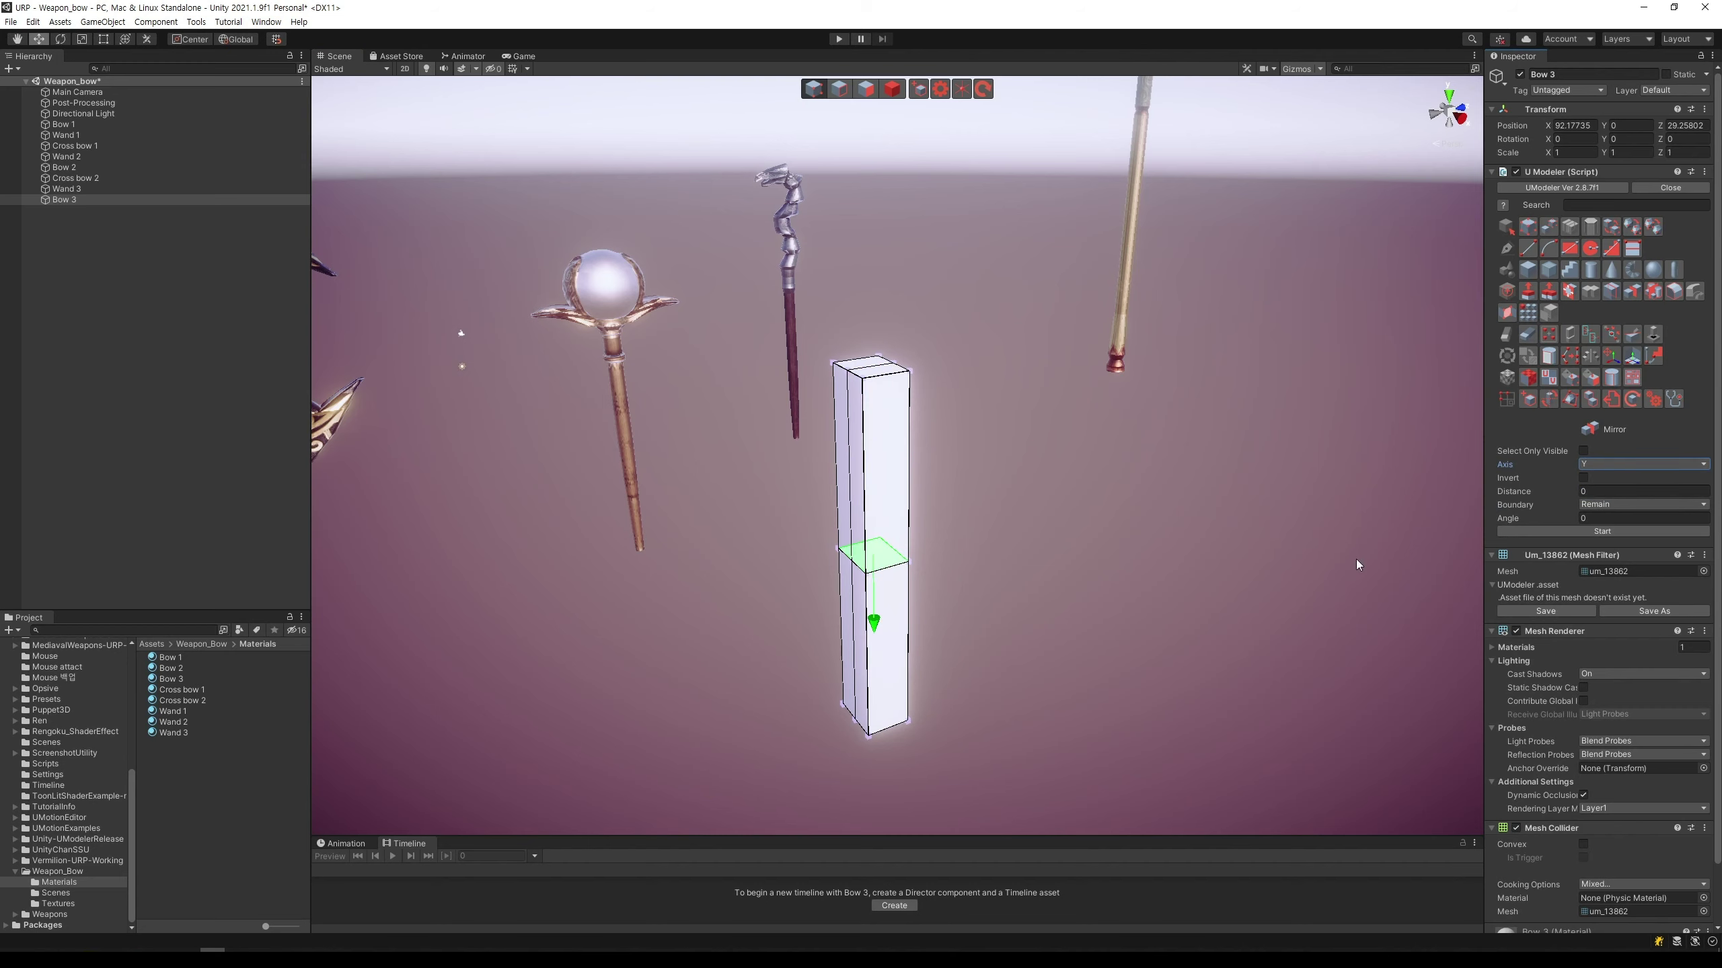
click(1602, 531)
middle_drag(1022, 481, 1126, 503)
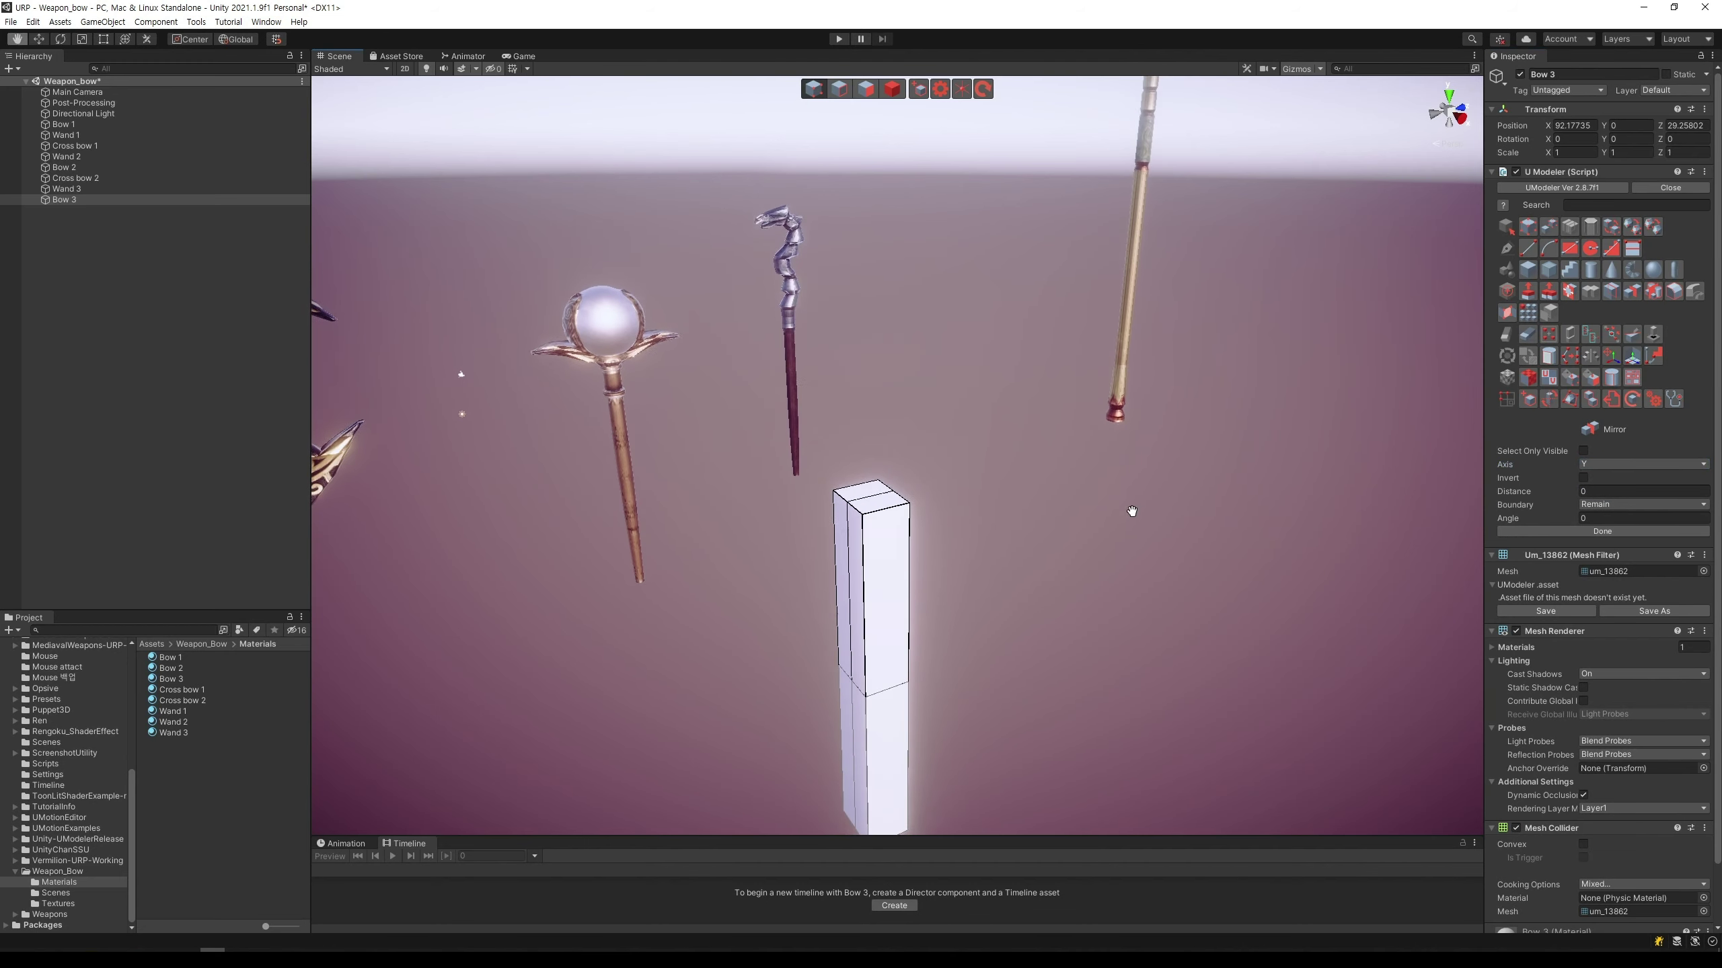
Step: Lower the box's top vertices to shorten it
click(868, 88)
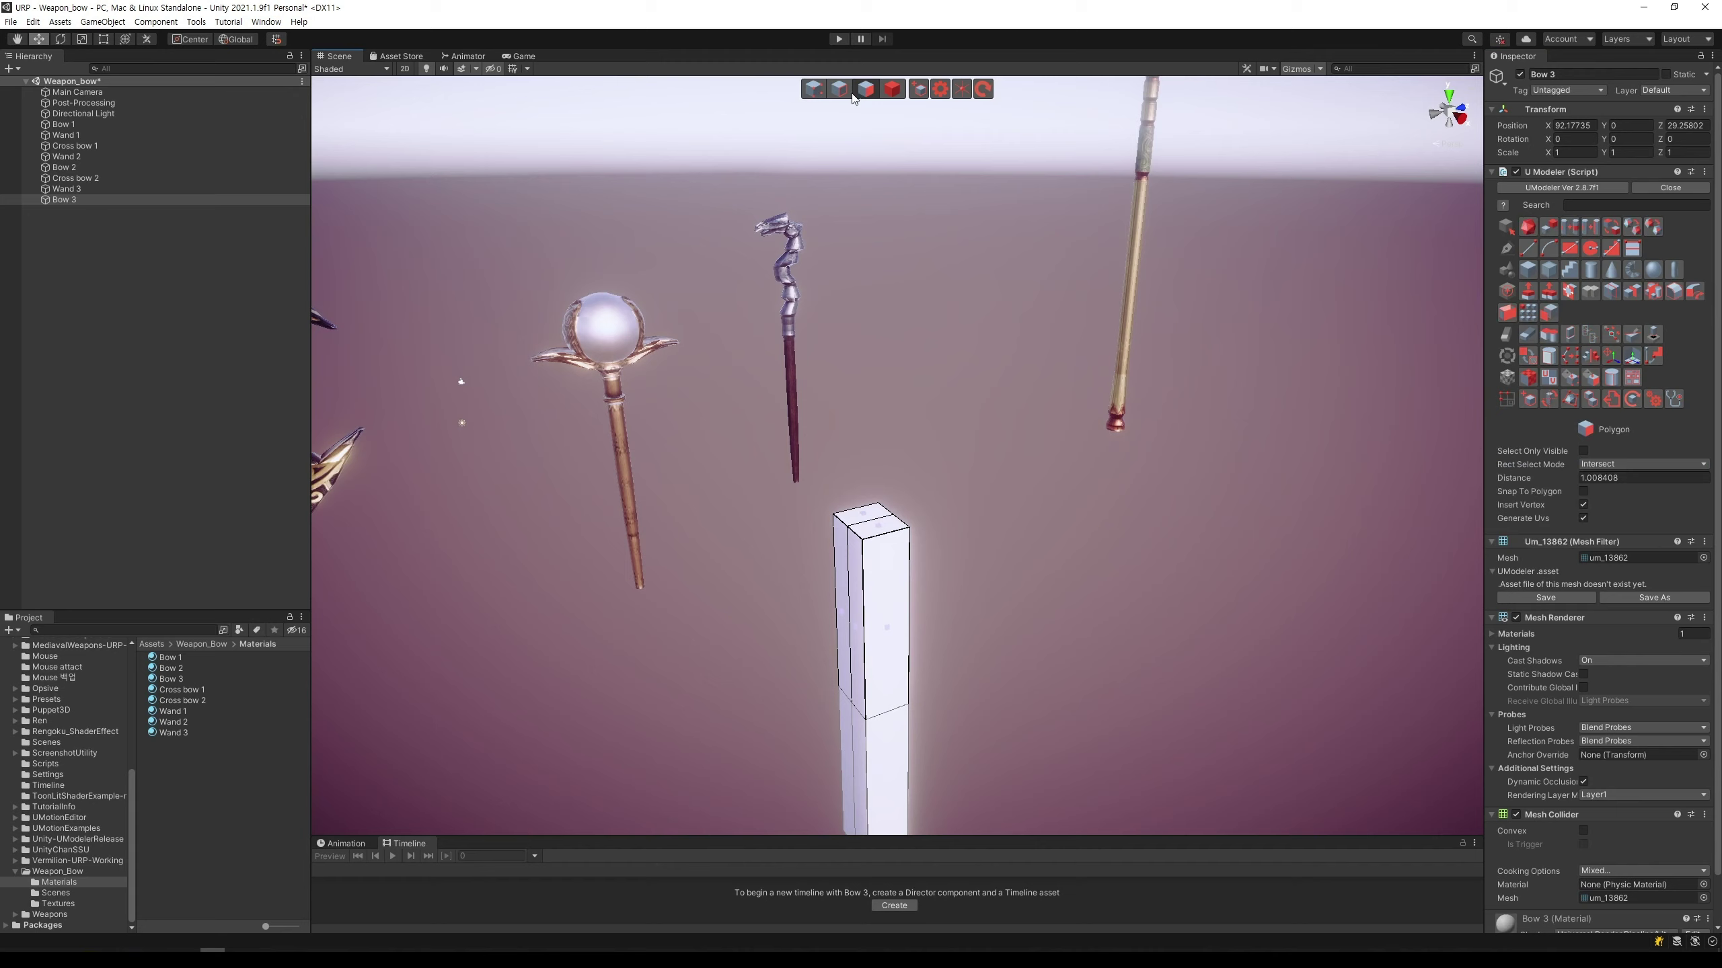
click(813, 89)
drag(758, 481, 998, 612)
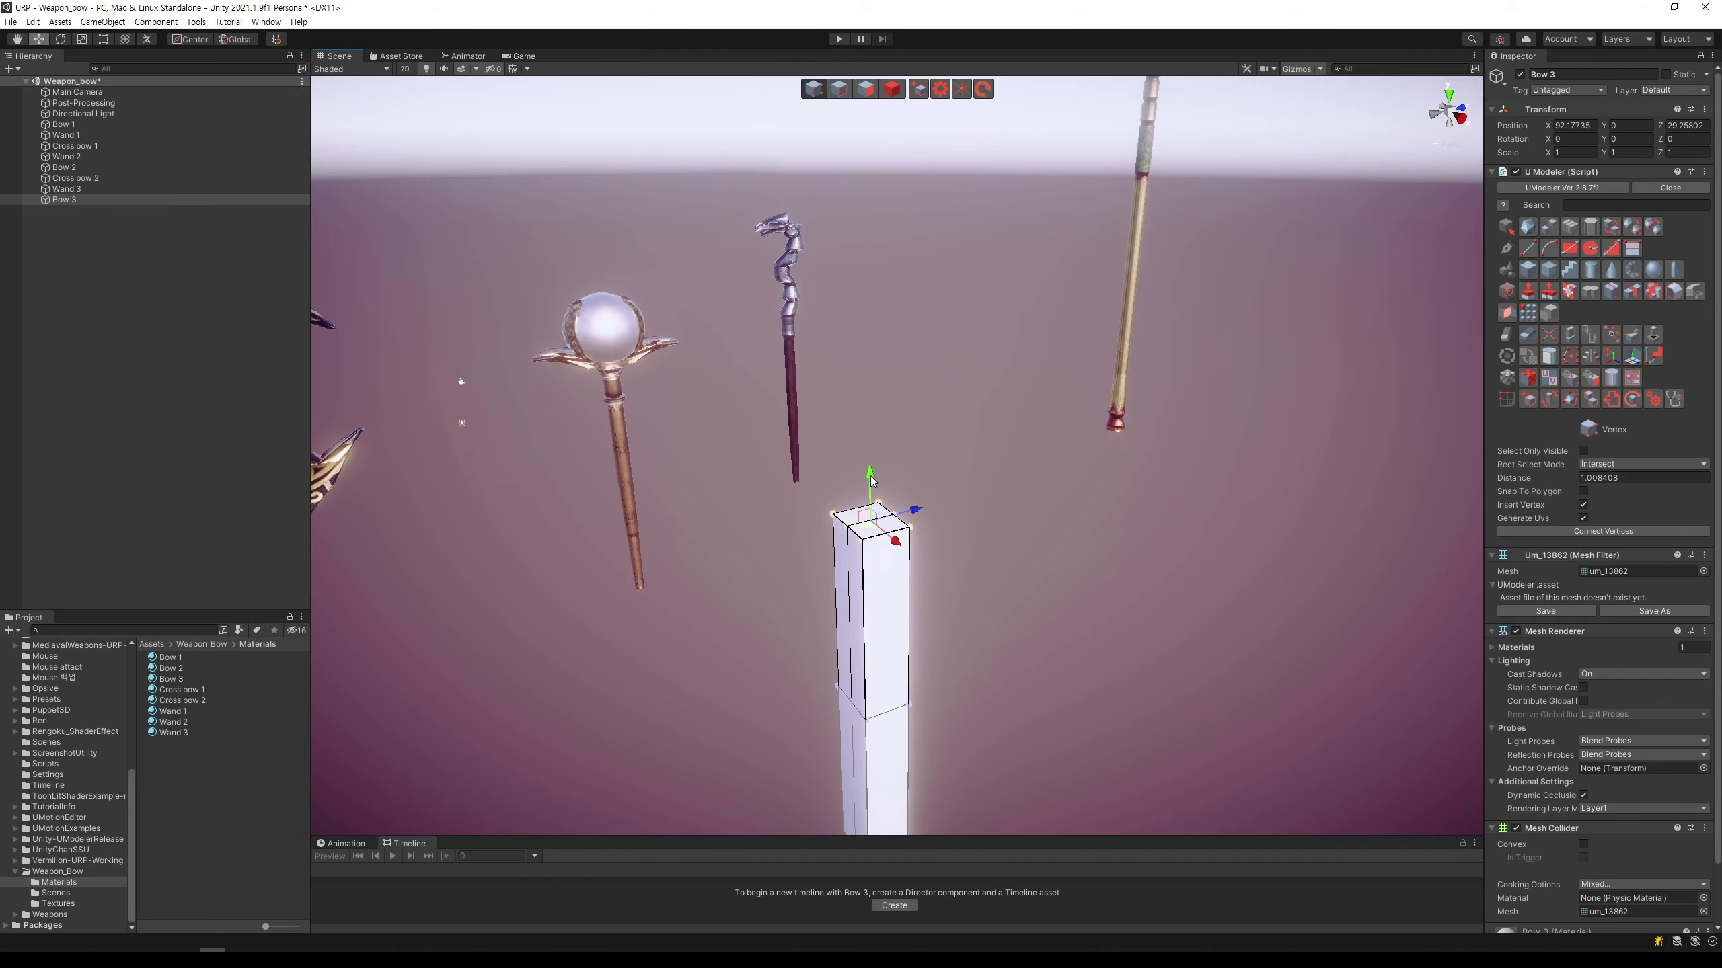
drag(871, 480, 872, 548)
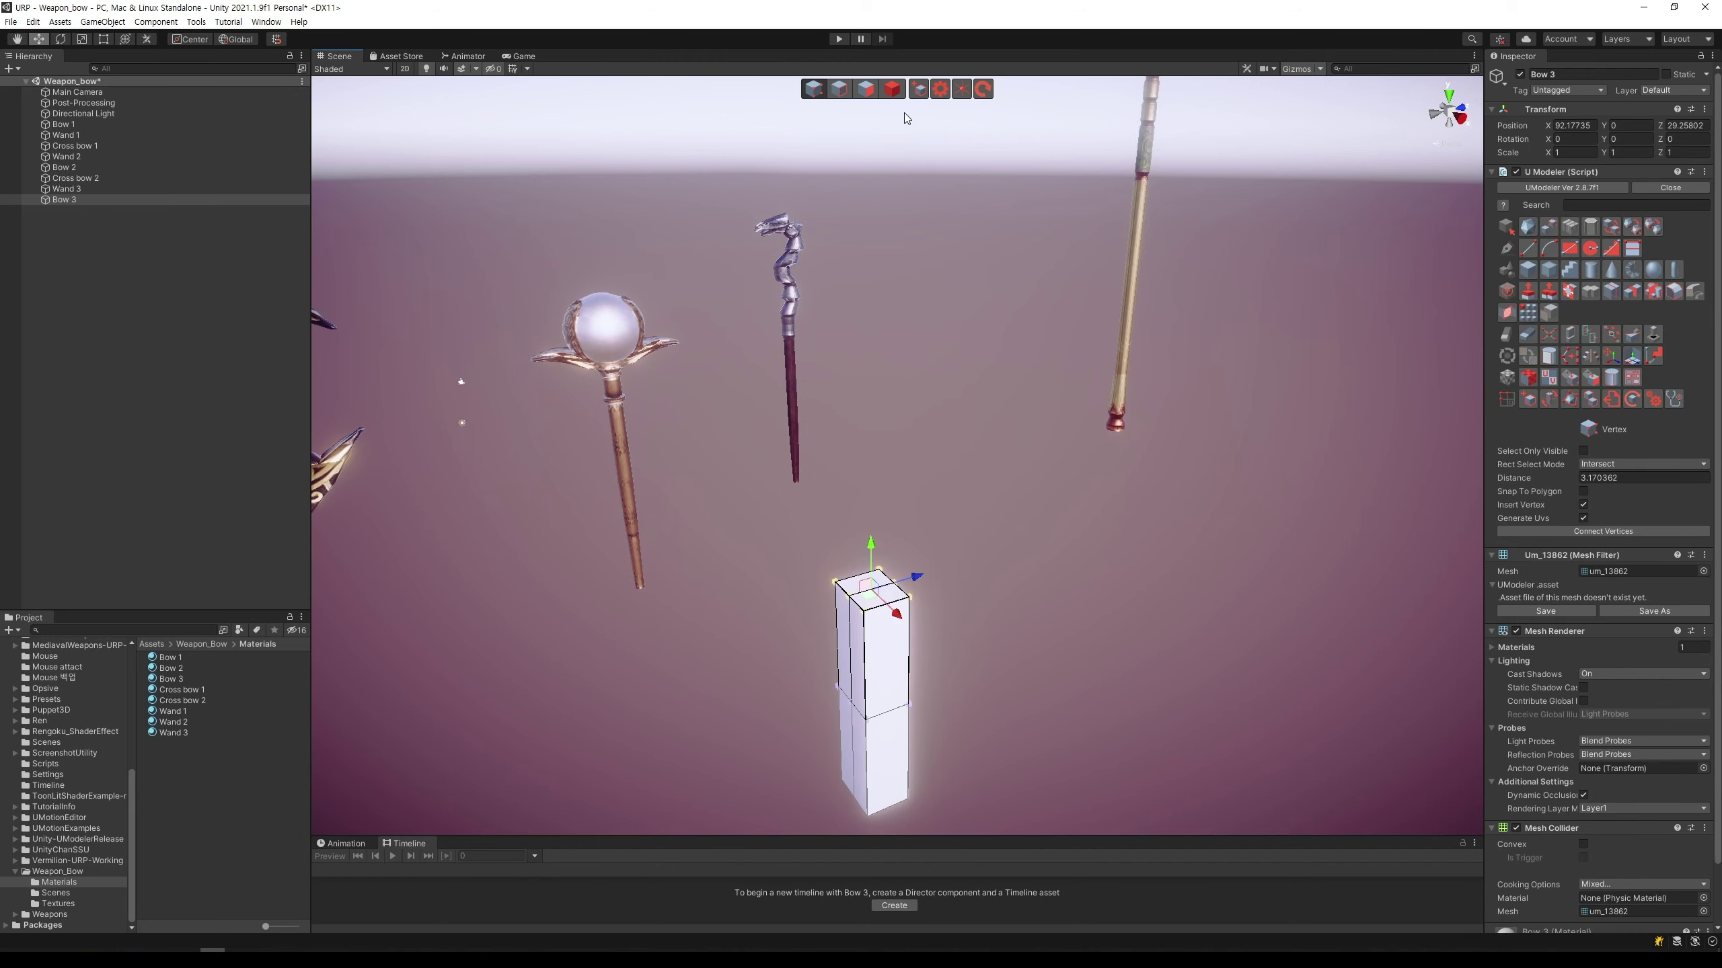
Step: Extrude both top faces upward into a tall new segment
click(866, 89)
click(890, 589)
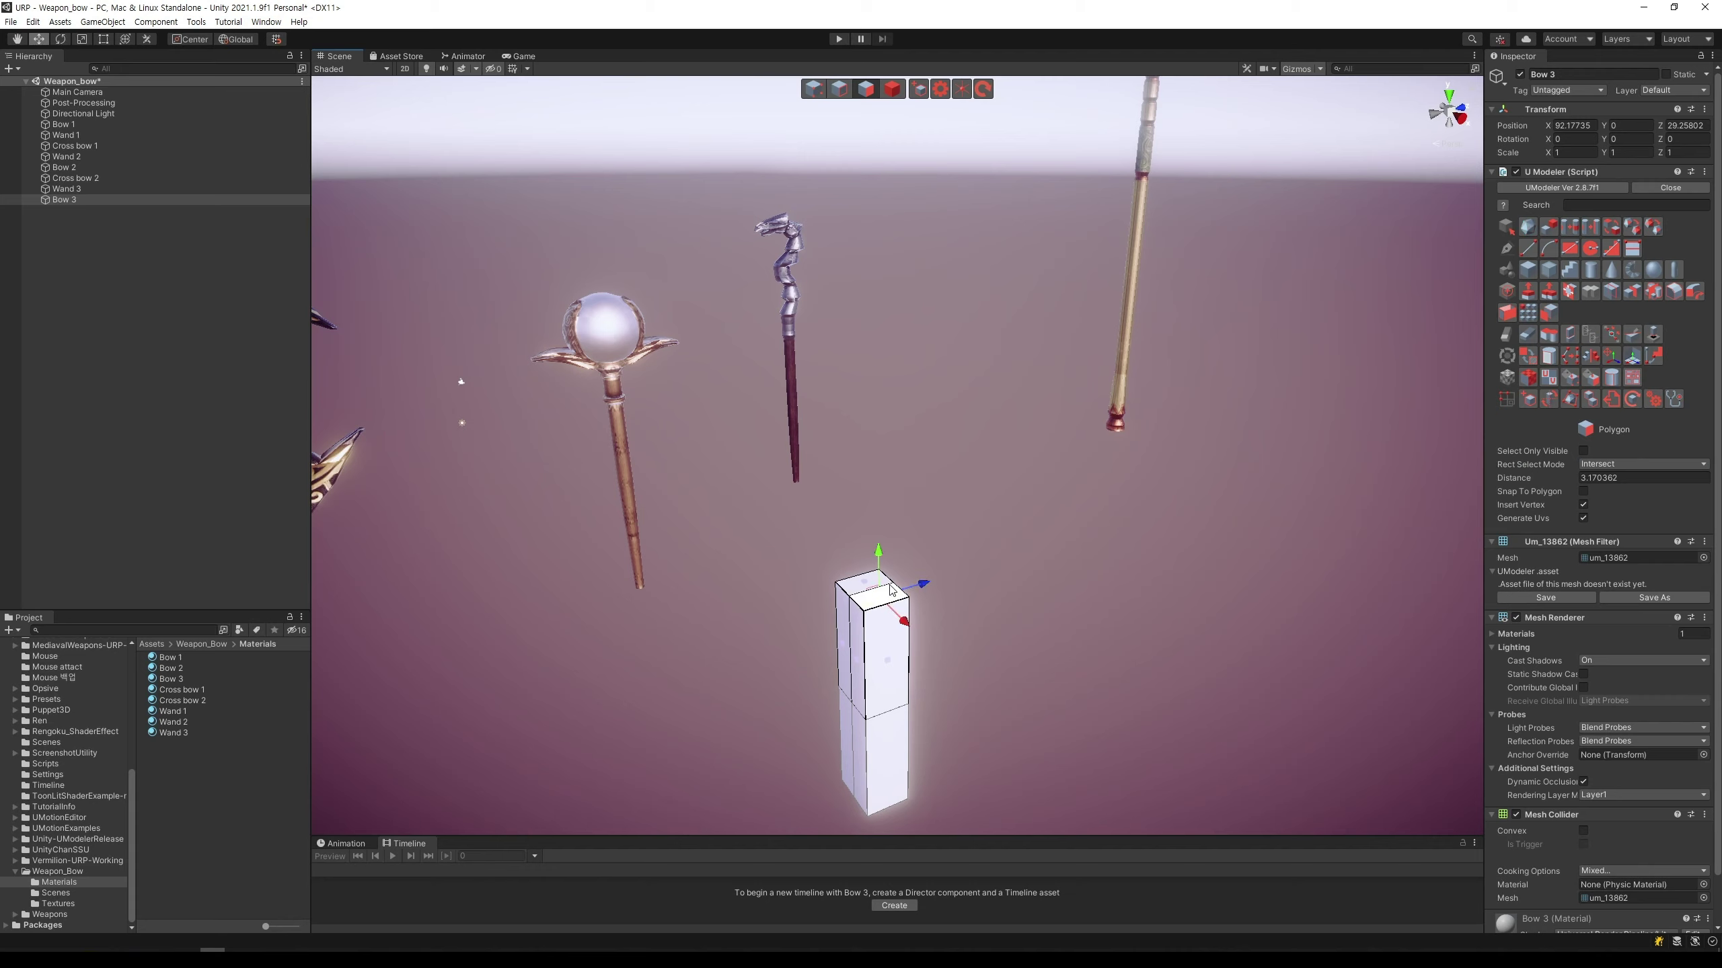
click(858, 584)
shift+drag(872, 544, 895, 323)
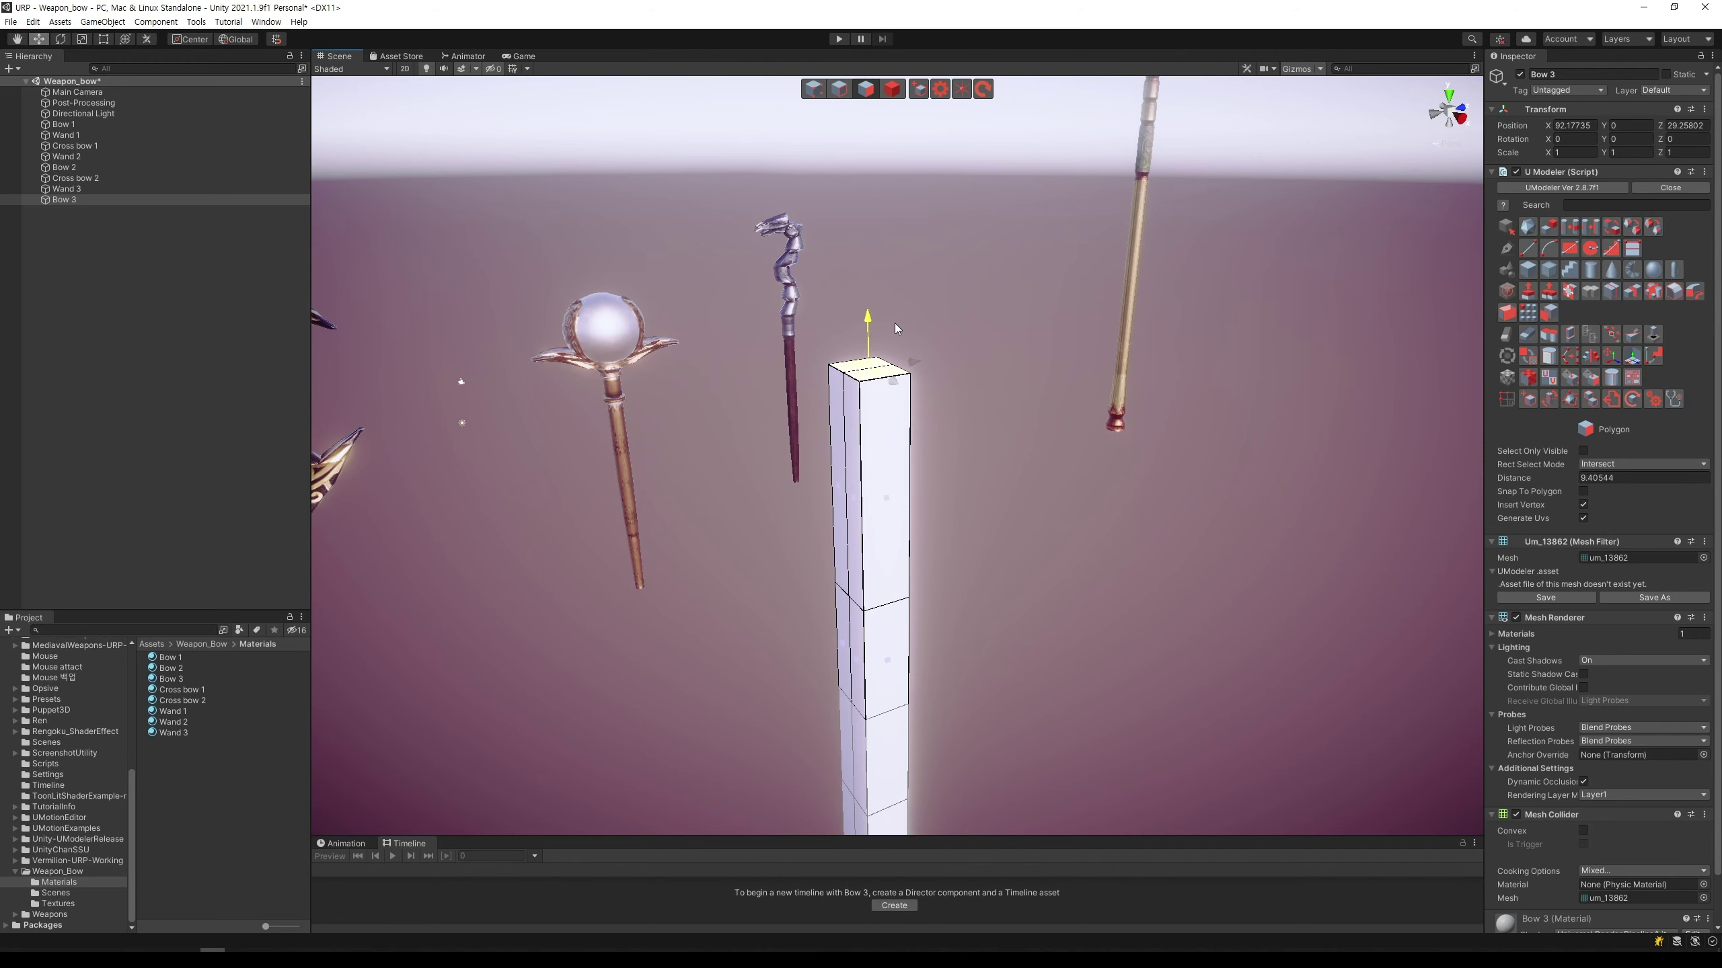
mouse_move(1044, 534)
middle_down()
mouse_move(1035, 374)
mouse_move(974, 412)
middle_up()
Step: Cut an edge loop across the upper segment, trying and undoing a sideways bend
click(1612, 291)
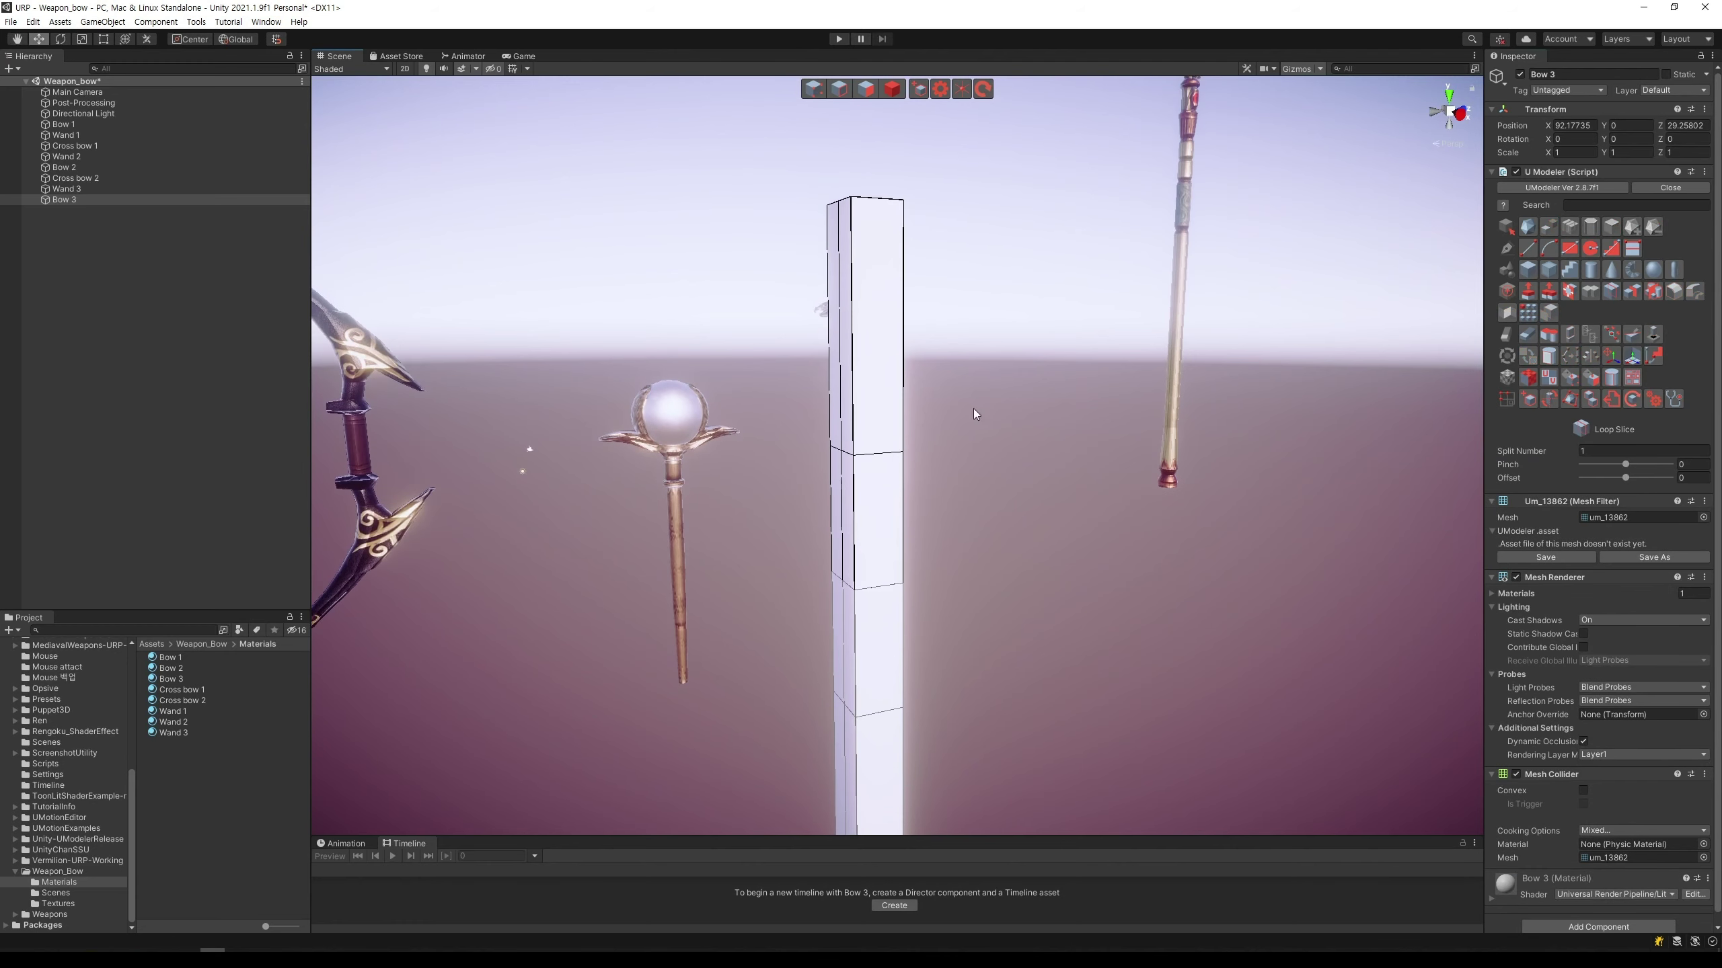
click(881, 357)
click(827, 86)
mouse_move(848, 318)
alt+mouse_down()
mouse_move(998, 347)
mouse_move(769, 376)
mouse_move(847, 540)
alt+mouse_up()
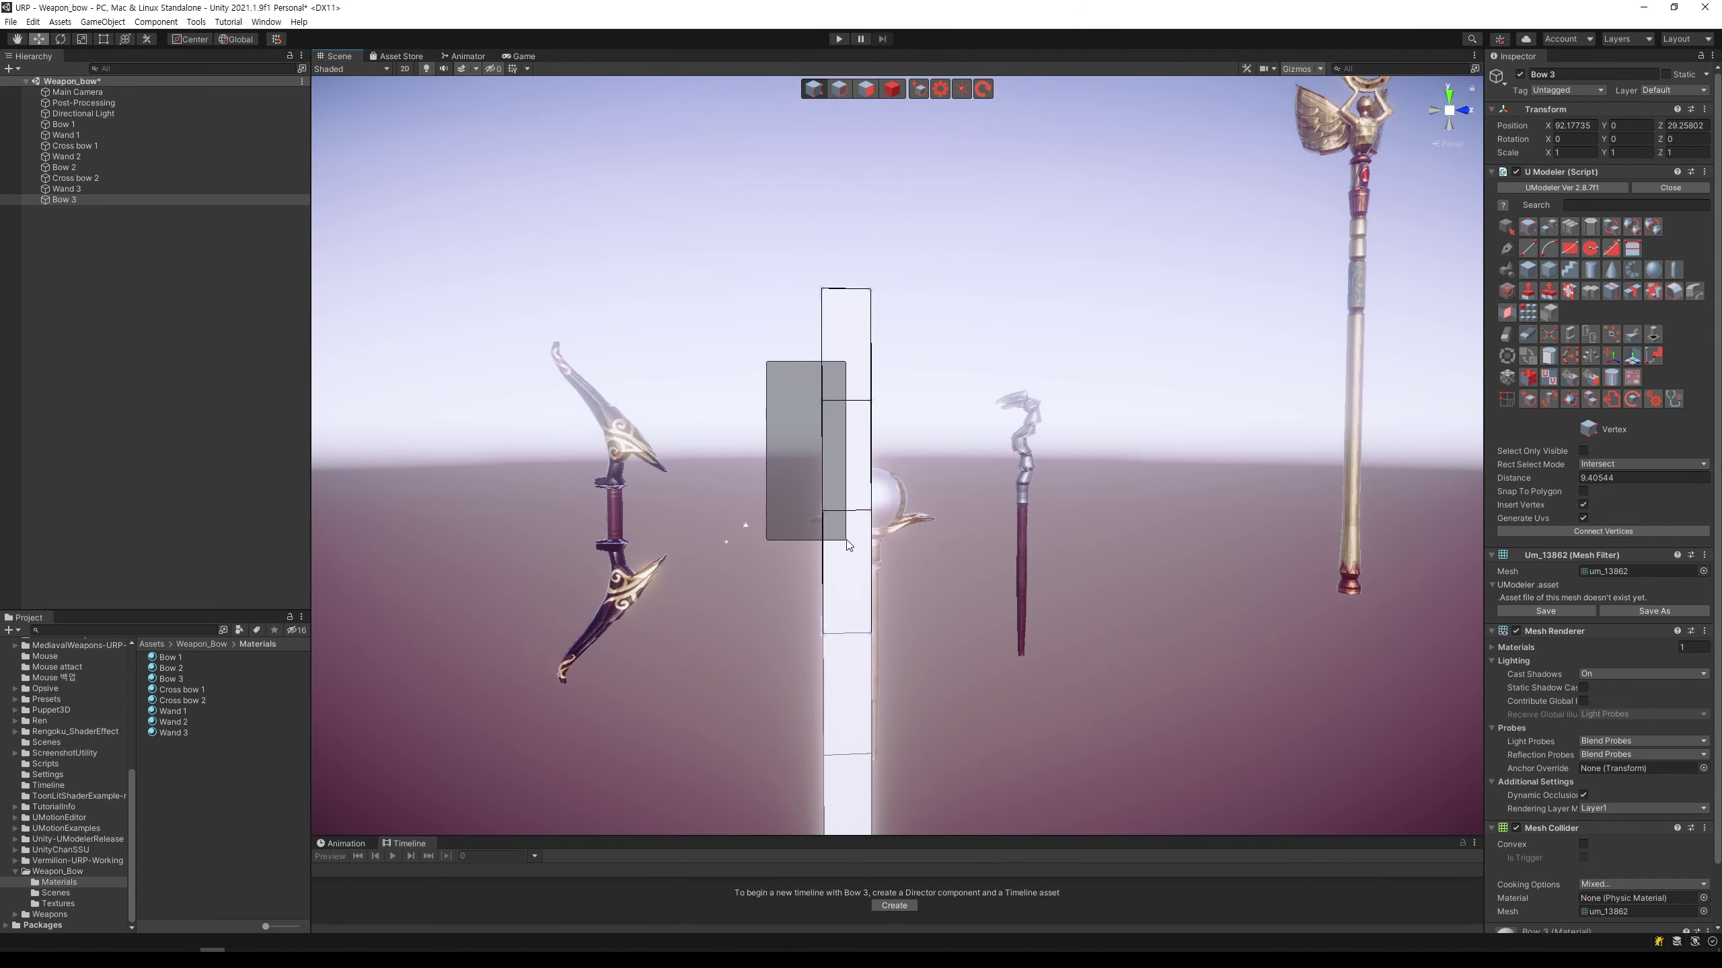
drag(875, 460, 850, 460)
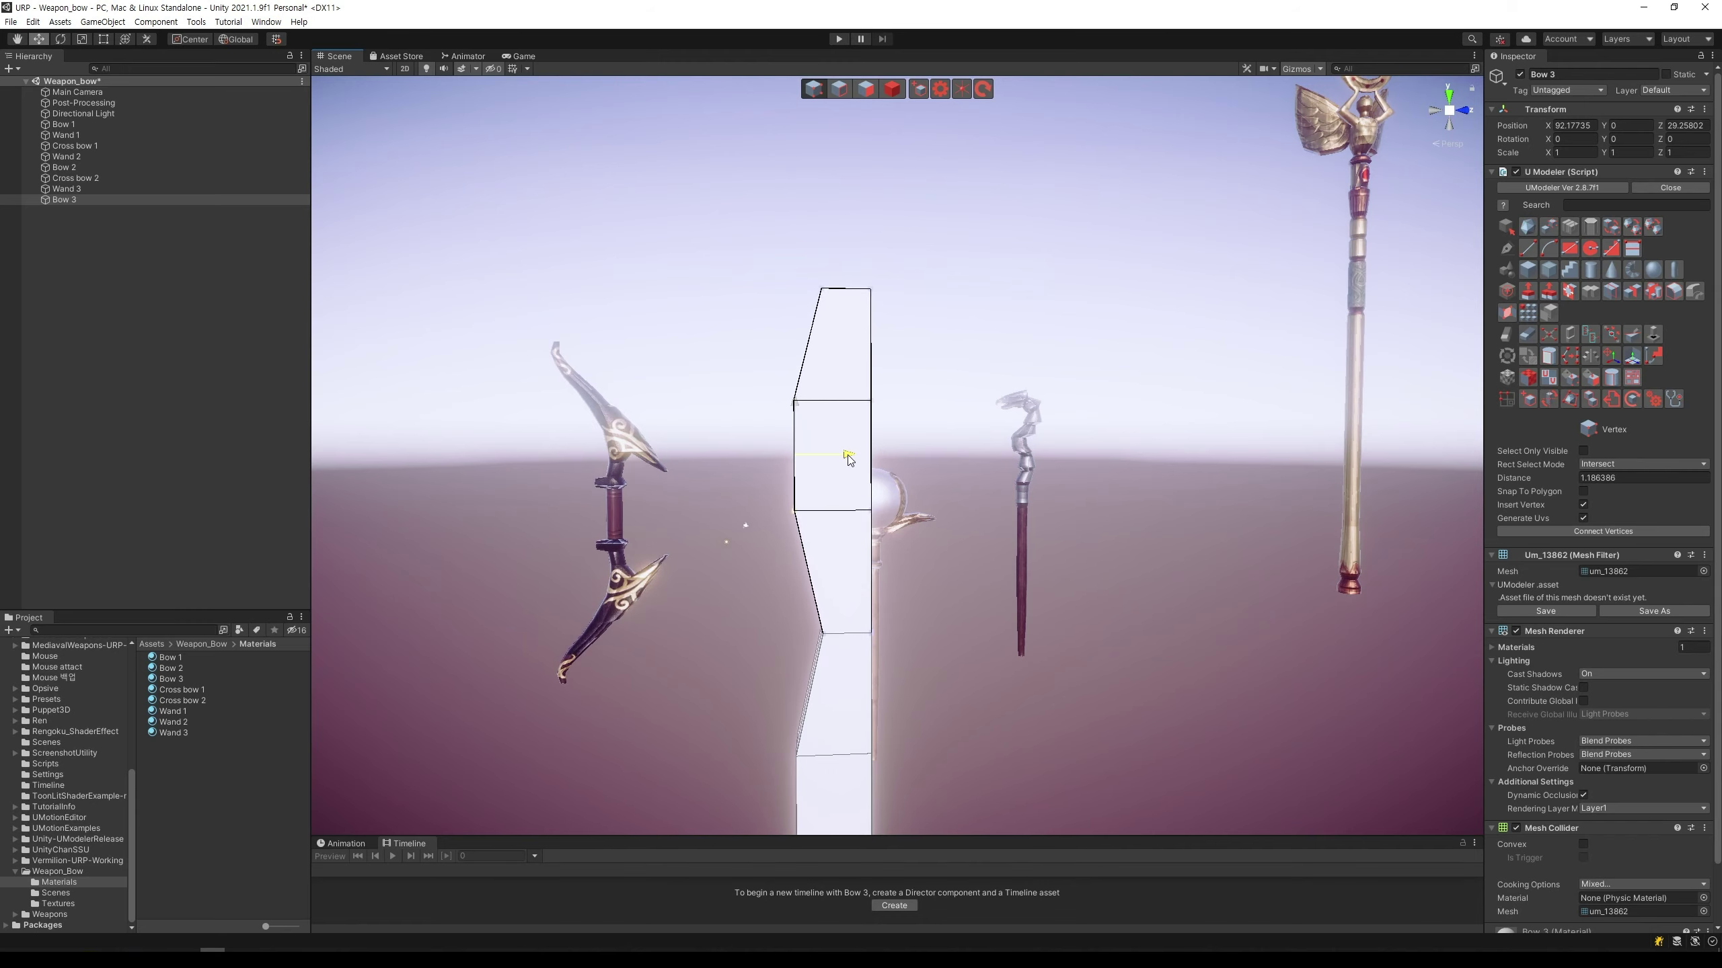
key(ctrl+z)
Step: Bend the box by moving its middle vertices sideways and raise the top vertices
drag(912, 438, 790, 359)
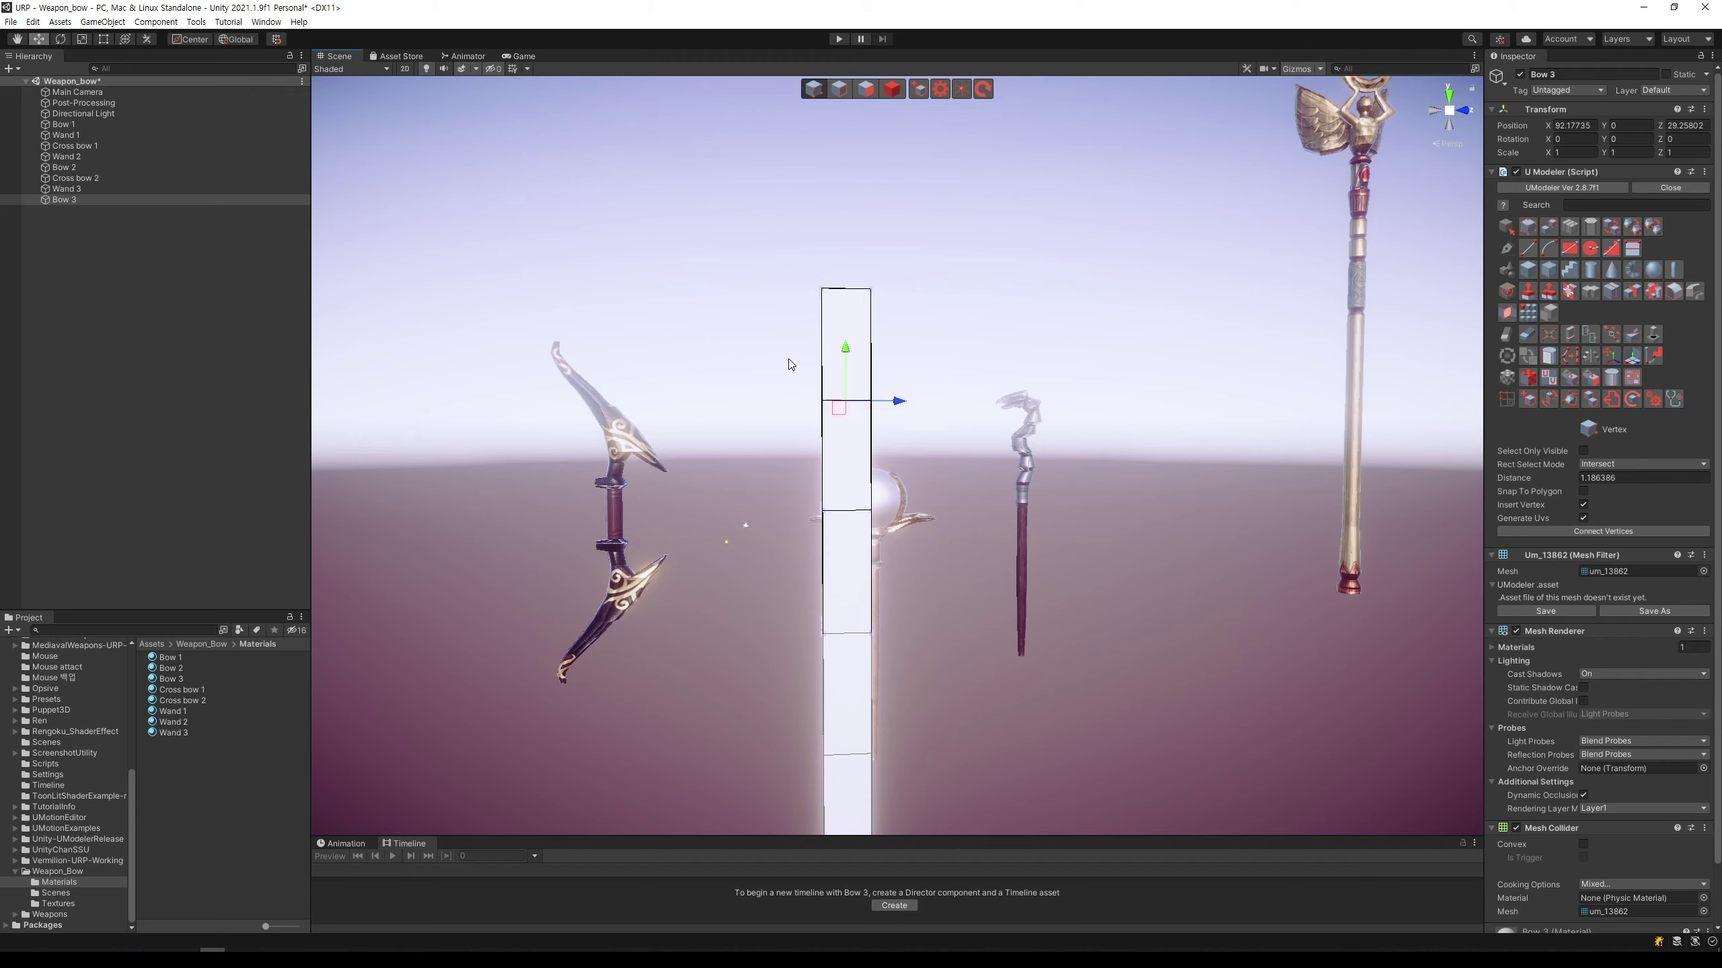
drag(898, 401, 861, 405)
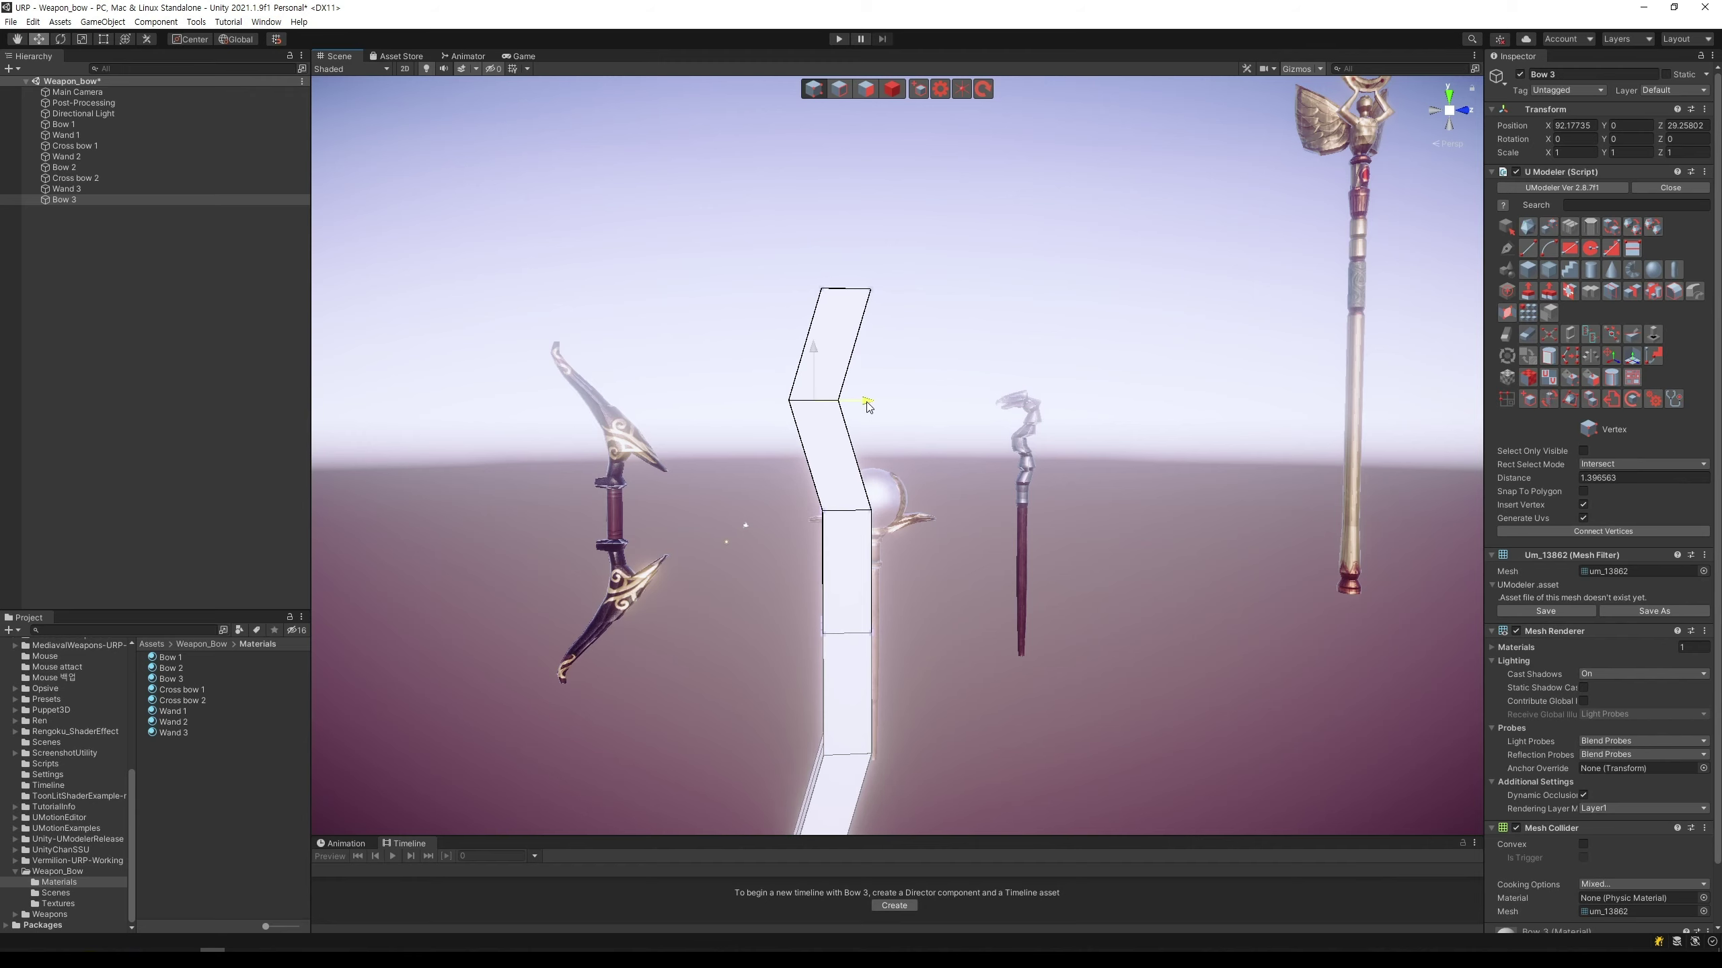
middle_drag(861, 405, 936, 506)
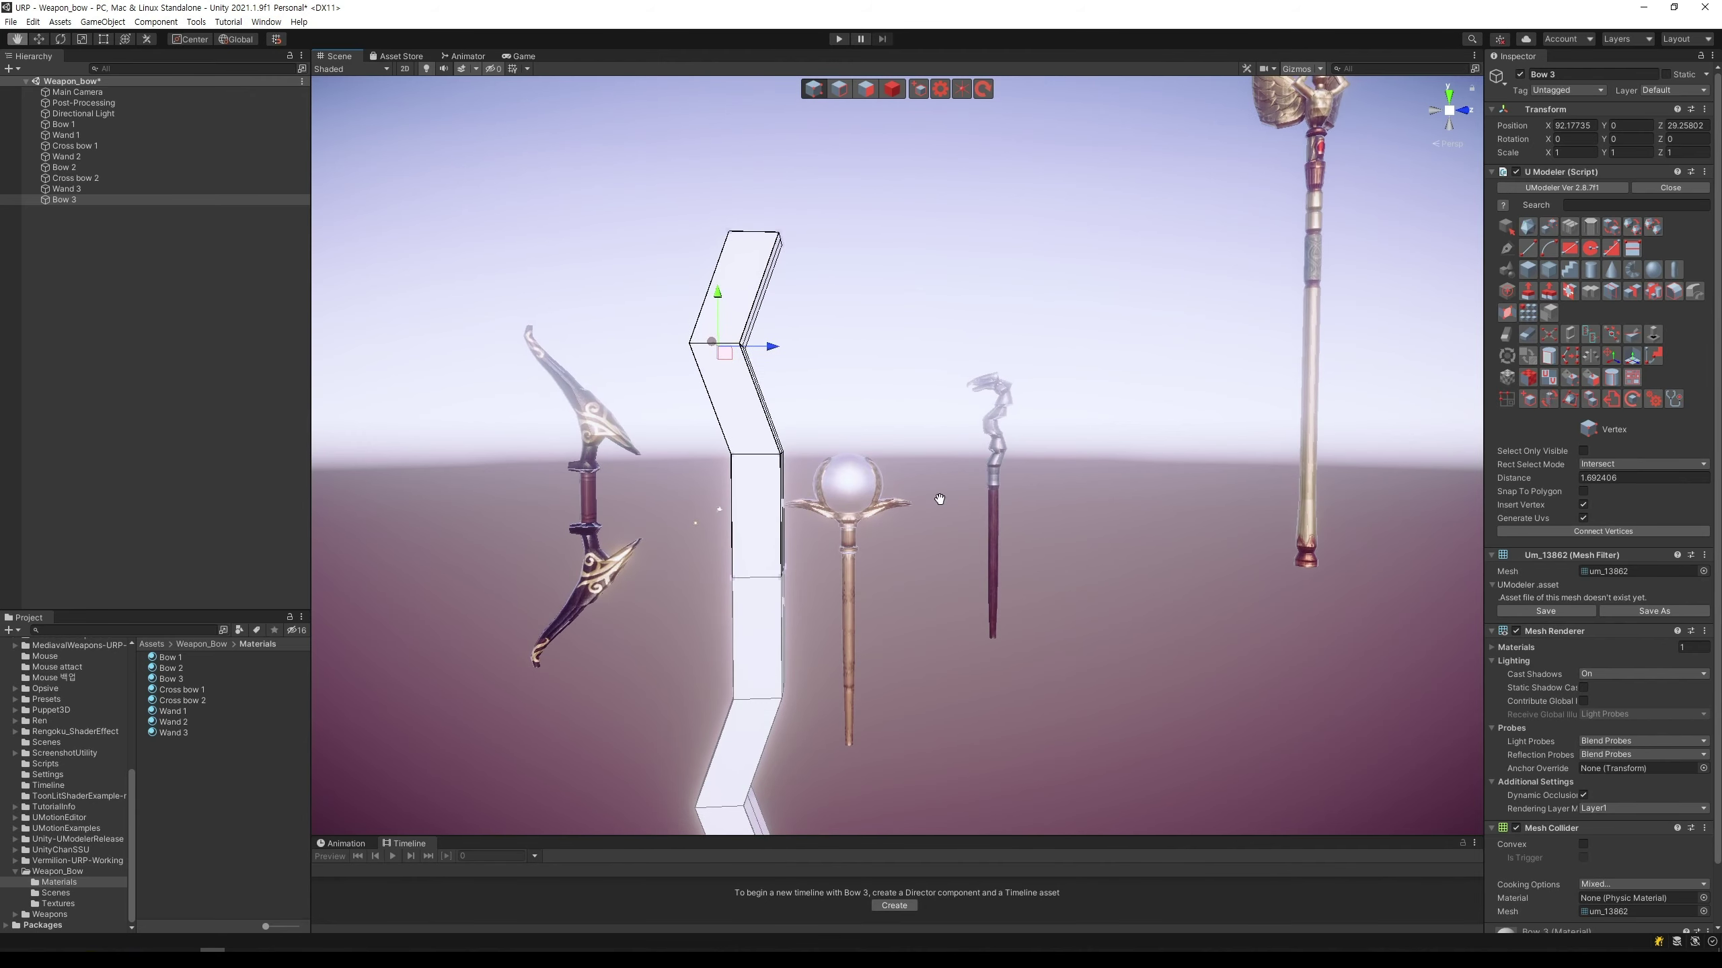
mouse_move(936, 505)
alt+mouse_down()
mouse_move(960, 547)
mouse_move(700, 406)
alt+mouse_up()
drag(822, 450, 825, 303)
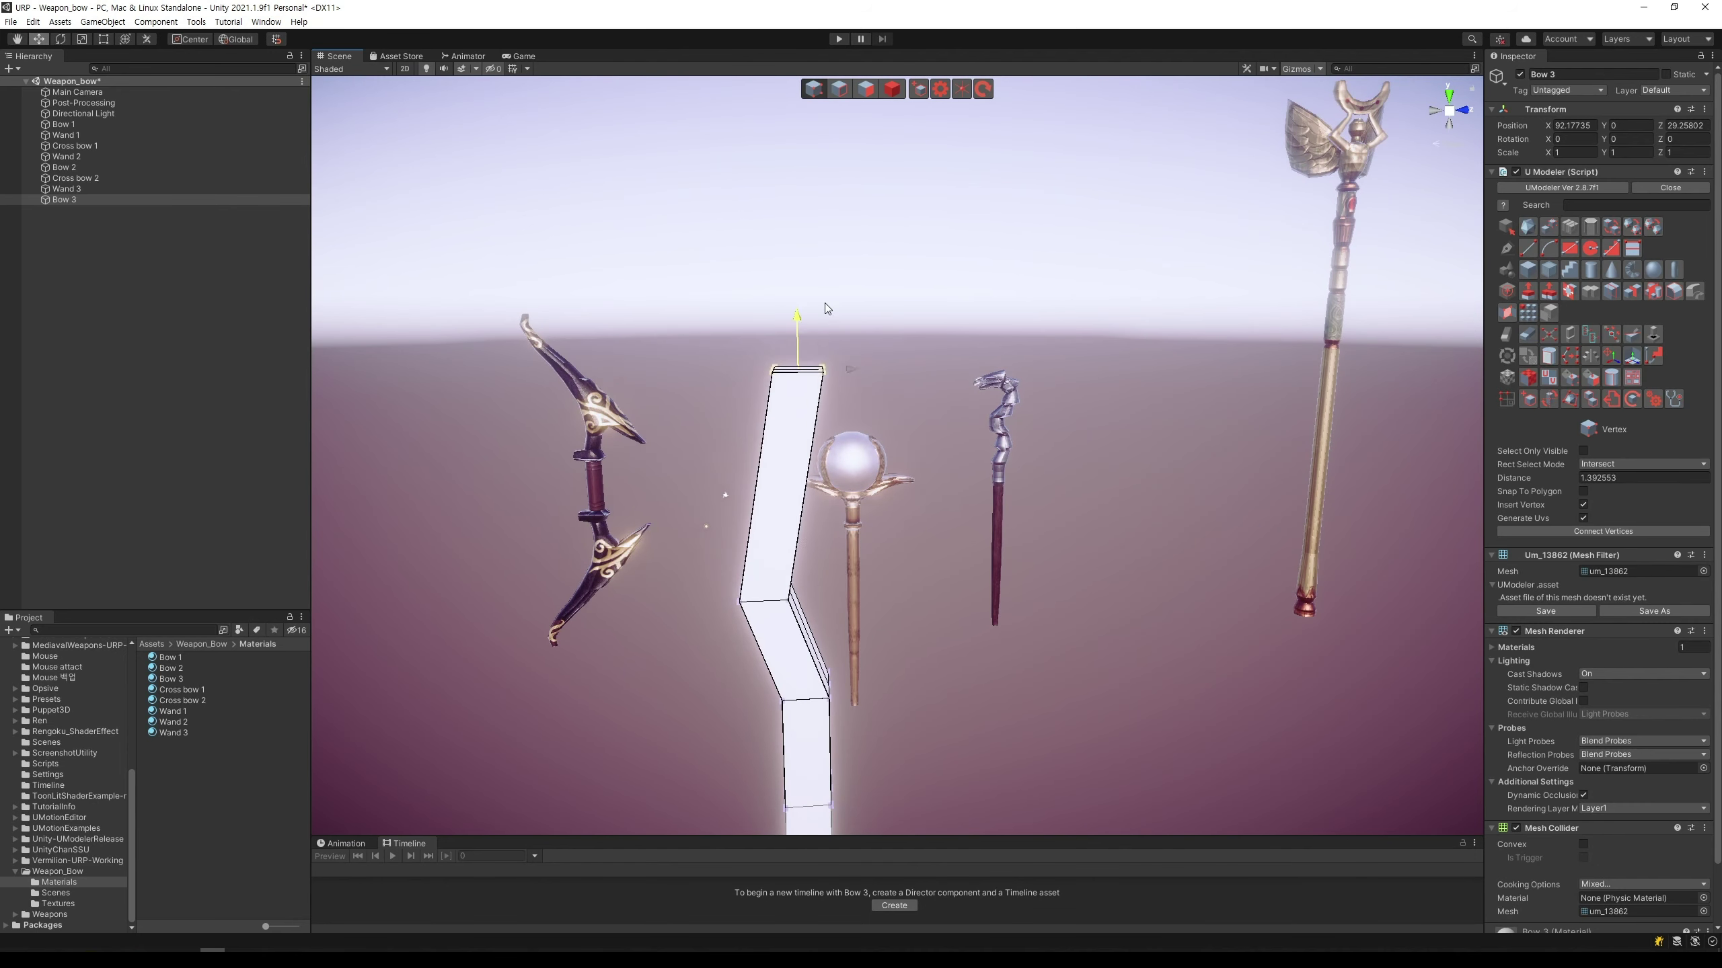
Step: Add another edge loop and lower the upper bow segment's vertices
click(1607, 297)
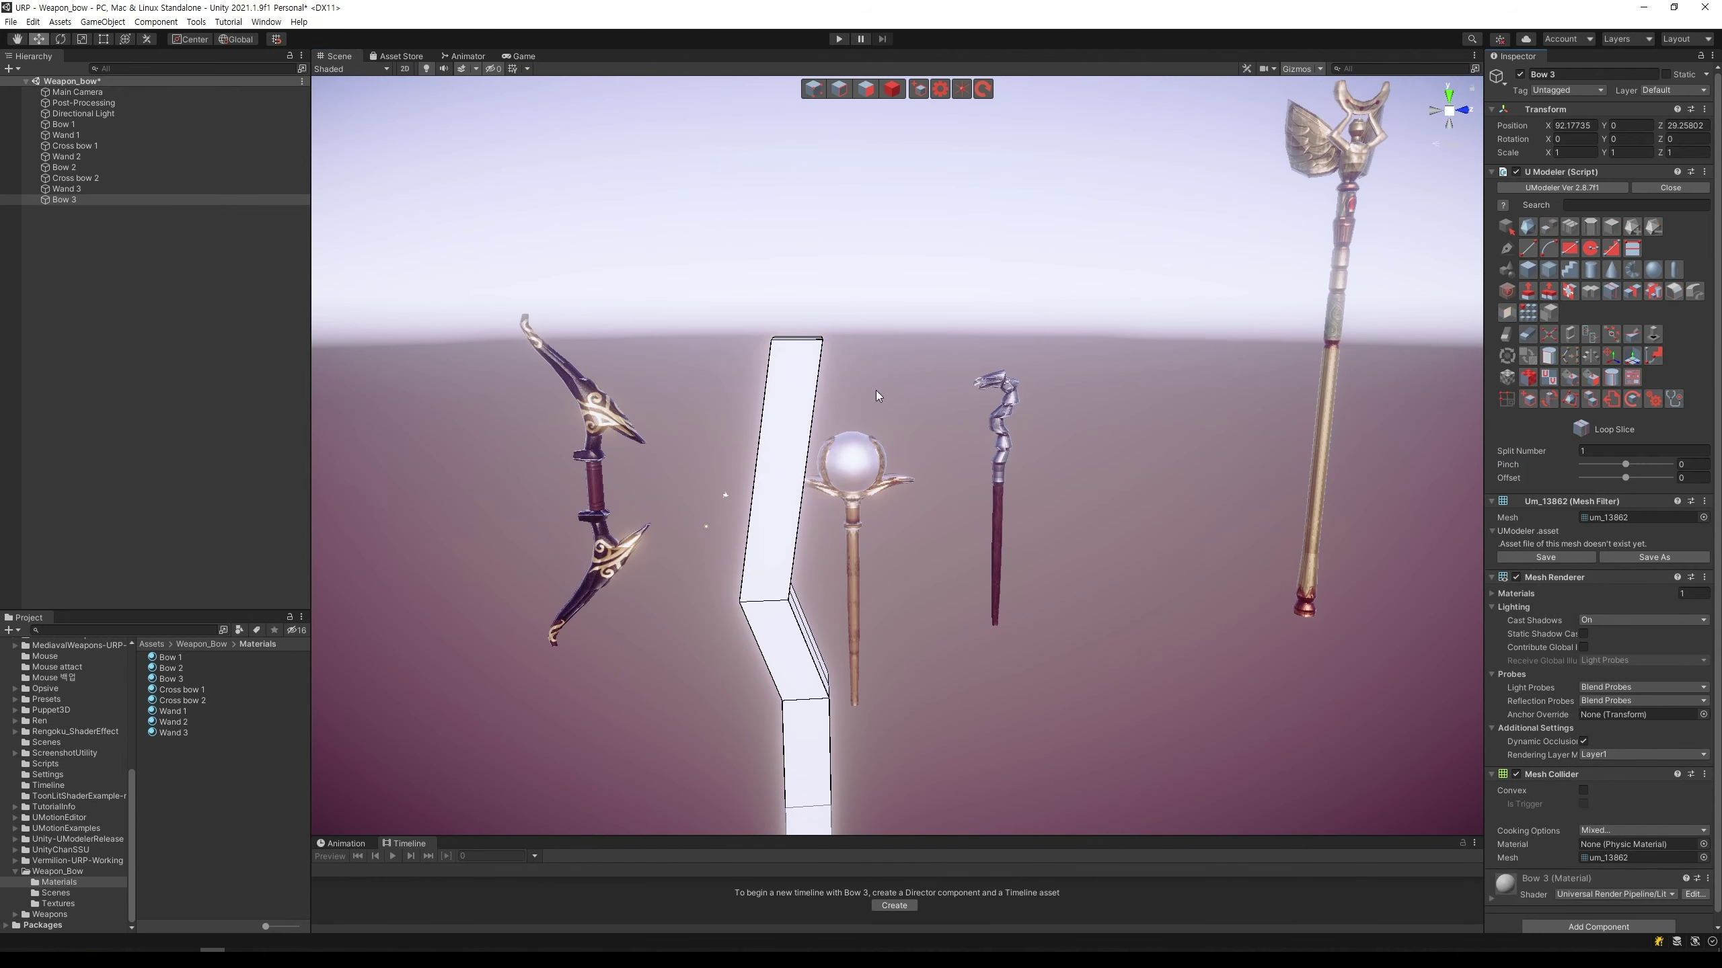
middle_drag(770, 451, 1004, 322)
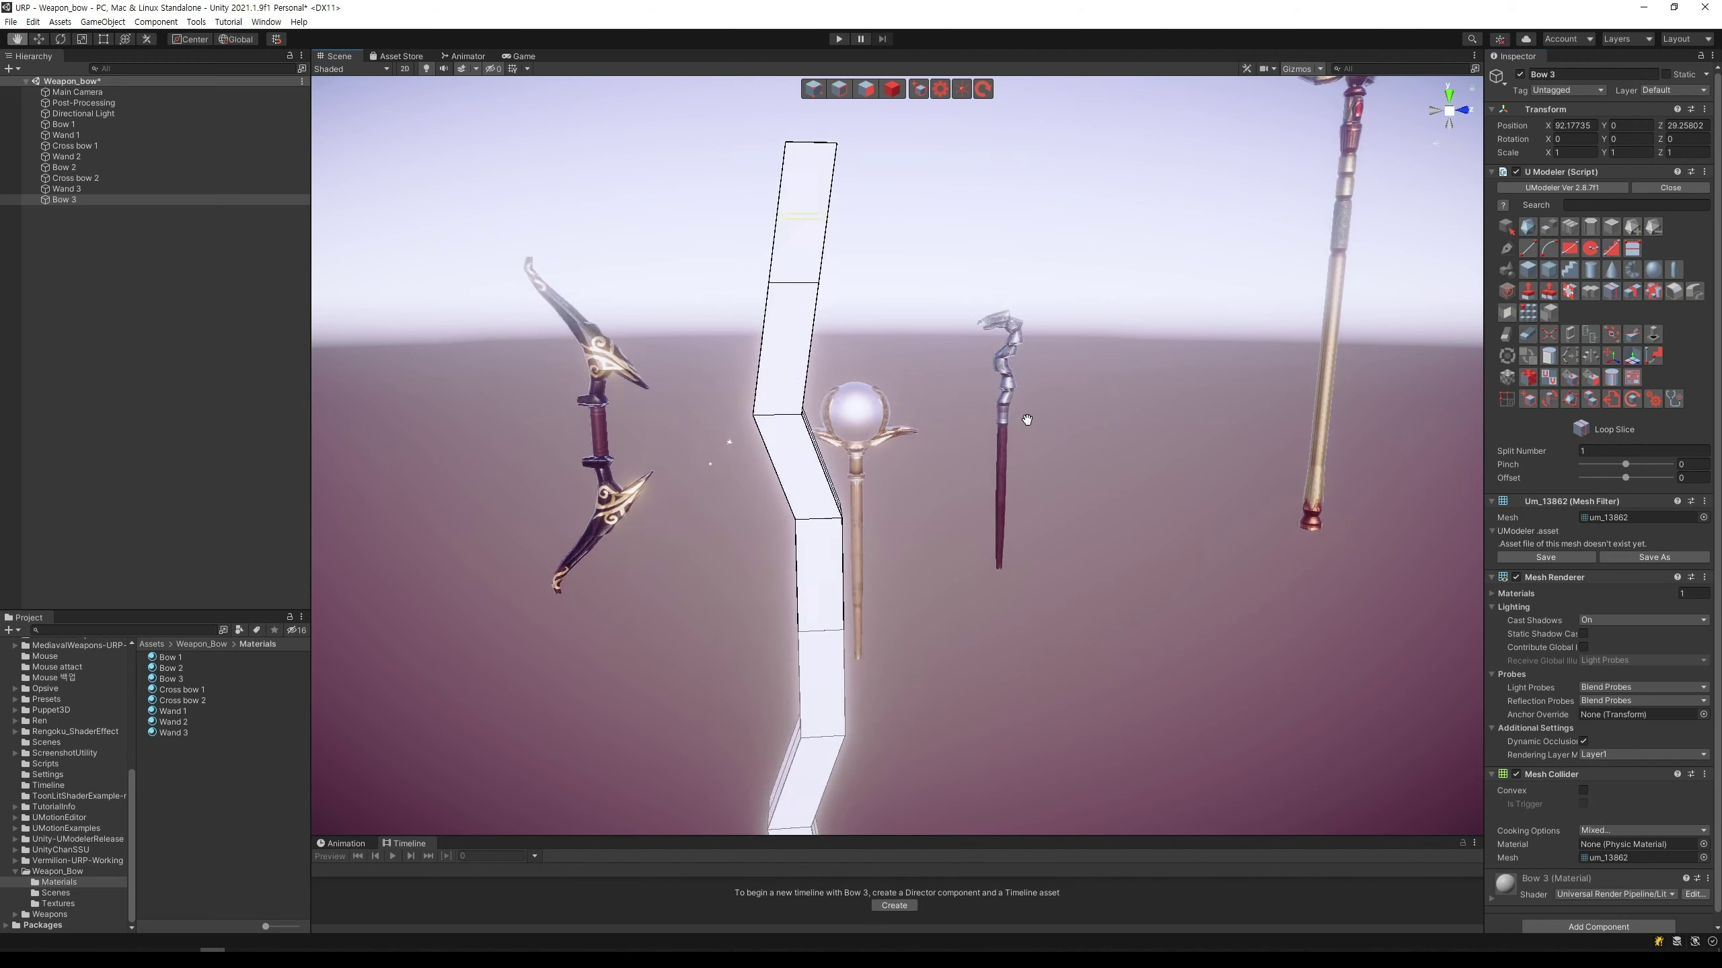
click(825, 90)
scroll(908, 269, down, 3)
middle_drag(928, 331, 941, 296)
drag(908, 495, 753, 431)
click(796, 274)
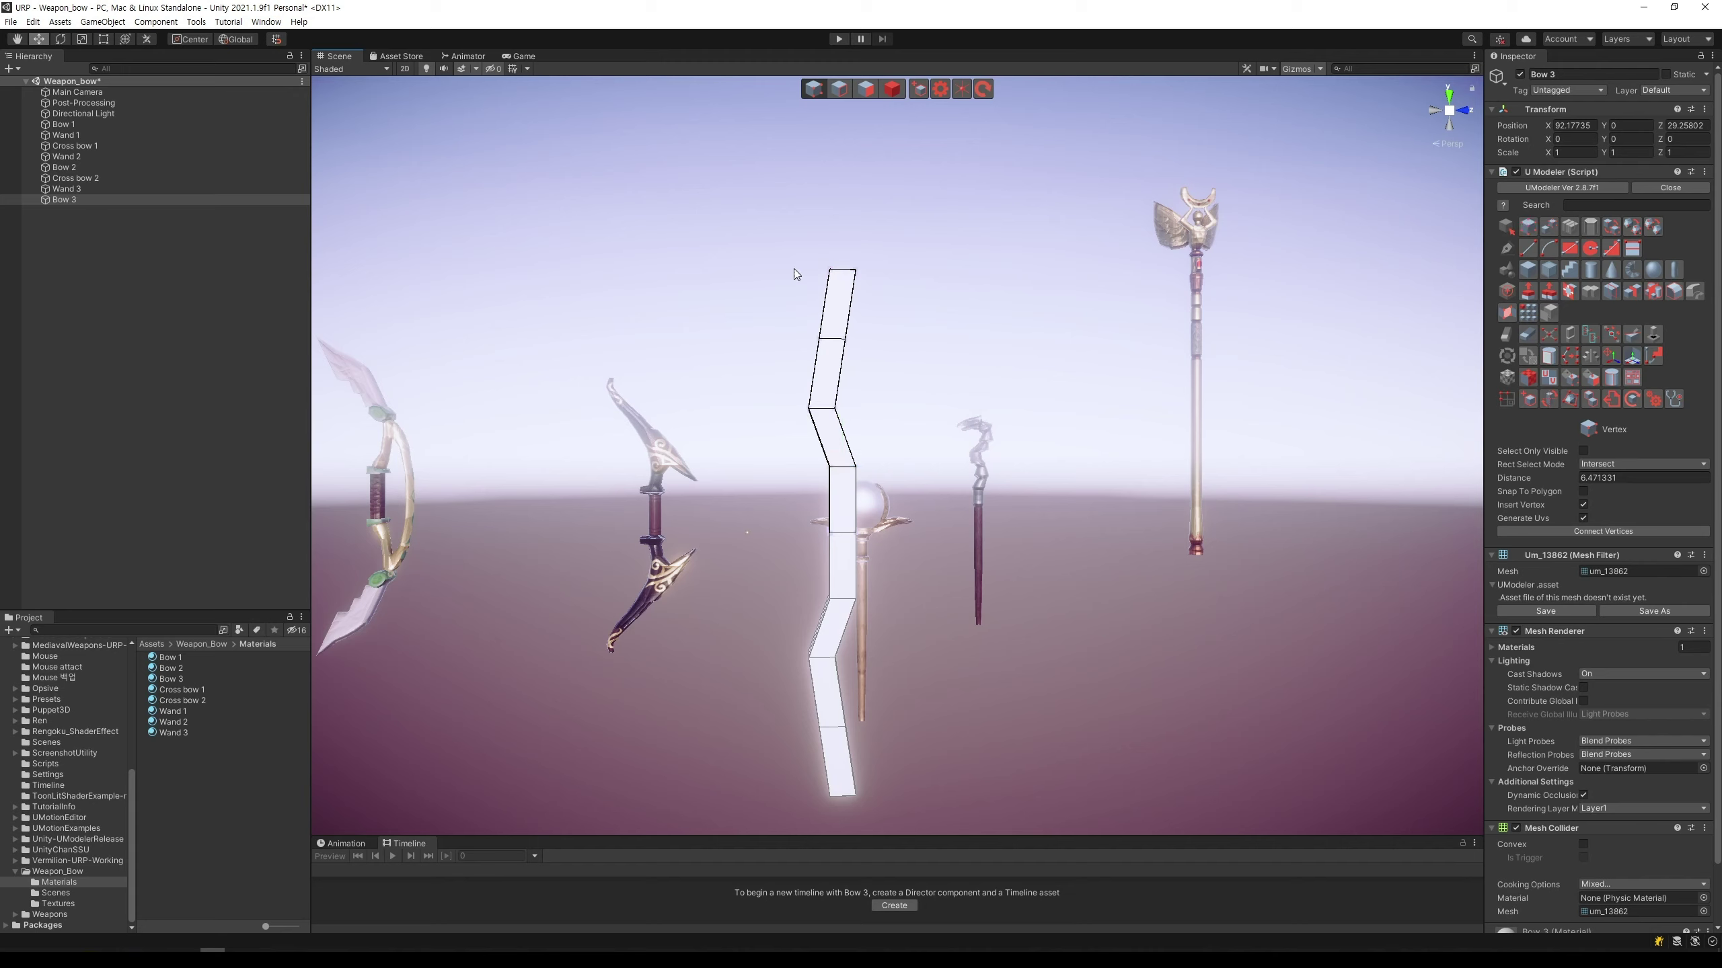
drag(772, 243, 961, 503)
drag(836, 331, 833, 351)
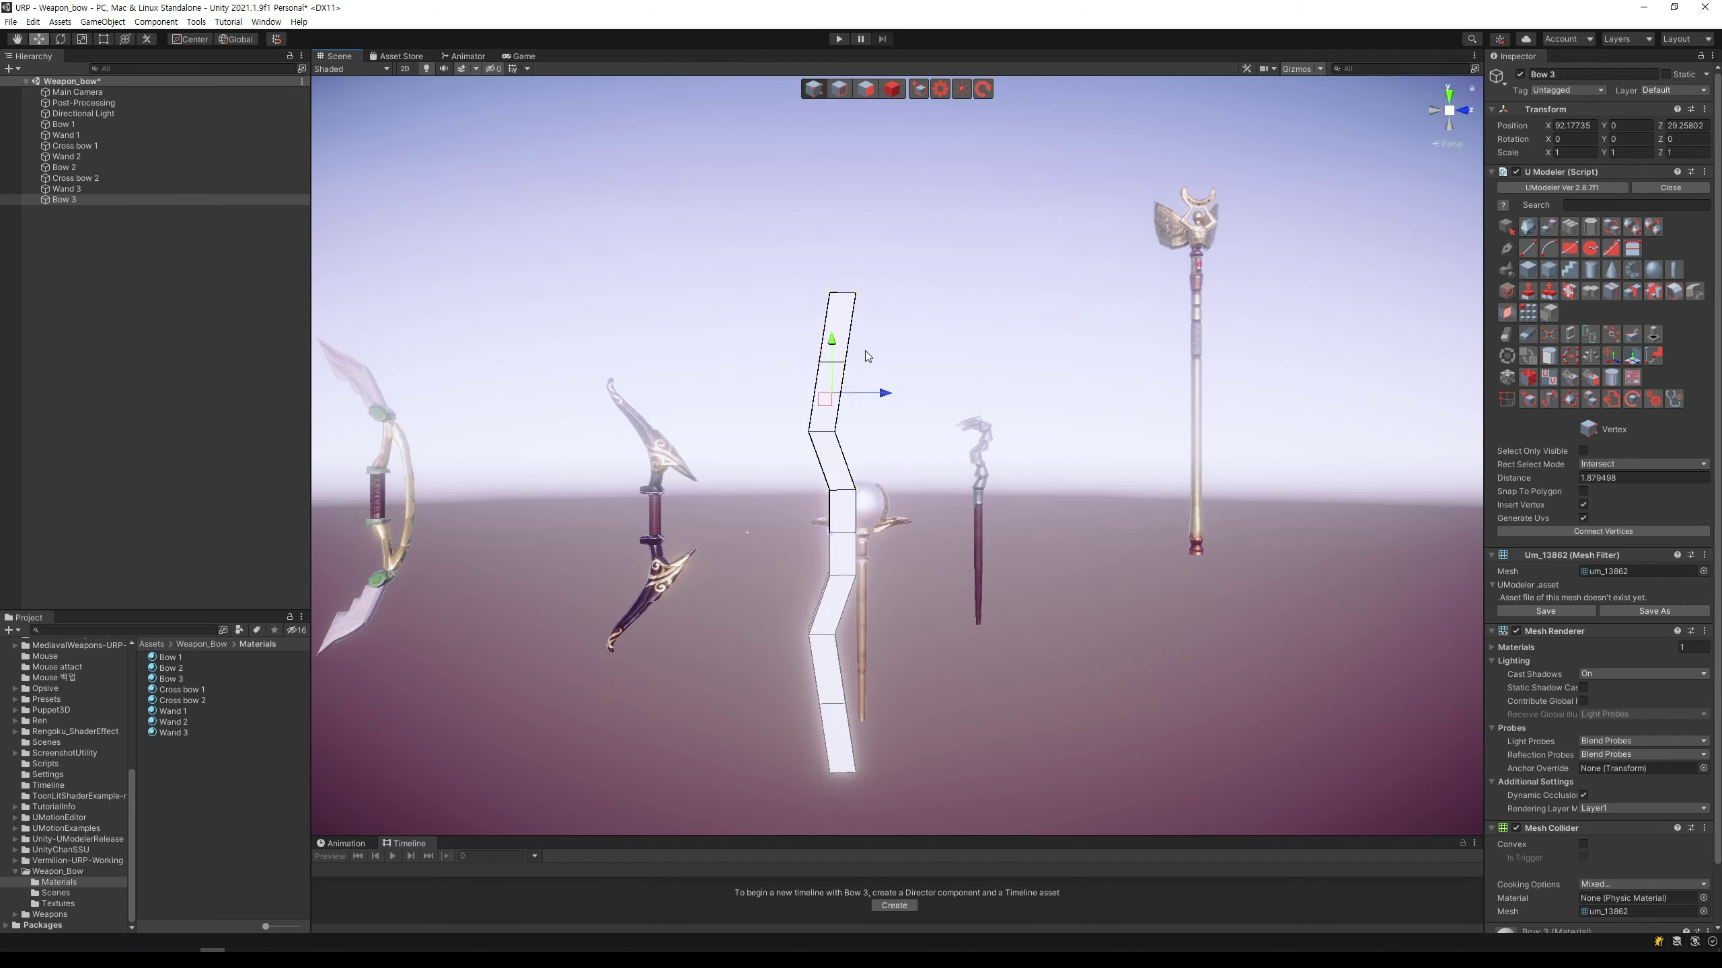
Step: Bend the bow's top tip by moving its top vertices right, then down-left
mouse_move(903, 384)
mouse_down()
mouse_move(798, 341)
mouse_move(871, 369)
mouse_up()
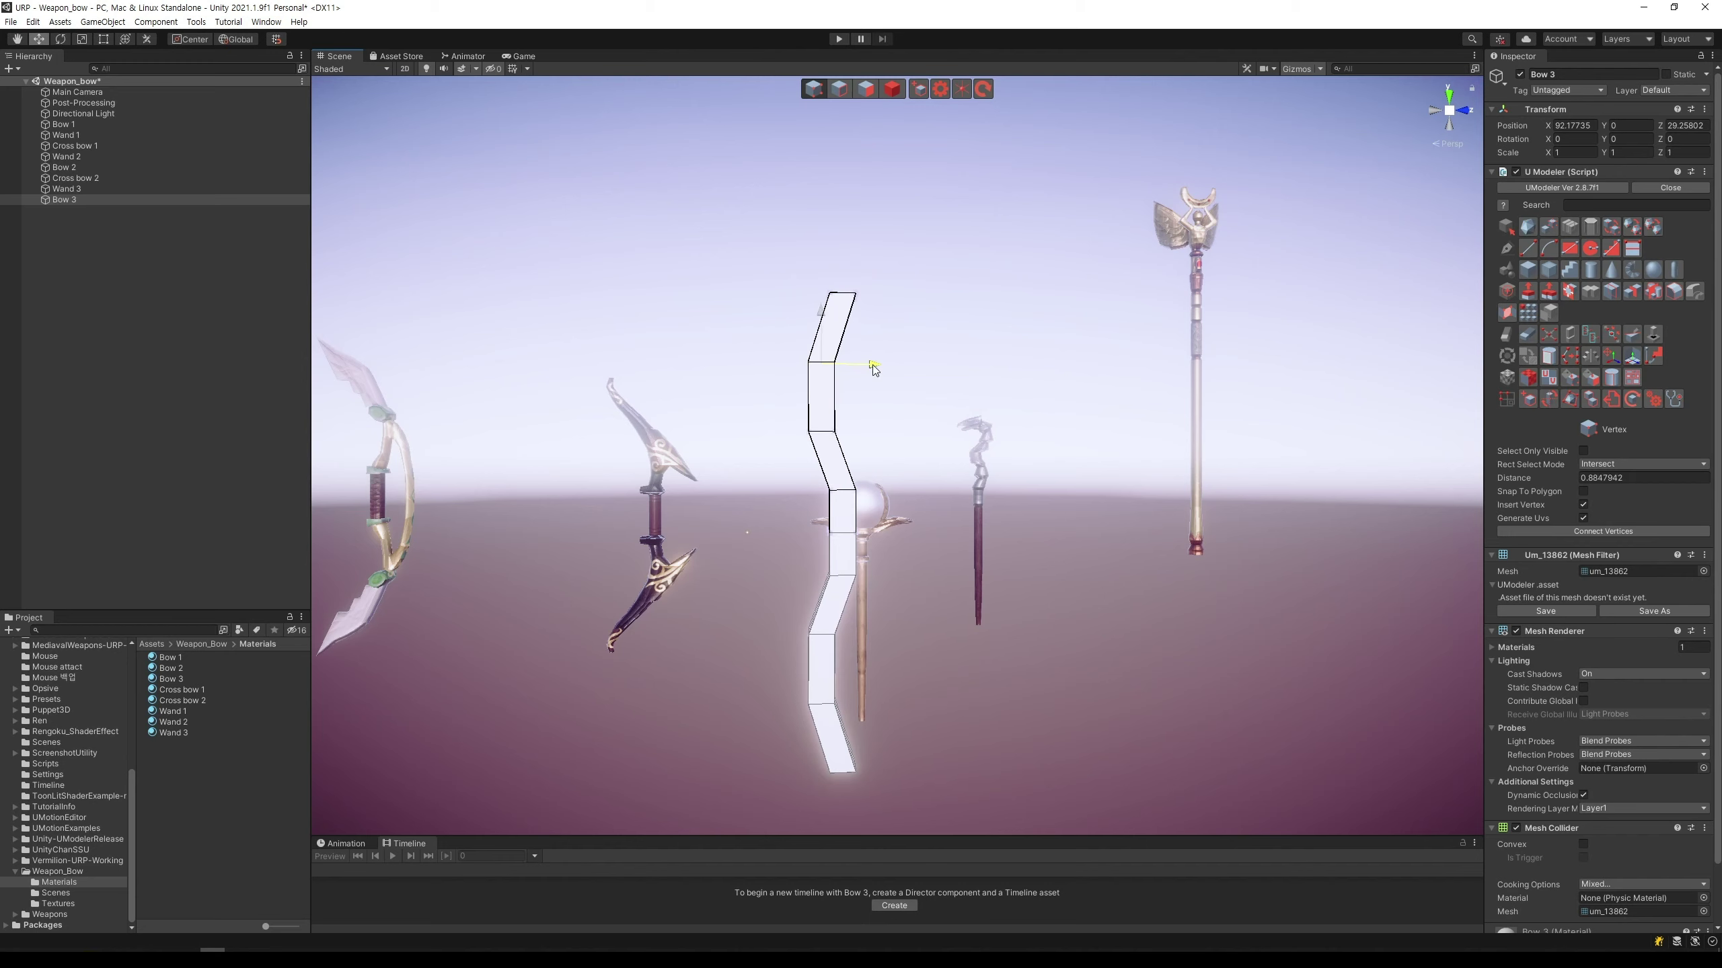
middle_drag(895, 622, 850, 548)
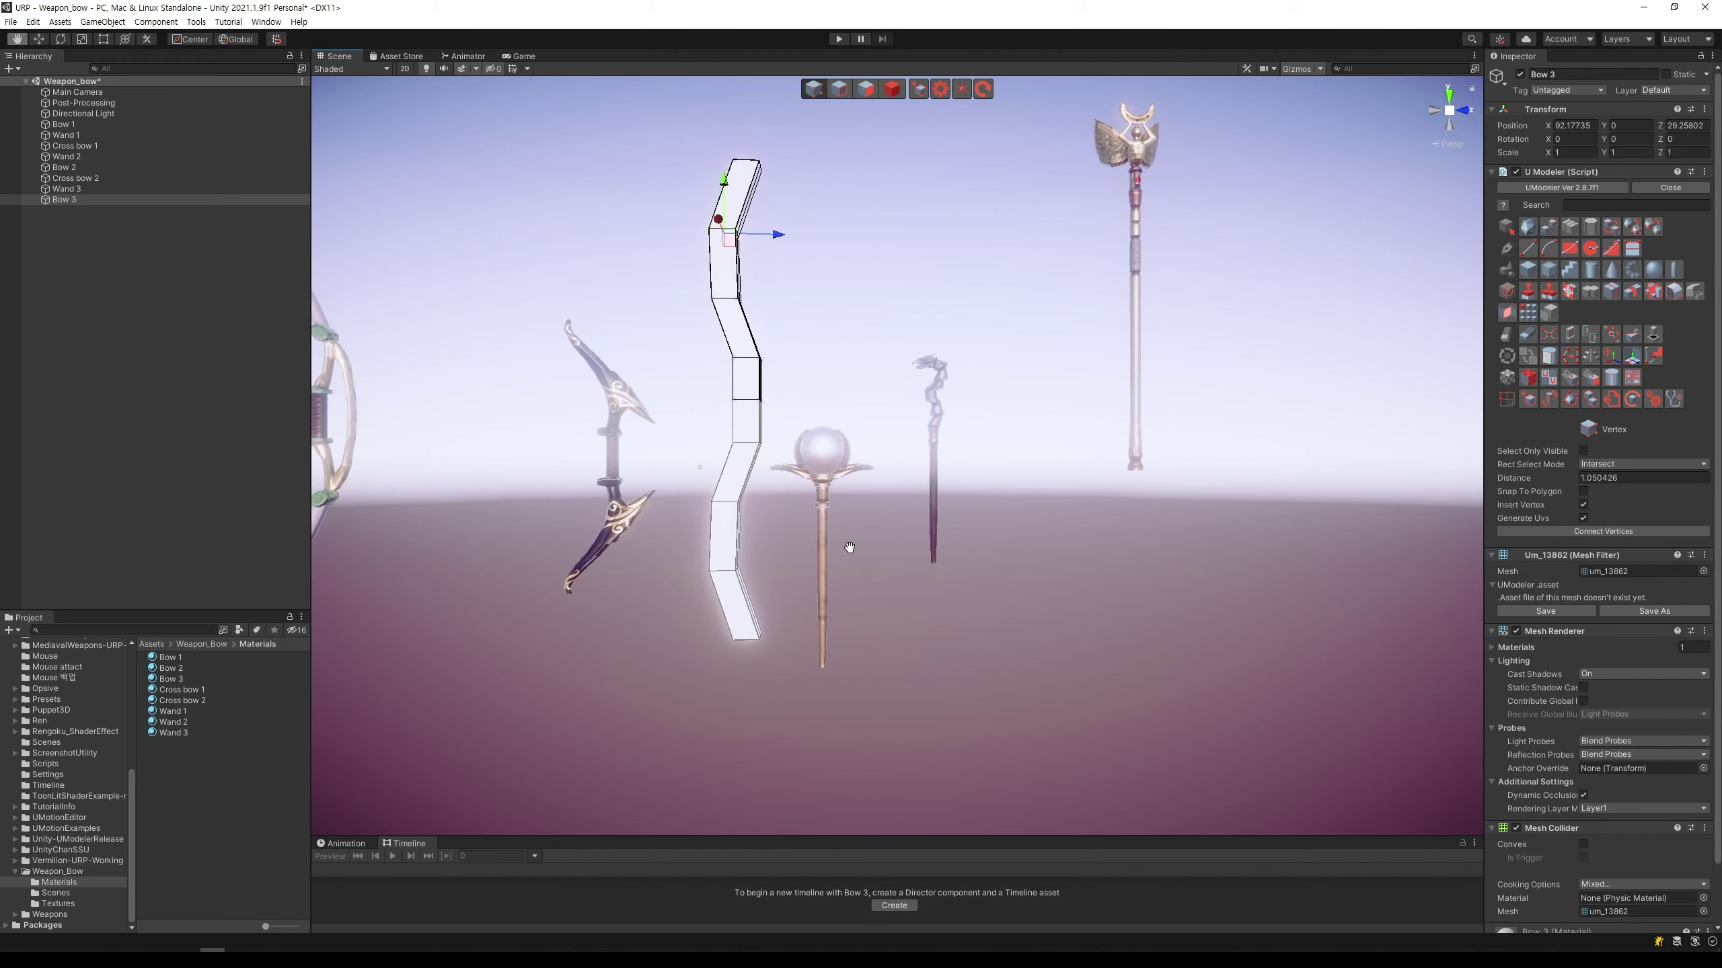
middle_drag(806, 298, 846, 553)
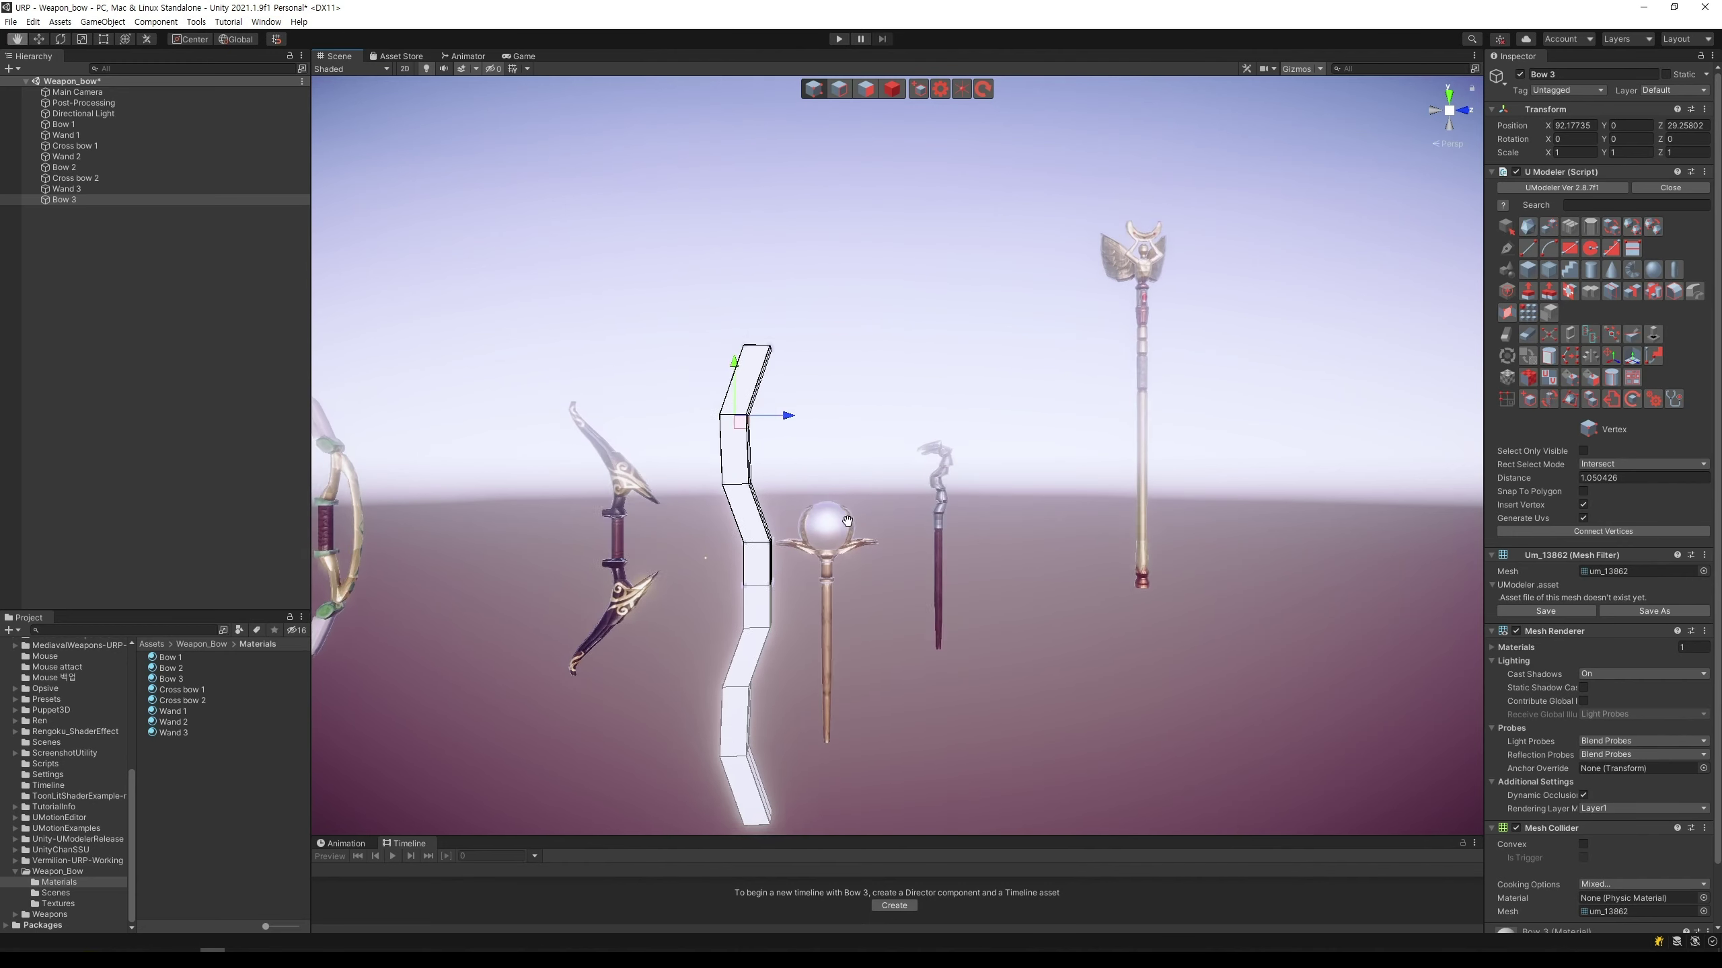
drag(894, 447, 746, 388)
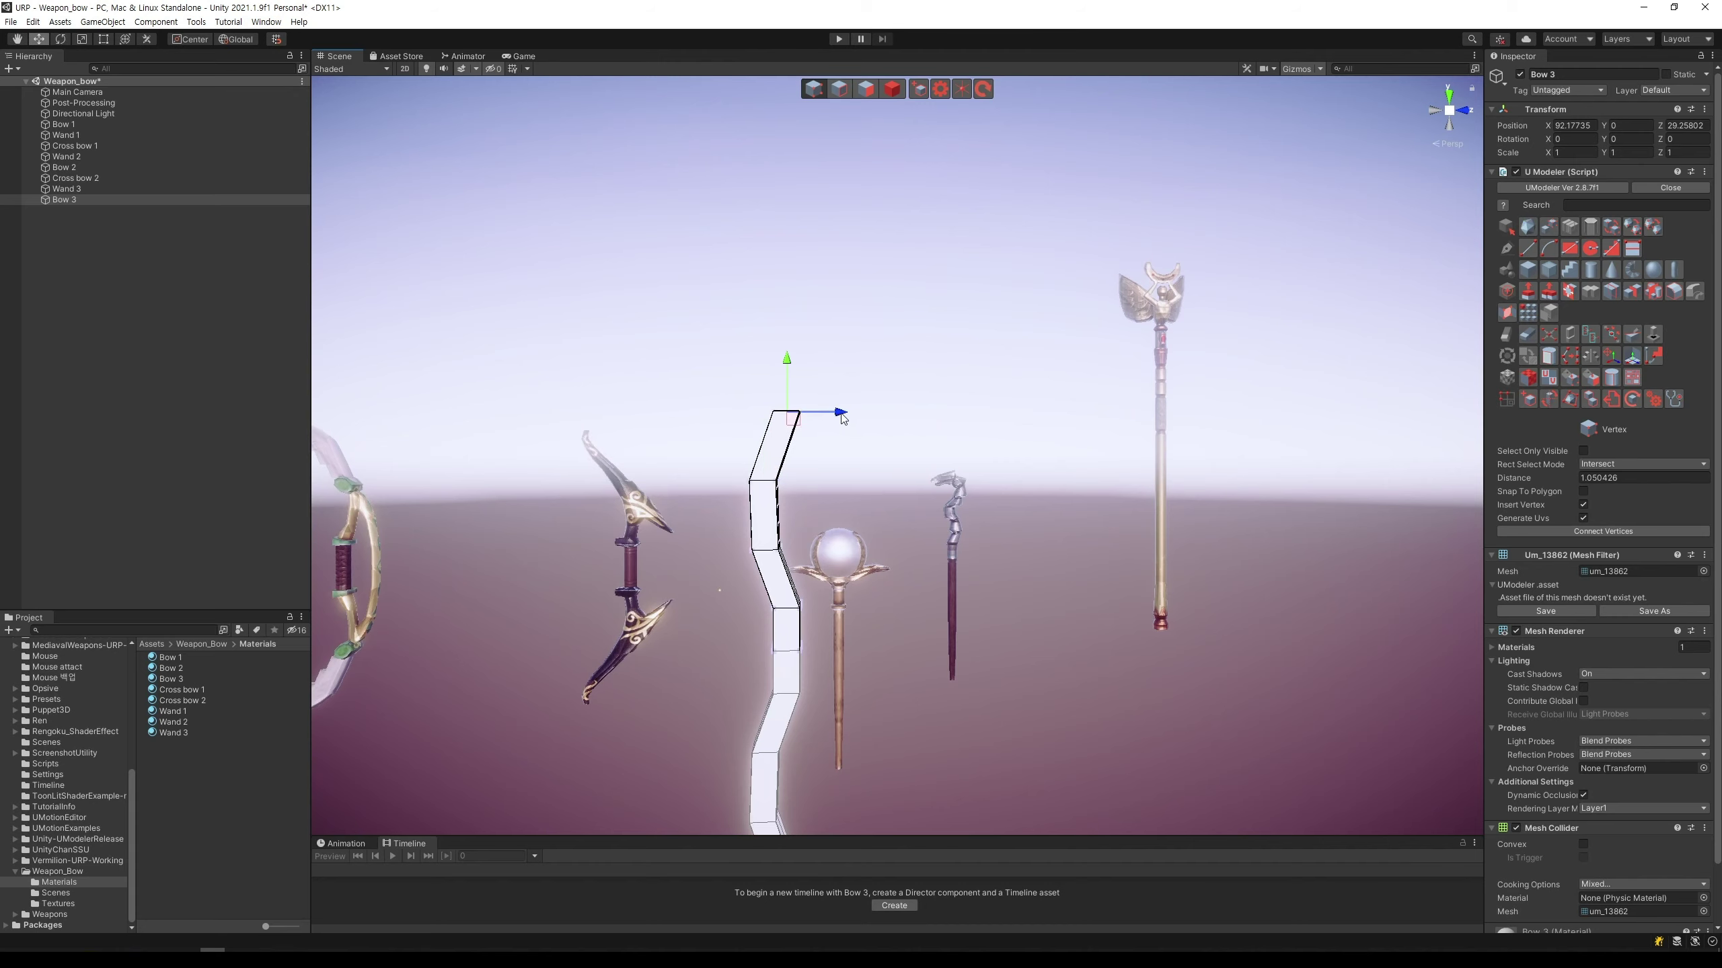
drag(841, 415, 799, 378)
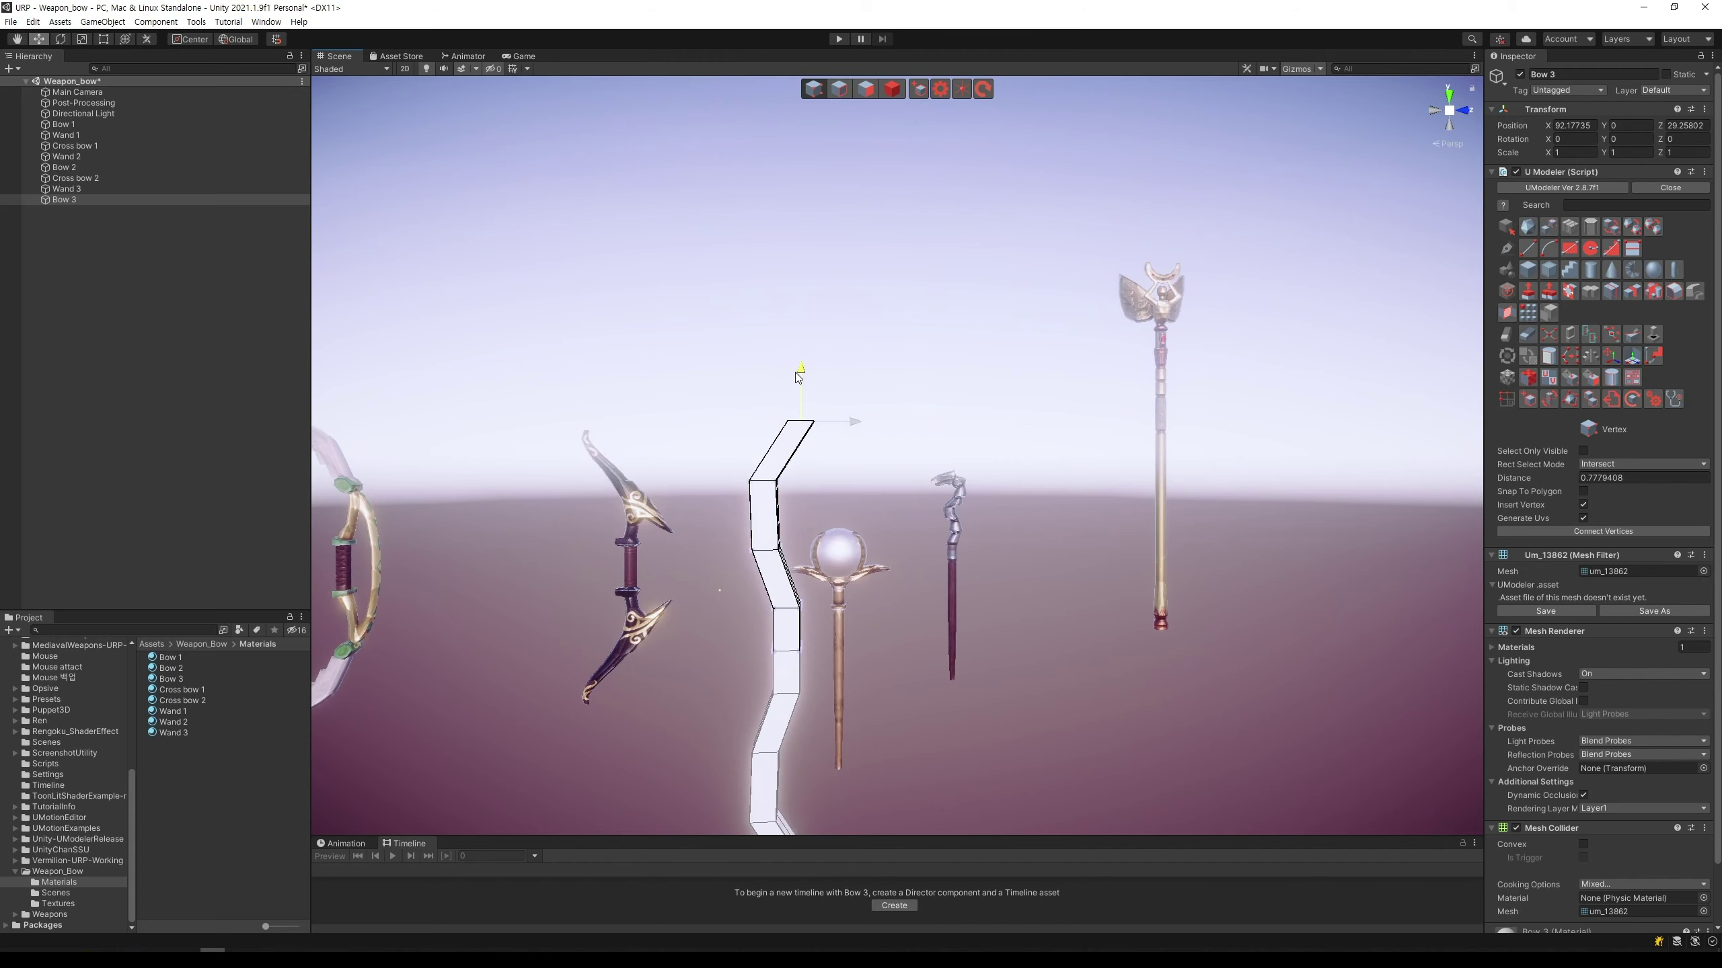
drag(859, 427, 850, 430)
middle_drag(849, 430, 849, 406)
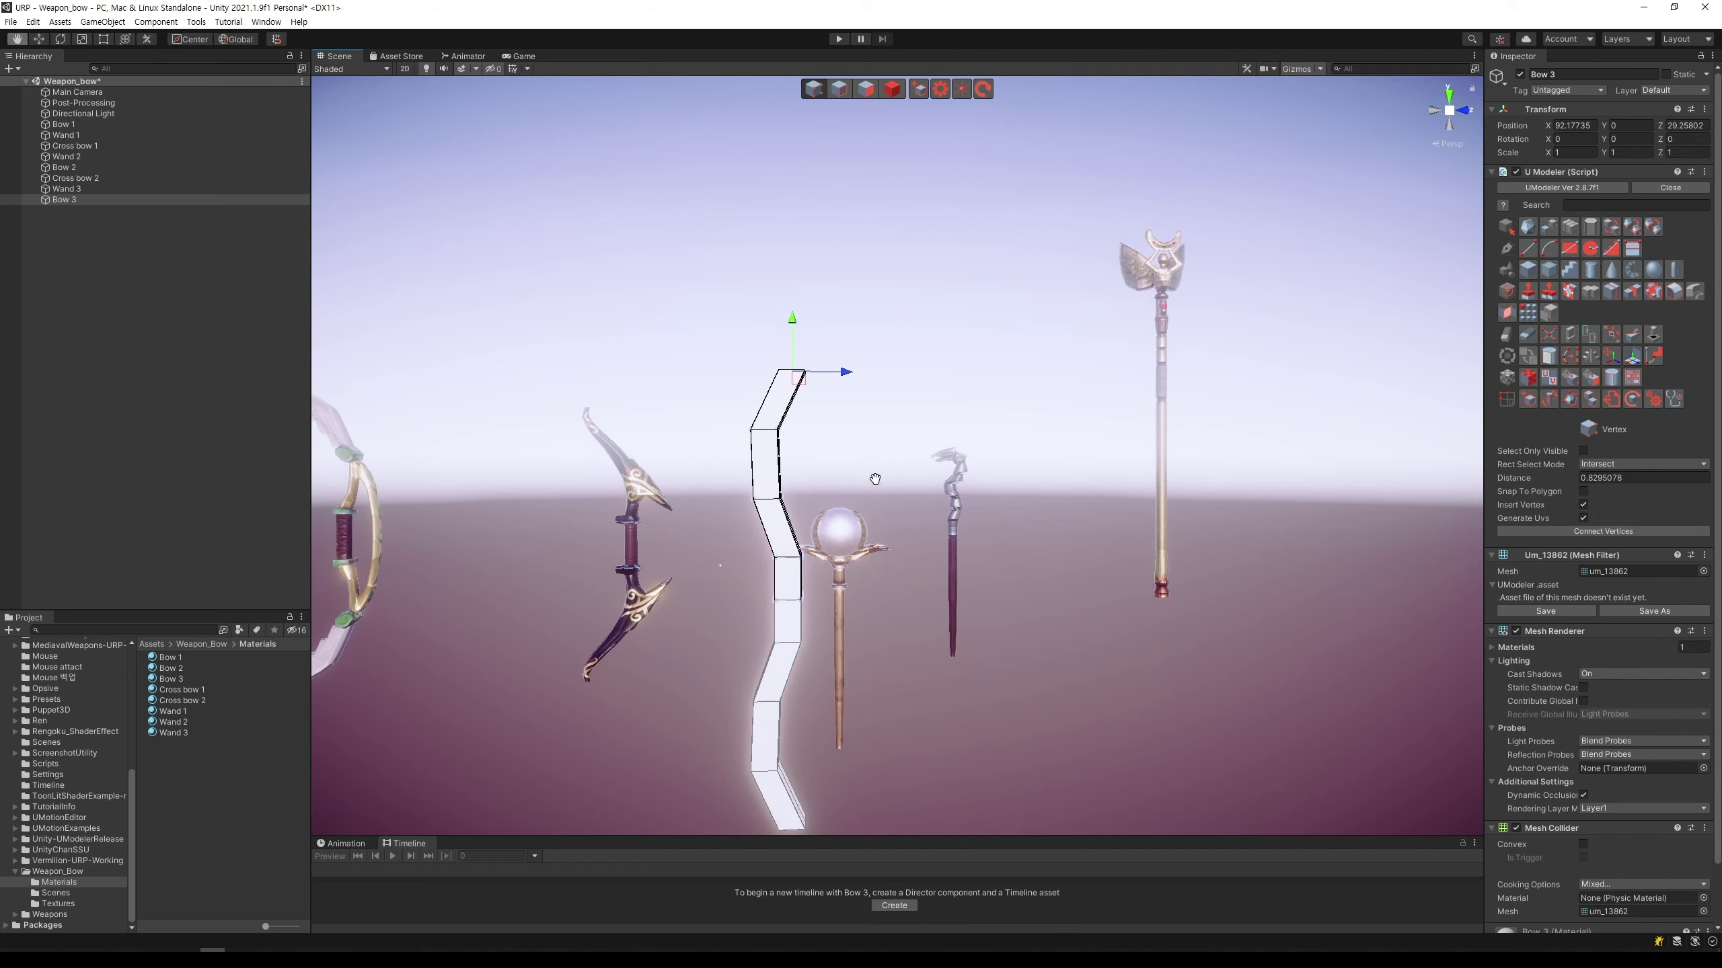
click(892, 88)
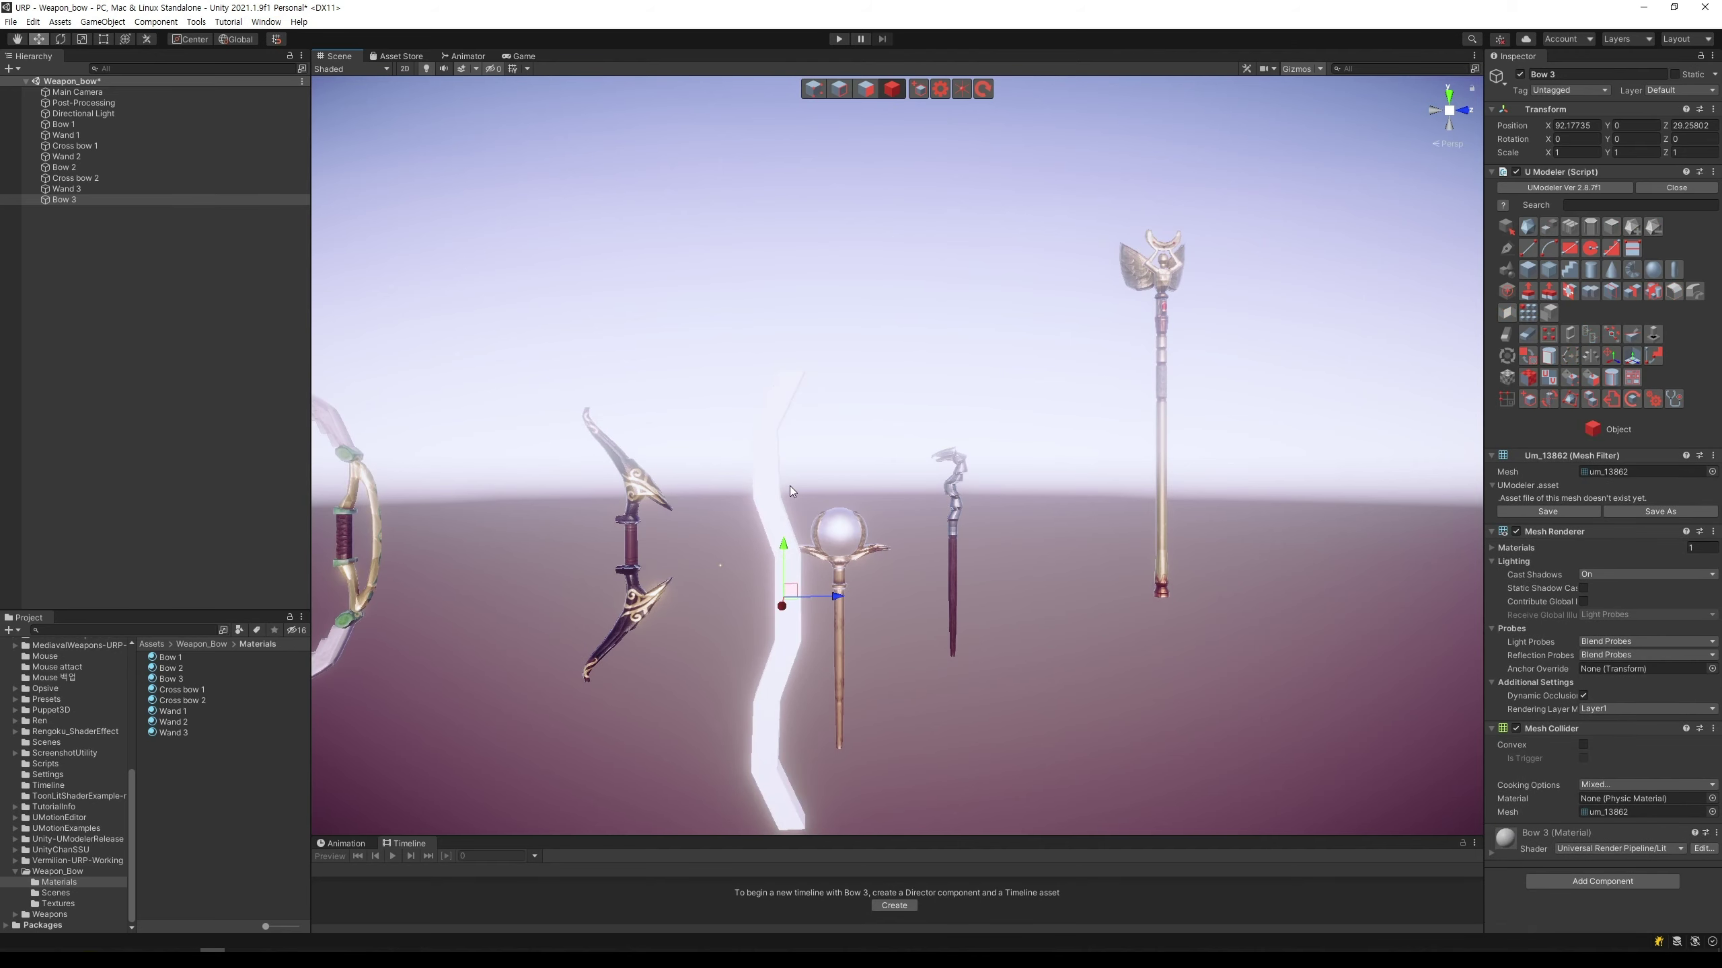
Step: Scale the bow's top edge loop narrower to taper the tip
key(1)
key(e)
key(f)
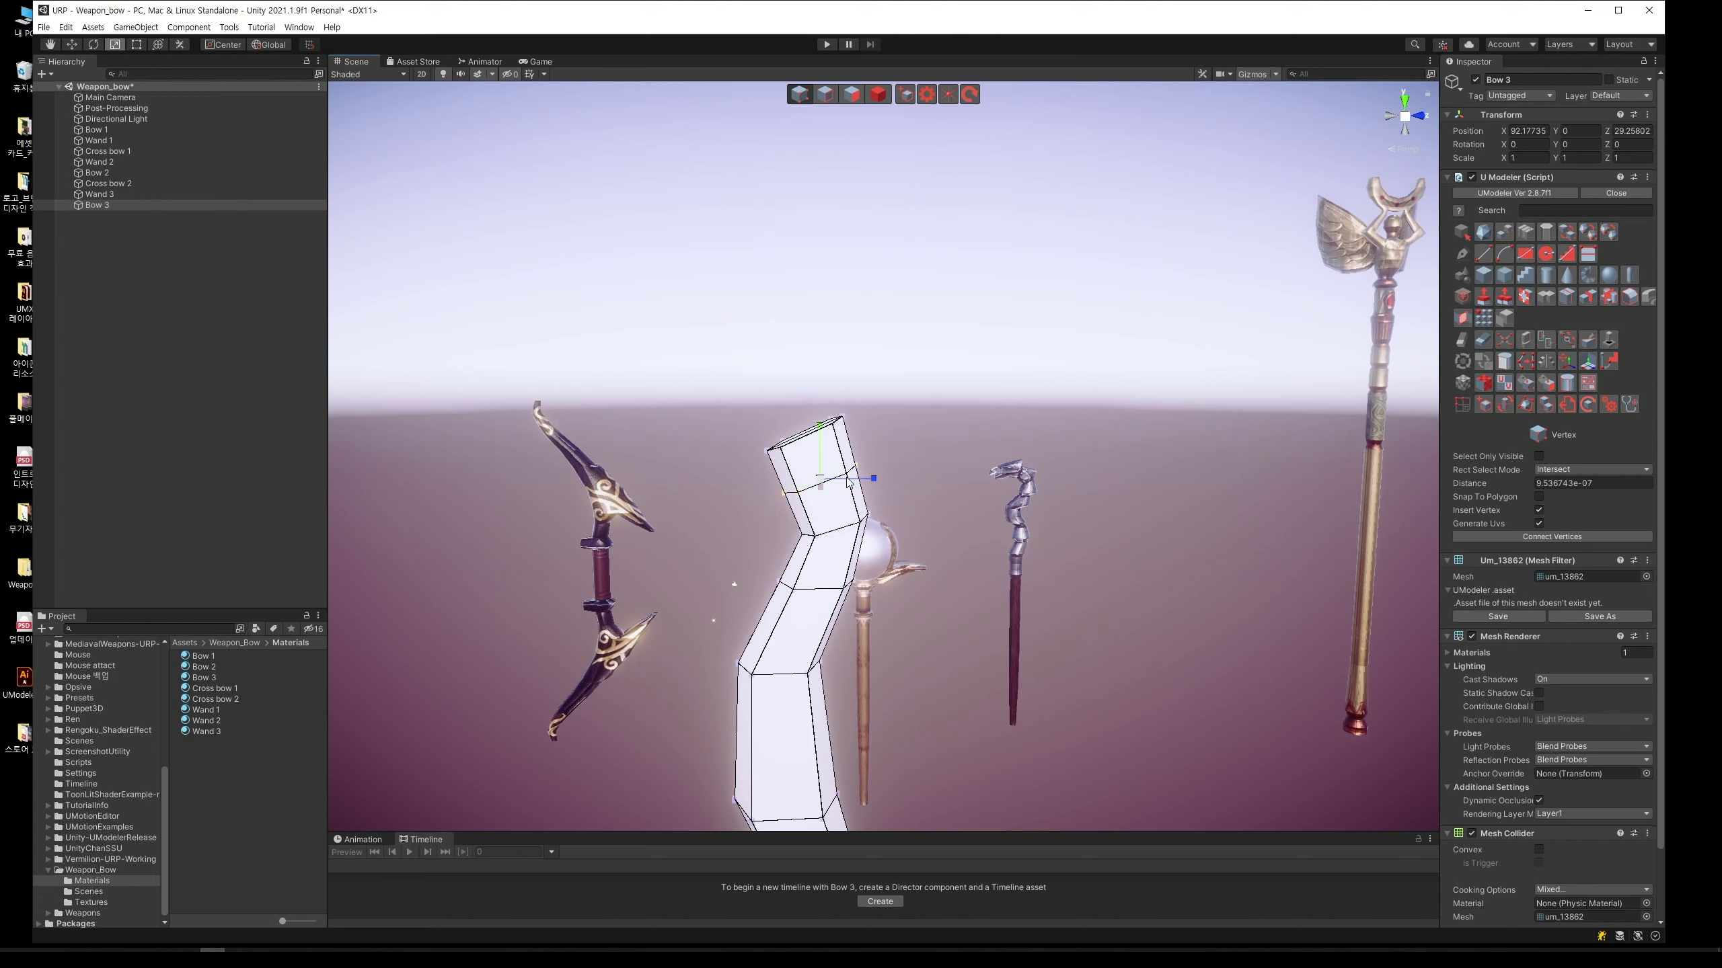
key(r)
drag(825, 484, 860, 483)
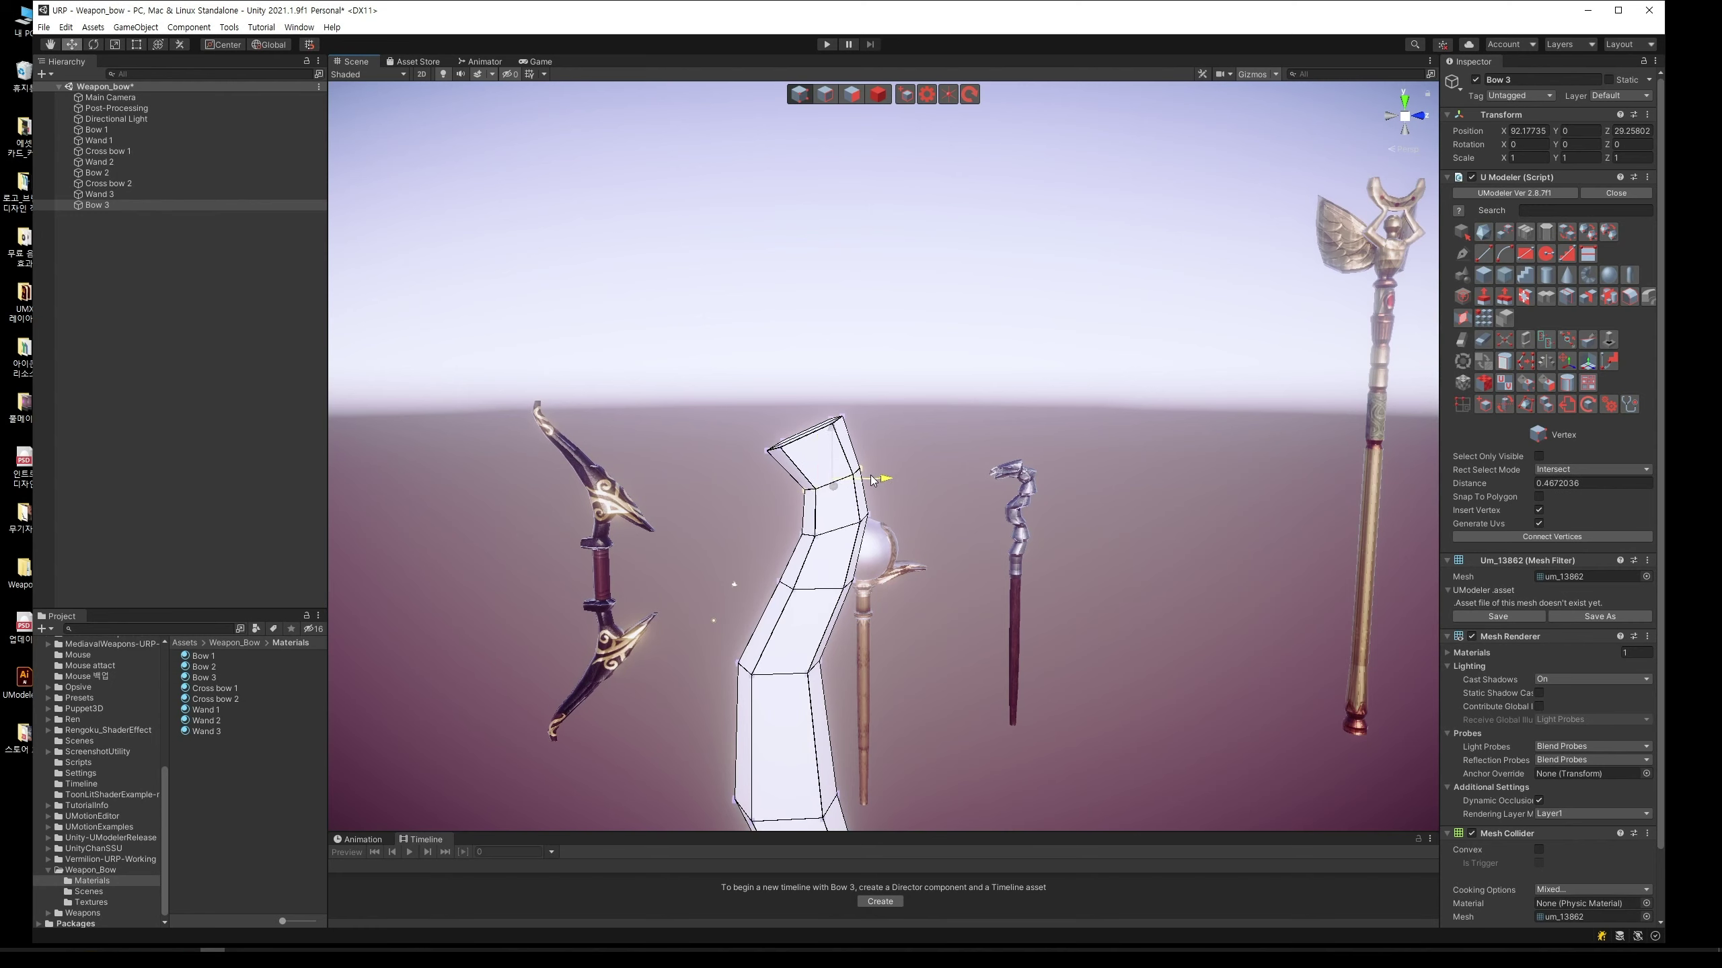
mouse_move(949, 569)
middle_down()
mouse_move(950, 503)
mouse_move(924, 465)
middle_up()
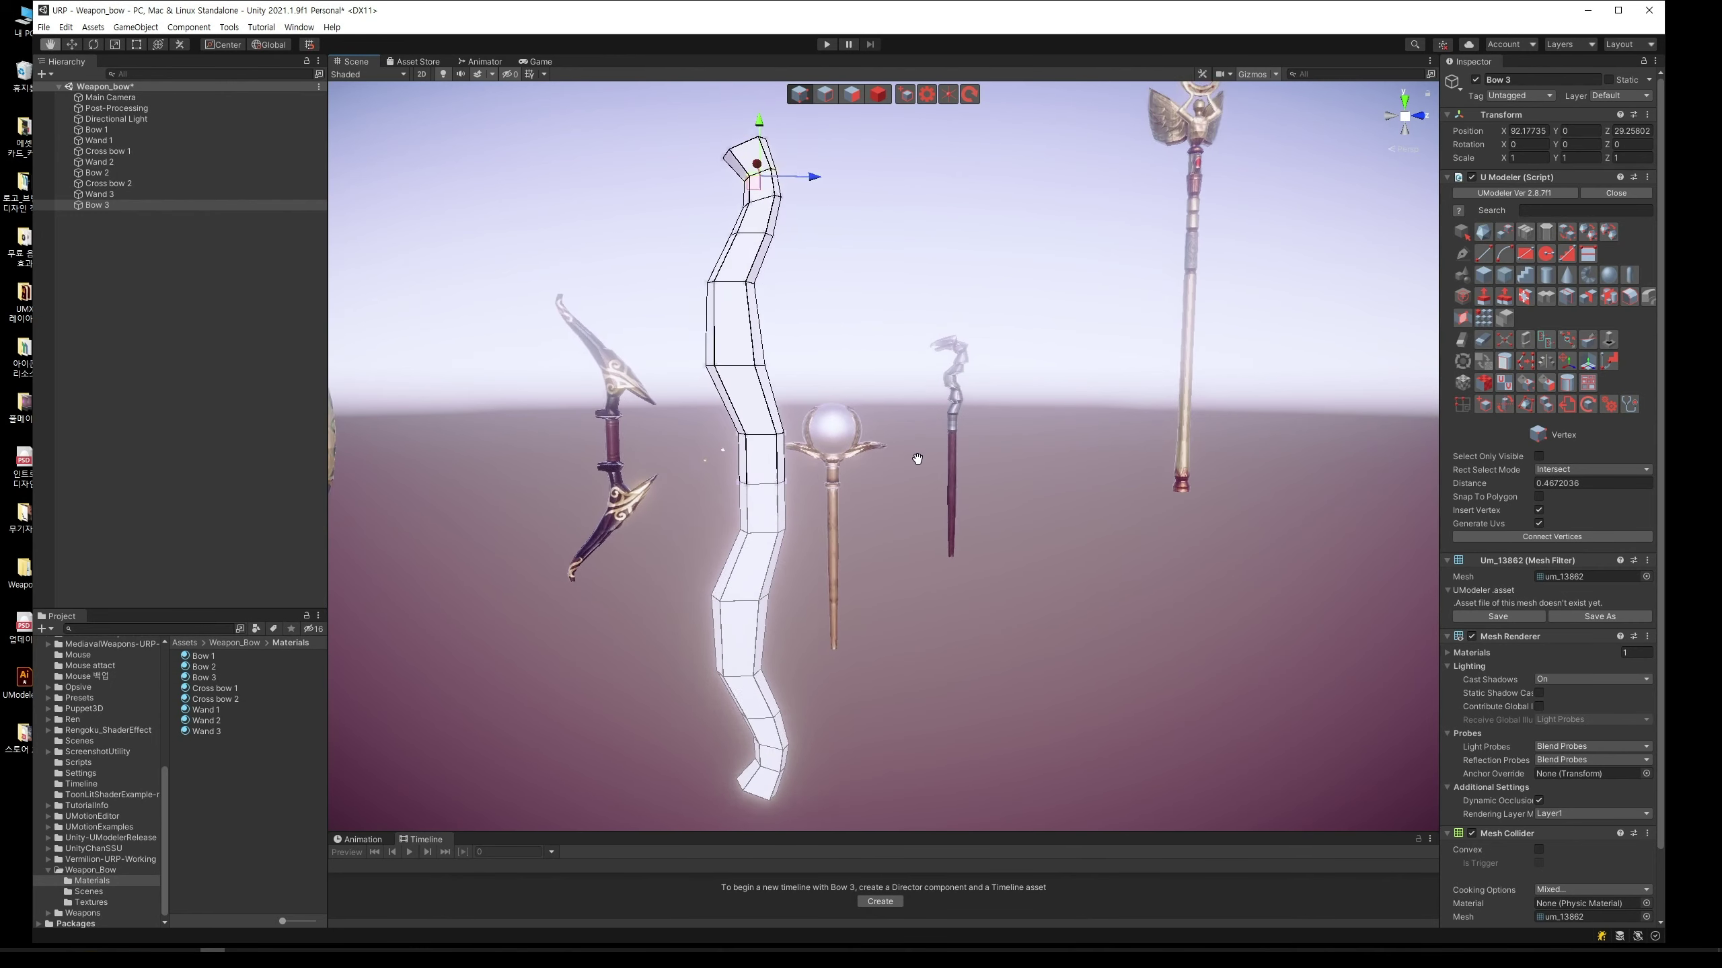
scroll(924, 466, up, 3)
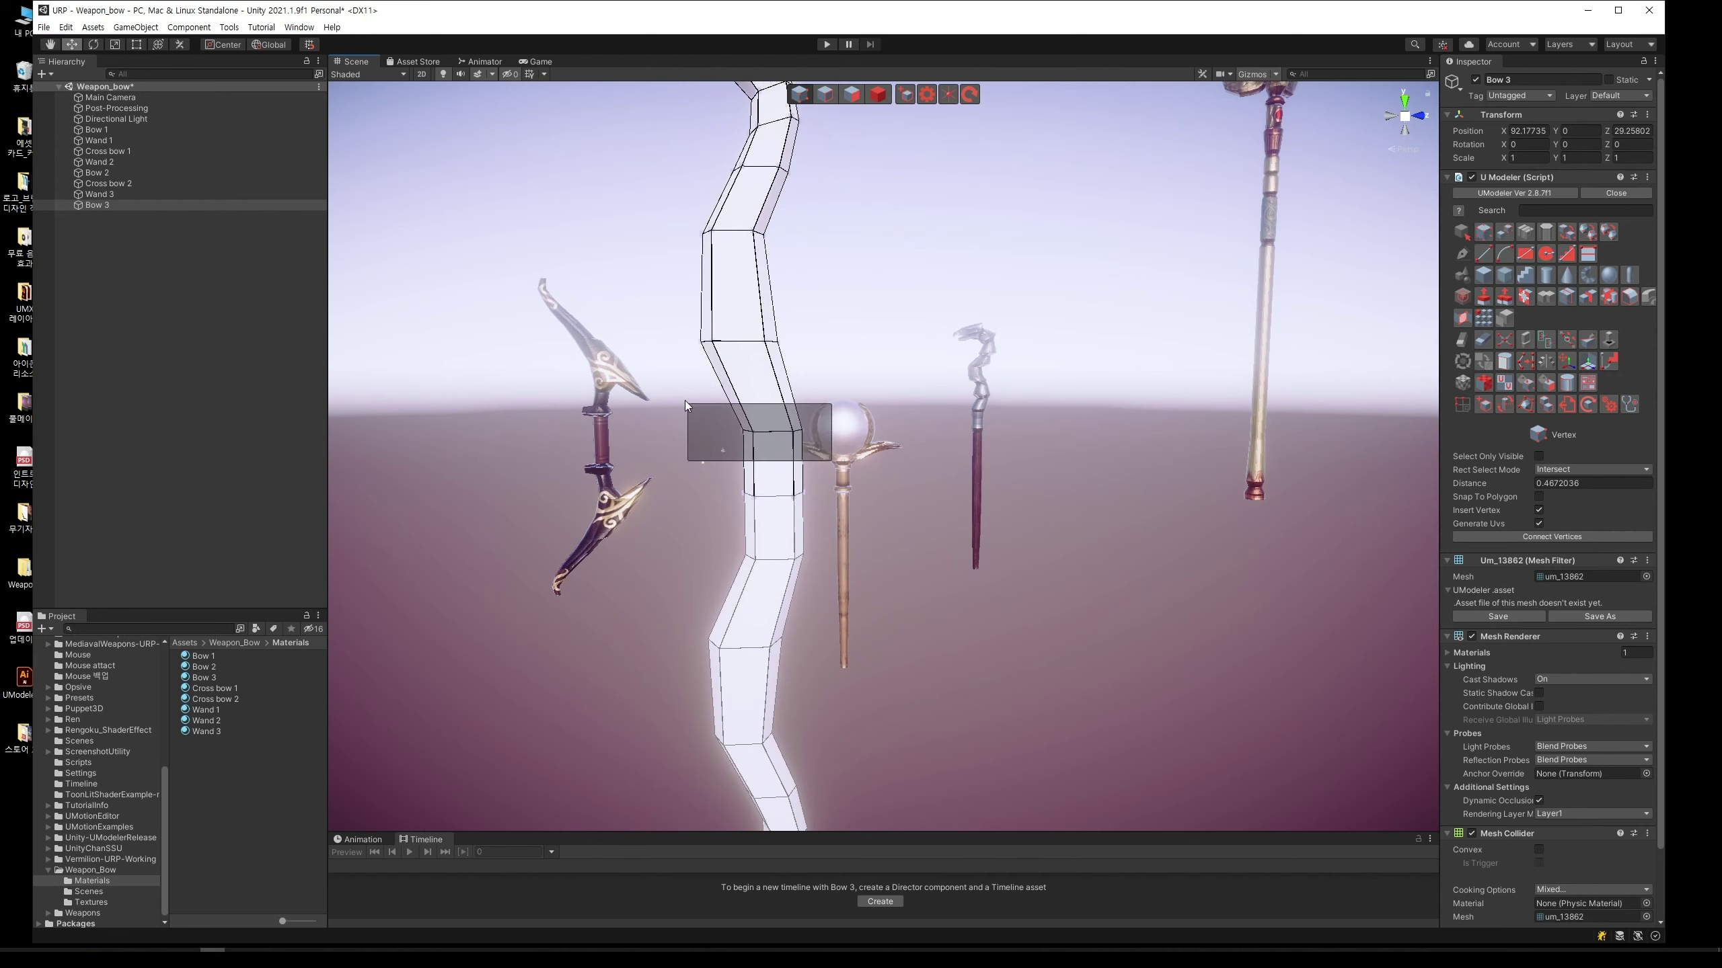
Step: Scale a middle edge loop of the bow and bring up the mirror options
mouse_move(834, 463)
mouse_down()
mouse_move(686, 403)
mouse_move(787, 415)
mouse_up()
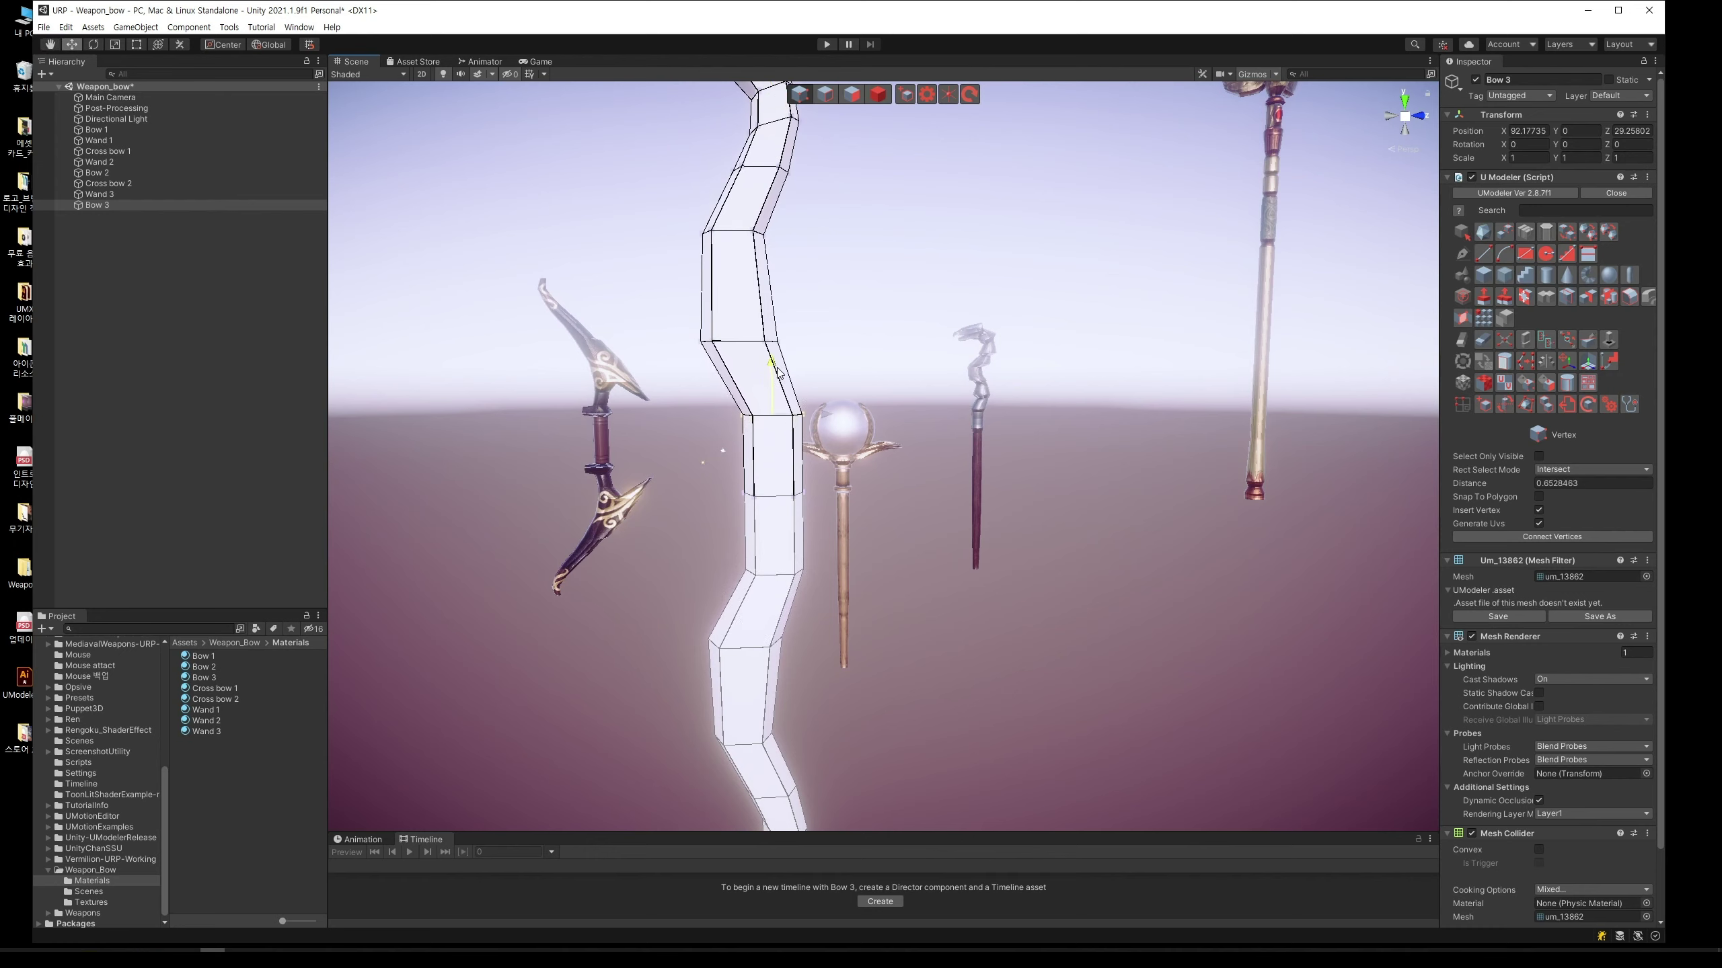
key(r)
drag(852, 532, 694, 390)
click(1581, 300)
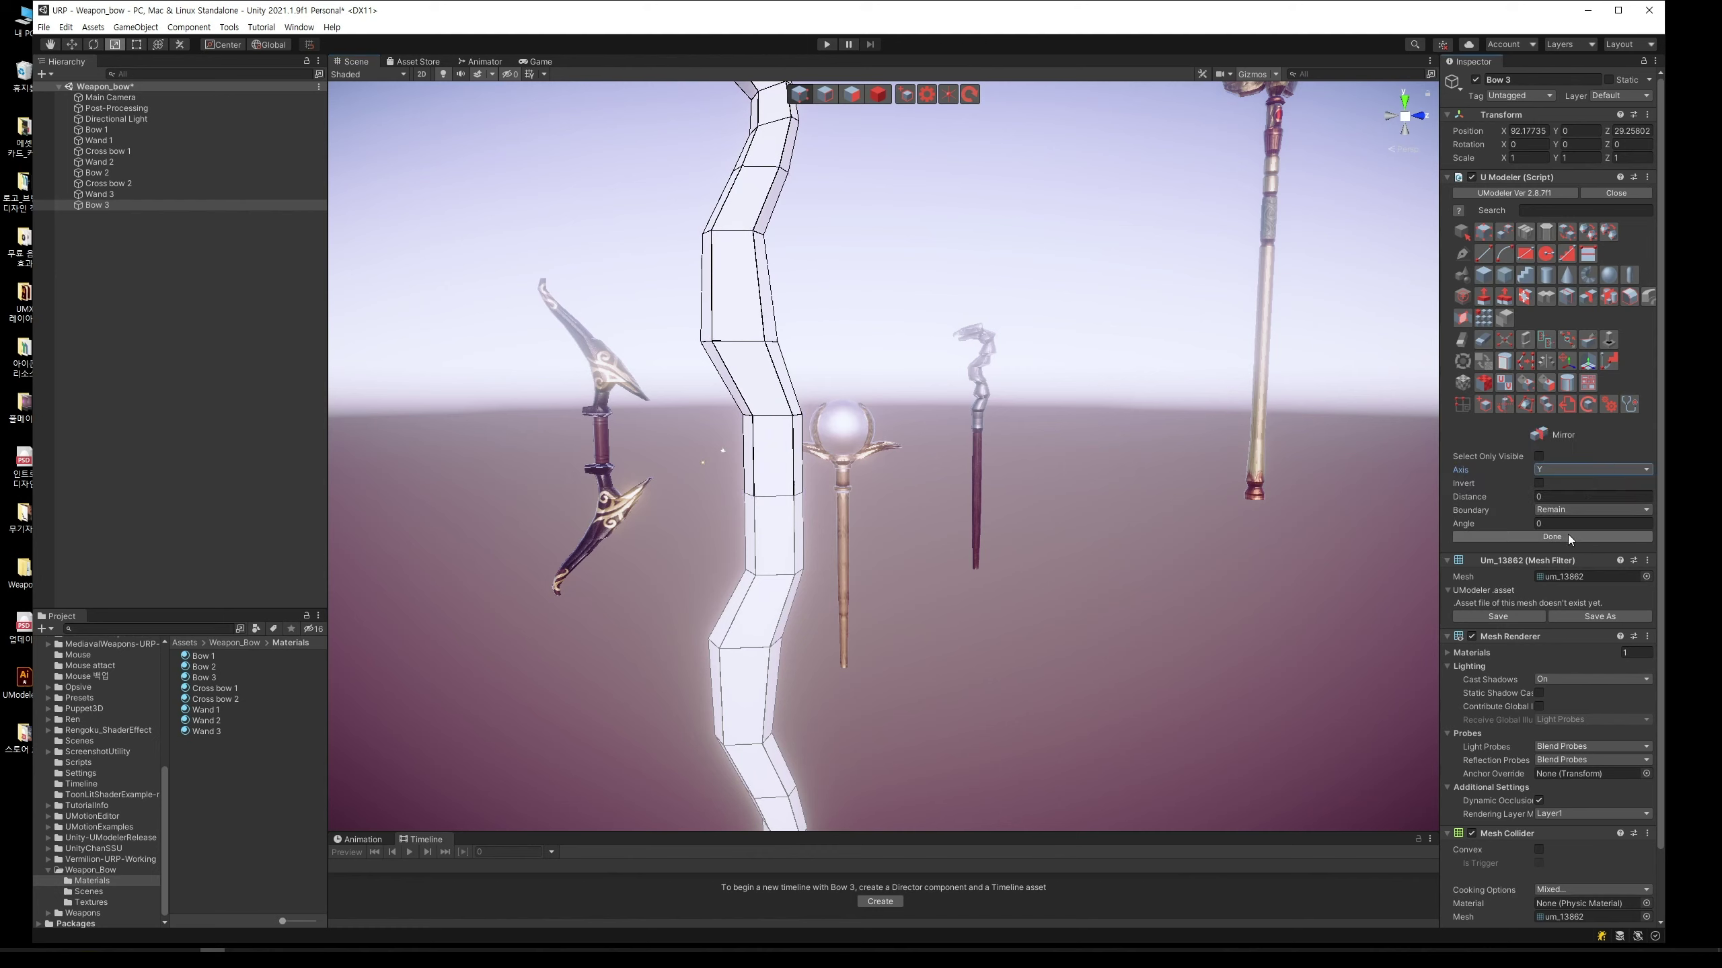
Step: Select the grip faces in the bow's middle and scale them inward
click(855, 94)
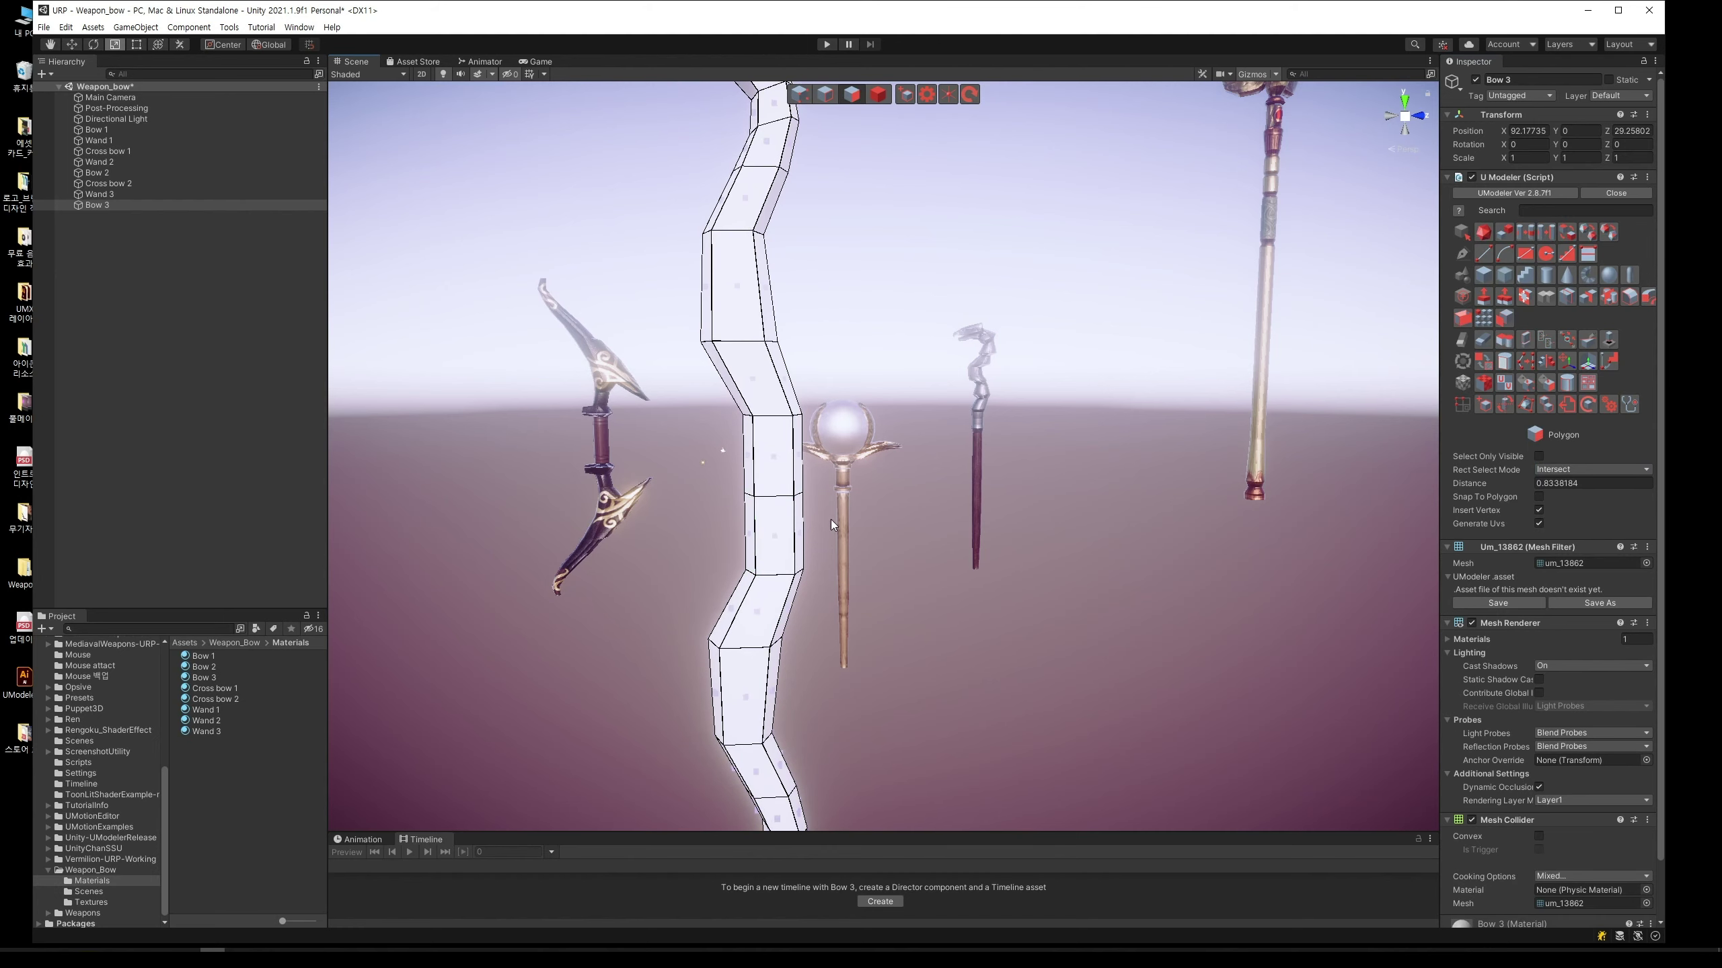
drag(831, 552, 695, 434)
drag(777, 498, 767, 504)
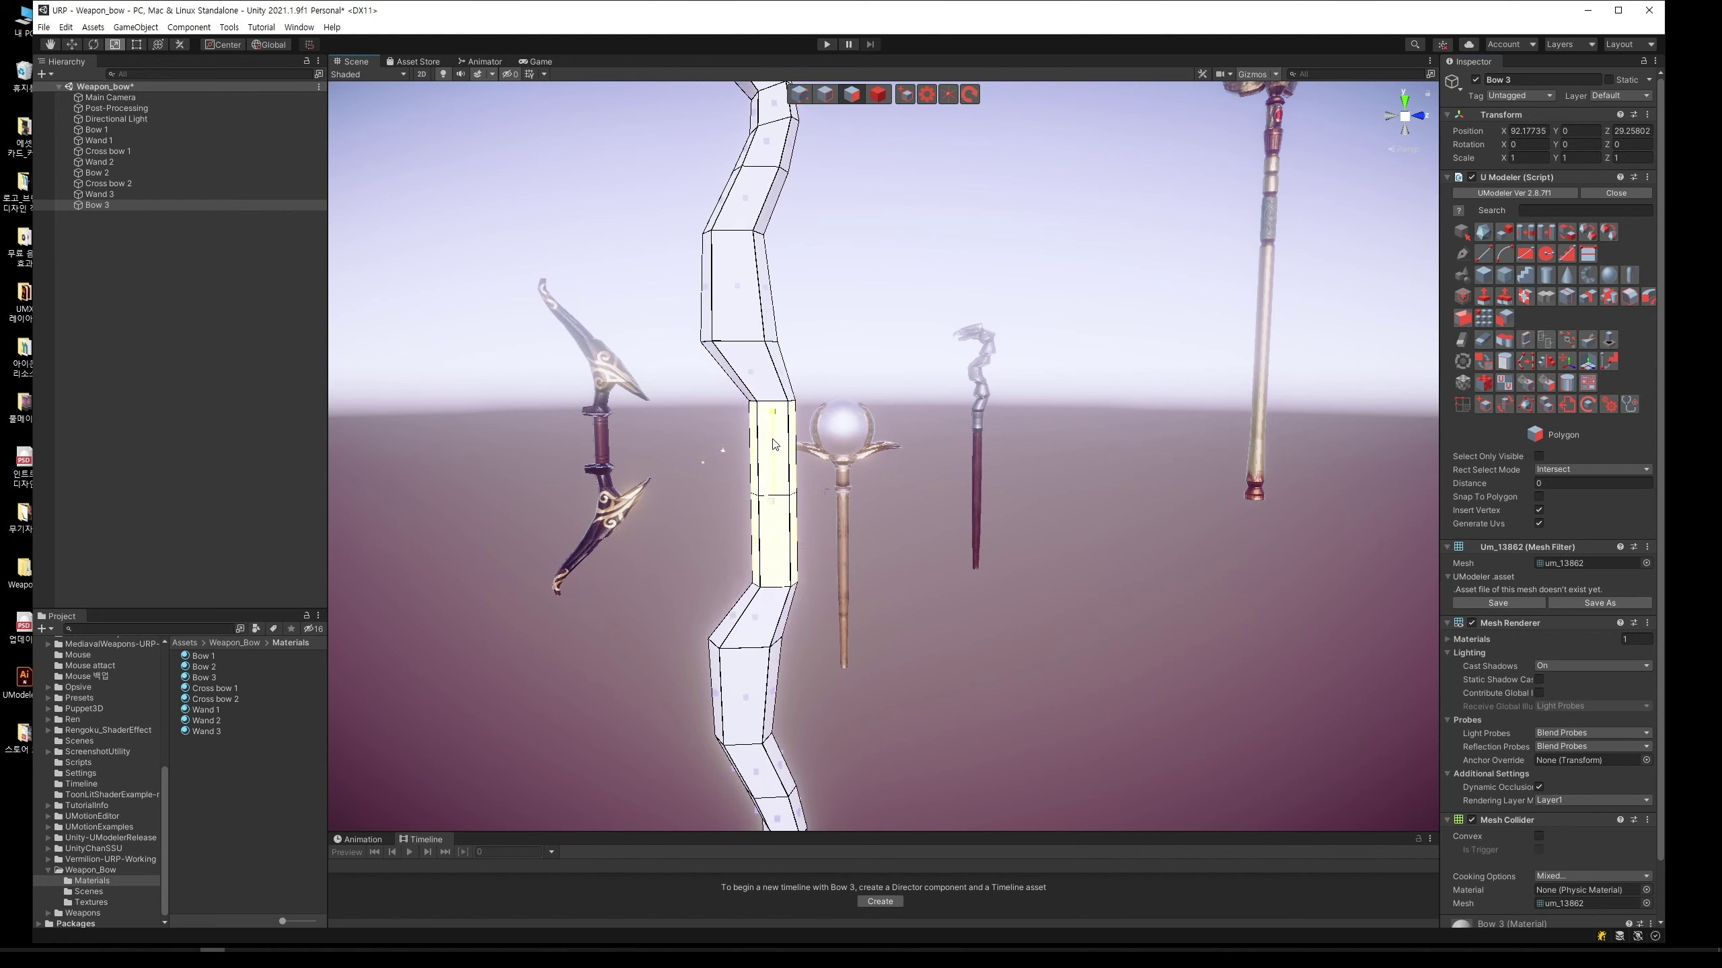
middle_drag(946, 445, 1014, 396)
scroll(1023, 393, down, 2)
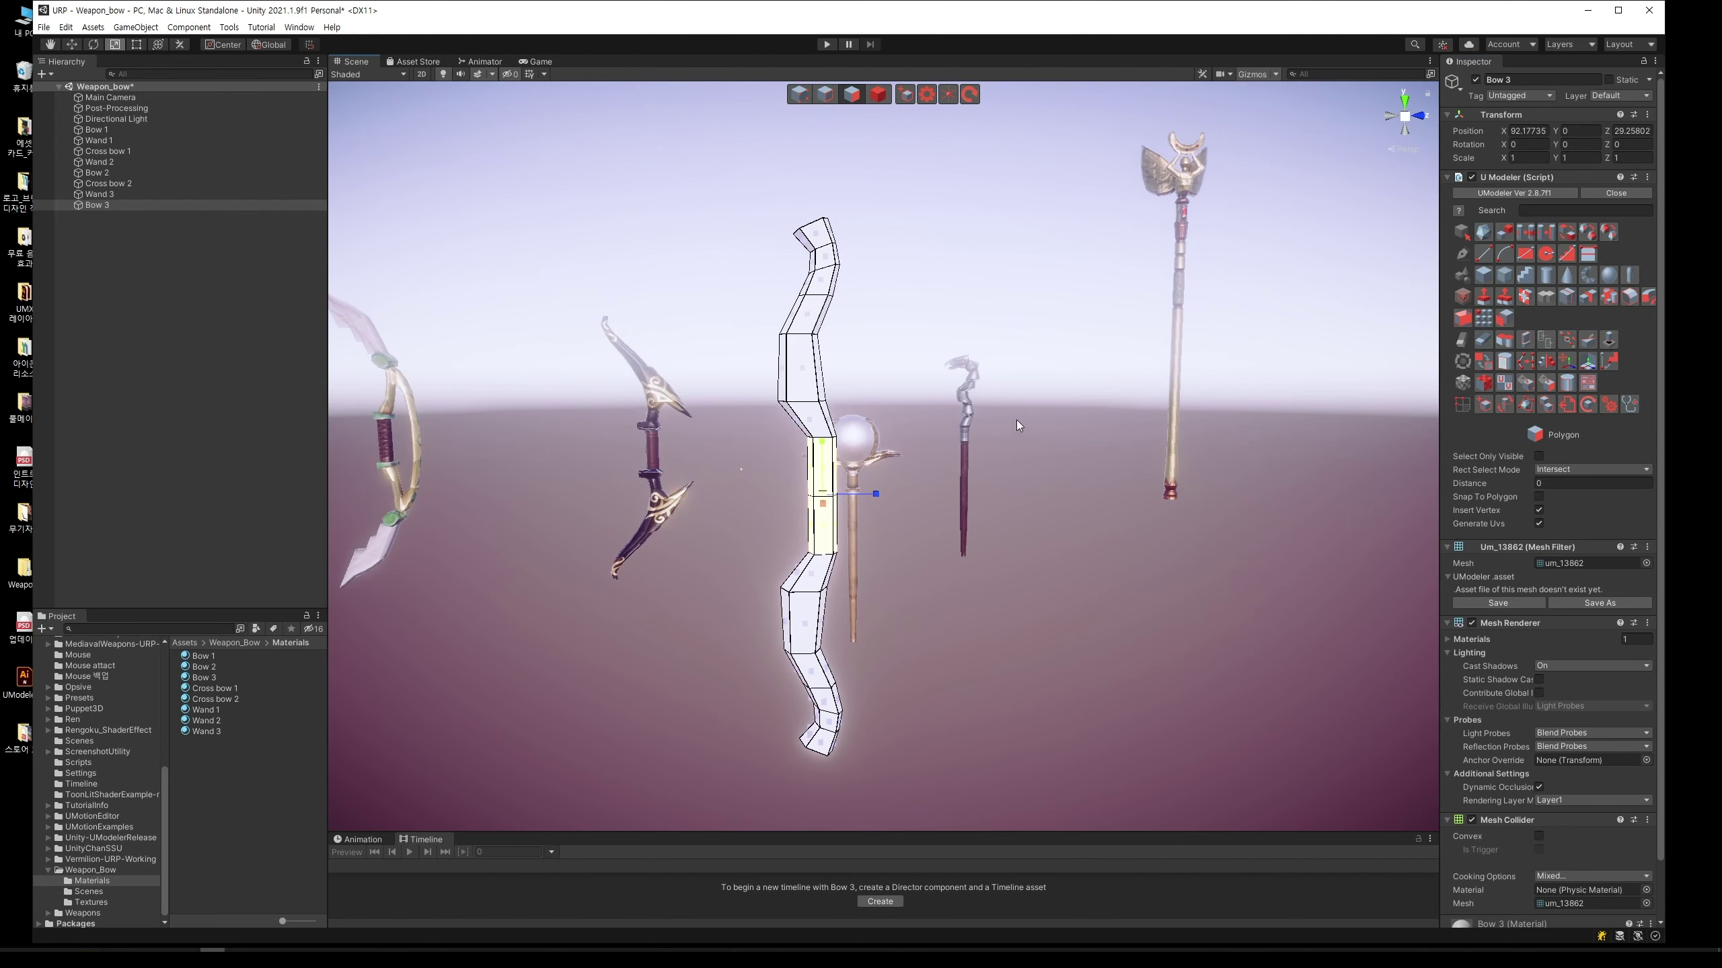
scroll(1016, 419, down, 1)
scroll(1019, 428, down, 2)
scroll(928, 423, up, 2)
scroll(956, 399, up, 2)
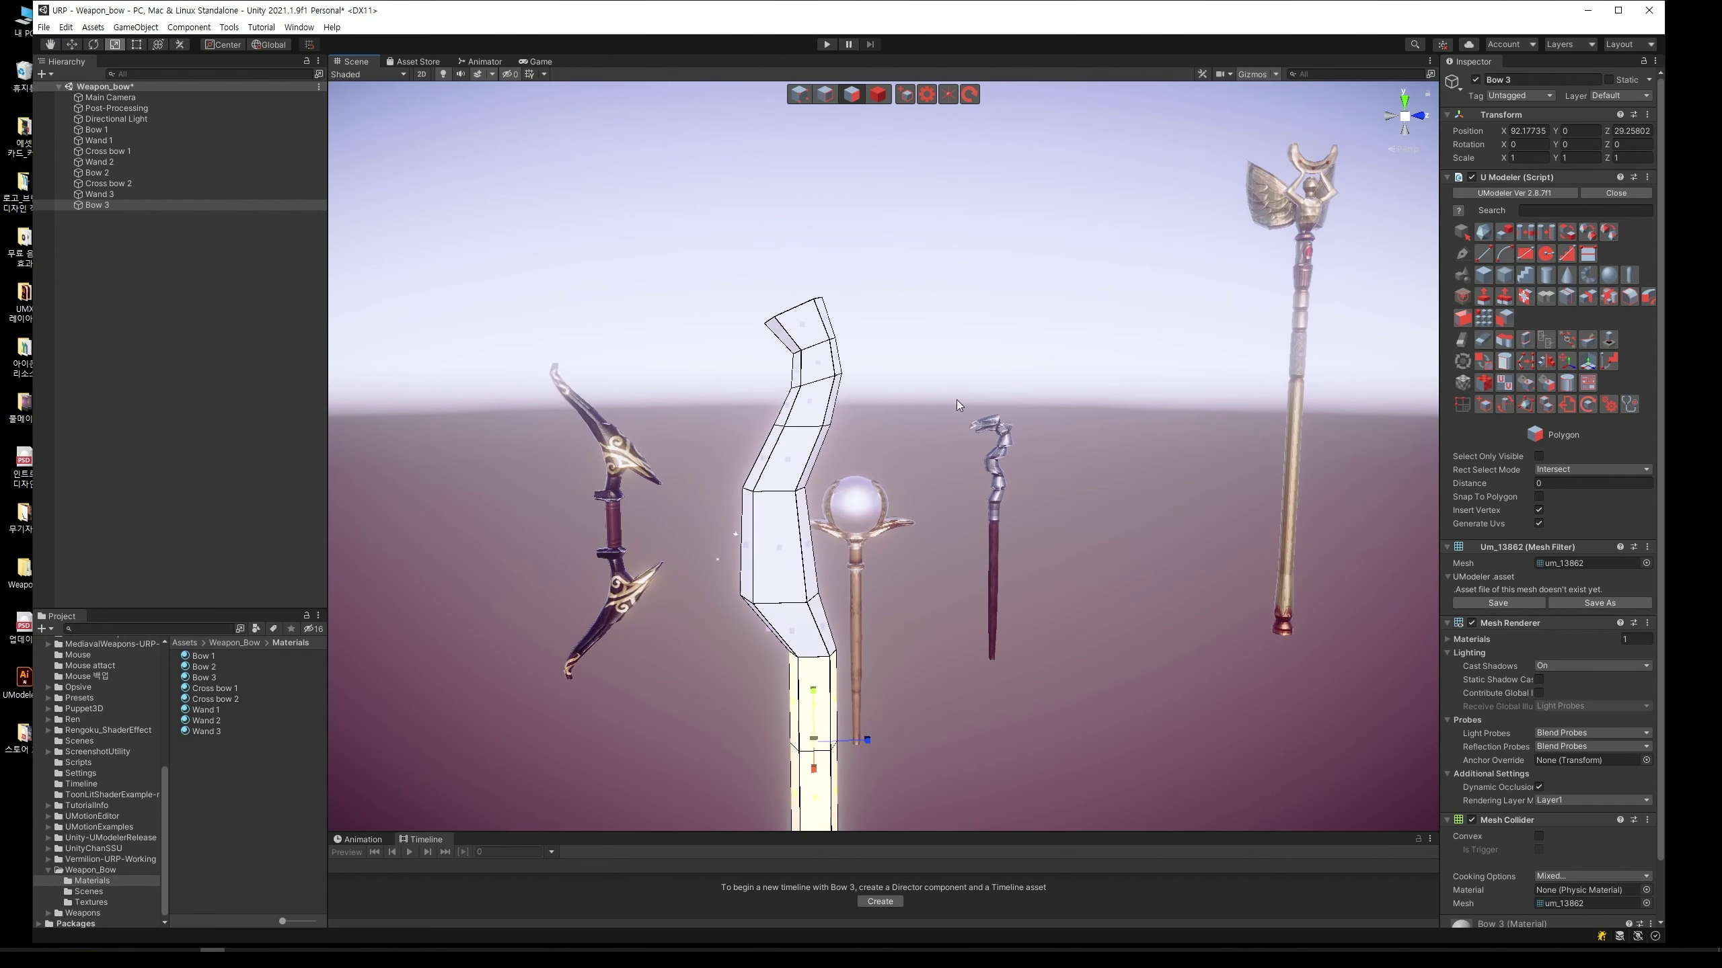
Step: Shrink an upper face of the bow so the limb tapers, then return to Object mode
click(786, 378)
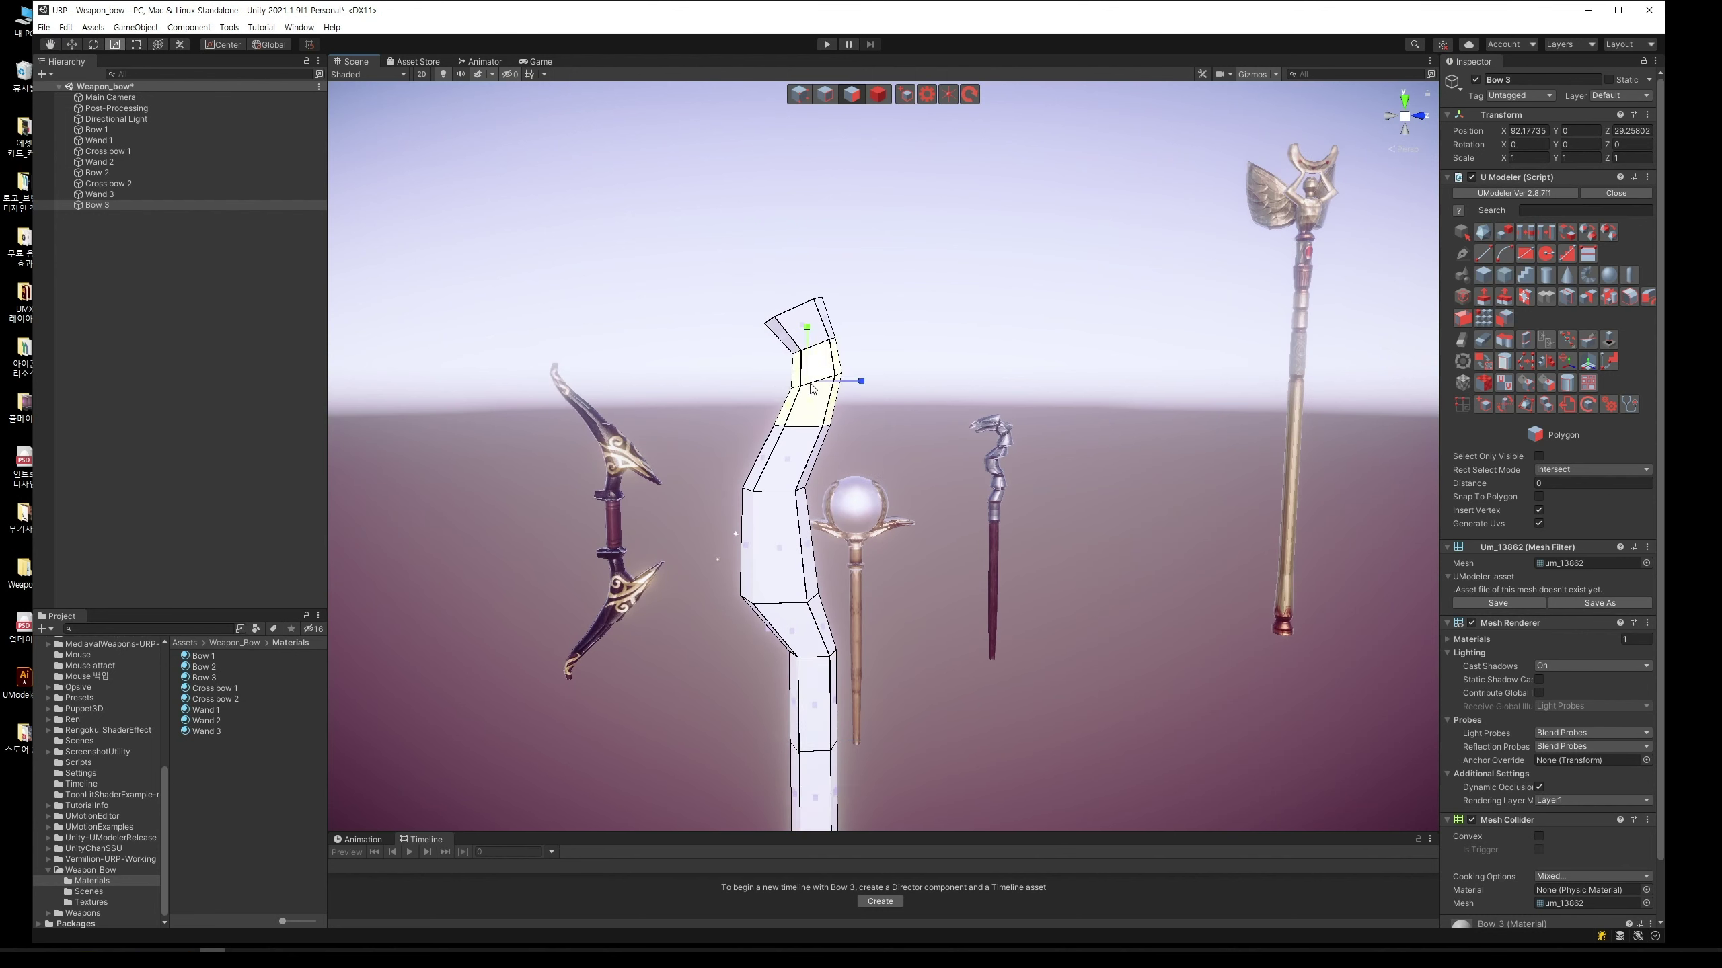
drag(812, 389, 860, 386)
key(w)
alt+drag(893, 451, 943, 312)
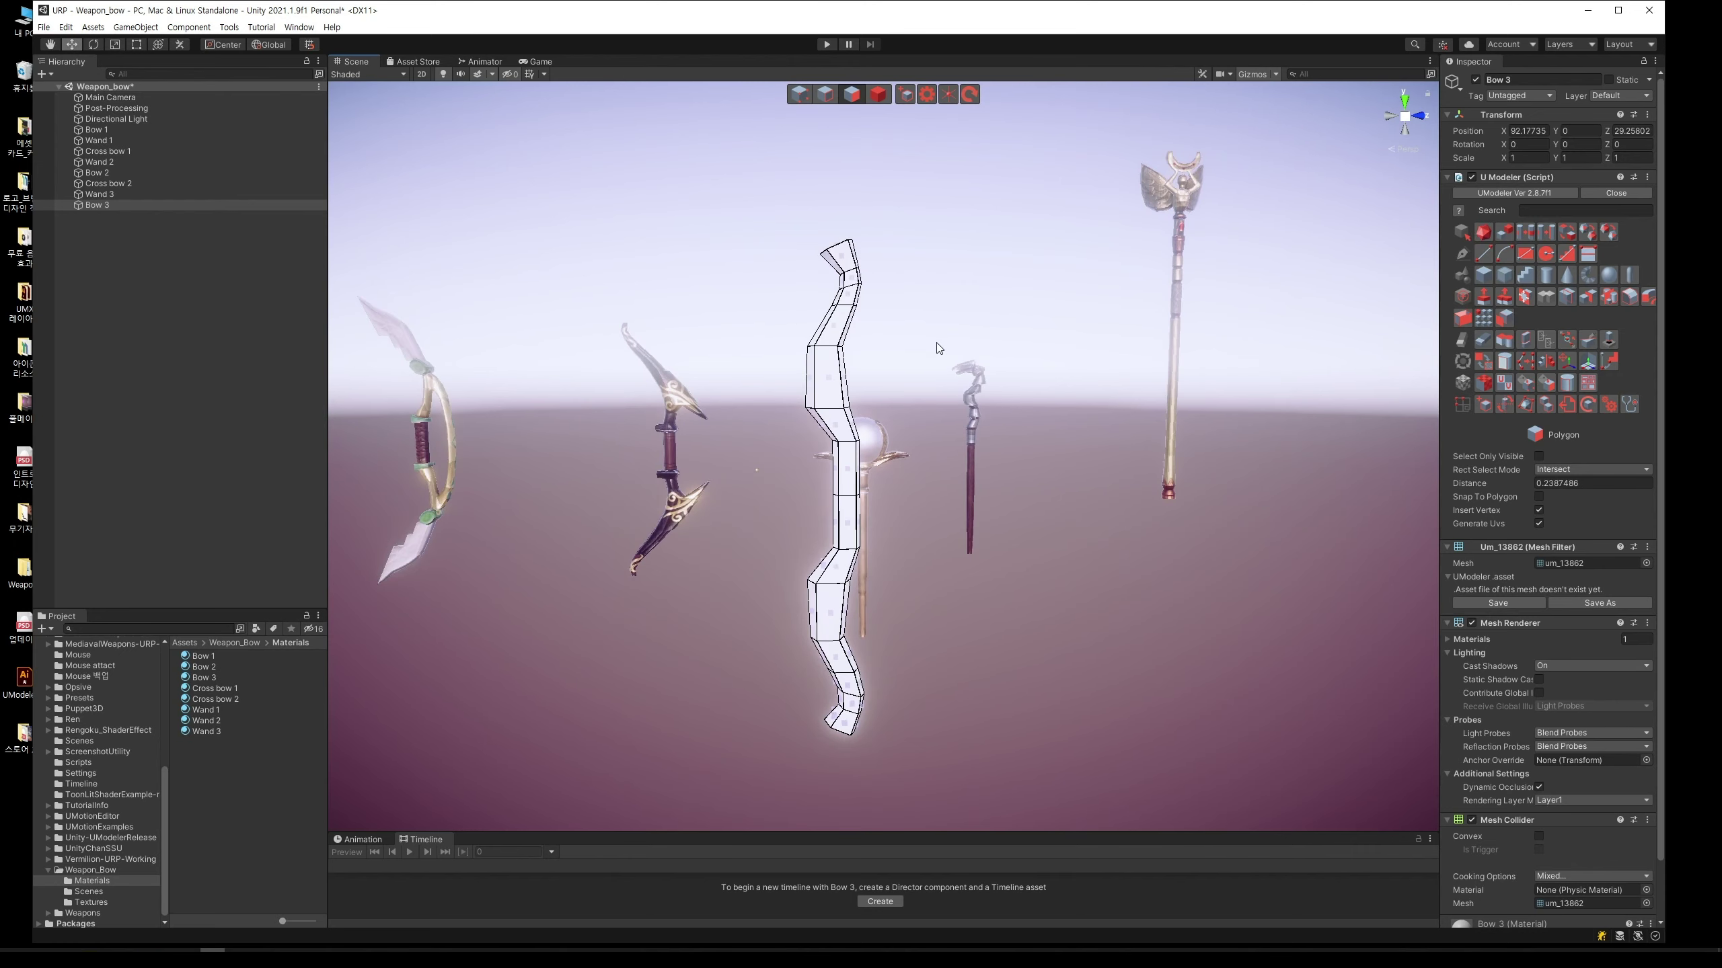
scroll(943, 311, up, 2)
scroll(881, 234, up, 2)
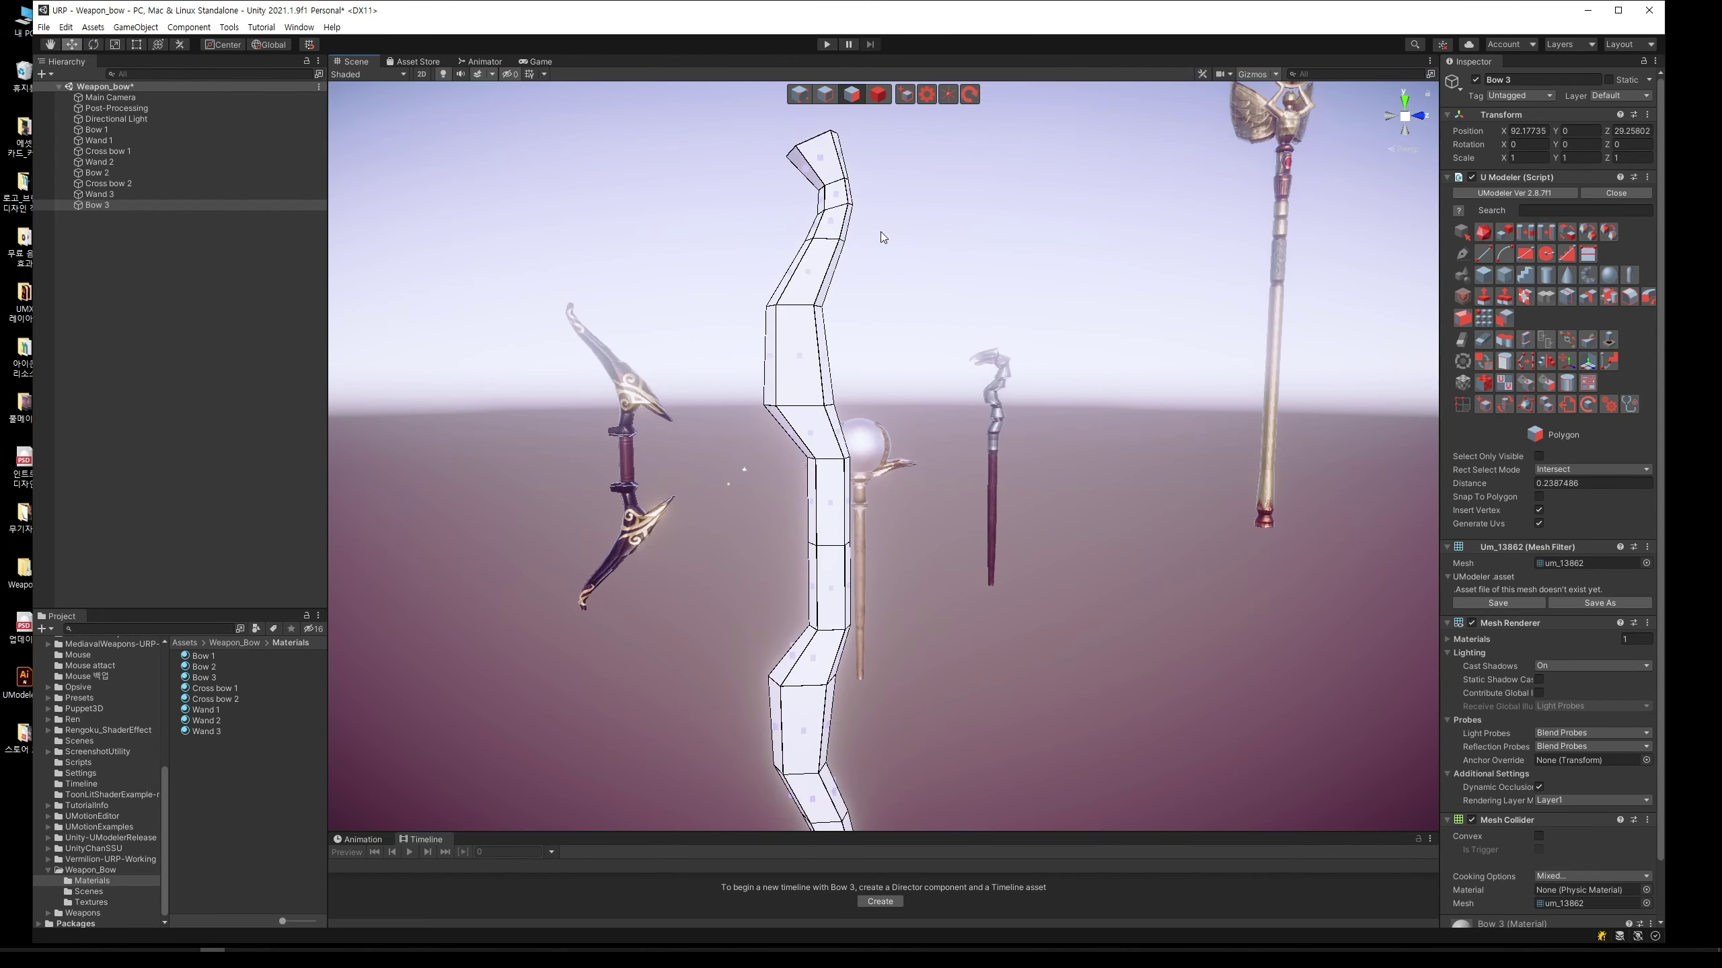
click(1563, 298)
mouse_move(778, 364)
middle_down()
mouse_move(825, 486)
mouse_move(957, 412)
middle_up()
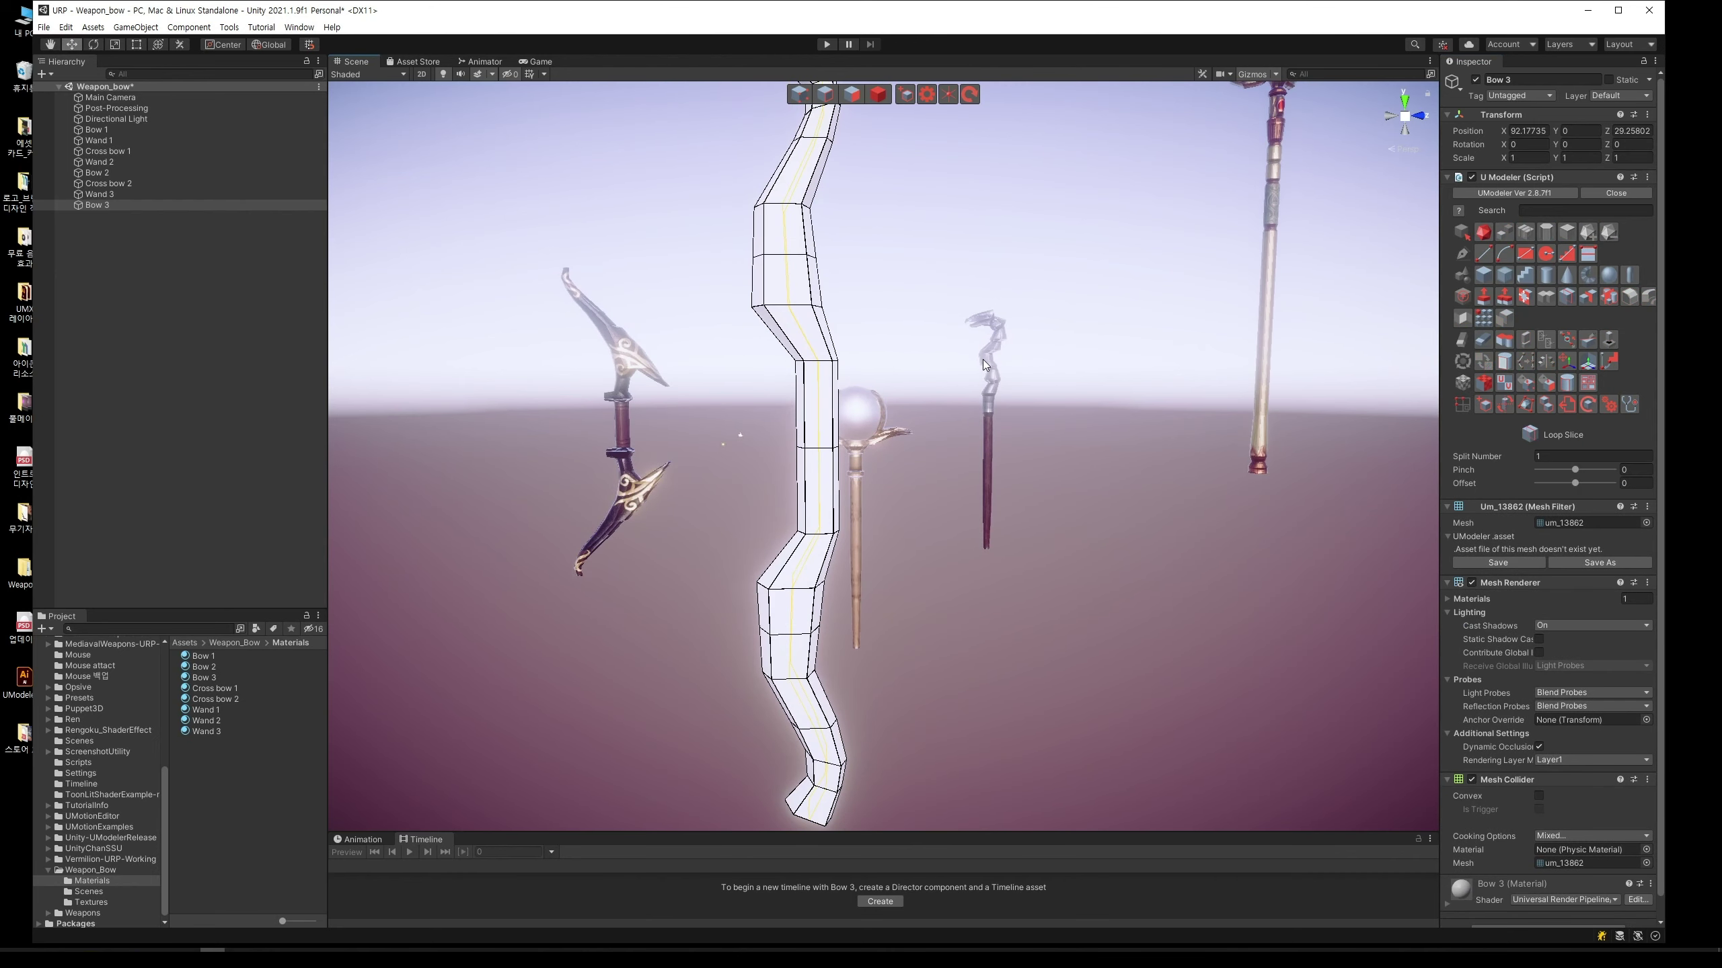
click(879, 95)
Step: Mirror the bow across its centre so both limbs match
scroll(932, 306, down, 3)
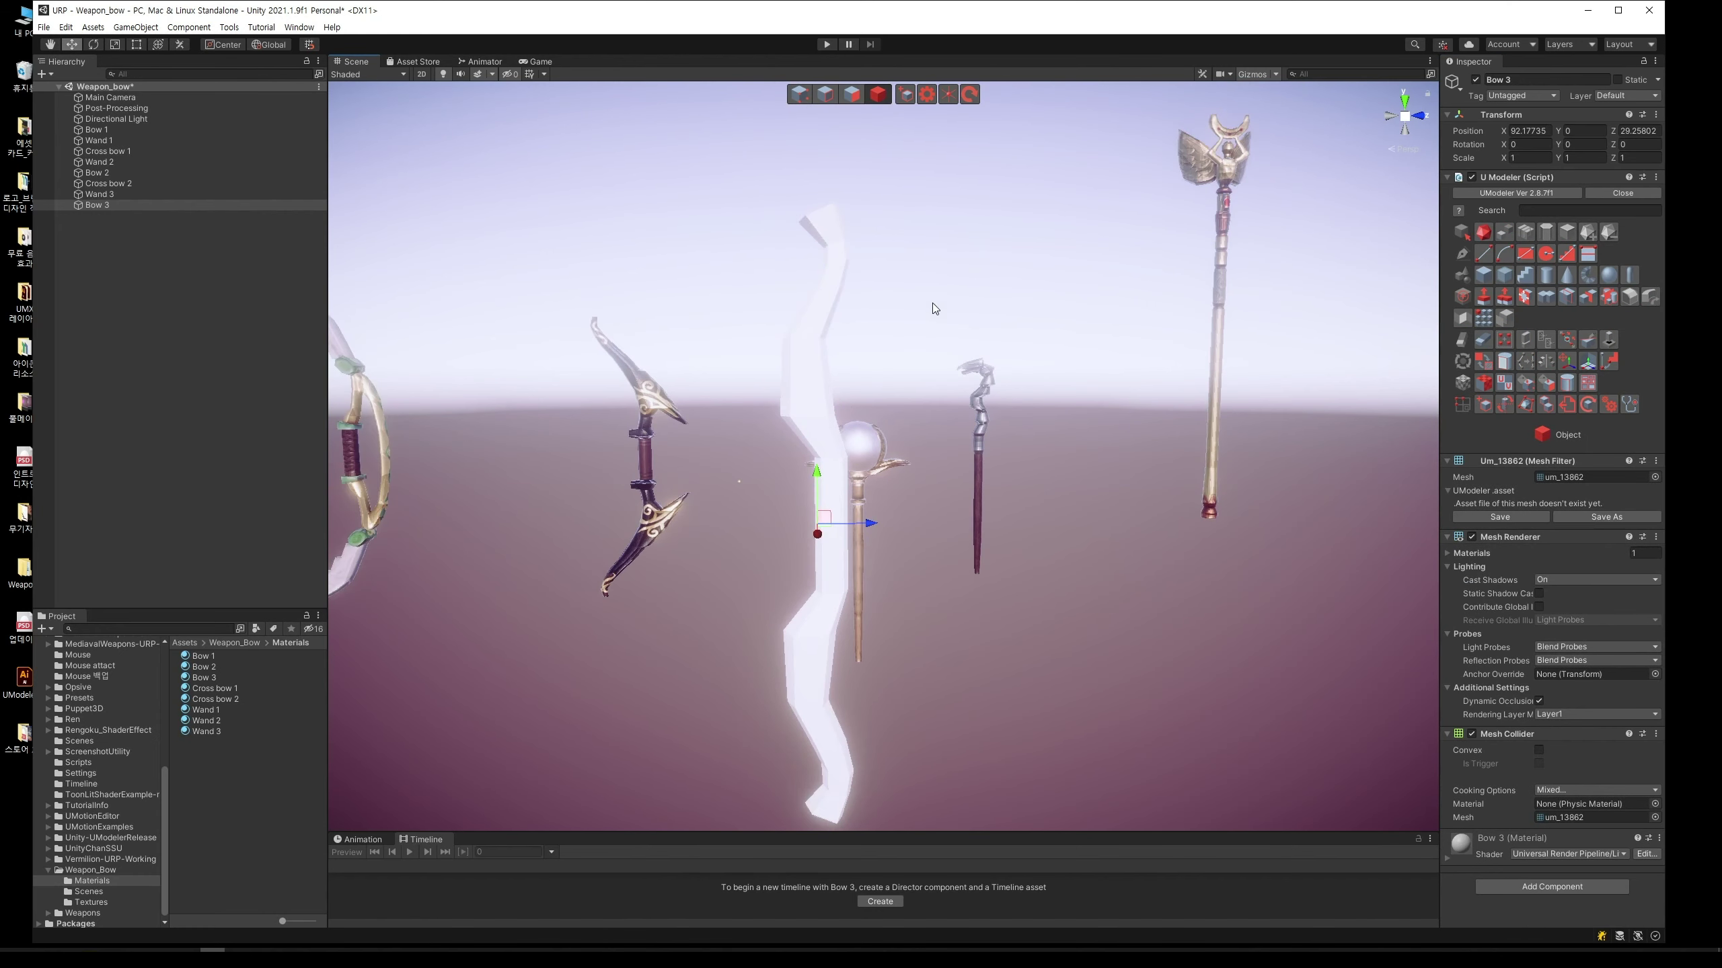
click(1587, 296)
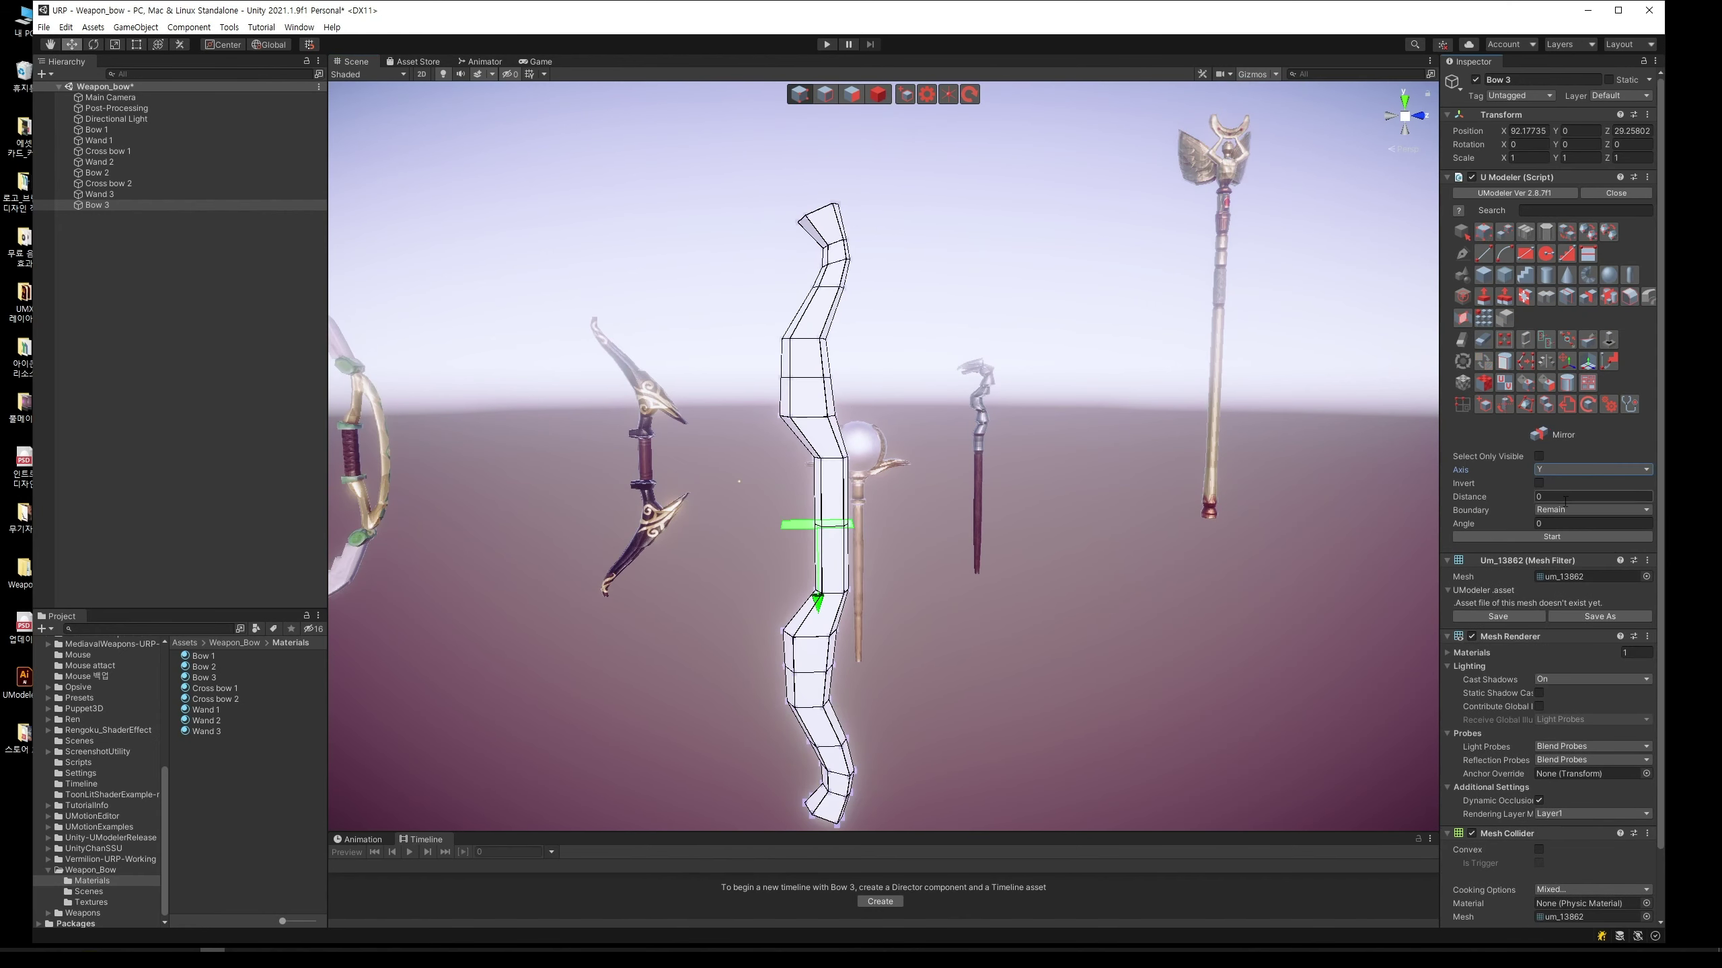
click(1558, 539)
click(1558, 540)
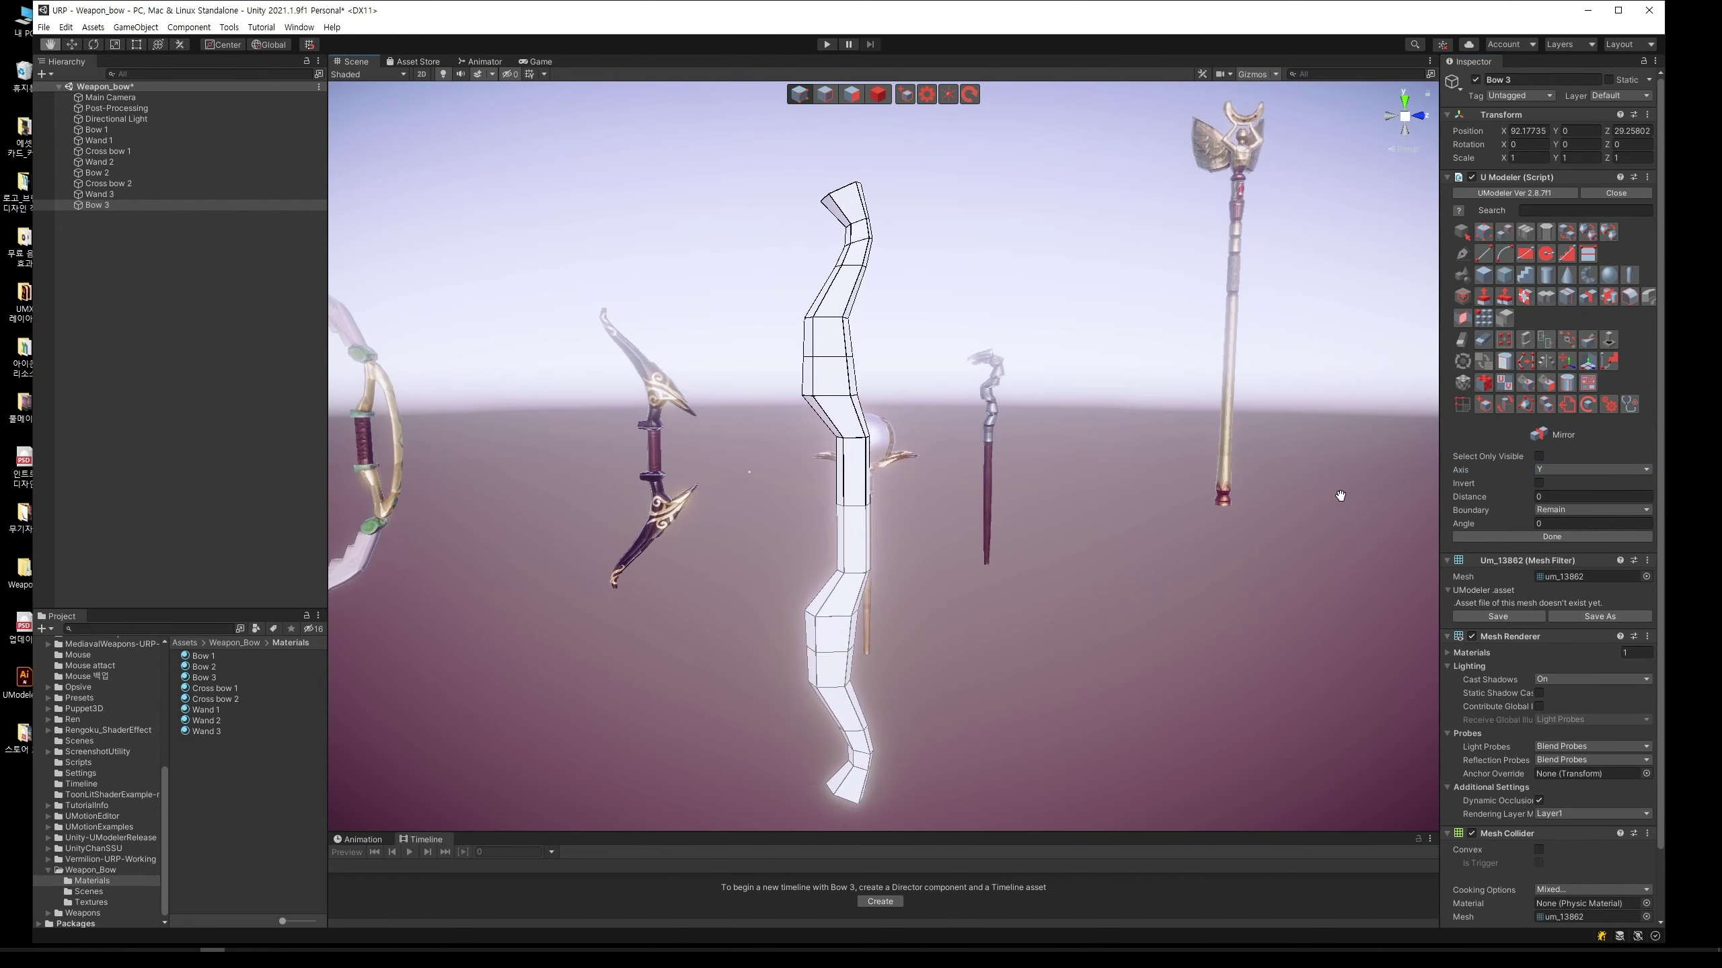
scroll(1126, 415, up, 3)
Step: In Vertex mode, widen an edge loop by scaling it and nudge it slightly upward
click(825, 94)
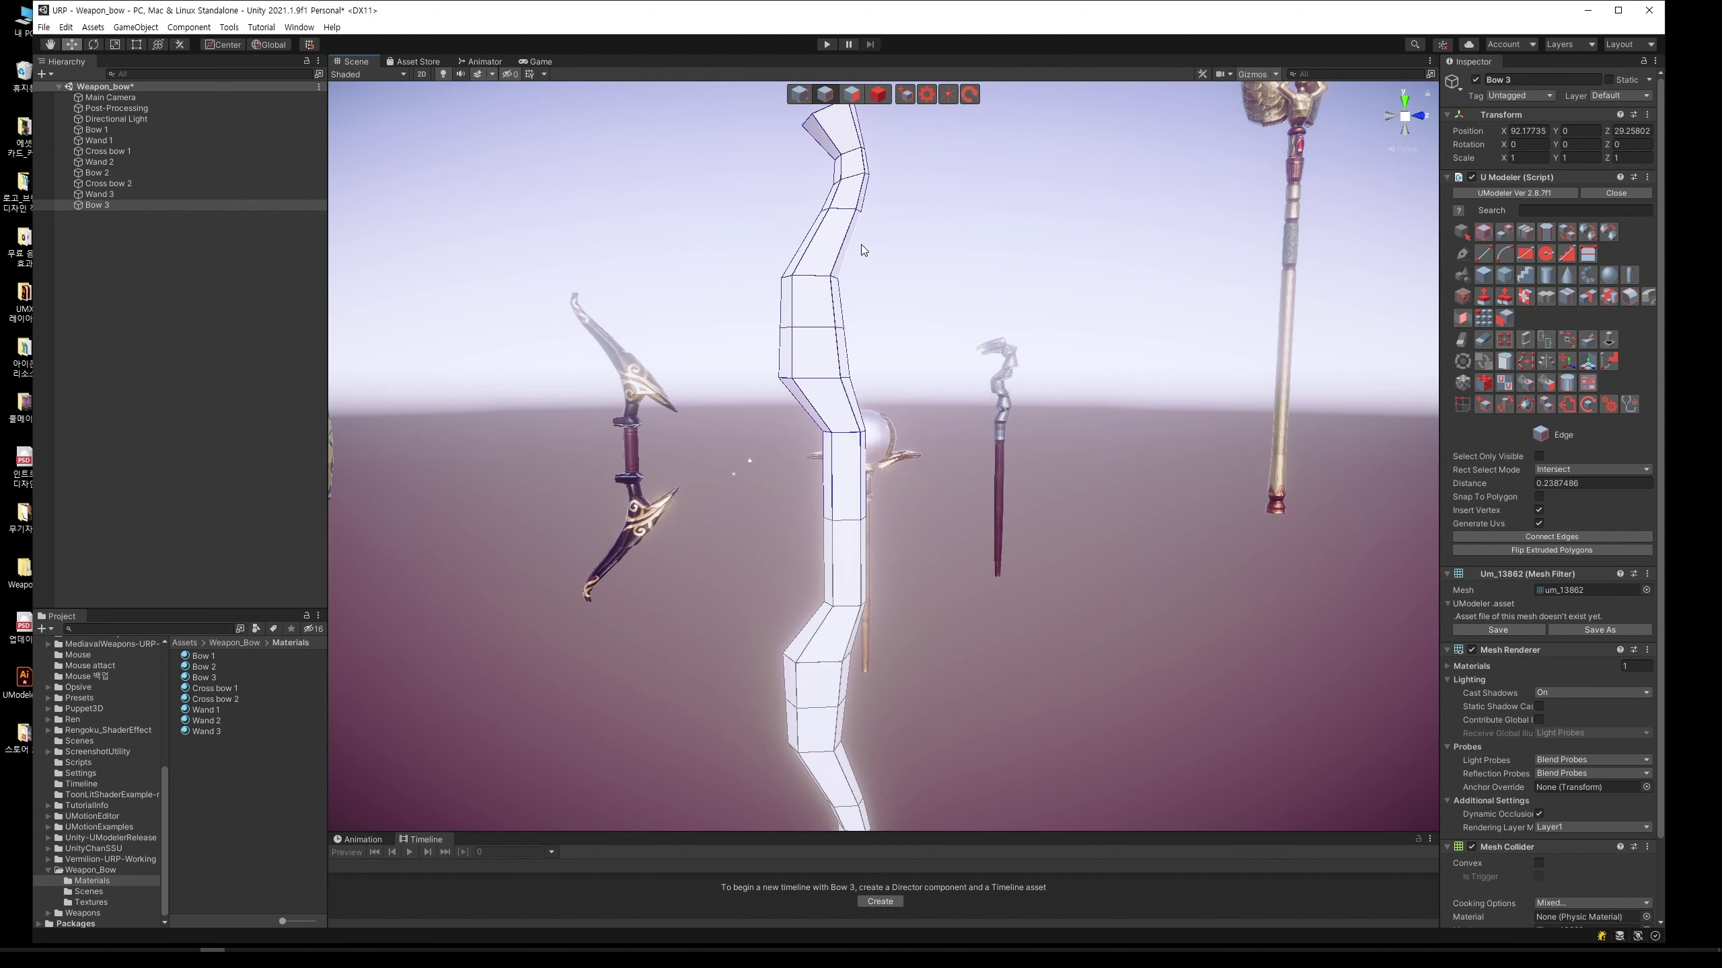
click(797, 95)
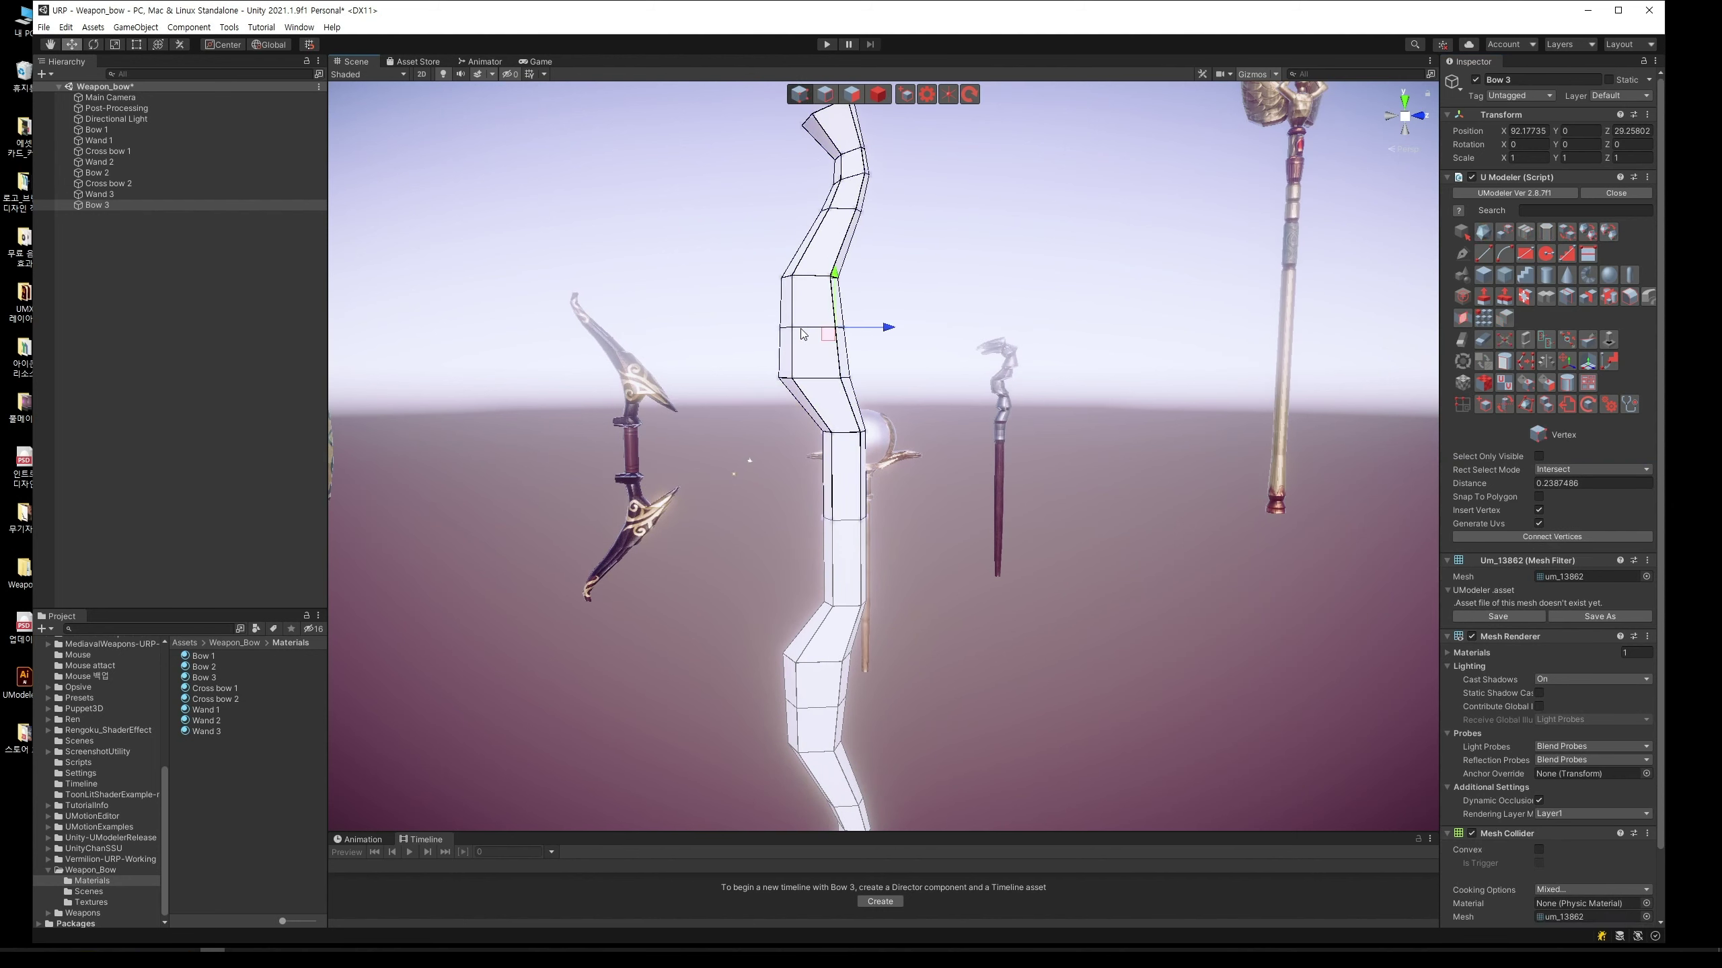
scroll(967, 326, up, 2)
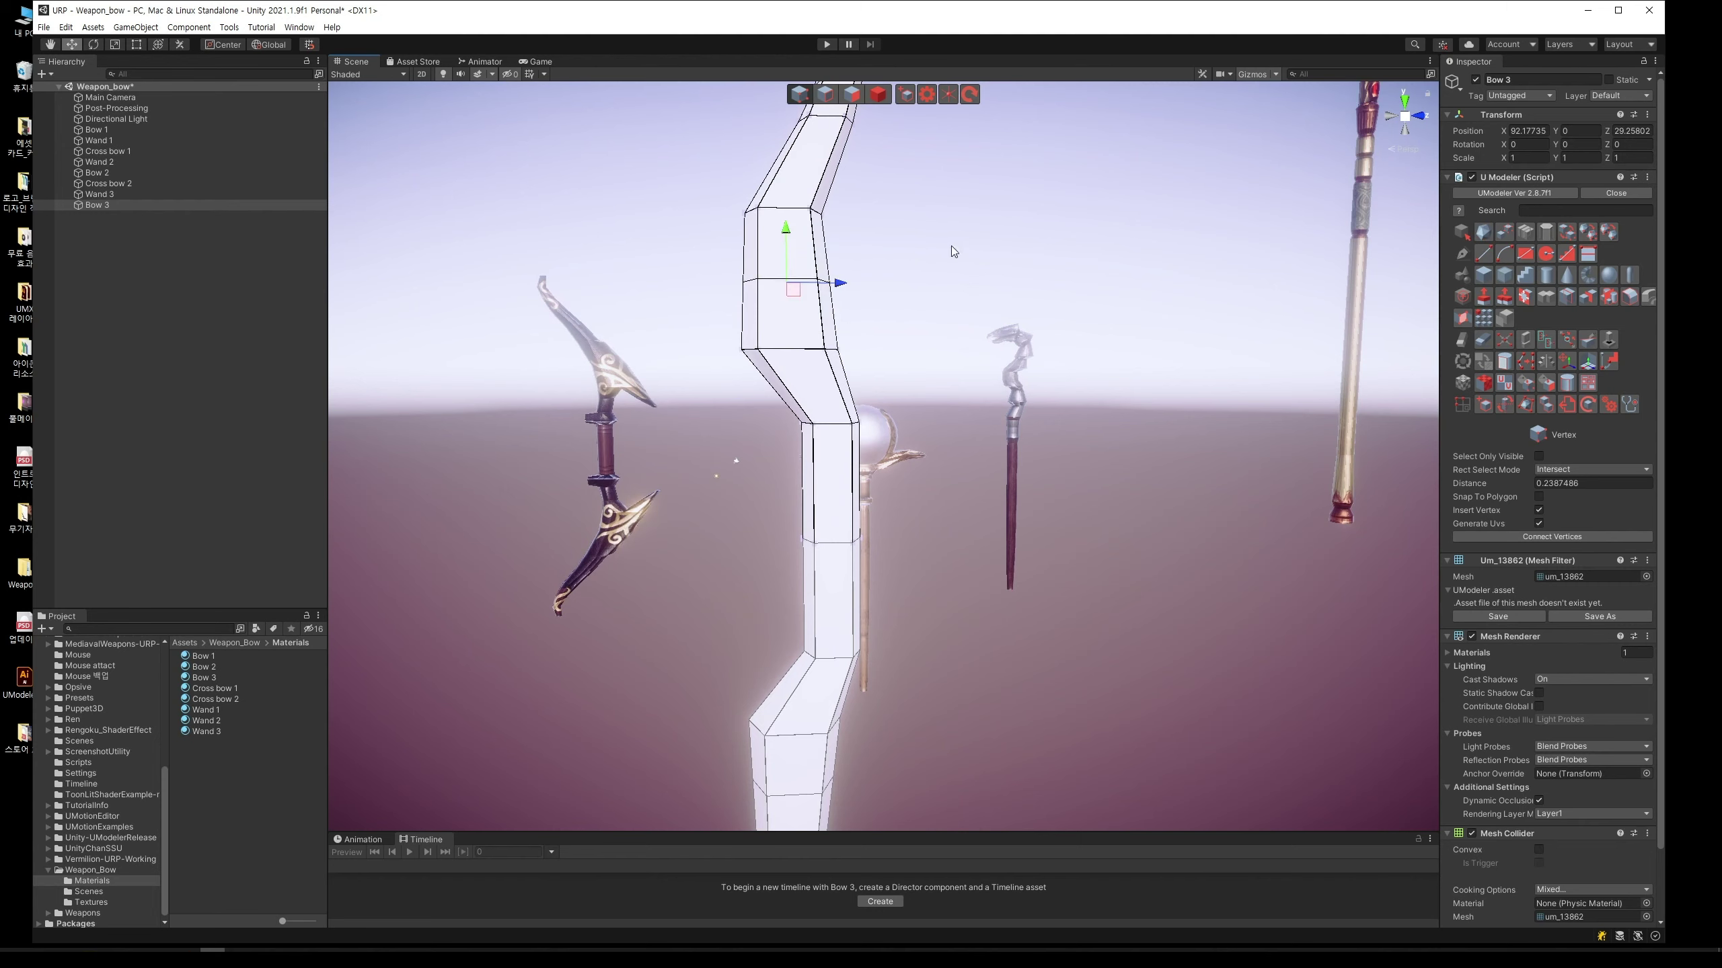
middle_drag(950, 245, 947, 297)
key(r)
mouse_move(796, 415)
mouse_down()
mouse_move(749, 399)
mouse_move(702, 313)
mouse_move(789, 301)
mouse_up()
key(w)
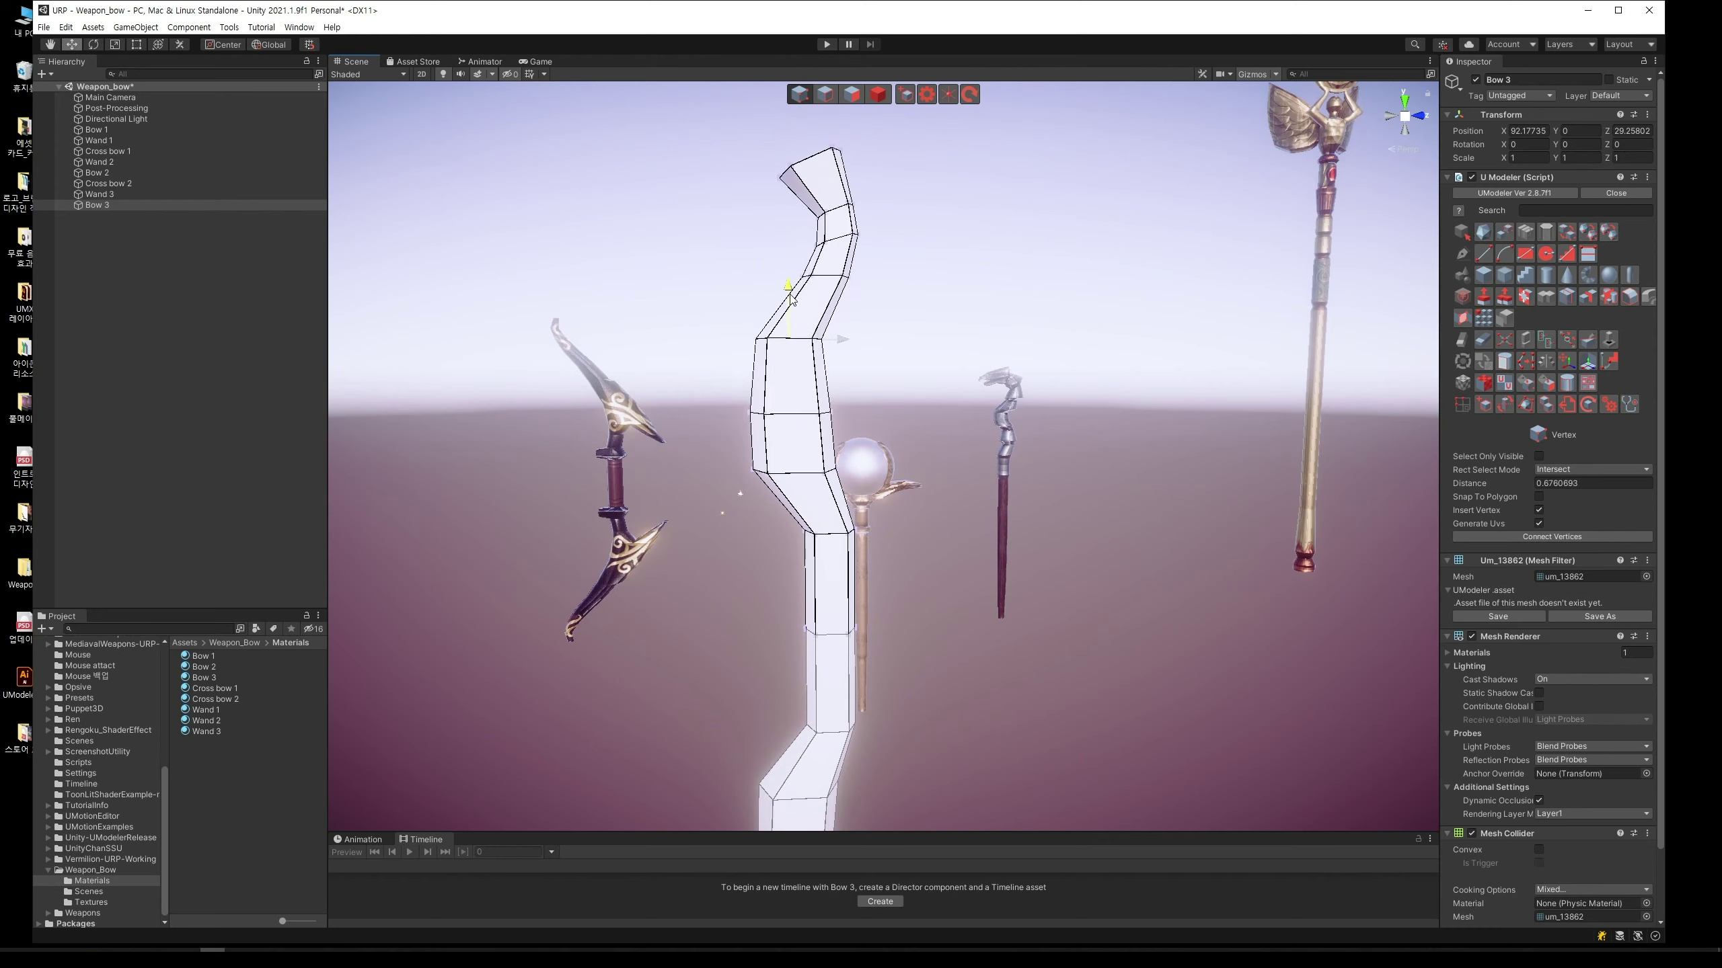
click(910, 299)
Step: Move the upper-section edge and scale the bow's middle edge loop to reshape its width
mouse_move(902, 303)
mouse_down()
mouse_move(750, 253)
mouse_move(864, 289)
mouse_up()
key(w)
drag(863, 441, 688, 372)
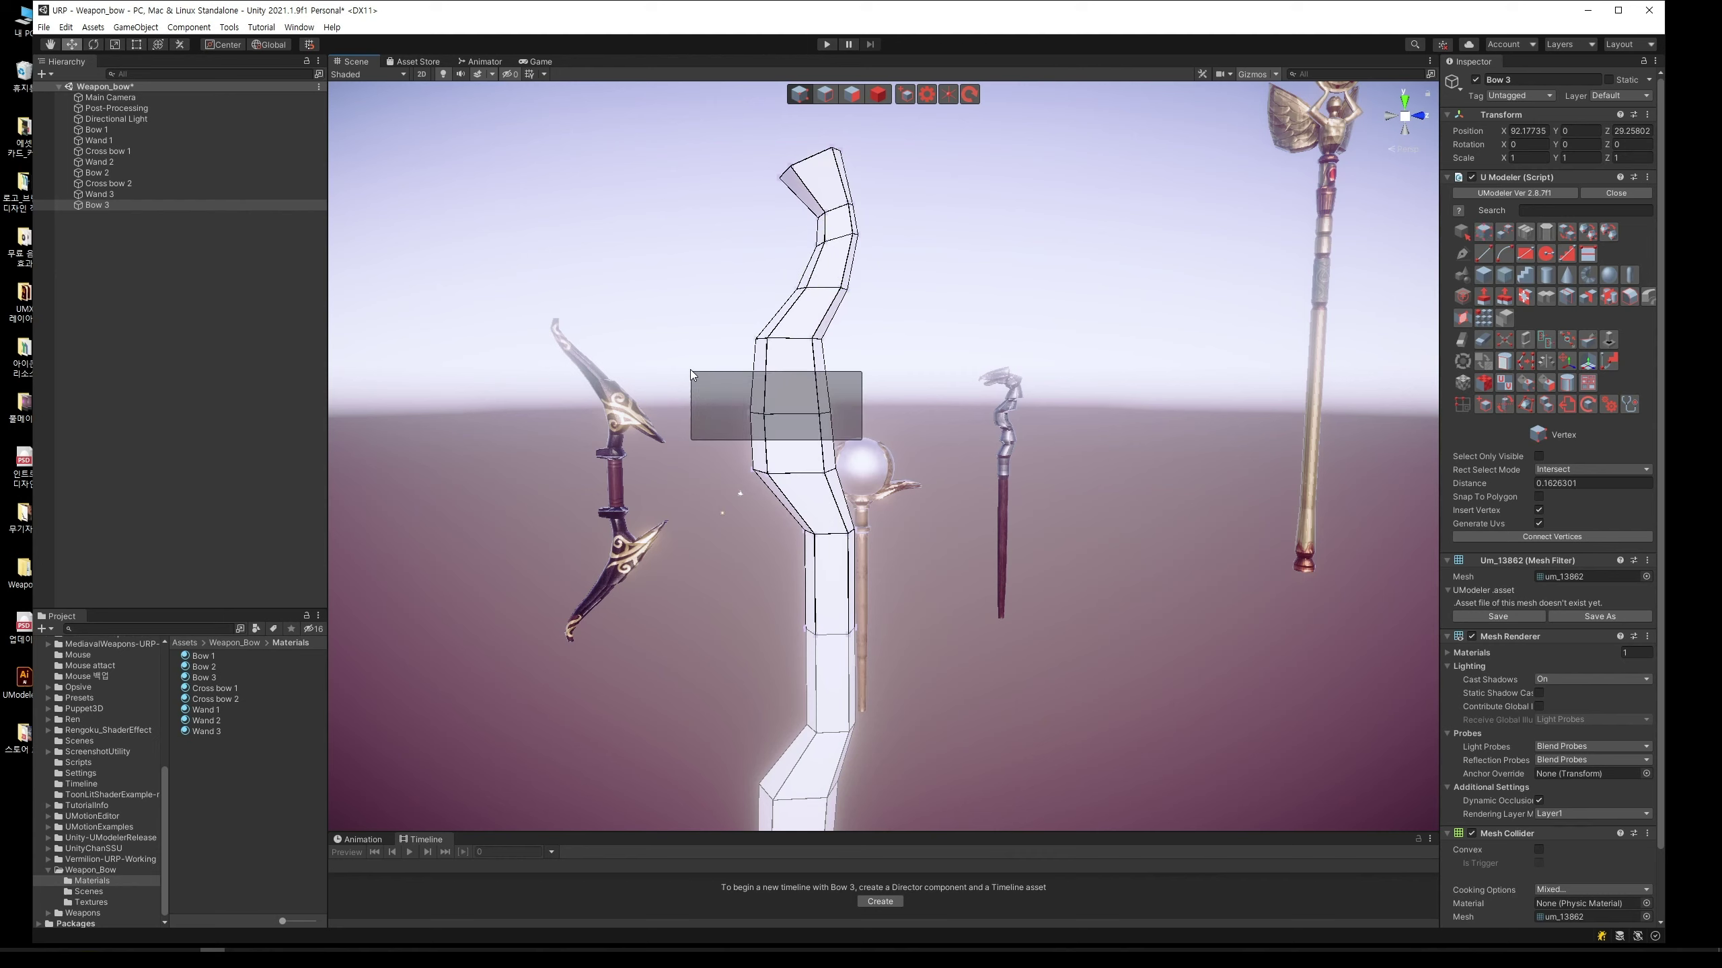
key(r)
drag(793, 416, 842, 414)
key(w)
middle_drag(842, 414, 896, 392)
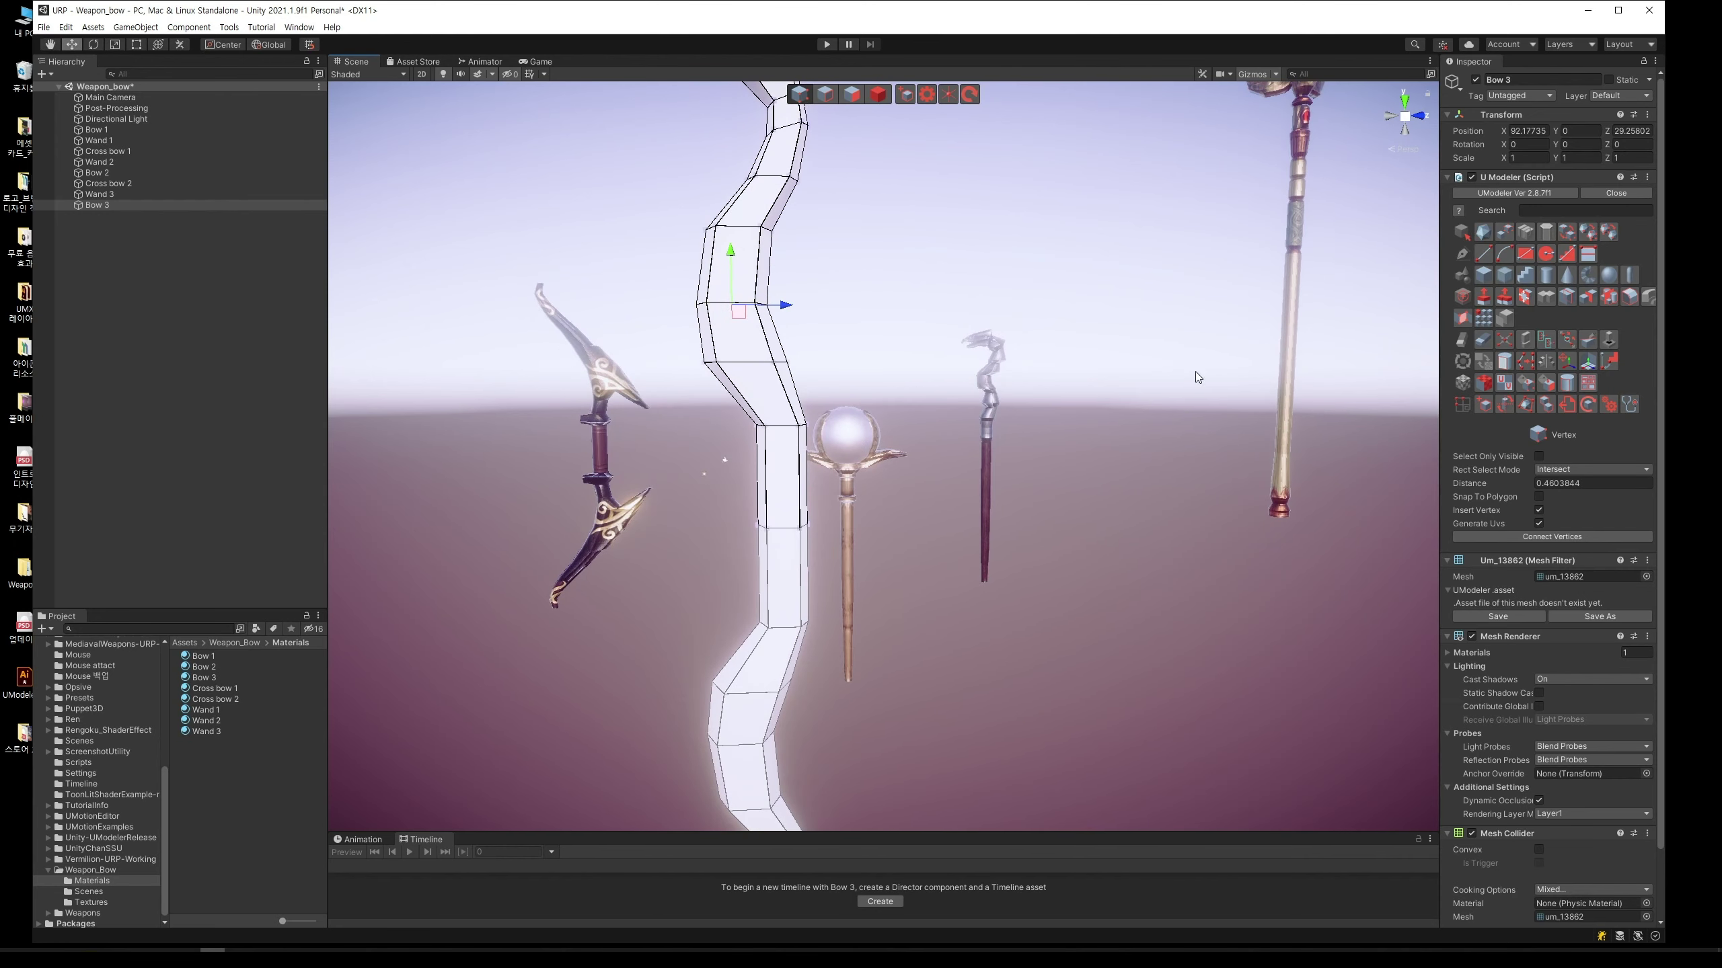
scroll(1197, 377, up, 3)
key(ctrl+r)
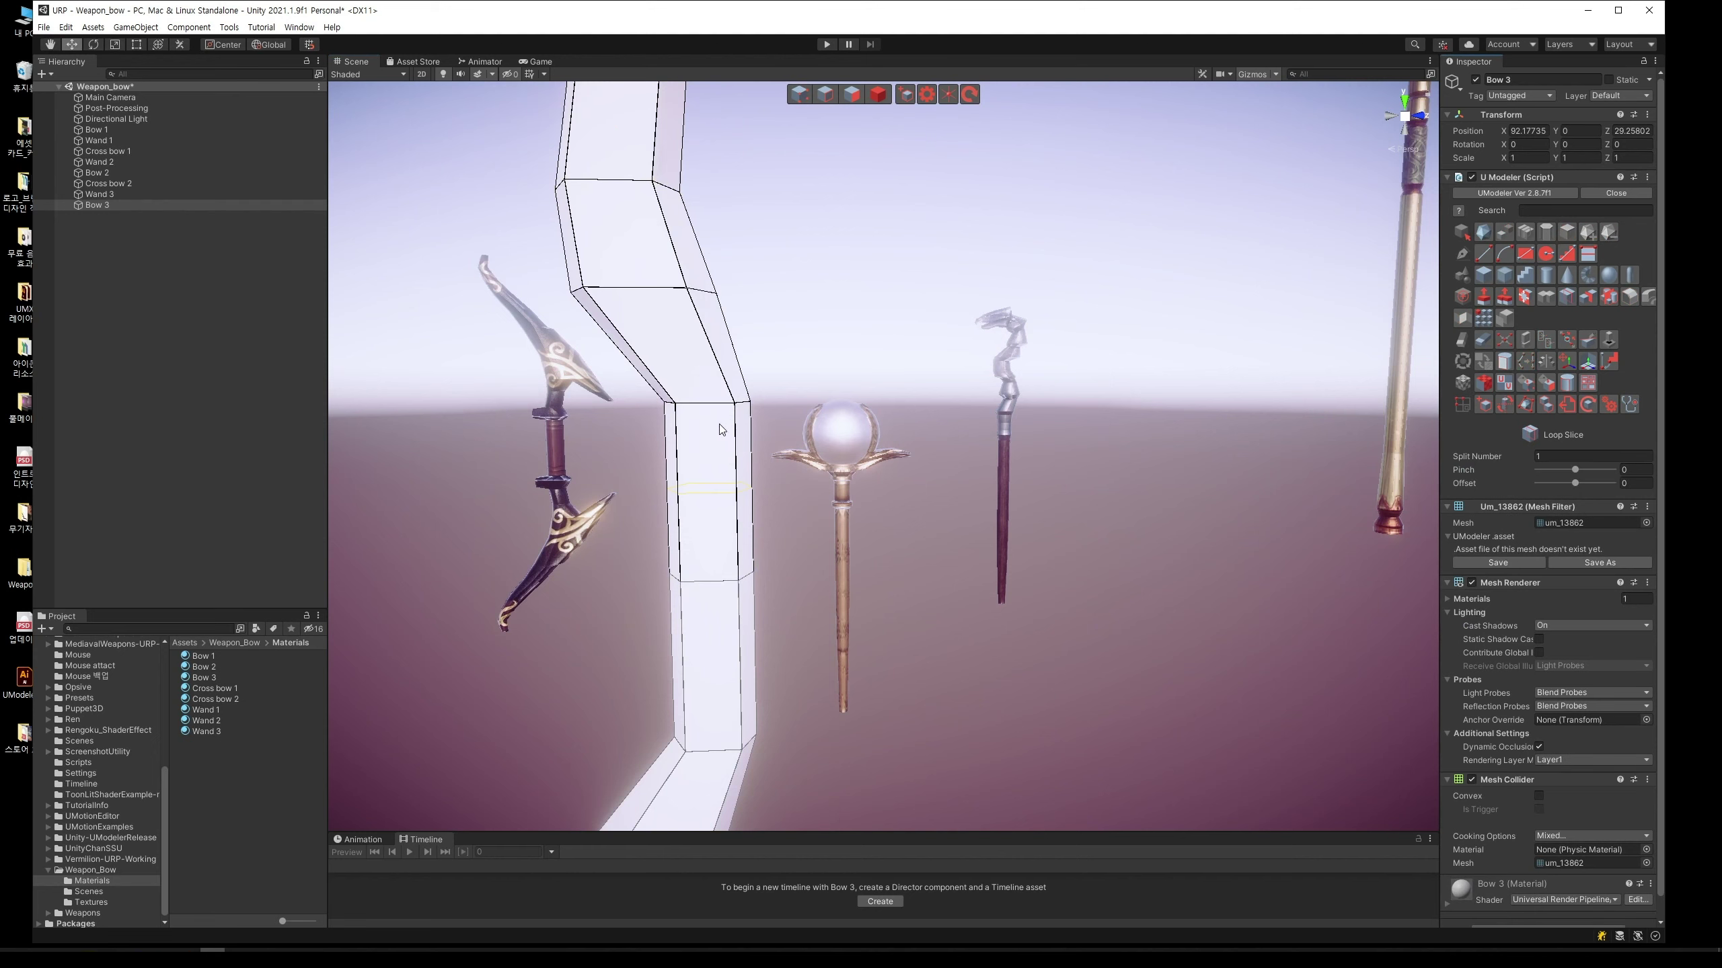
Step: Add two edge loops on the bow and select a ring of faces in Polygon mode
click(721, 412)
click(709, 424)
click(850, 94)
alt+drag(839, 292, 828, 299)
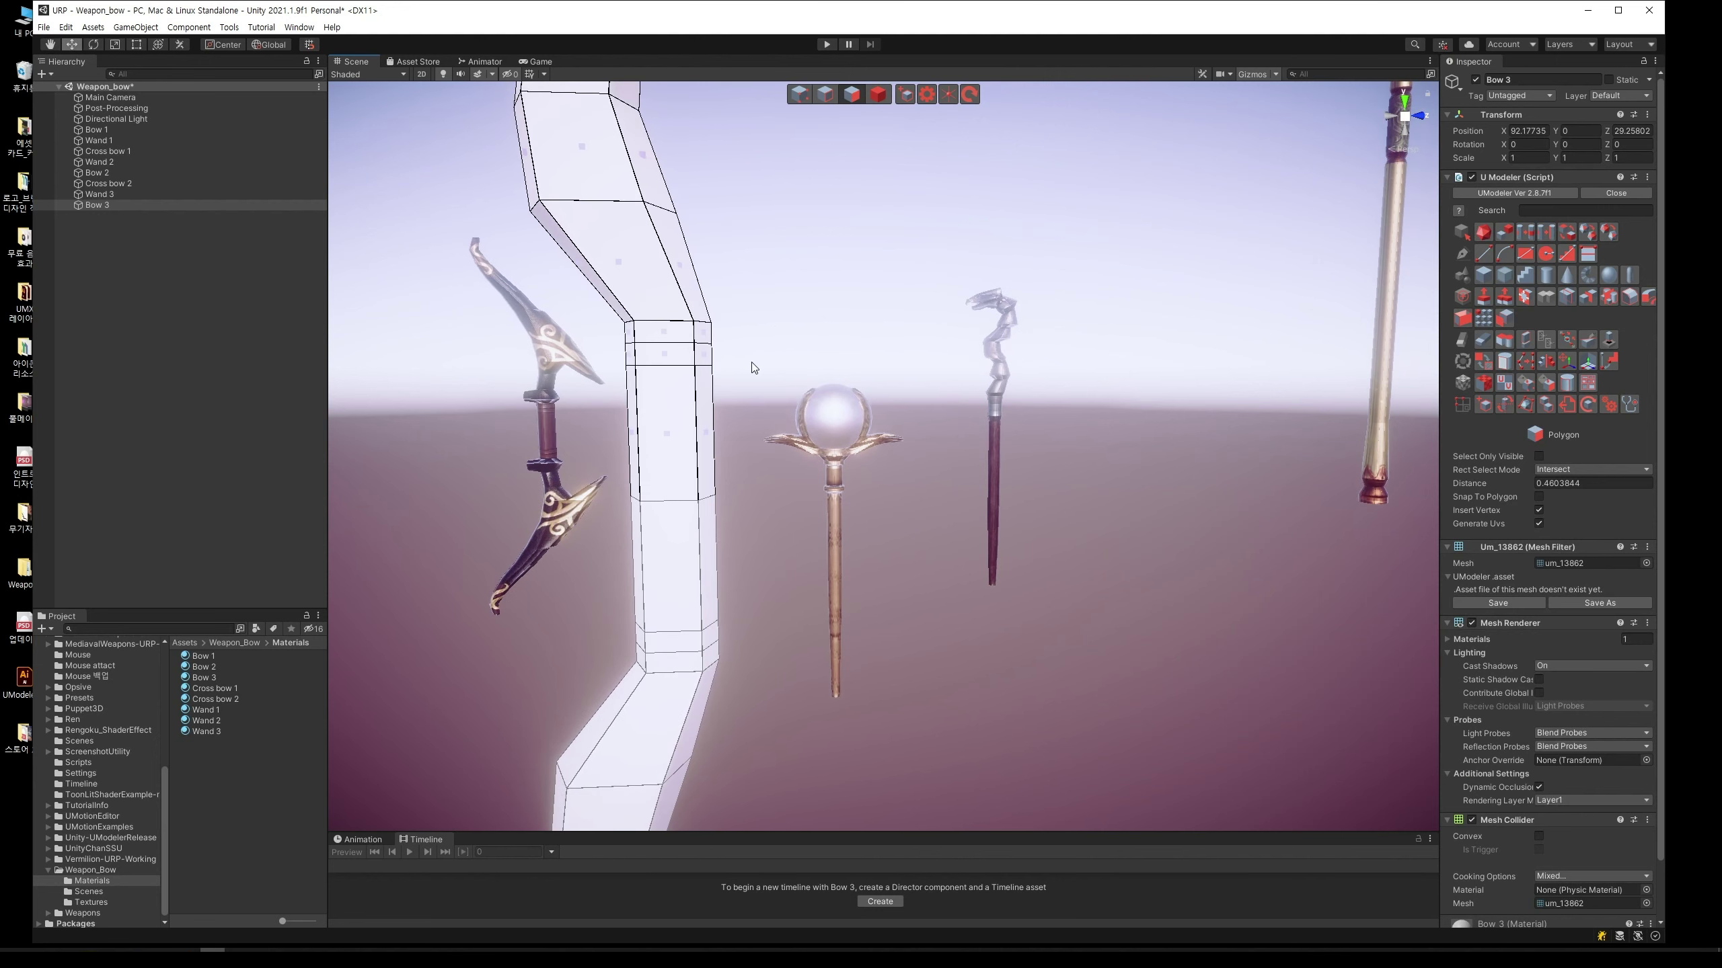
click(637, 355)
key(r)
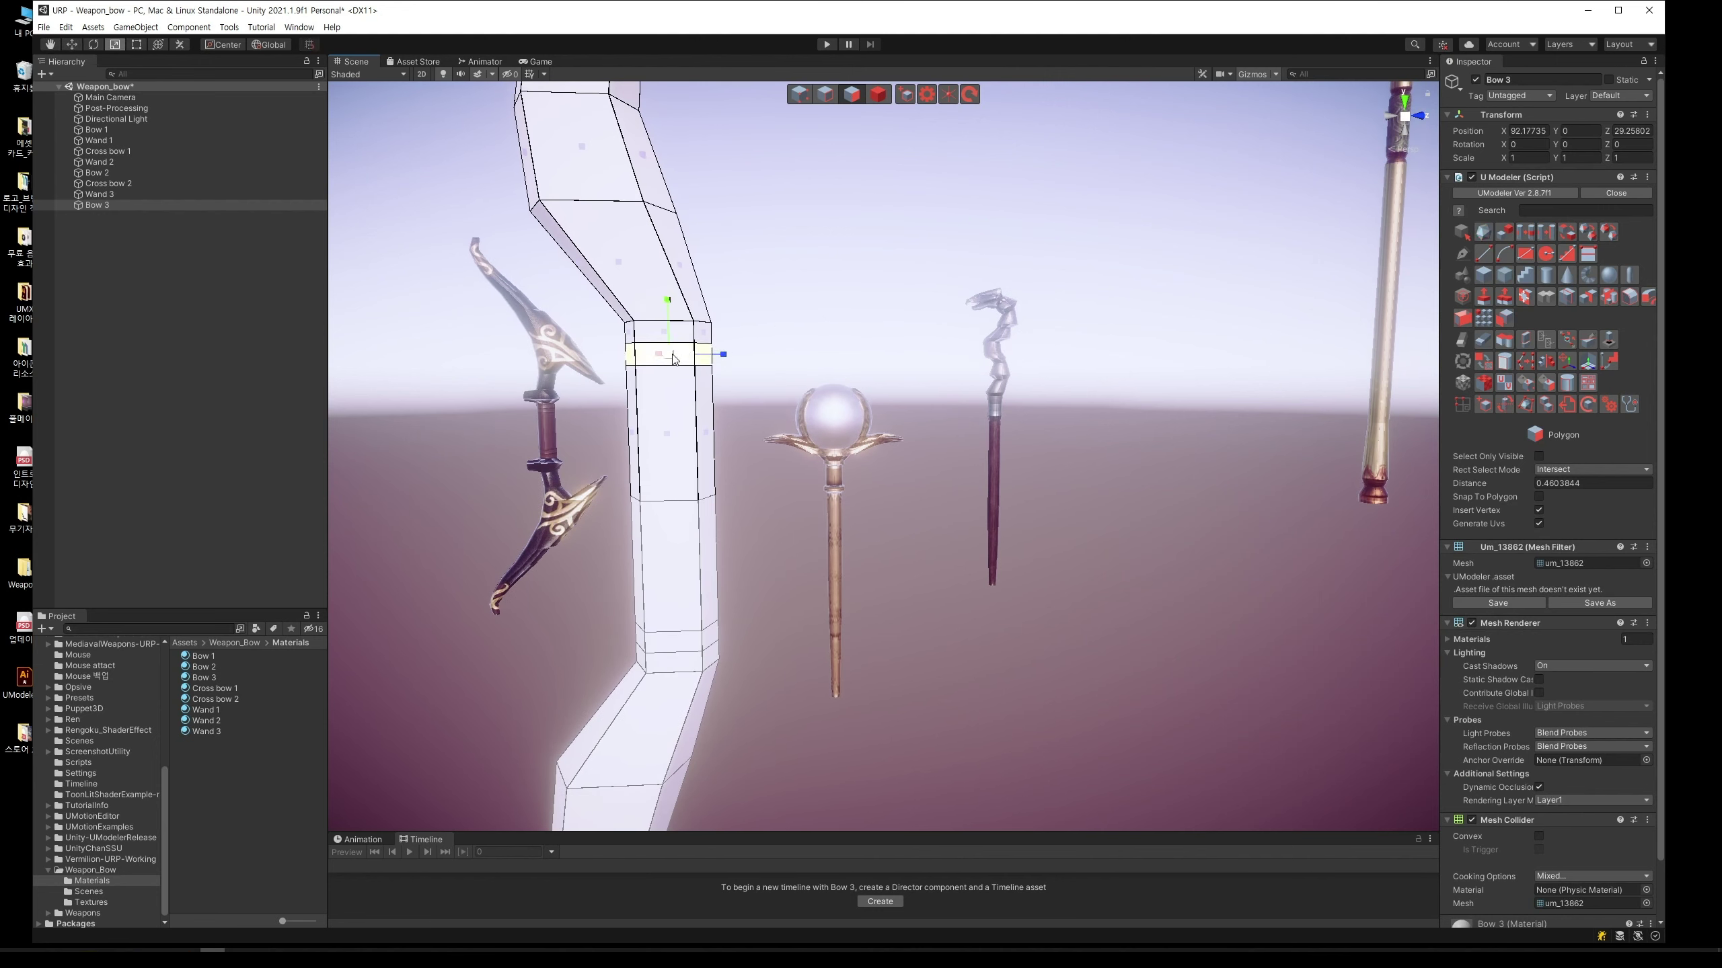
Step: Slice a new edge loop across the grip and select its full ring of faces
click(1569, 297)
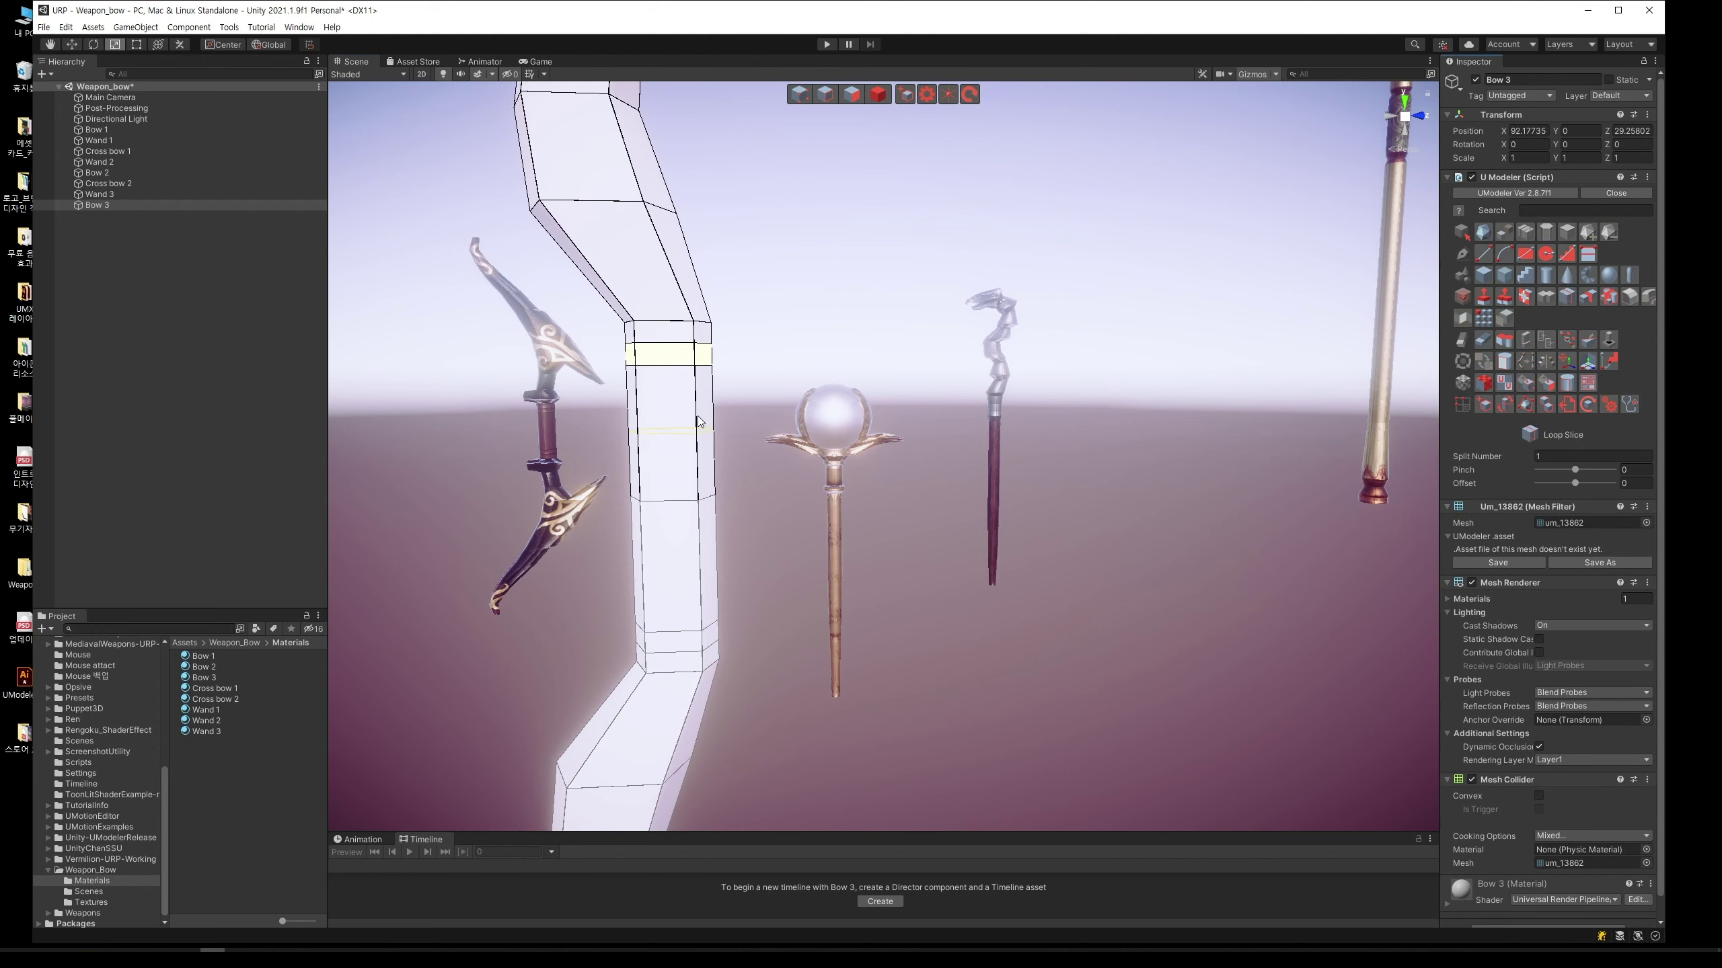
click(692, 375)
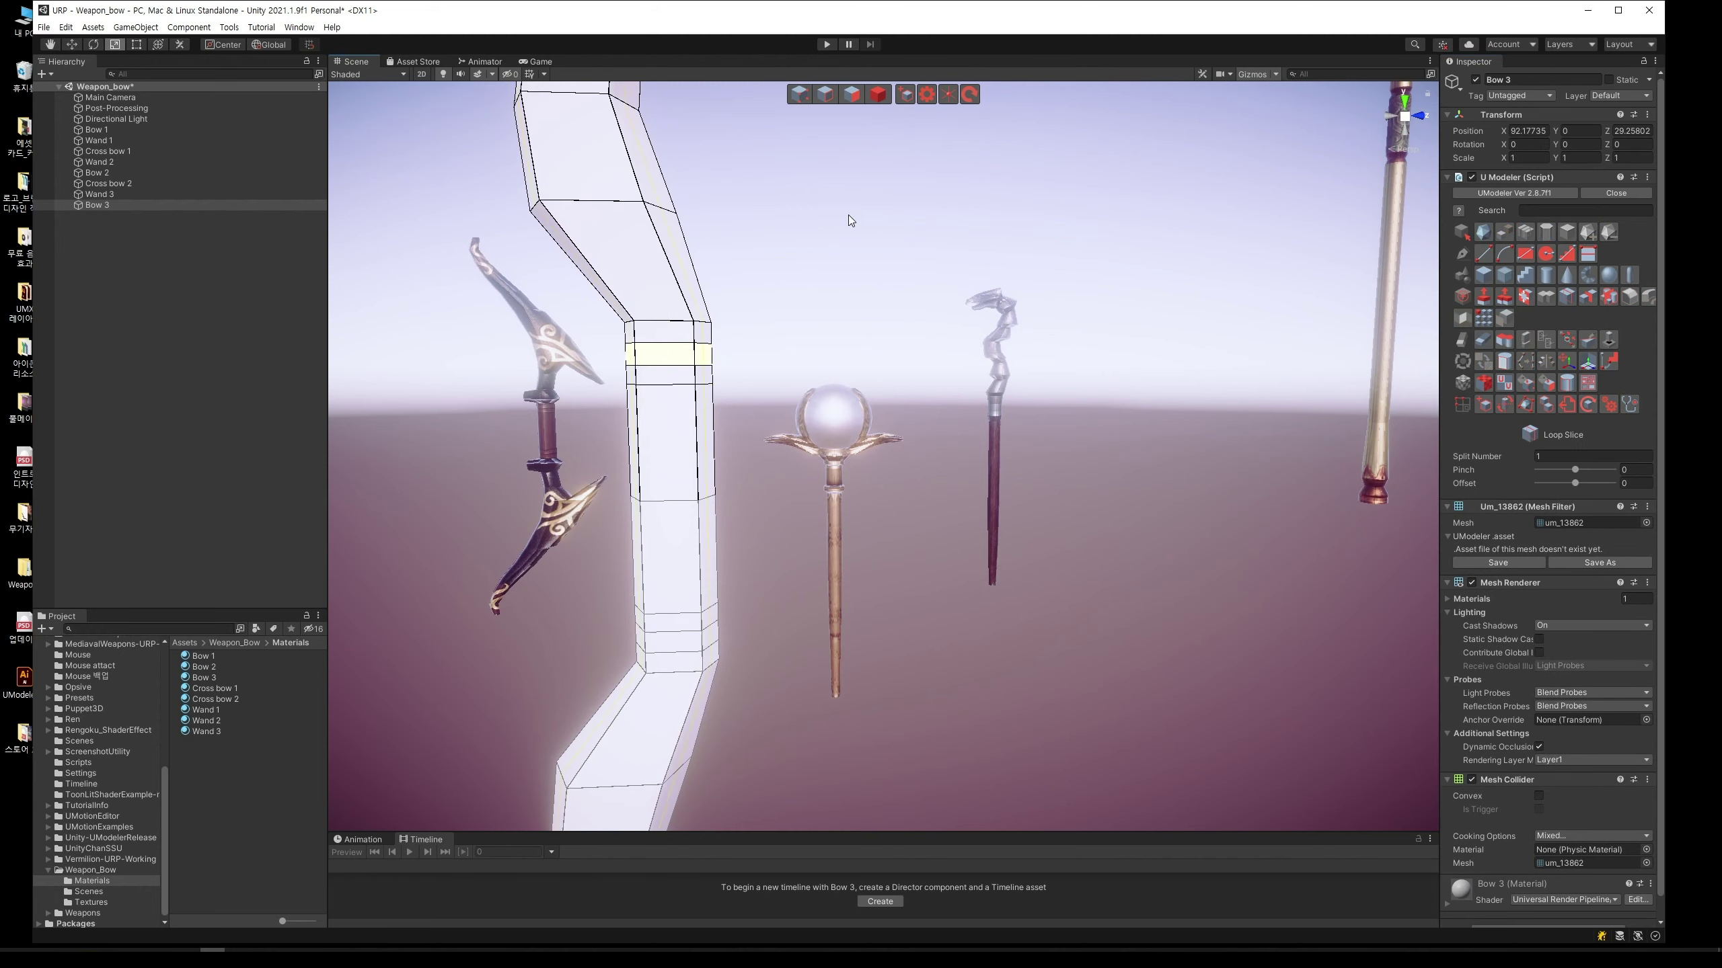
click(851, 94)
mouse_move(729, 360)
mouse_down()
mouse_move(605, 353)
mouse_move(688, 341)
mouse_move(619, 354)
mouse_up()
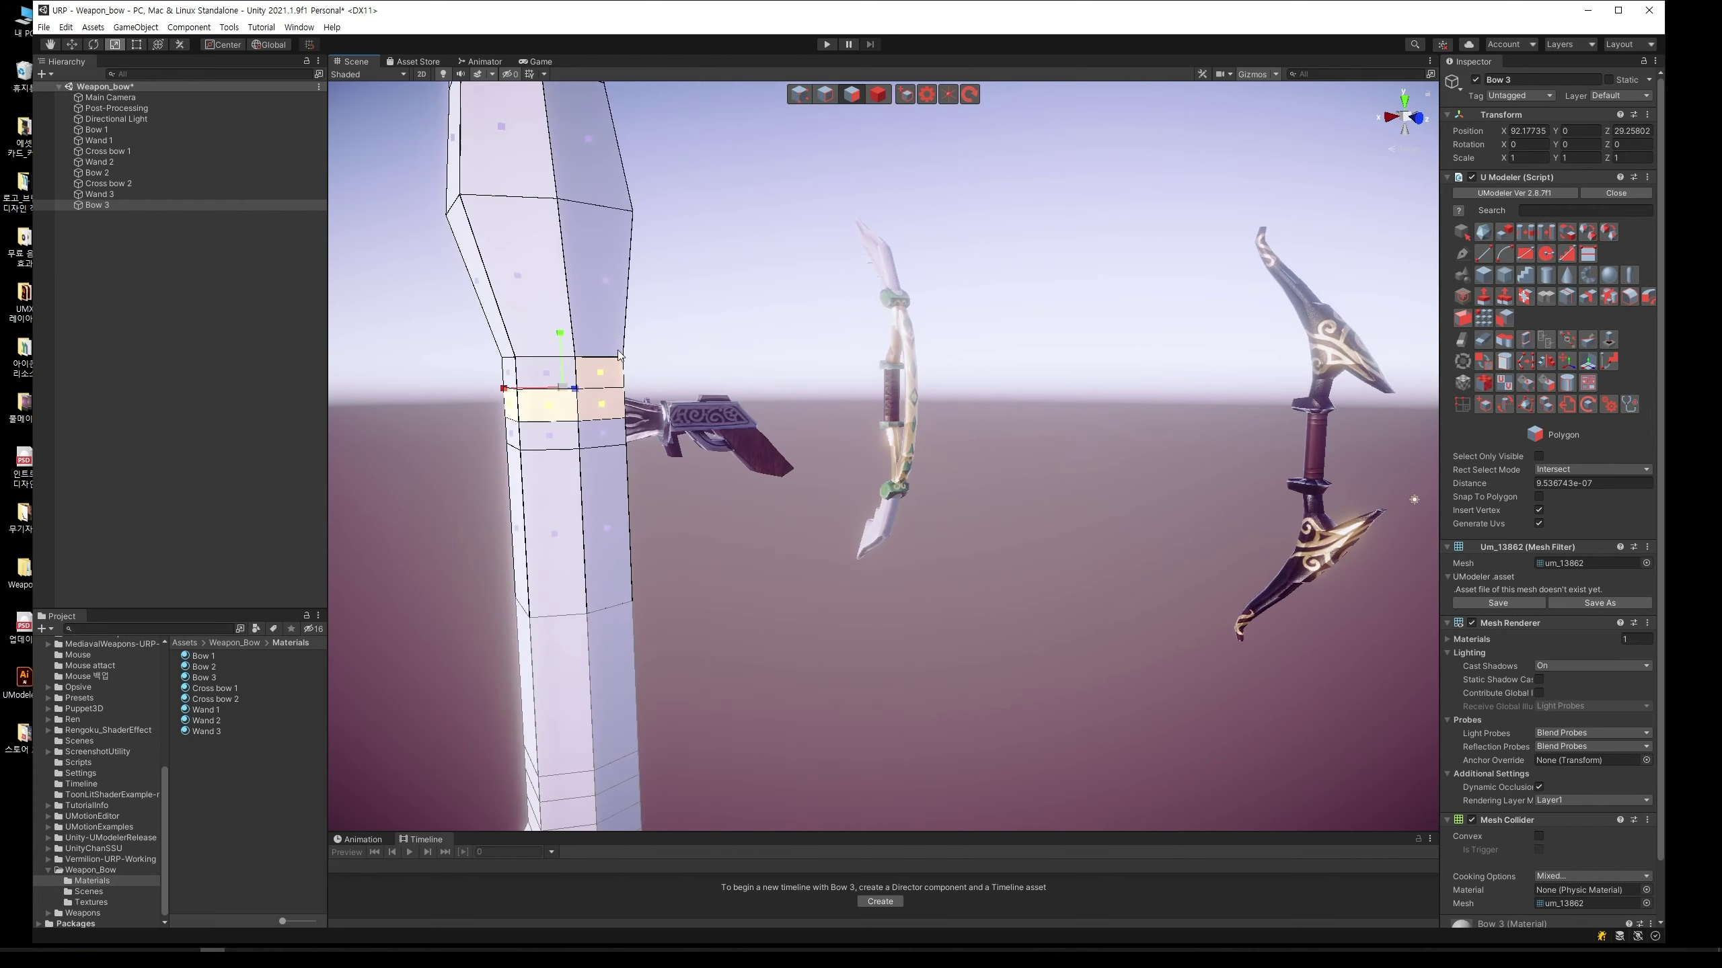
alt+drag(753, 378, 569, 373)
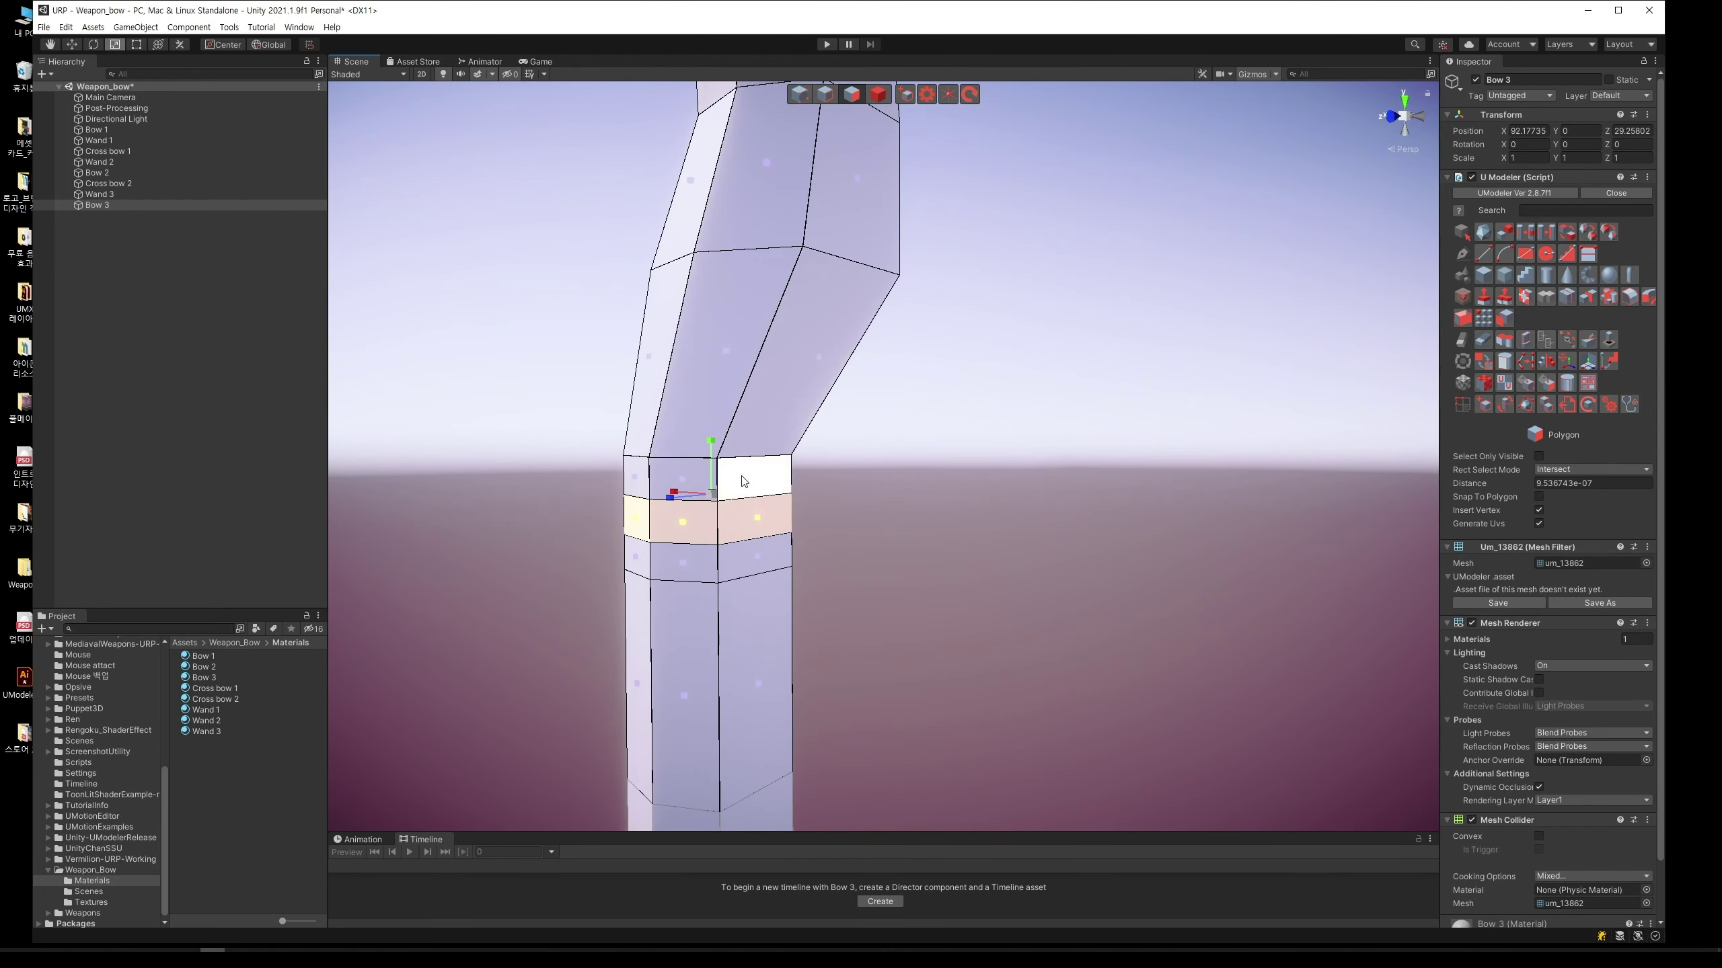
shift+click(744, 481)
mouse_move(744, 481)
alt+mouse_down()
mouse_move(576, 542)
mouse_move(786, 503)
alt+mouse_up()
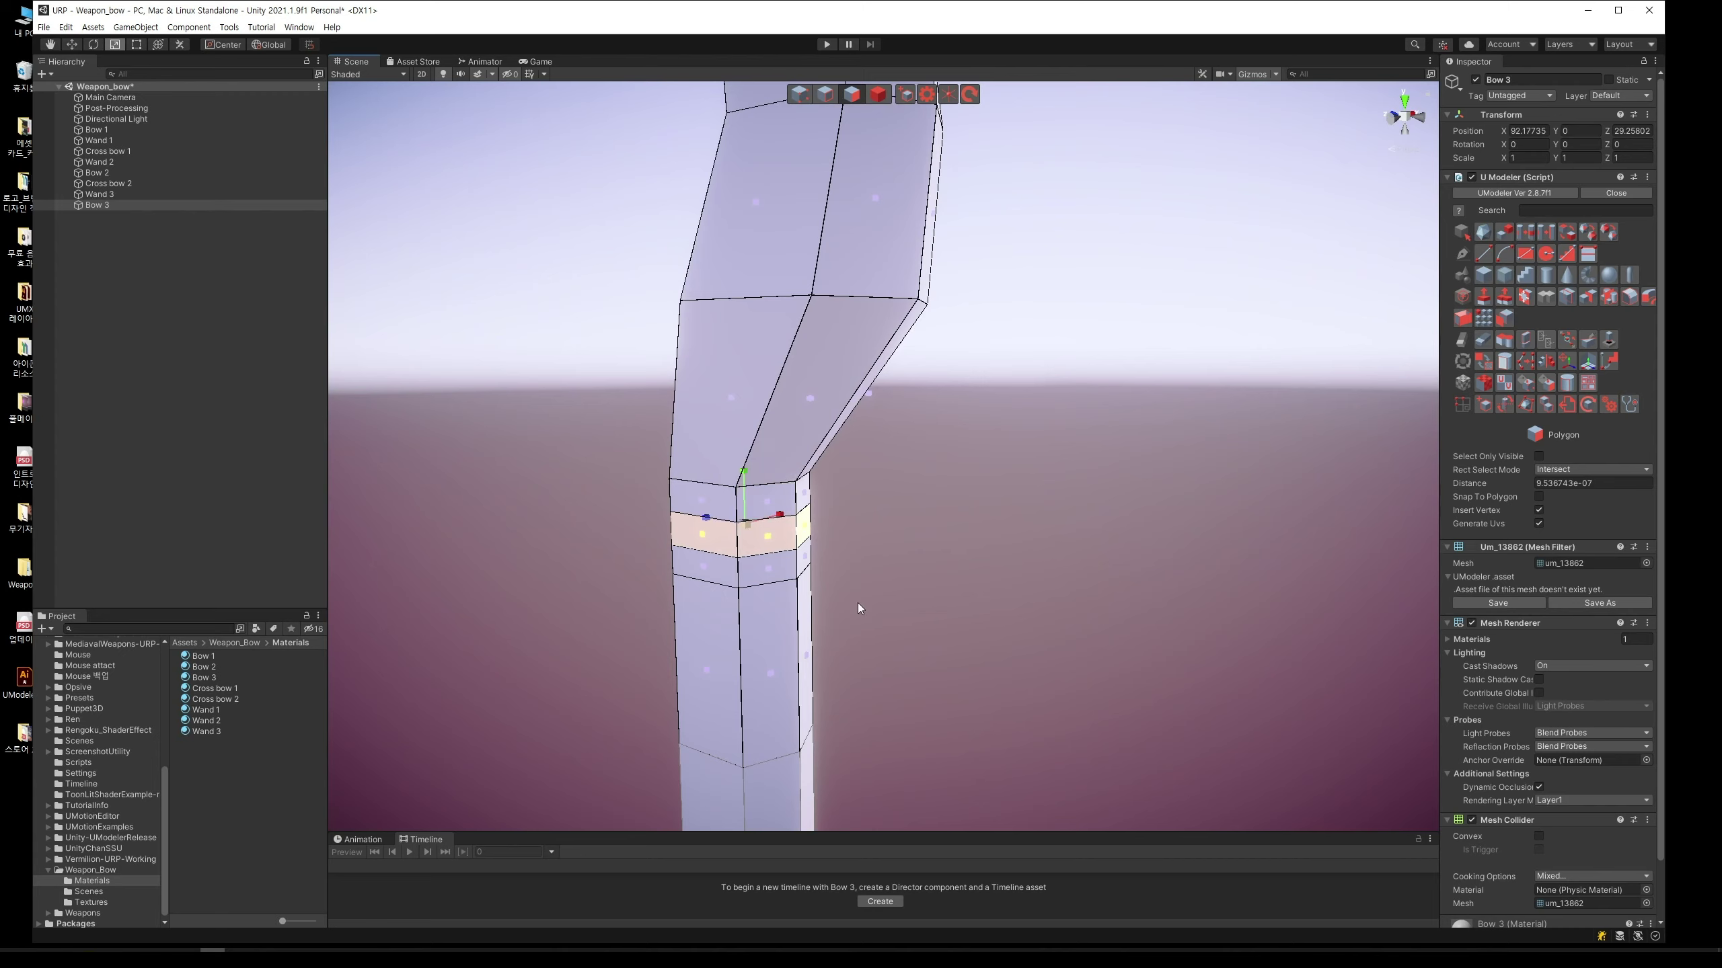
middle_drag(786, 498, 947, 418)
Step: Flare the face ring outward into a collar and raise it slightly up the bow
drag(947, 418, 960, 408)
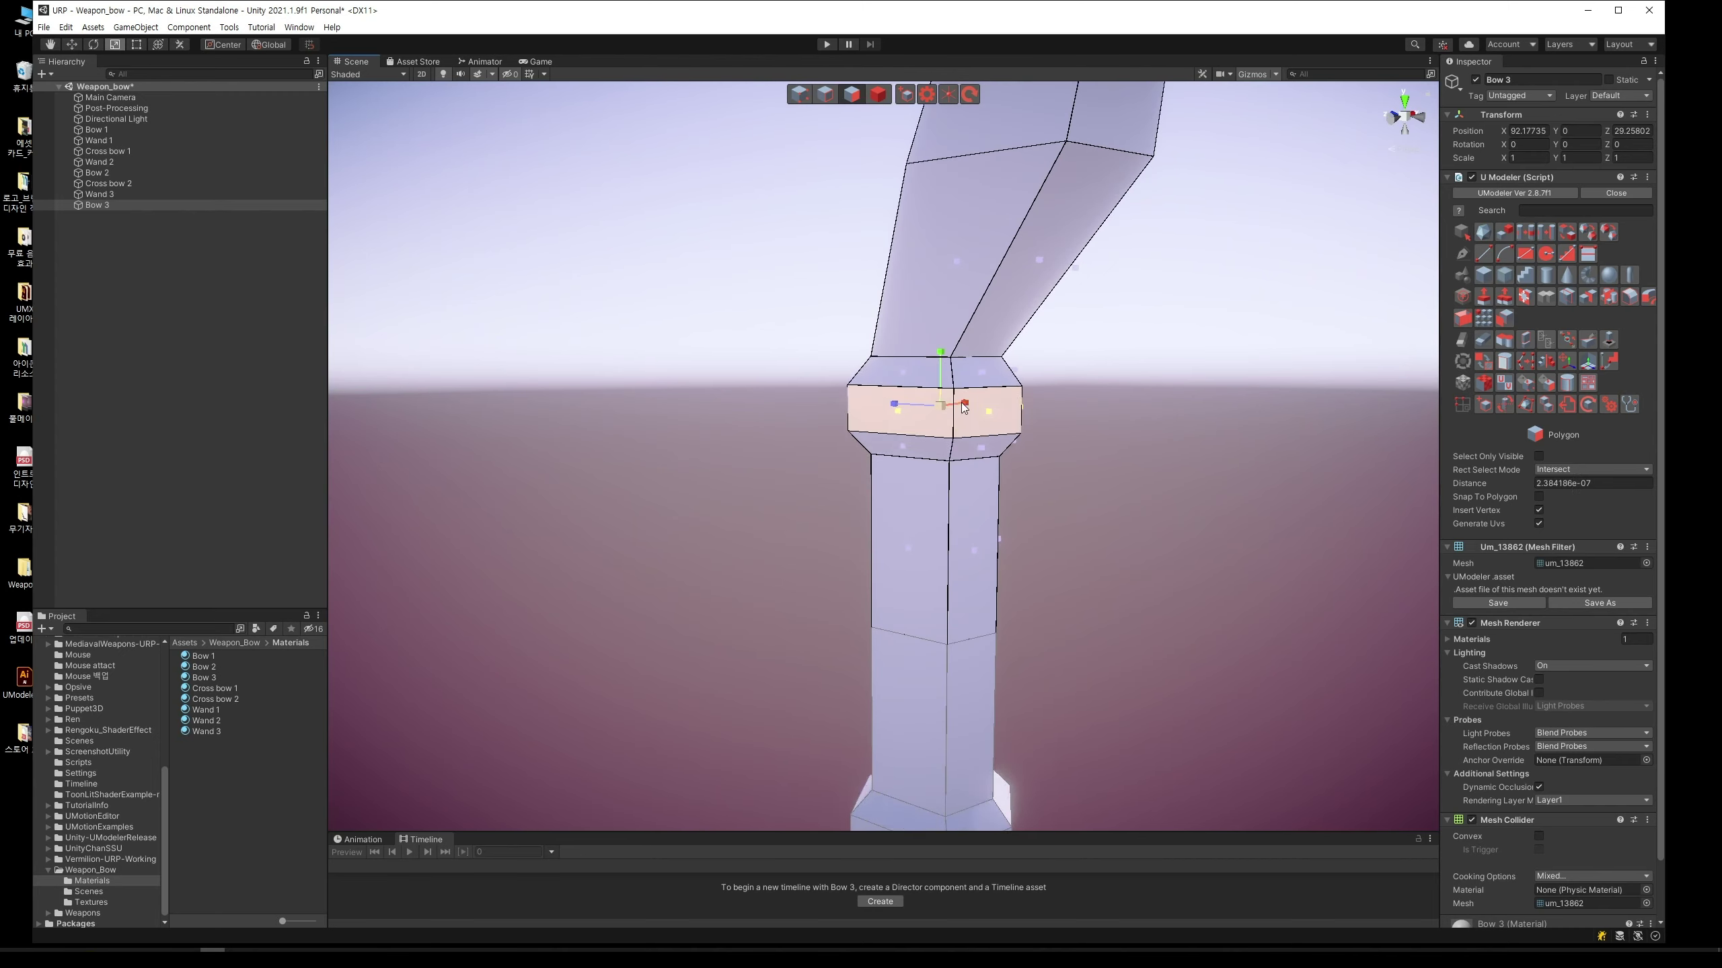
key(w)
drag(942, 383, 943, 364)
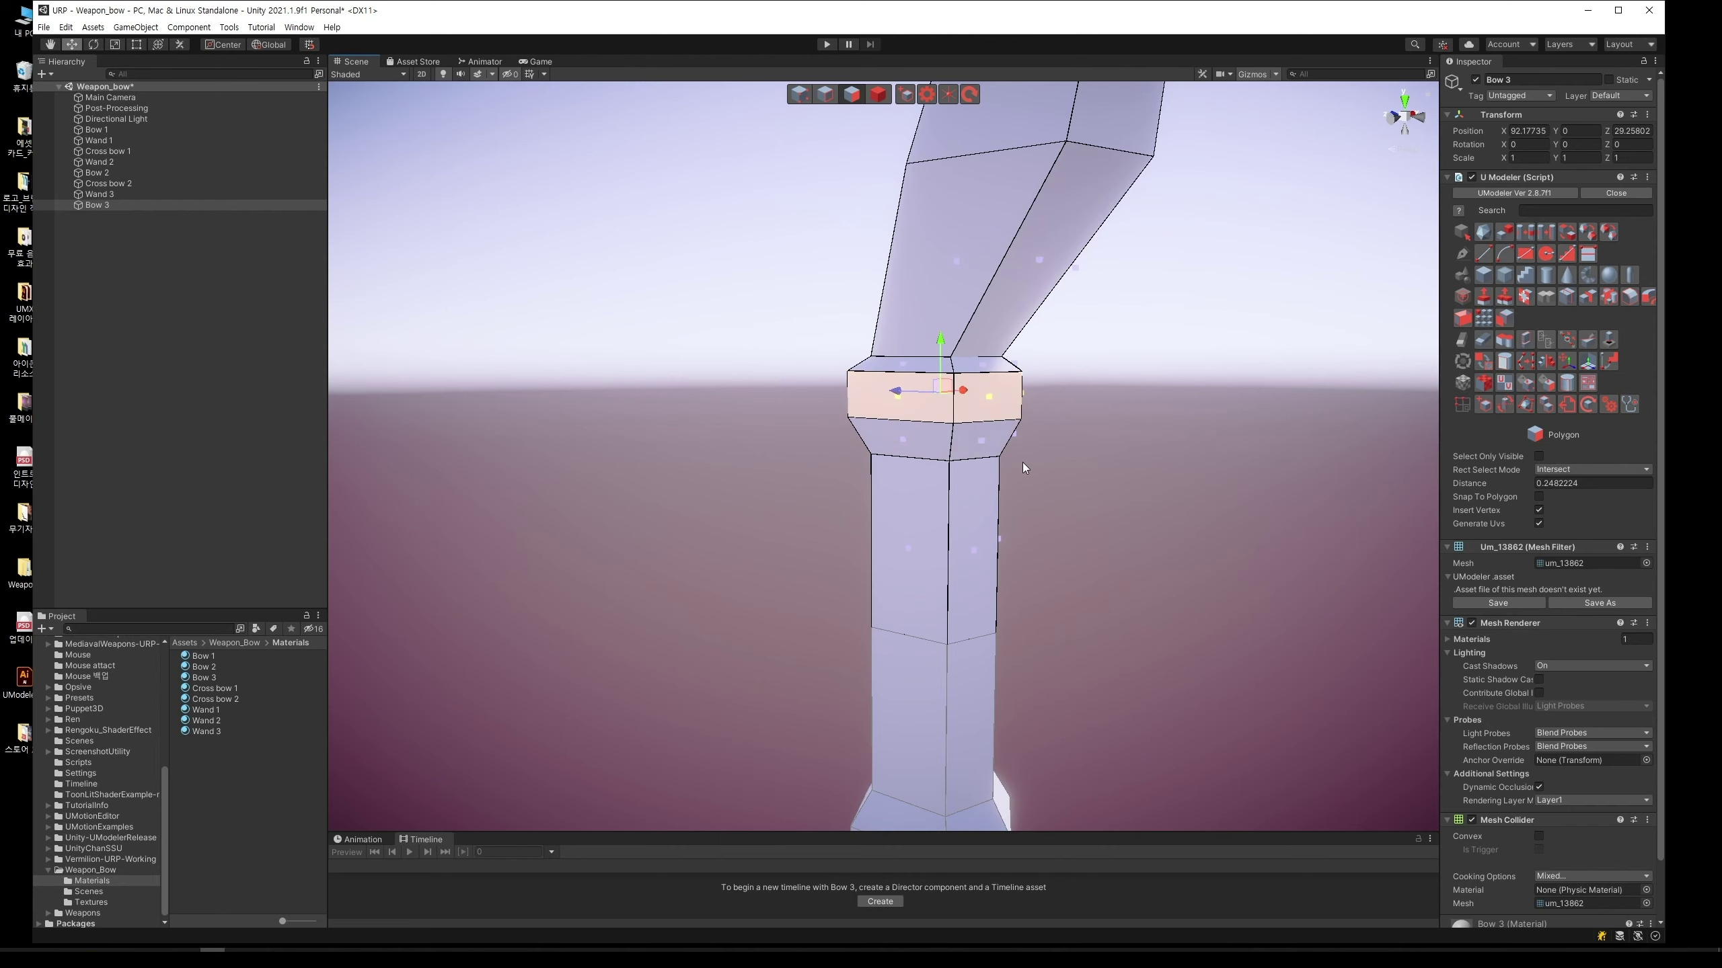
click(799, 94)
mouse_move(806, 461)
middle_down()
mouse_move(899, 375)
mouse_move(848, 442)
middle_up()
drag(847, 442, 595, 385)
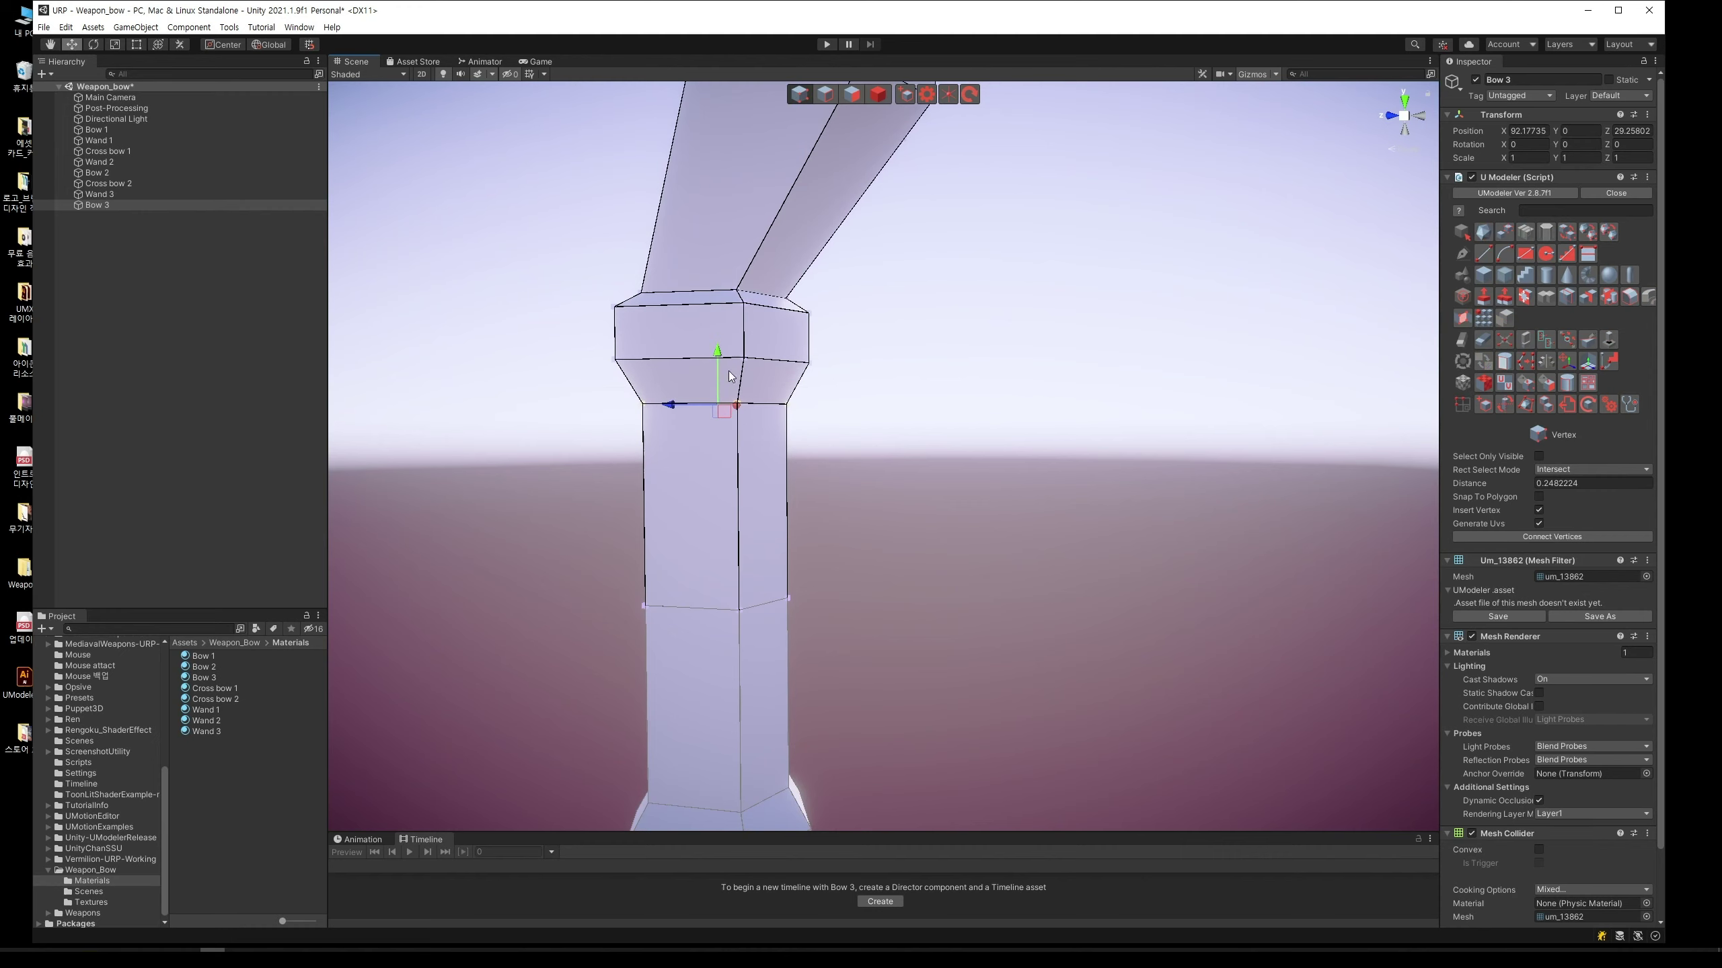
middle_drag(717, 352, 1033, 539)
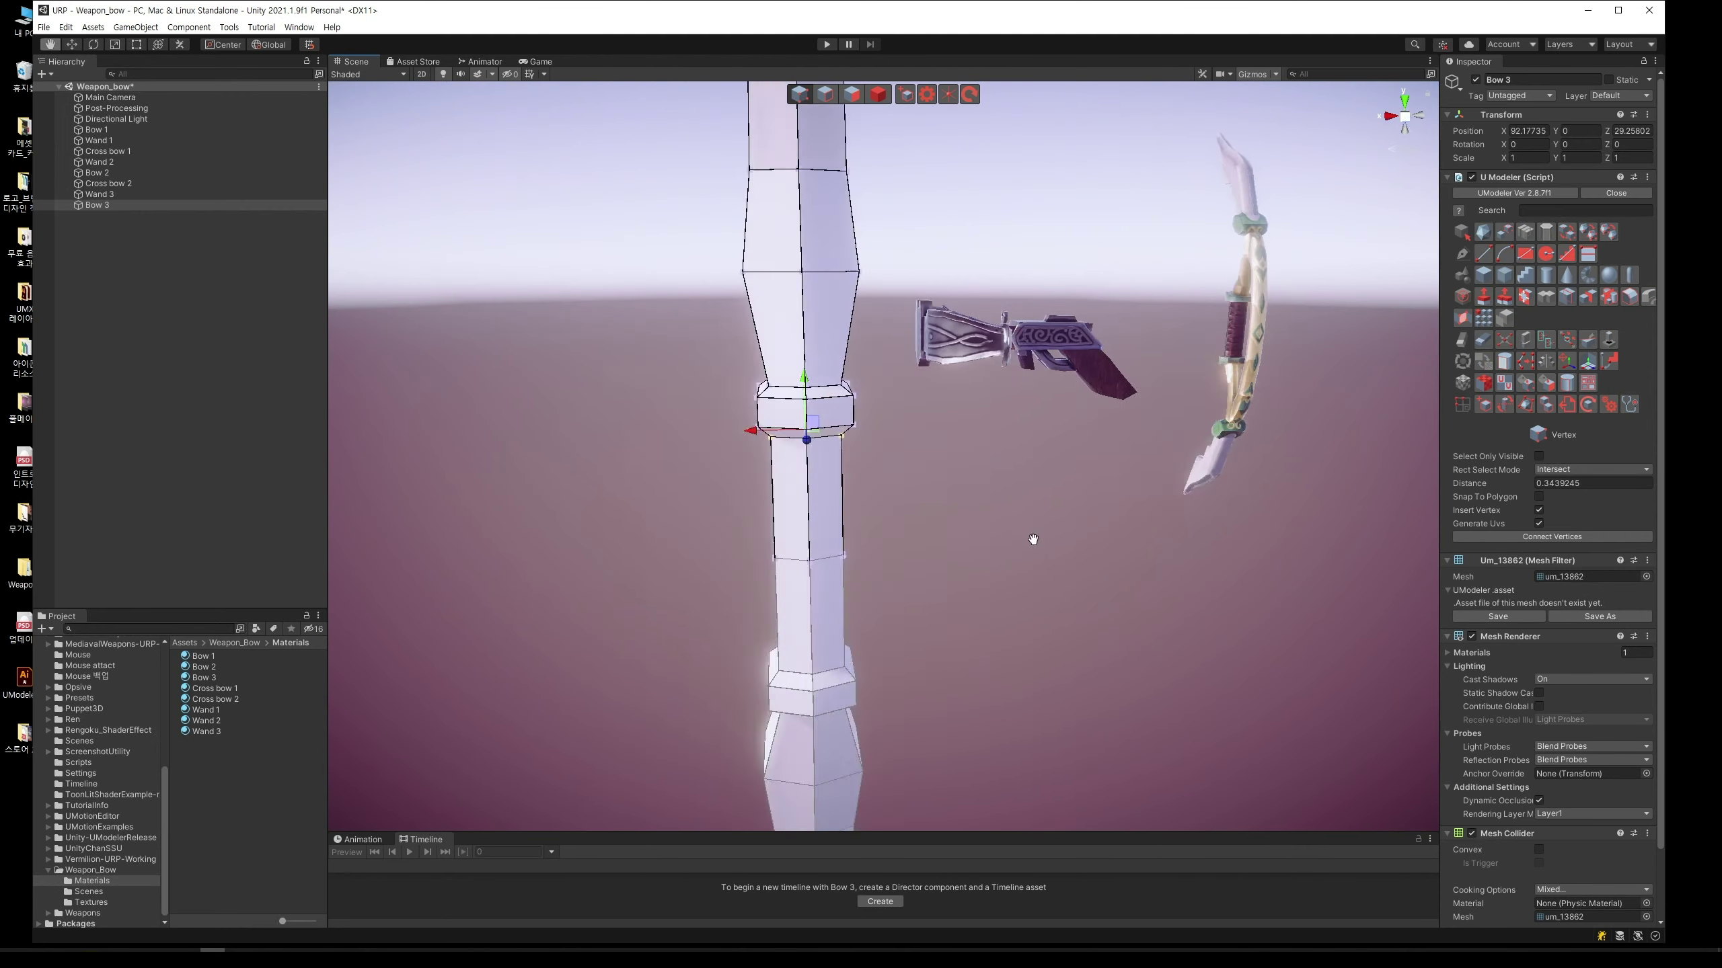
mouse_move(1033, 540)
middle_down()
mouse_move(945, 525)
mouse_move(963, 484)
mouse_move(950, 555)
middle_up()
Step: Slice a lengthwise edge loop down the bow's upper limb
click(1551, 302)
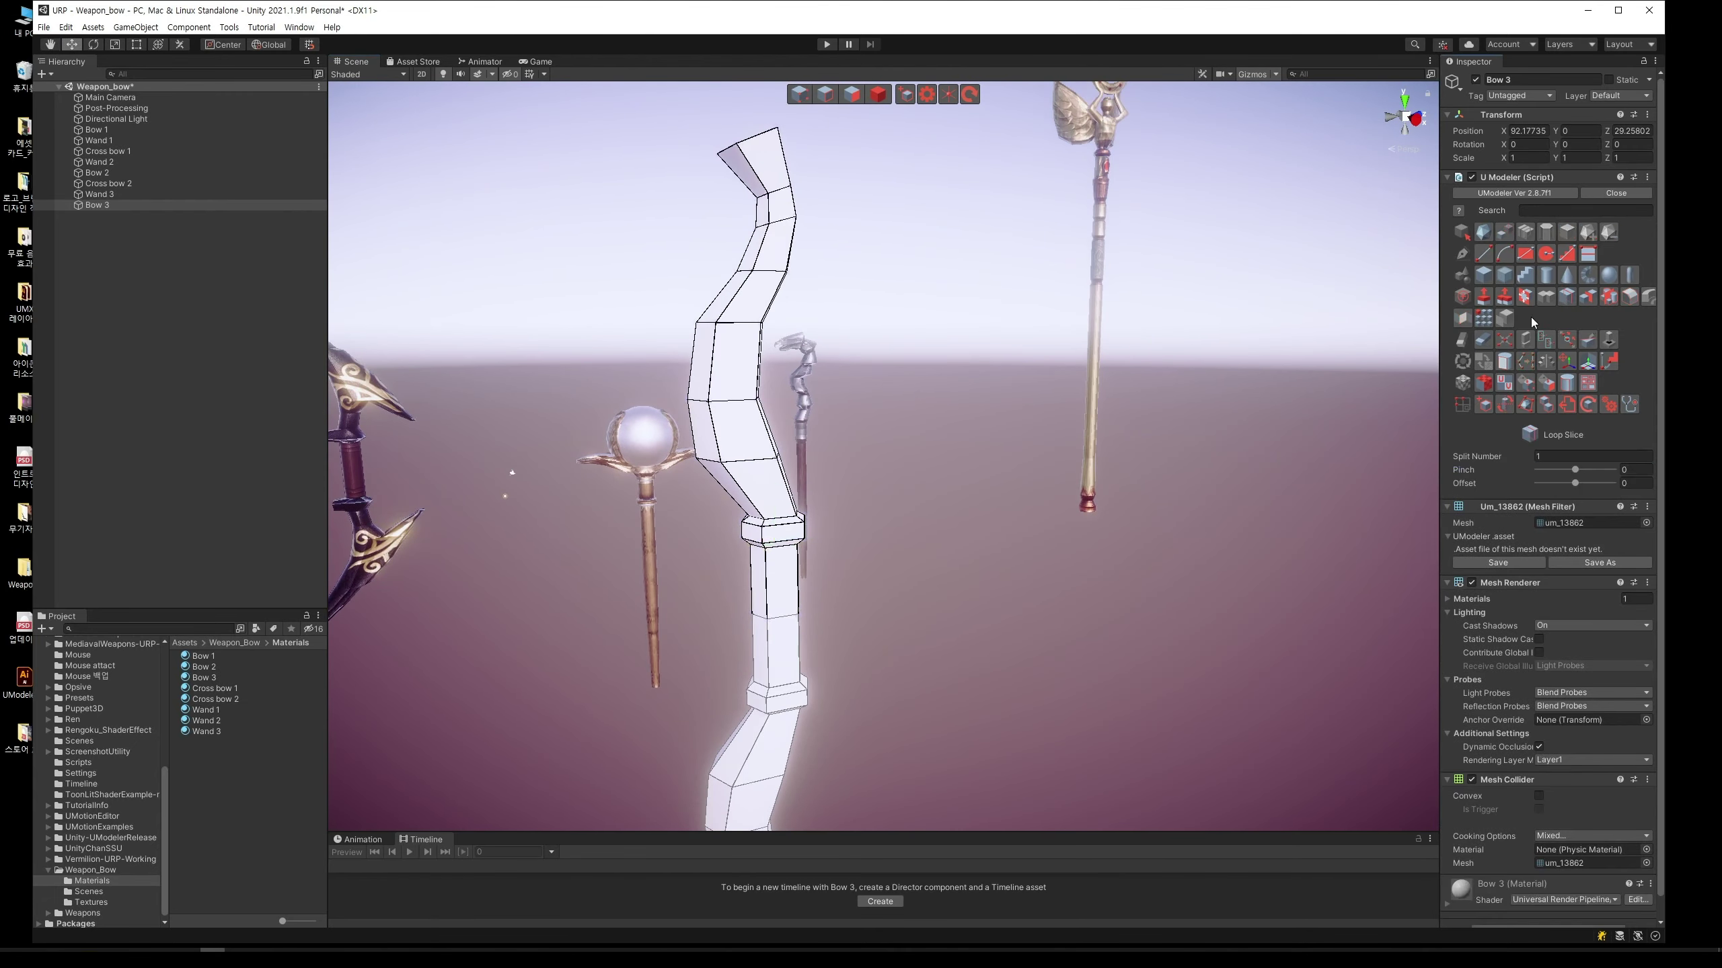
click(779, 544)
click(825, 99)
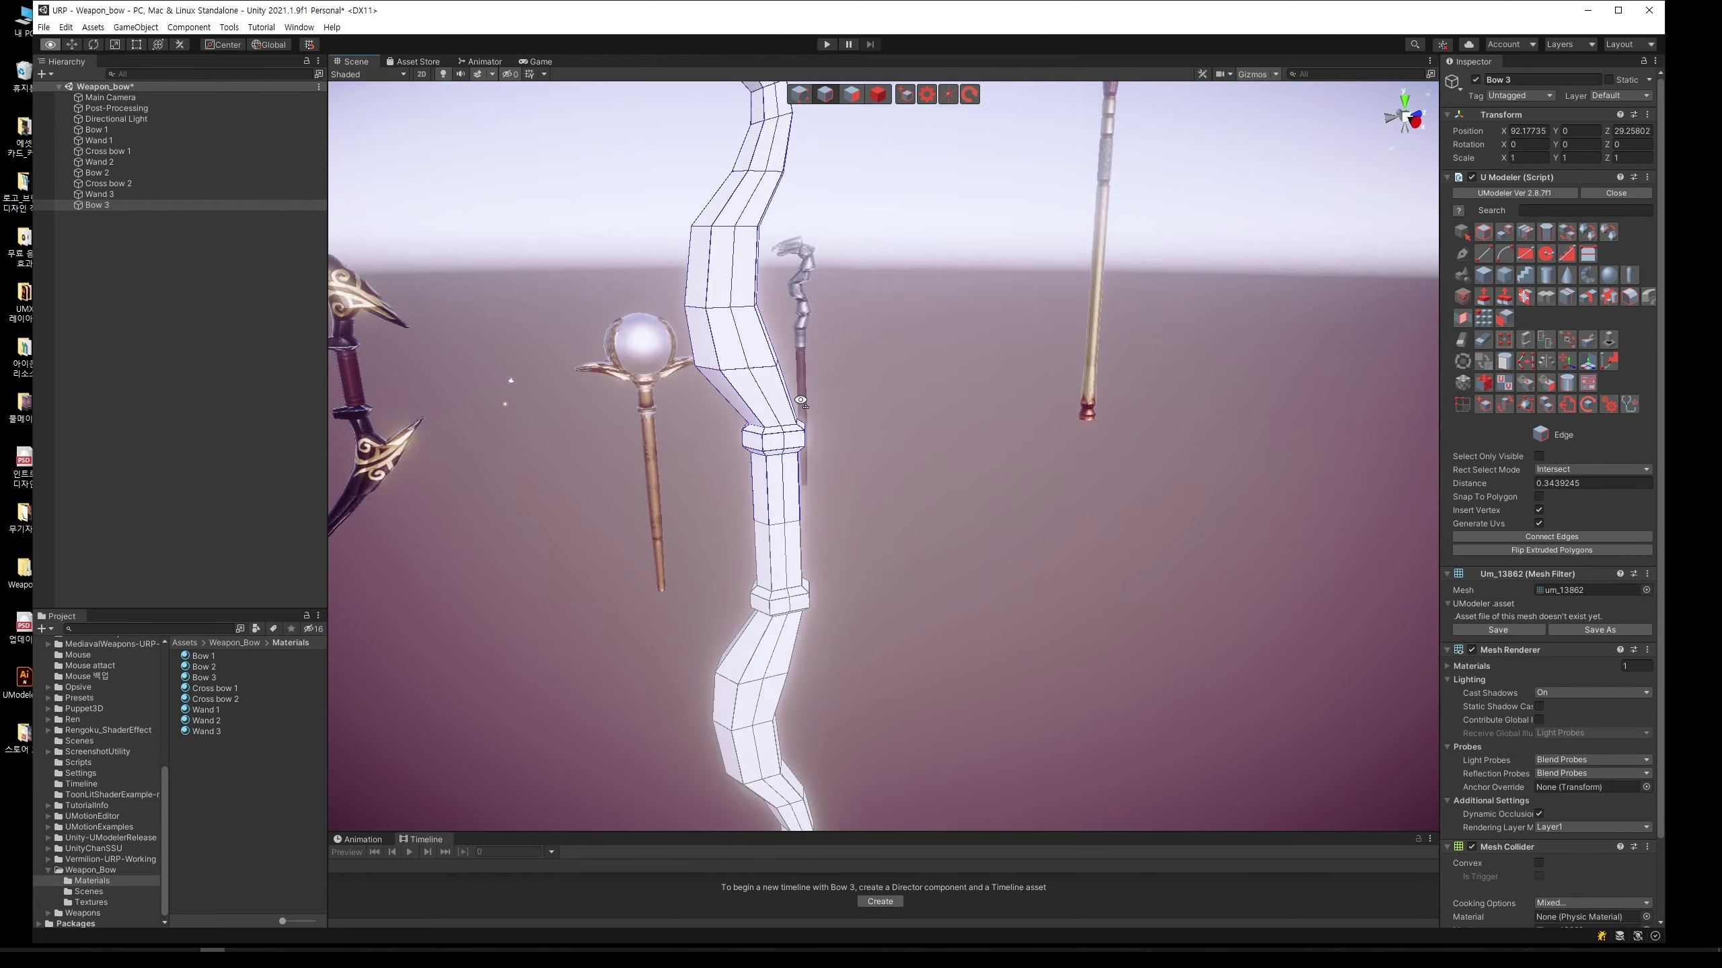
alt+drag(800, 380, 780, 530)
click(776, 540)
middle_drag(777, 540, 776, 624)
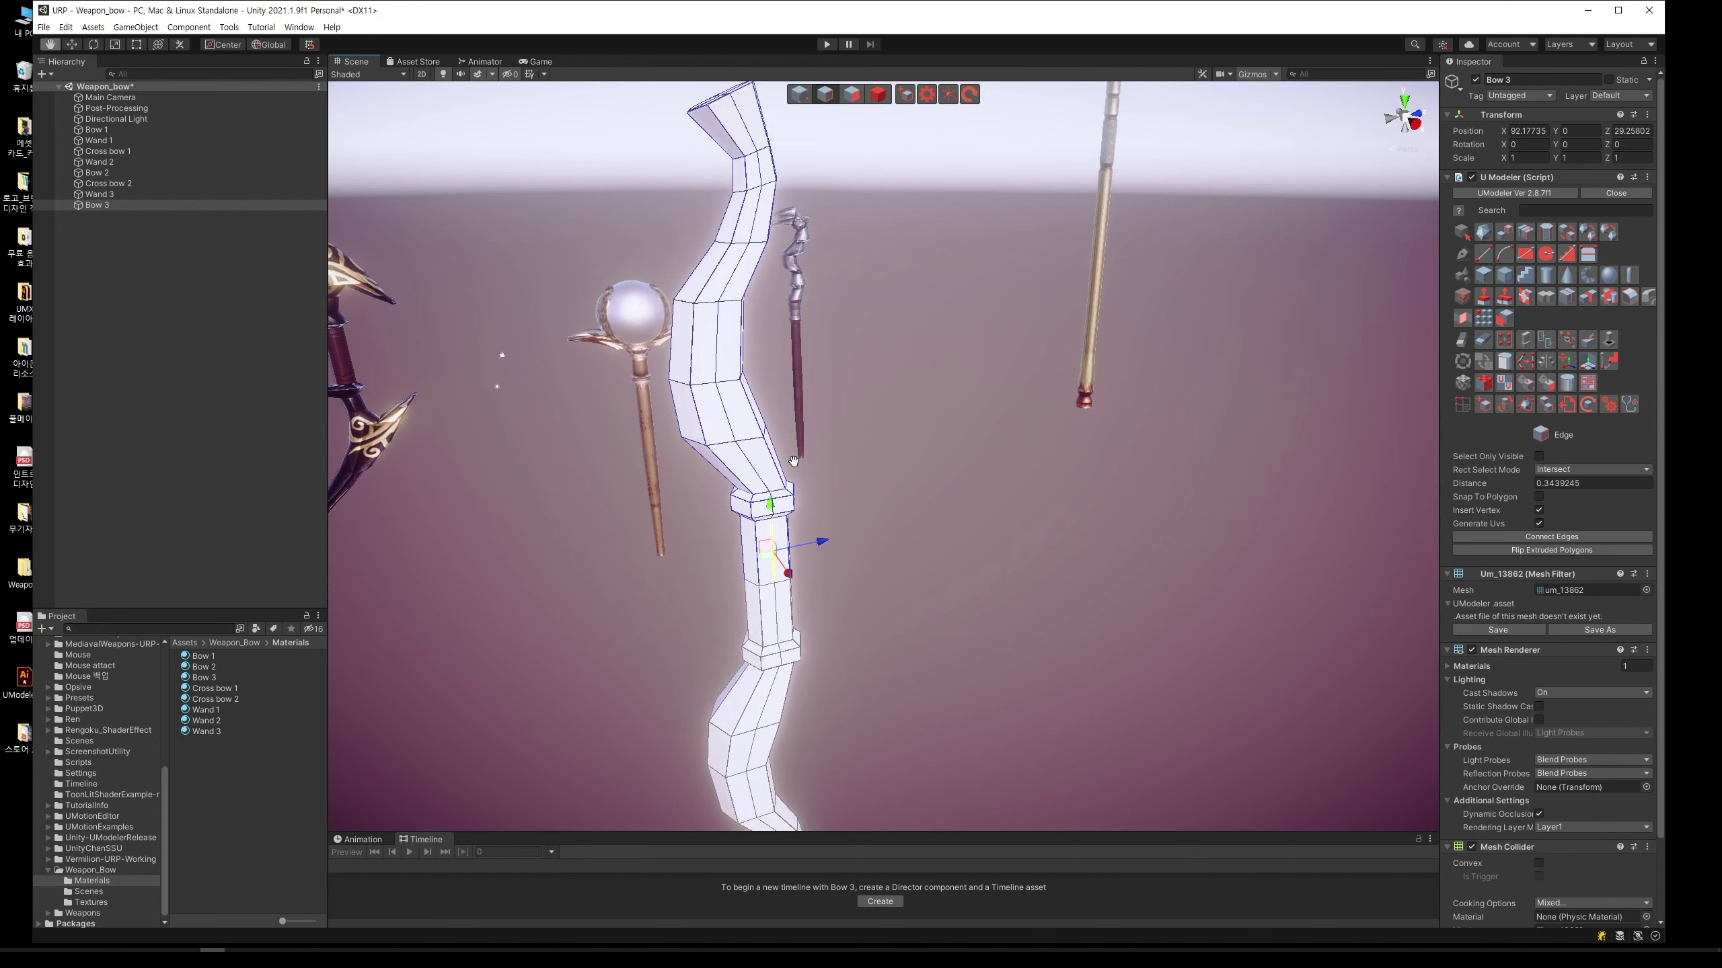
Step: Select the whole lengthwise edge loop and scale it flat
double_click(743, 193)
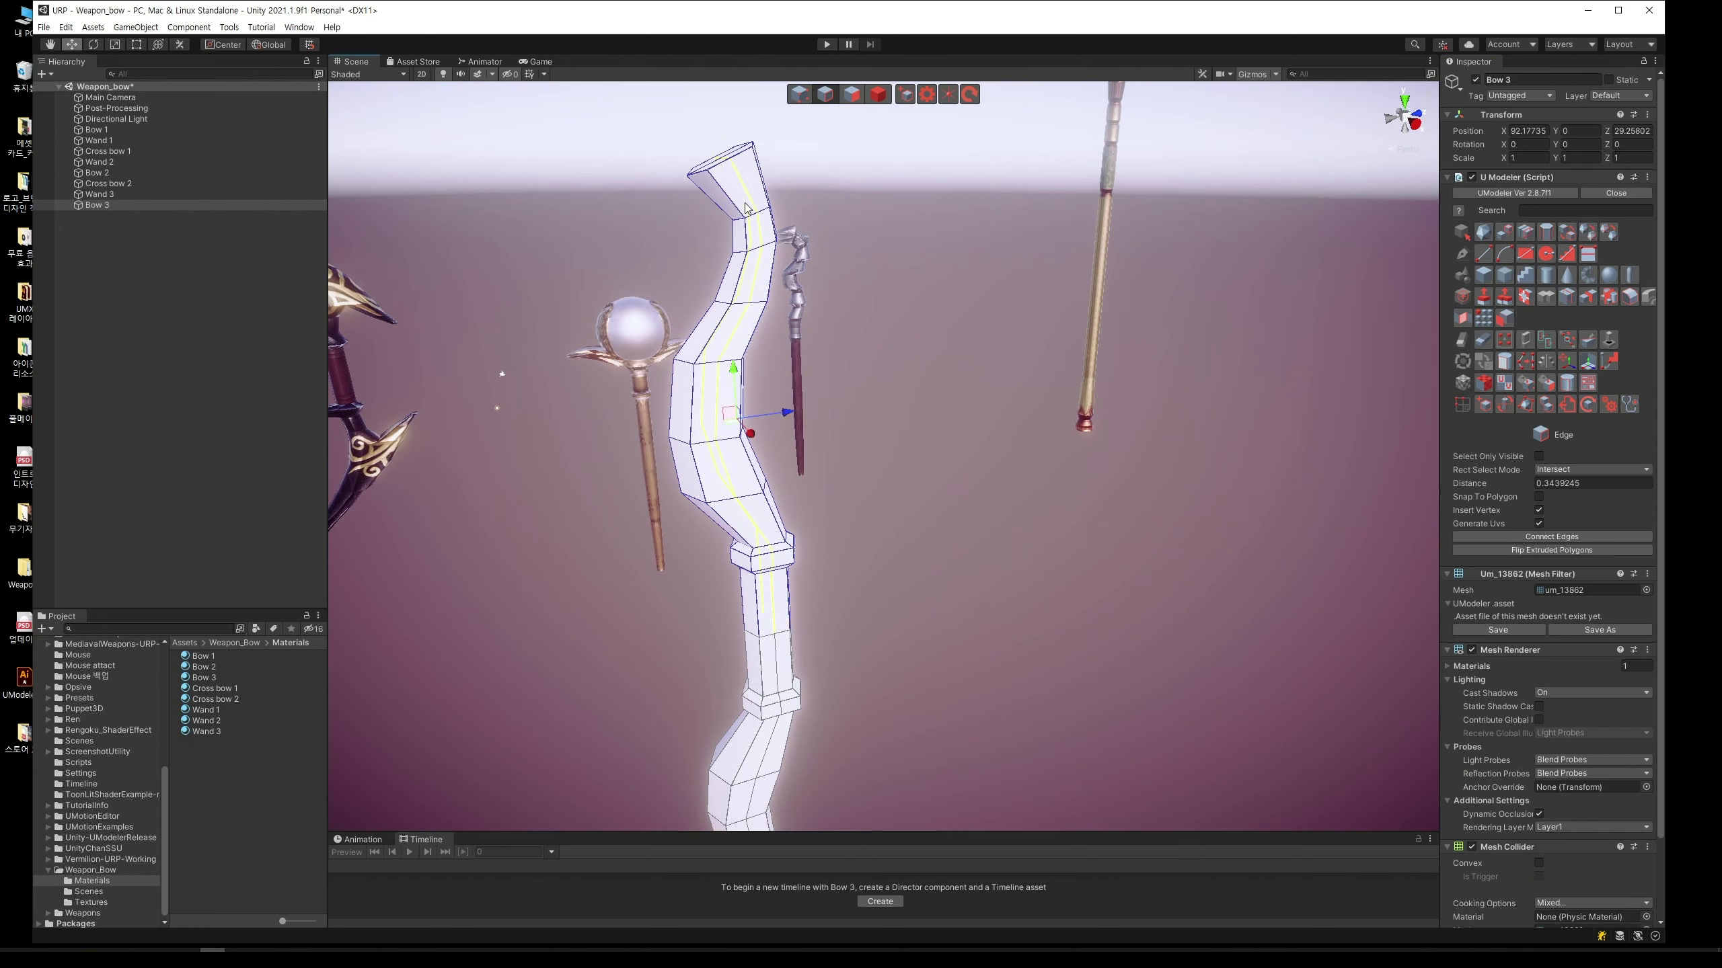
key(r)
drag(753, 438, 757, 442)
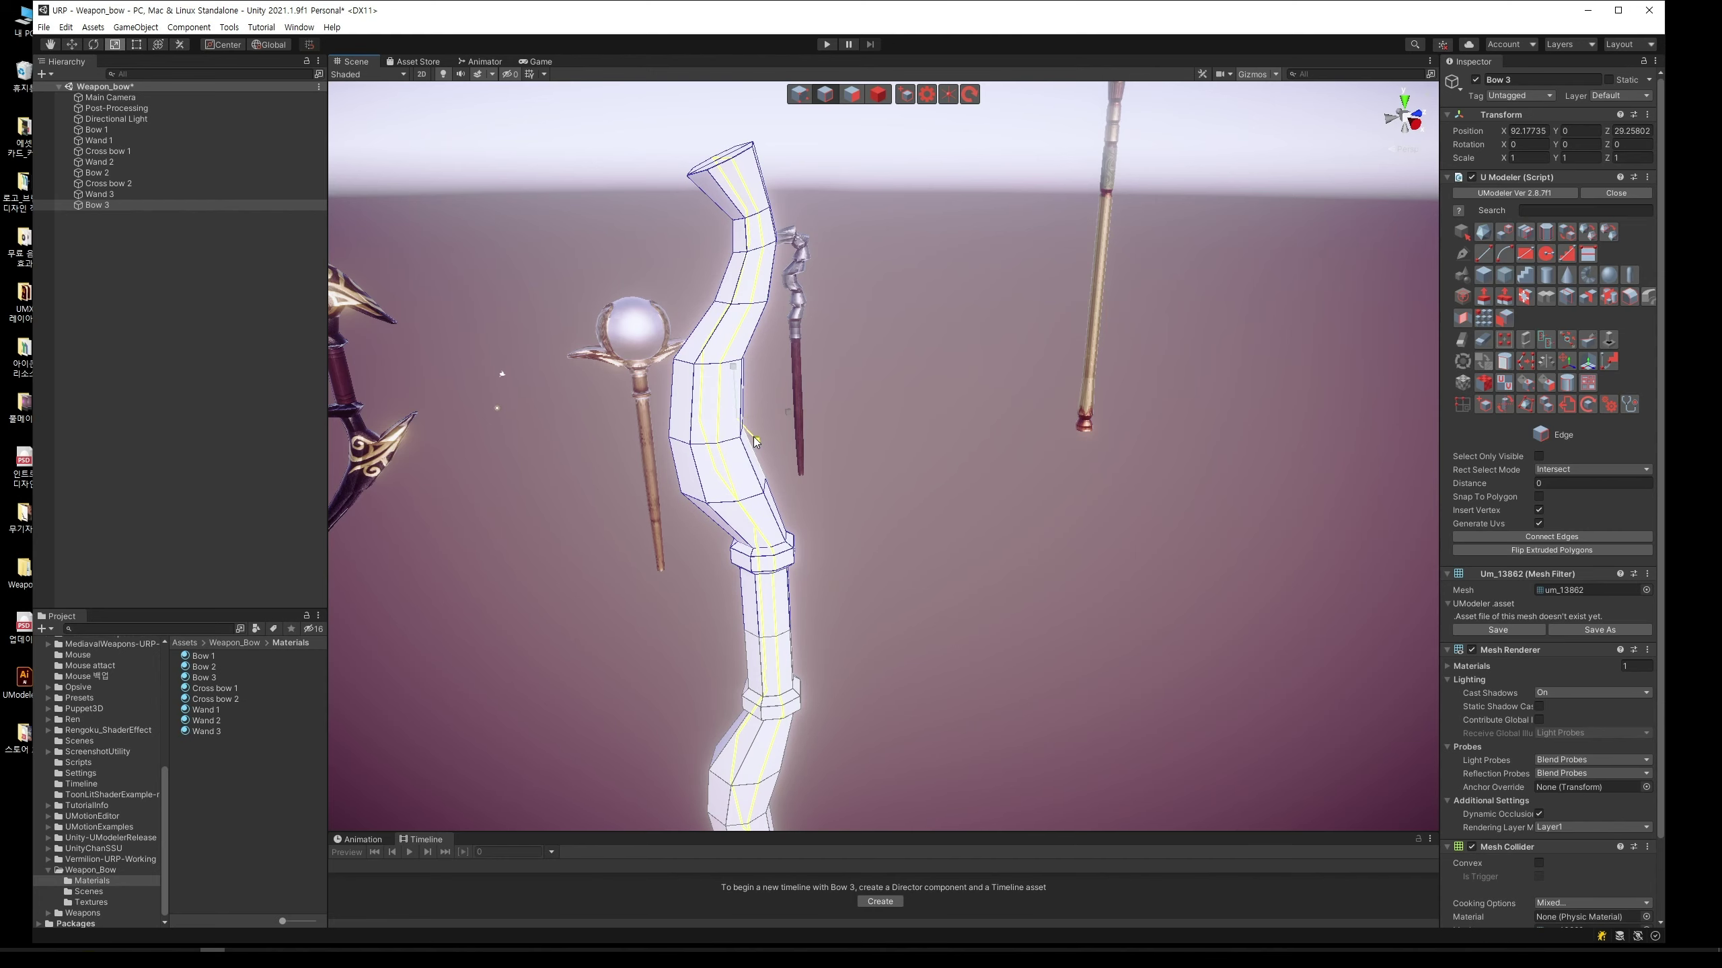
click(920, 436)
alt+drag(920, 436, 936, 353)
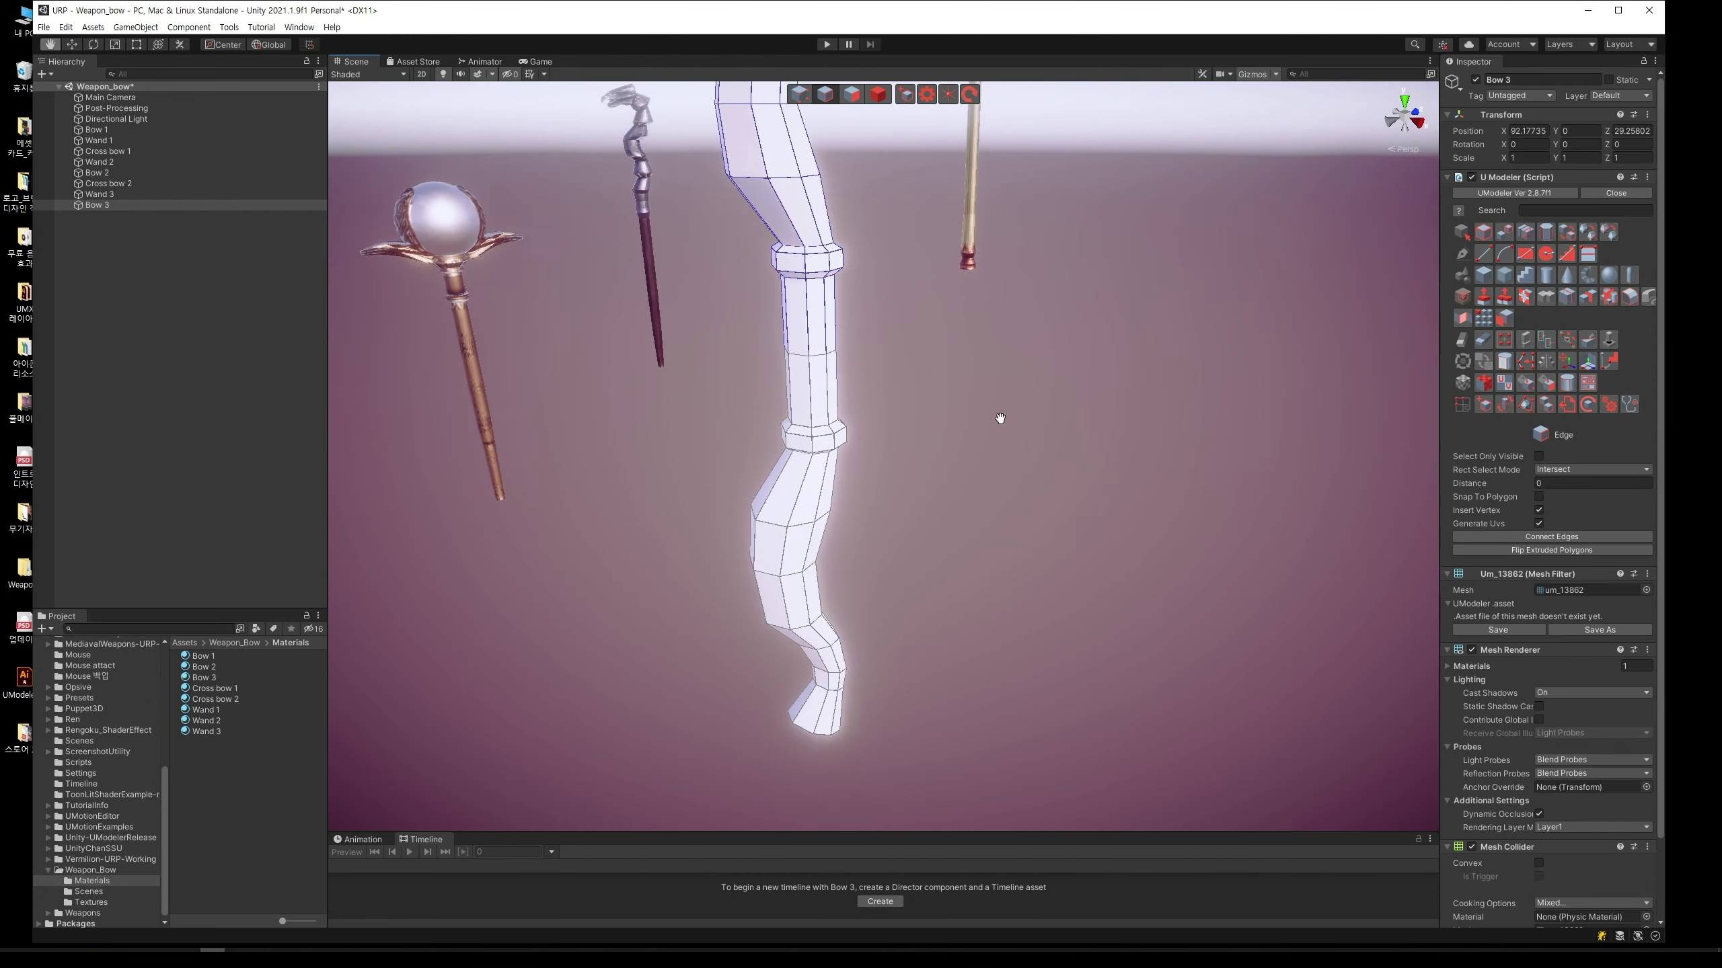
middle_drag(936, 353, 912, 485)
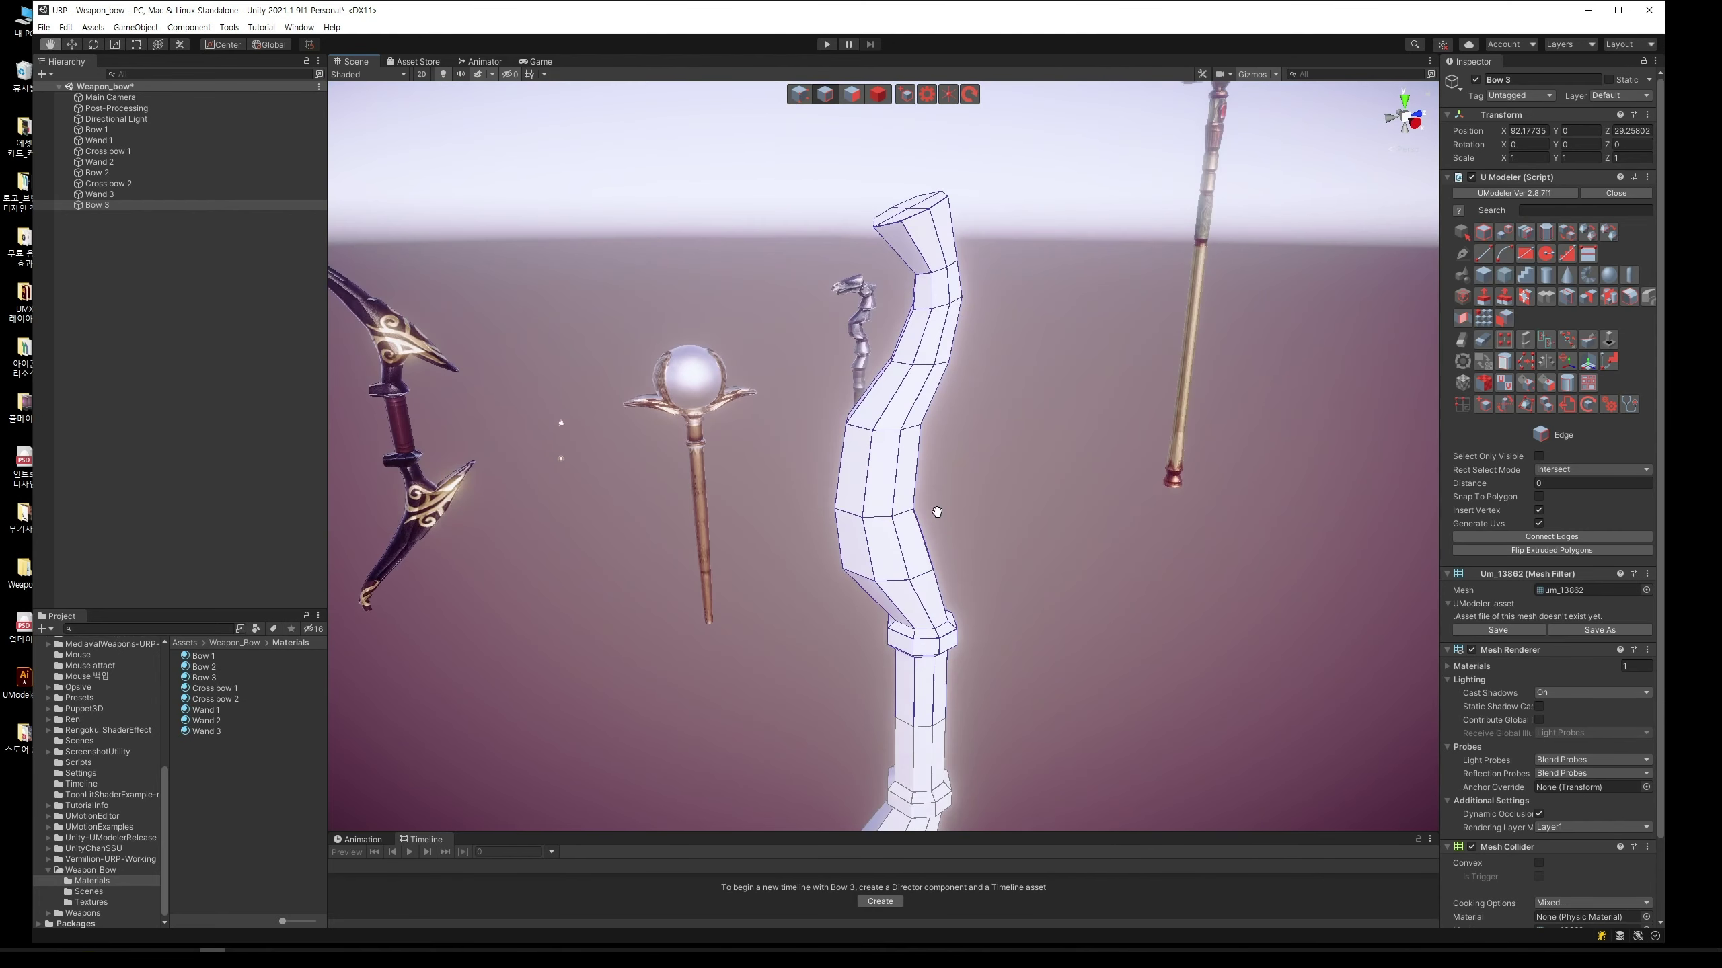
scroll(912, 486, down, 5)
alt+drag(912, 486, 864, 381)
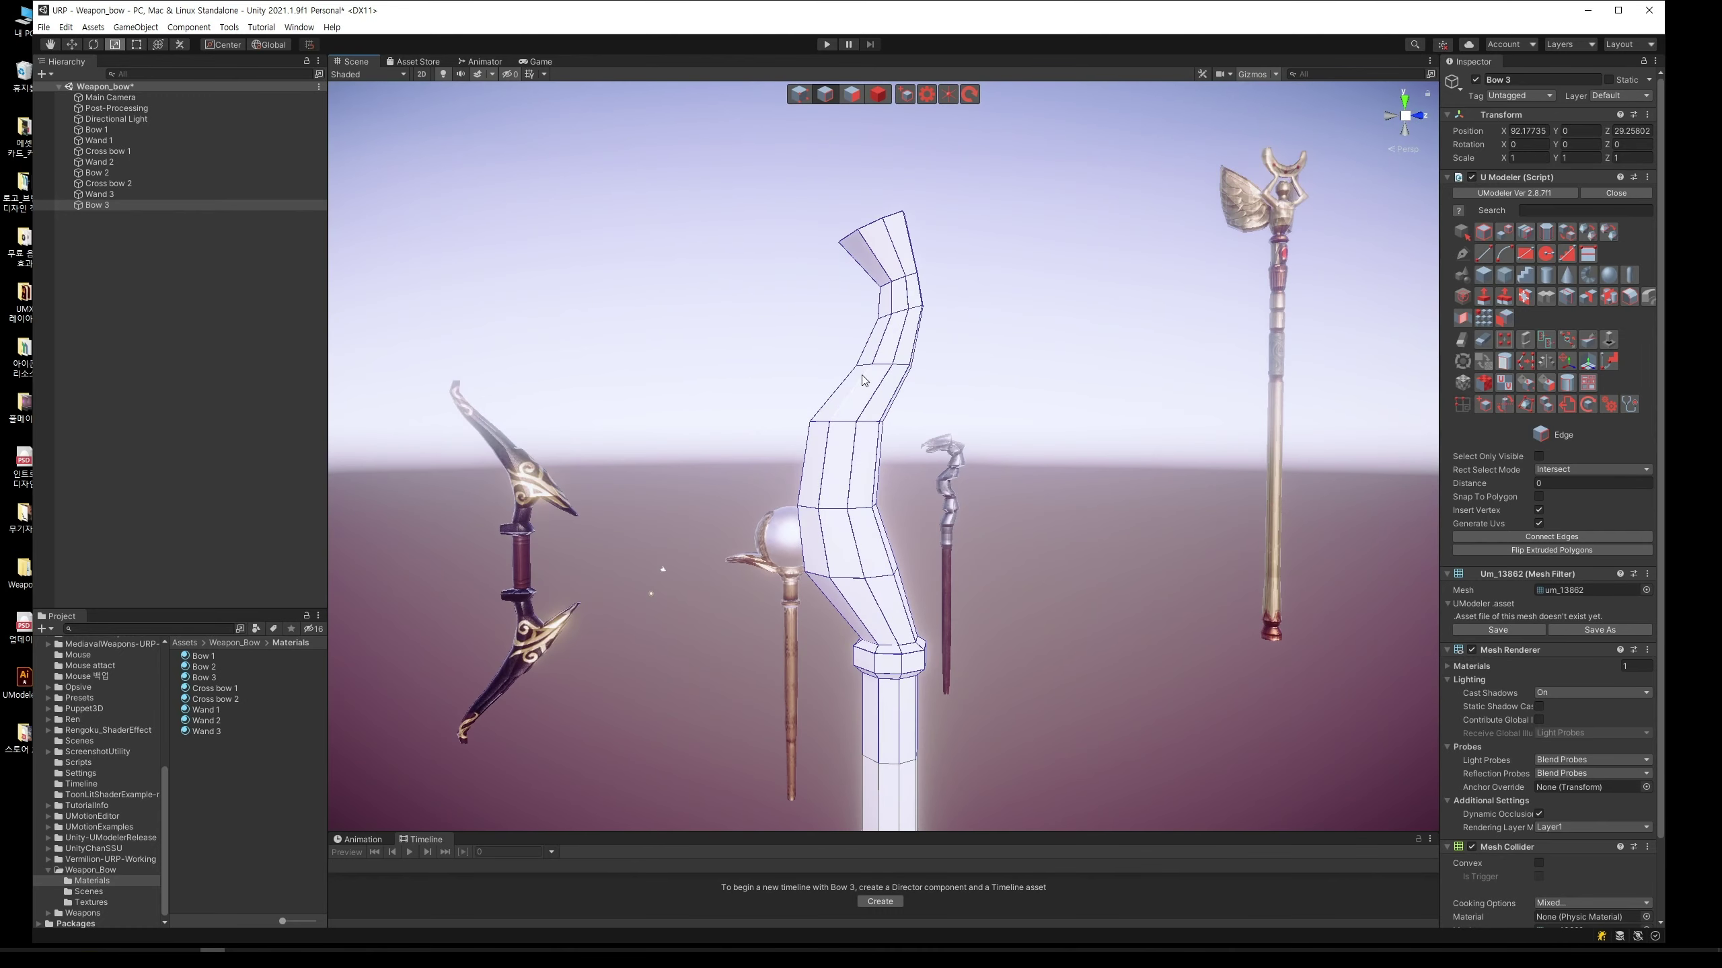
Step: Mirror the bow half across its grip on the Y axis to complete the bow
click(1524, 298)
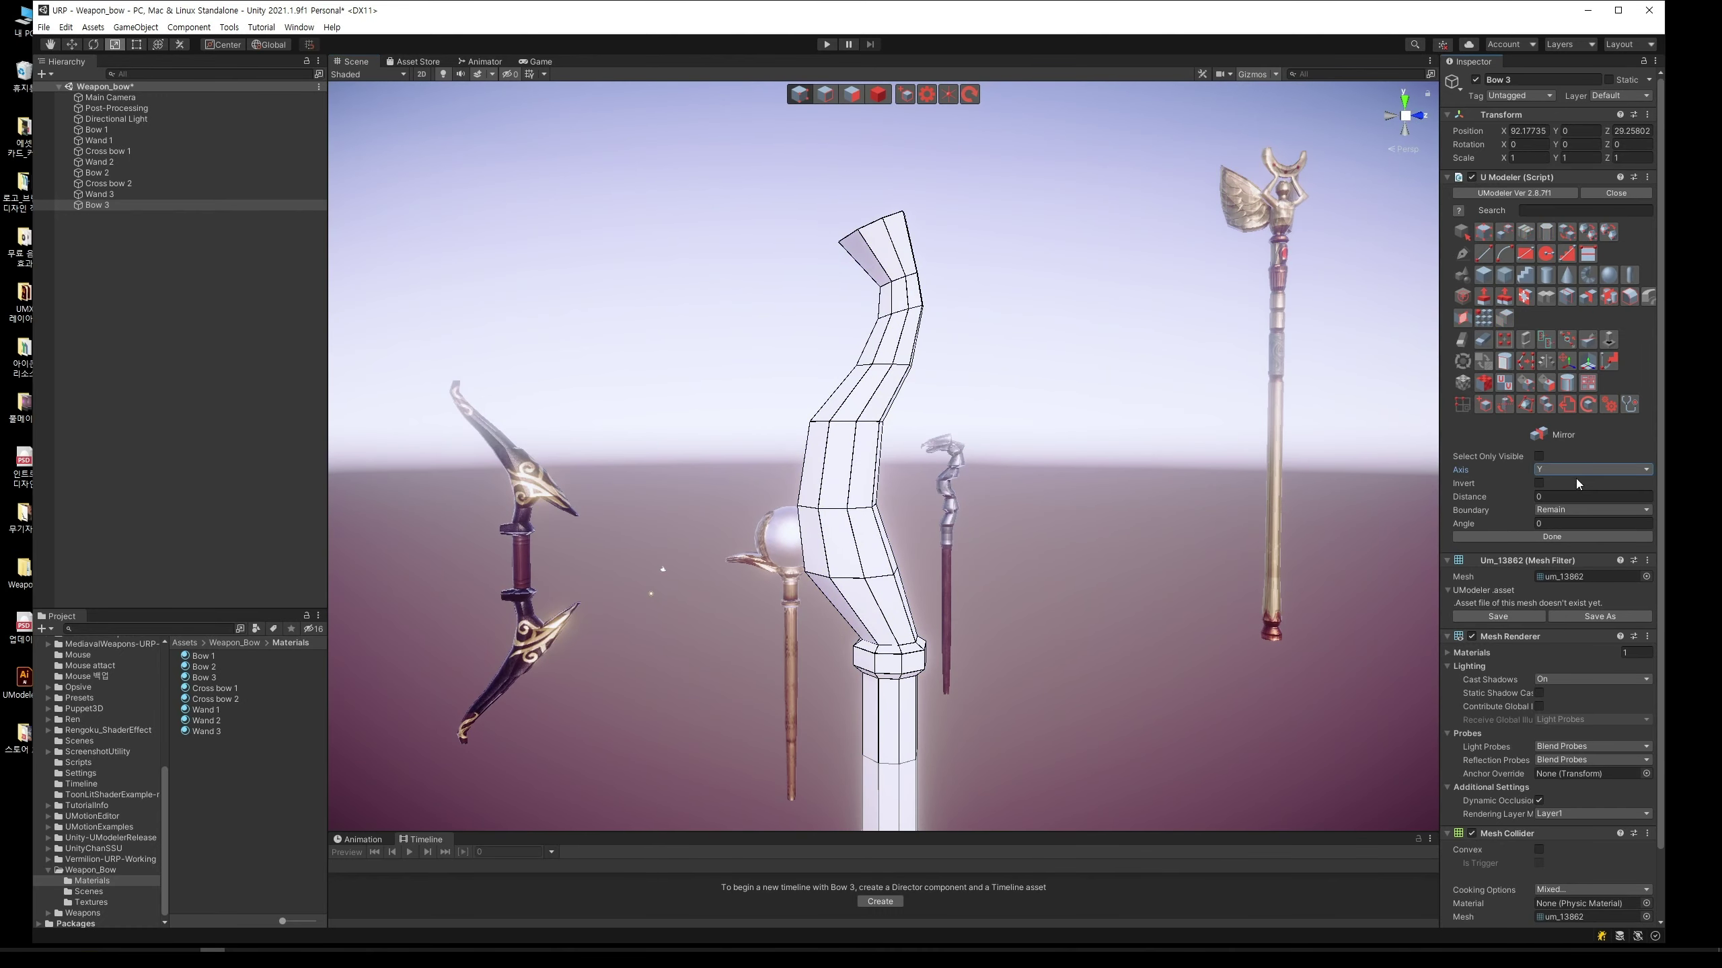
click(1551, 537)
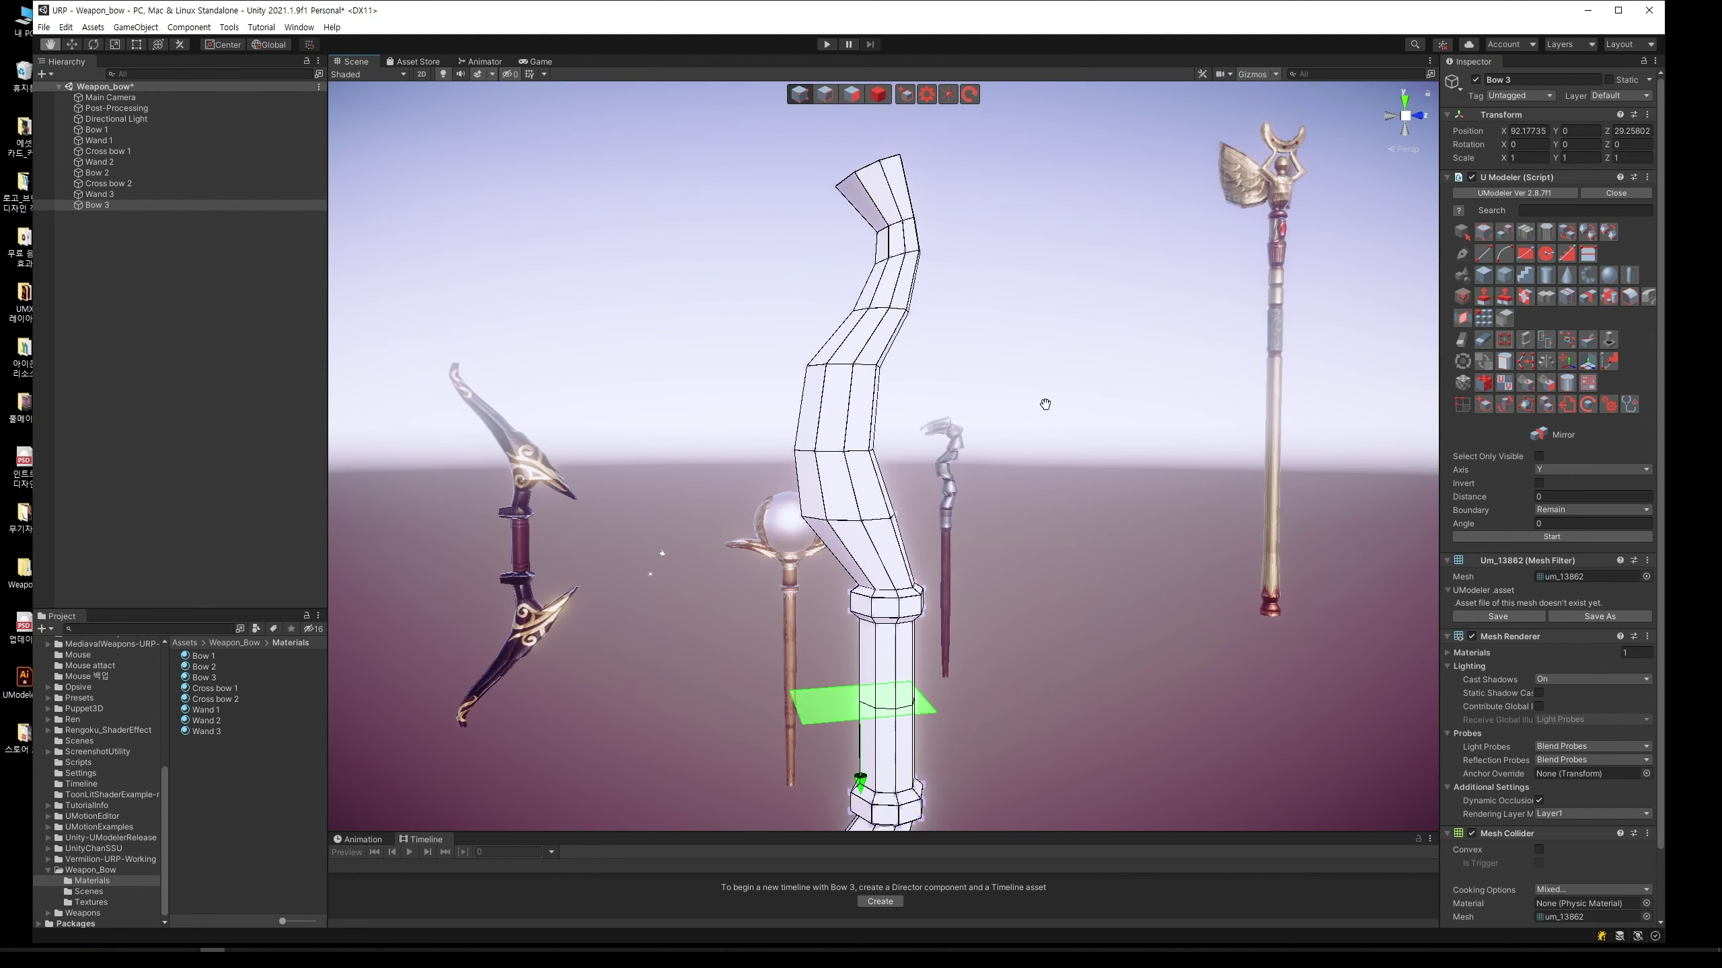
click(854, 98)
alt+drag(857, 108, 907, 290)
scroll(914, 288, up, 2)
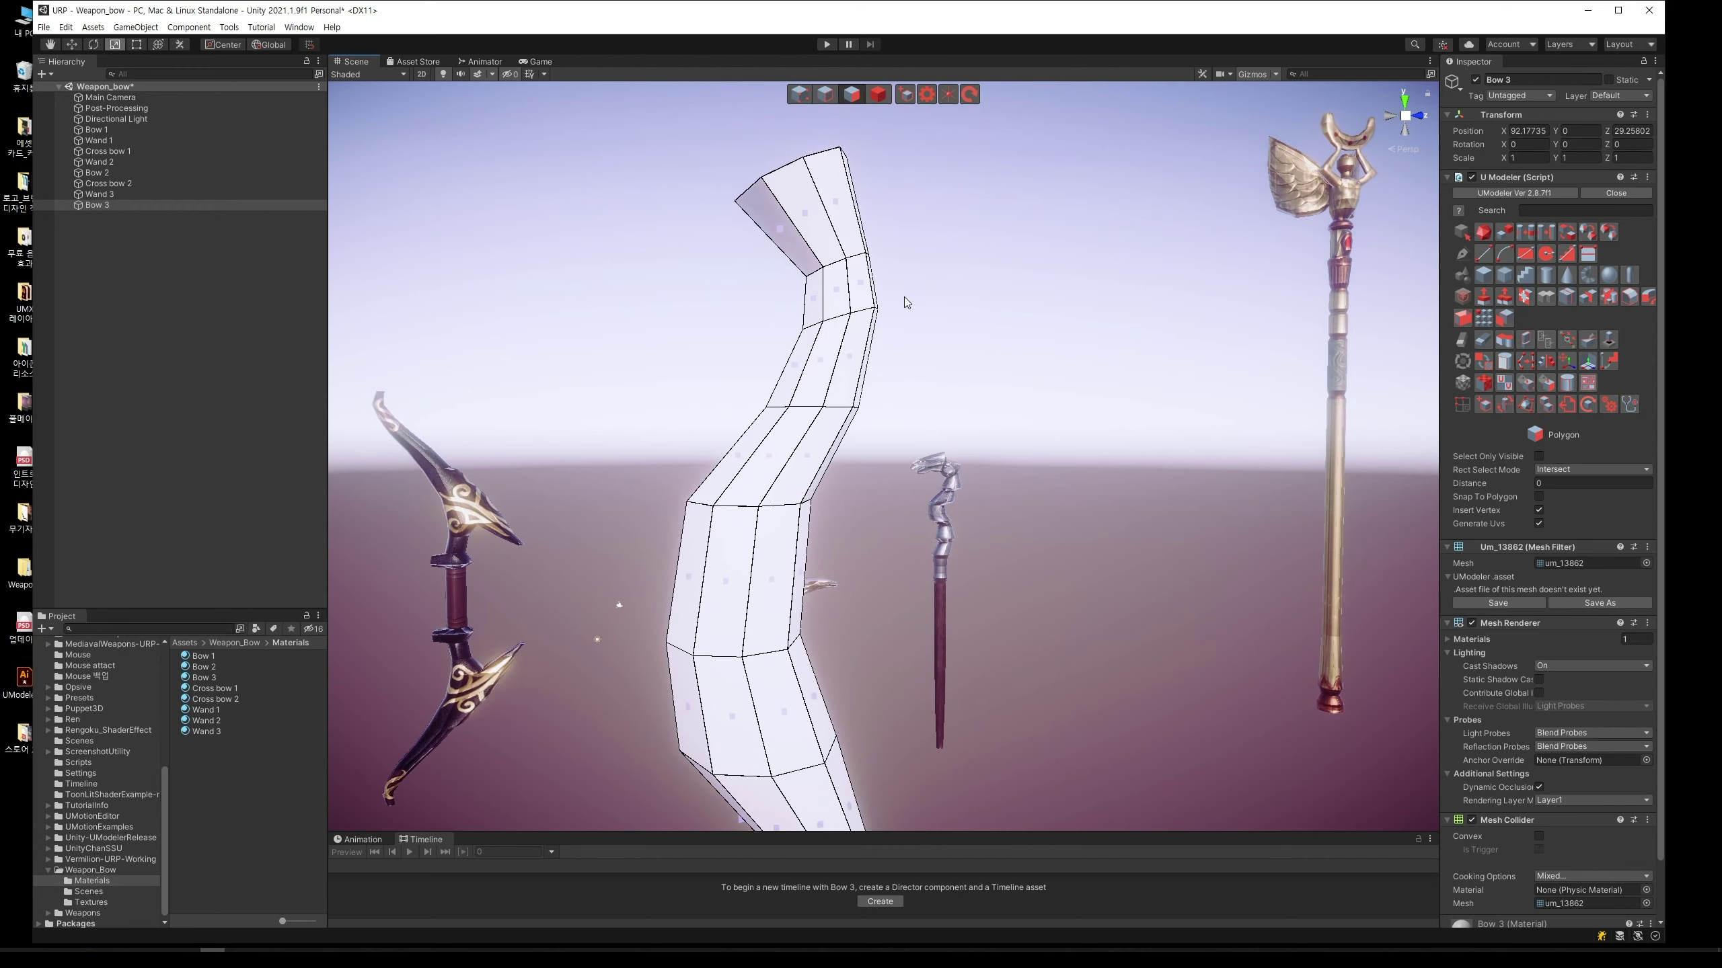
alt+drag(834, 382, 832, 387)
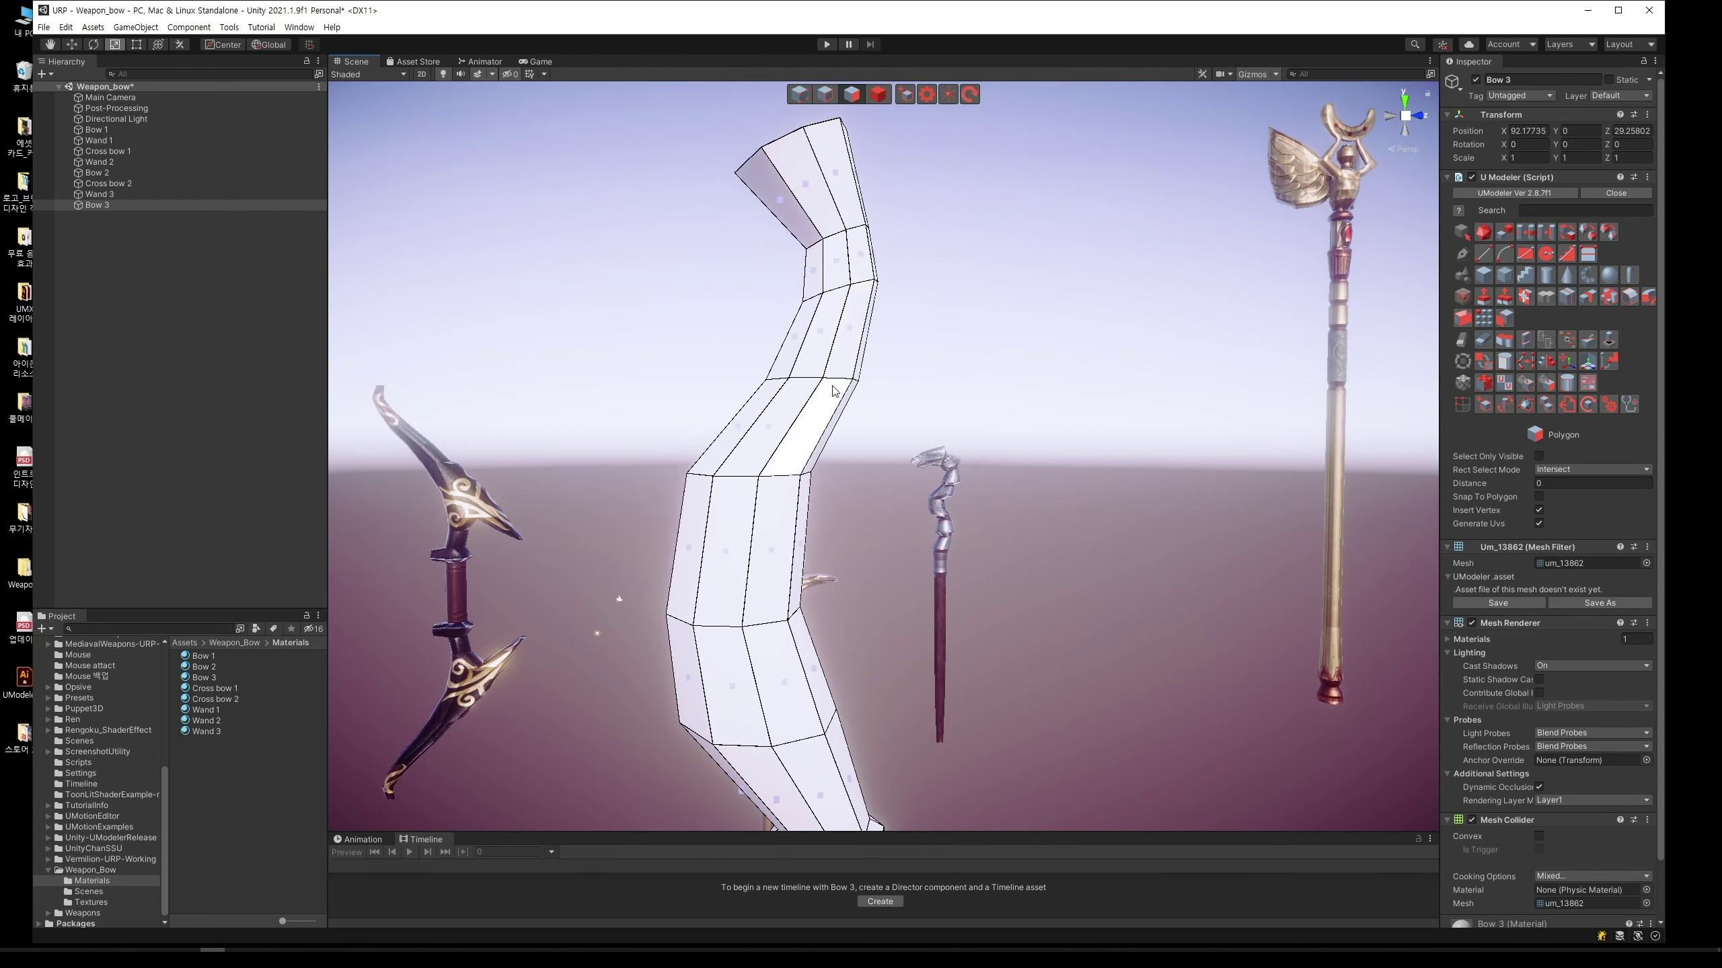
Step: Select a face near the bow's upper tip in Polygon mode
click(1575, 307)
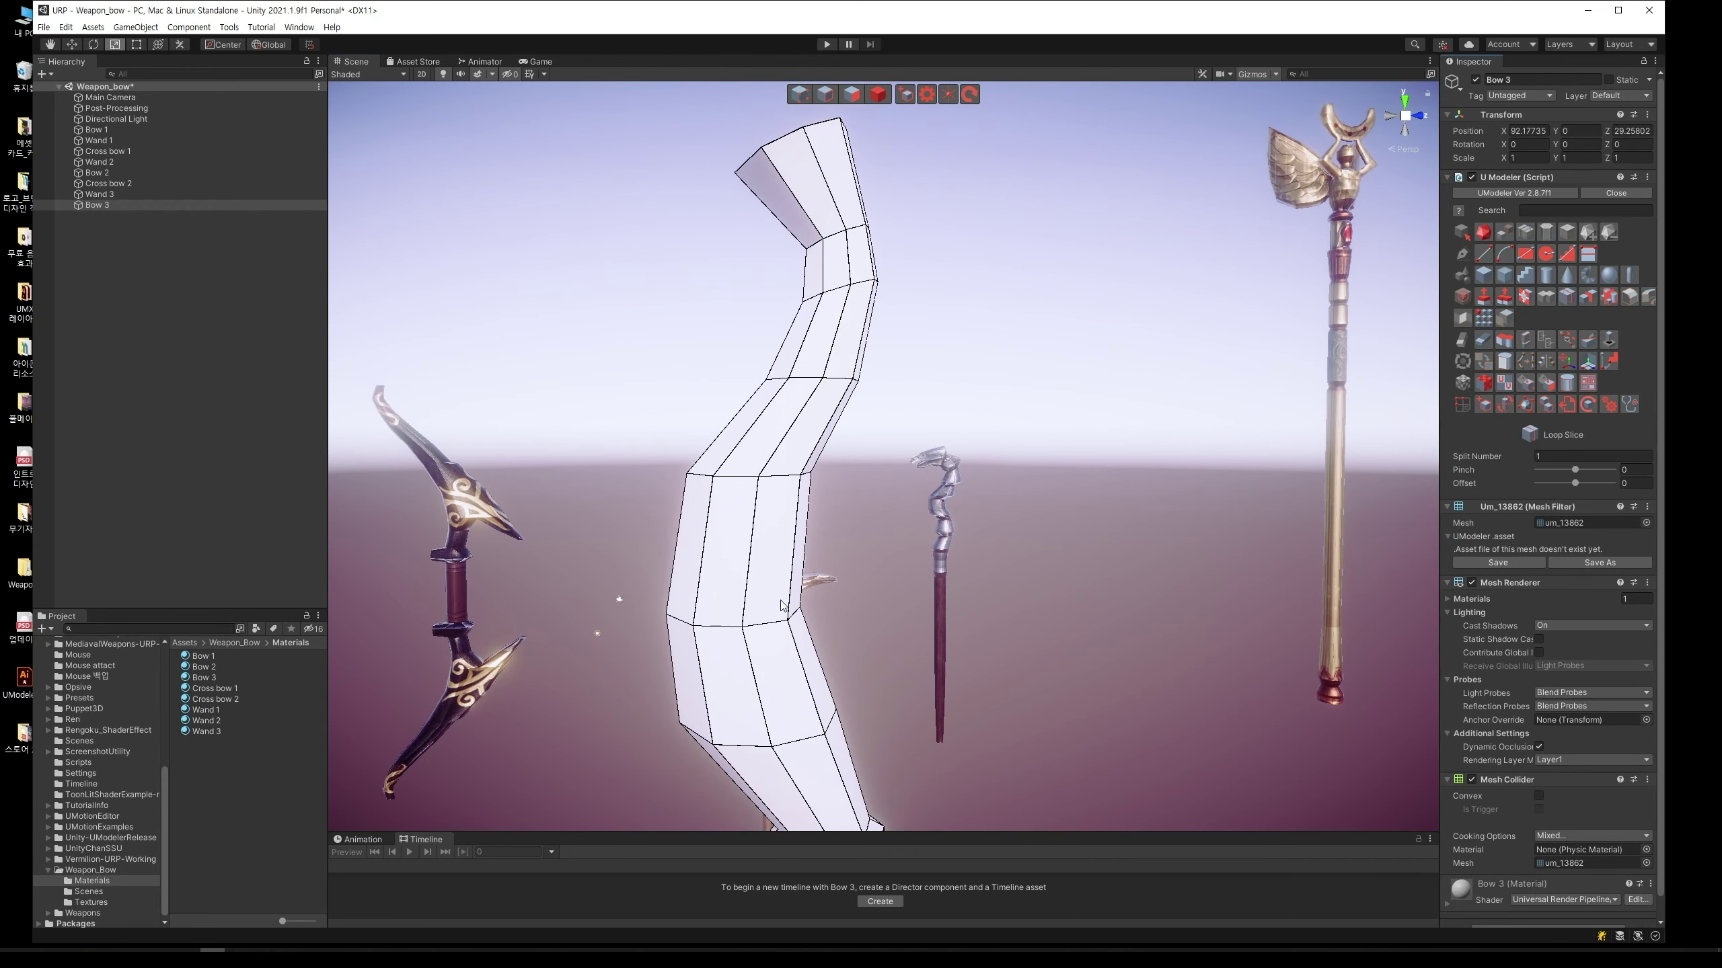
click(841, 104)
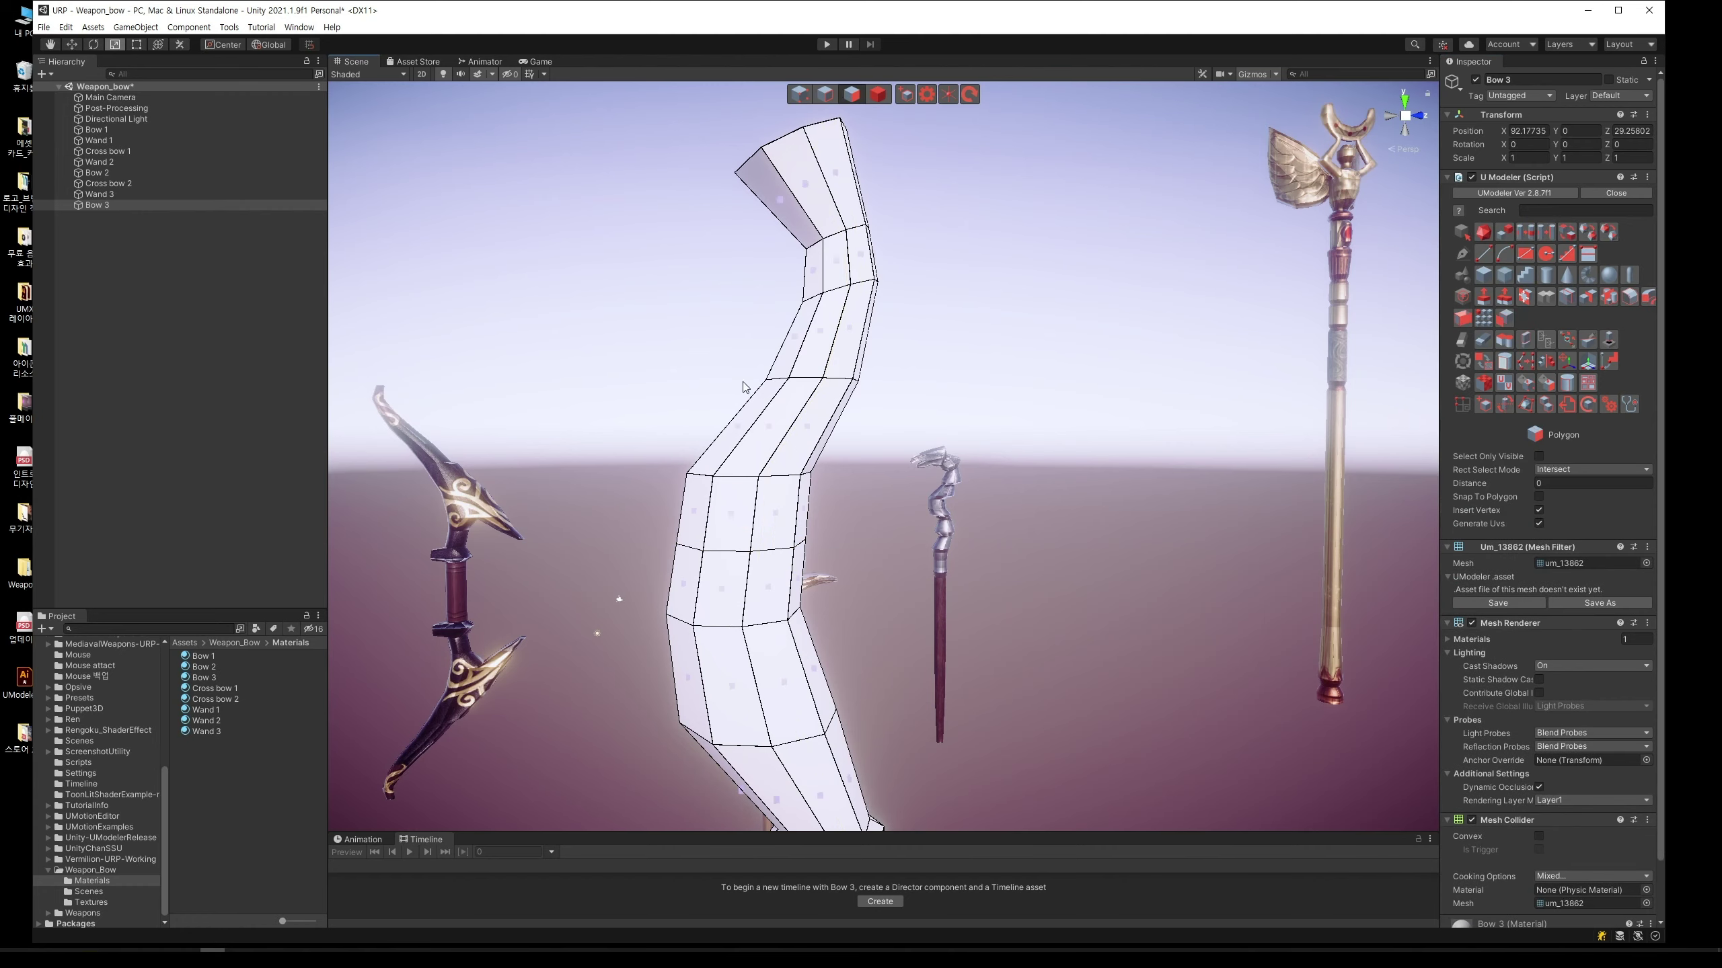
click(684, 505)
middle_drag(773, 516, 884, 611)
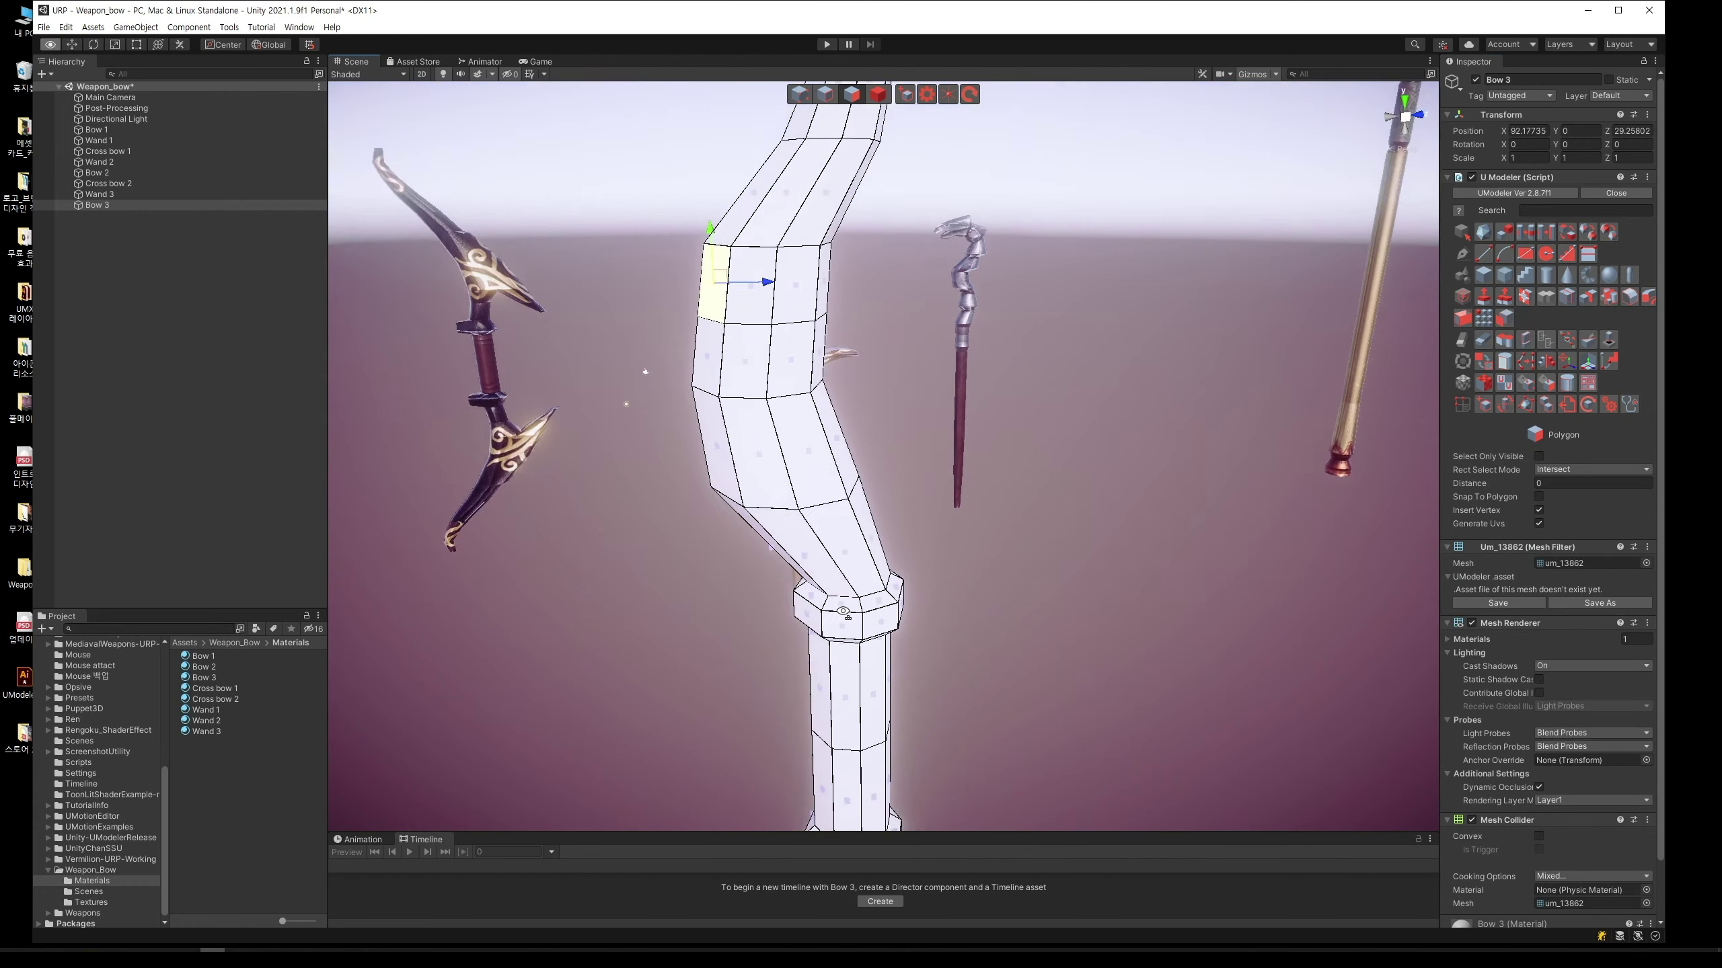
mouse_move(884, 610)
alt+mouse_down()
mouse_move(822, 535)
mouse_move(831, 487)
mouse_move(879, 509)
mouse_move(889, 613)
alt+mouse_up()
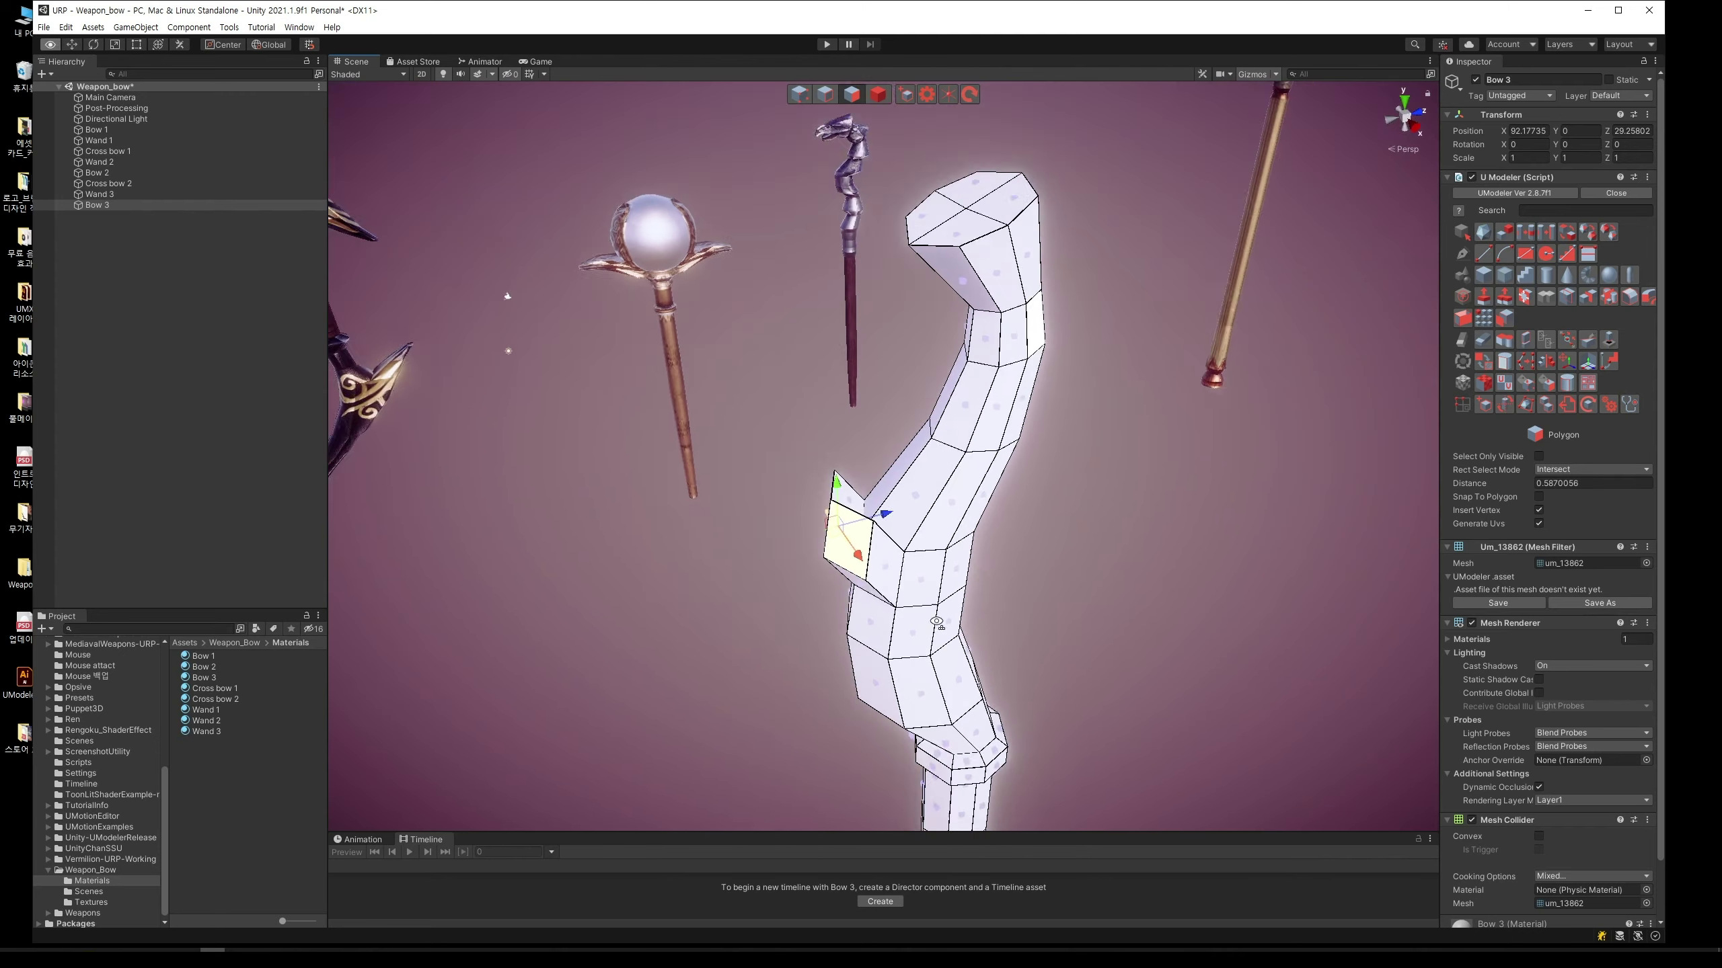
Step: Select the flap edge at the bow tip and connect a new edge across the flap
click(828, 103)
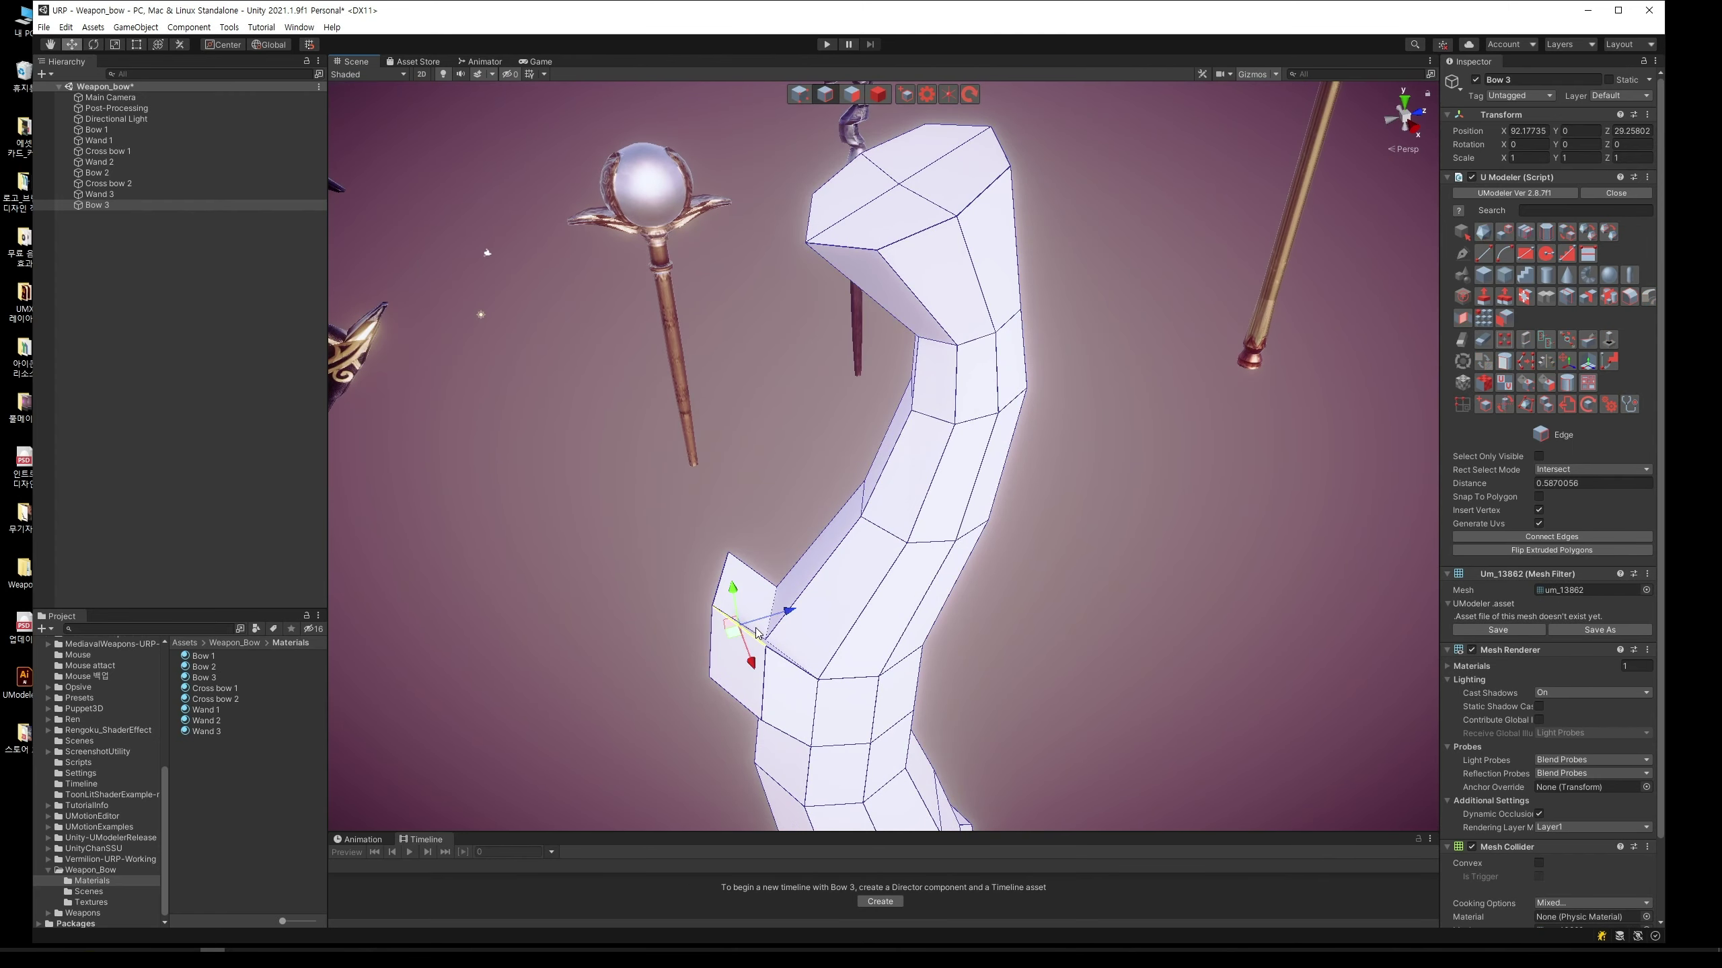
drag(750, 634, 806, 601)
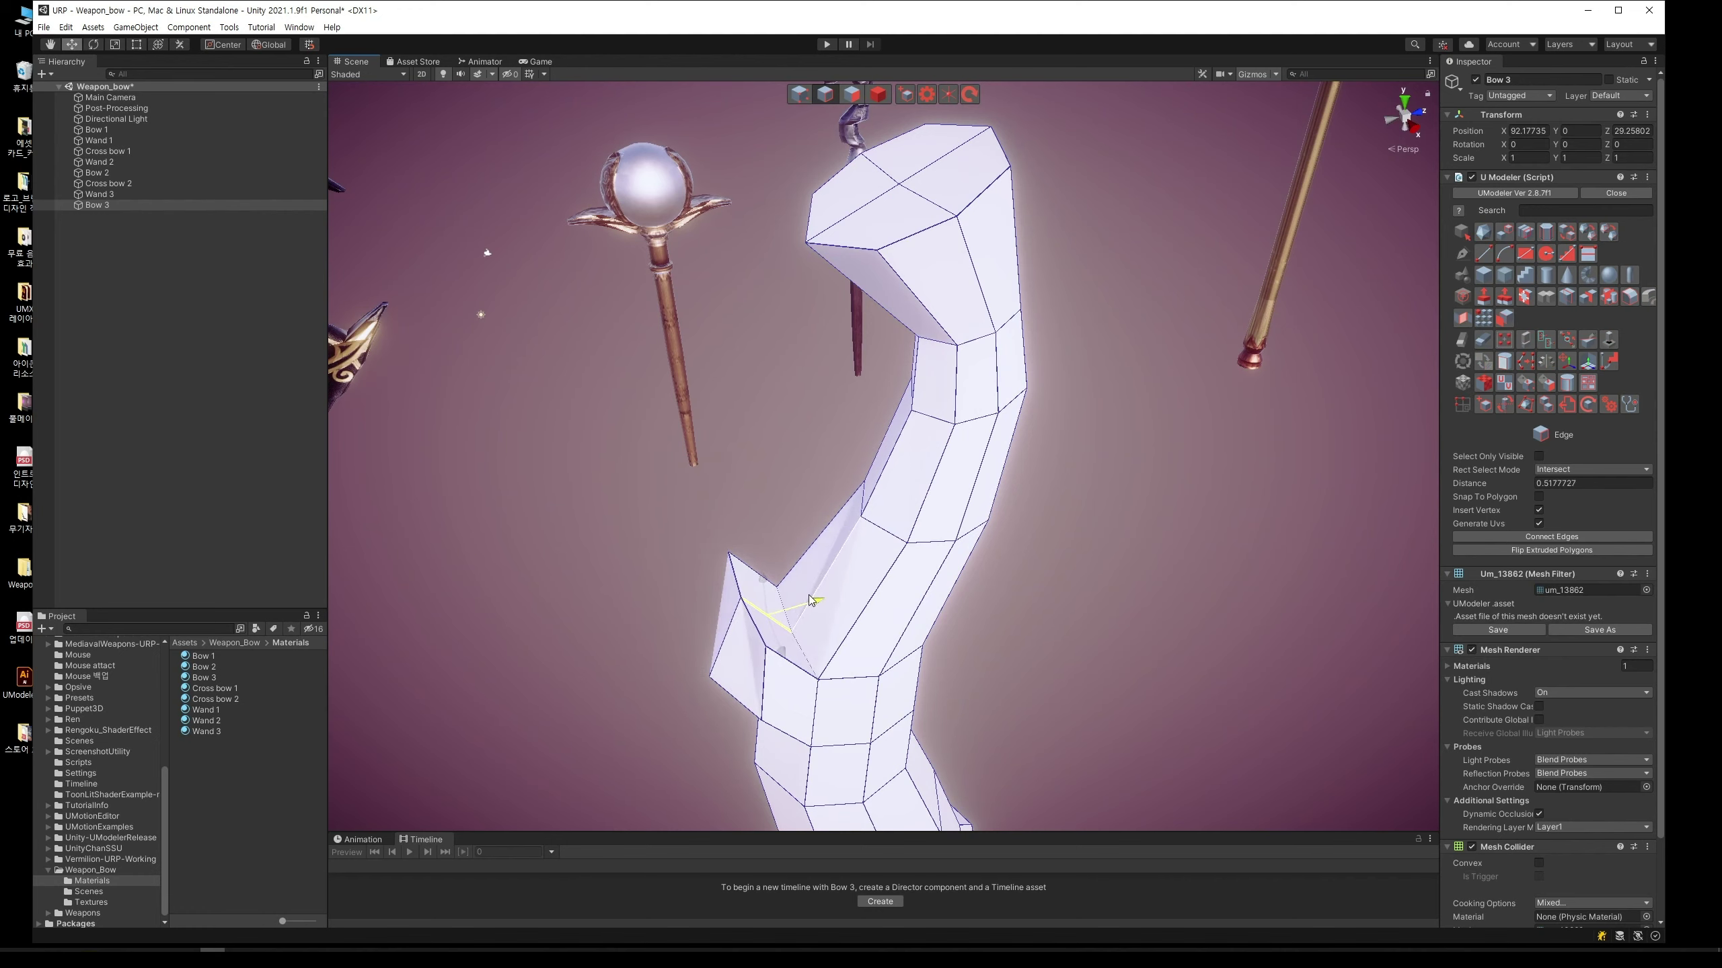
click(766, 593)
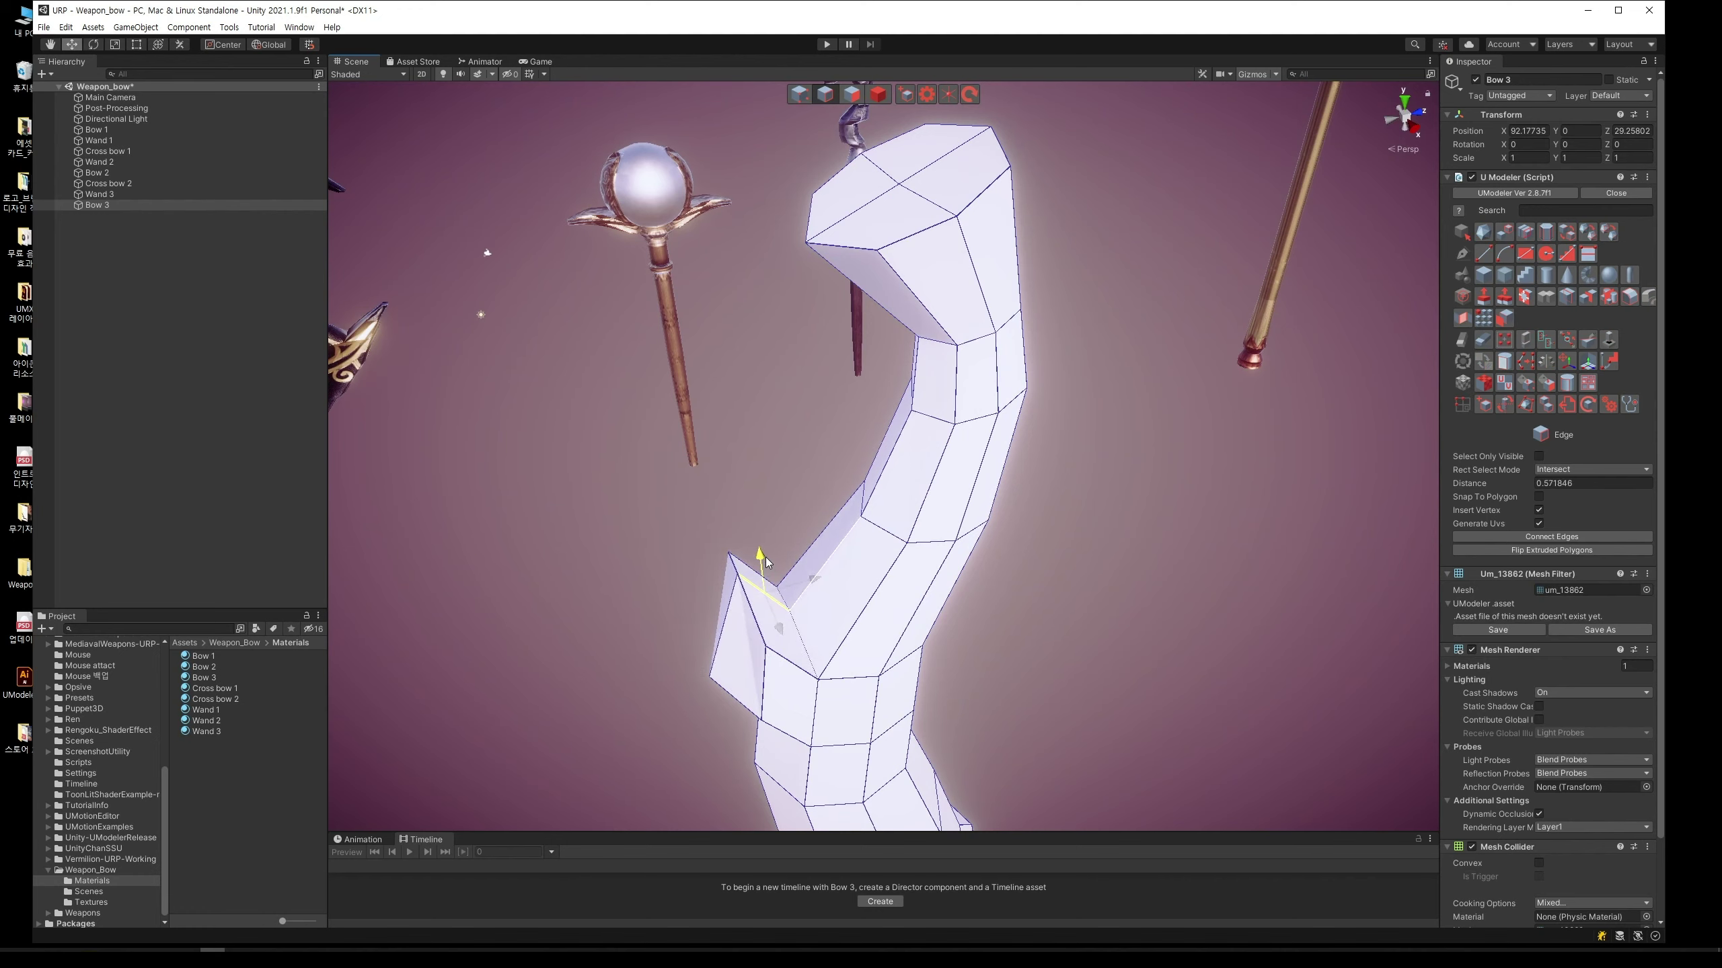
click(822, 572)
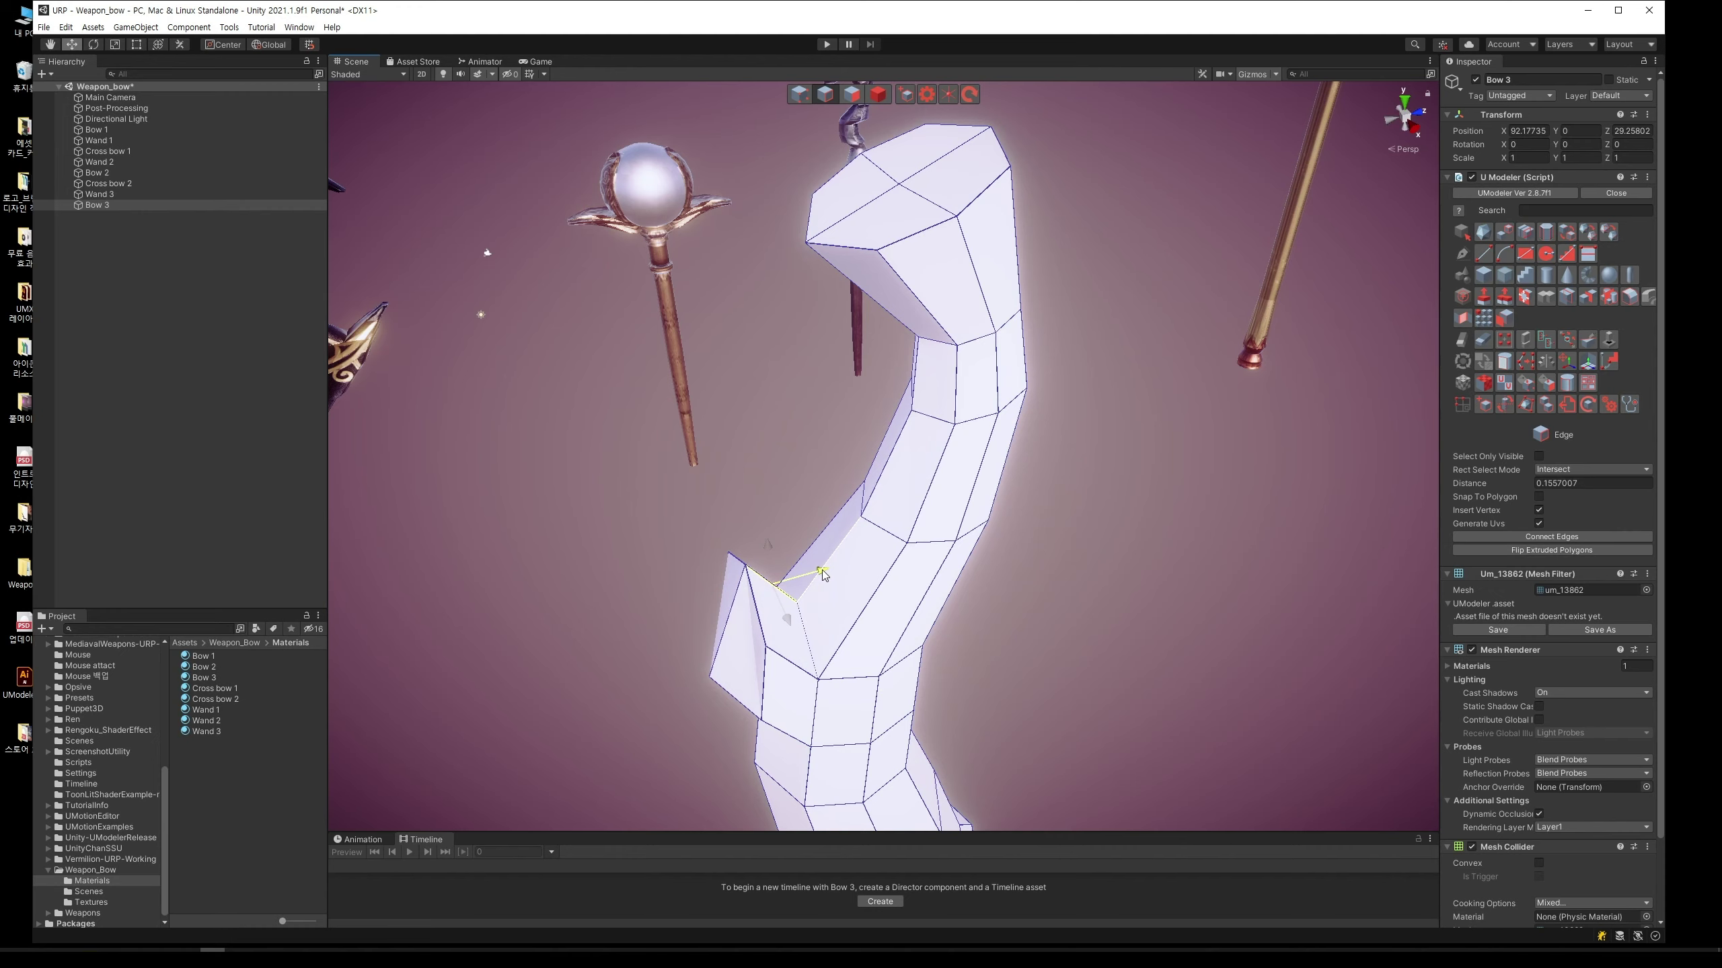
middle_drag(822, 573, 853, 475)
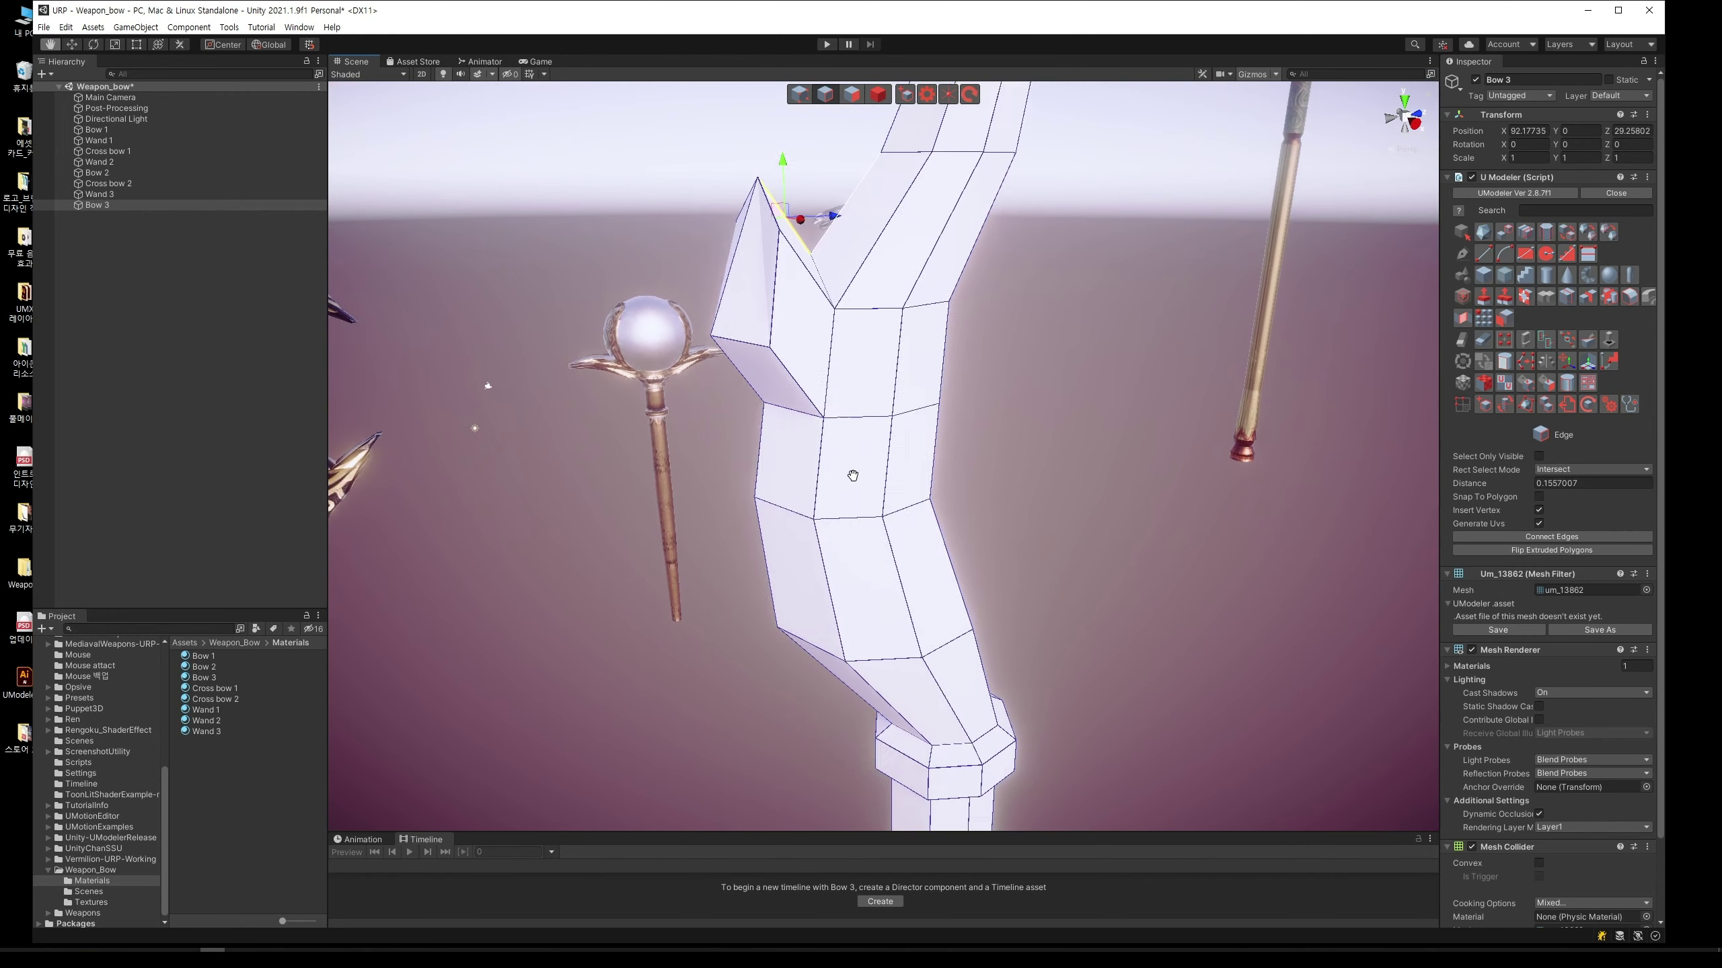
right_drag(852, 475, 855, 313)
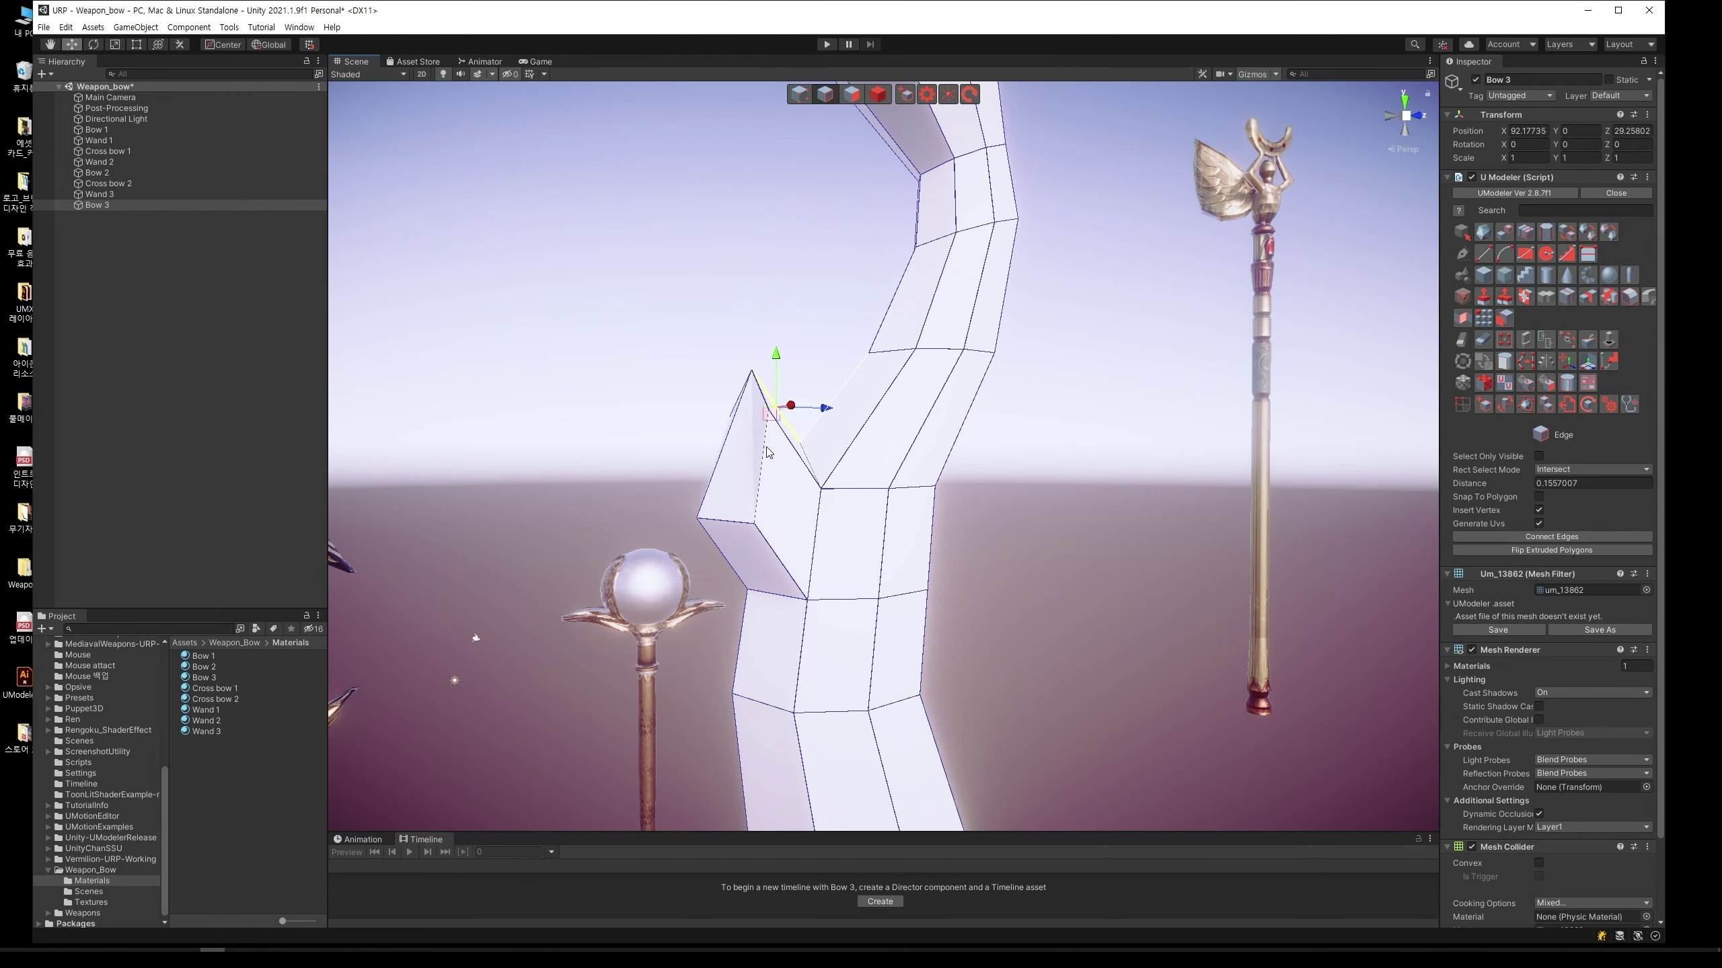
Step: Drag the flap's vertices to sharpen the spike into a pointed barb
click(801, 99)
right_drag(748, 291, 1015, 536)
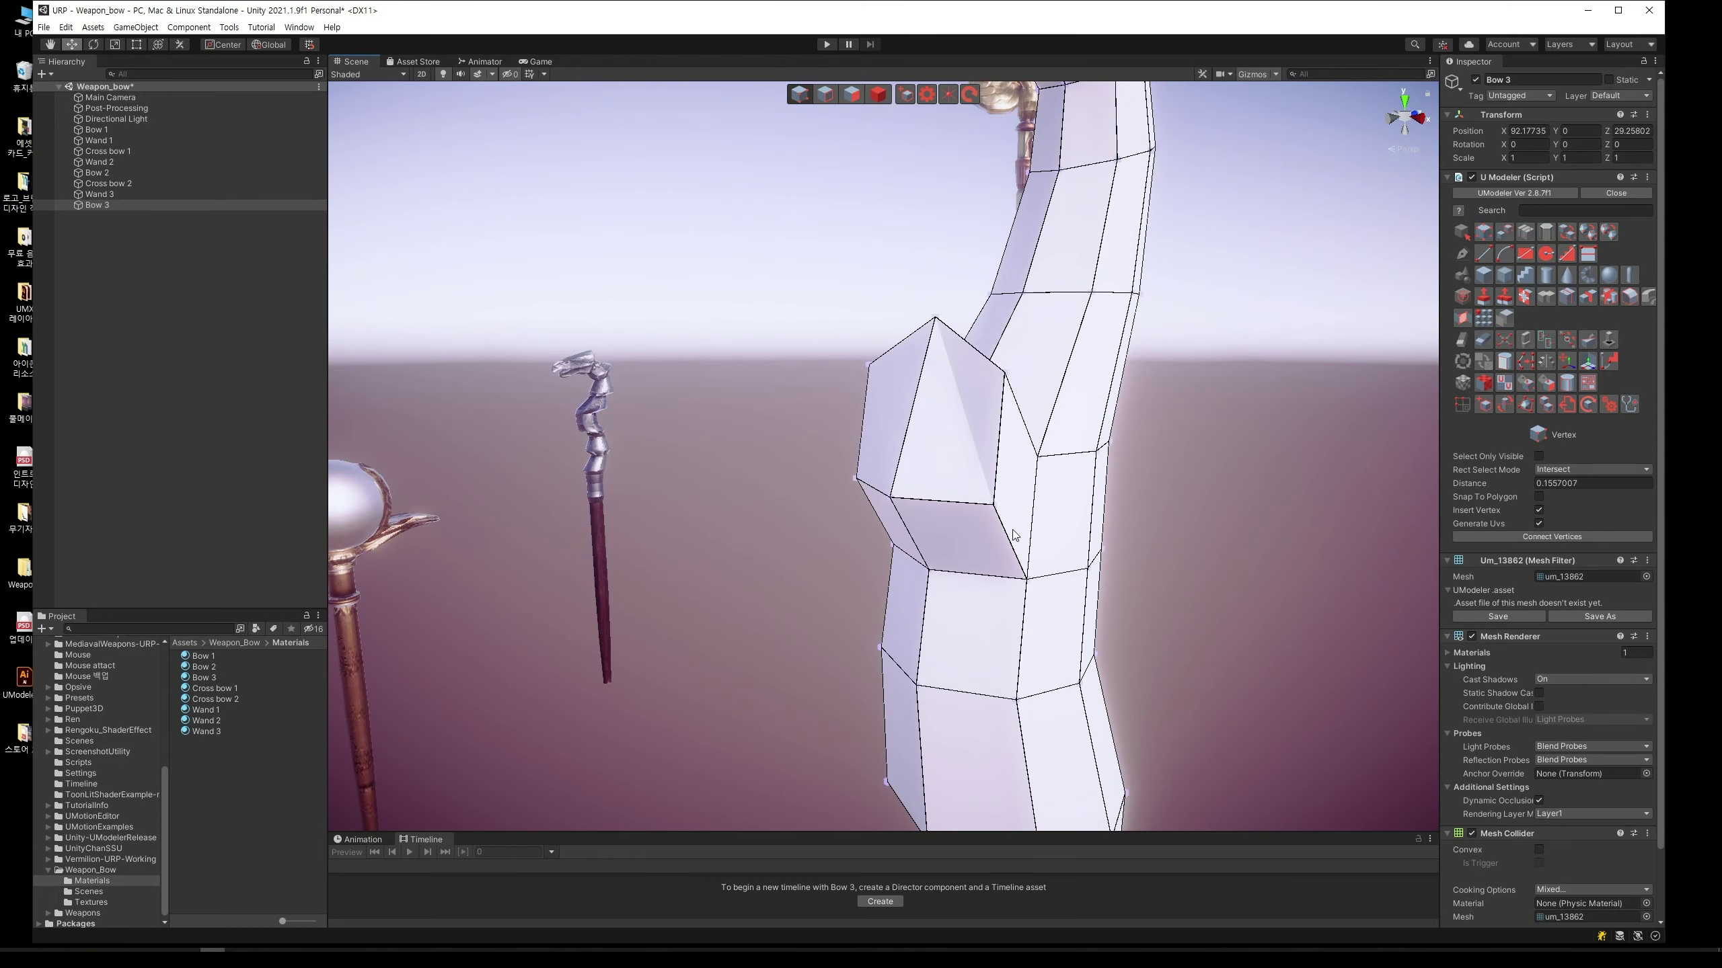
click(994, 506)
click(890, 497)
right_drag(889, 497, 677, 493)
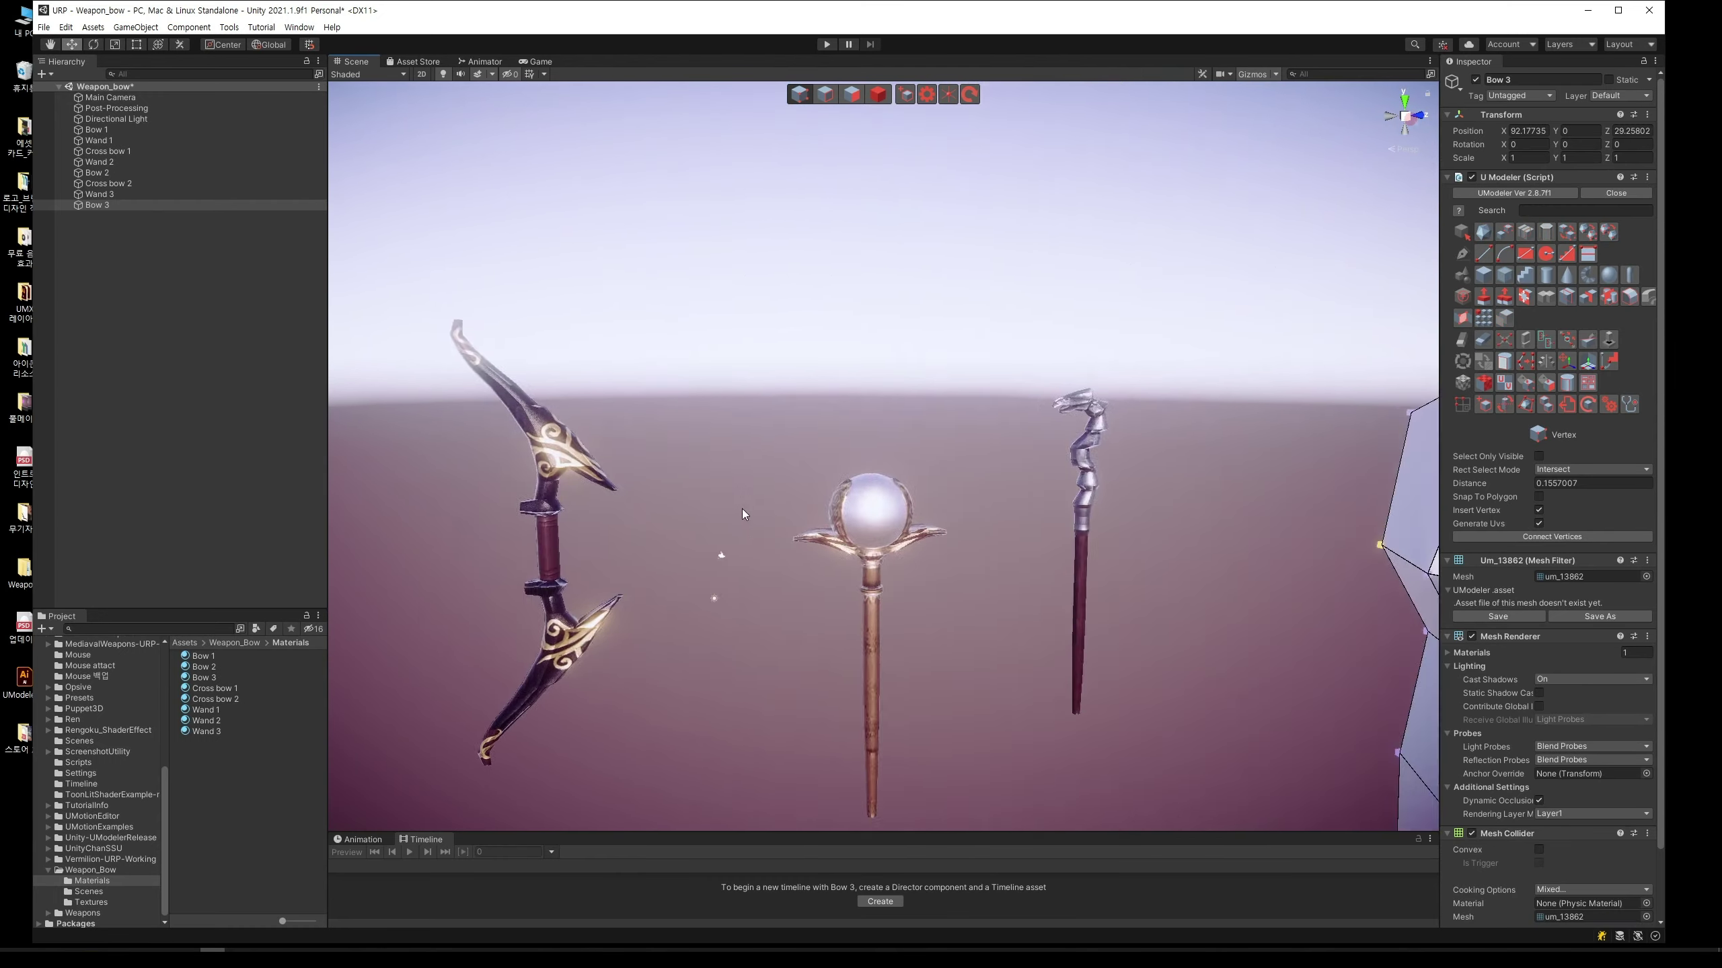
middle_drag(678, 493, 702, 487)
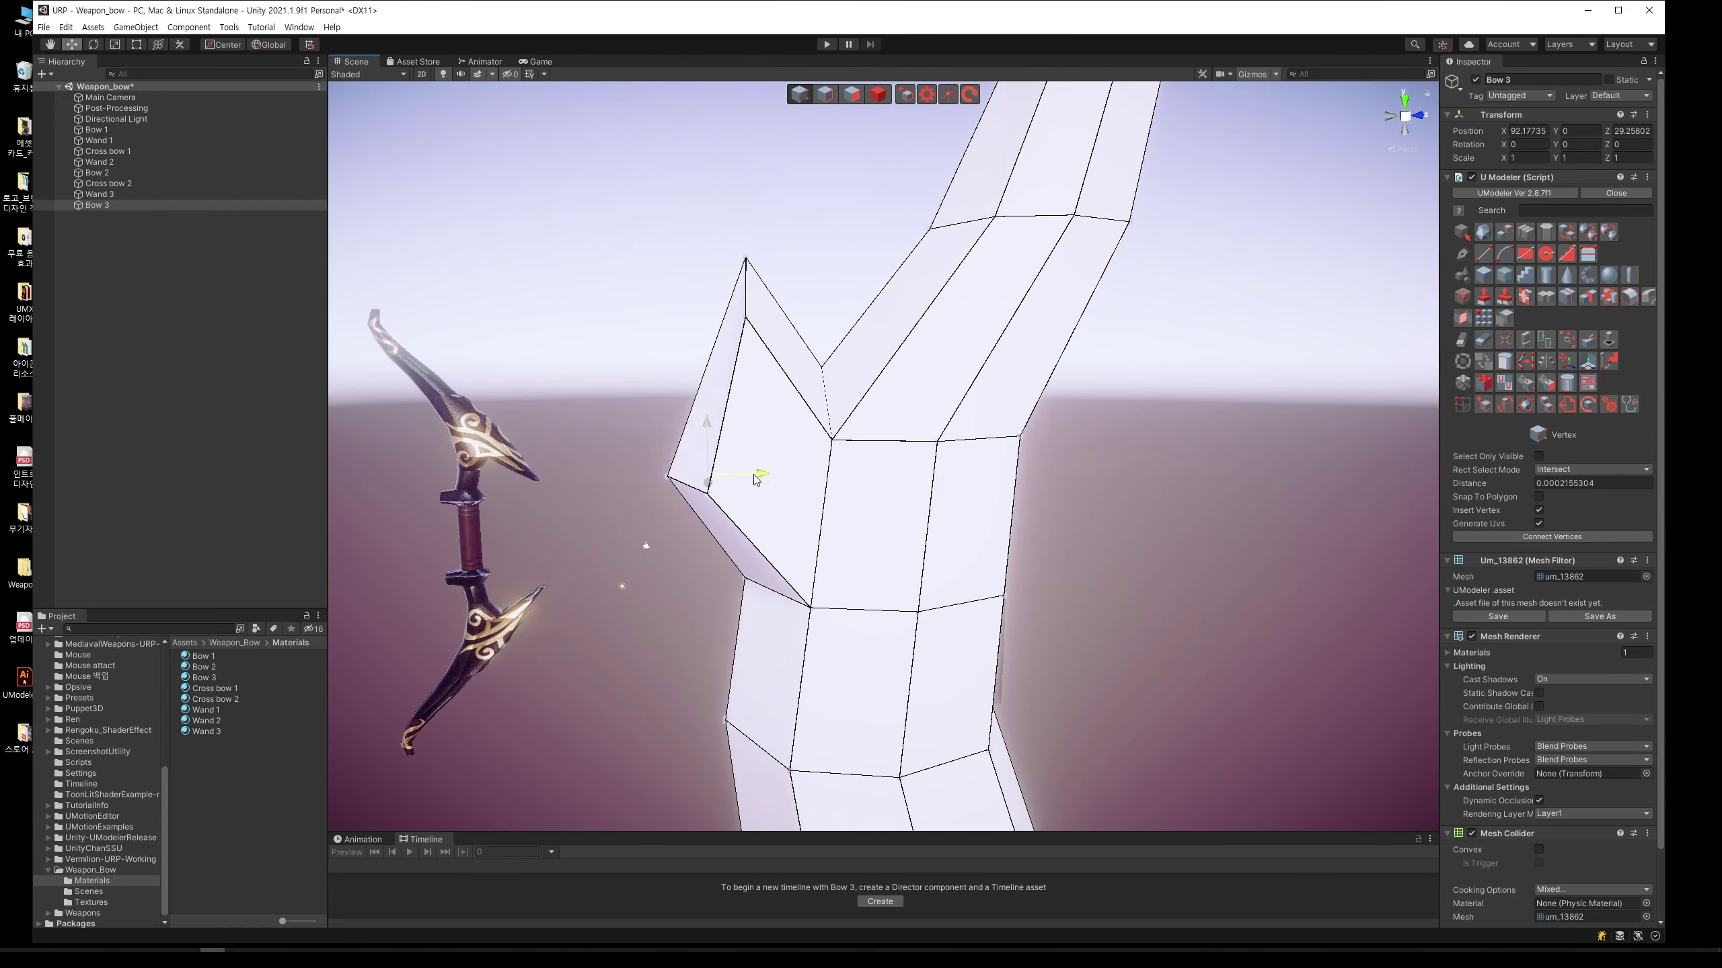
drag(751, 474, 681, 398)
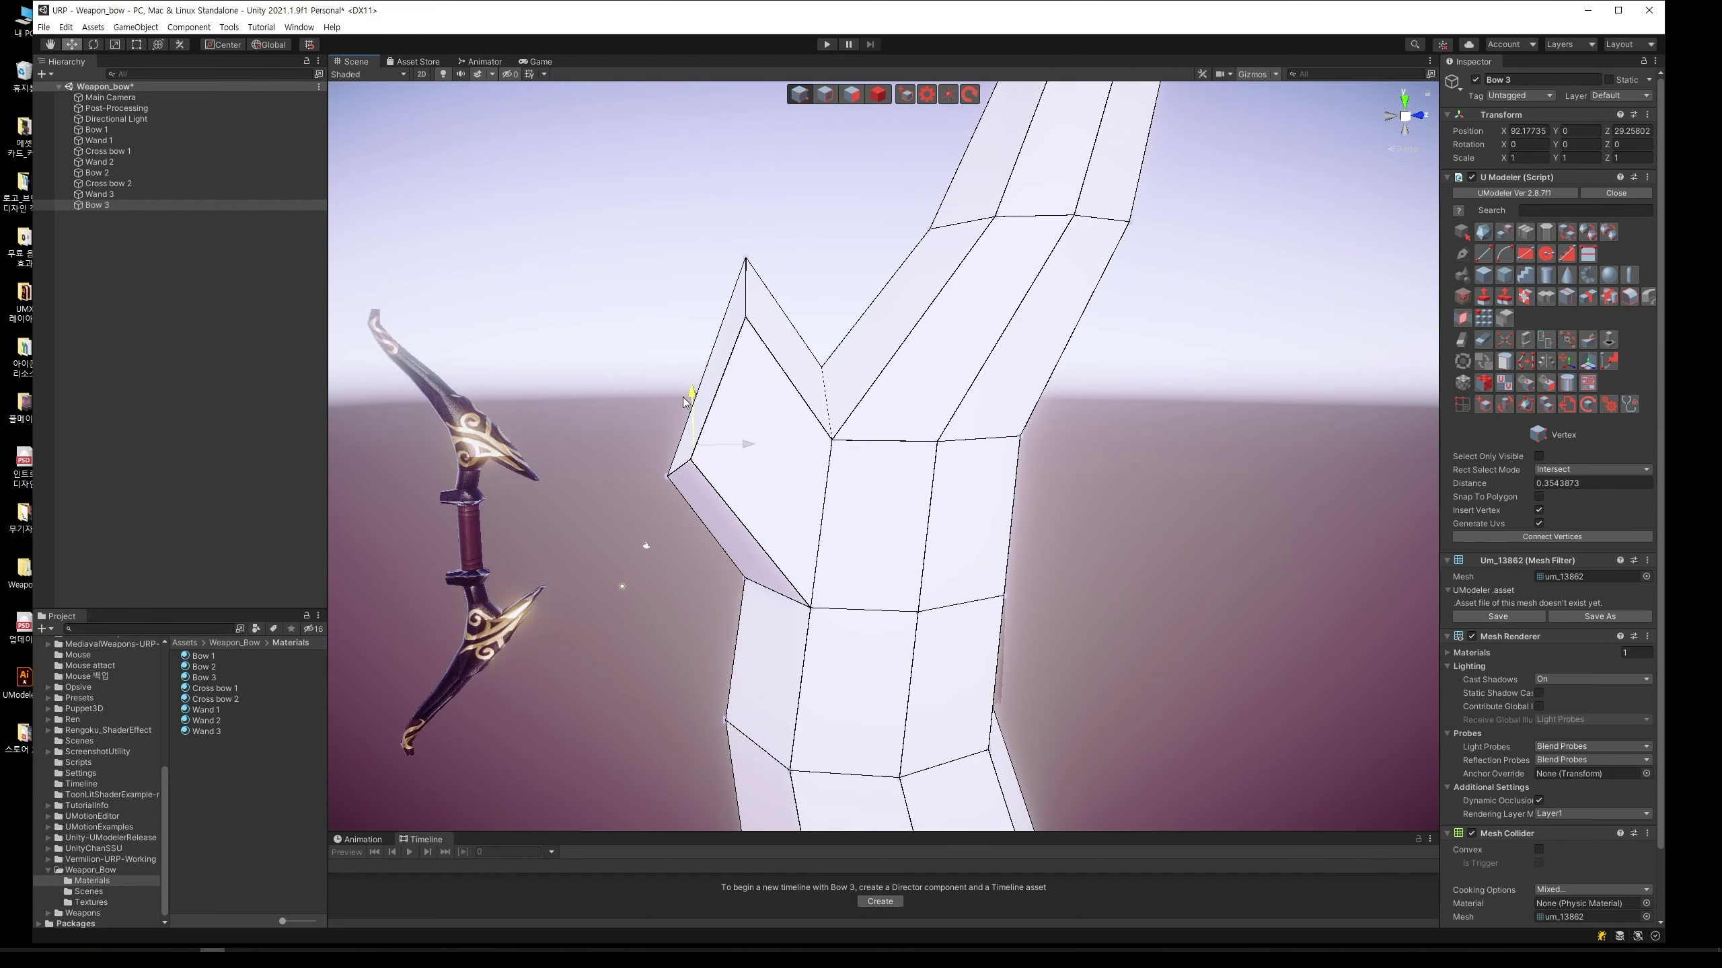
scroll(746, 434, down, 5)
scroll(816, 439, up, 3)
drag(779, 351, 821, 411)
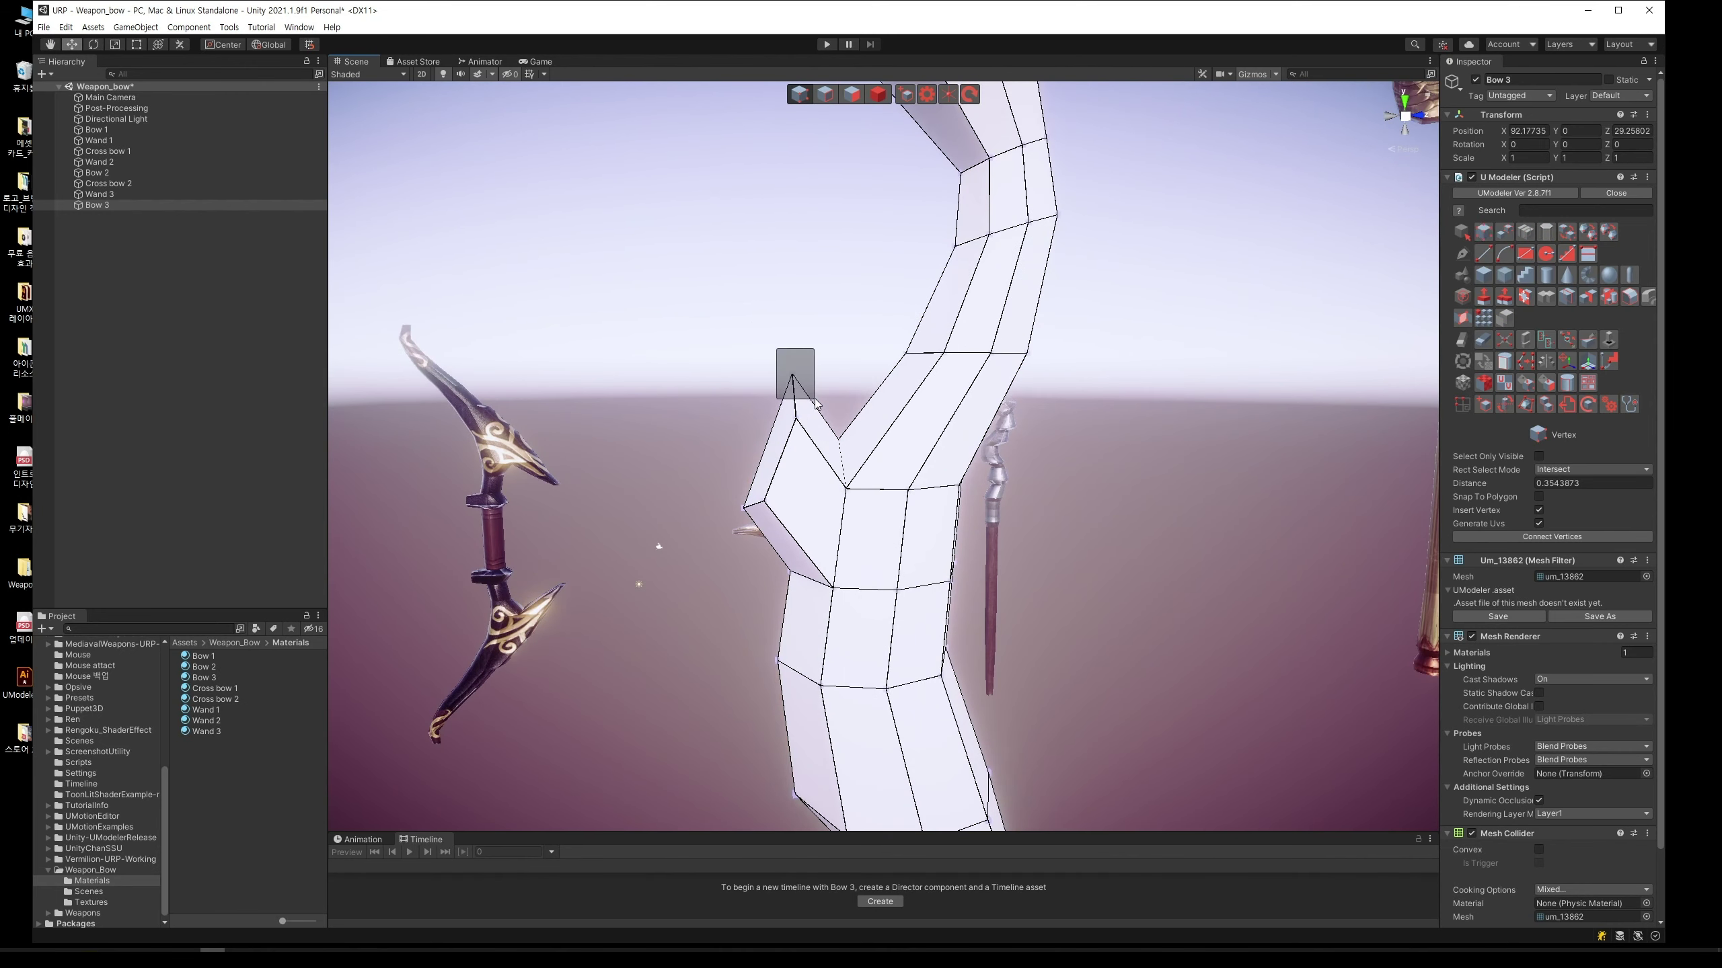
drag(791, 332, 789, 354)
drag(841, 395, 838, 401)
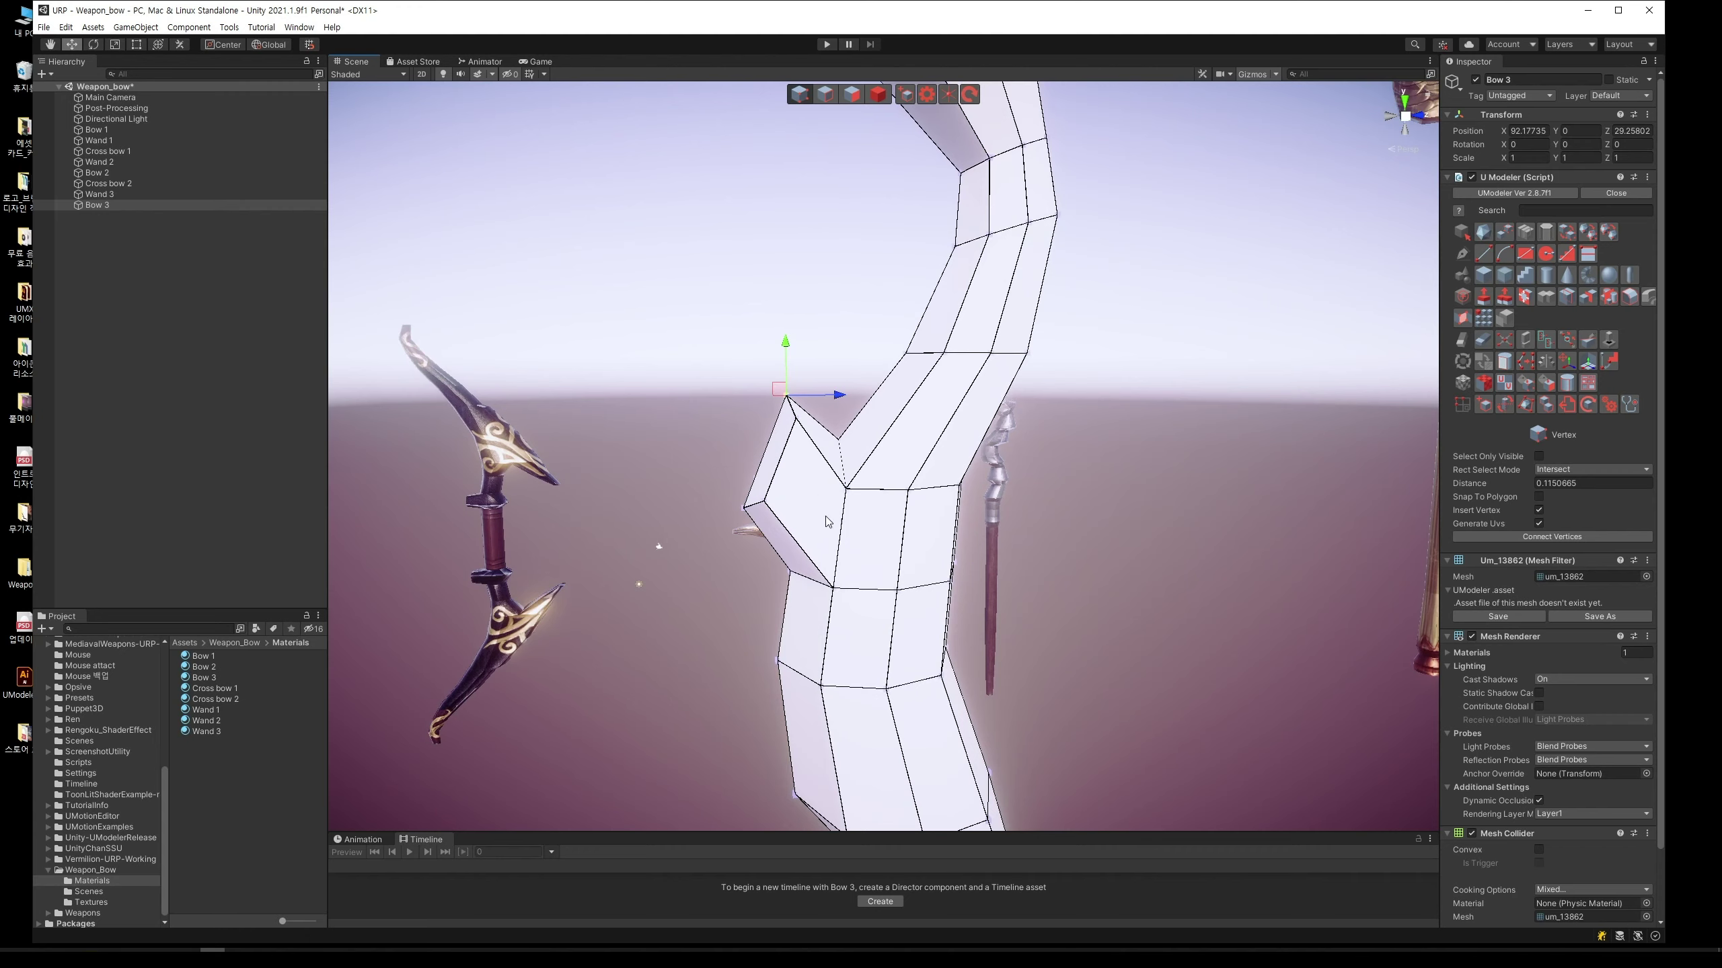
mouse_move(826, 522)
middle_down()
mouse_move(856, 585)
mouse_move(779, 532)
middle_up()
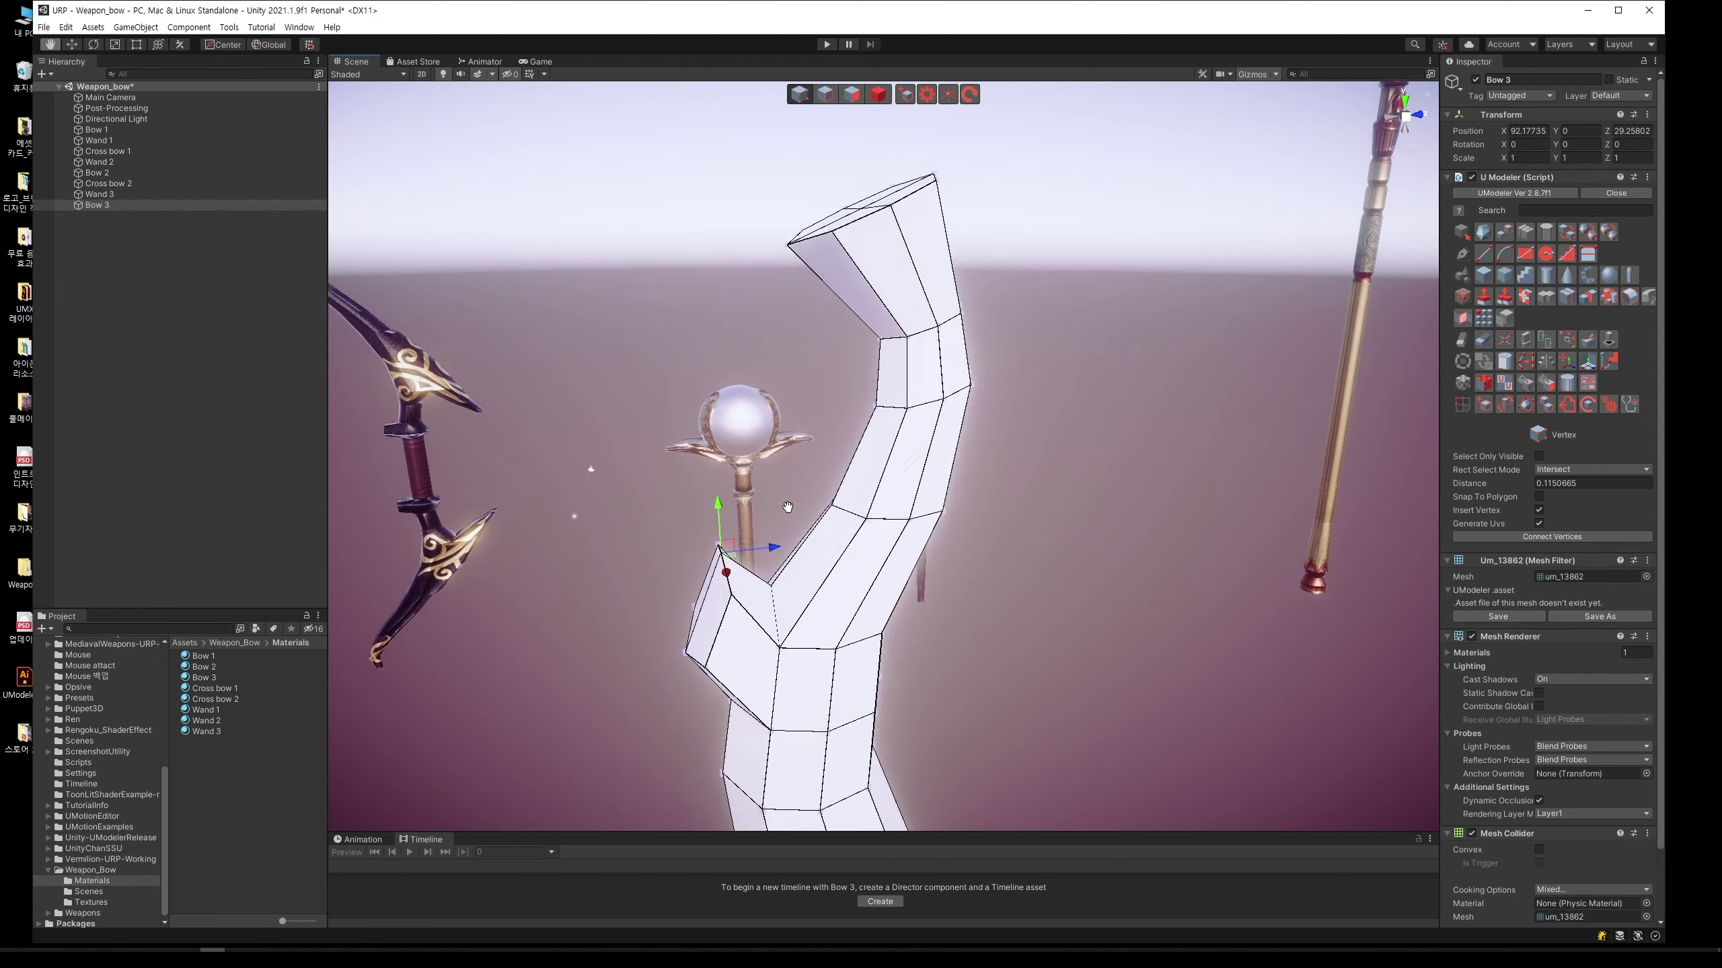
Step: Extrude the limb's tip face outward and select the adjoining top face
click(852, 94)
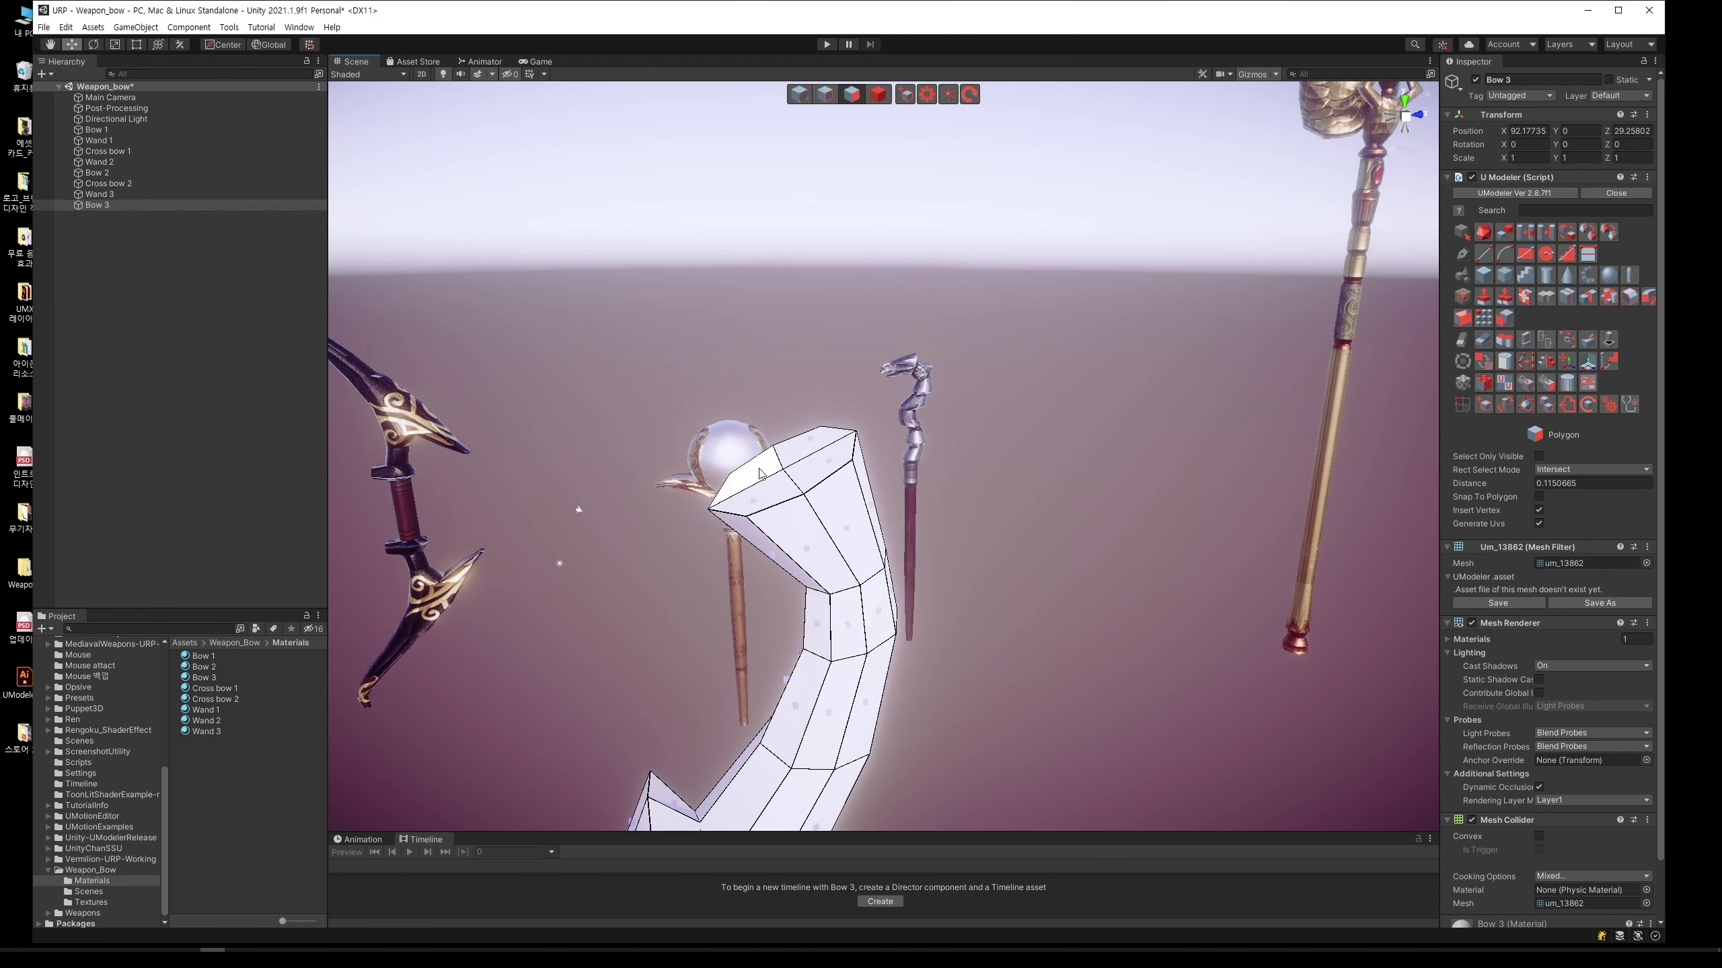
click(774, 496)
mouse_move(750, 444)
mouse_down()
mouse_move(805, 441)
mouse_move(789, 445)
mouse_move(821, 342)
mouse_move(874, 378)
mouse_up()
click(827, 465)
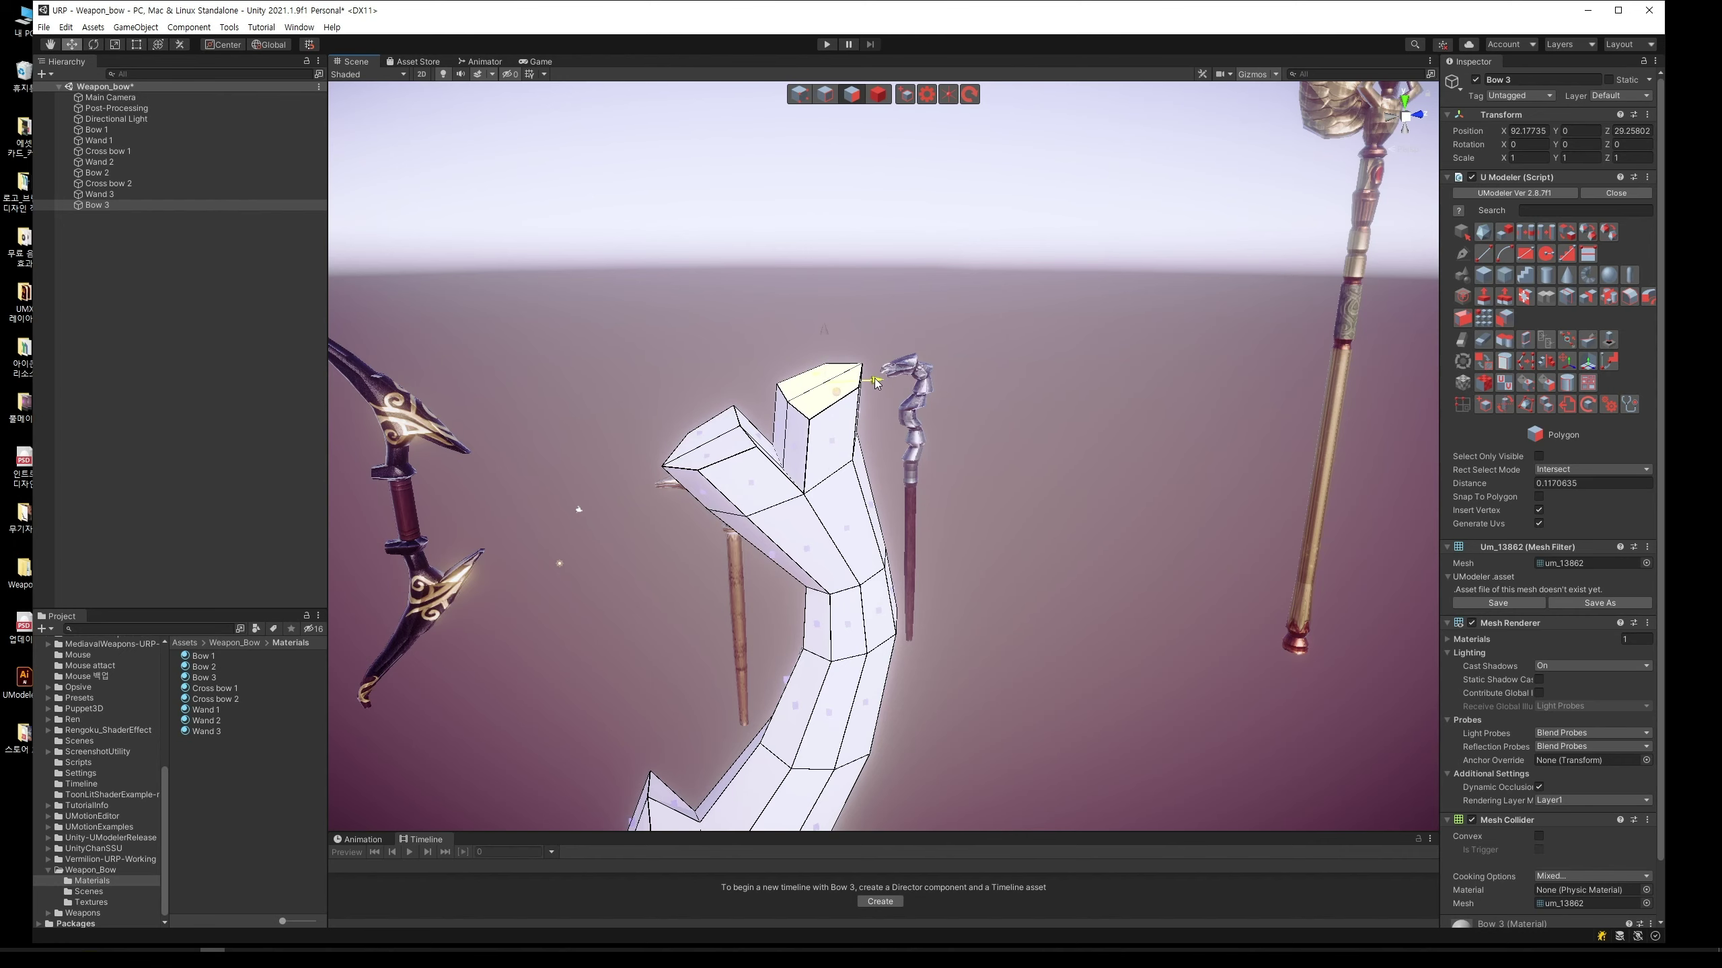
scroll(933, 525, down, 5)
scroll(945, 530, up, 3)
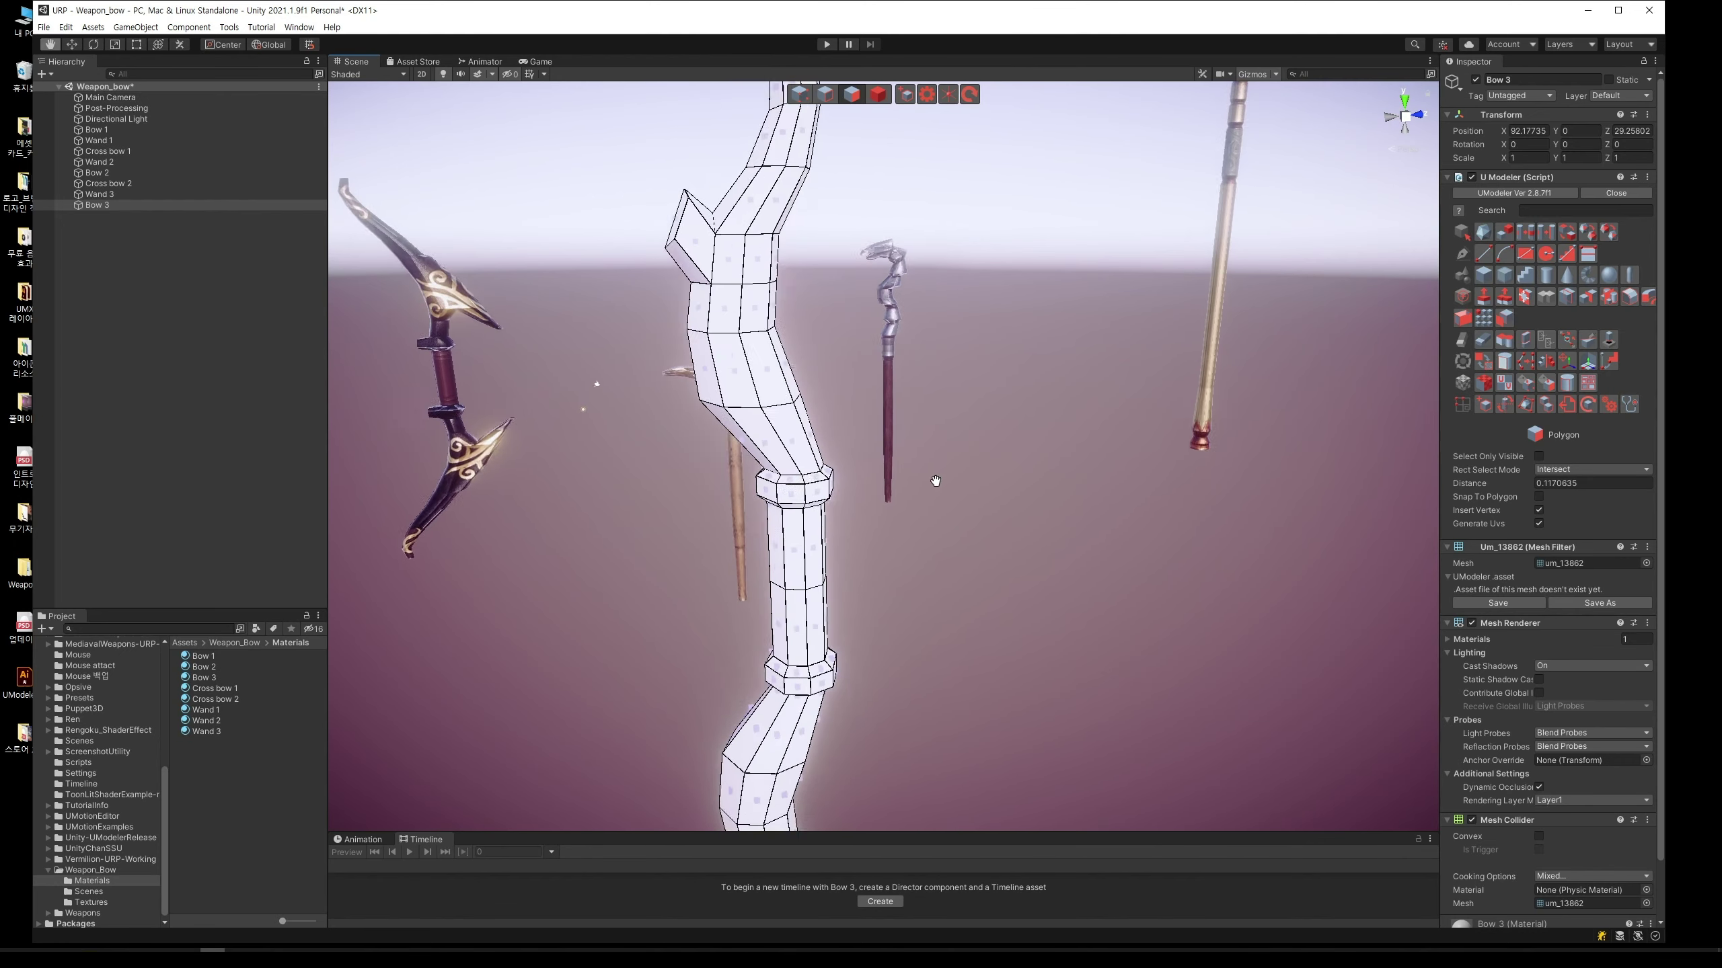
Step: Select a side face on the lower limb and extrude it outward to the right
middle_drag(919, 538, 918, 418)
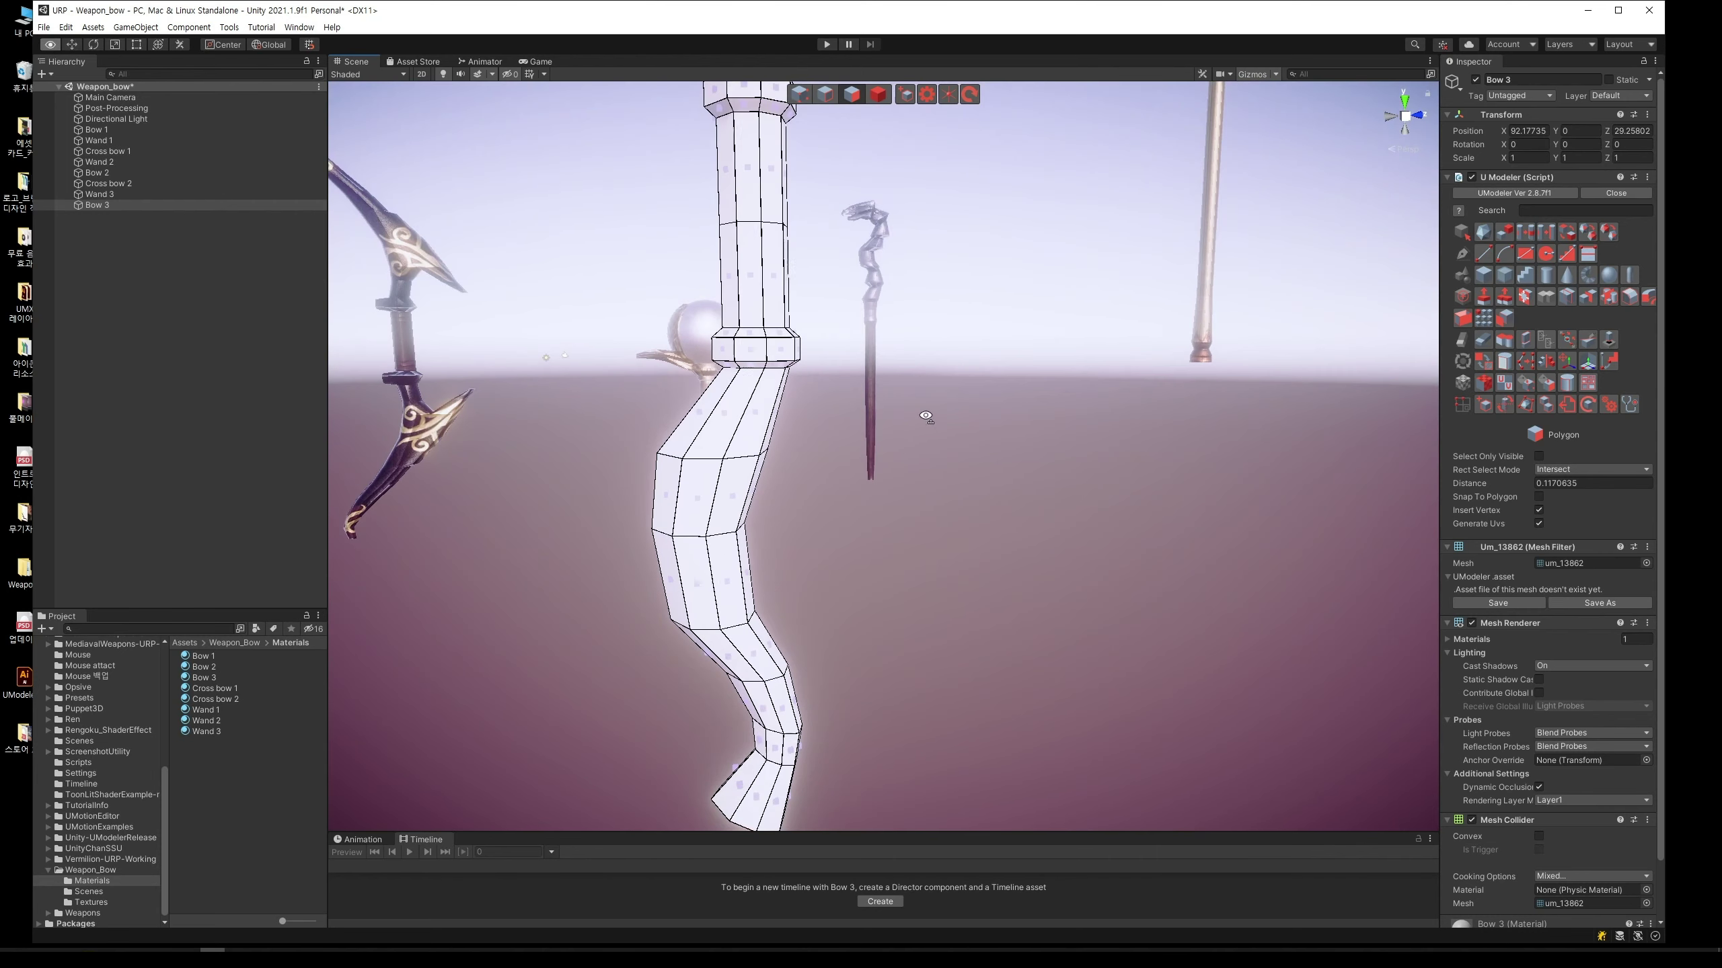
mouse_move(918, 418)
alt+mouse_down()
mouse_move(930, 410)
mouse_move(806, 409)
alt+mouse_up()
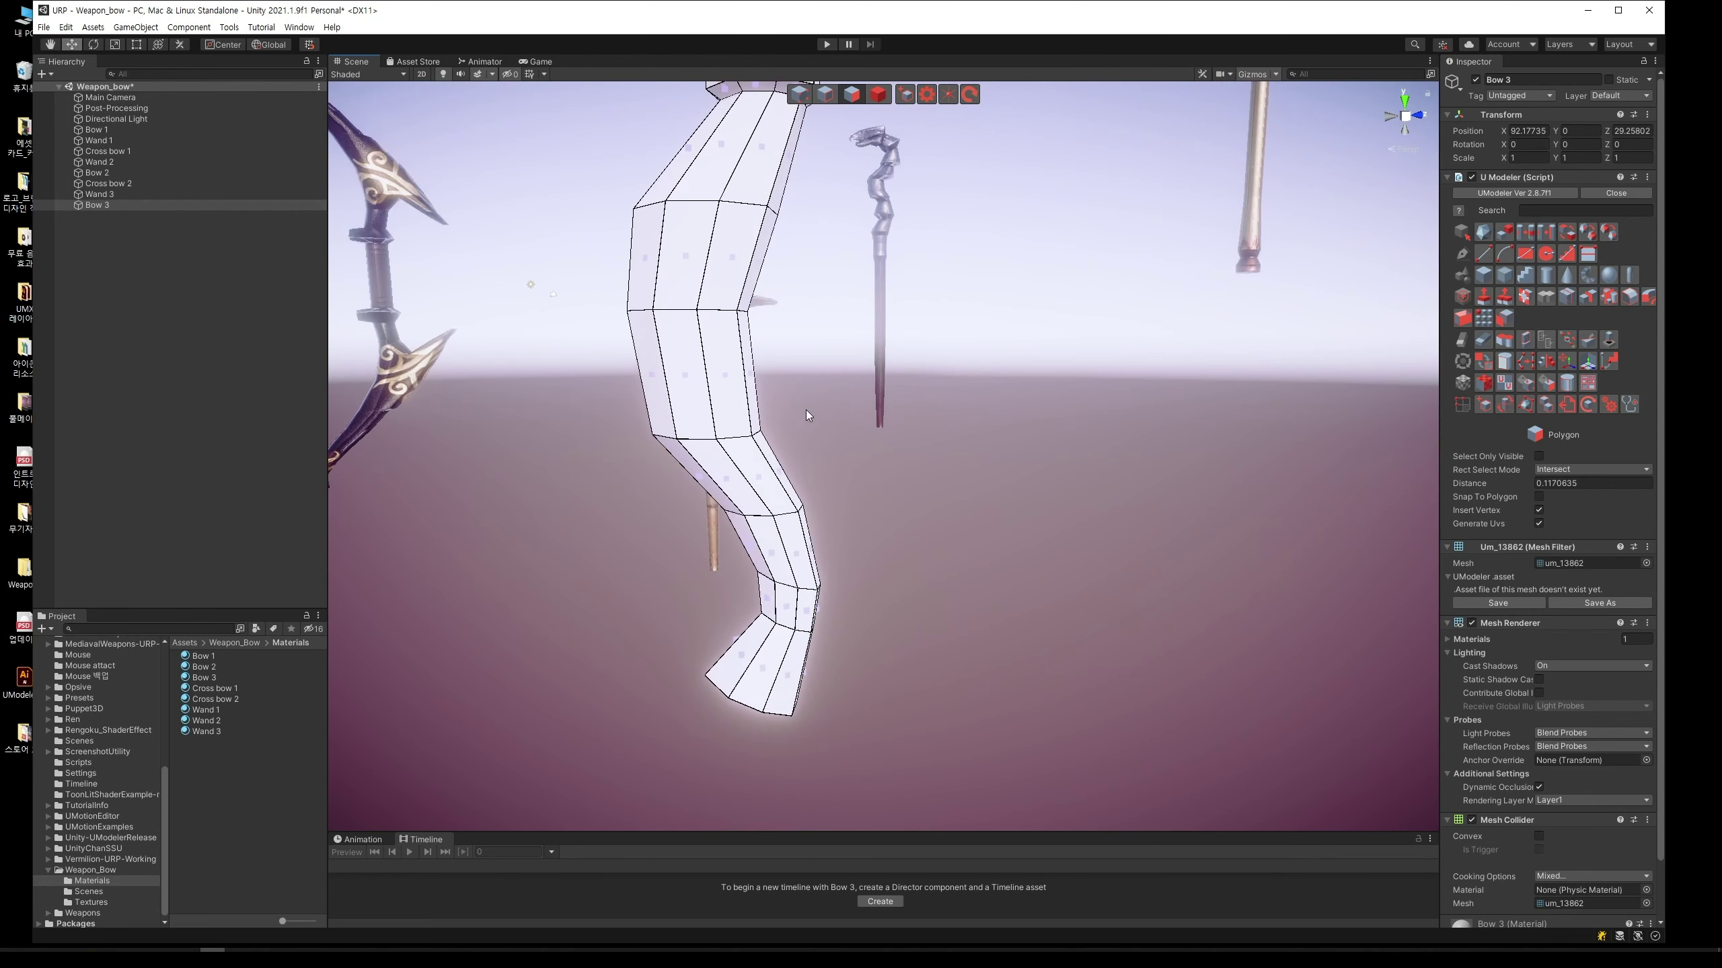
click(729, 394)
mouse_move(795, 431)
middle_down()
mouse_move(811, 459)
mouse_move(776, 478)
middle_up()
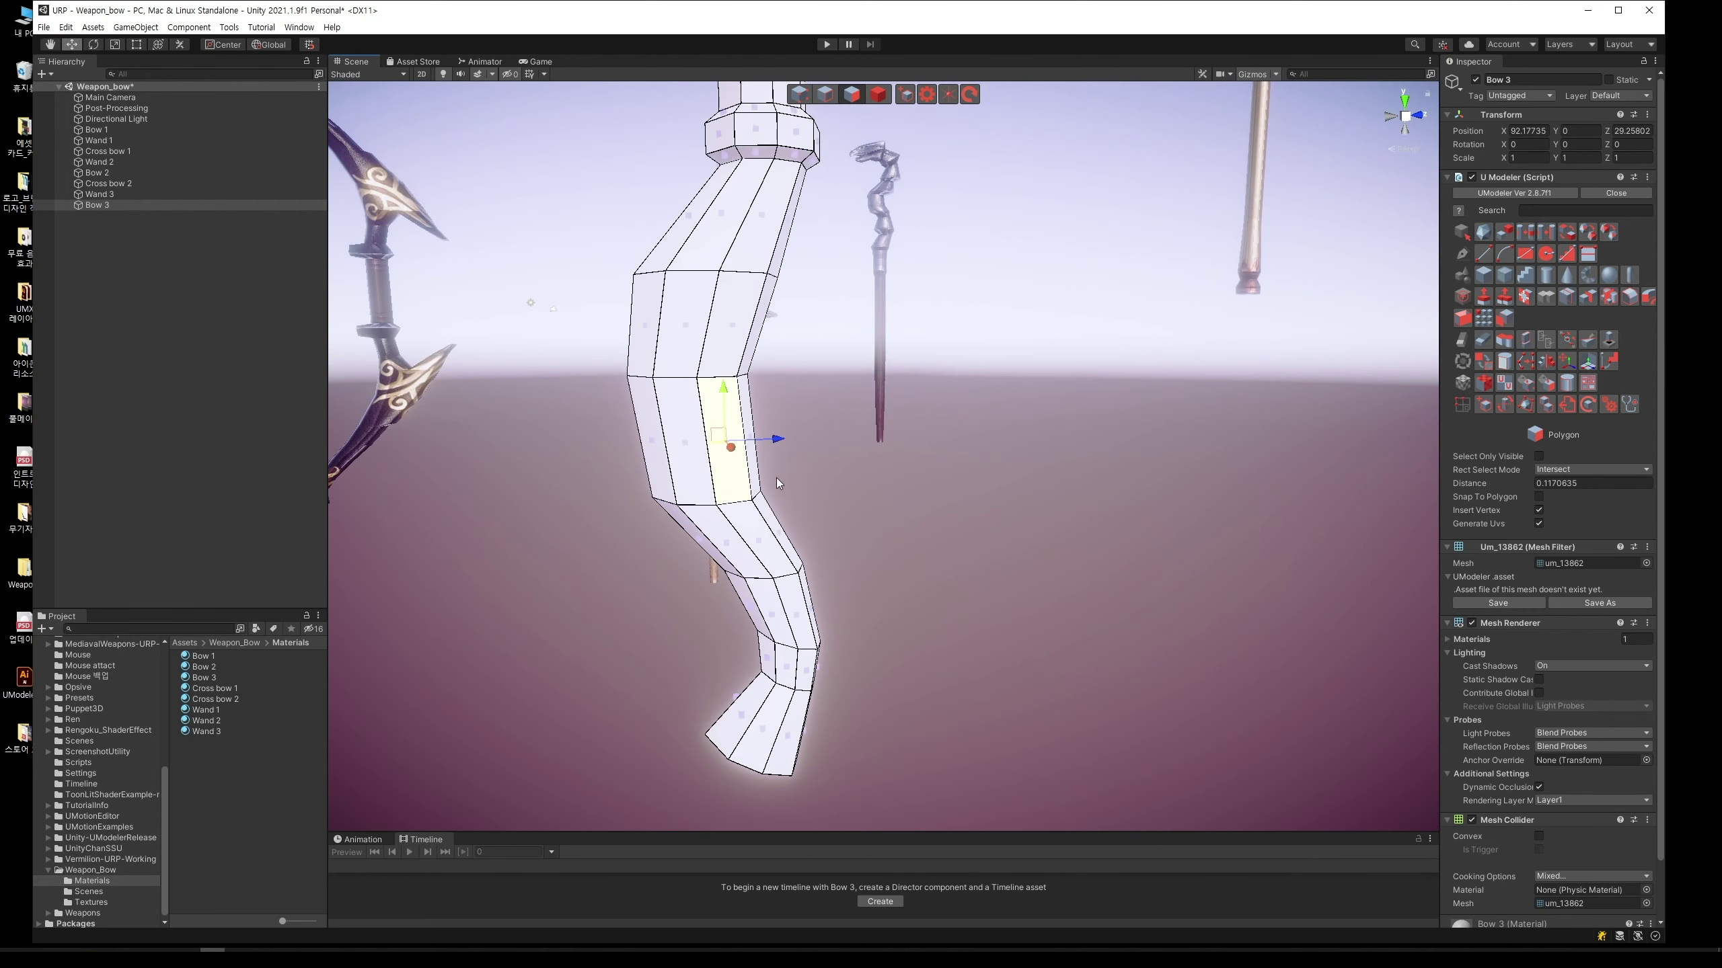
alt+drag(757, 483, 788, 539)
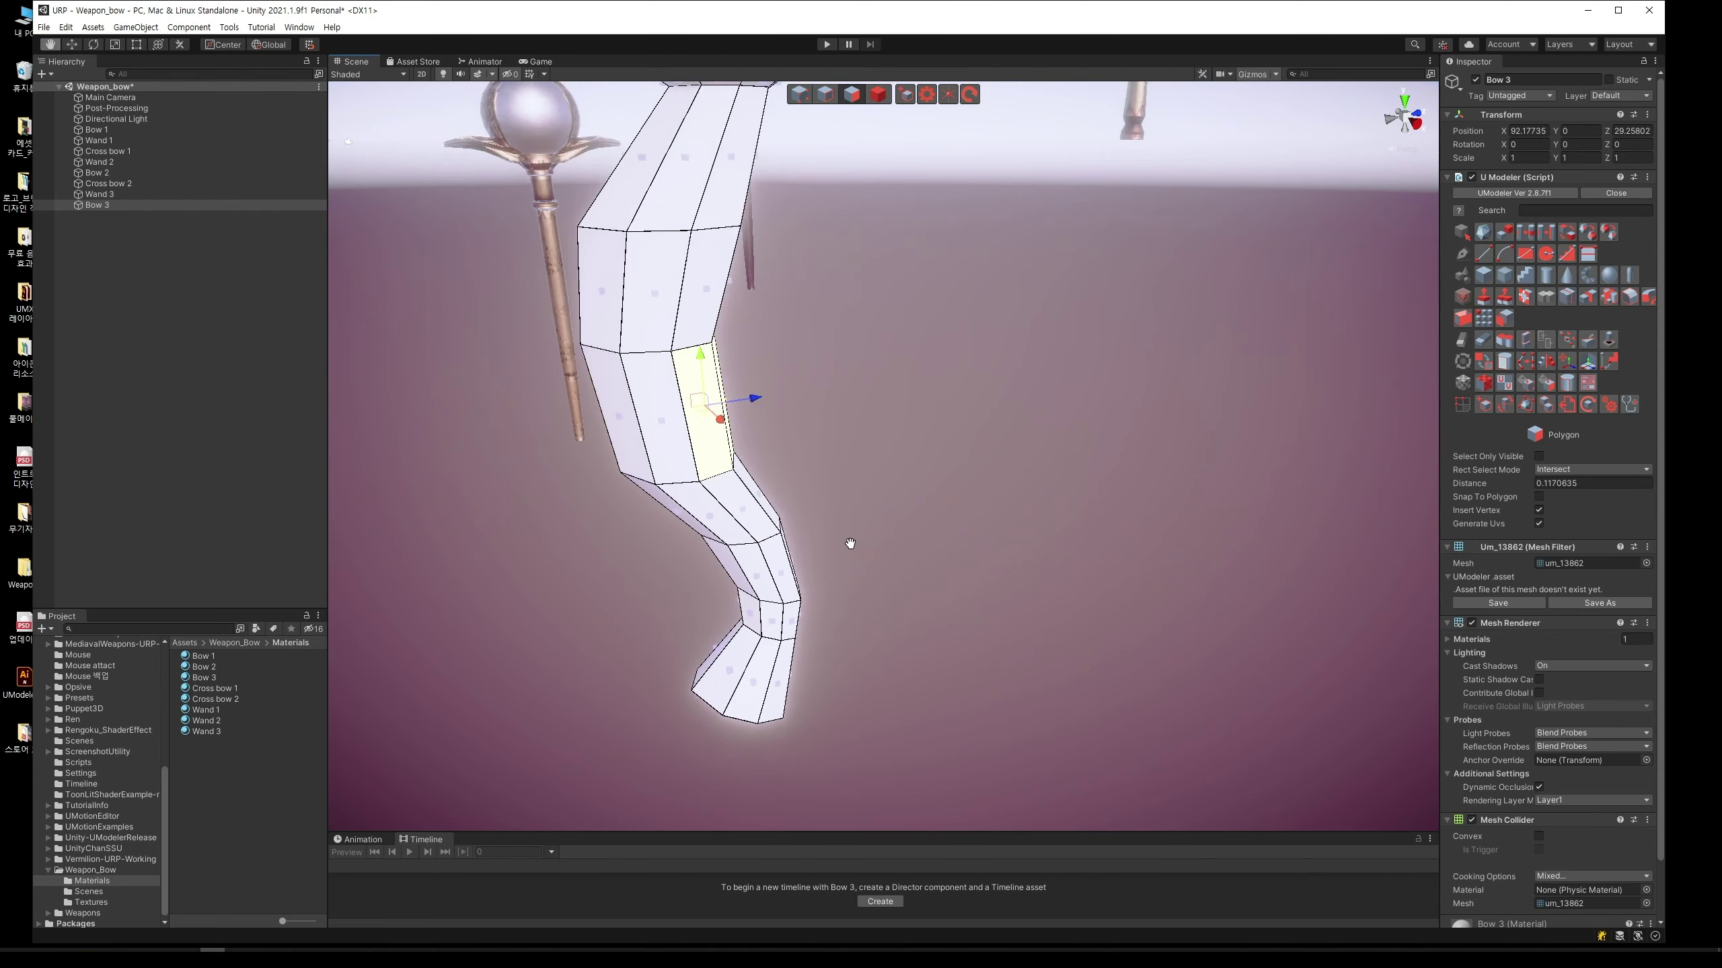
drag(738, 442, 759, 467)
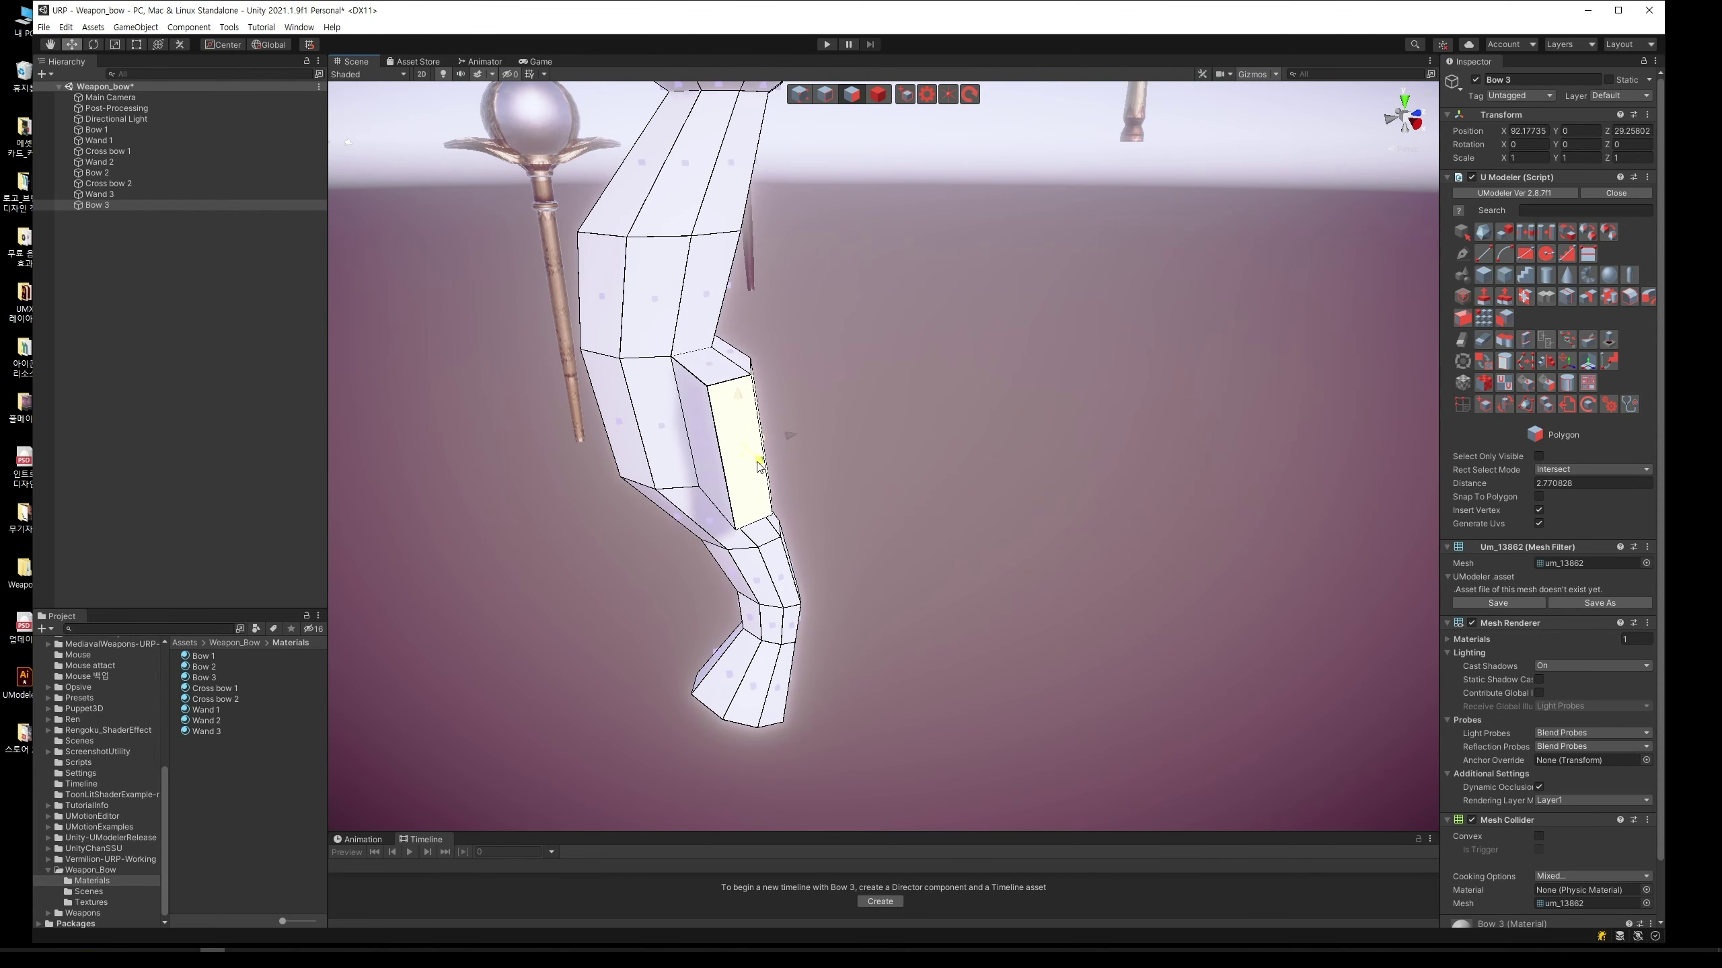
alt+drag(928, 461, 1102, 504)
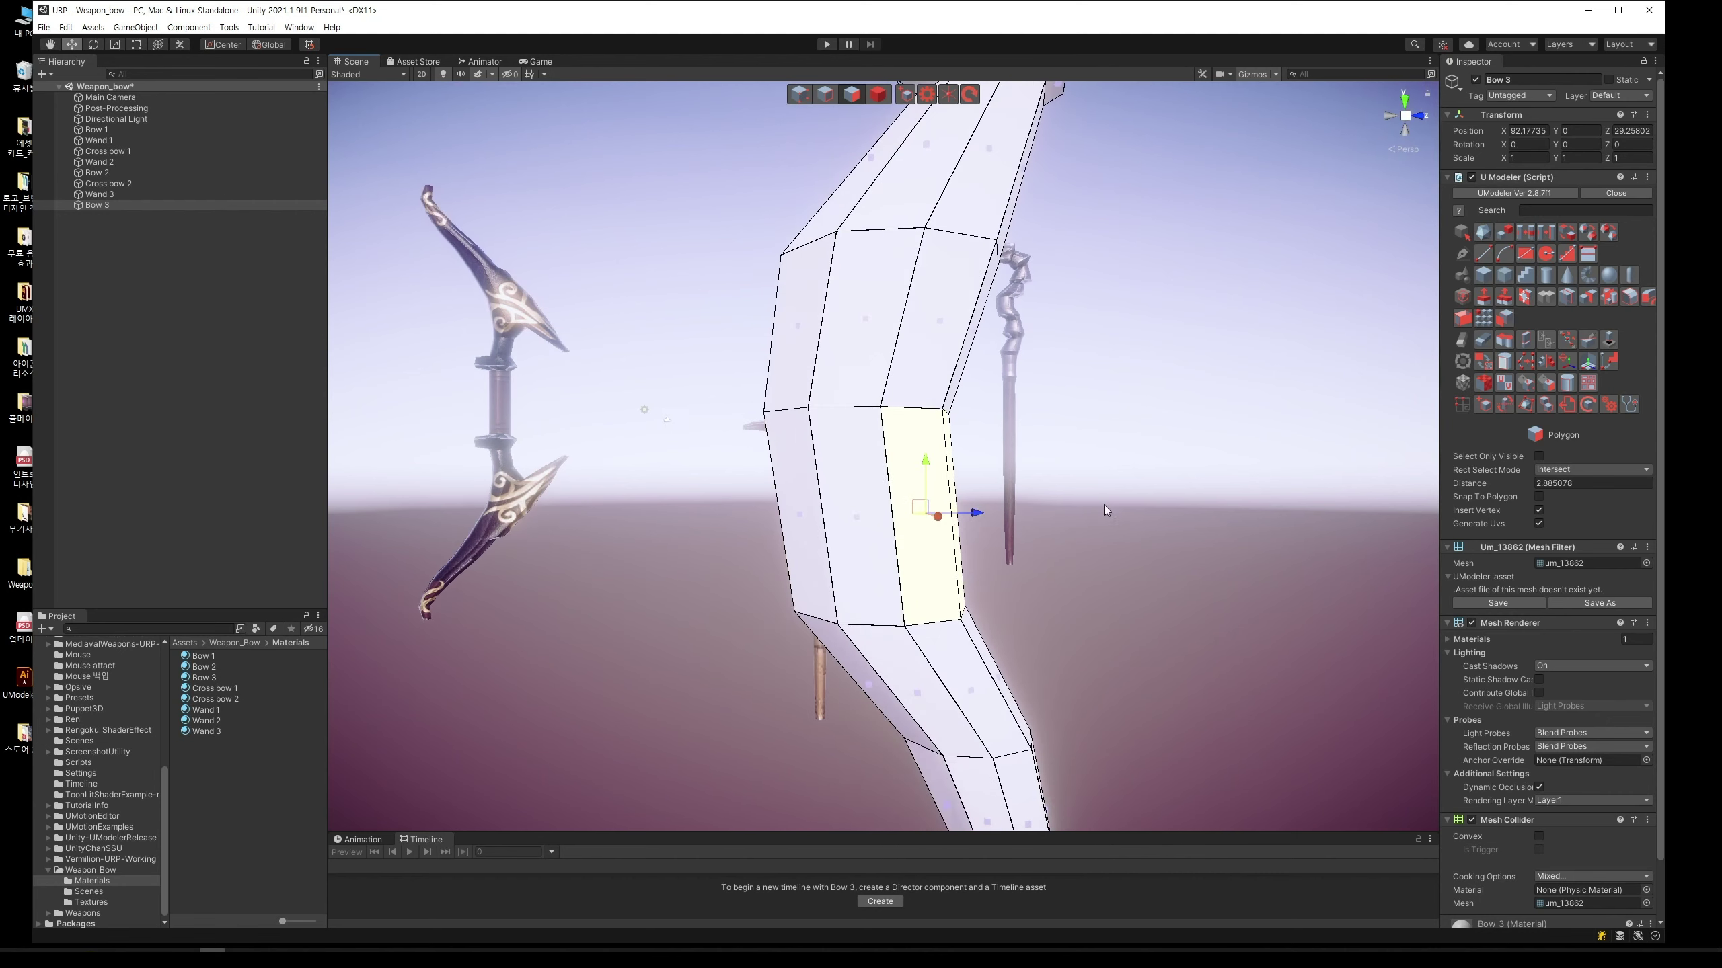
Step: Cut a loop across the limb, then shorten the extruded block back flush with the limb
click(1568, 299)
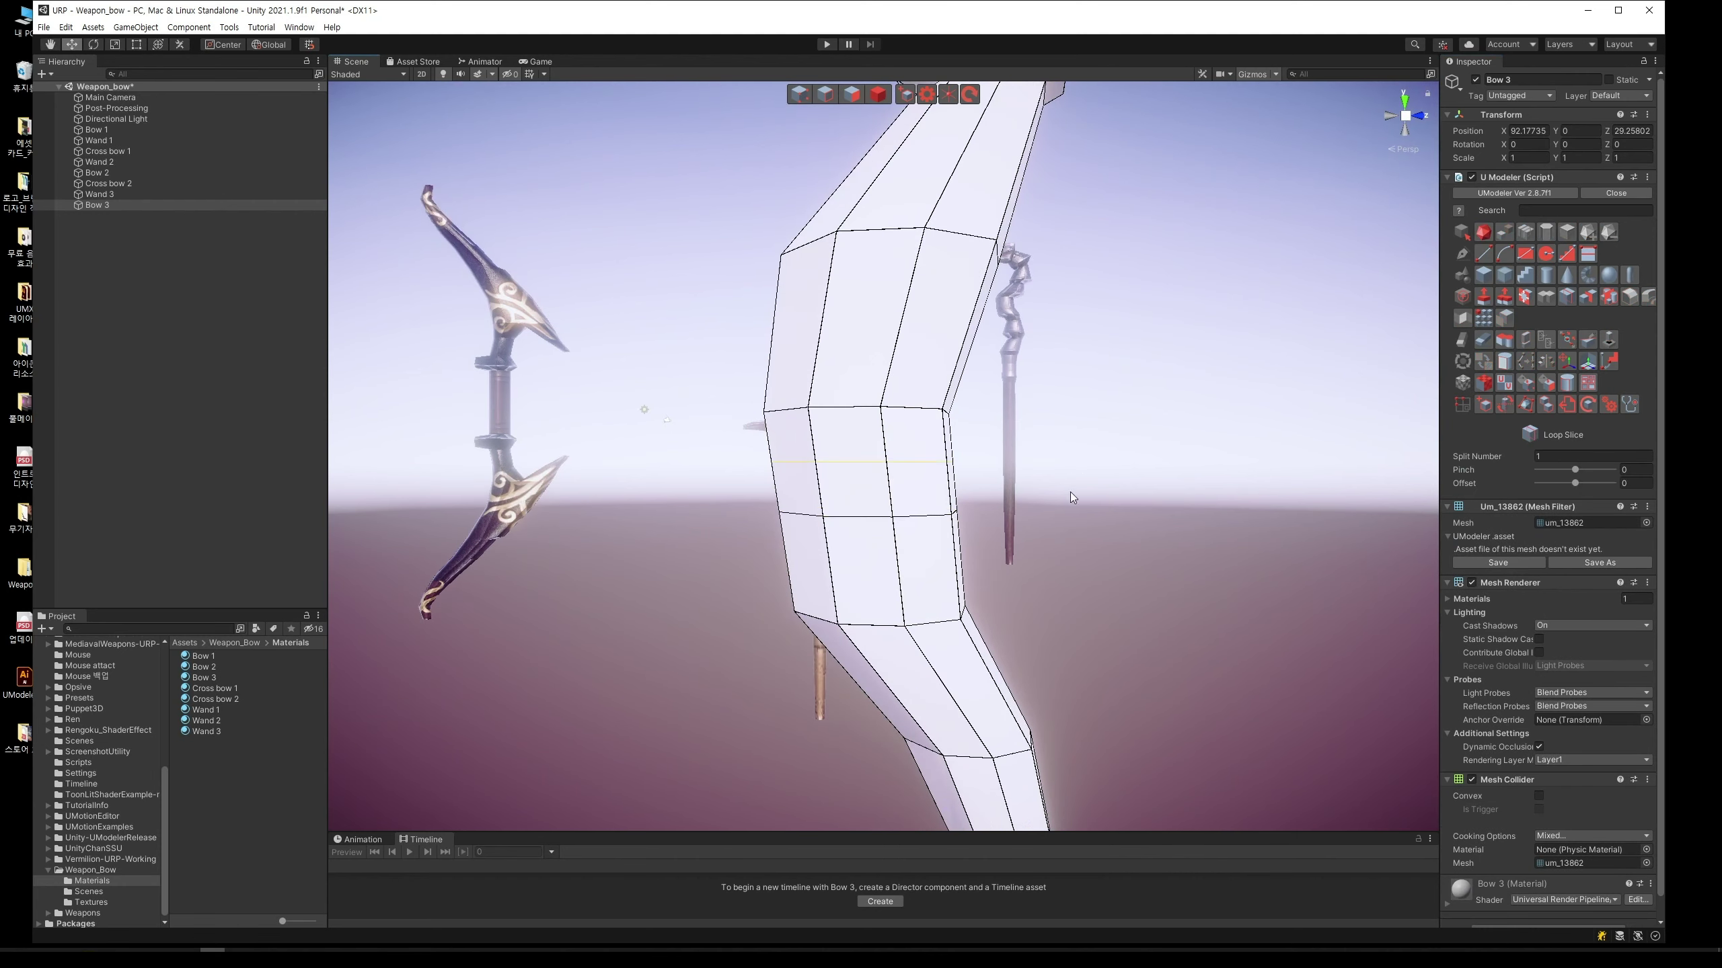
click(852, 93)
alt+drag(915, 407, 916, 505)
click(915, 506)
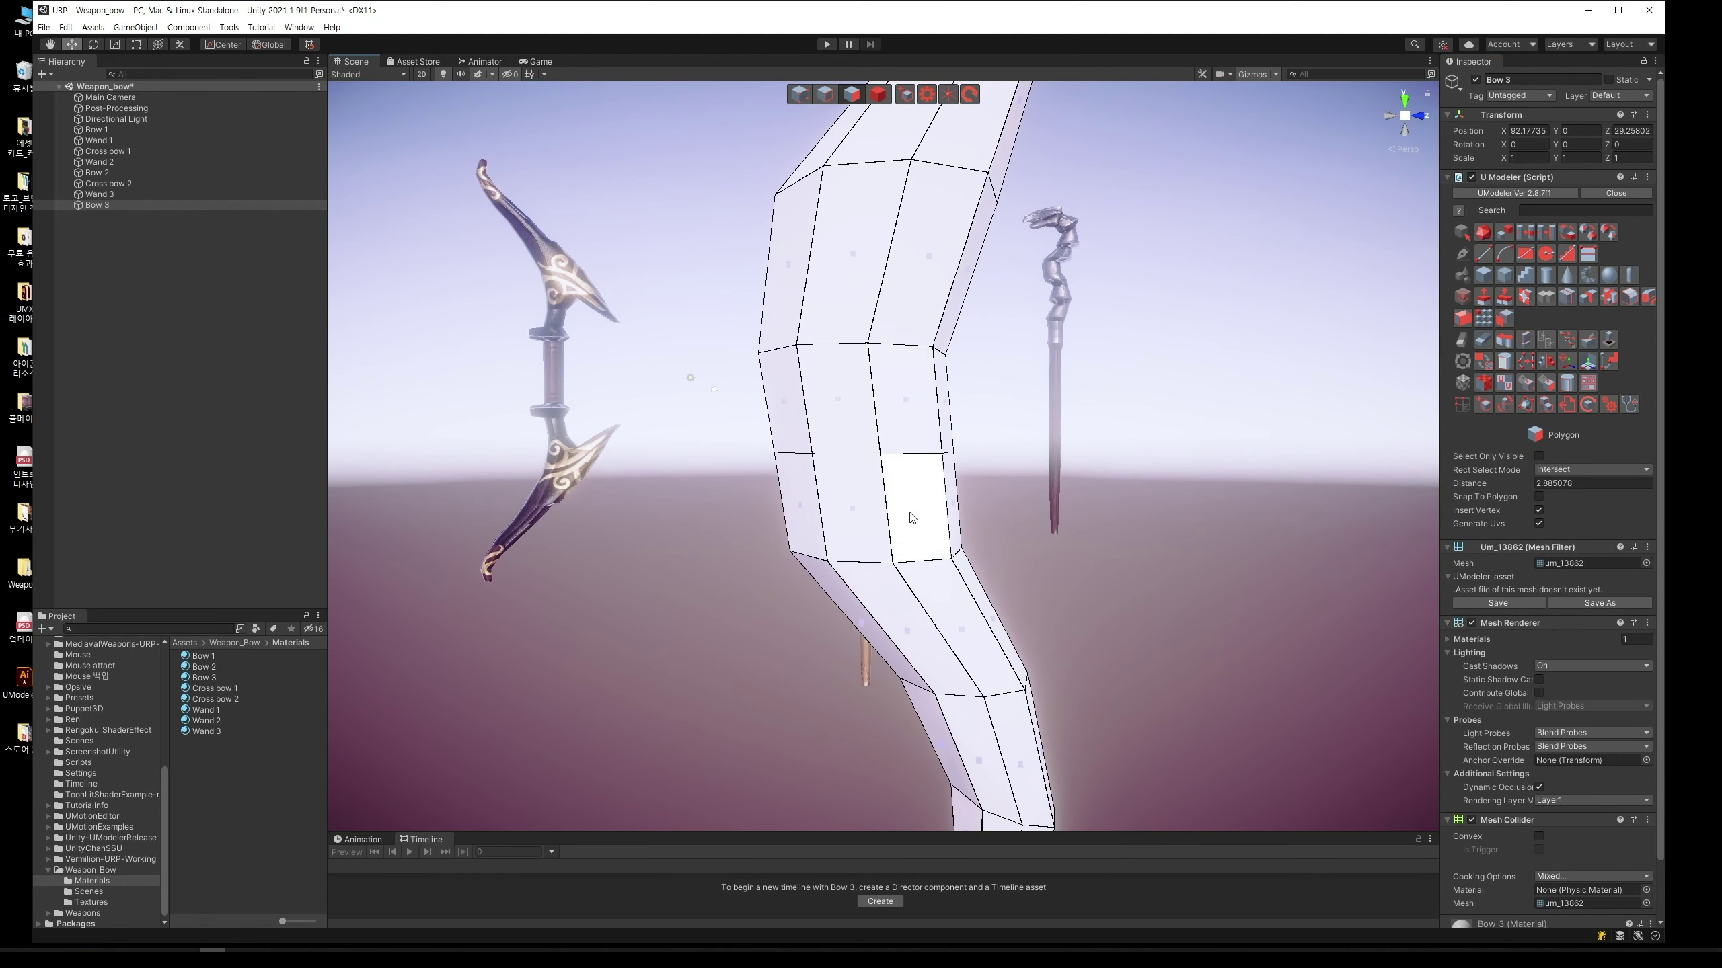
mouse_move(916, 506)
middle_down()
mouse_move(1042, 512)
mouse_move(709, 473)
middle_up()
mouse_move(747, 508)
alt+mouse_down()
mouse_move(925, 393)
mouse_move(977, 405)
alt+mouse_up()
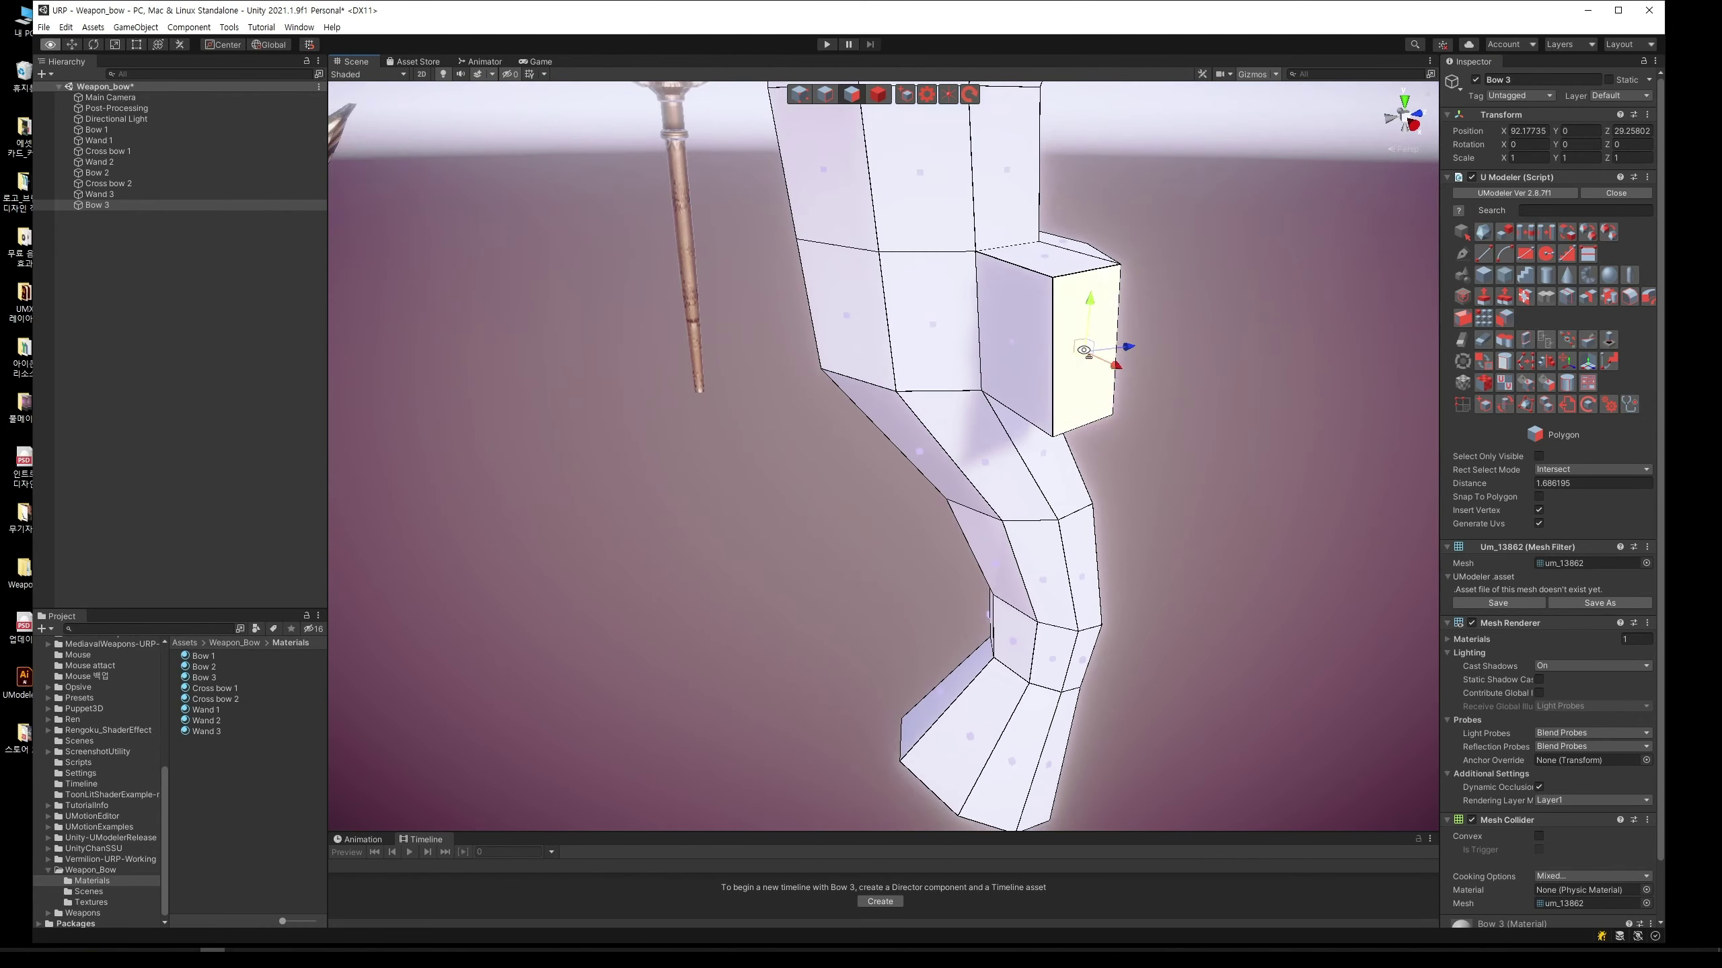
scroll(987, 367, up, 3)
mouse_move(915, 446)
alt+mouse_down()
mouse_move(762, 412)
mouse_move(951, 390)
mouse_move(969, 413)
alt+mouse_up()
click(707, 419)
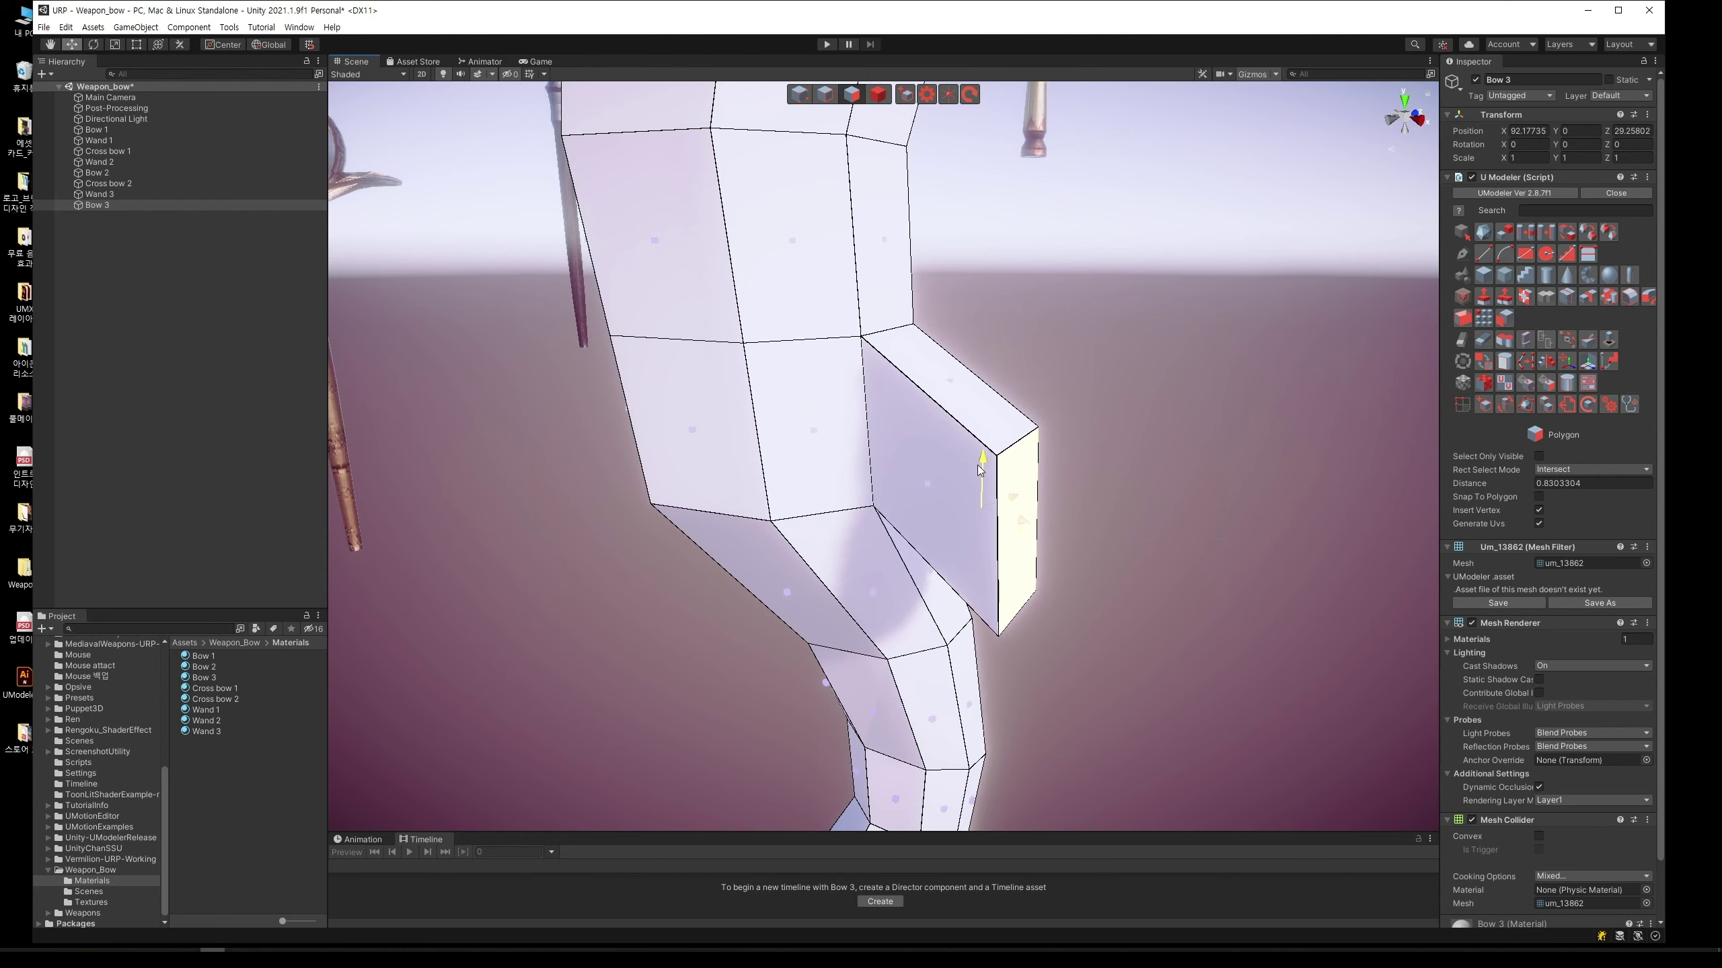
middle_drag(1027, 692, 1001, 456)
alt+drag(1001, 456, 853, 445)
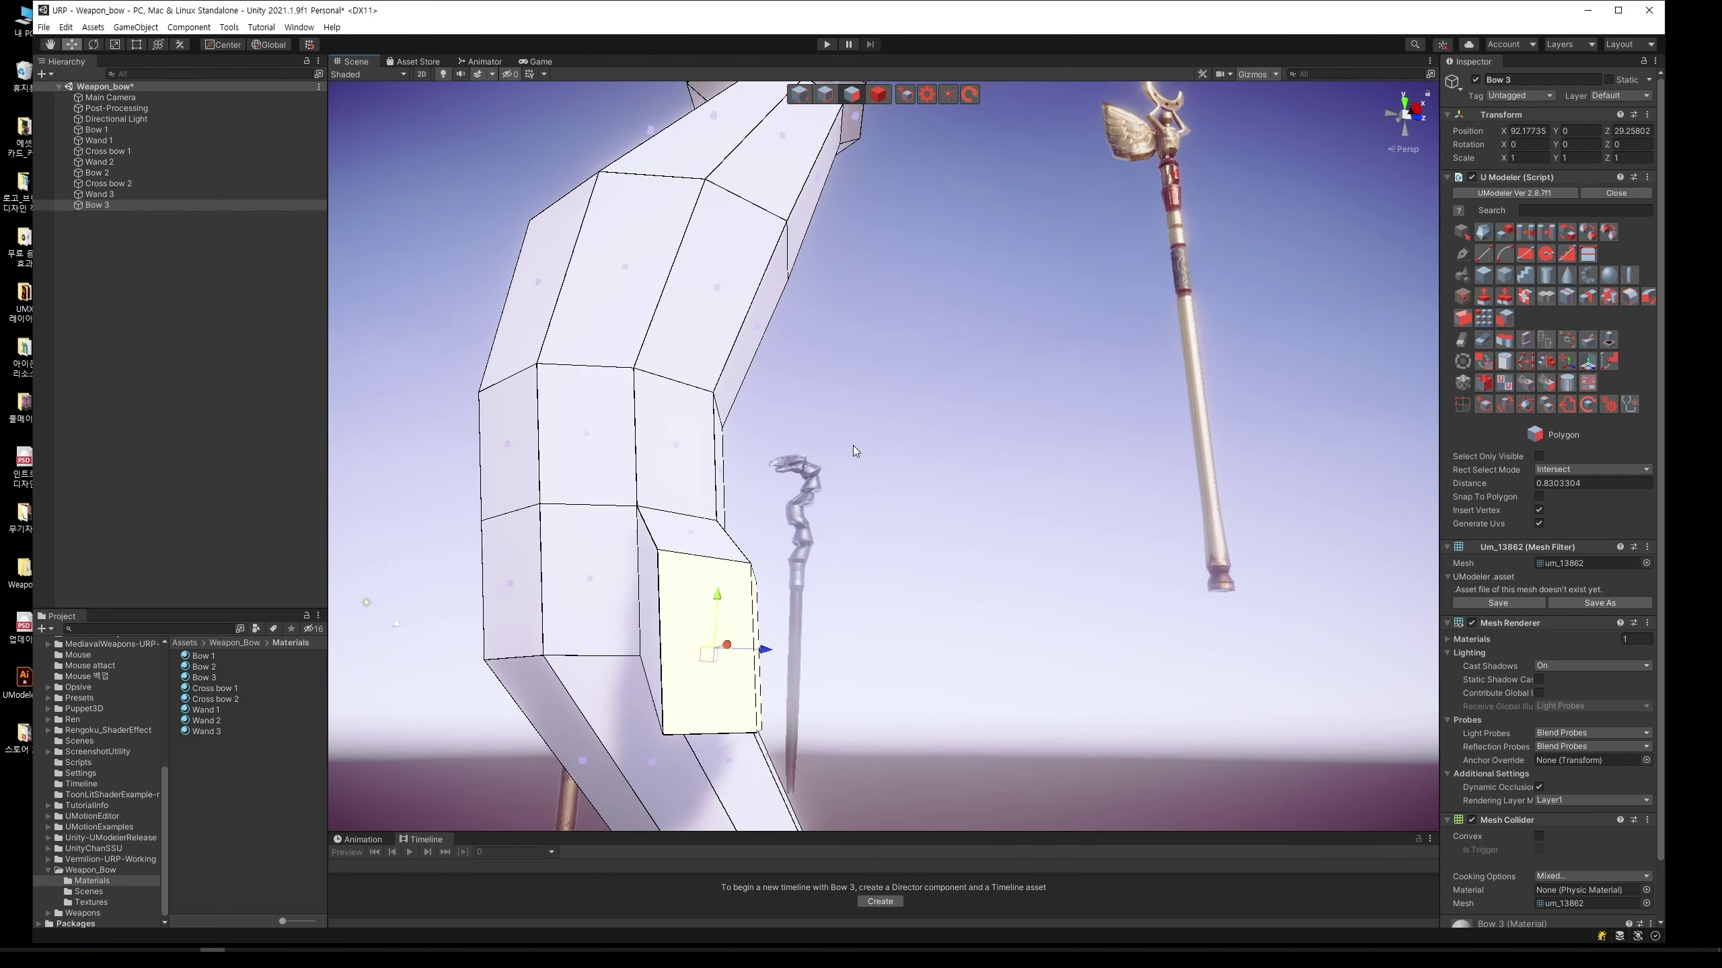
mouse_move(765, 649)
mouse_down()
mouse_move(718, 614)
mouse_move(713, 573)
mouse_up()
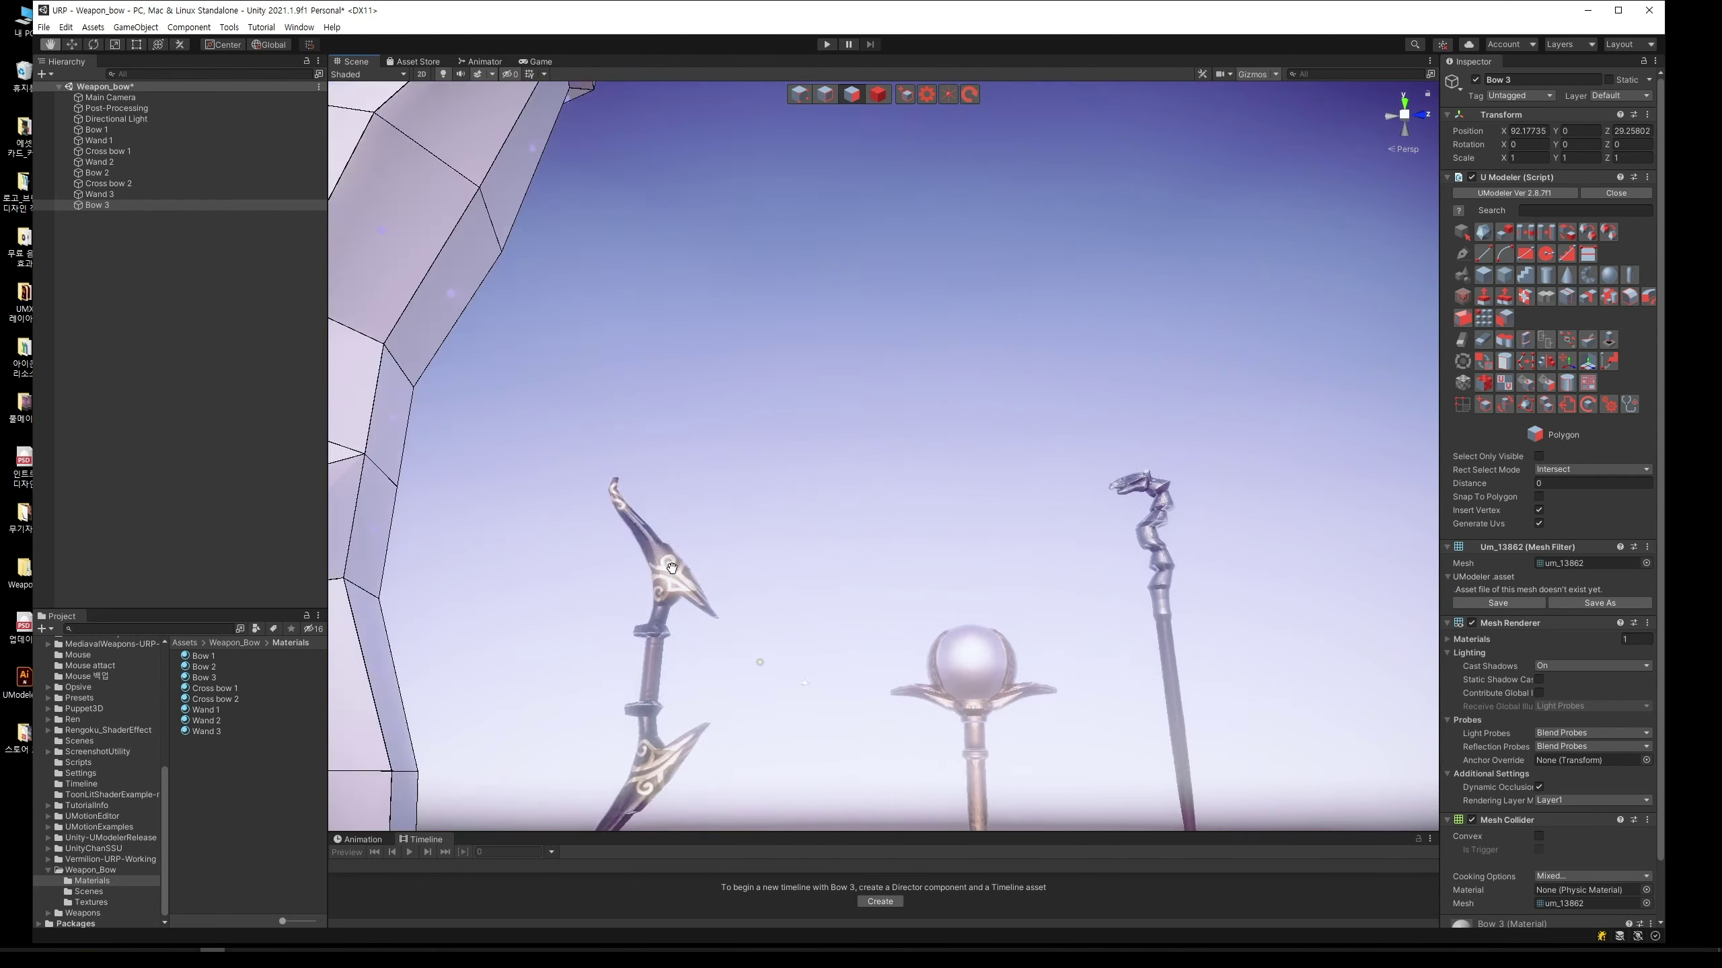
Step: Select the front and neighbouring side faces and extrude them outward together
click(830, 613)
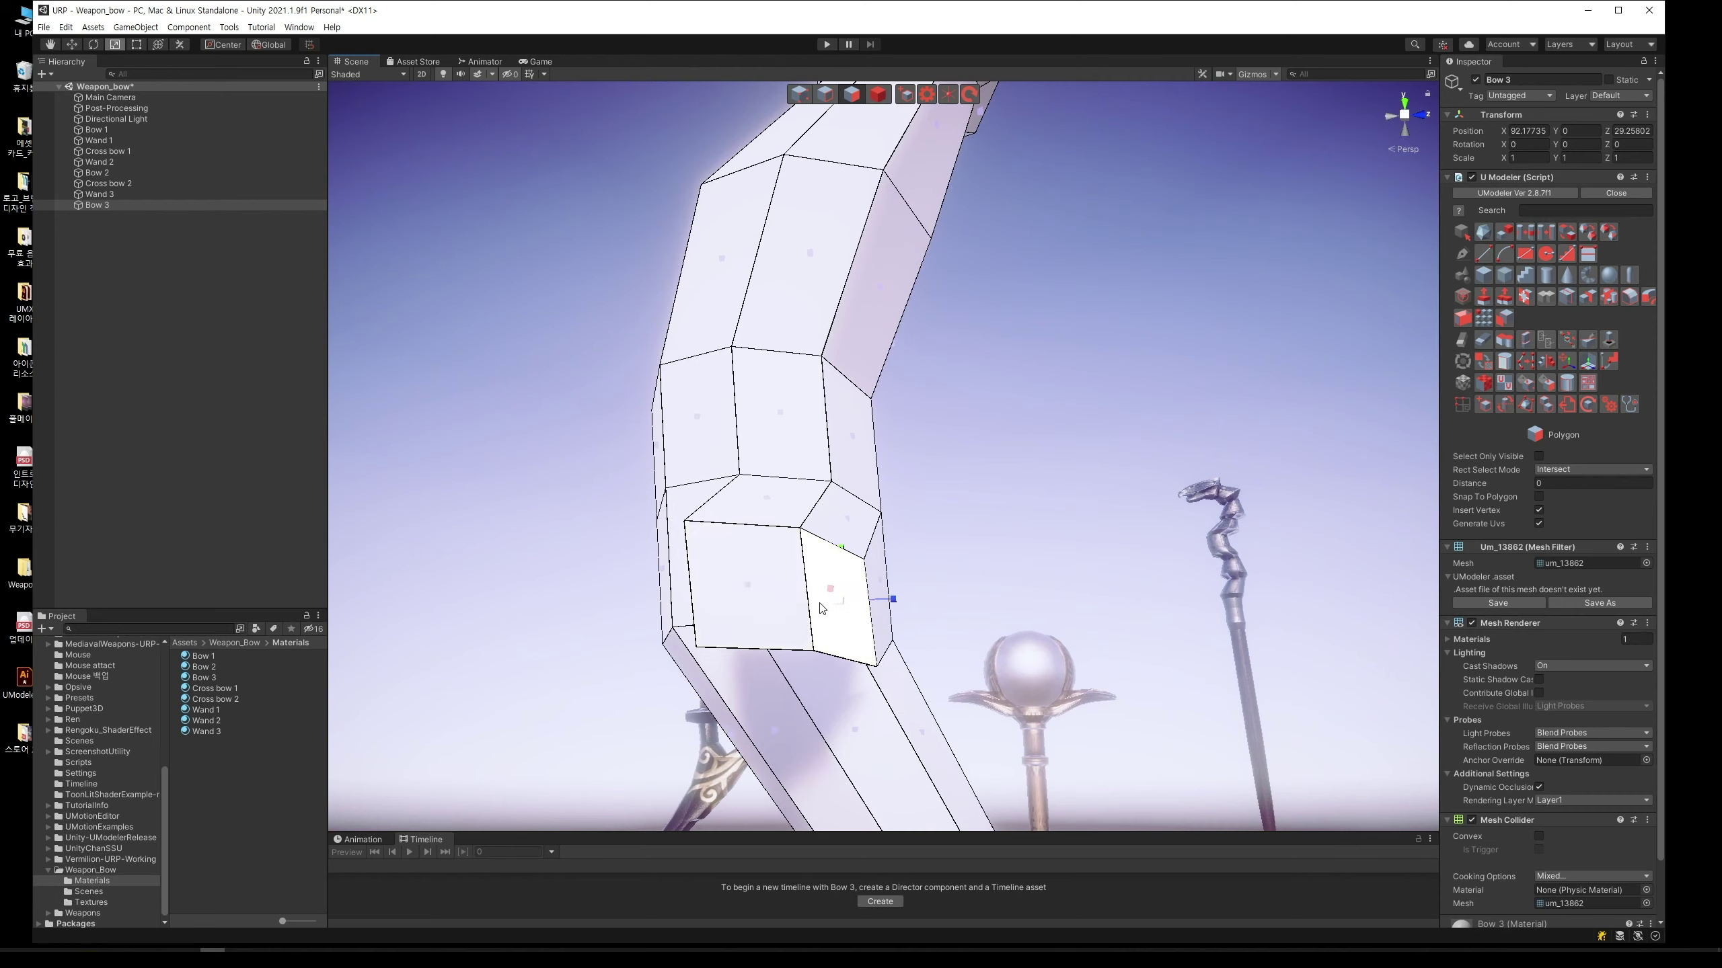
key(ctrl+z)
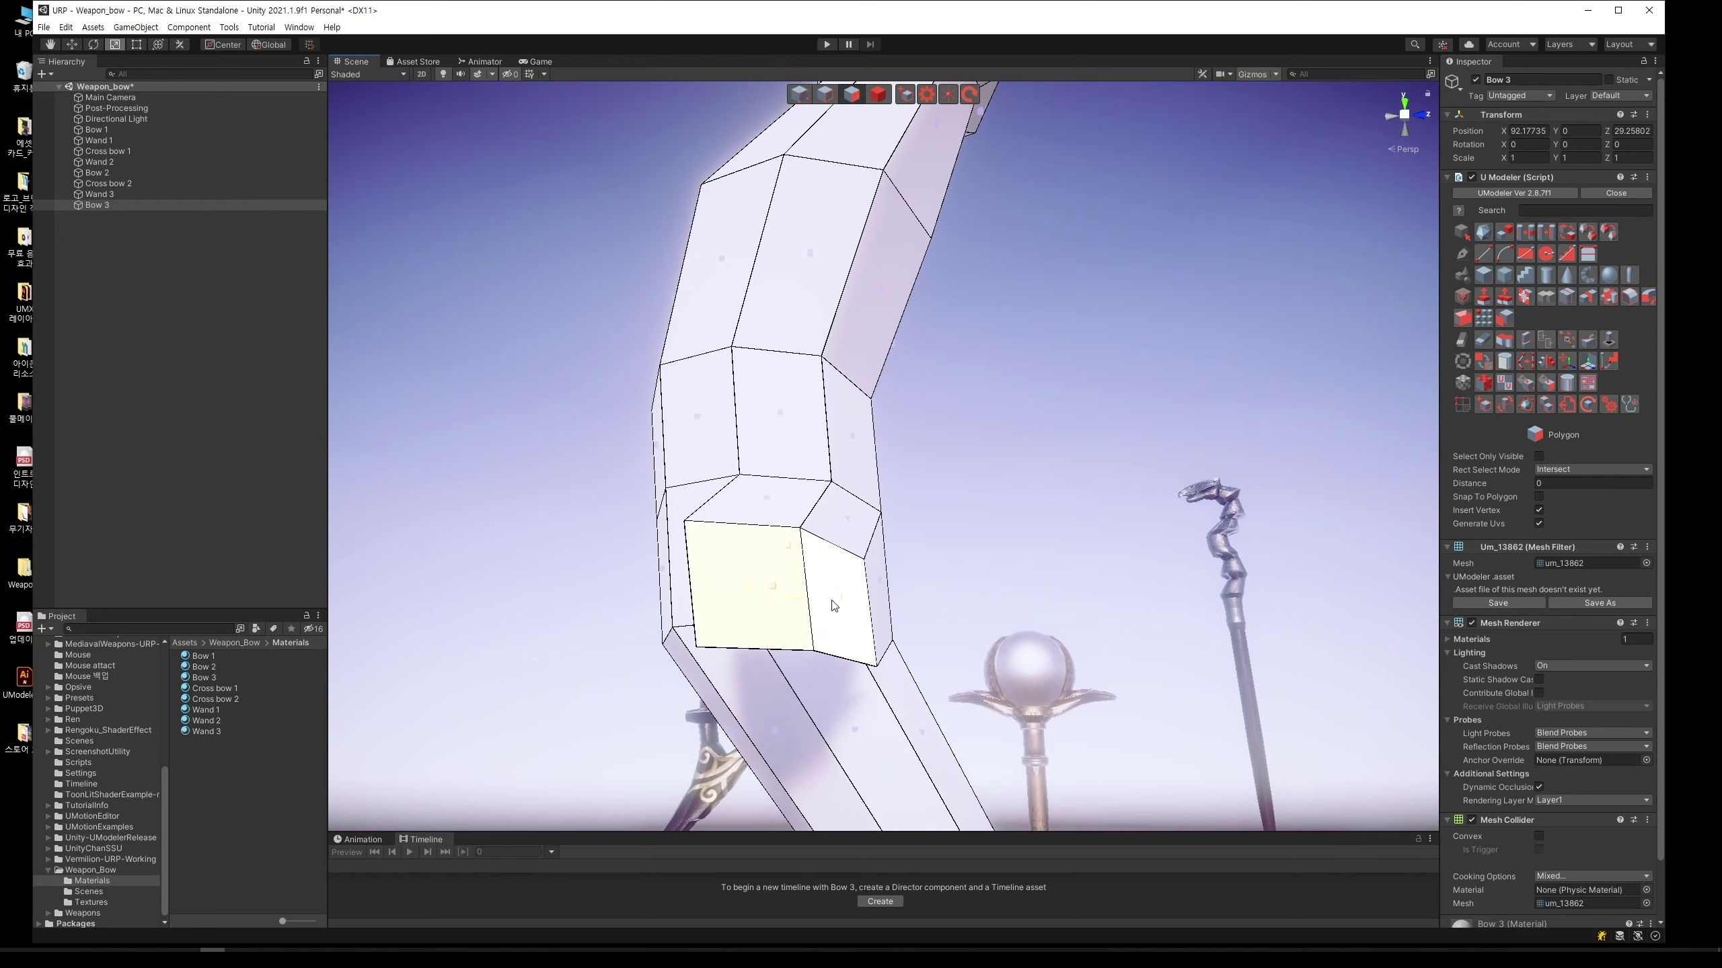
key(ctrl+z)
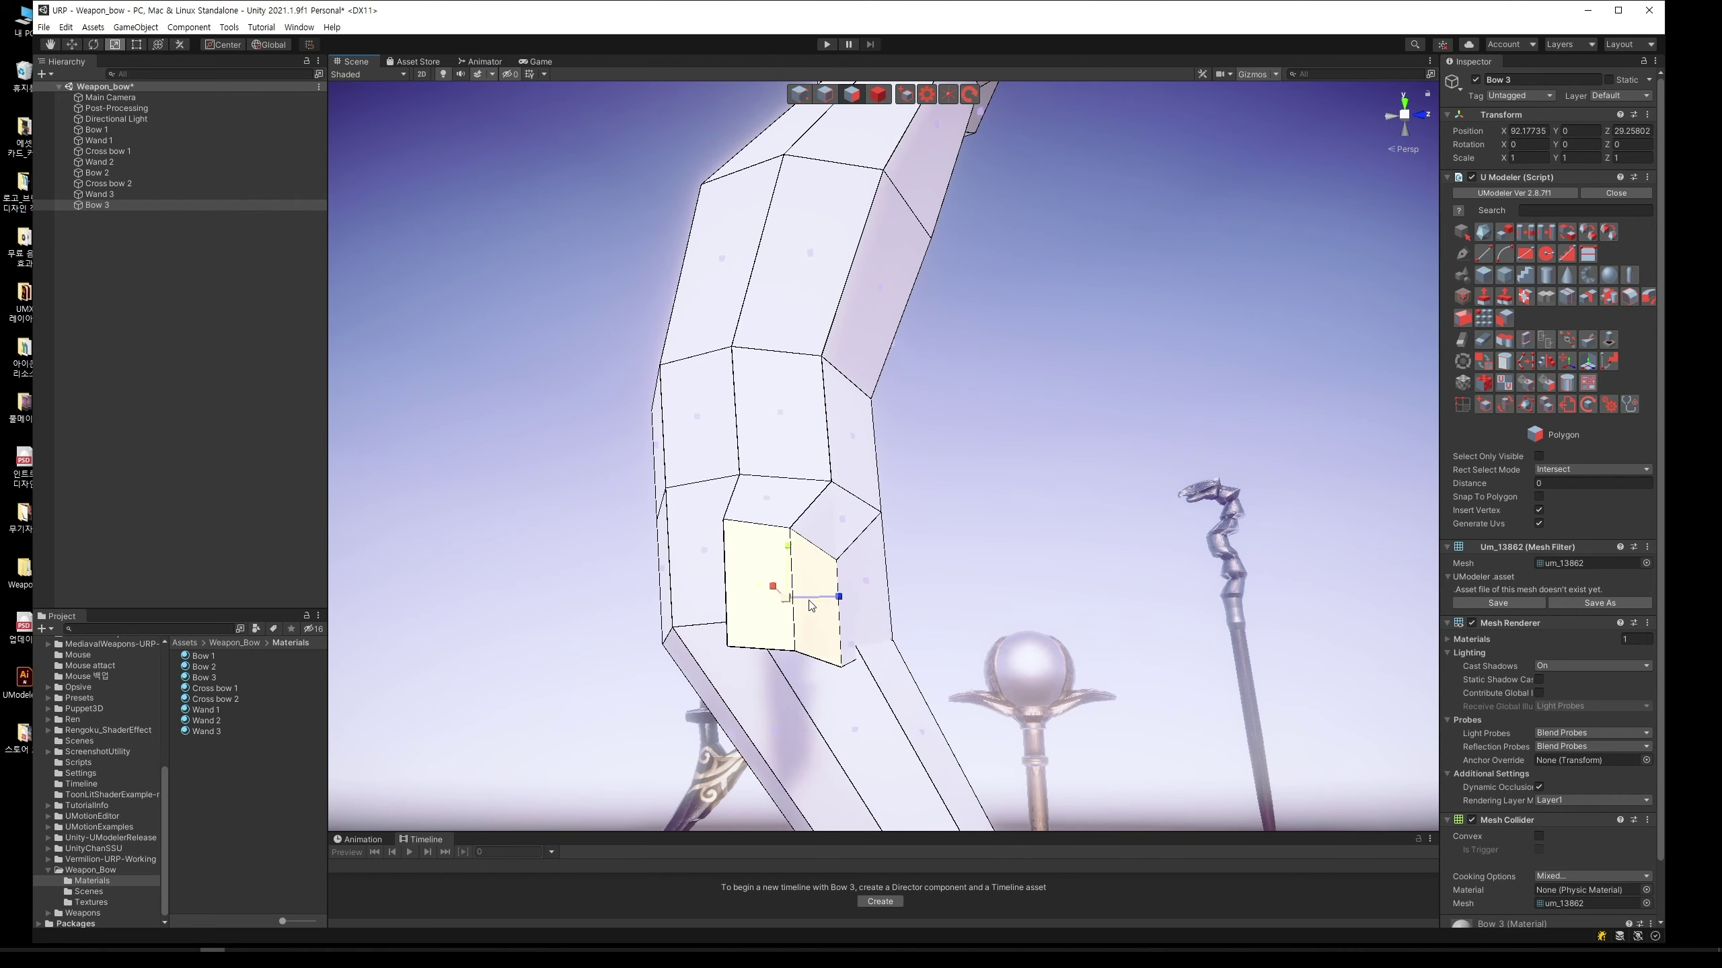
drag(824, 606, 840, 567)
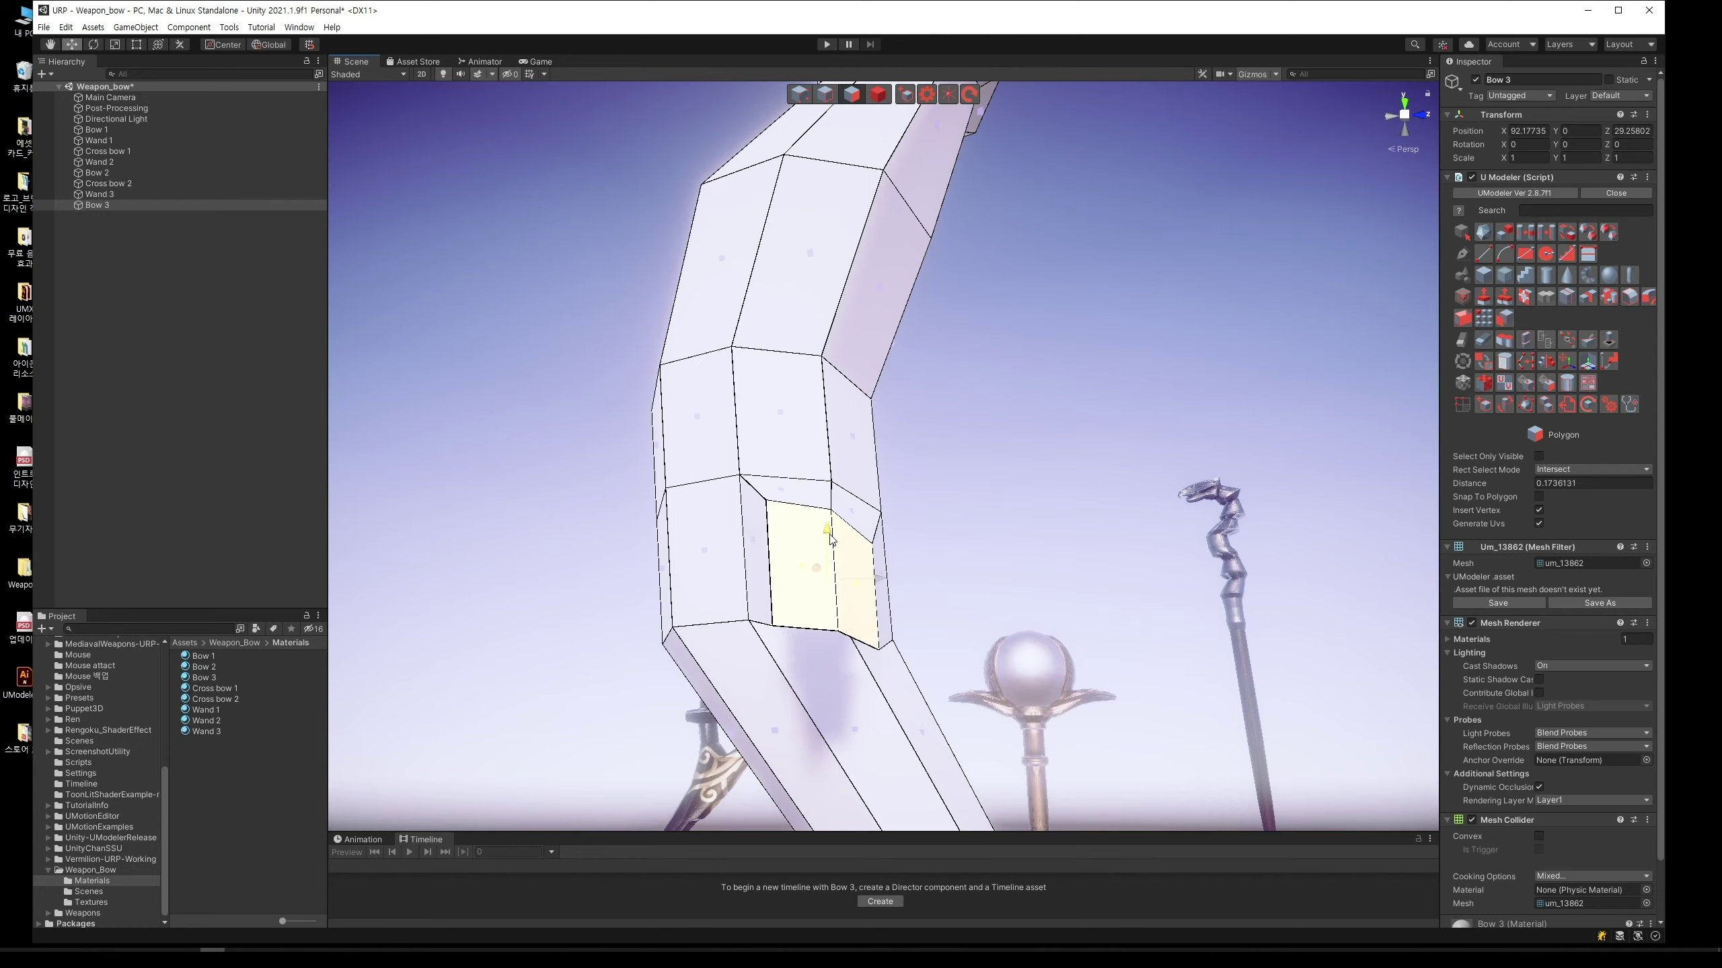
alt+drag(828, 557, 1108, 586)
scroll(1108, 585, down, 10)
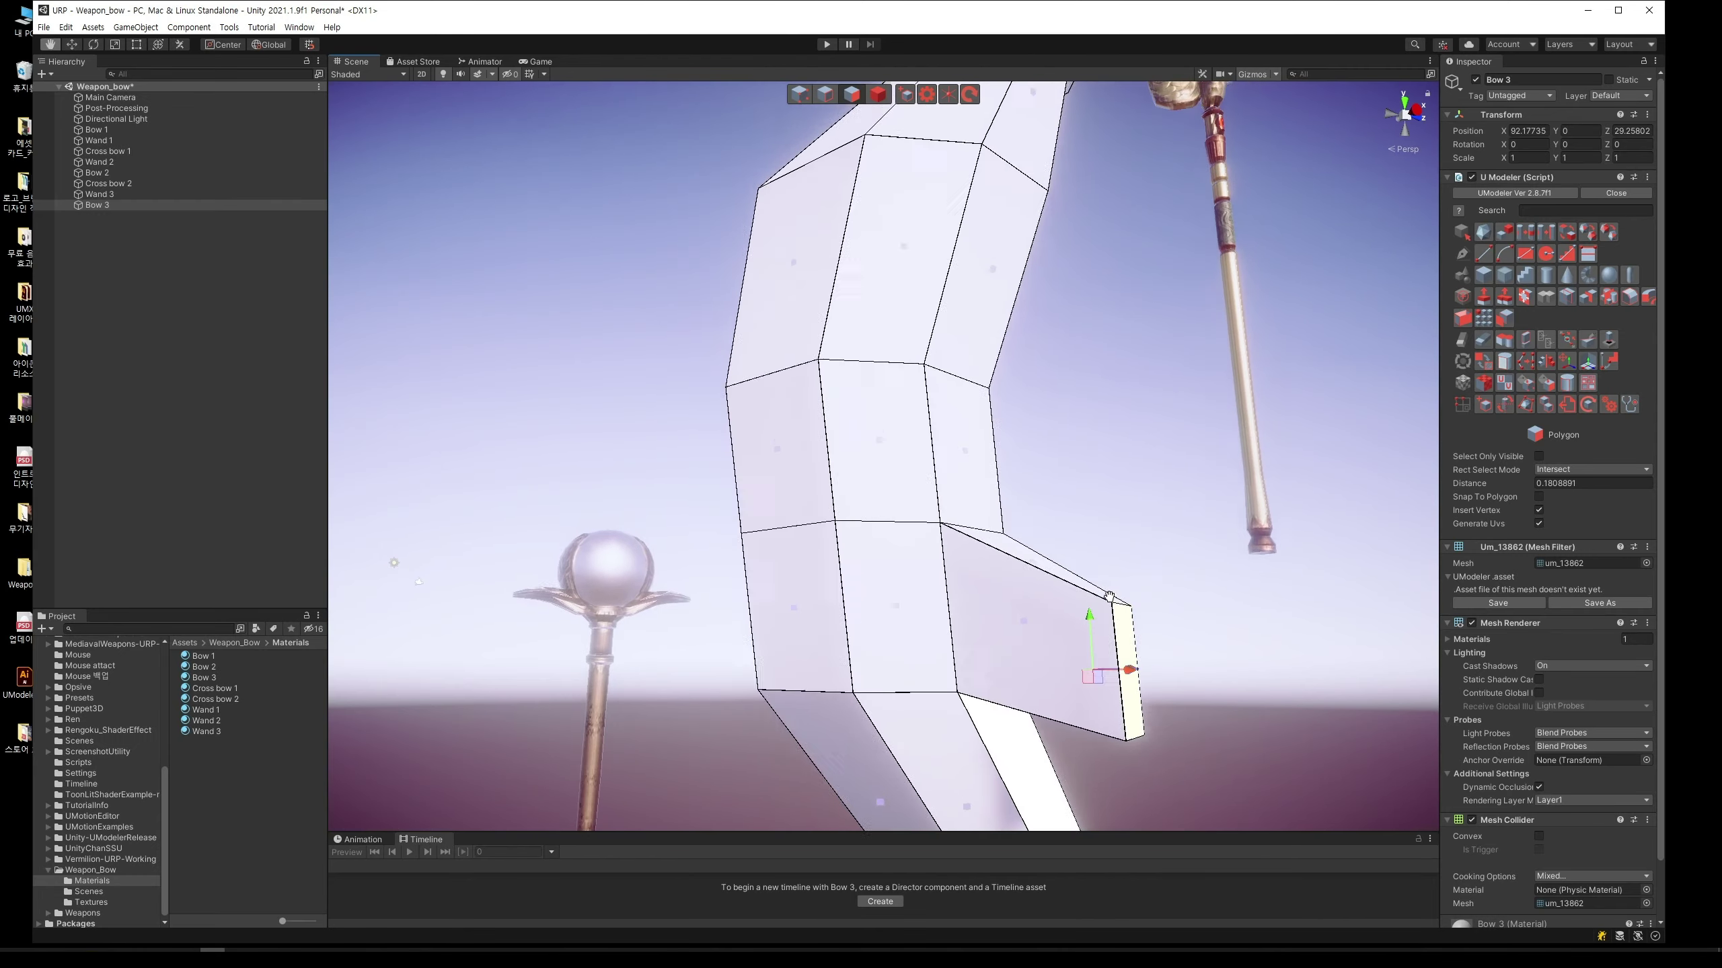
mouse_move(1110, 573)
middle_down()
mouse_move(1114, 643)
mouse_move(1119, 591)
middle_up()
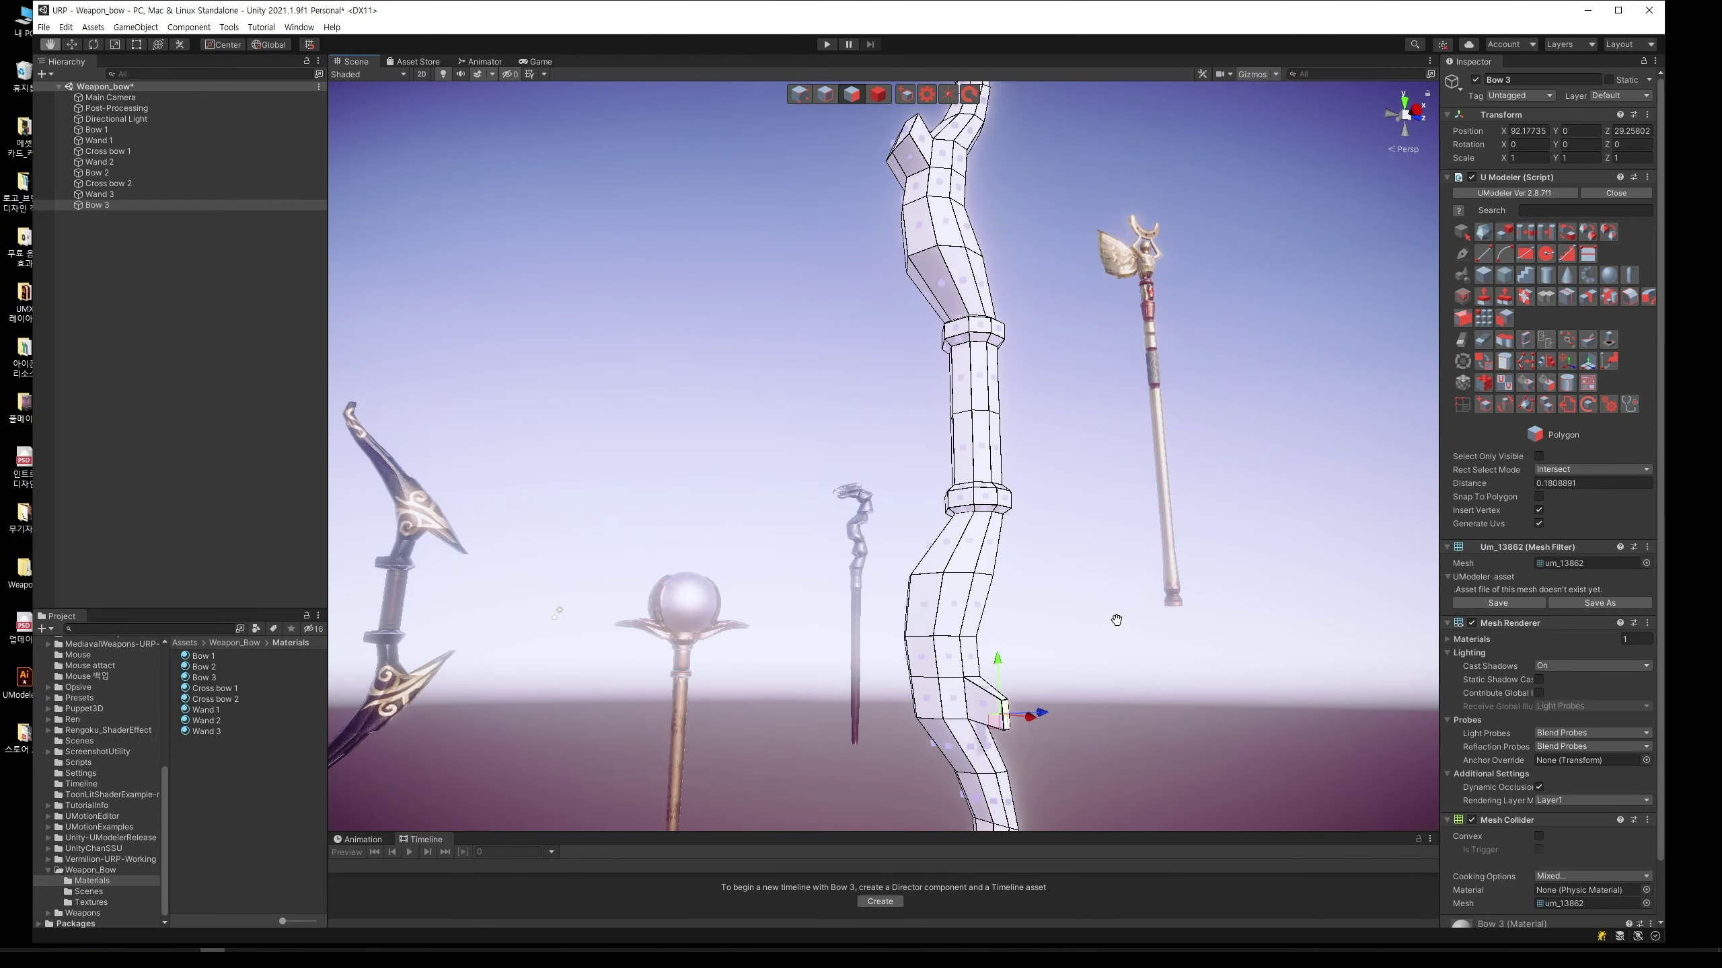
Step: Raise the side block's edge in Edge mode and insert a new edge loop across the bow
scroll(1119, 587, up, 5)
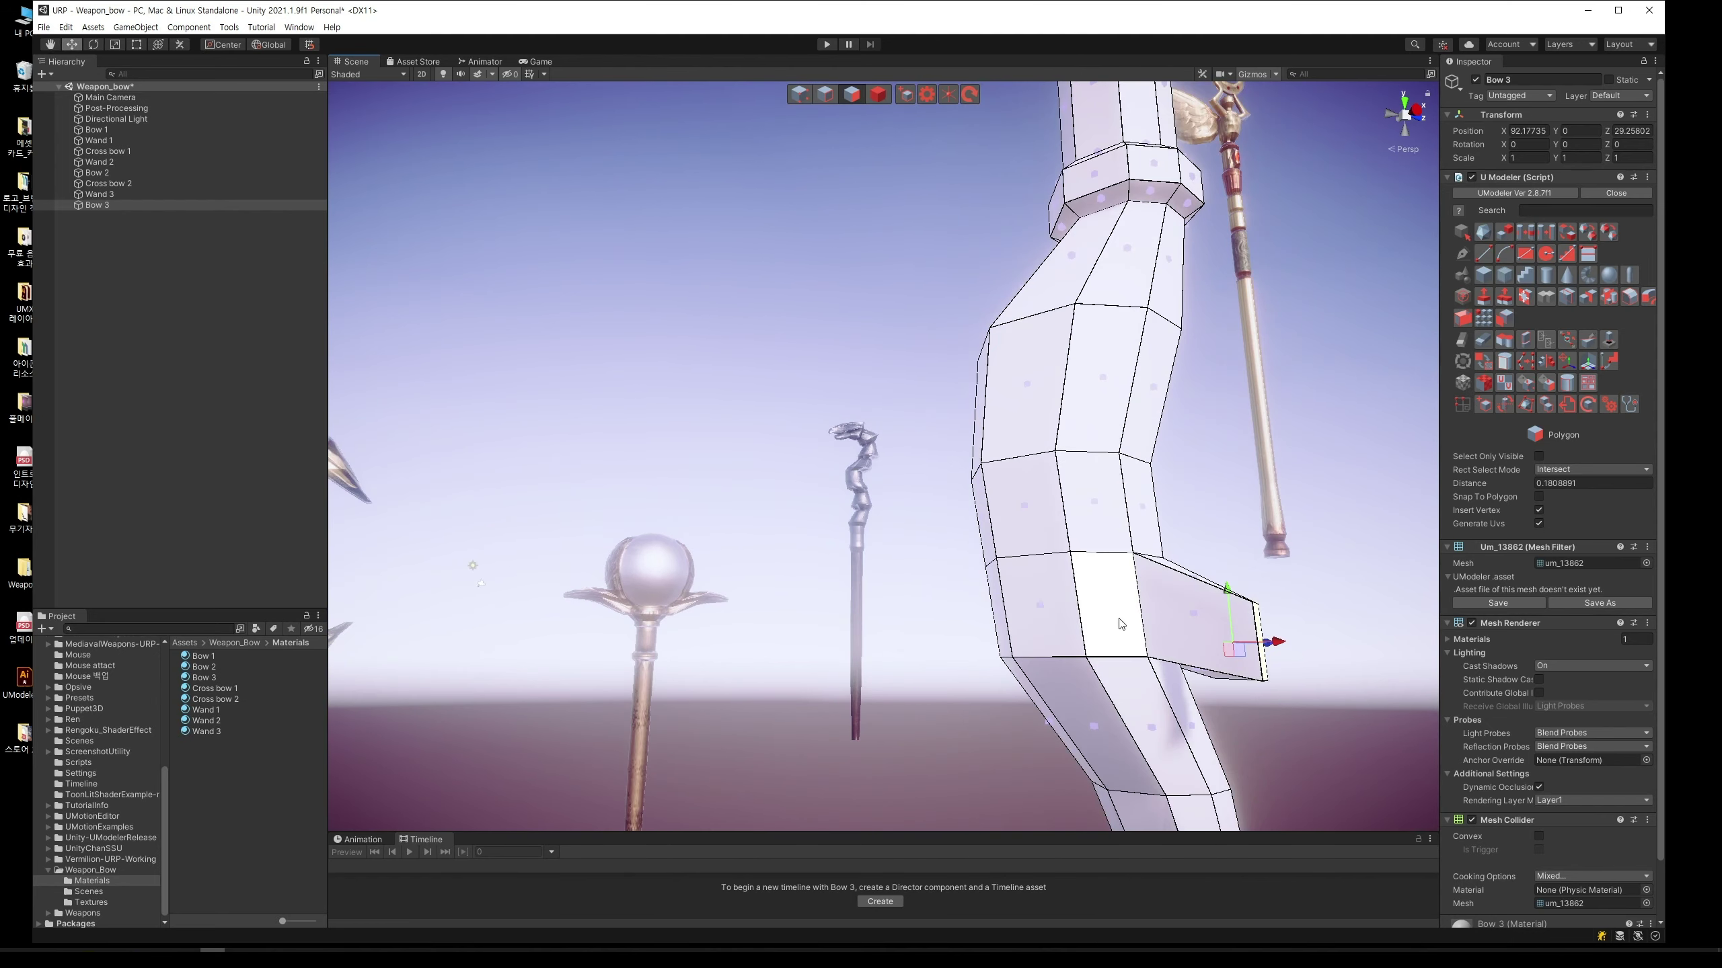
mouse_move(1119, 588)
alt+mouse_down()
mouse_move(1050, 473)
mouse_move(813, 458)
mouse_move(700, 549)
alt+mouse_up()
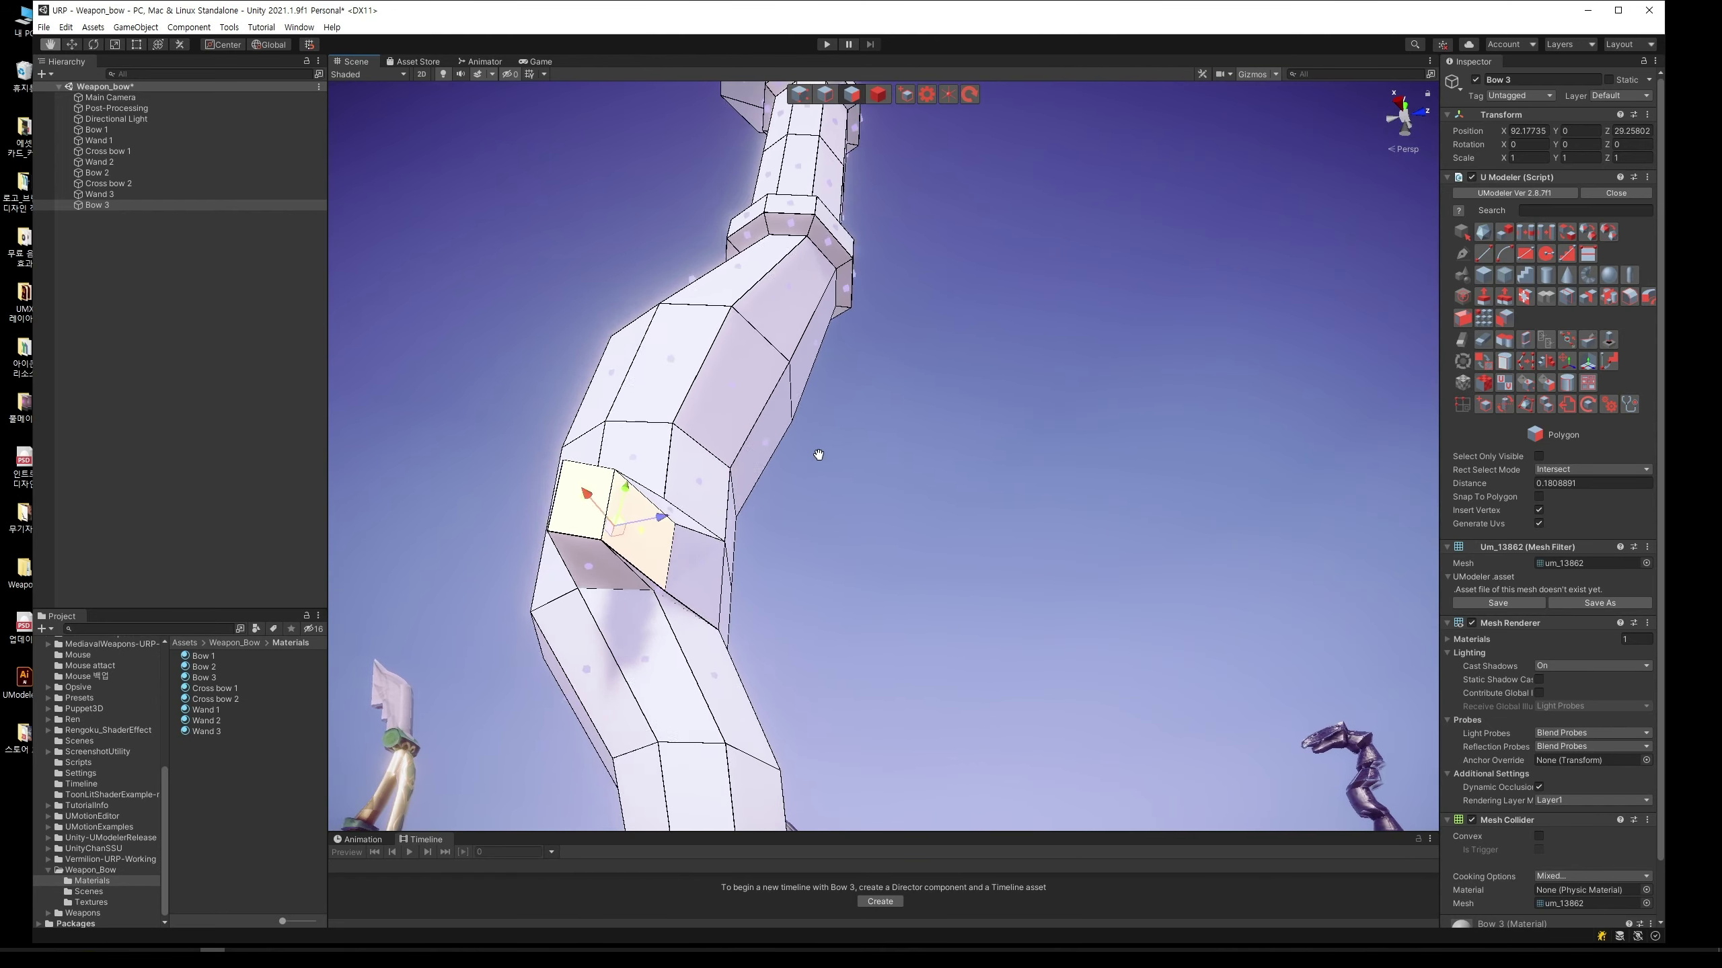
key(2)
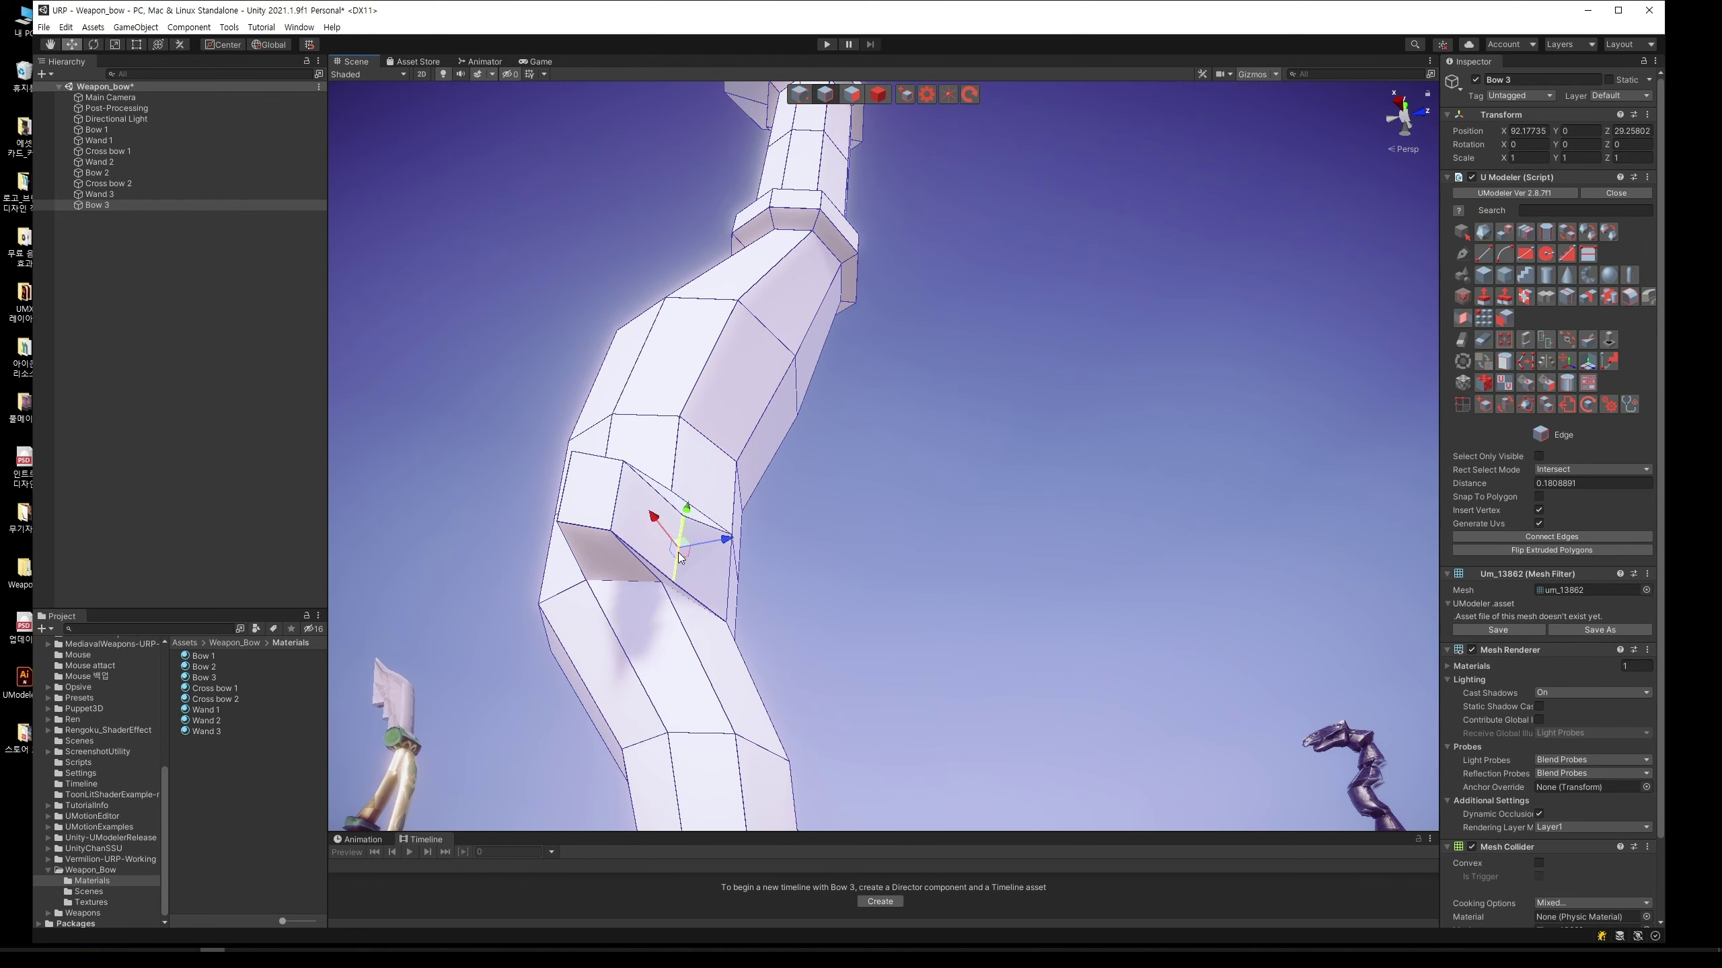
mouse_move(685, 515)
mouse_down()
mouse_move(698, 495)
mouse_move(630, 483)
mouse_move(715, 483)
mouse_move(653, 448)
mouse_up()
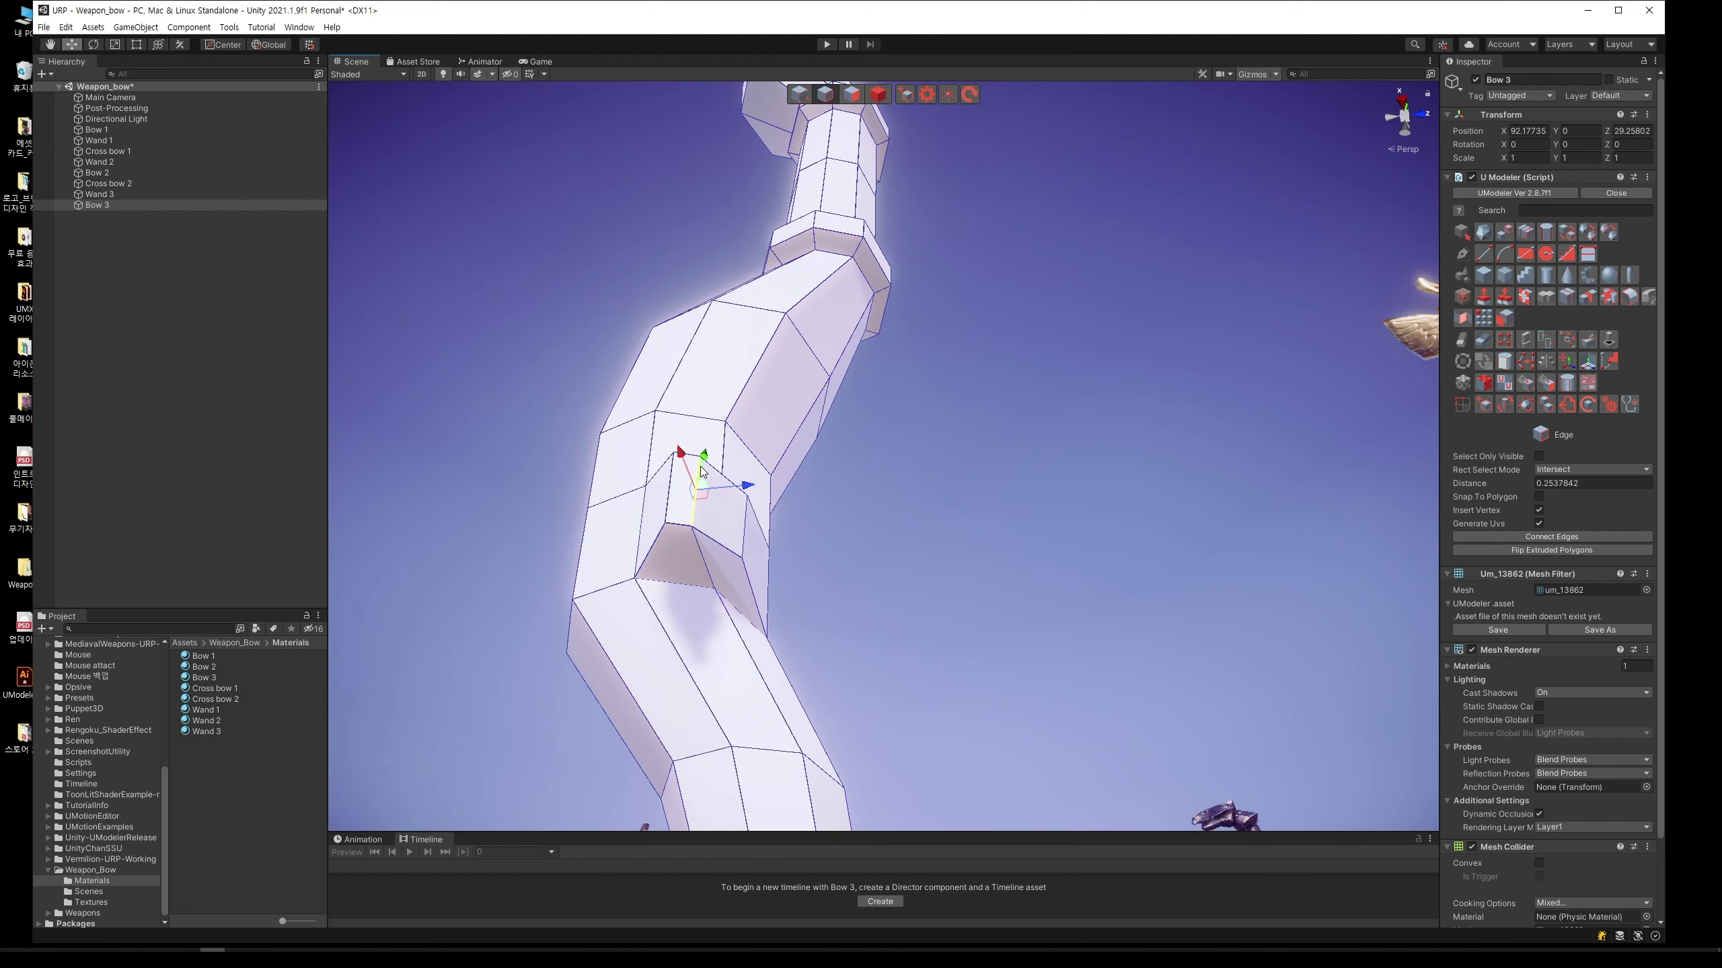
click(746, 486)
Step: Select an edge on the lower tip and slide it down the tip
middle_drag(746, 488, 827, 454)
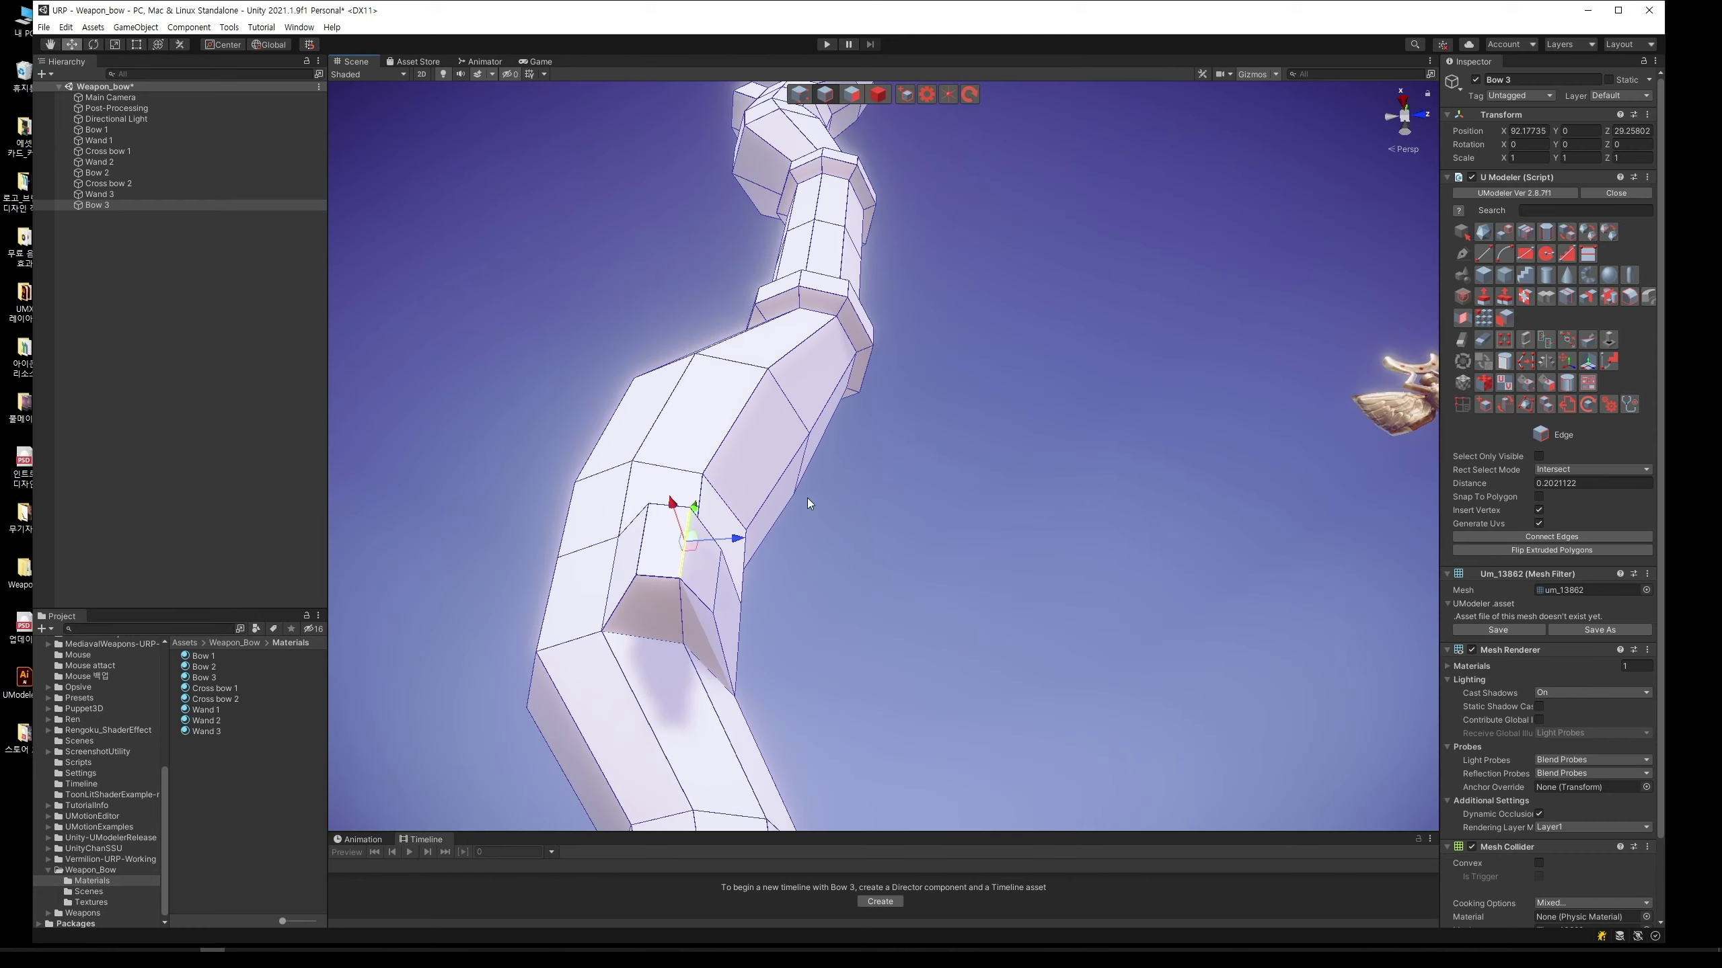
mouse_move(827, 454)
alt+mouse_down()
mouse_move(637, 688)
mouse_move(723, 594)
alt+mouse_up()
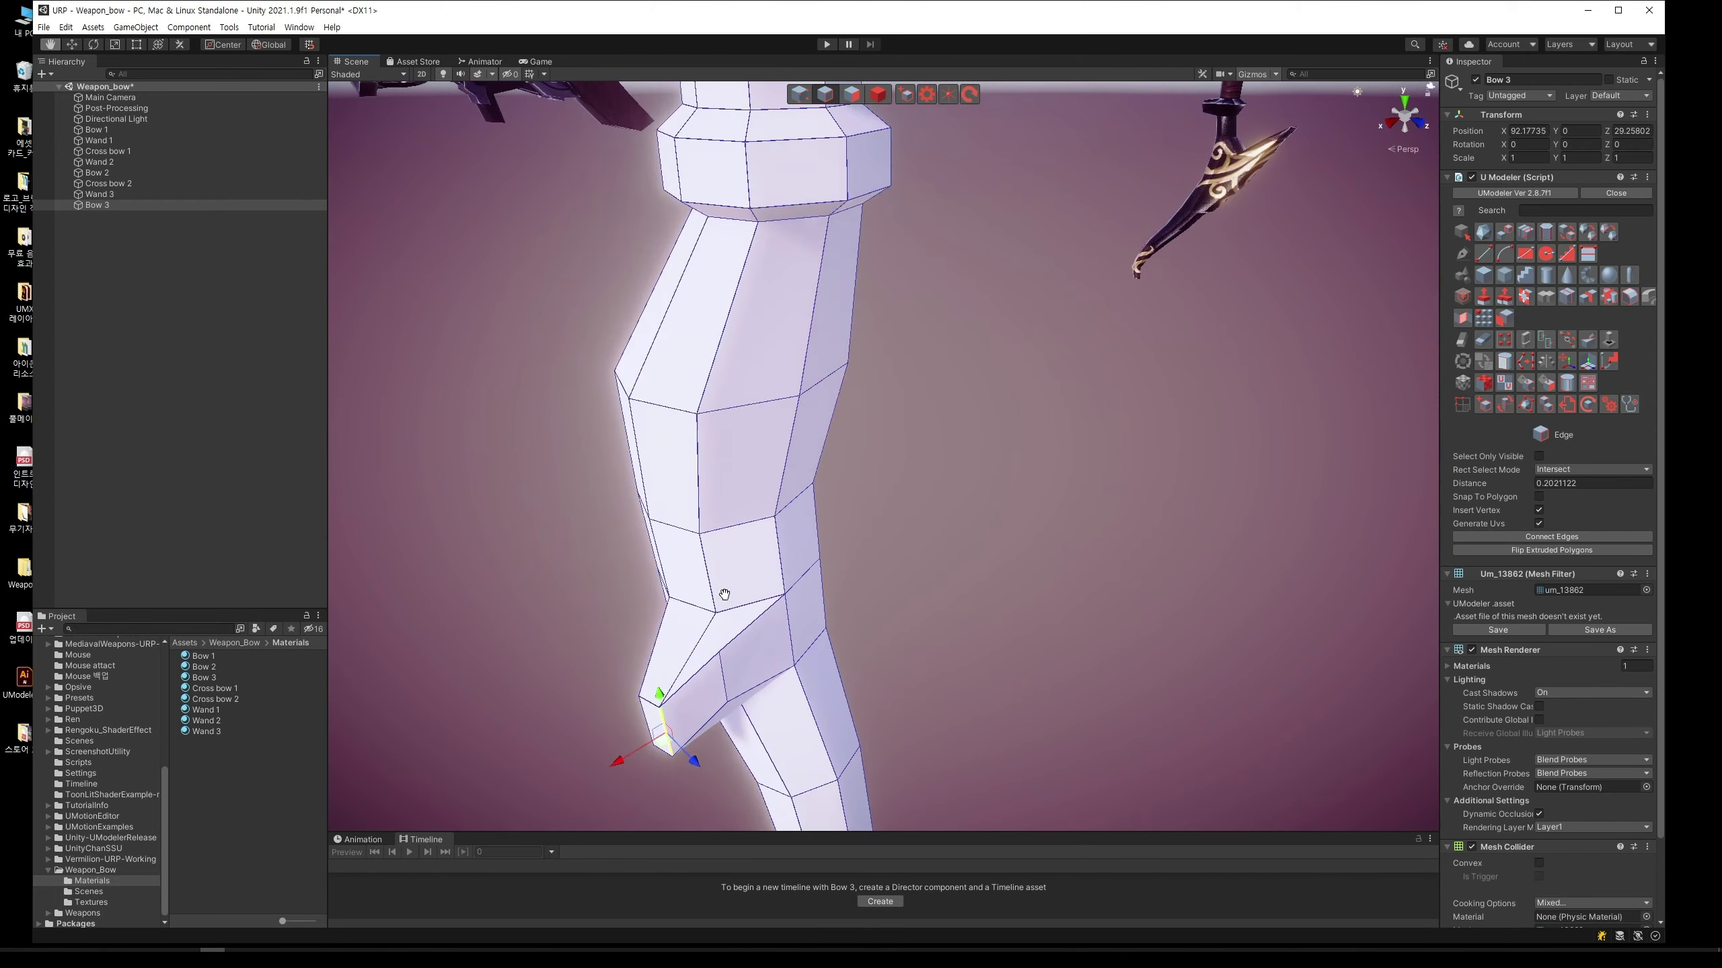
click(723, 685)
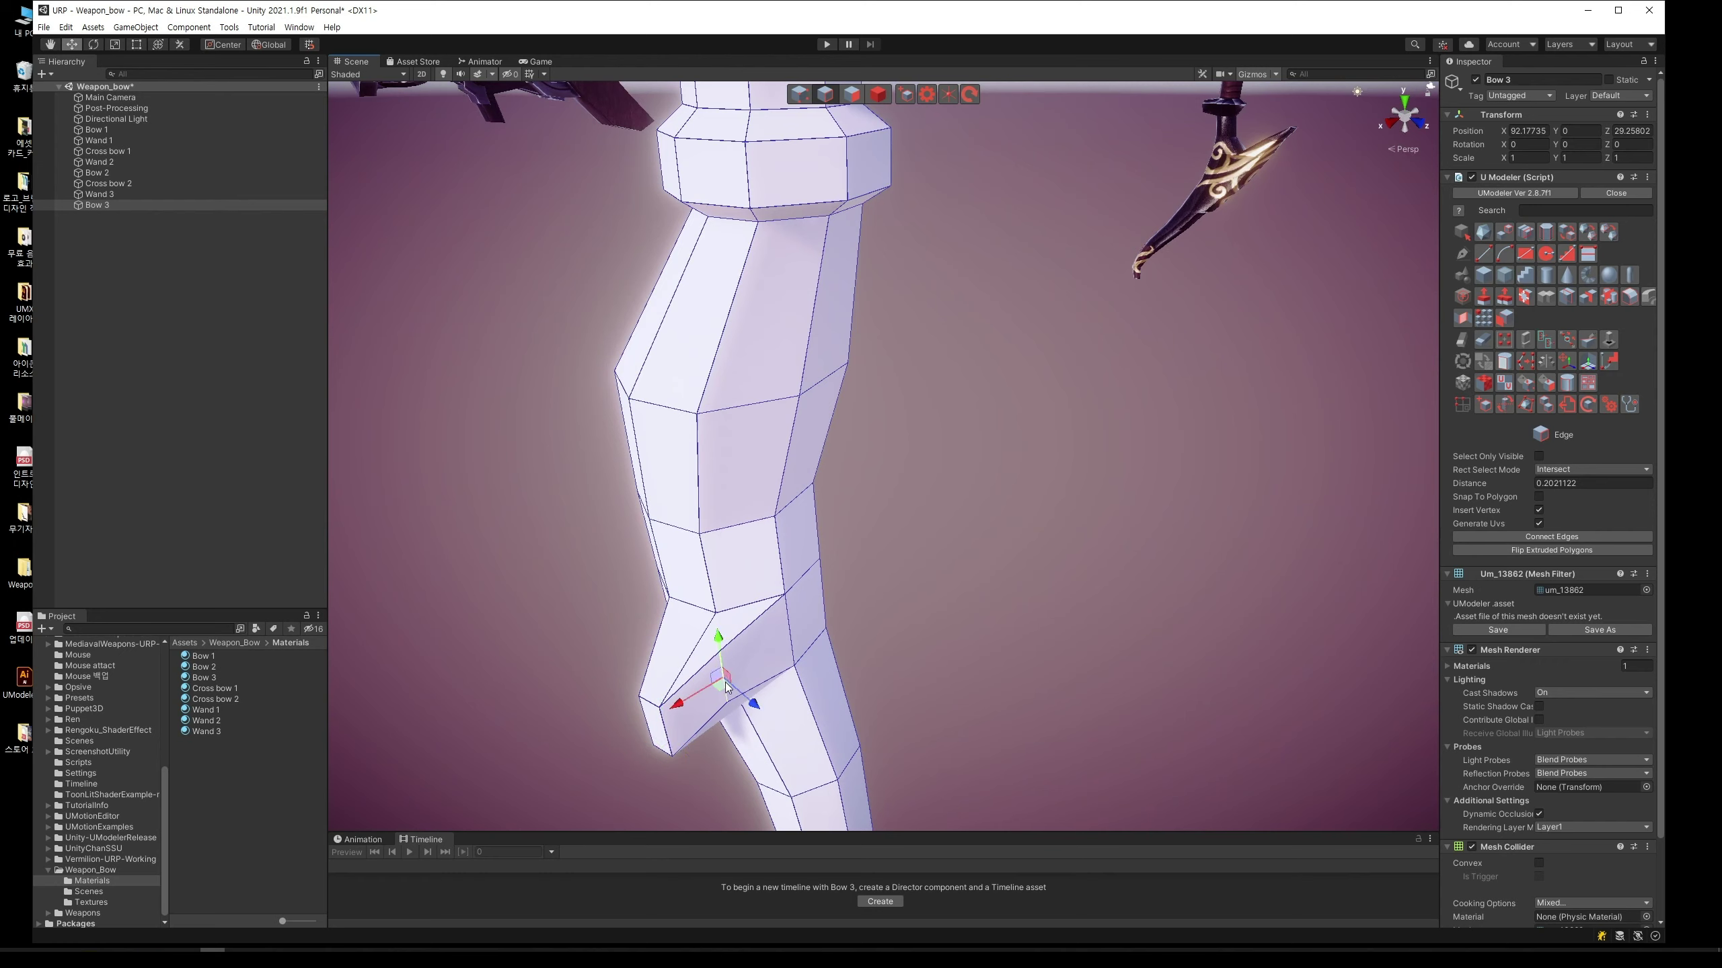
click(749, 711)
mouse_move(719, 650)
mouse_down()
mouse_move(767, 673)
mouse_move(807, 510)
mouse_up()
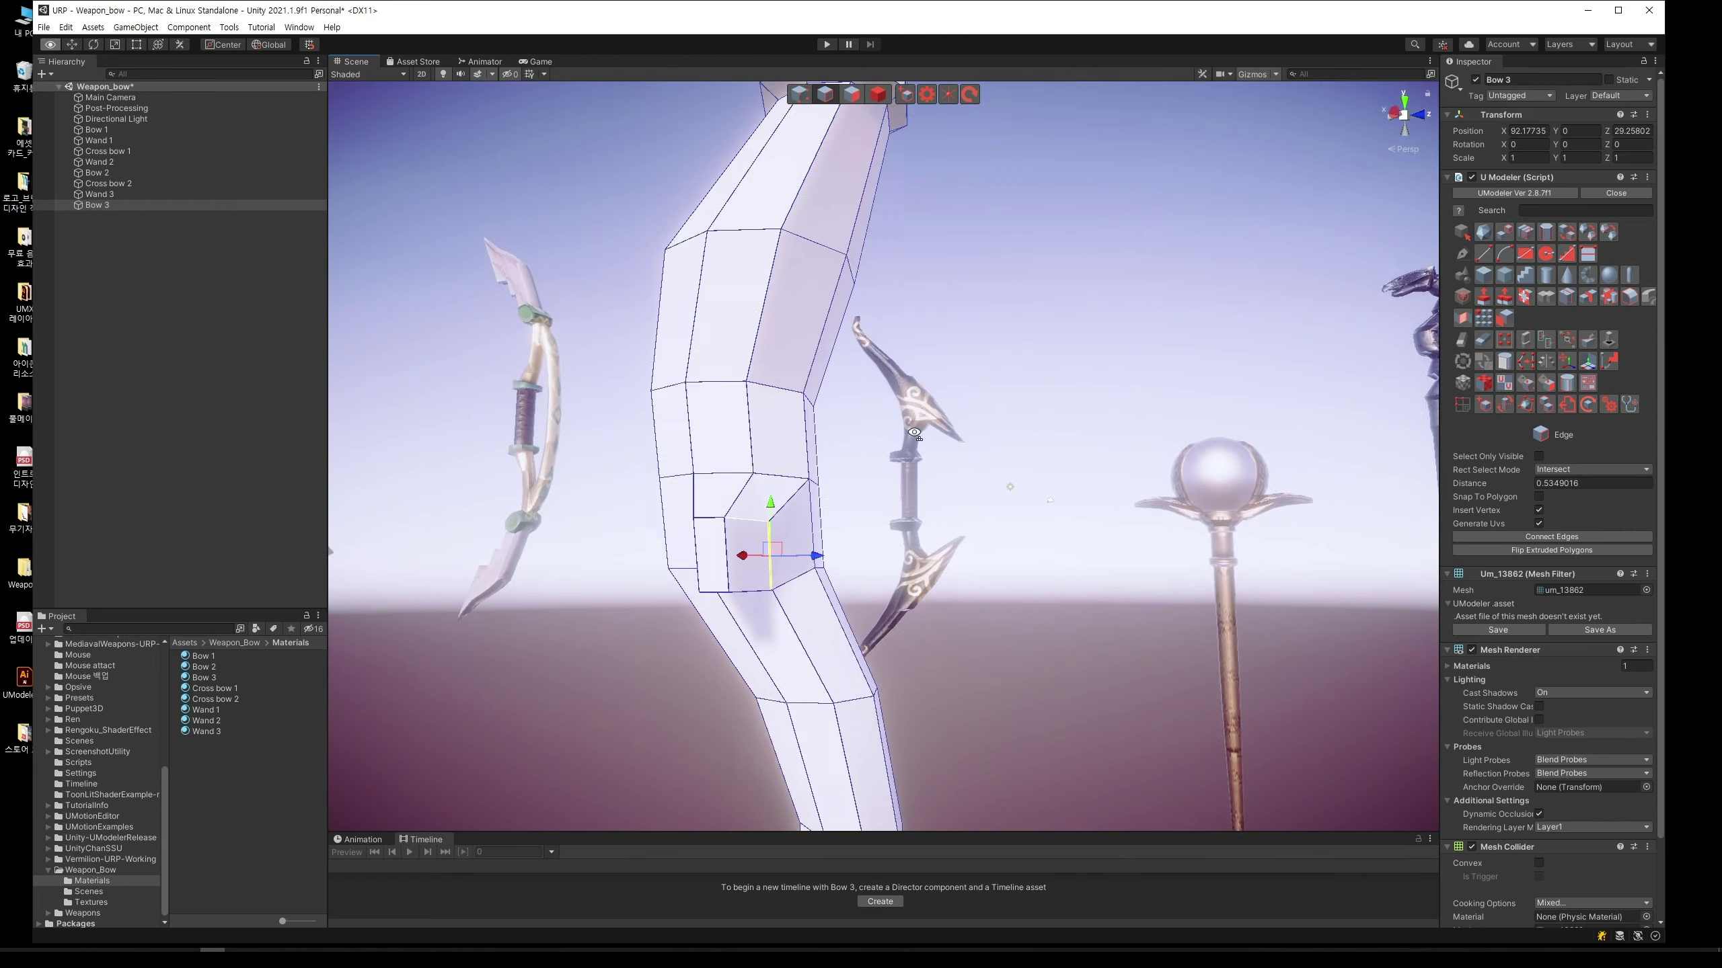
Step: Lower the side block's outer edge and move its corner vertices to slant the step
mouse_move(771, 518)
alt+mouse_down()
mouse_move(780, 624)
mouse_move(696, 742)
mouse_move(773, 726)
mouse_move(939, 427)
alt+mouse_up()
scroll(772, 725, down, 5)
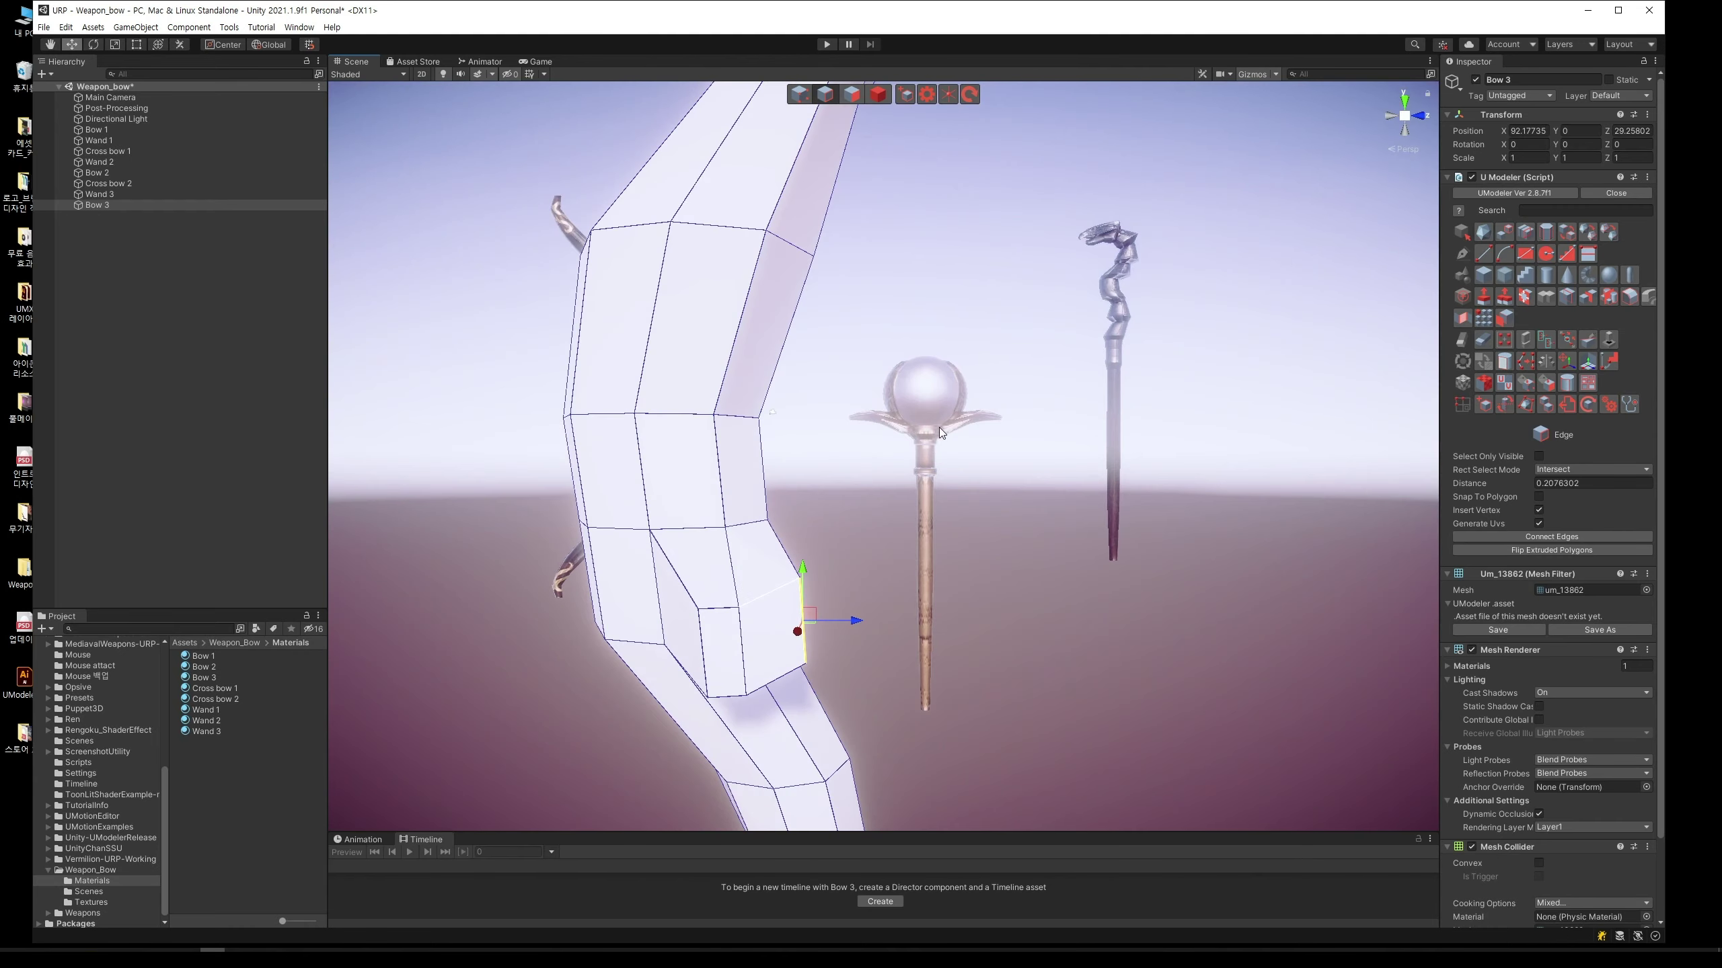
scroll(941, 401, up, 3)
drag(847, 328, 846, 334)
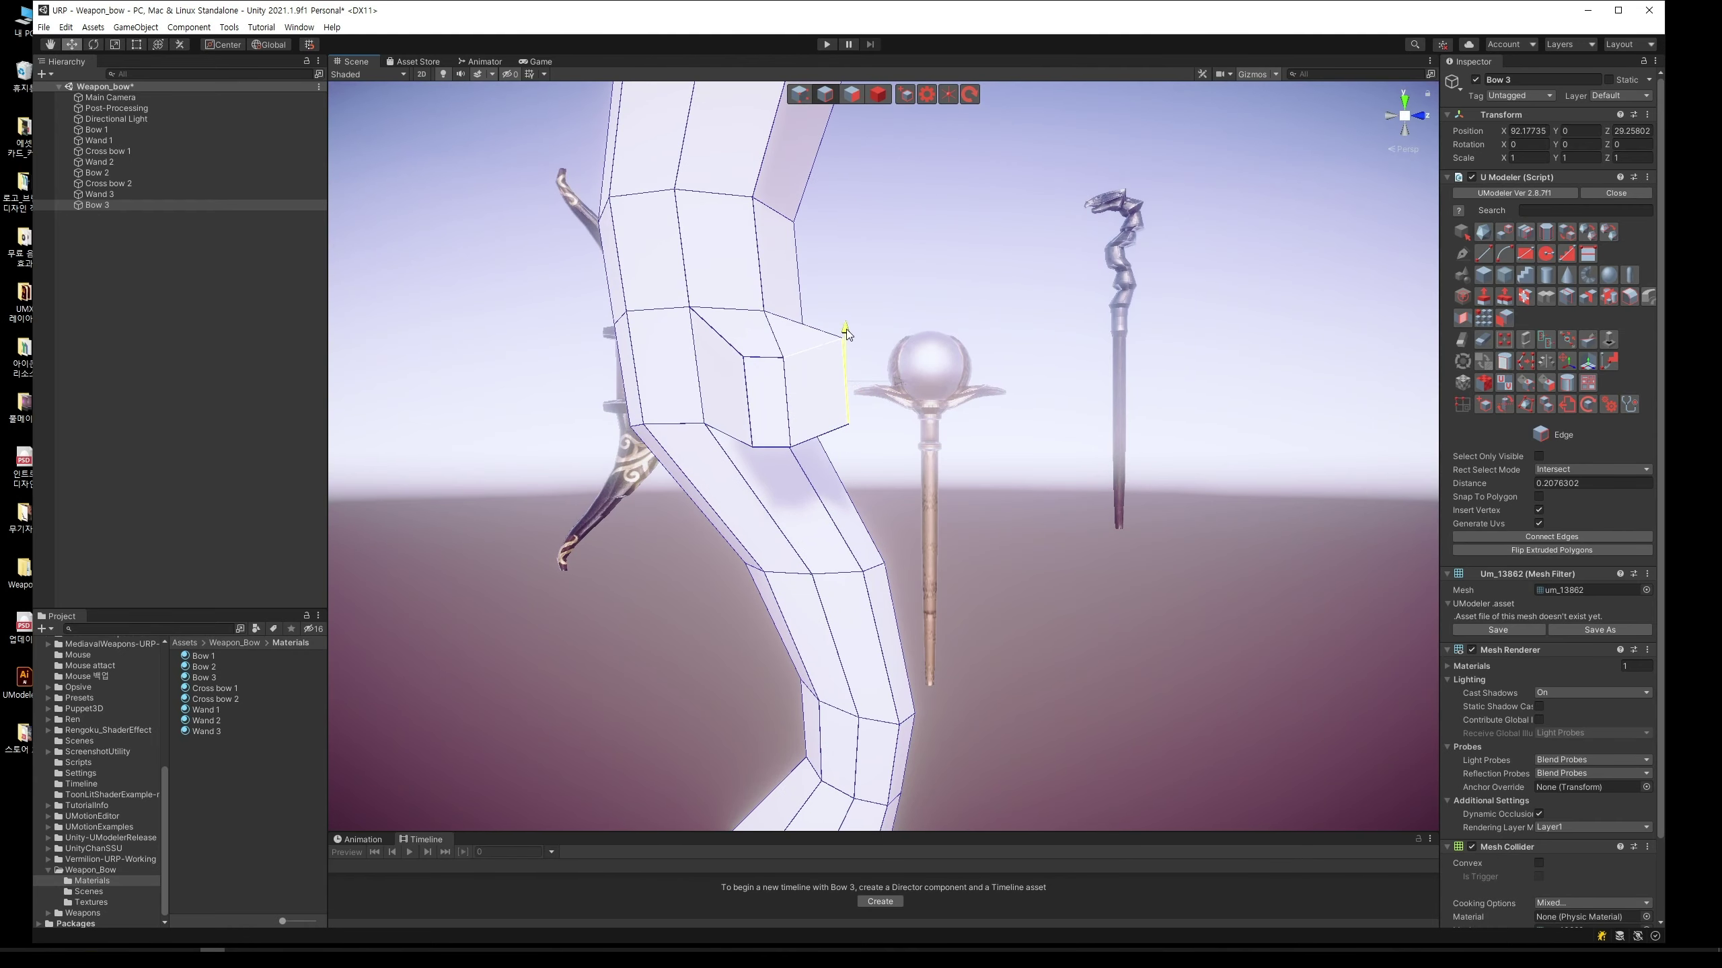
click(801, 99)
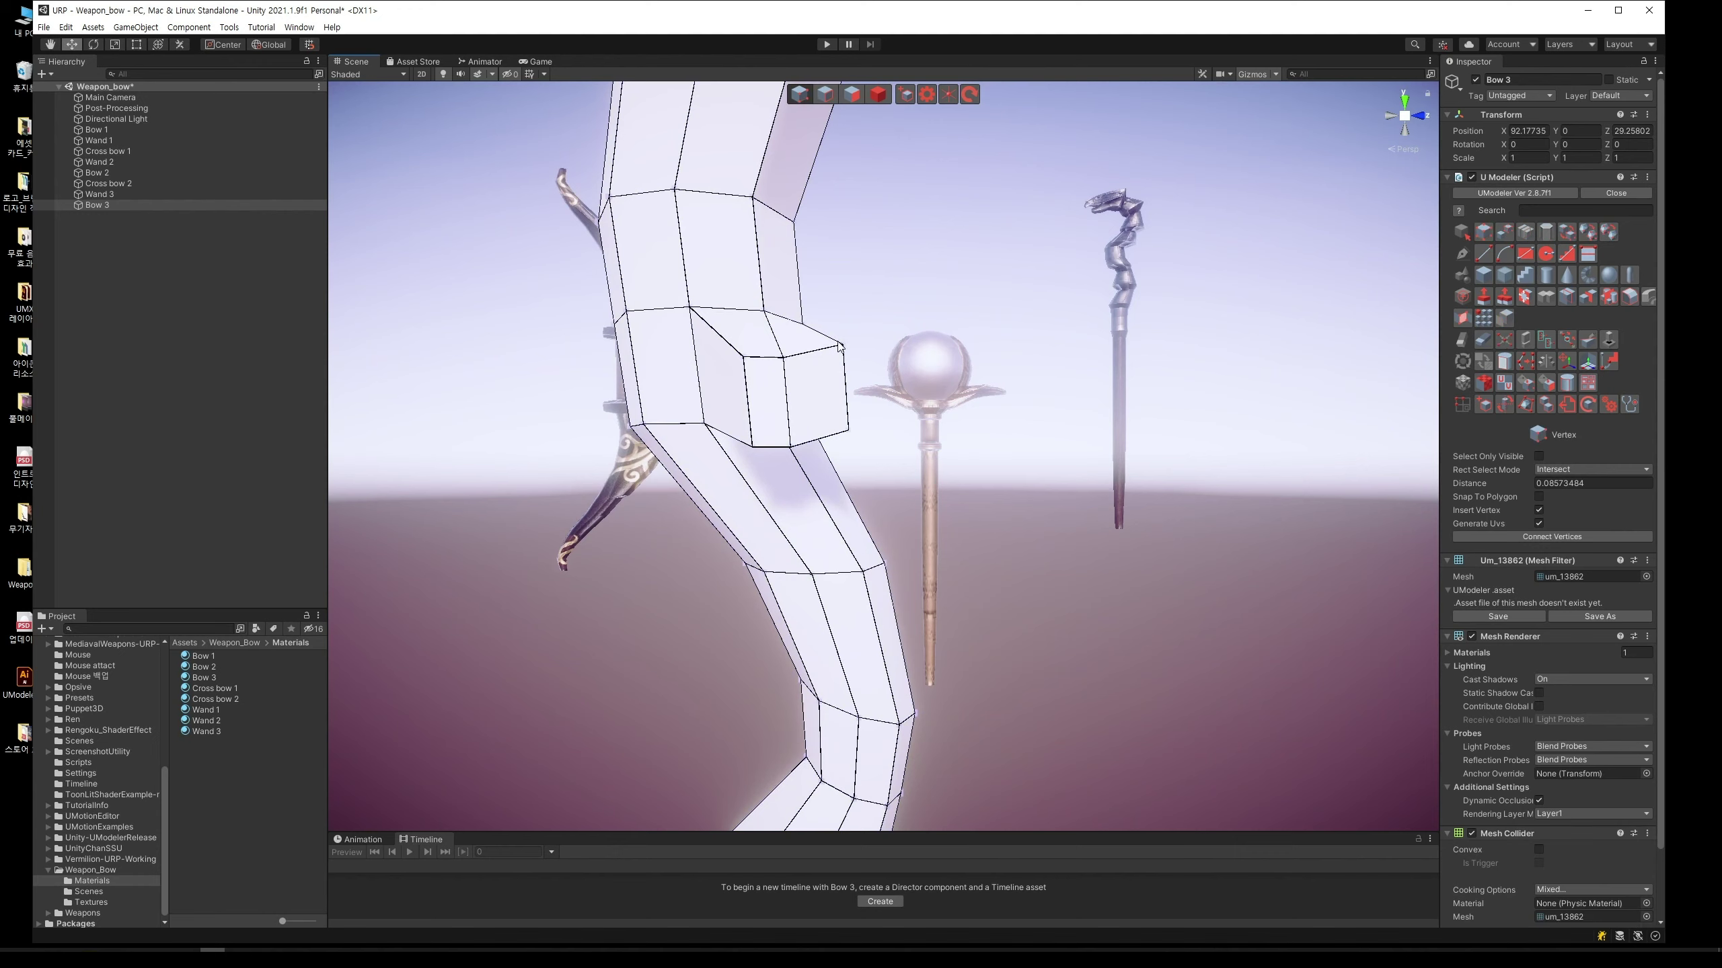
drag(845, 297, 845, 323)
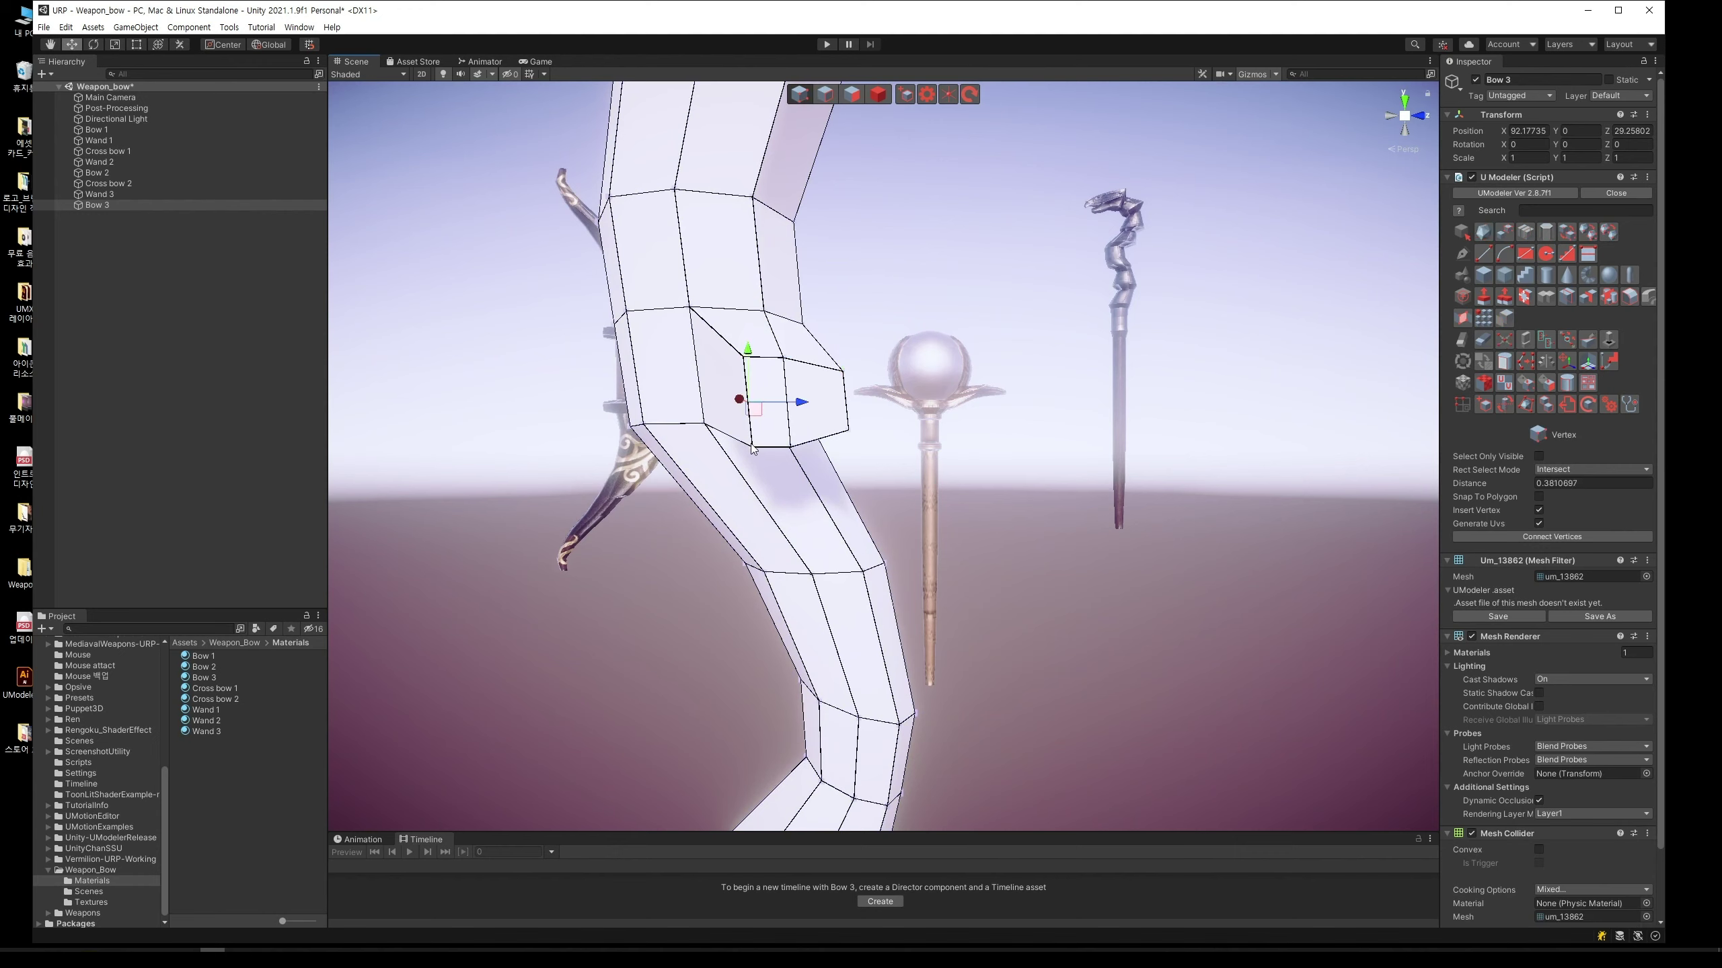
mouse_move(749, 367)
mouse_down()
mouse_move(749, 384)
mouse_move(751, 347)
mouse_up()
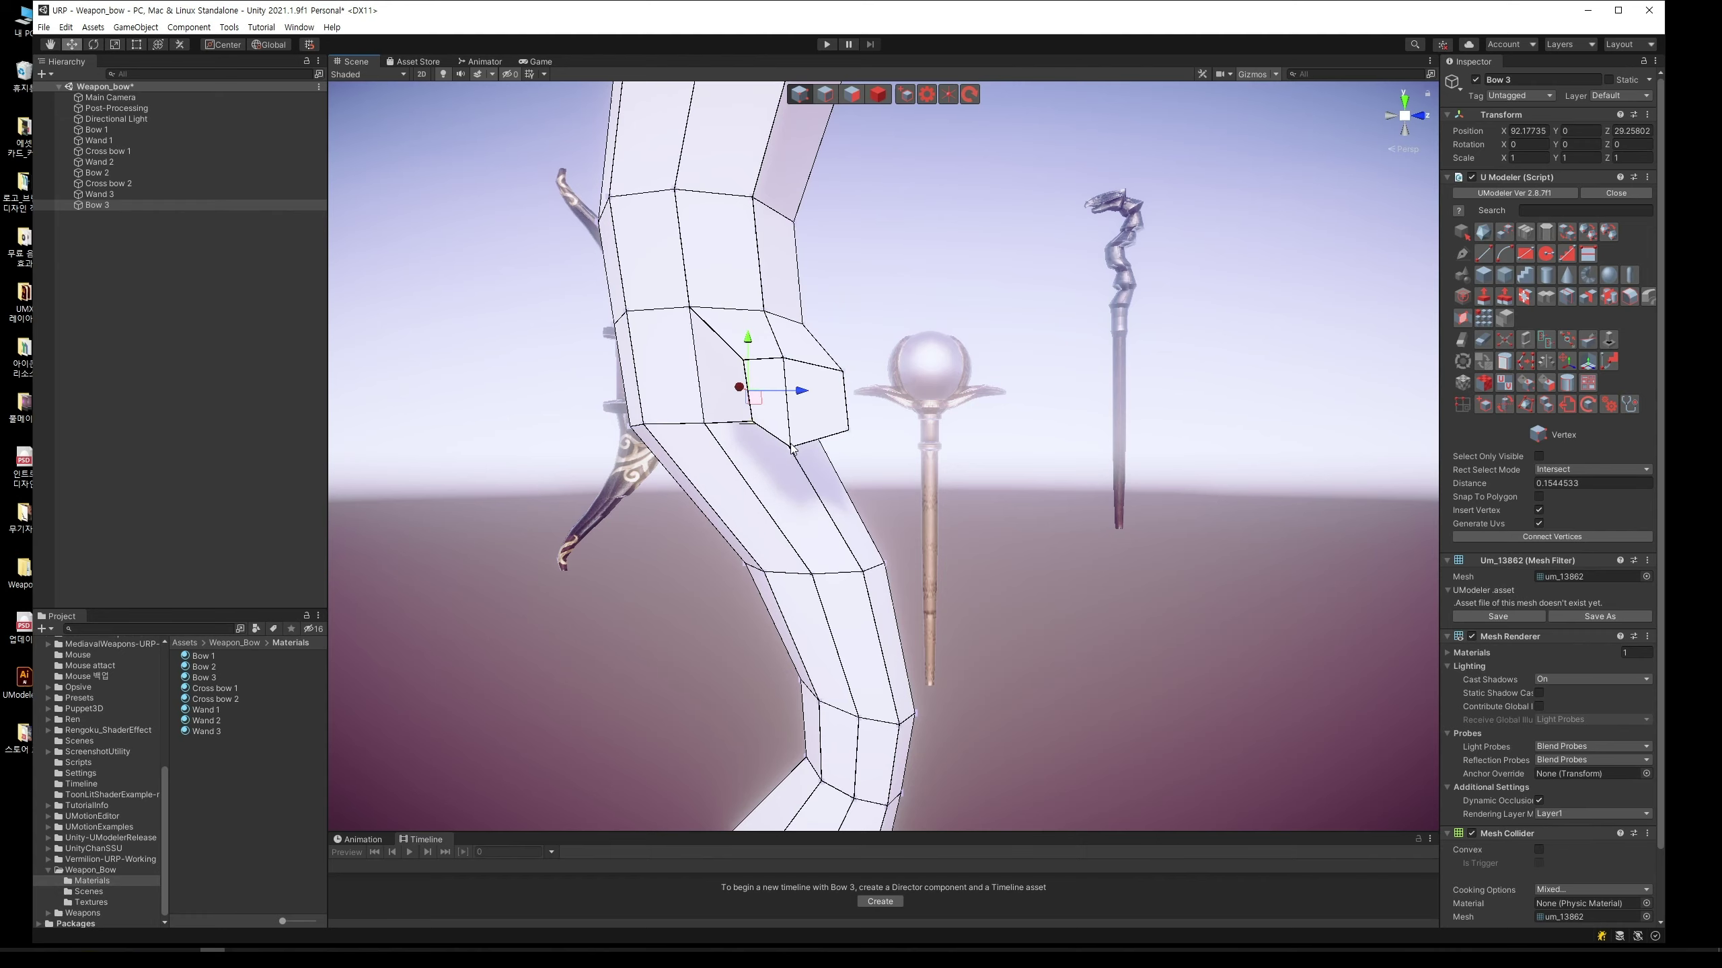
drag(797, 416, 793, 390)
mouse_move(792, 384)
middle_down()
mouse_move(1010, 426)
mouse_move(869, 553)
mouse_move(616, 535)
middle_up()
mouse_move(643, 554)
right_down()
mouse_move(850, 418)
mouse_move(1130, 521)
mouse_move(1176, 519)
right_up()
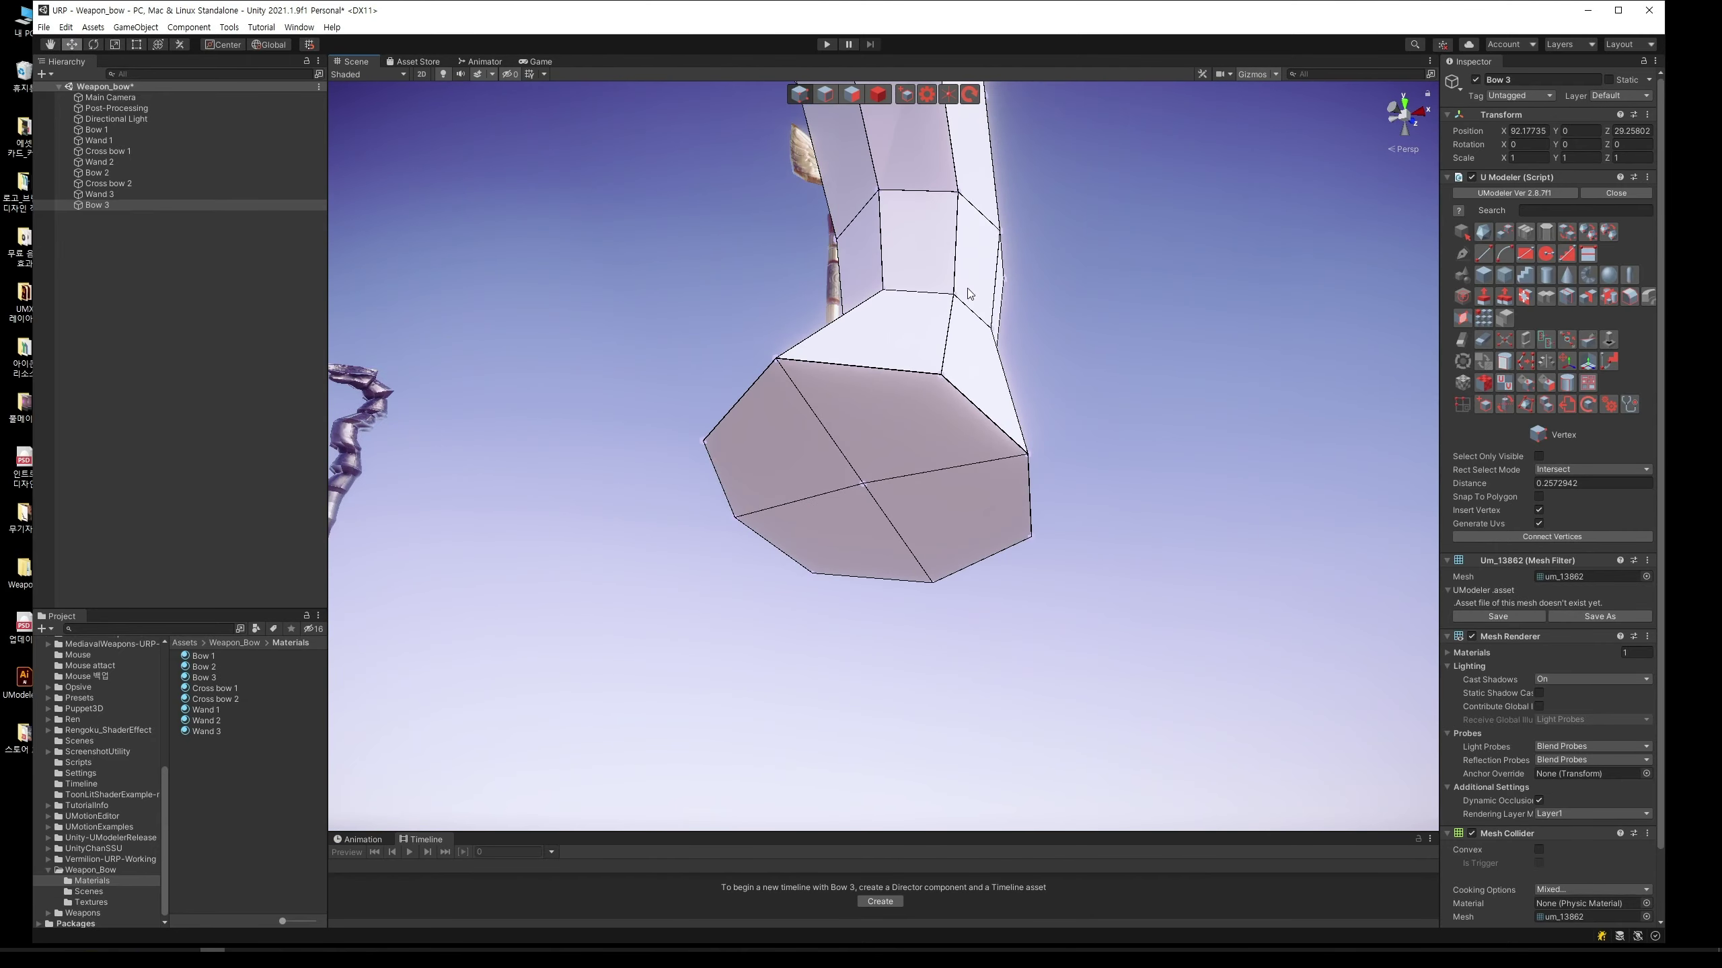
Step: Extrude the bow's bottom face downward into a new segment, then shorten it
click(858, 95)
click(862, 417)
right_drag(862, 417, 727, 581)
drag(790, 527, 769, 590)
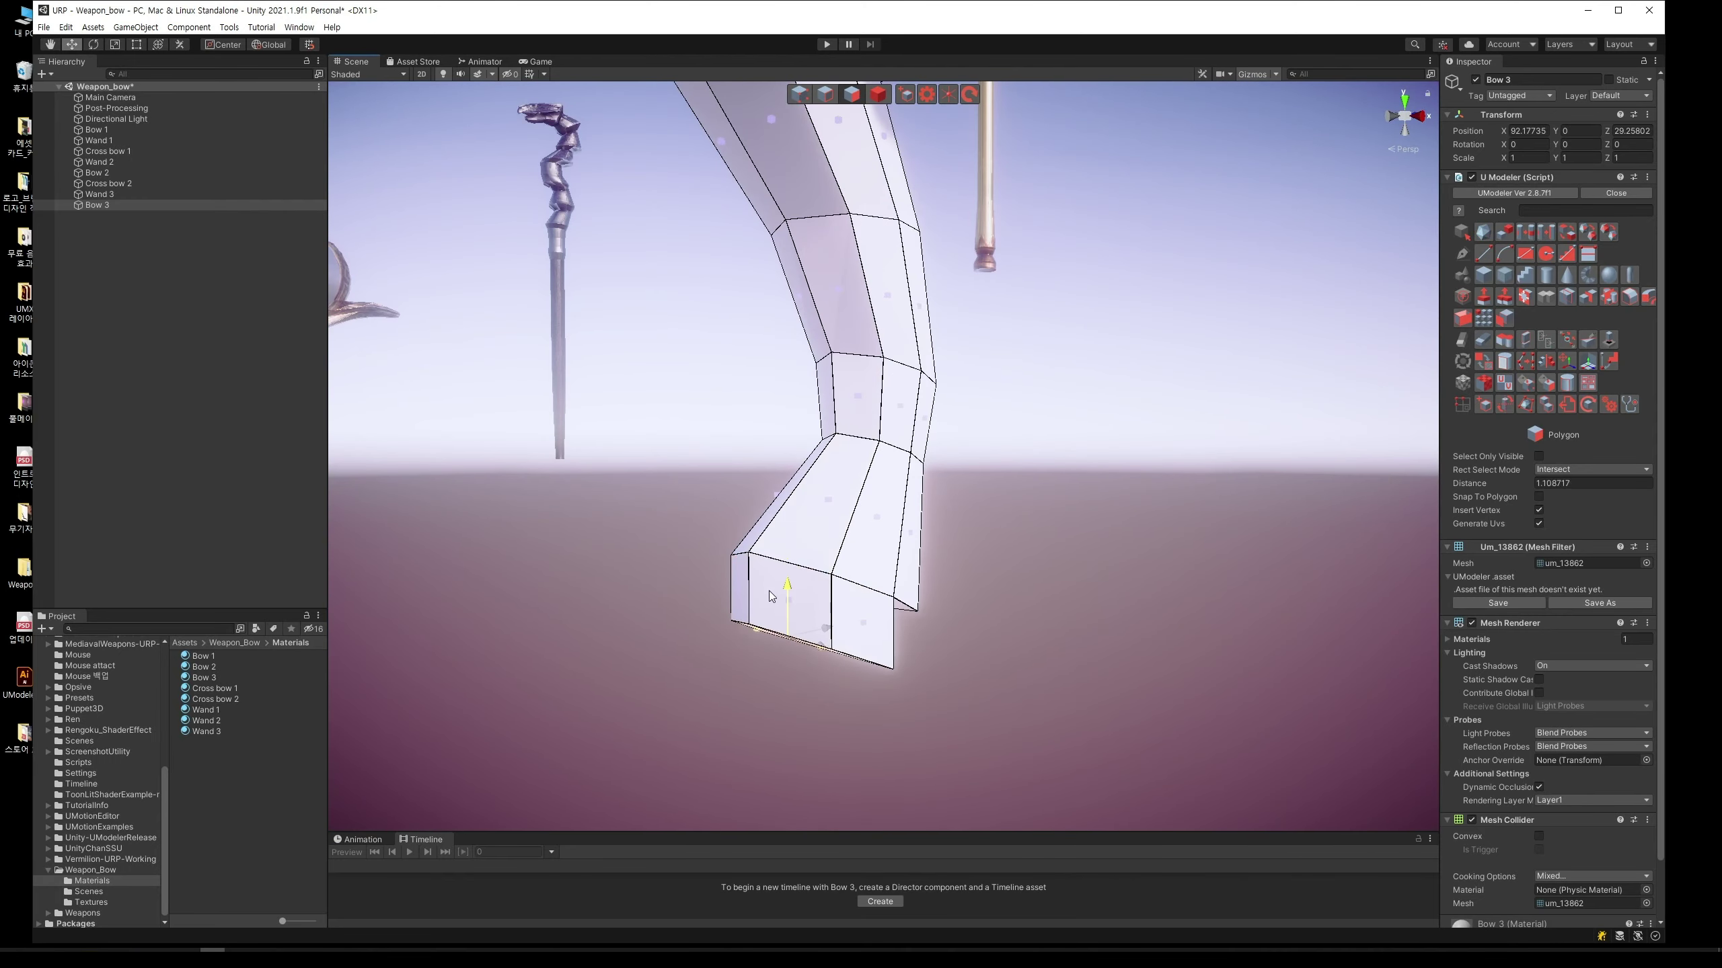
middle_drag(769, 590, 692, 669)
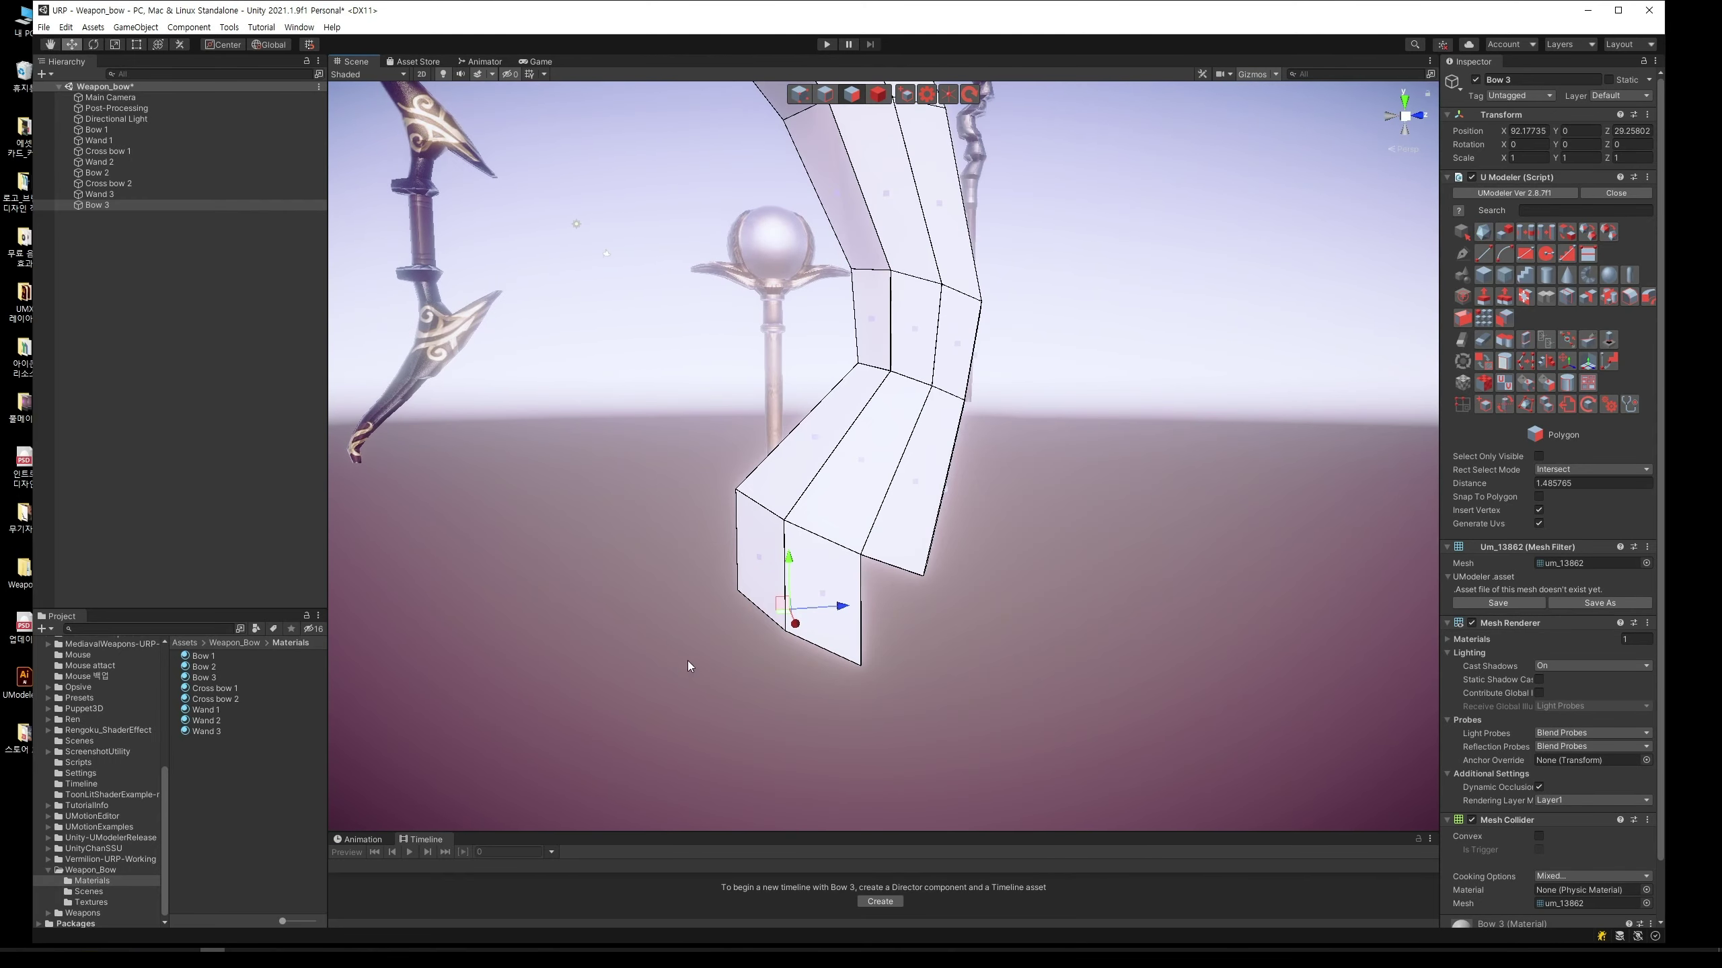
alt+drag(834, 614, 647, 581)
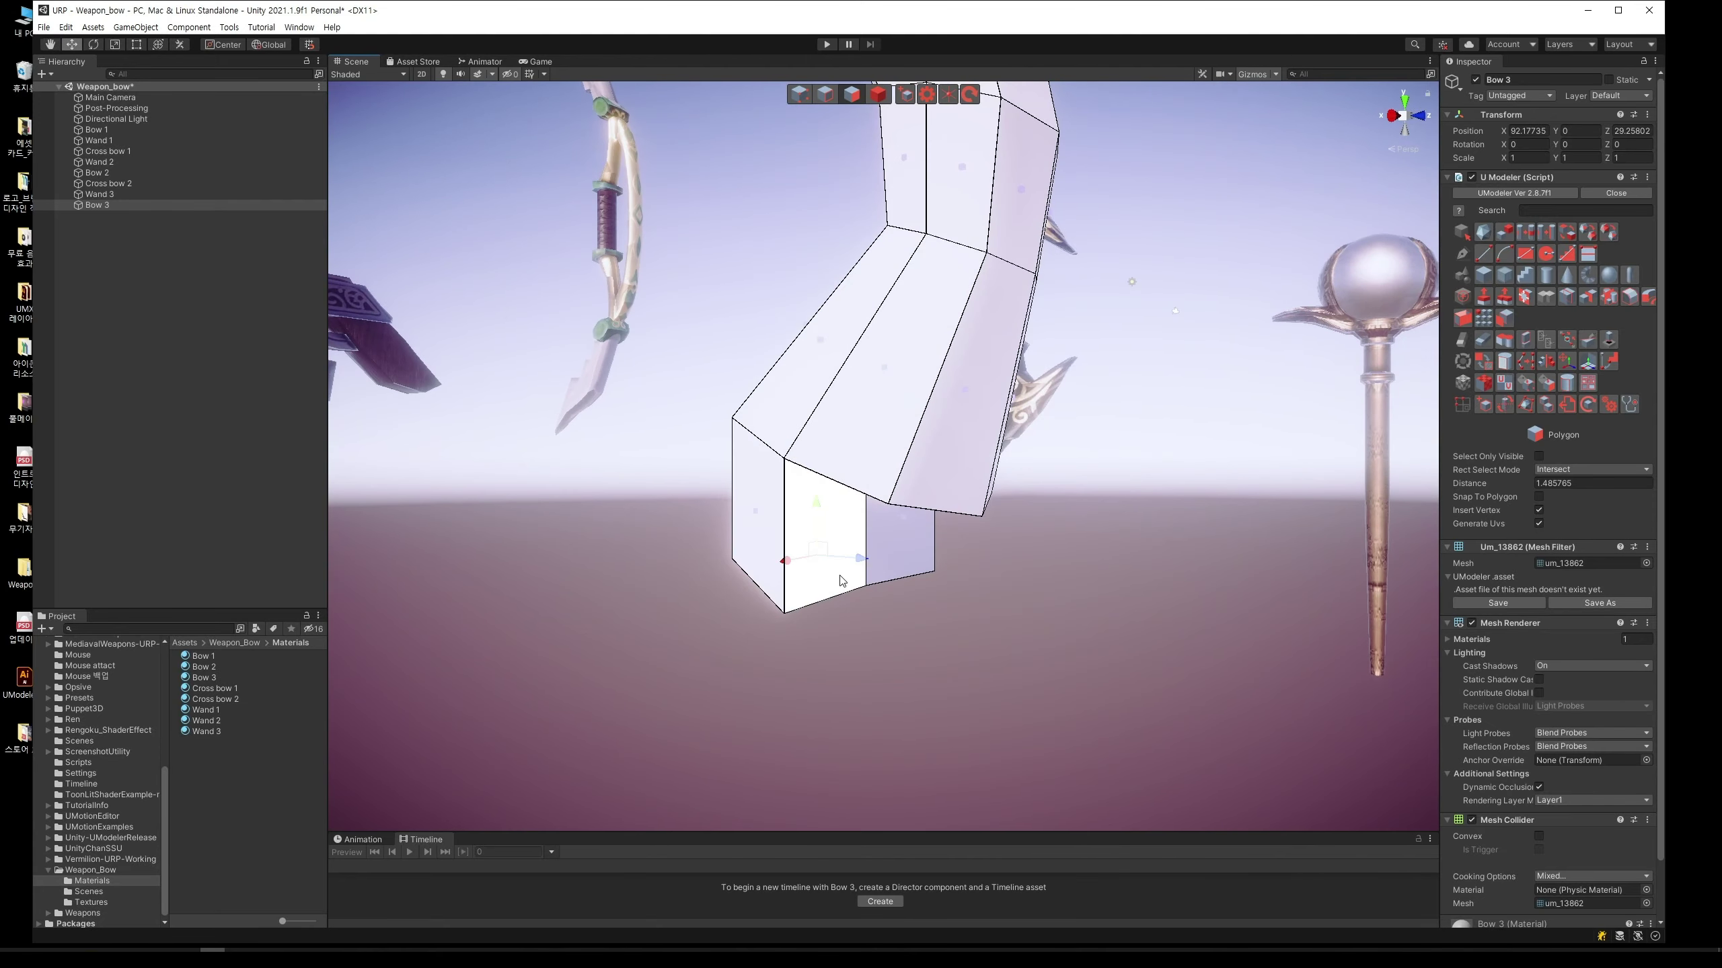
drag(859, 566, 790, 552)
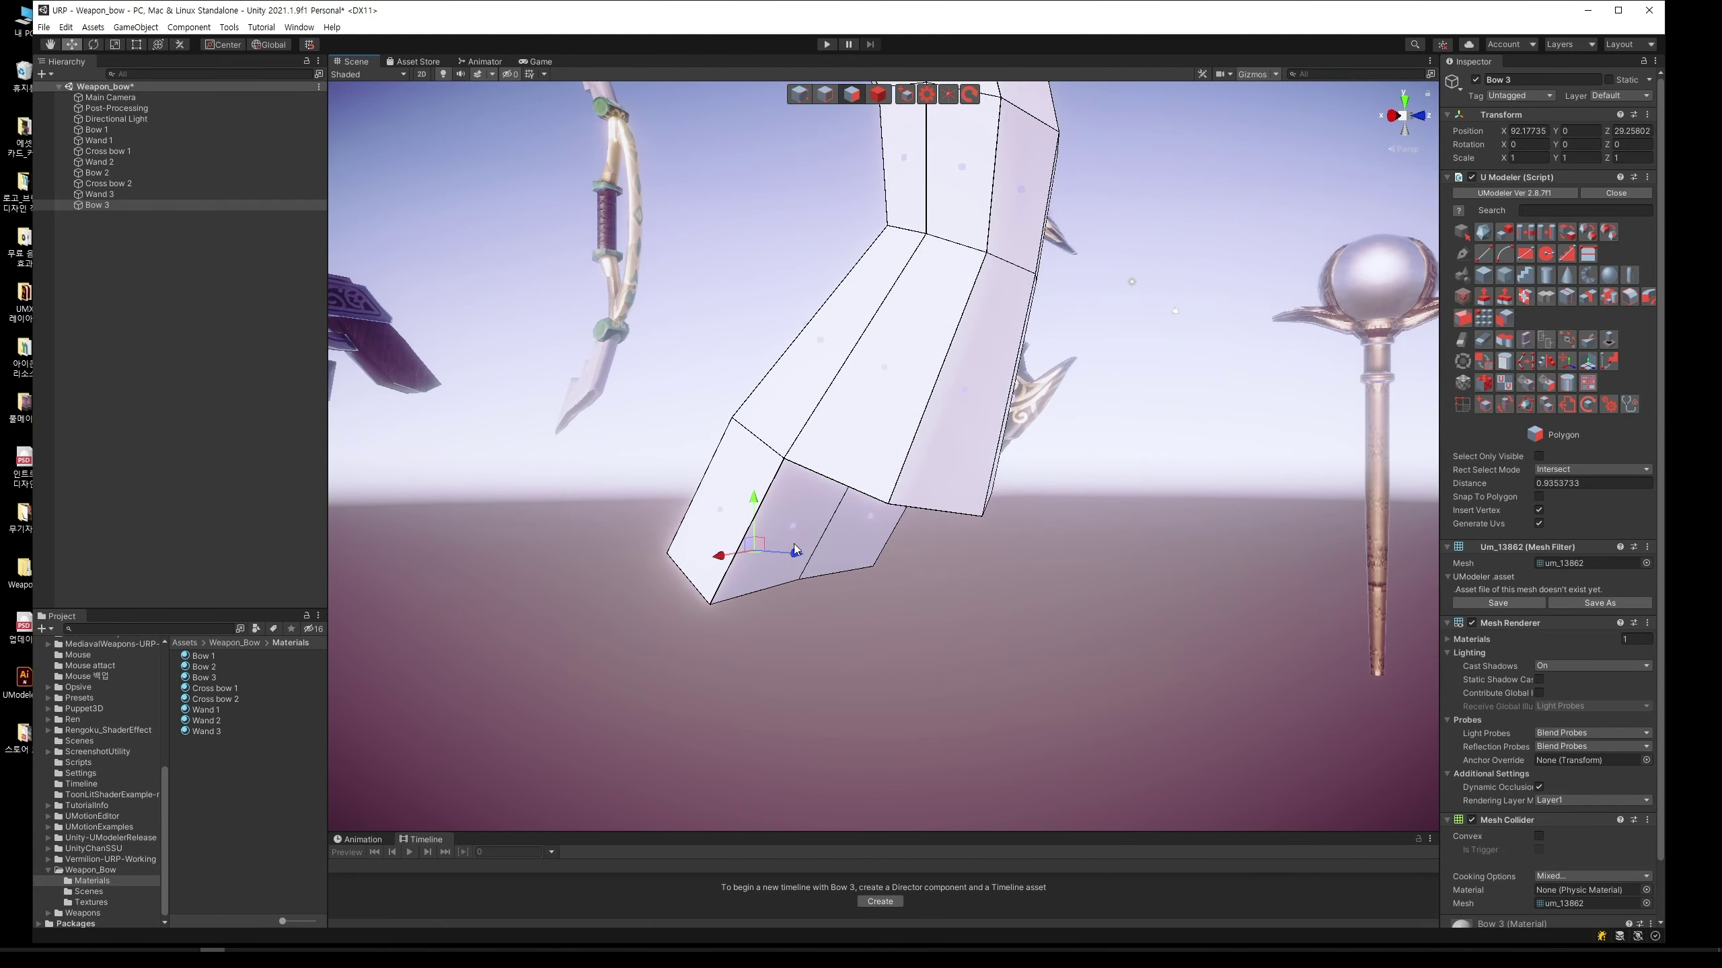
Step: Move the thin bottom strip face downward to shape the lower tip's end
middle_drag(1376, 394, 1006, 526)
mouse_move(1006, 526)
alt+mouse_down()
mouse_move(943, 417)
mouse_move(956, 500)
alt+mouse_up()
scroll(893, 462, up, 5)
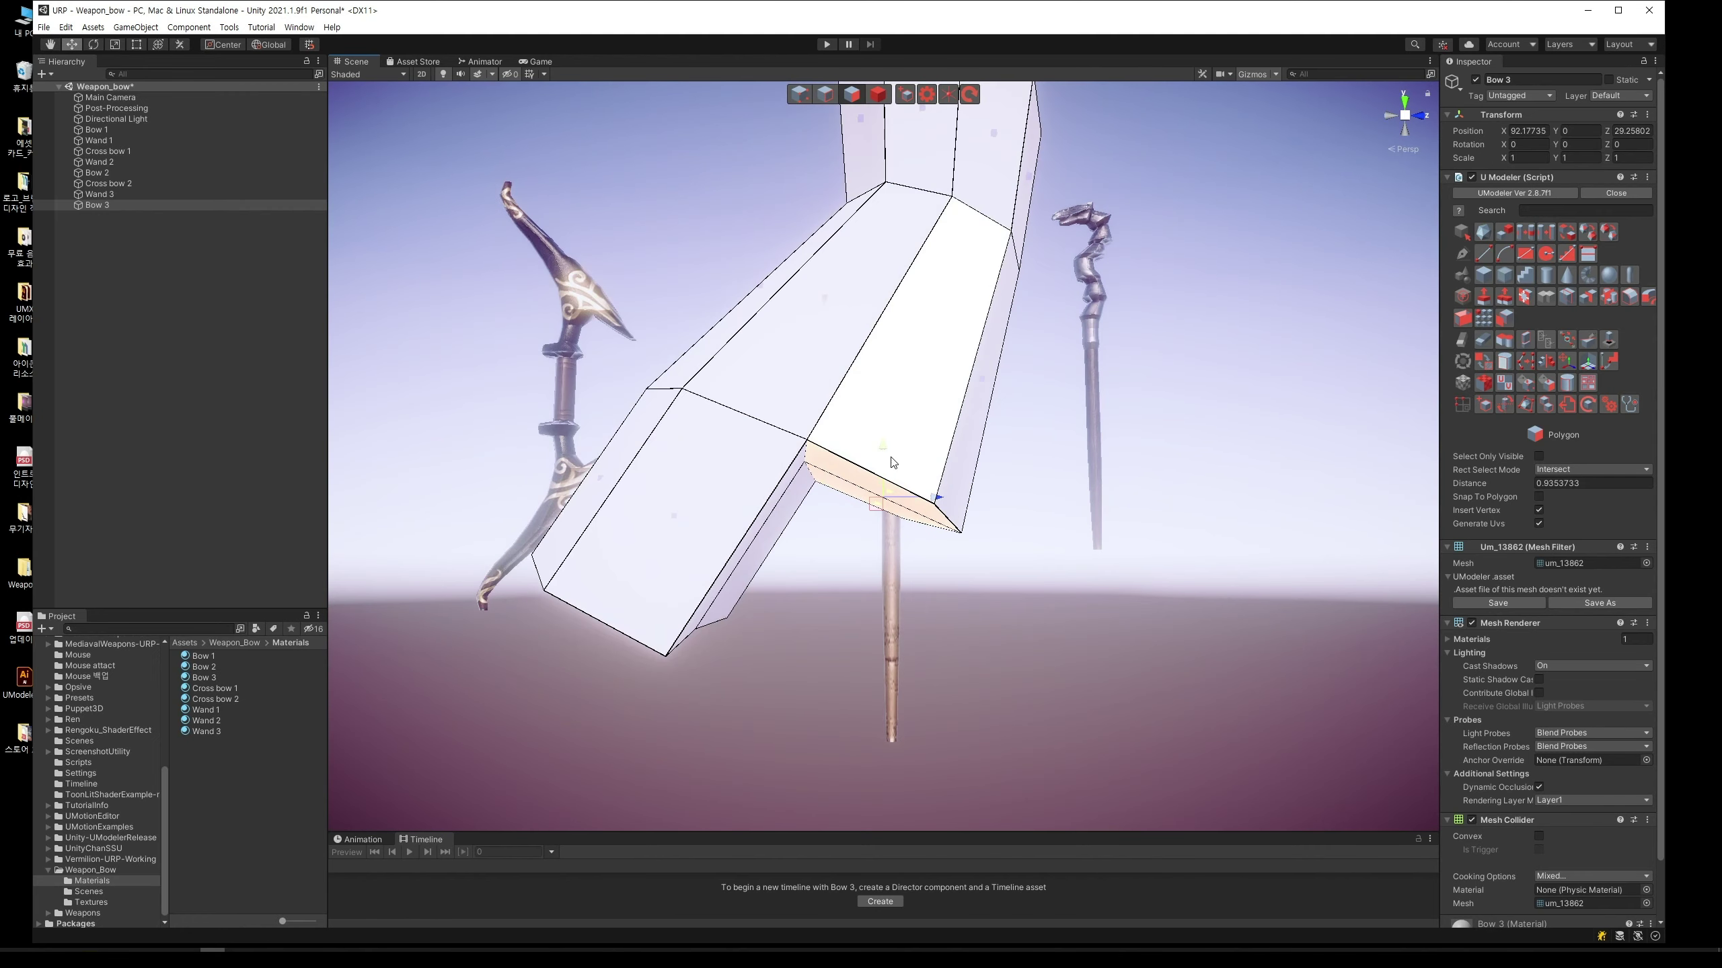
click(971, 561)
click(900, 518)
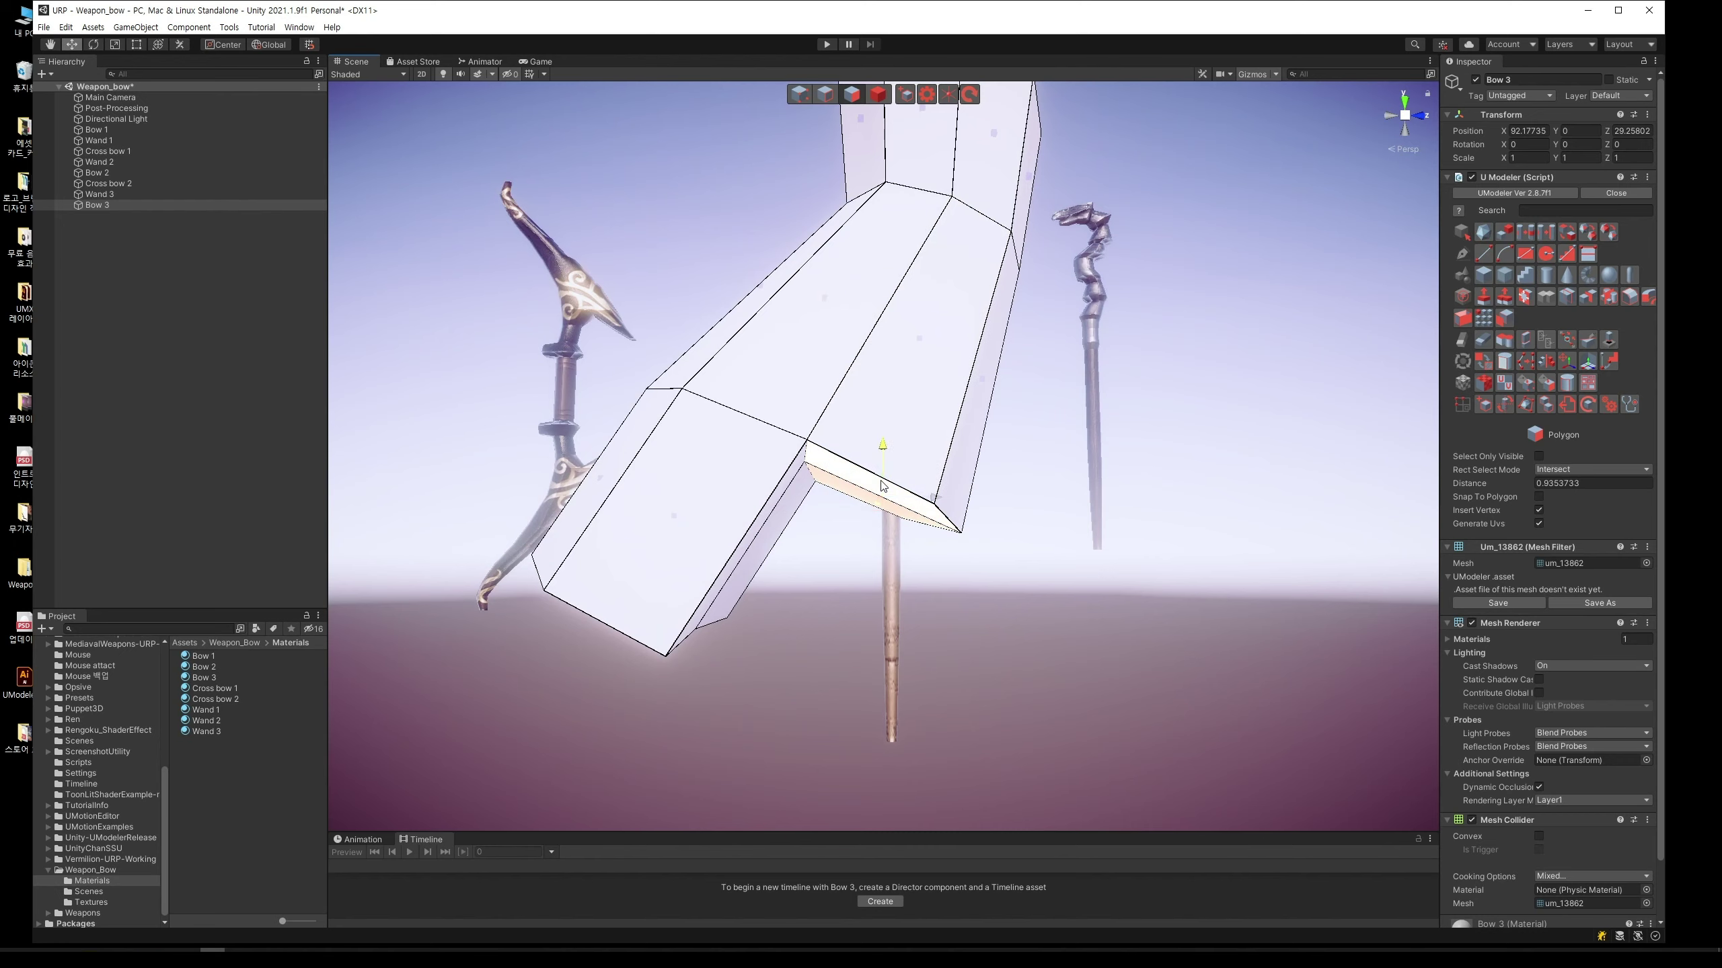
mouse_move(888, 475)
mouse_down()
mouse_move(883, 570)
mouse_move(1088, 391)
mouse_move(1096, 553)
mouse_move(832, 550)
mouse_move(902, 586)
mouse_up()
scroll(841, 548, down, 5)
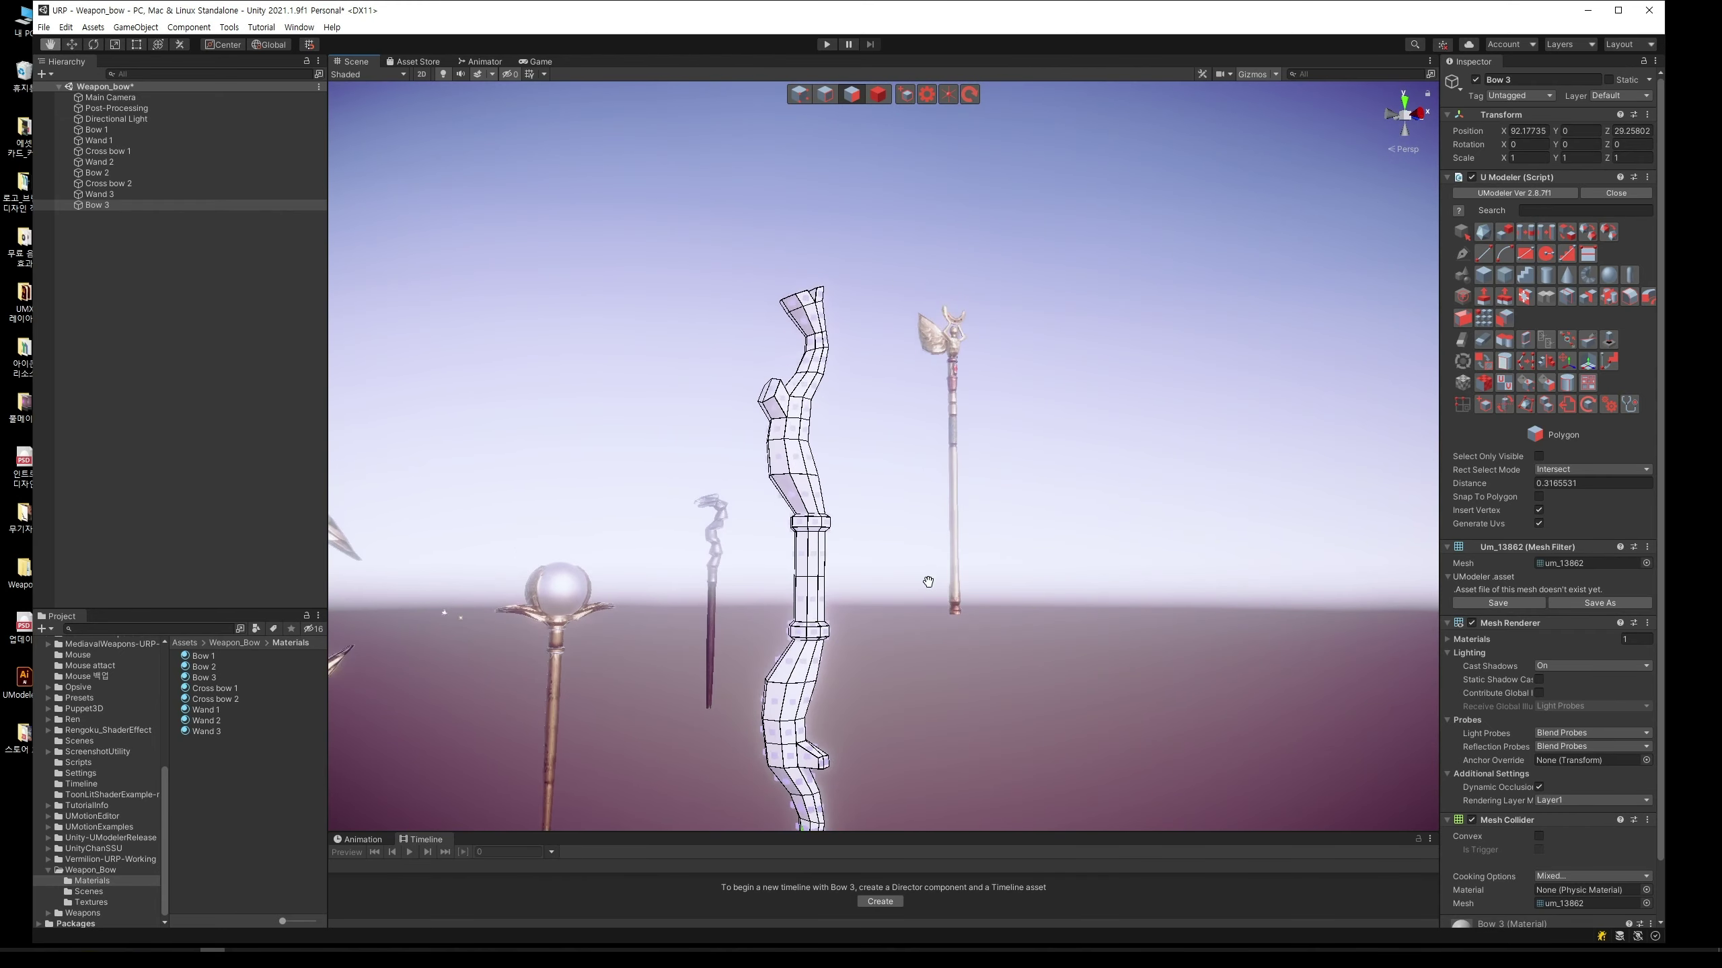
Step: In Vertex mode, shift the bow's bottom vertices to the right
mouse_move(902, 586)
alt+mouse_down()
mouse_move(959, 548)
mouse_move(762, 540)
mouse_move(786, 560)
mouse_move(752, 500)
mouse_move(757, 464)
alt+mouse_up()
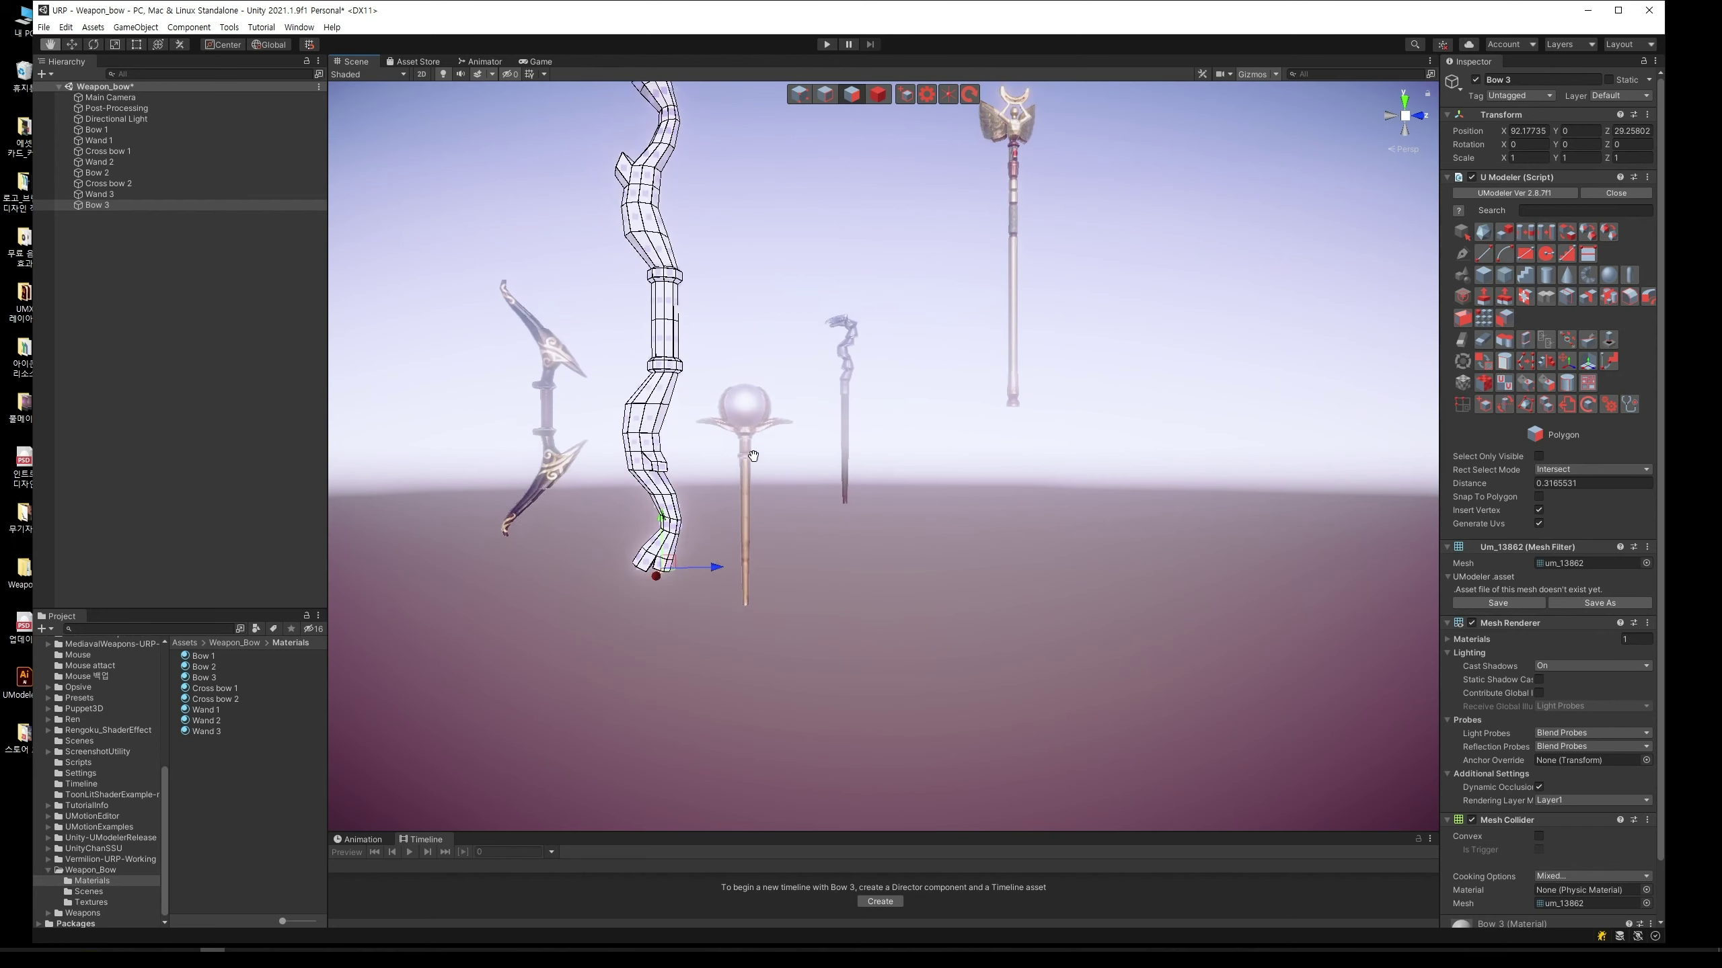
click(824, 95)
drag(713, 626, 554, 473)
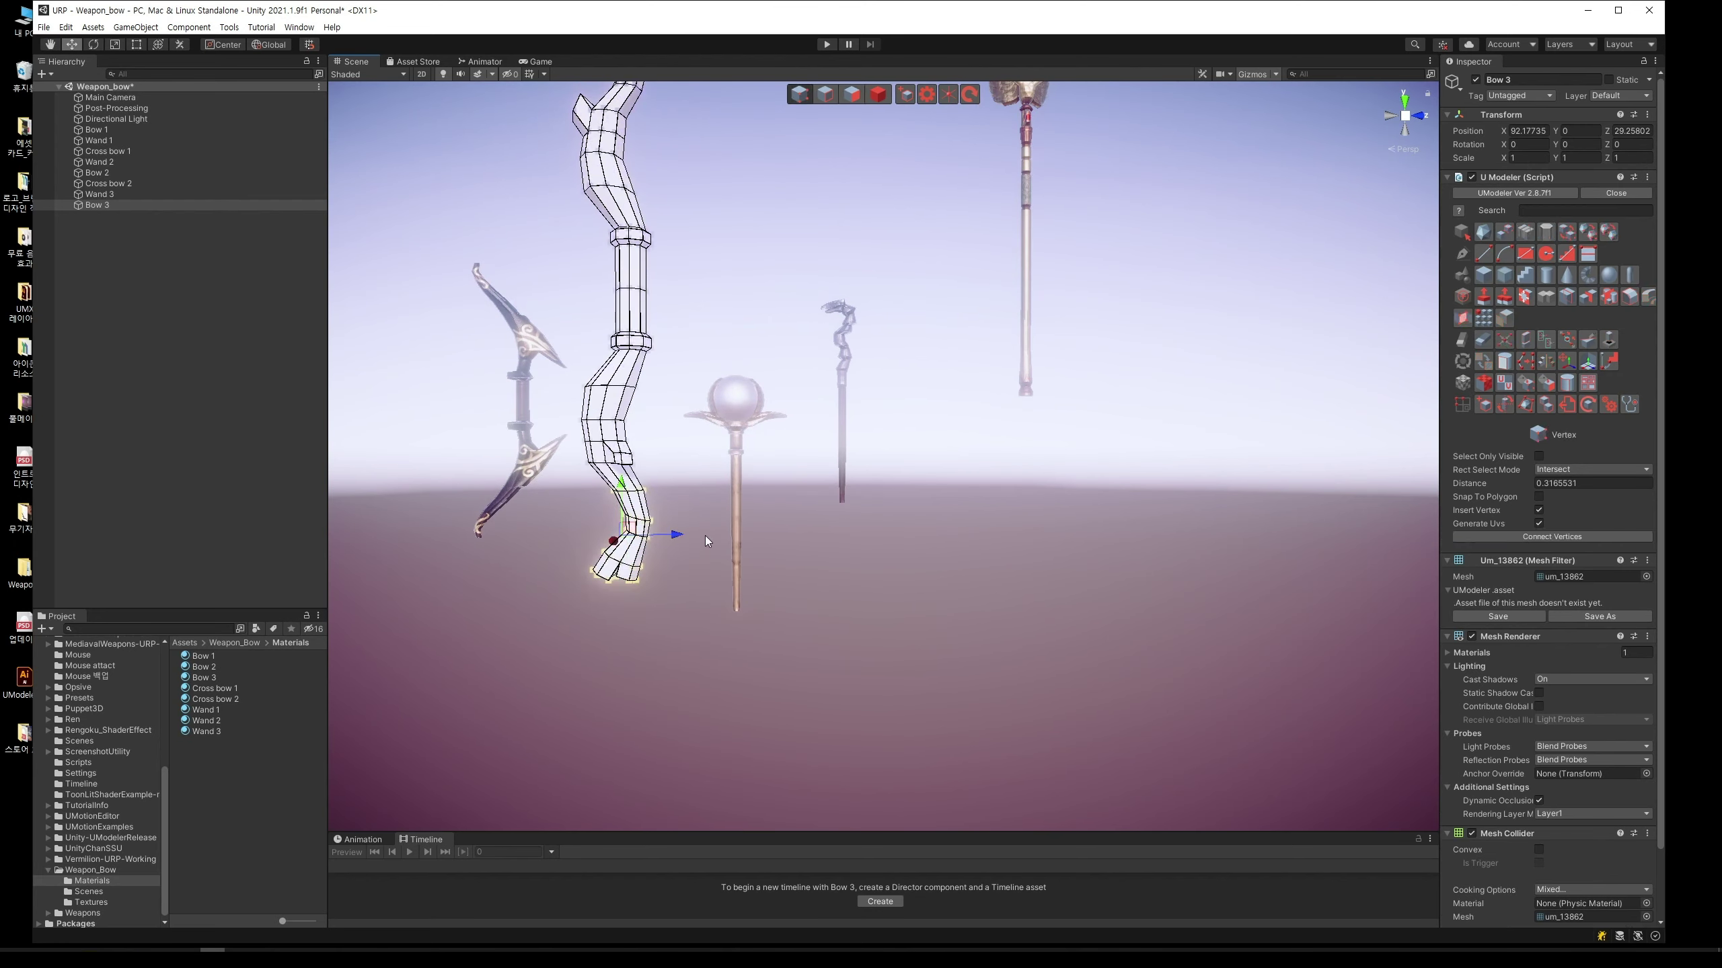
drag(680, 538, 568, 429)
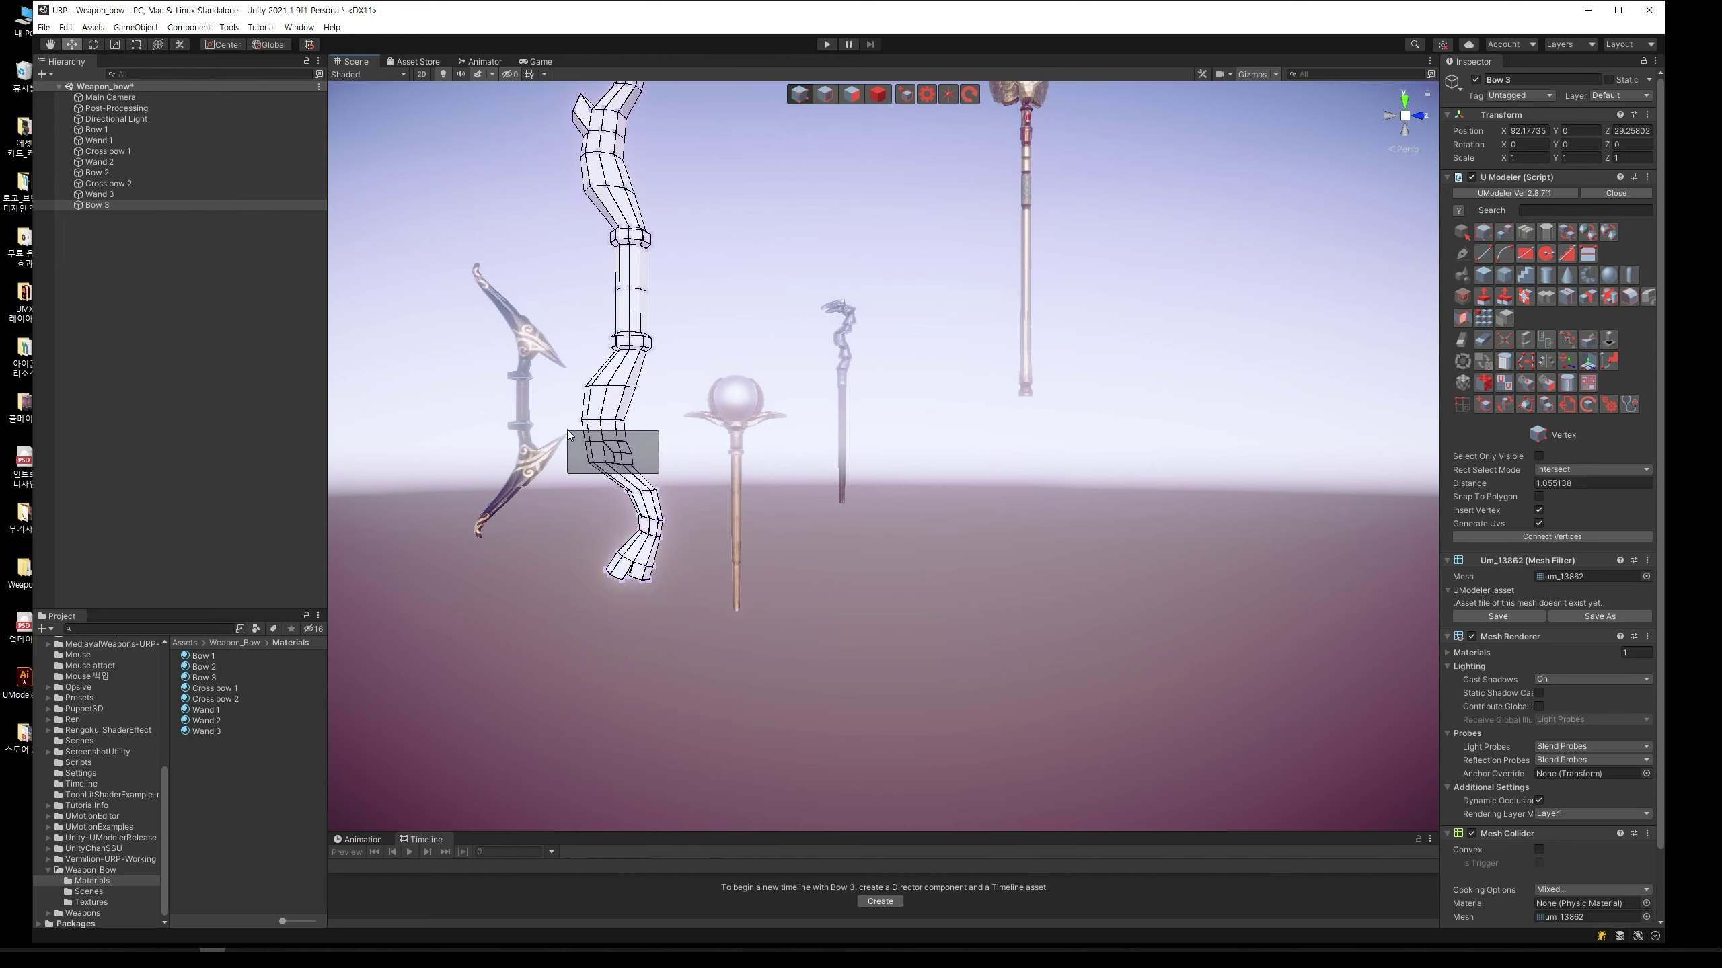
Step: Nudge the middle and lower-middle vertices sideways so the lower limb curves outward
drag(672, 453, 675, 452)
click(667, 466)
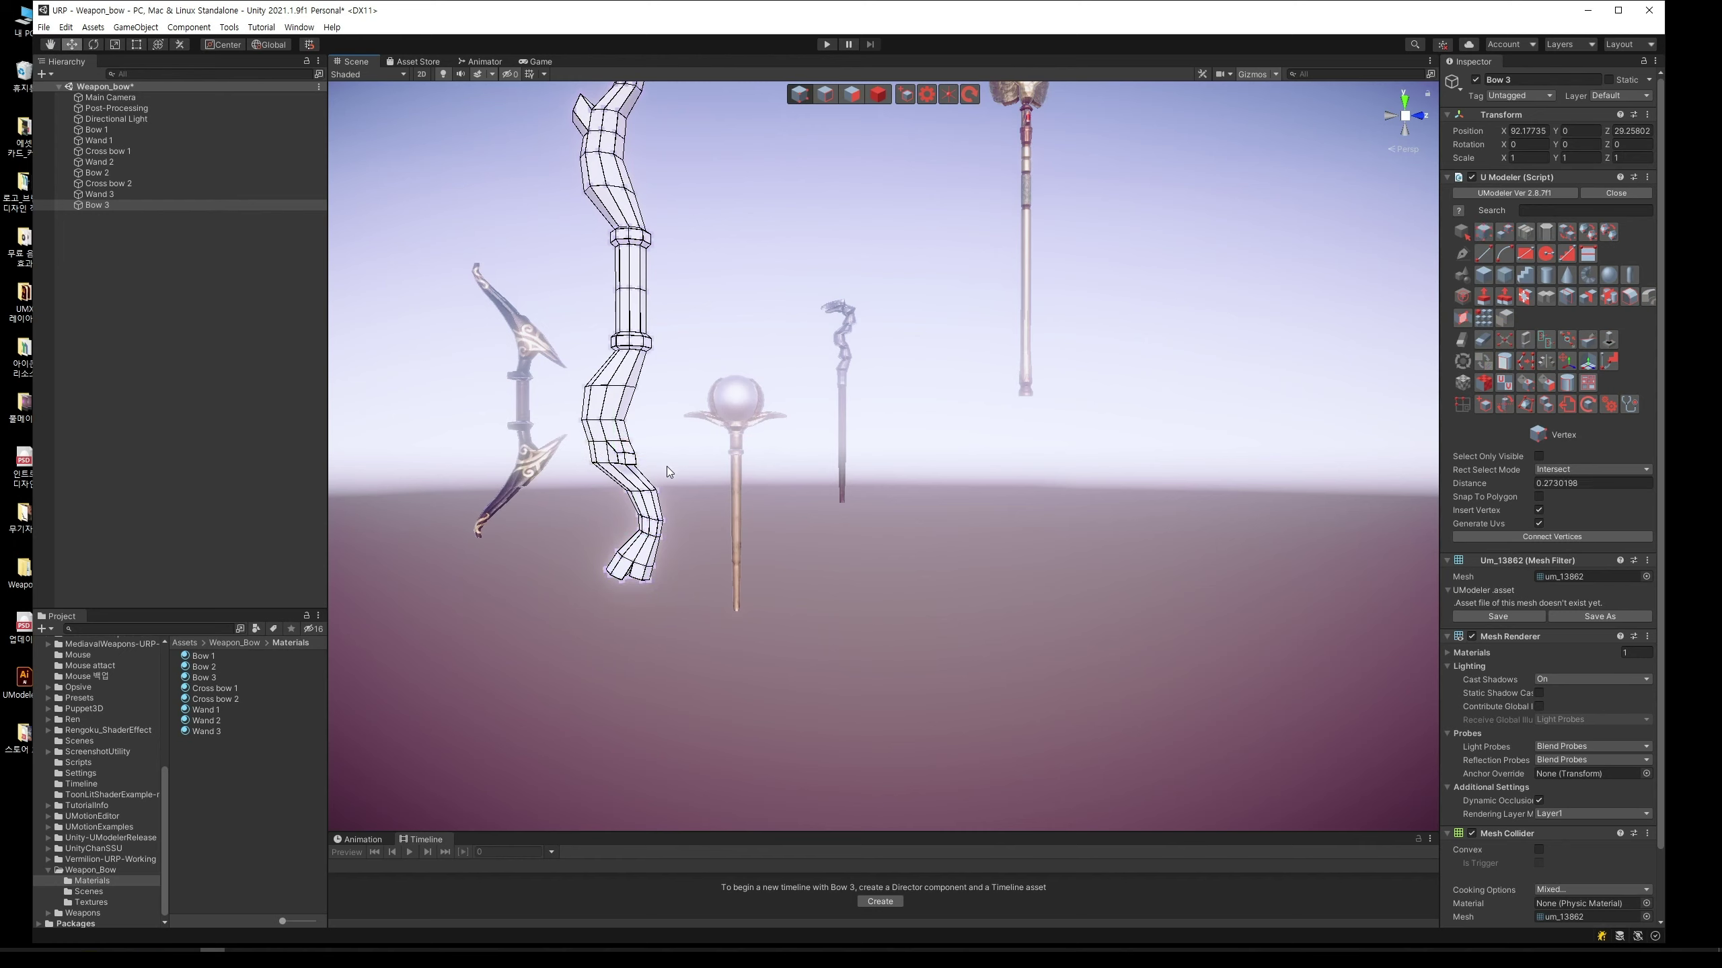
mouse_move(696, 487)
mouse_down()
mouse_move(618, 501)
mouse_move(654, 466)
mouse_up()
click(673, 522)
click(689, 558)
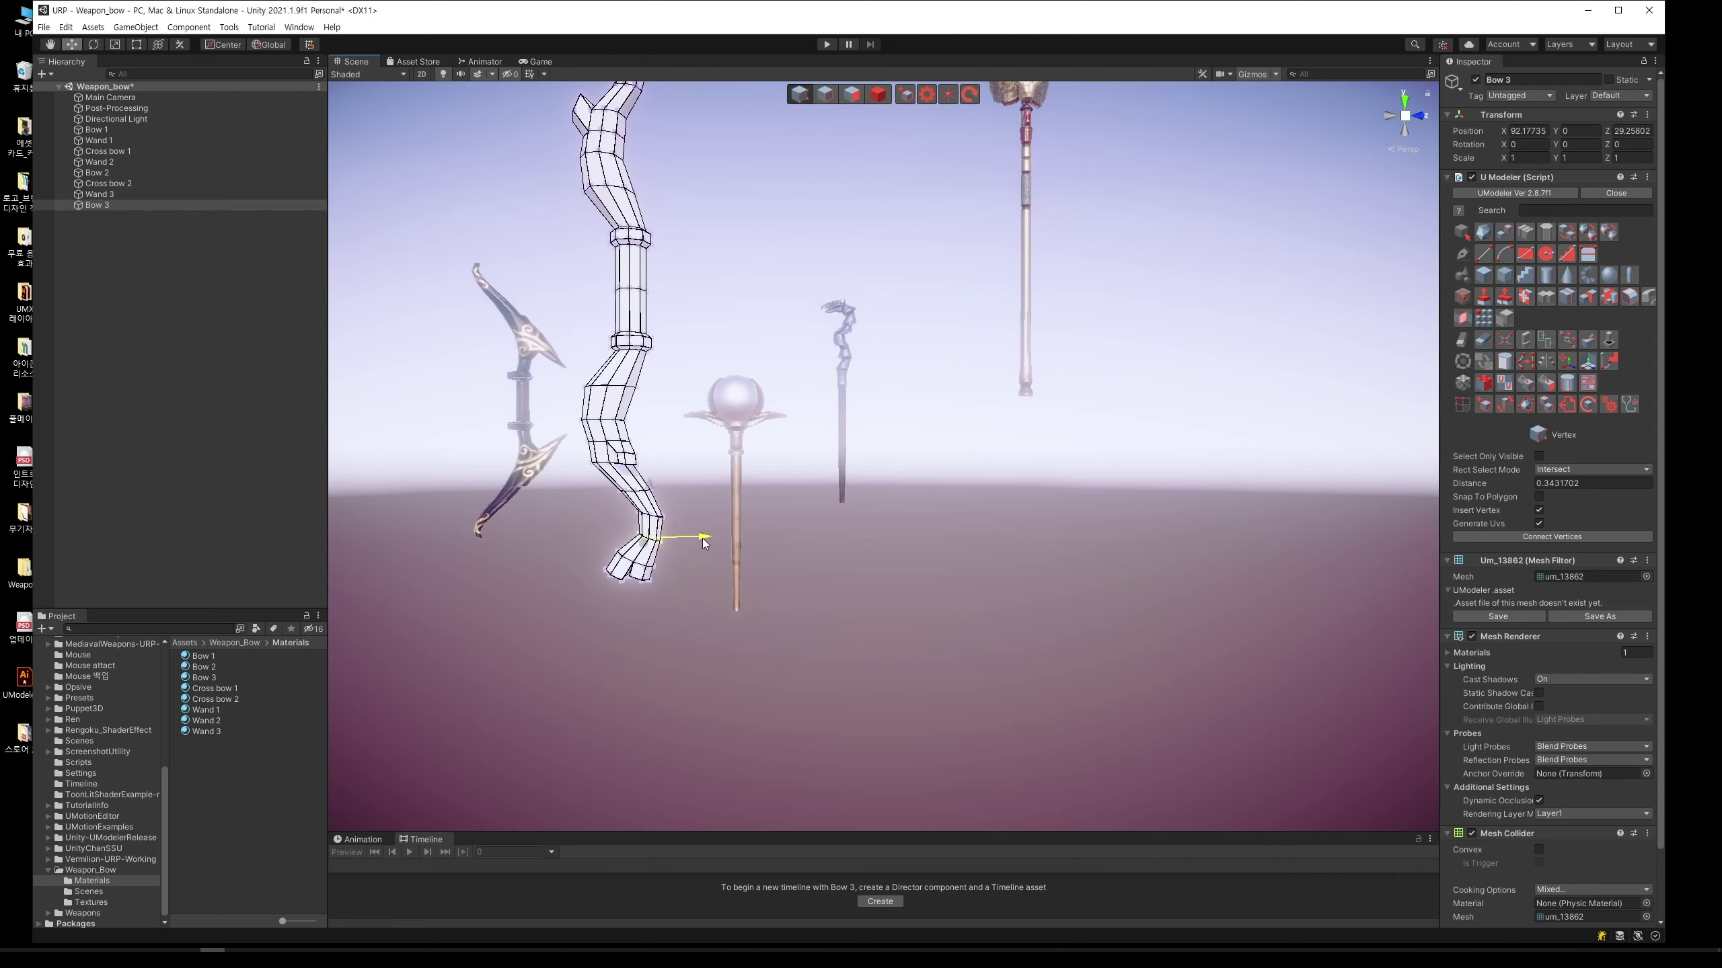
click(713, 567)
middle_drag(699, 469, 690, 528)
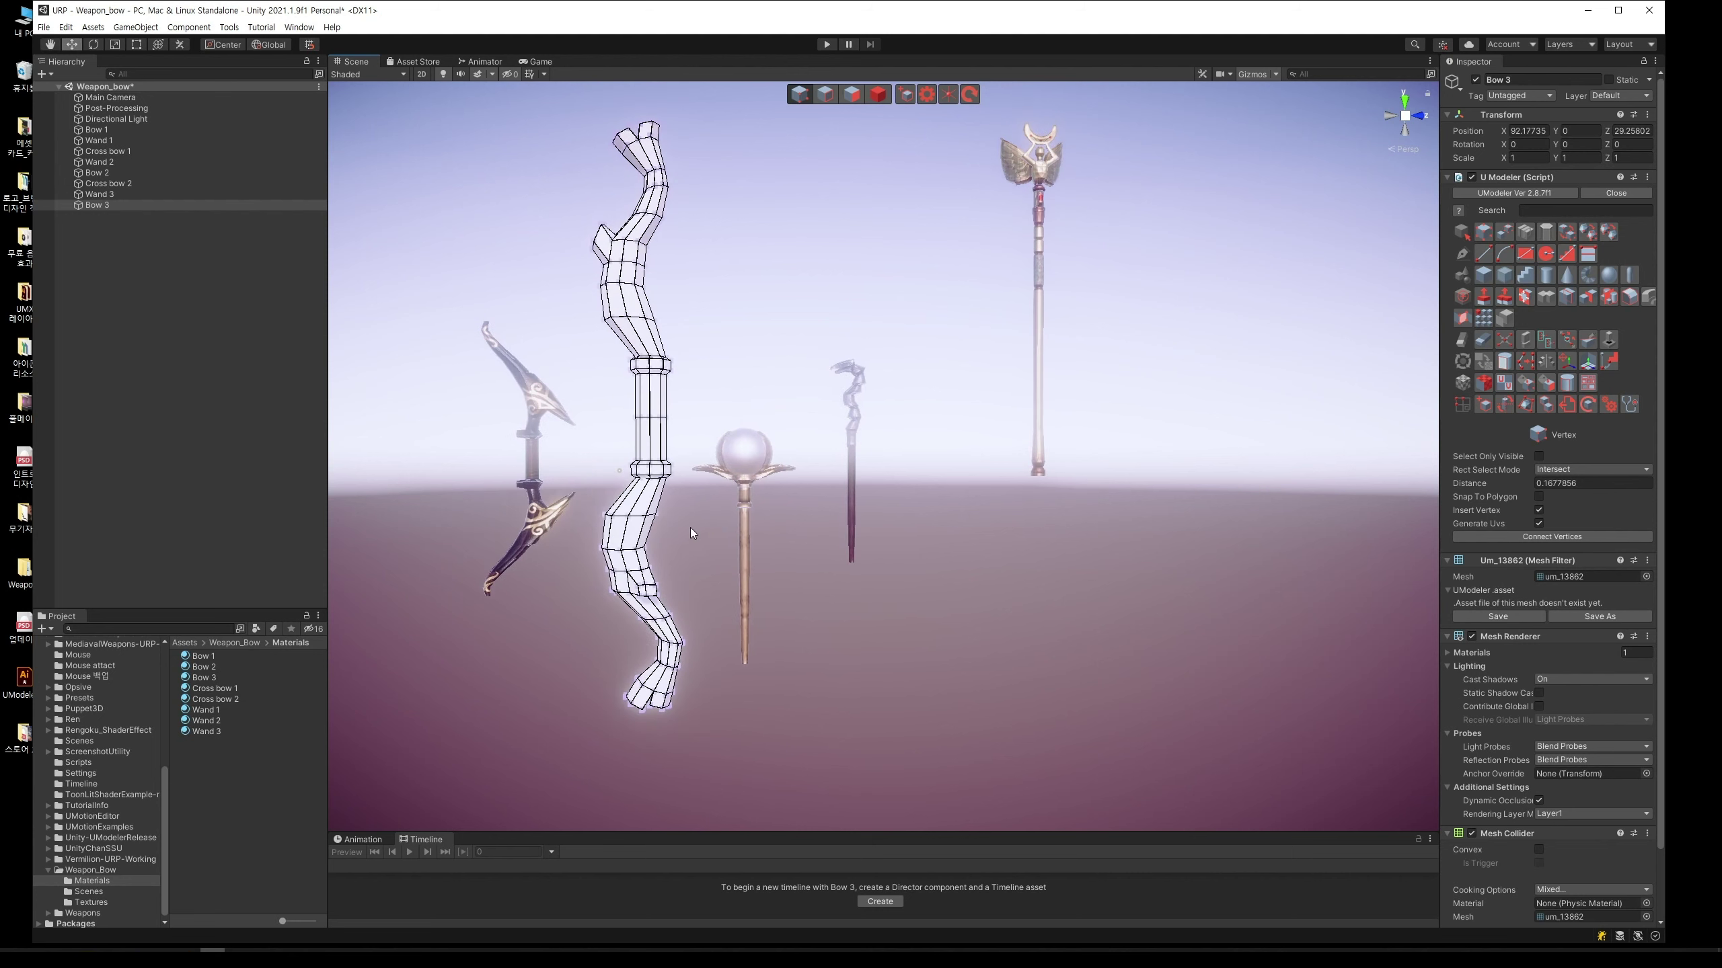
drag(686, 518, 685, 519)
middle_drag(738, 315, 742, 360)
Step: Box-select the vertices at the bow's top, then clear the selection
drag(694, 322, 557, 230)
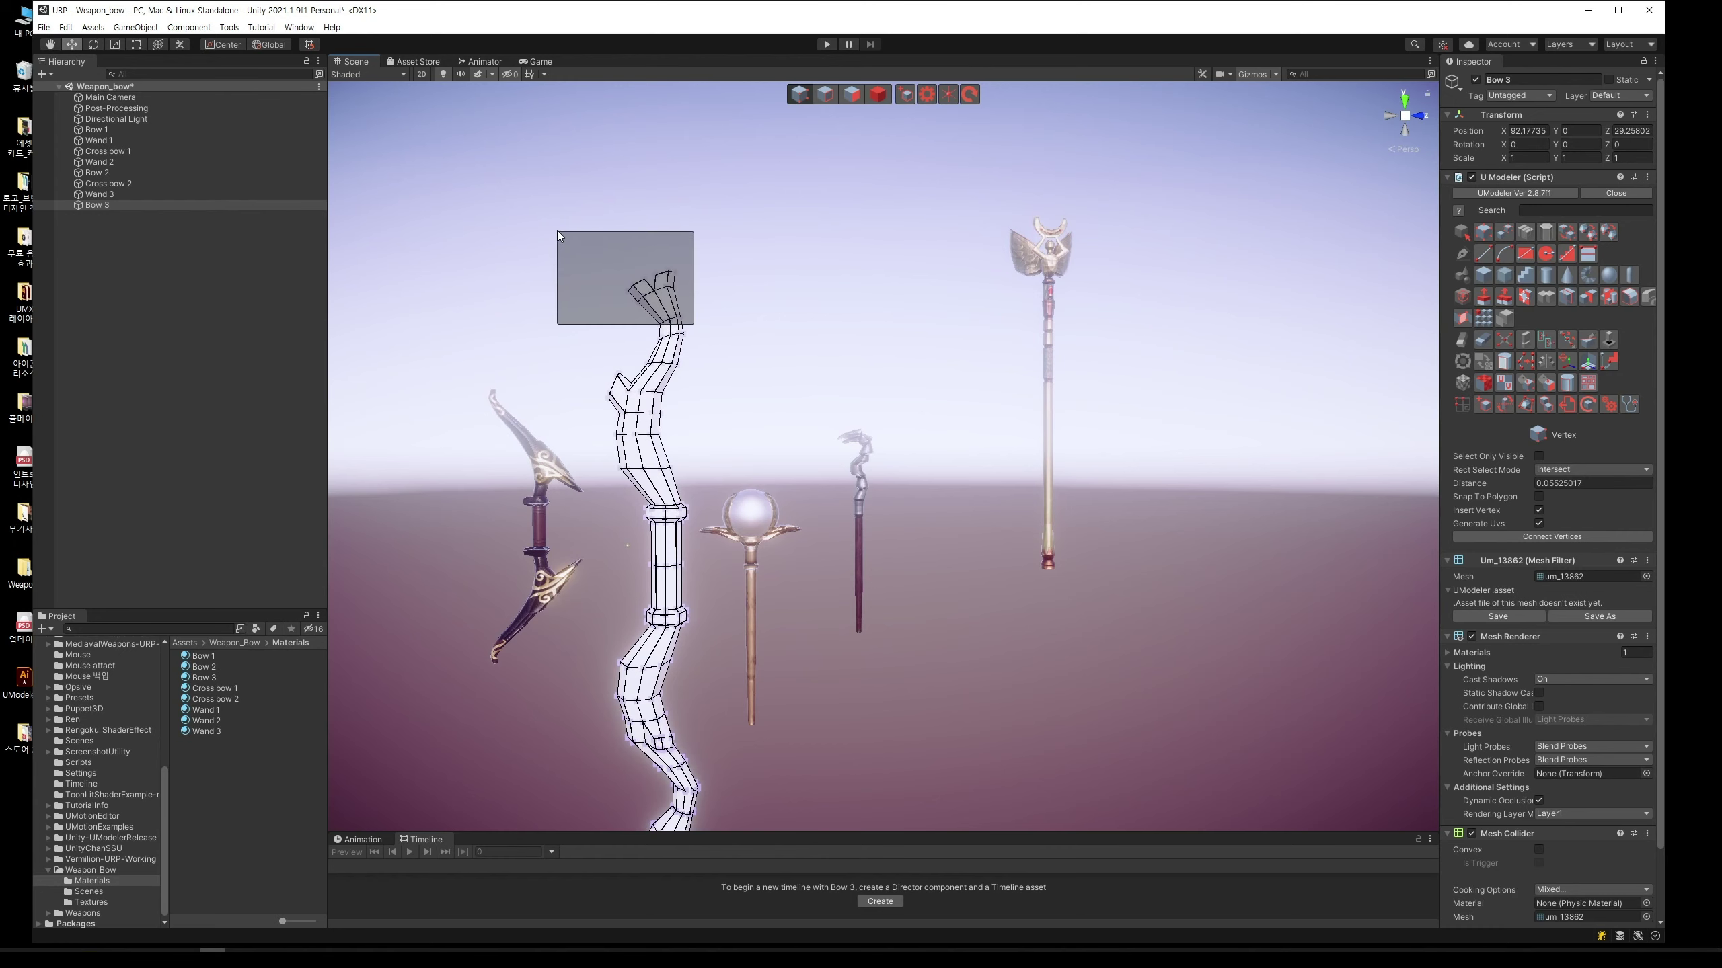
middle_drag(763, 468, 766, 385)
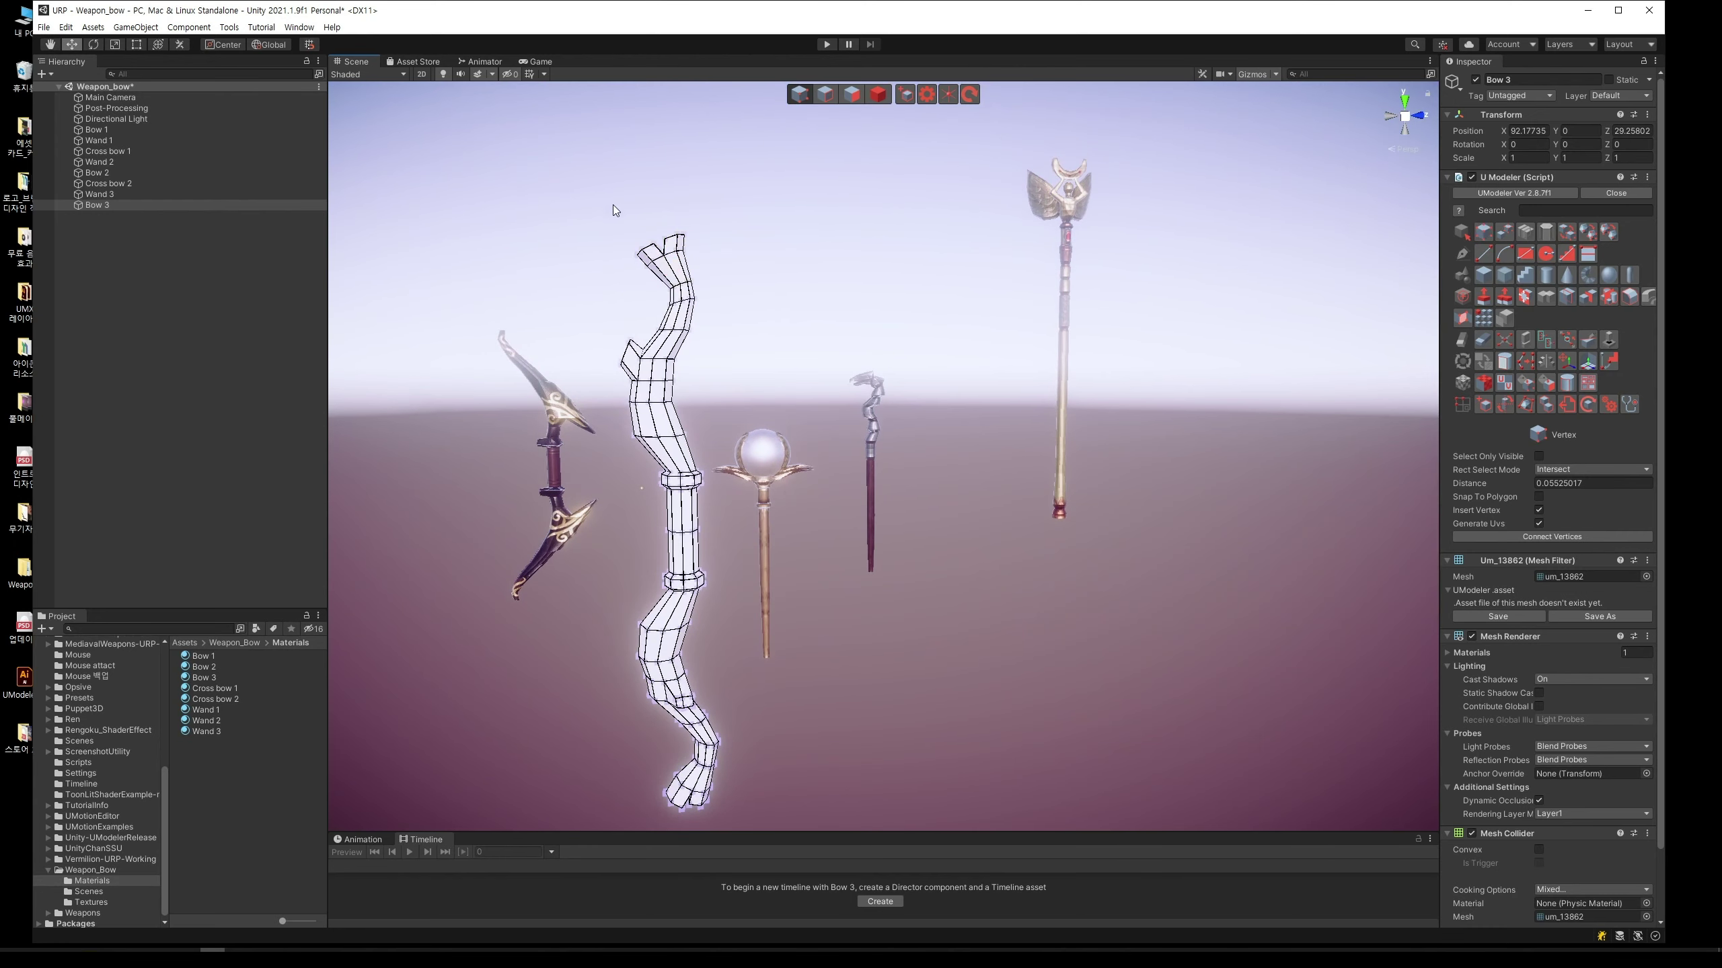
drag(613, 205, 745, 293)
click(729, 264)
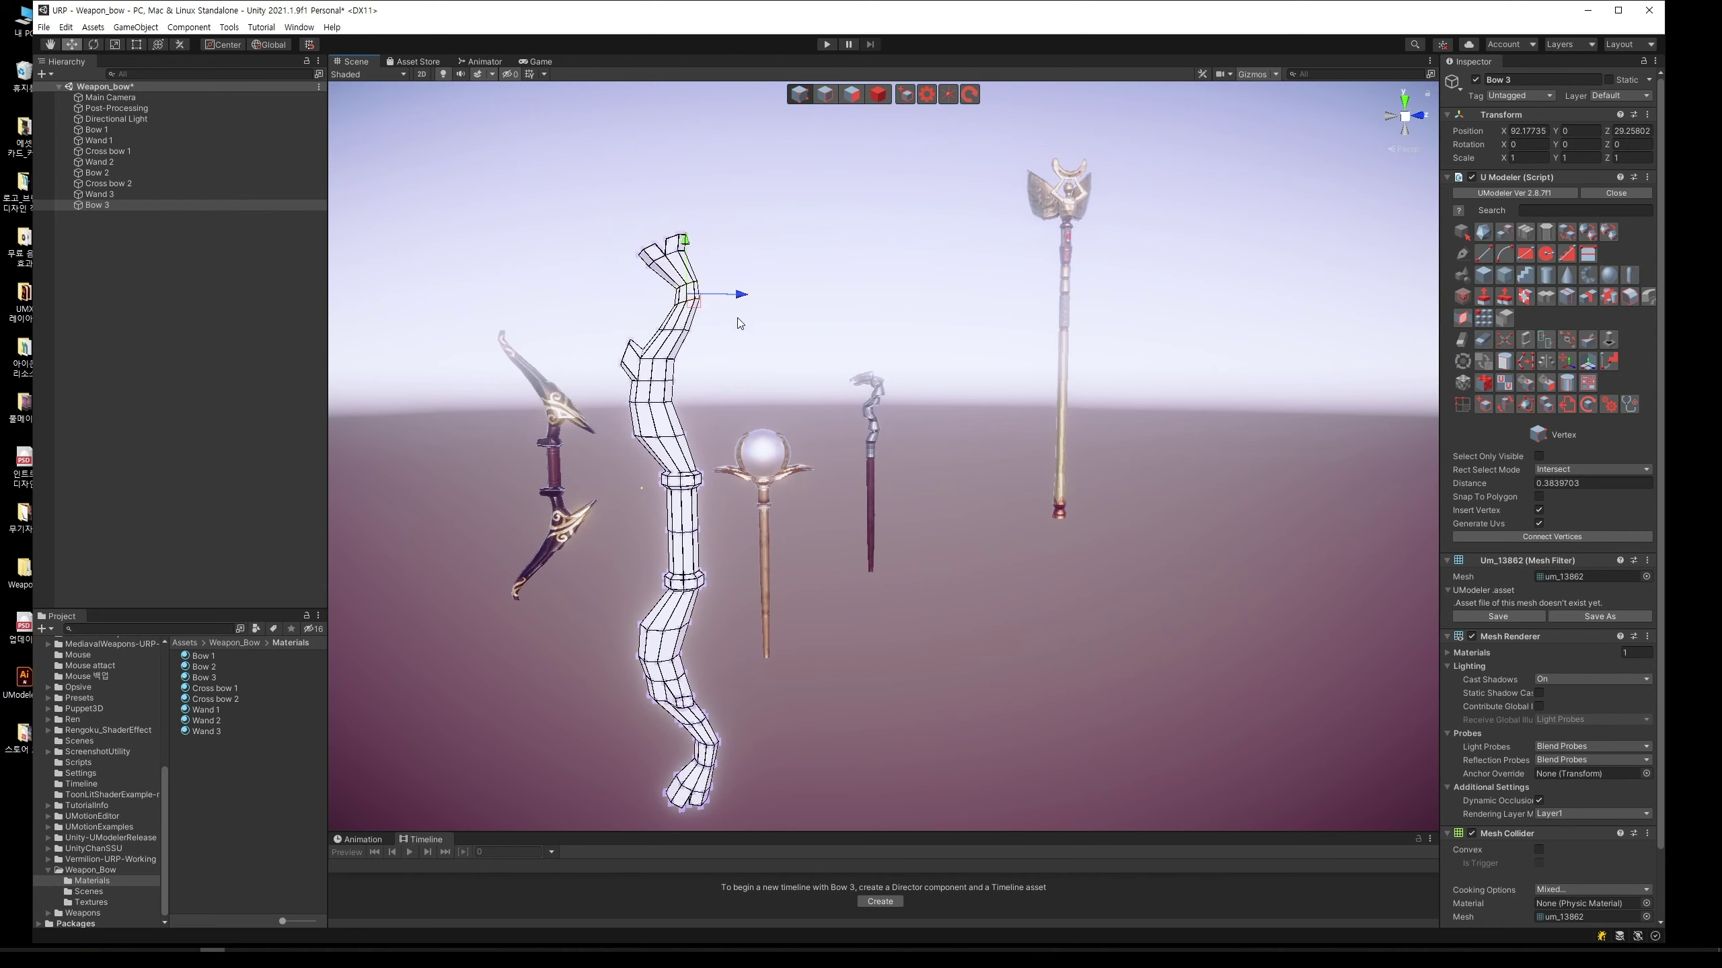
alt+drag(740, 299, 752, 377)
mouse_move(752, 377)
middle_down()
mouse_move(752, 343)
mouse_move(753, 400)
middle_up()
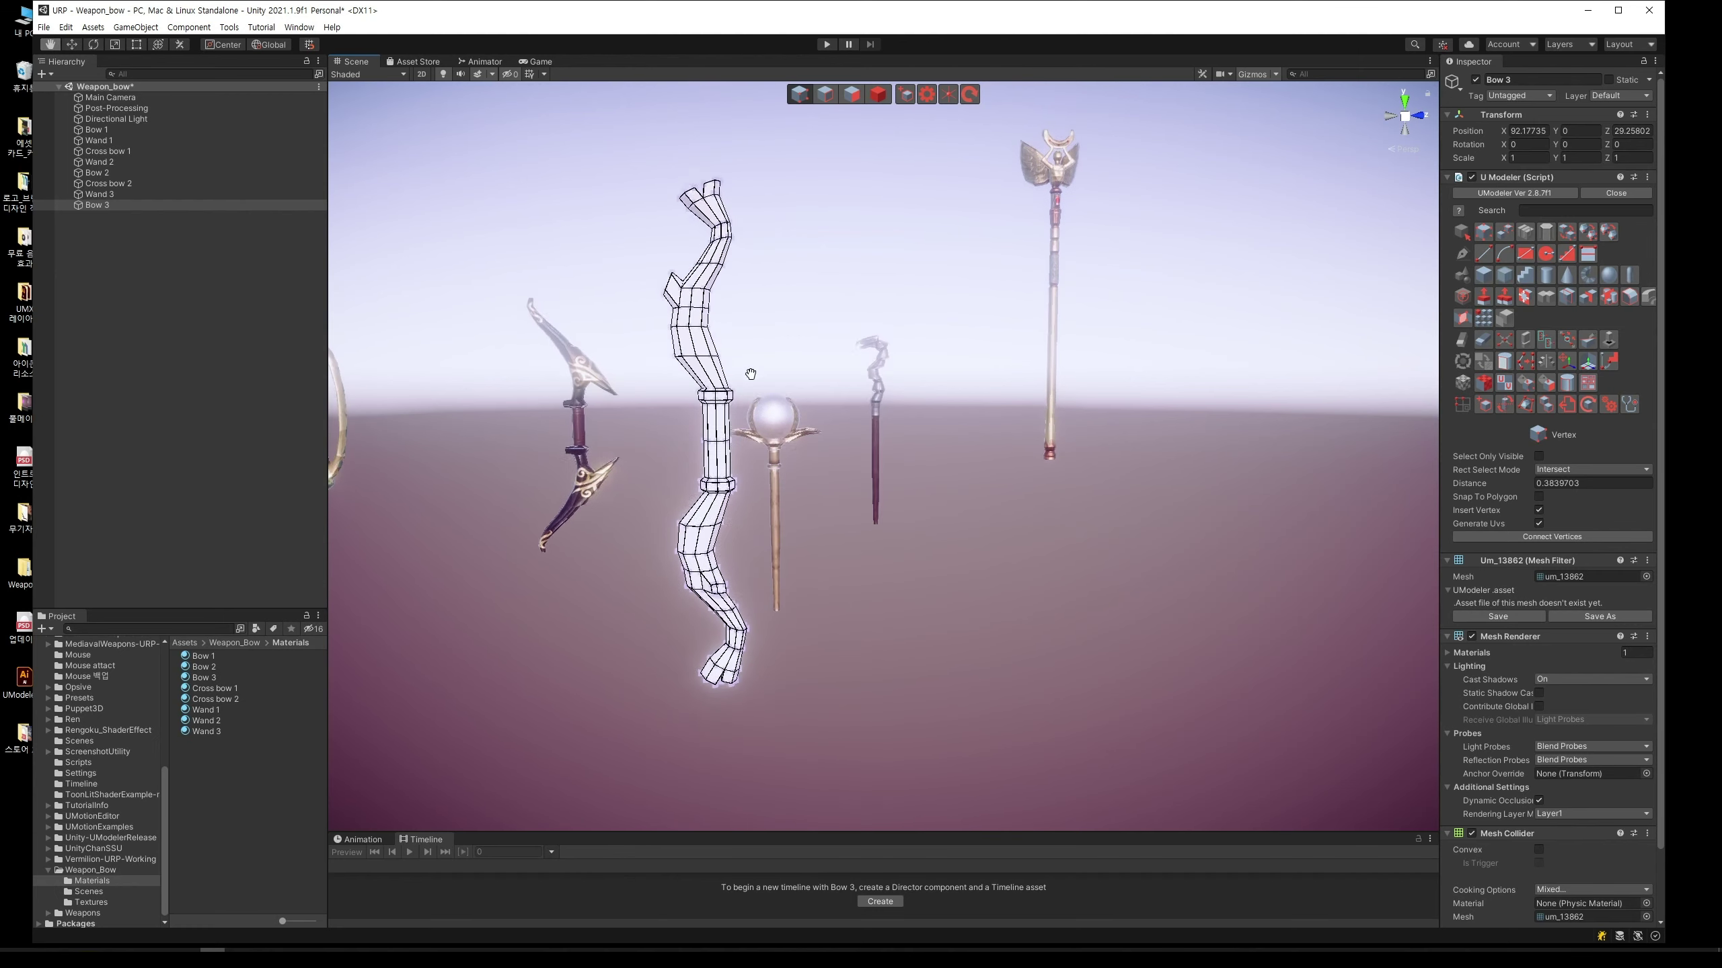
Step: Select horizontal edges near the bow's top with the Scale tool active
click(828, 97)
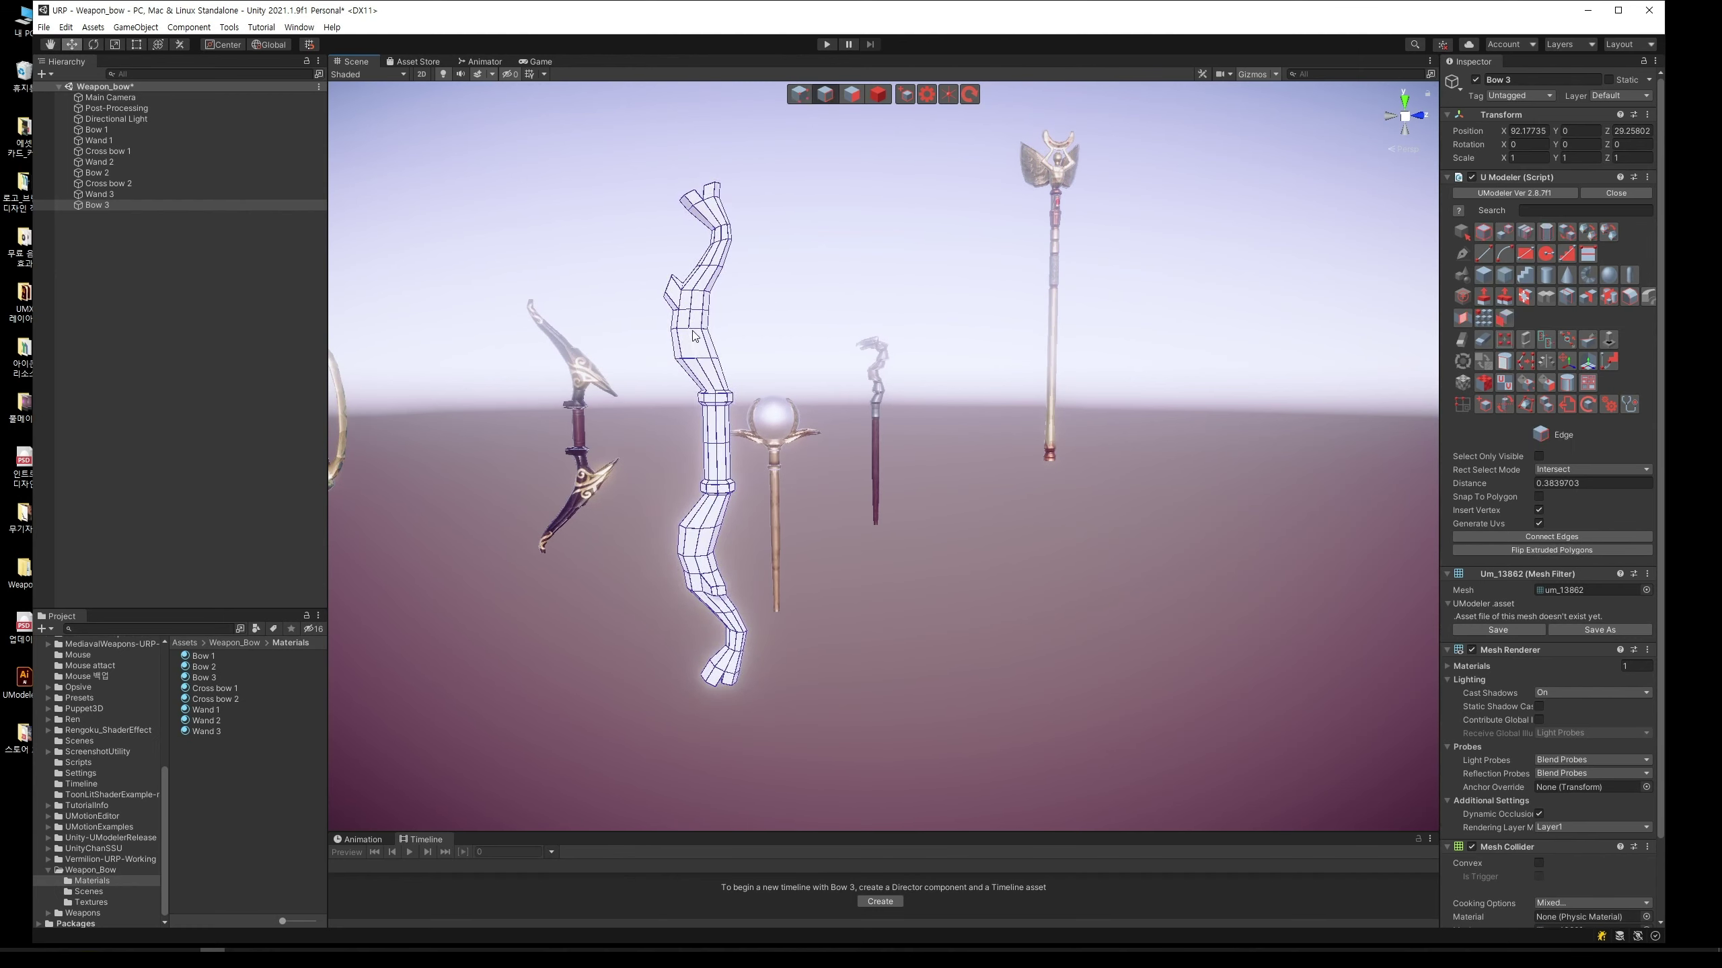
click(693, 333)
click(706, 356)
key(r)
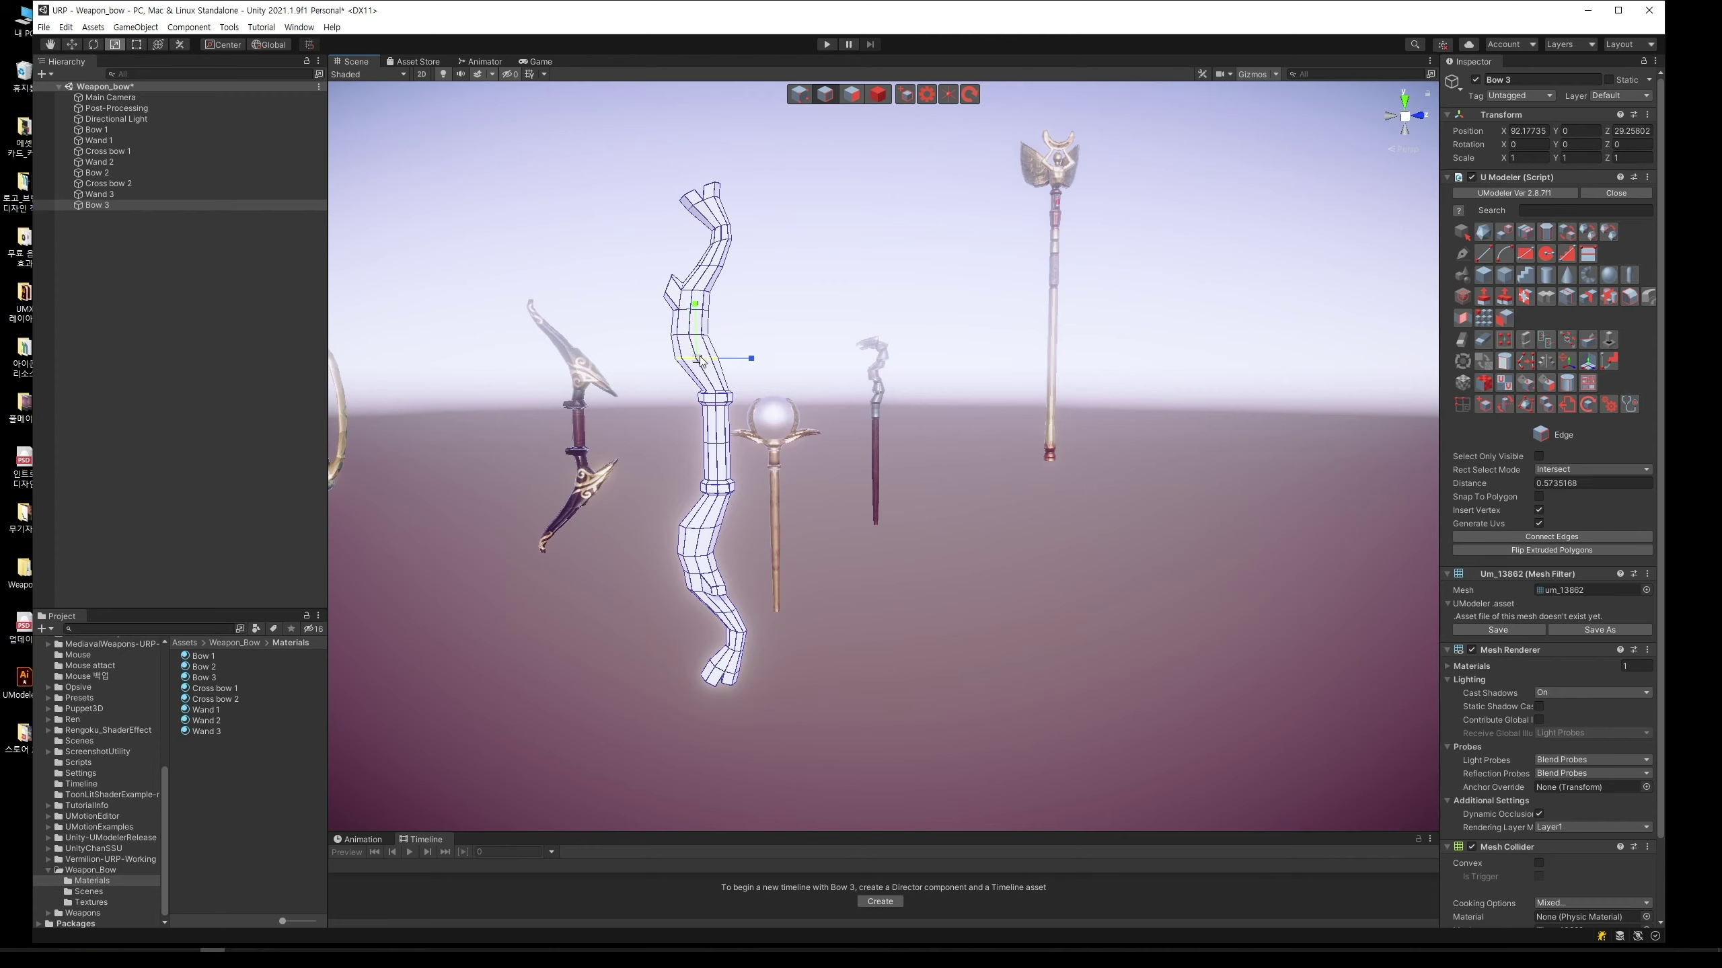
alt+drag(700, 360, 722, 420)
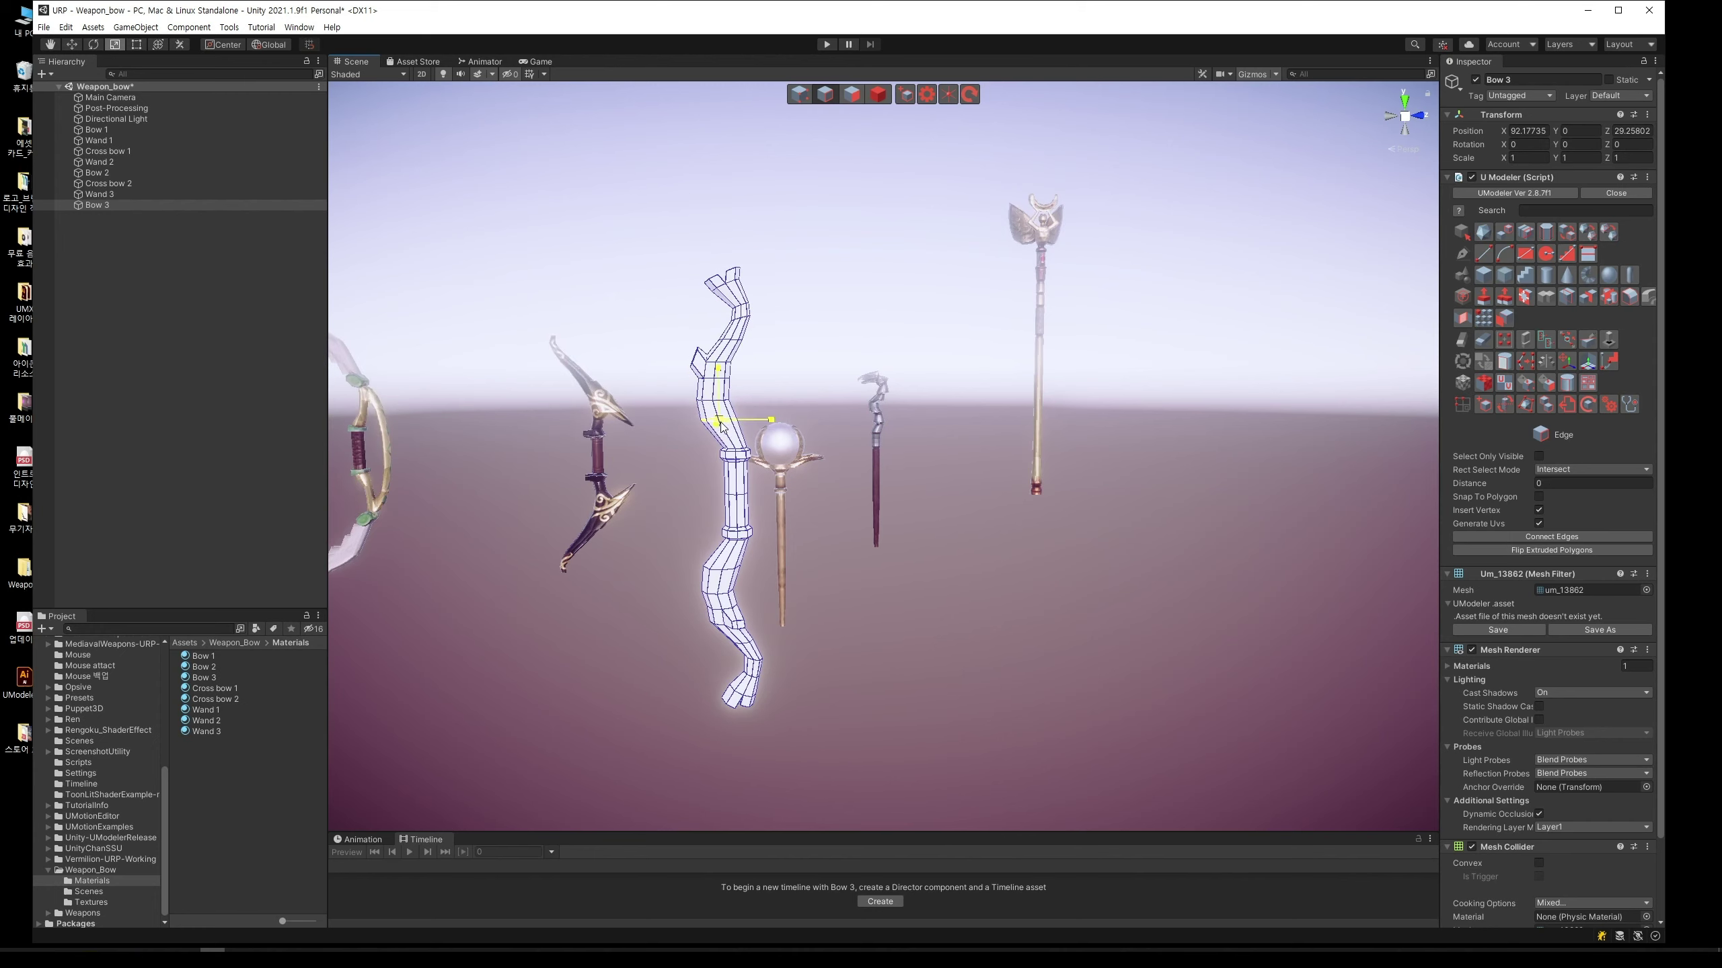
middle_drag(788, 383, 786, 378)
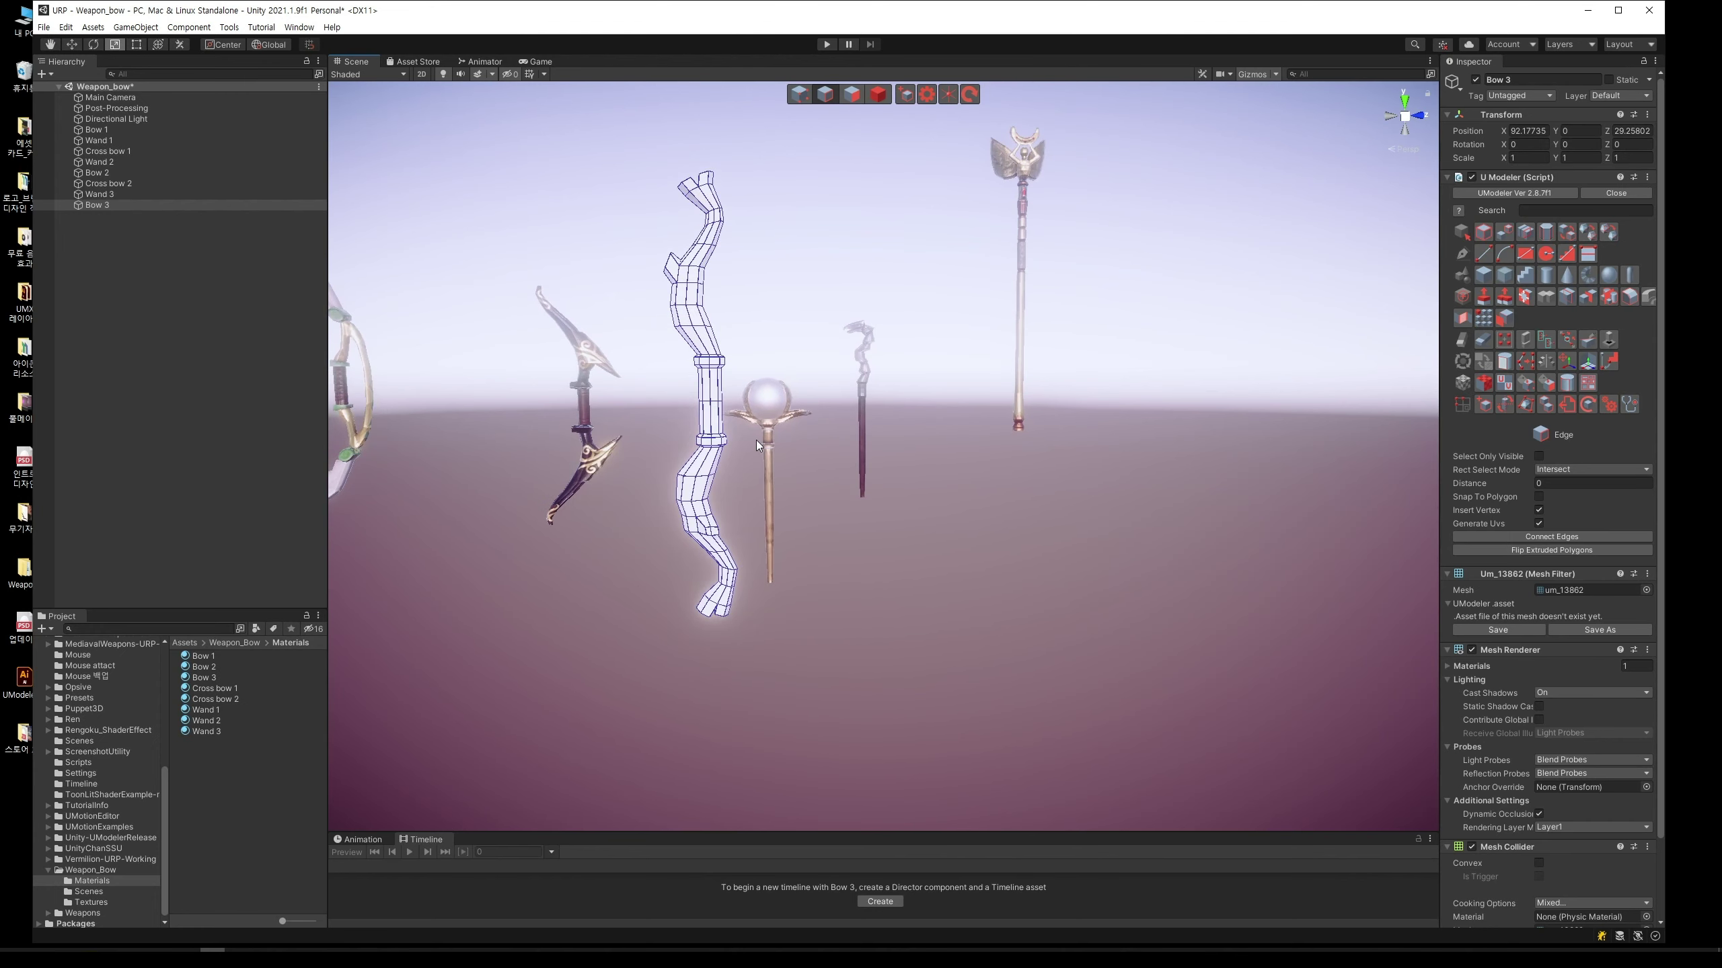
mouse_move(757, 445)
alt+mouse_down()
mouse_move(753, 468)
mouse_move(905, 143)
alt+mouse_up()
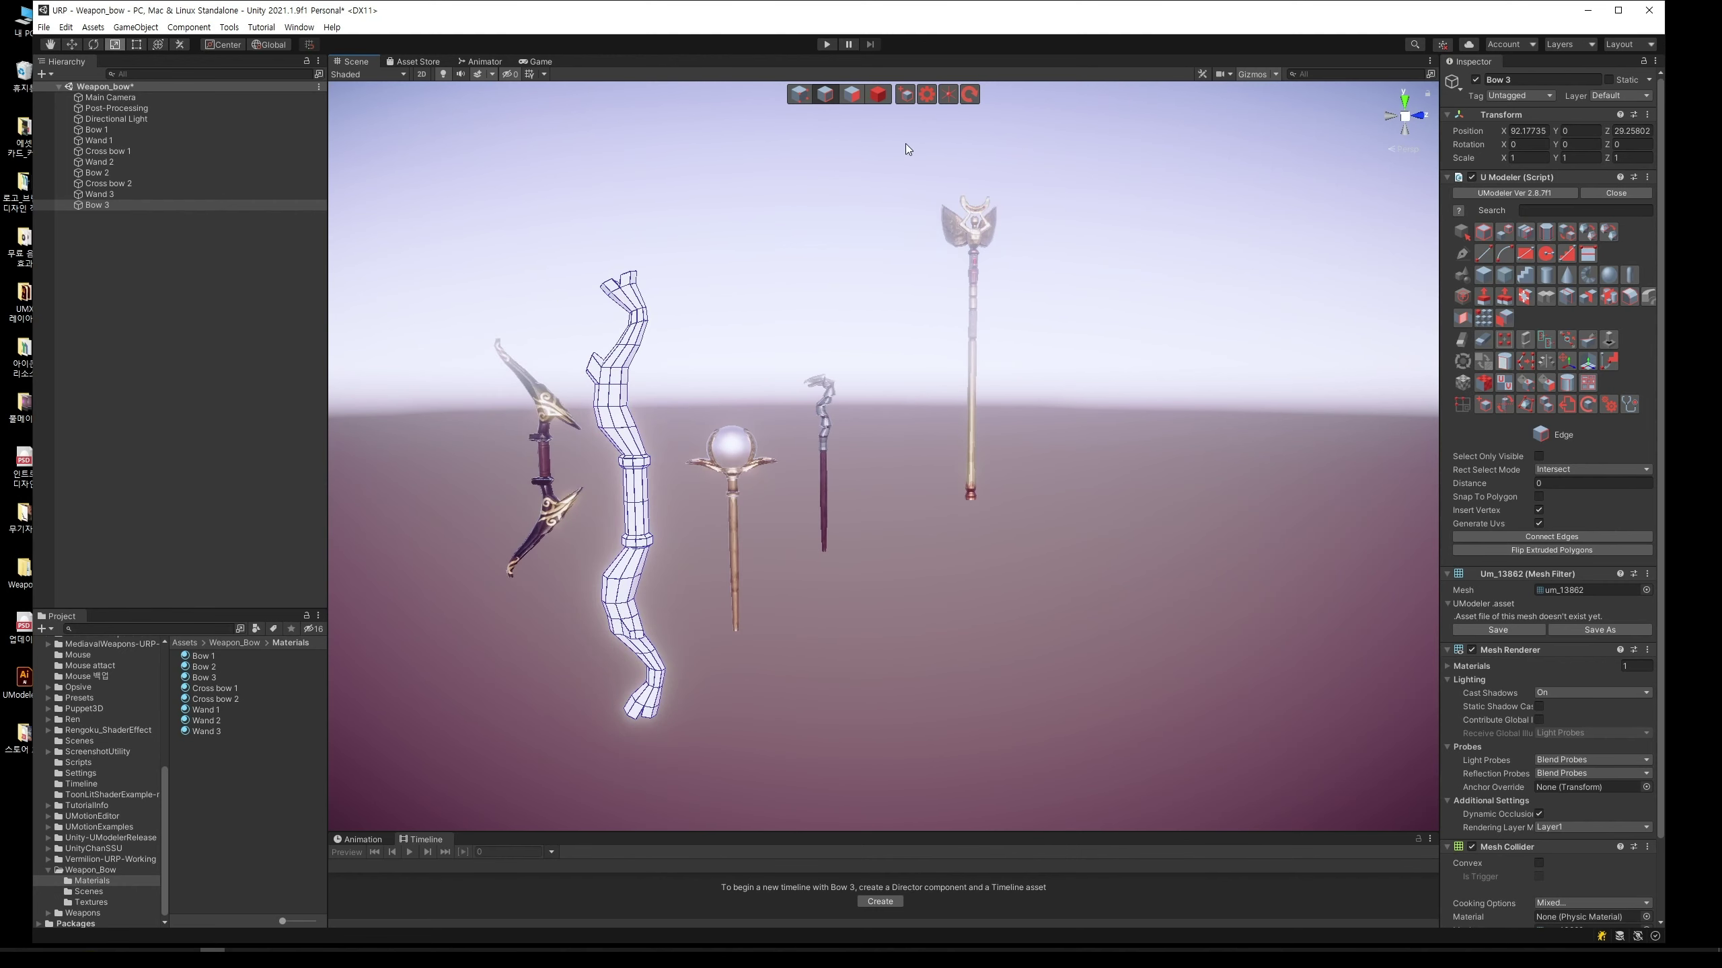
middle_drag(770, 409, 797, 392)
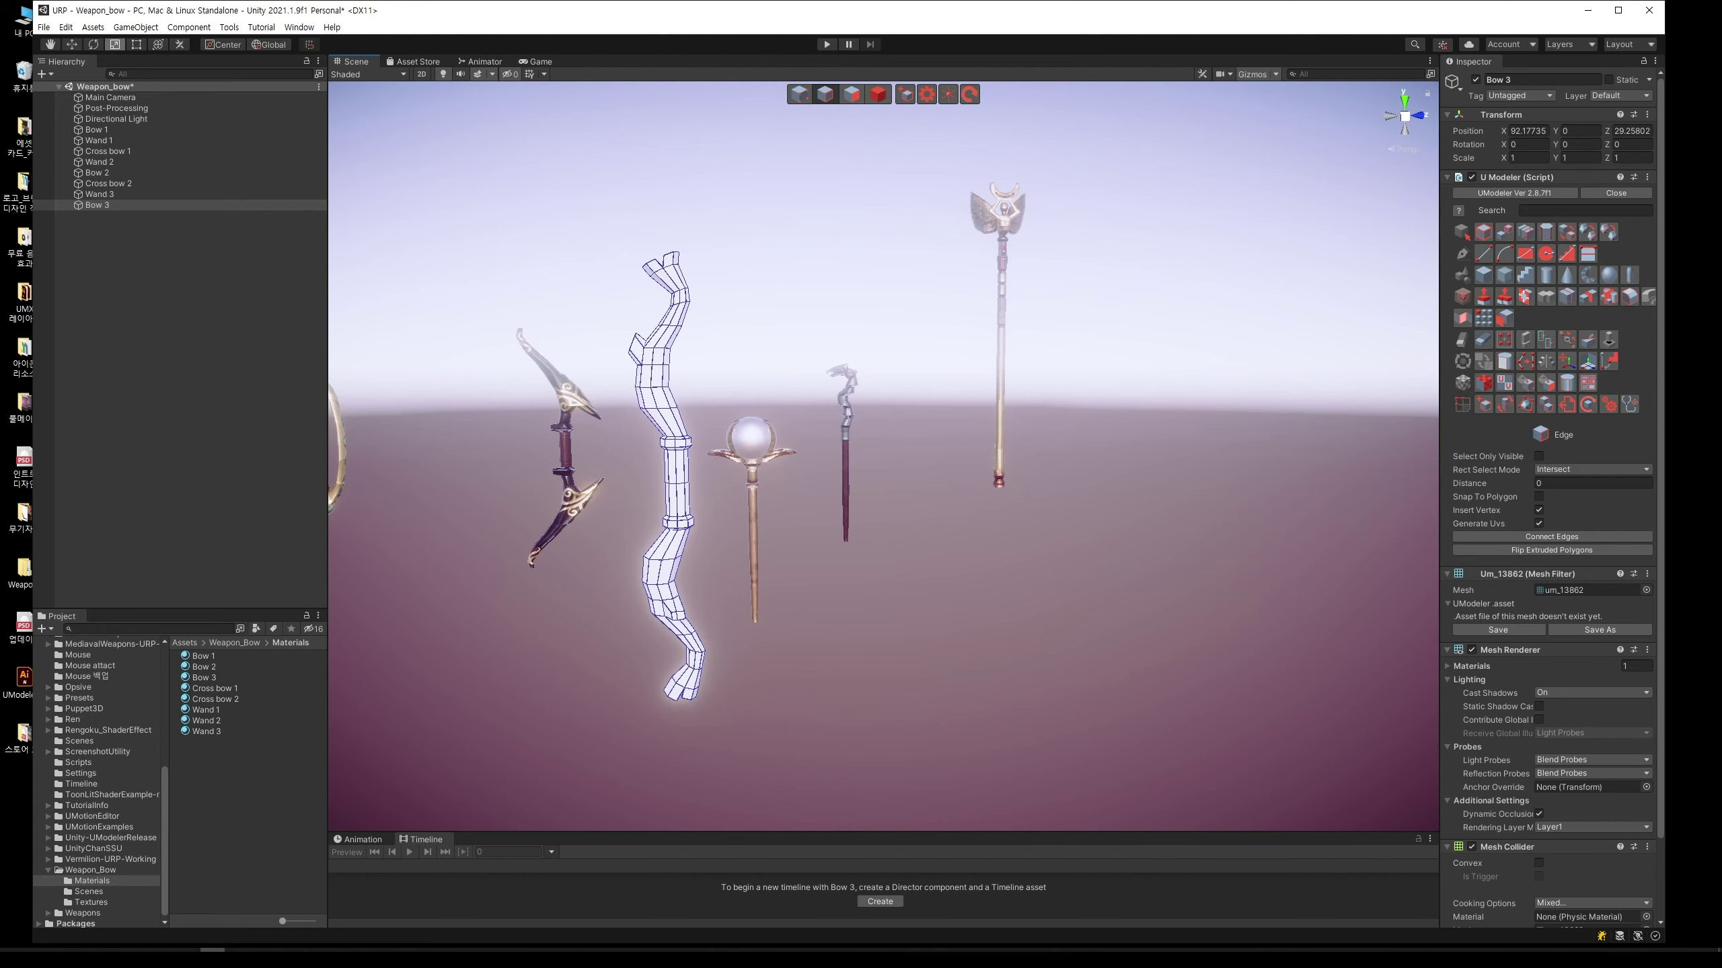
mouse_move(915, 451)
middle_down()
mouse_move(922, 471)
mouse_move(899, 477)
mouse_move(938, 296)
middle_up()
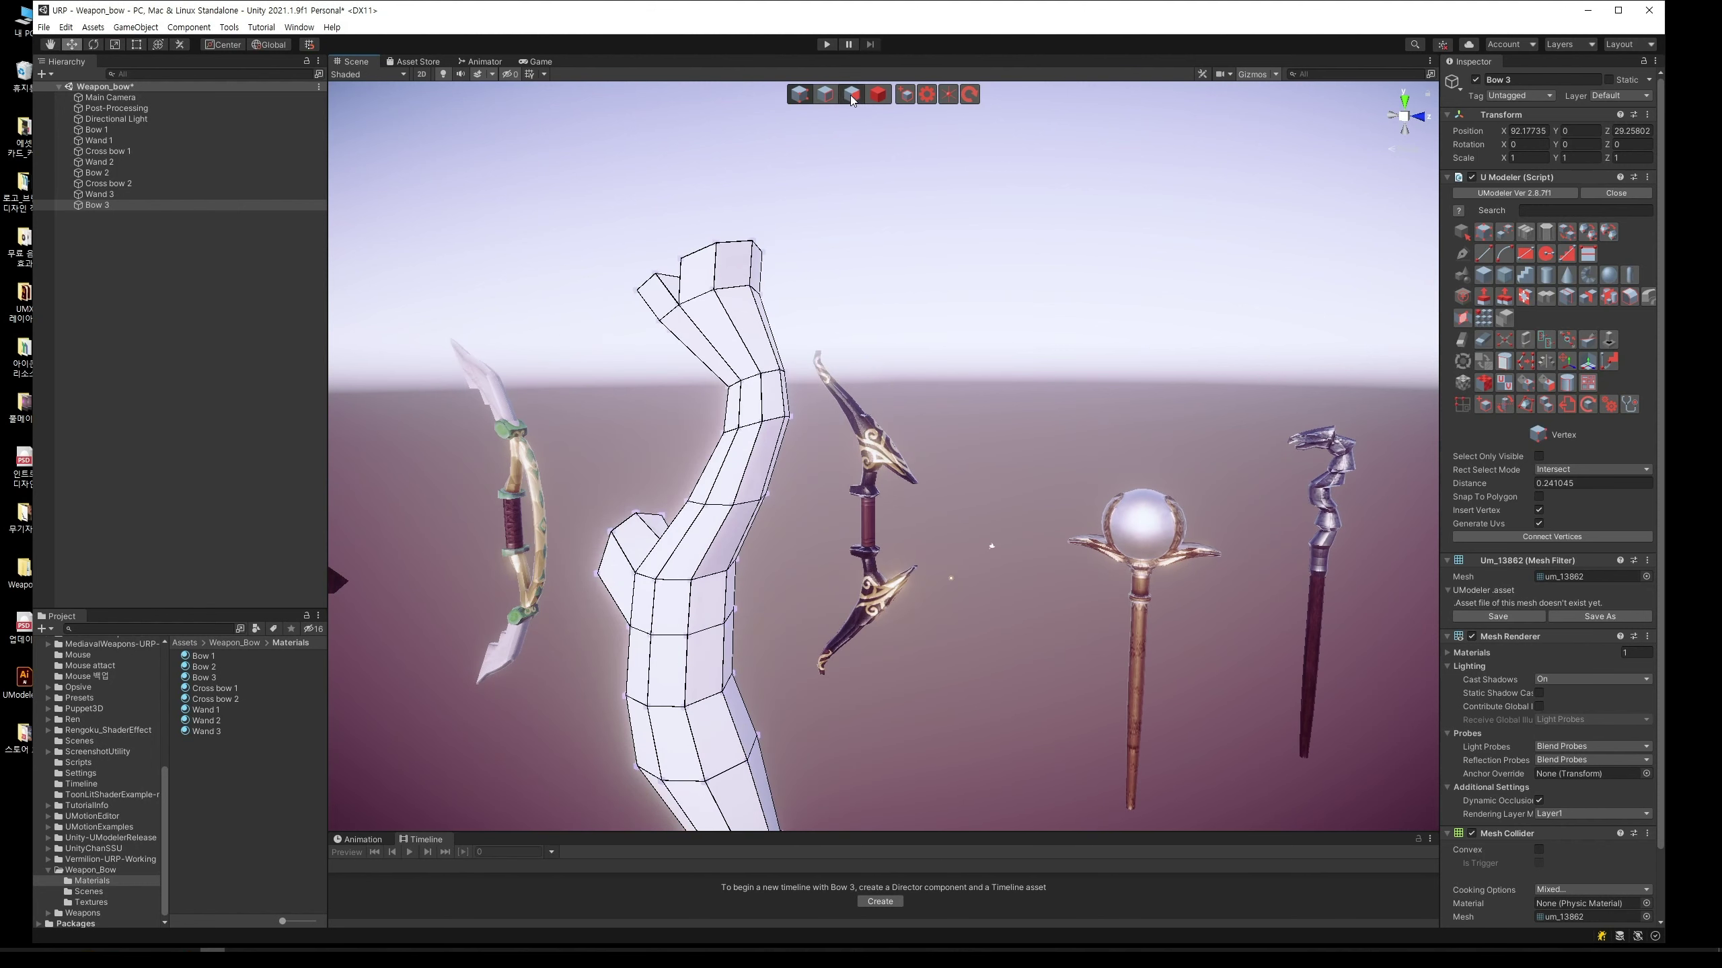
Step: Extrude a side face near the bow's top outward into a short arm and shorten it
click(852, 100)
click(774, 397)
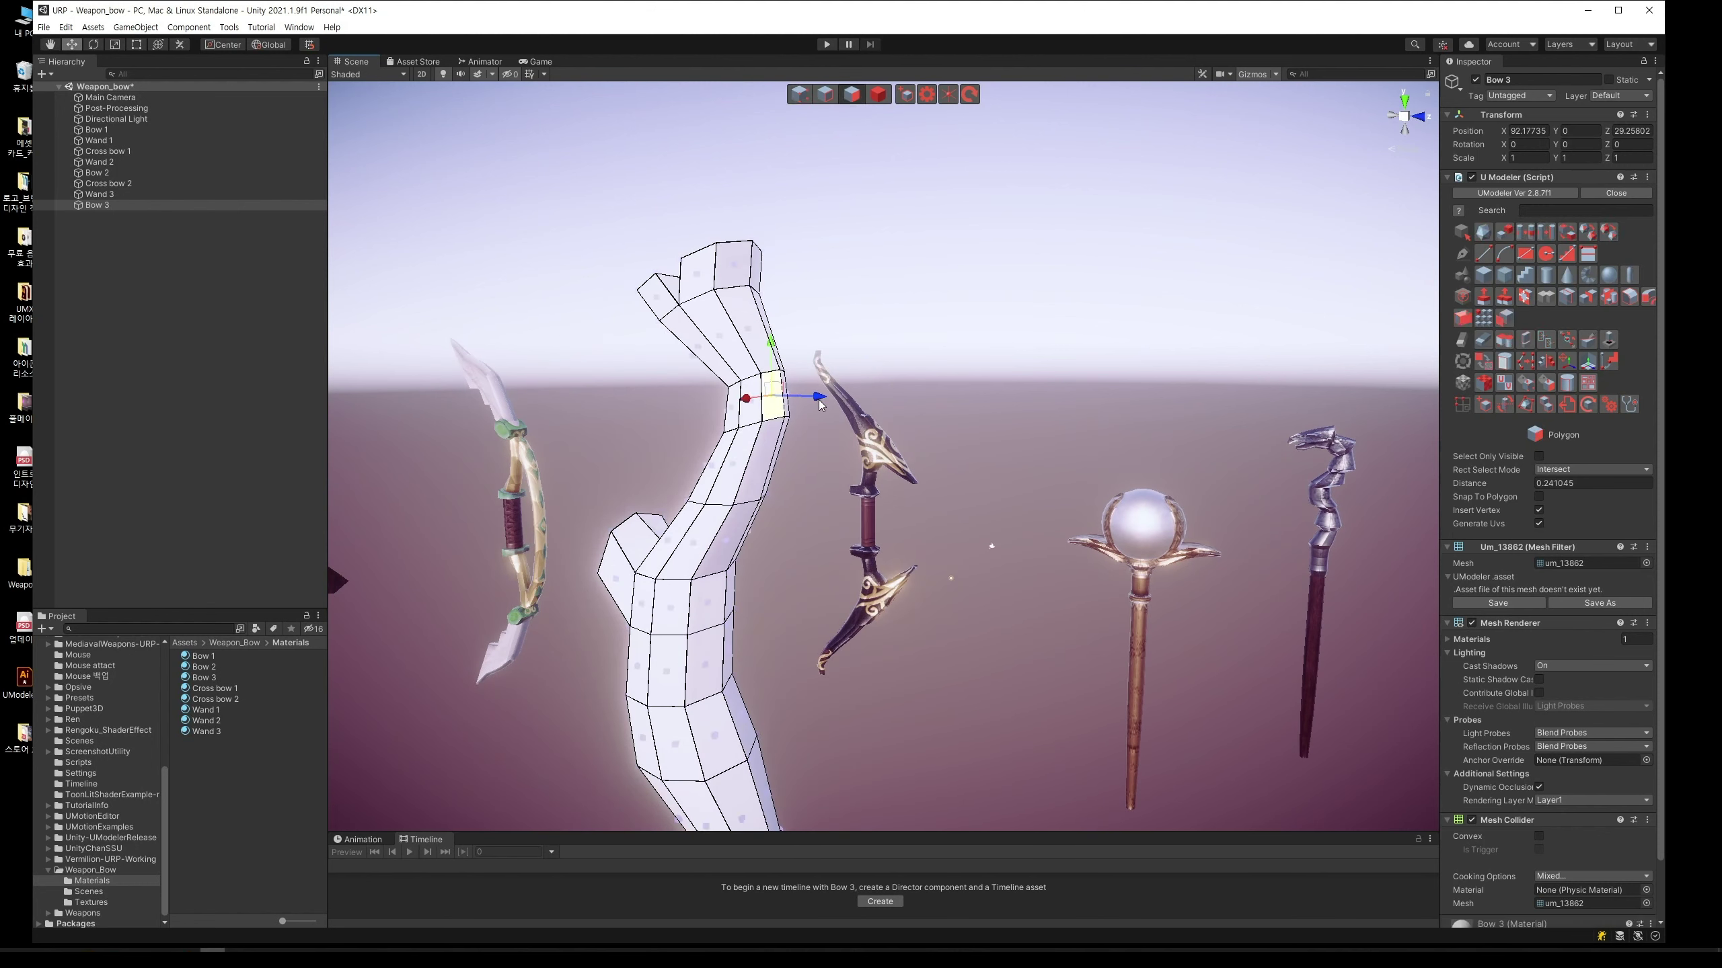
mouse_move(824, 399)
shift+mouse_down()
mouse_move(955, 413)
mouse_move(897, 331)
mouse_move(900, 271)
mouse_move(891, 314)
mouse_move(861, 326)
shift+mouse_up()
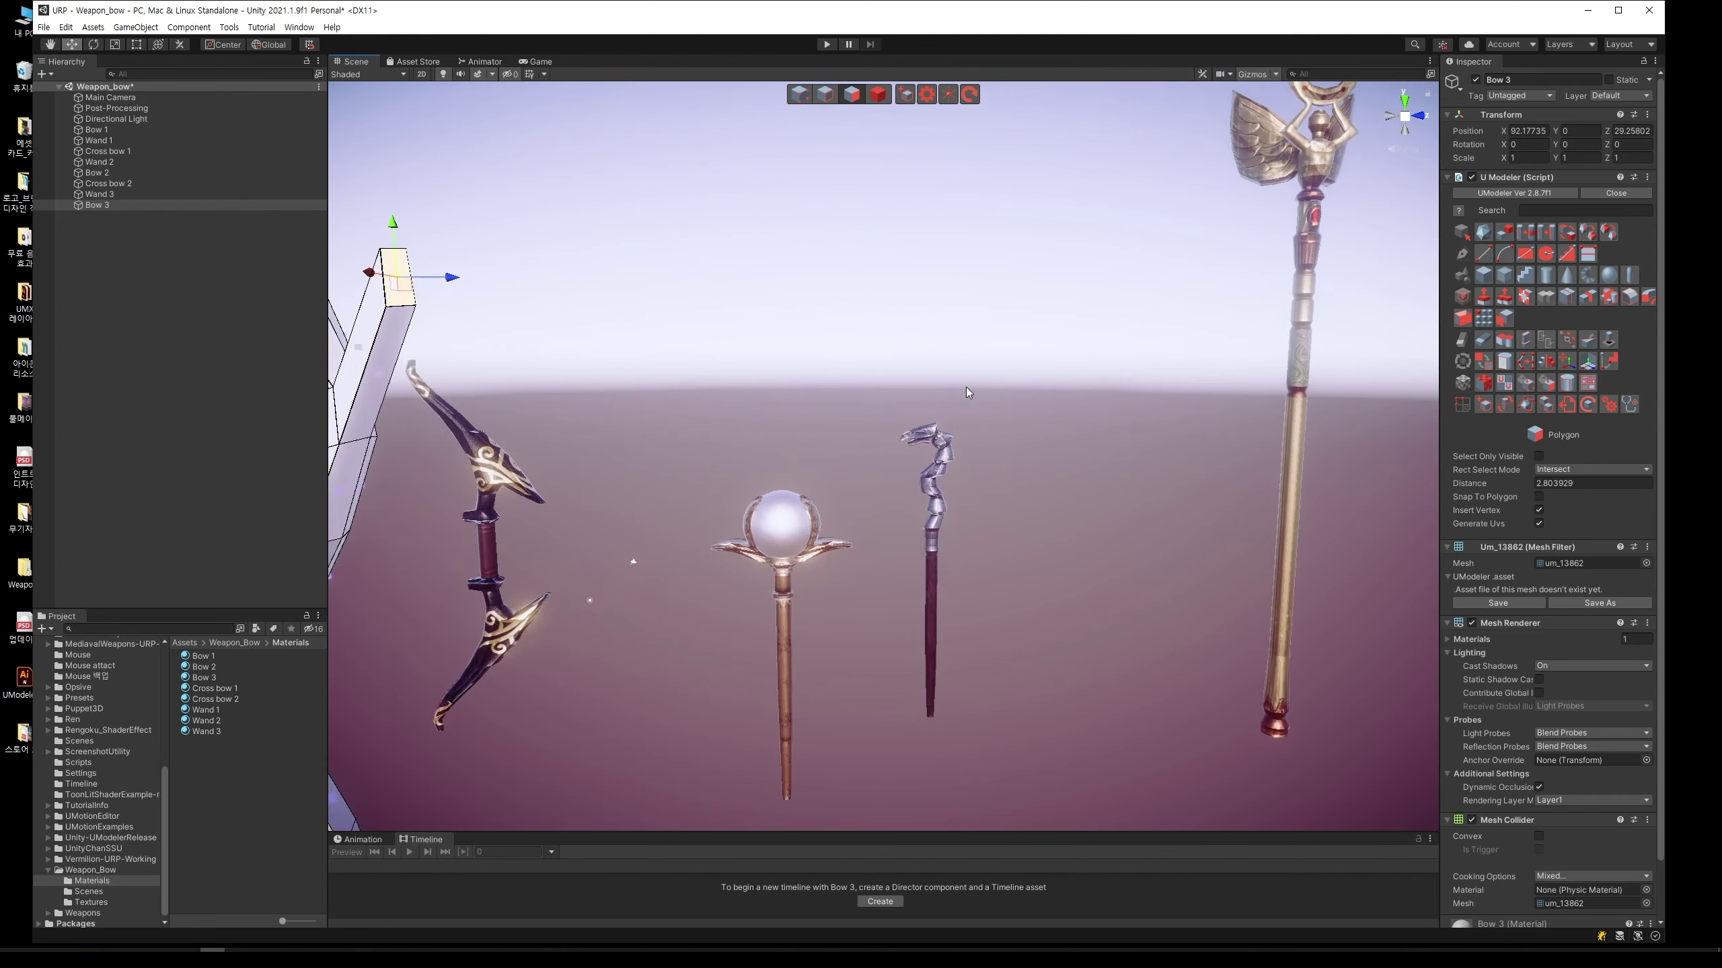
middle_drag(861, 326, 1027, 389)
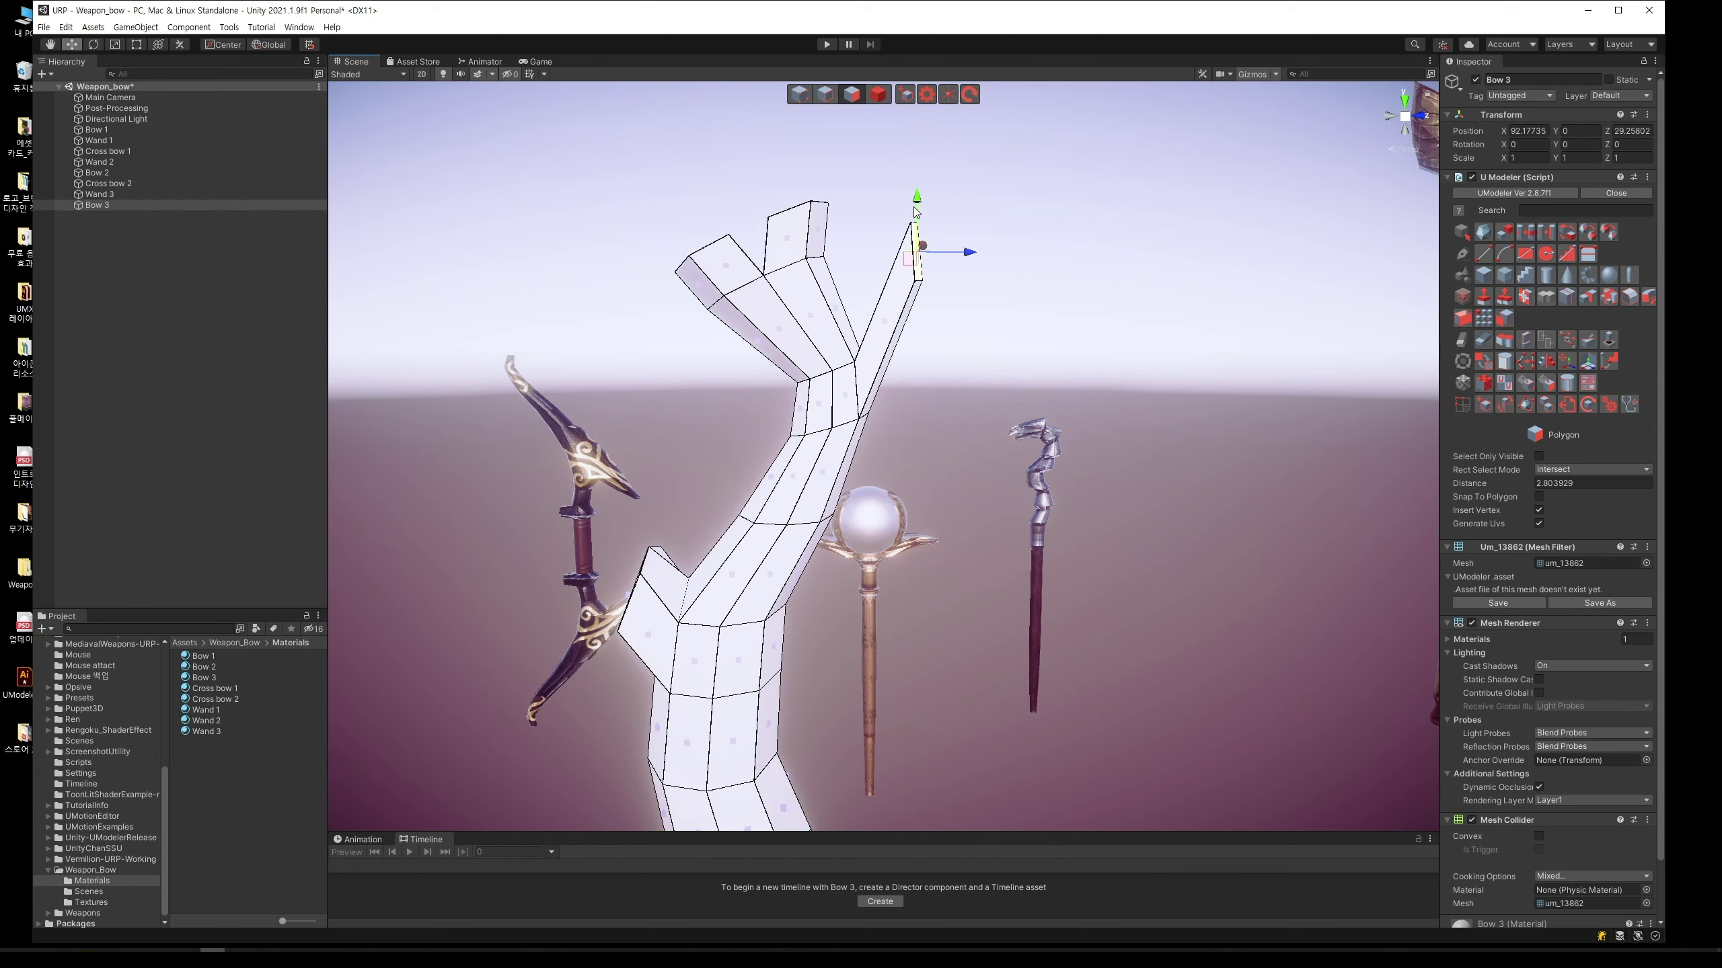
drag(918, 205, 924, 250)
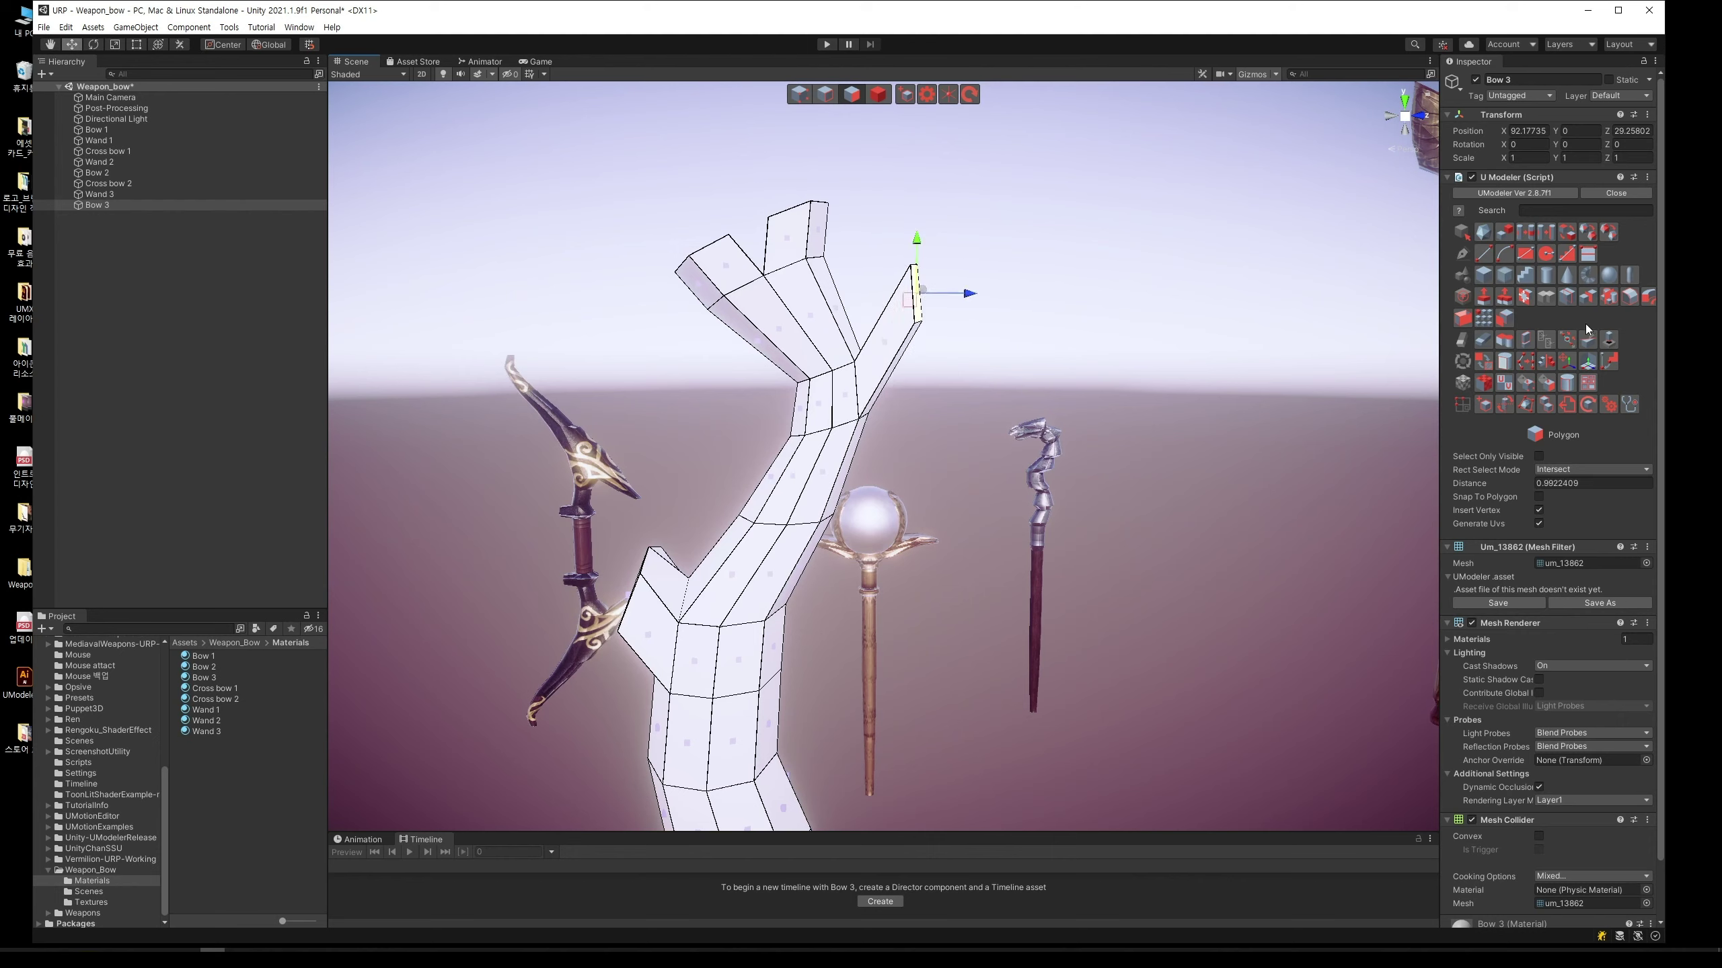
Step: Scale the right branch's vertices vertically to stretch the new arm
click(1564, 299)
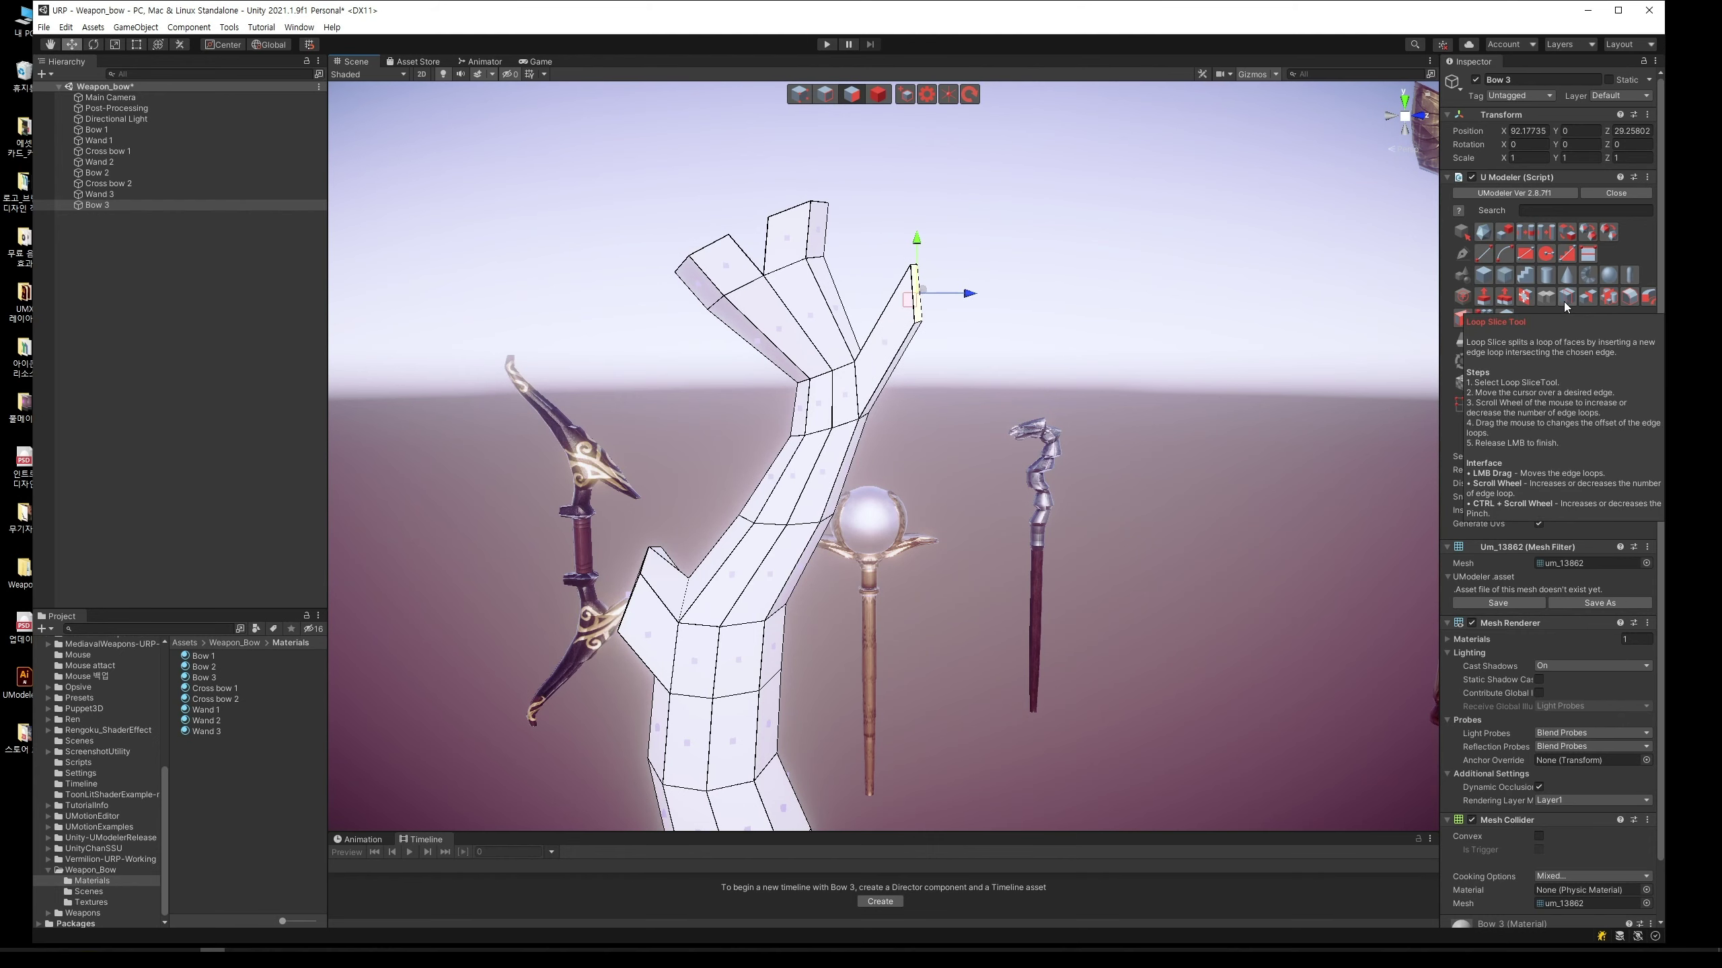
click(823, 97)
key(1)
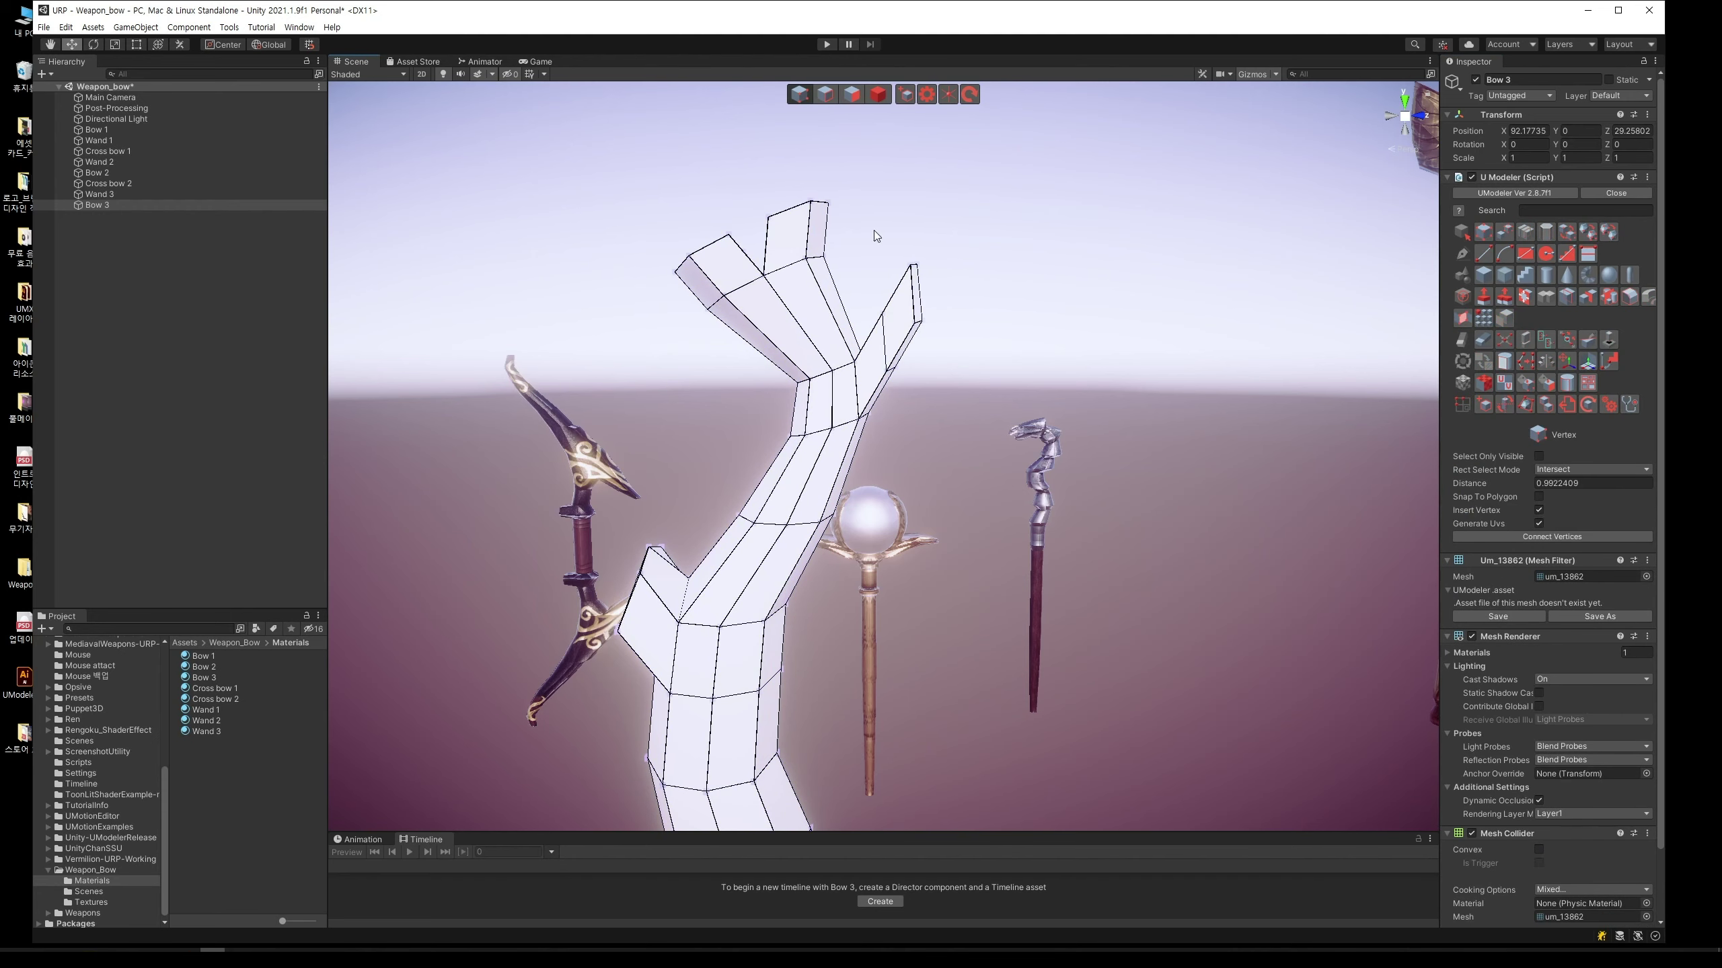
drag(875, 303, 901, 383)
key(e)
key(r)
drag(892, 313, 876, 245)
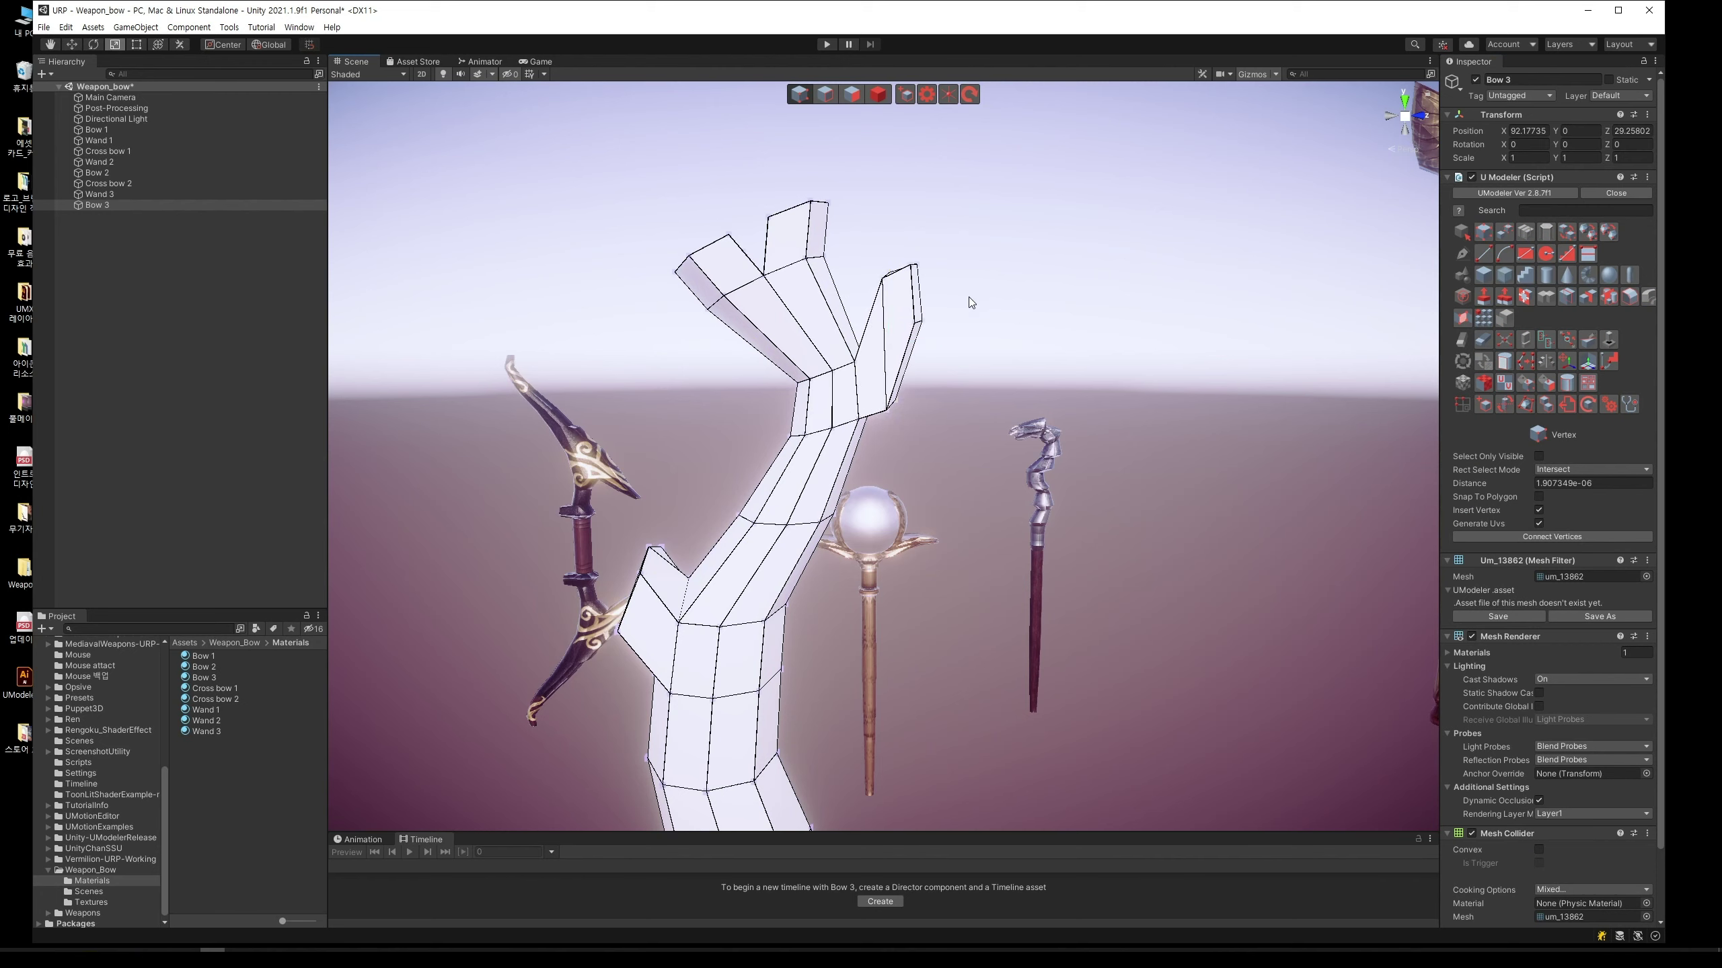
Step: Move the right branch's end face inward along X
key(f)
click(959, 394)
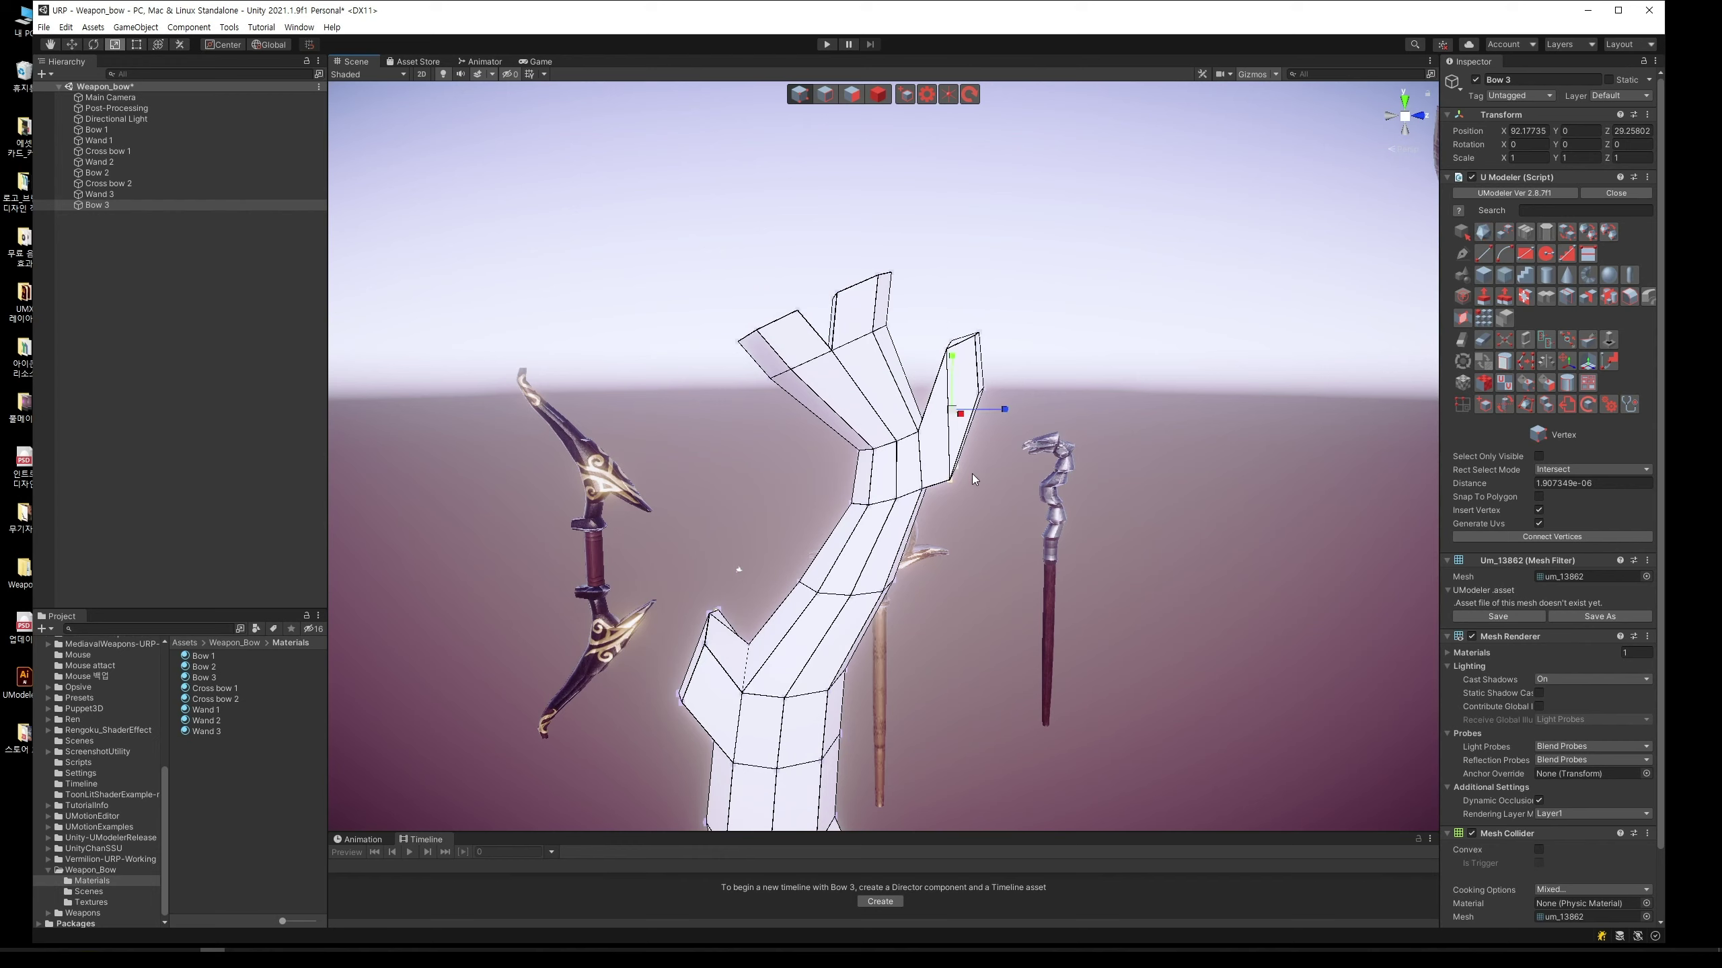
key(w)
drag(996, 400, 985, 419)
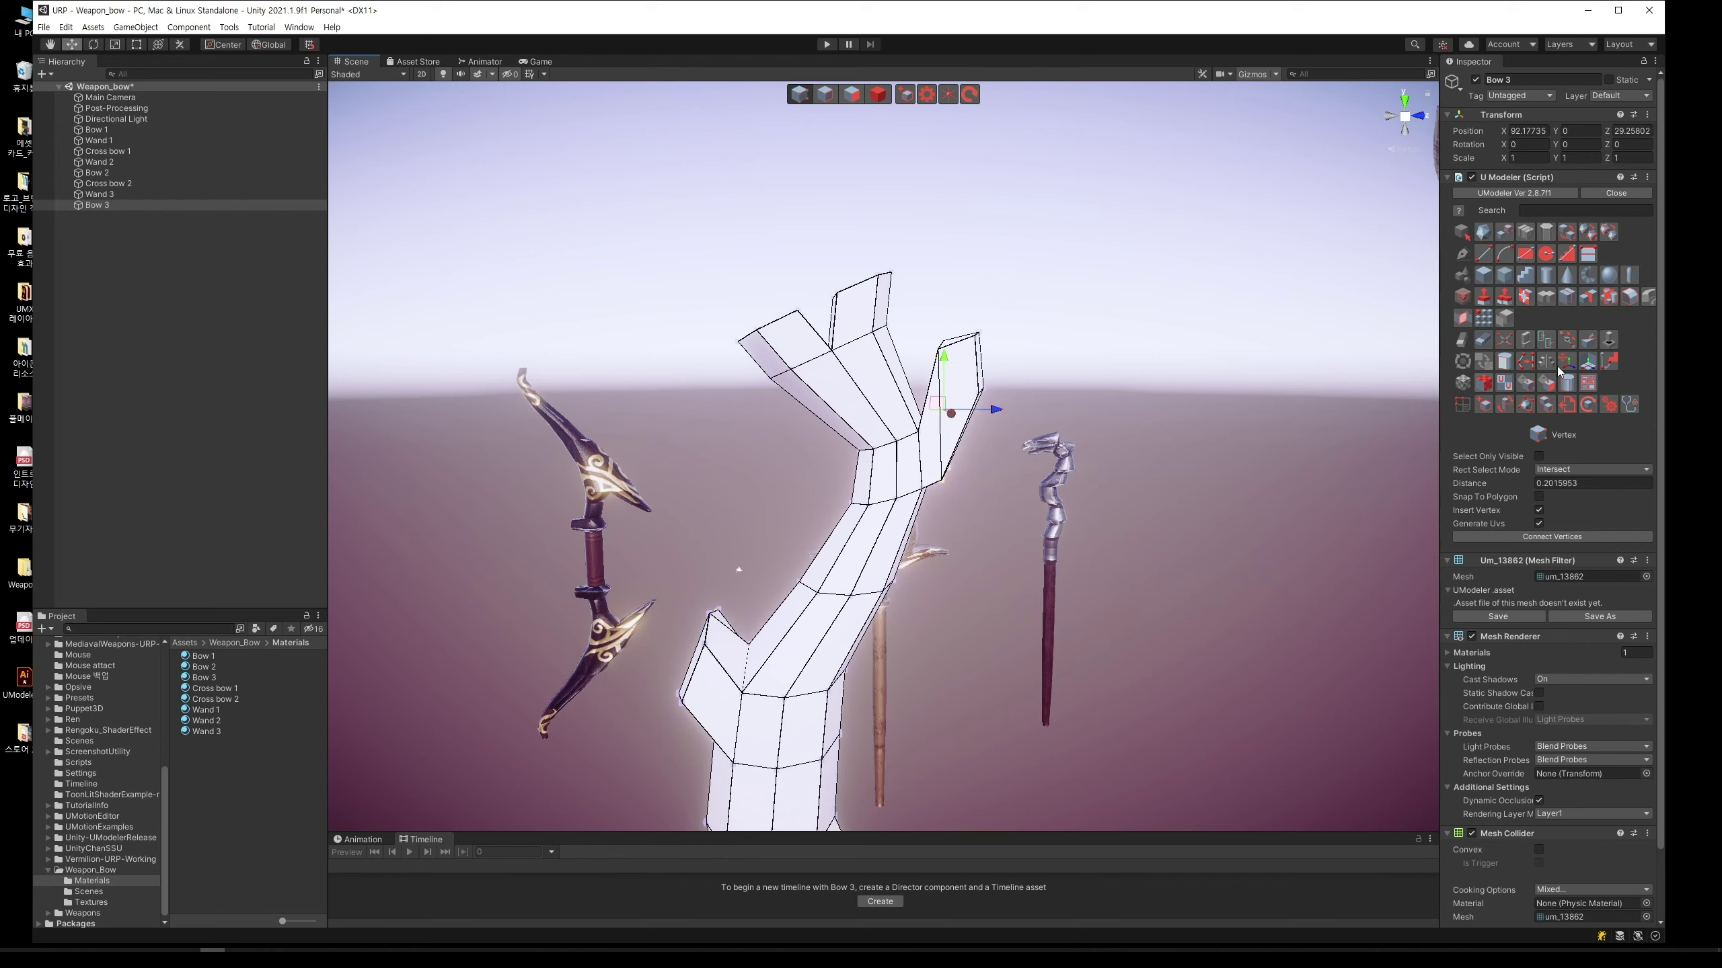
Step: Push the branch-tip vertex to the right to sharpen the fork's point
click(1559, 302)
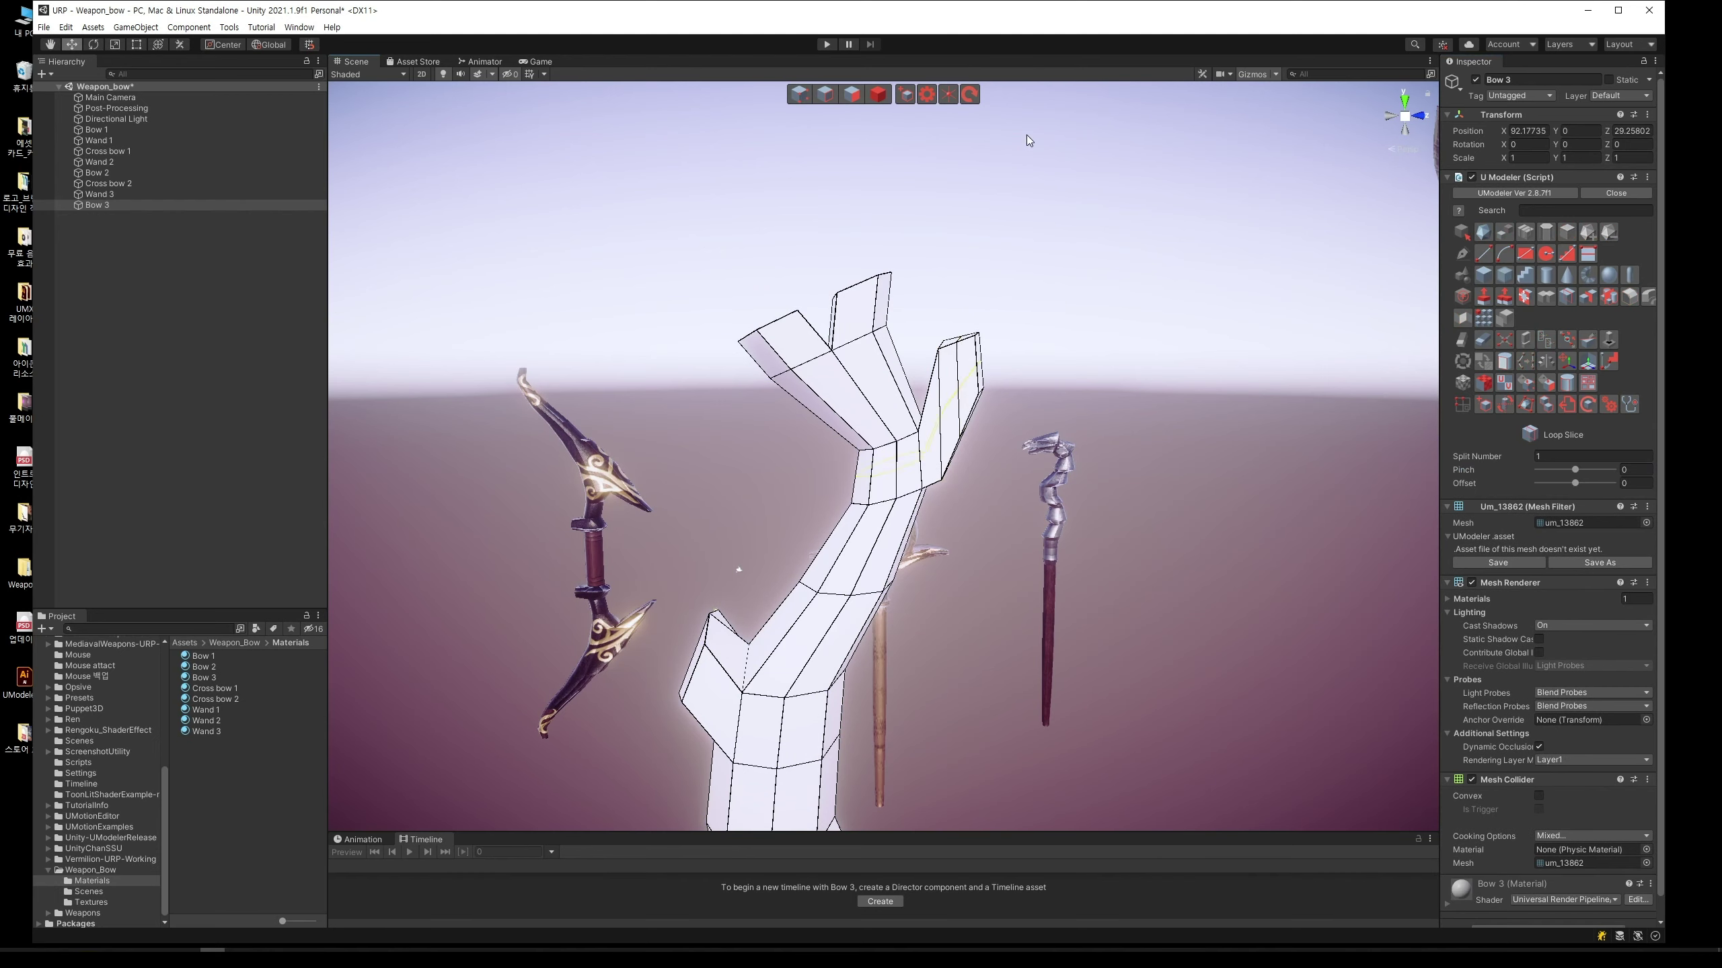
click(799, 94)
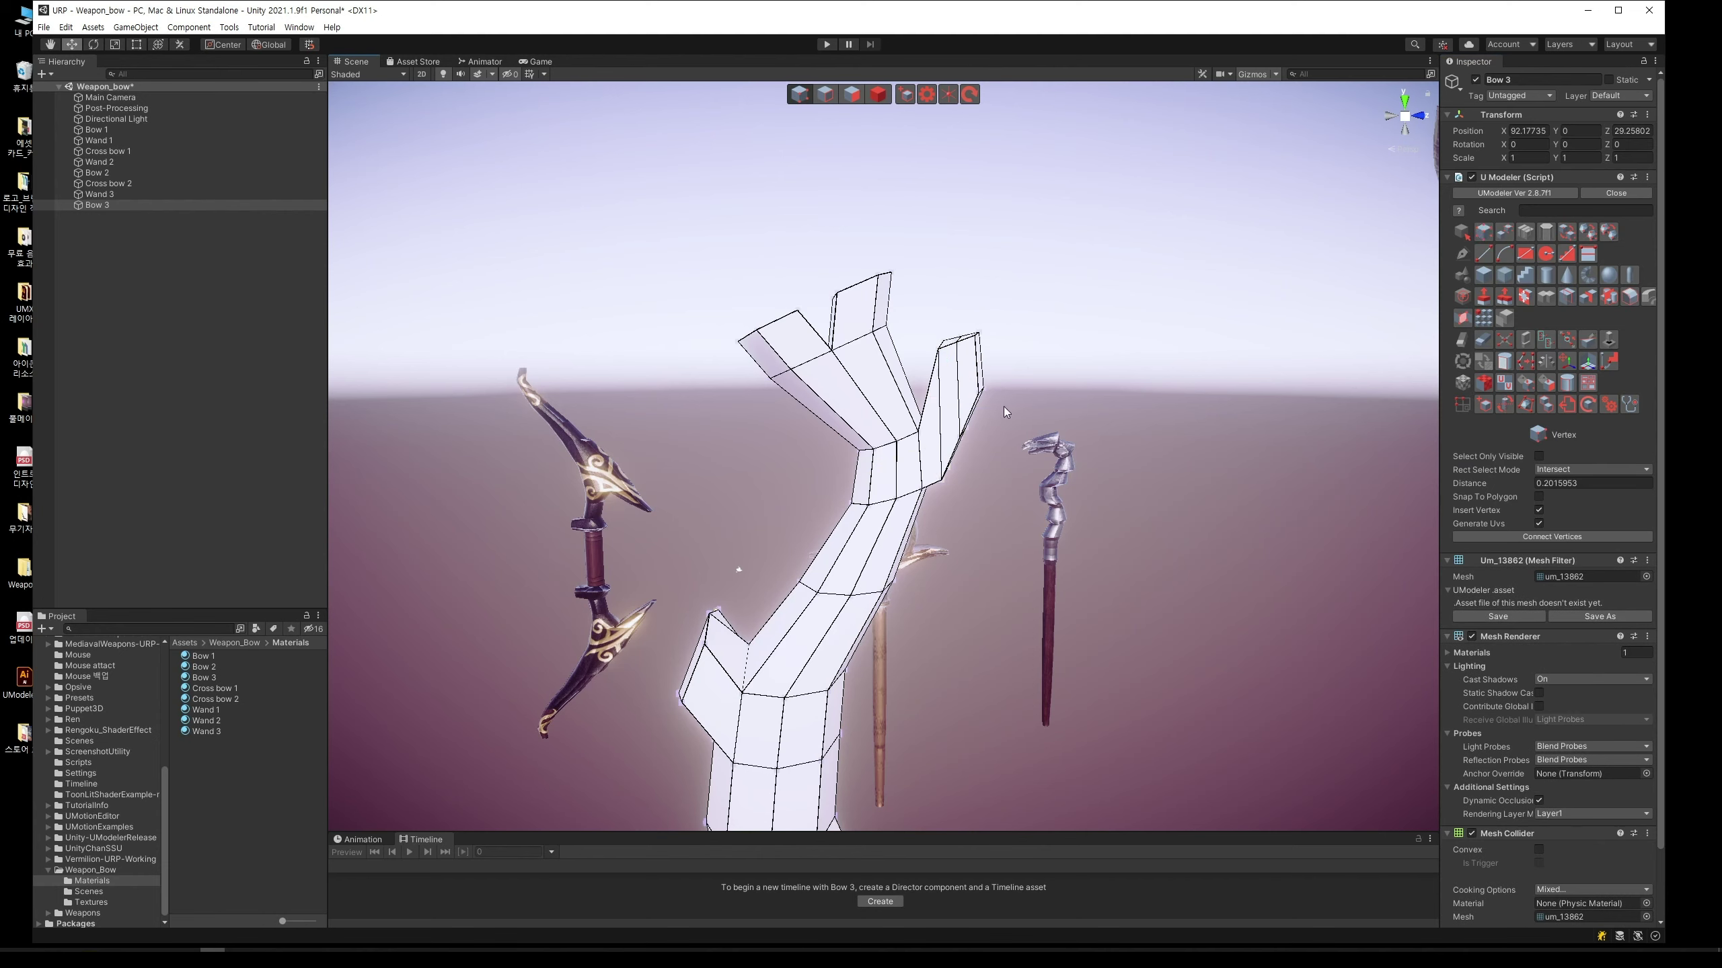
drag(970, 304, 971, 306)
key(r)
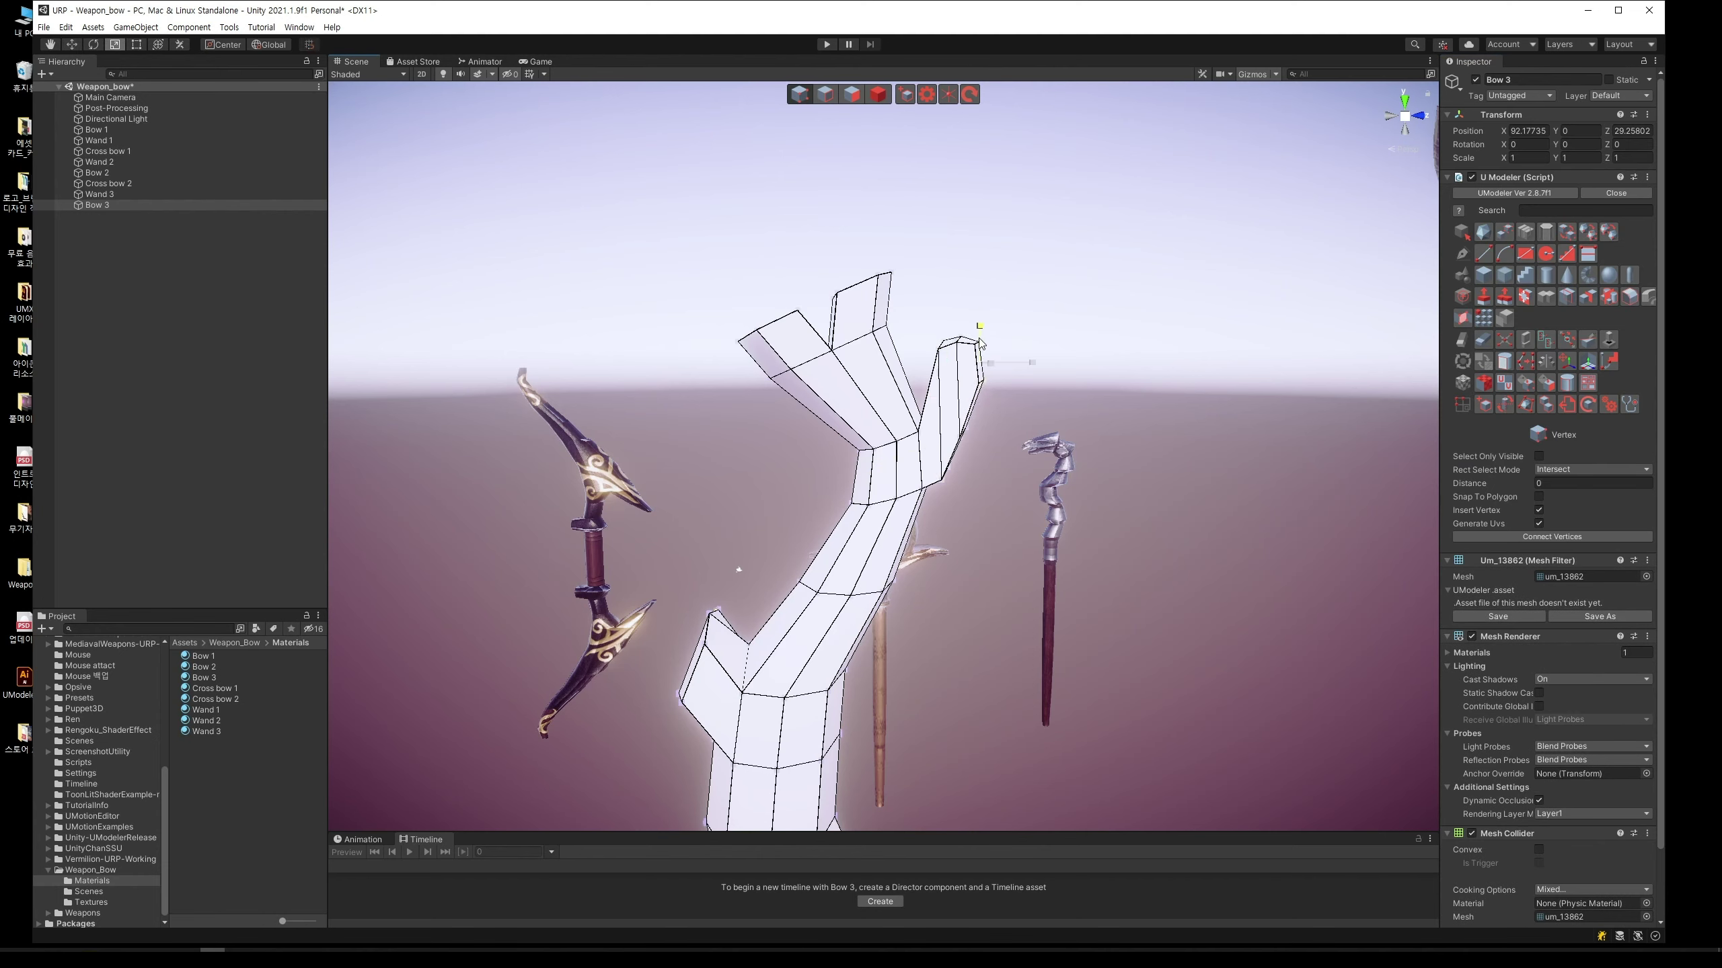
key(w)
mouse_move(980, 351)
mouse_down()
mouse_move(998, 348)
mouse_move(976, 329)
mouse_move(951, 339)
mouse_move(998, 351)
mouse_up()
click(1073, 384)
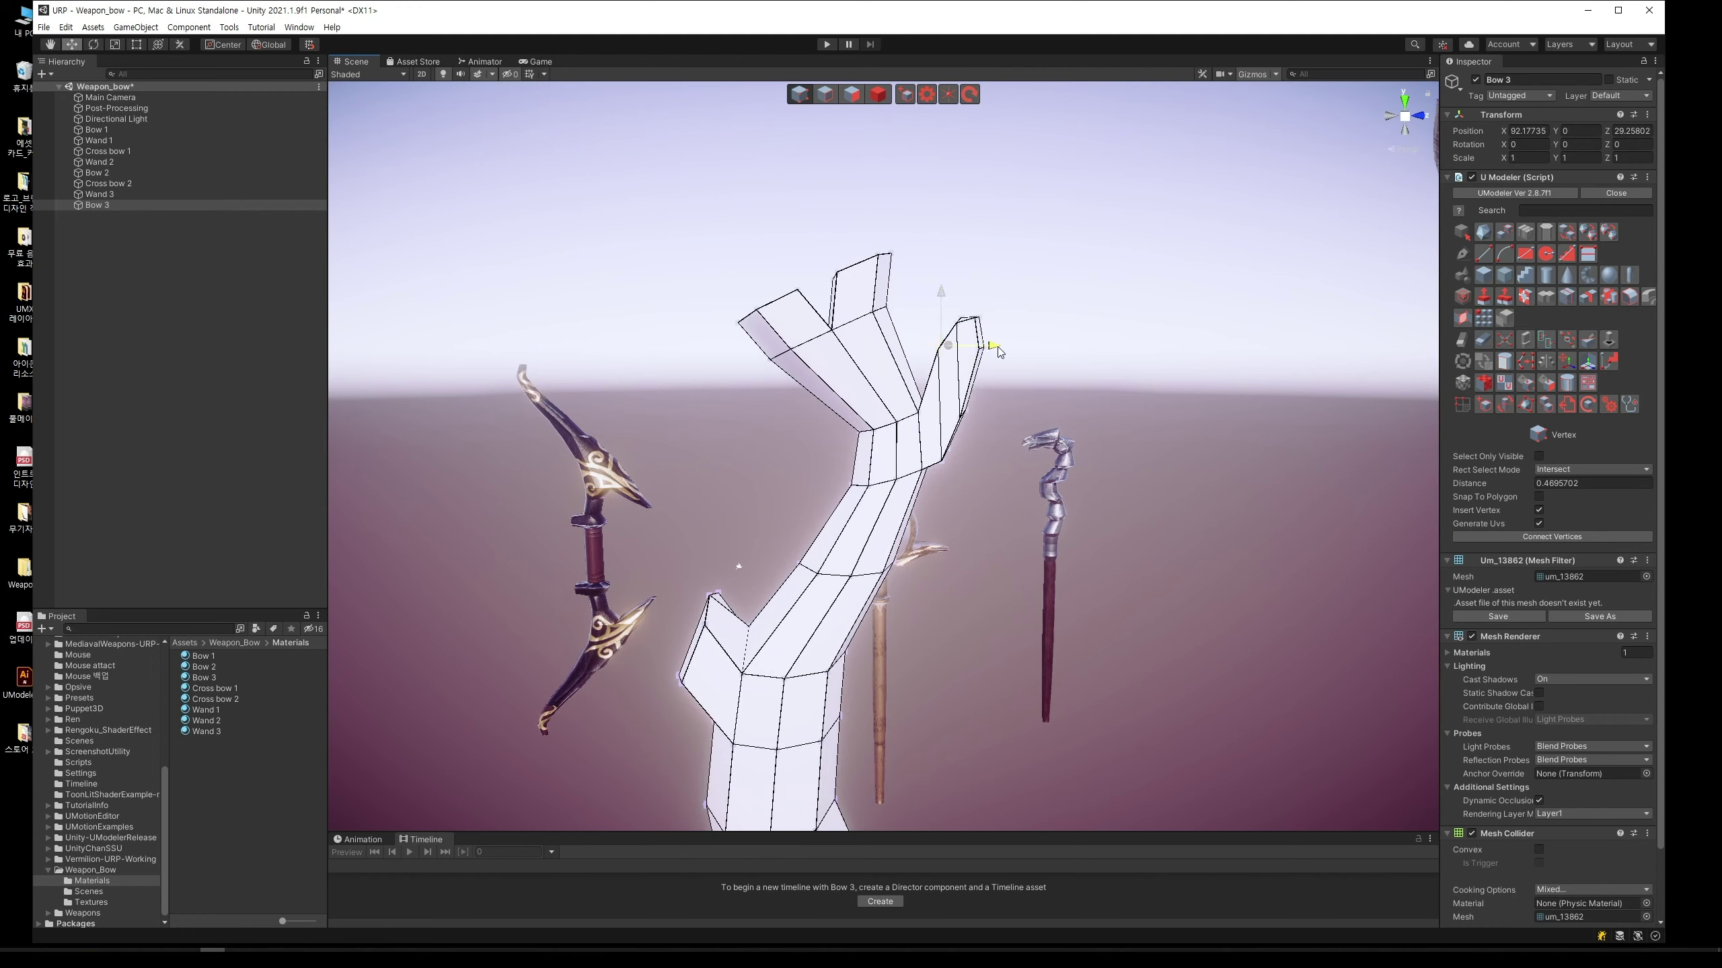
mouse_move(998, 351)
alt+mouse_down()
mouse_move(1079, 368)
mouse_move(1063, 384)
mouse_move(1107, 423)
mouse_move(804, 479)
alt+mouse_up()
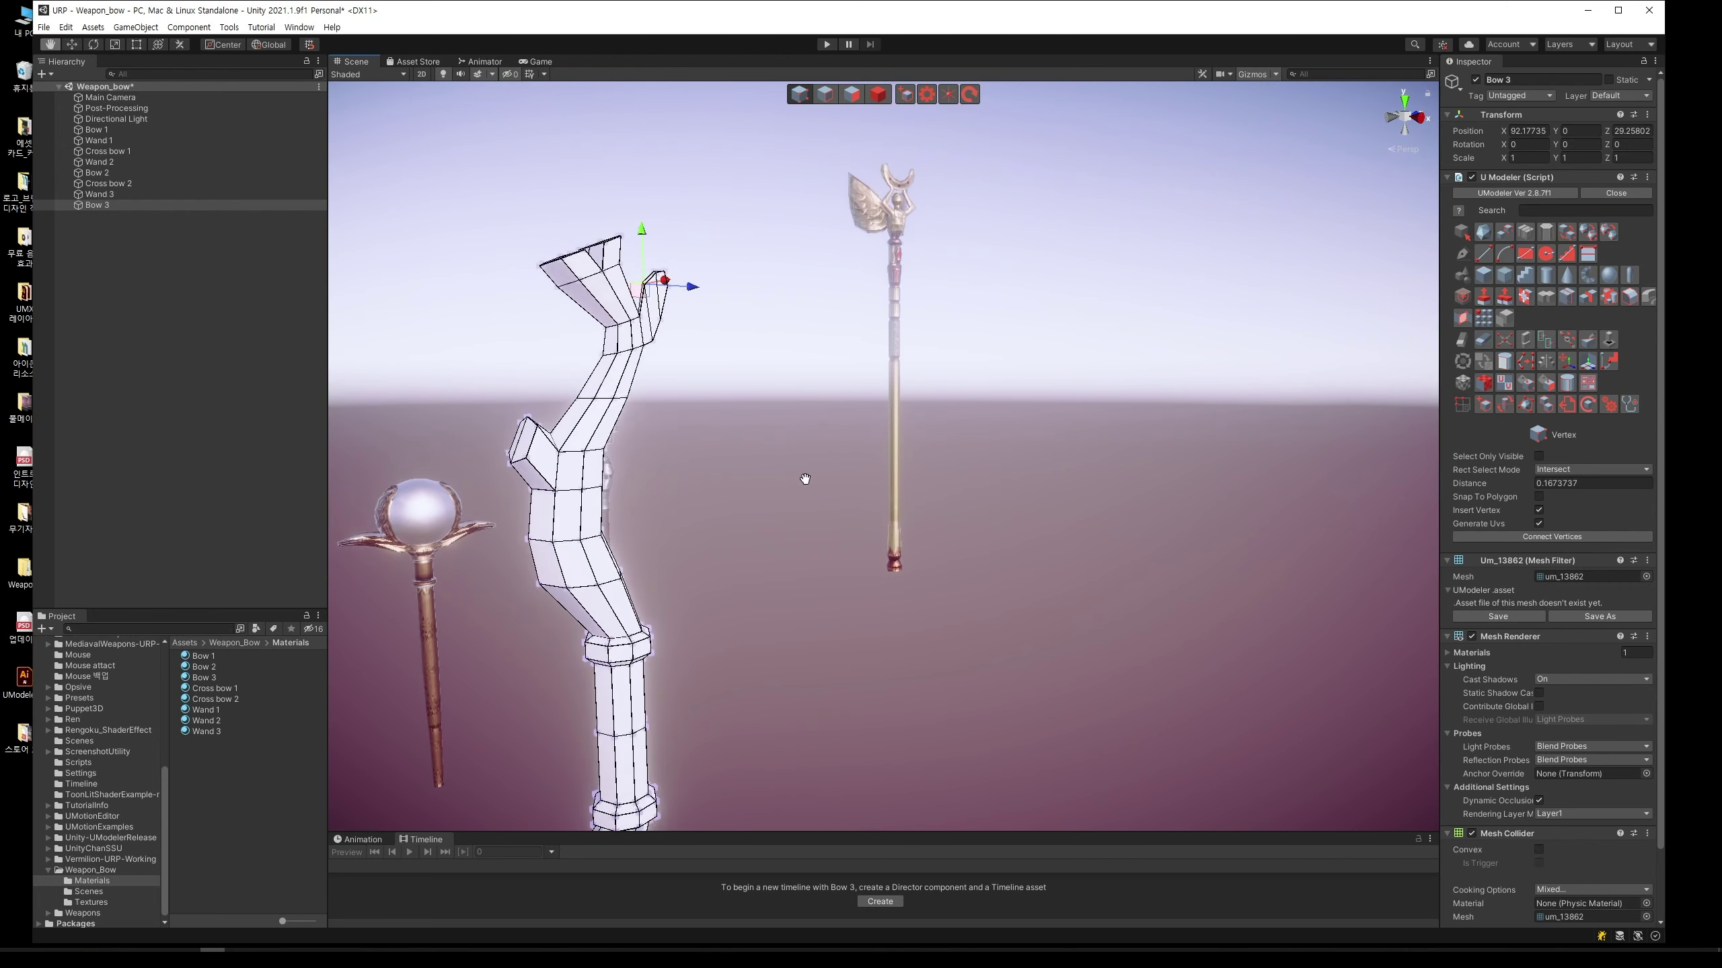
Step: Add two edge loops across the extruded beam at the bow's lower end
mouse_move(804, 479)
alt+mouse_down()
mouse_move(1114, 502)
mouse_move(1244, 445)
mouse_move(1012, 395)
mouse_move(1156, 476)
mouse_move(1211, 408)
mouse_move(1166, 405)
alt+mouse_up()
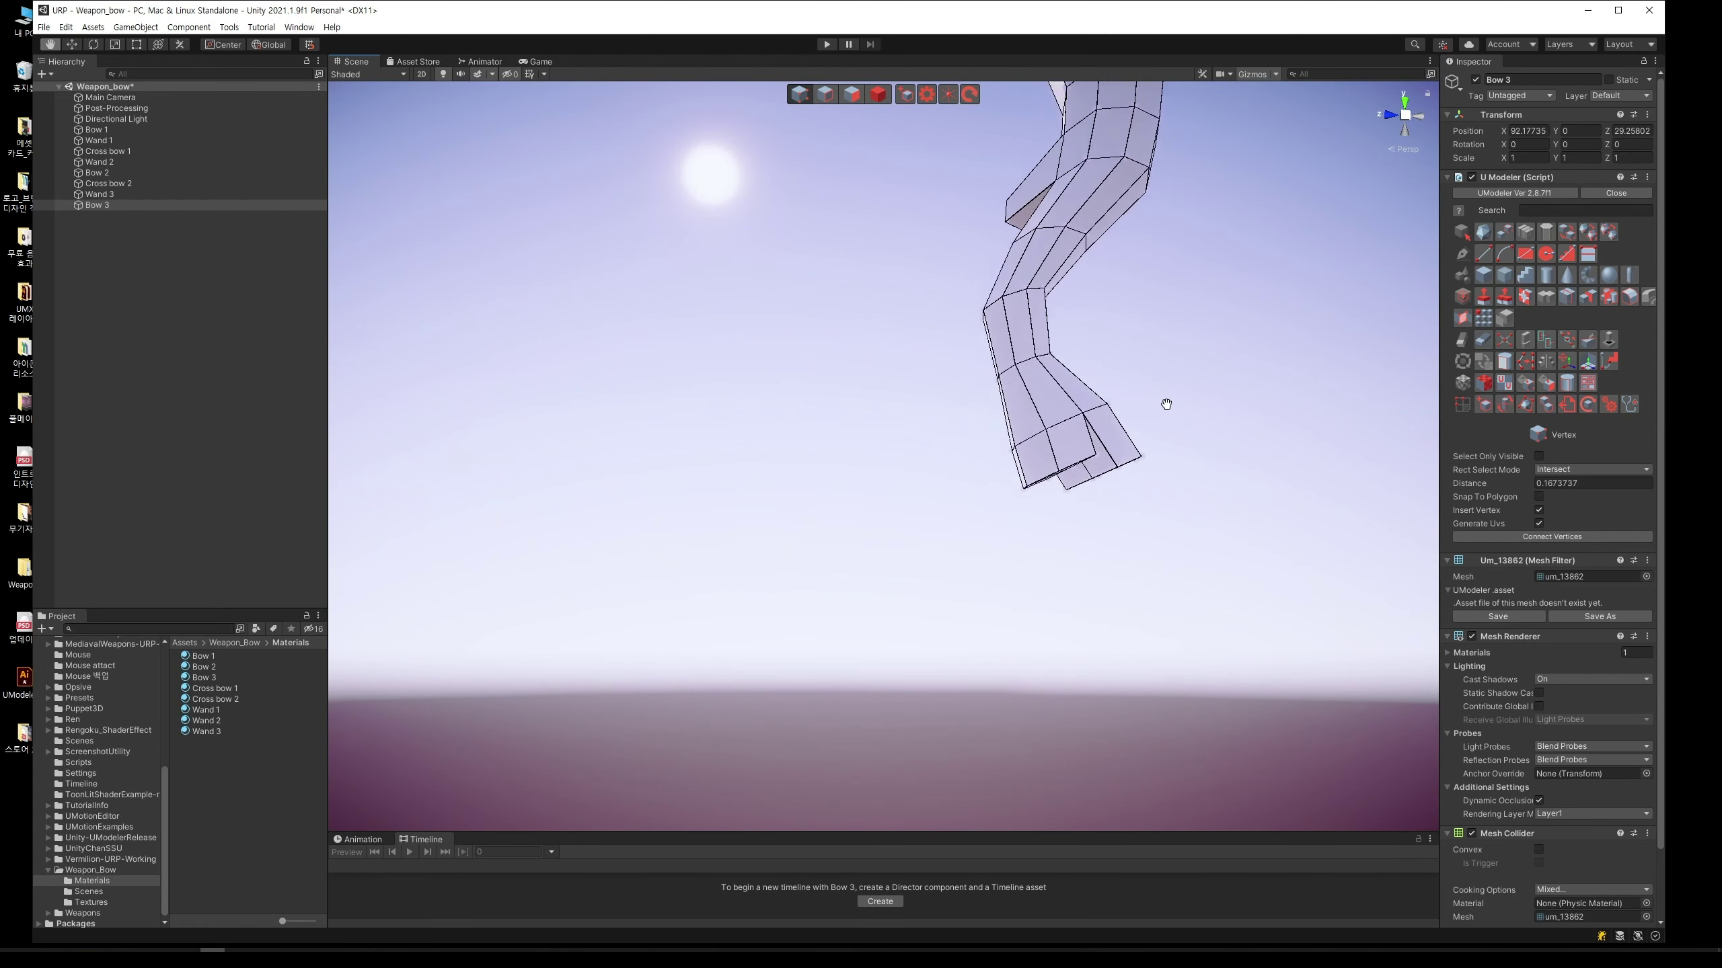
middle_drag(1166, 405, 1156, 409)
key(3)
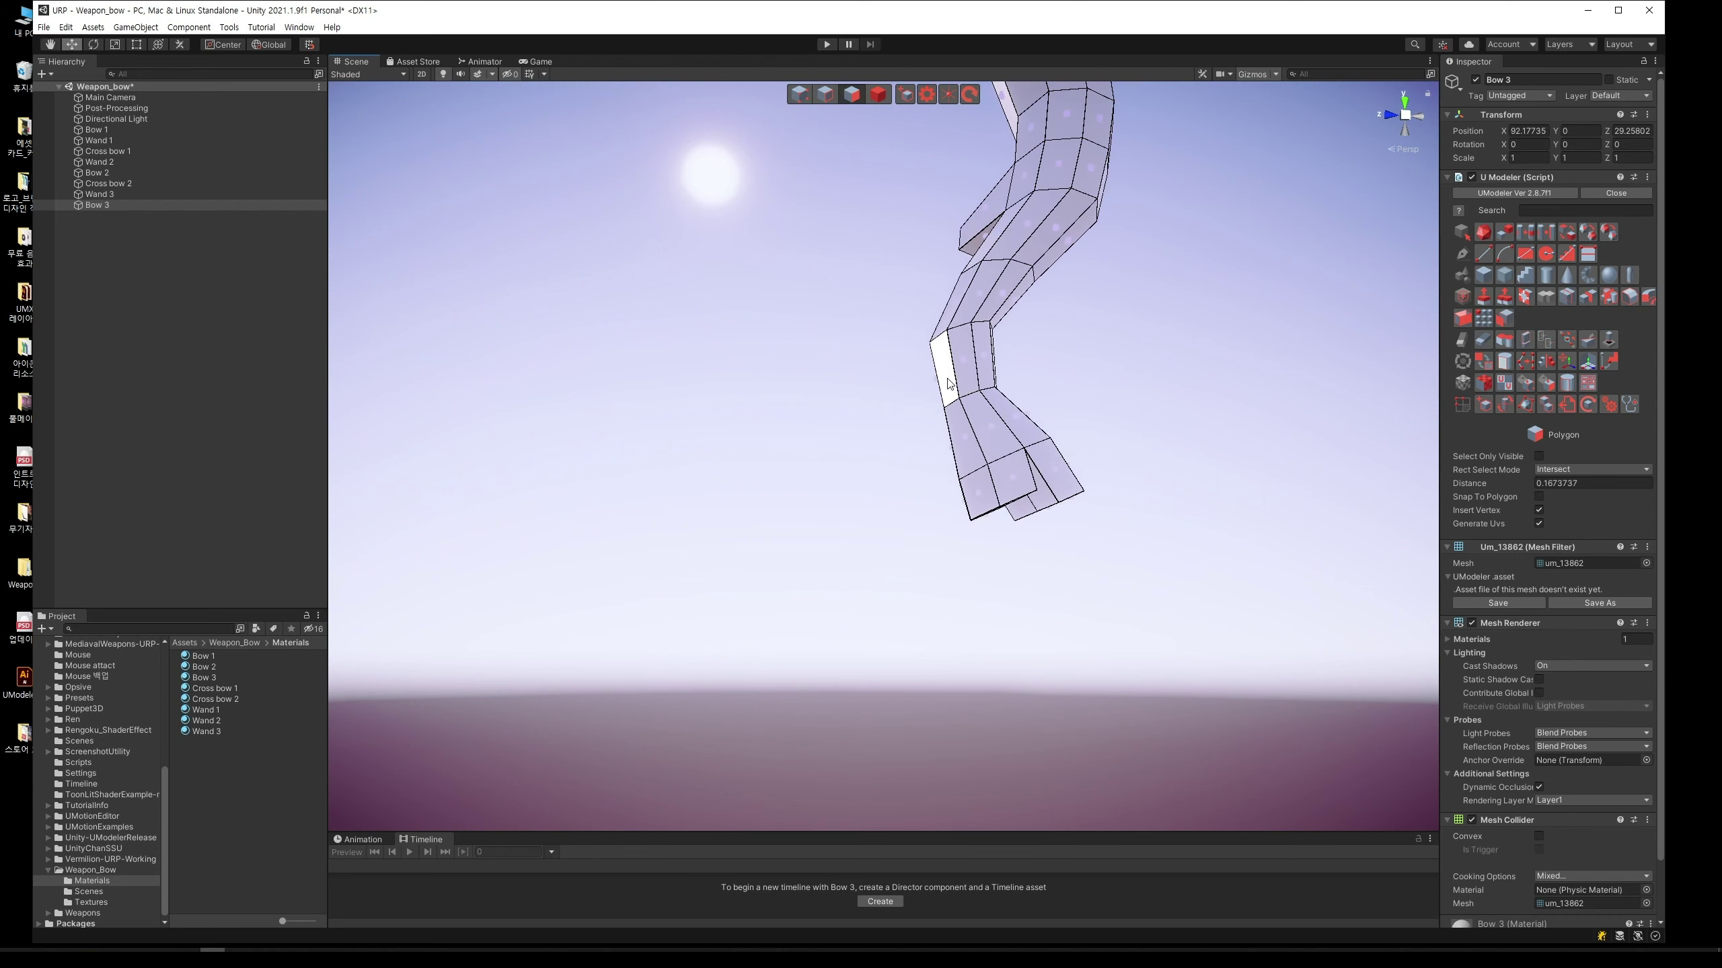
click(949, 385)
mouse_move(949, 385)
alt+mouse_down()
mouse_move(977, 451)
mouse_move(842, 424)
alt+mouse_up()
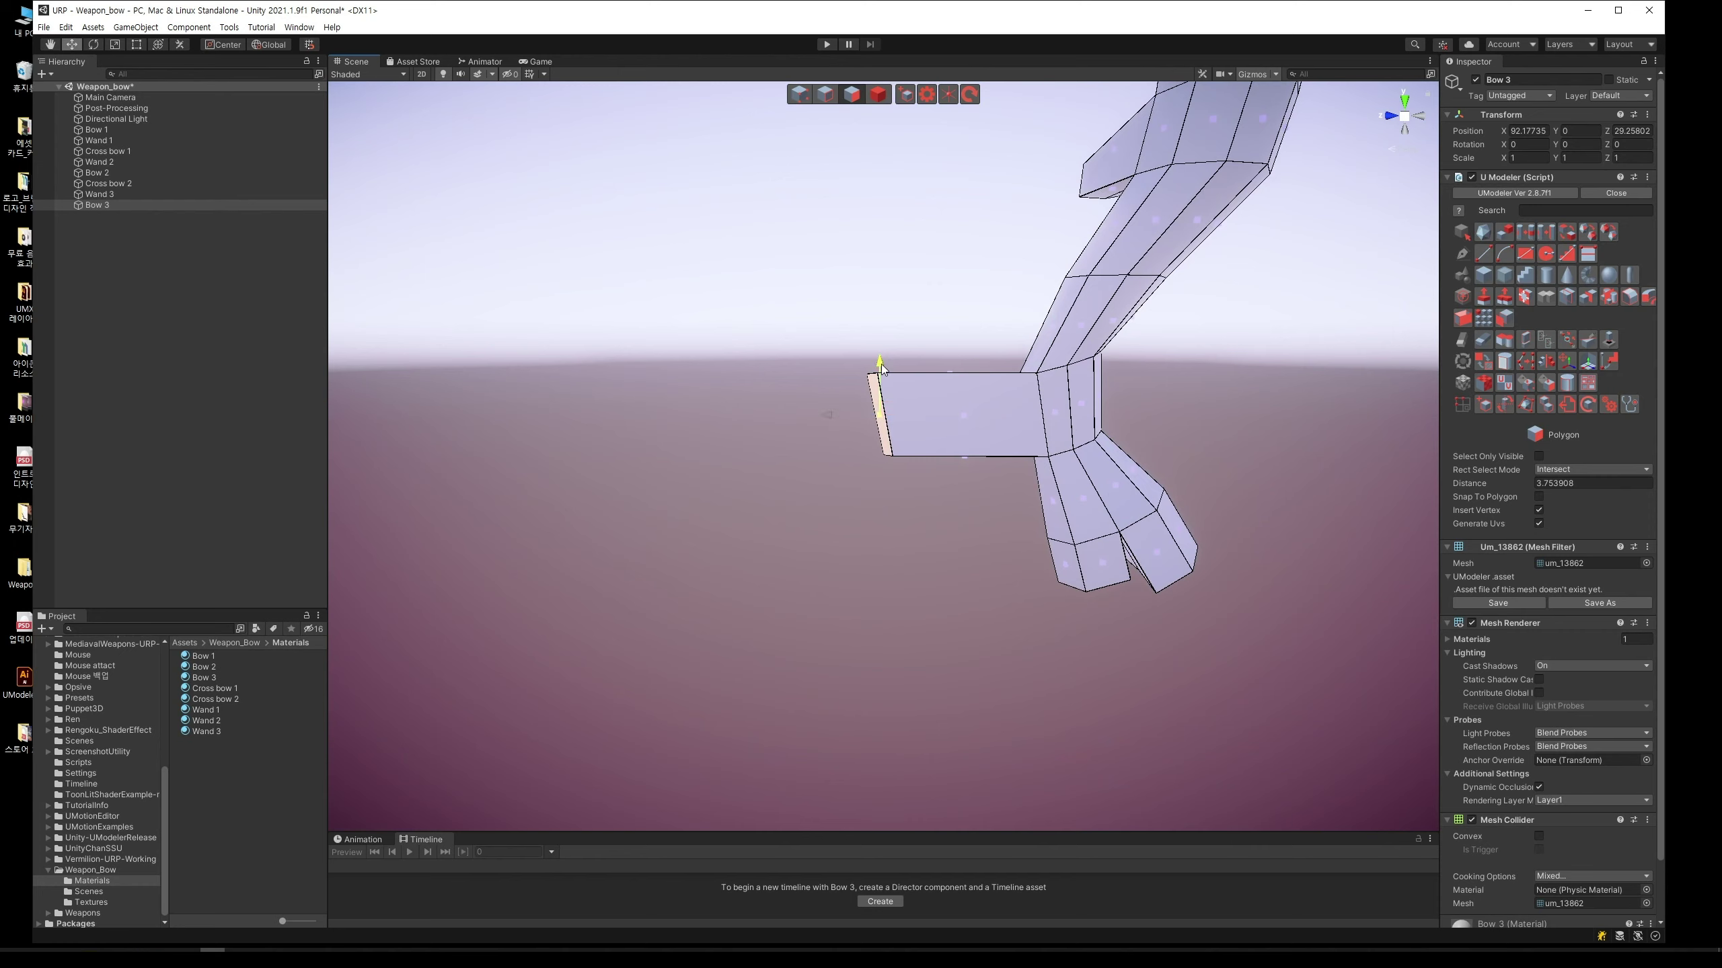
click(1568, 295)
scroll(955, 433, up, 1)
click(955, 433)
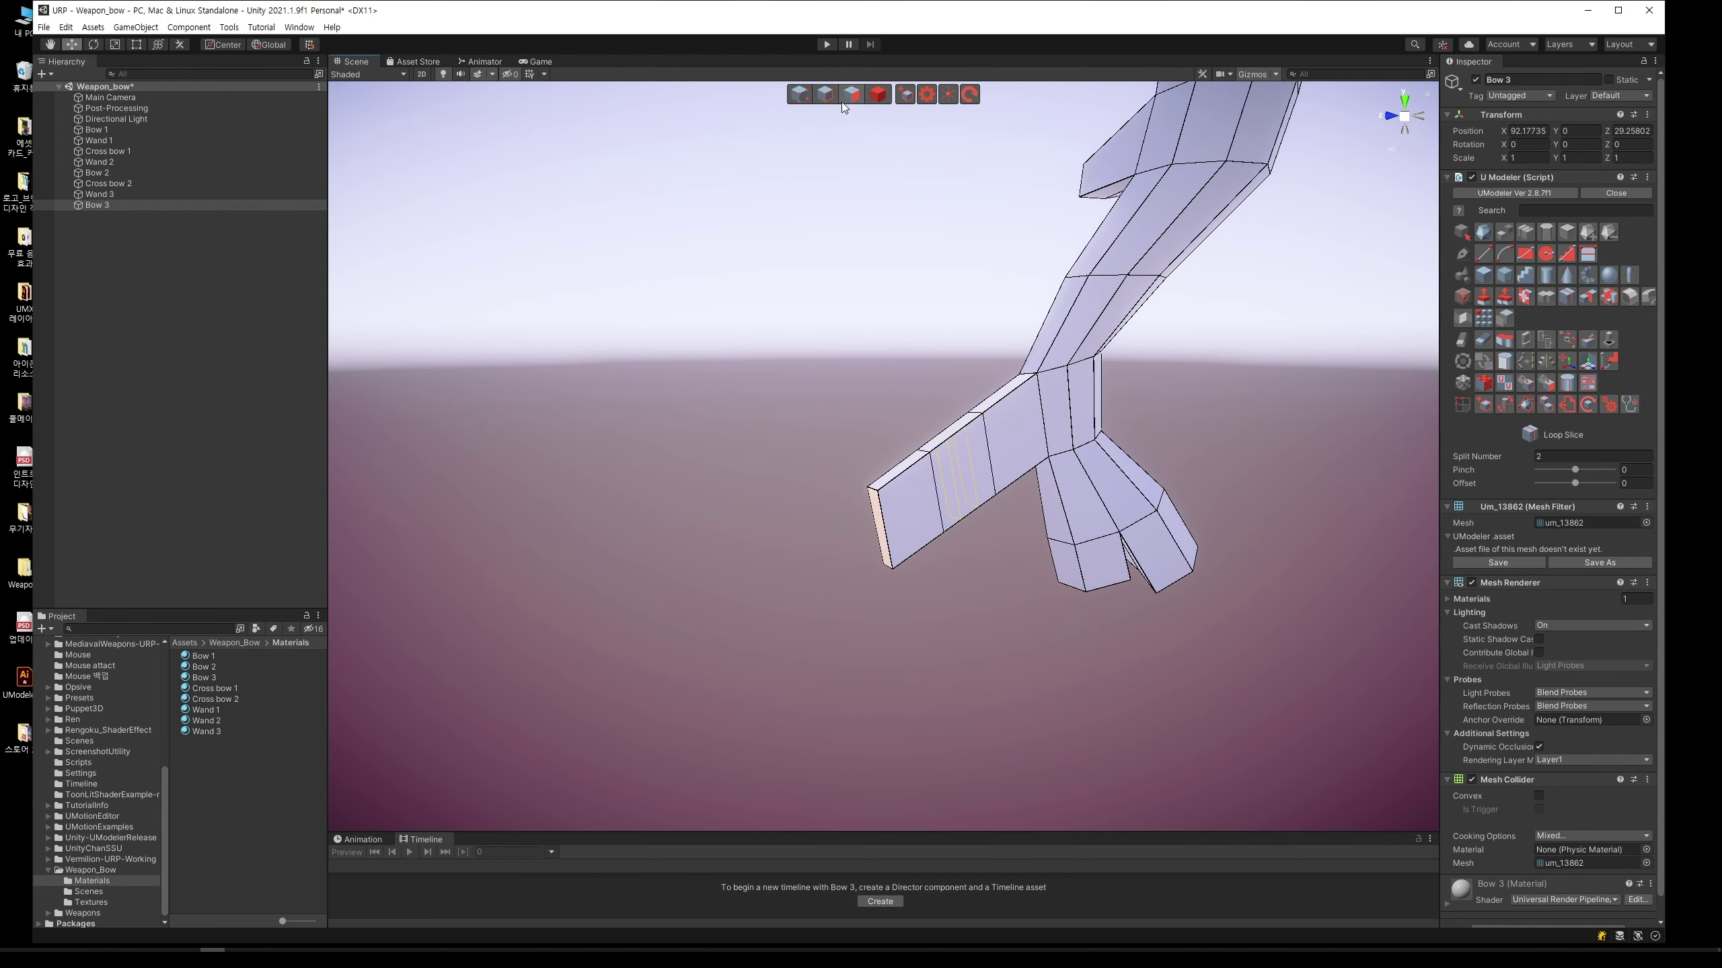
click(826, 95)
Step: Scale the tip's inner edge vertices apart vertically
alt+drag(868, 164, 1103, 549)
click(804, 98)
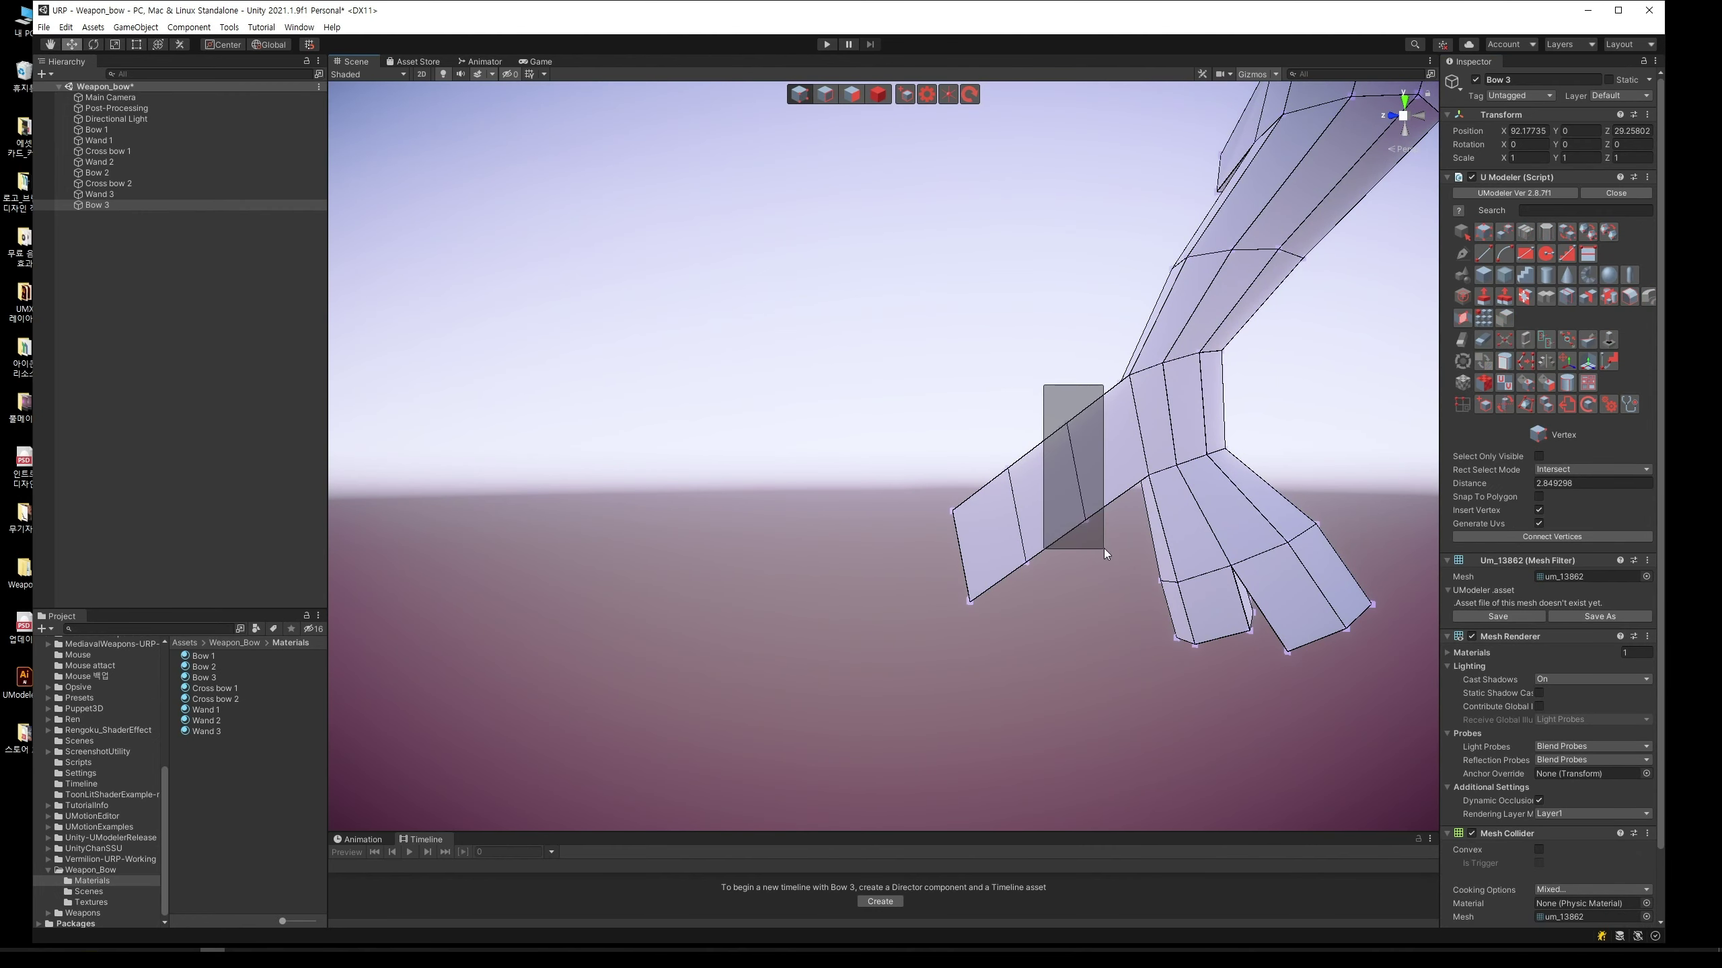
key(r)
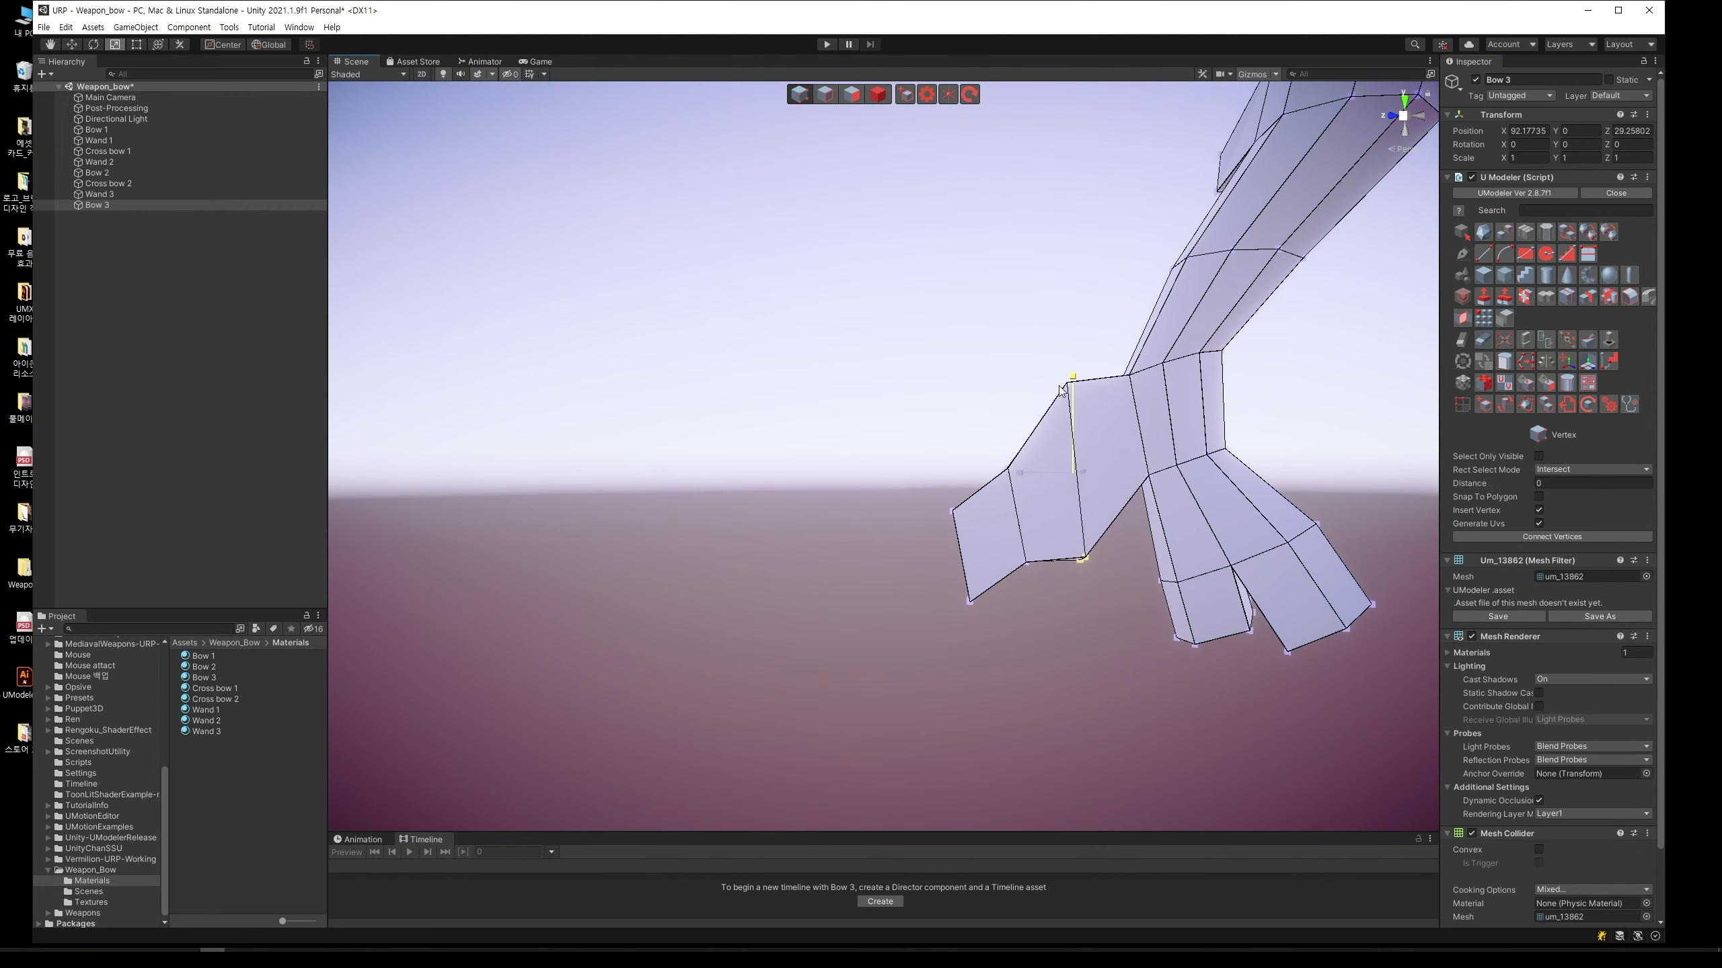
mouse_move(1072, 427)
mouse_down()
mouse_move(1054, 403)
mouse_move(1046, 614)
mouse_up()
mouse_move(1017, 475)
mouse_down()
mouse_move(1009, 426)
mouse_move(972, 478)
mouse_move(982, 640)
mouse_up()
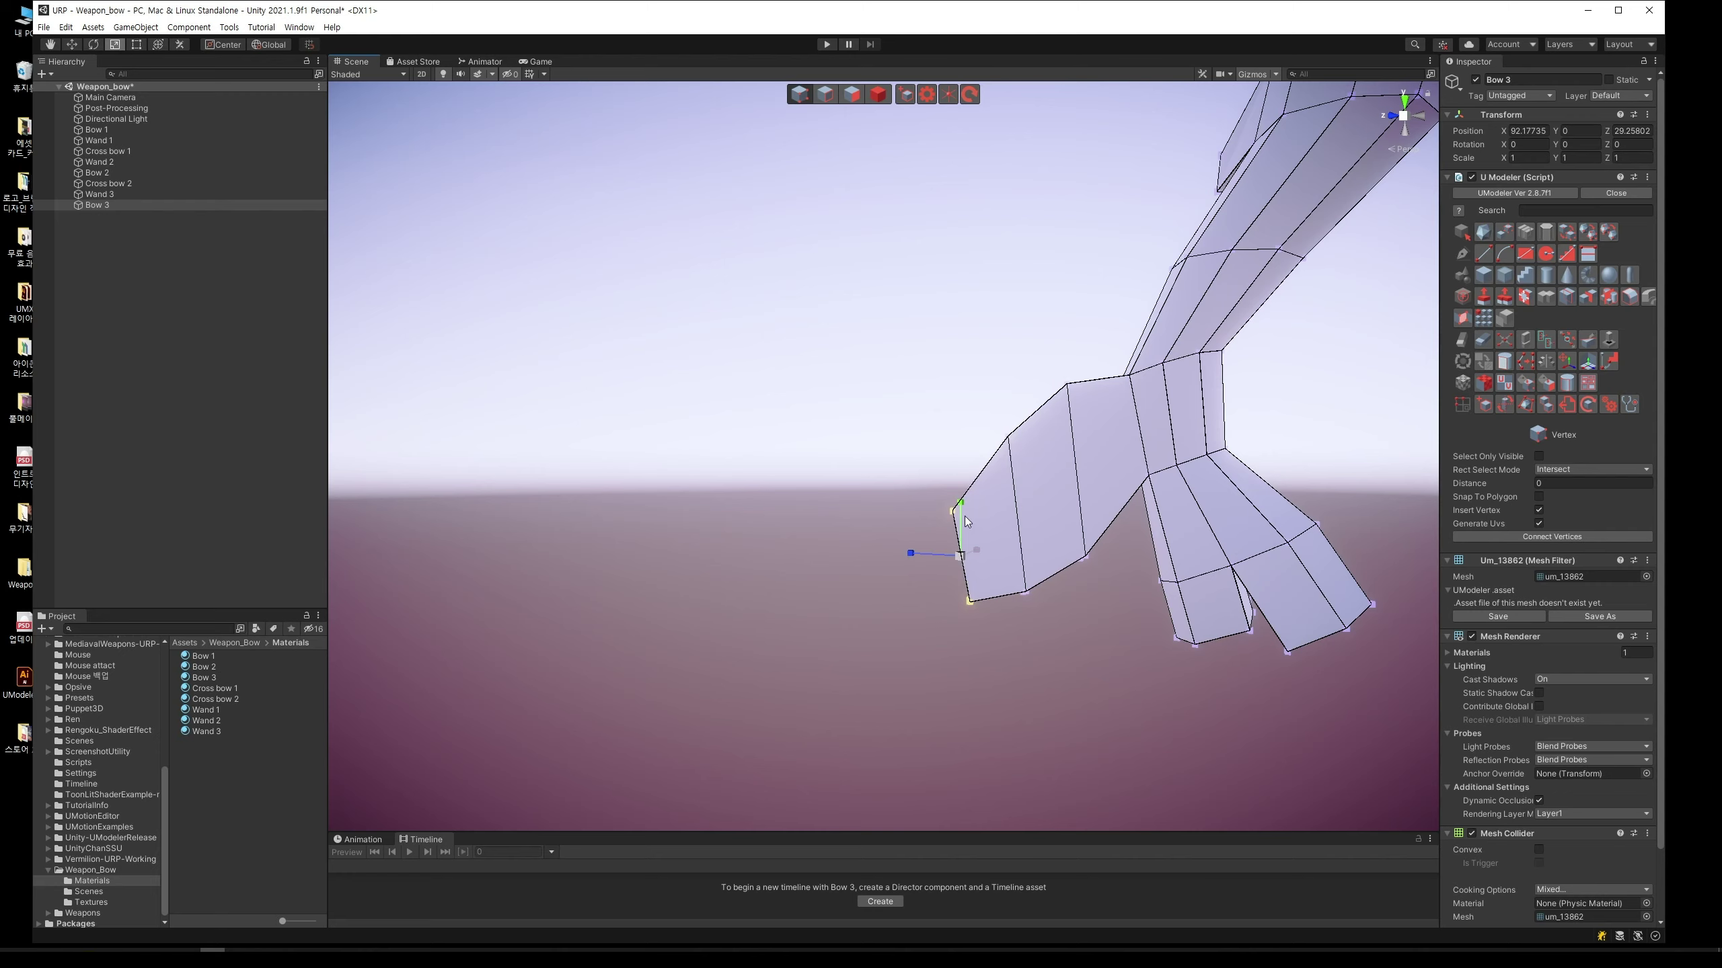
Step: Scale the tip's left-edge vertices inward toward their centre to taper the prong
drag(928, 473, 998, 630)
mouse_move(960, 516)
mouse_down()
mouse_move(961, 542)
mouse_move(983, 528)
mouse_up()
click(919, 492)
key(w)
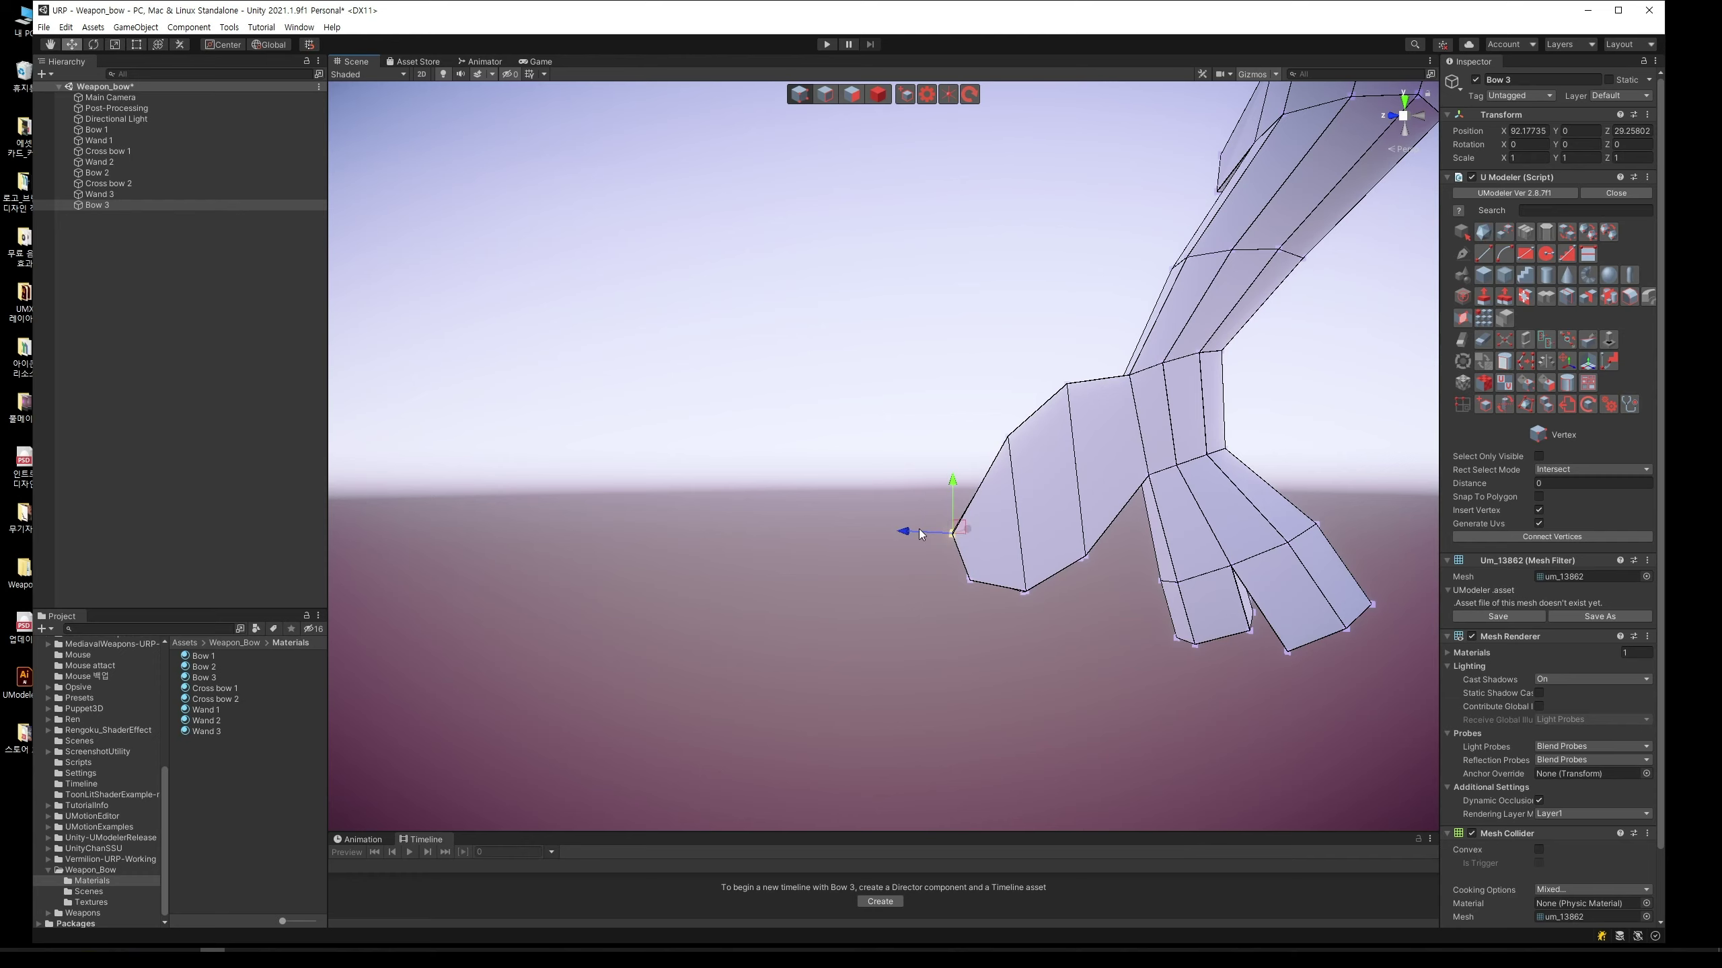
scroll(920, 536, down, 5)
mouse_move(1120, 372)
middle_down()
mouse_move(1065, 540)
mouse_move(1061, 619)
middle_up()
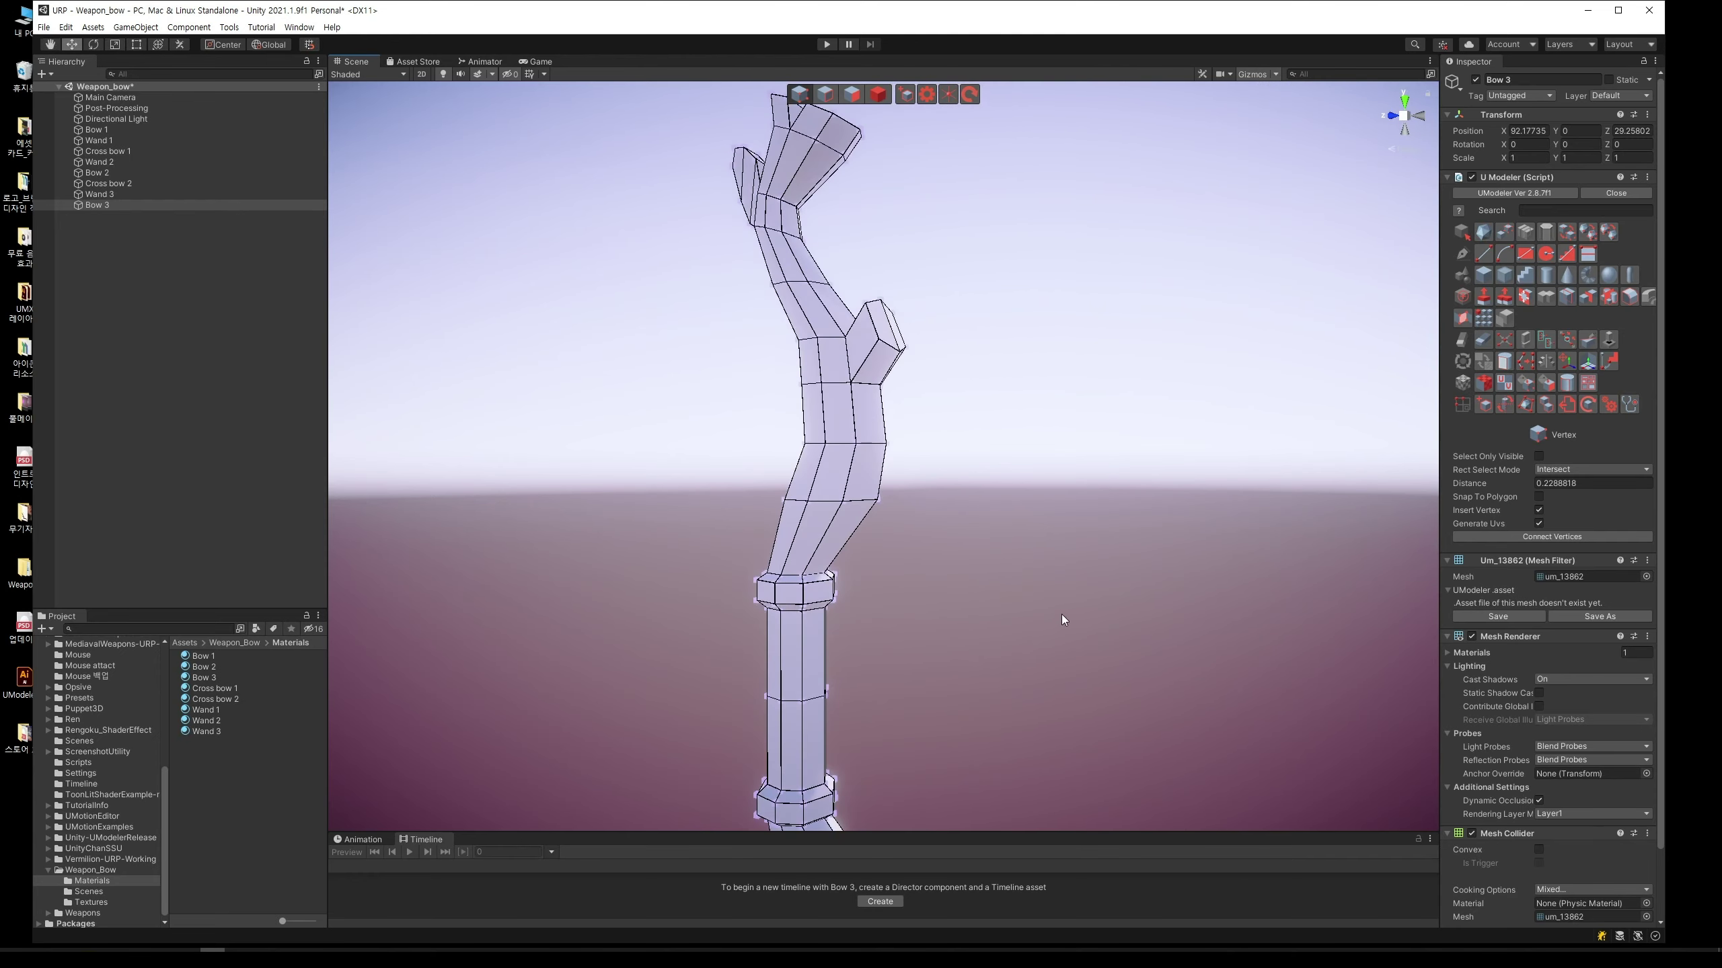
Step: Box-select the other tip's vertices and scale them inward
mouse_move(1061, 614)
alt+mouse_down()
mouse_move(831, 538)
mouse_move(925, 516)
mouse_move(775, 512)
alt+mouse_up()
drag(906, 689, 697, 349)
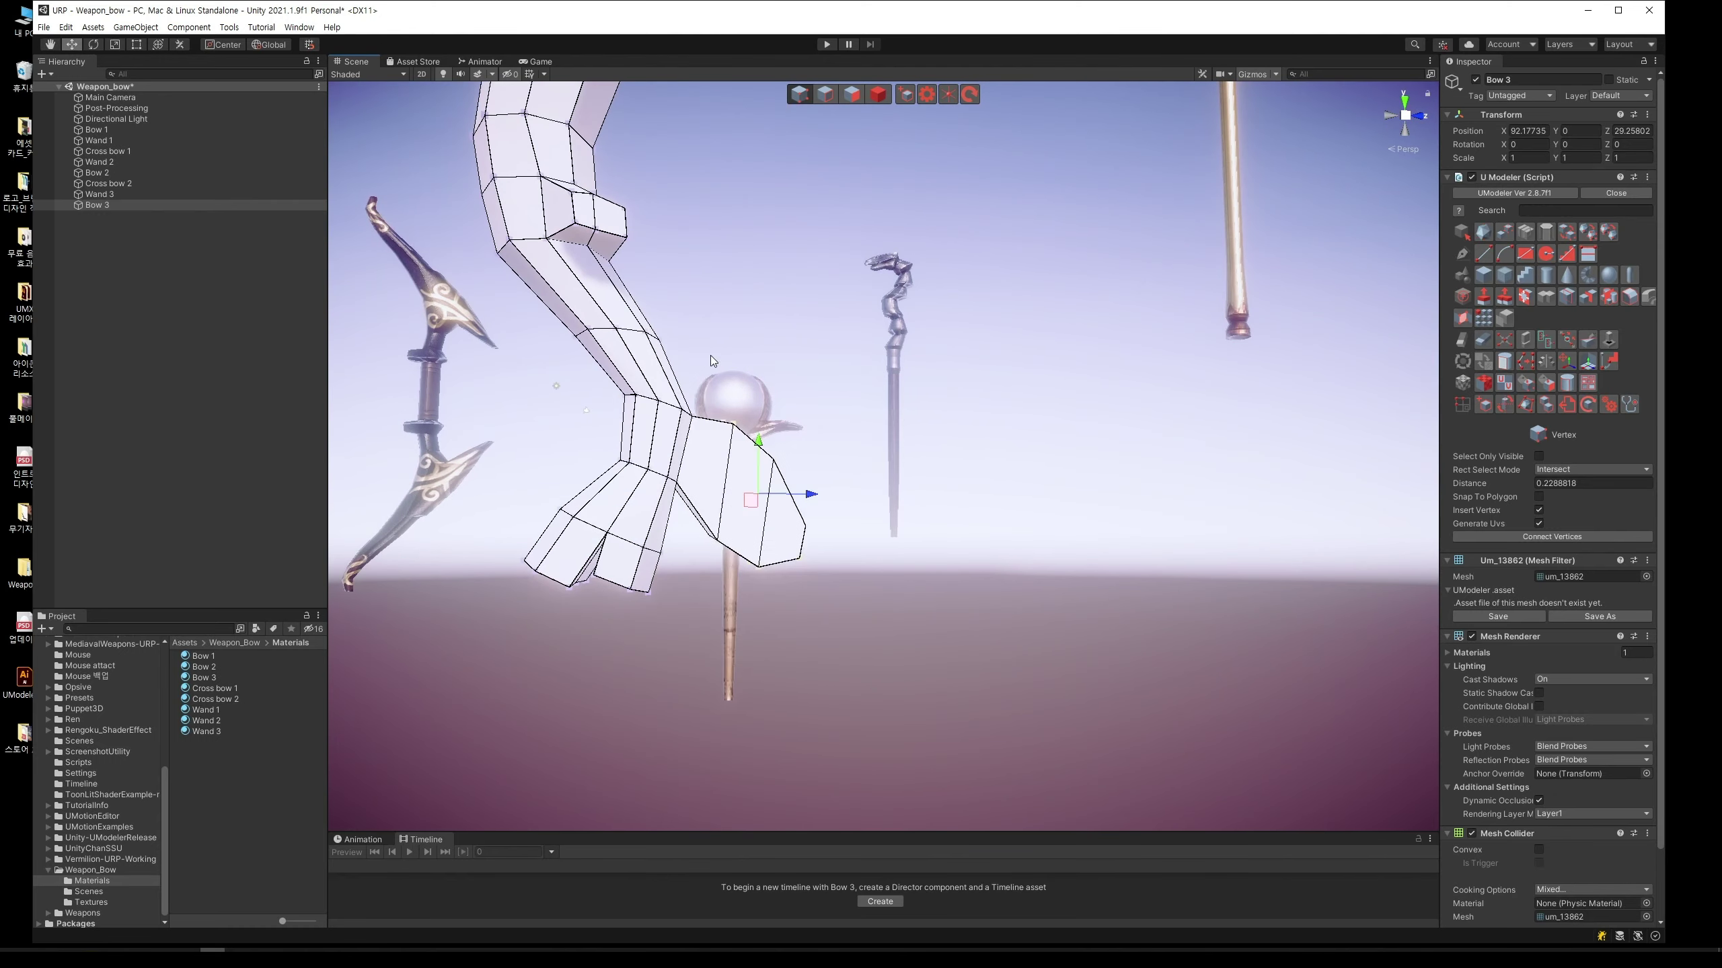
key(r)
drag(759, 500, 778, 492)
key(w)
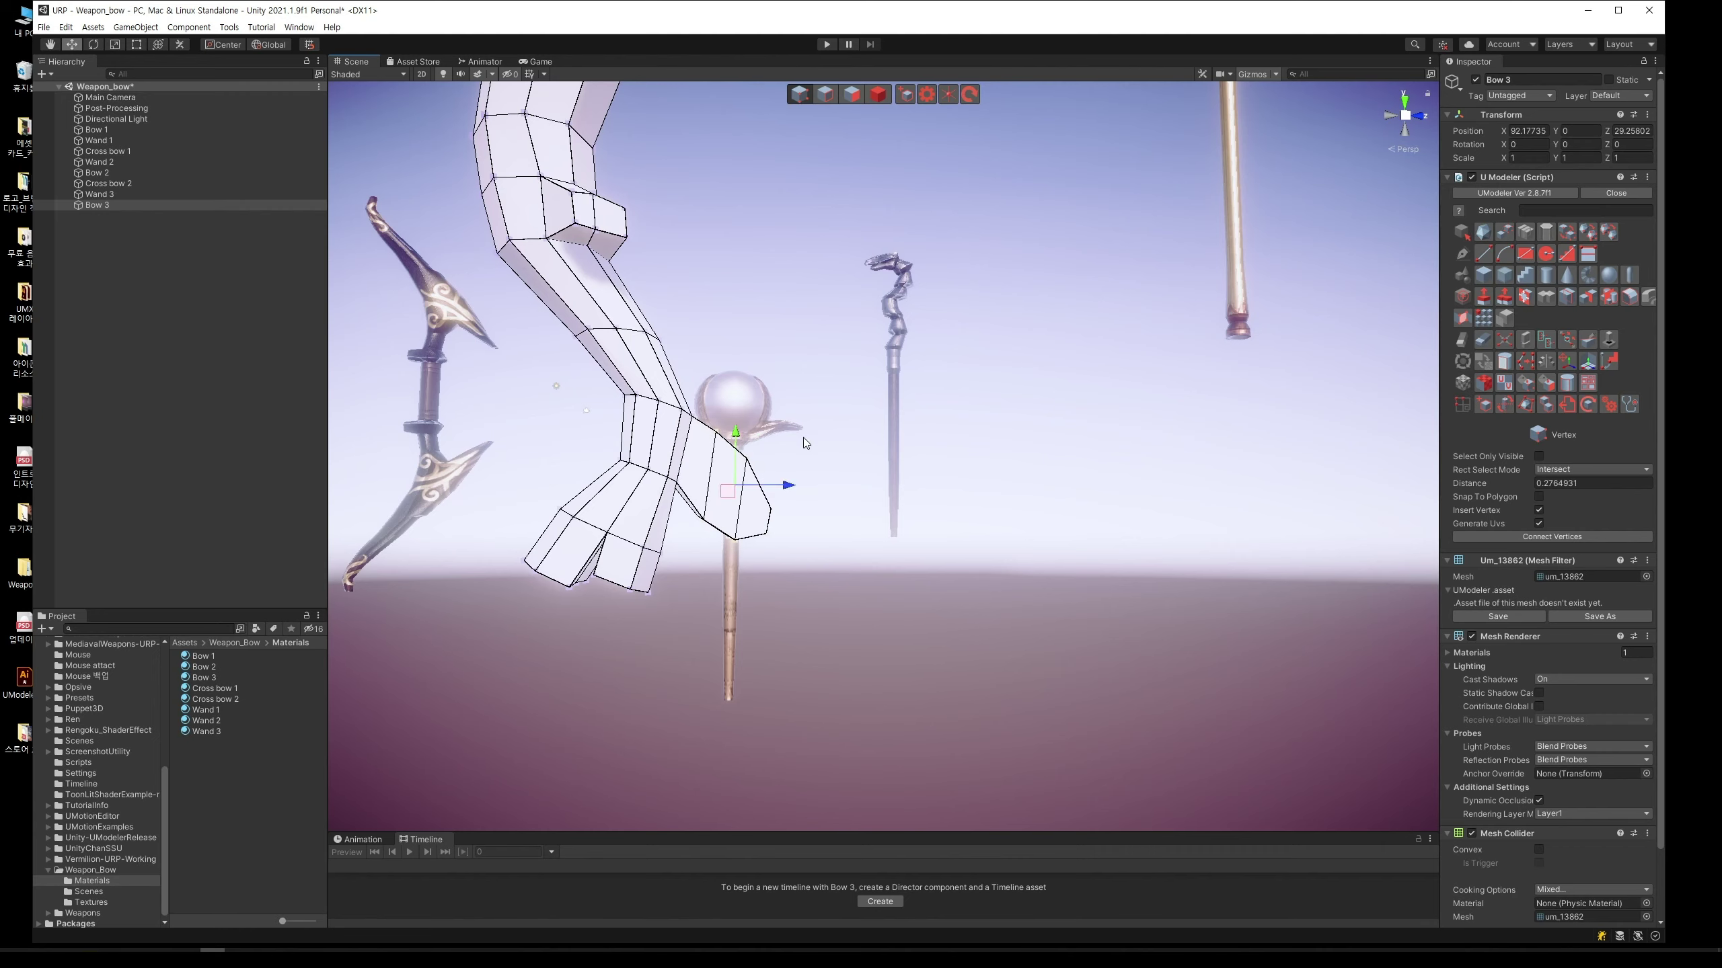
Step: Lower an upper-edge vertex and raise another tip vertex to refine the pointed flare
middle_drag(861, 466, 795, 468)
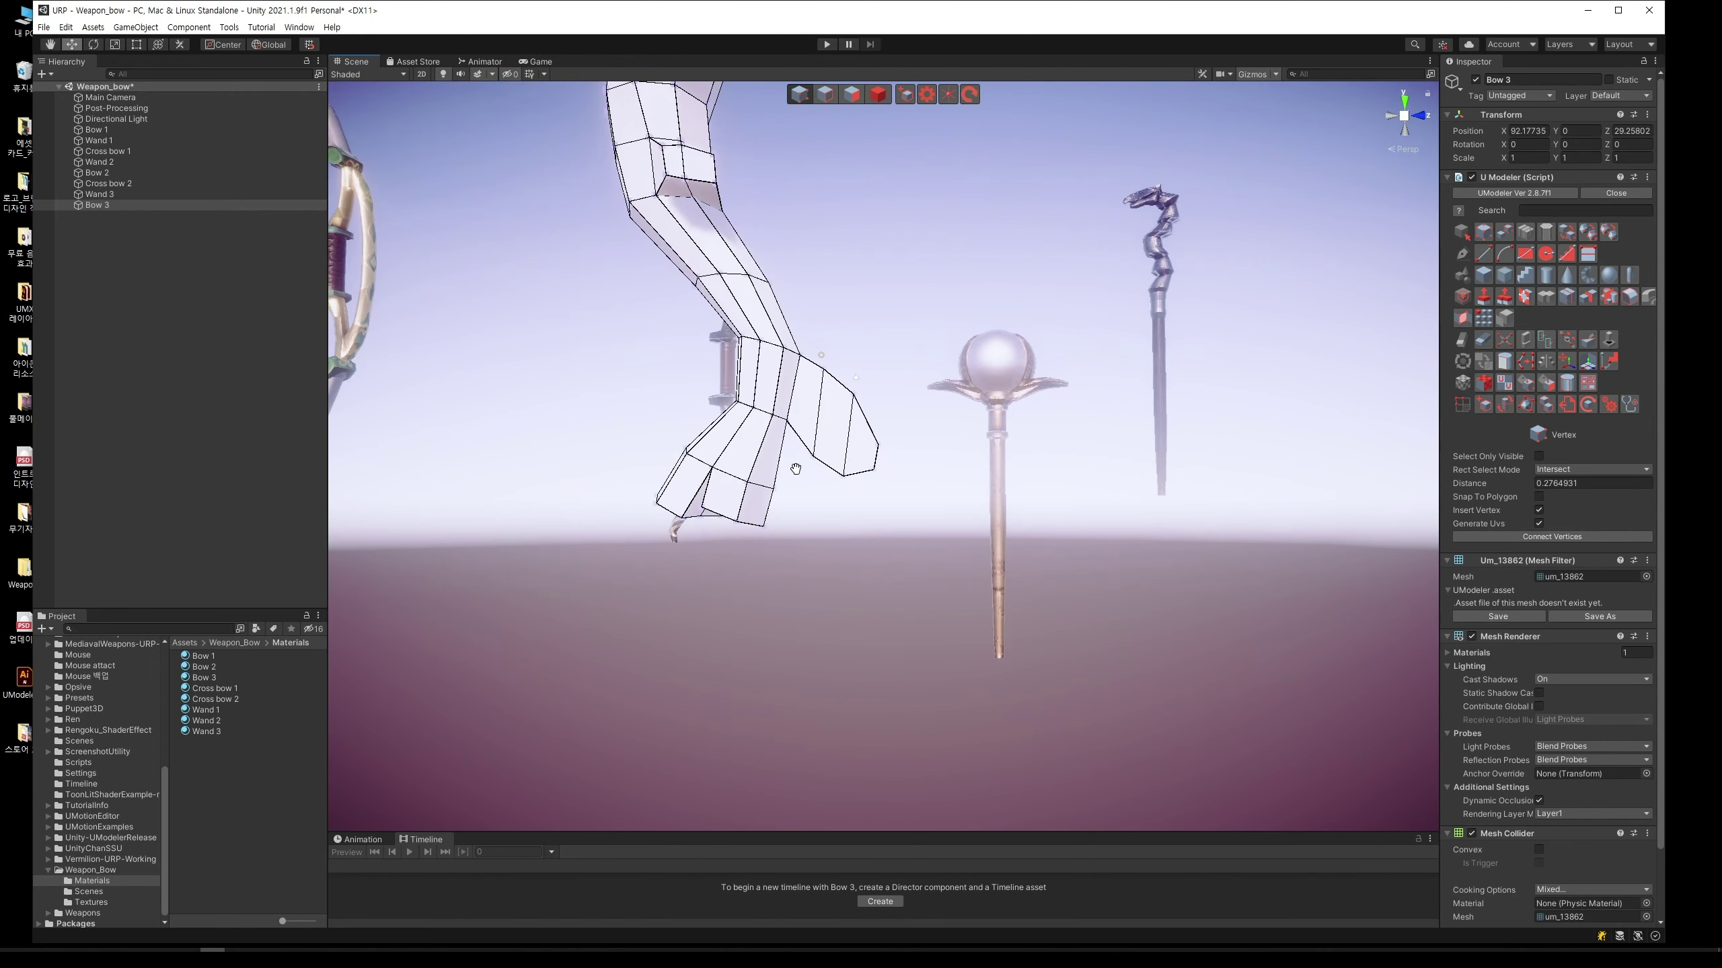
scroll(796, 468, up, 2)
click(733, 279)
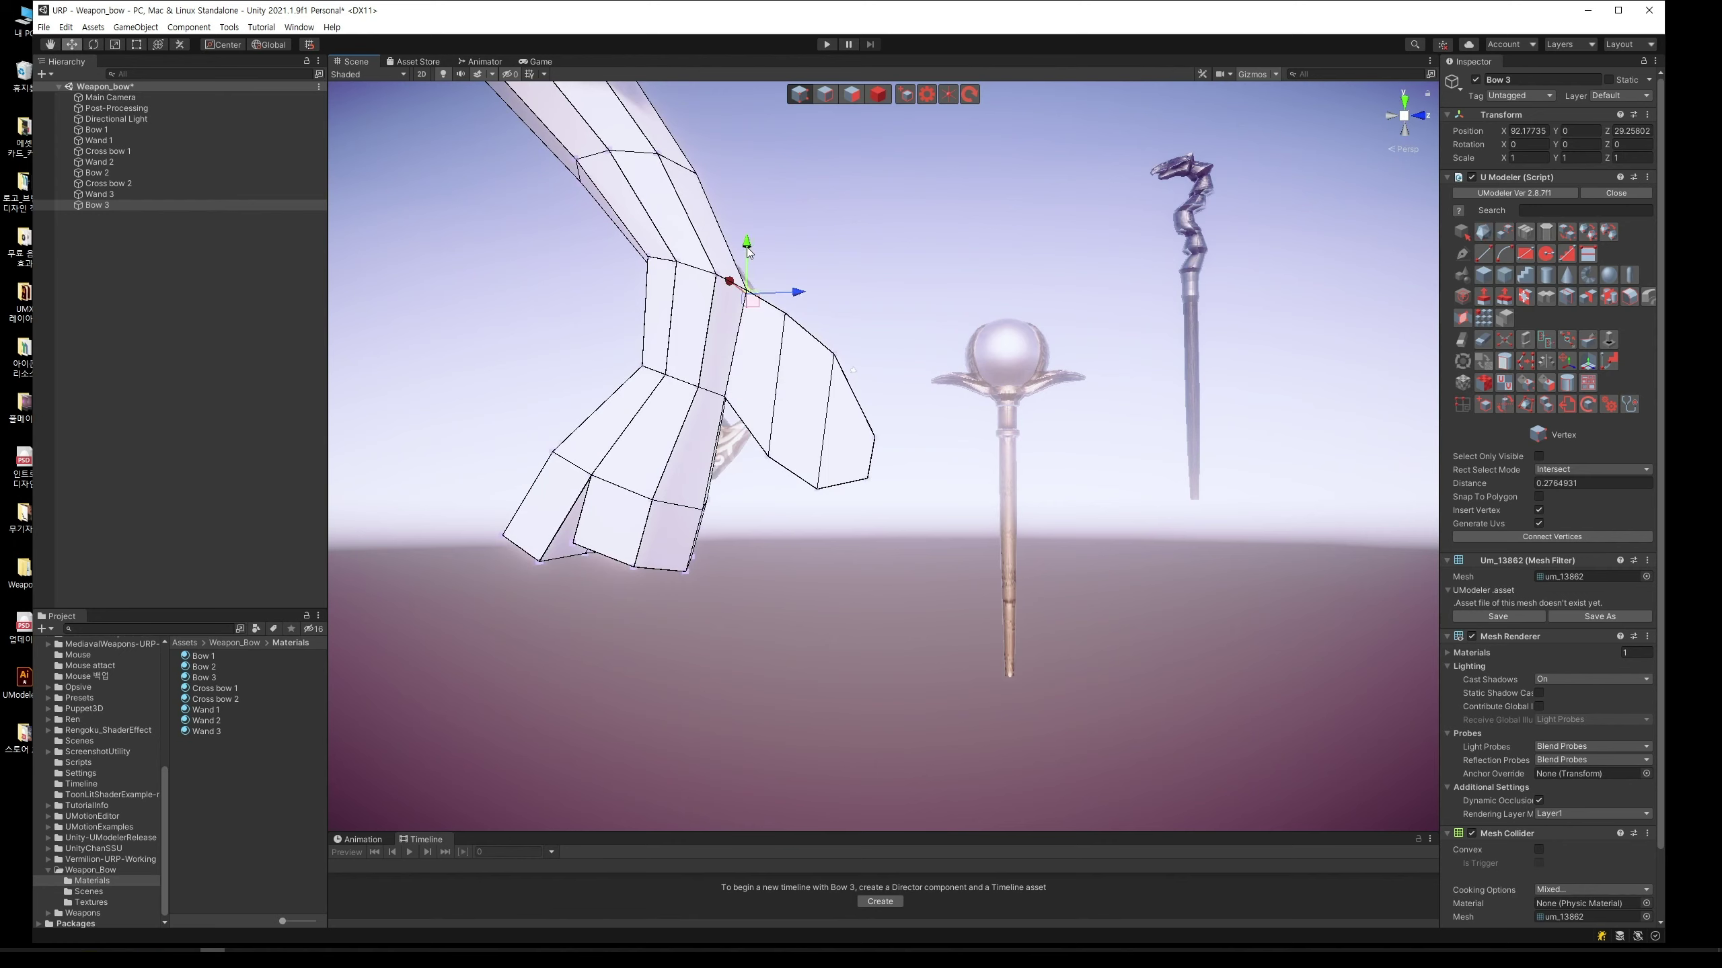
drag(748, 252, 748, 269)
click(921, 278)
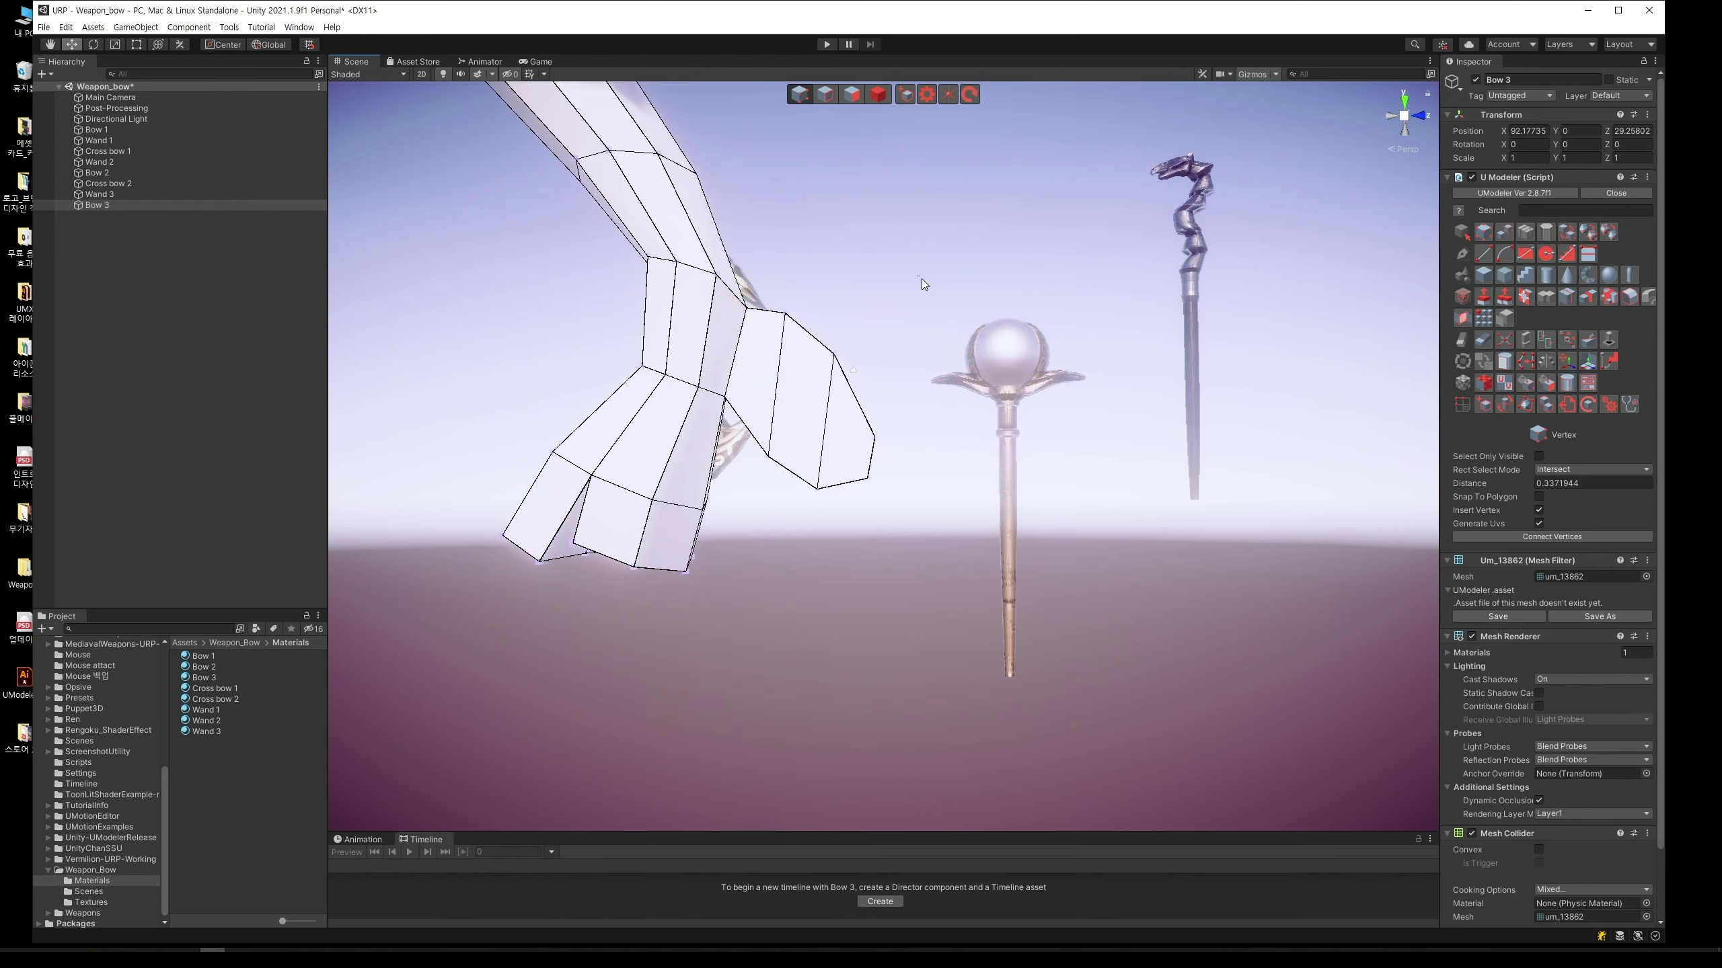
click(820, 320)
click(834, 305)
click(817, 487)
drag(840, 434, 841, 420)
scroll(985, 406, down, 10)
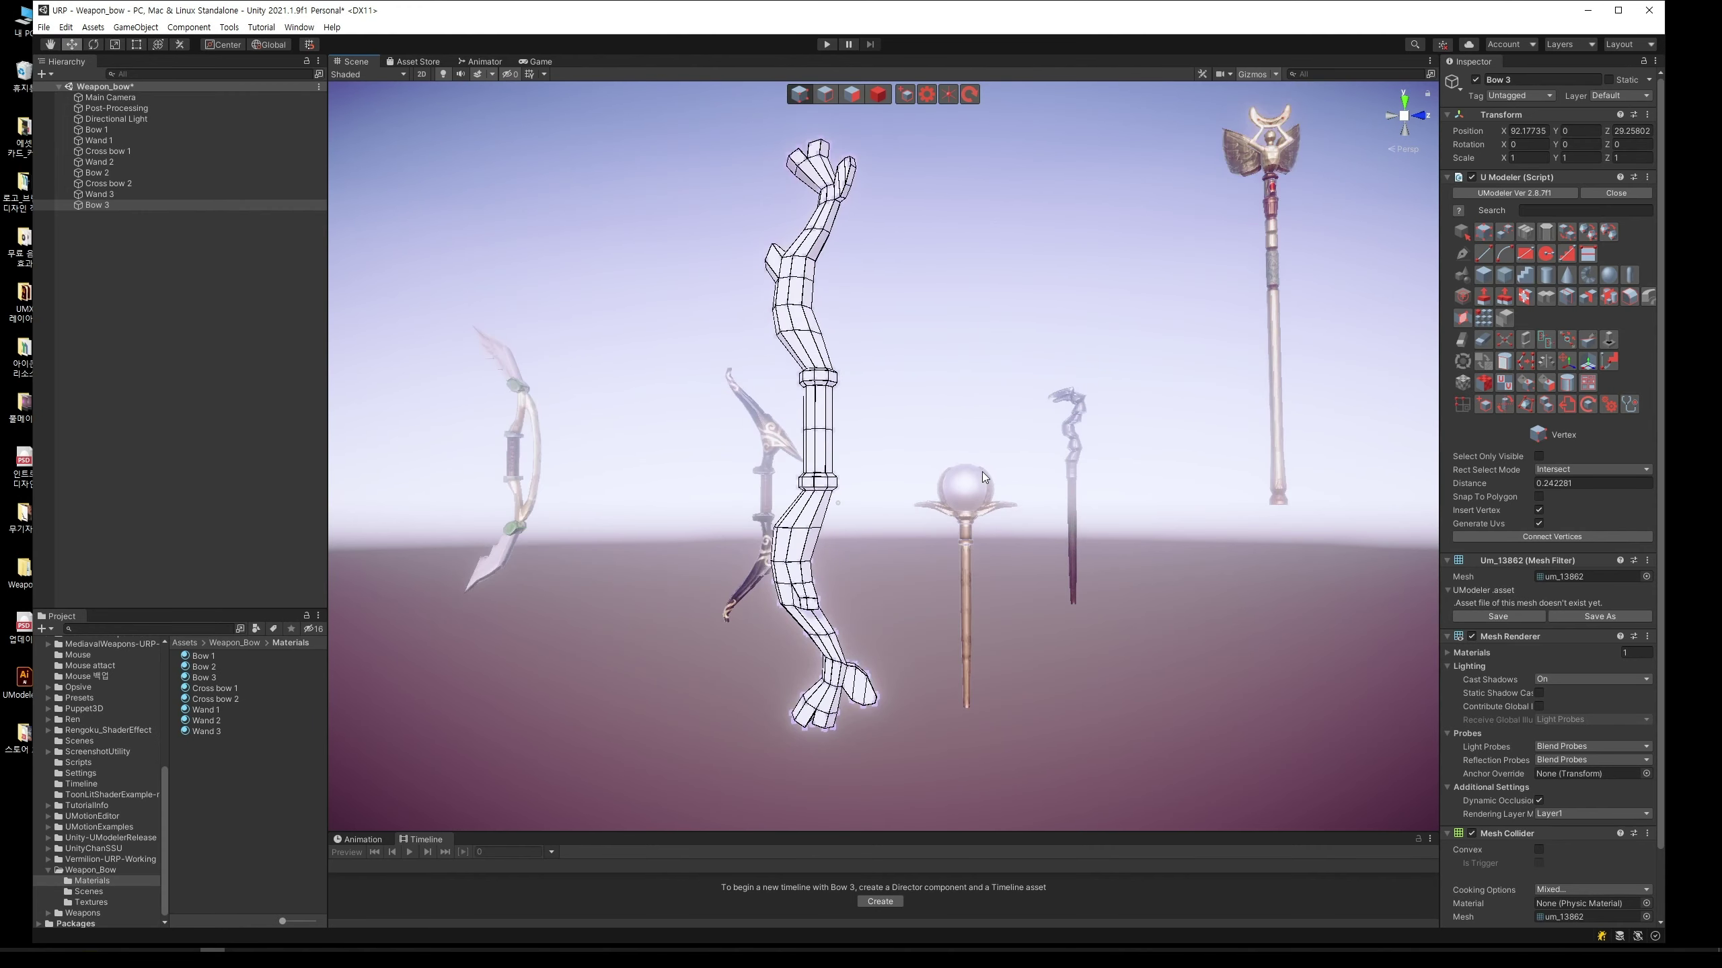
right_drag(985, 488, 508, 483)
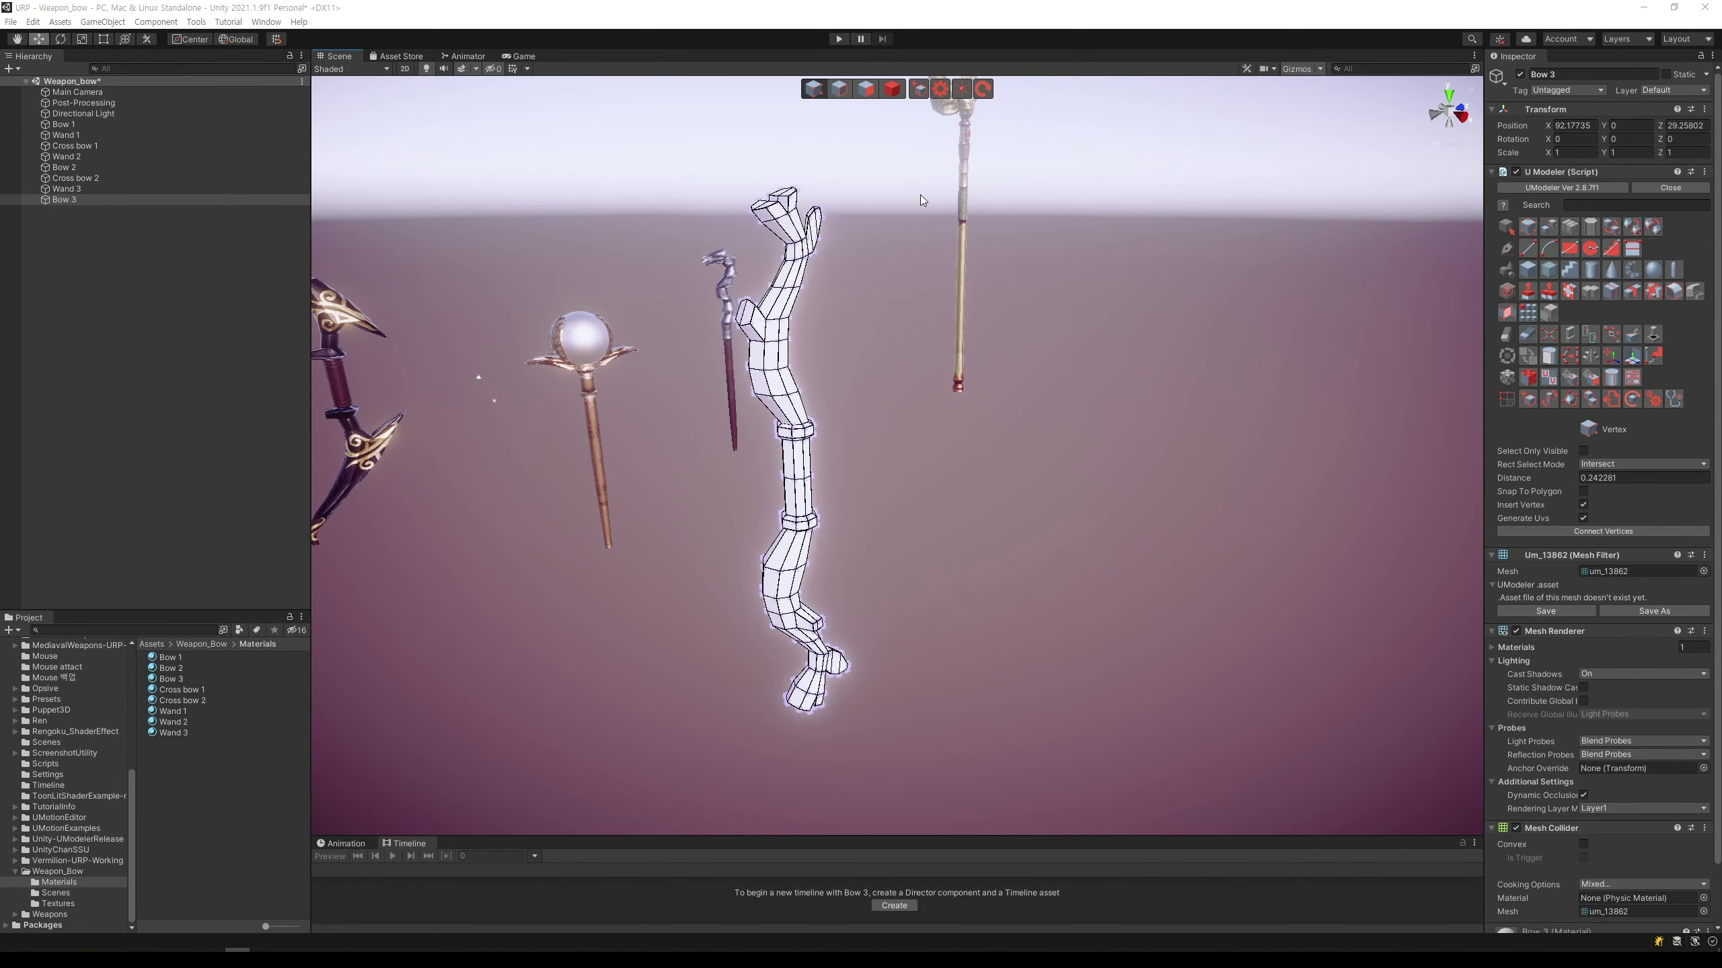
Step: In UV mode, open the UV Editor, select the whole bow and run Cube Unwrap
click(1549, 377)
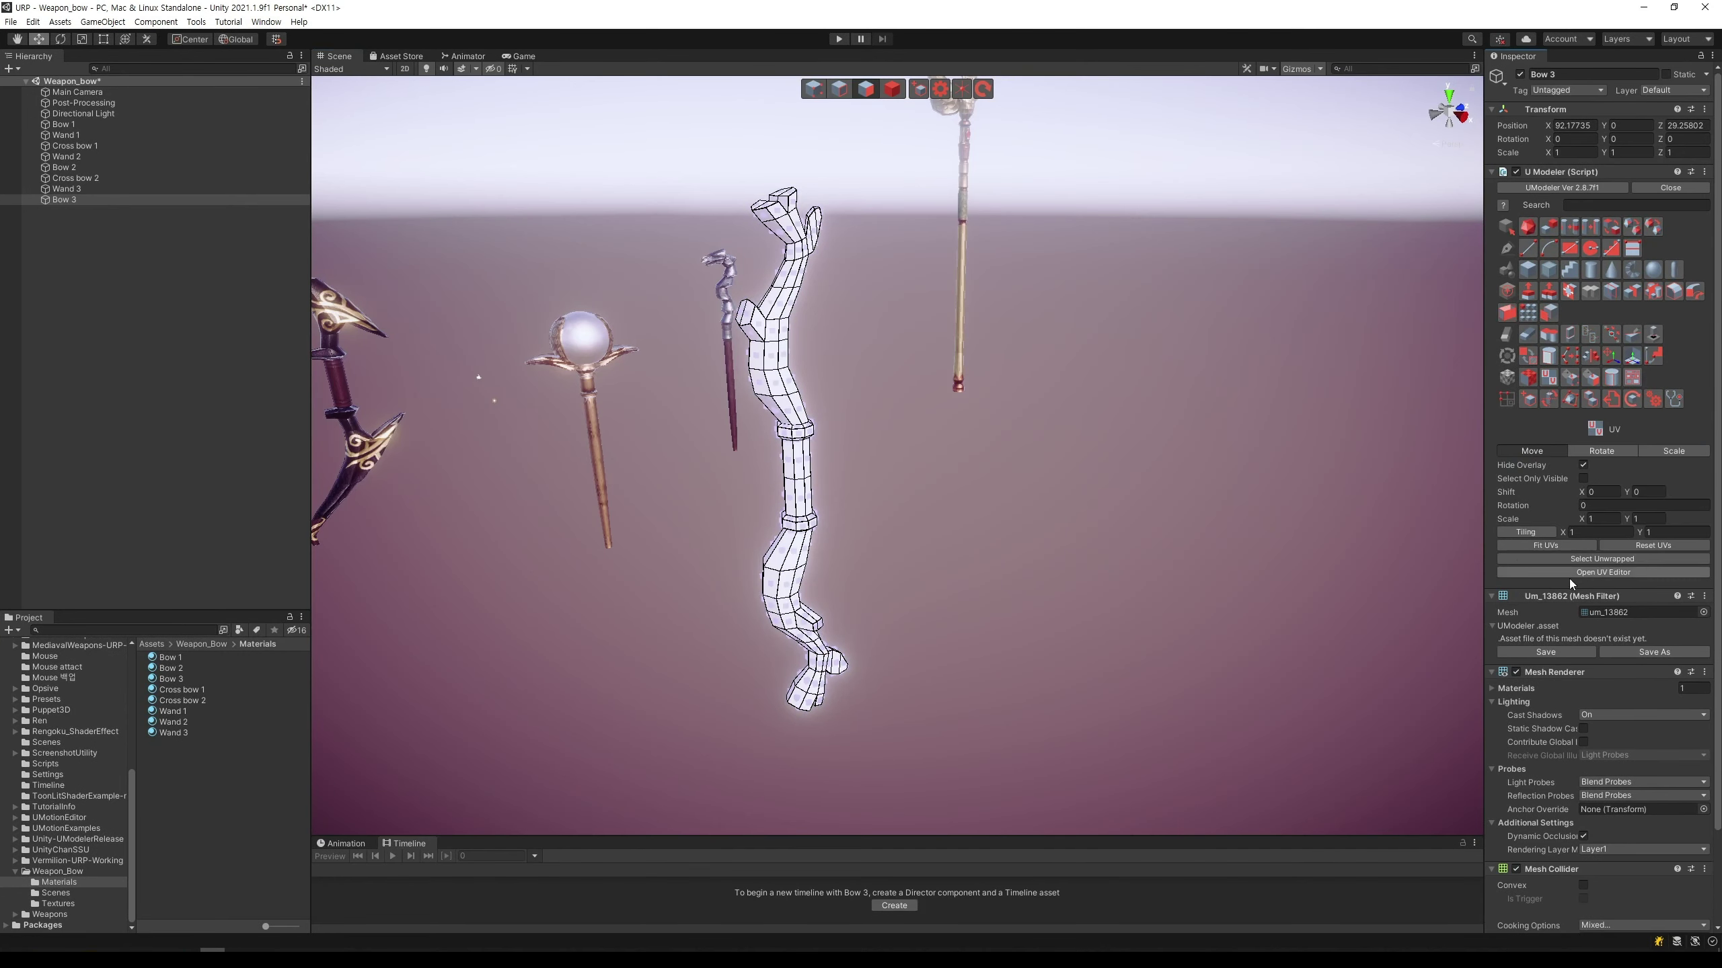
click(1586, 573)
drag(678, 195, 1504, 189)
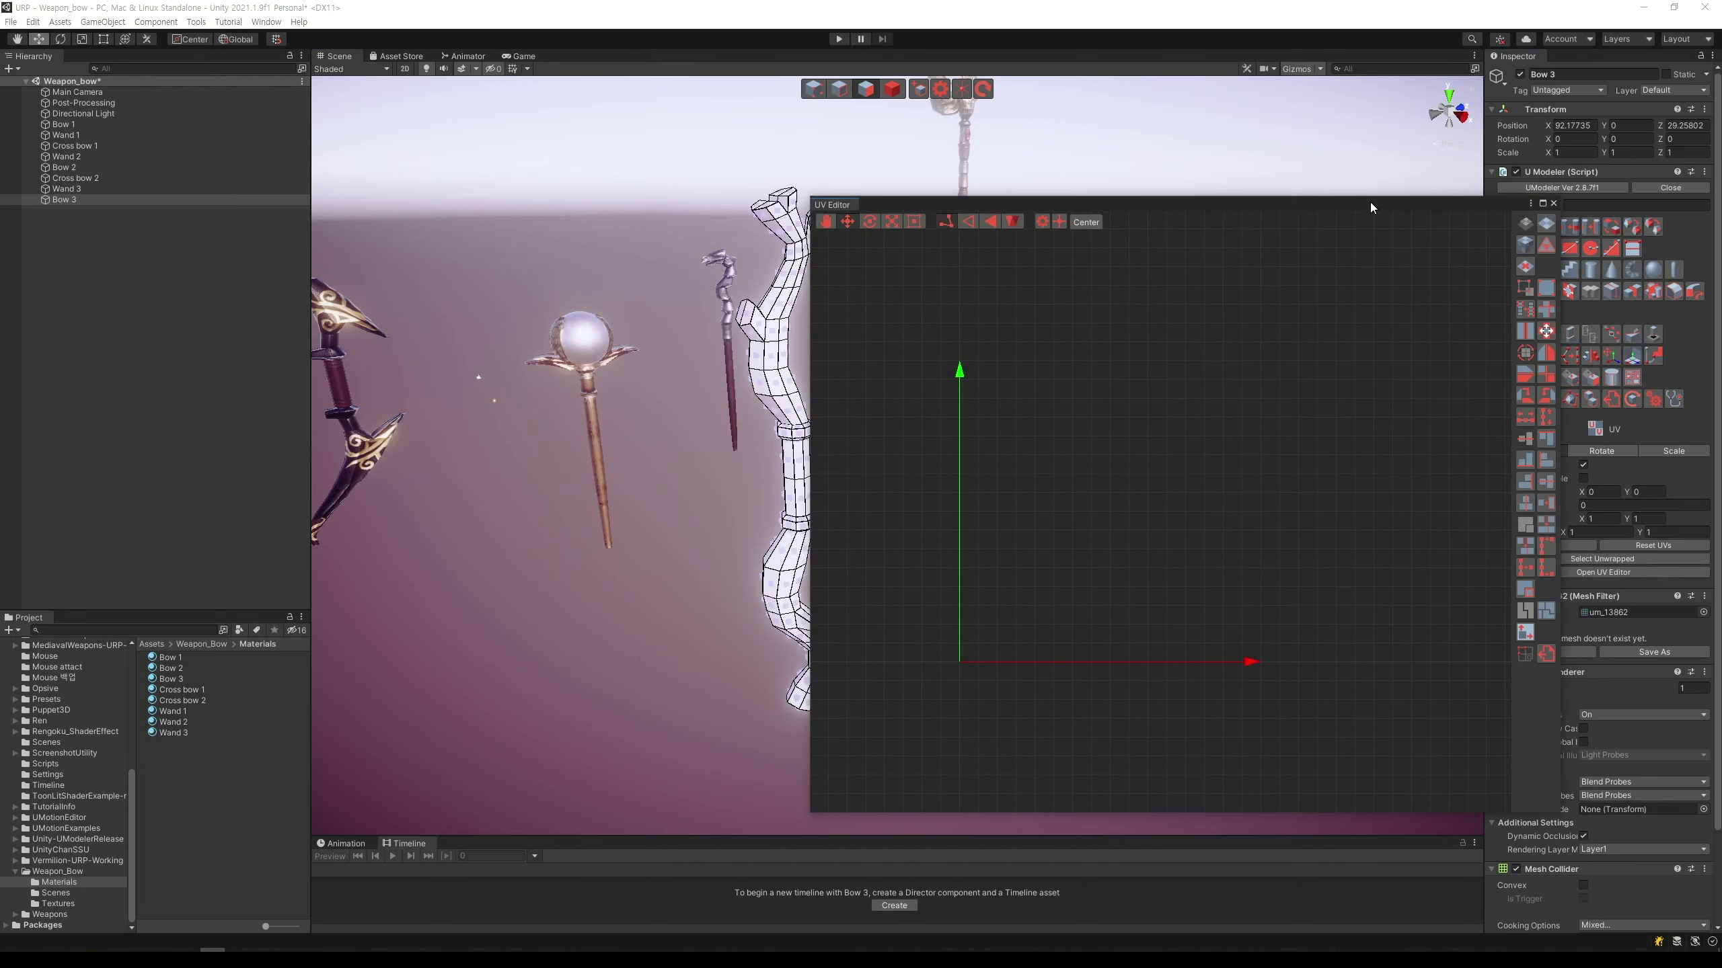
middle_drag(800, 339, 731, 342)
scroll(731, 342, down, 3)
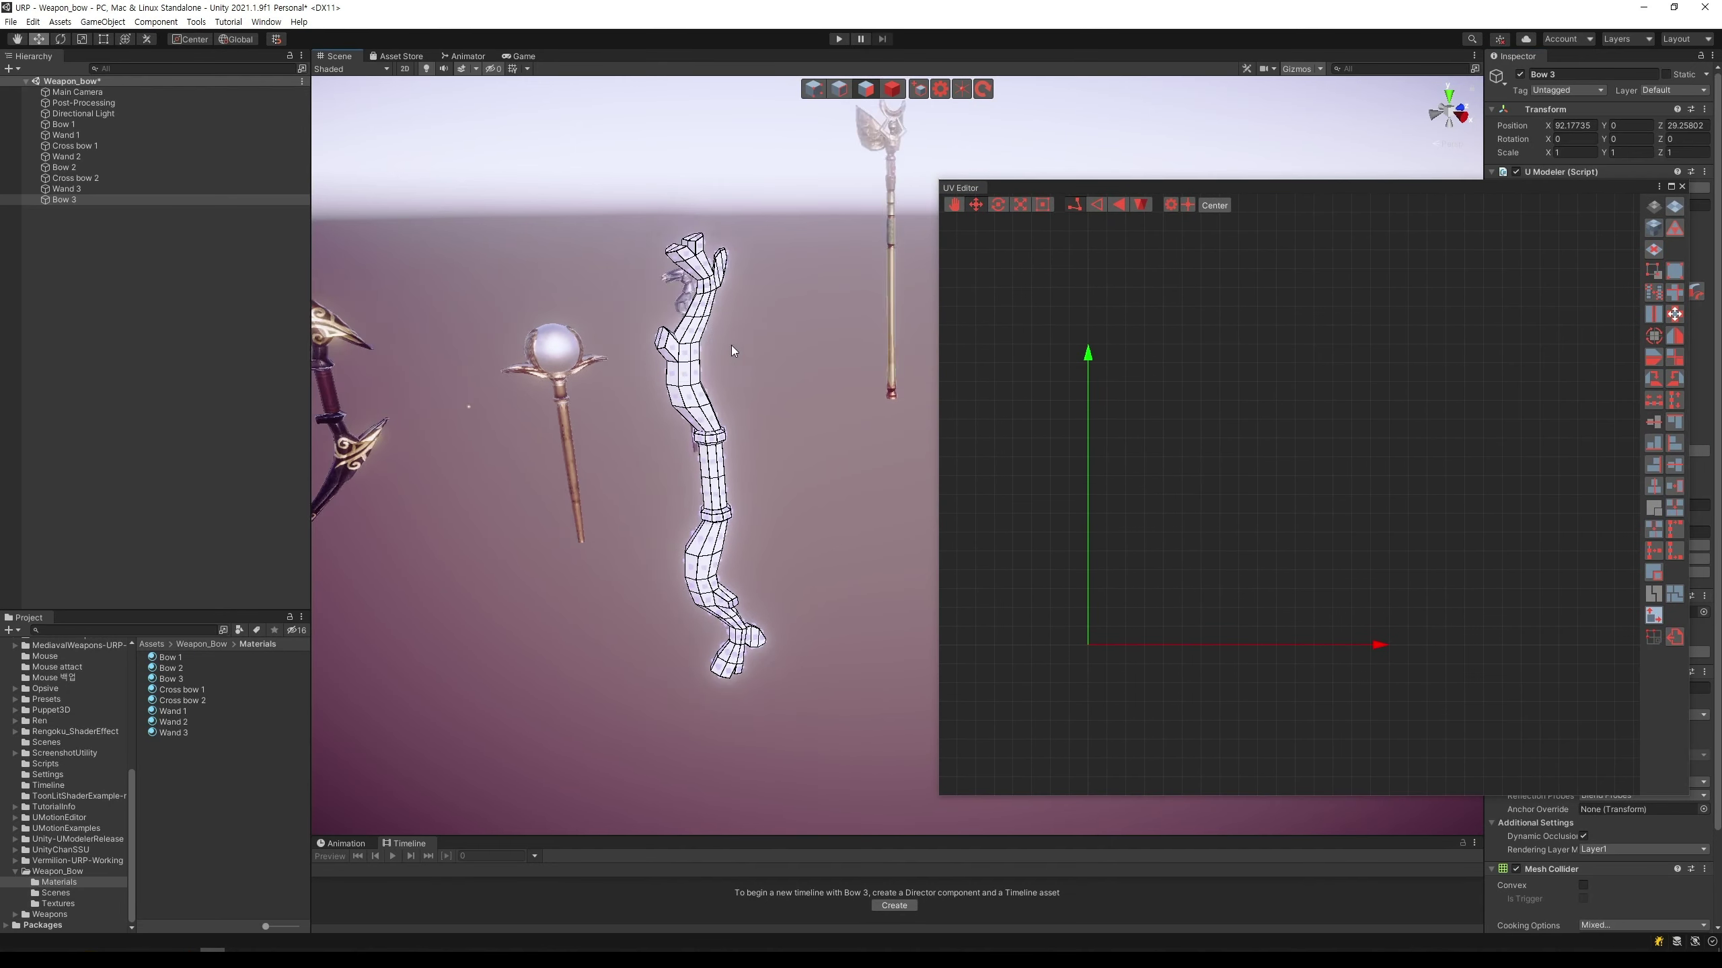
drag(620, 207, 836, 739)
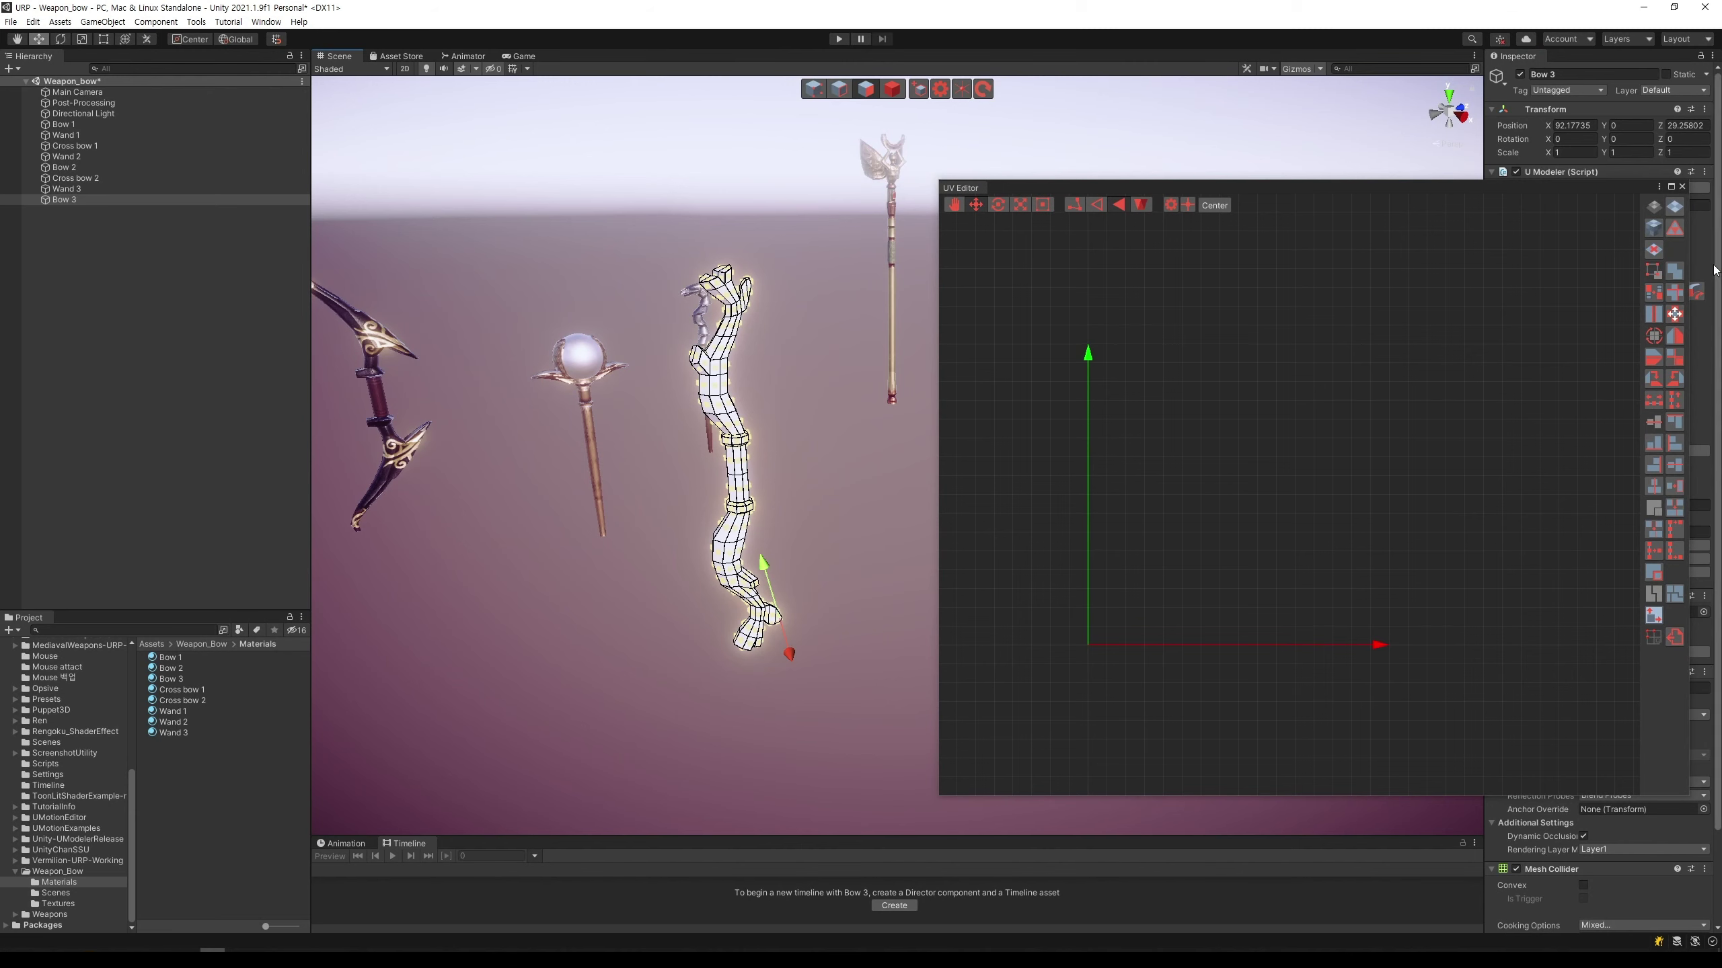
click(1654, 228)
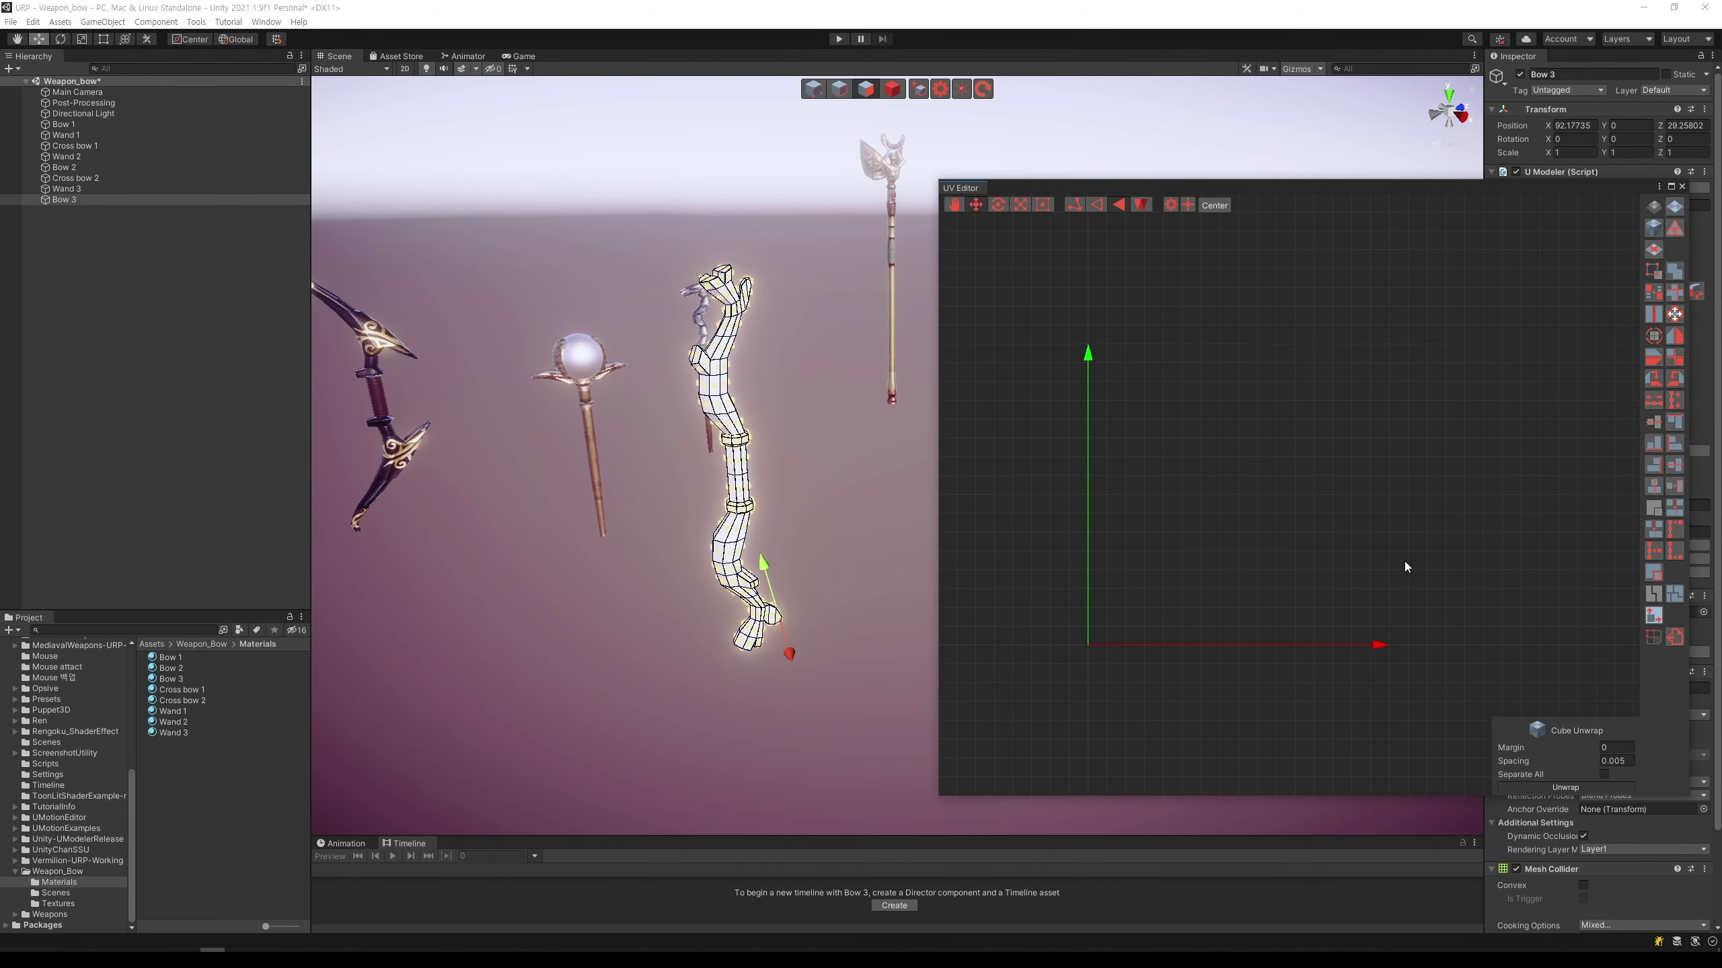
Step: Drag the unwrapped UV islands to the left, then select all UVs
scroll(1429, 546, down, 2)
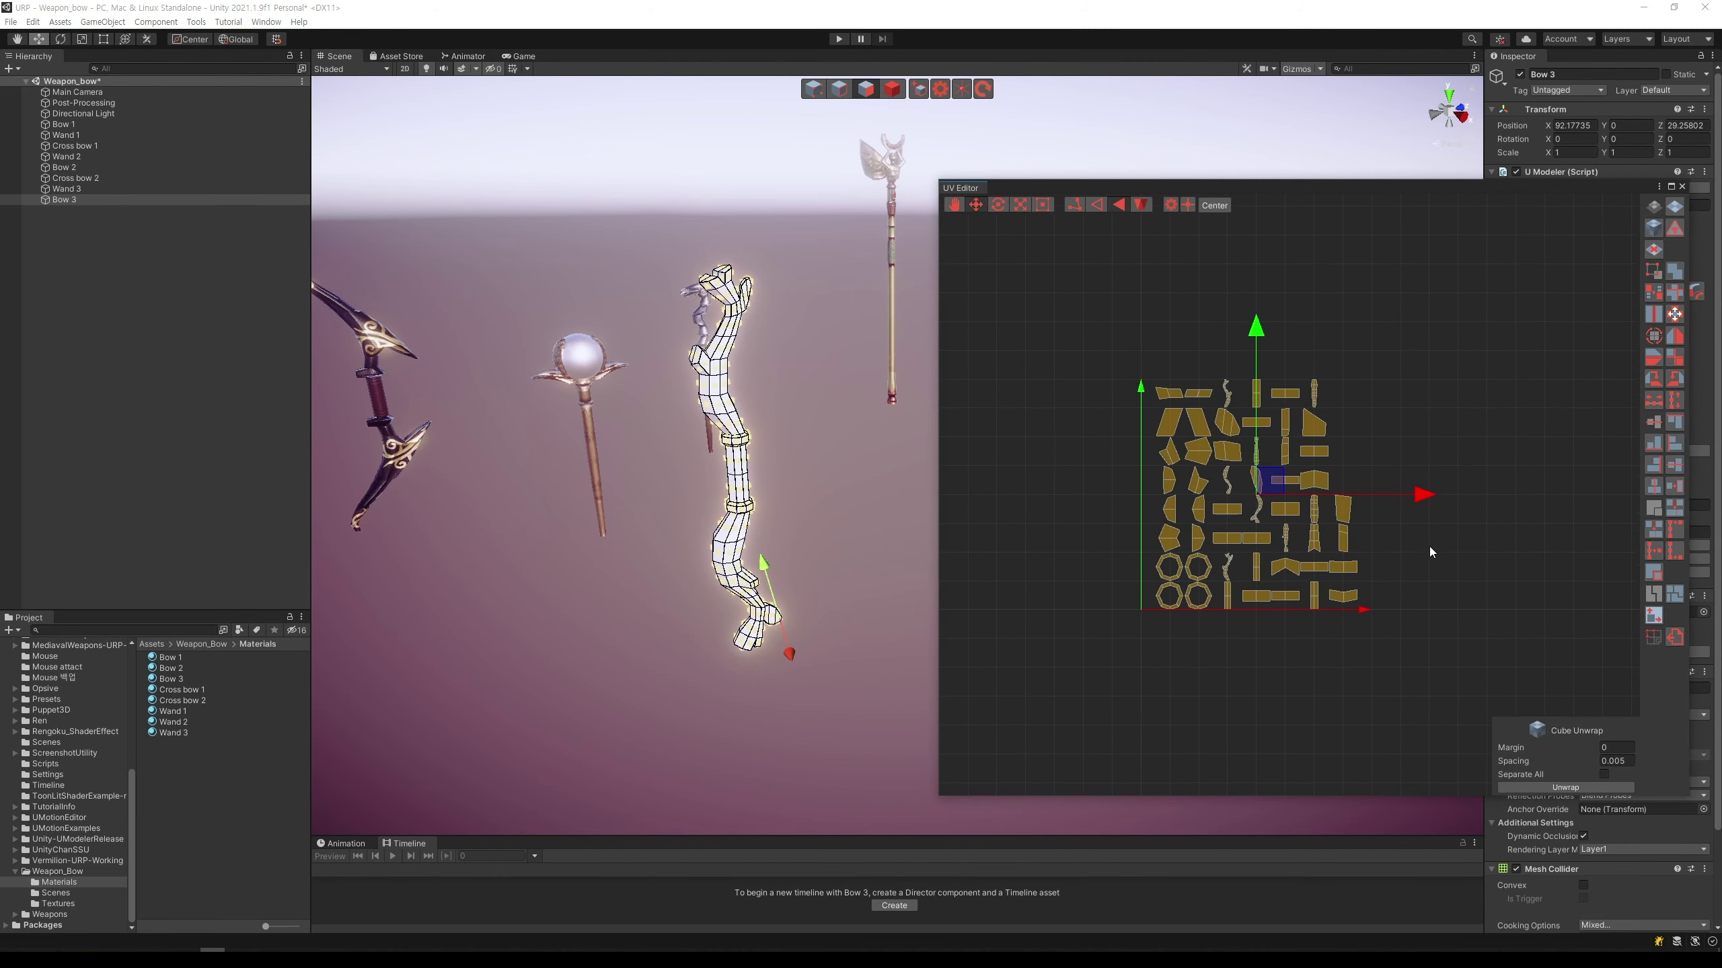
middle_drag(1428, 547, 1525, 539)
drag(1524, 537, 1250, 537)
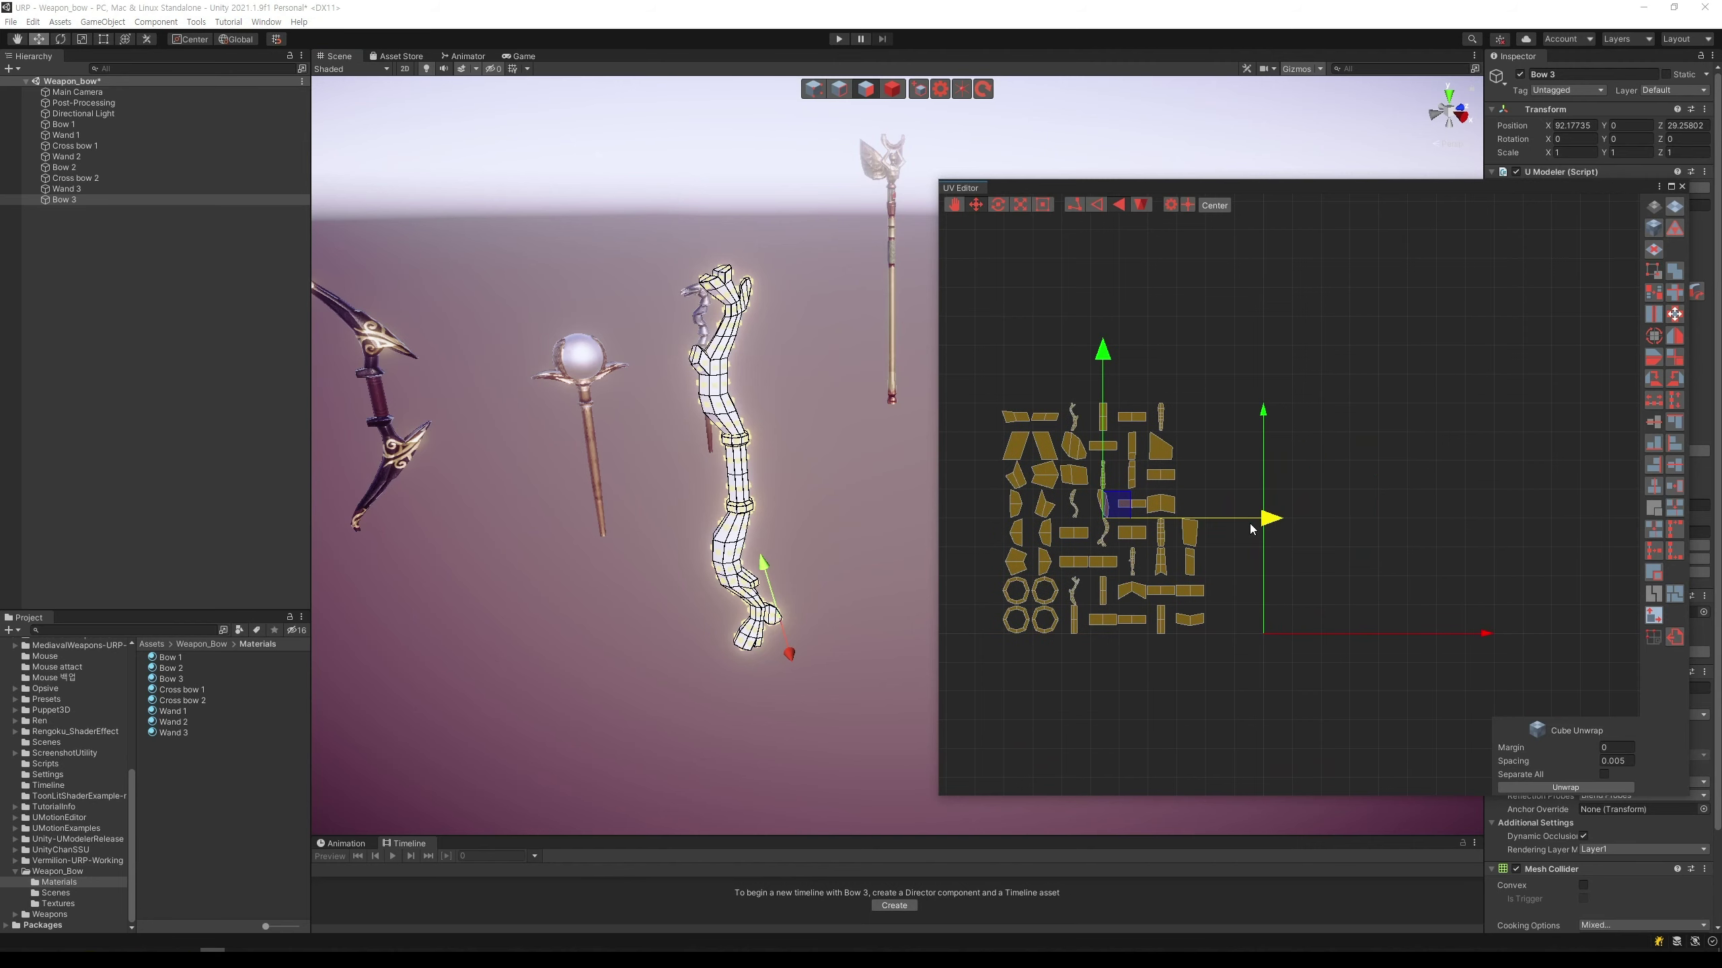
click(1380, 495)
scroll(1375, 509, up, 1)
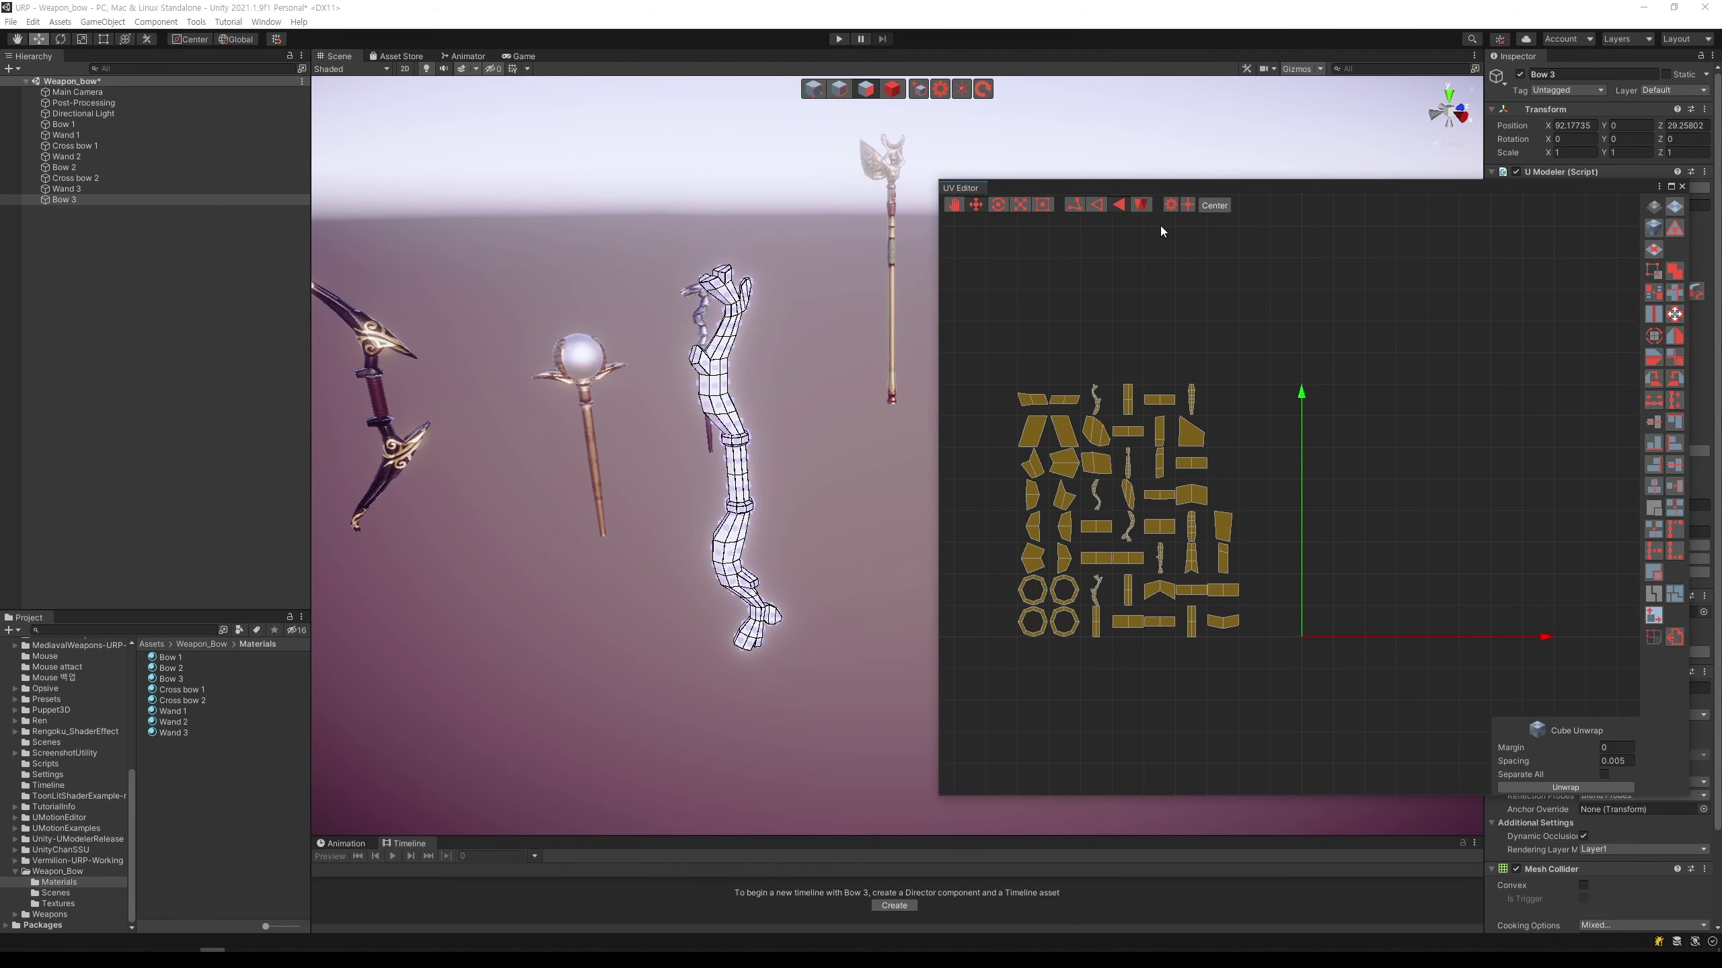
click(1197, 443)
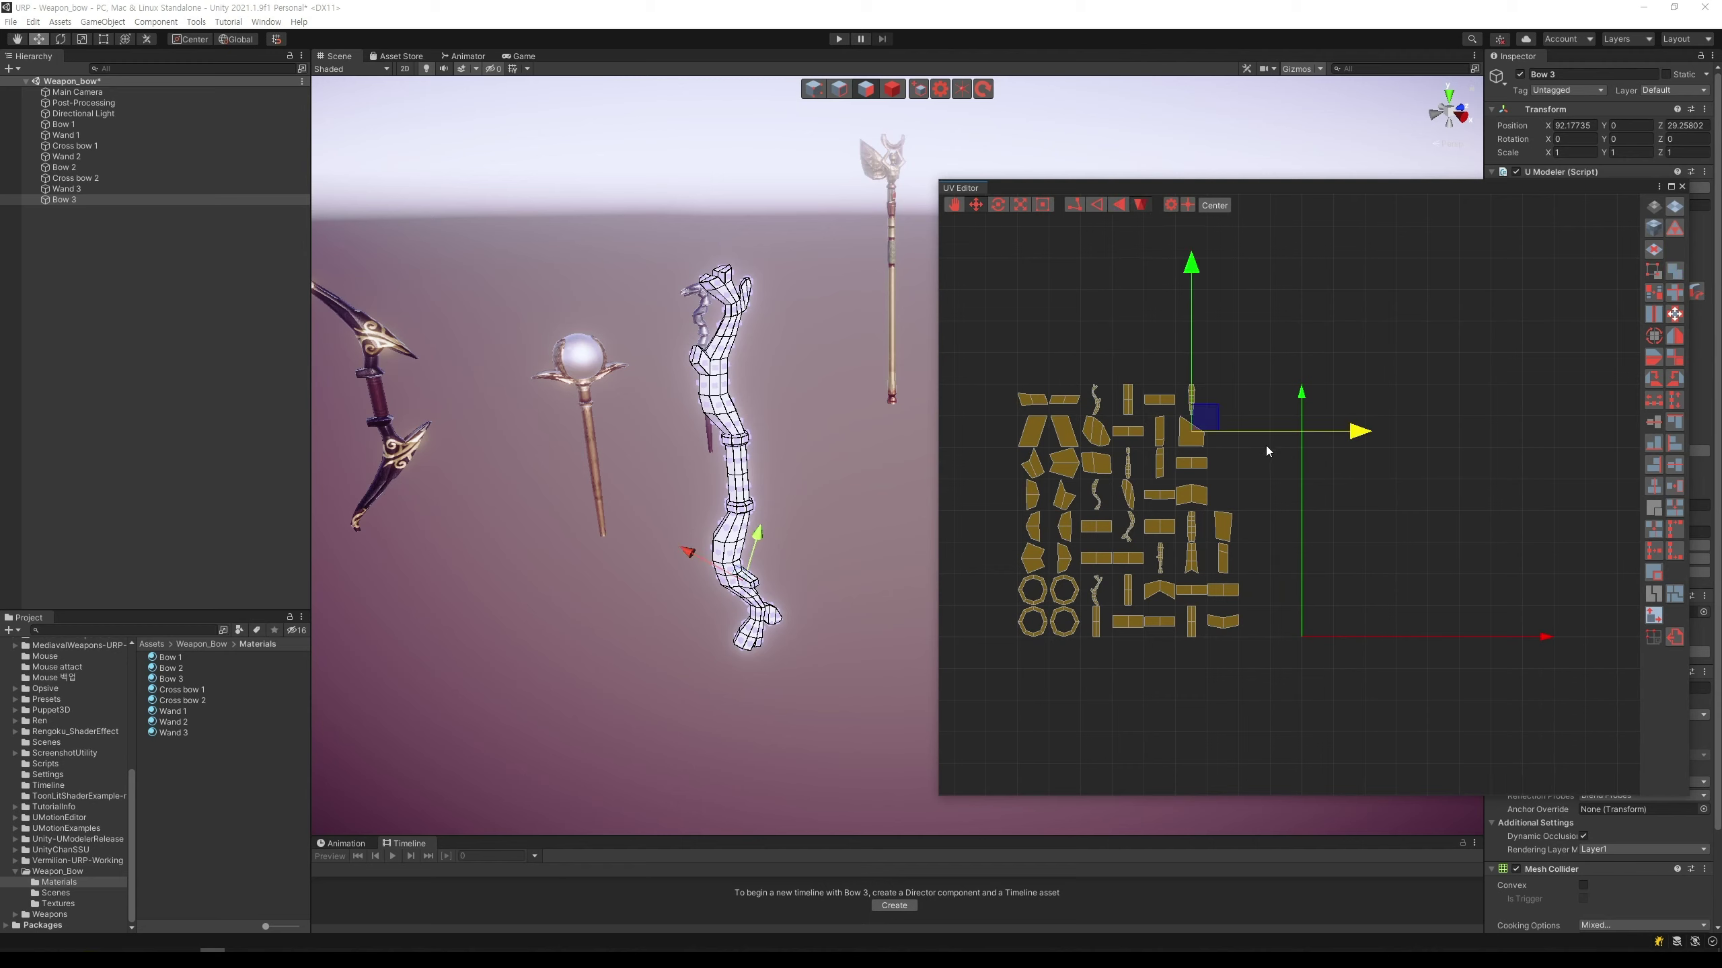
click(1270, 506)
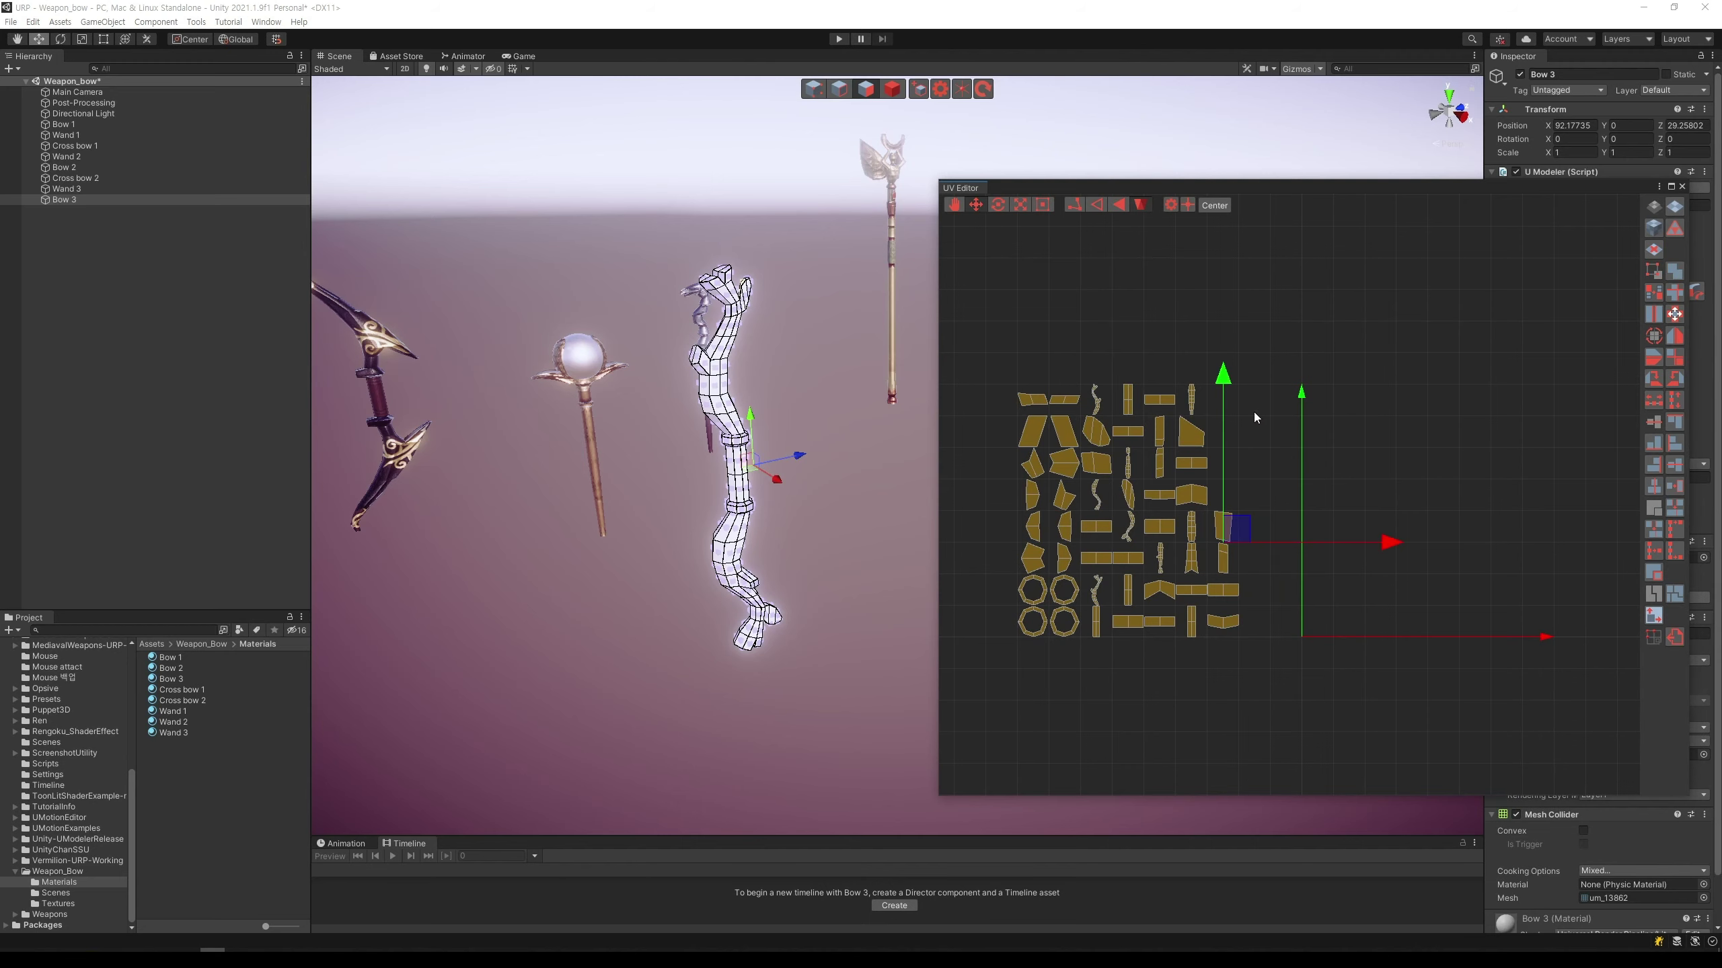
key(ctrl+a)
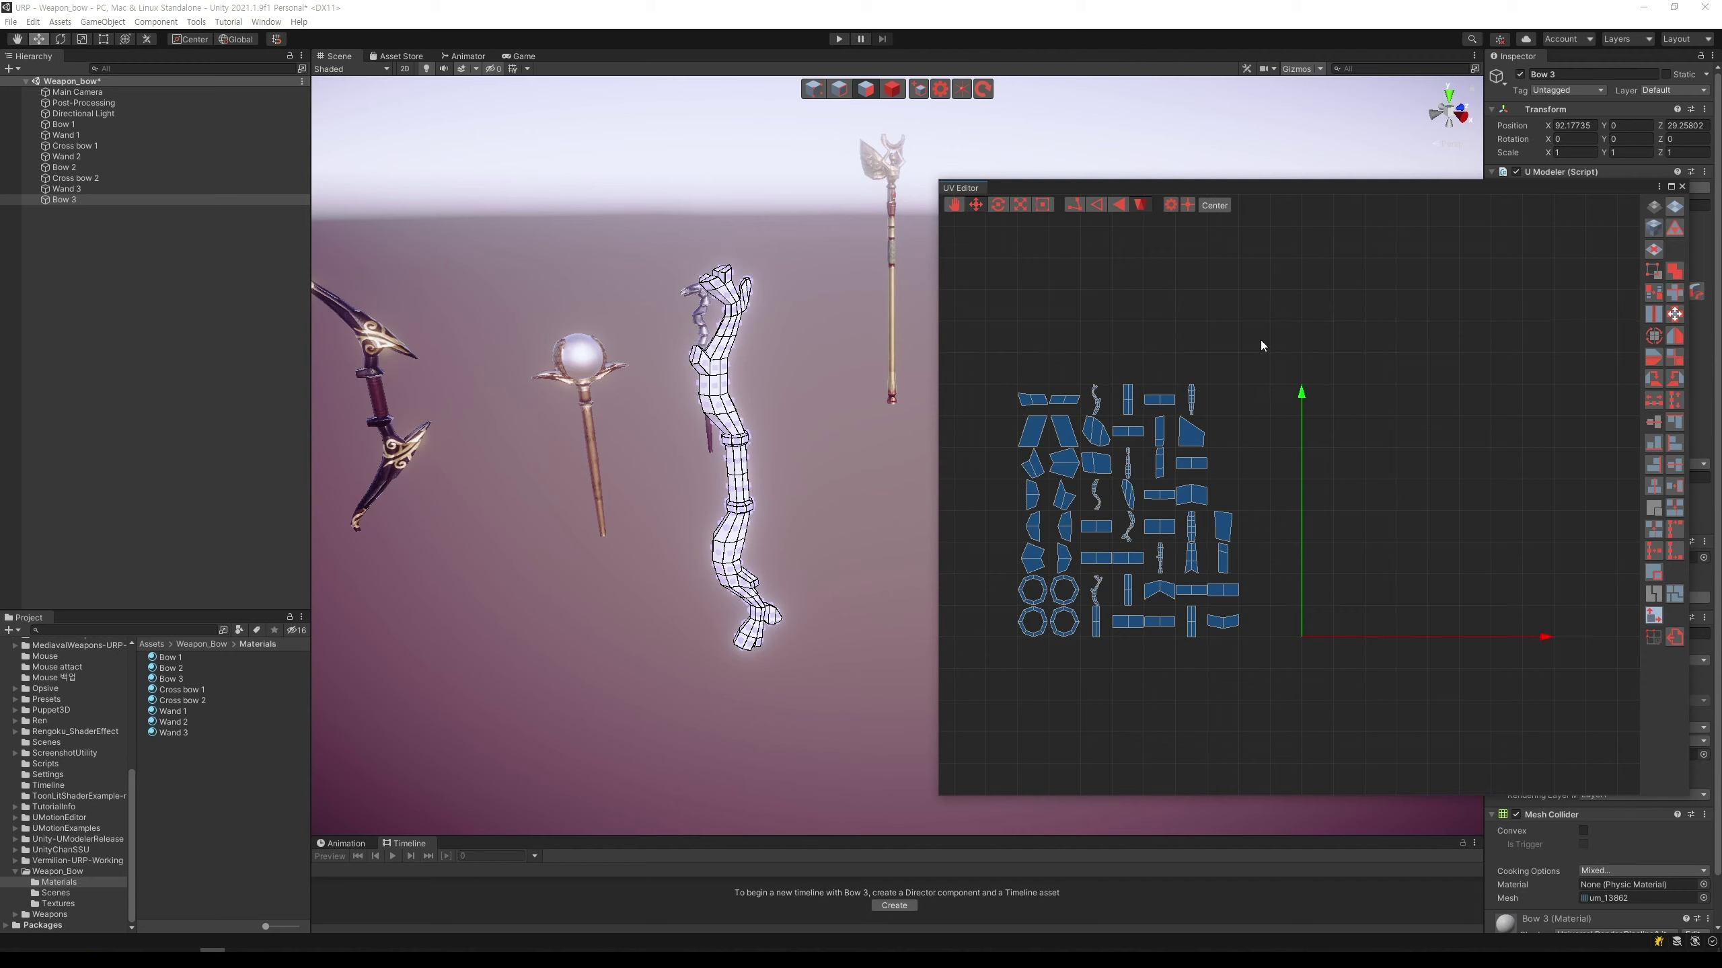
Step: Select five curved bow-limb UV islands and move them right out of the packed layout
click(1112, 406)
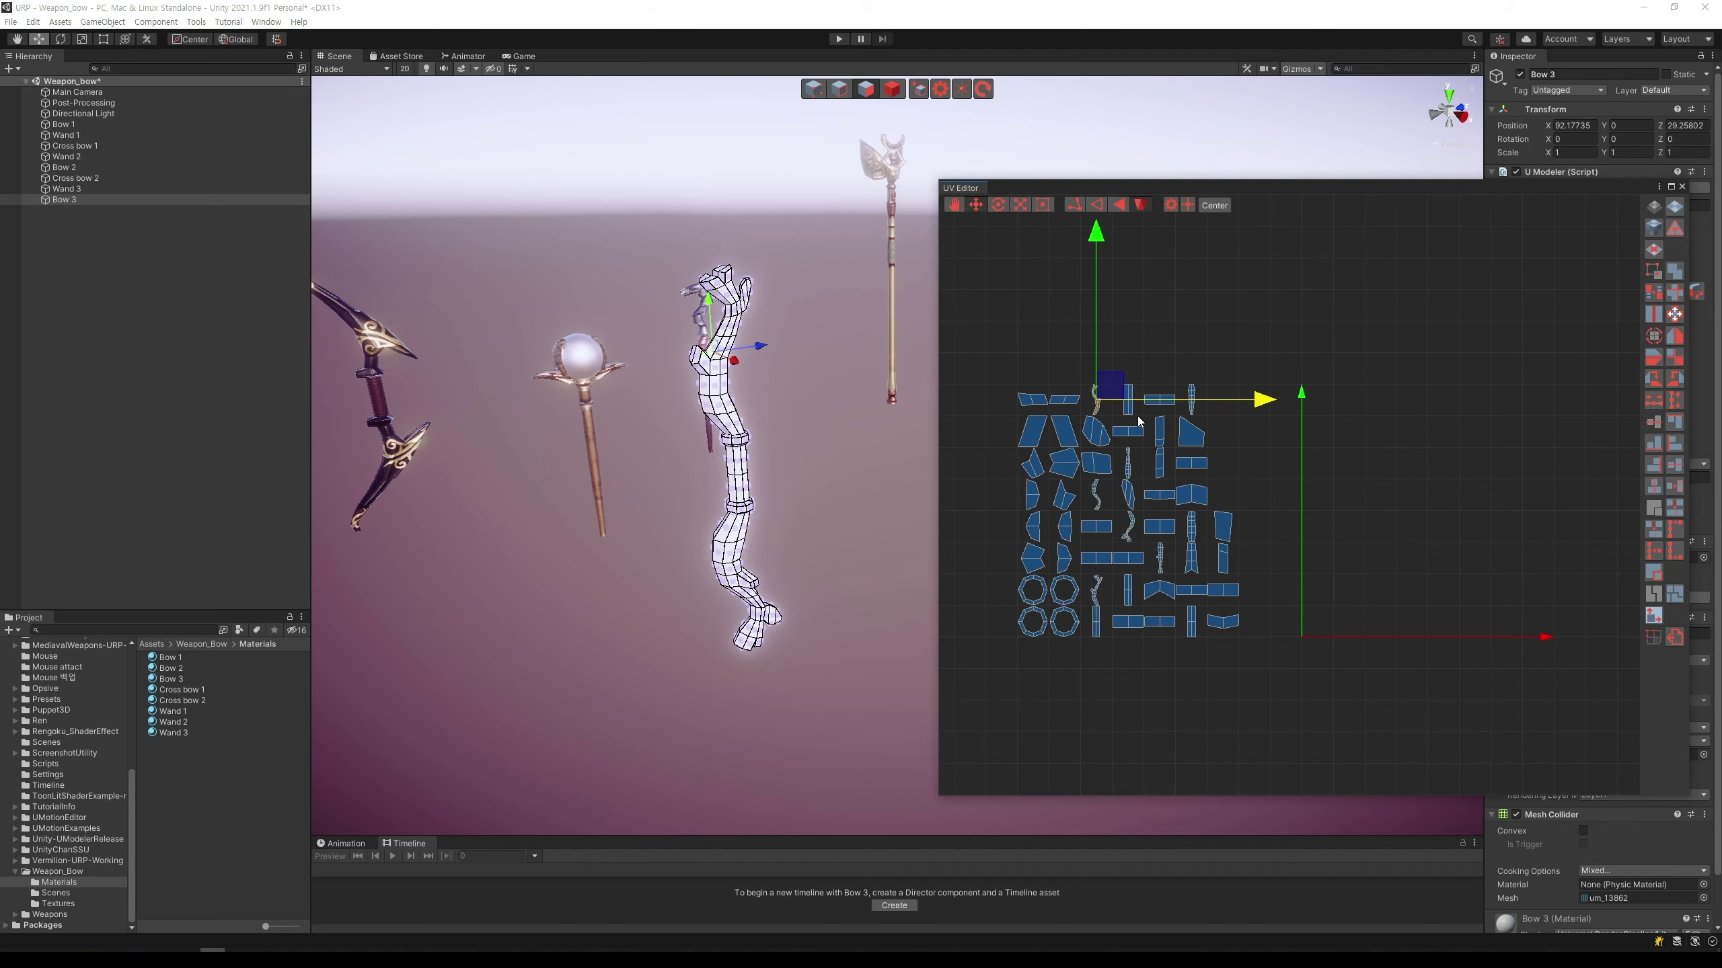
shift+click(1134, 531)
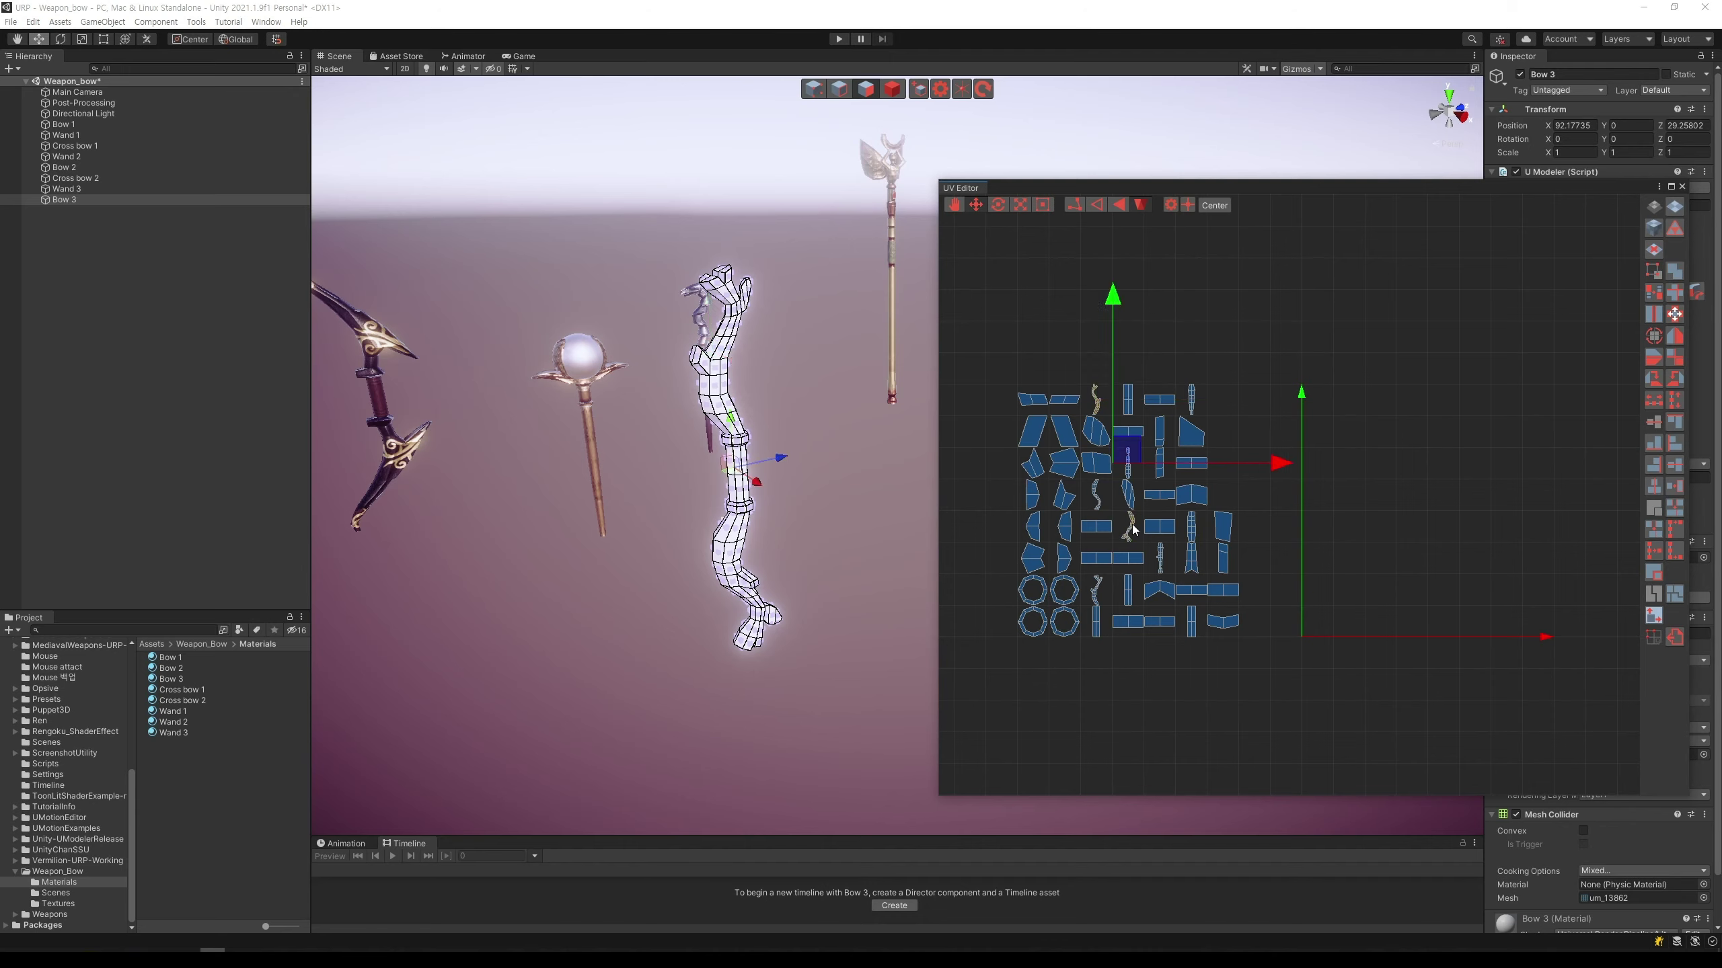
shift+click(1099, 502)
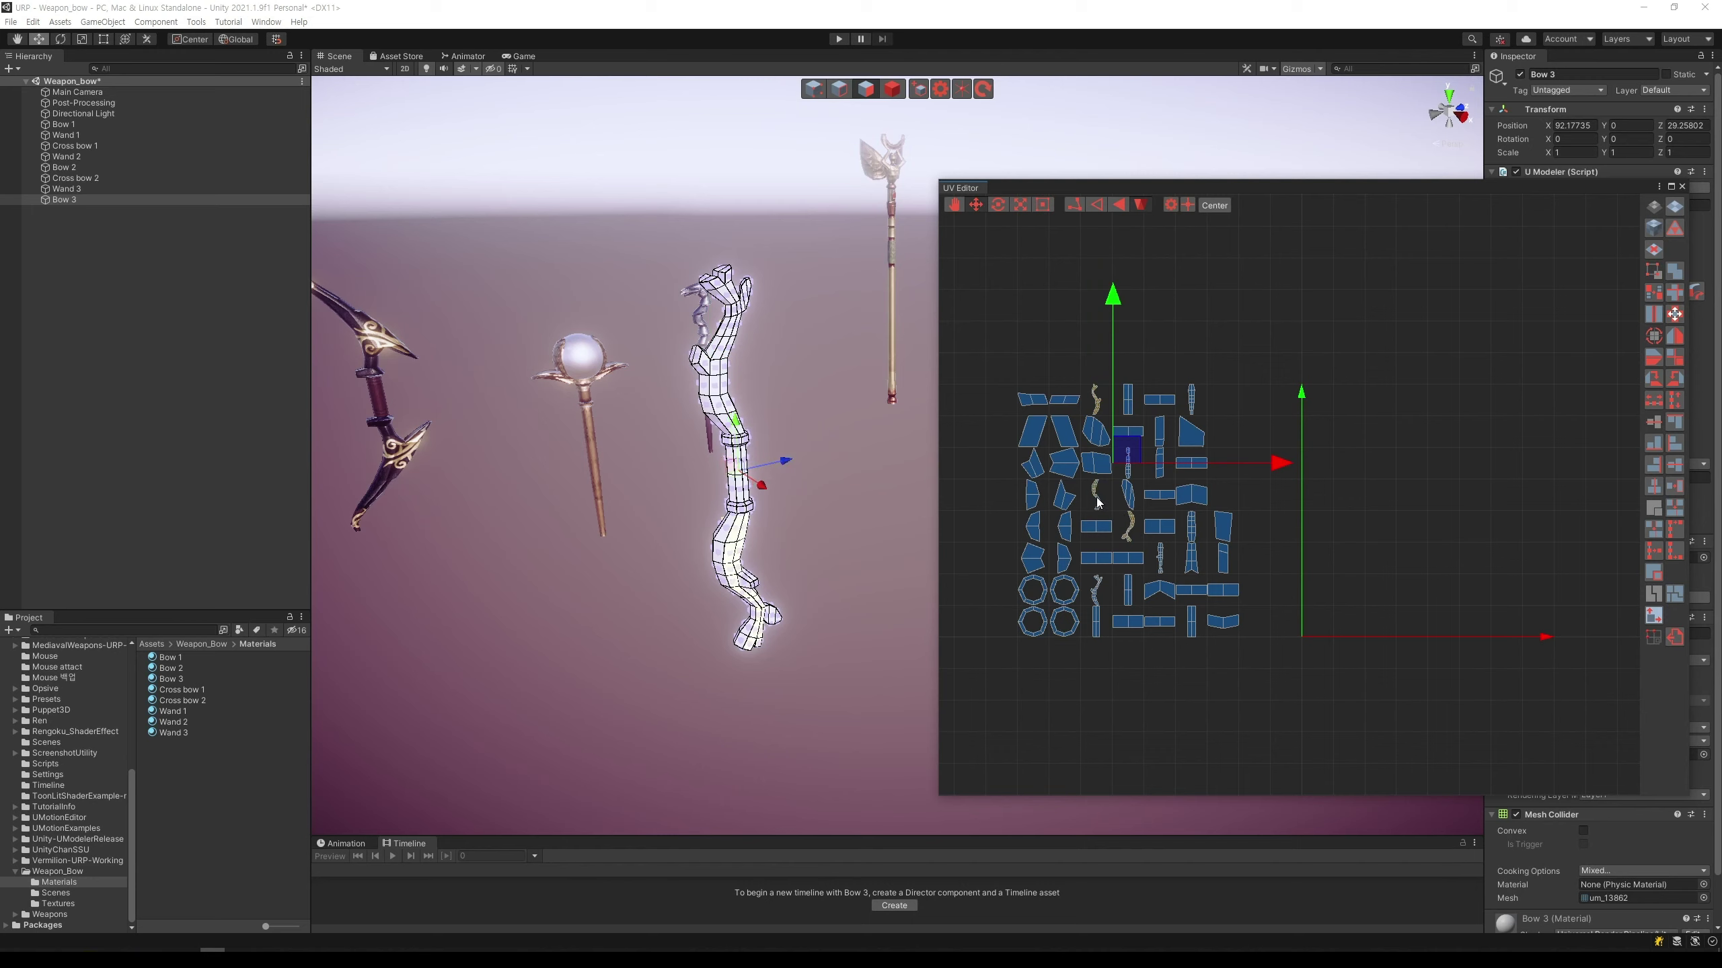
shift+click(1096, 591)
shift+click(1160, 558)
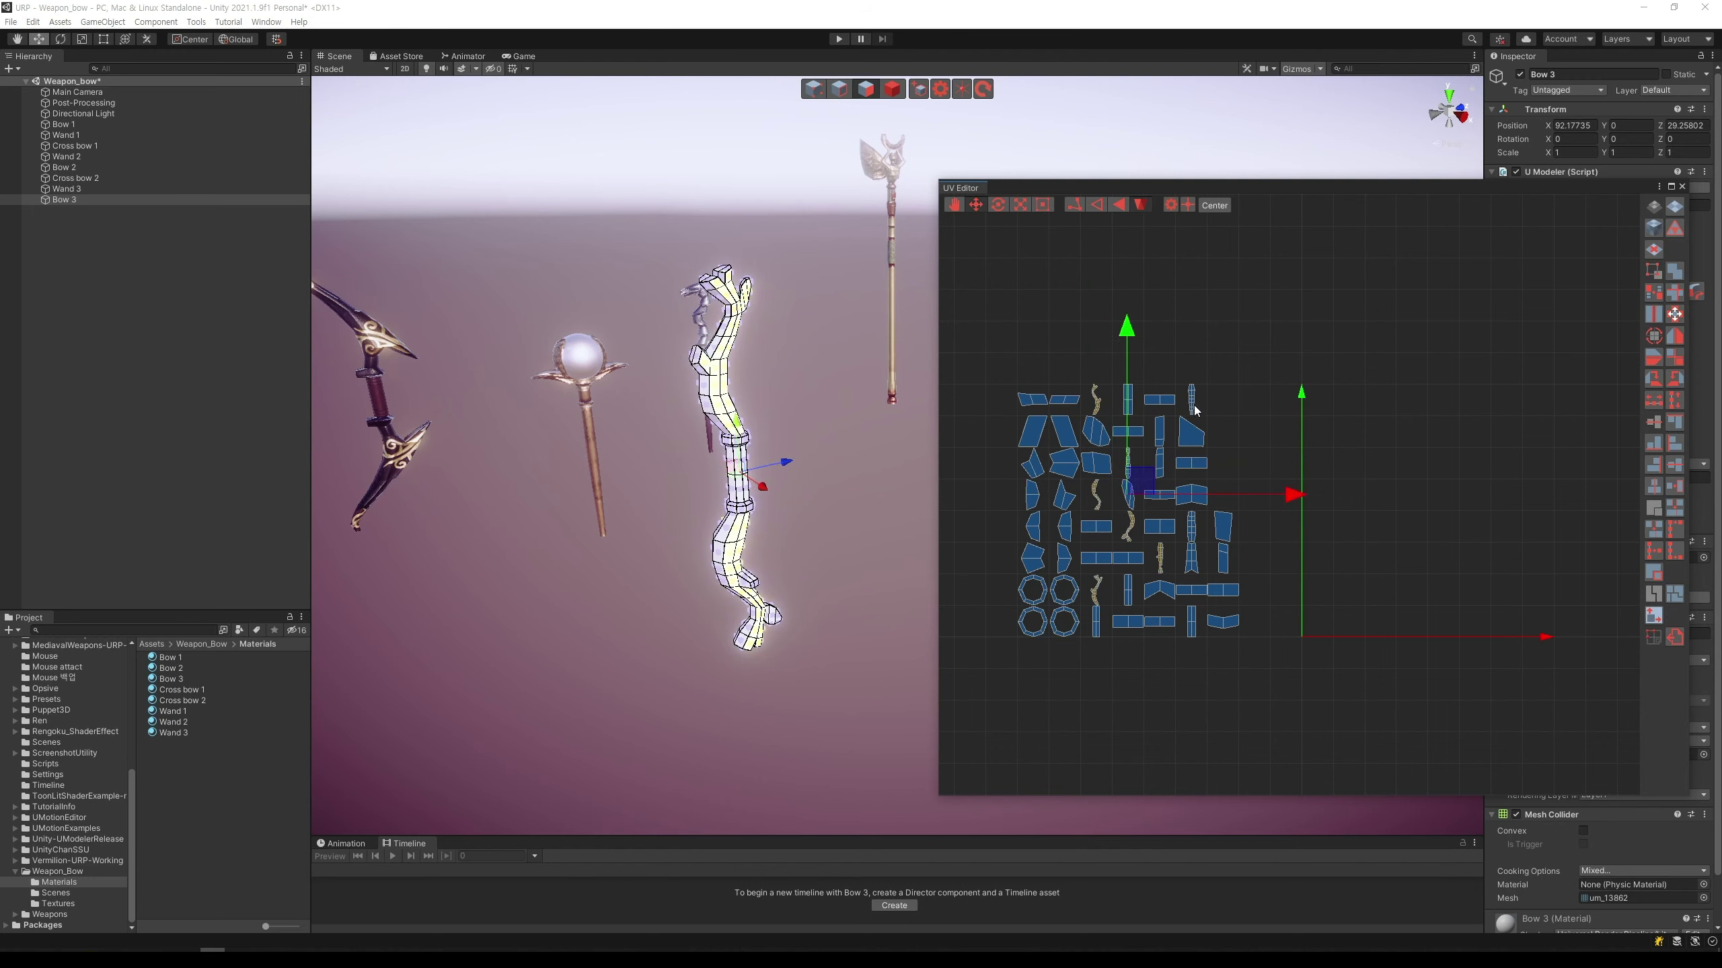
drag(1130, 480, 1384, 479)
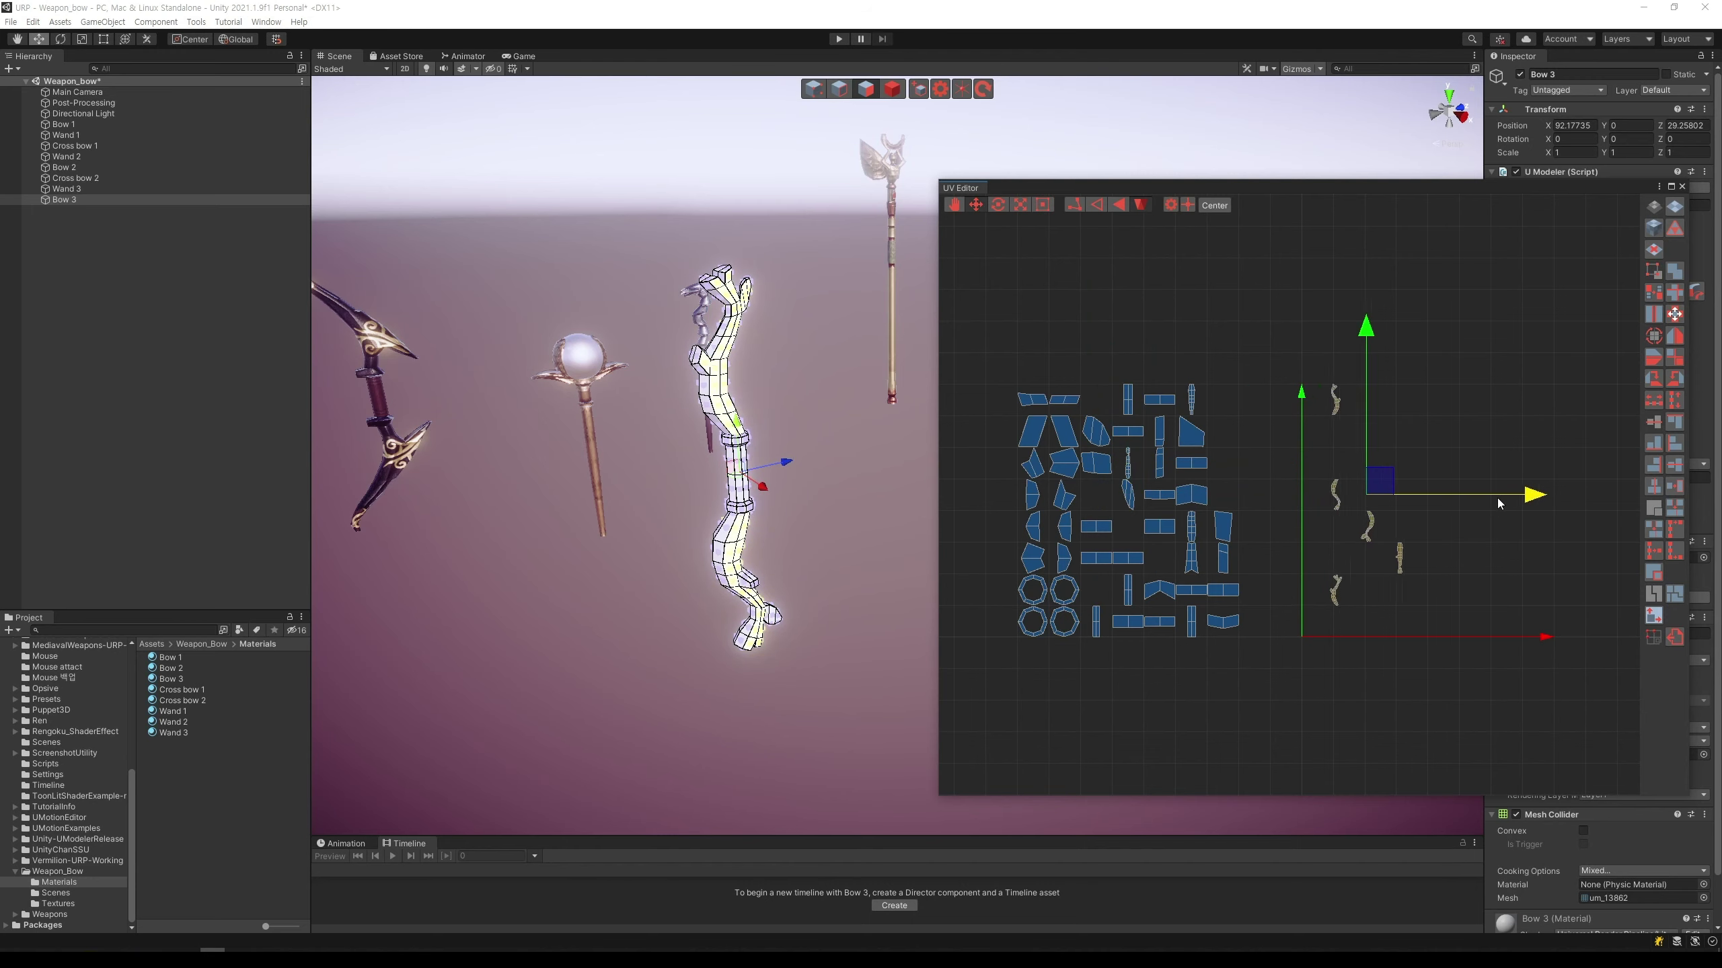
Step: Move two thin UV islands further right into the empty space
click(1242, 415)
click(1191, 405)
shift+click(1129, 464)
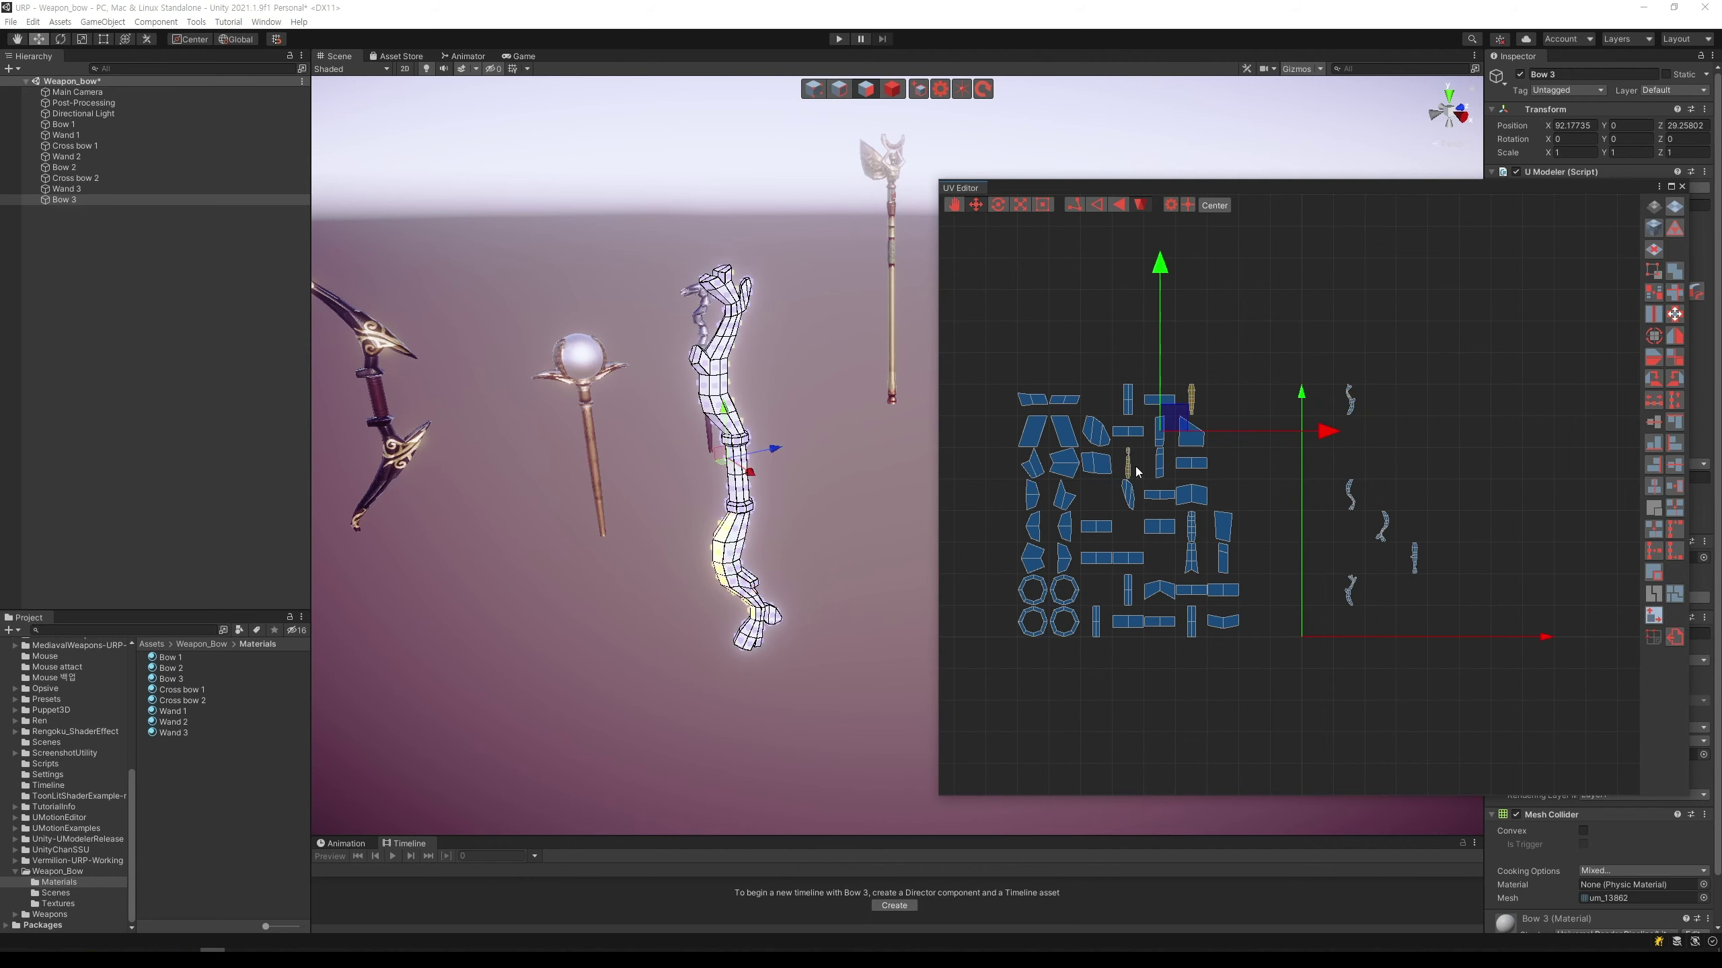
drag(1224, 429, 1455, 430)
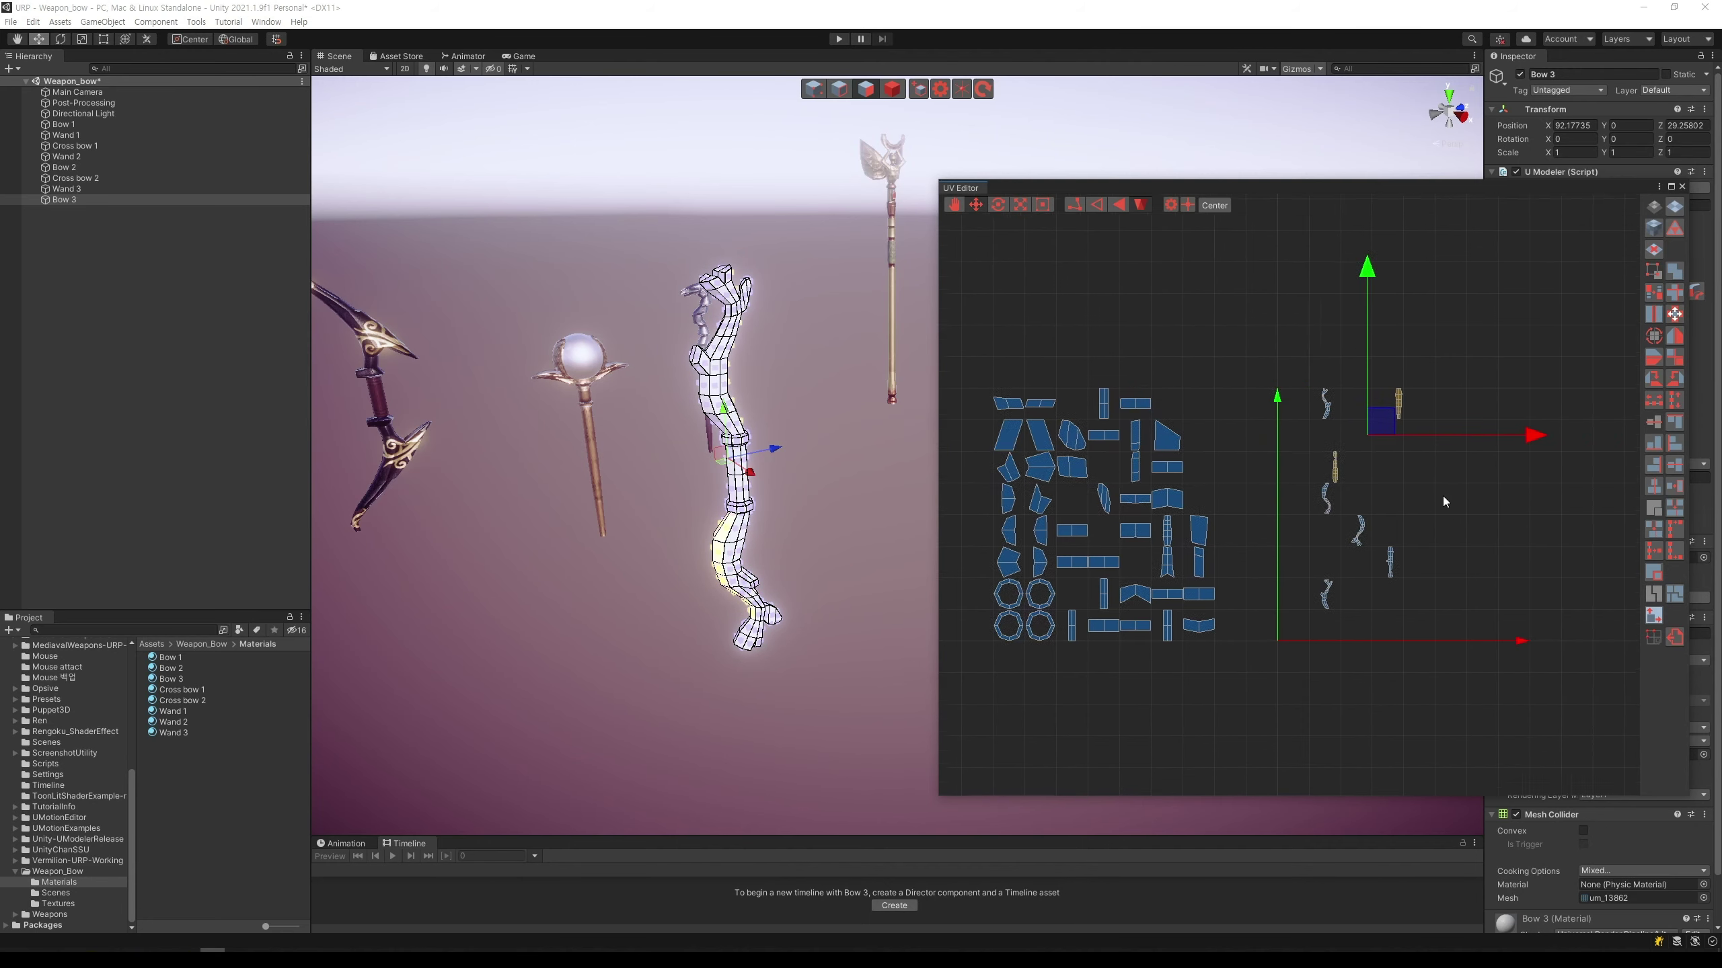
Step: Enlarge the separated bow-limb islands with the scale tool and shift them further right
scroll(1333, 509, down, 5)
drag(1262, 472, 1219, 384)
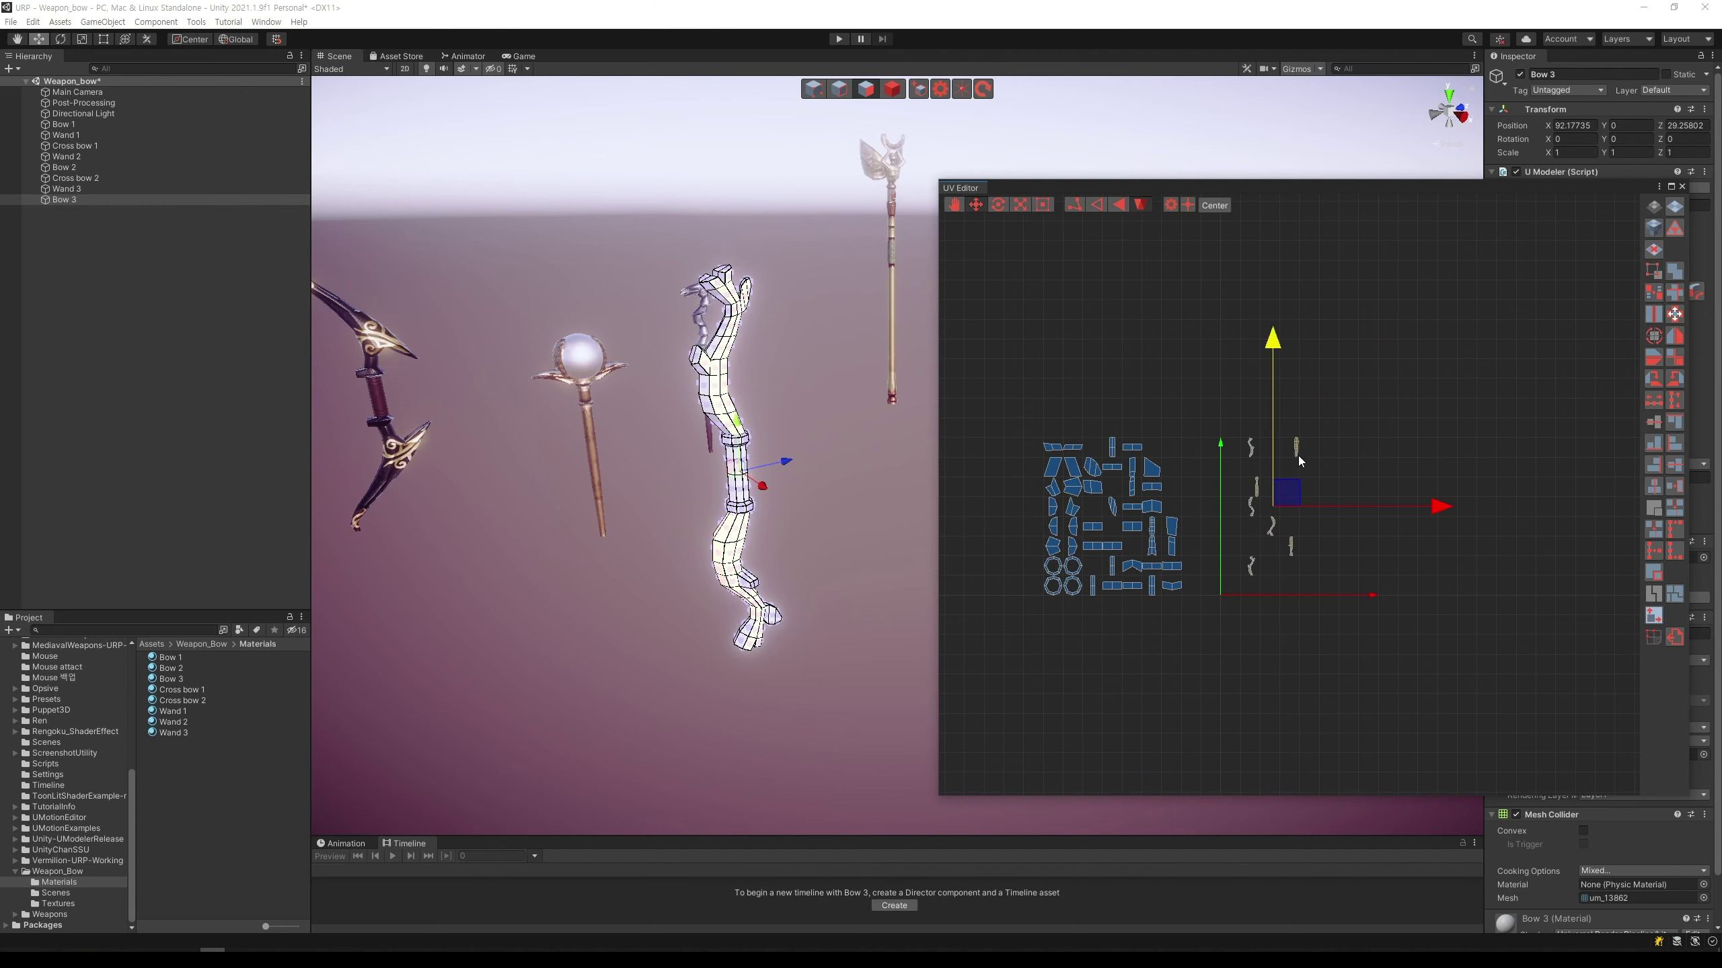
key(r)
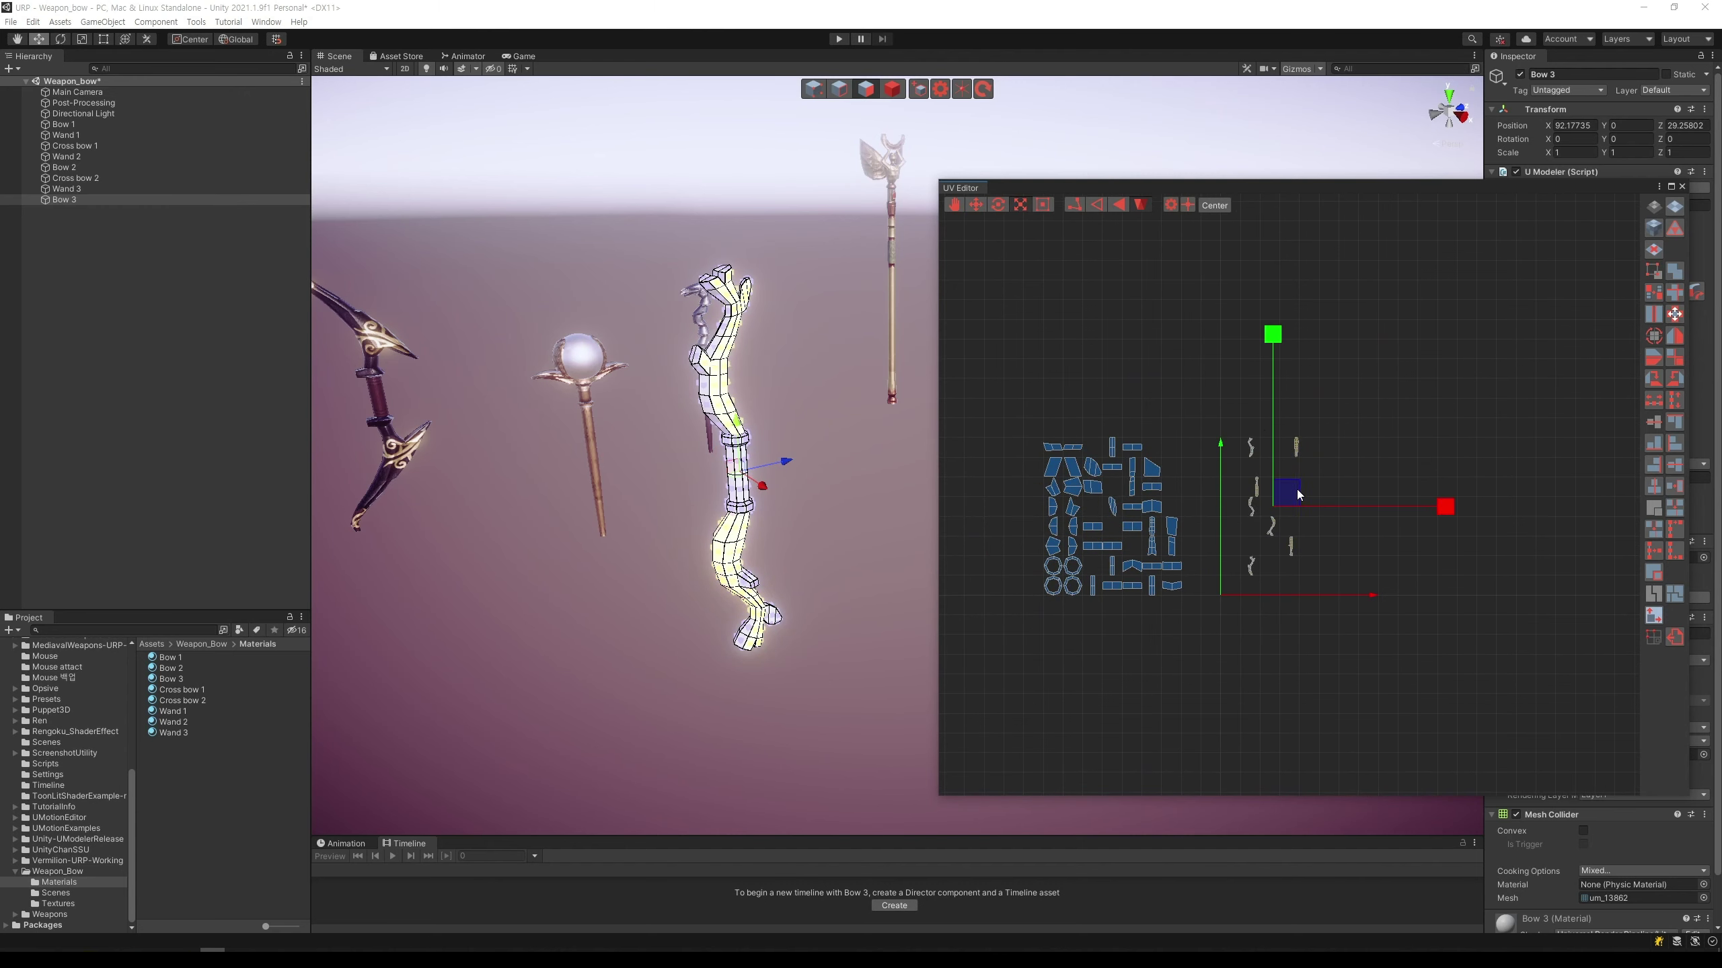
mouse_move(1294, 487)
mouse_down()
mouse_move(1486, 325)
mouse_move(1455, 351)
mouse_up()
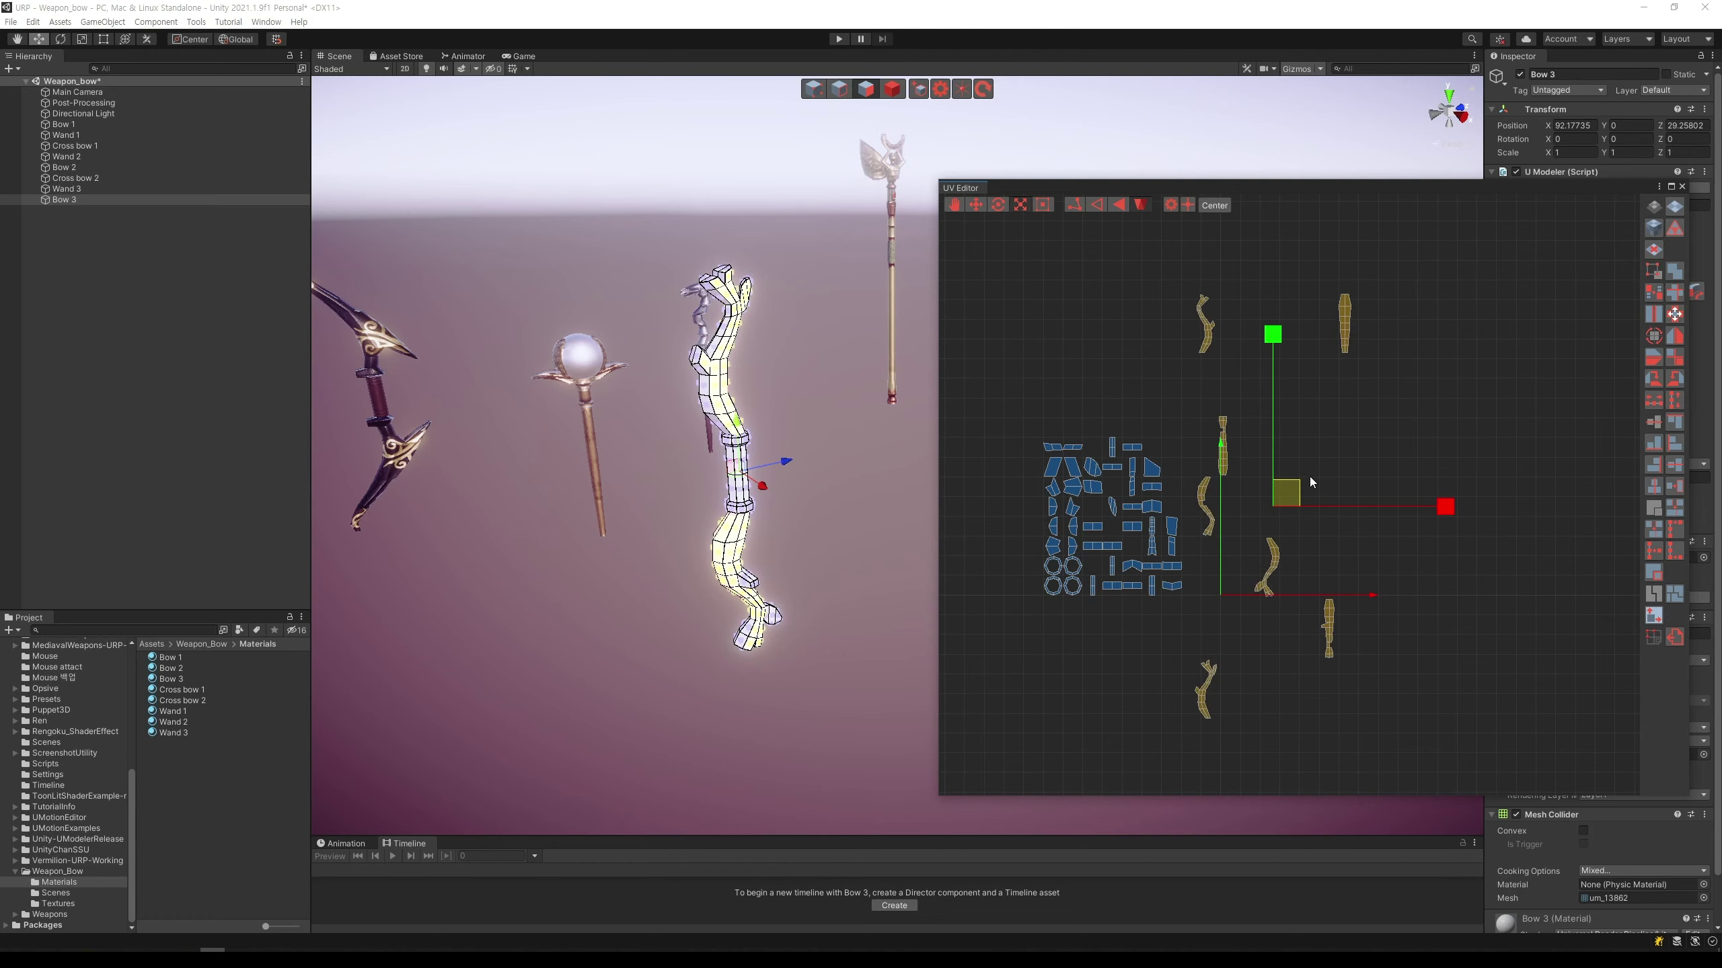
drag(1298, 495, 1393, 412)
key(w)
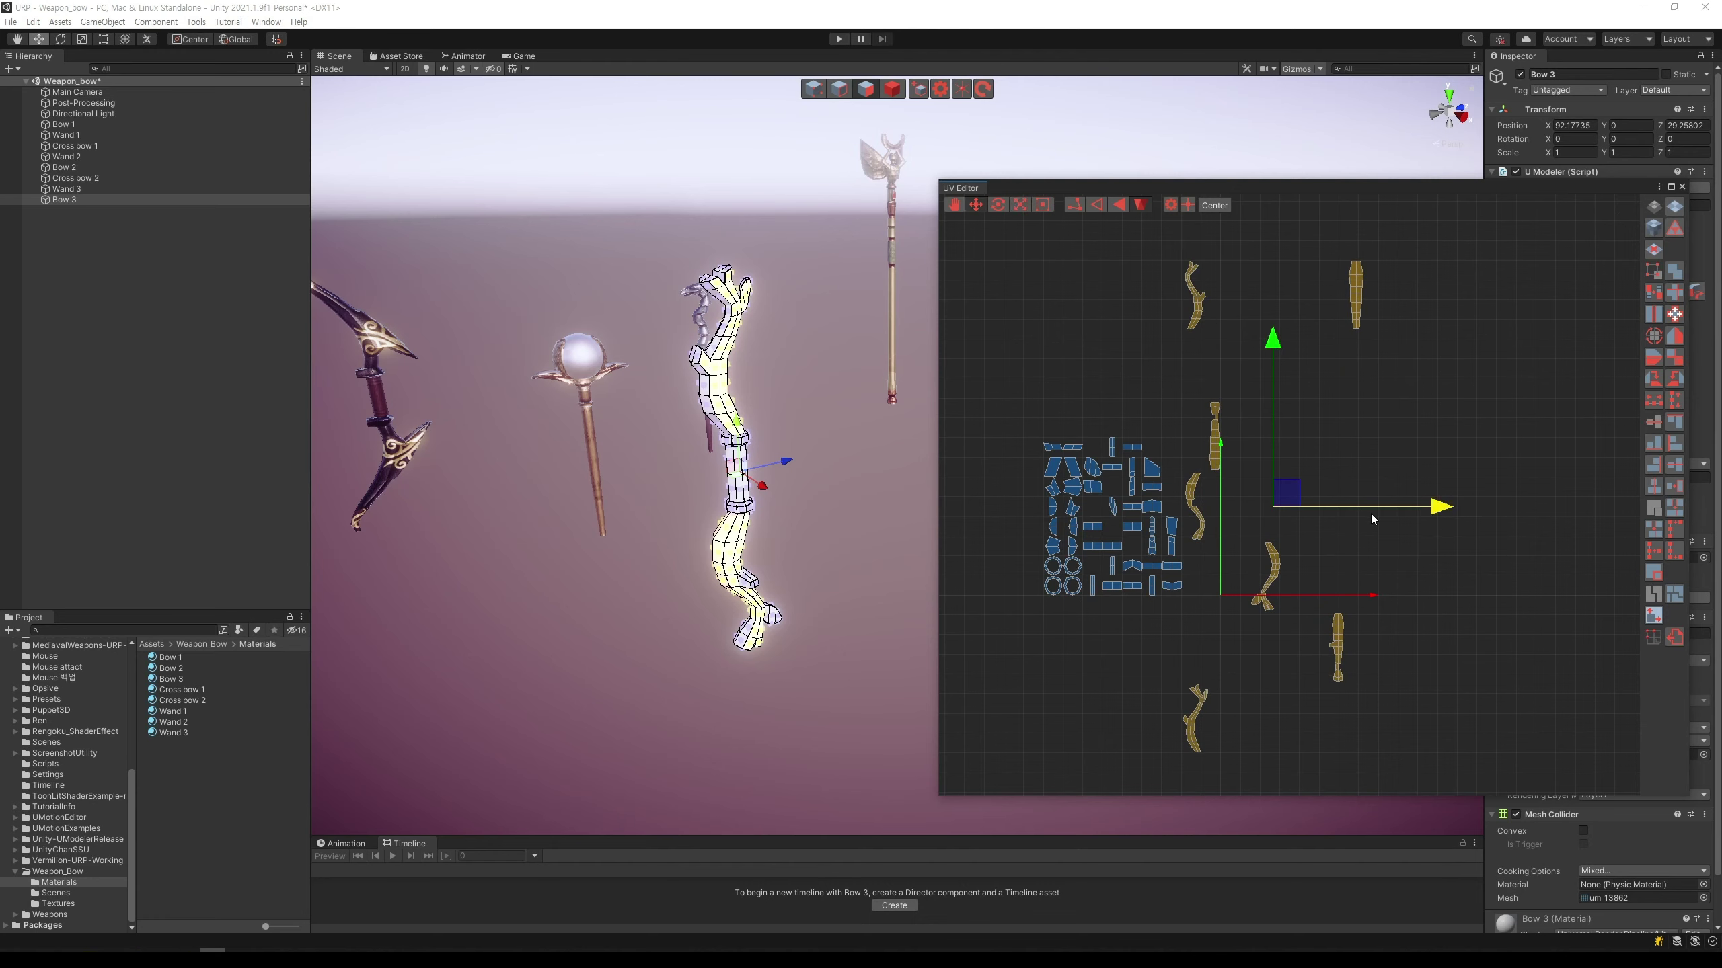
drag(1371, 514, 1568, 507)
click(1512, 575)
Step: Place the bottom curved island beside the packed layout
click(1386, 736)
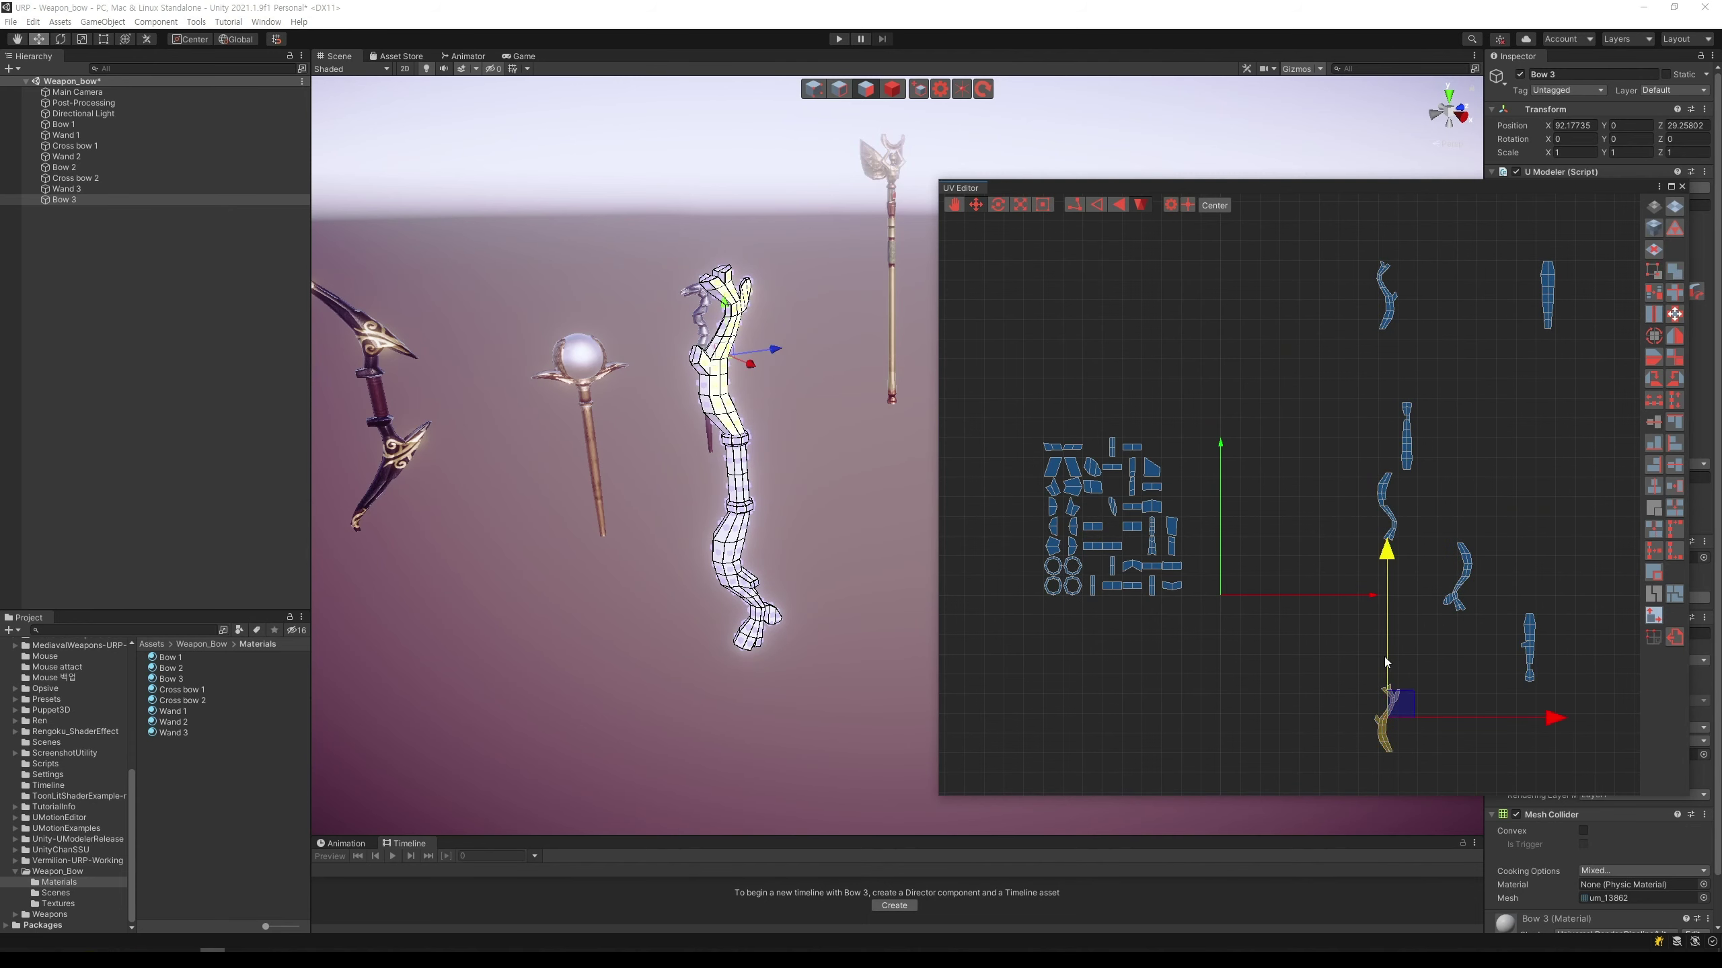
drag(1388, 652, 1388, 494)
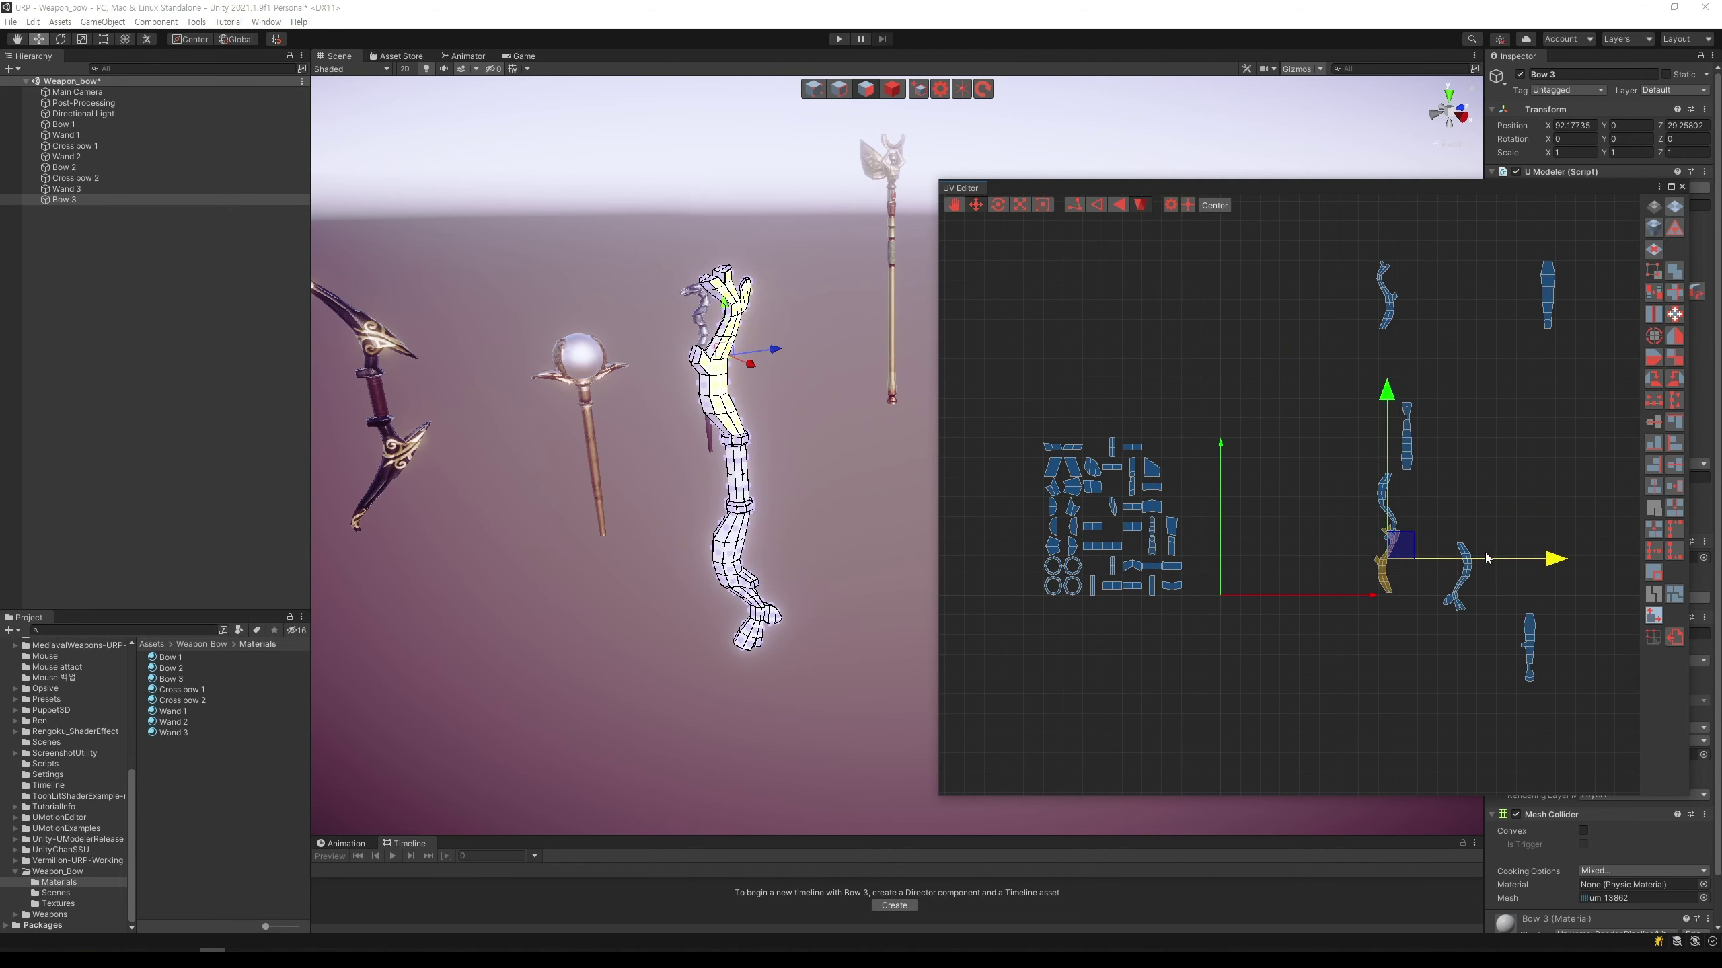
drag(1491, 560, 1340, 561)
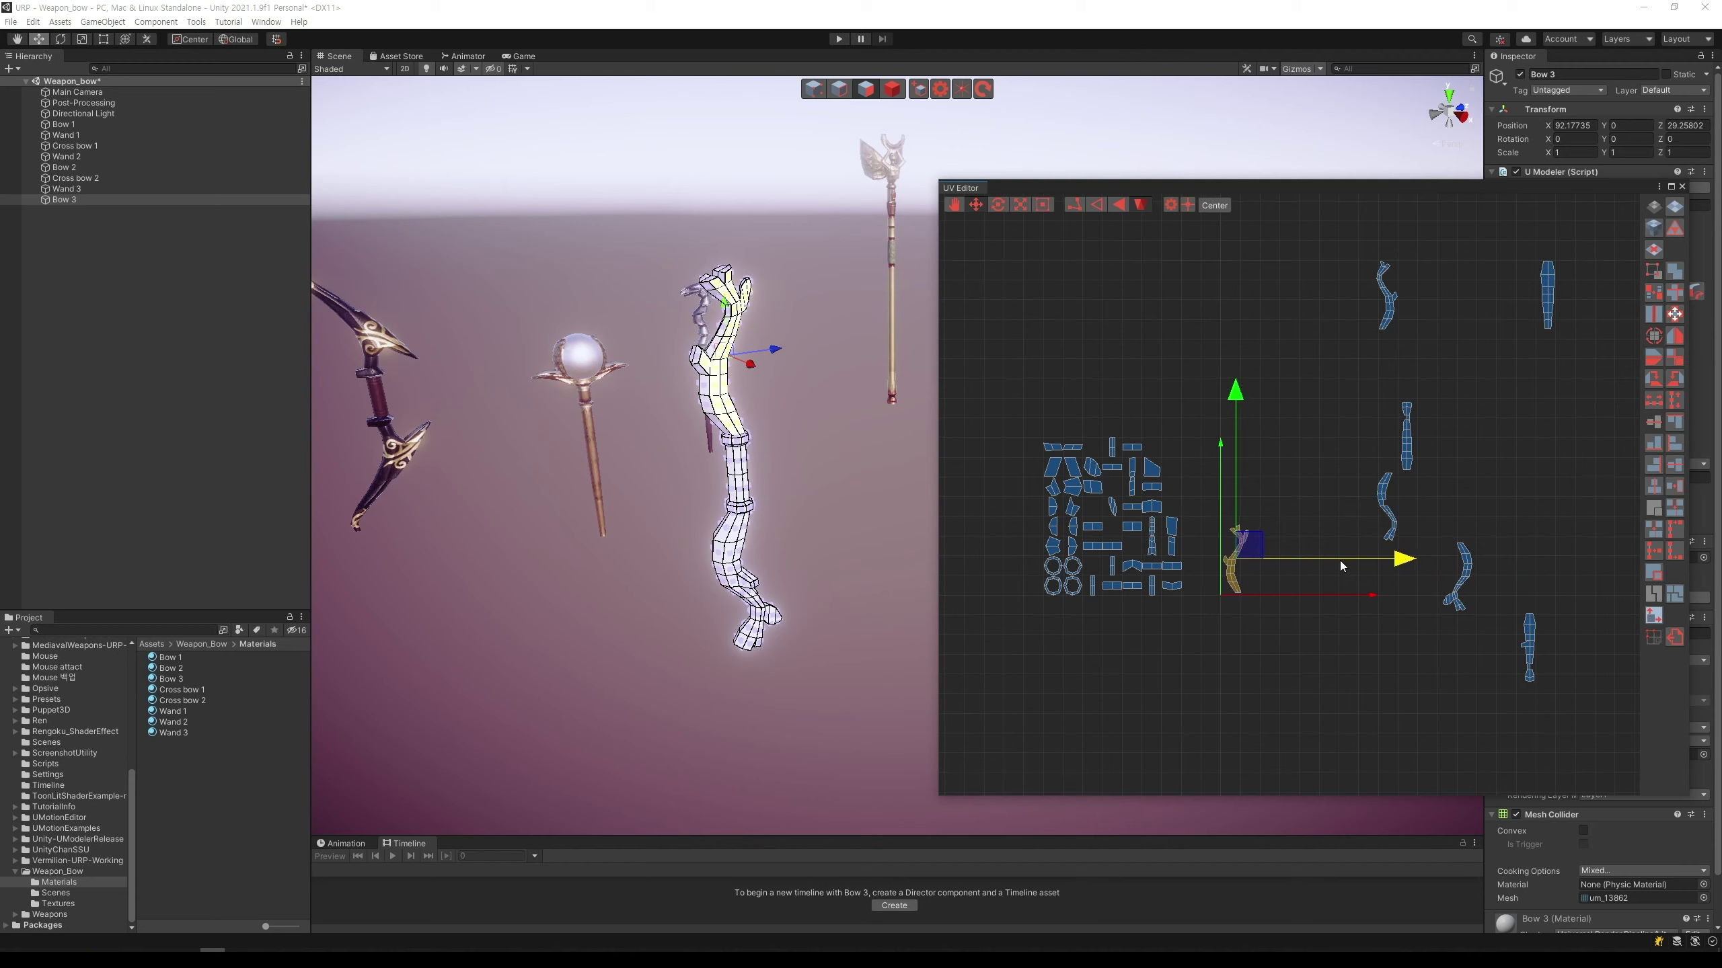
click(1321, 492)
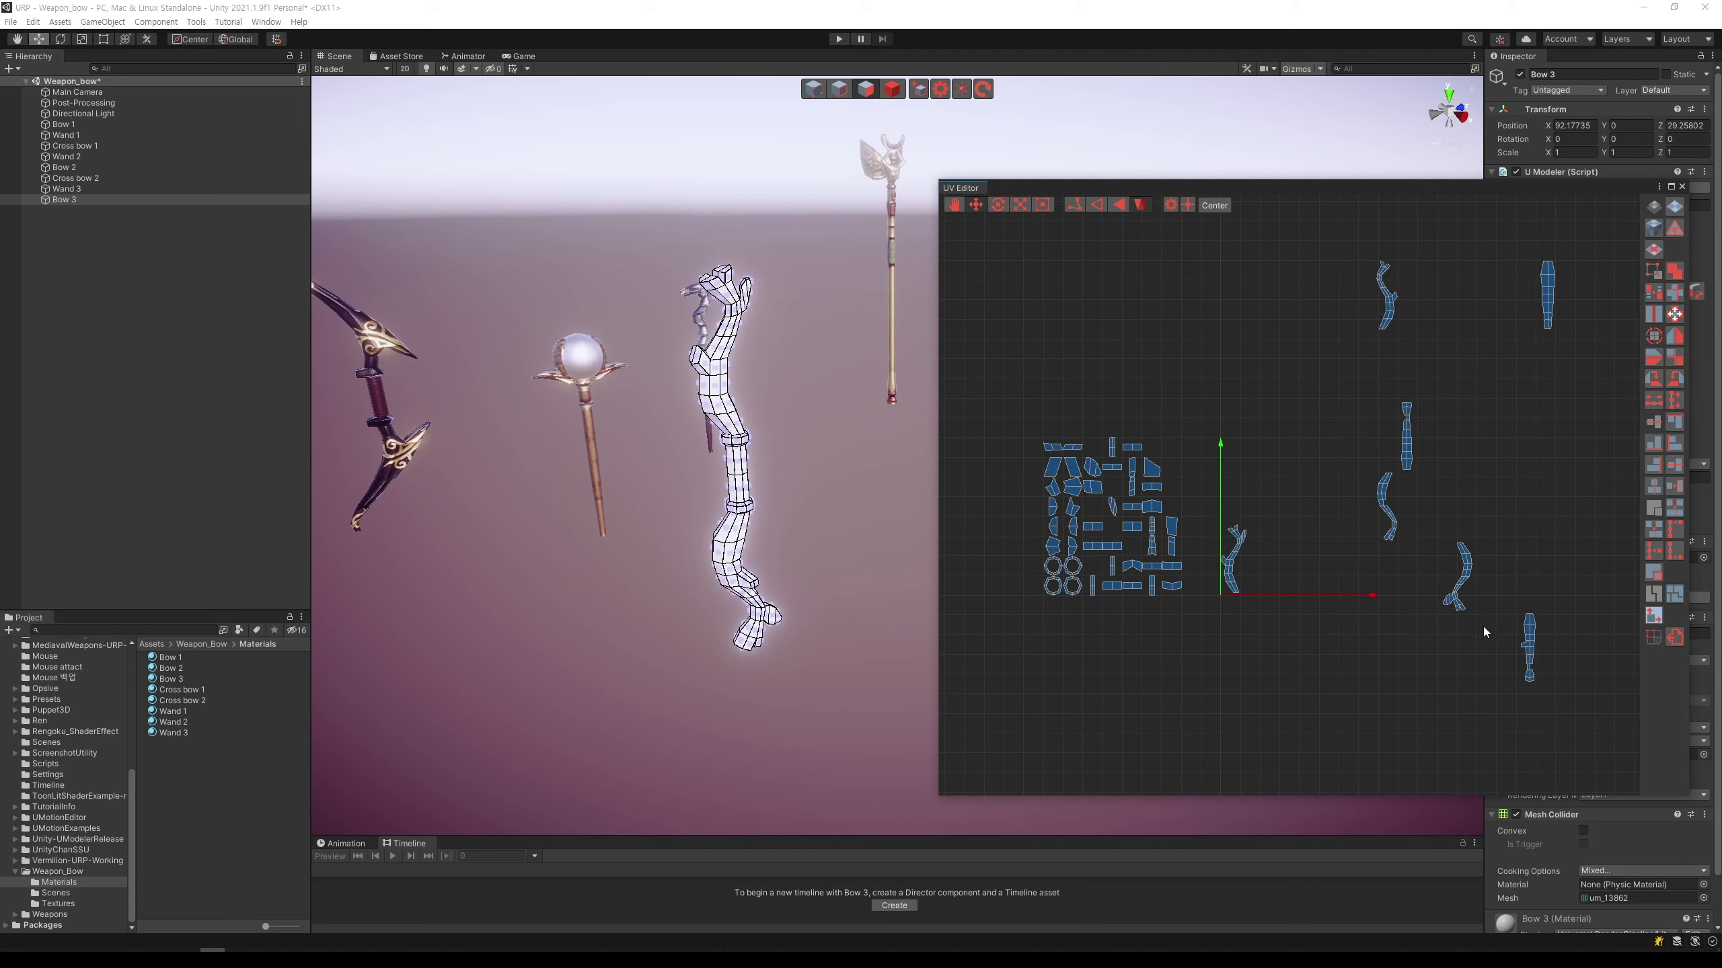
Step: Move one curved island left next to the packed layout
click(1459, 582)
mouse_move(1514, 578)
mouse_down()
mouse_move(1245, 536)
mouse_move(1252, 488)
mouse_move(1306, 527)
mouse_up()
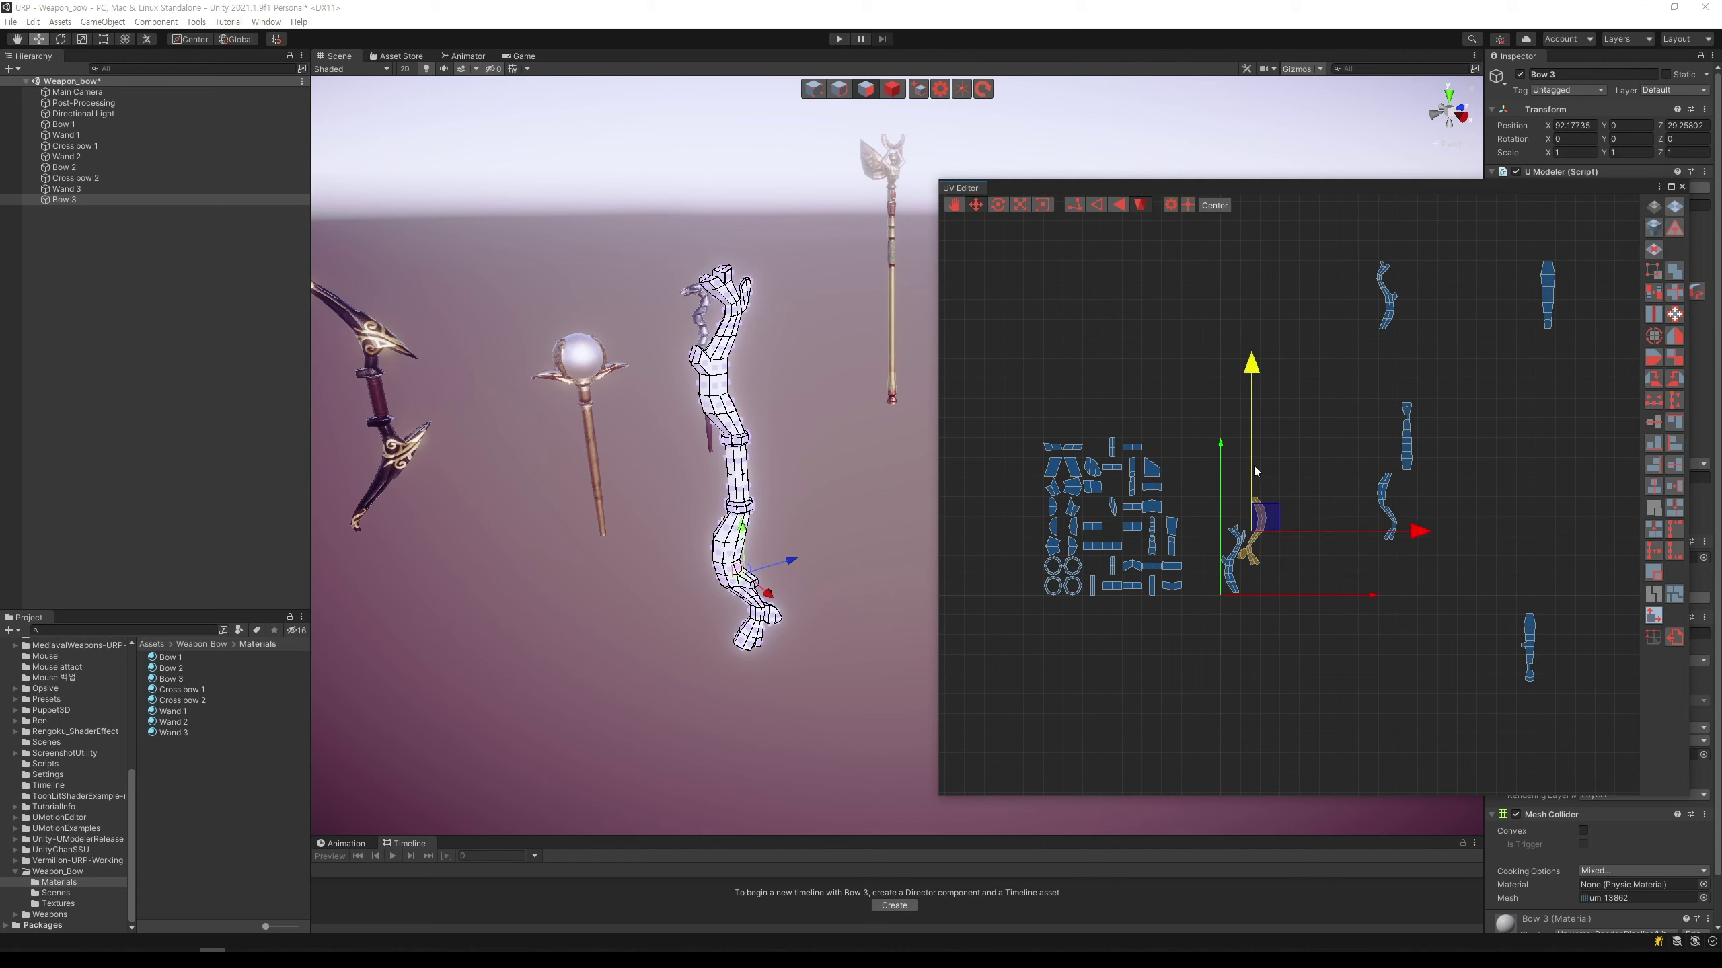
drag(1252, 466, 1251, 467)
click(1352, 441)
Step: Bring the upper curved island down and stack it in the column beside the first
click(1386, 316)
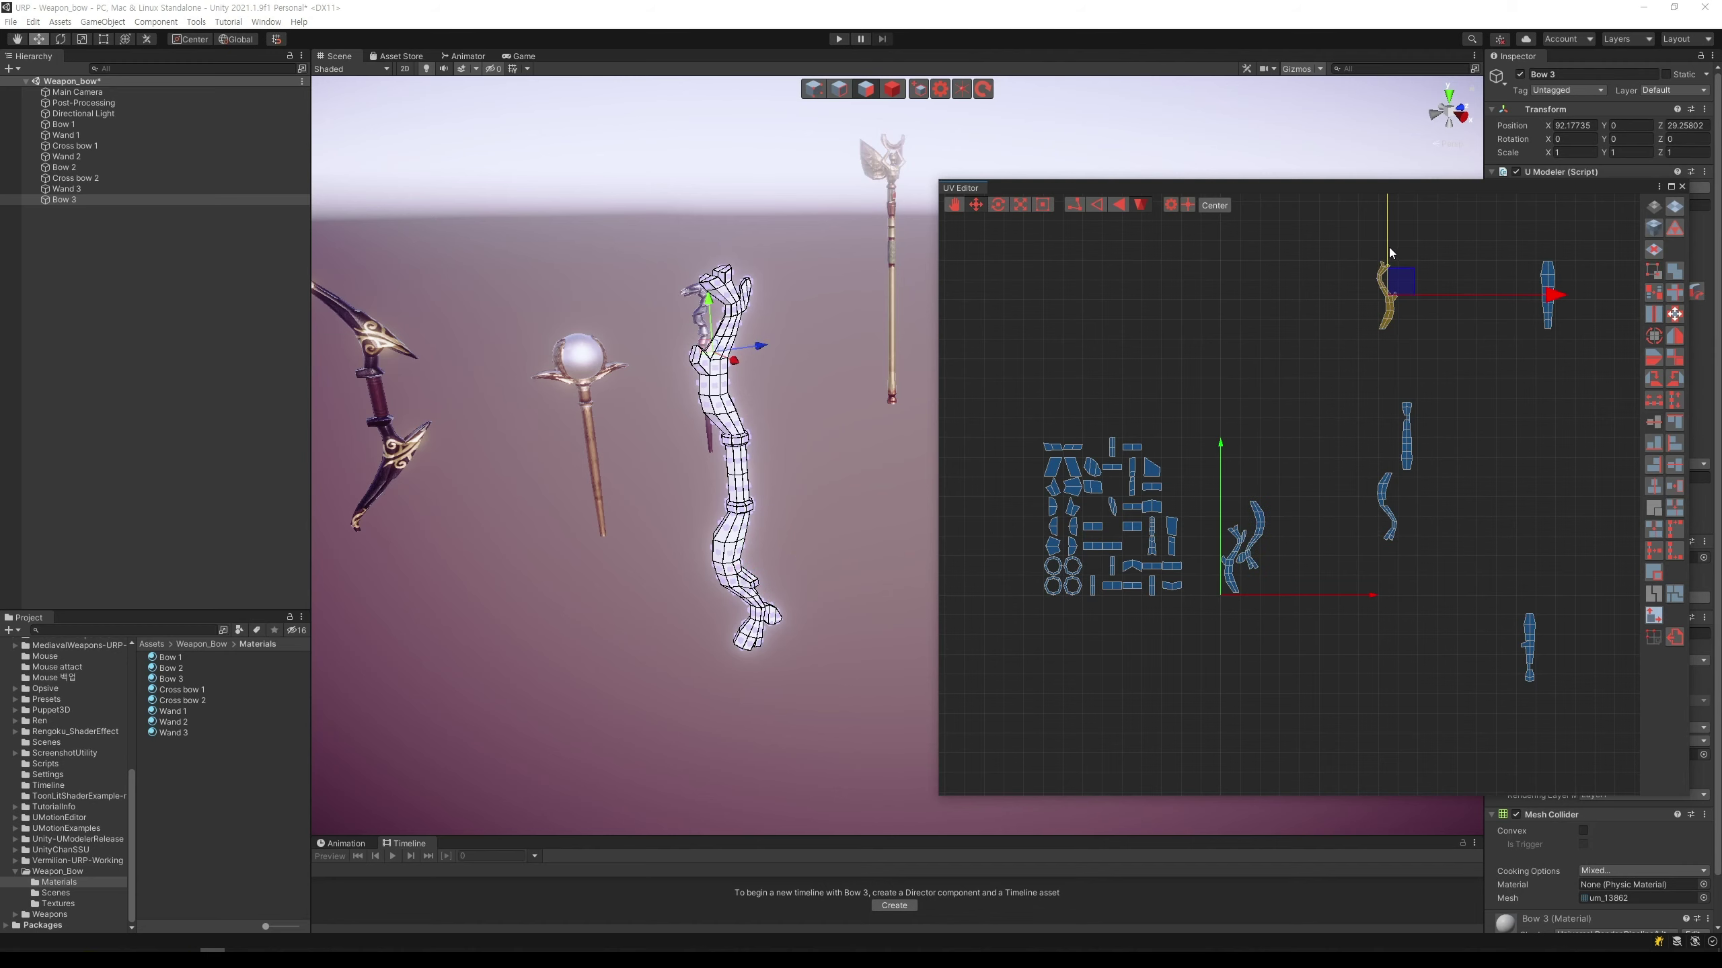
drag(1389, 247, 1376, 526)
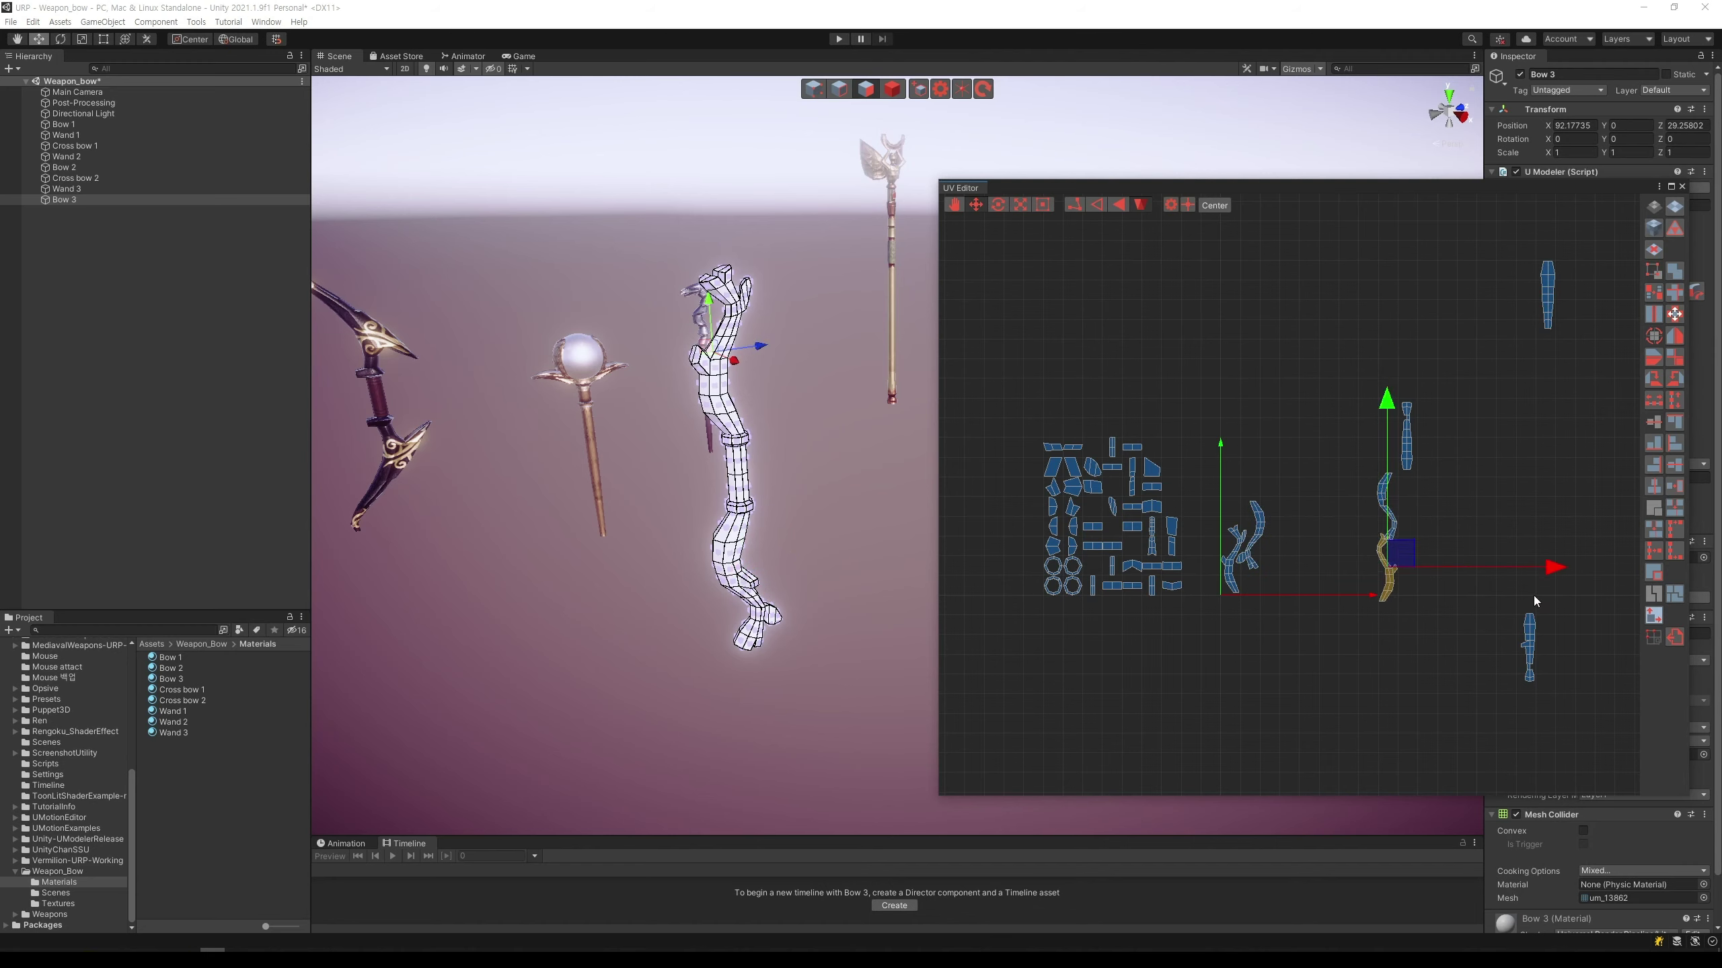
drag(1485, 568, 1397, 565)
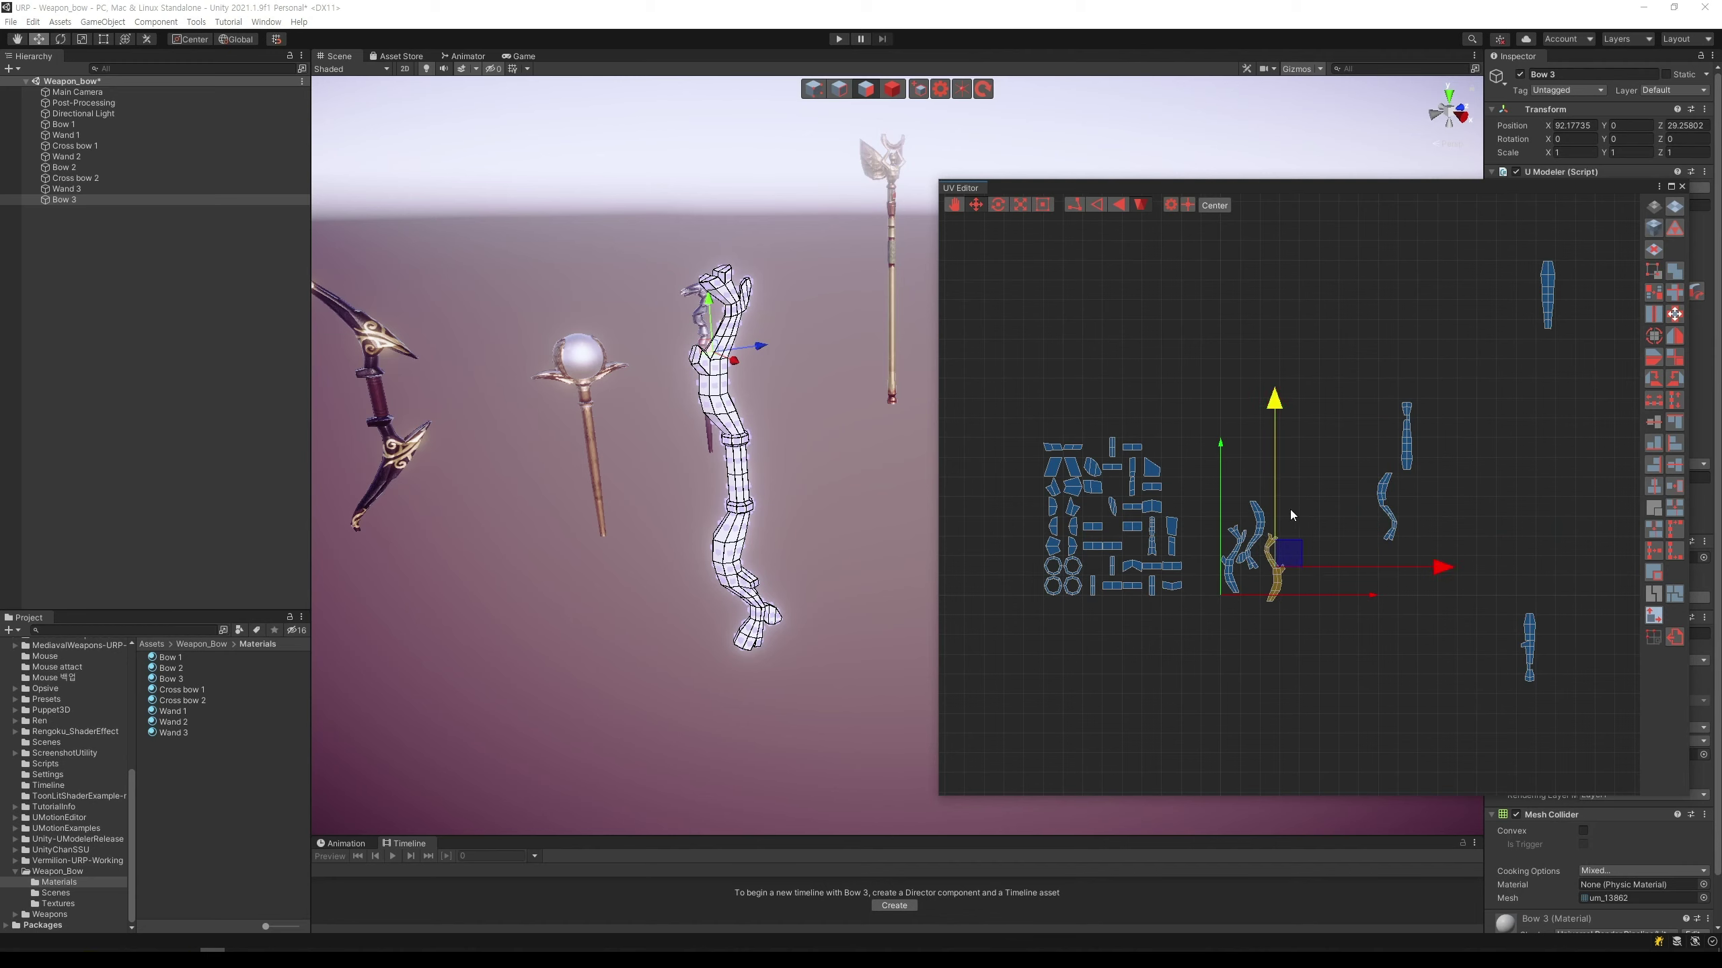
drag(1275, 514, 1274, 415)
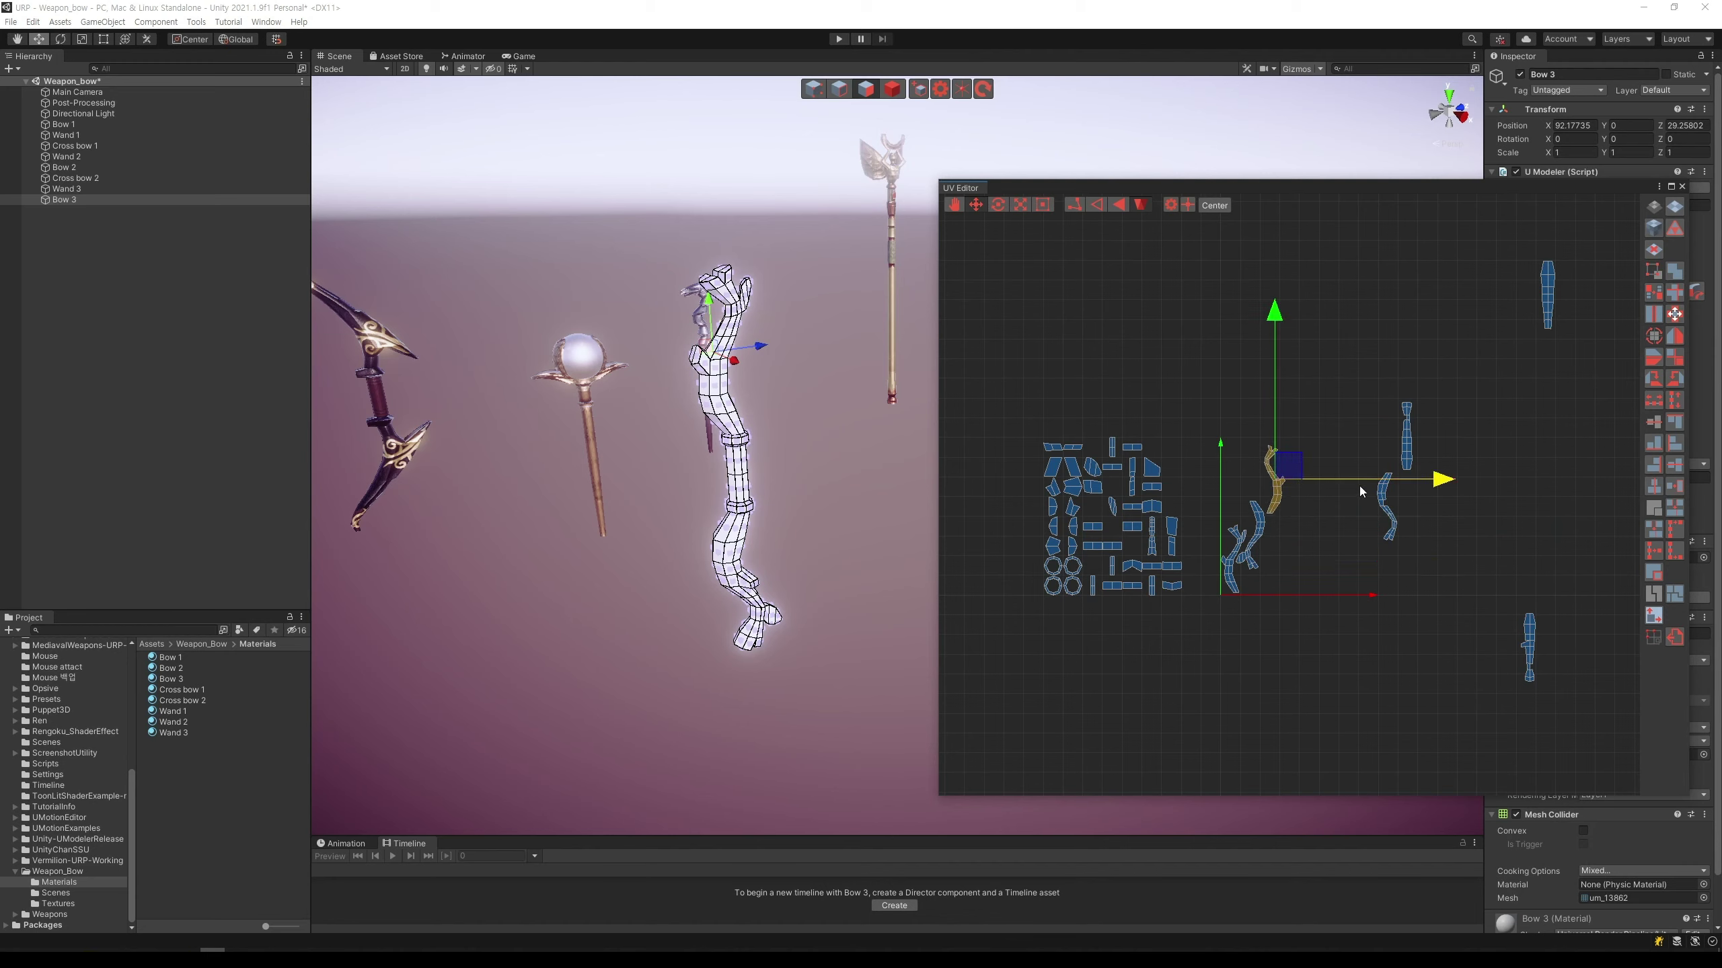
mouse_move(1359, 486)
mouse_down()
mouse_move(1340, 487)
mouse_move(1418, 488)
mouse_move(1370, 551)
mouse_up()
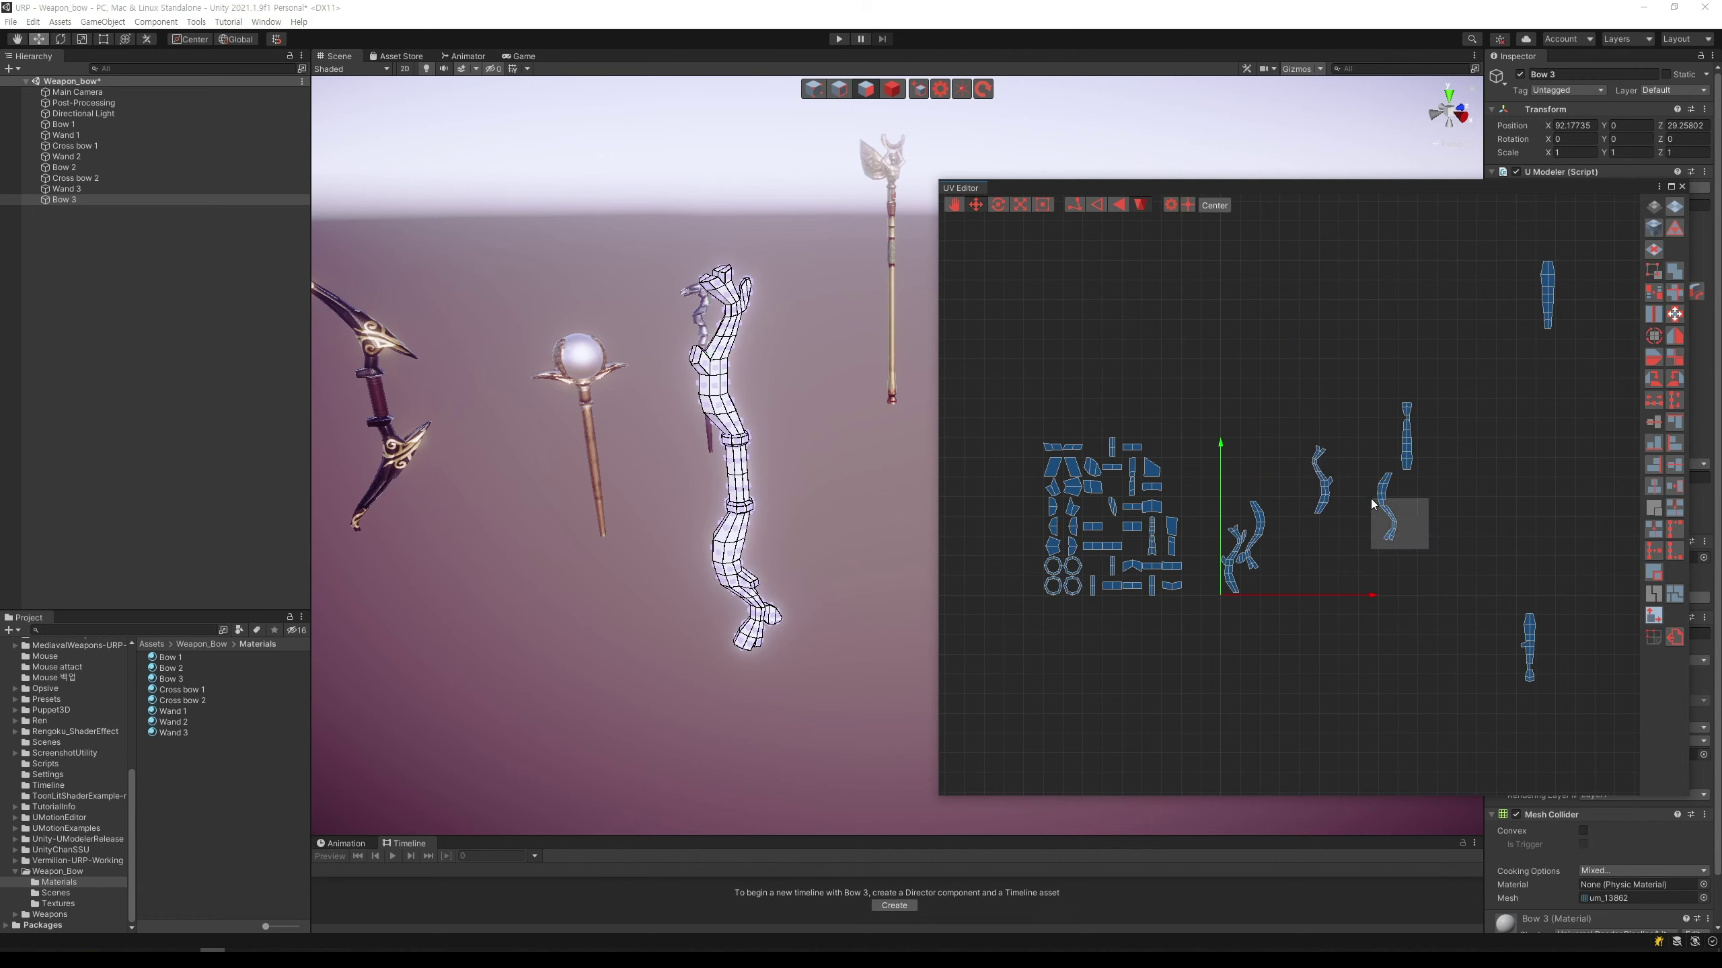
mouse_move(1456, 503)
mouse_down()
mouse_move(1298, 498)
mouse_move(1239, 455)
mouse_move(1290, 489)
mouse_up()
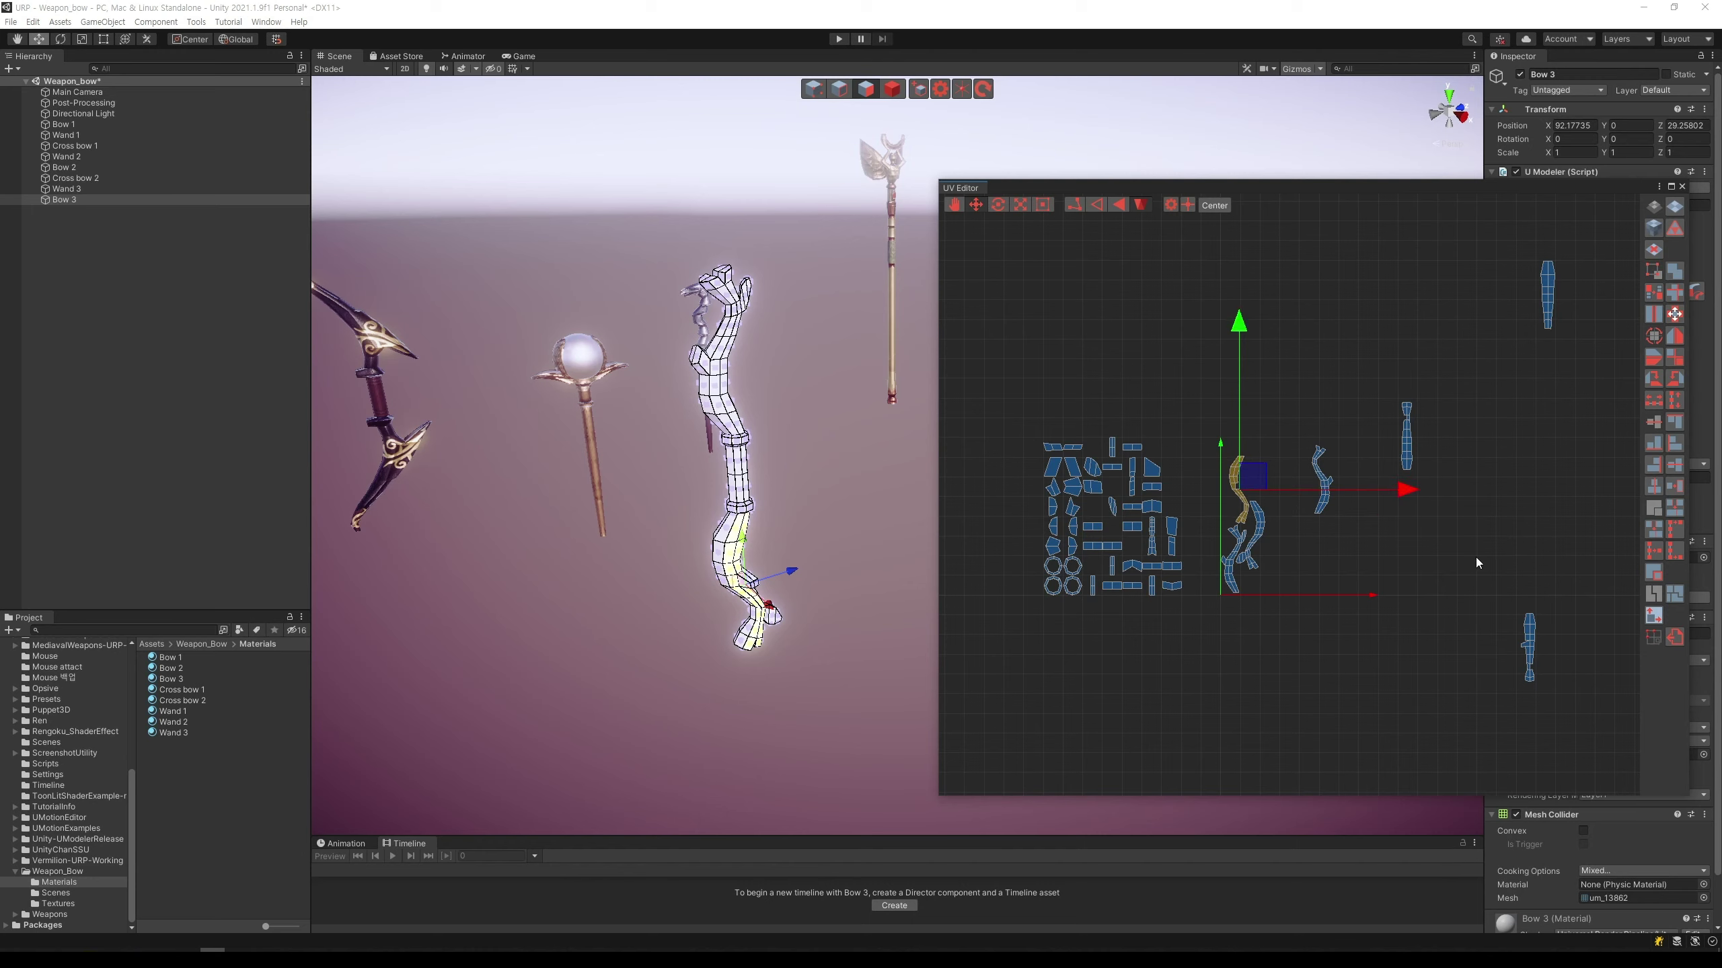
Step: Move the small S-shaped island left into the curved-island column
click(1450, 591)
click(1321, 485)
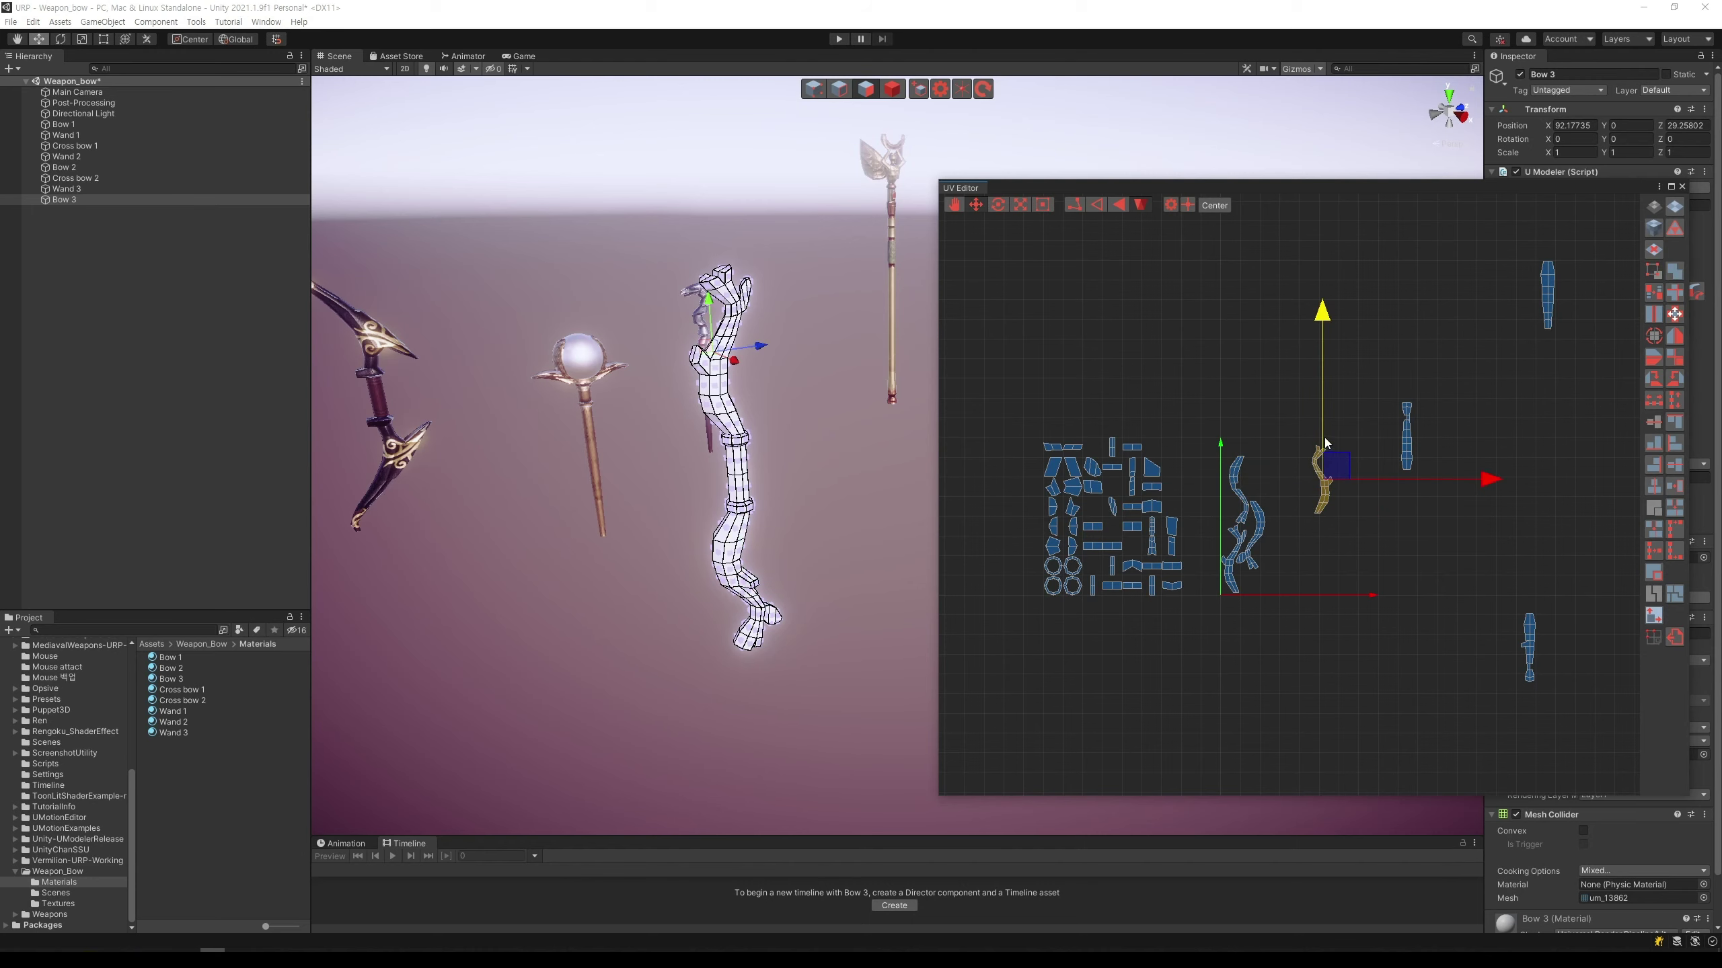
drag(1322, 407, 1322, 388)
mouse_move(1426, 467)
mouse_down()
mouse_move(1353, 456)
mouse_move(1374, 459)
mouse_up()
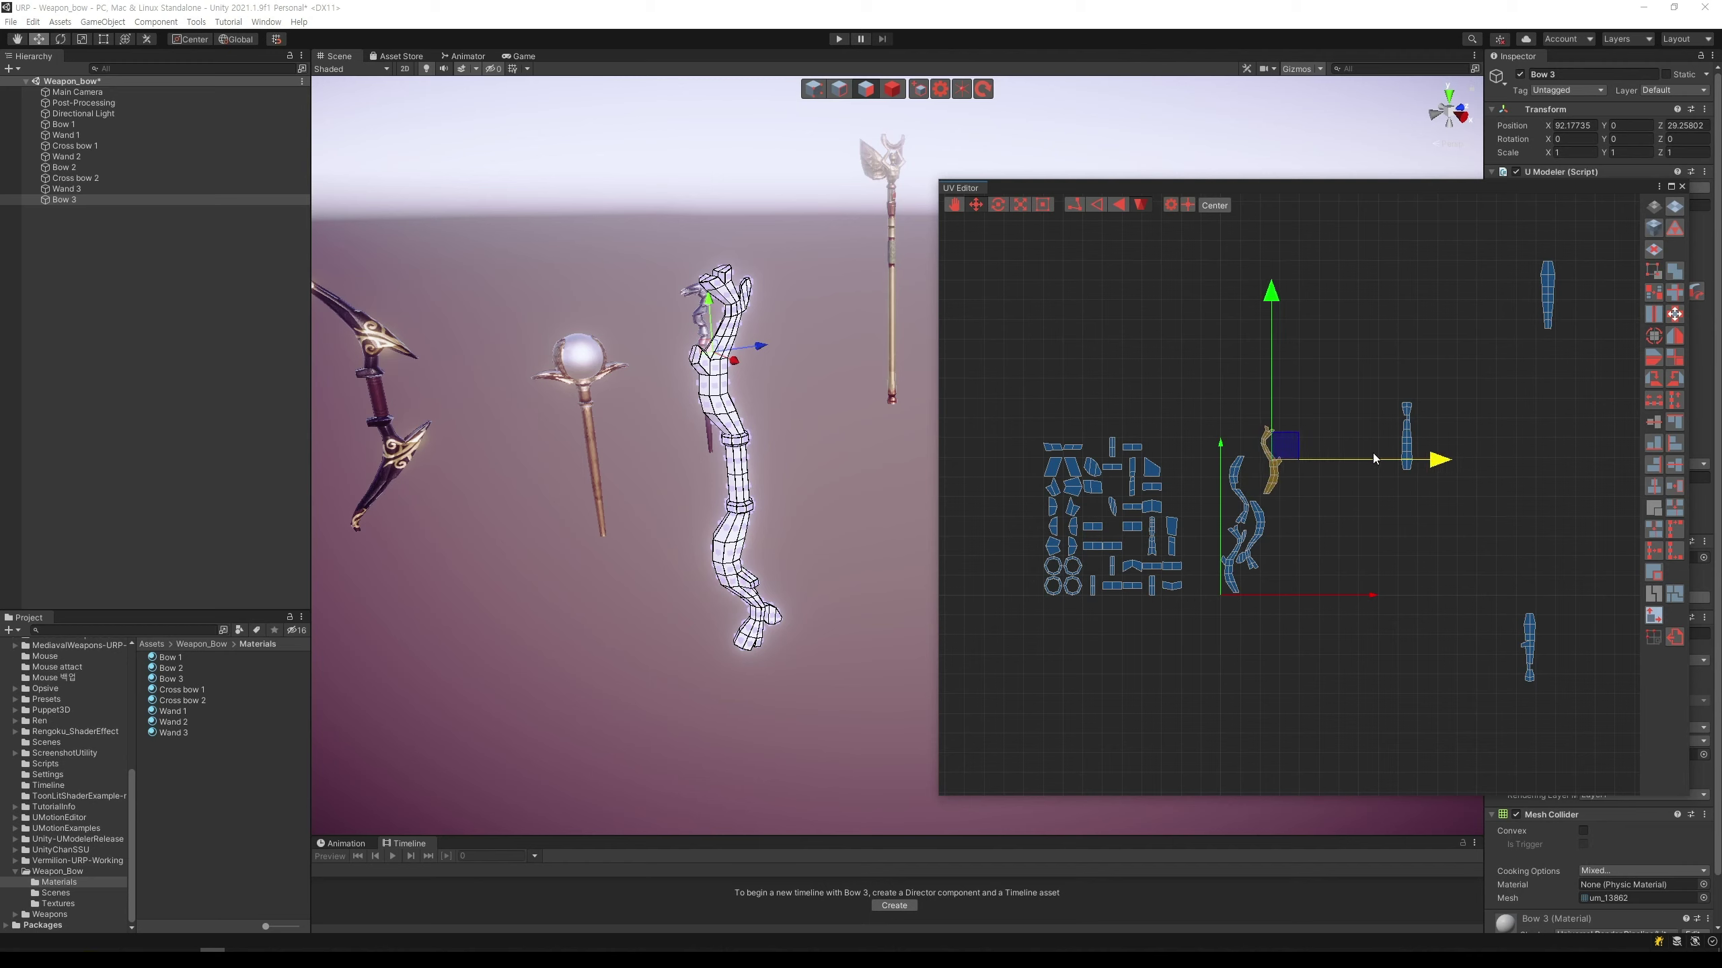
drag(1269, 364, 1275, 423)
drag(1386, 513, 1384, 514)
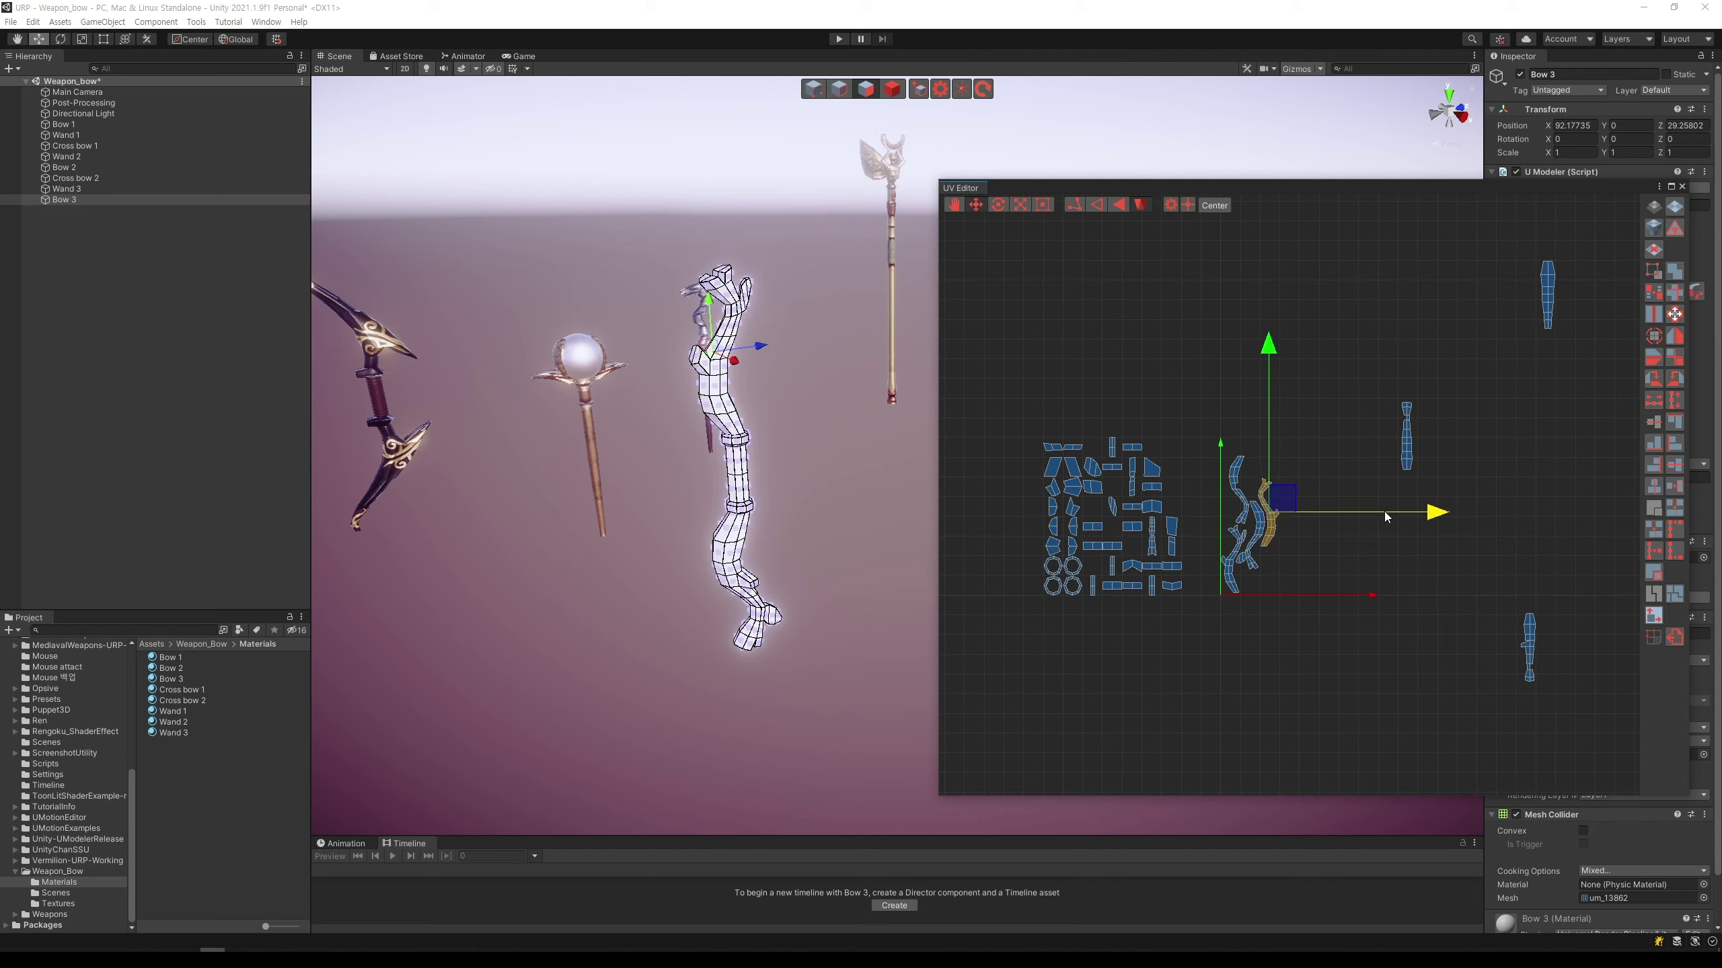
click(1355, 466)
Step: Move the straight island on the right down and slightly left
click(1406, 433)
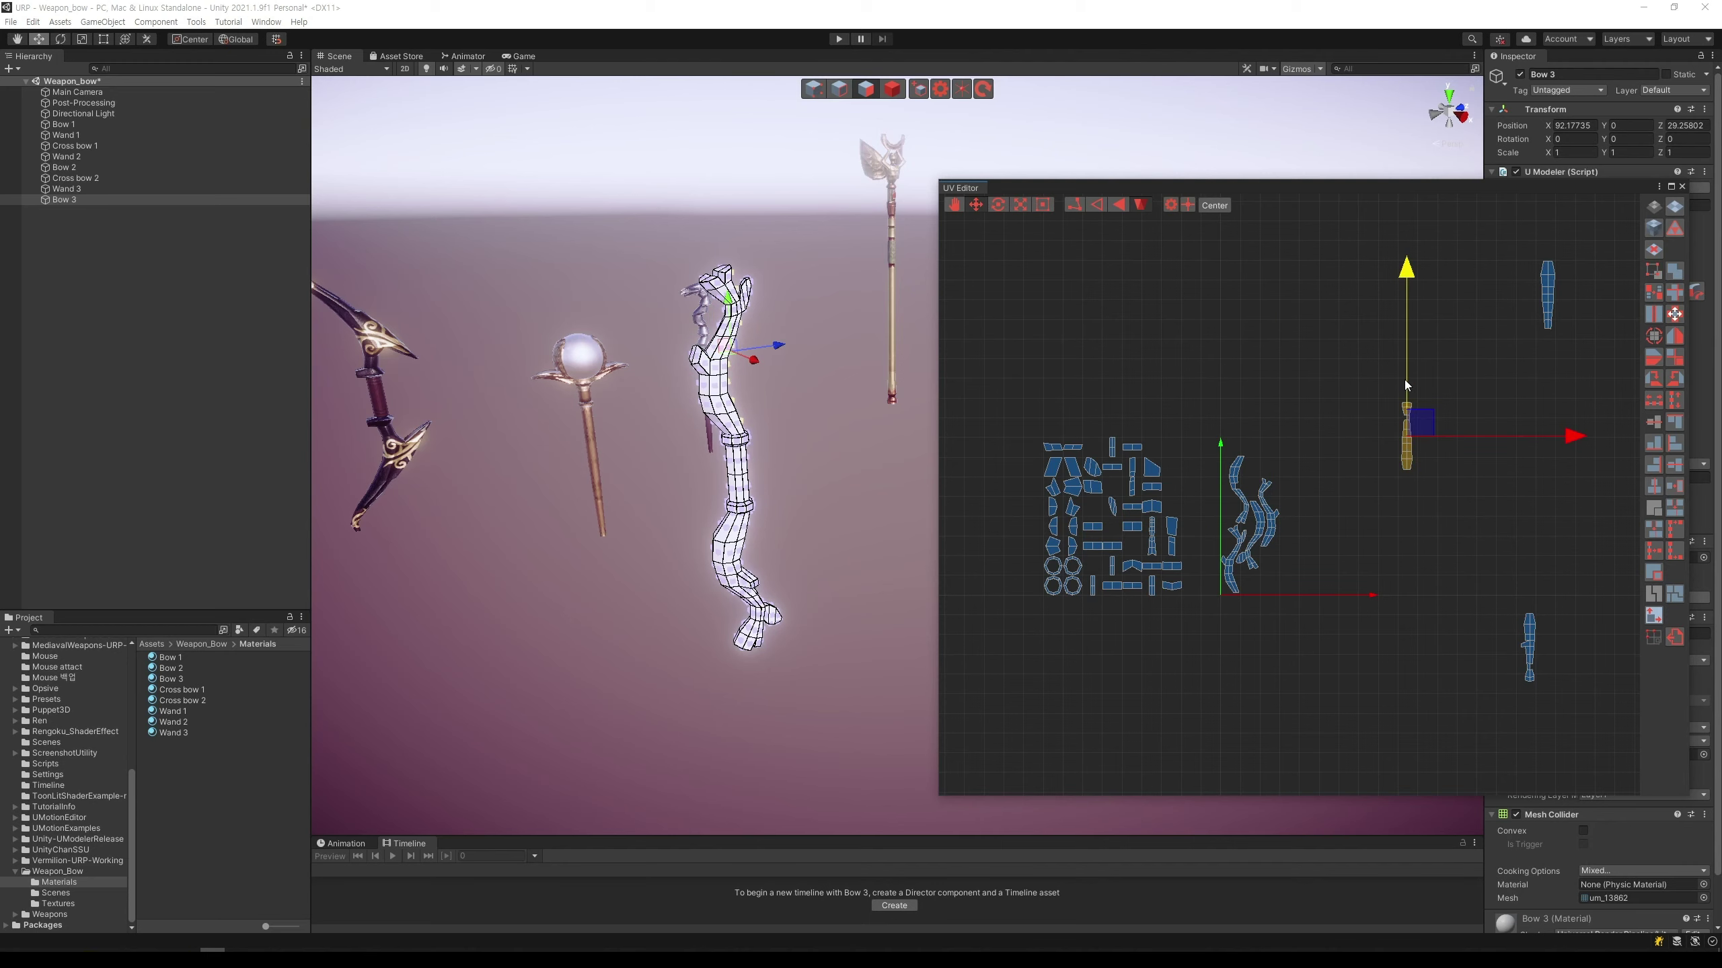
drag(1404, 380, 1407, 510)
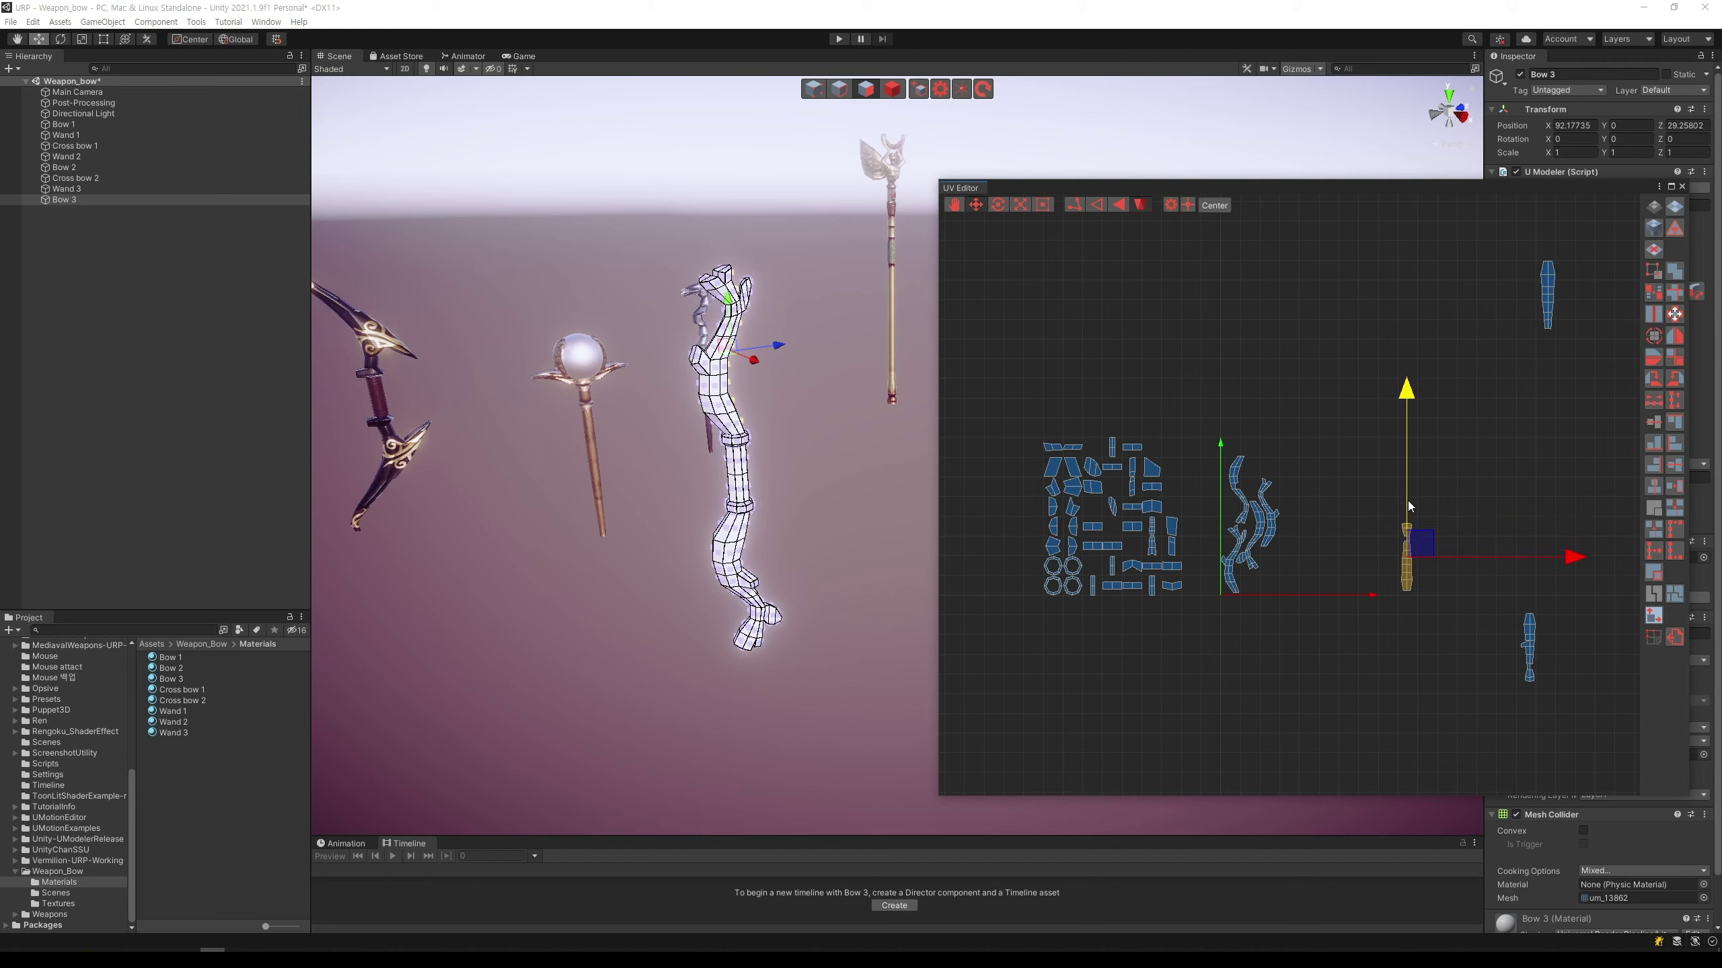
drag(1472, 560, 1437, 560)
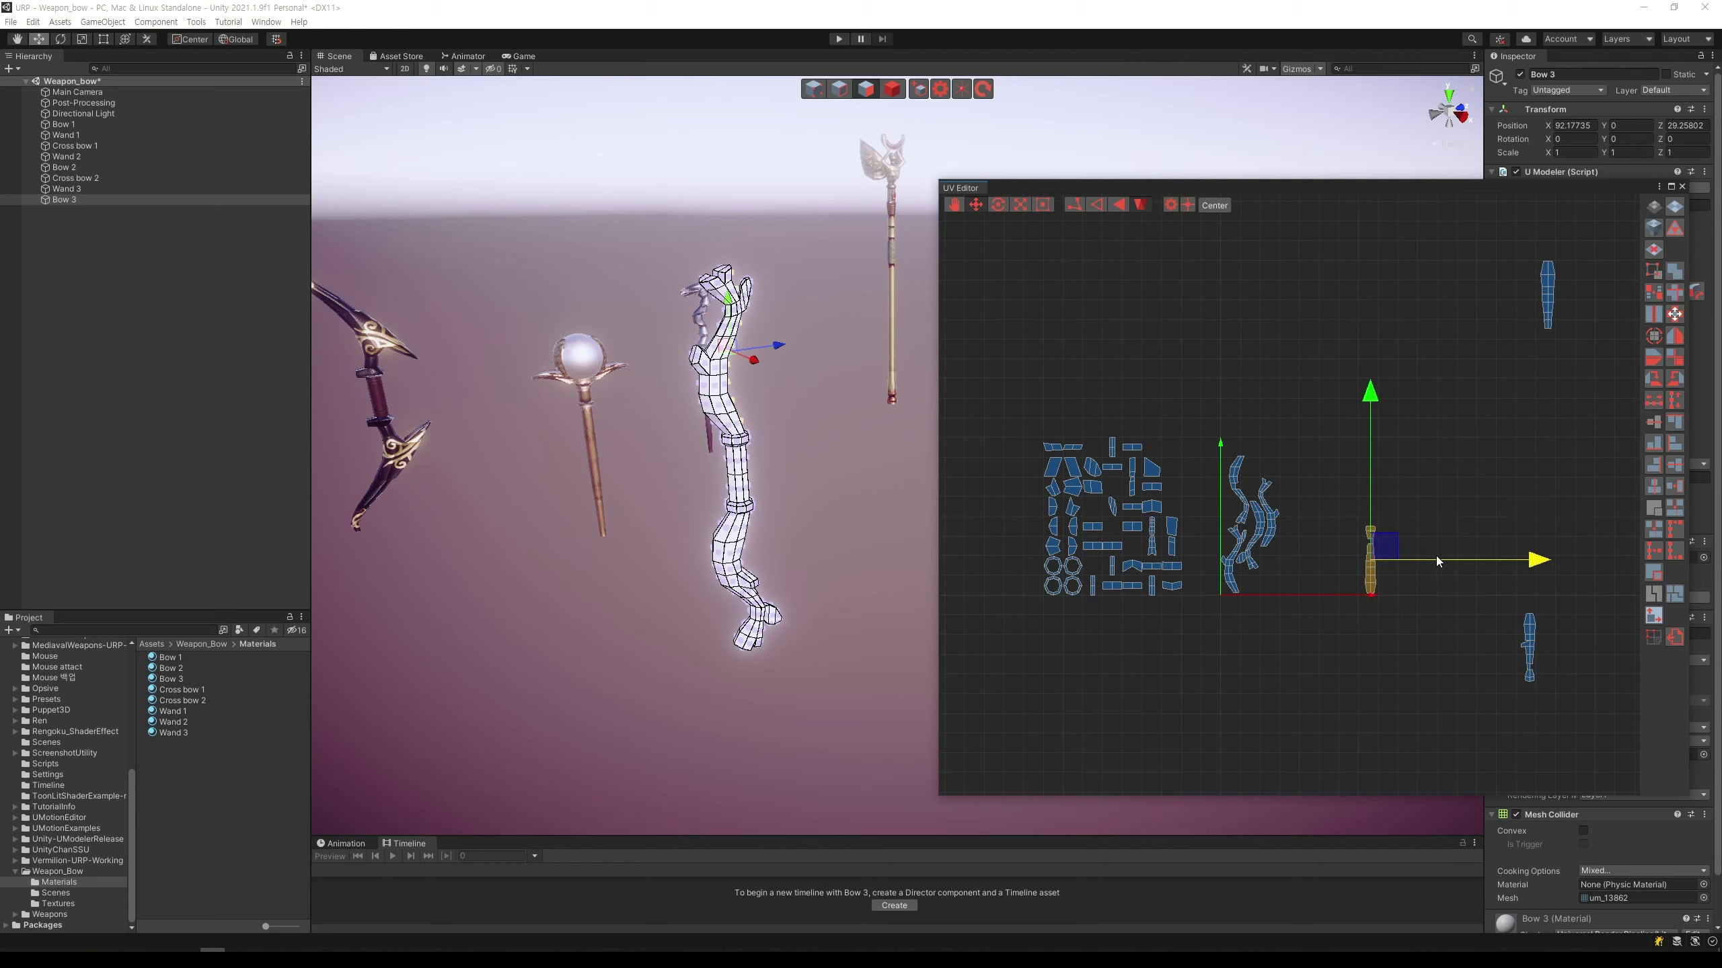
click(1443, 521)
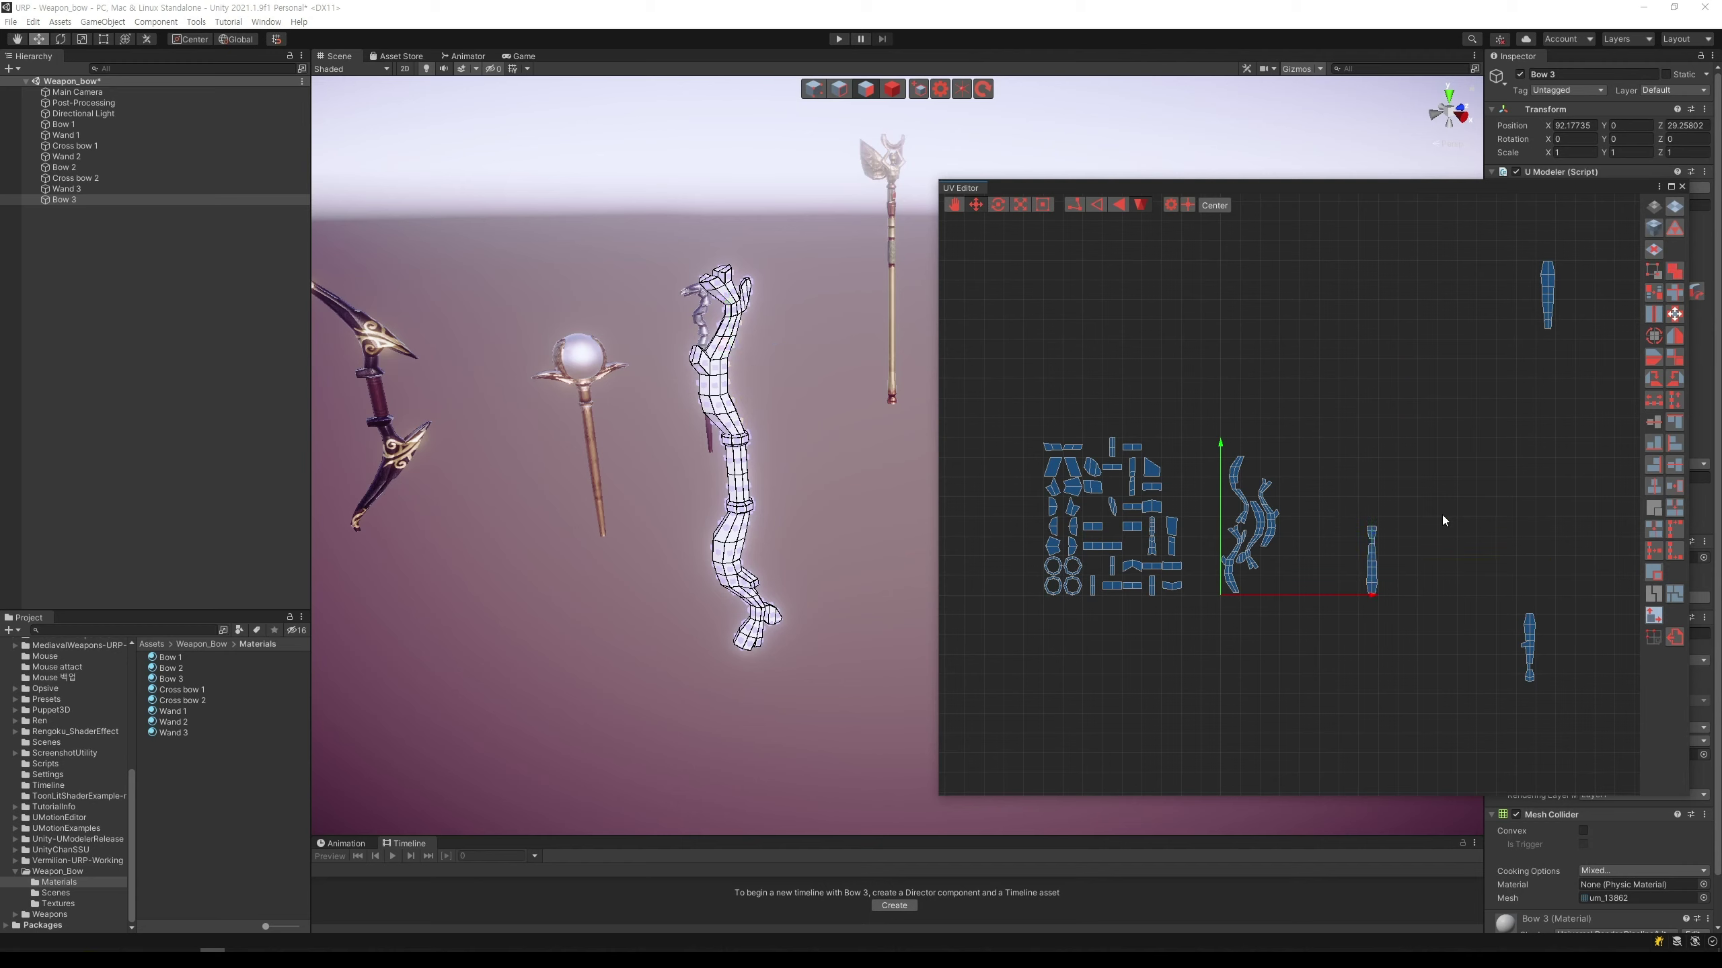
Step: Move the small right-hand island up and left toward the bow's long island
drag(1424, 598, 1359, 499)
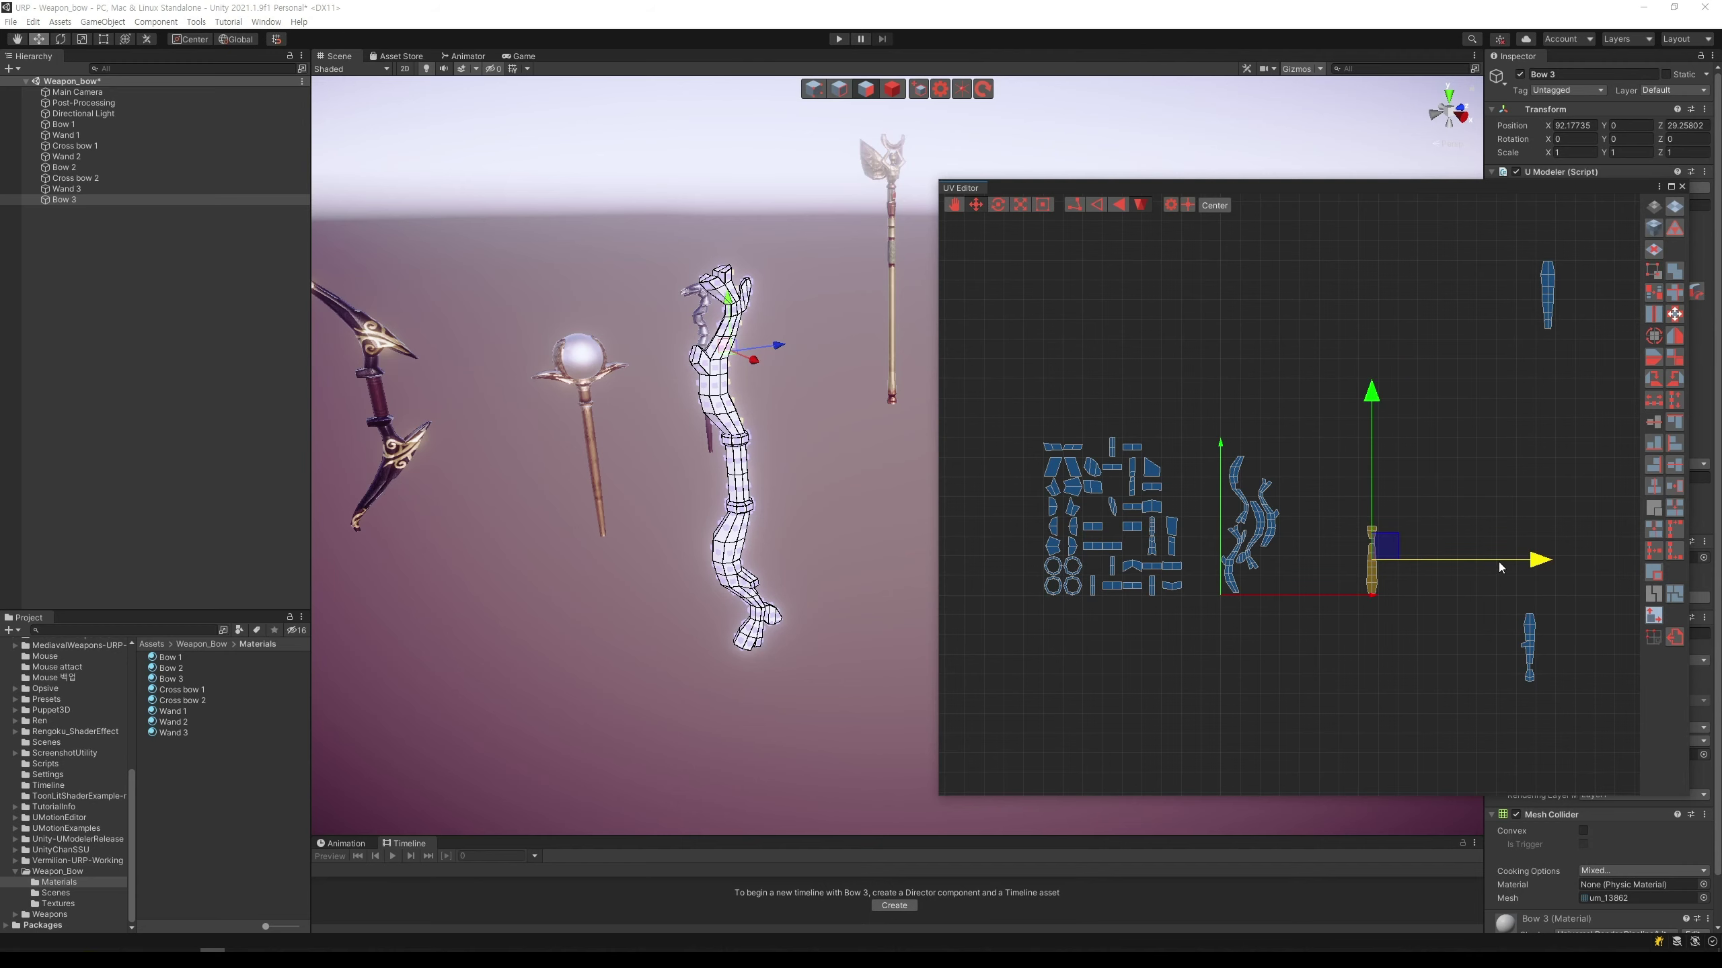
click(1504, 516)
mouse_move(1560, 689)
mouse_down()
mouse_move(1490, 560)
mouse_move(1524, 406)
mouse_up()
drag(1583, 486, 1500, 488)
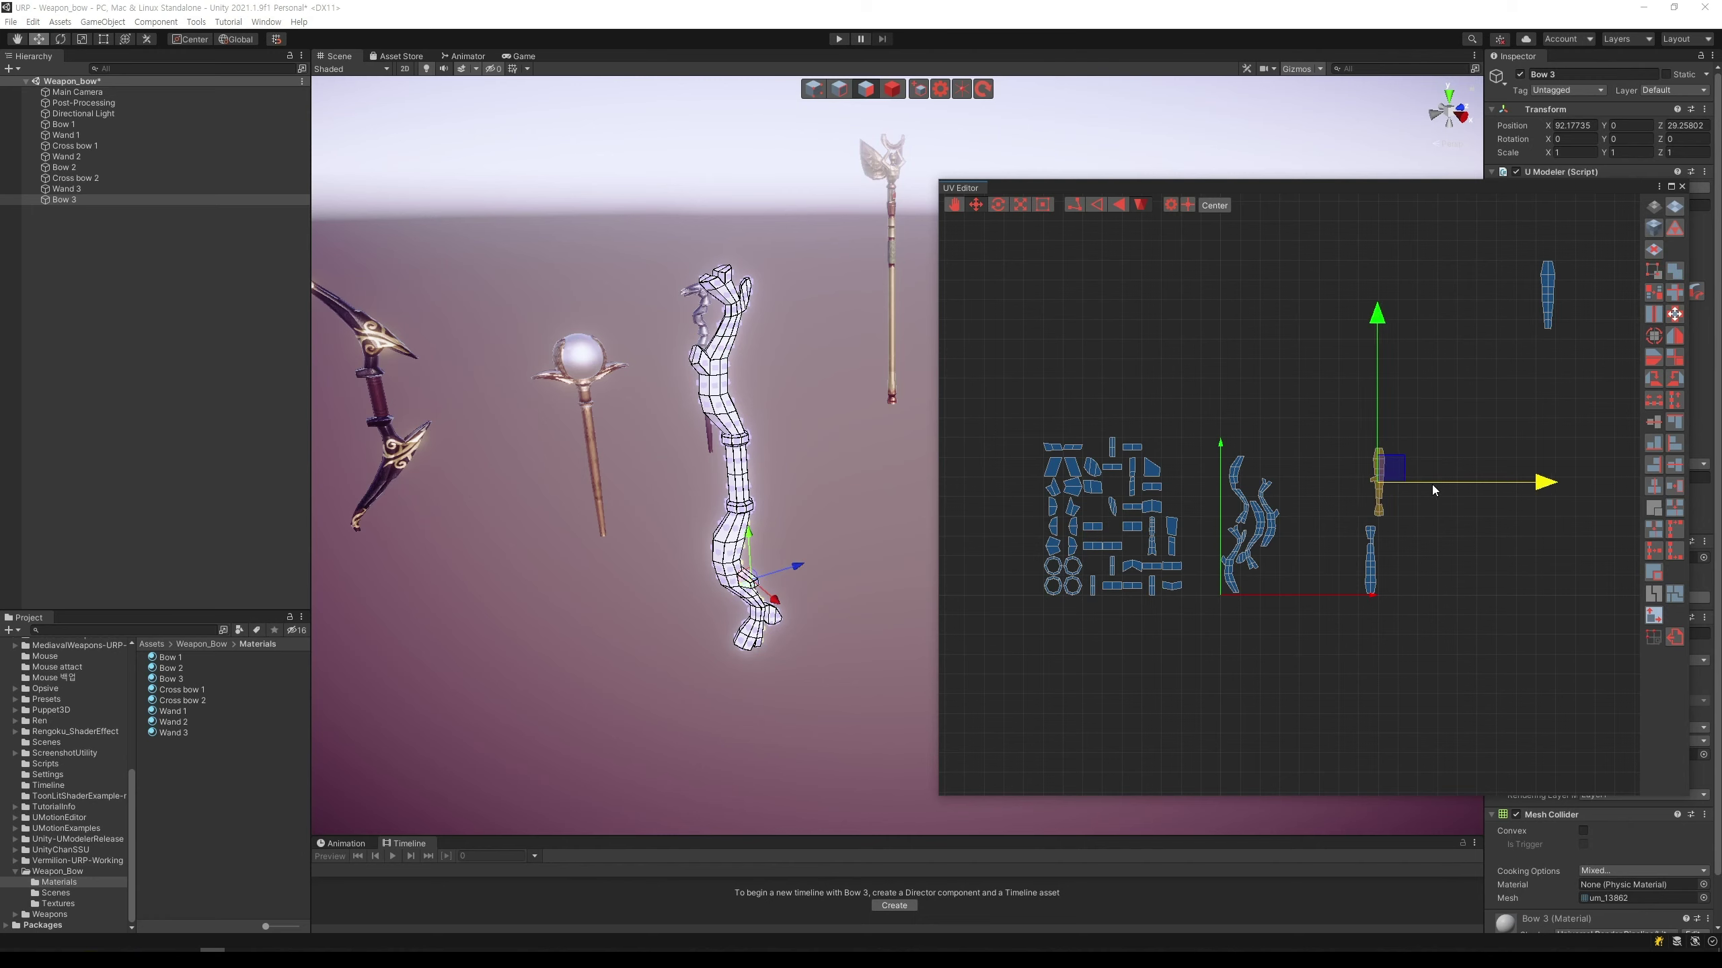
click(1445, 567)
Step: Scale up the bow's main UV island slightly and nudge it into place
drag(1294, 472, 1221, 624)
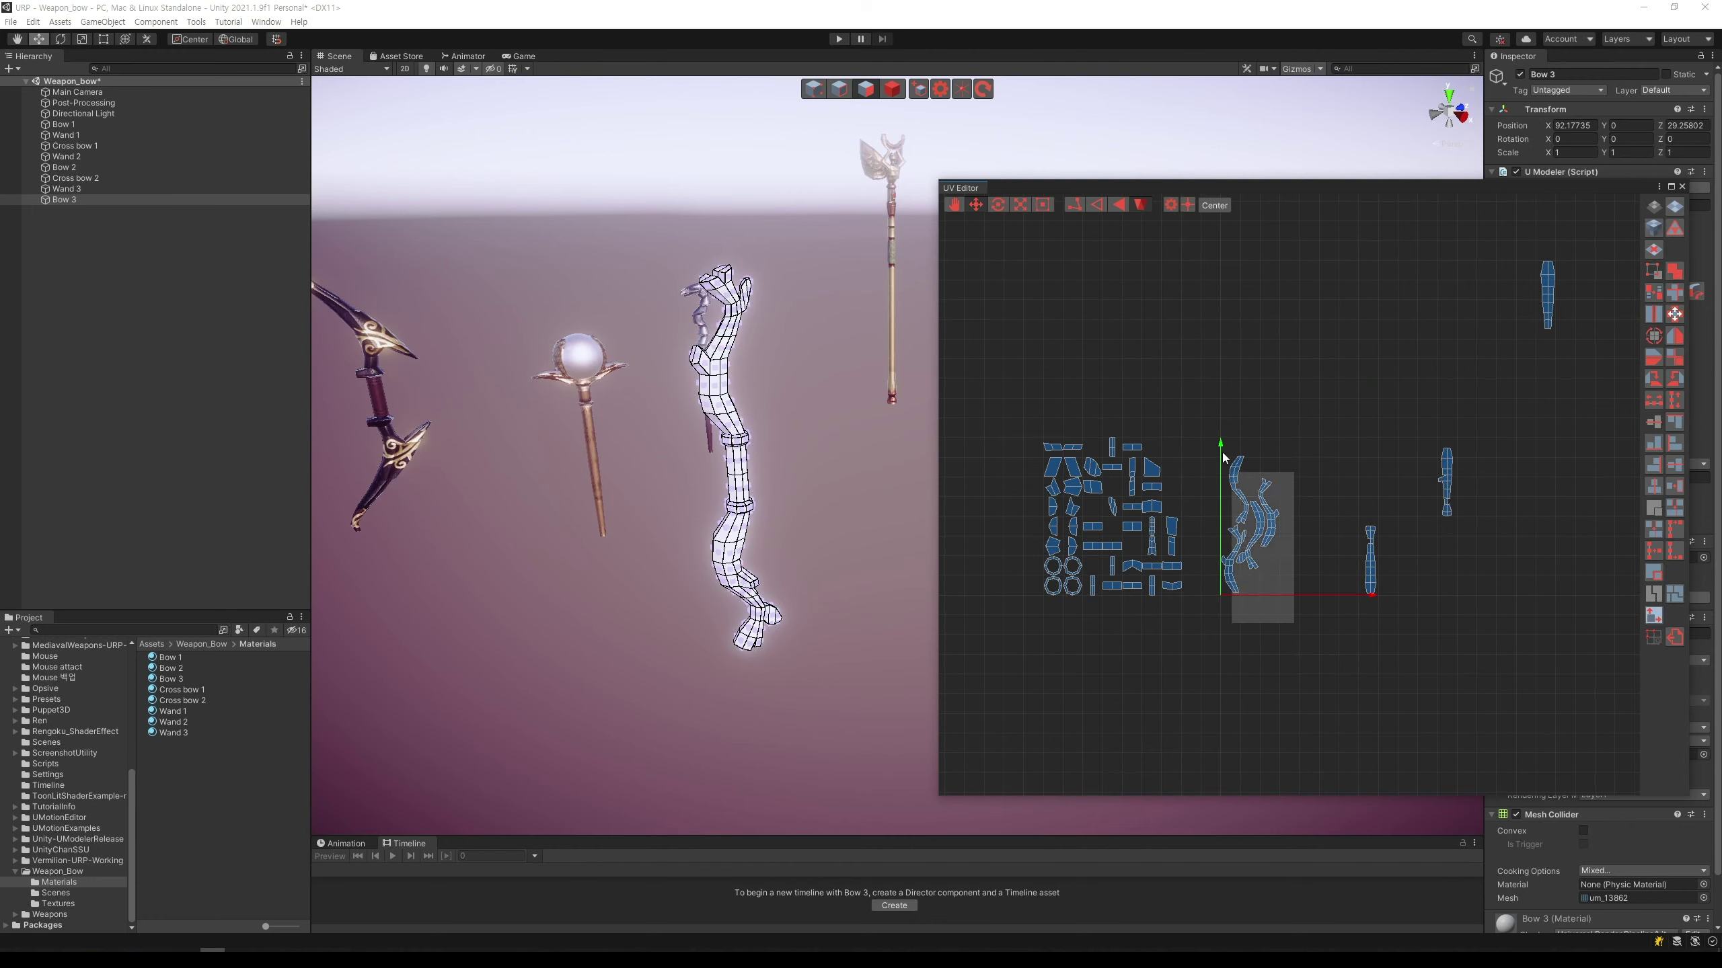
key(r)
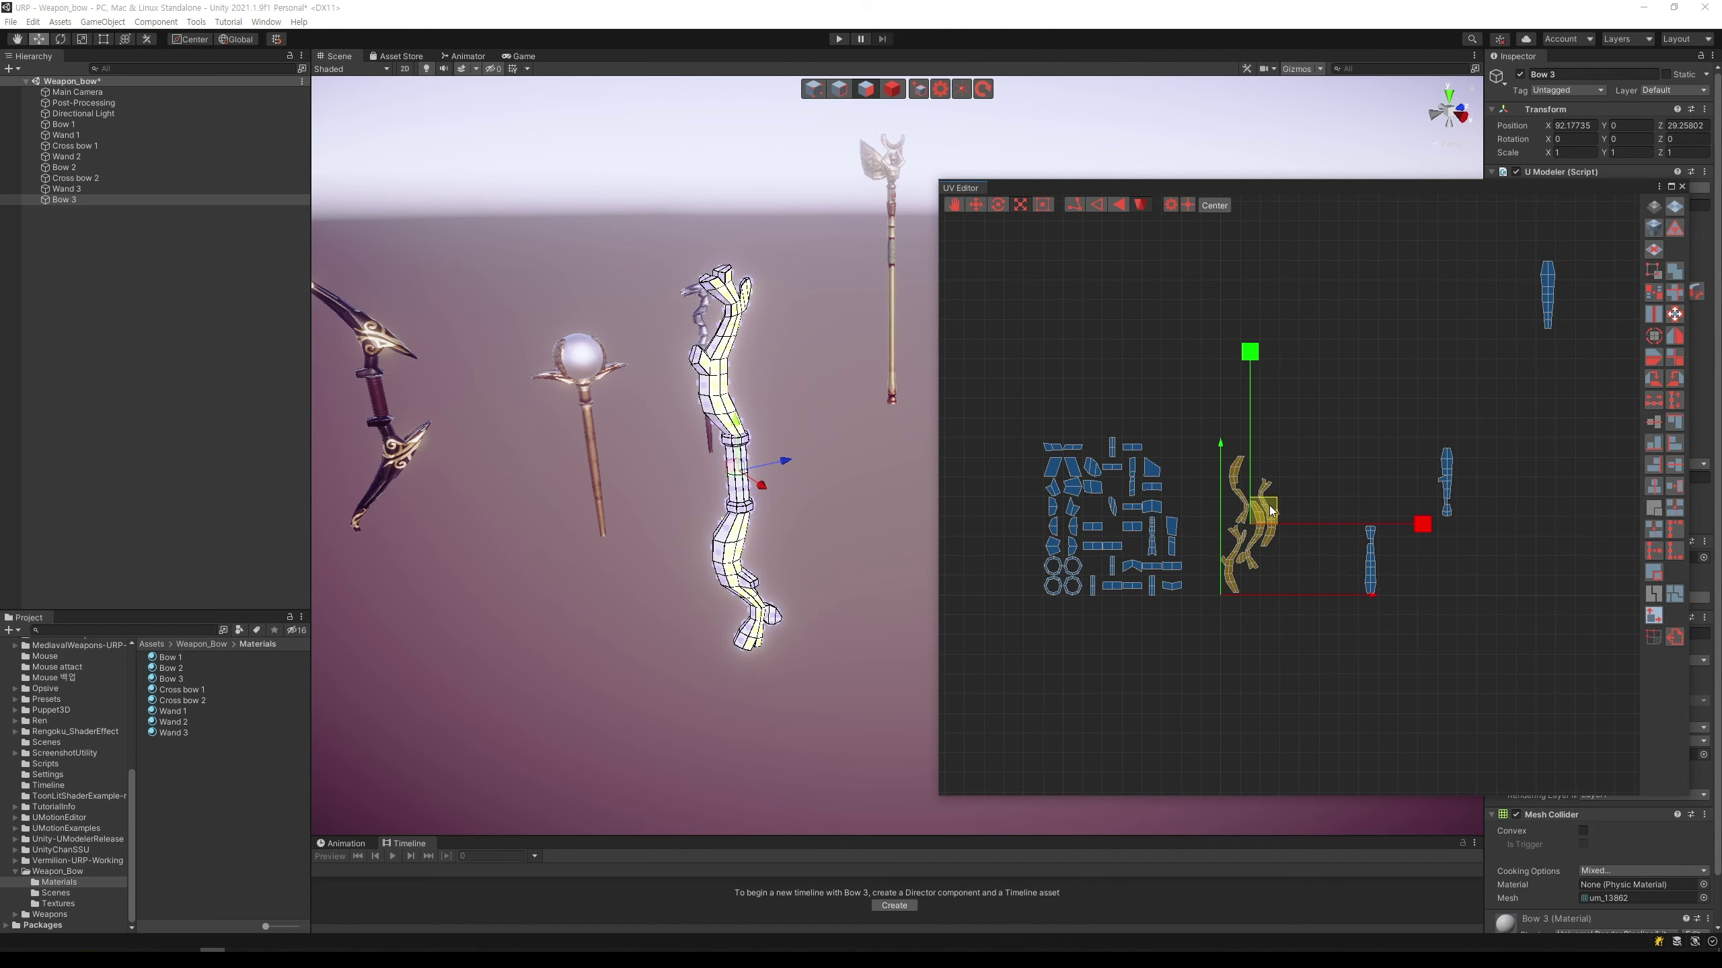
mouse_move(1270, 510)
mouse_down()
mouse_move(1291, 484)
mouse_move(1251, 464)
mouse_up()
key(w)
key(r)
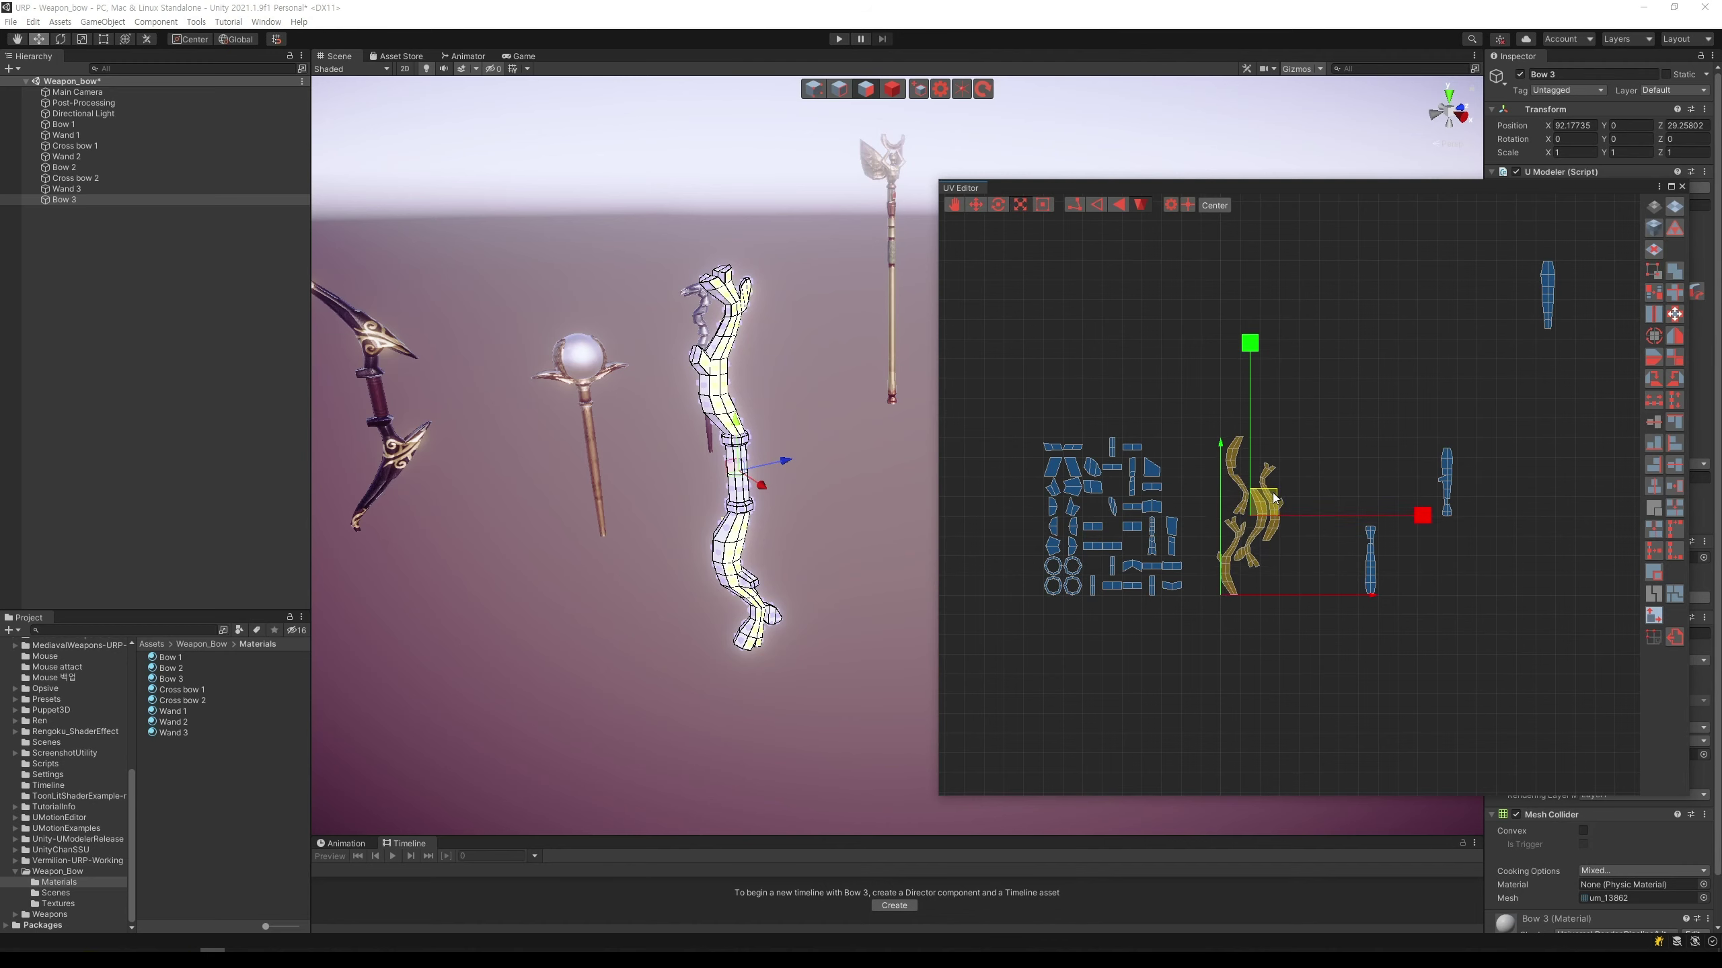
drag(1268, 500, 1322, 514)
key(w)
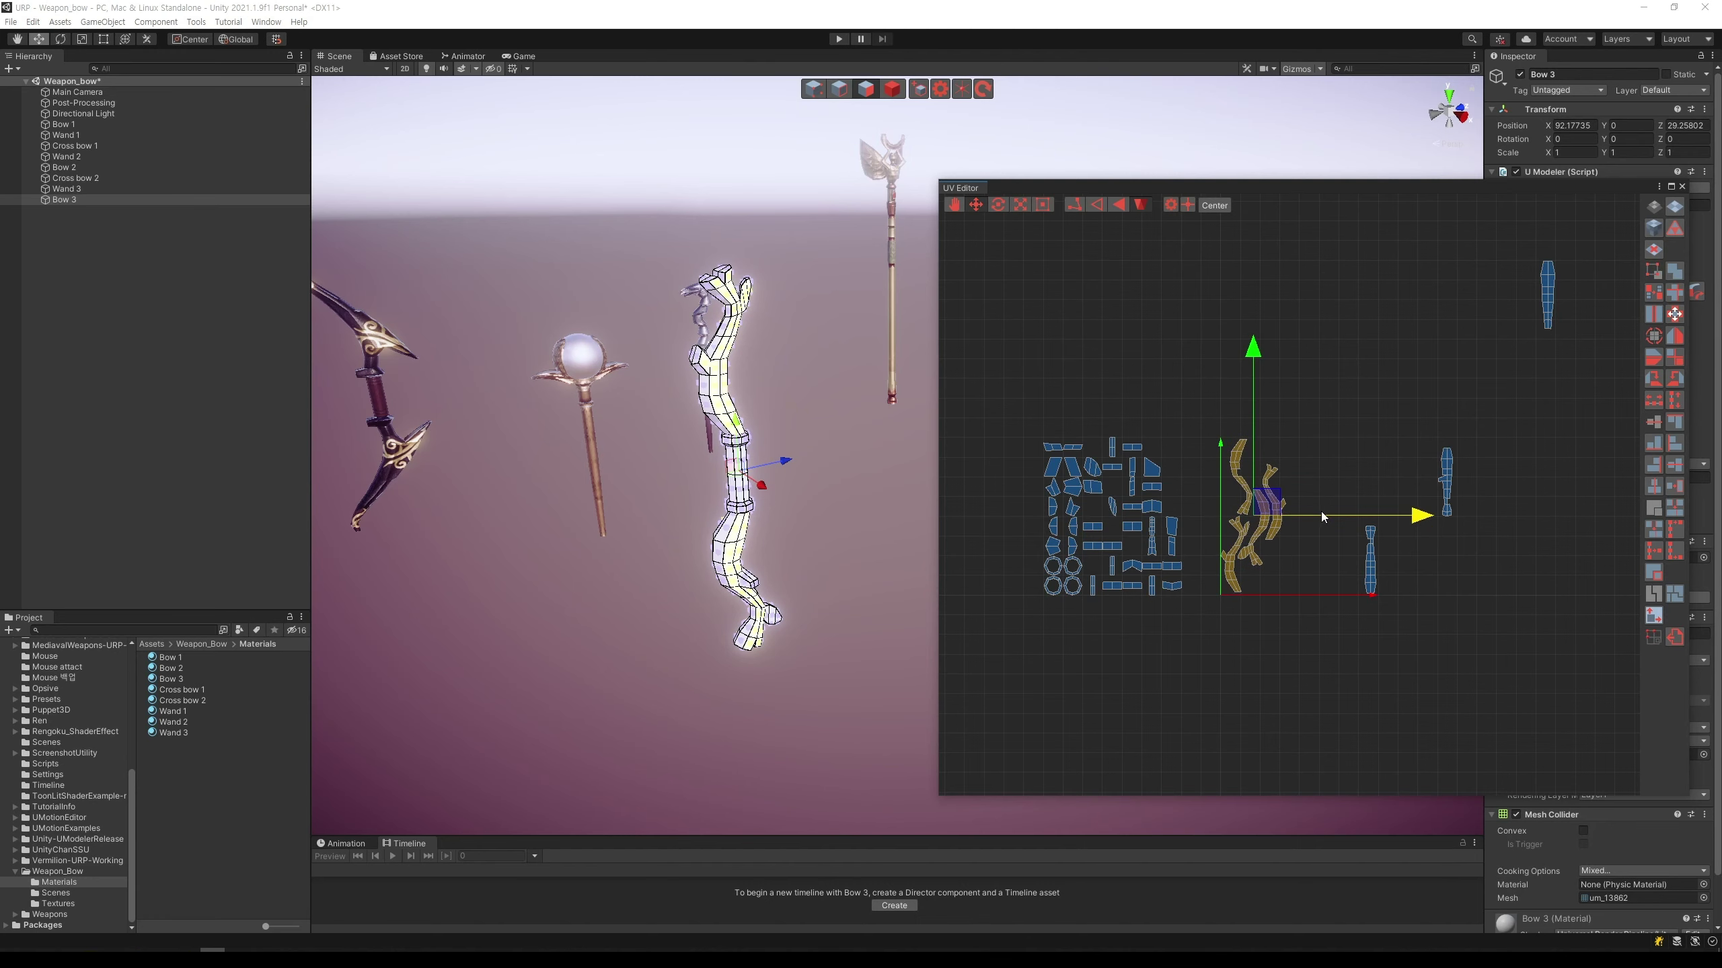
key(r)
key(w)
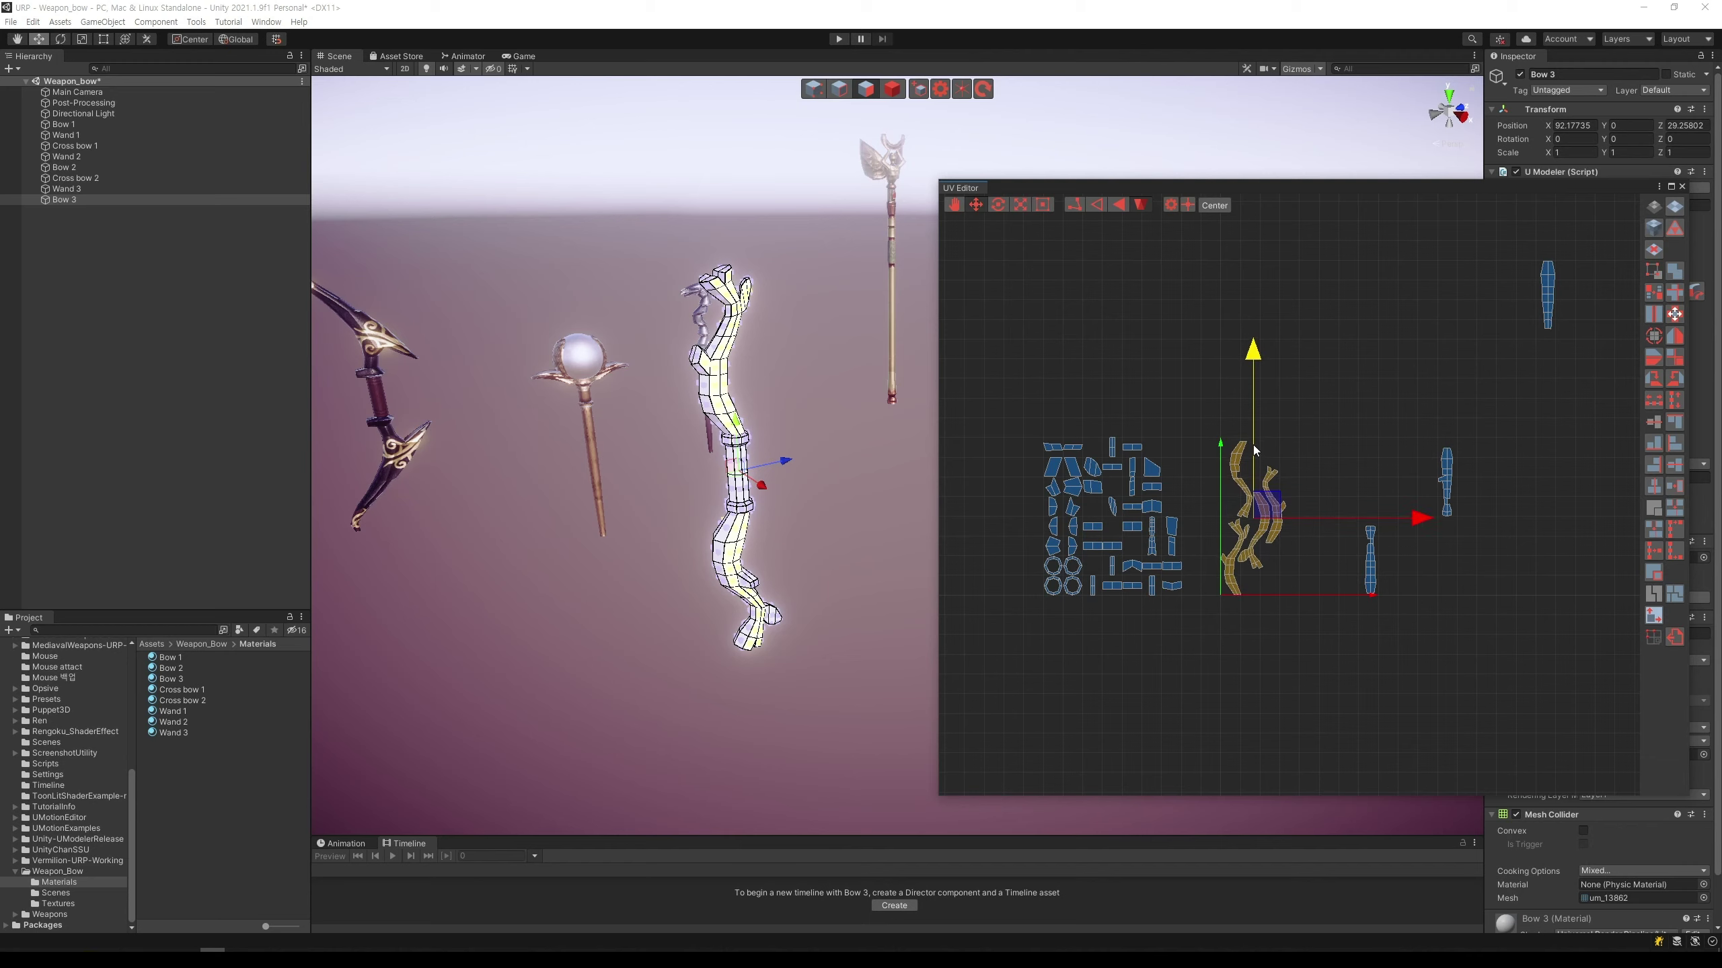
drag(1254, 448, 1257, 447)
drag(1310, 516, 1311, 517)
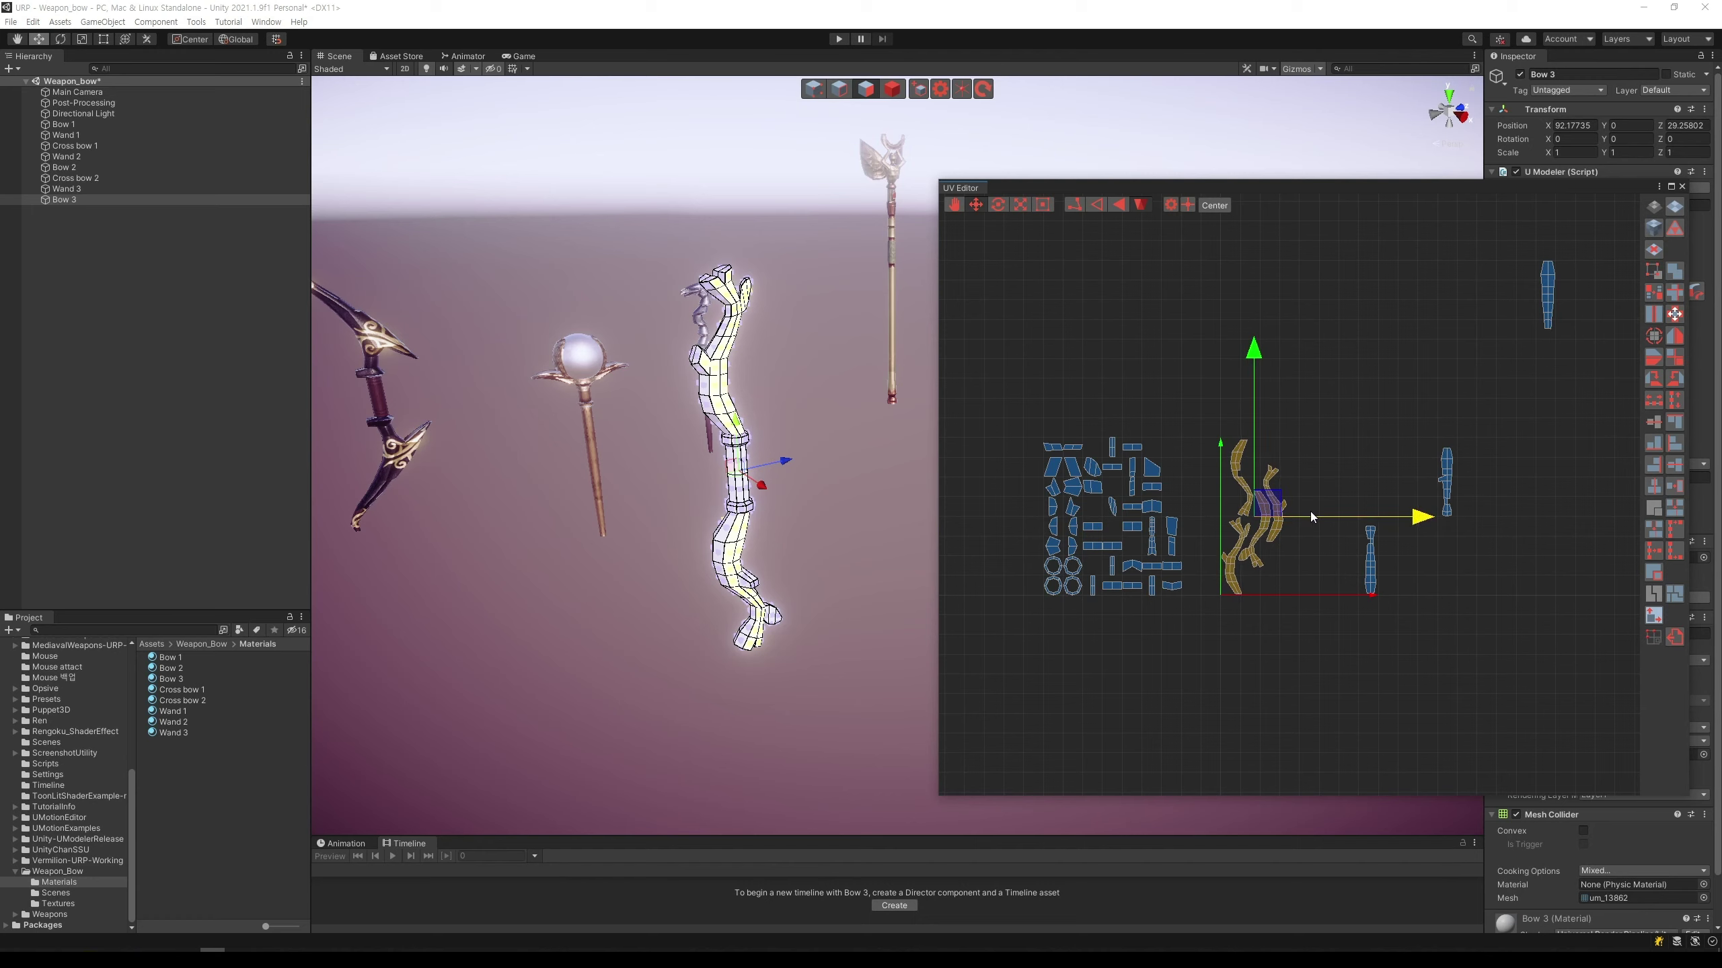
click(1356, 460)
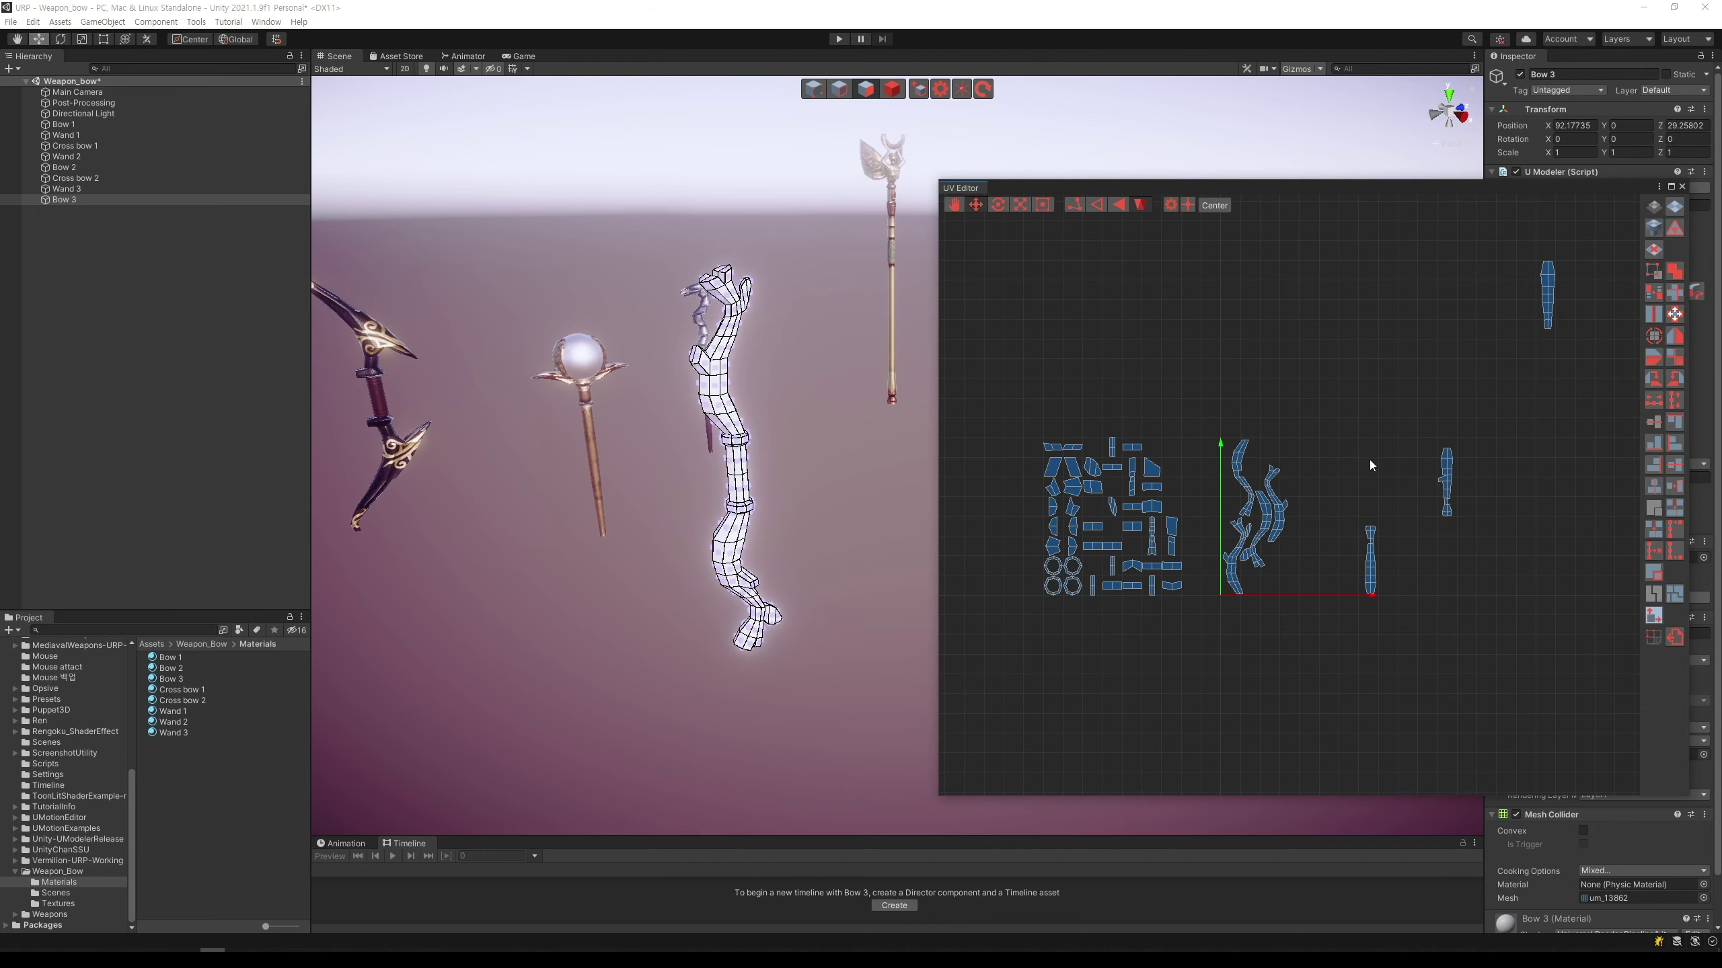
Step: Move the small island and the top-right island down beside the others
click(1446, 479)
drag(1521, 483, 1430, 485)
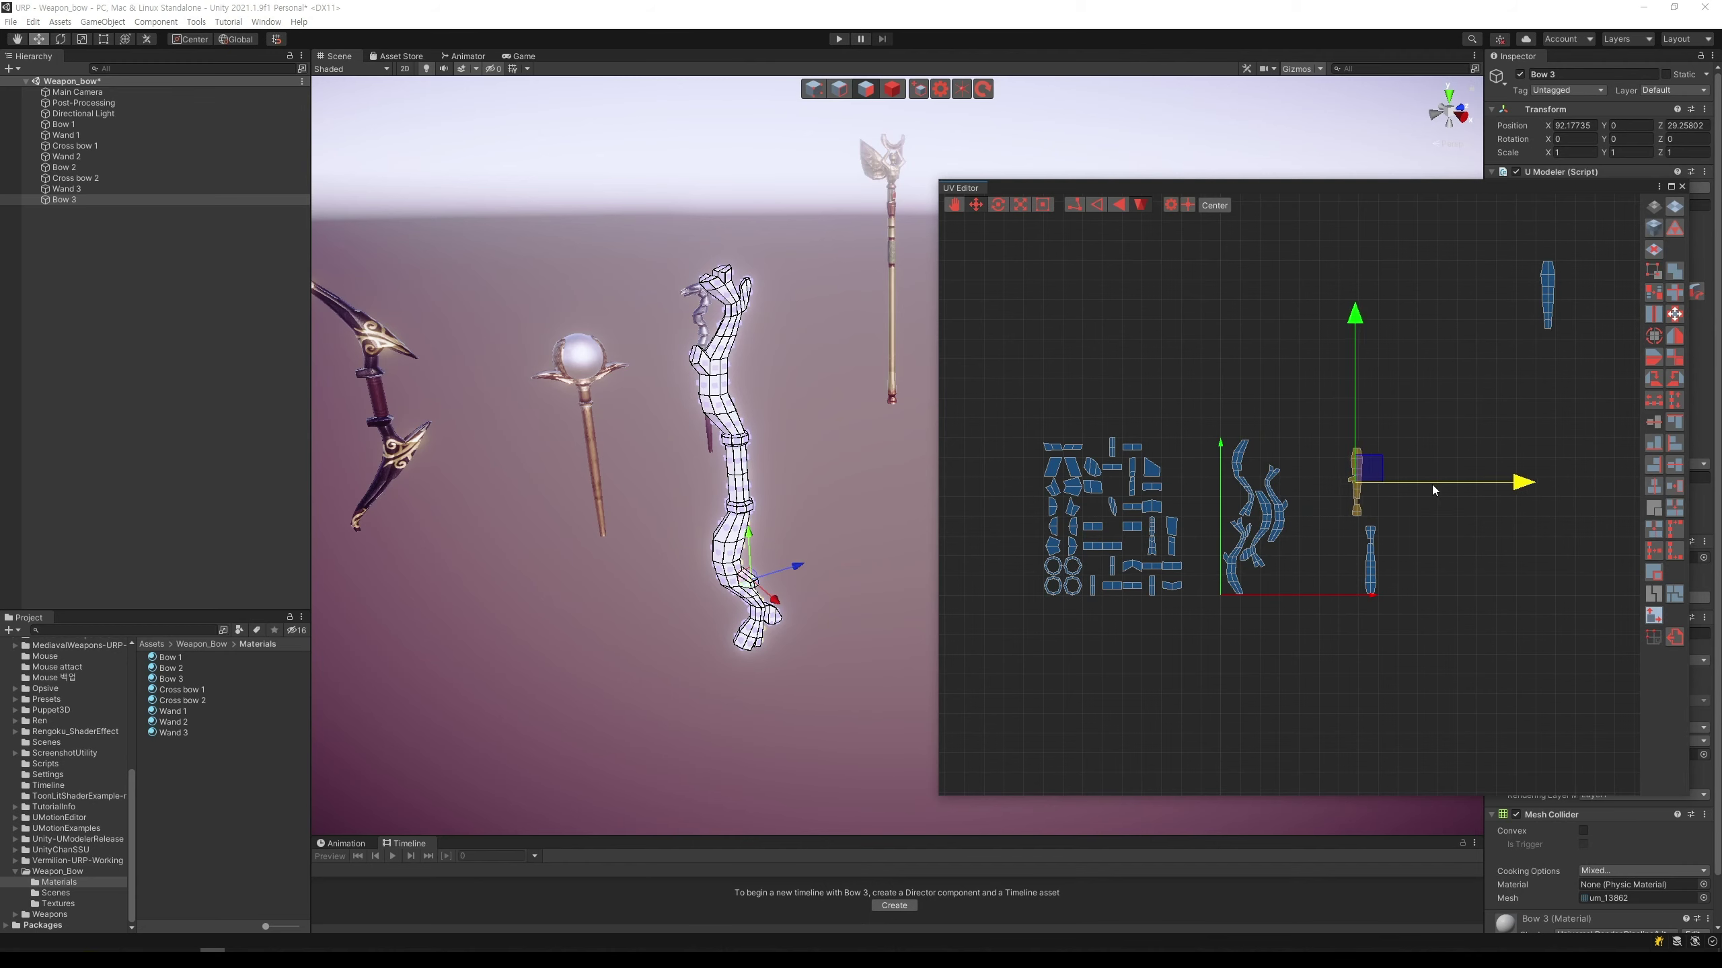
drag(1353, 385, 1354, 466)
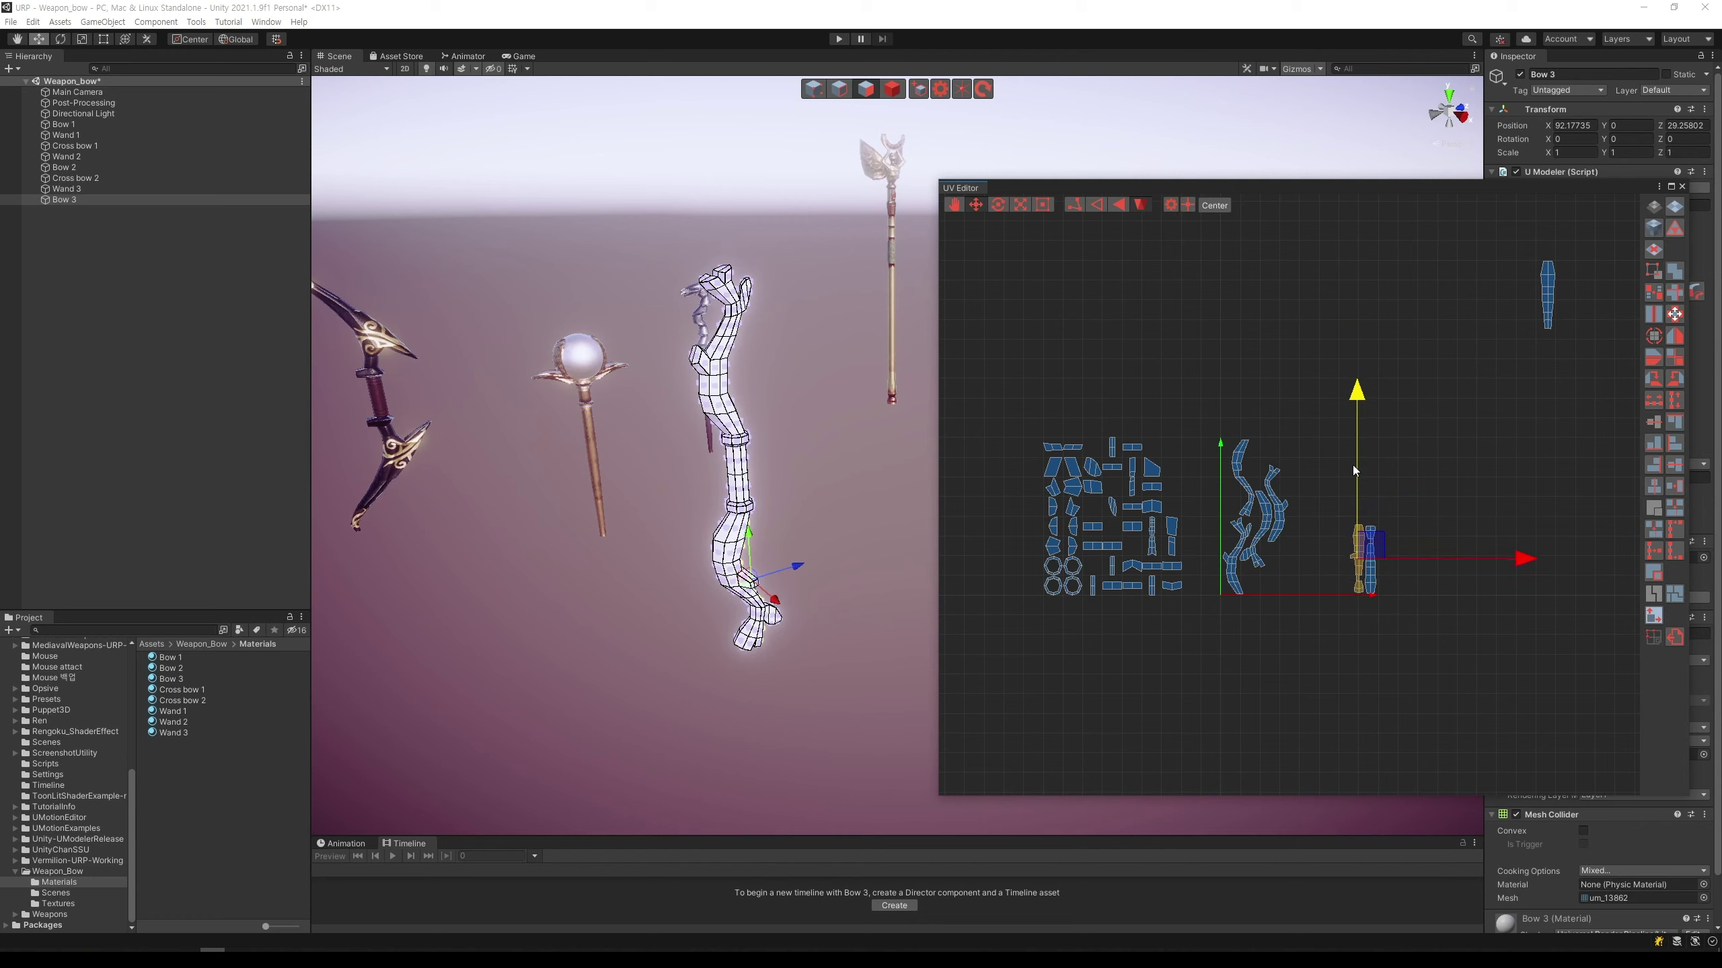
click(1467, 560)
drag(1593, 380, 1495, 229)
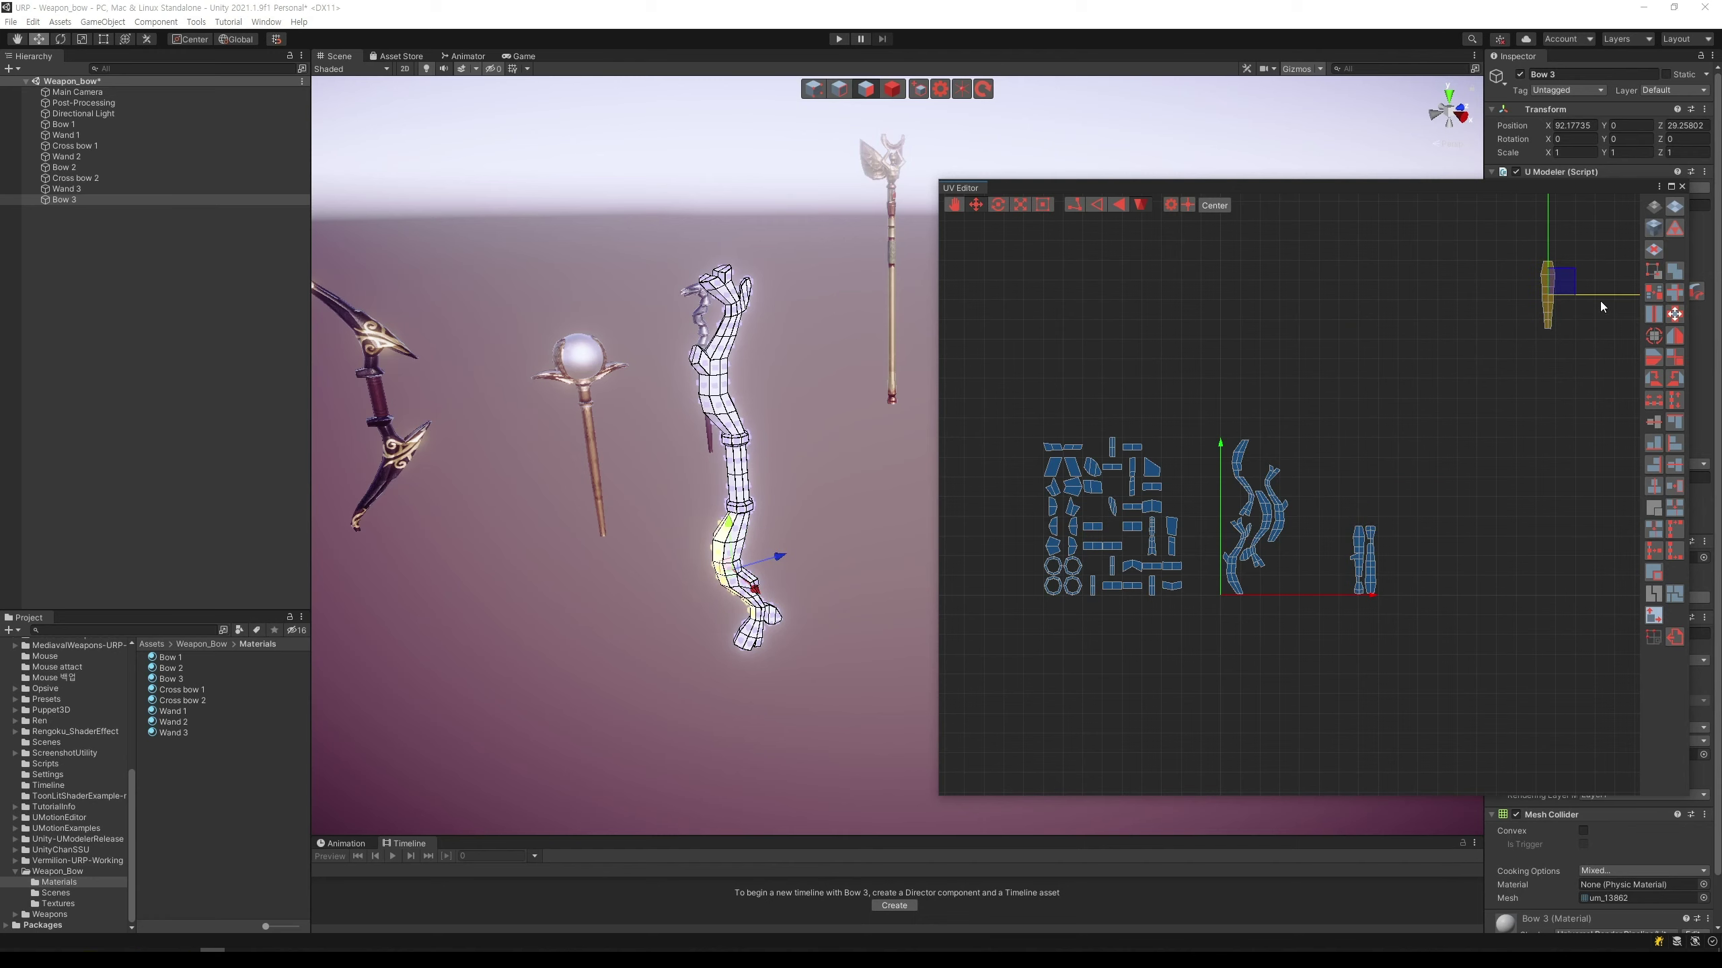
drag(1600, 302, 1401, 319)
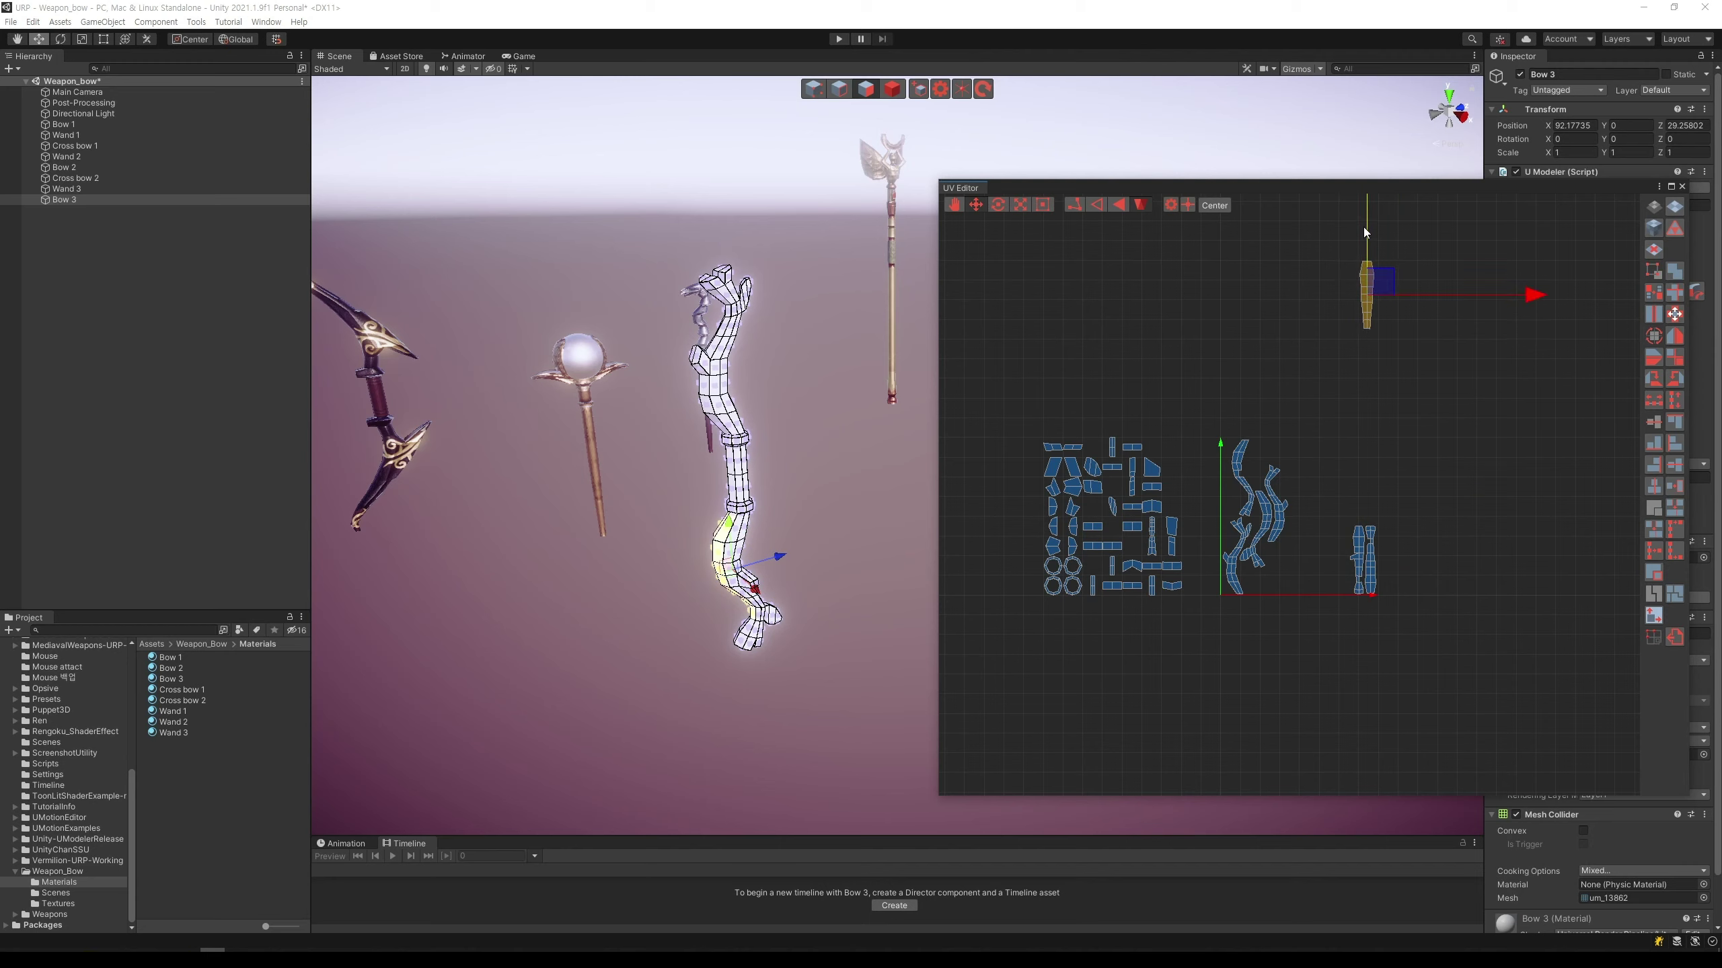
drag(1364, 226, 1368, 411)
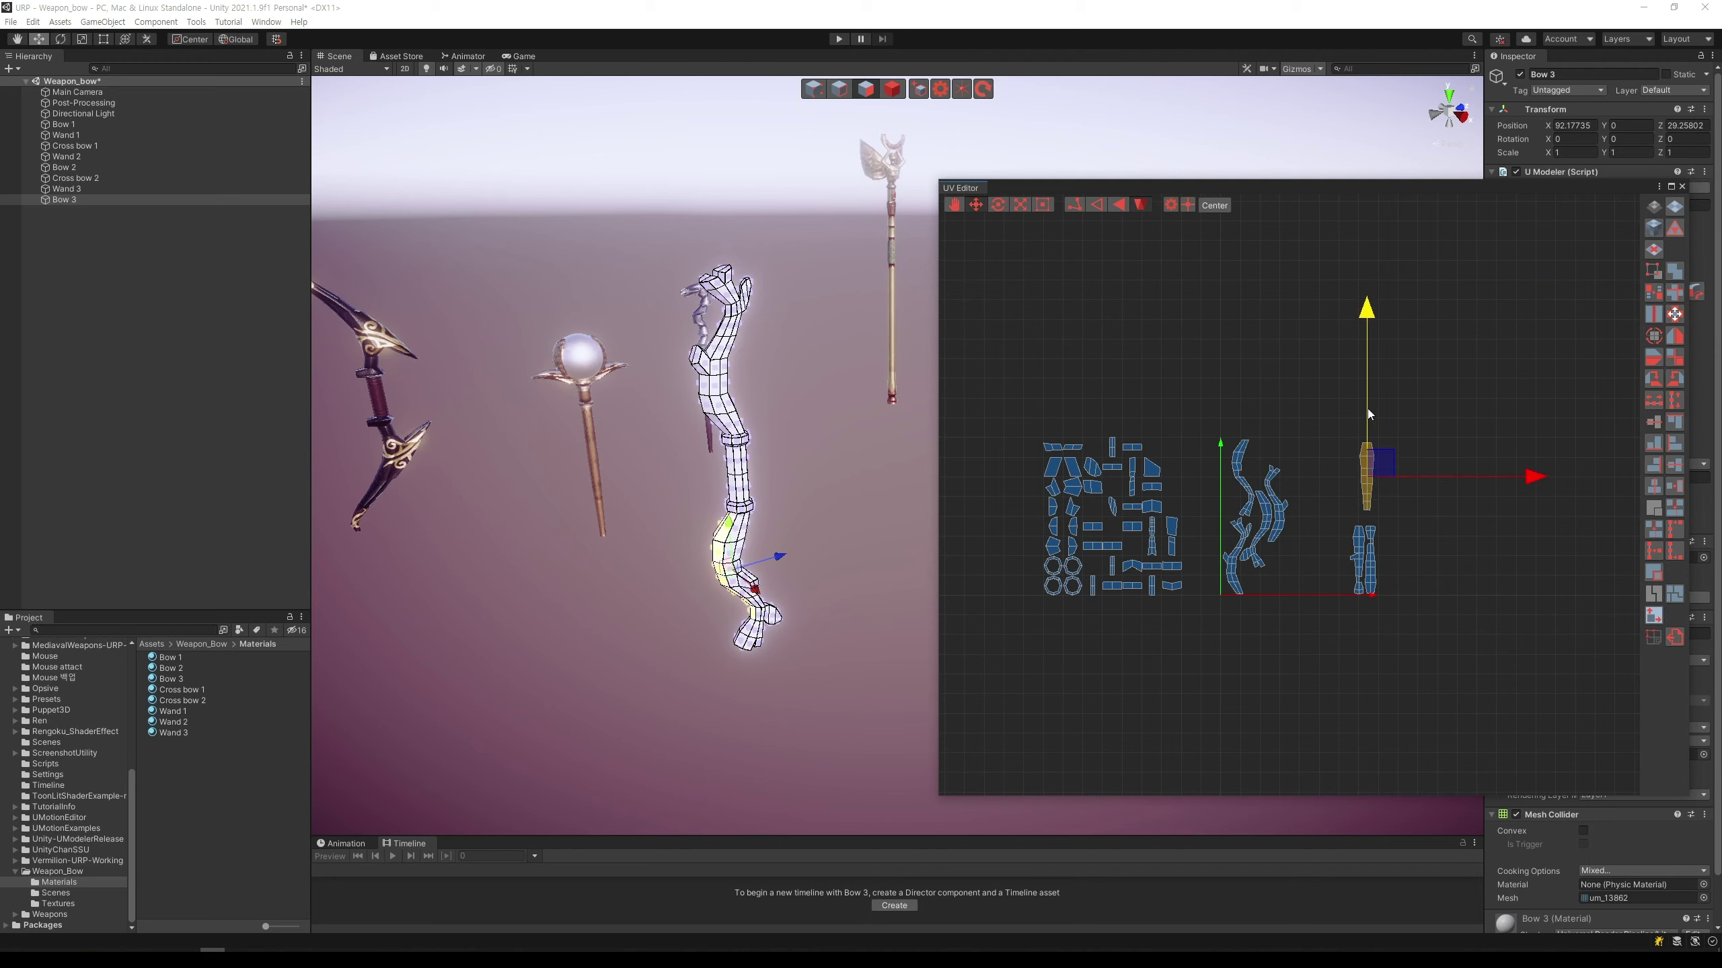
click(1318, 421)
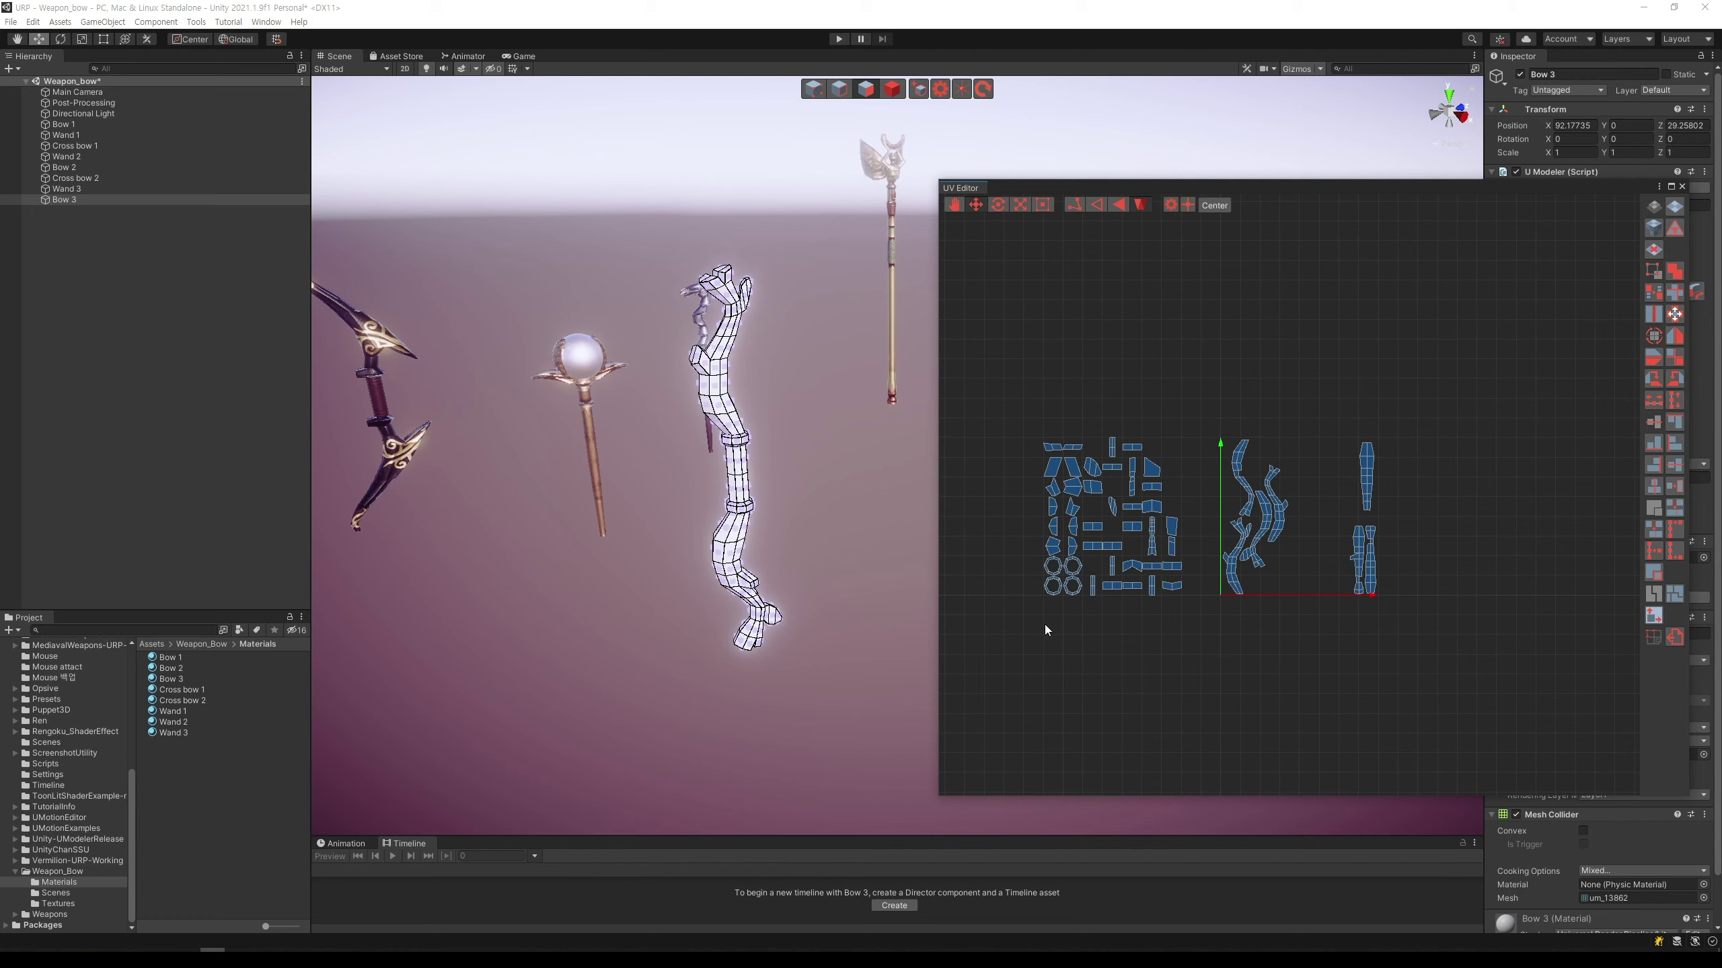
Step: Move the two leftmost columns of islands right beside the other islands
drag(1053, 619, 1019, 486)
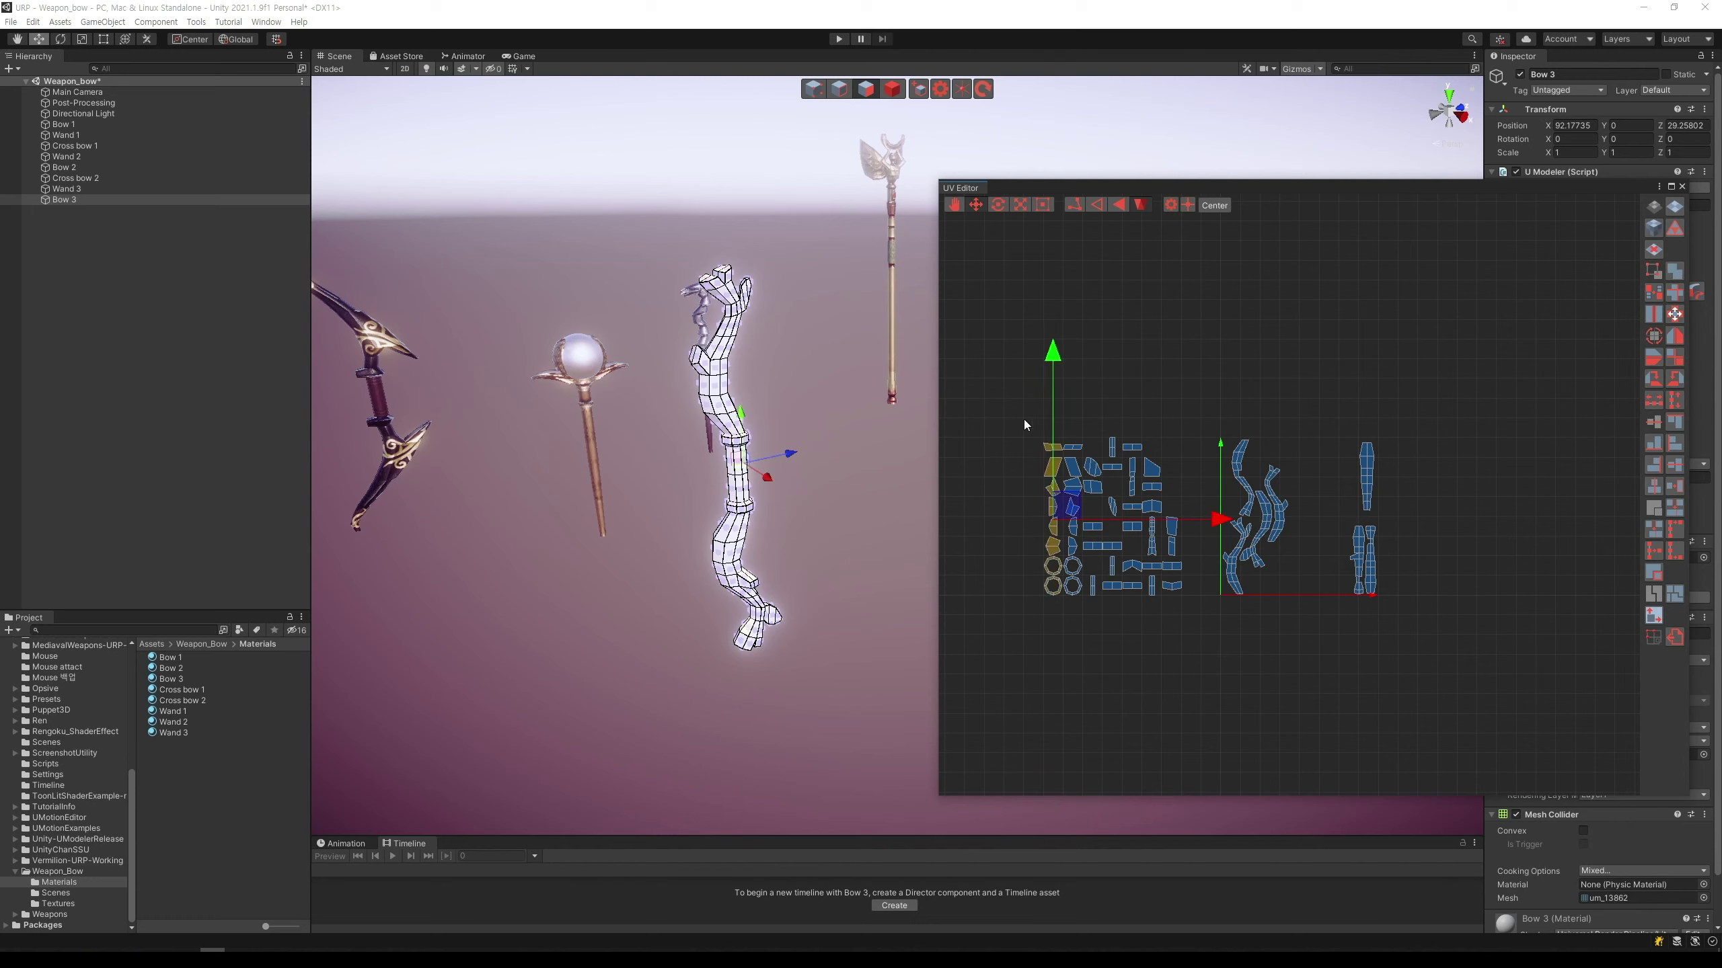
drag(1120, 520, 1405, 532)
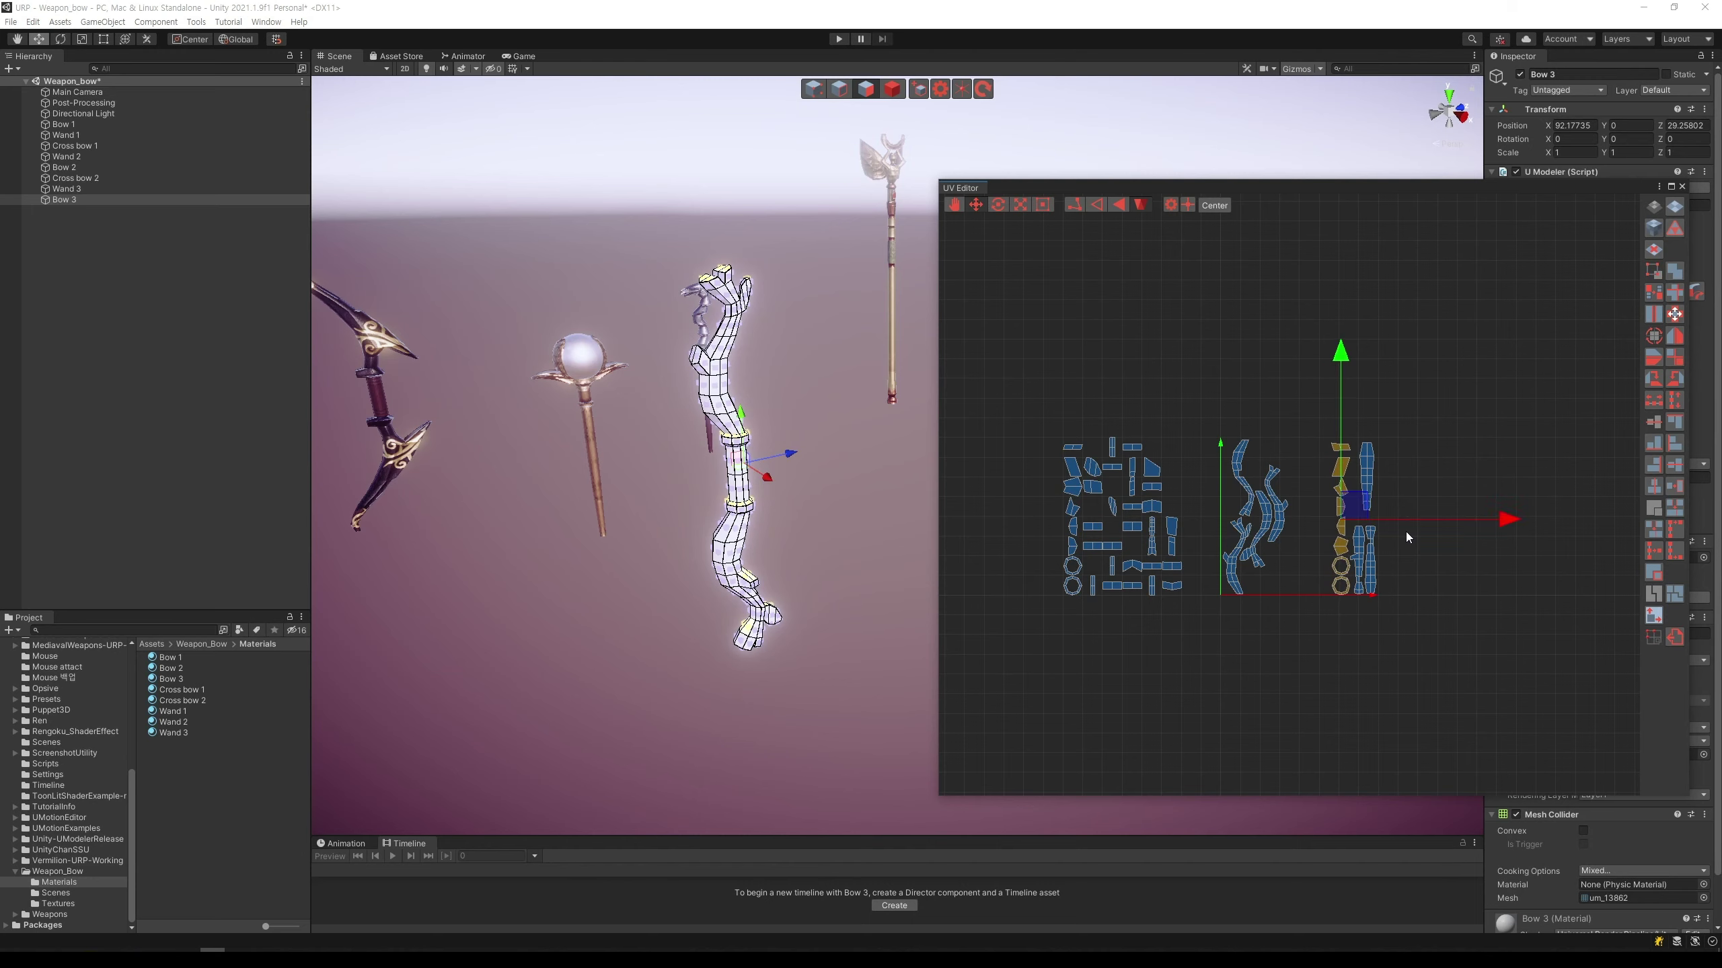
click(1156, 540)
mouse_move(1066, 620)
mouse_down()
mouse_move(1050, 403)
mouse_move(1073, 641)
mouse_up()
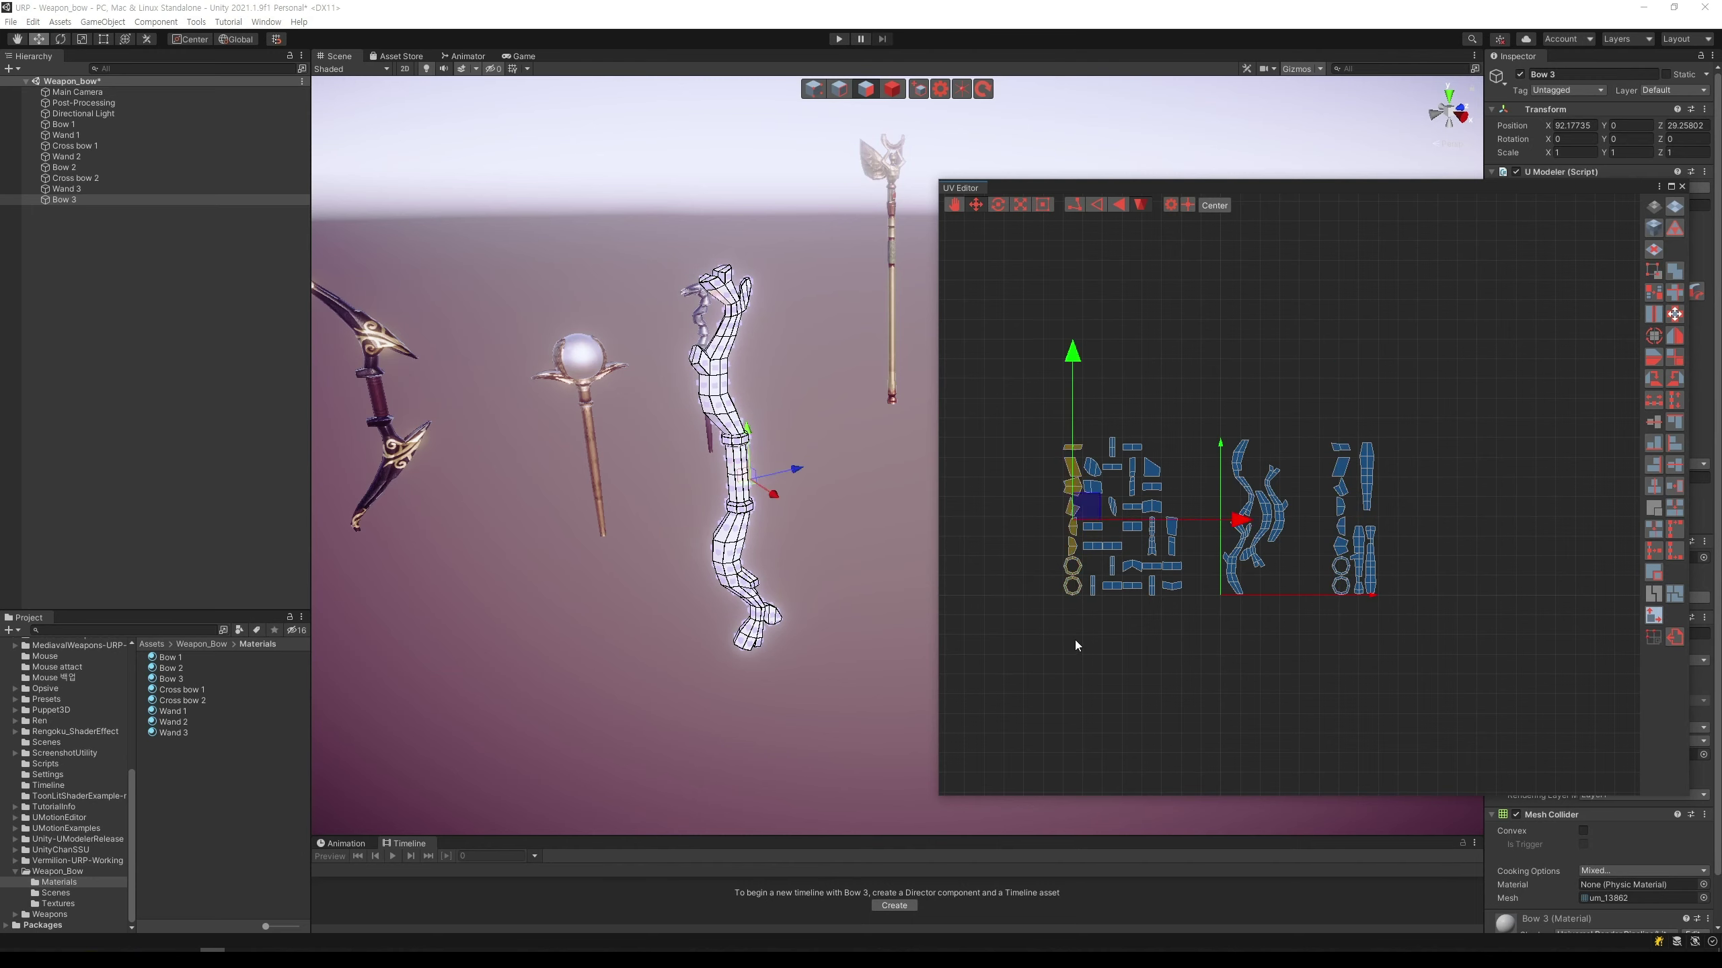
drag(1180, 516, 1421, 536)
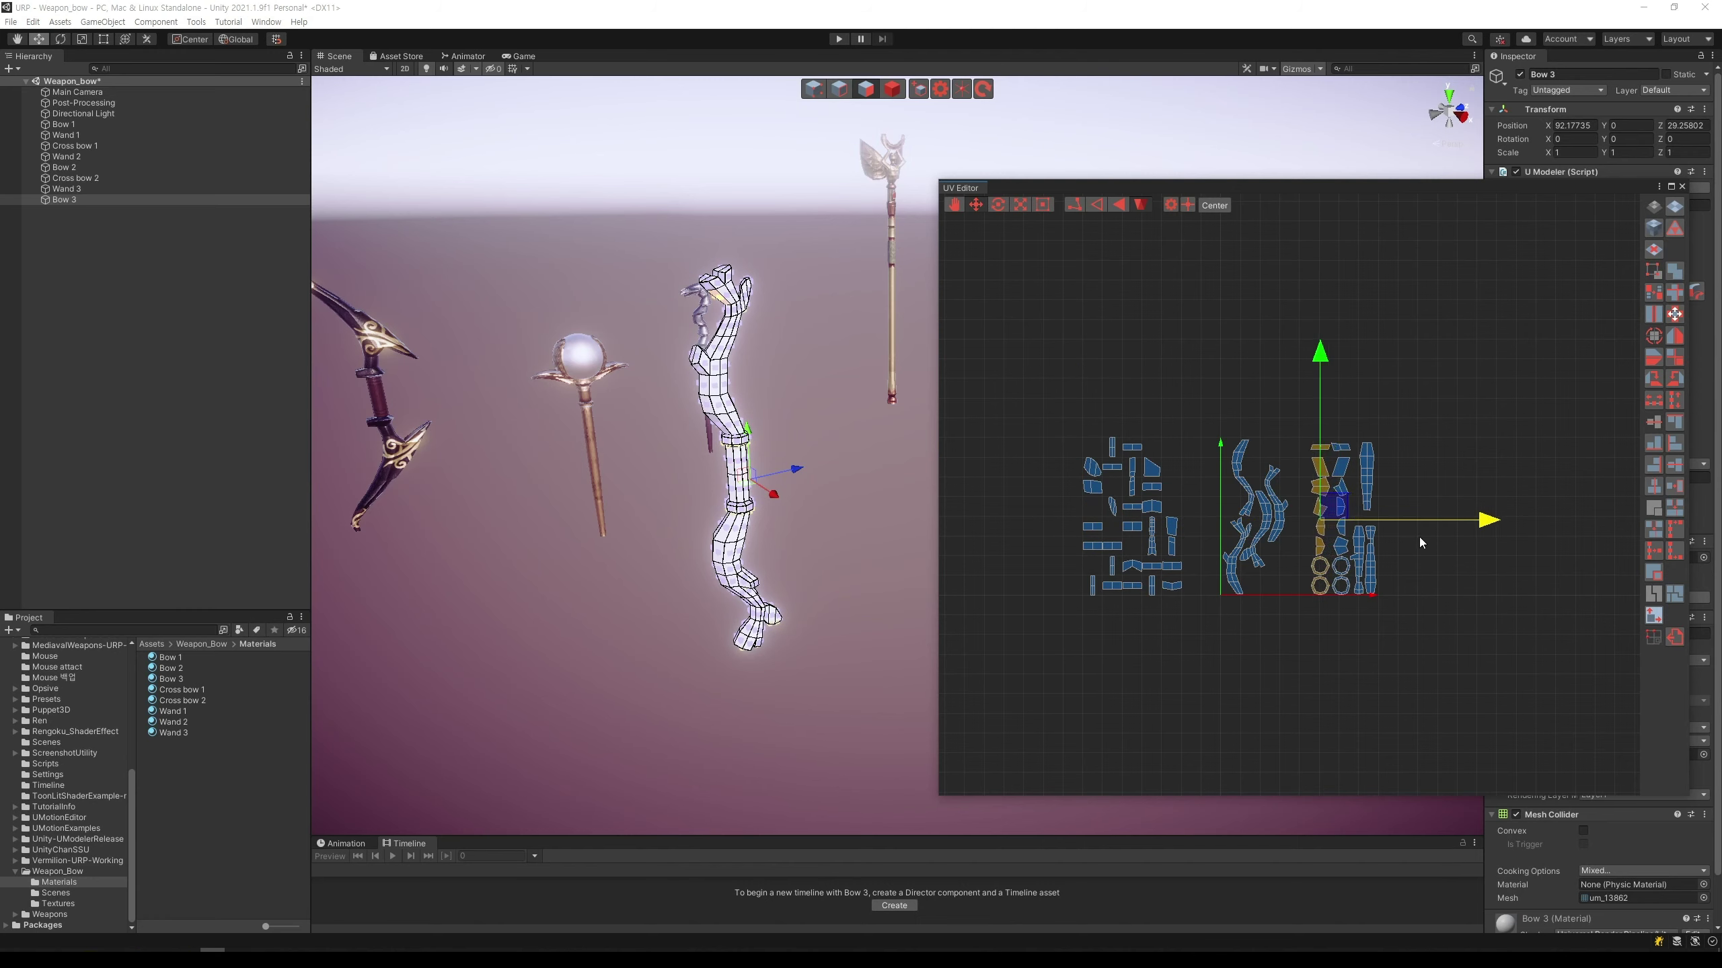
click(1439, 478)
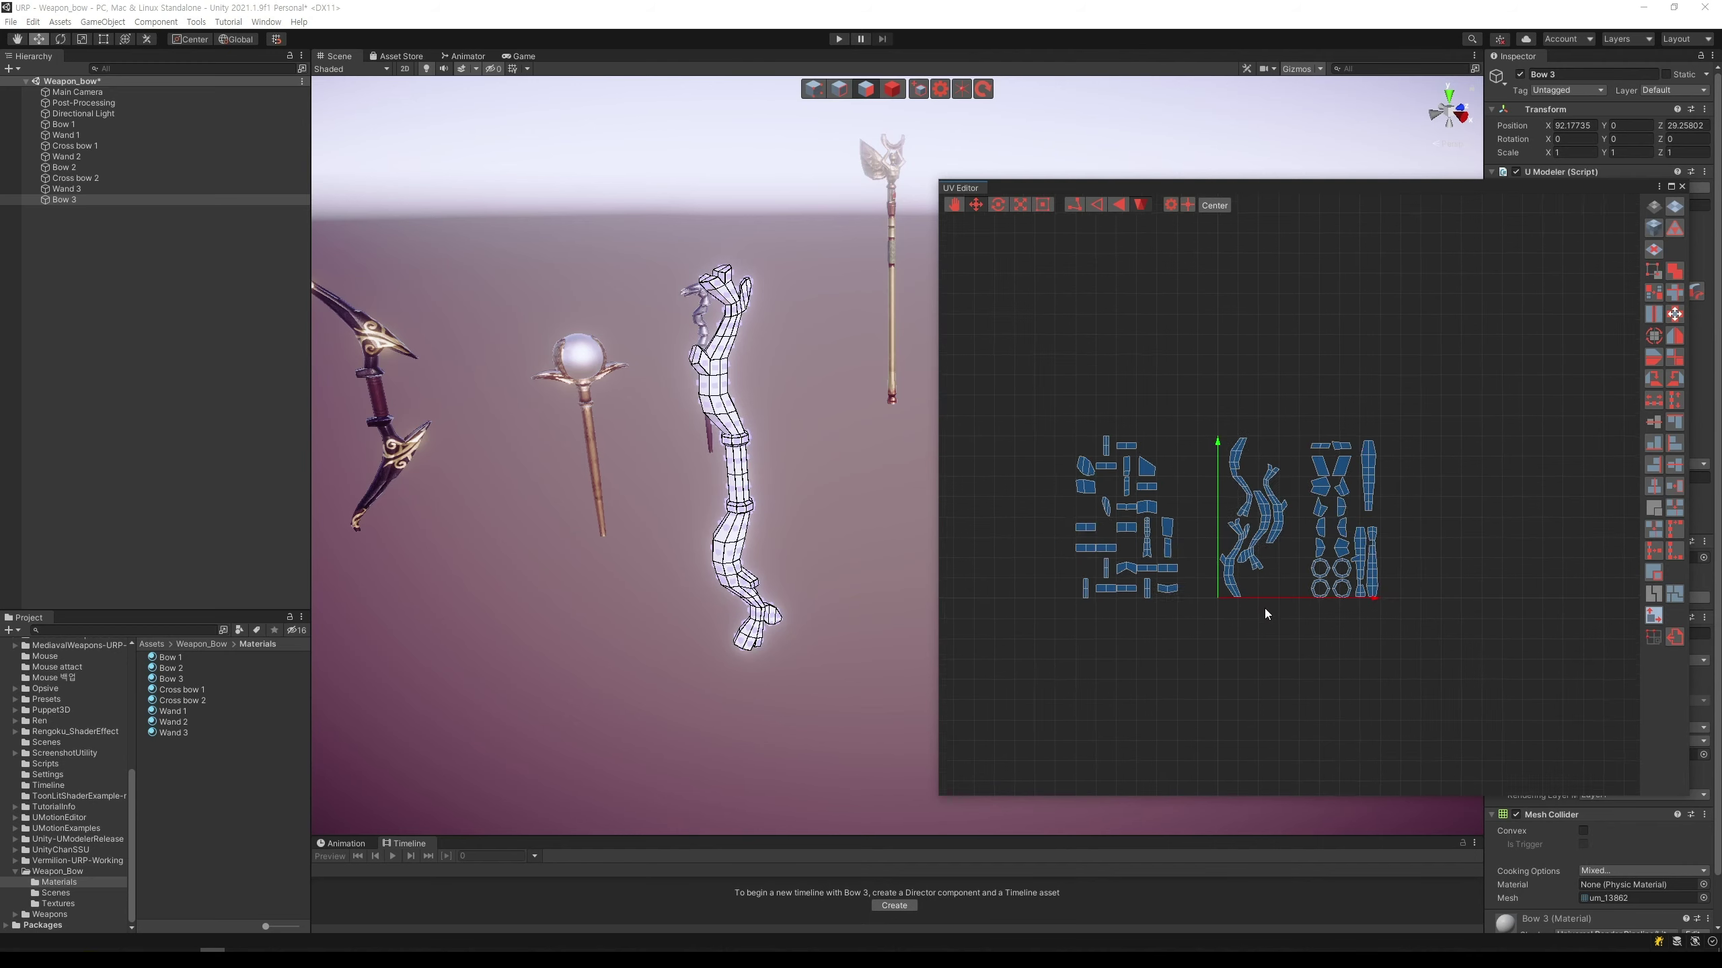
Step: Move an island from the left group into the right group and reposition its upper part
scroll(1278, 610, up, 2)
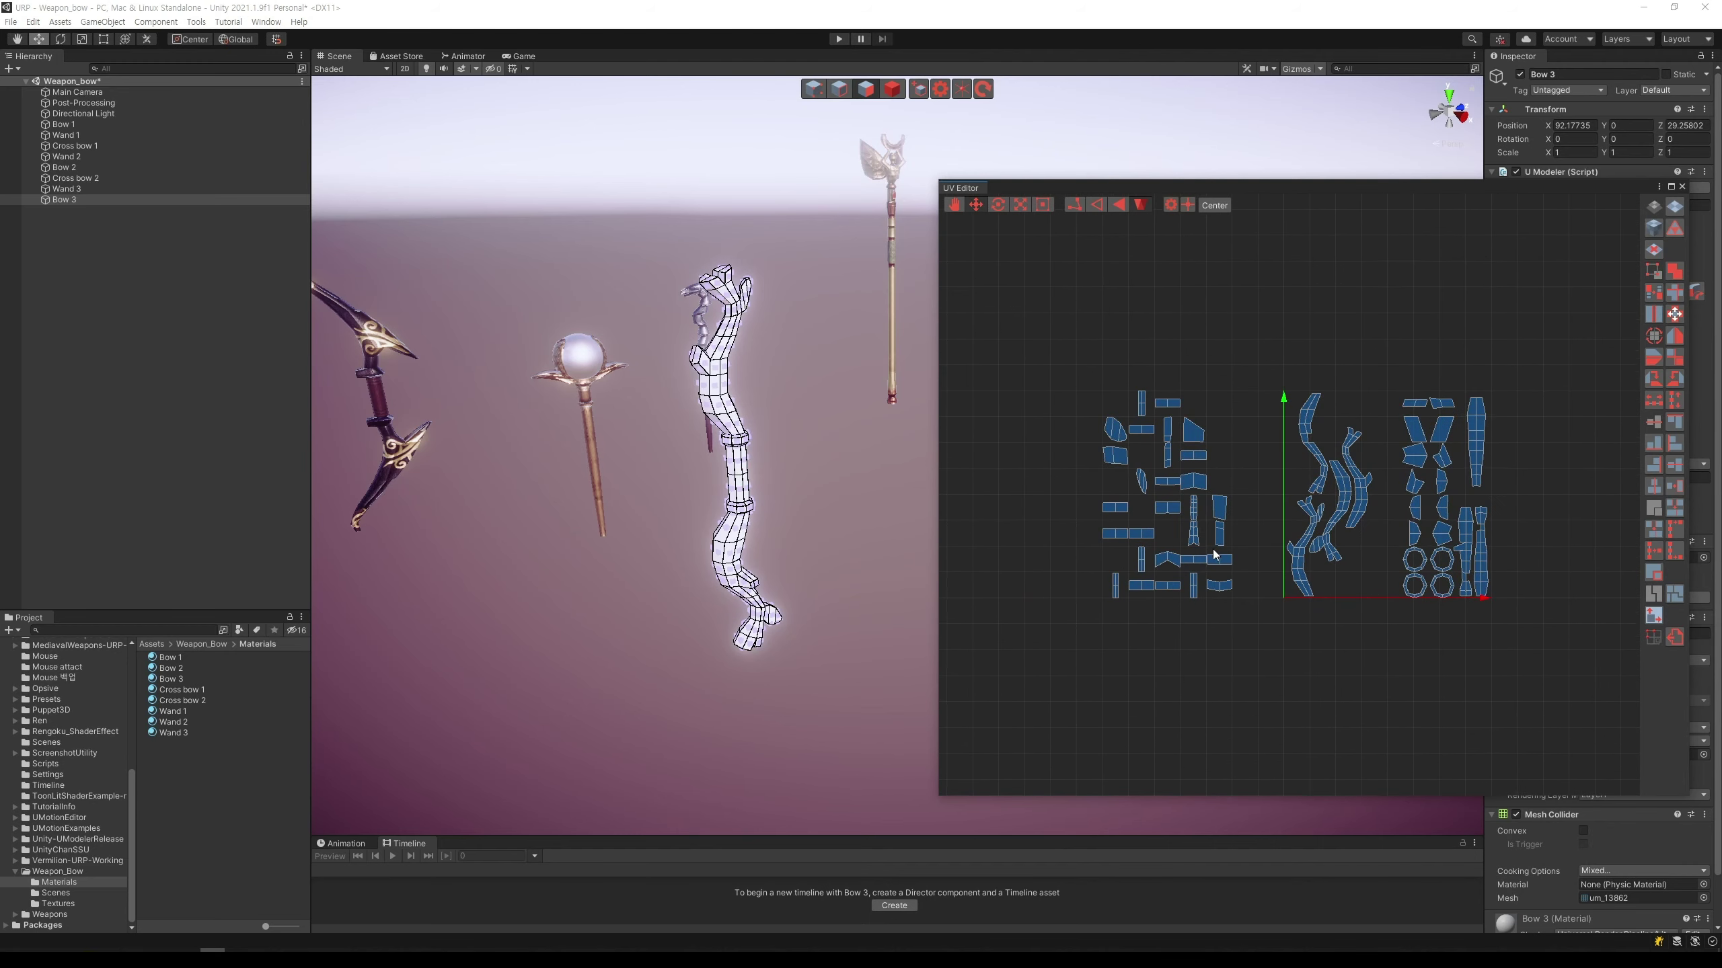
click(1188, 509)
drag(1234, 519, 1286, 490)
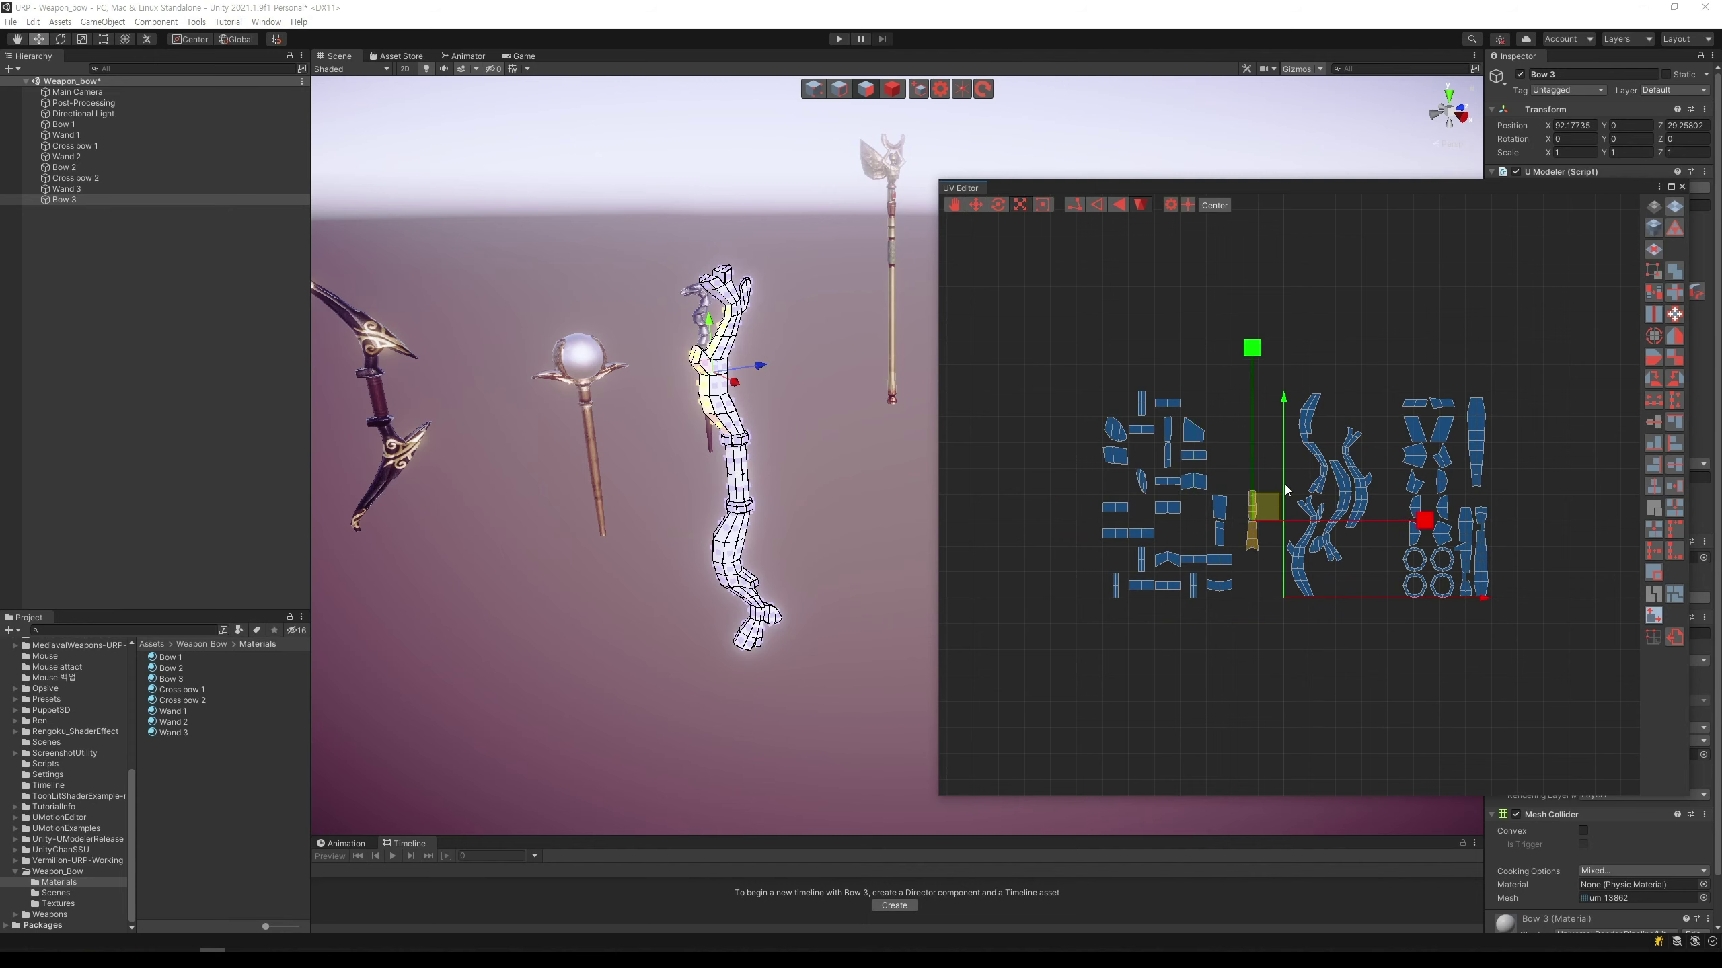
drag(1329, 536, 1464, 531)
key(r)
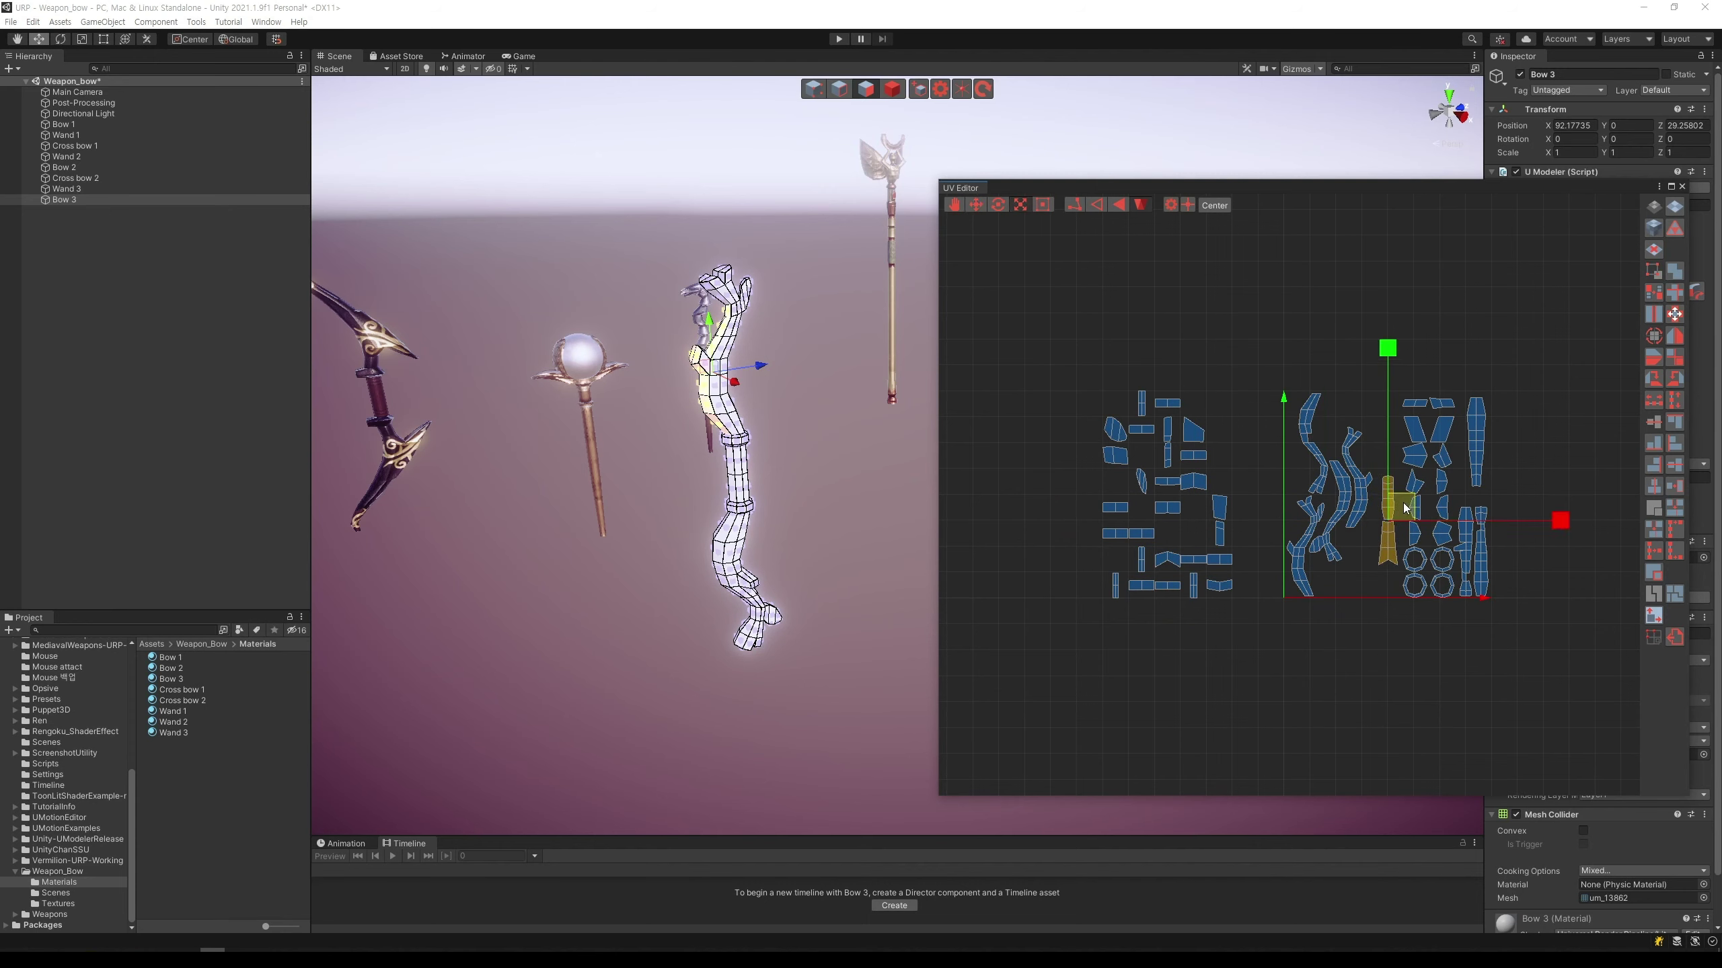
click(1508, 485)
key(w)
click(1391, 501)
mouse_move(1440, 498)
mouse_down()
mouse_move(1513, 498)
mouse_move(1456, 409)
mouse_up()
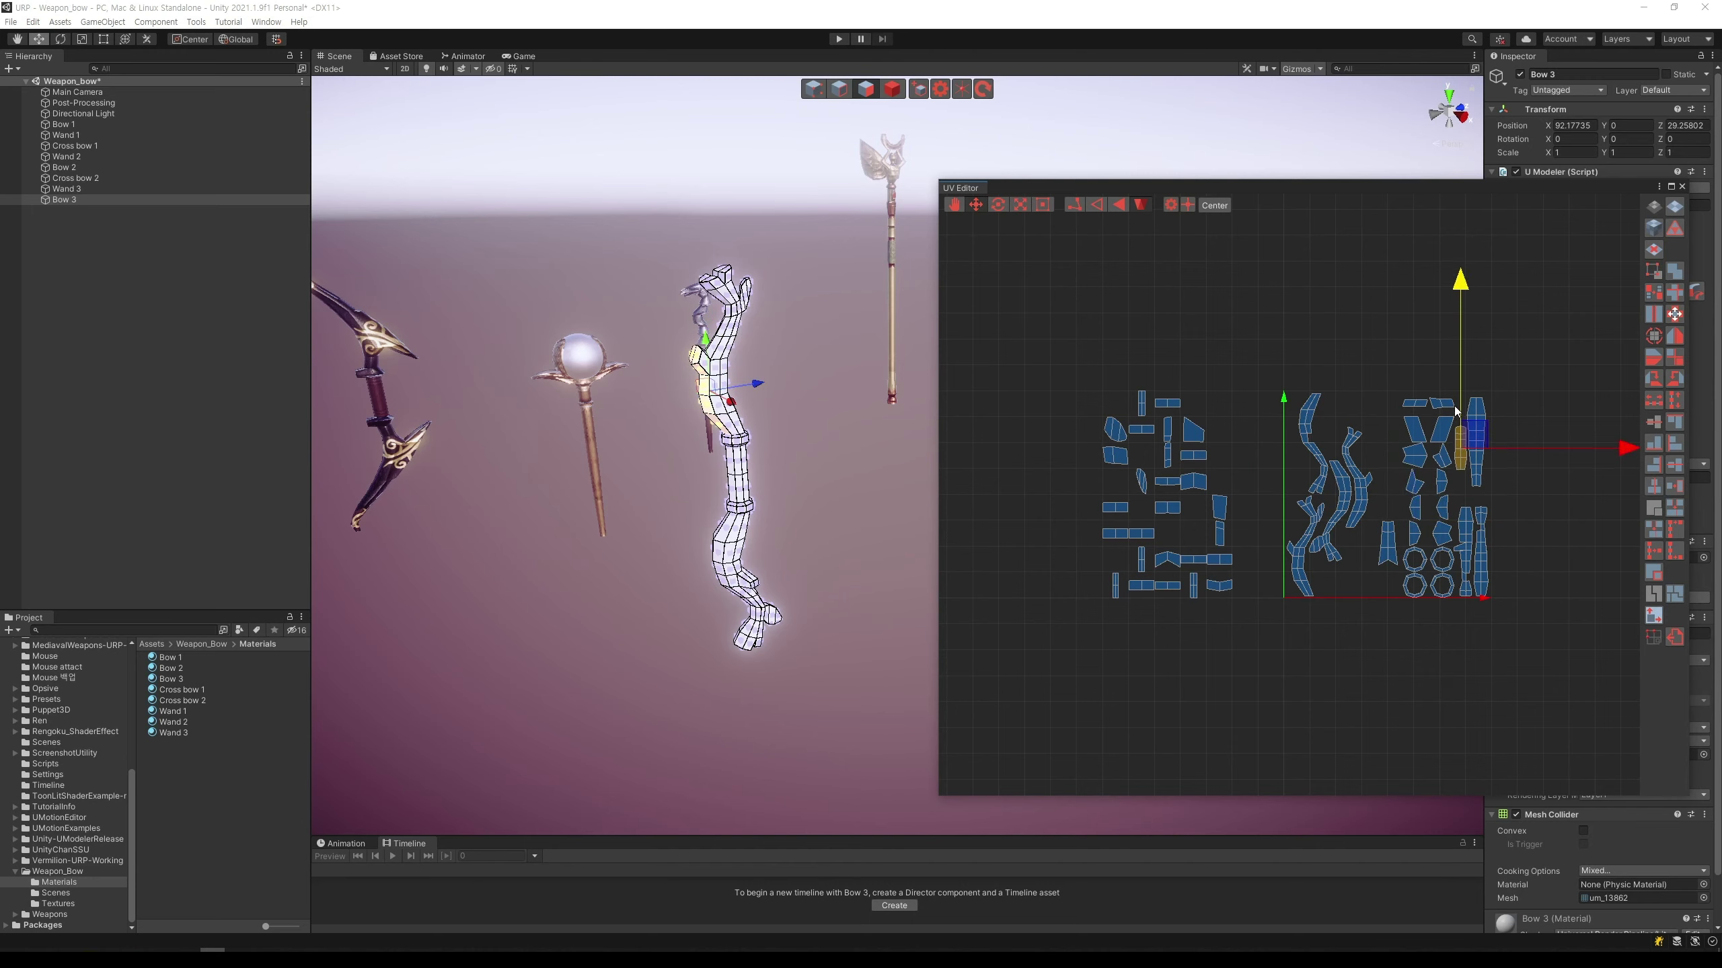
click(1555, 448)
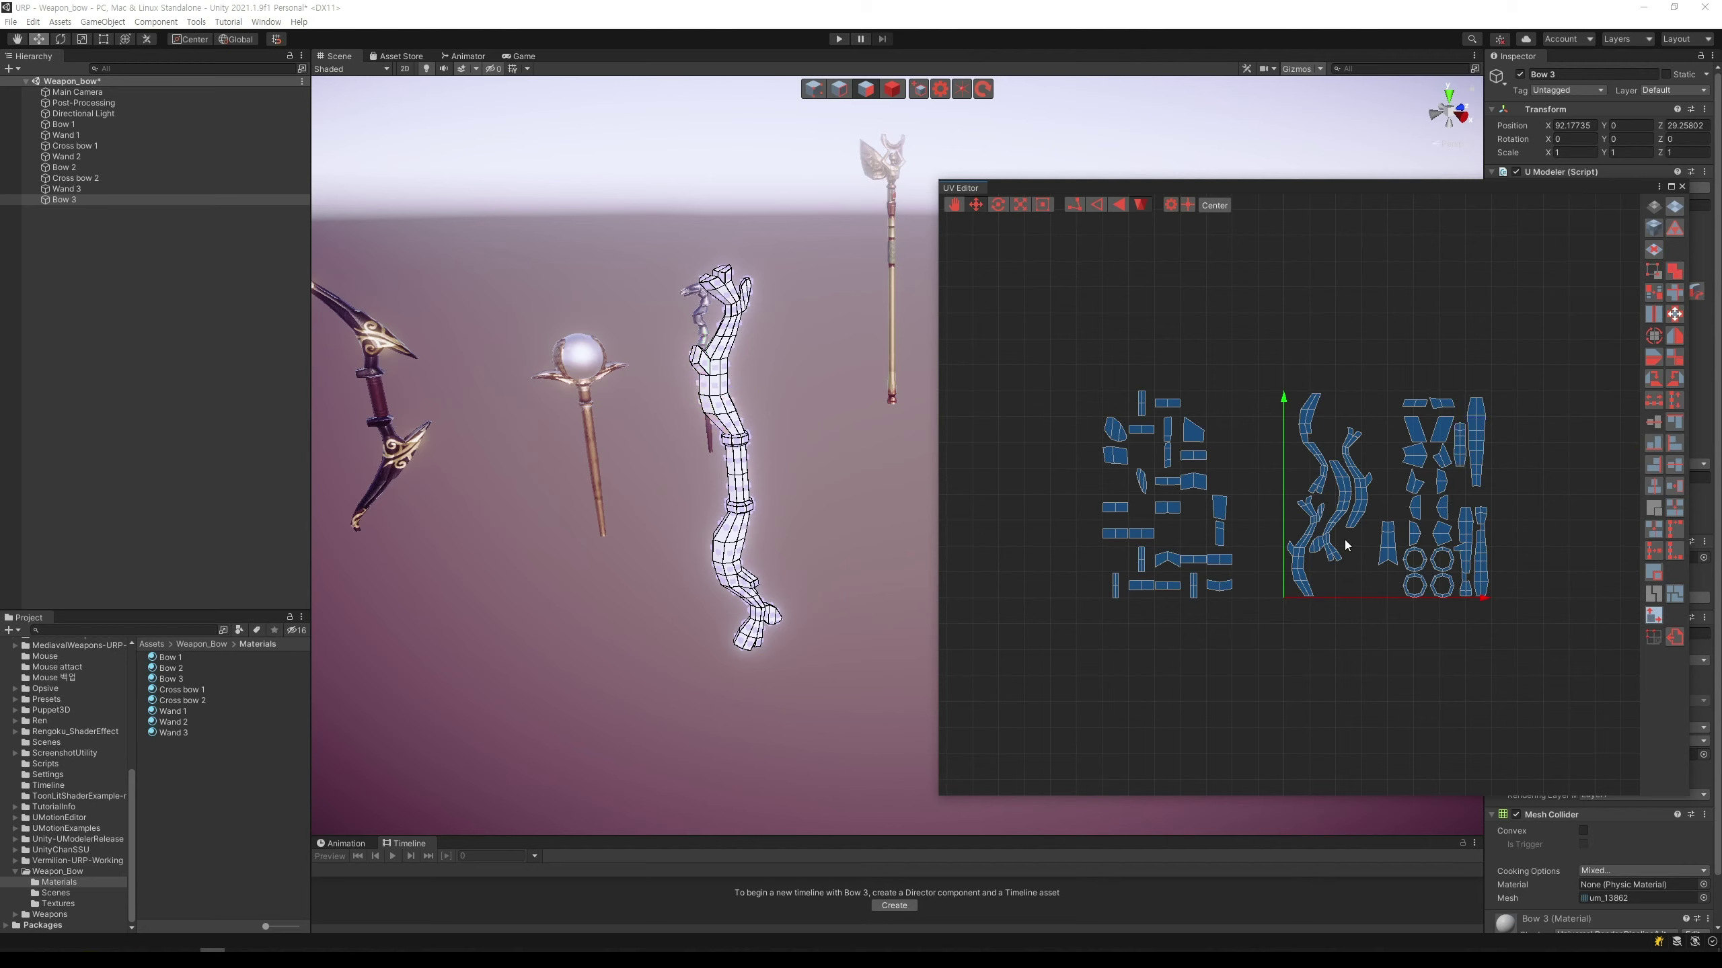
Step: Move the island between the groups up and left beside the bow island
click(1389, 557)
drag(1393, 470, 1372, 360)
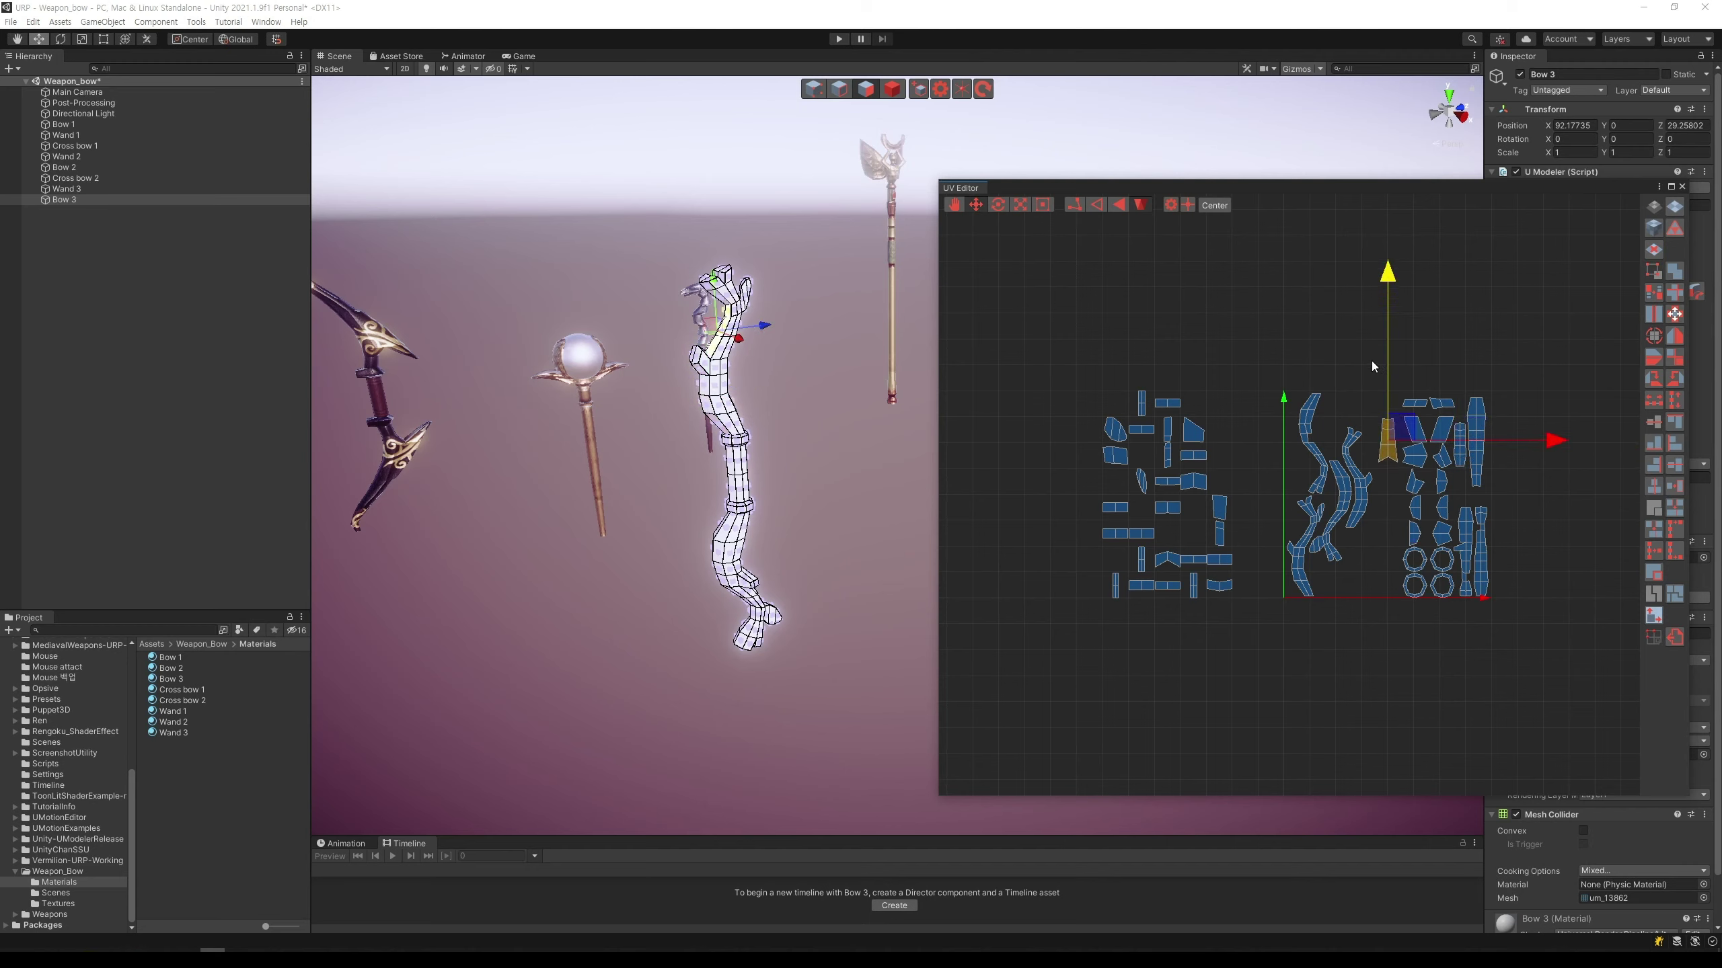
drag(1478, 464, 1386, 459)
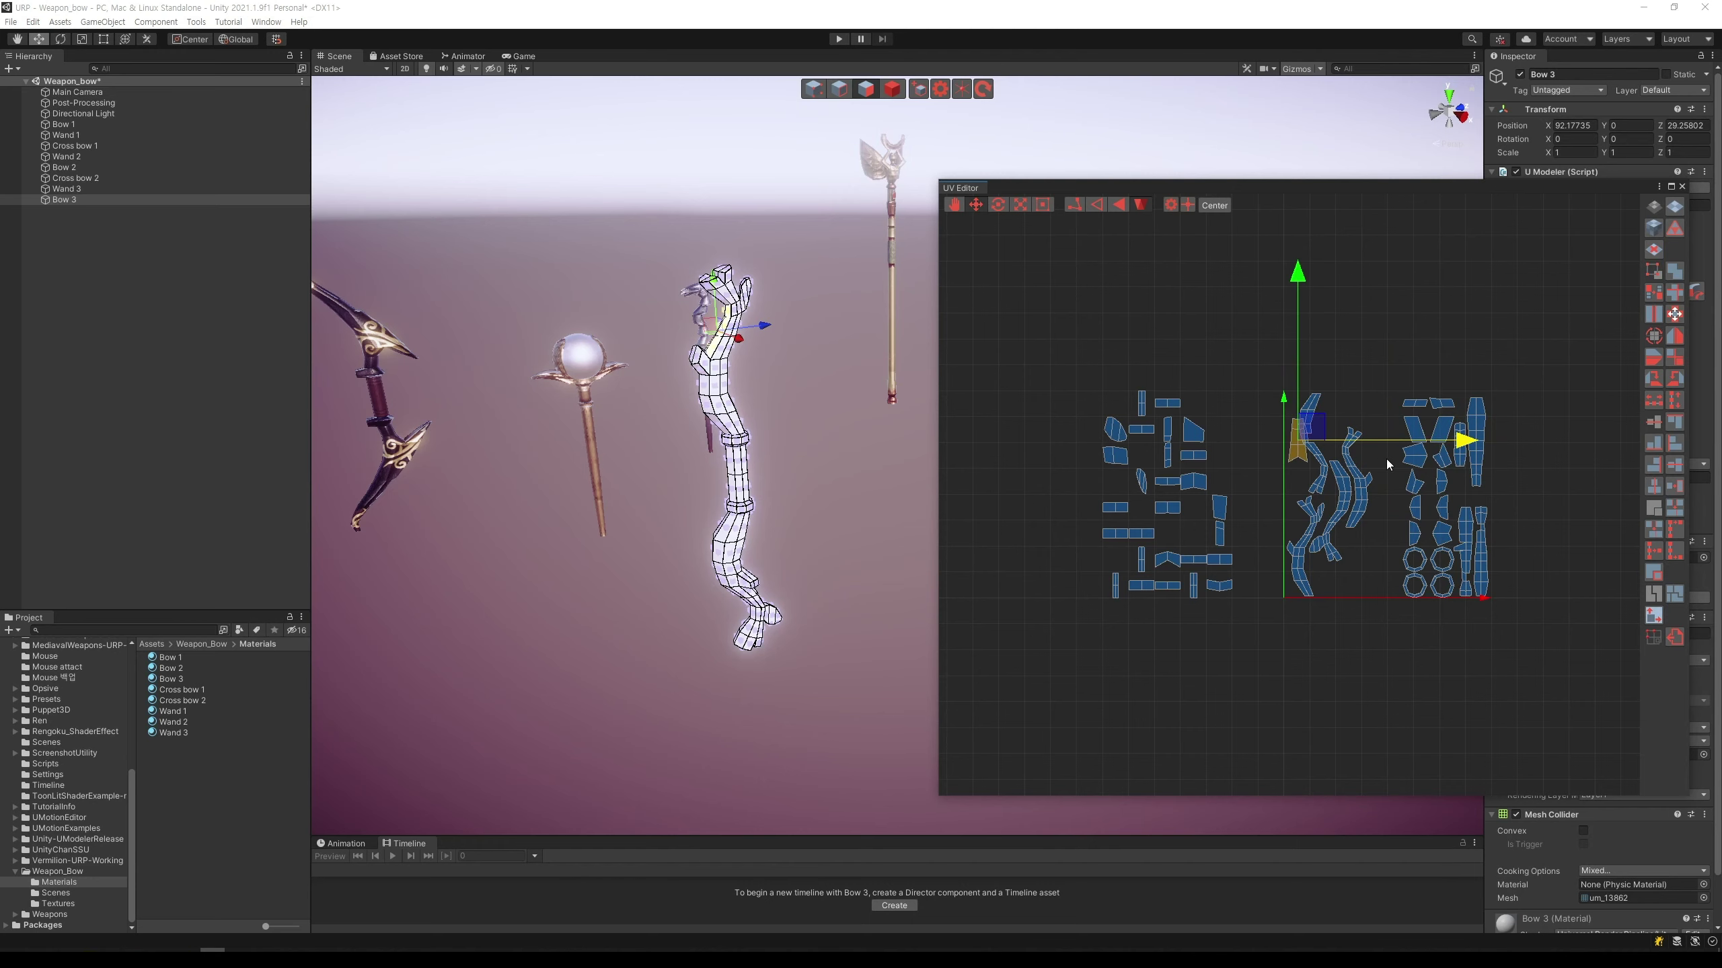
drag(1299, 373, 1297, 408)
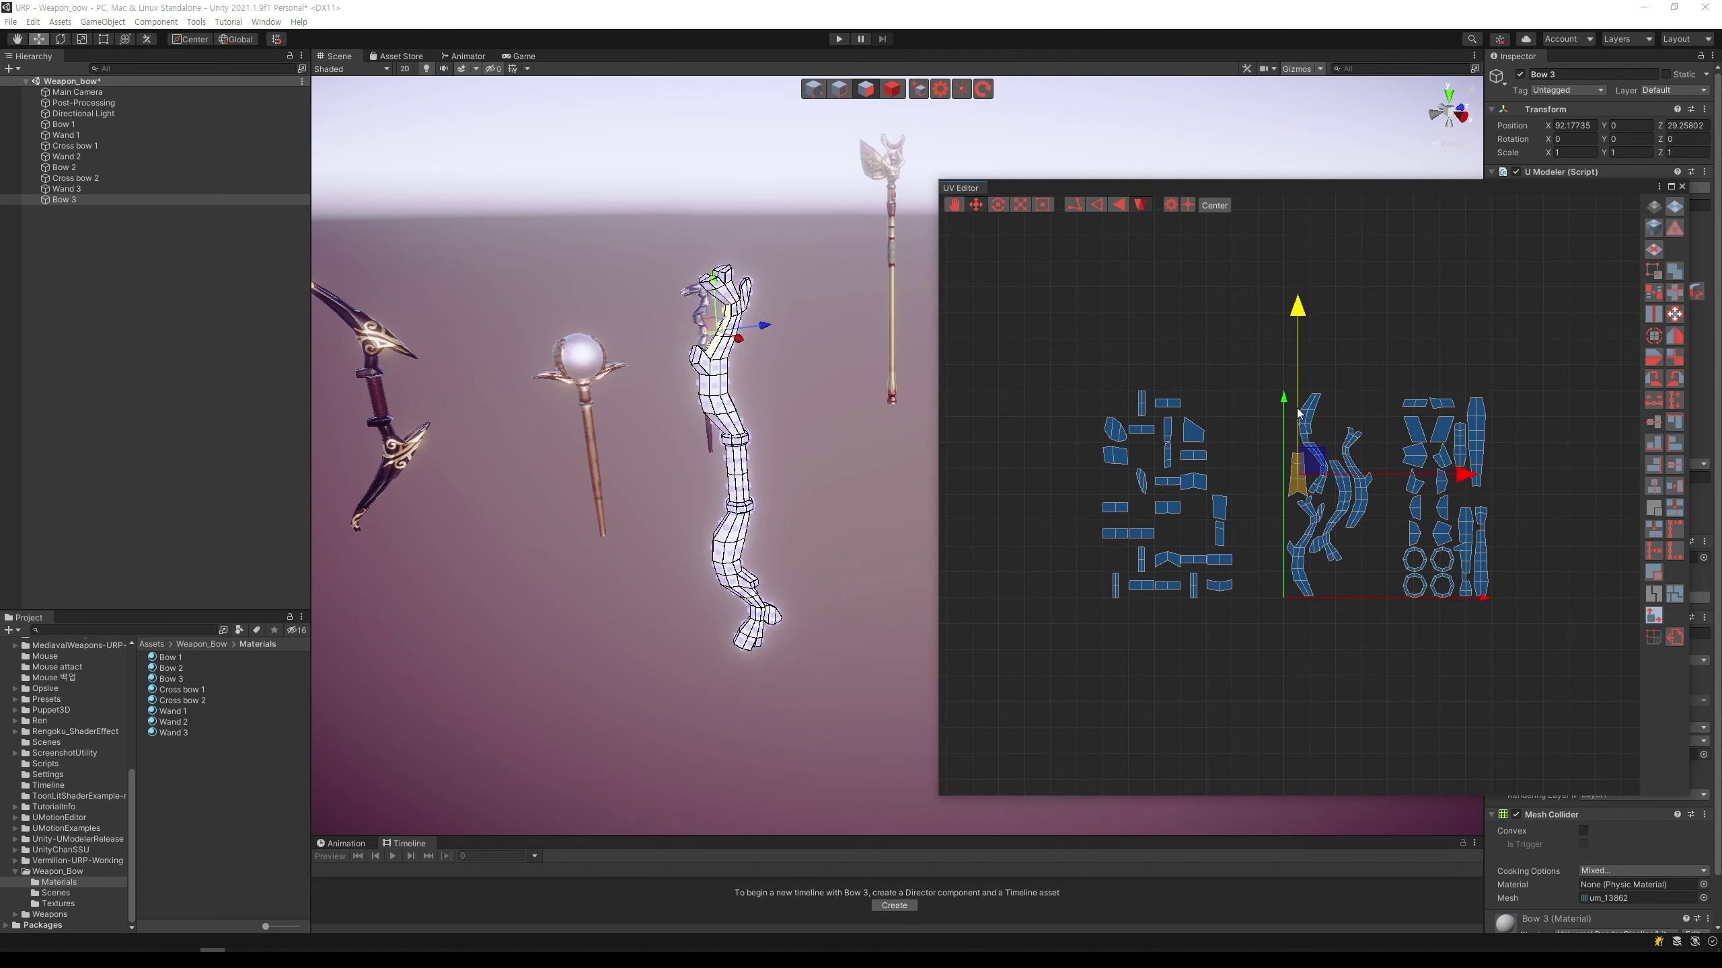
drag(1395, 477, 1393, 476)
click(1328, 461)
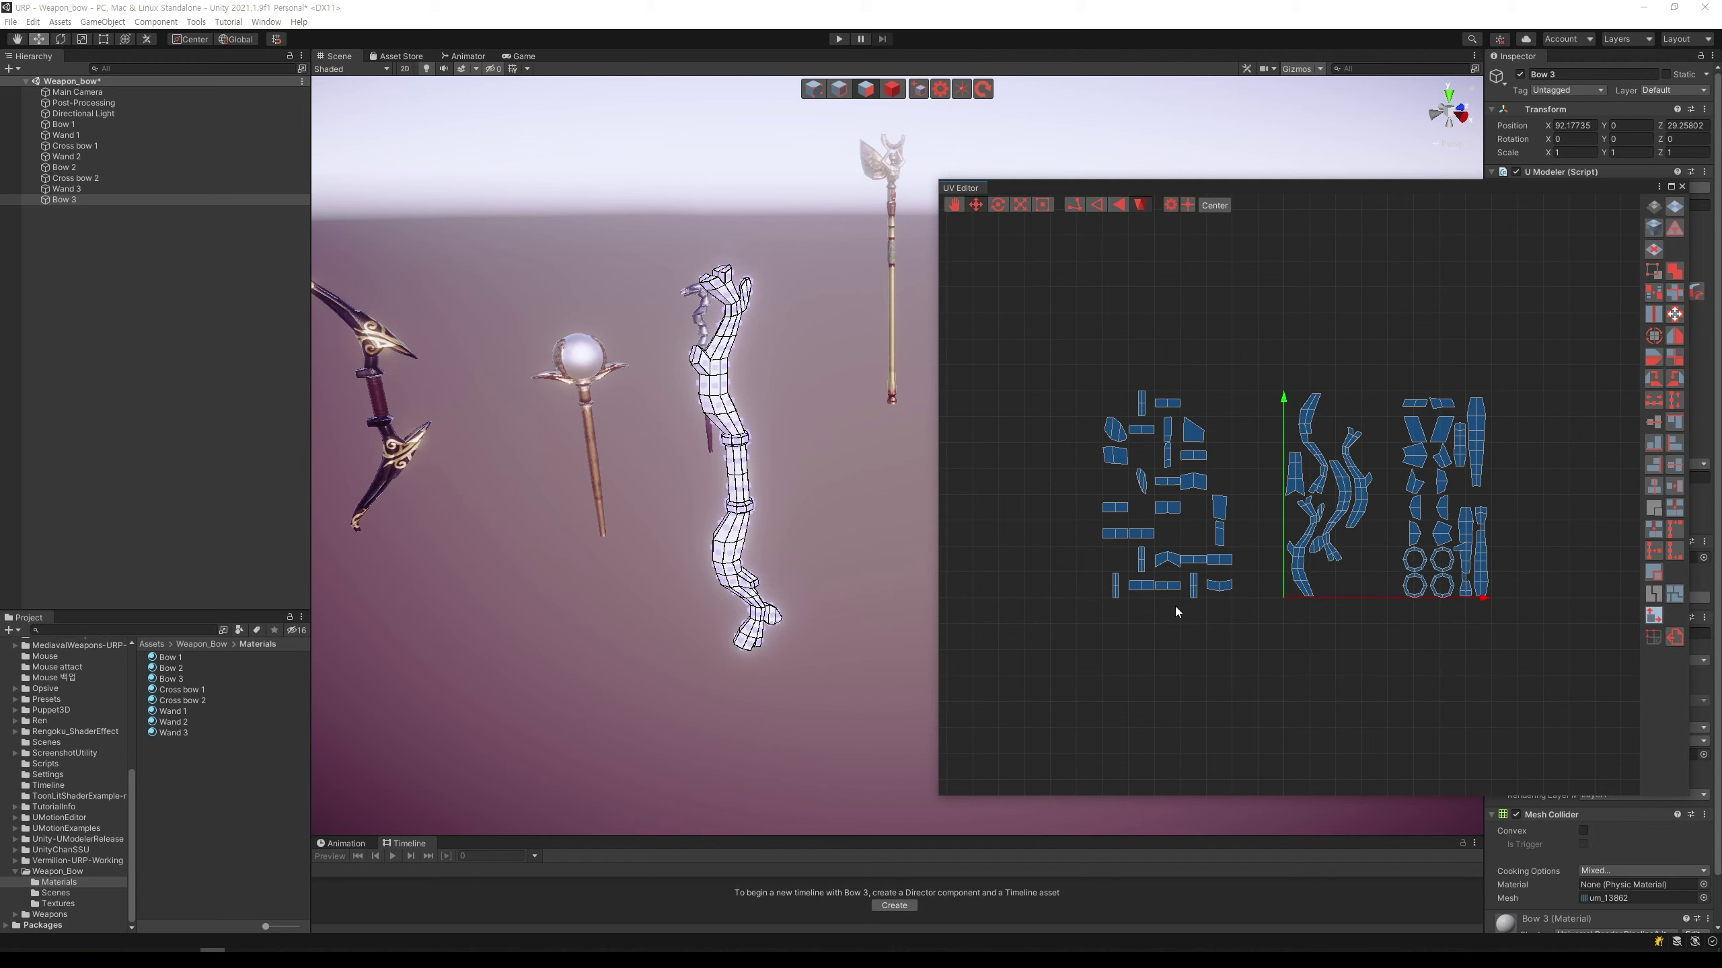
Step: Move three small islands from the left group right into gaps
click(1153, 588)
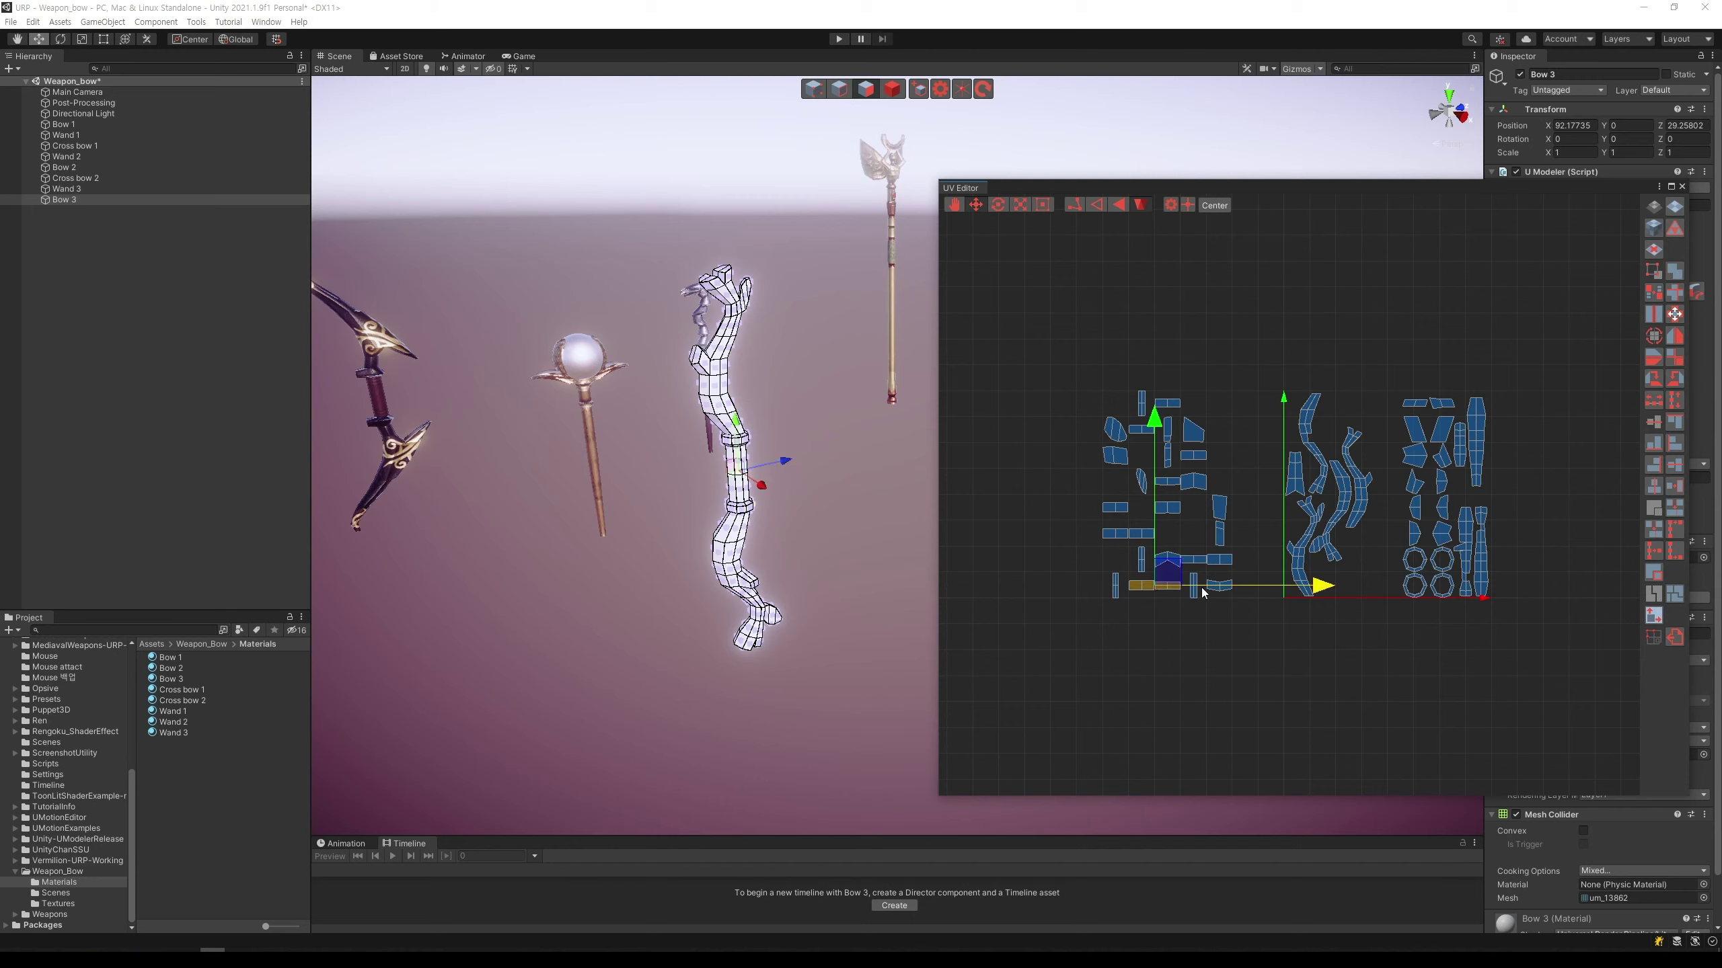
drag(1201, 587, 1391, 590)
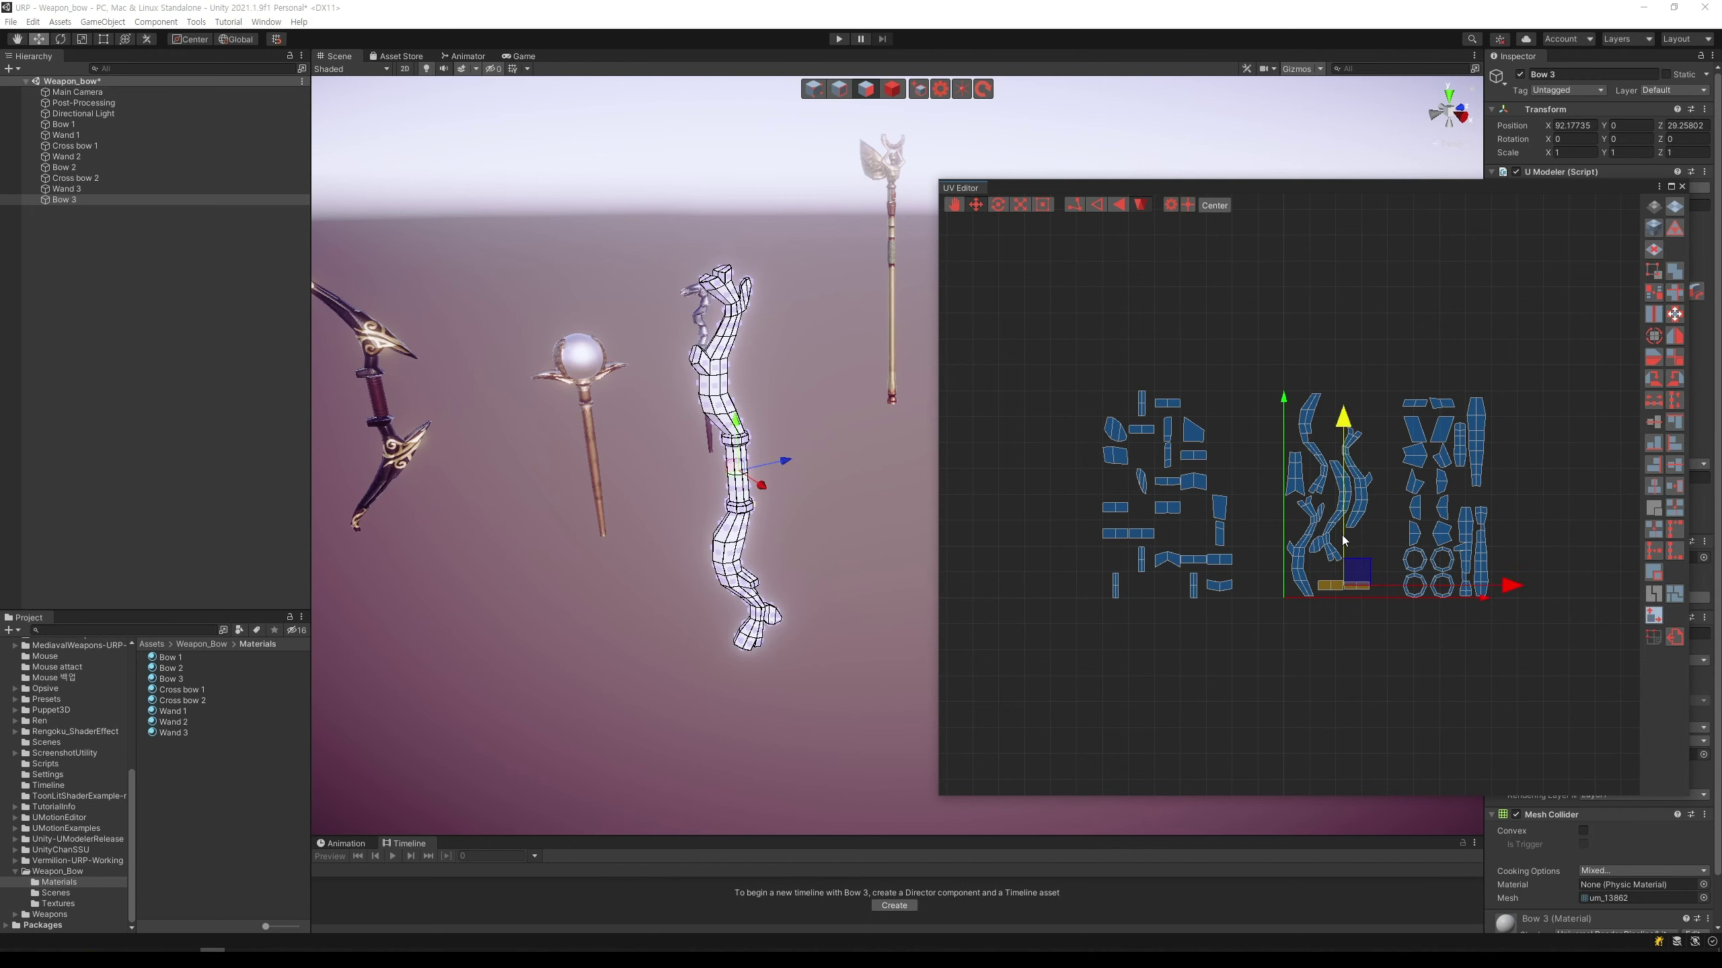
click(1255, 546)
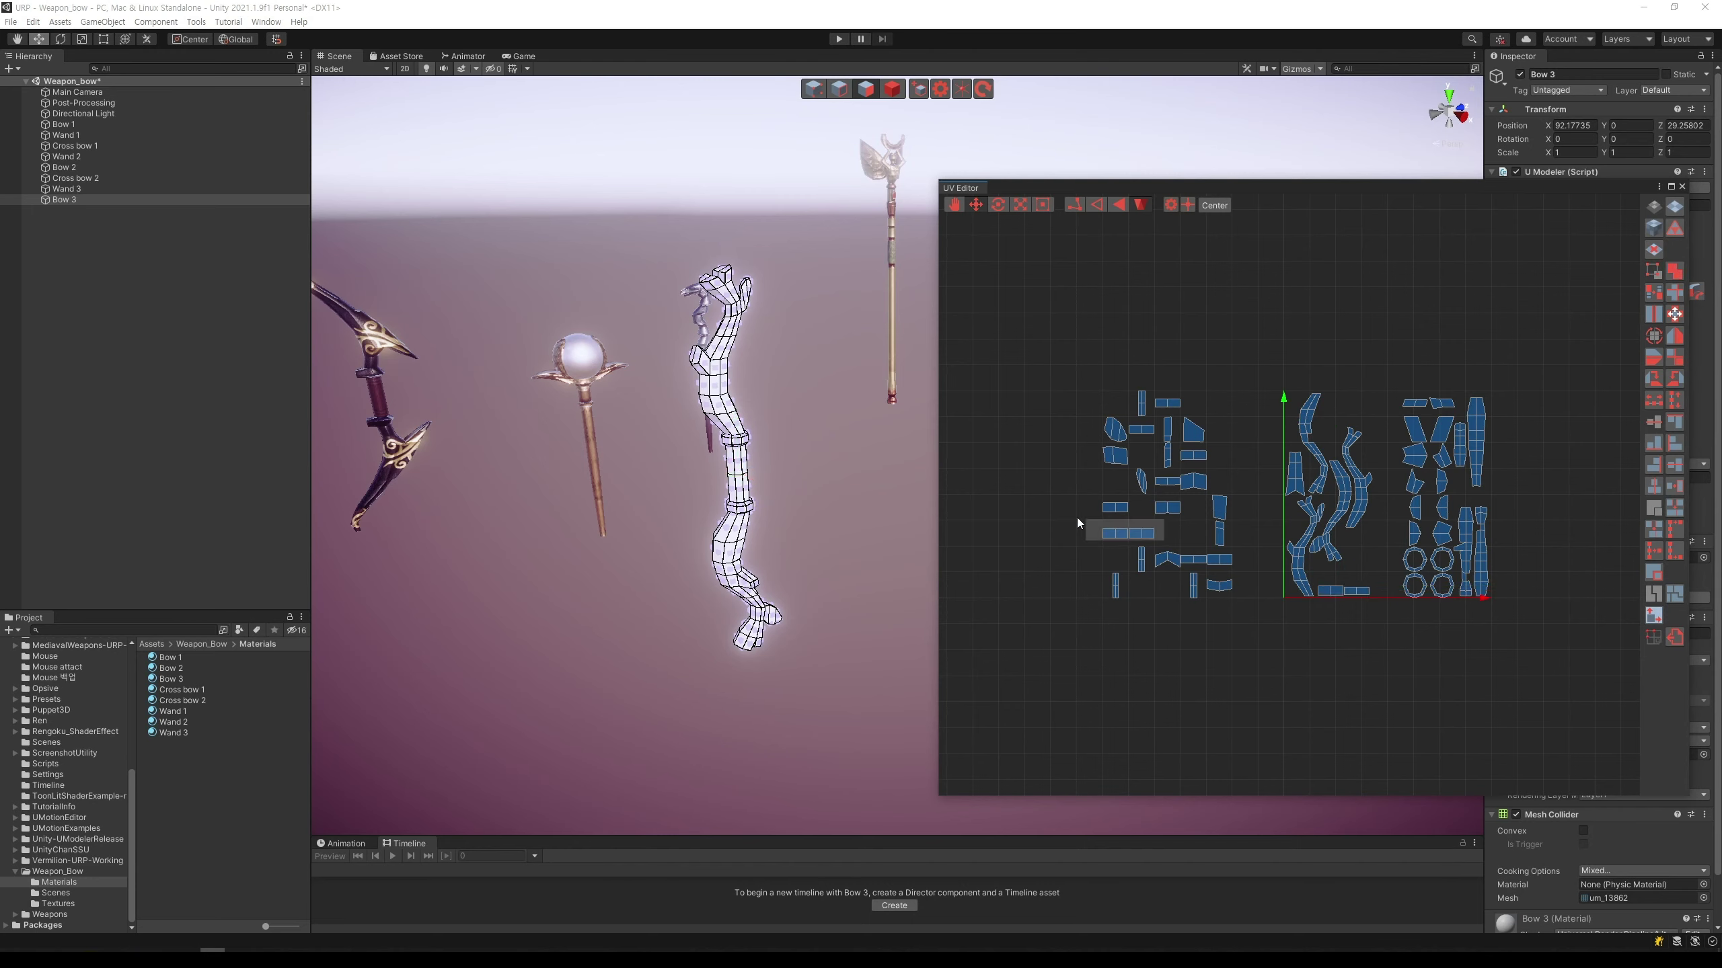
click(1128, 534)
drag(1189, 533, 1406, 533)
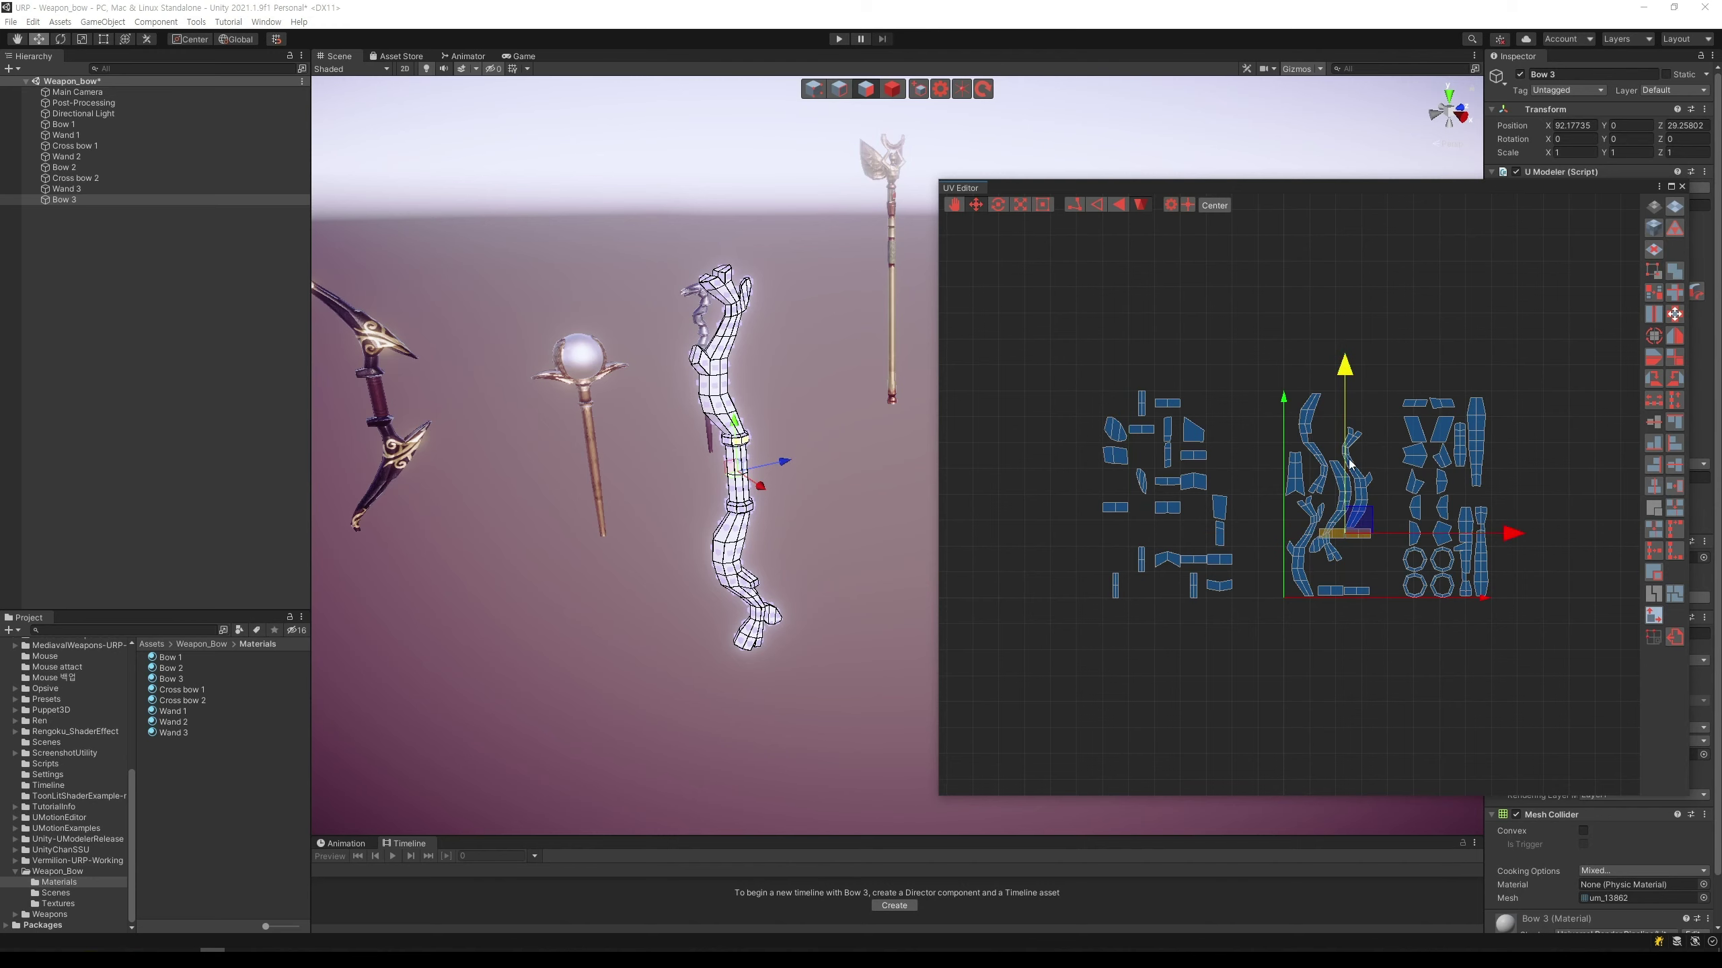
drag(1350, 464, 1345, 513)
drag(1426, 575, 1417, 572)
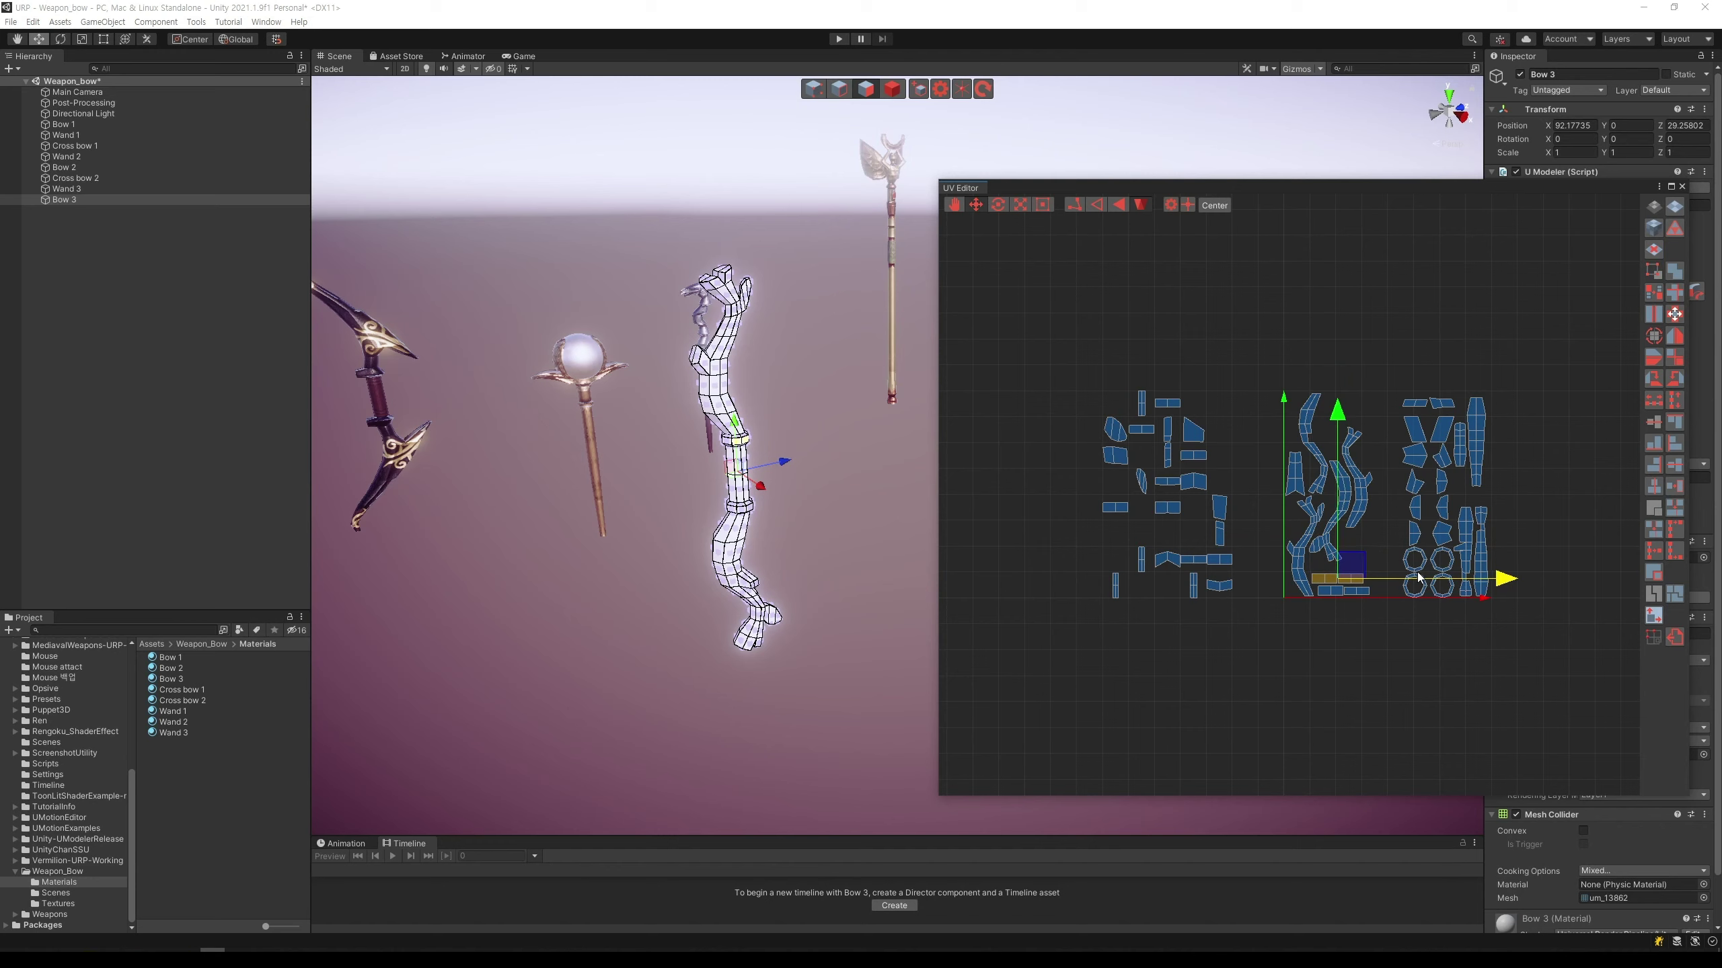
click(1222, 631)
mouse_move(1240, 543)
mouse_down()
mouse_move(1222, 495)
mouse_move(1453, 526)
mouse_up()
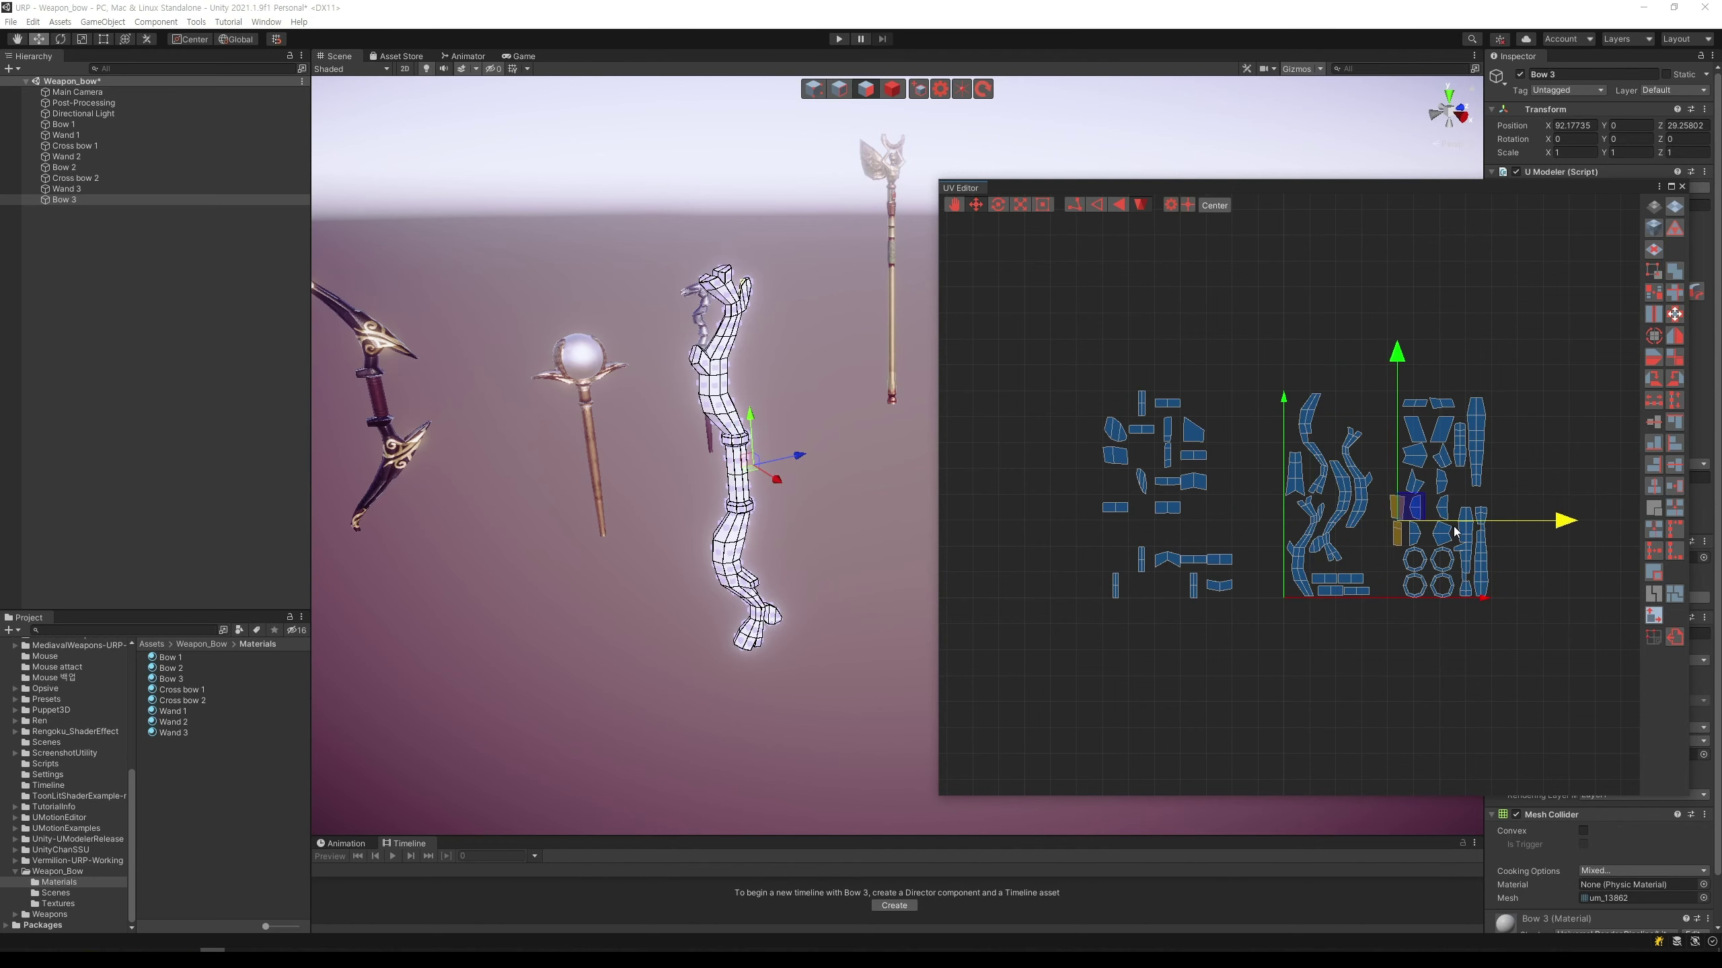
drag(1396, 445, 1396, 496)
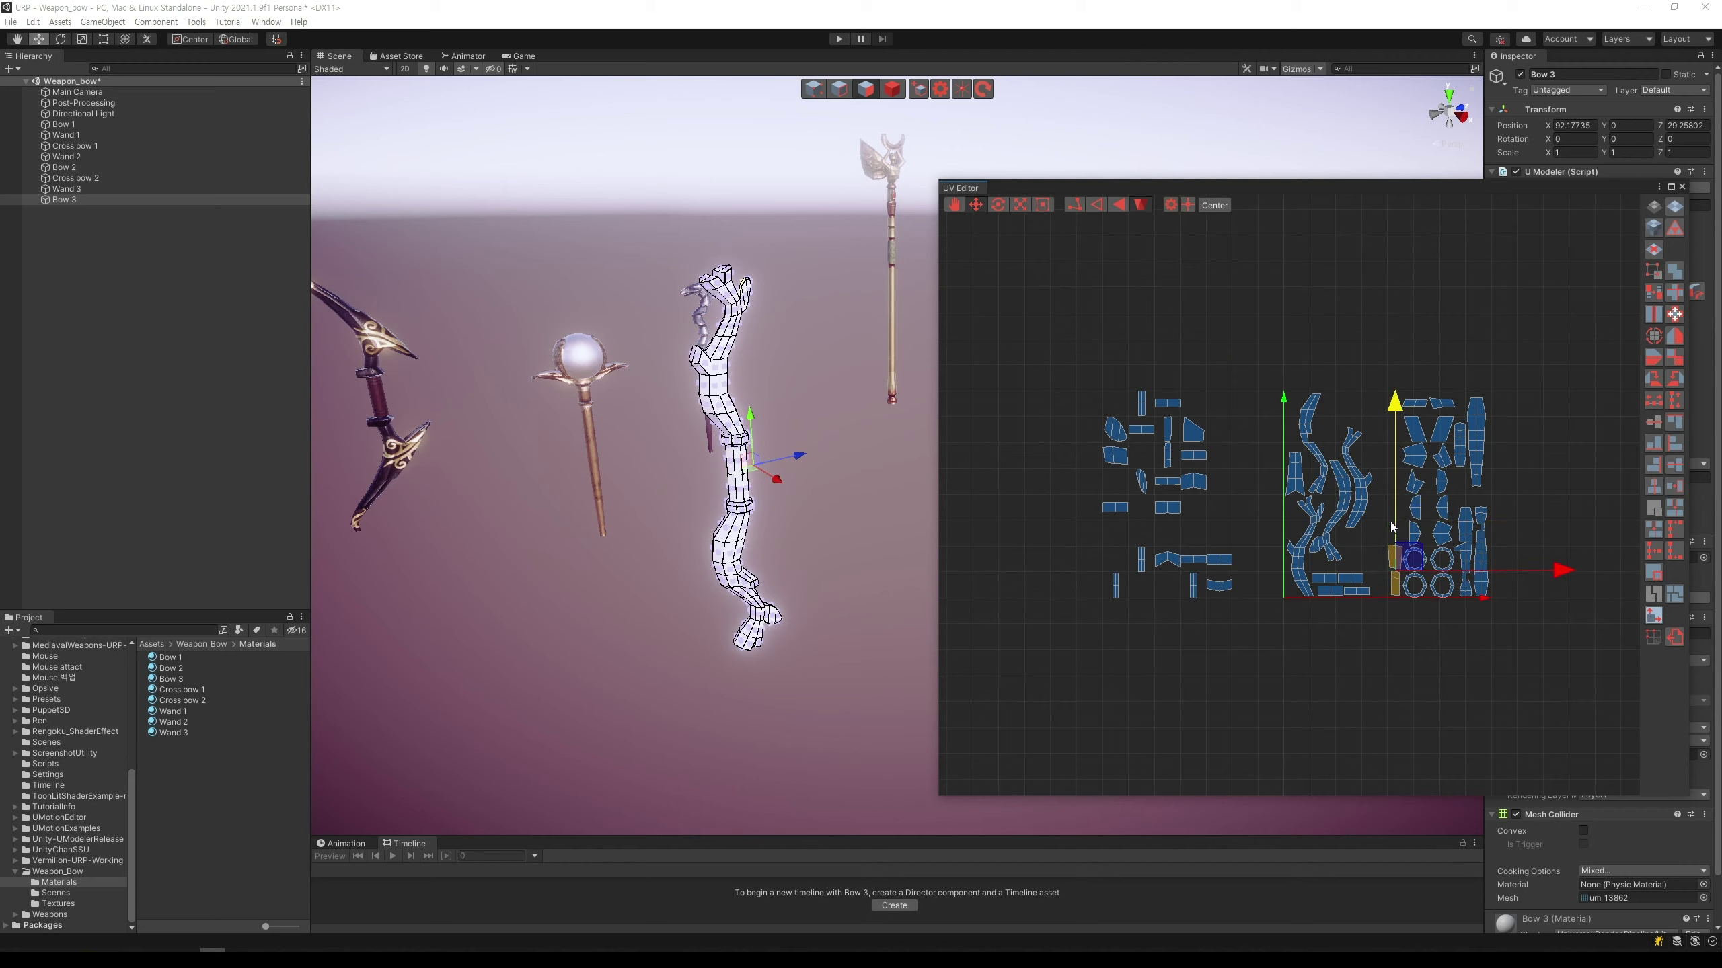
Step: Place a thin strip at the far right and a small square island in a gap
click(1202, 451)
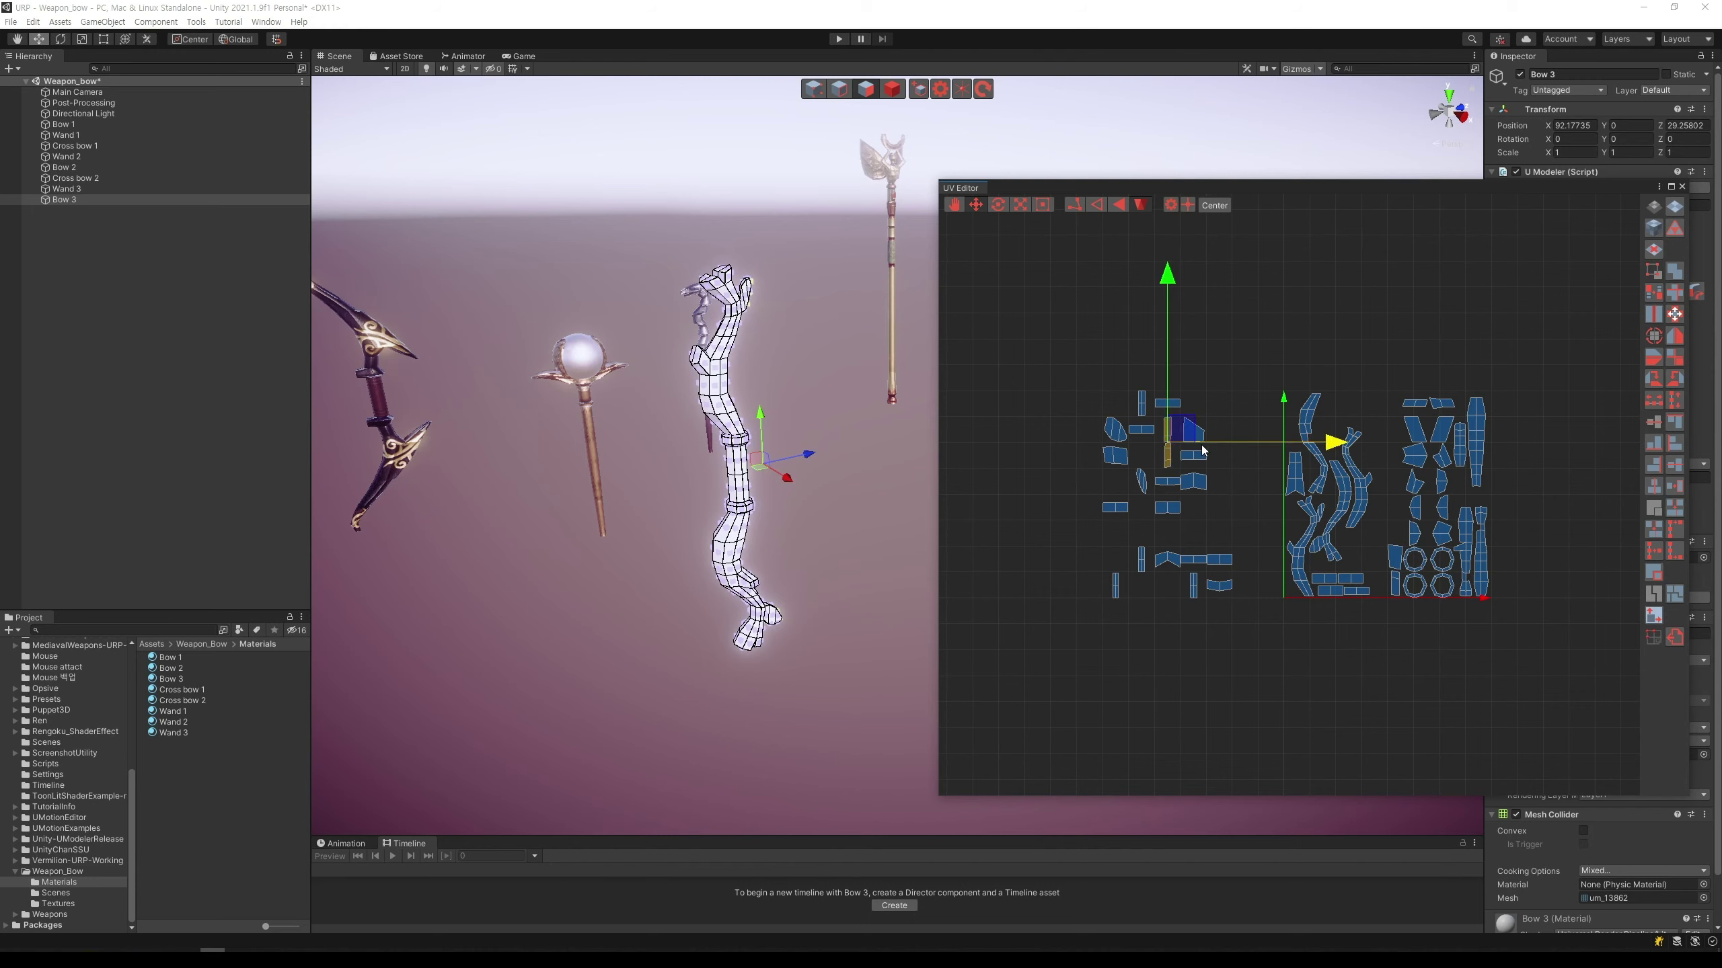
drag(1202, 450, 1551, 452)
click(1524, 461)
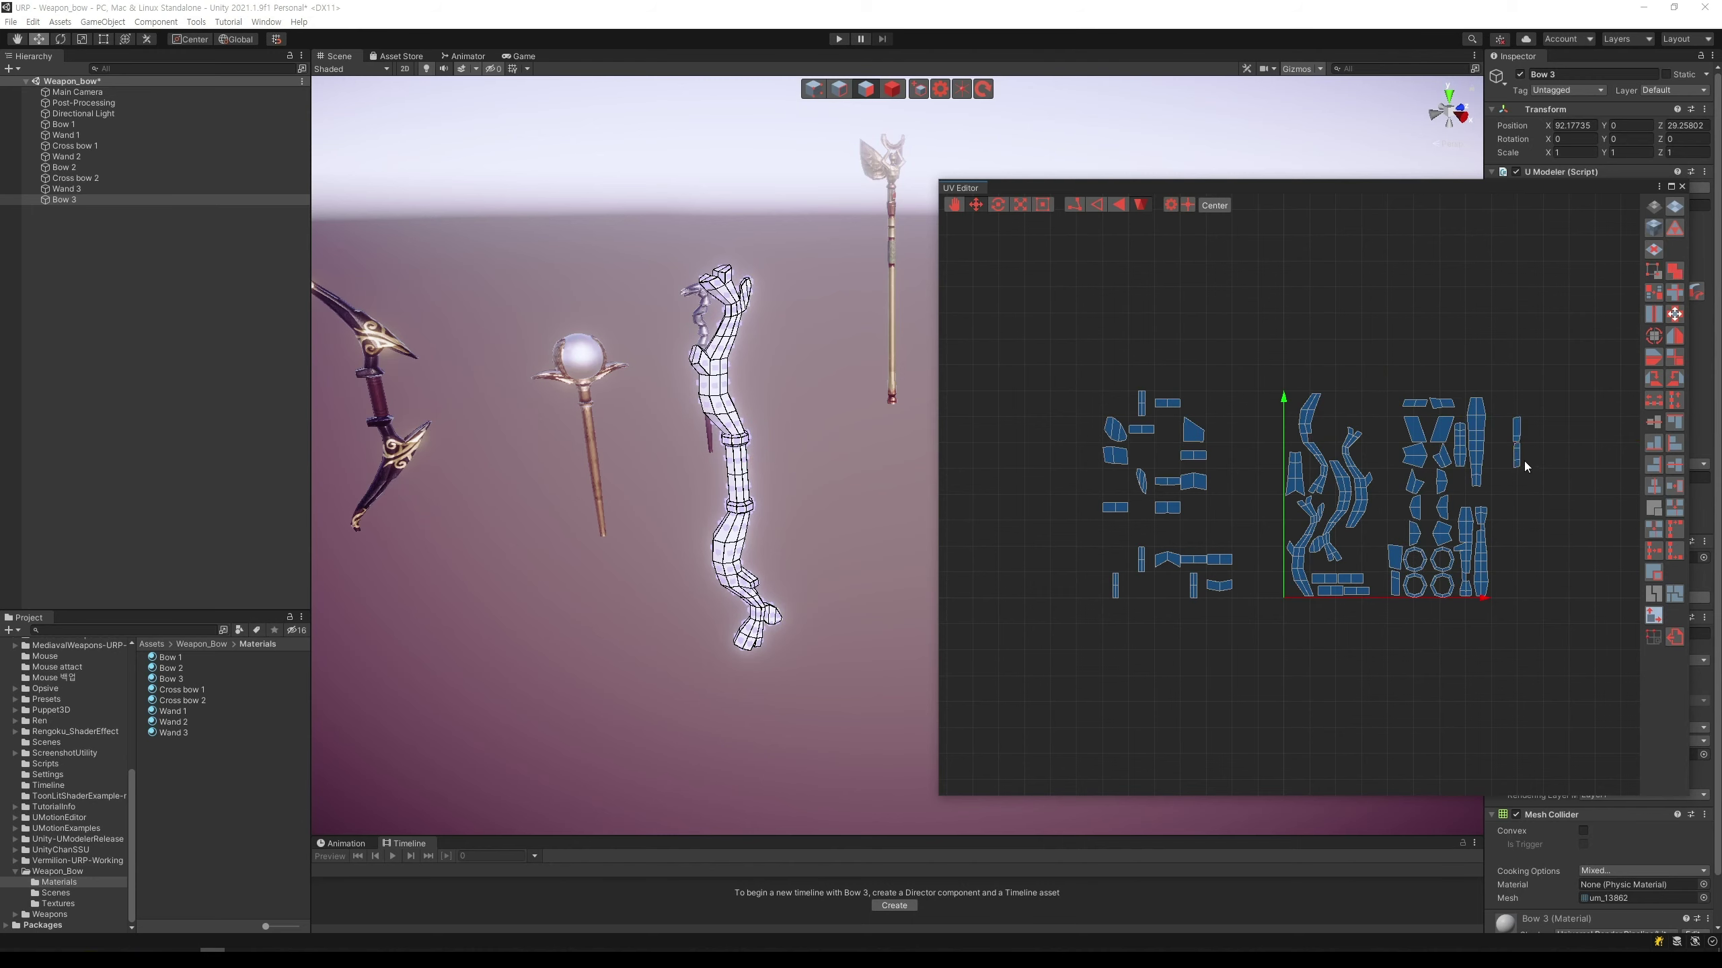
click(1226, 560)
drag(1268, 554, 1537, 562)
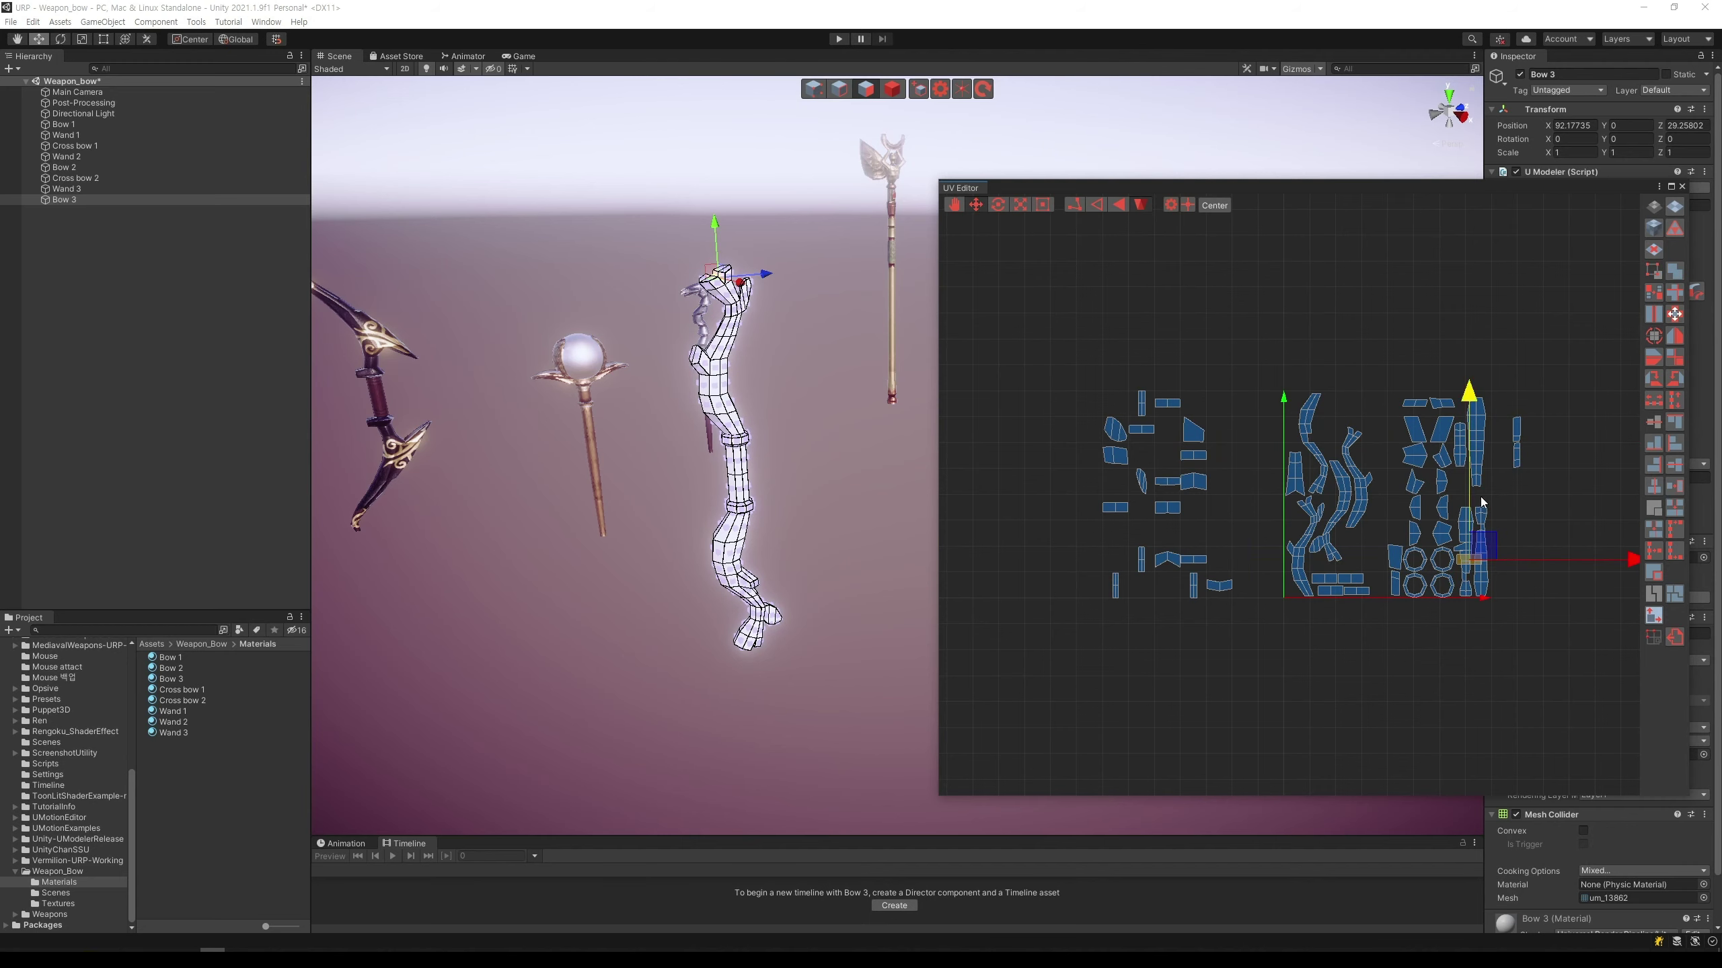
drag(1481, 502, 1478, 442)
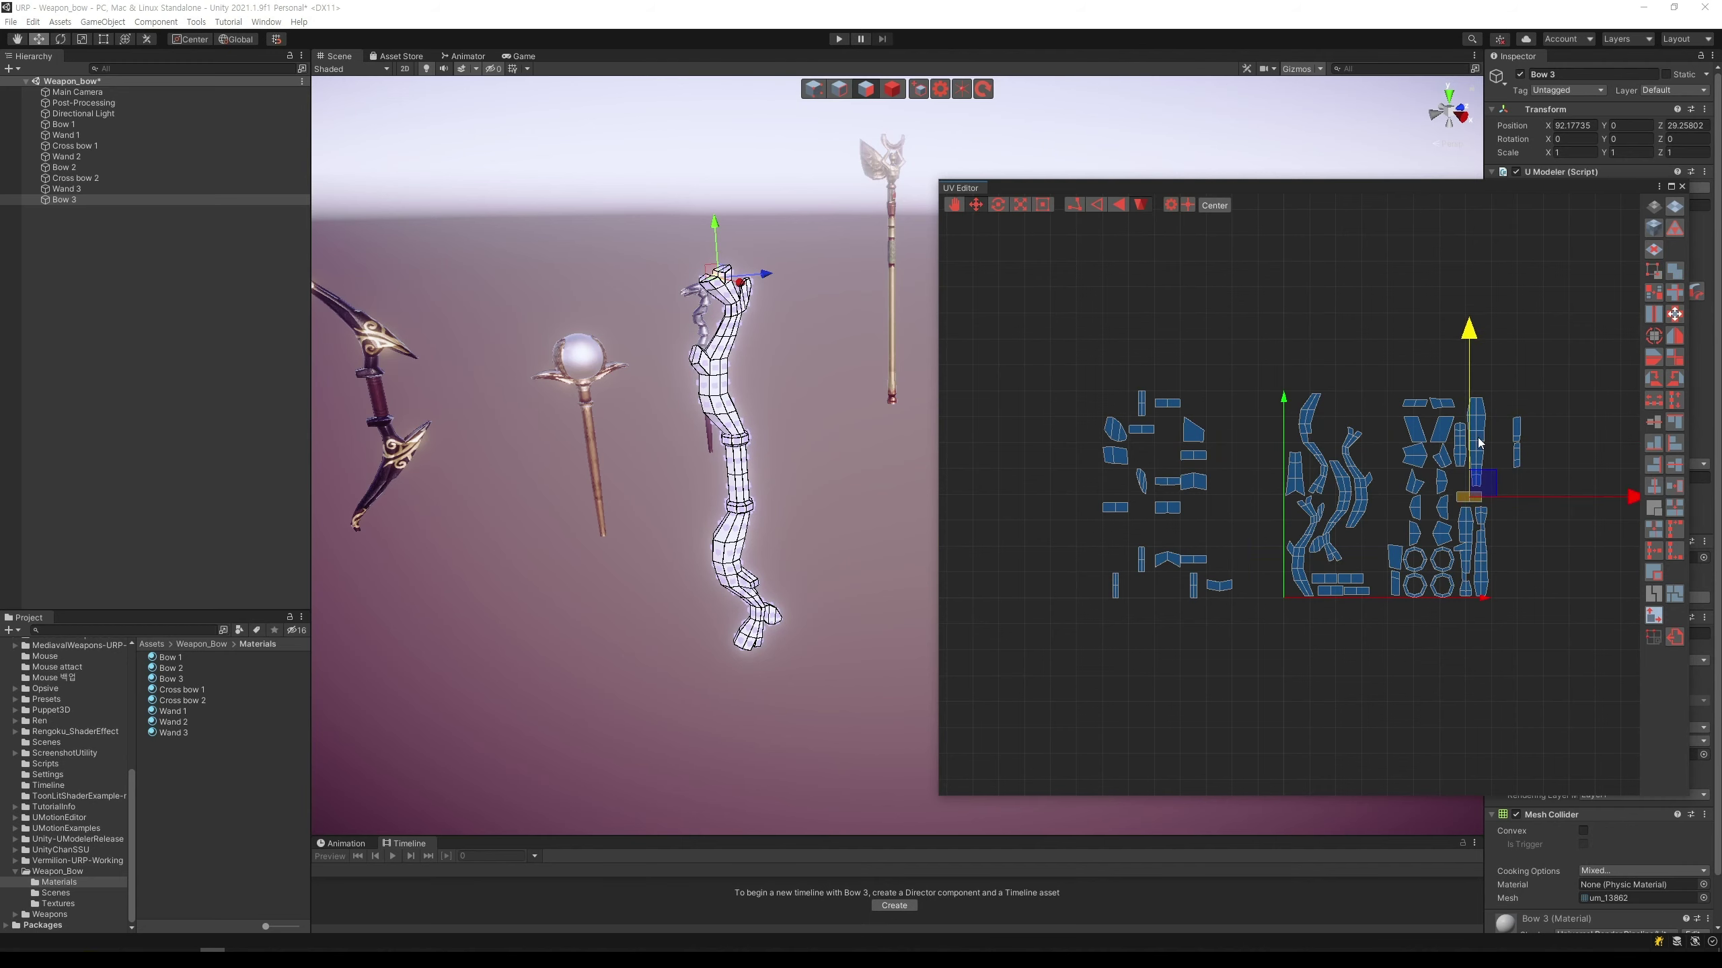
click(1554, 553)
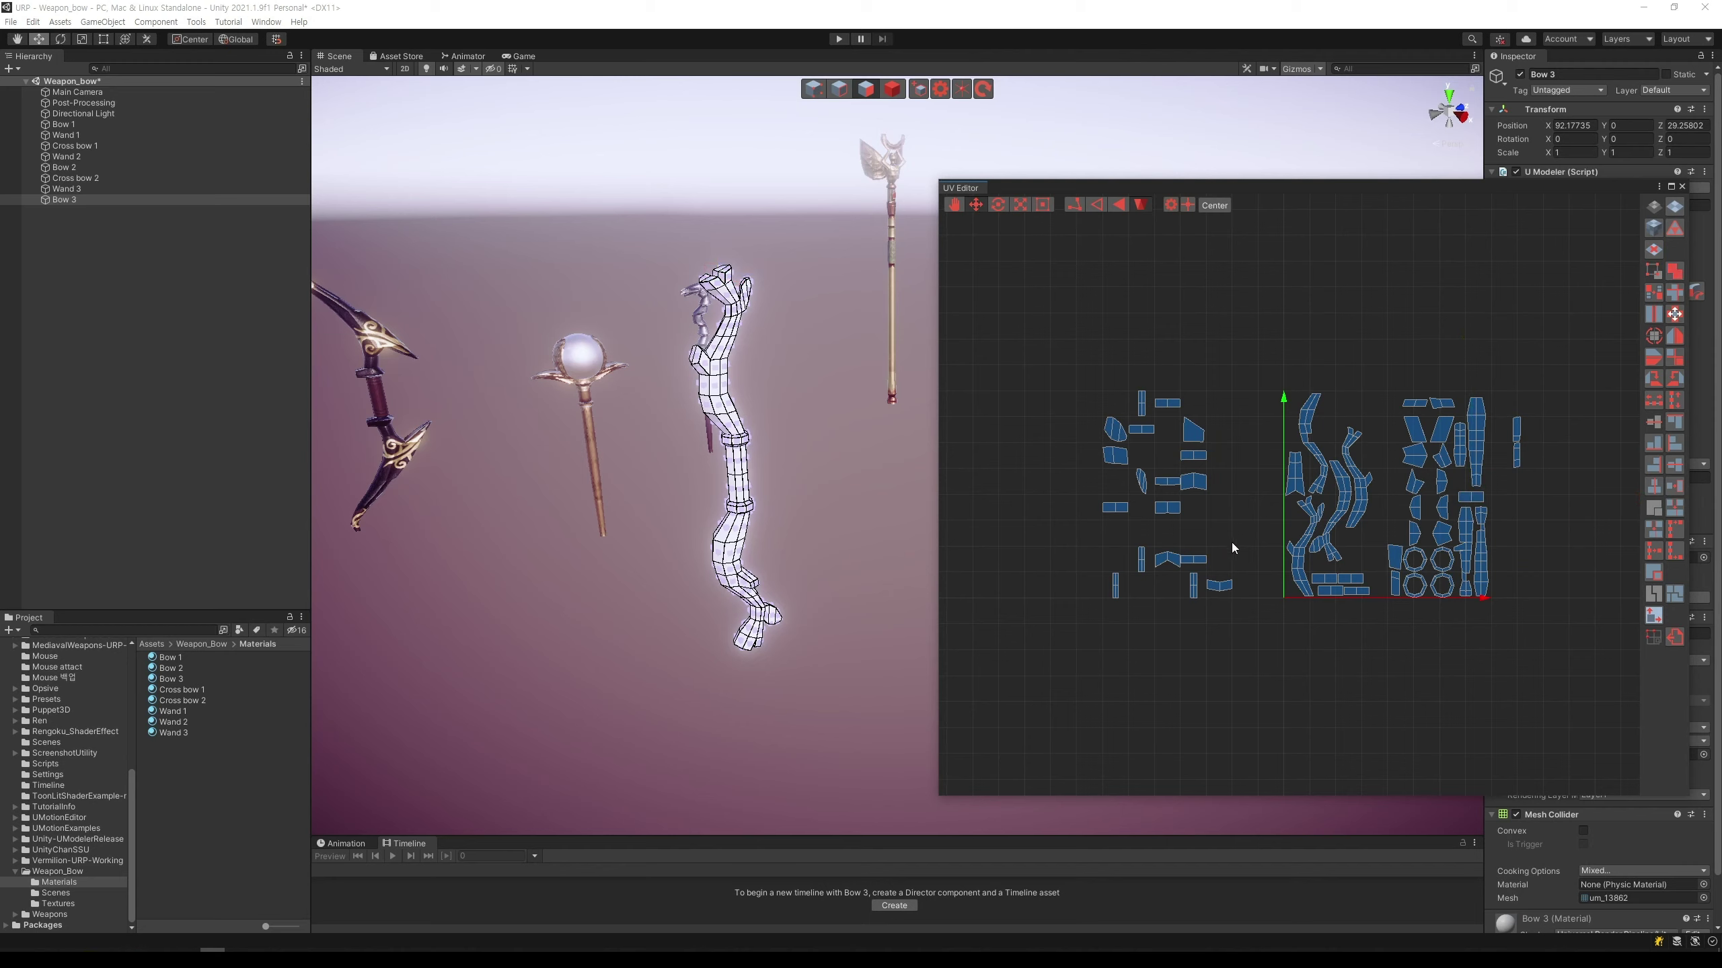
Step: Spread two small islands apart by scaling, then fit one into the right group's bottom row
click(1116, 581)
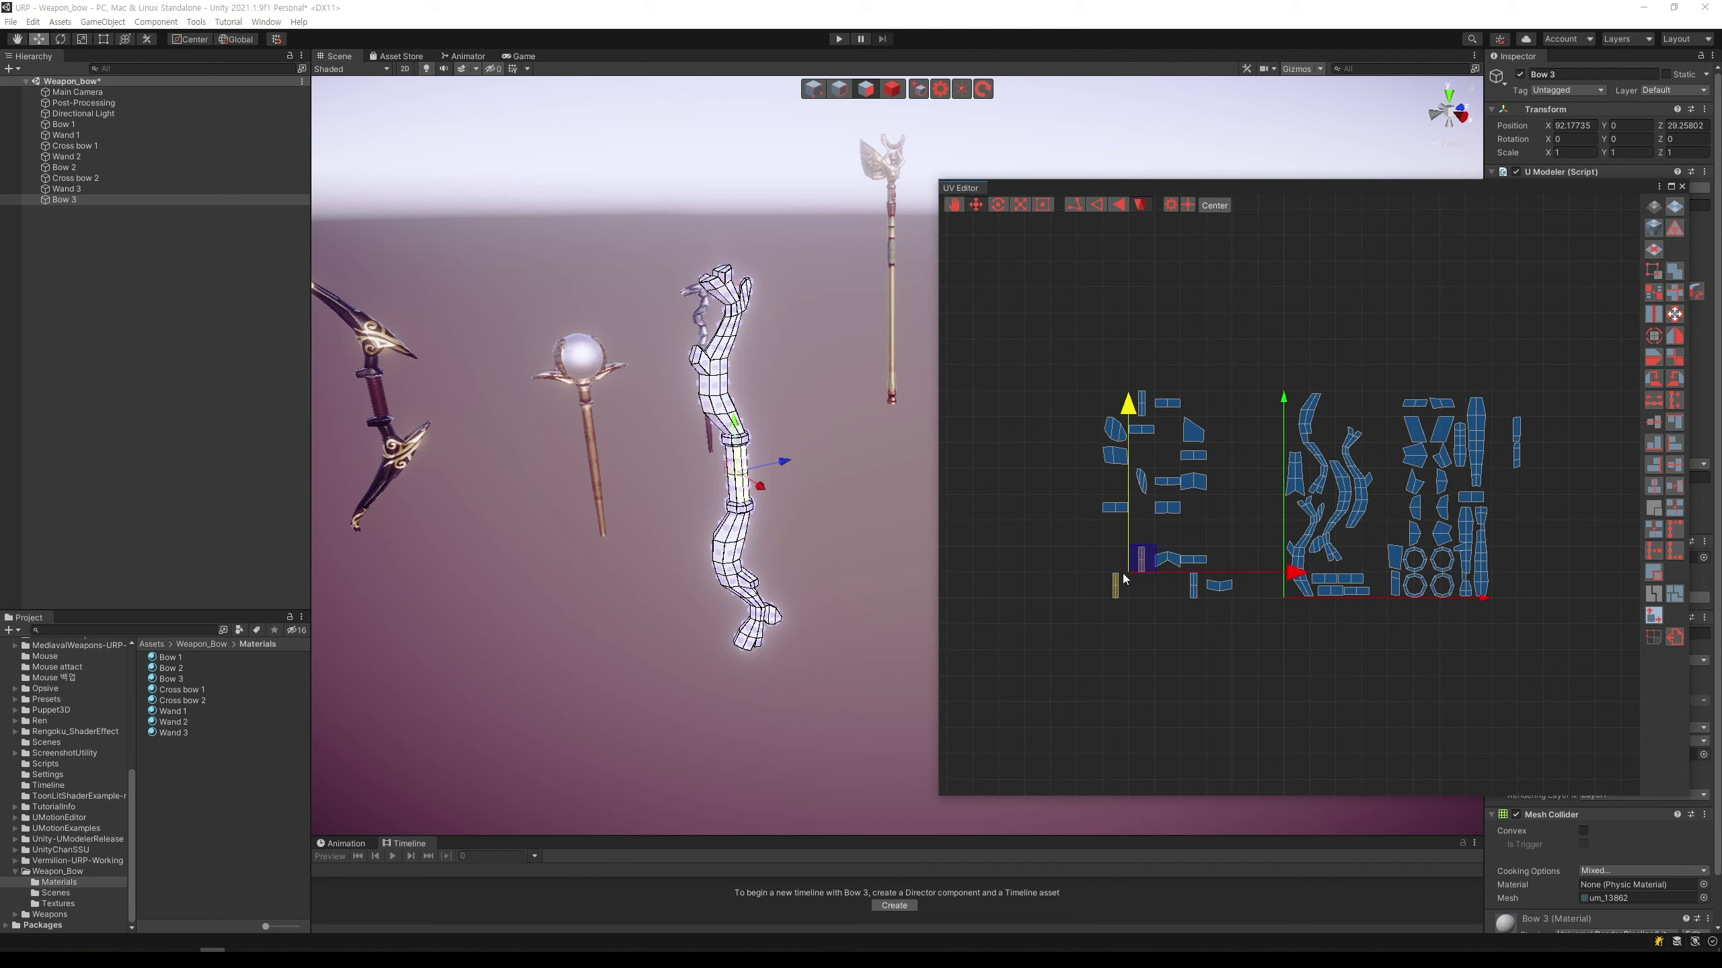
shift+click(1197, 596)
key(r)
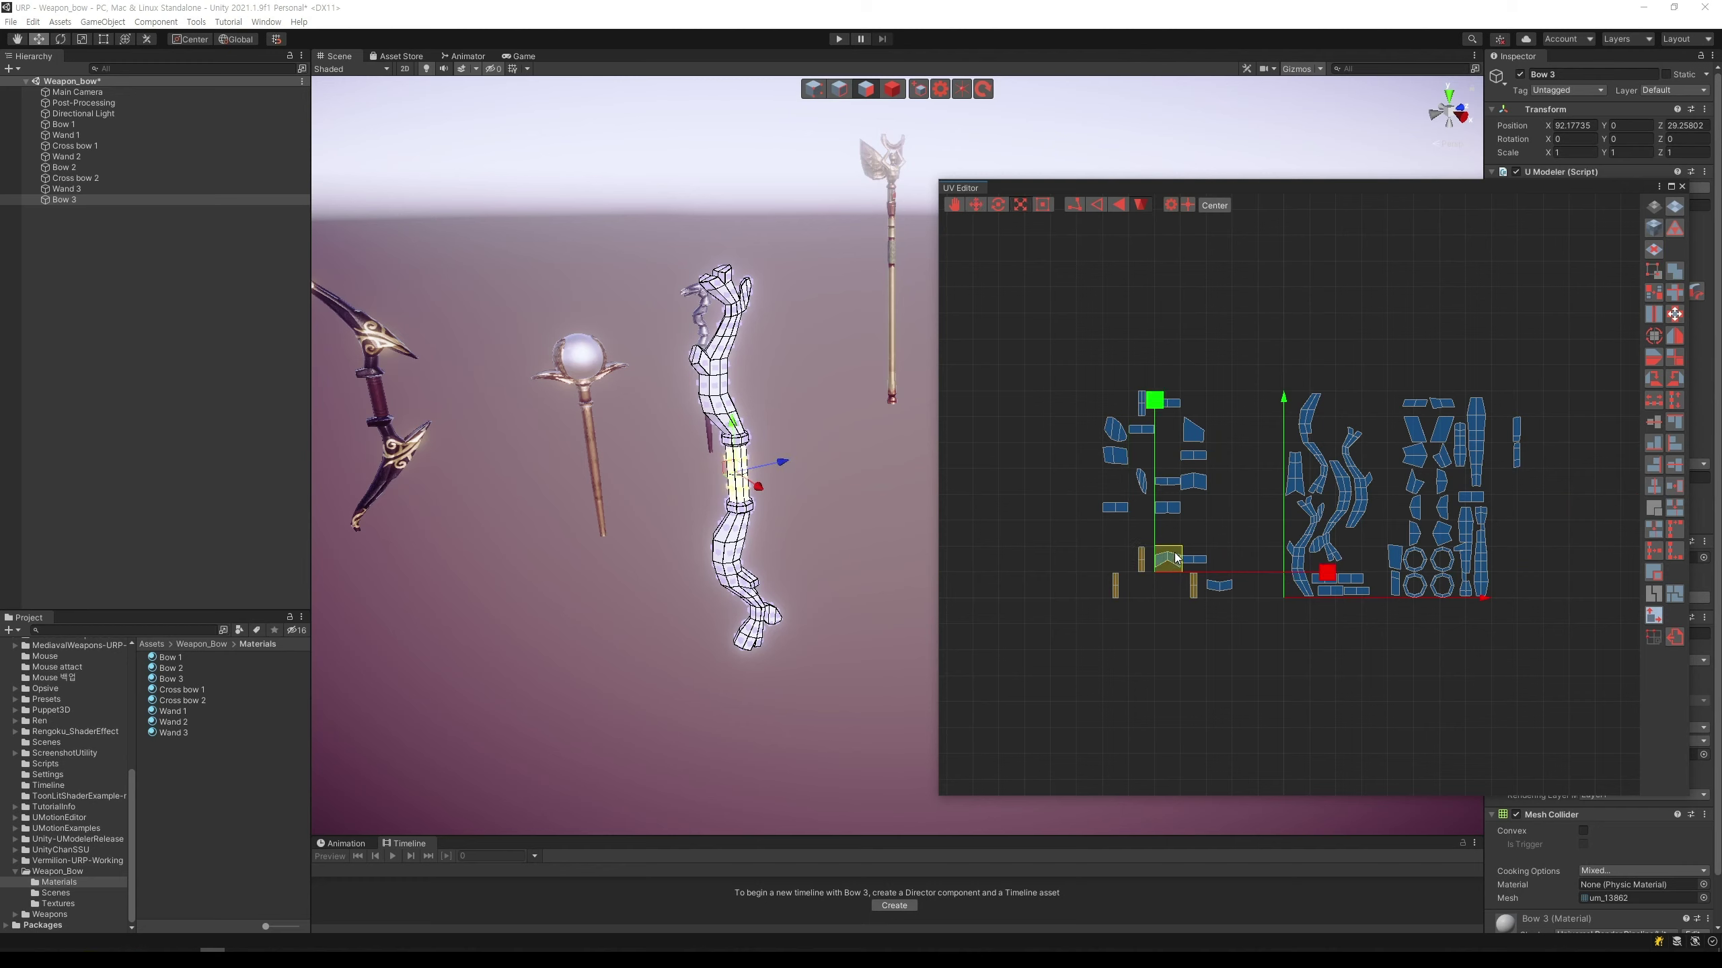
drag(1174, 552, 1216, 520)
key(w)
drag(1154, 407, 1154, 456)
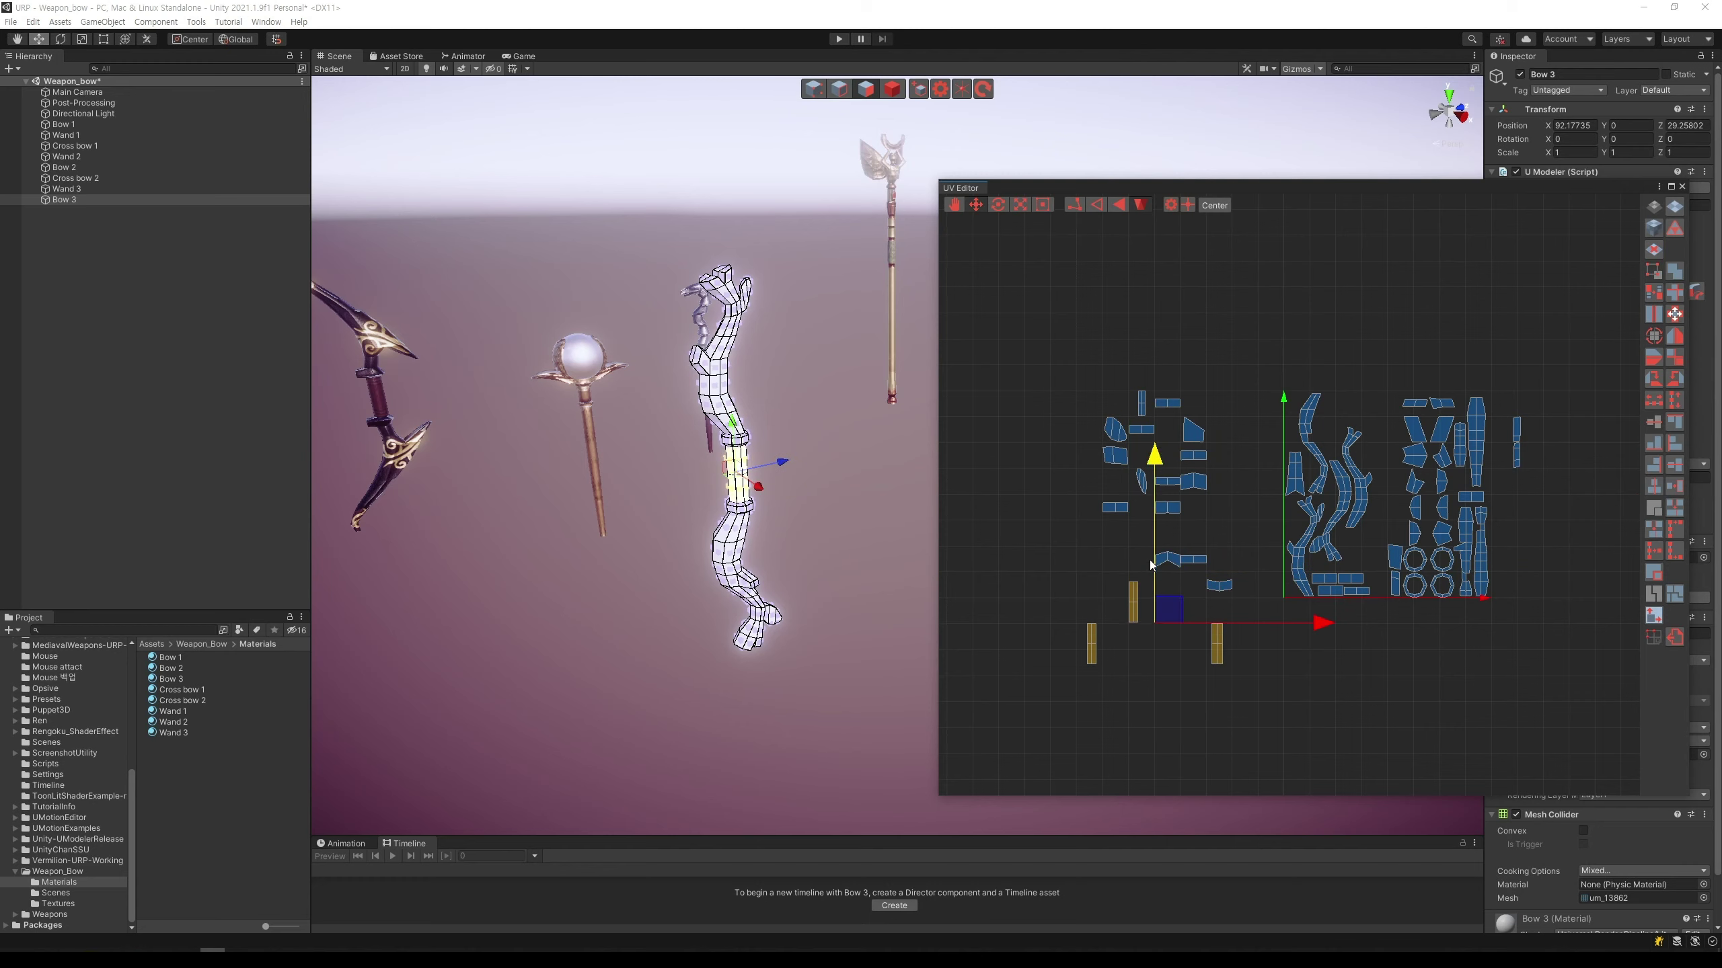
click(1258, 707)
click(1217, 647)
drag(1299, 643, 1465, 643)
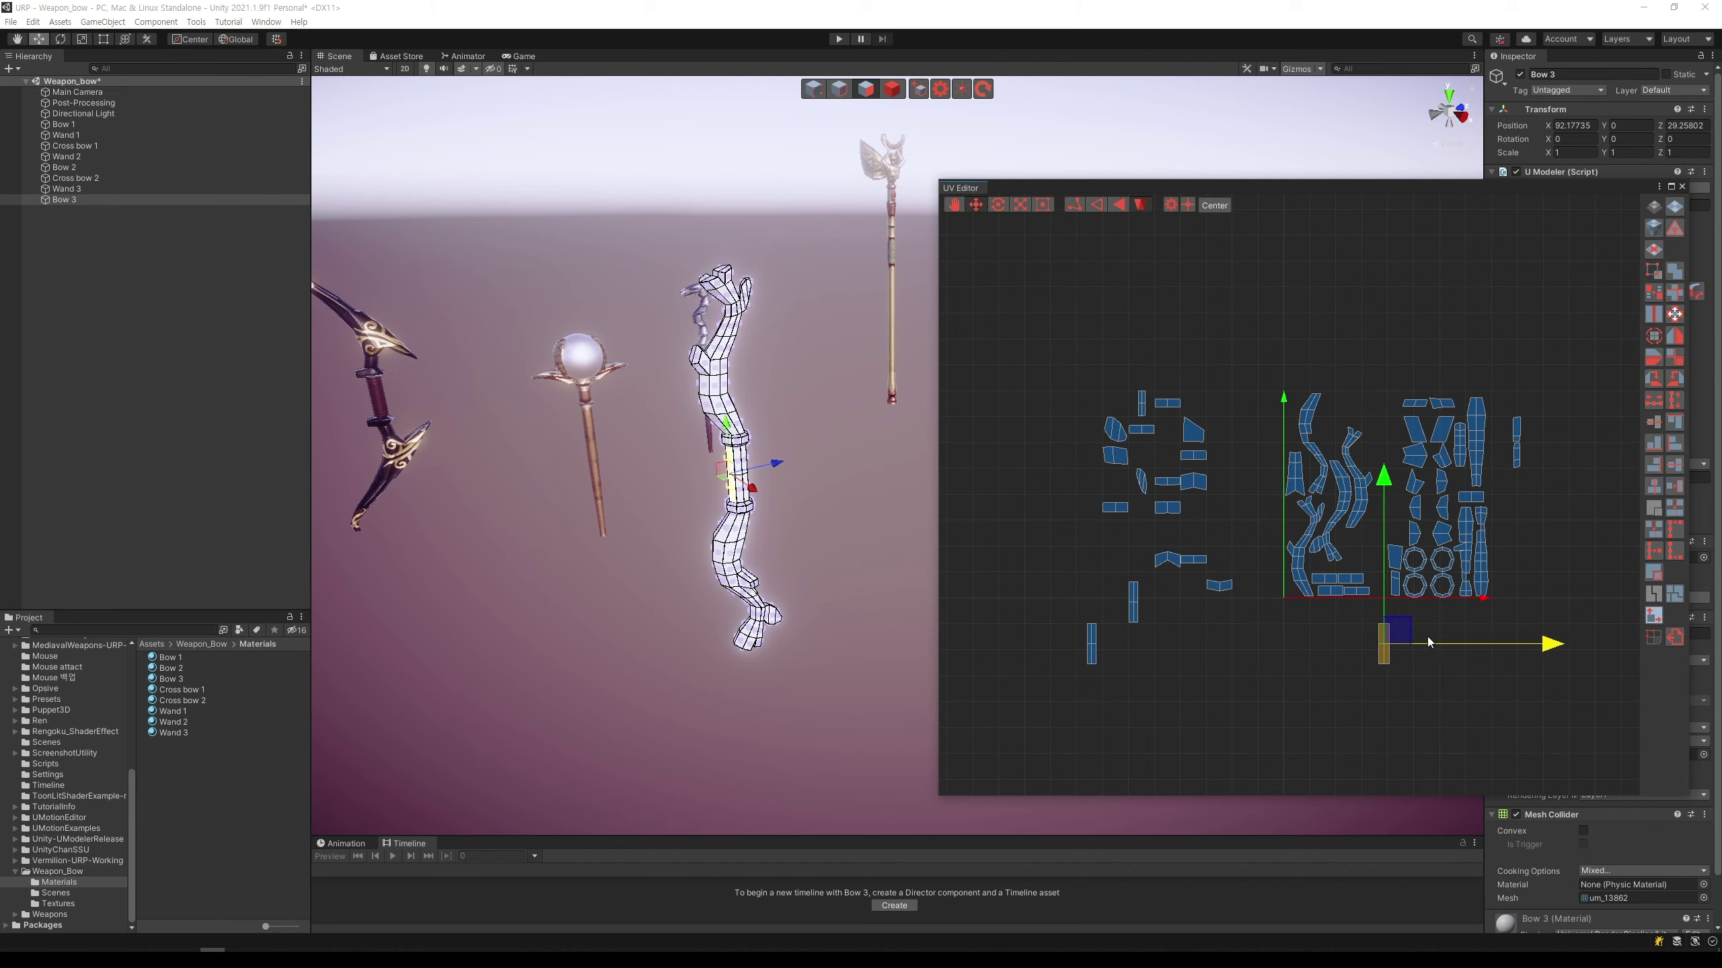
drag(1383, 606, 1381, 541)
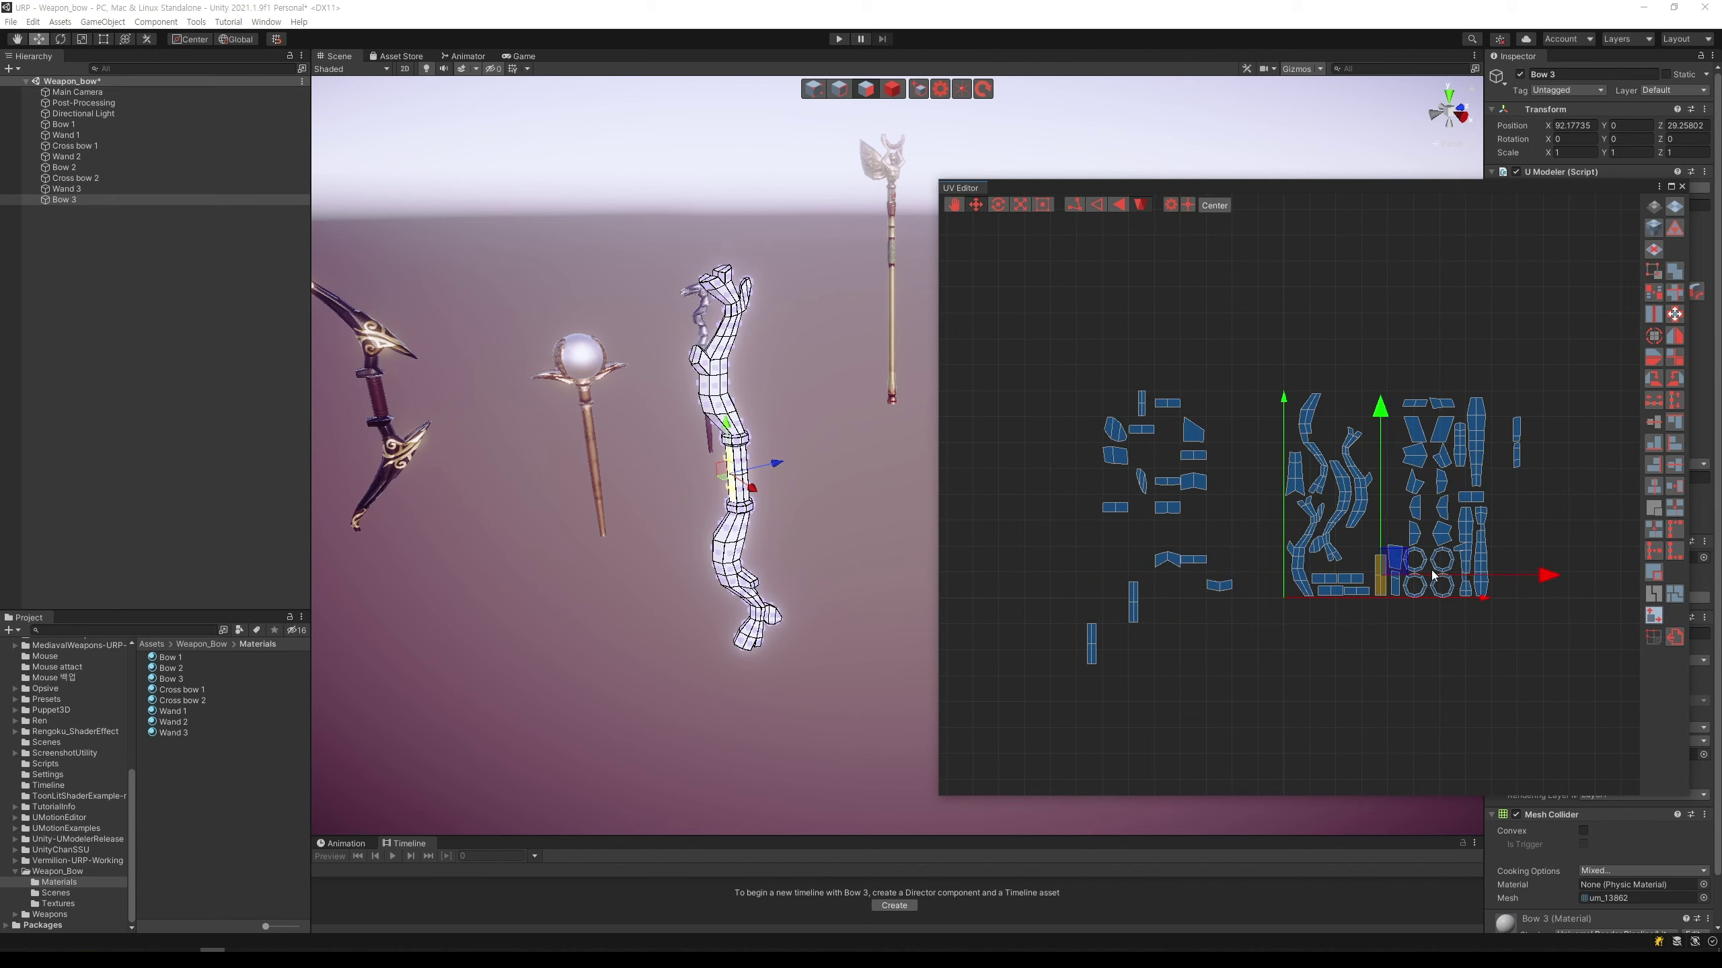
click(1205, 637)
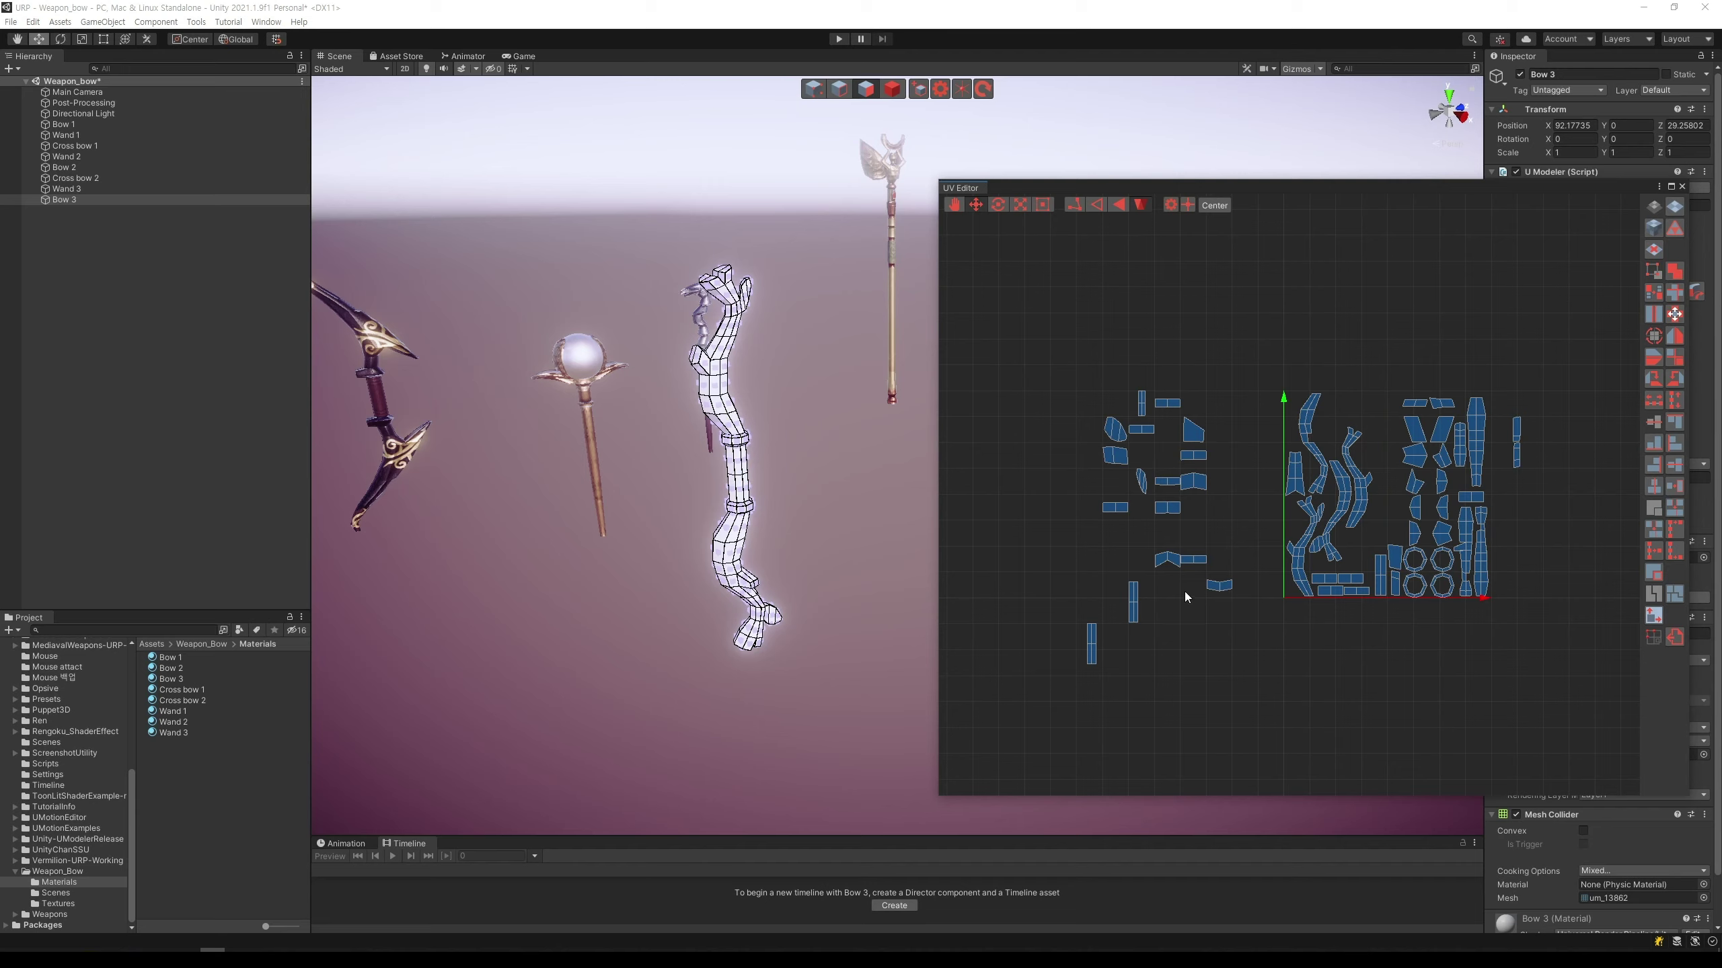
Step: Move a small vertical island from the left group over into the right group
click(1142, 407)
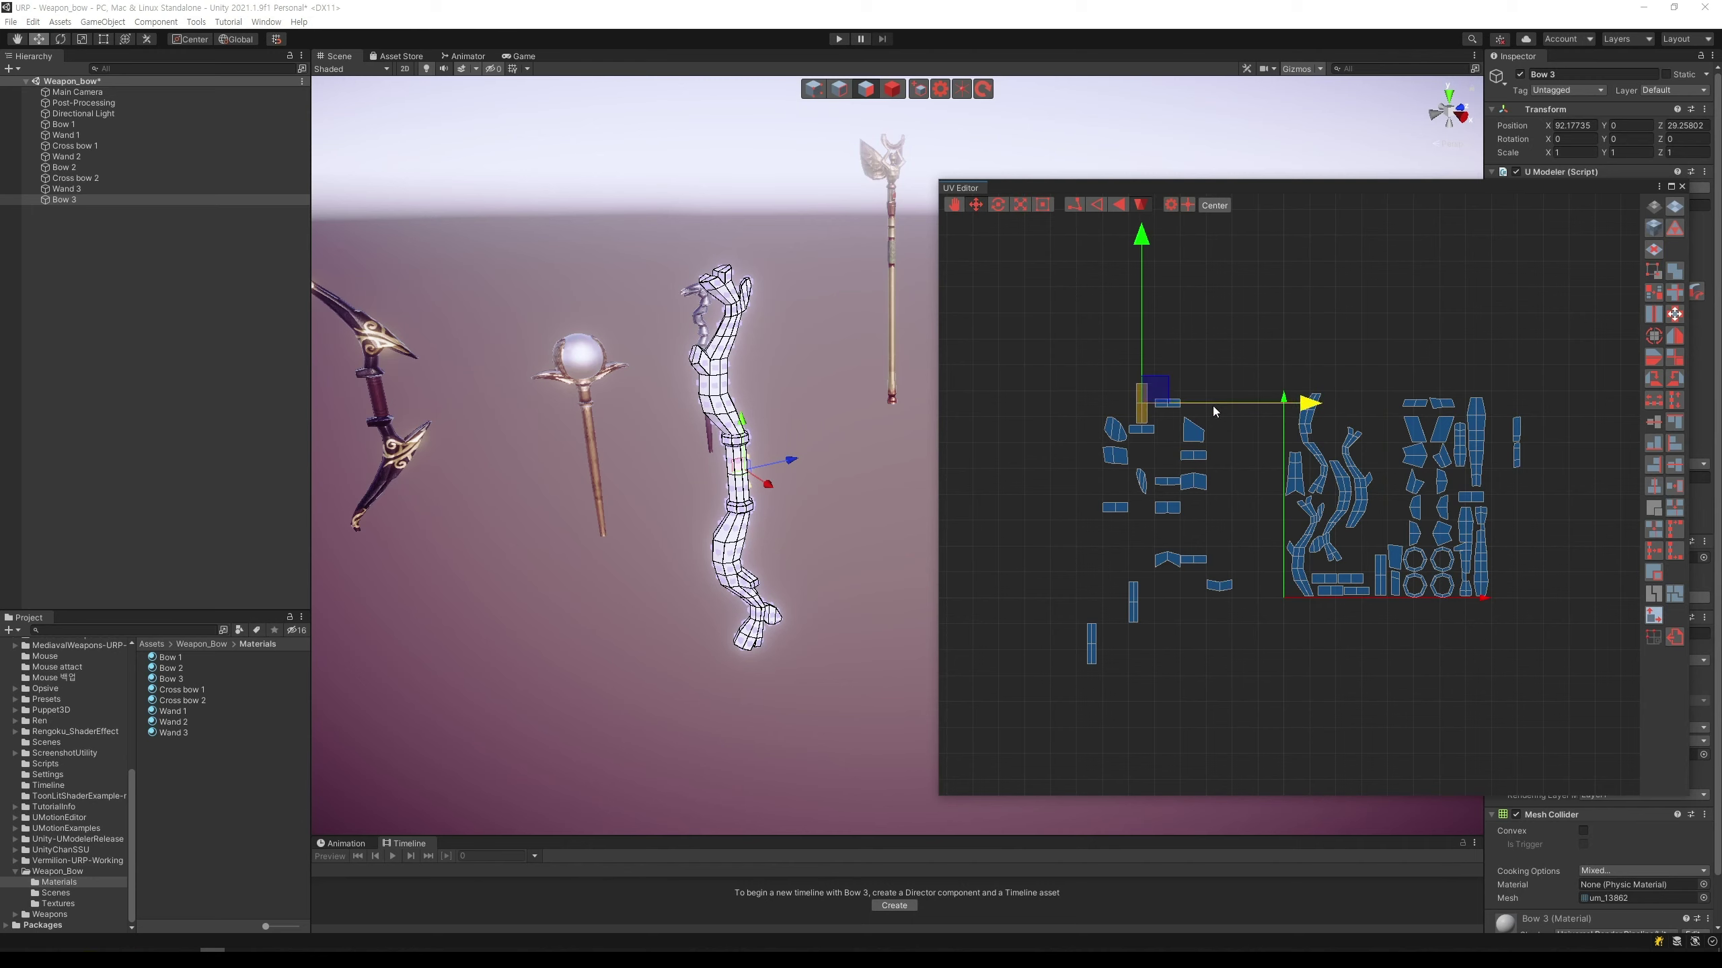
drag(1179, 403, 1429, 403)
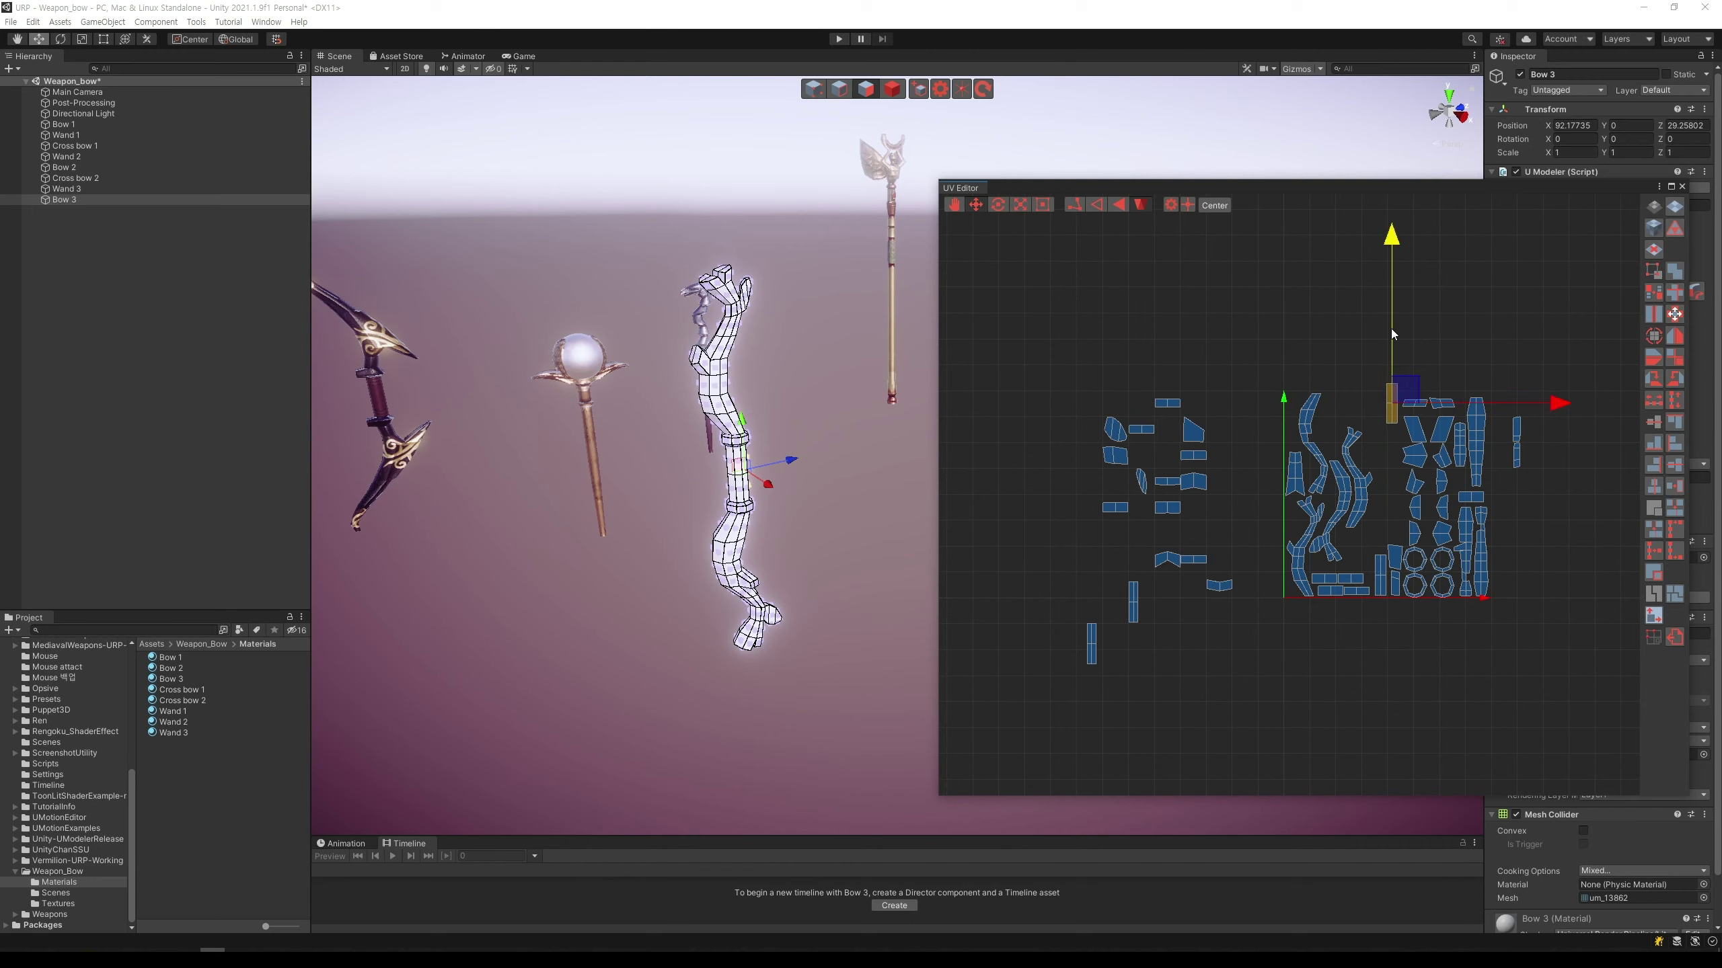
drag(1391, 328, 1402, 351)
drag(1390, 360, 1391, 357)
click(1383, 443)
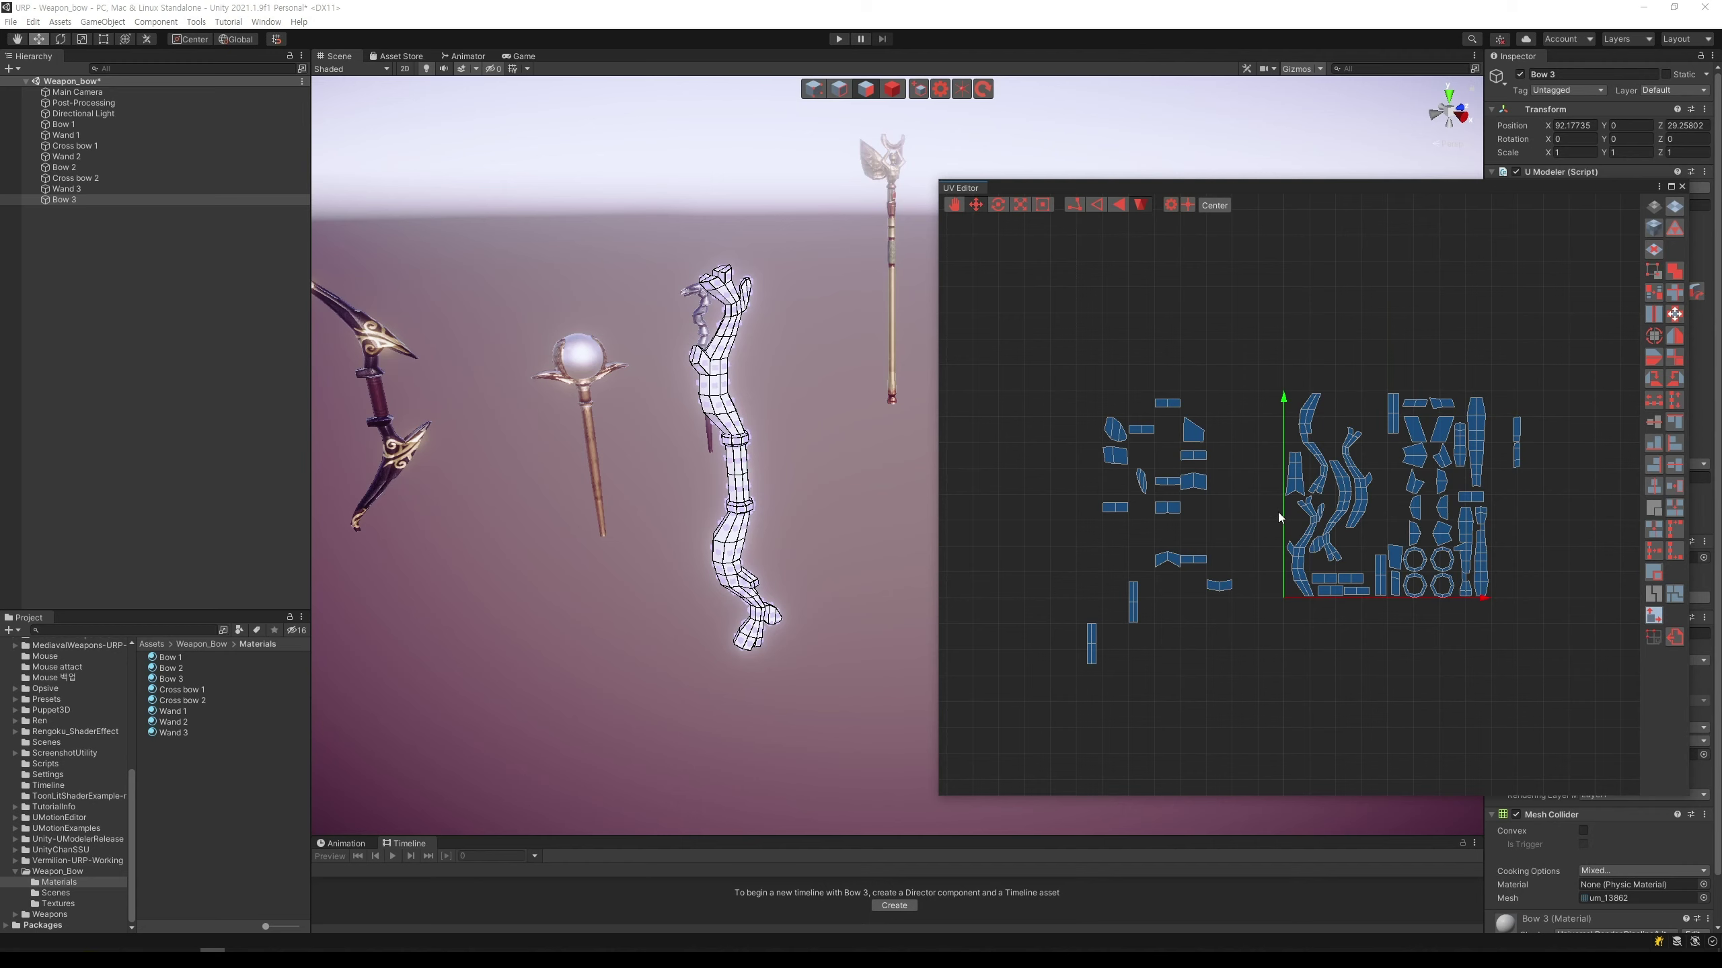
Step: Fit another small island into an empty gap in the right group
click(1198, 431)
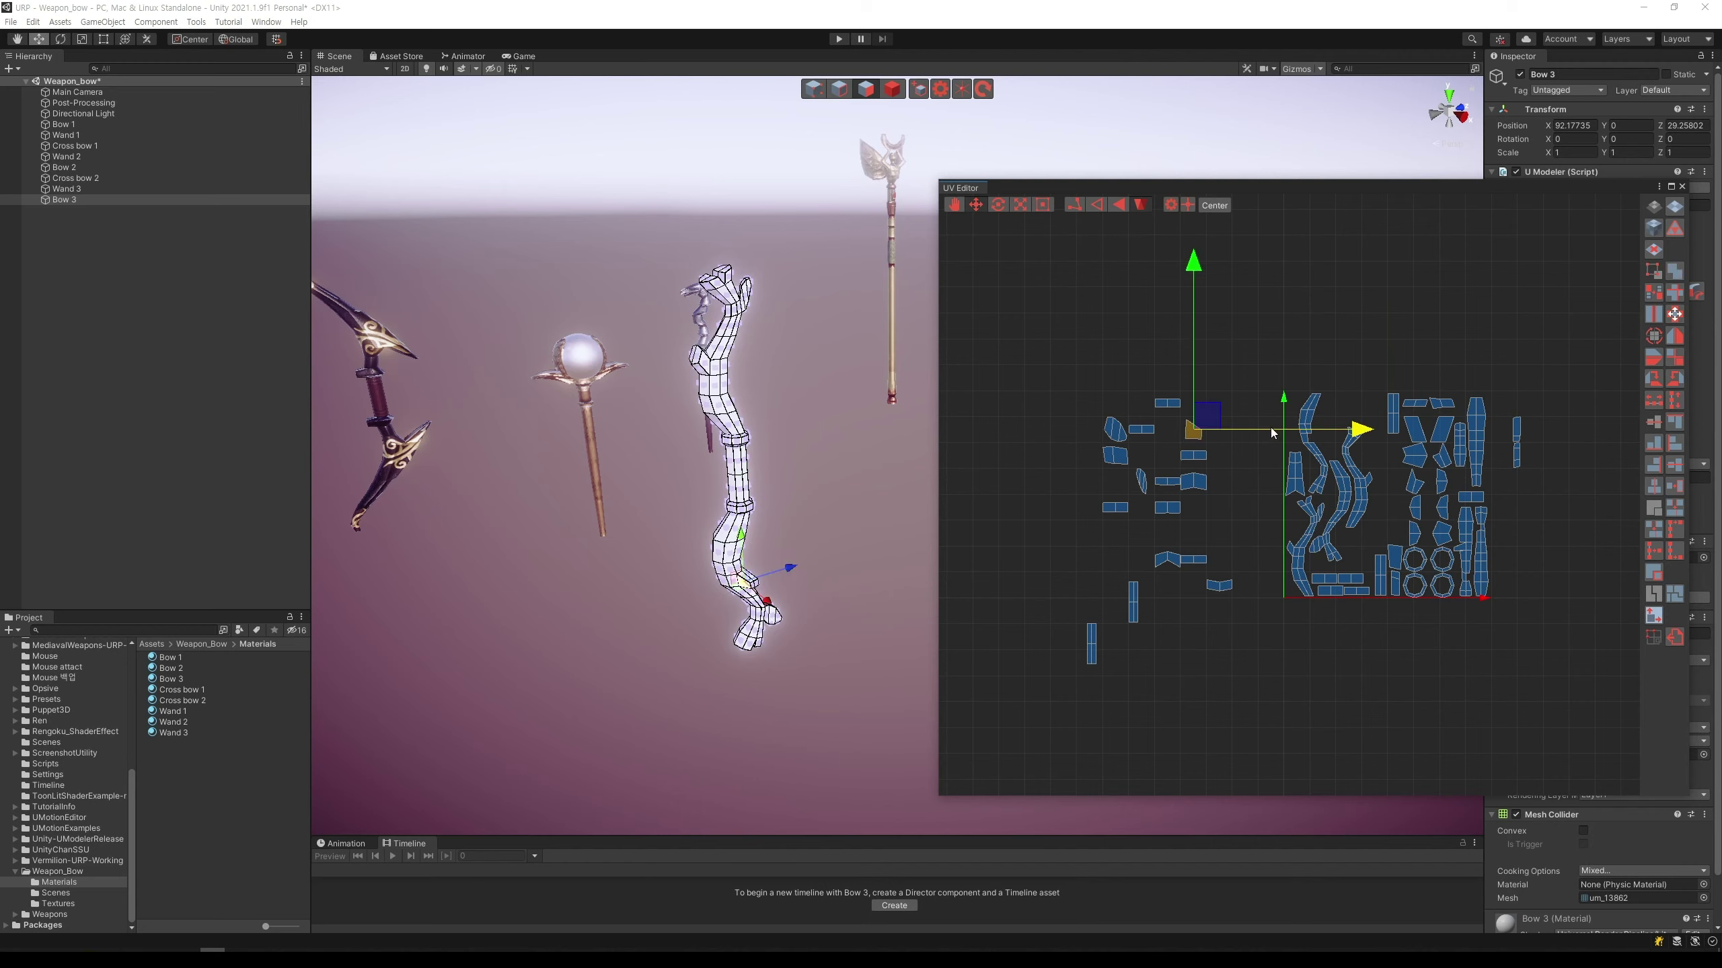
drag(1270, 428, 1538, 436)
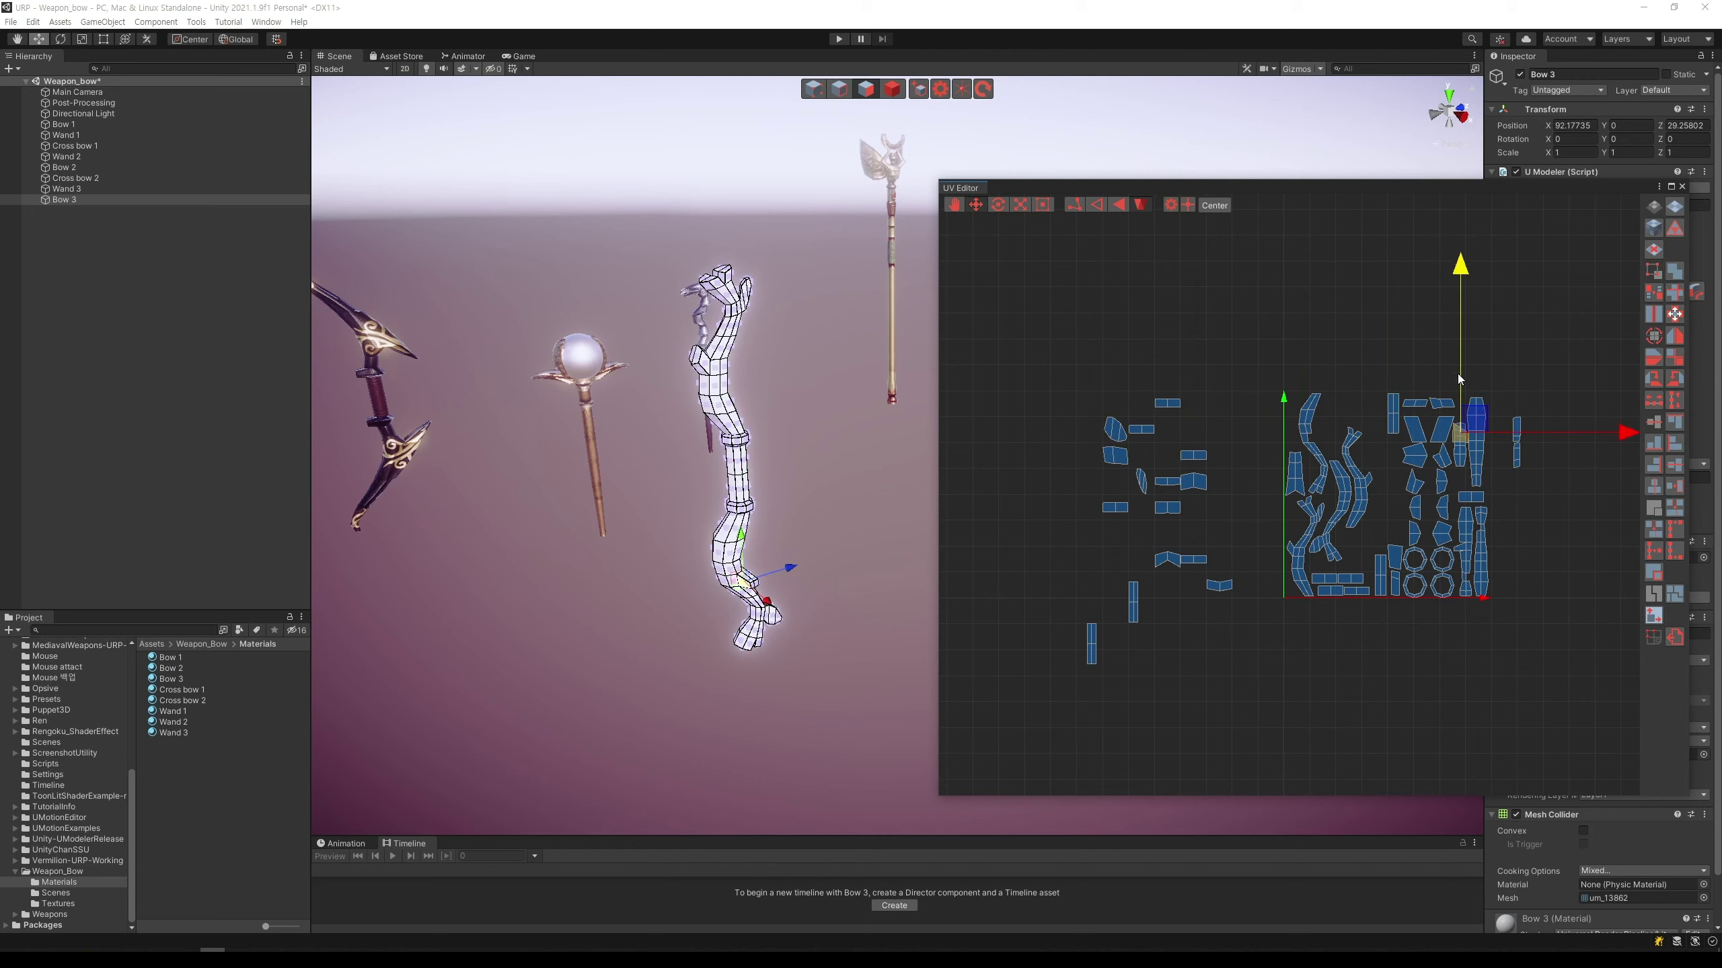
drag(1458, 374, 1464, 418)
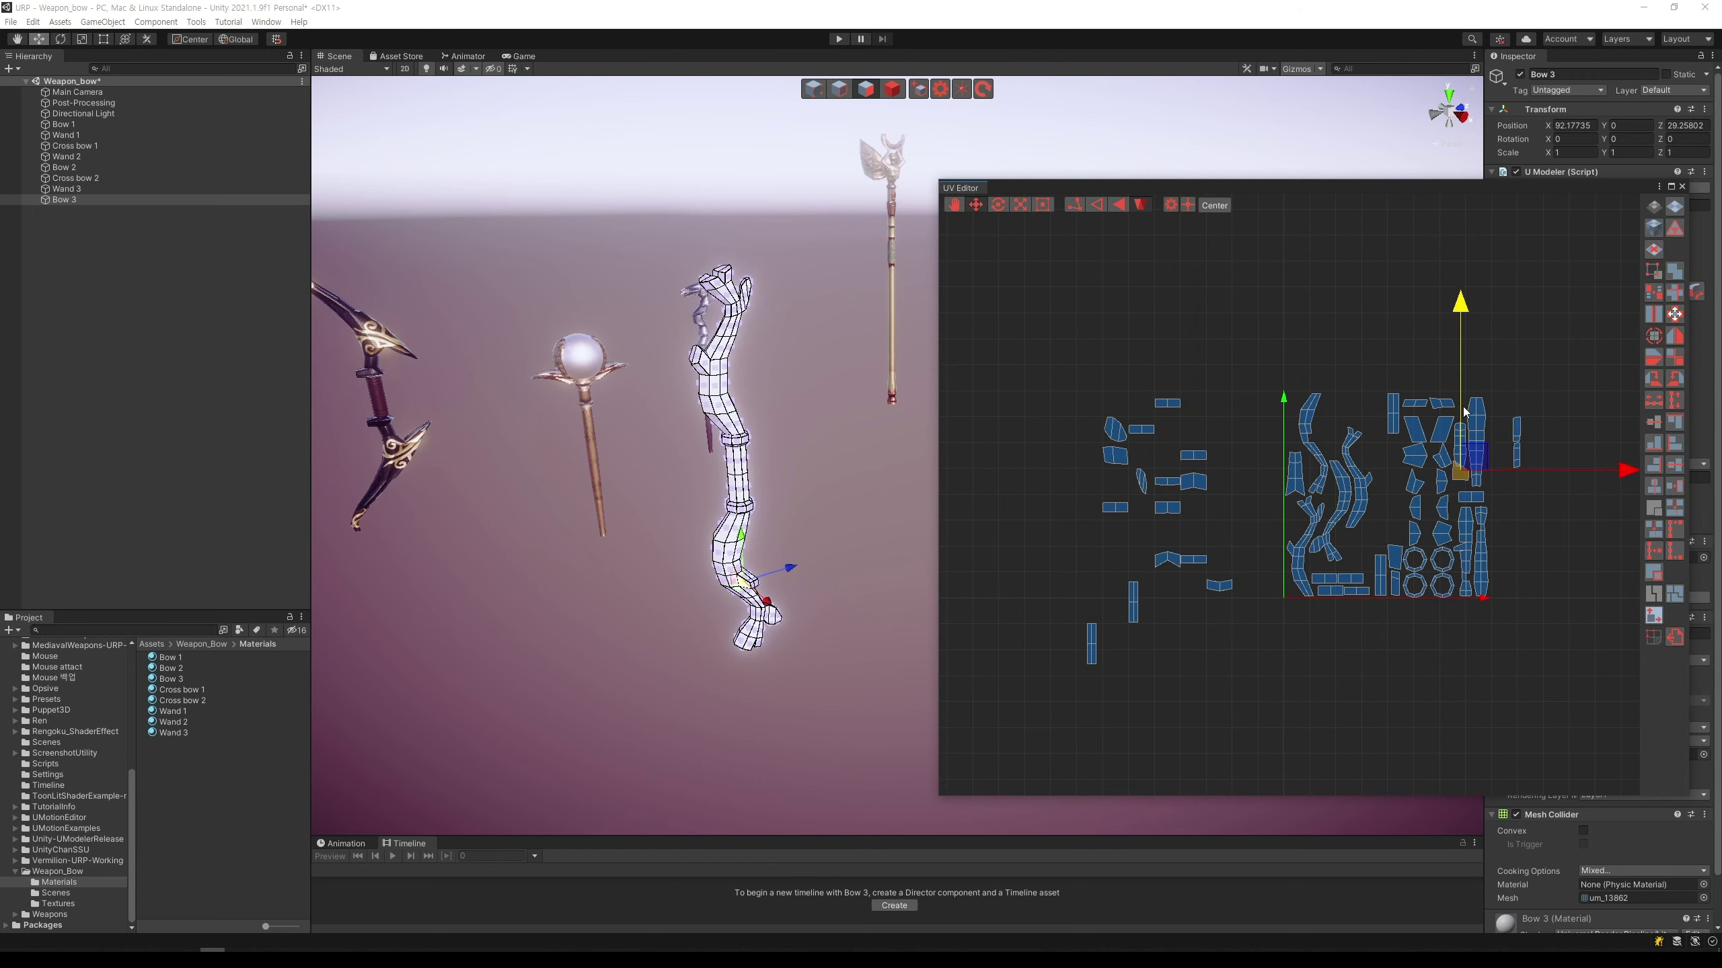
click(1566, 550)
click(1516, 437)
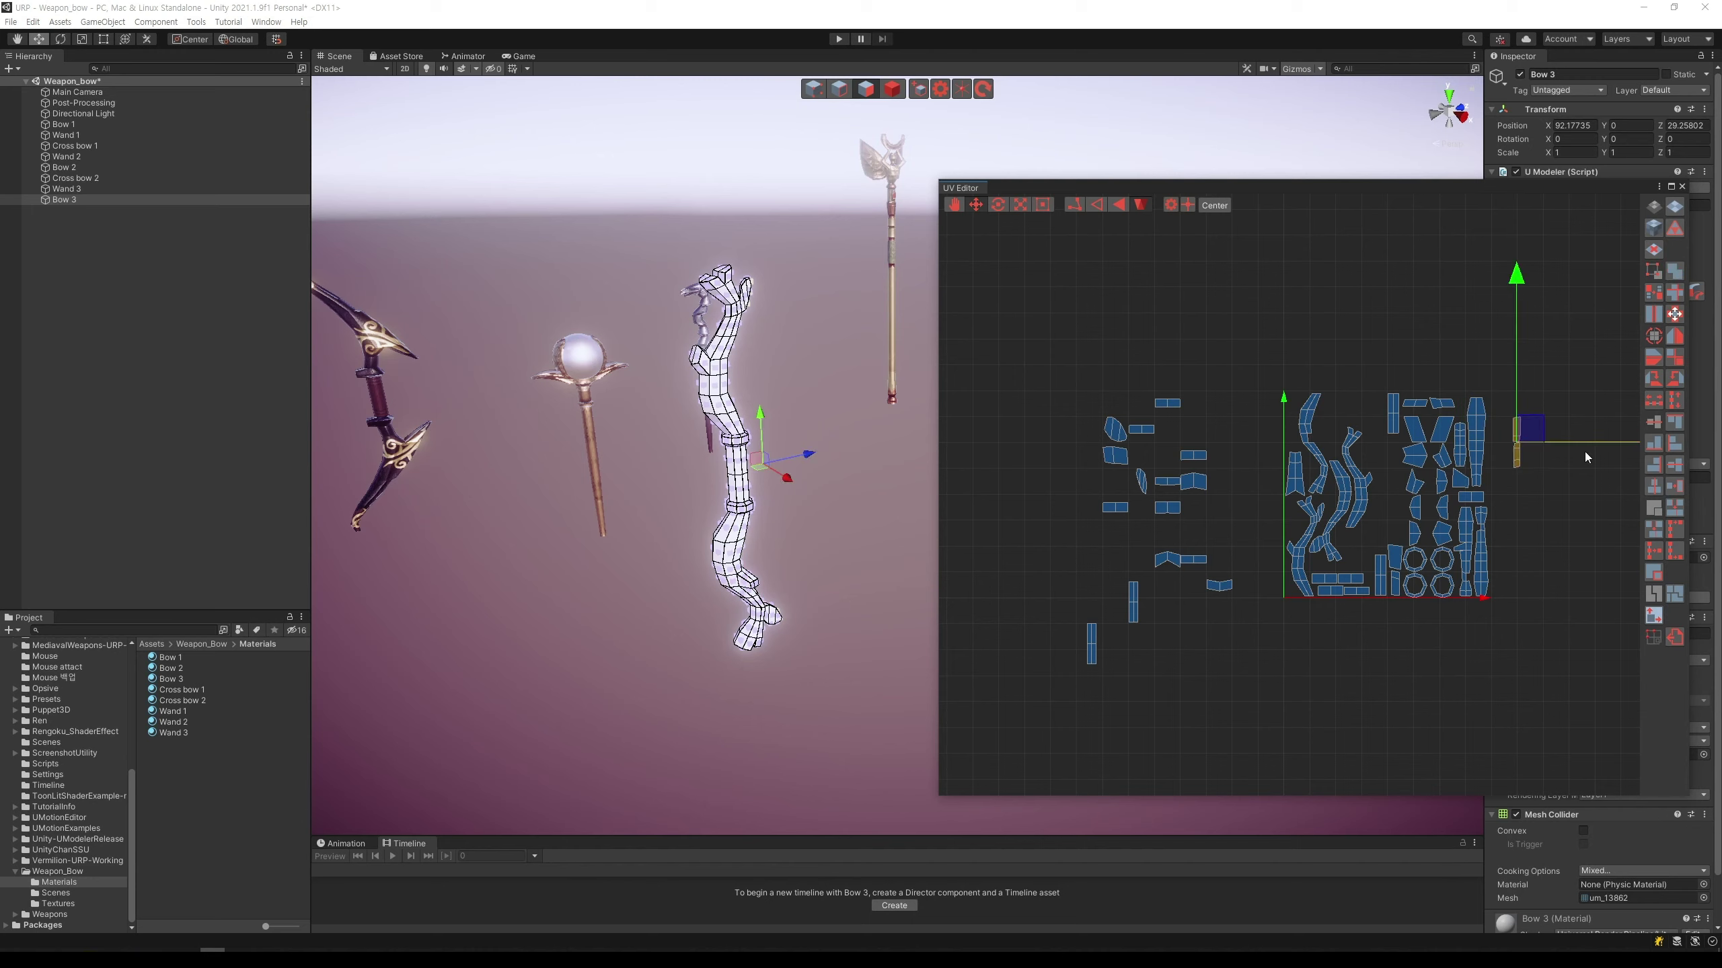
mouse_move(1585, 447)
mouse_down()
mouse_move(1436, 459)
mouse_move(1504, 463)
mouse_up()
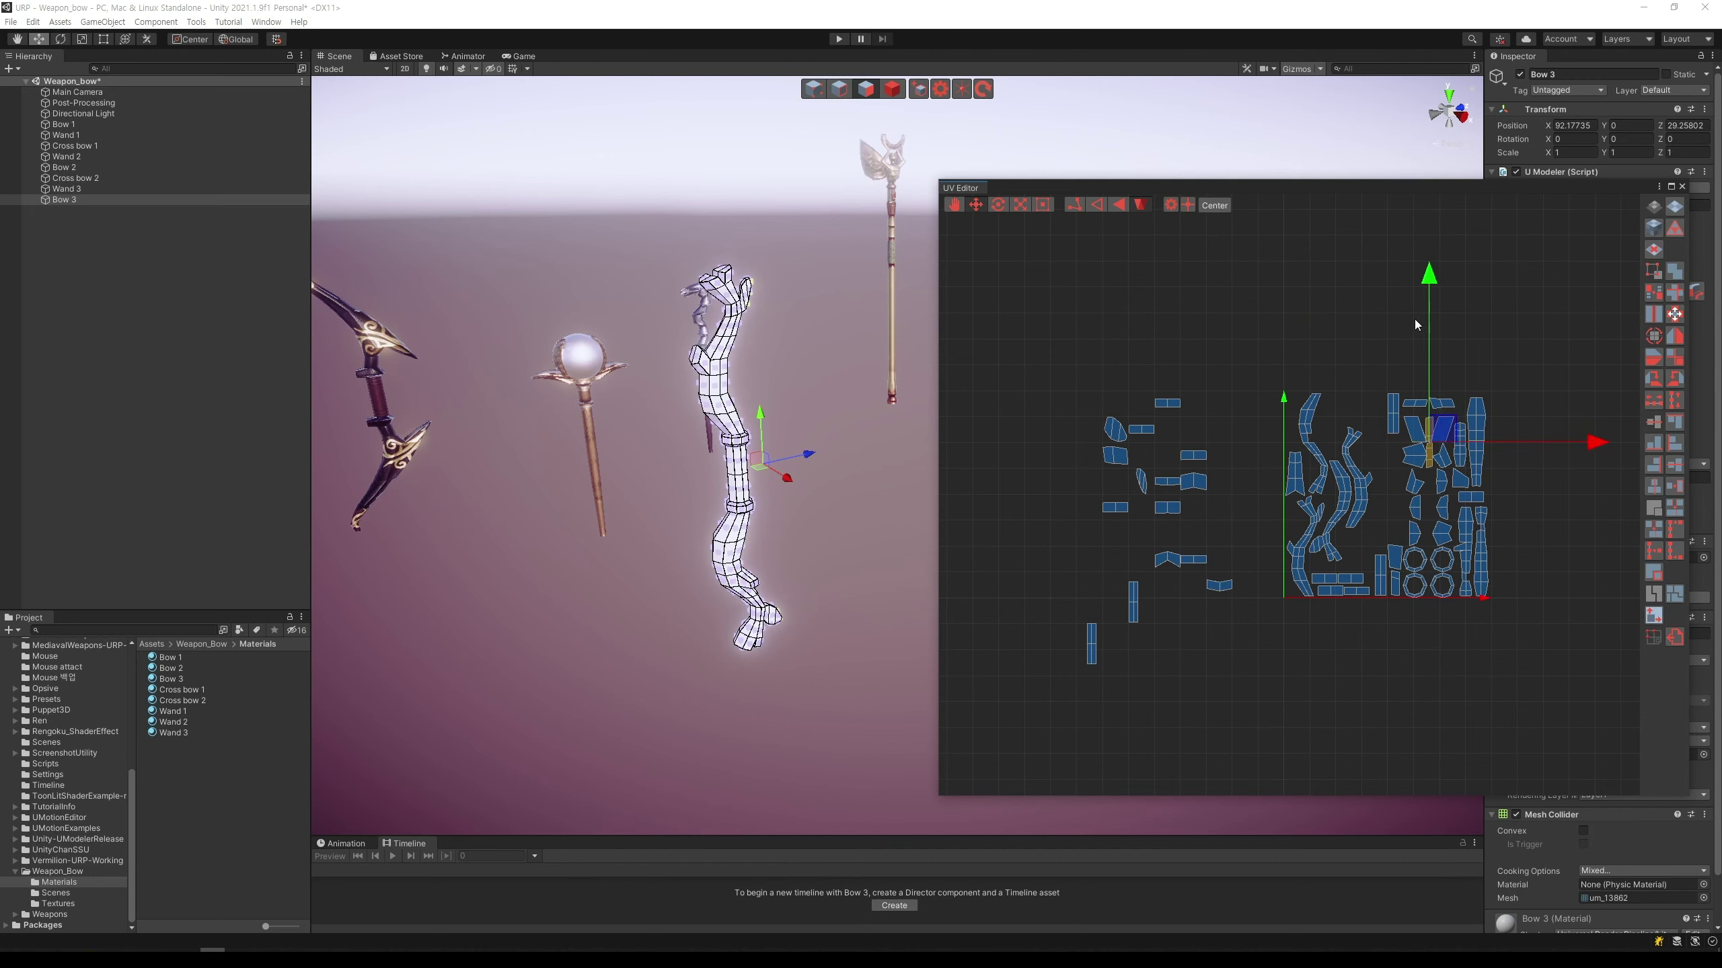
drag(1429, 325, 1441, 382)
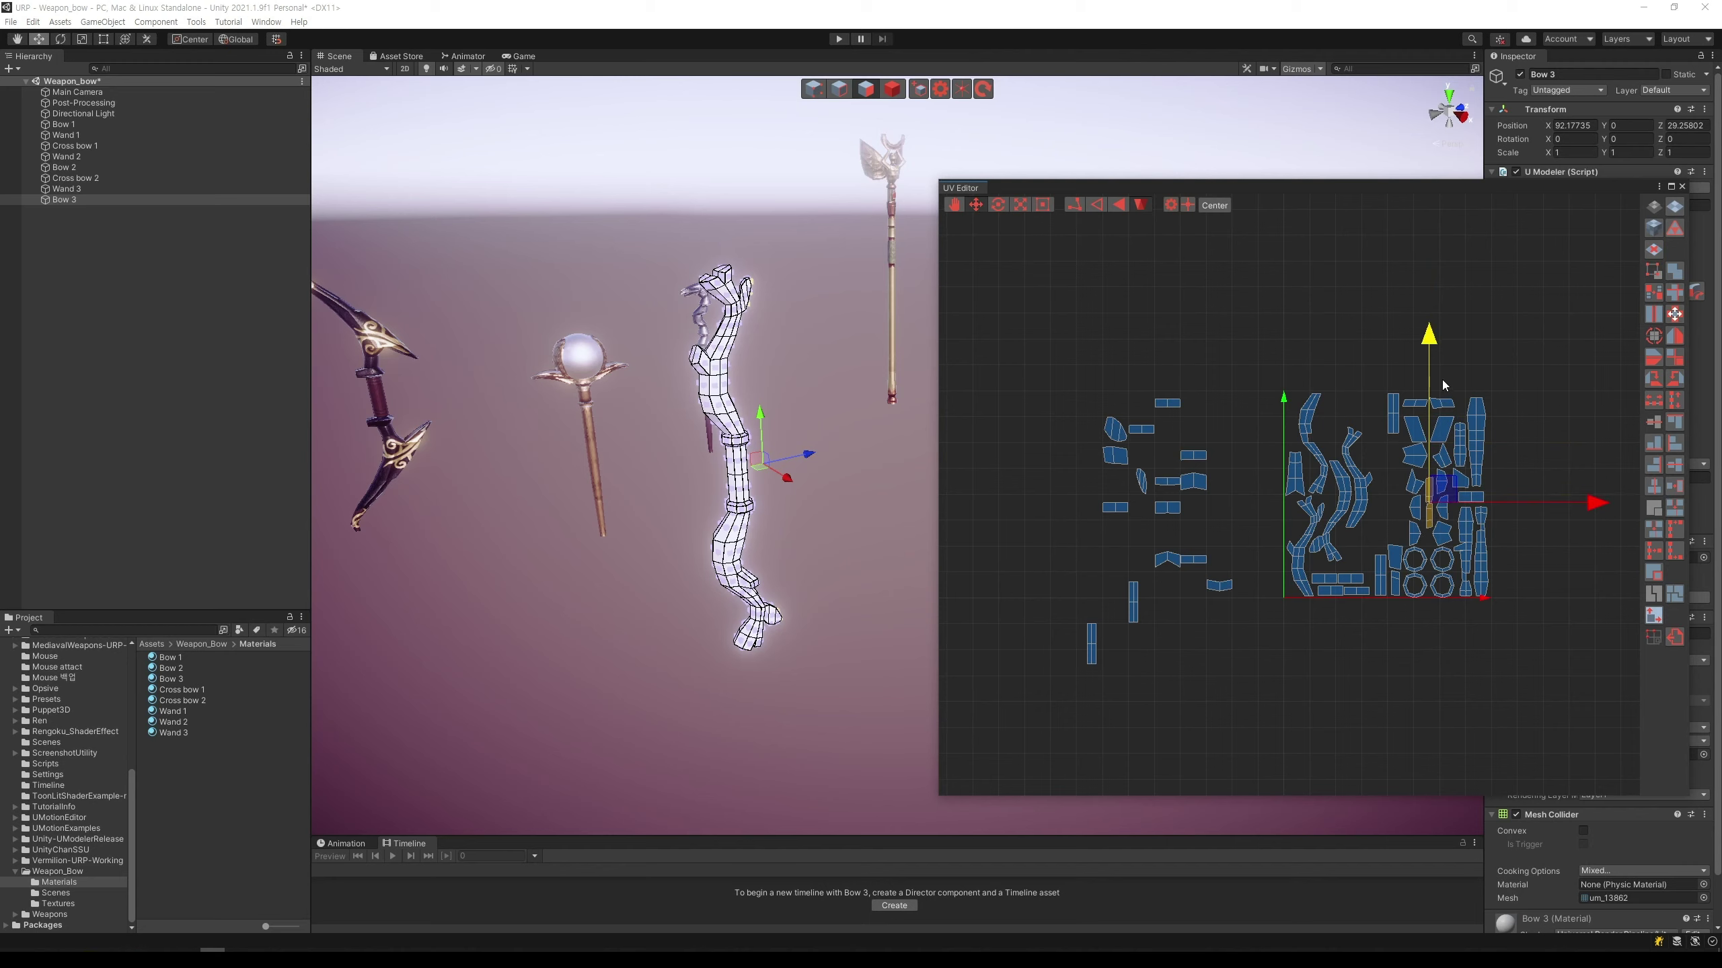
click(1571, 445)
click(1431, 487)
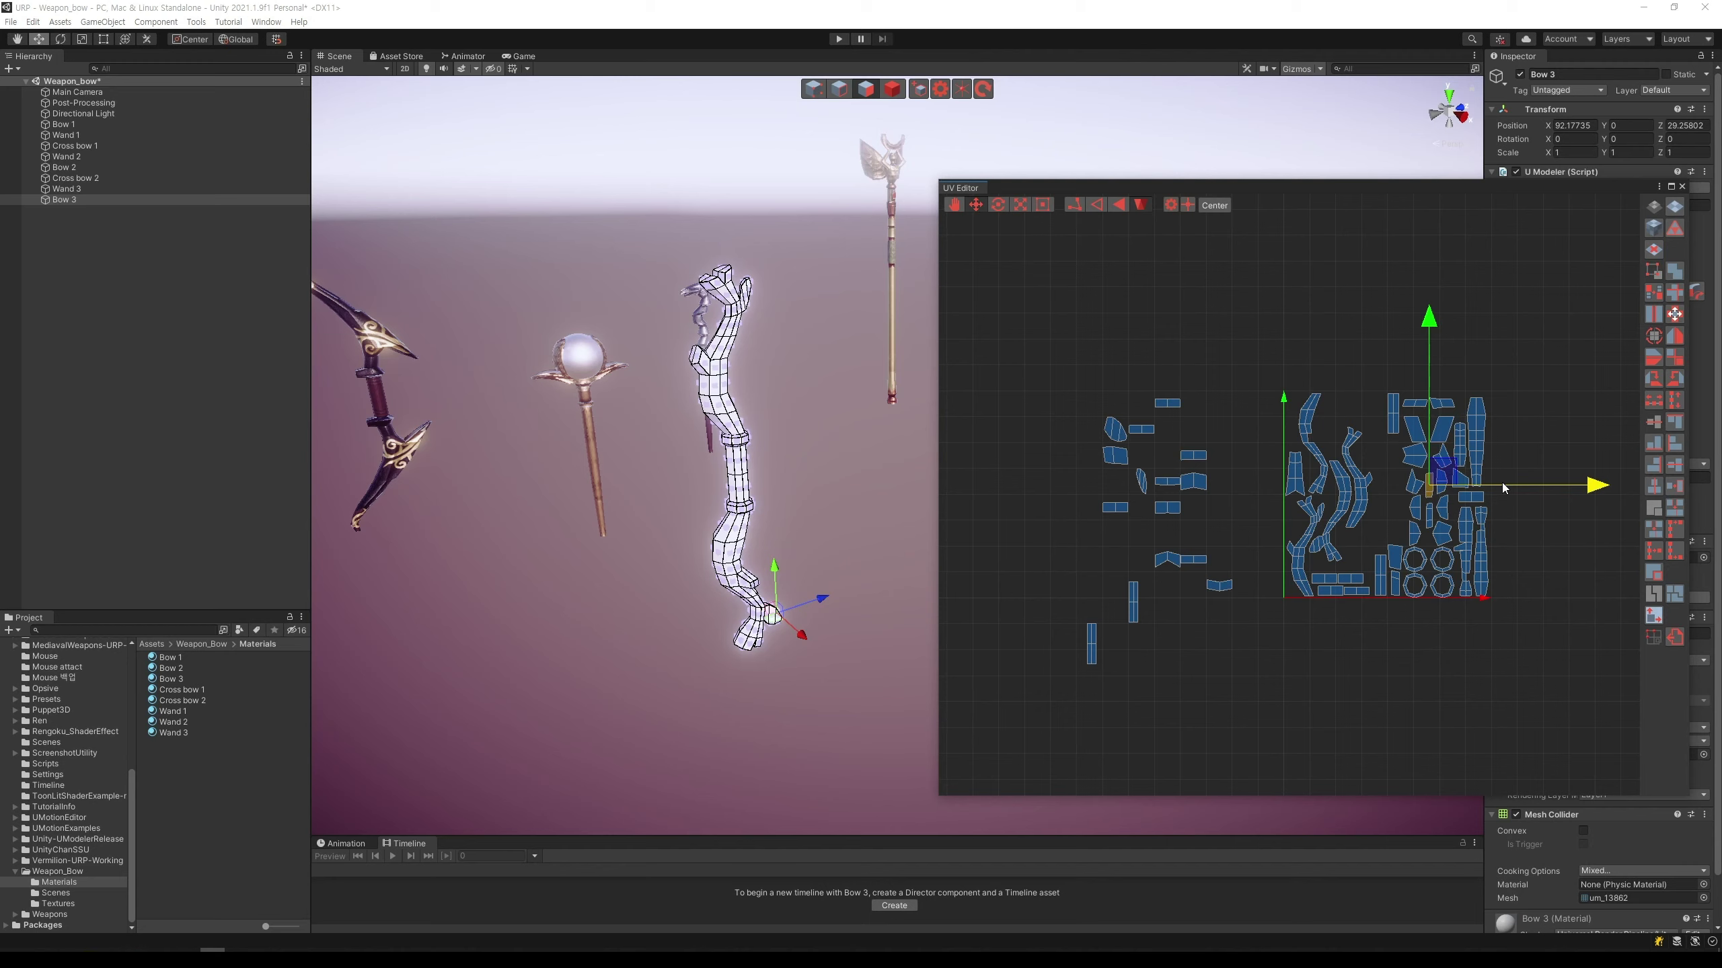
click(1532, 427)
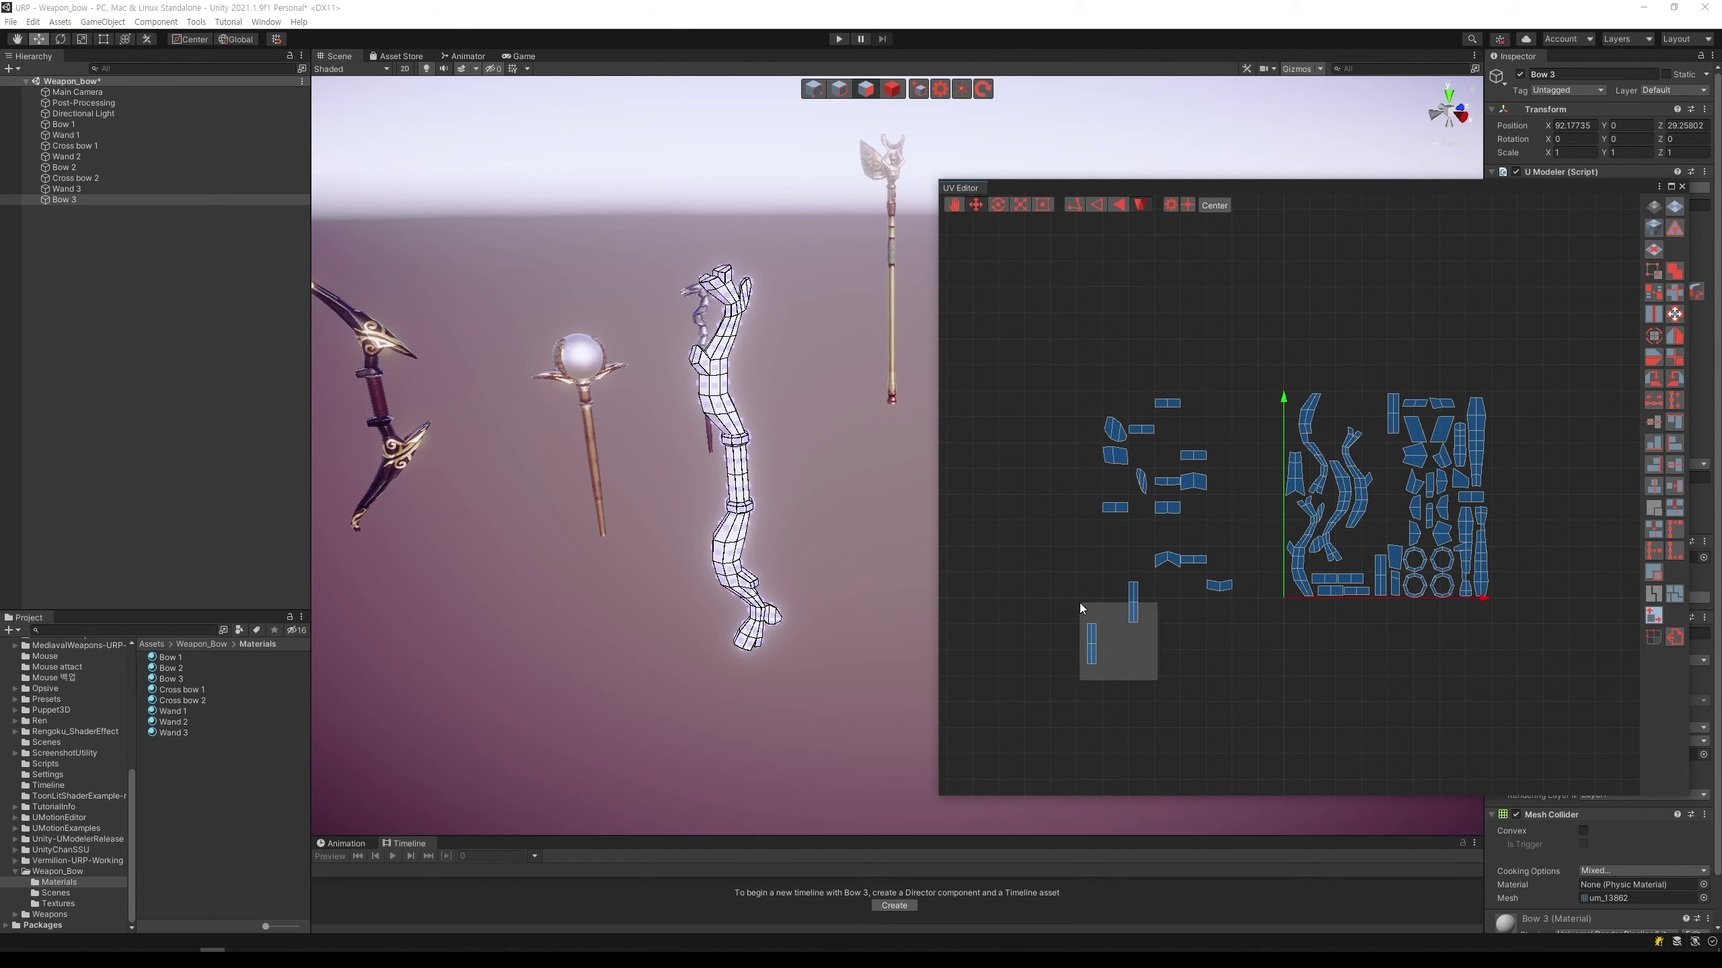
Step: Slide the thin bottom-left island right into the main packed layout
mouse_move(1081, 608)
mouse_down()
mouse_move(1132, 597)
mouse_move(1130, 425)
mouse_up()
drag(1238, 482, 1499, 490)
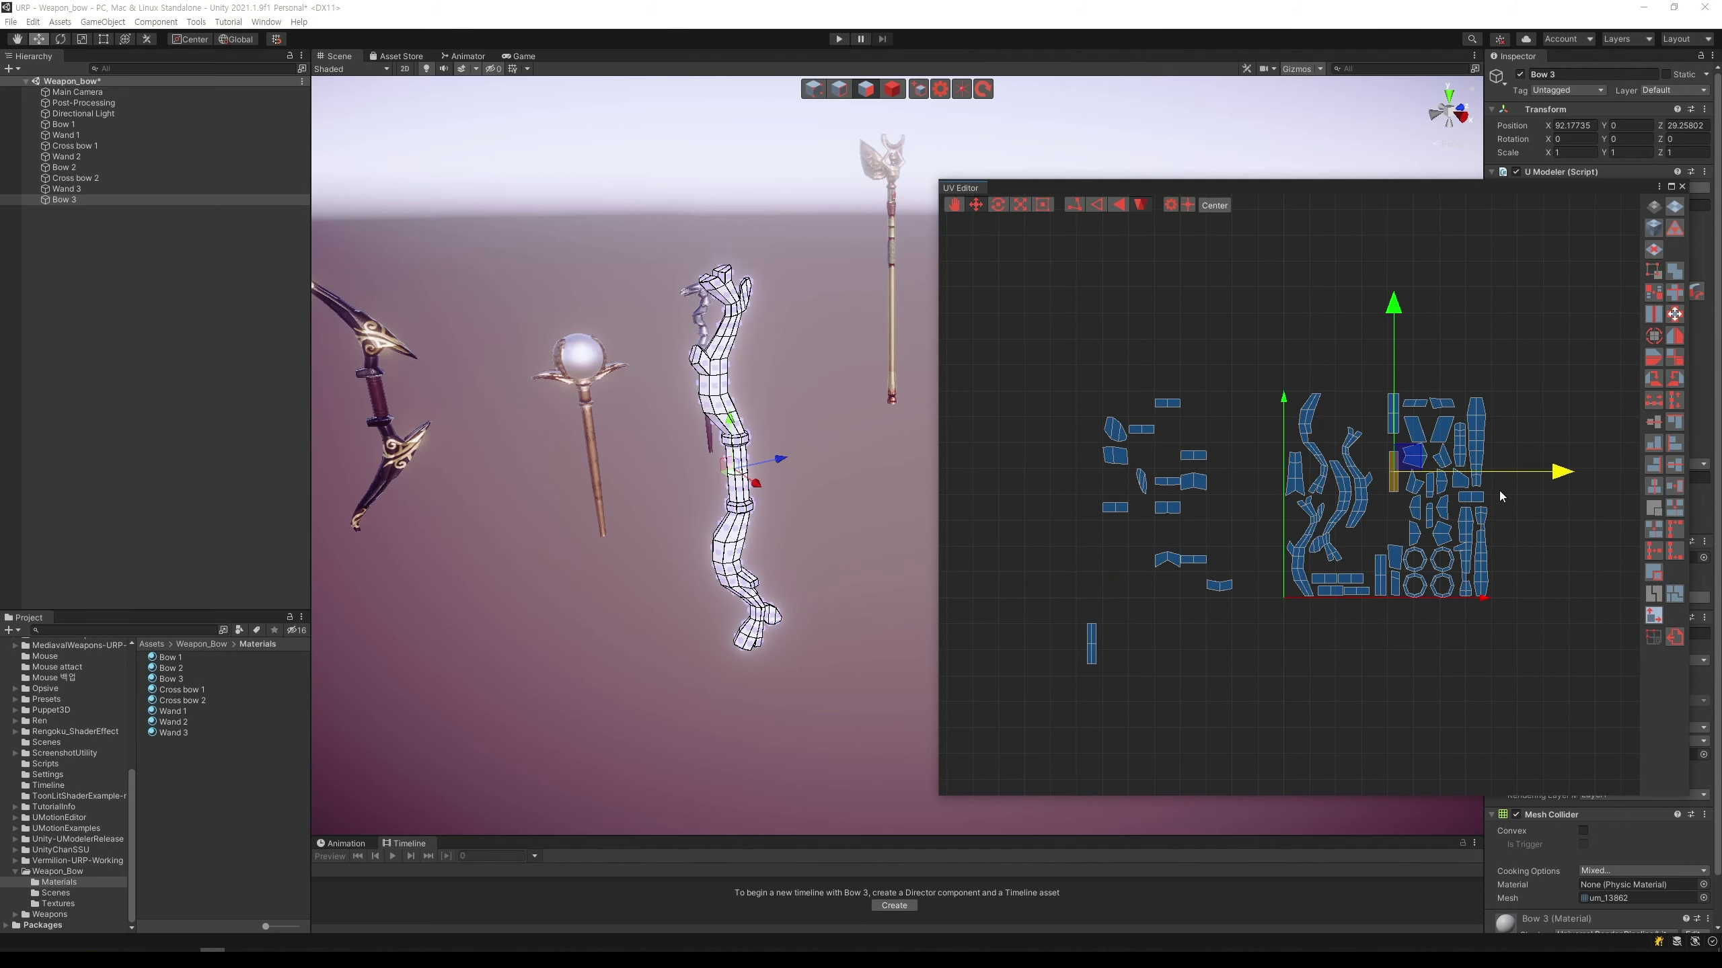
drag(1395, 401, 1394, 388)
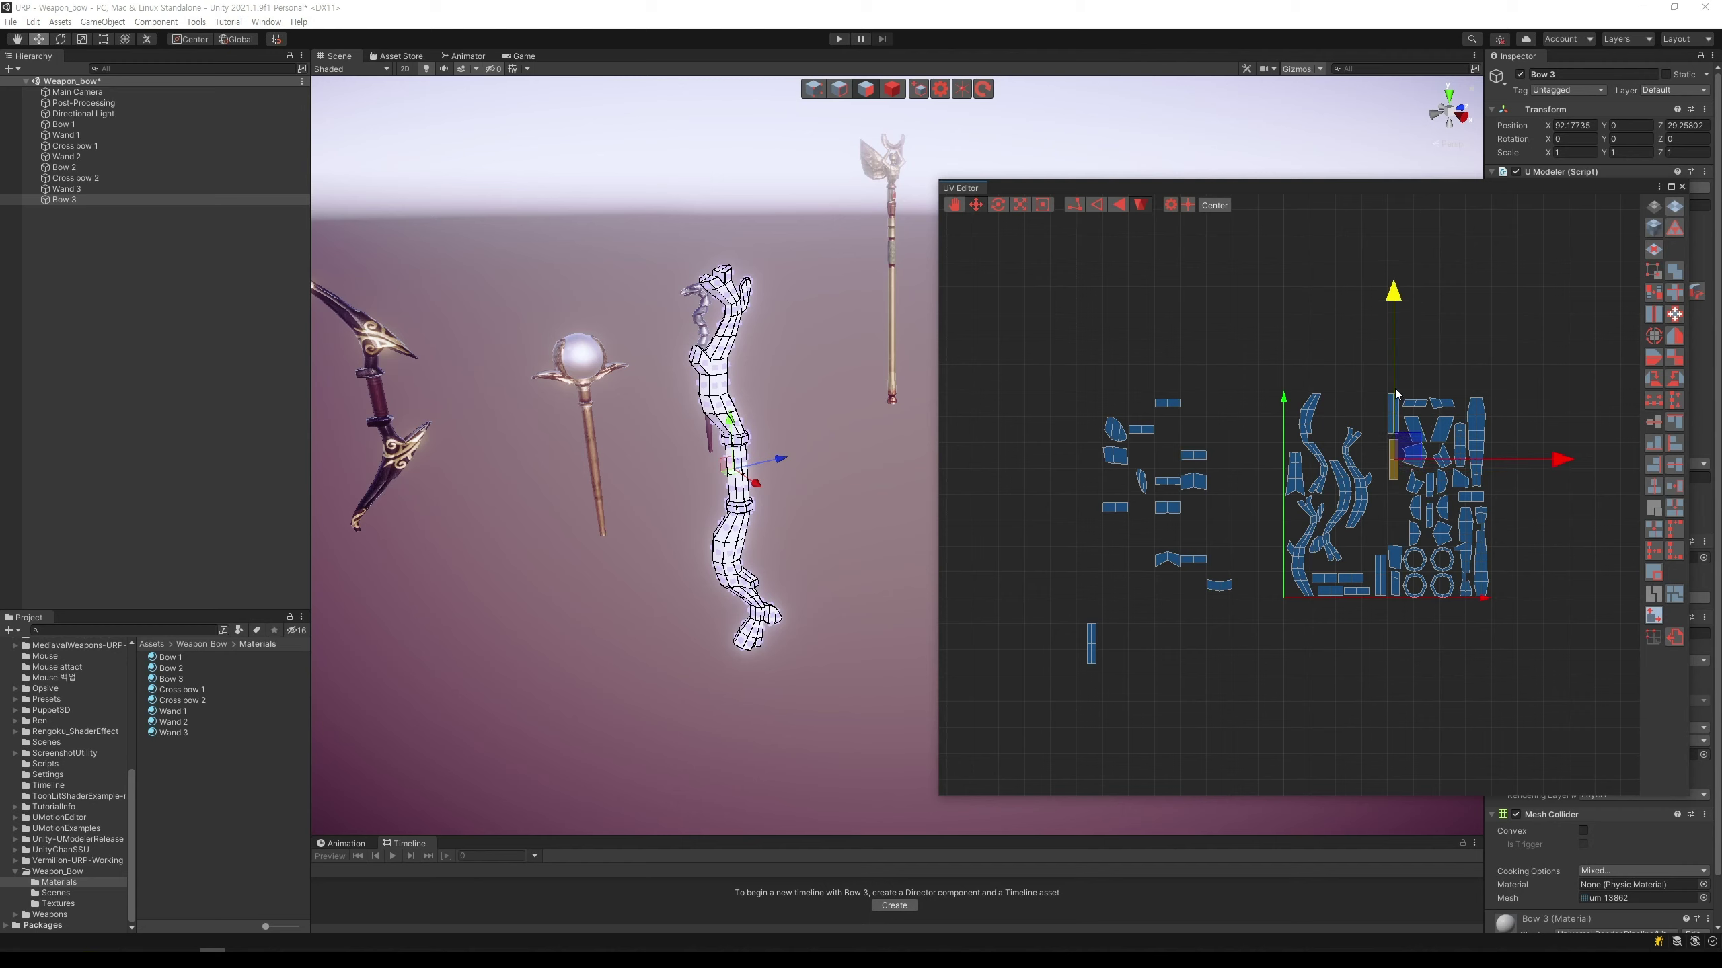
mouse_move(1128, 675)
mouse_down()
mouse_move(1074, 615)
mouse_move(1103, 487)
mouse_up()
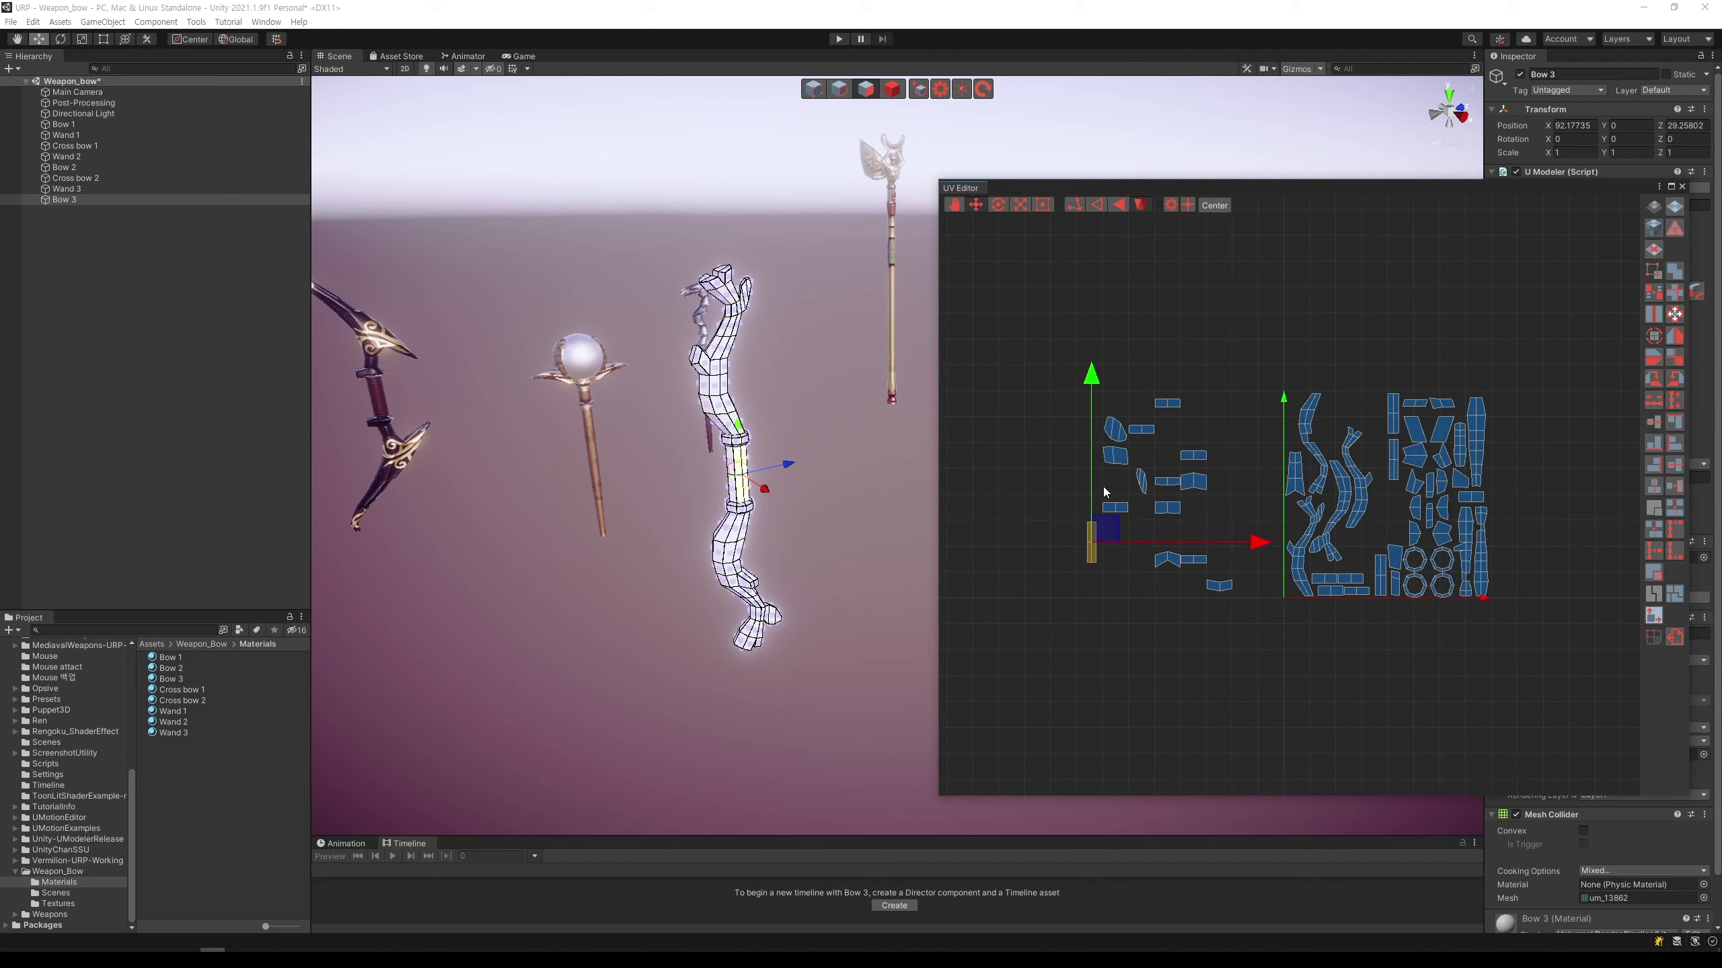
mouse_move(1146, 543)
mouse_down()
mouse_move(1449, 543)
mouse_move(1400, 477)
mouse_move(1466, 511)
mouse_up()
drag(1398, 413, 1398, 422)
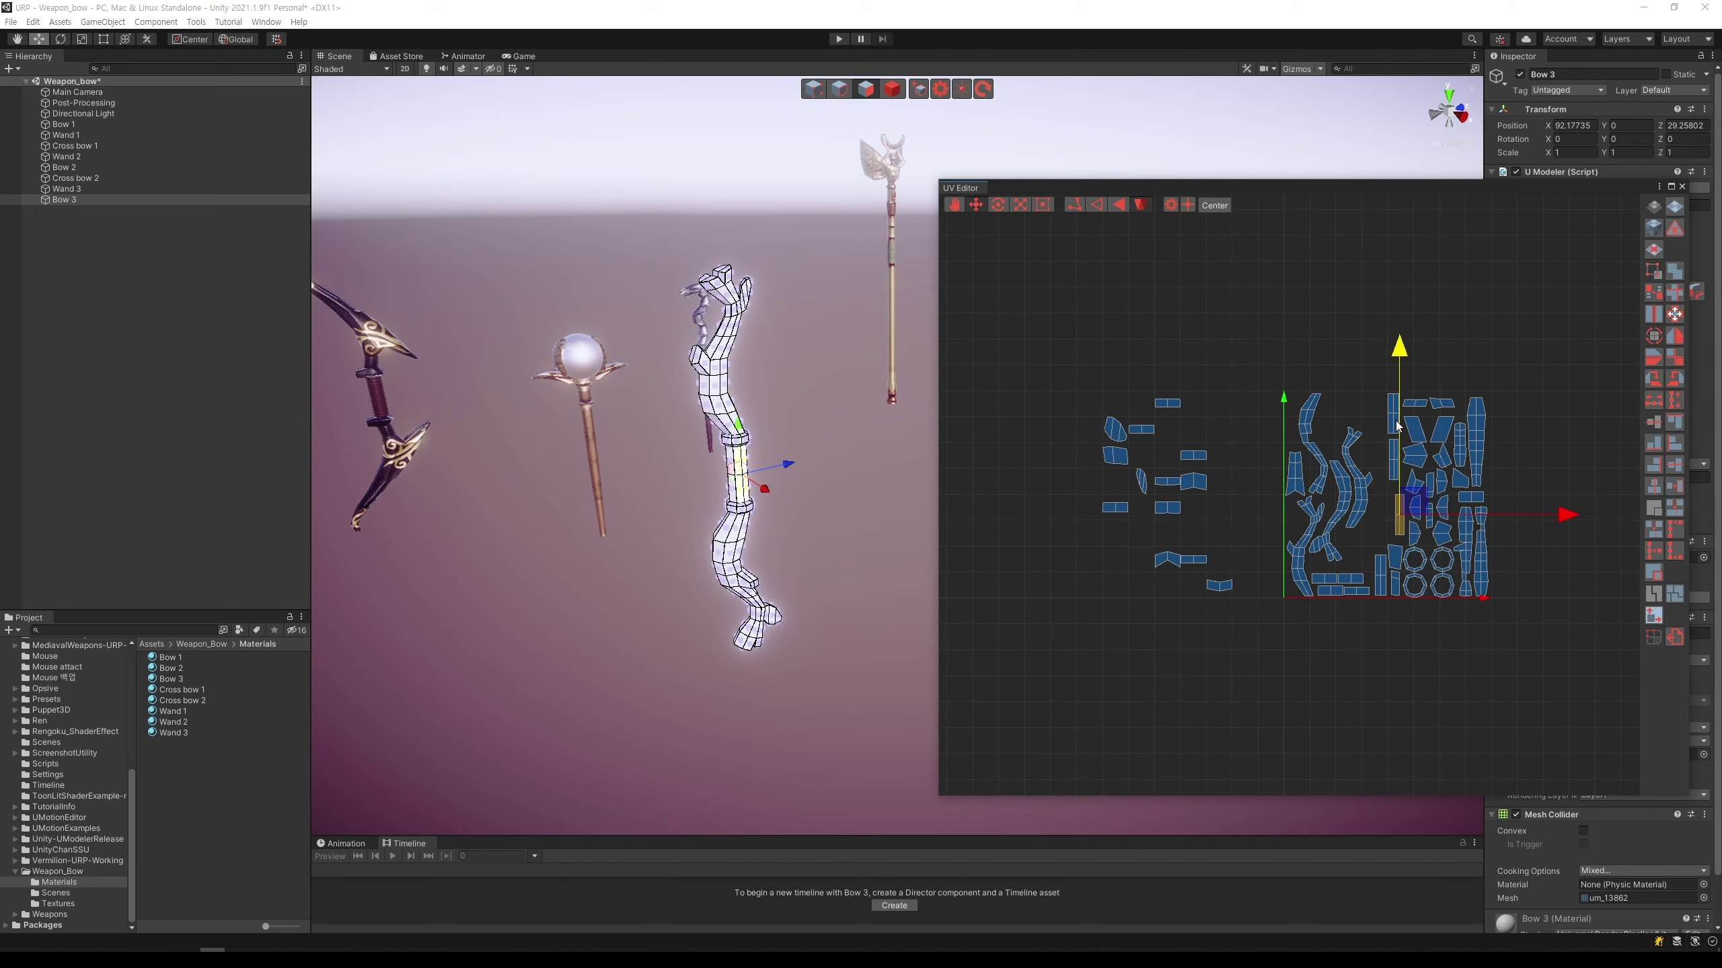
click(1226, 516)
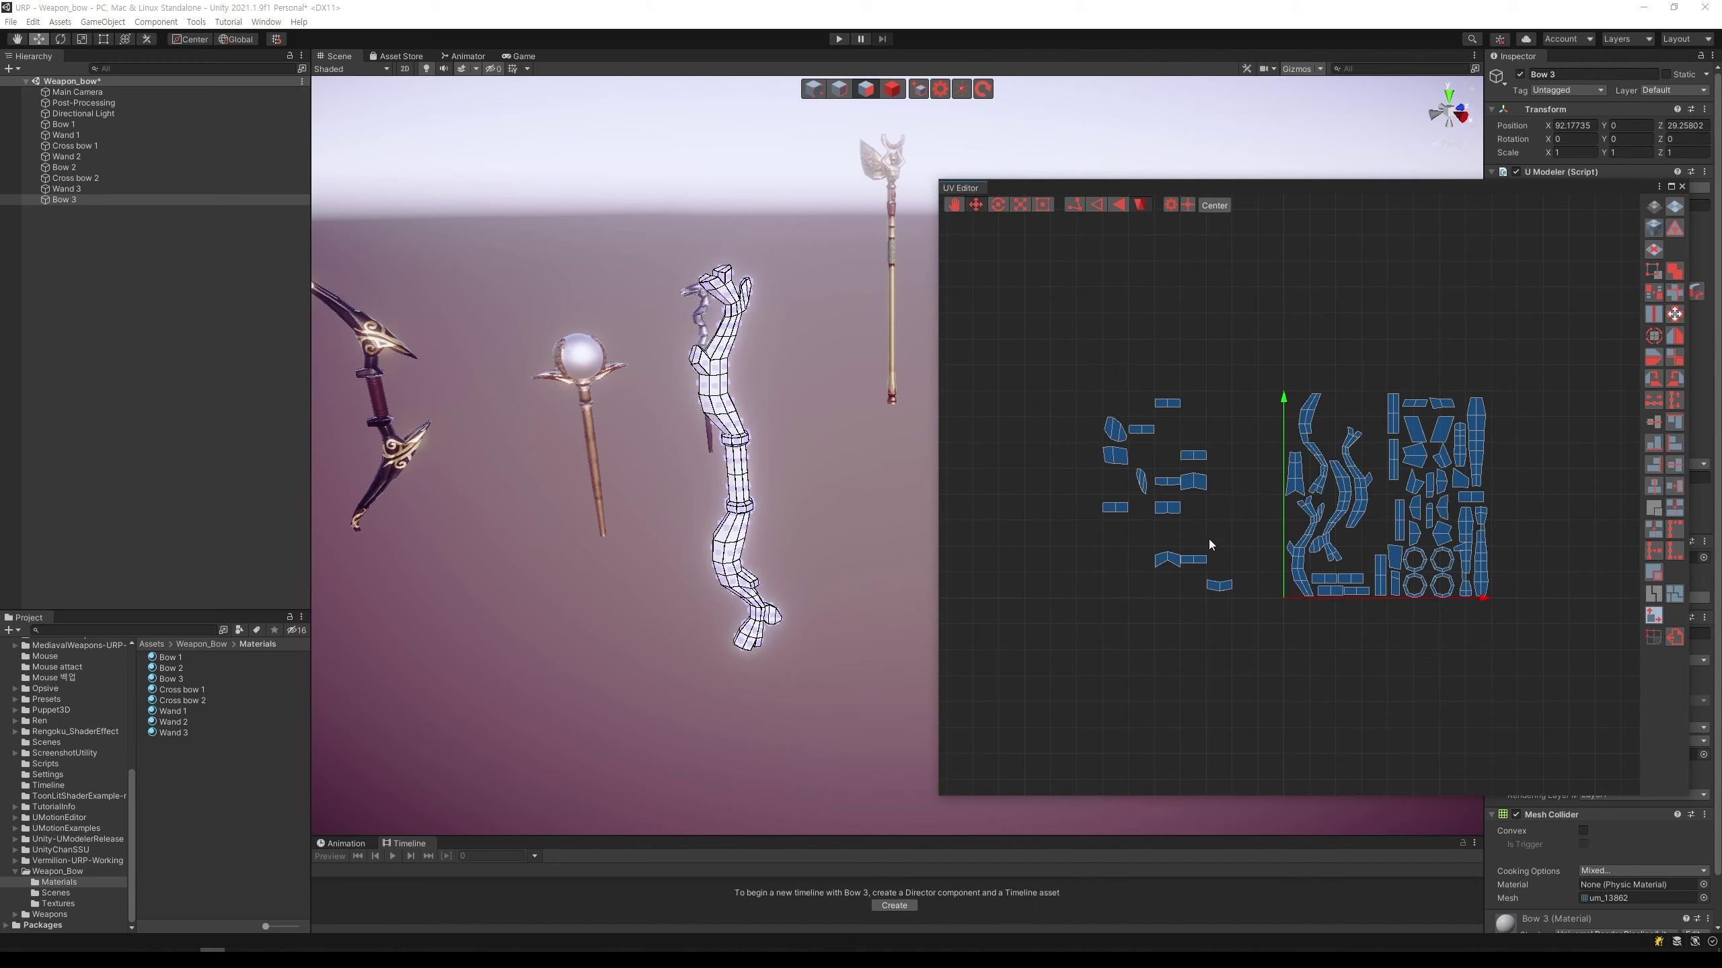
Step: Move two single small islands from the left into free spots along the top of the layout
click(1161, 387)
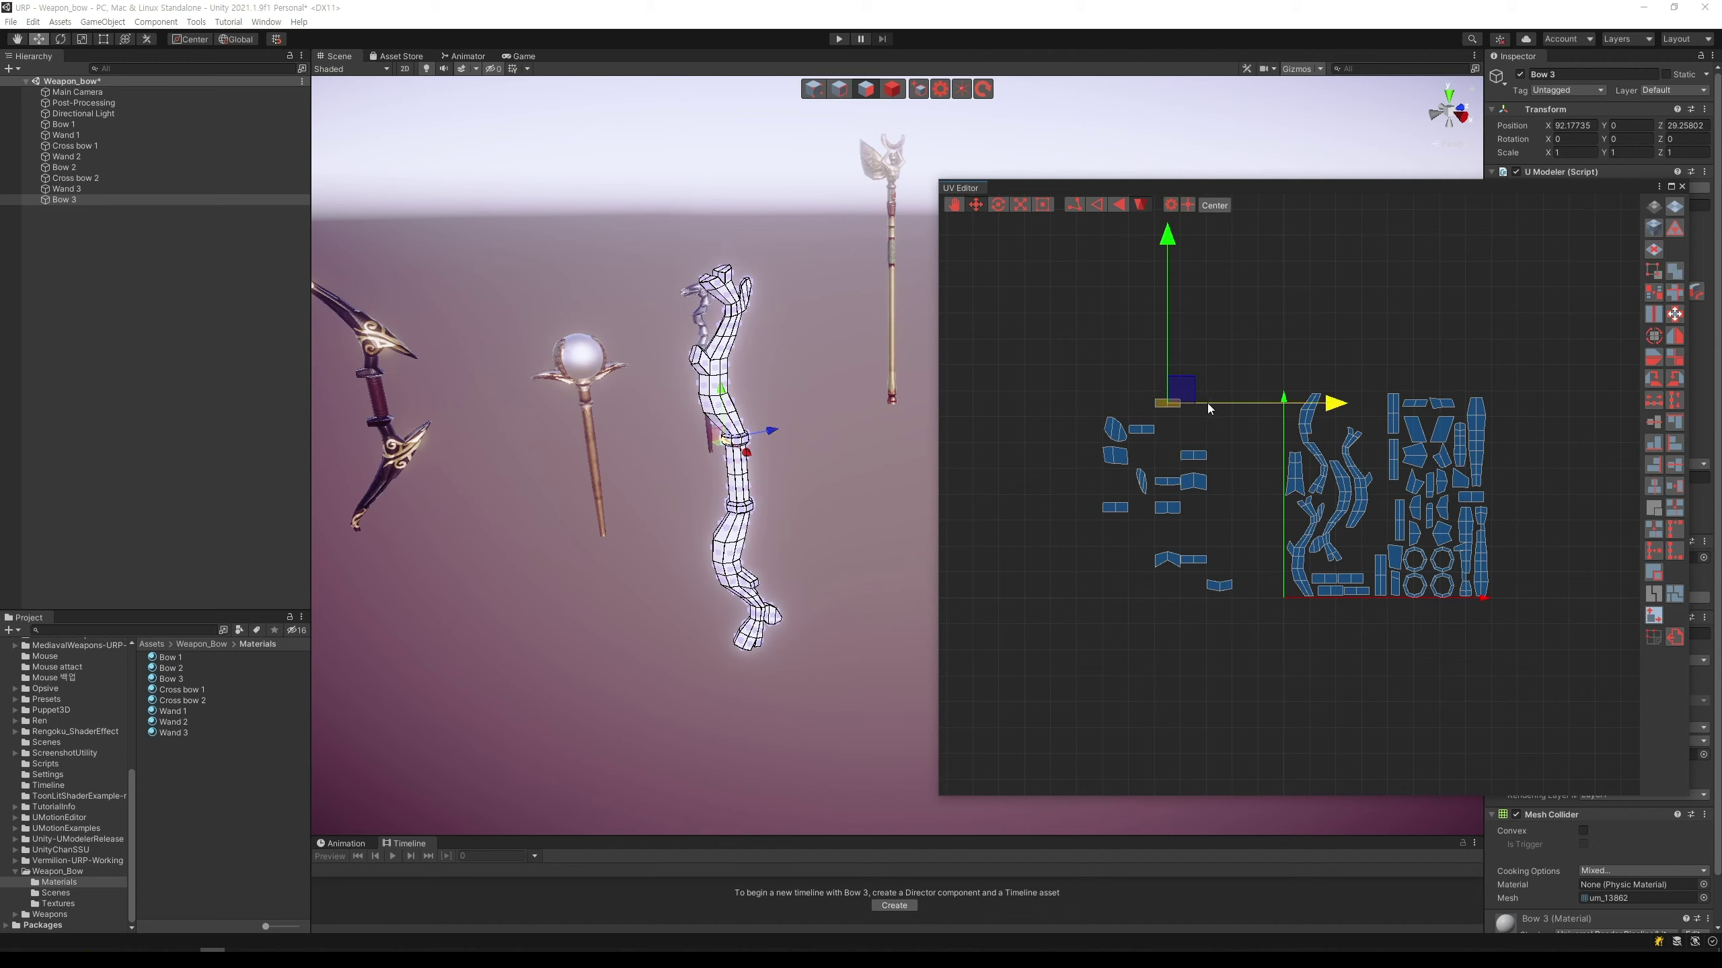
drag(1208, 403, 1412, 403)
drag(1372, 345, 1372, 340)
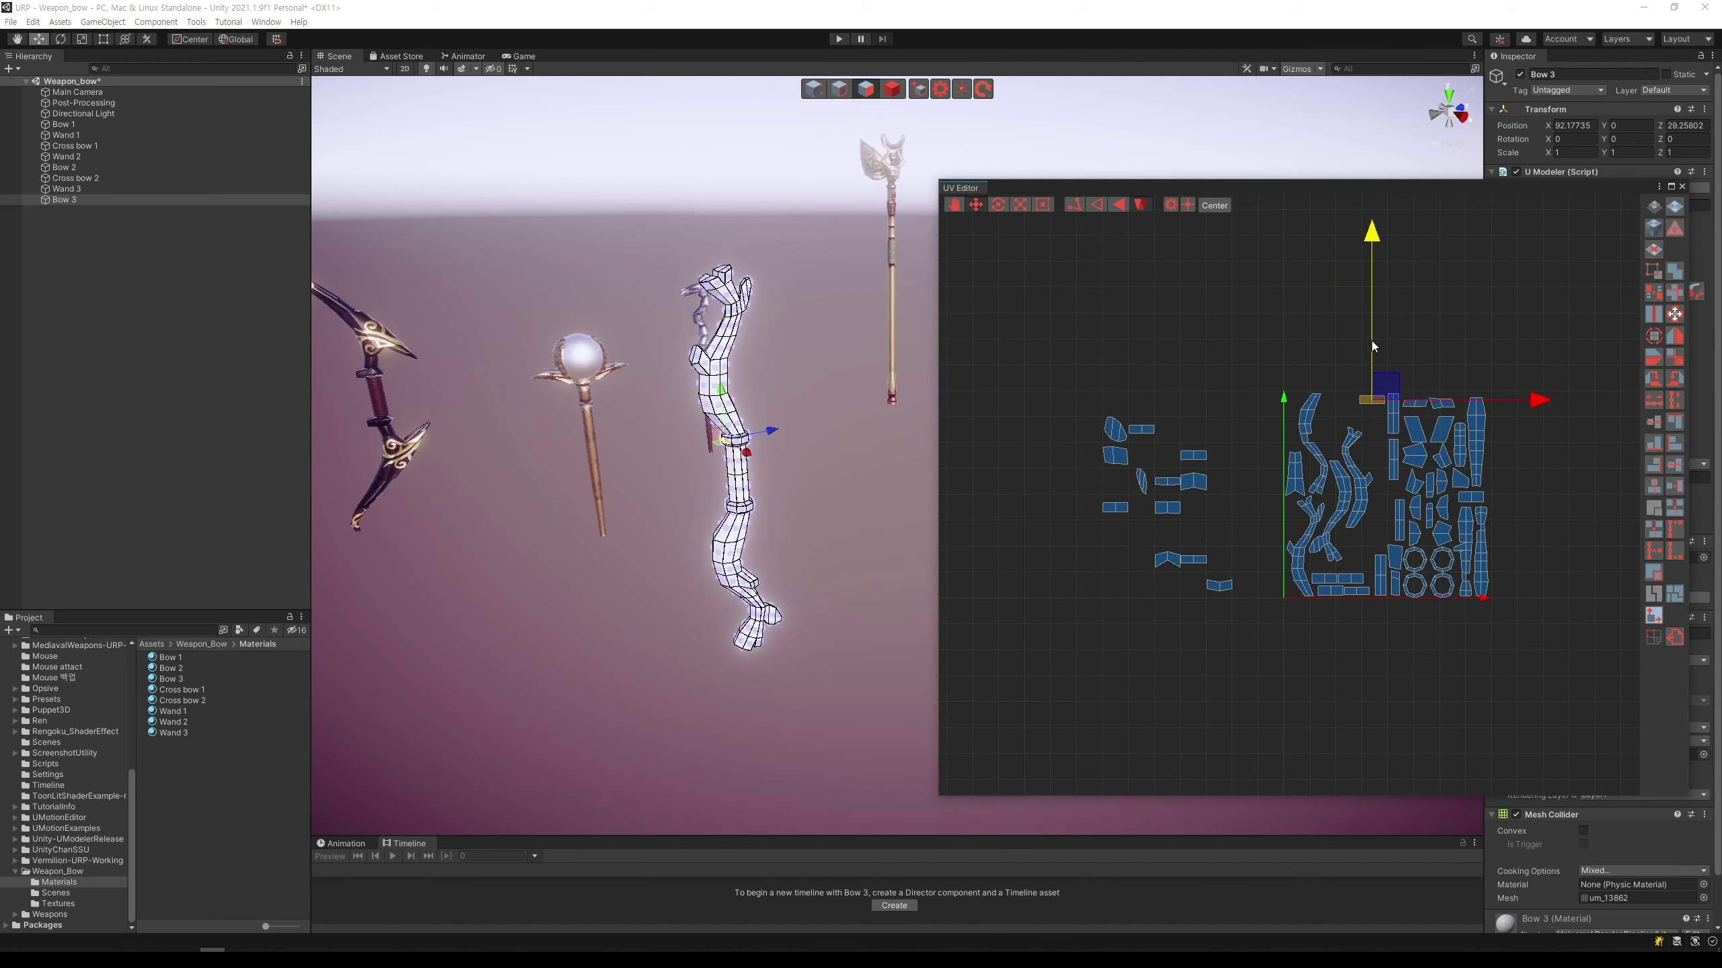
click(1200, 407)
click(1150, 417)
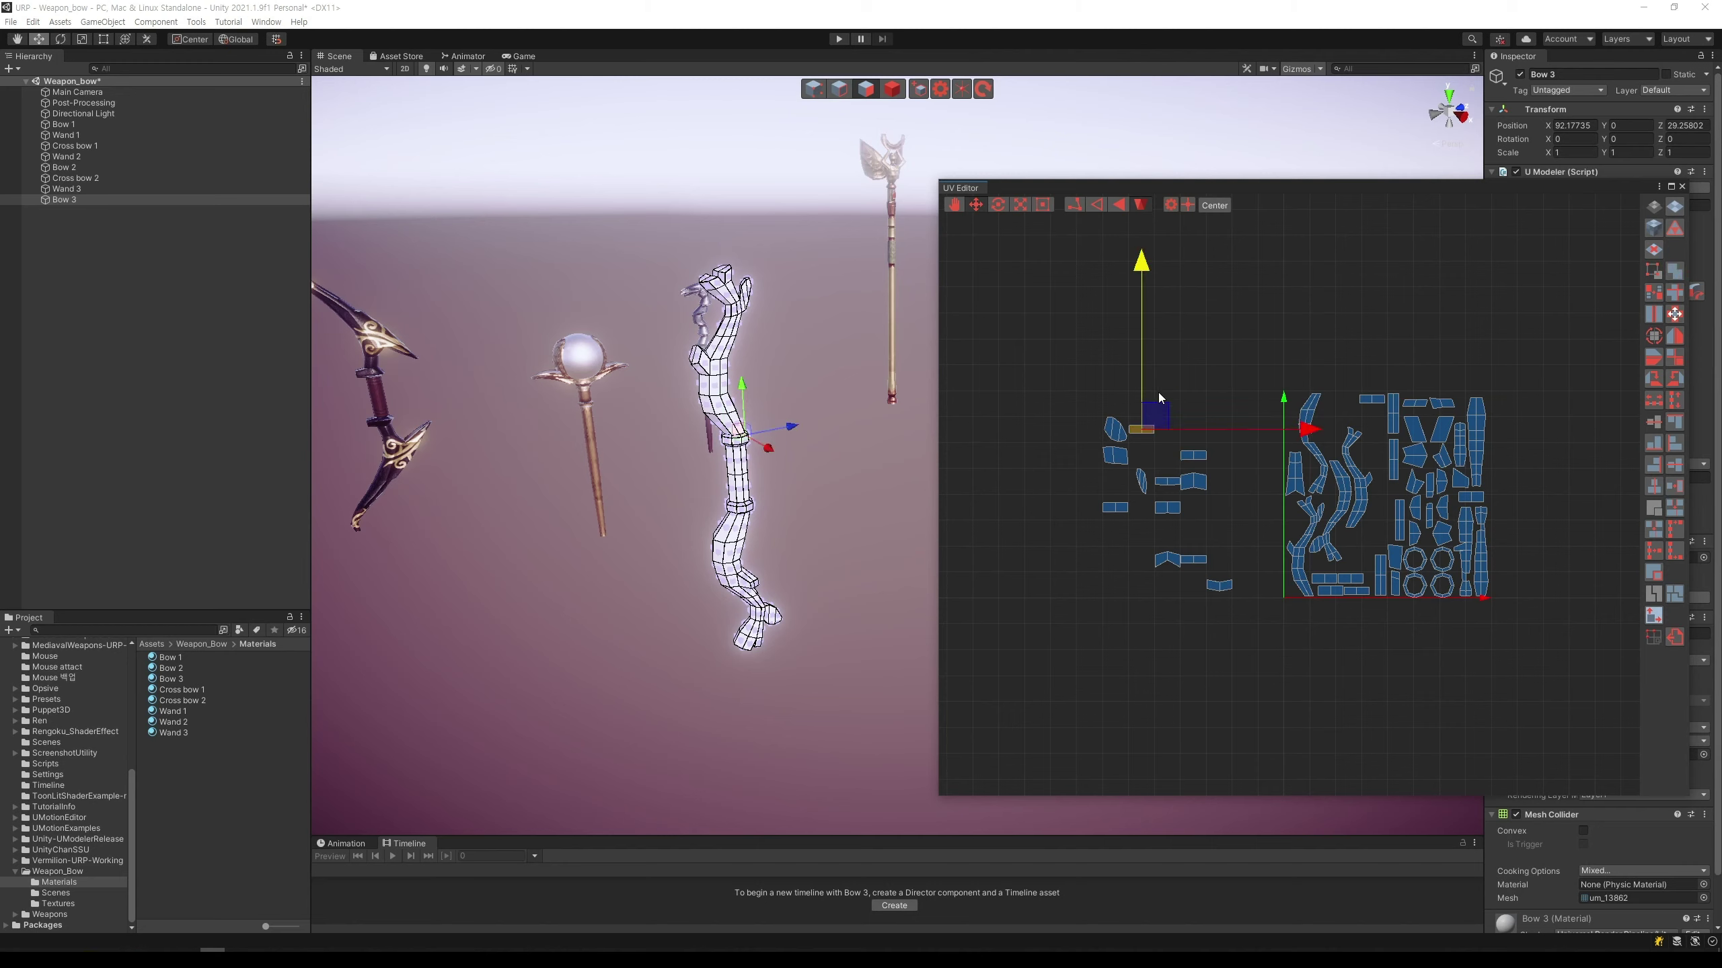
drag(1139, 370, 1136, 341)
drag(1192, 400, 1423, 400)
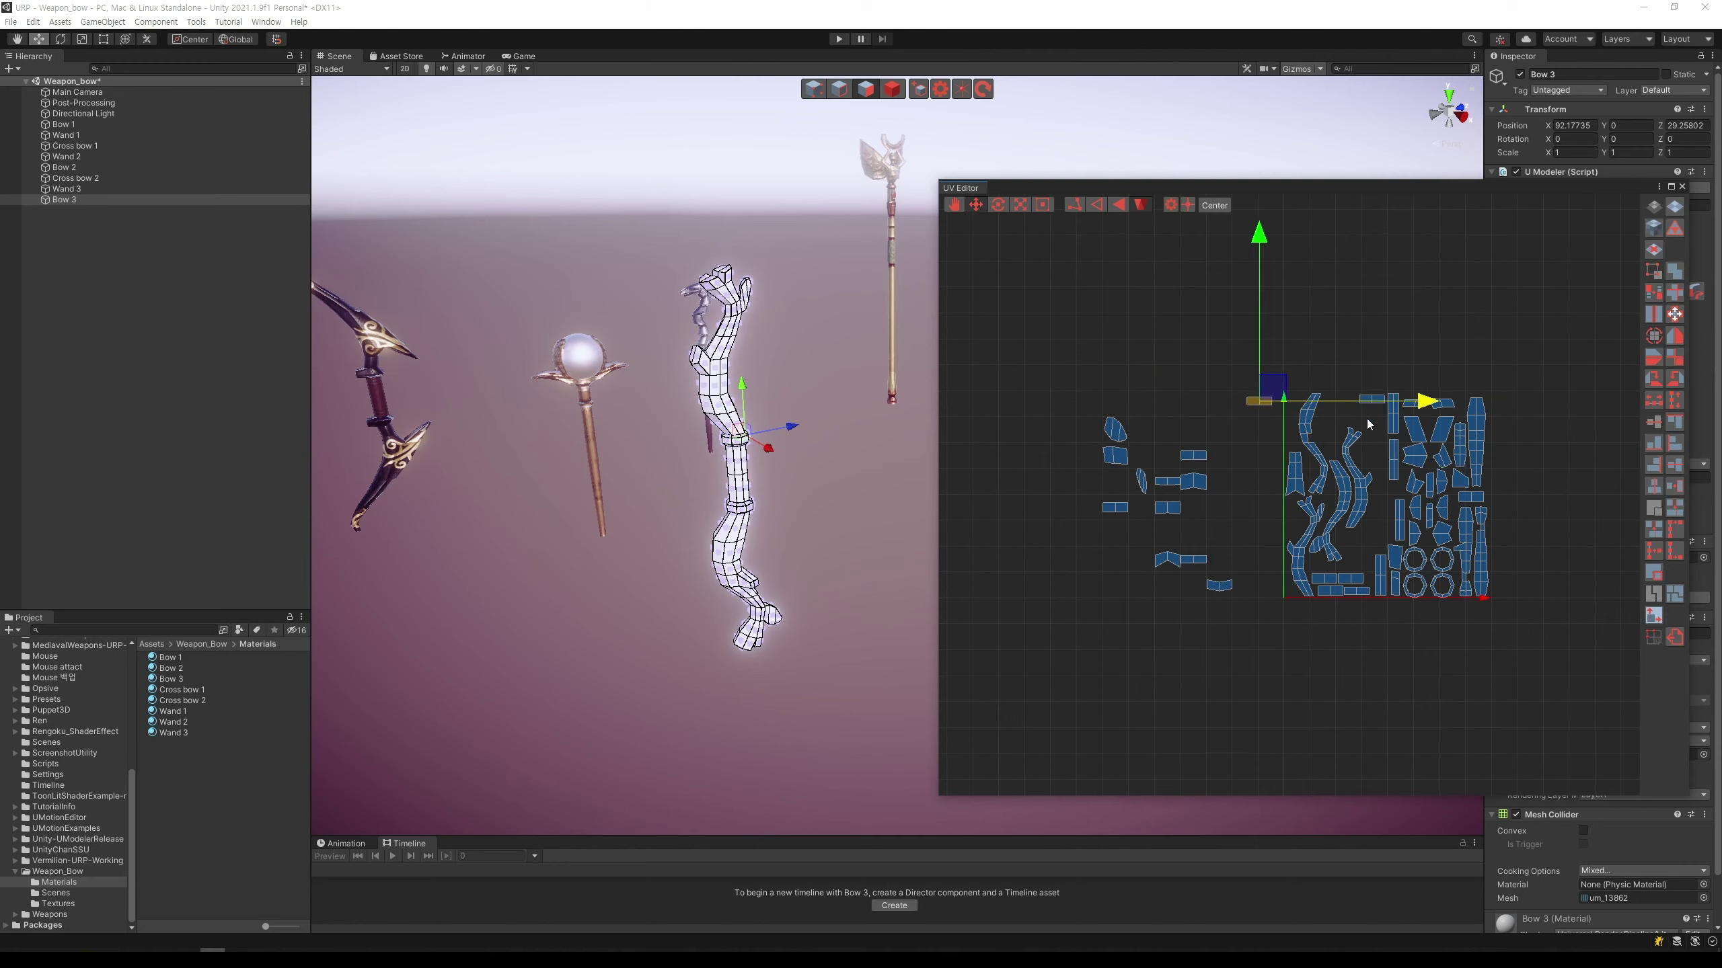
drag(1364, 312, 1367, 321)
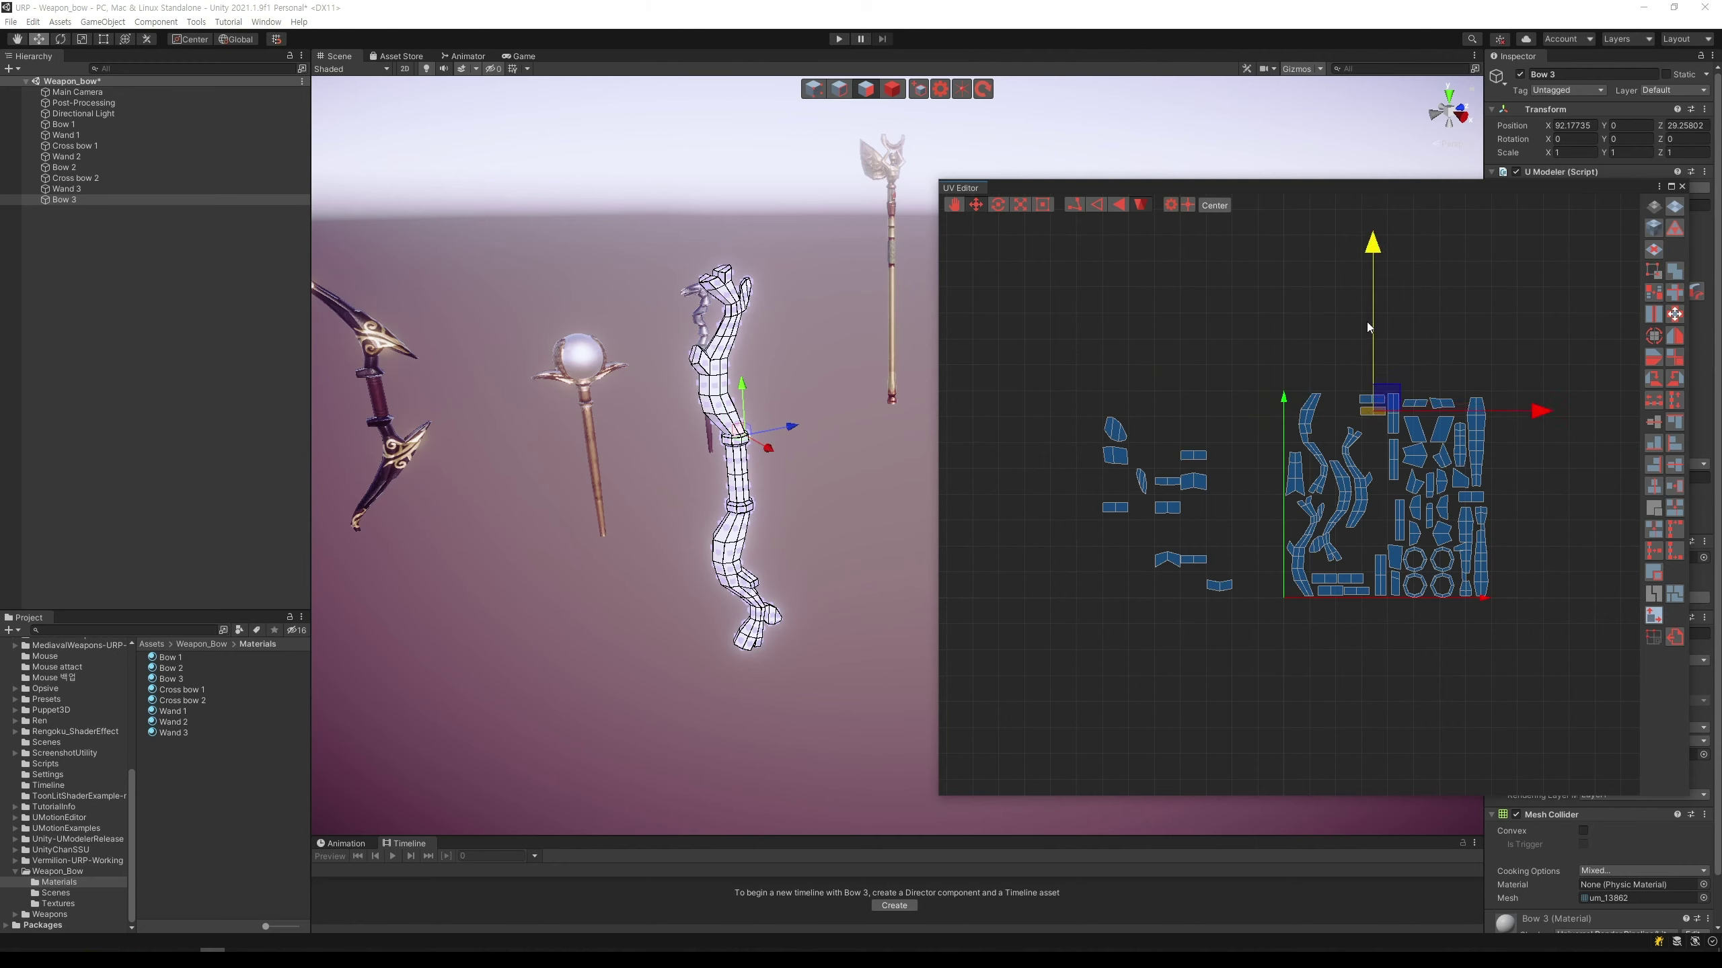
click(1195, 408)
Step: Move the remaining pair of small islands right and raise them into the layout's top row
click(1130, 447)
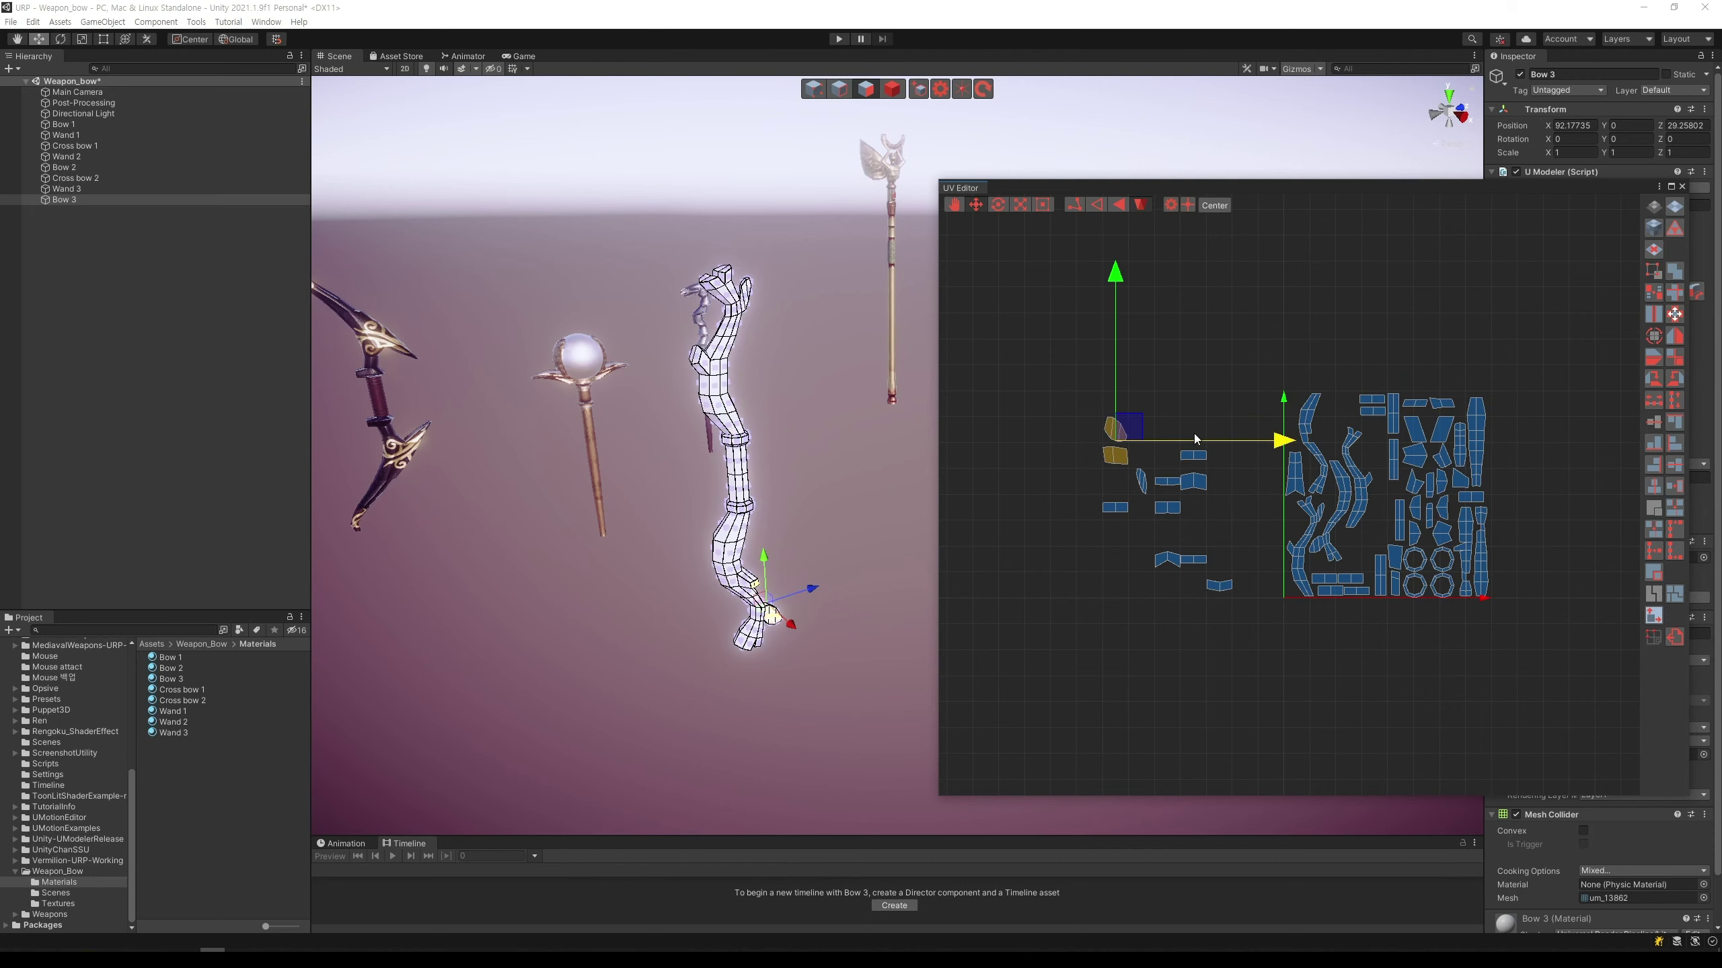
drag(1193, 441, 1406, 441)
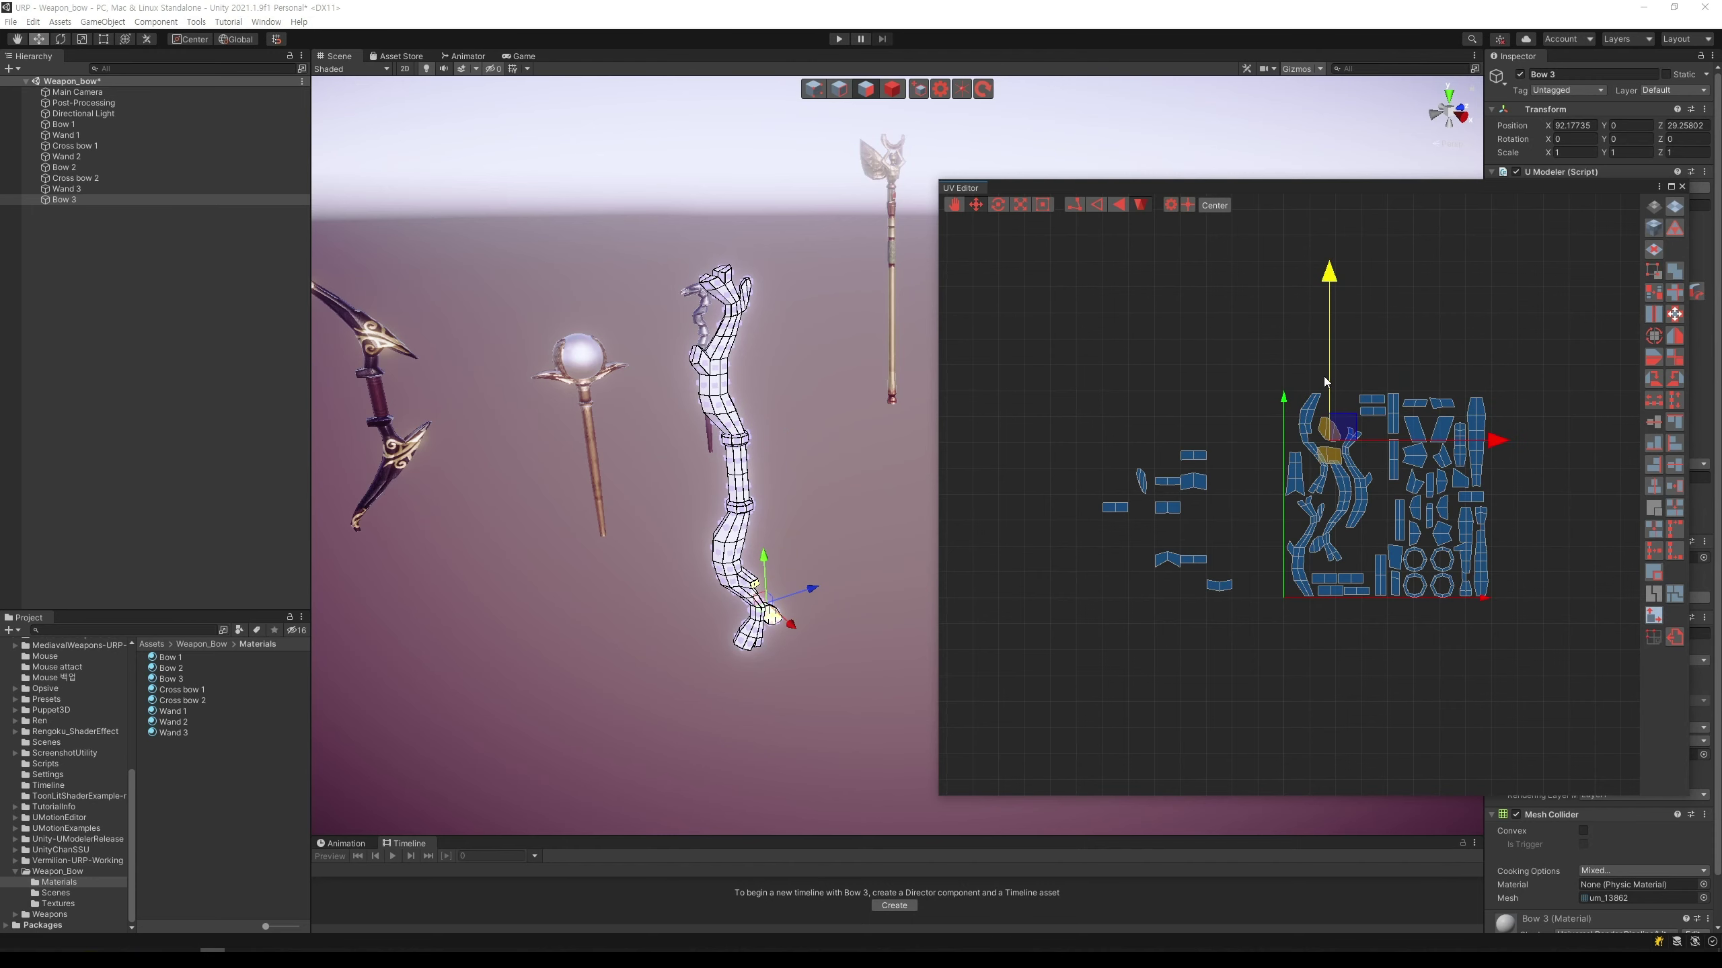
drag(1324, 377, 1323, 366)
key(r)
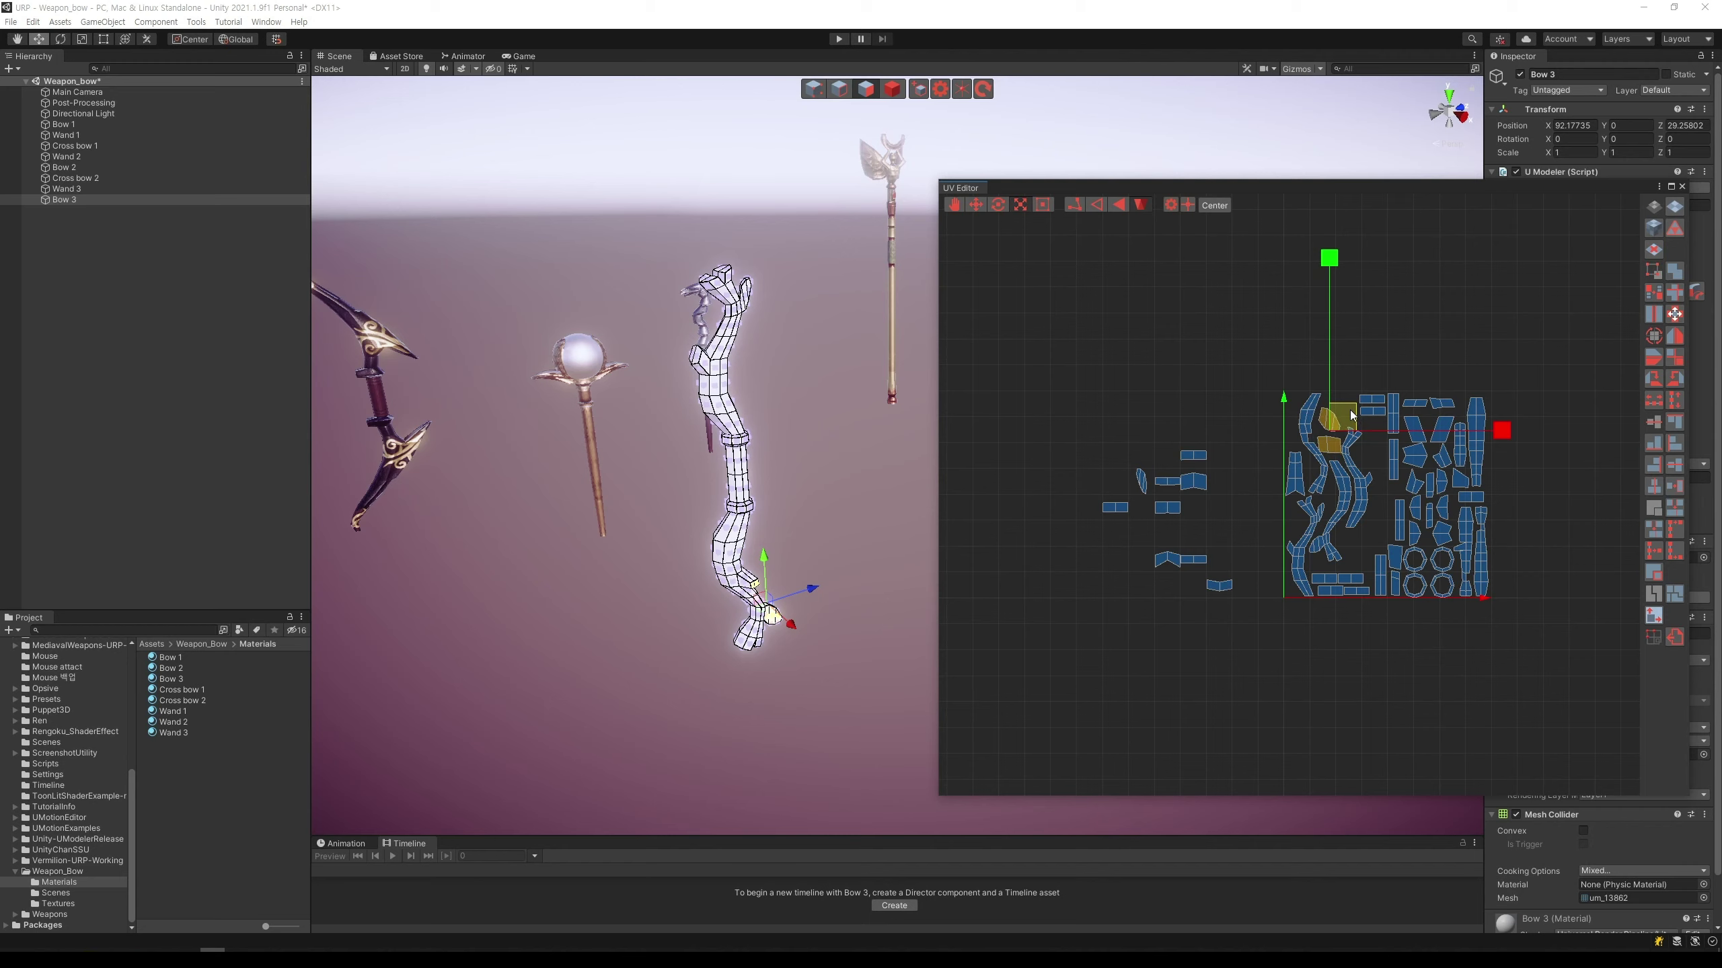
key(w)
drag(1332, 376, 1331, 371)
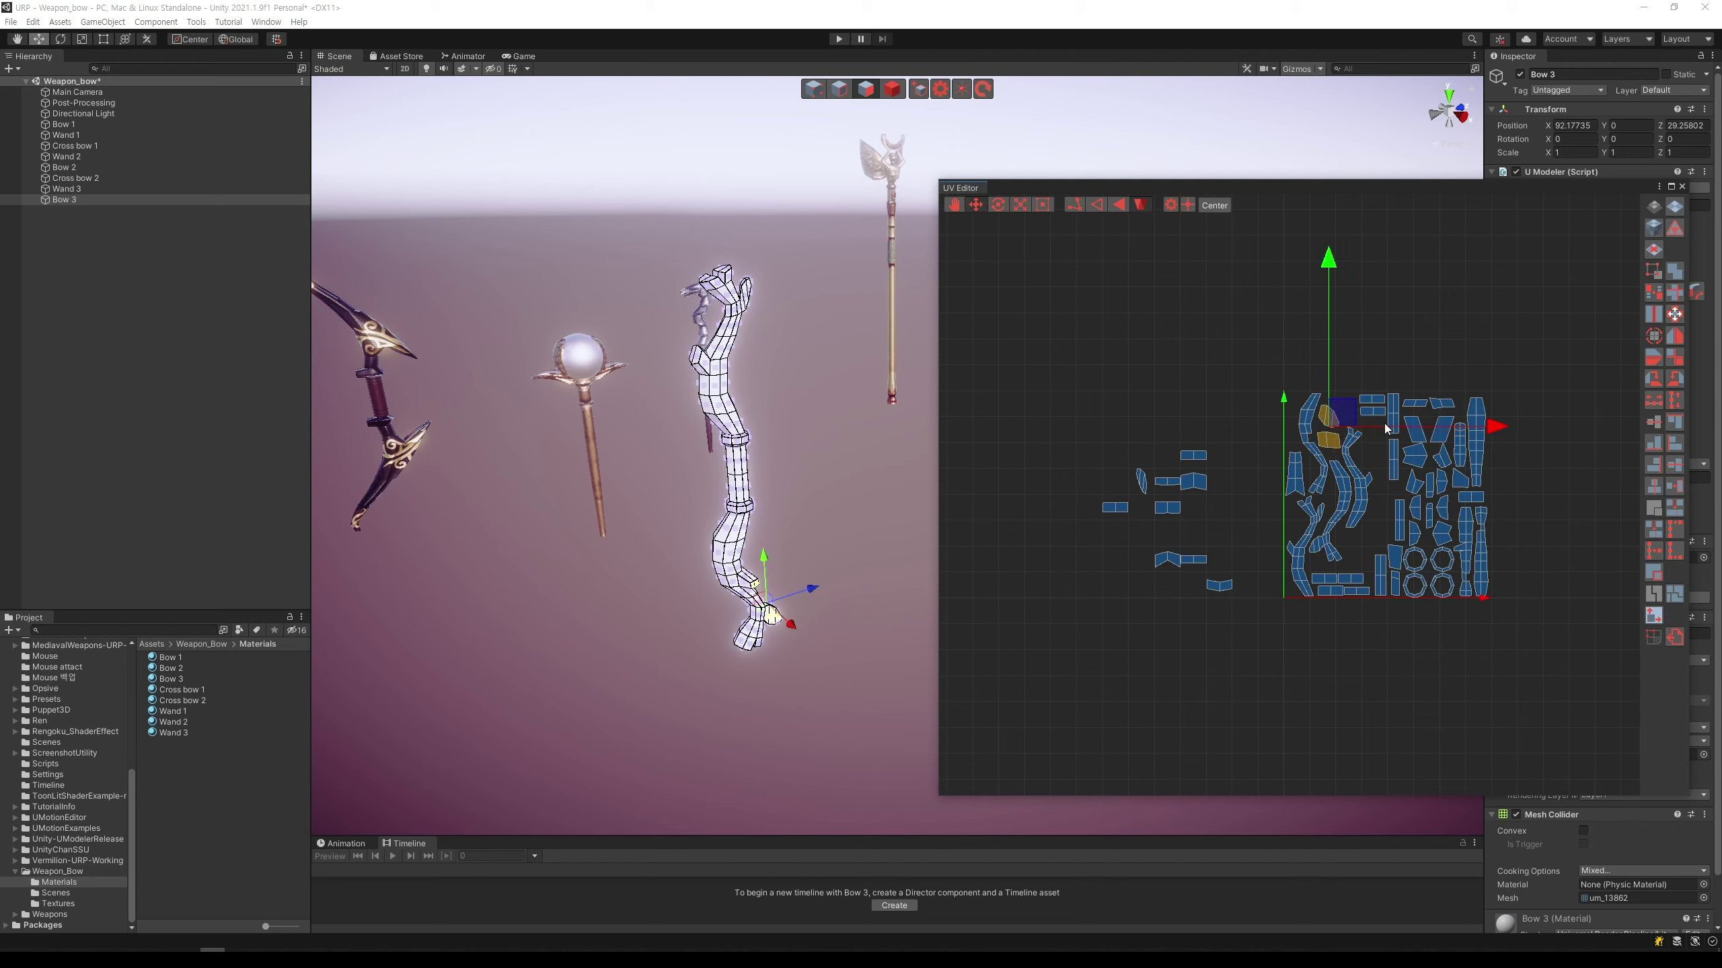
click(1373, 321)
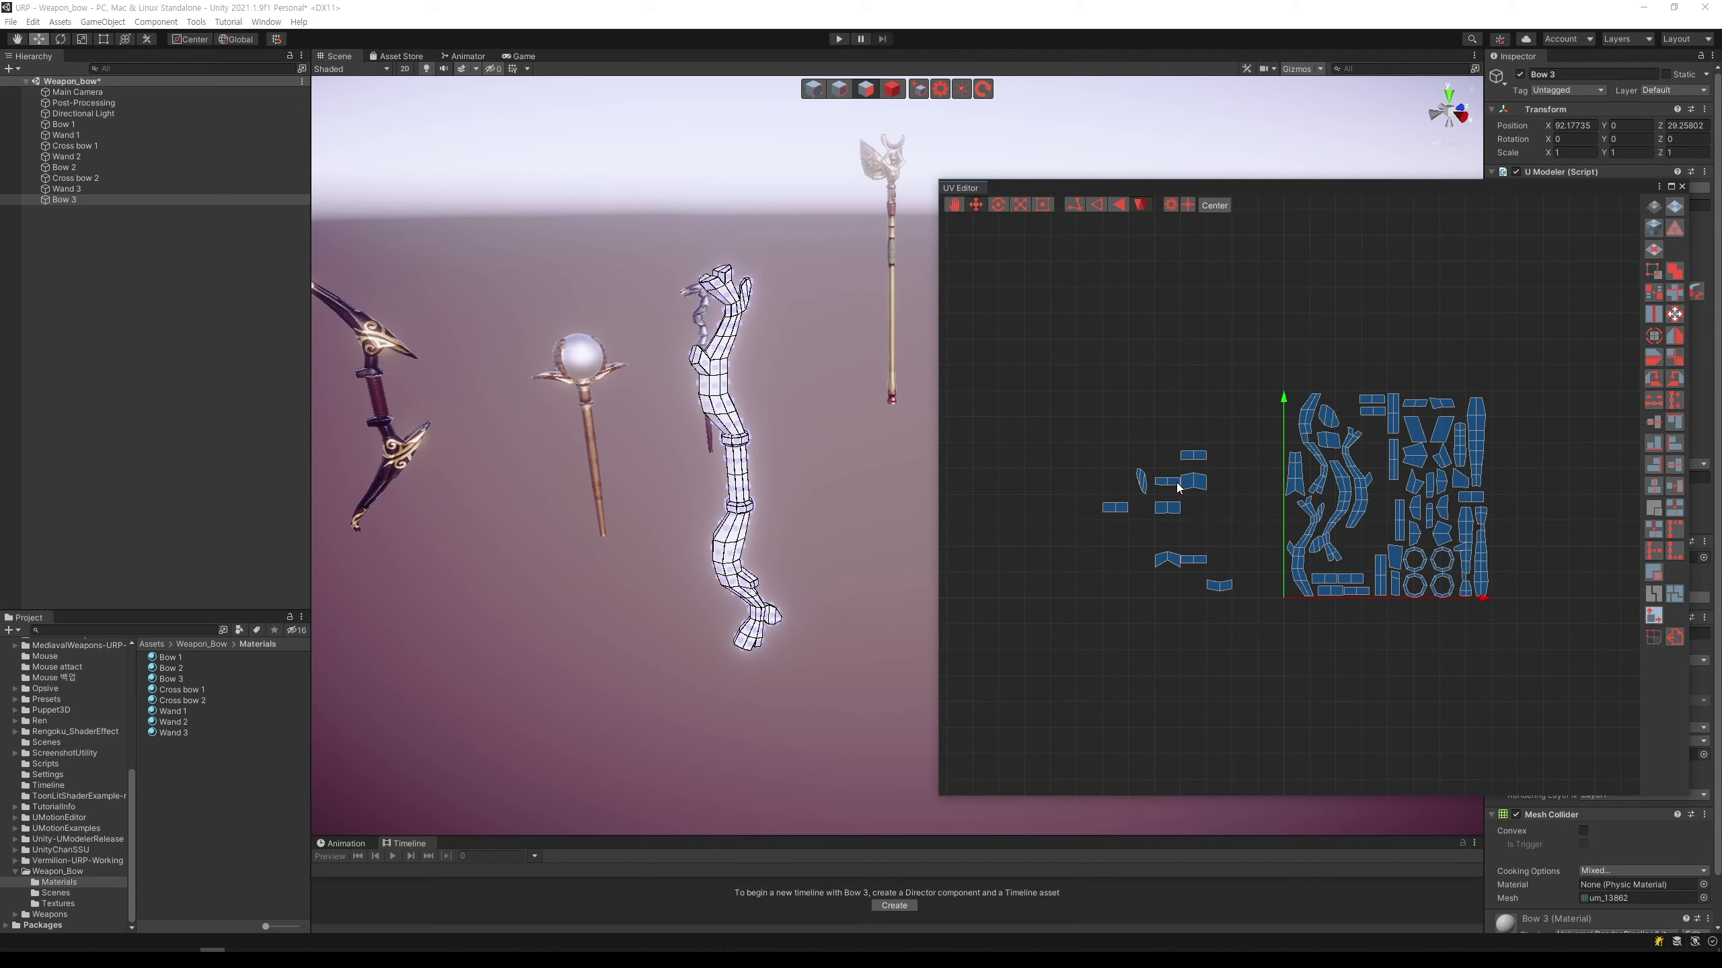
Step: Move one island from the left group into the main layout
click(1195, 481)
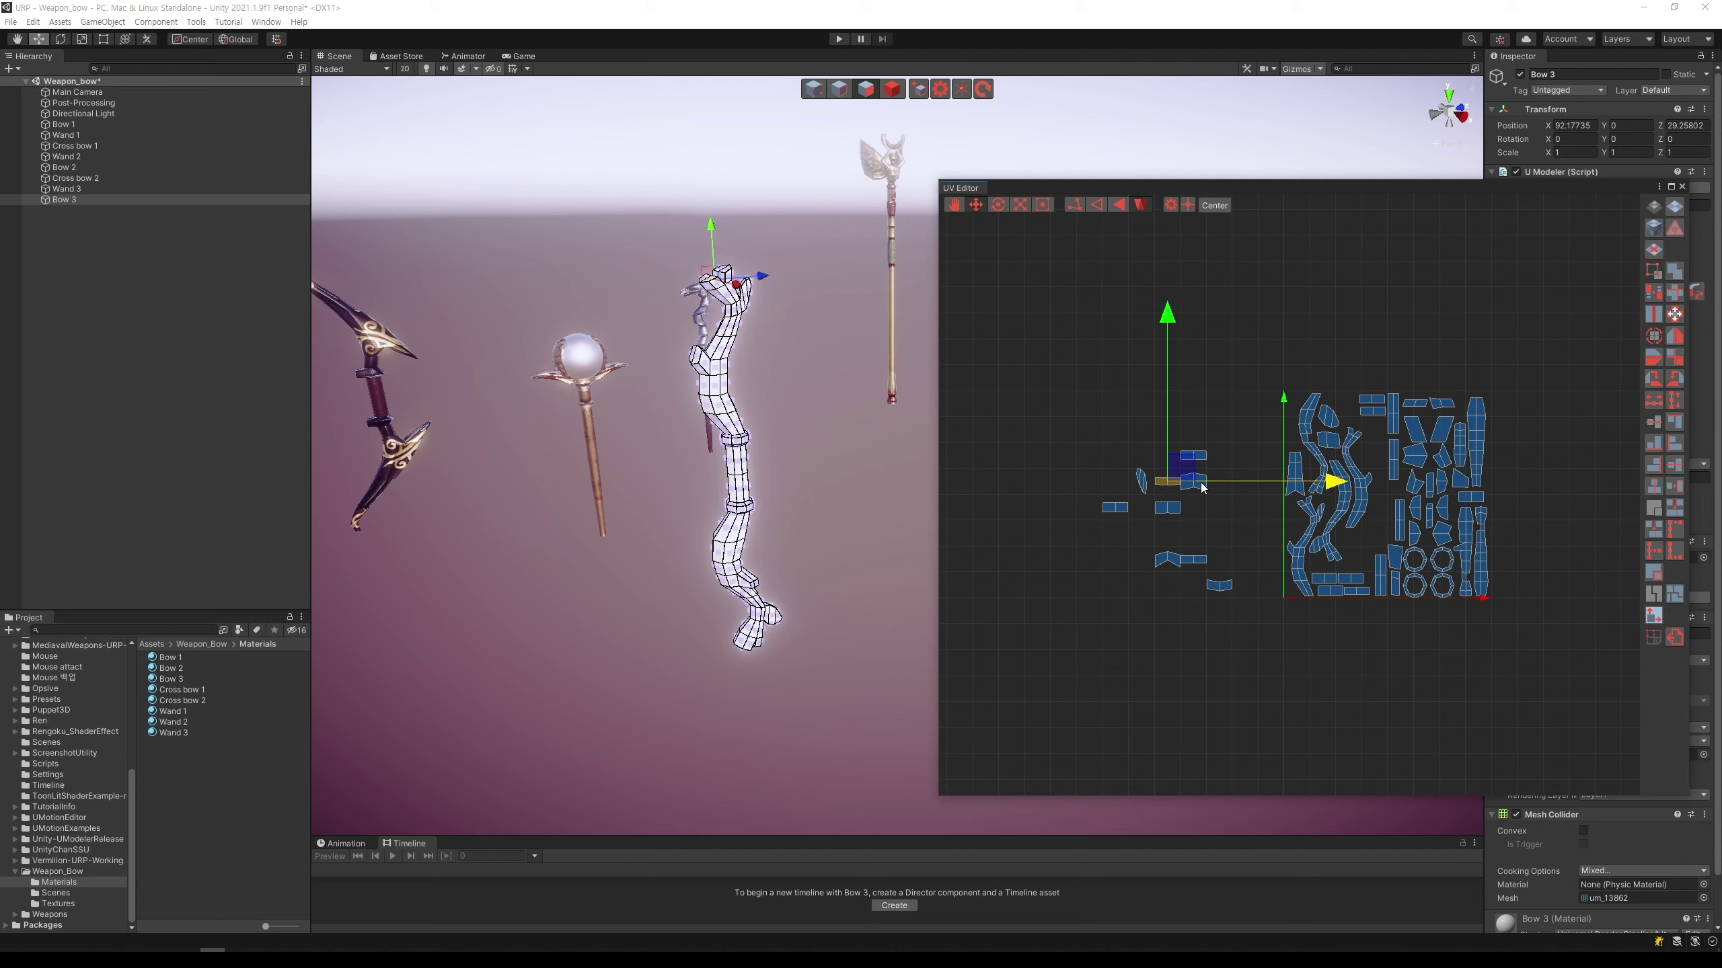
mouse_move(1234, 488)
mouse_down()
mouse_move(1408, 488)
mouse_move(1379, 395)
mouse_up()
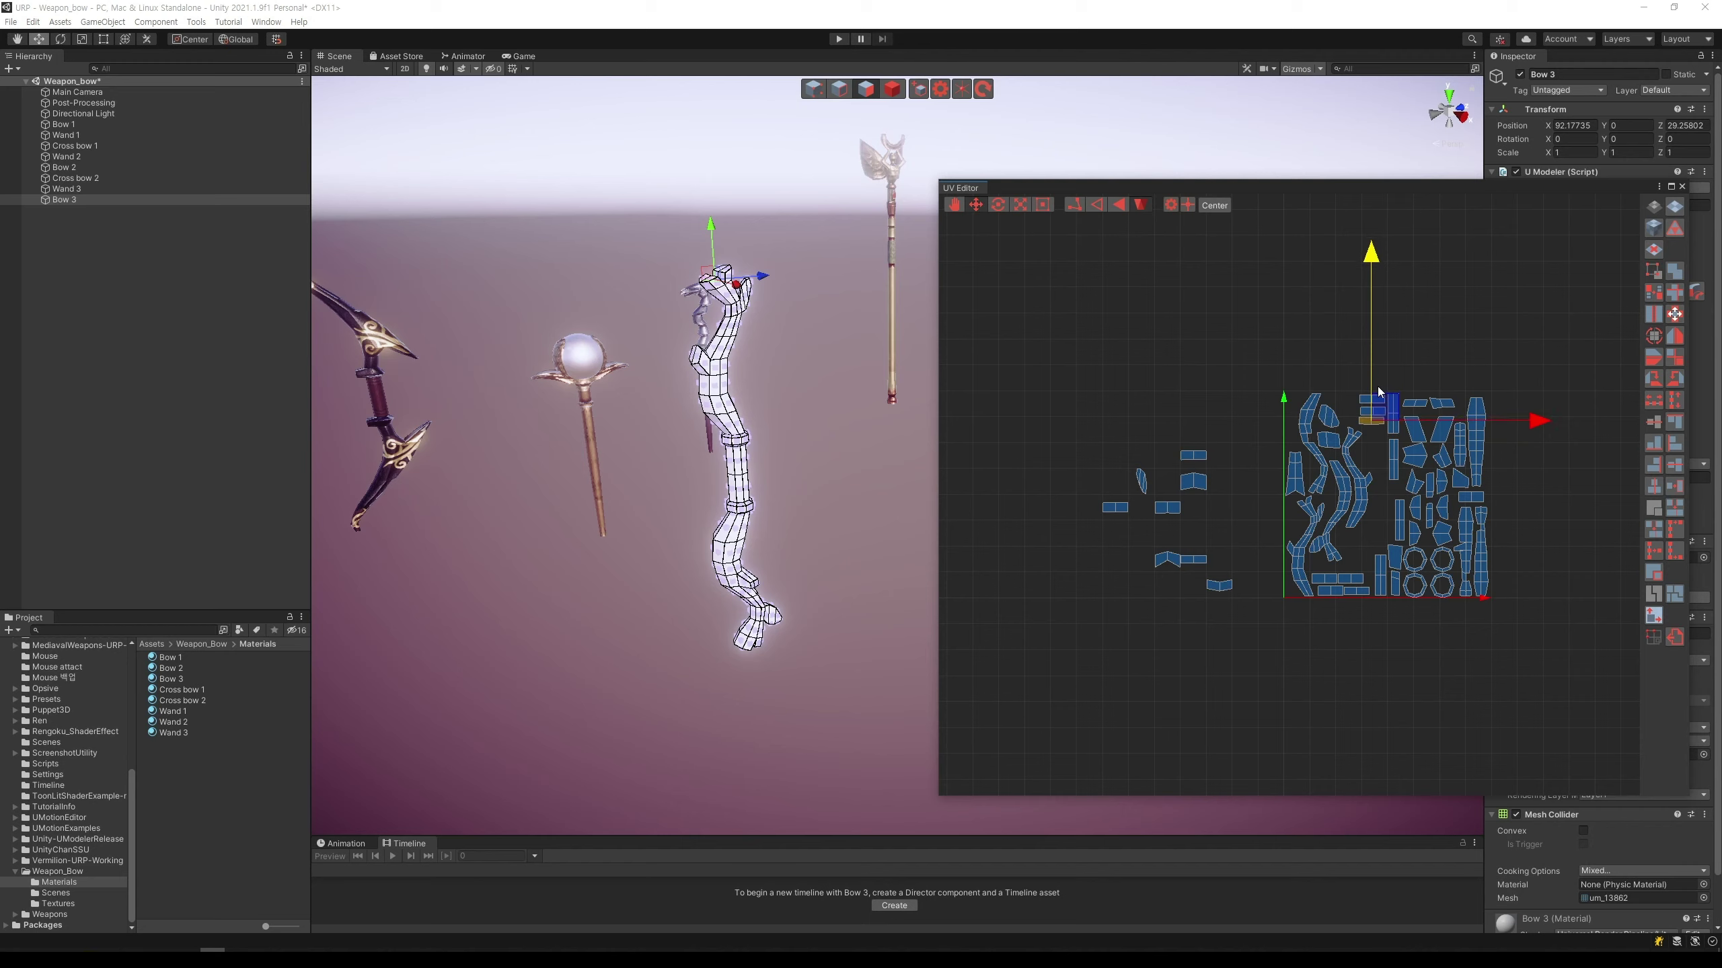
click(1362, 416)
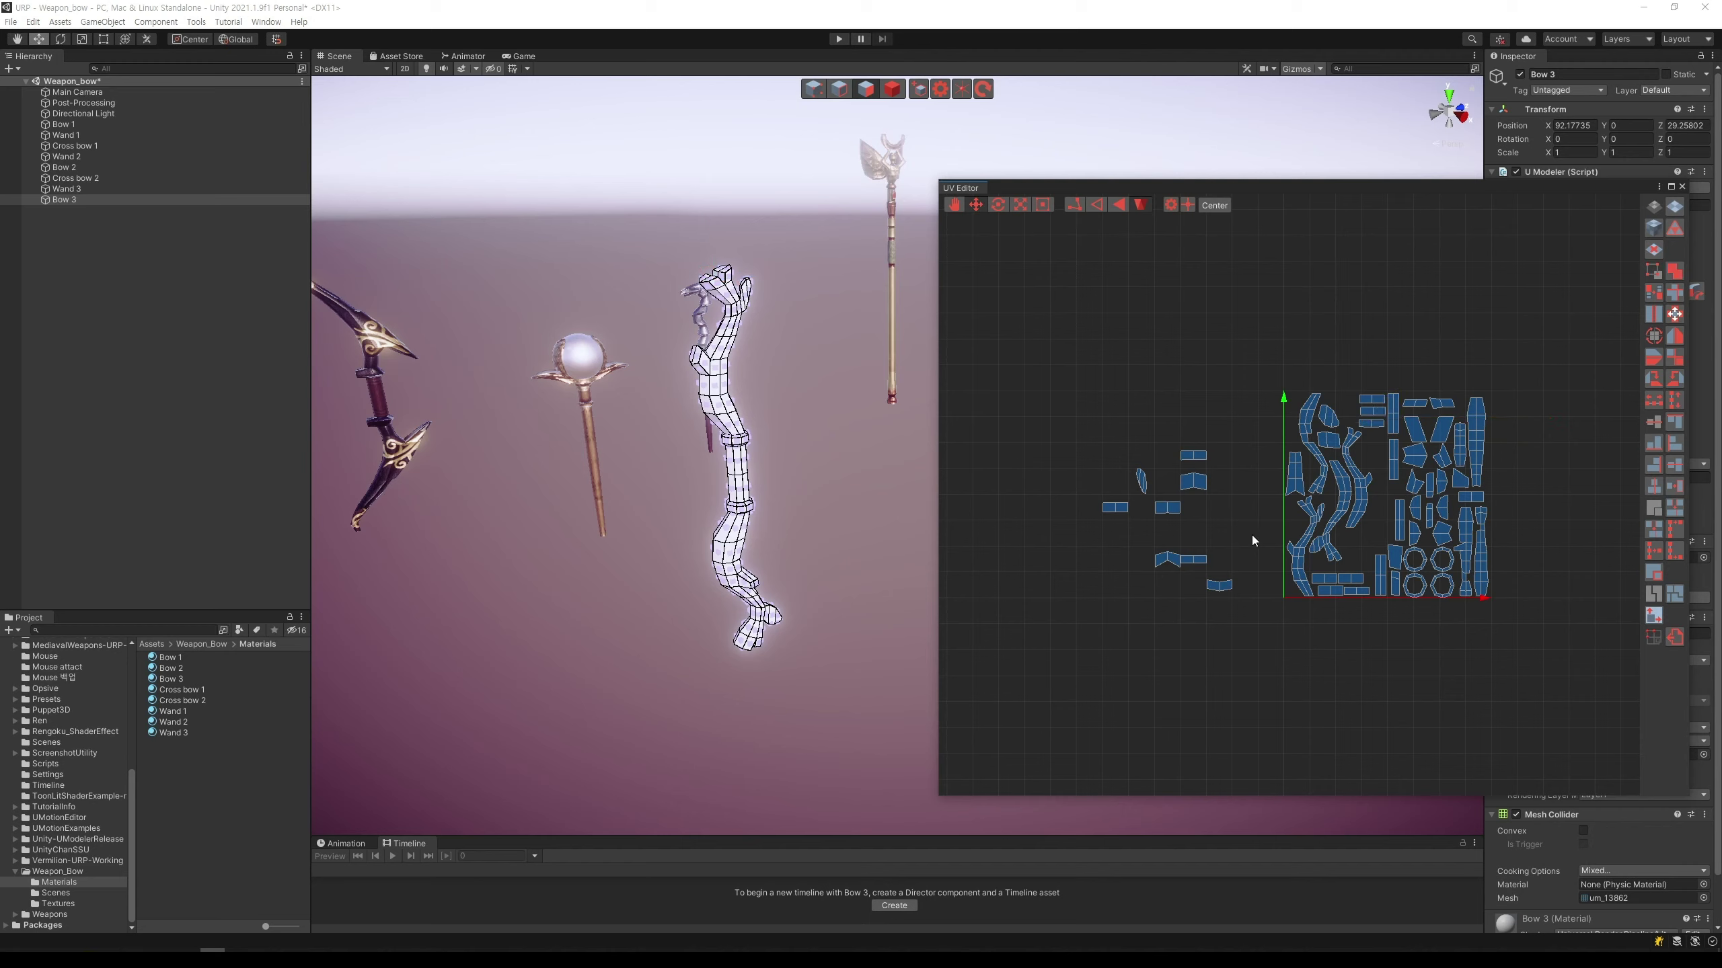
Step: Stretch the thin island wider and place it at the top of the layout
click(1141, 480)
click(1162, 461)
click(1127, 463)
drag(1206, 485, 1227, 486)
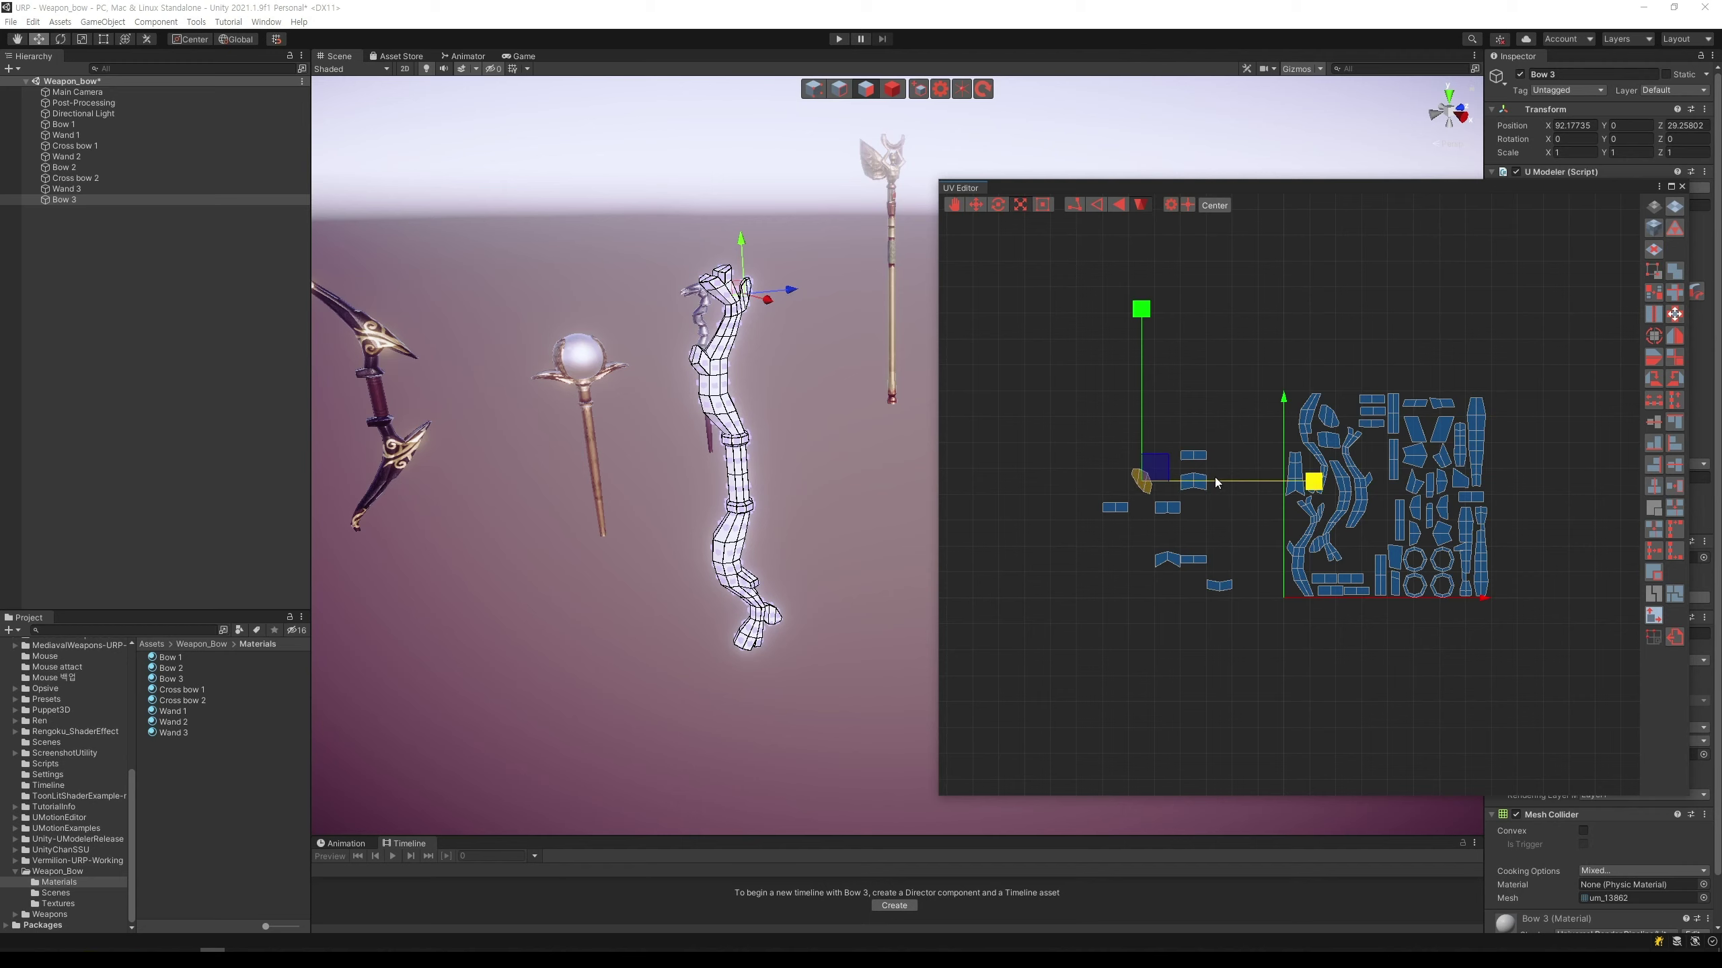
key(w)
drag(1138, 443, 1344, 367)
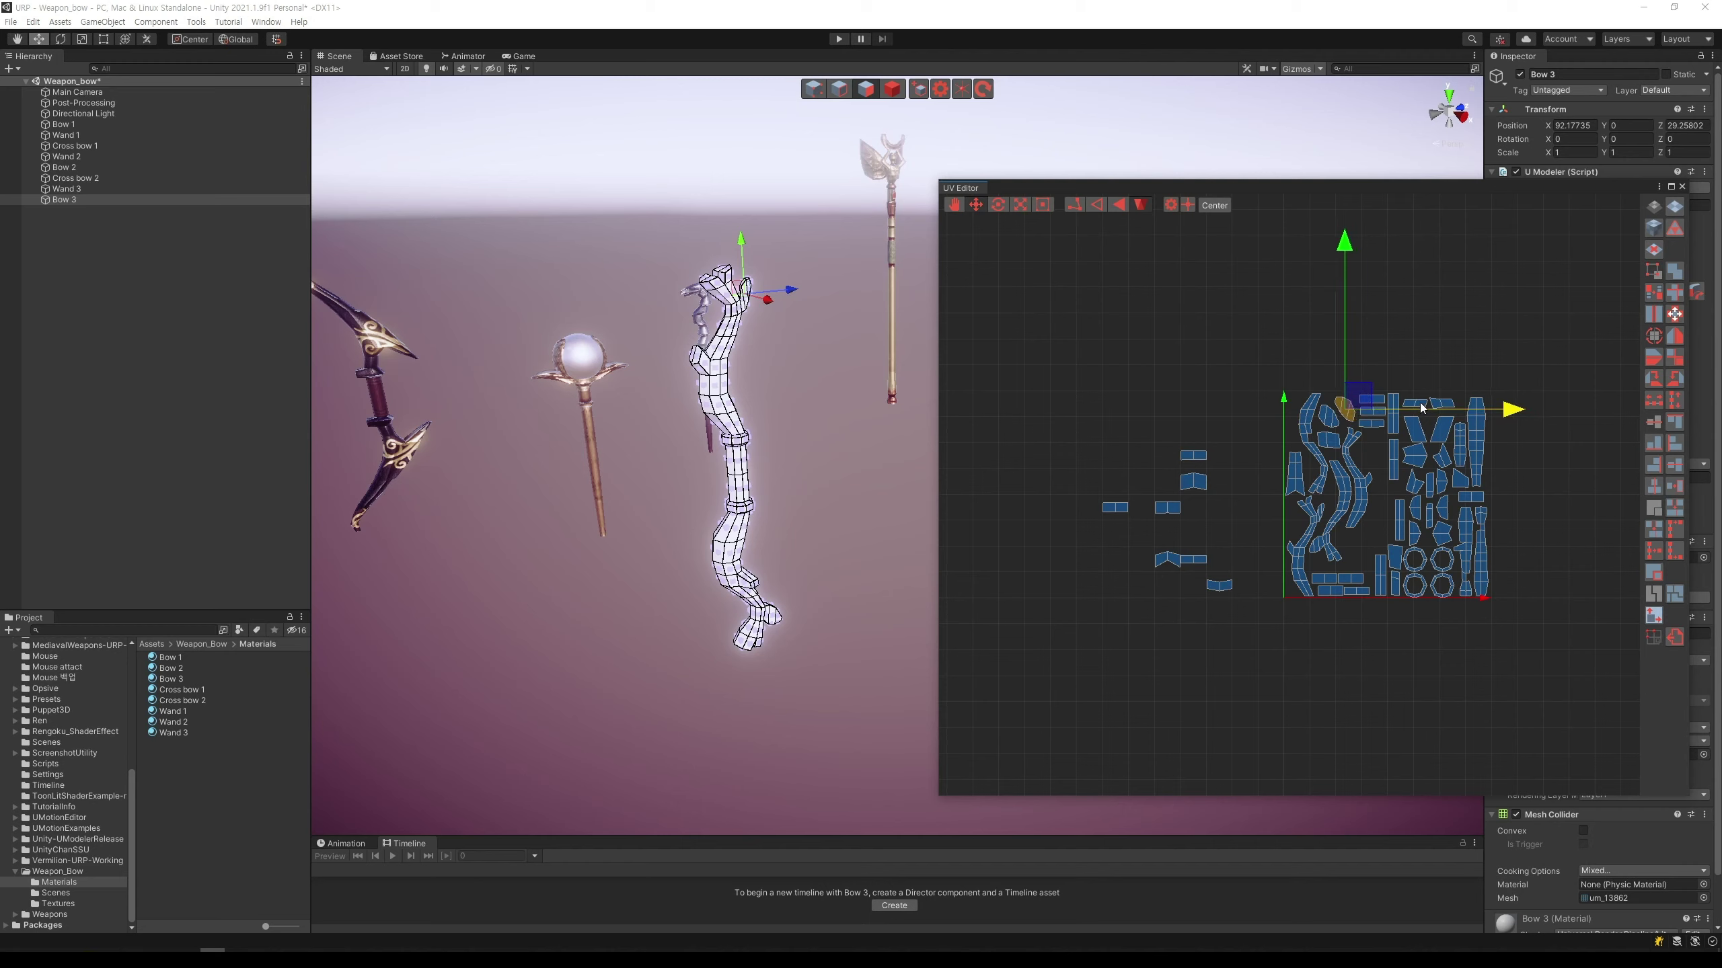
click(1386, 360)
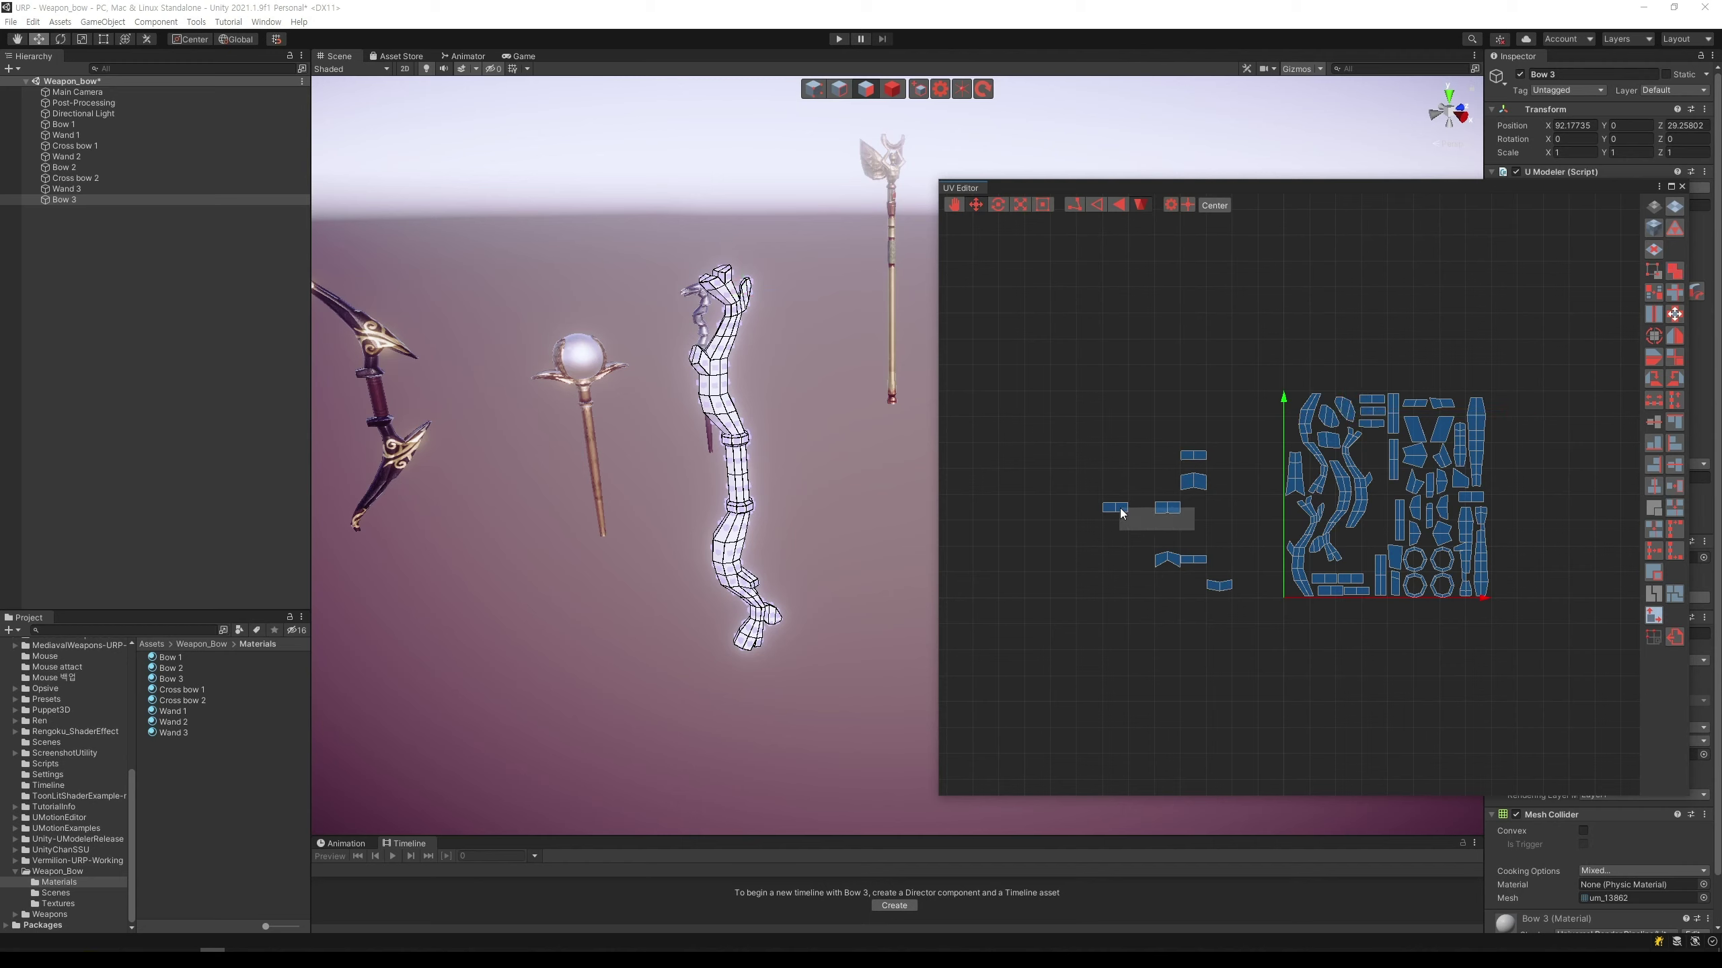
Step: Fit the chevron-shaped island into a free gap in the layout
drag(1120, 513, 1410, 561)
click(1166, 558)
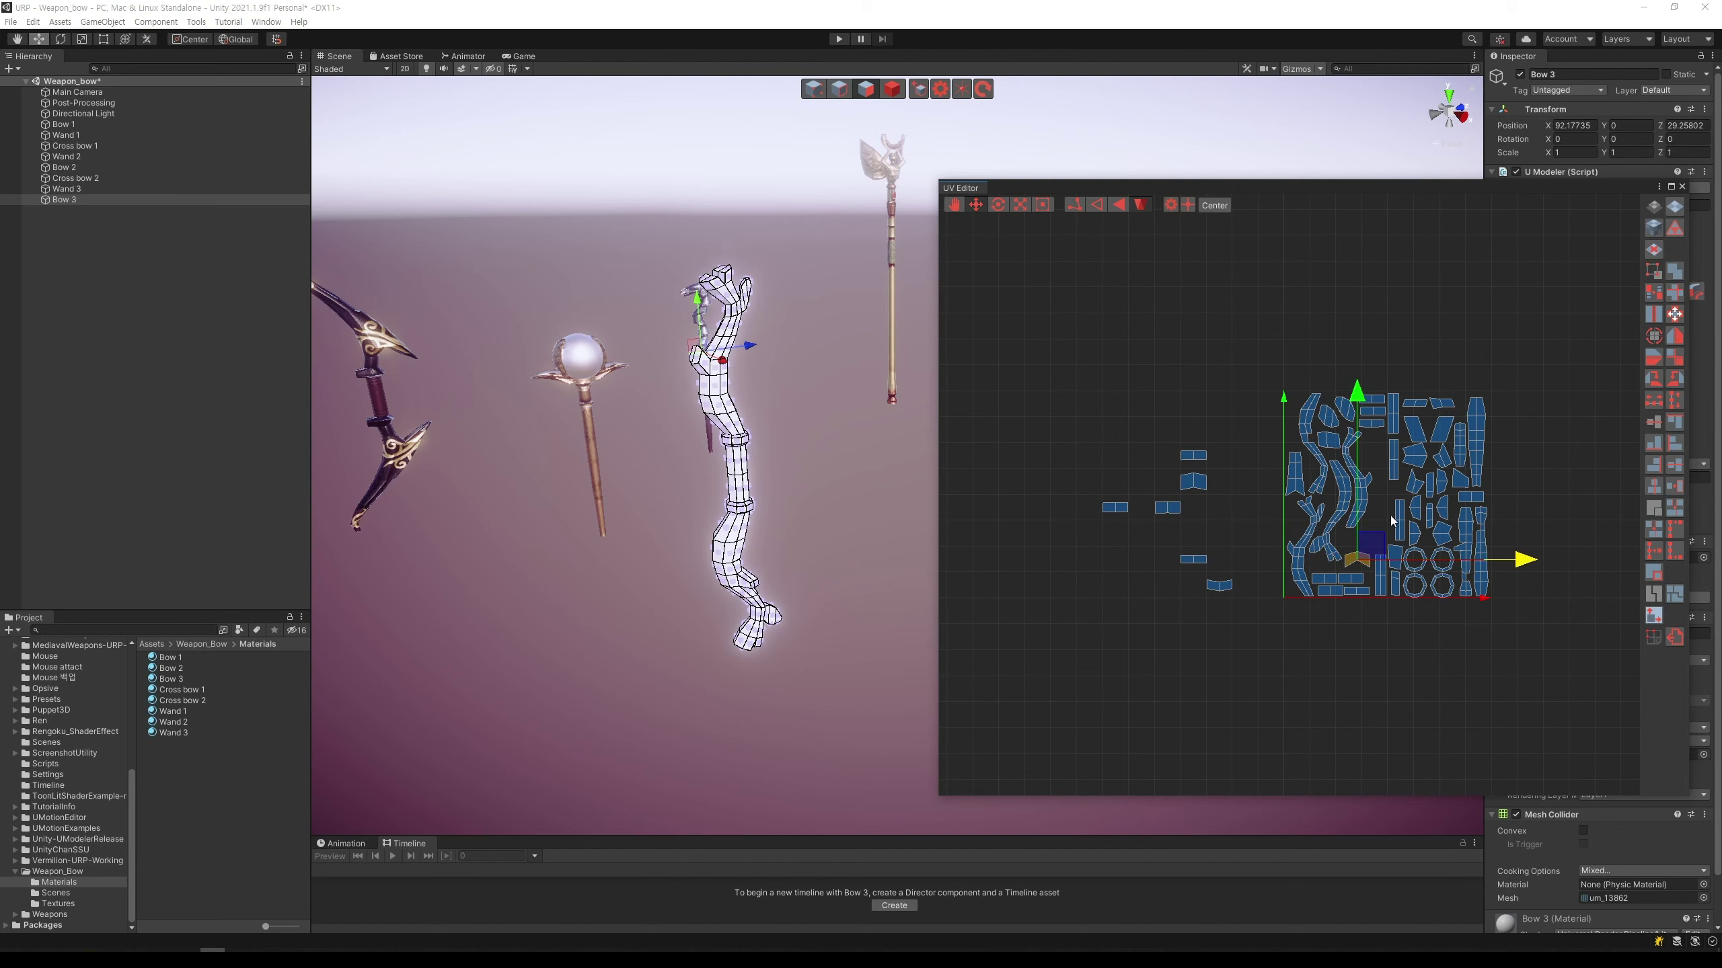
drag(1357, 392, 1358, 397)
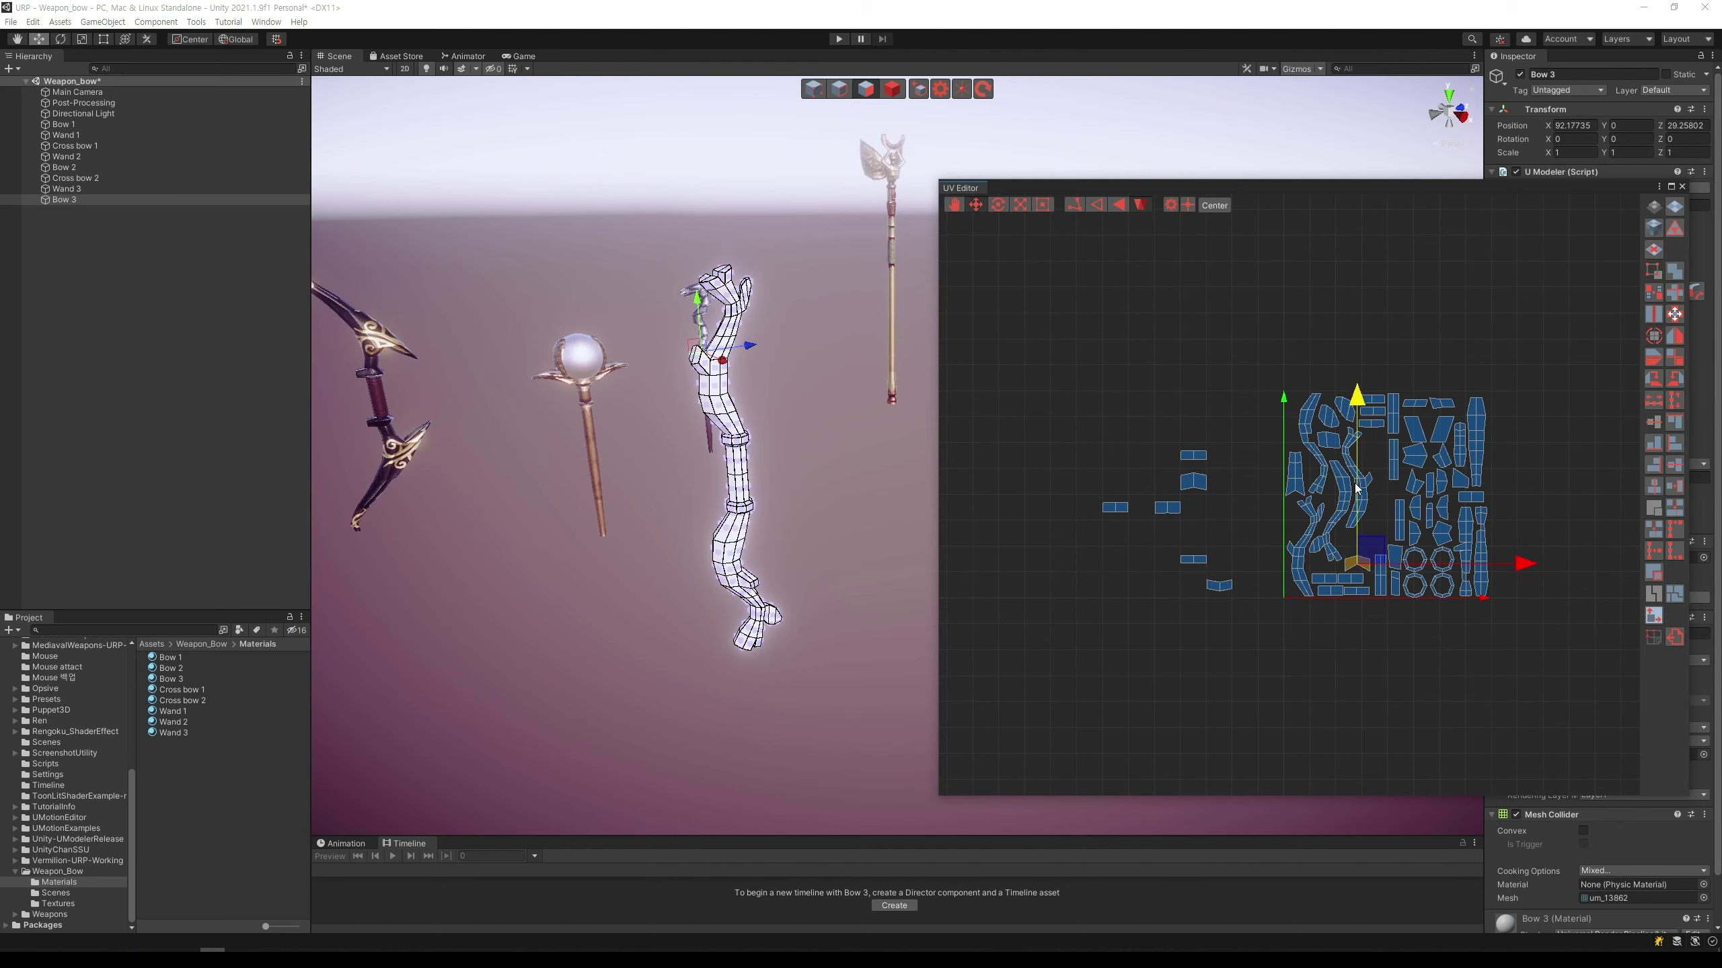
click(1221, 590)
mouse_move(1222, 557)
mouse_down()
mouse_move(1221, 505)
mouse_move(1423, 538)
mouse_up()
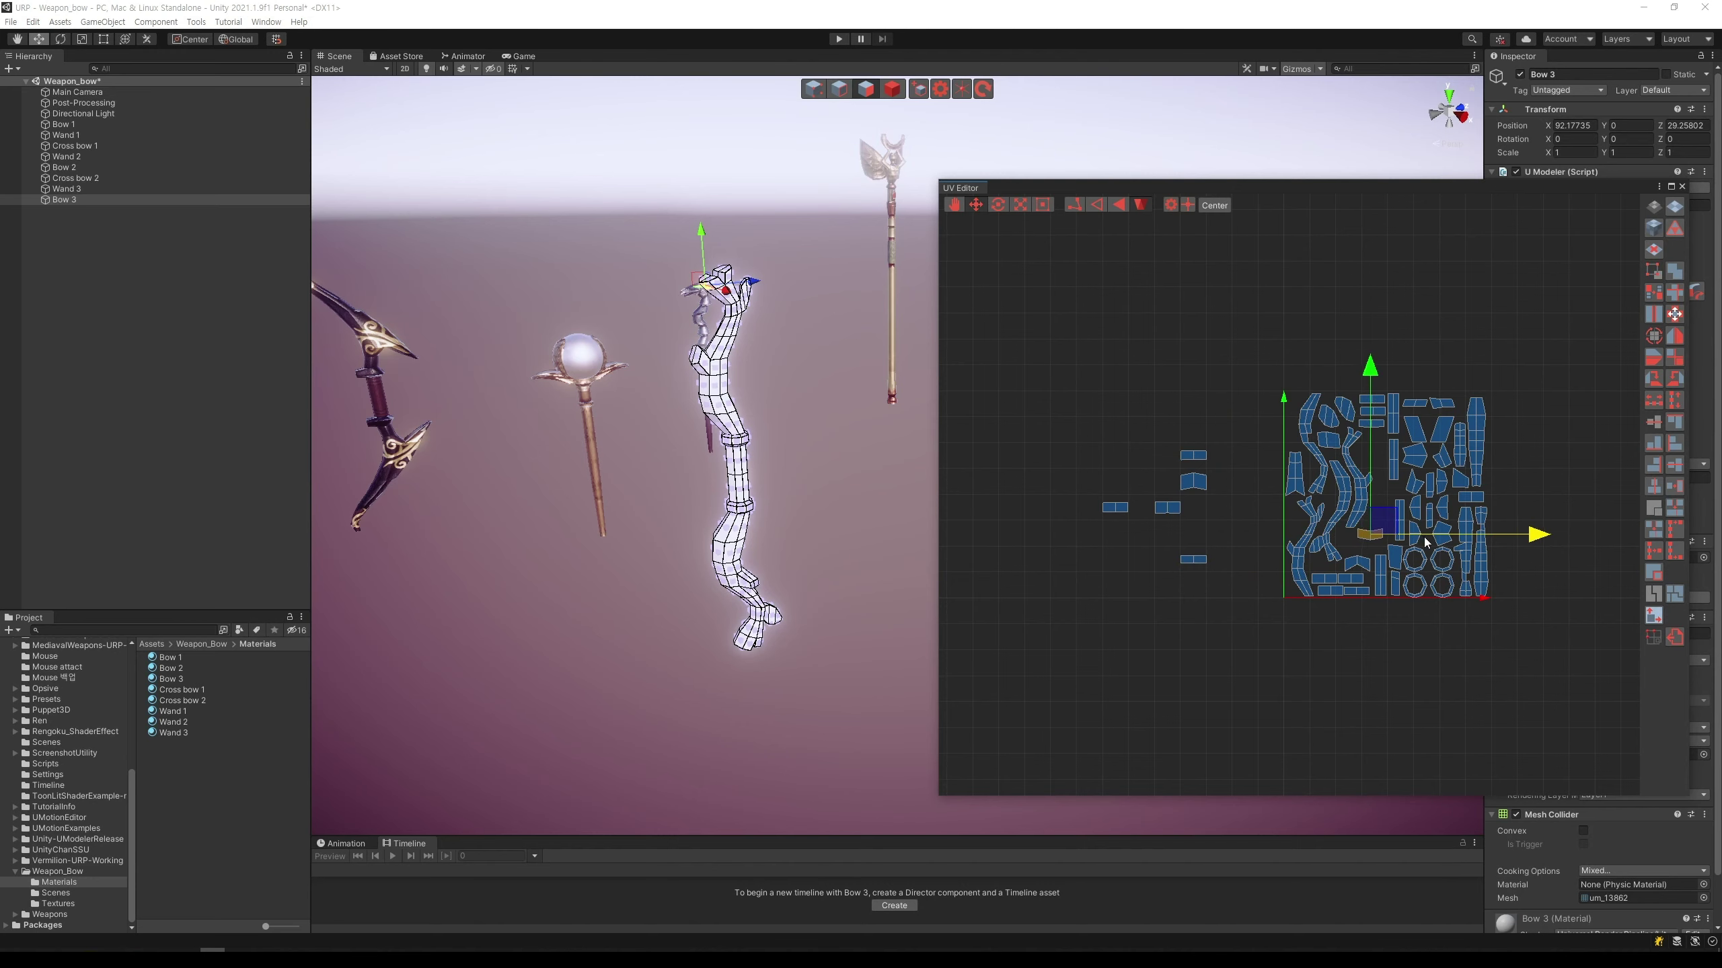
drag(1369, 466, 1371, 484)
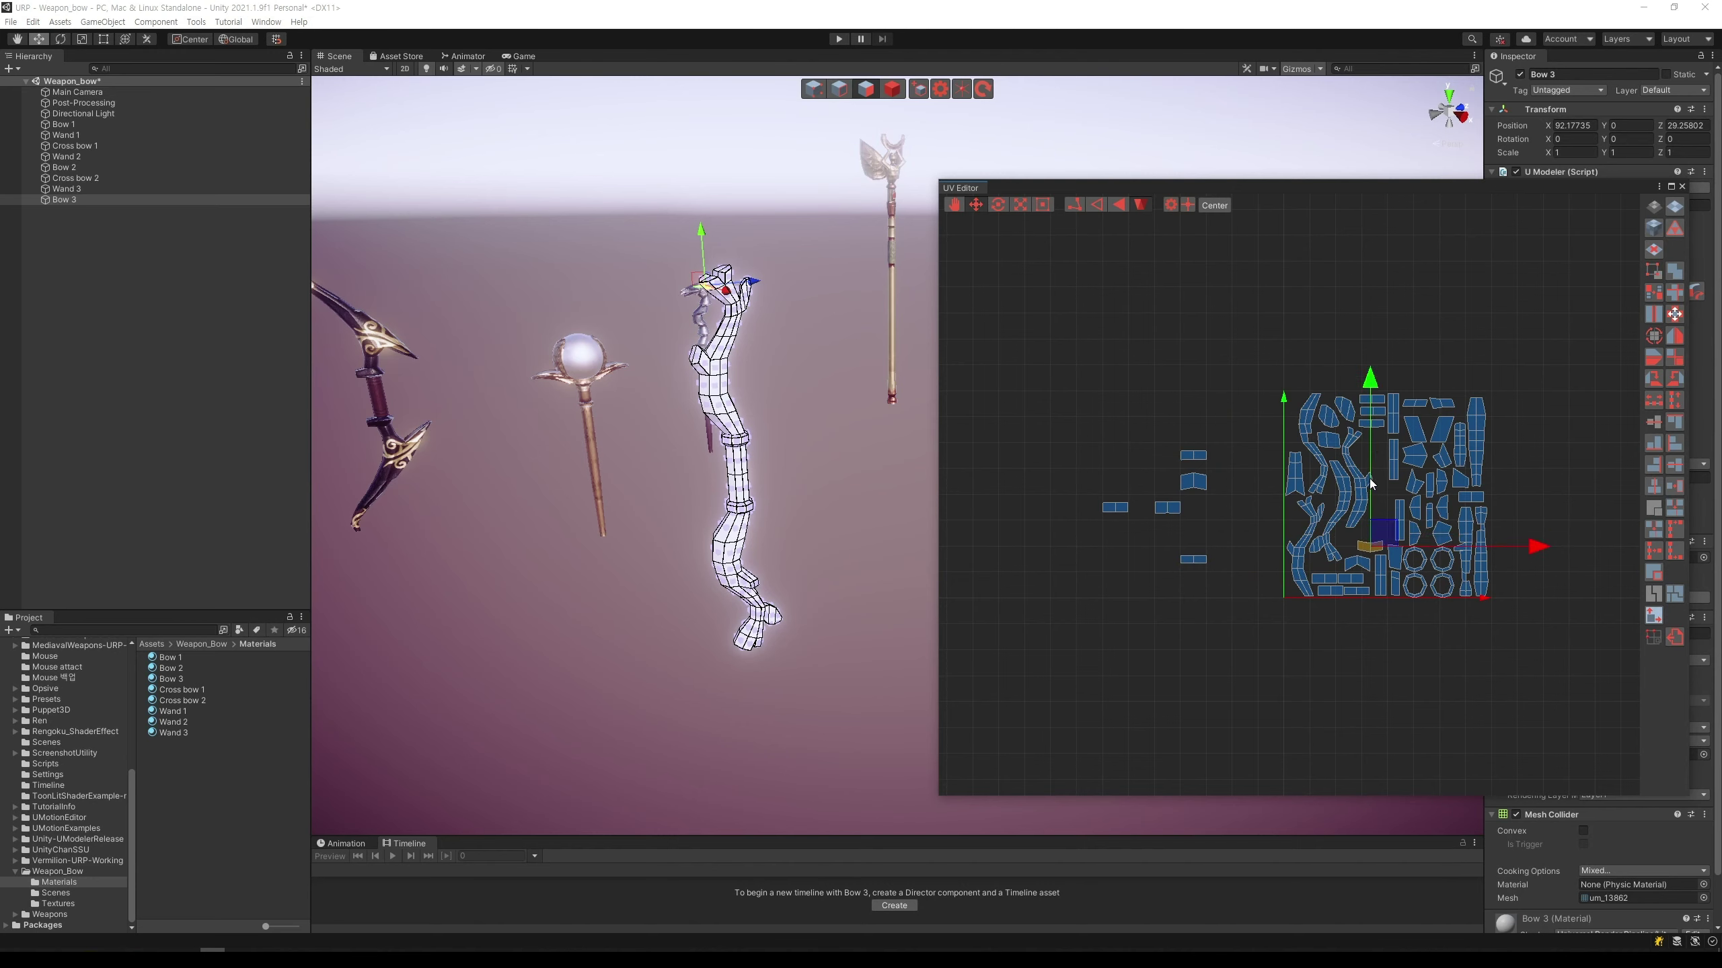
click(1528, 479)
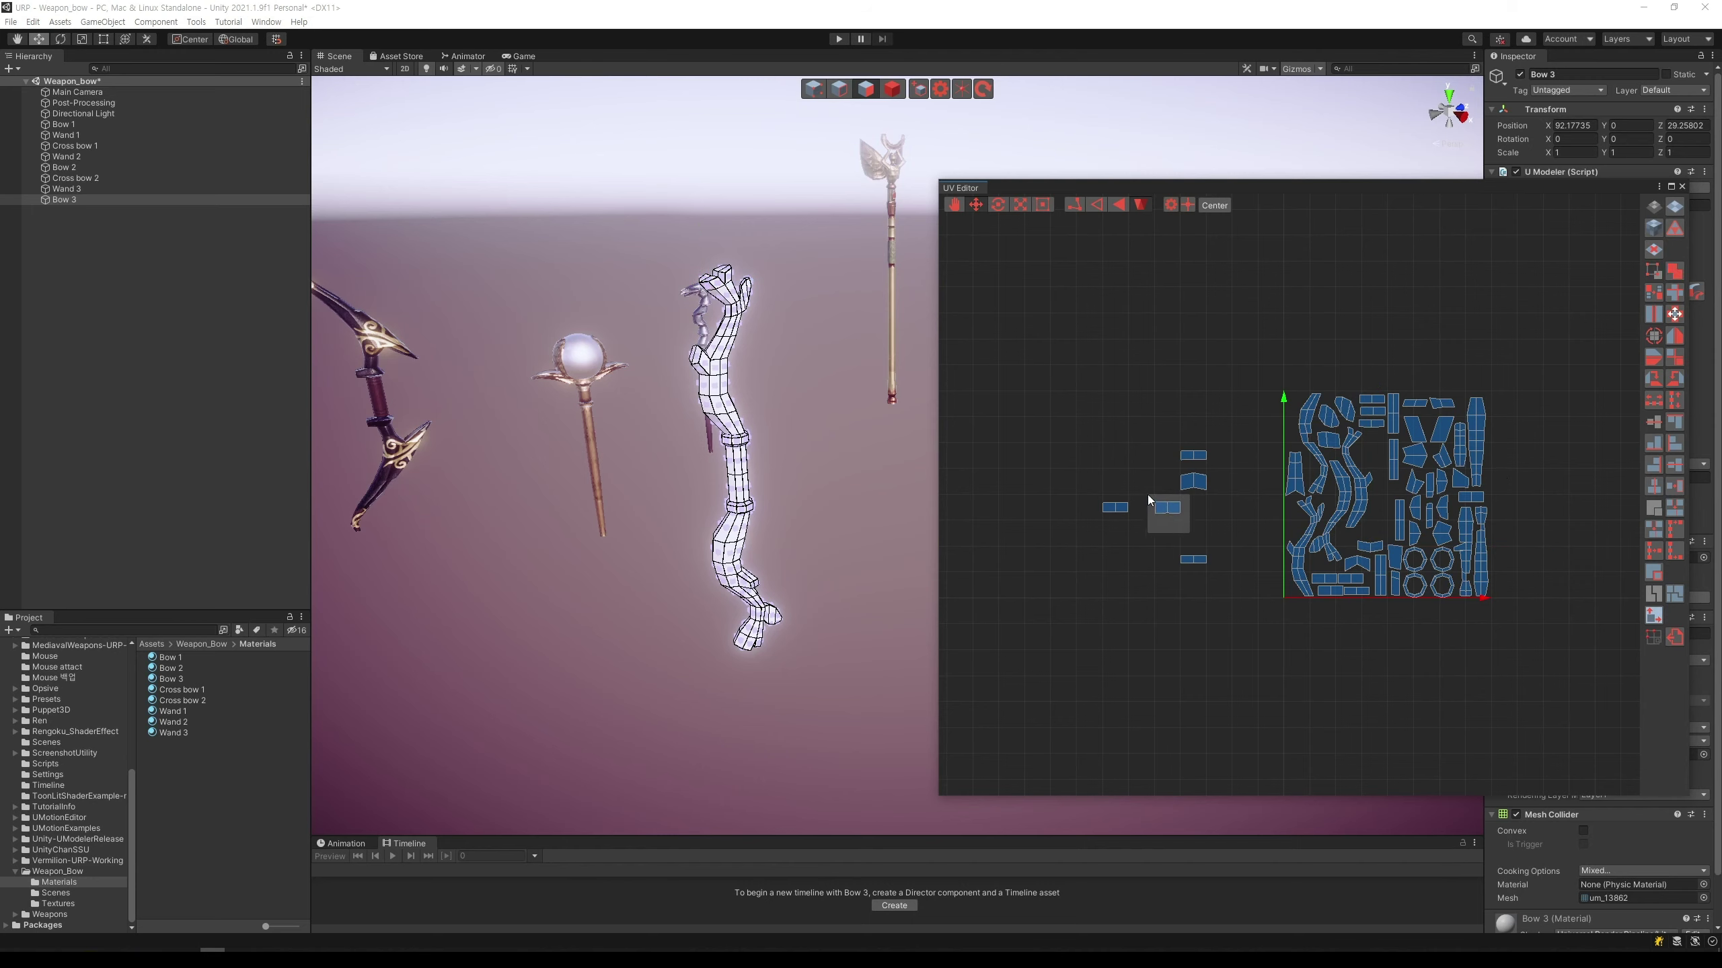
Step: Drop a small island and the curved island into free gaps in the main layout
drag(1196, 508, 1410, 517)
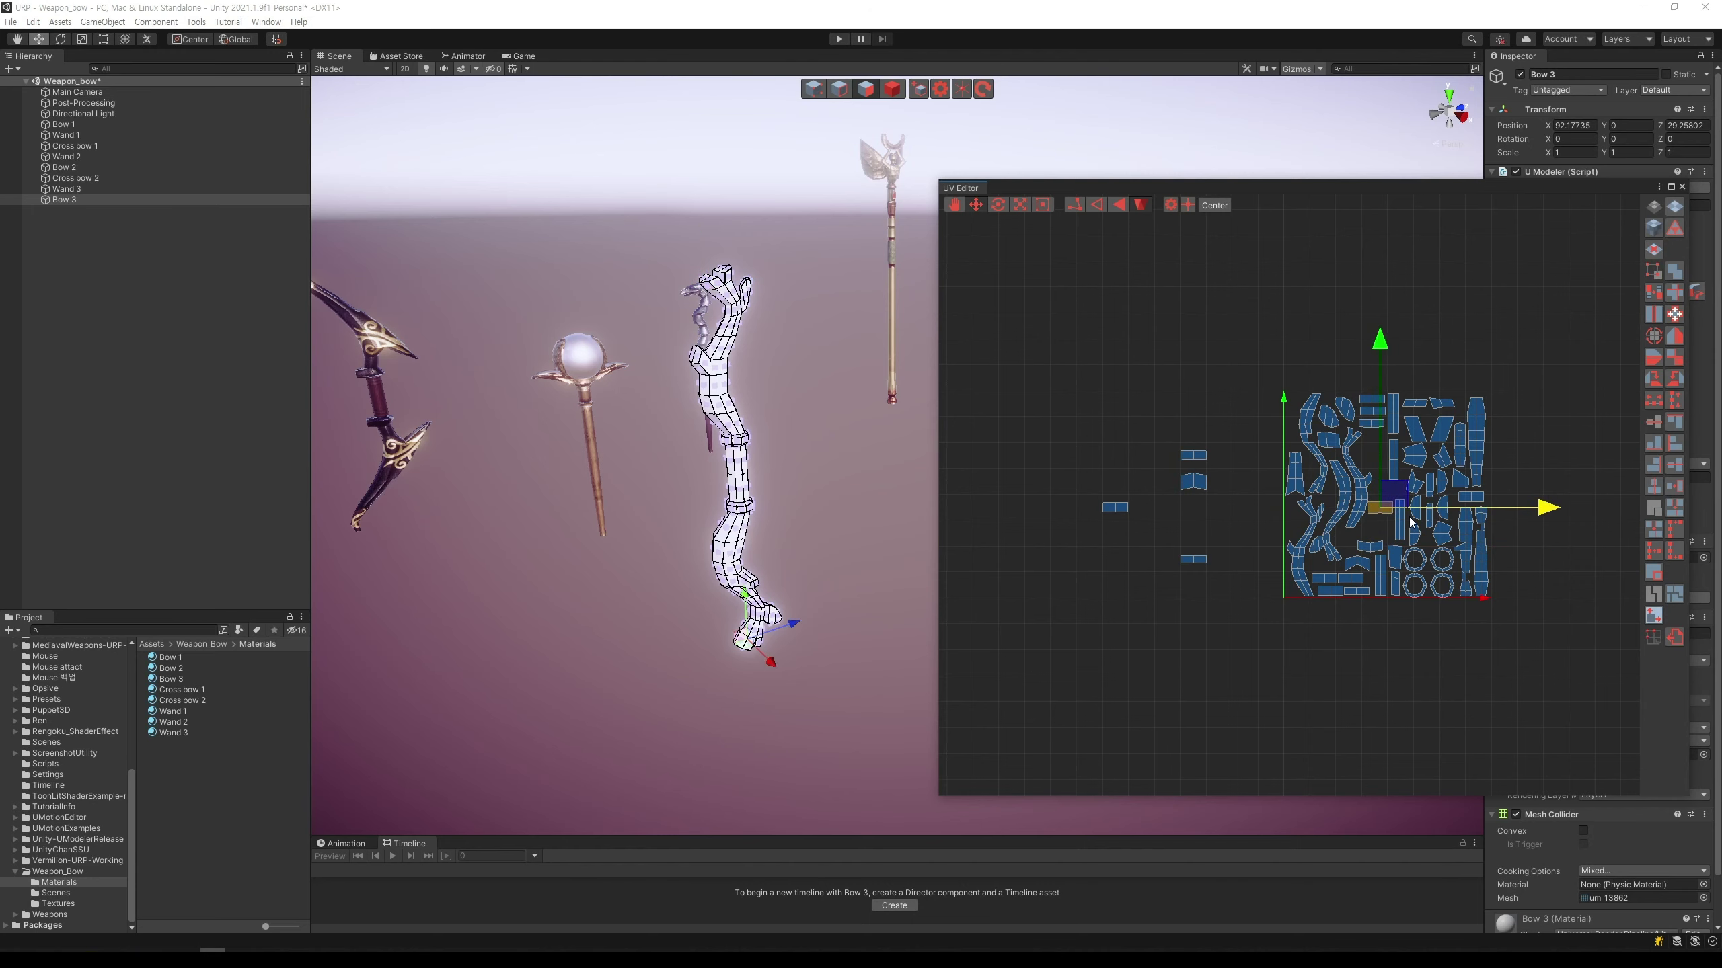
drag(1385, 427, 1379, 458)
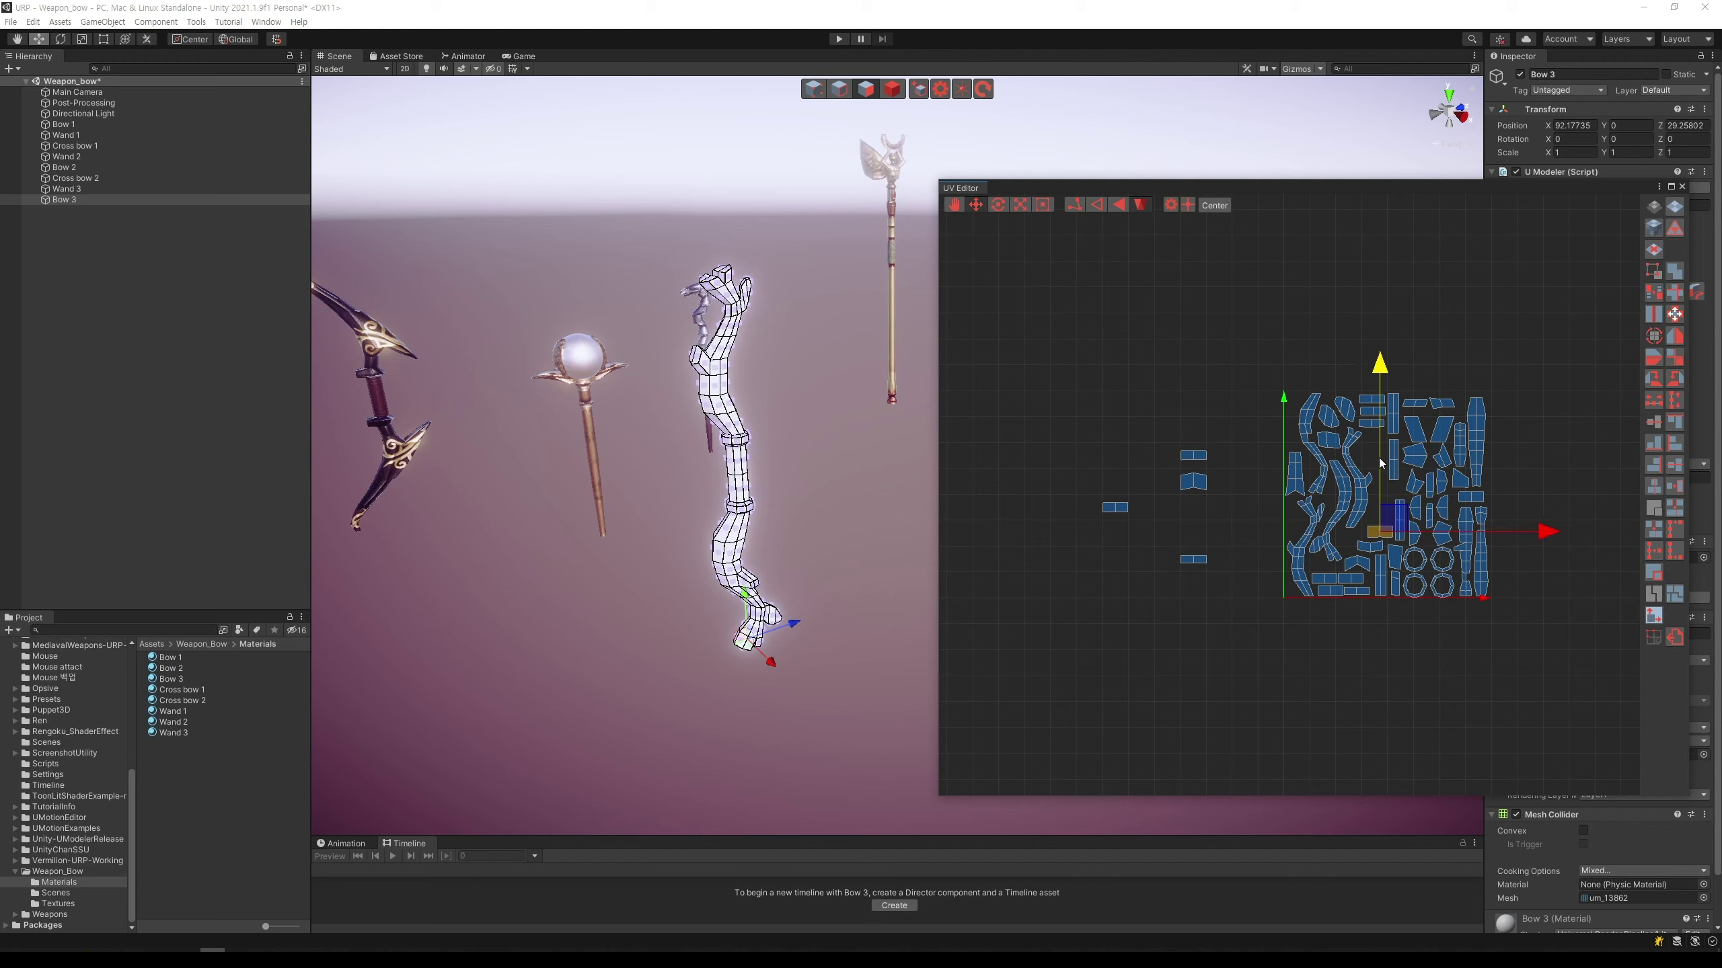
click(1200, 565)
click(1194, 560)
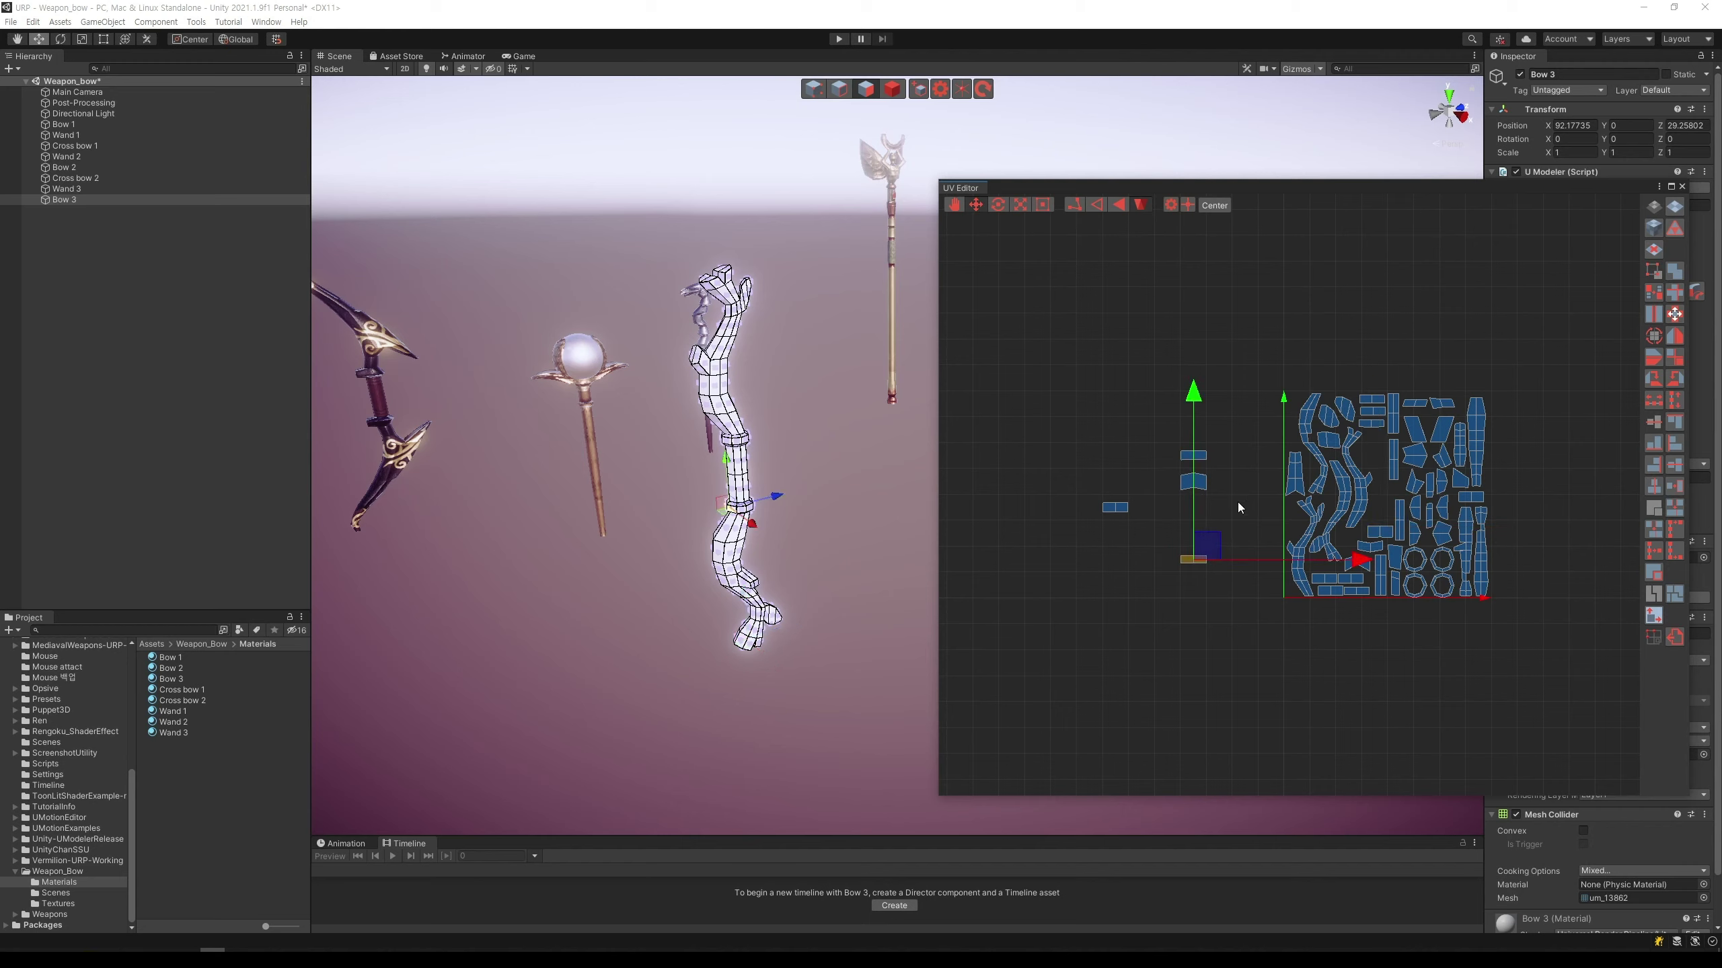
click(1194, 484)
drag(1258, 484, 1450, 489)
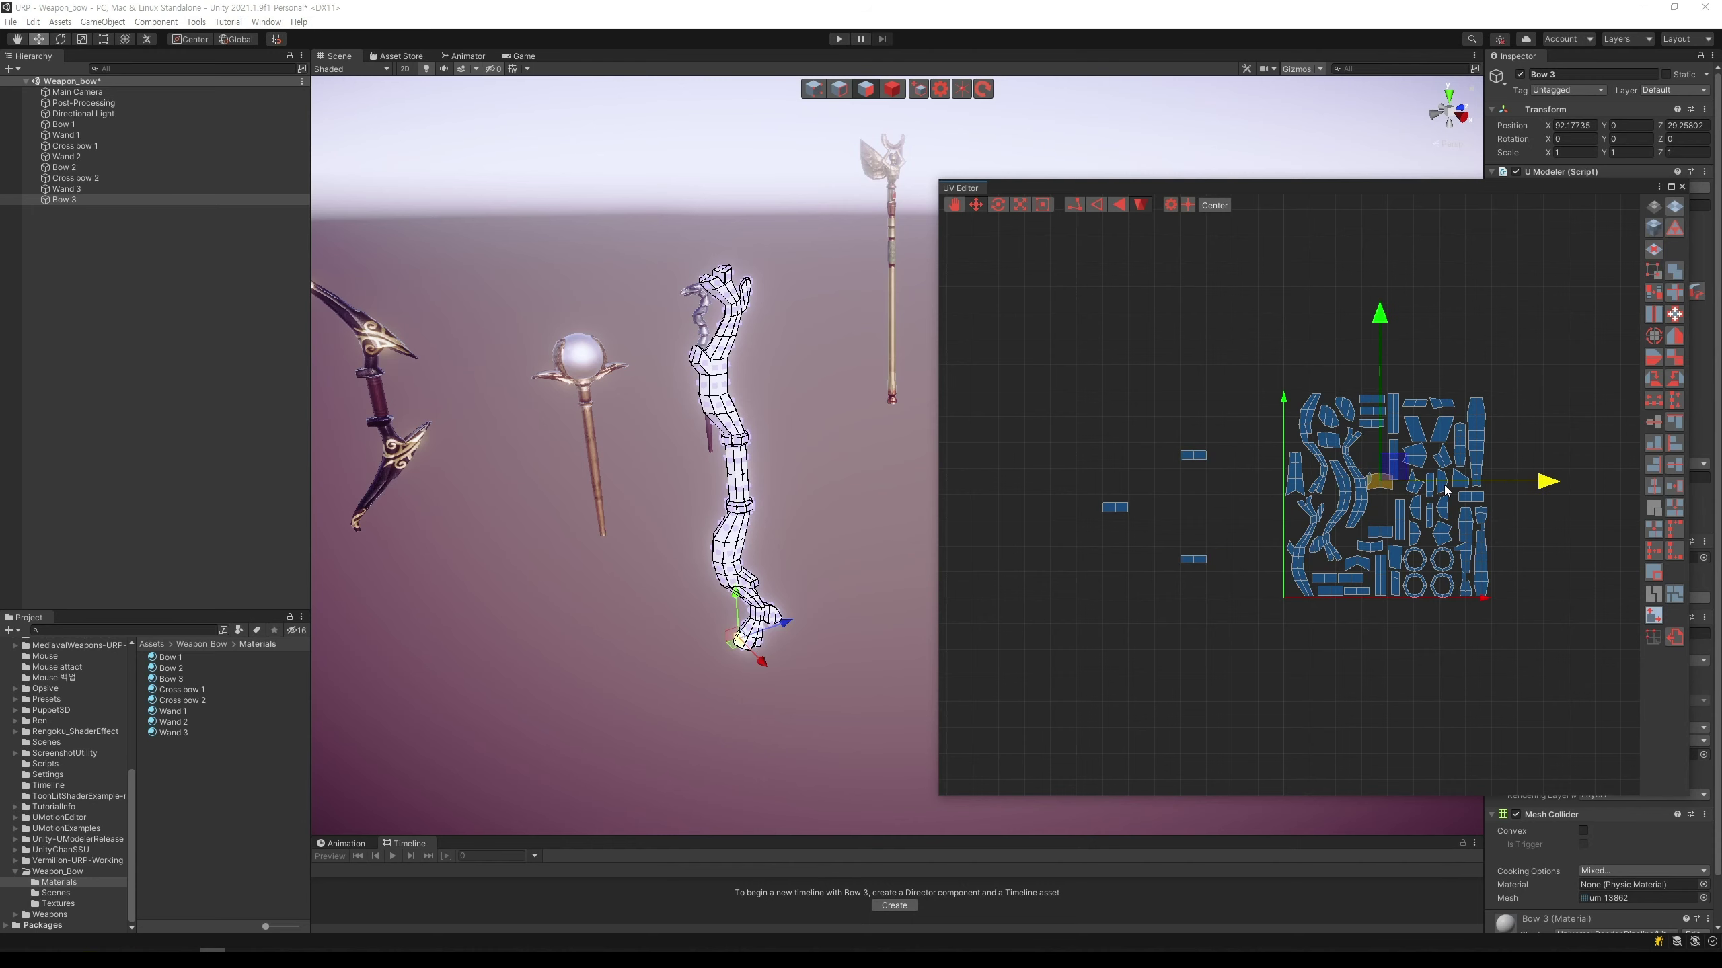
drag(1382, 426, 1381, 458)
key(r)
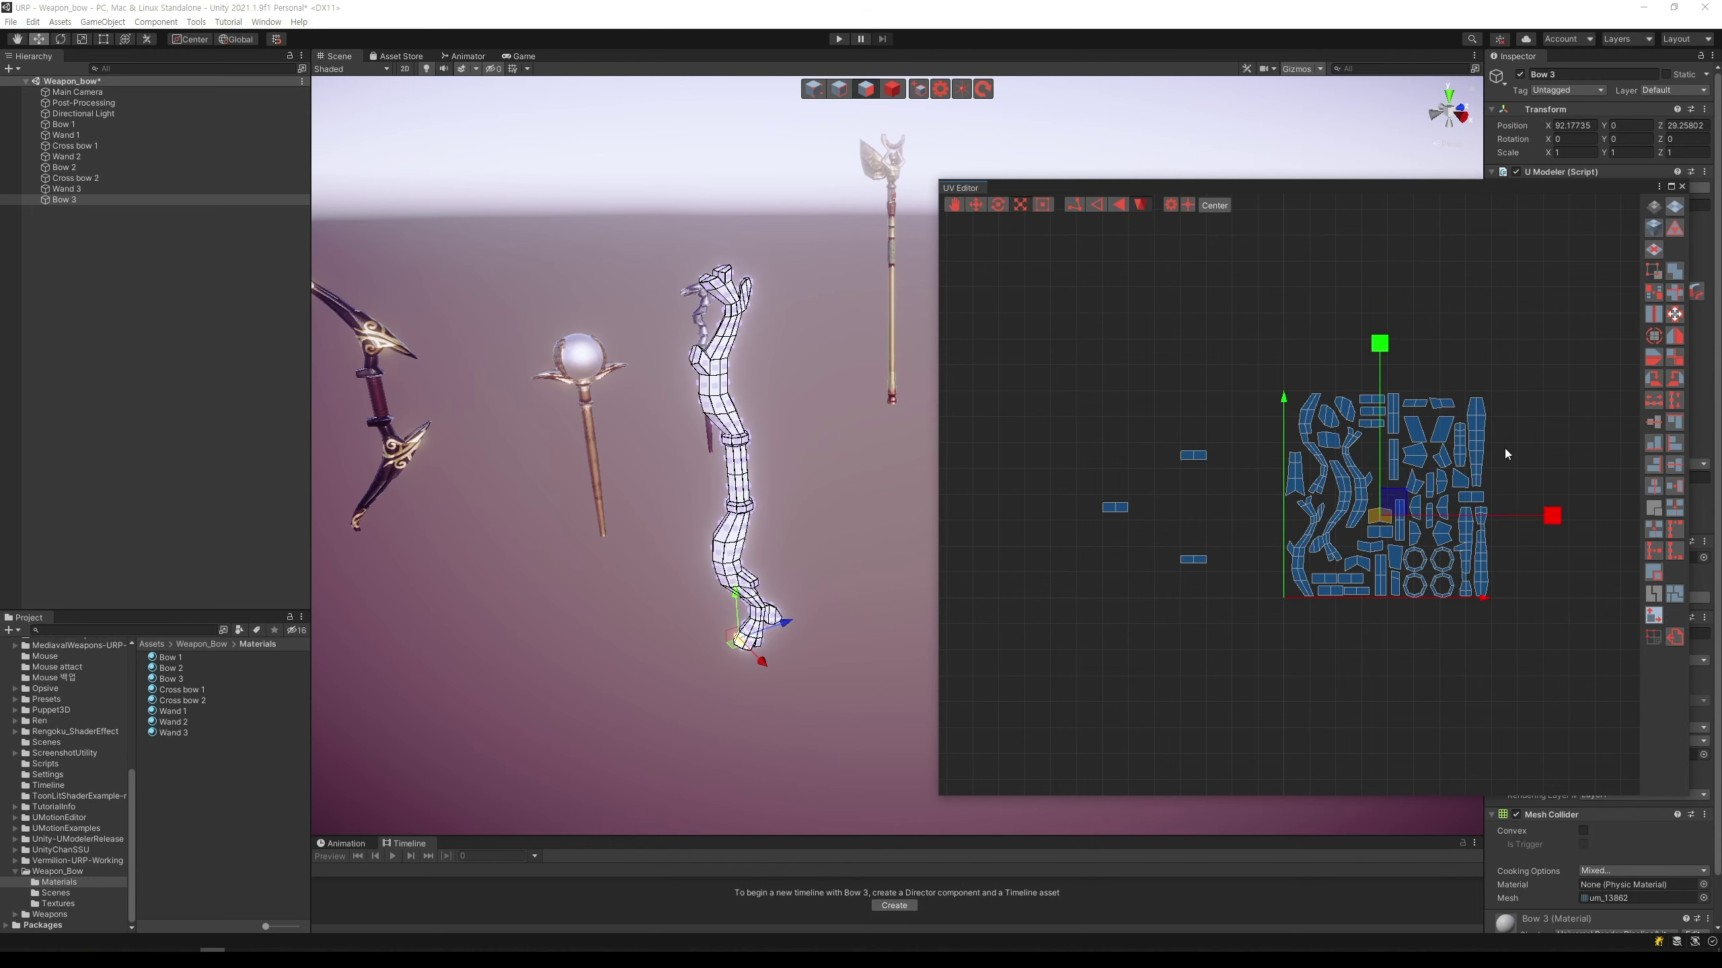
click(1256, 504)
Step: Move another small stray island right and up into the main cluster
click(1202, 464)
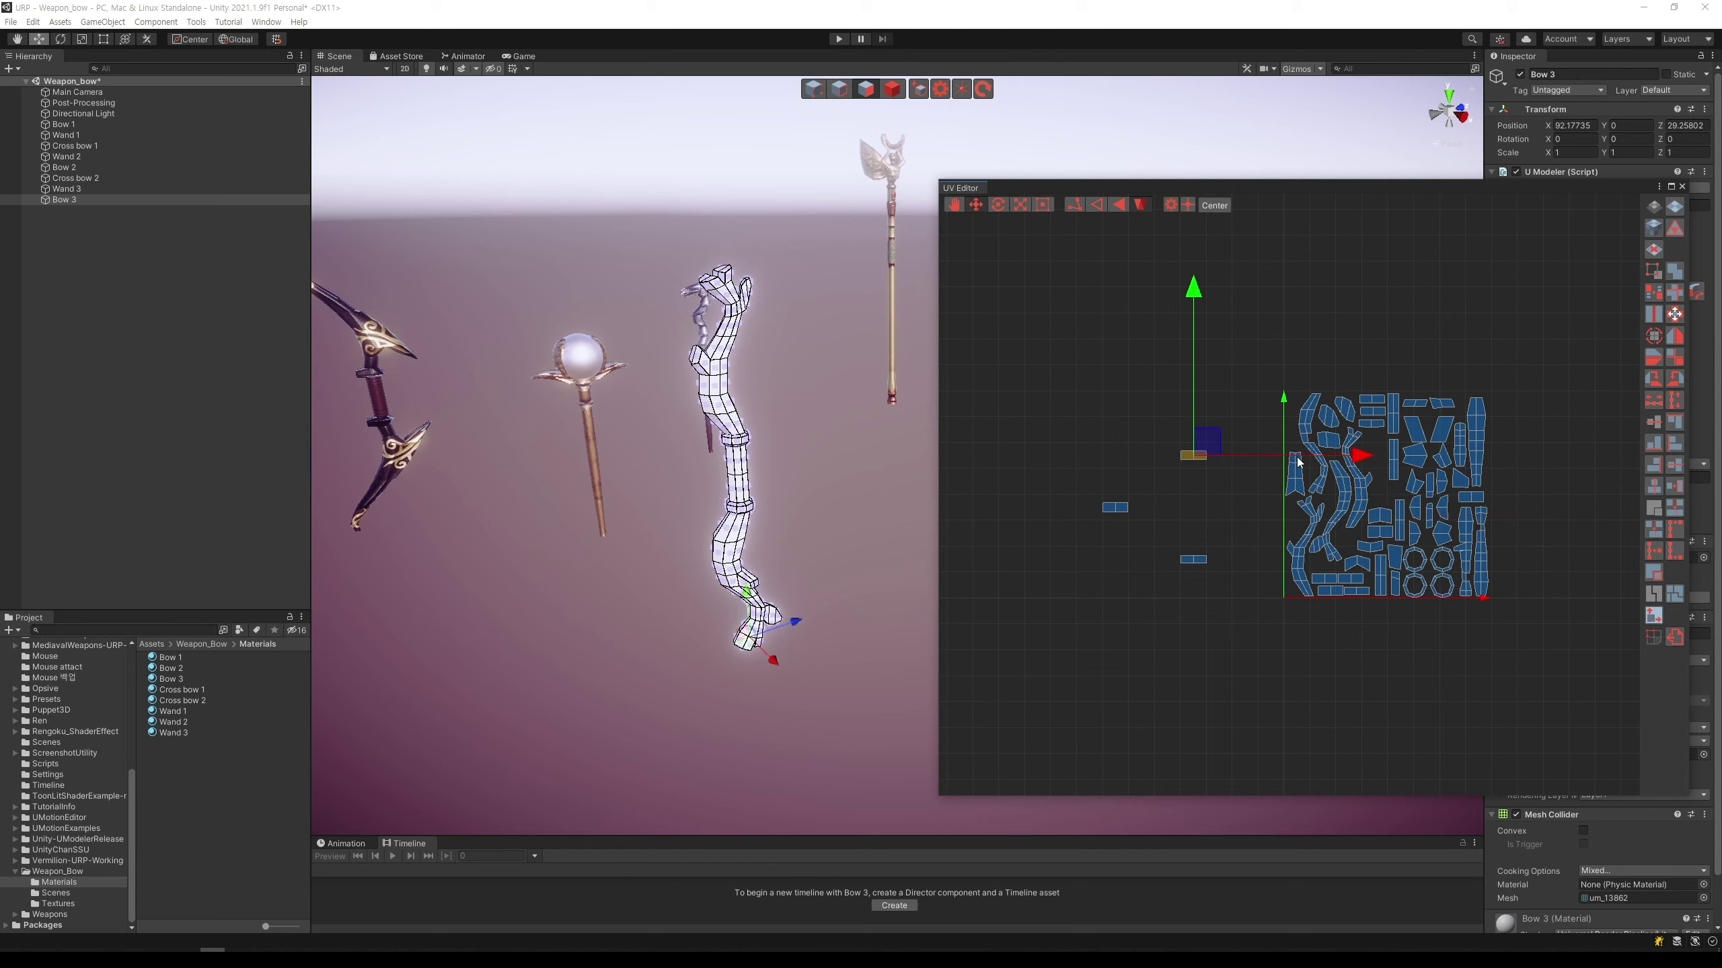
drag(1291, 455, 1469, 456)
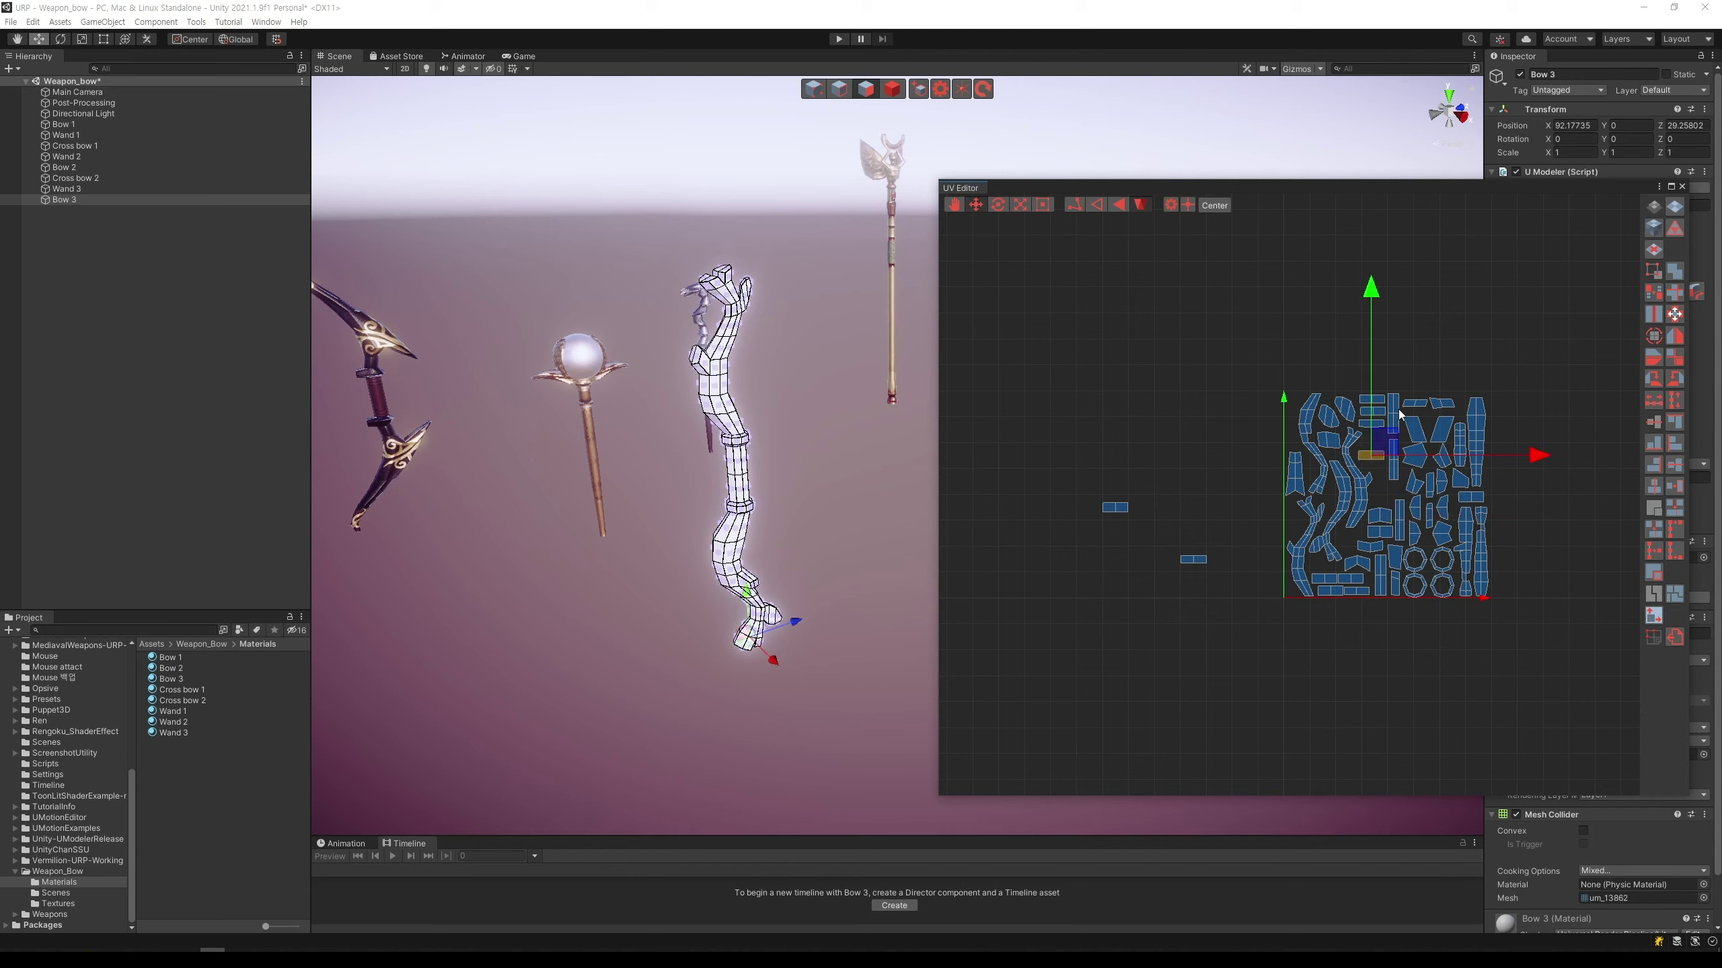
drag(1373, 408, 1372, 399)
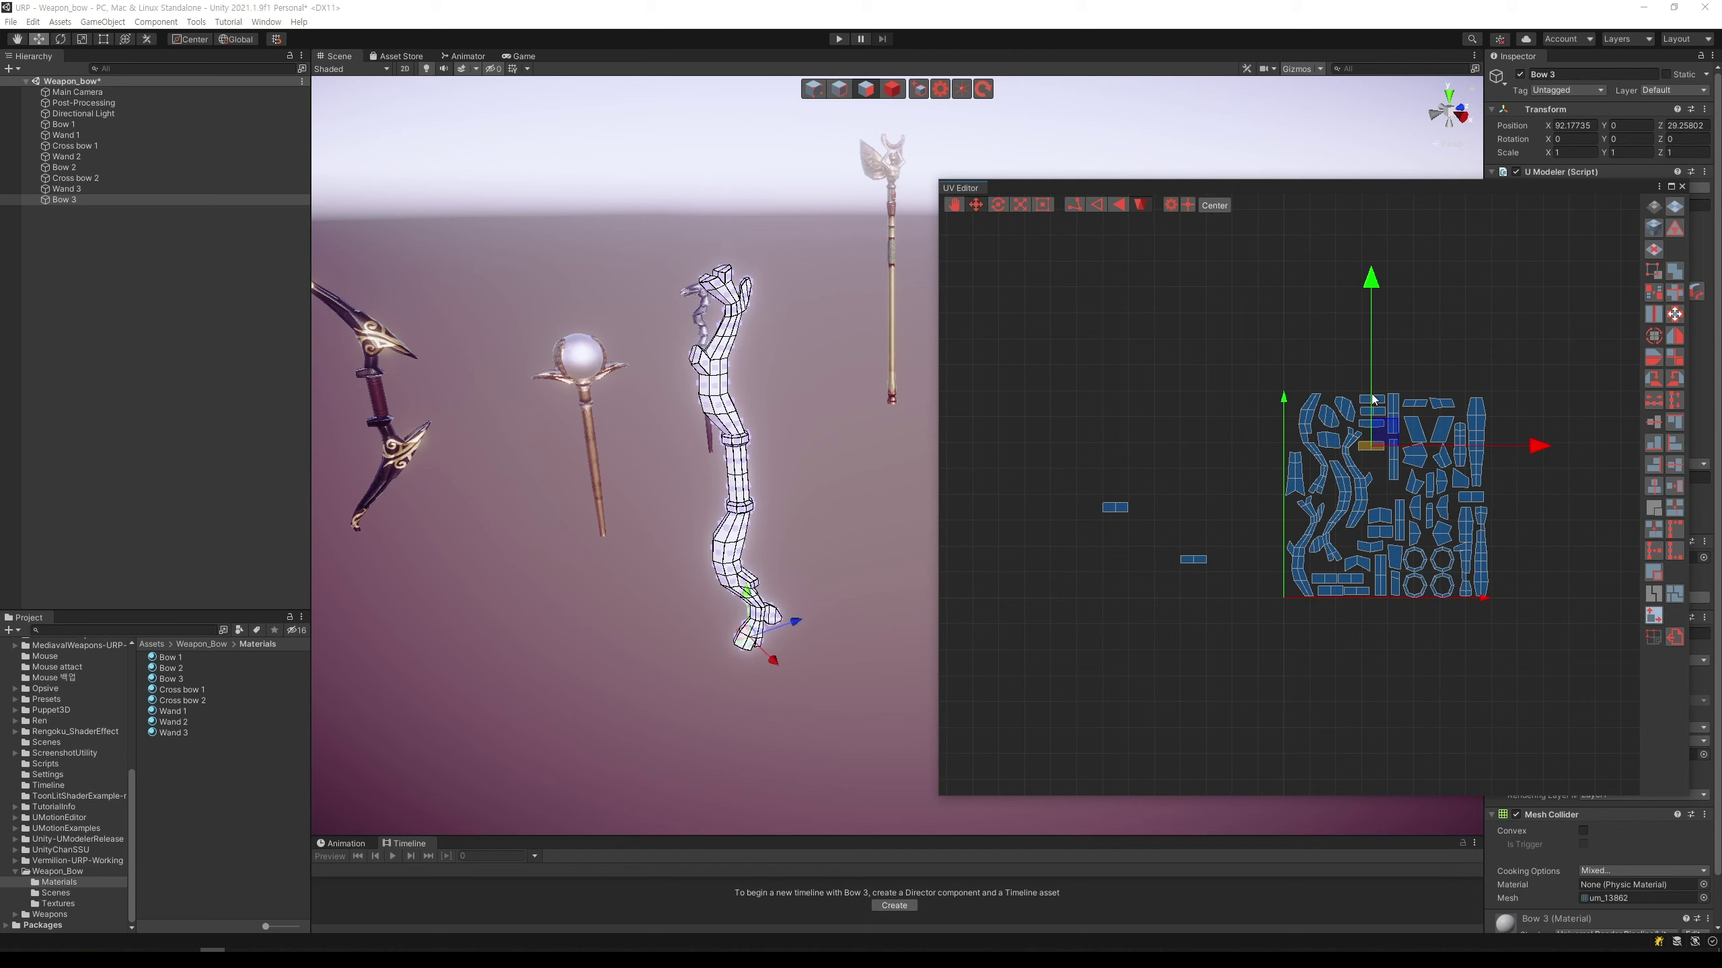
click(1115, 507)
mouse_move(1122, 506)
mouse_down()
mouse_move(1411, 507)
mouse_move(1373, 414)
mouse_up()
click(1202, 558)
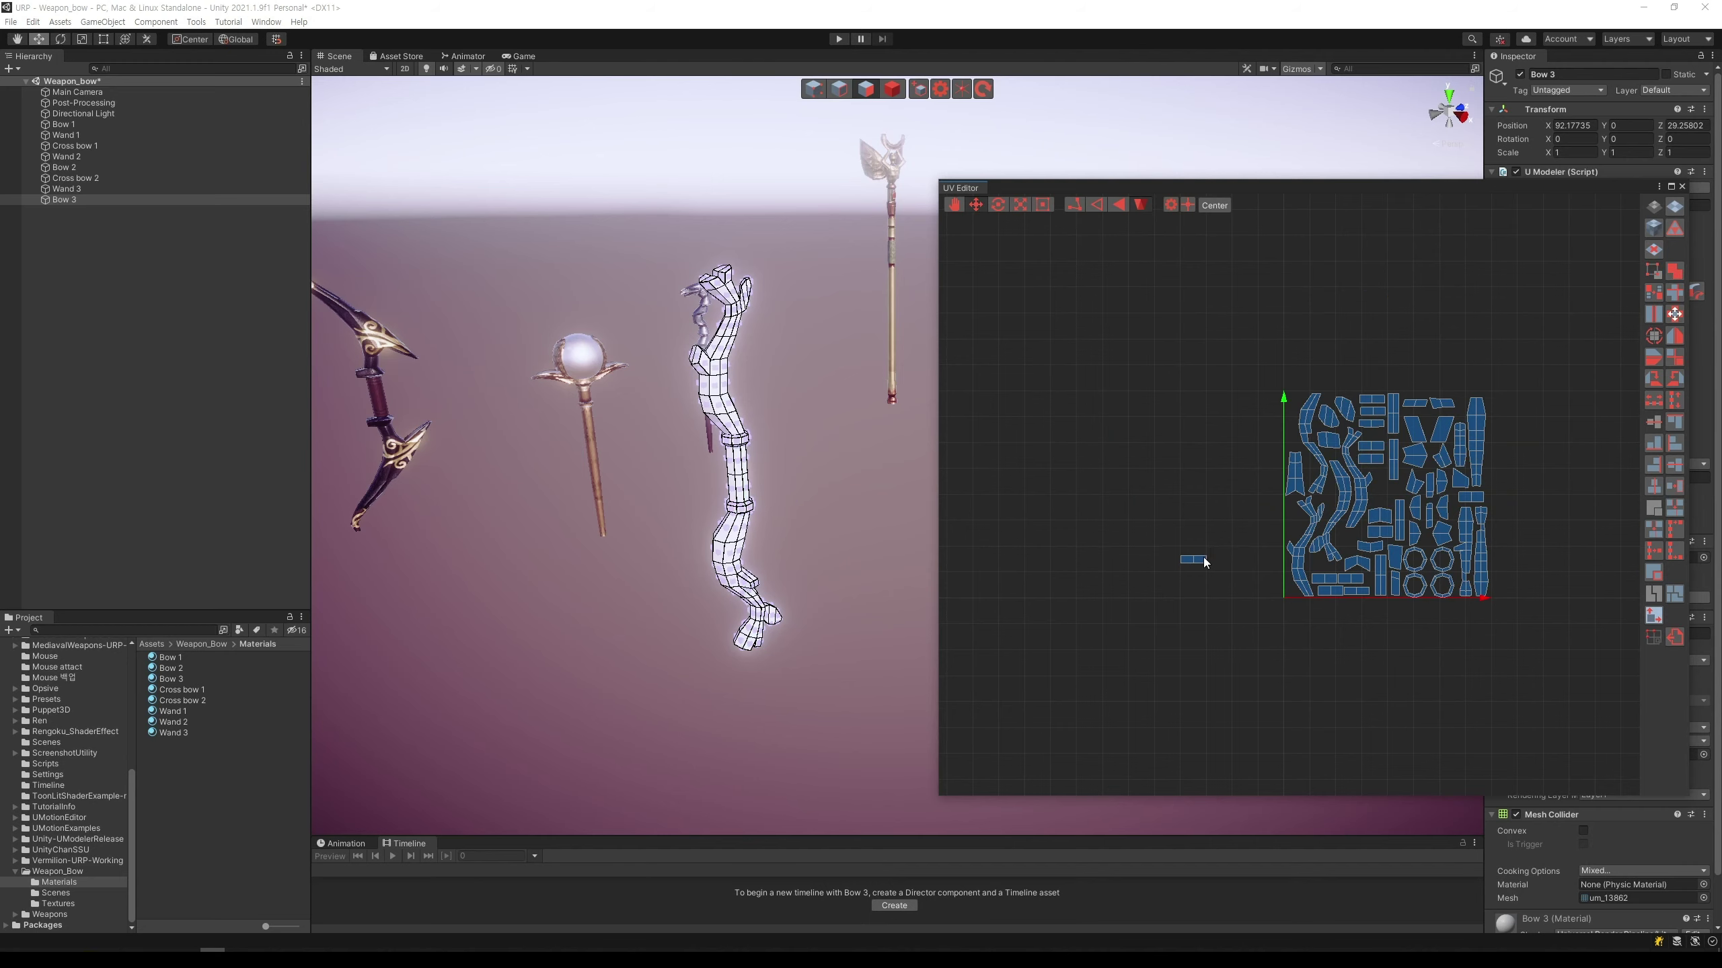
Step: Raise the last small stray island and slide it onto the cluster
click(1202, 558)
drag(1194, 503, 1194, 437)
drag(1282, 491, 1495, 490)
click(1544, 412)
Step: Recentre the UV view and raise an island near the cluster's top by a hair
scroll(1549, 498, down, 1)
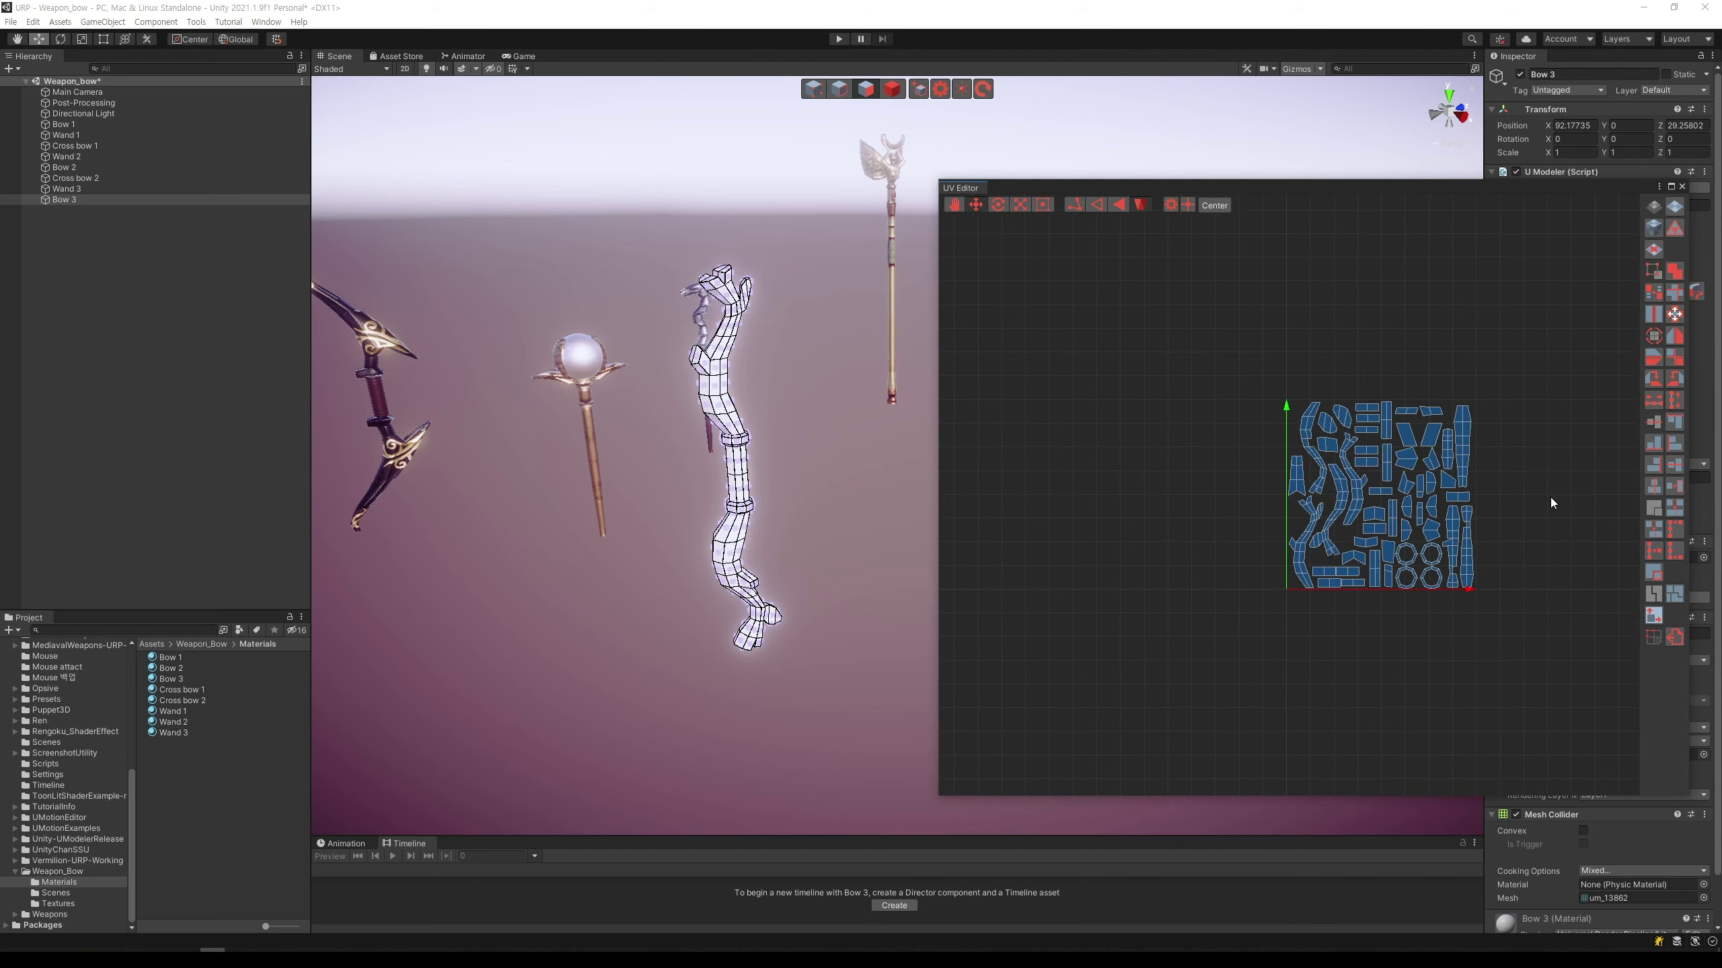
middle_drag(1550, 498, 1332, 578)
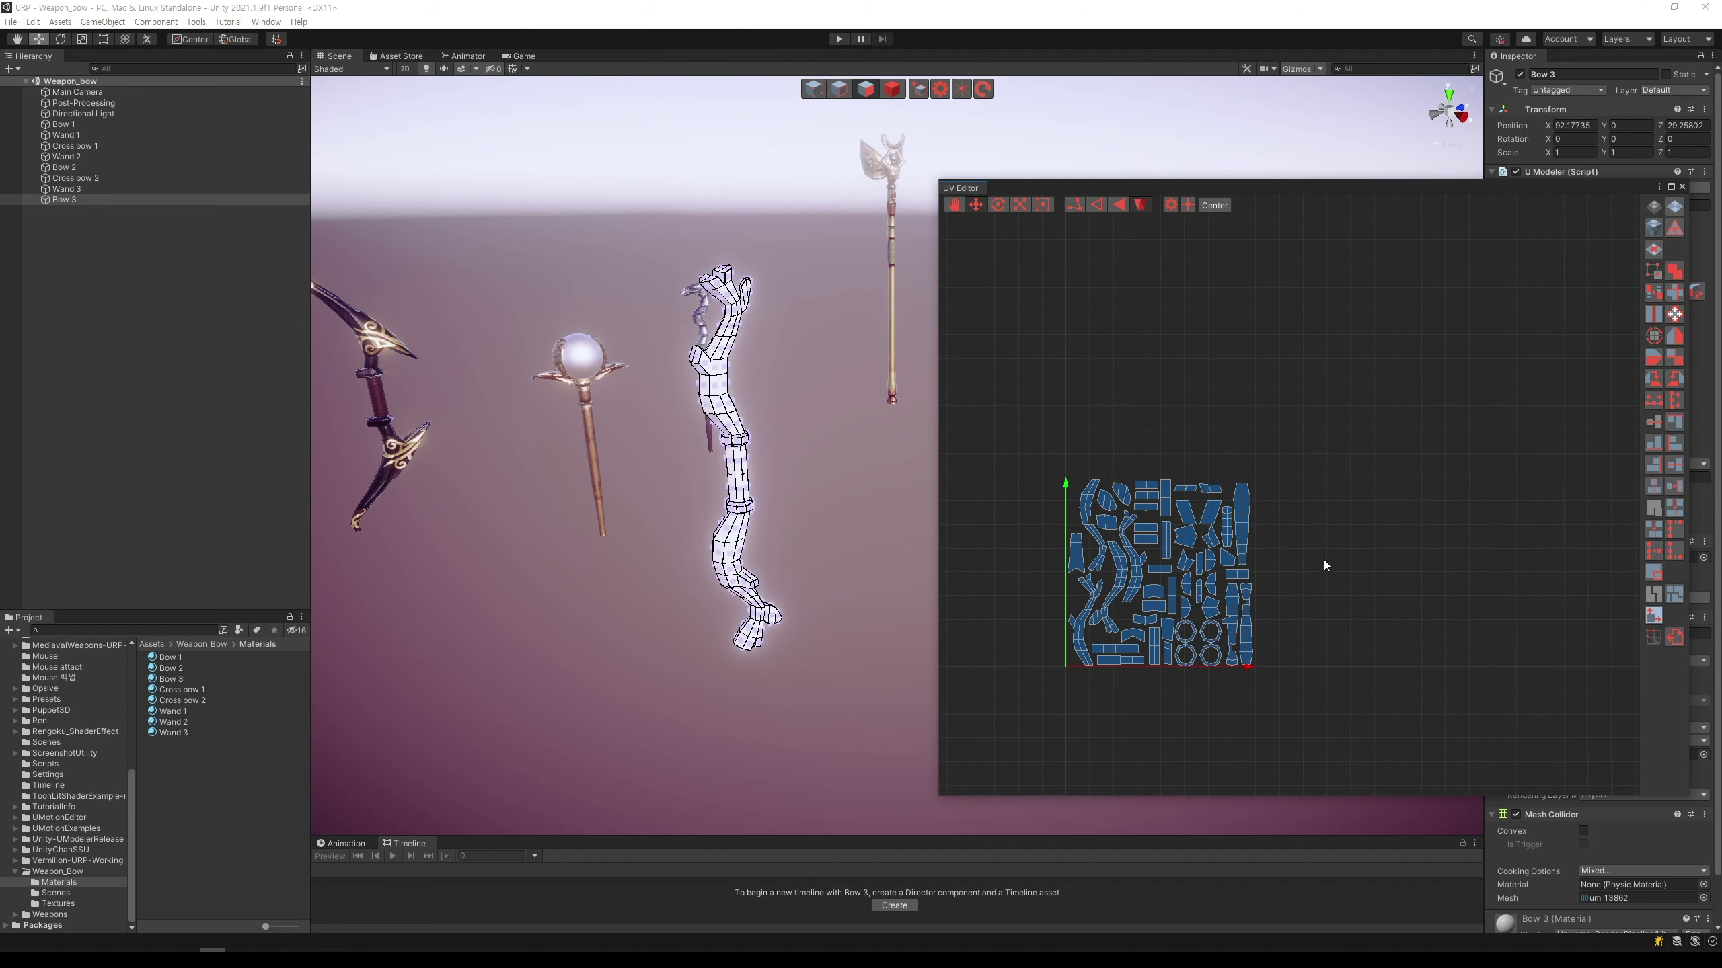
click(1187, 527)
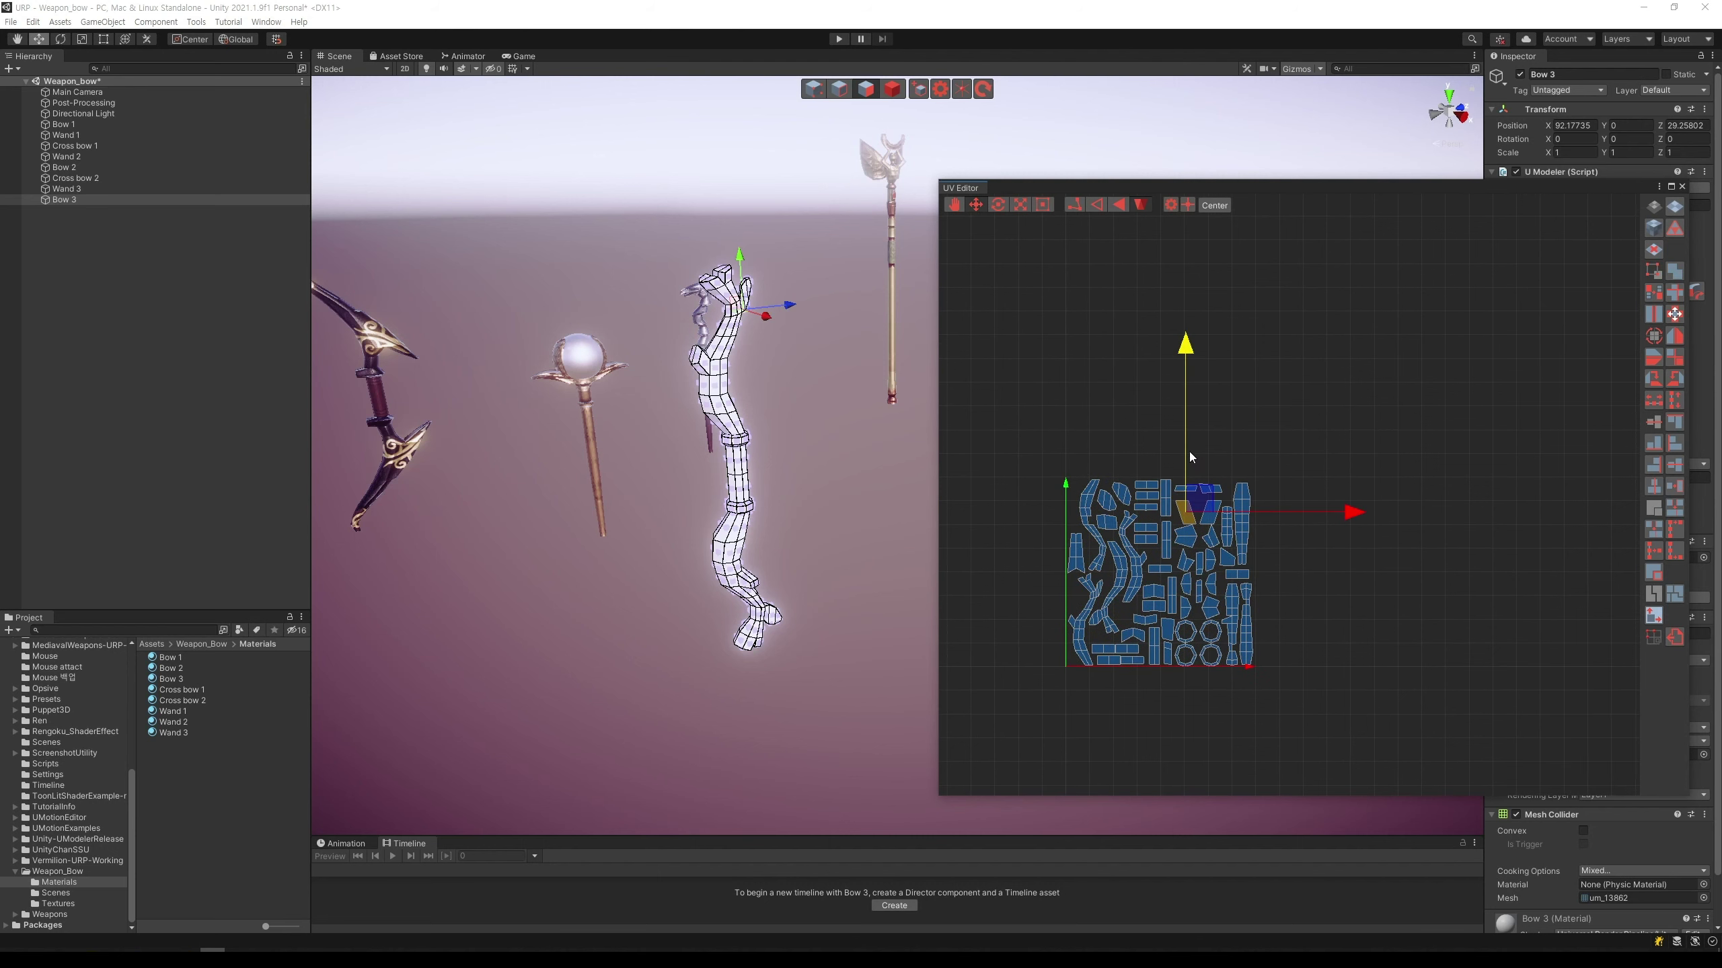
drag(1187, 451, 1185, 448)
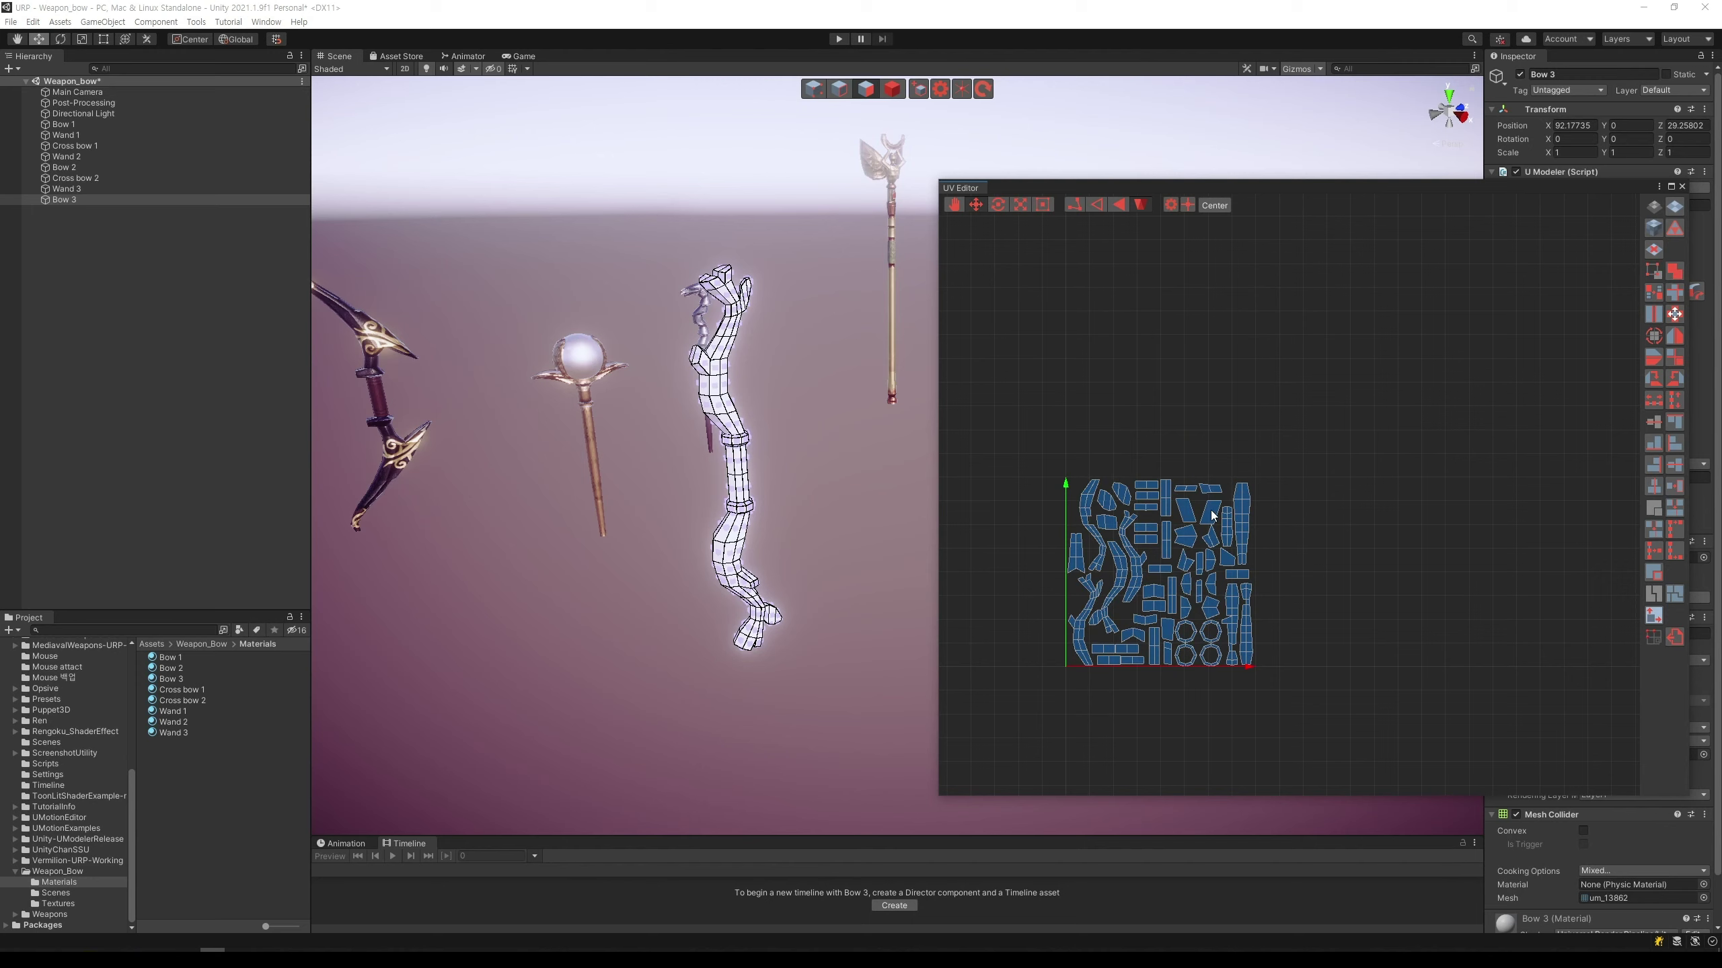
click(1212, 515)
click(1393, 487)
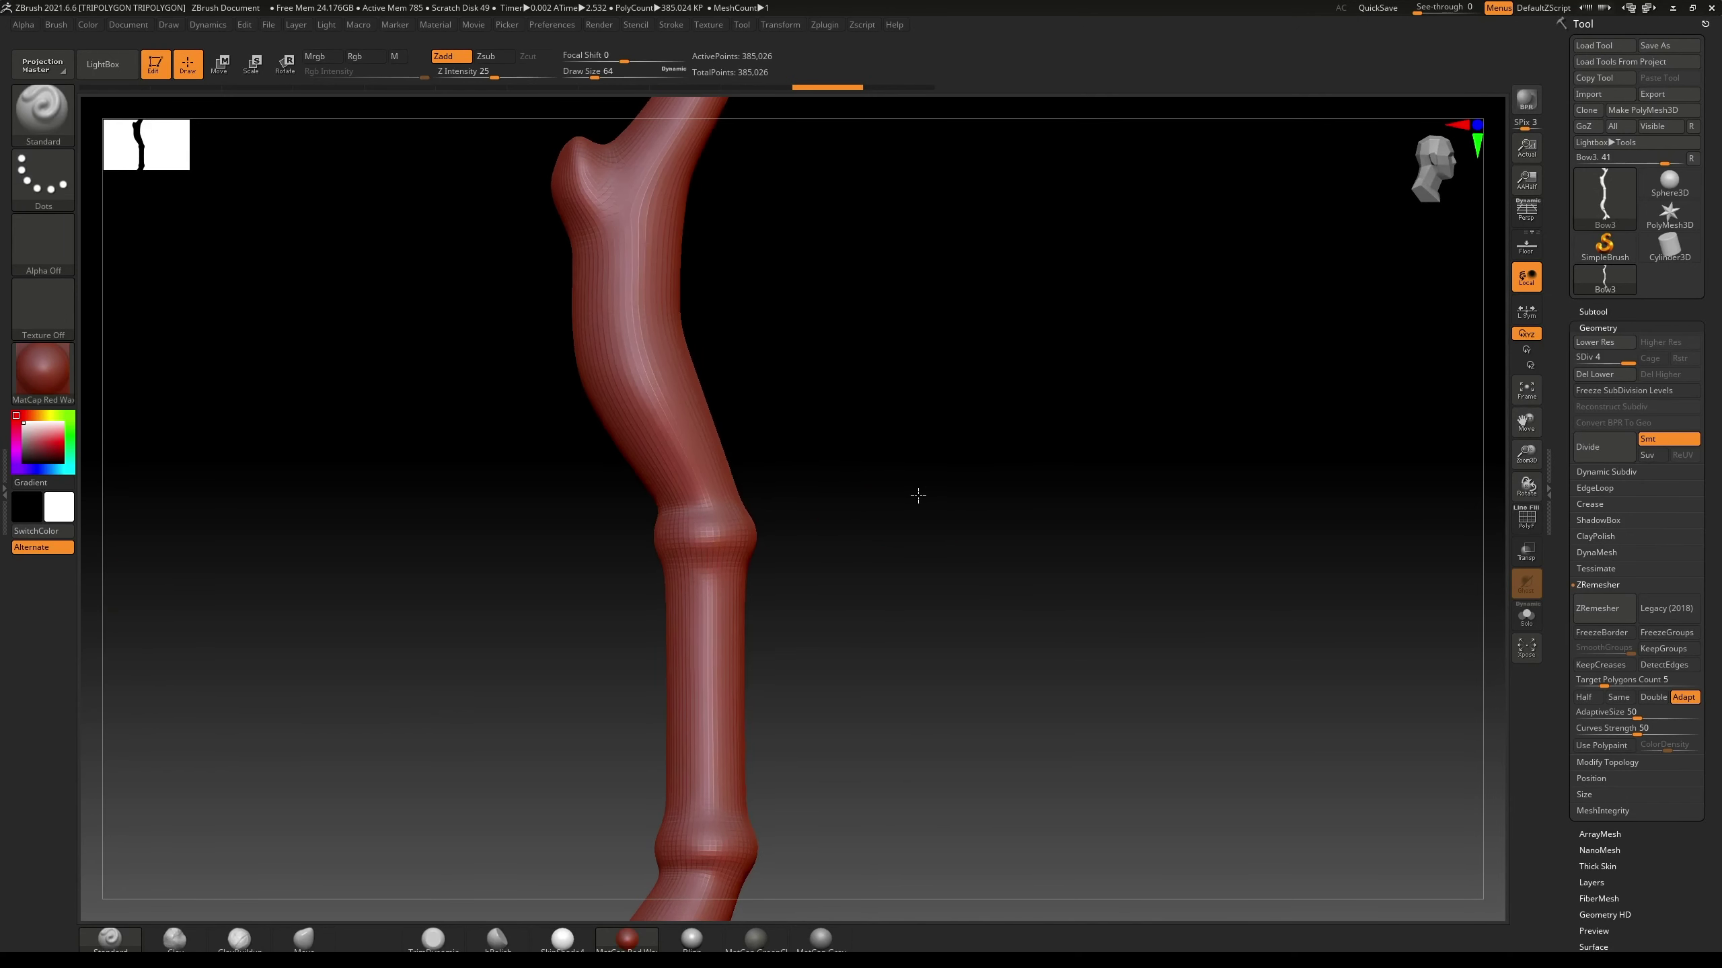
Step: Switch to the Orb_ClayTubes brush and reduce its draw size to 16
key(b)
key(o)
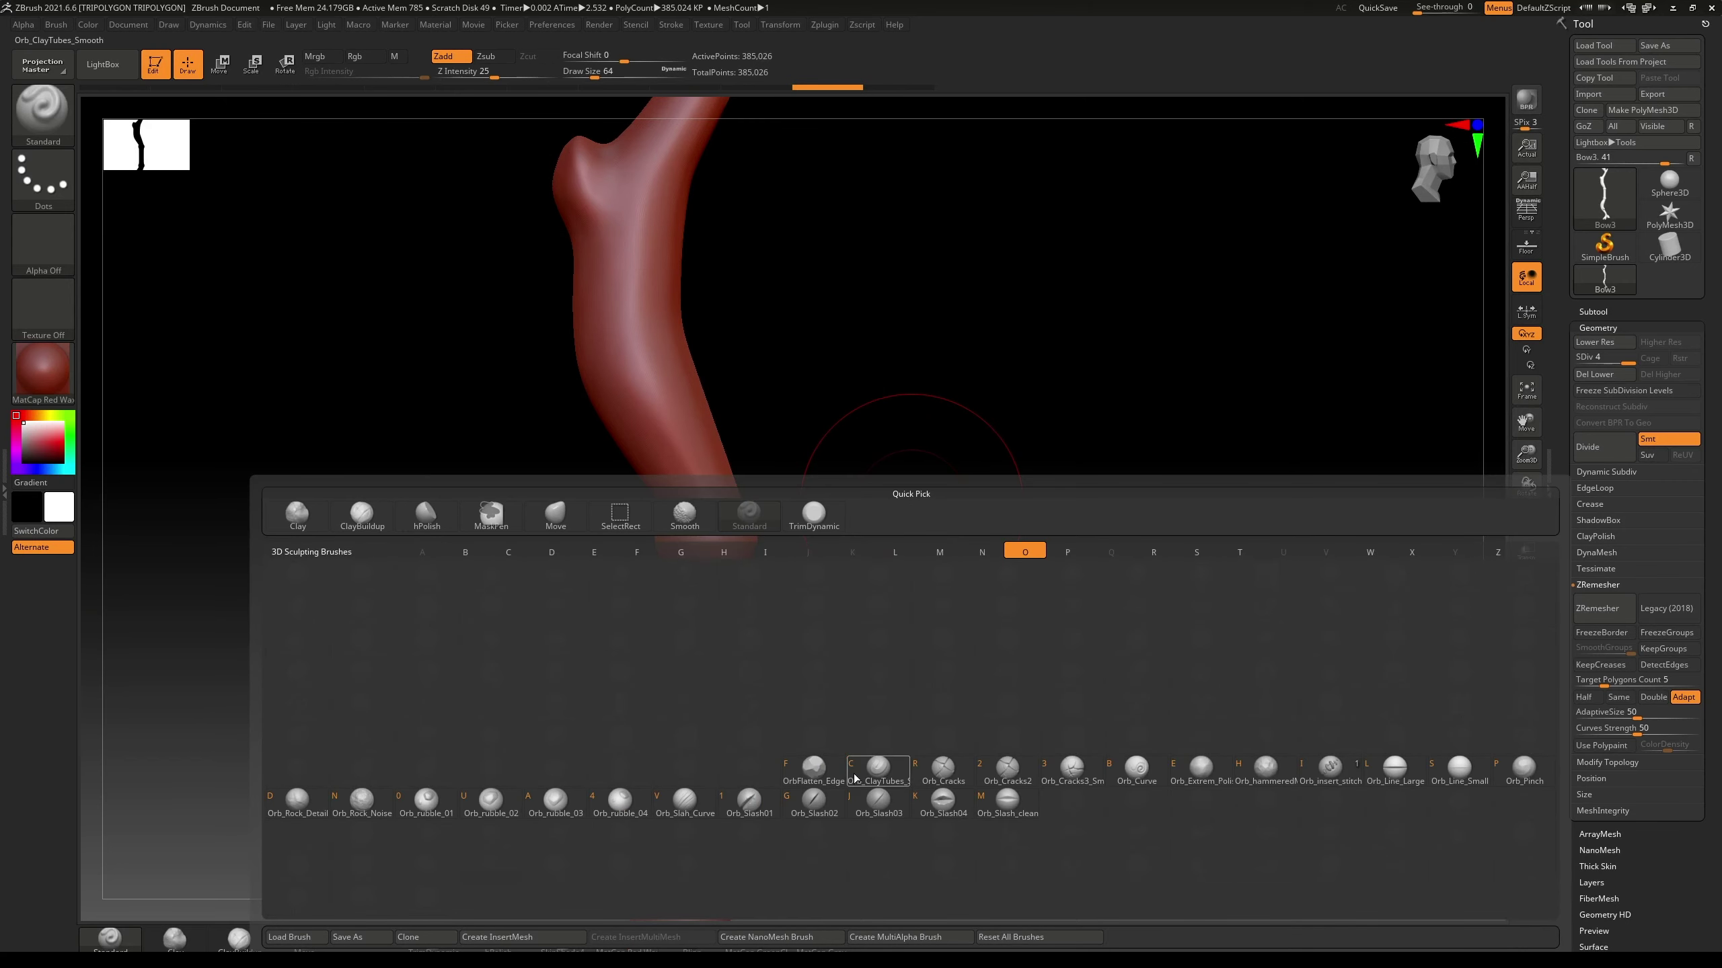
click(878, 773)
key(bracketleft)
key(bracketleft)
key(bracketleft)
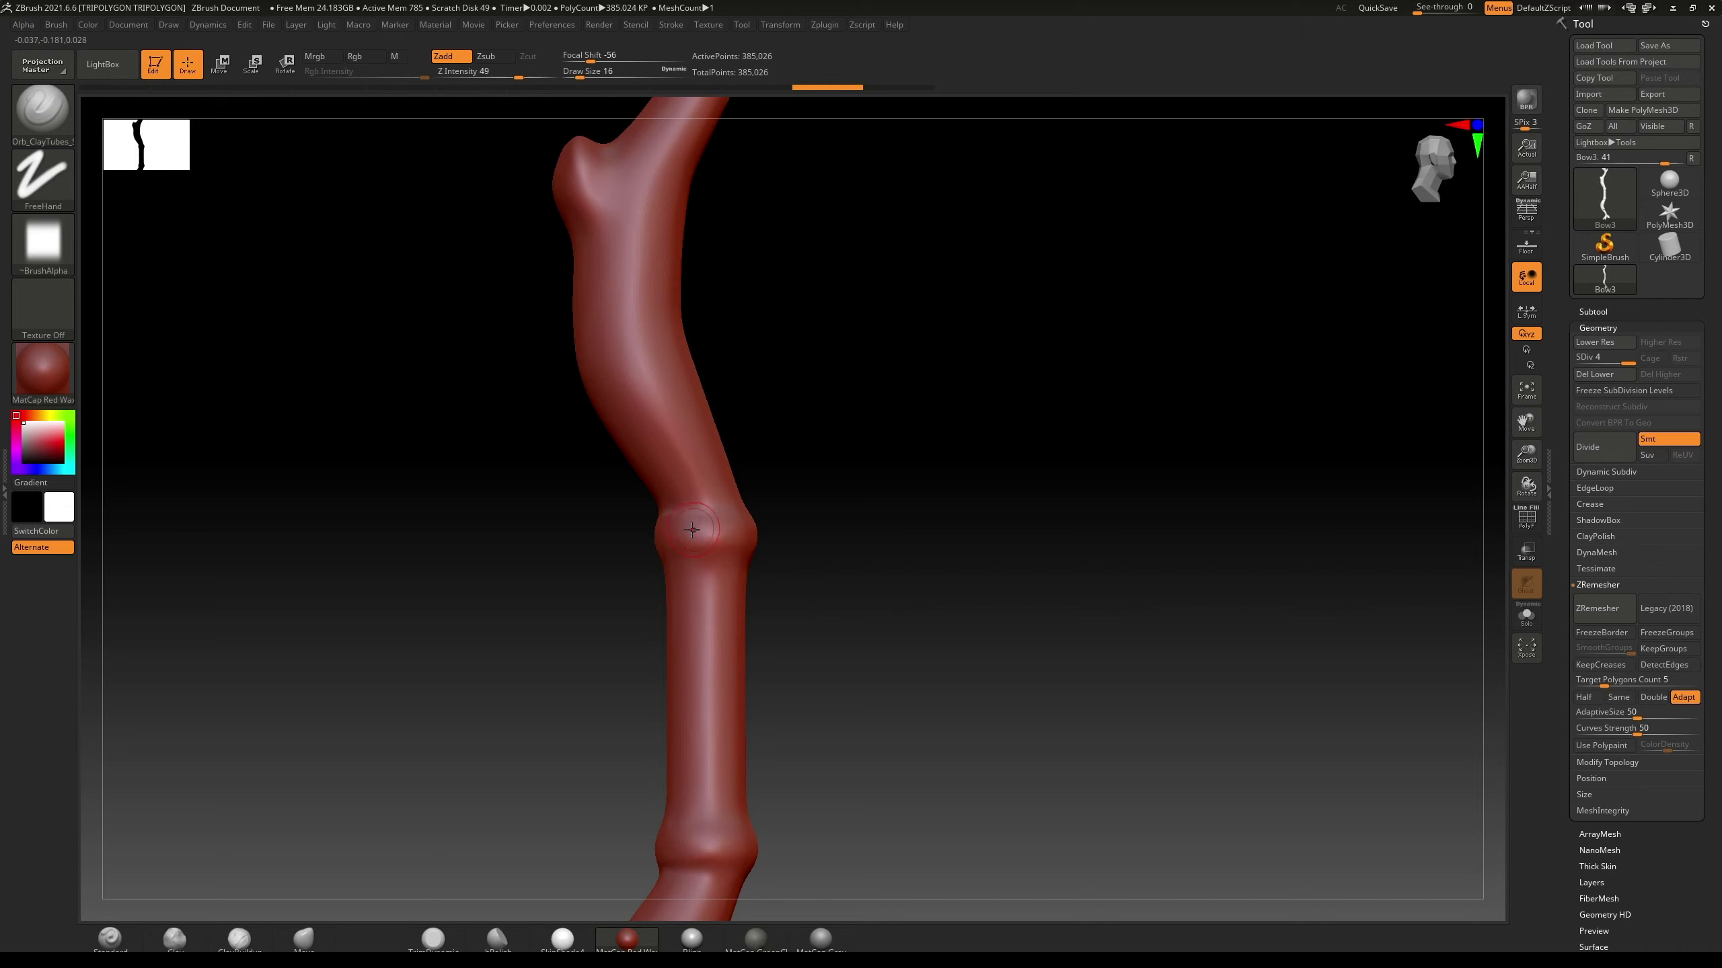
Step: Undo the stray marks on the joint and raise the brush size to 24
key(ctrl+z)
key(bracketright)
key(ctrl+z)
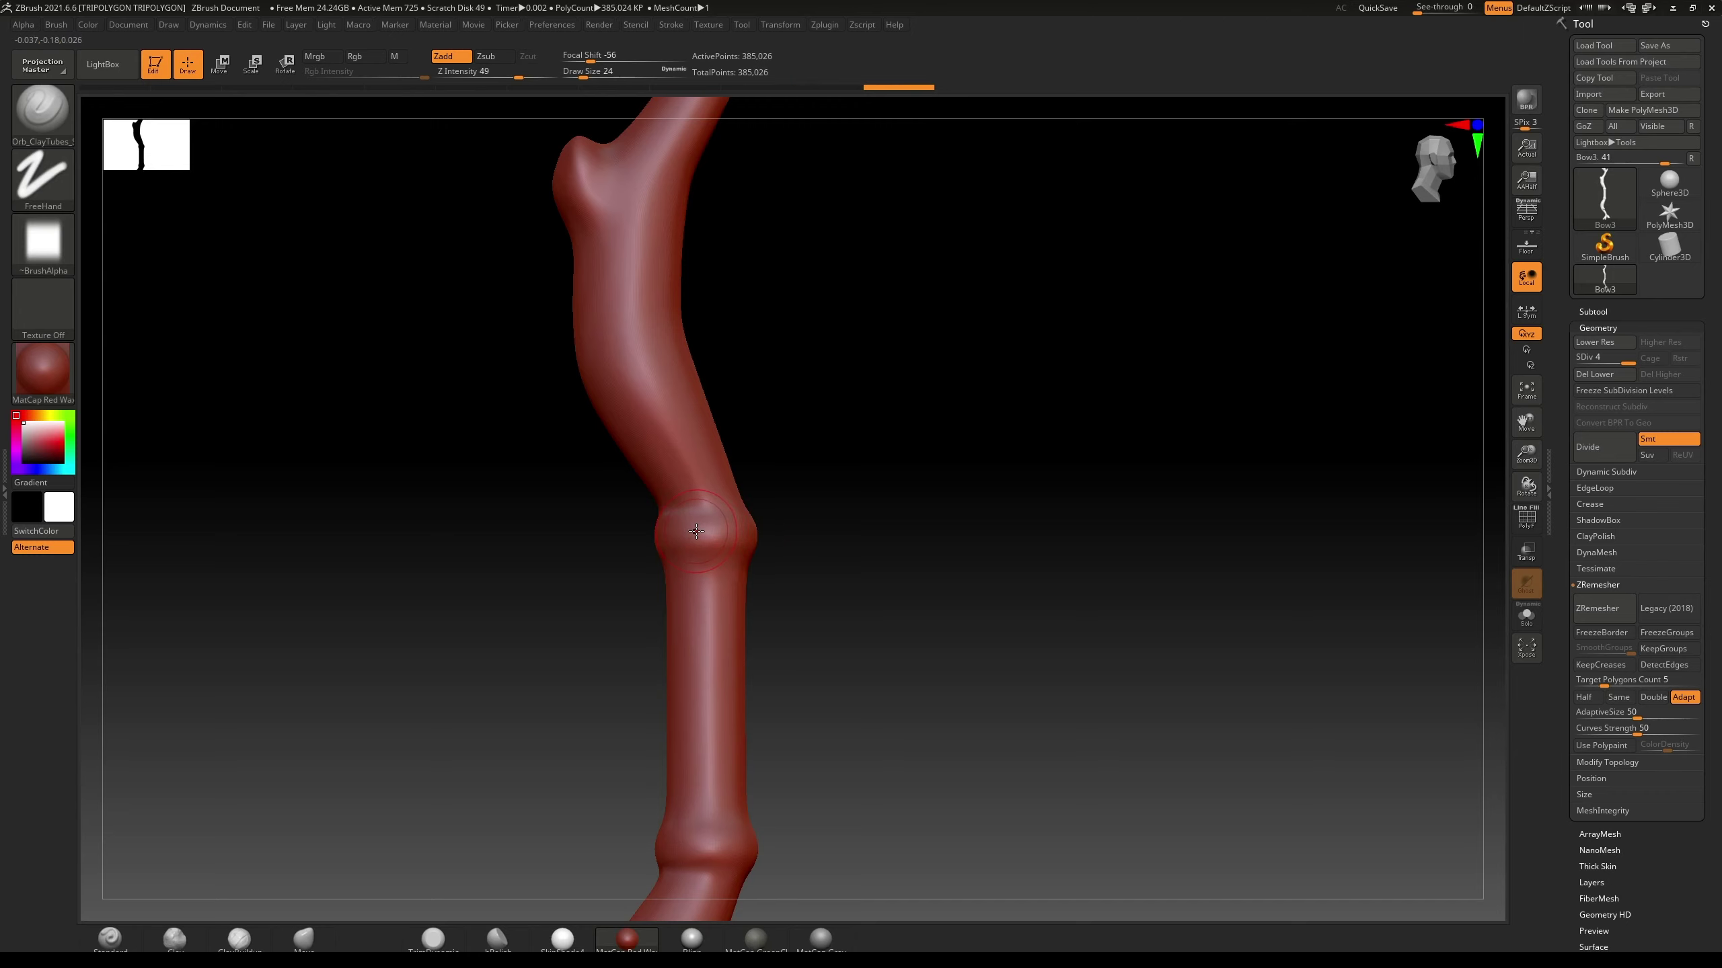
Step: Orbit around the limb to inspect the joint band from several sides
mouse_move(873, 513)
mouse_down()
mouse_move(790, 515)
mouse_move(803, 536)
mouse_move(730, 531)
mouse_up()
drag(892, 525, 825, 530)
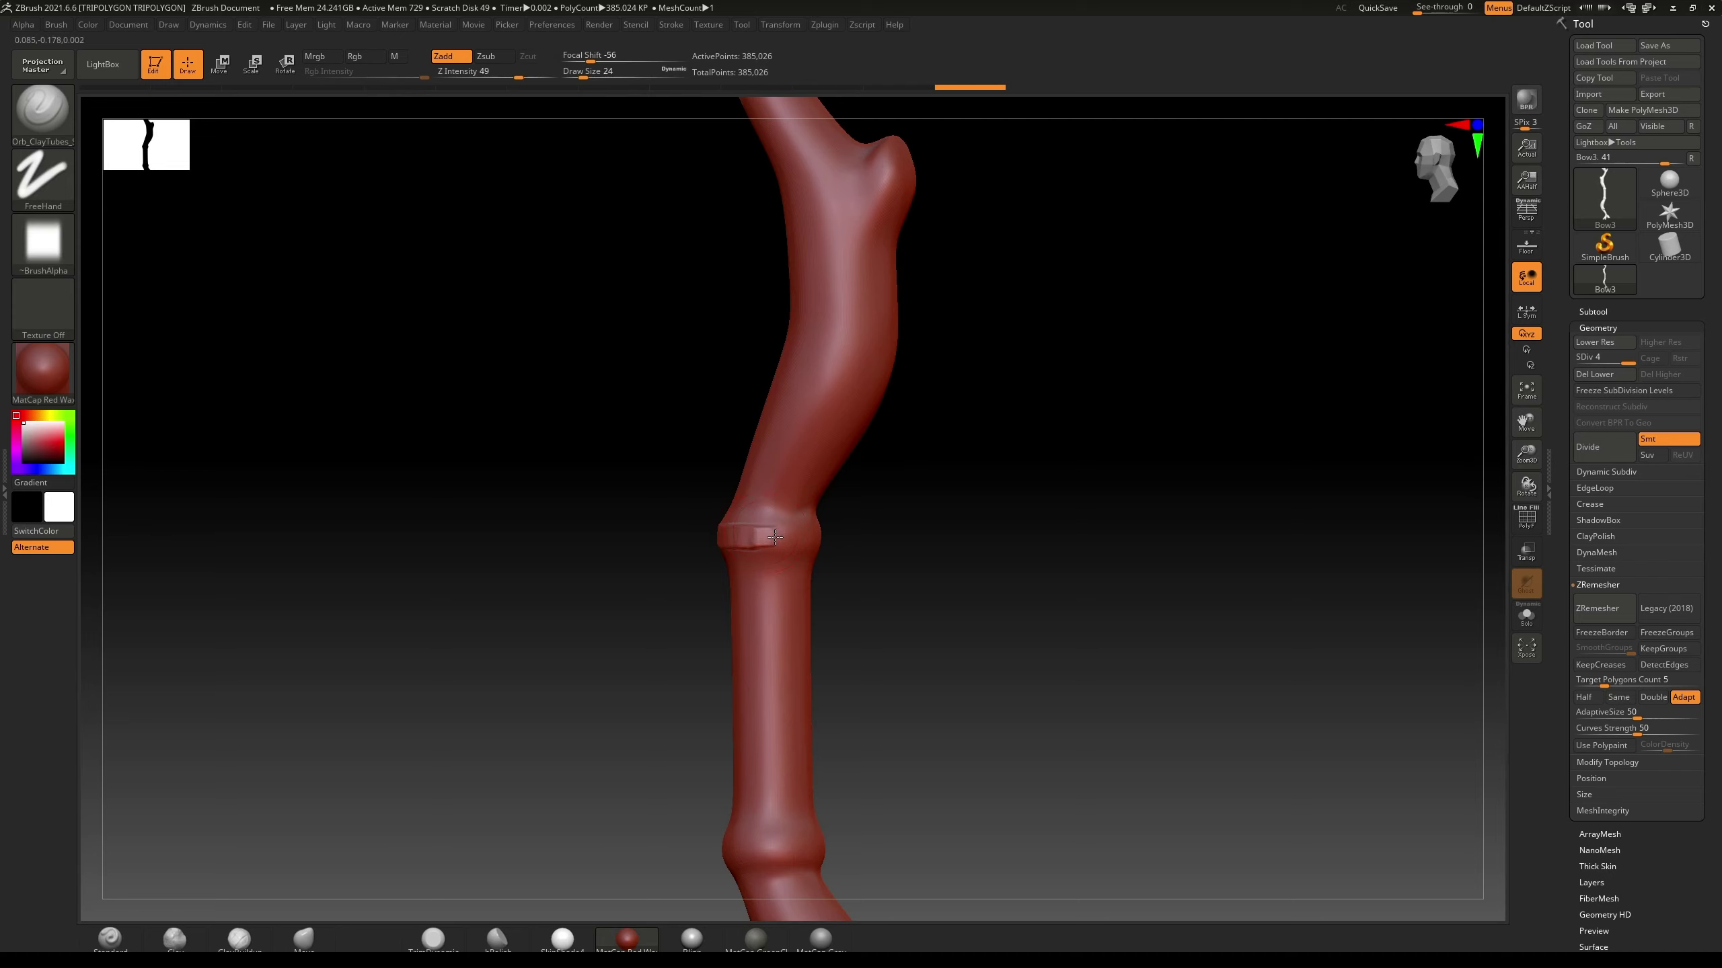
drag(863, 534, 762, 537)
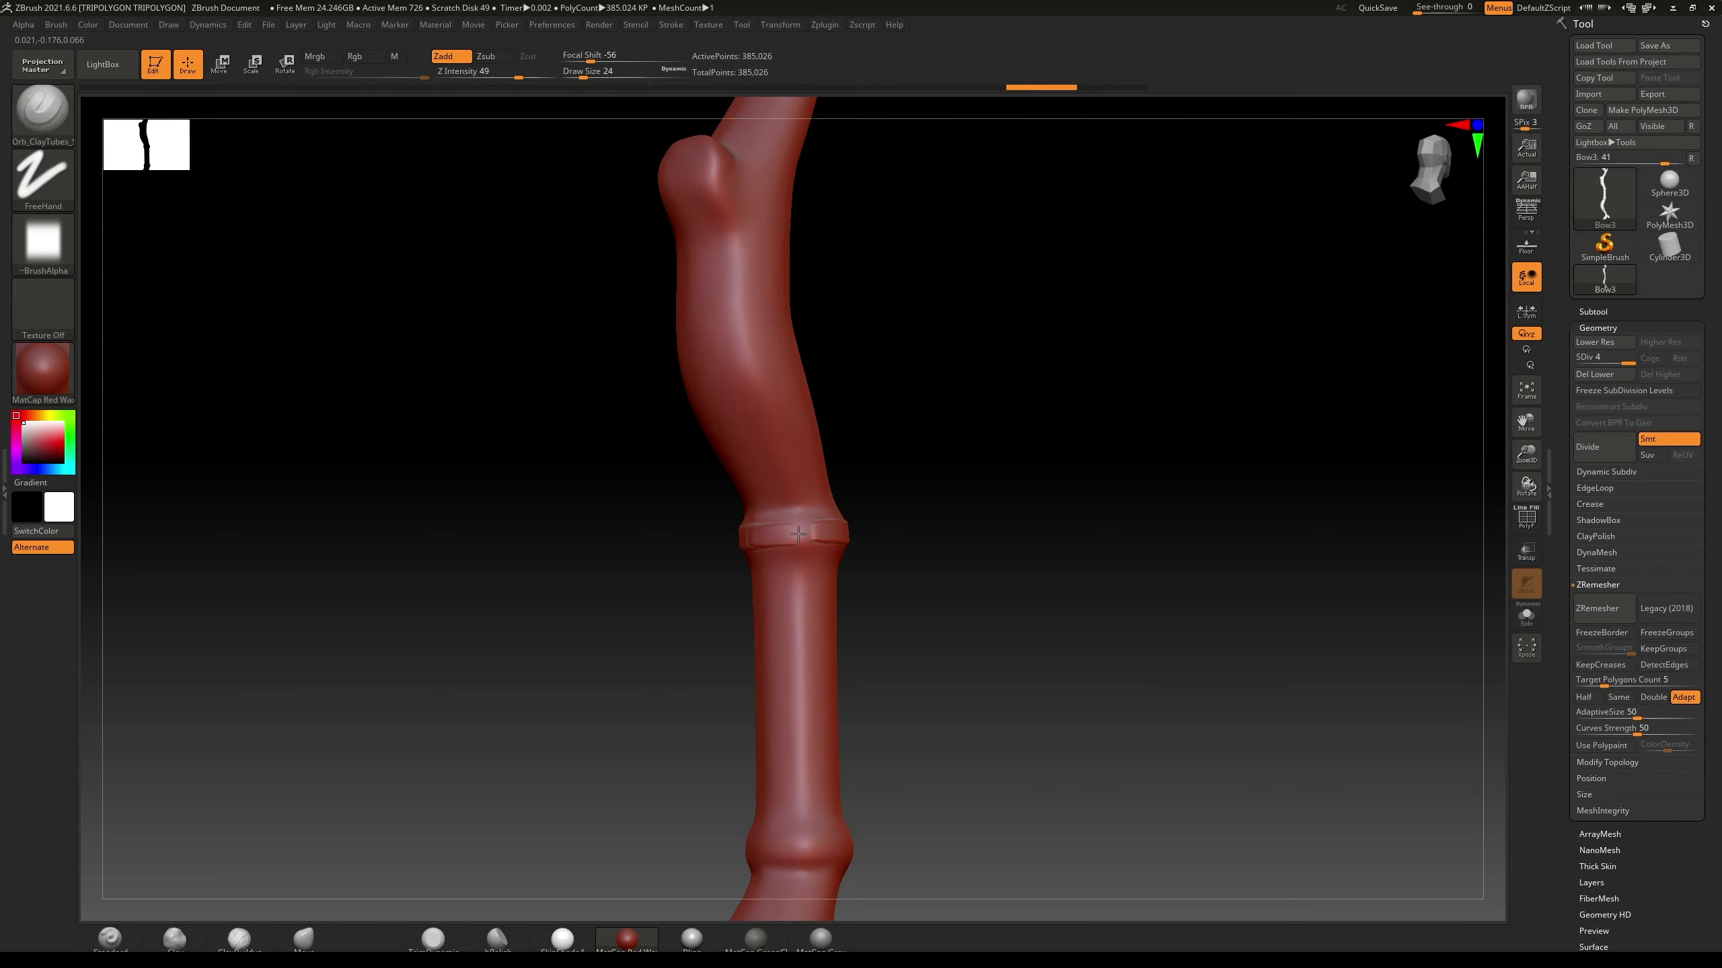
drag(913, 527, 930, 502)
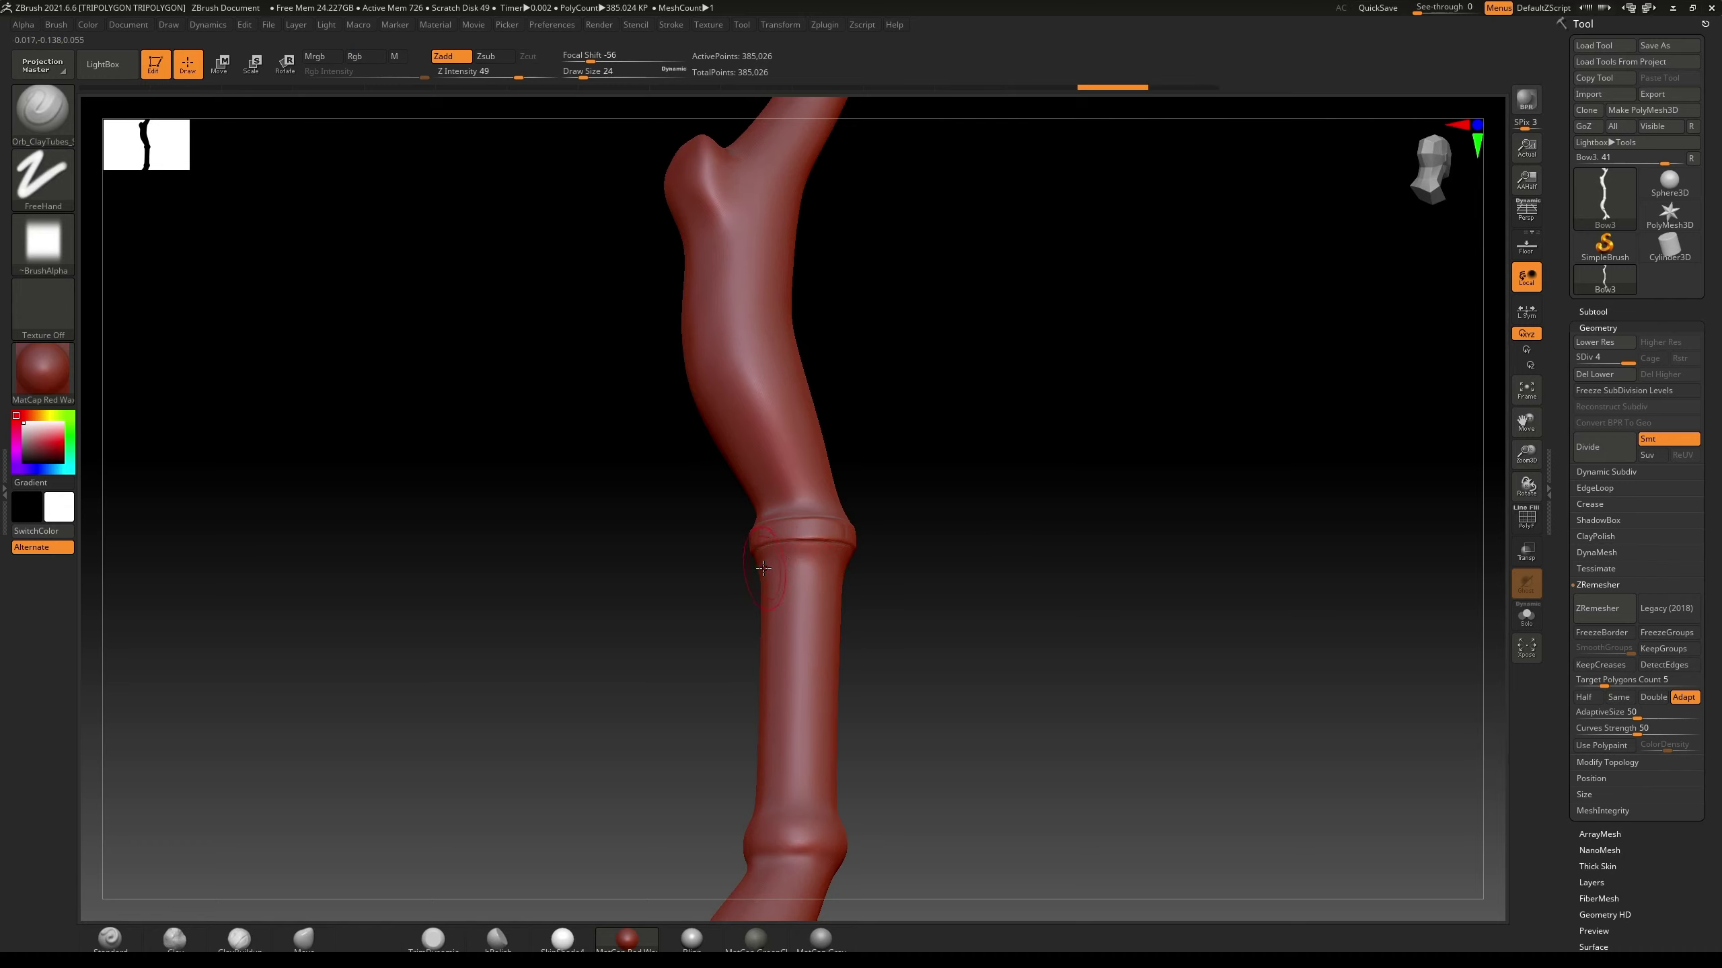
mouse_move(942, 577)
mouse_down()
mouse_move(861, 565)
mouse_move(956, 596)
mouse_move(868, 542)
mouse_up()
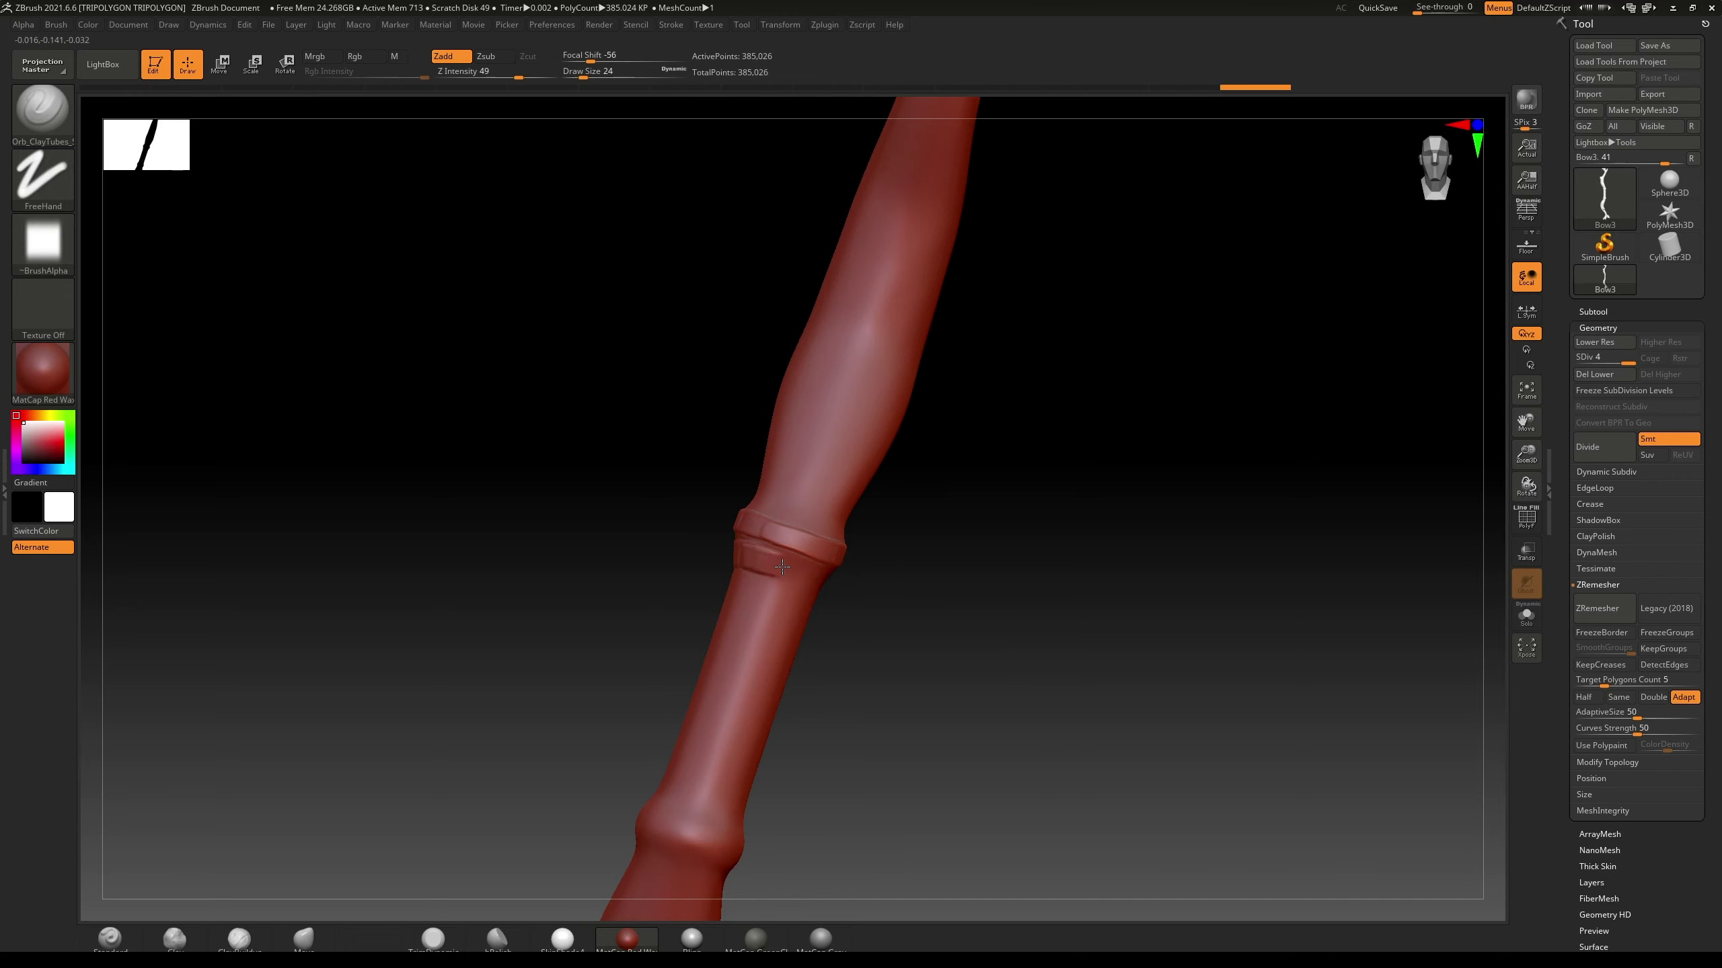
Step: Orbit around the grip and lay crossing clay-tube cord strokes over the banded section
drag(899, 581, 744, 554)
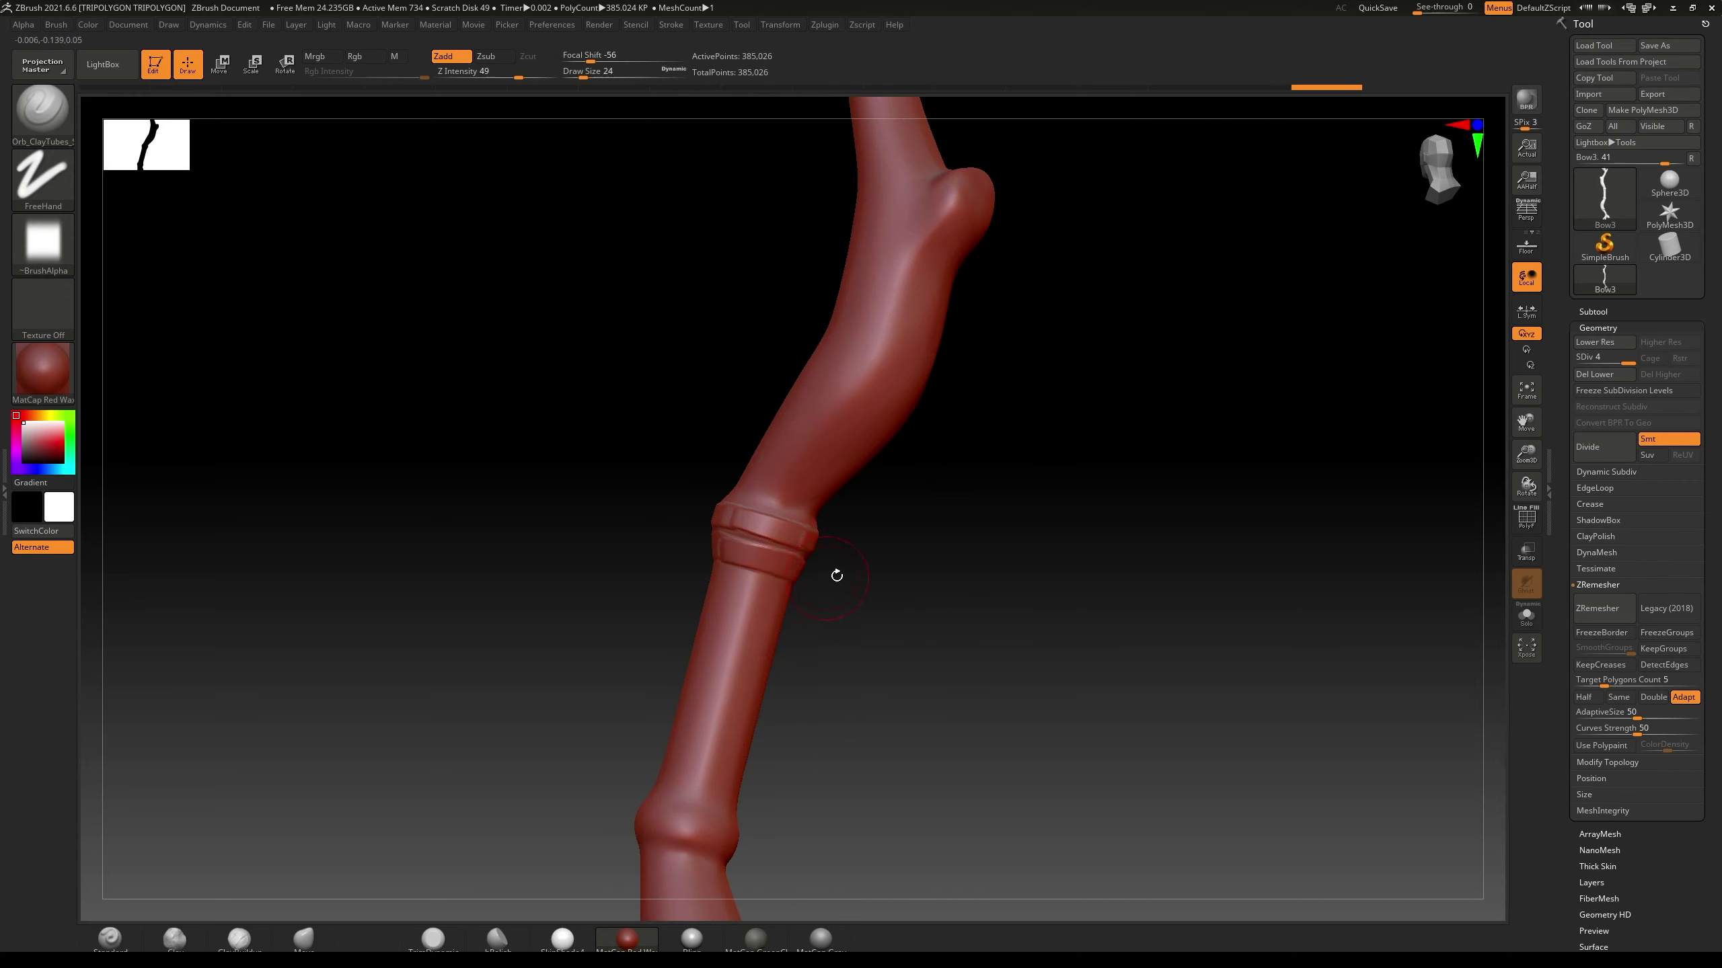
drag(836, 575, 788, 565)
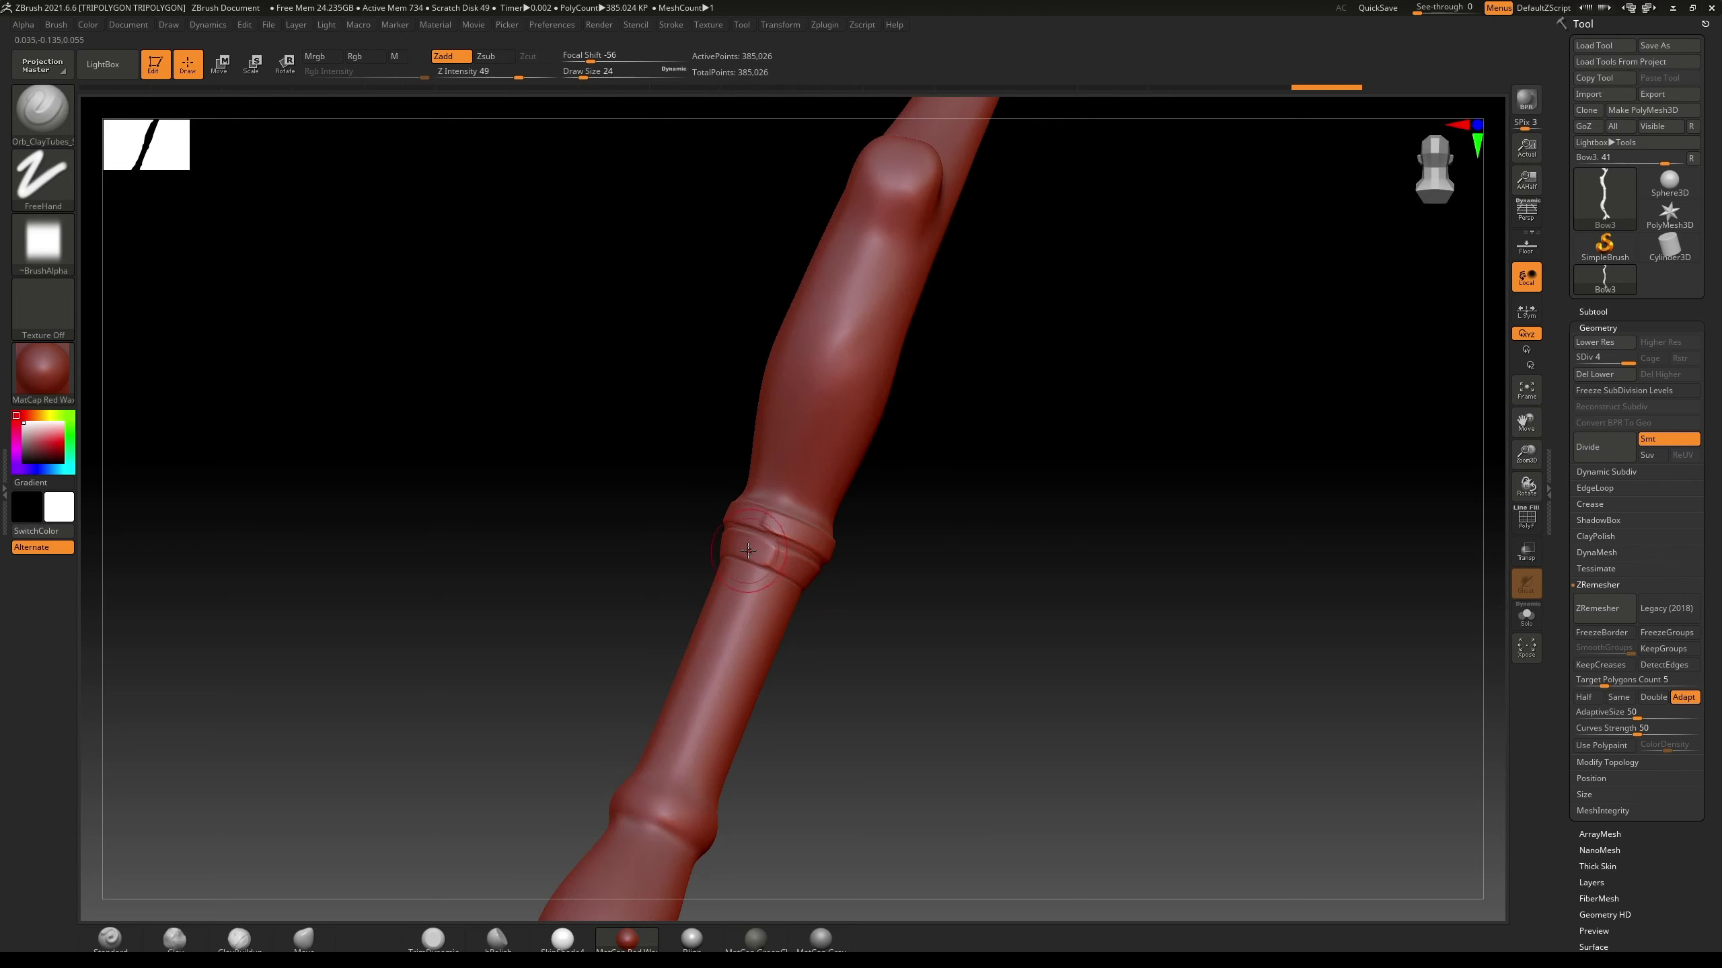
drag(838, 599, 876, 569)
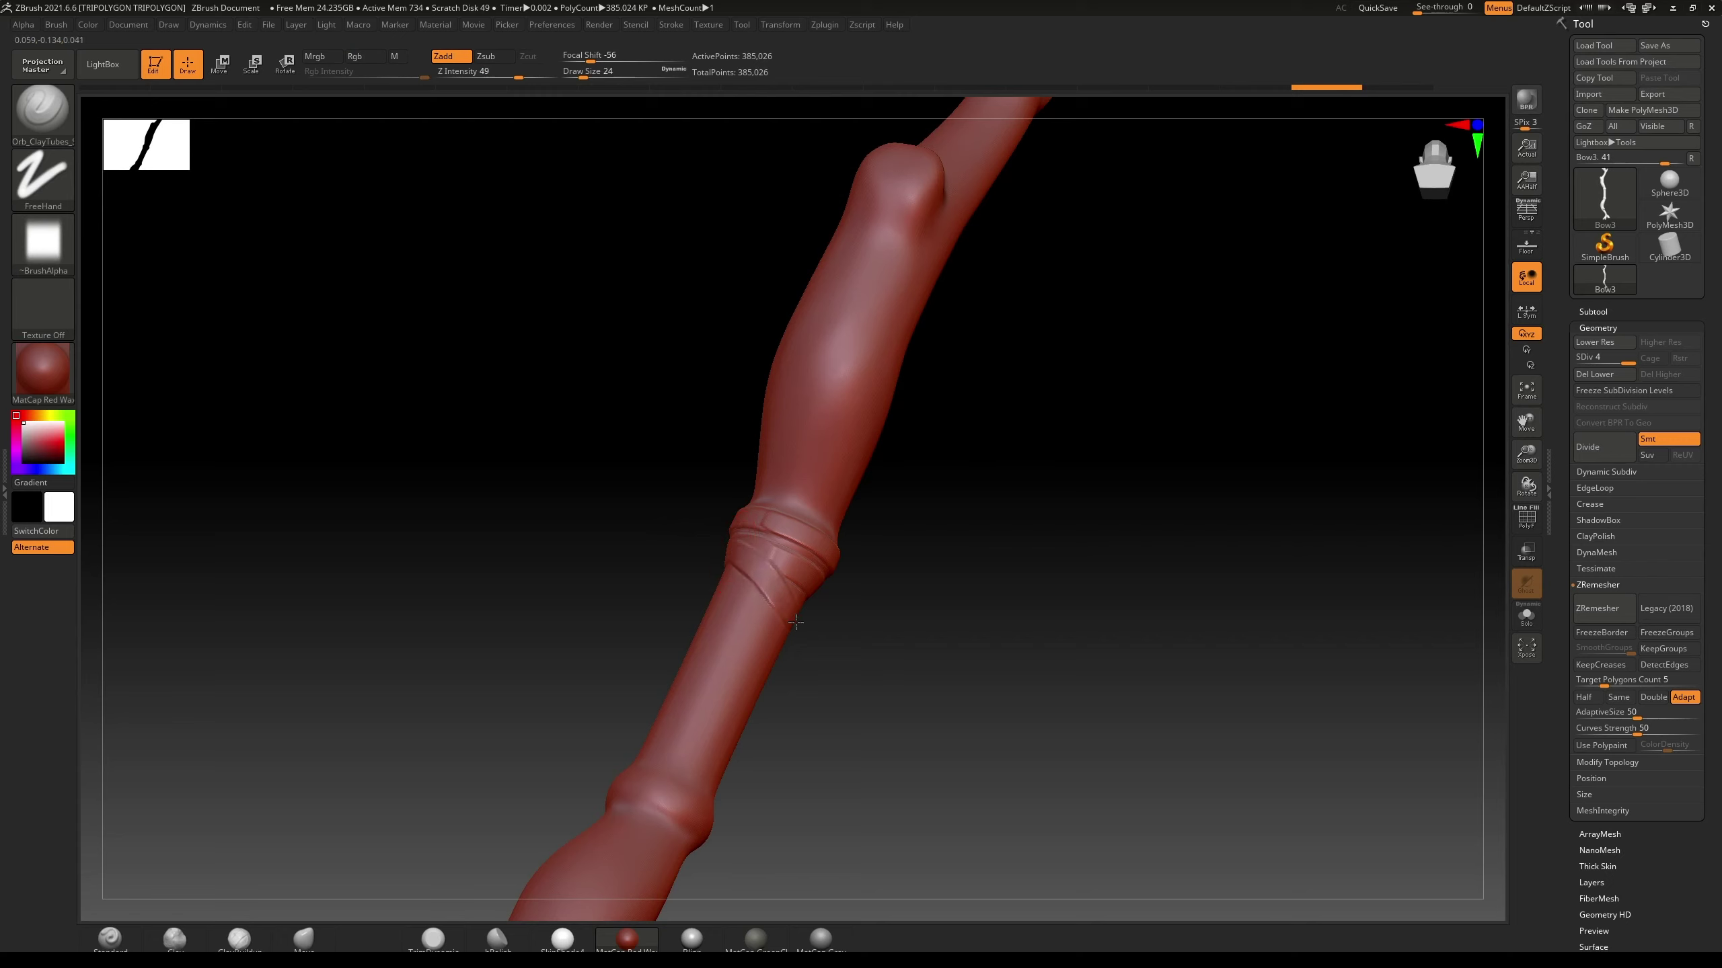
drag(872, 623, 729, 549)
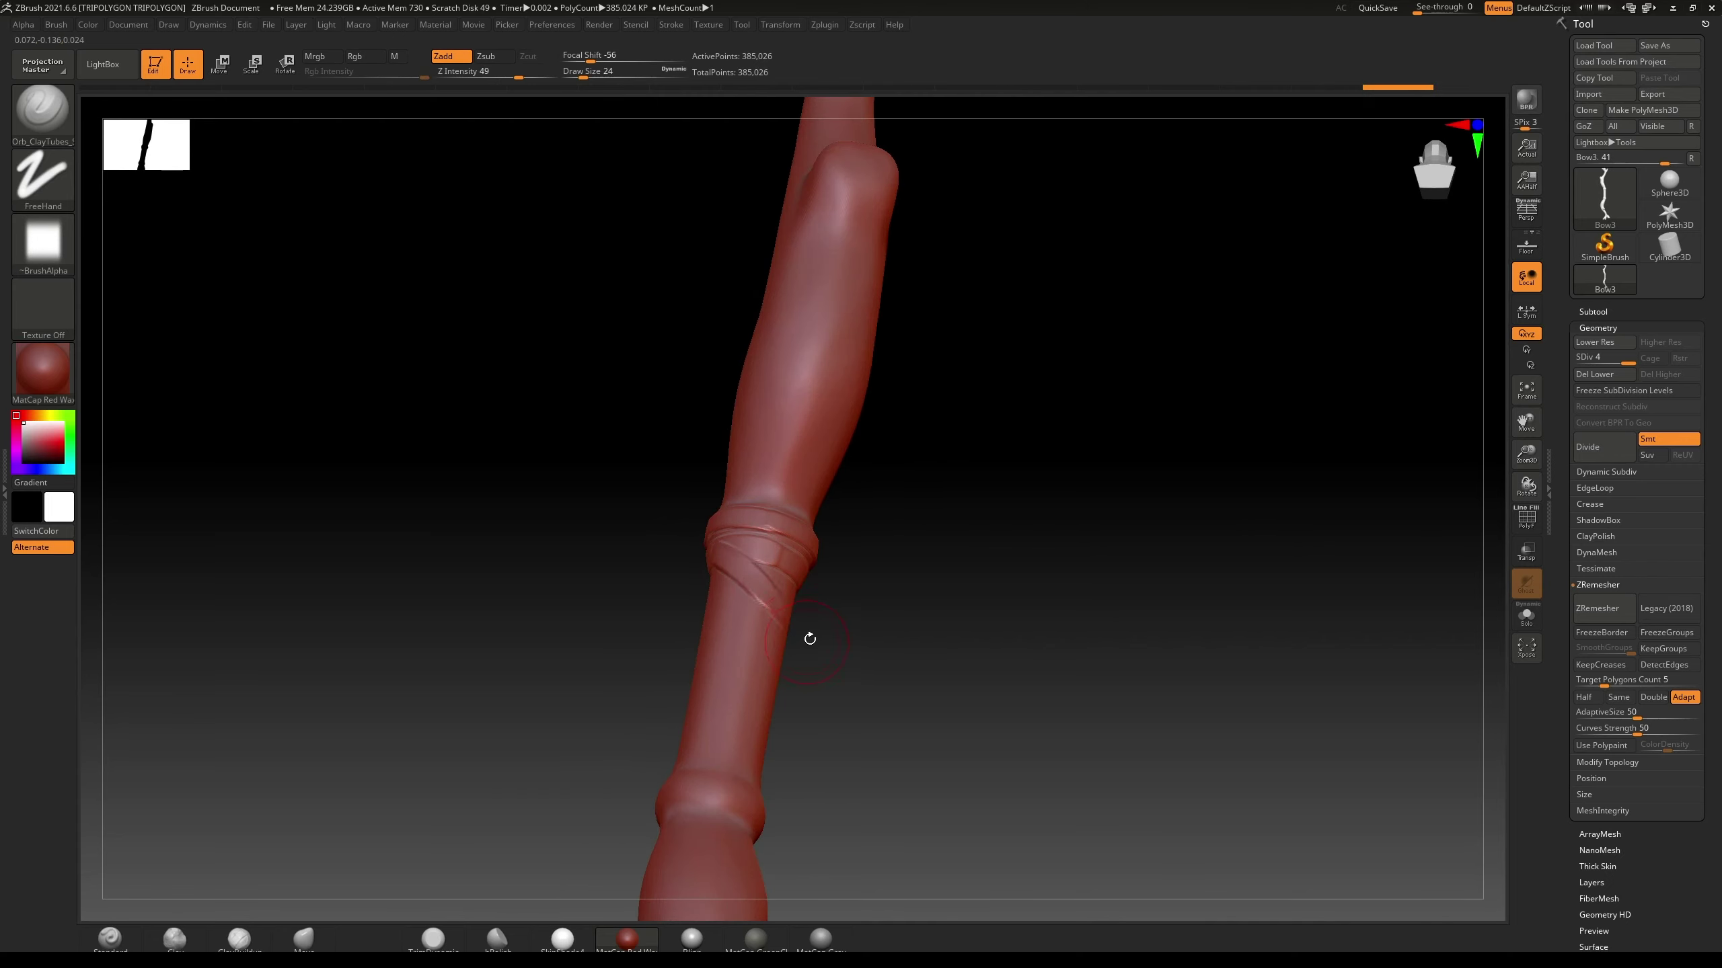
drag(809, 638, 708, 584)
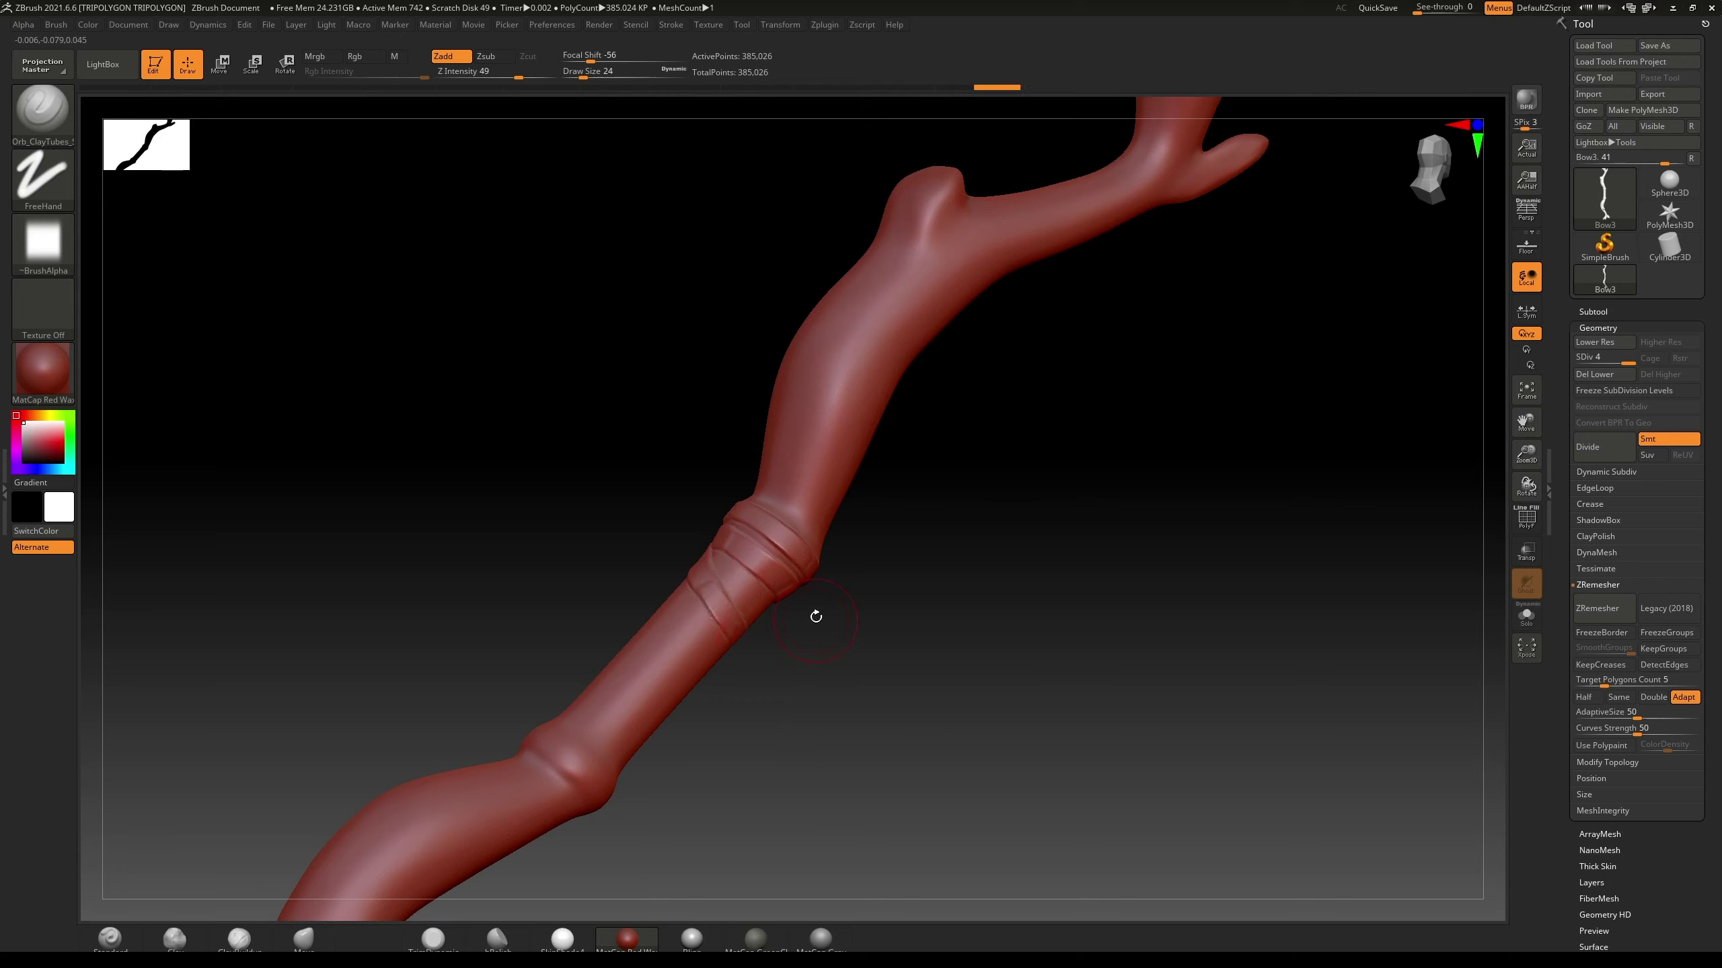
drag(815, 616, 731, 615)
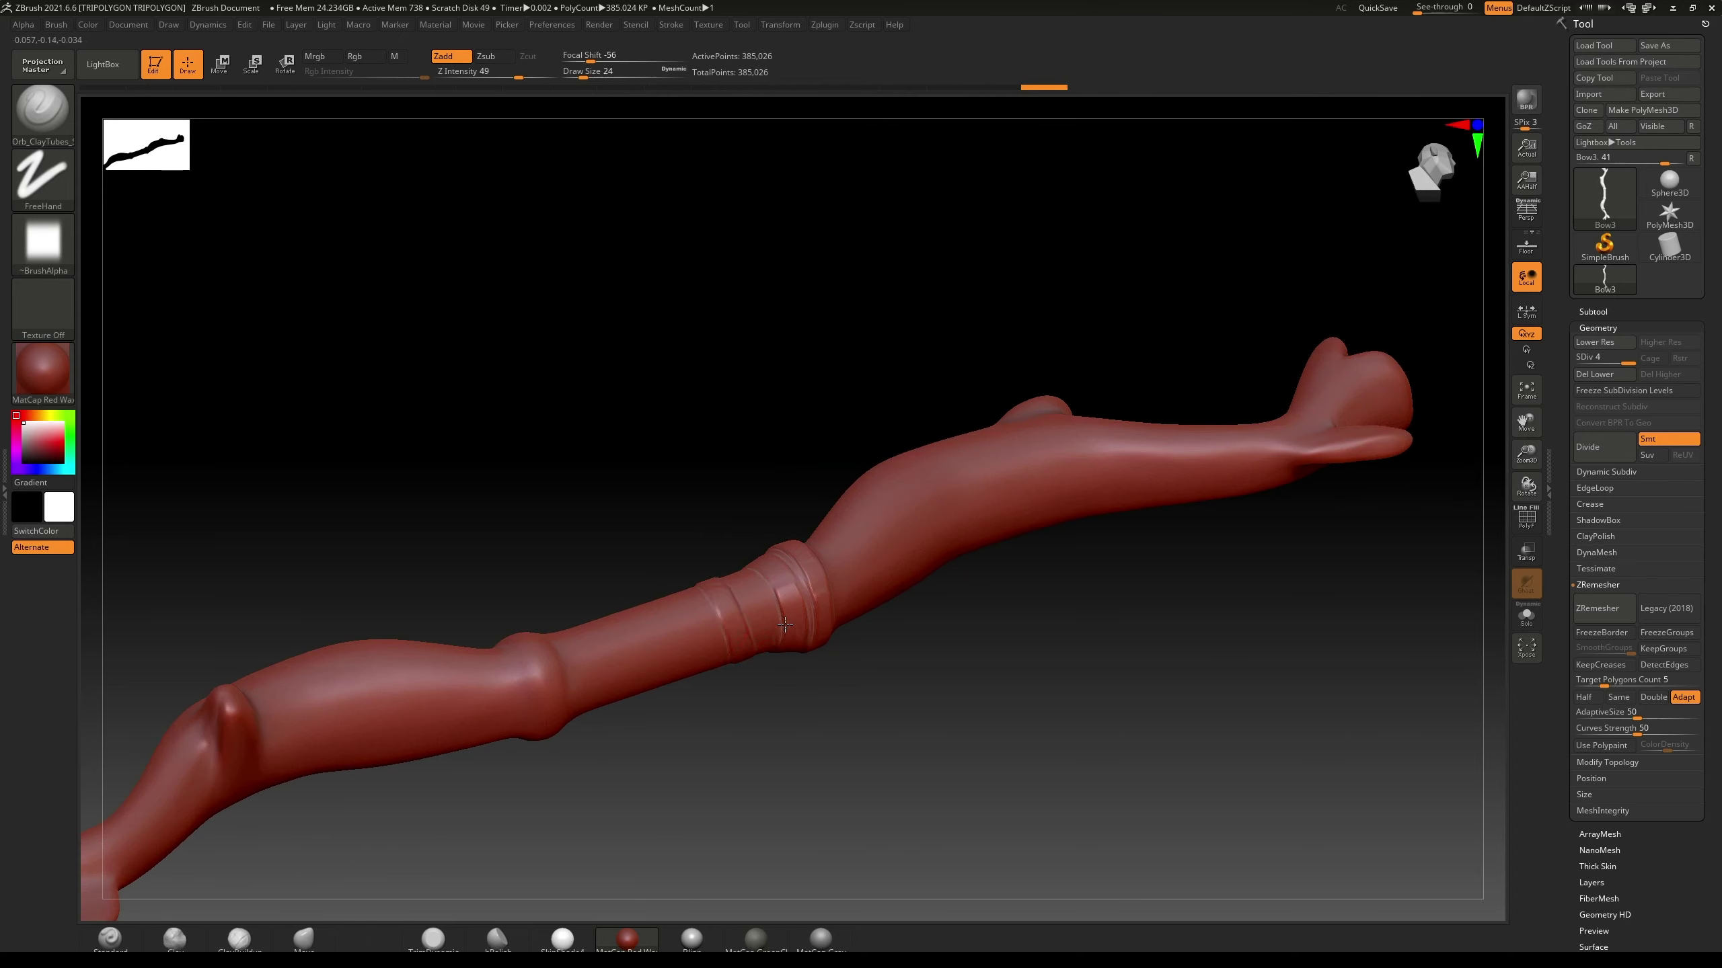
mouse_move(807, 680)
mouse_down()
mouse_move(738, 614)
mouse_move(741, 637)
mouse_up()
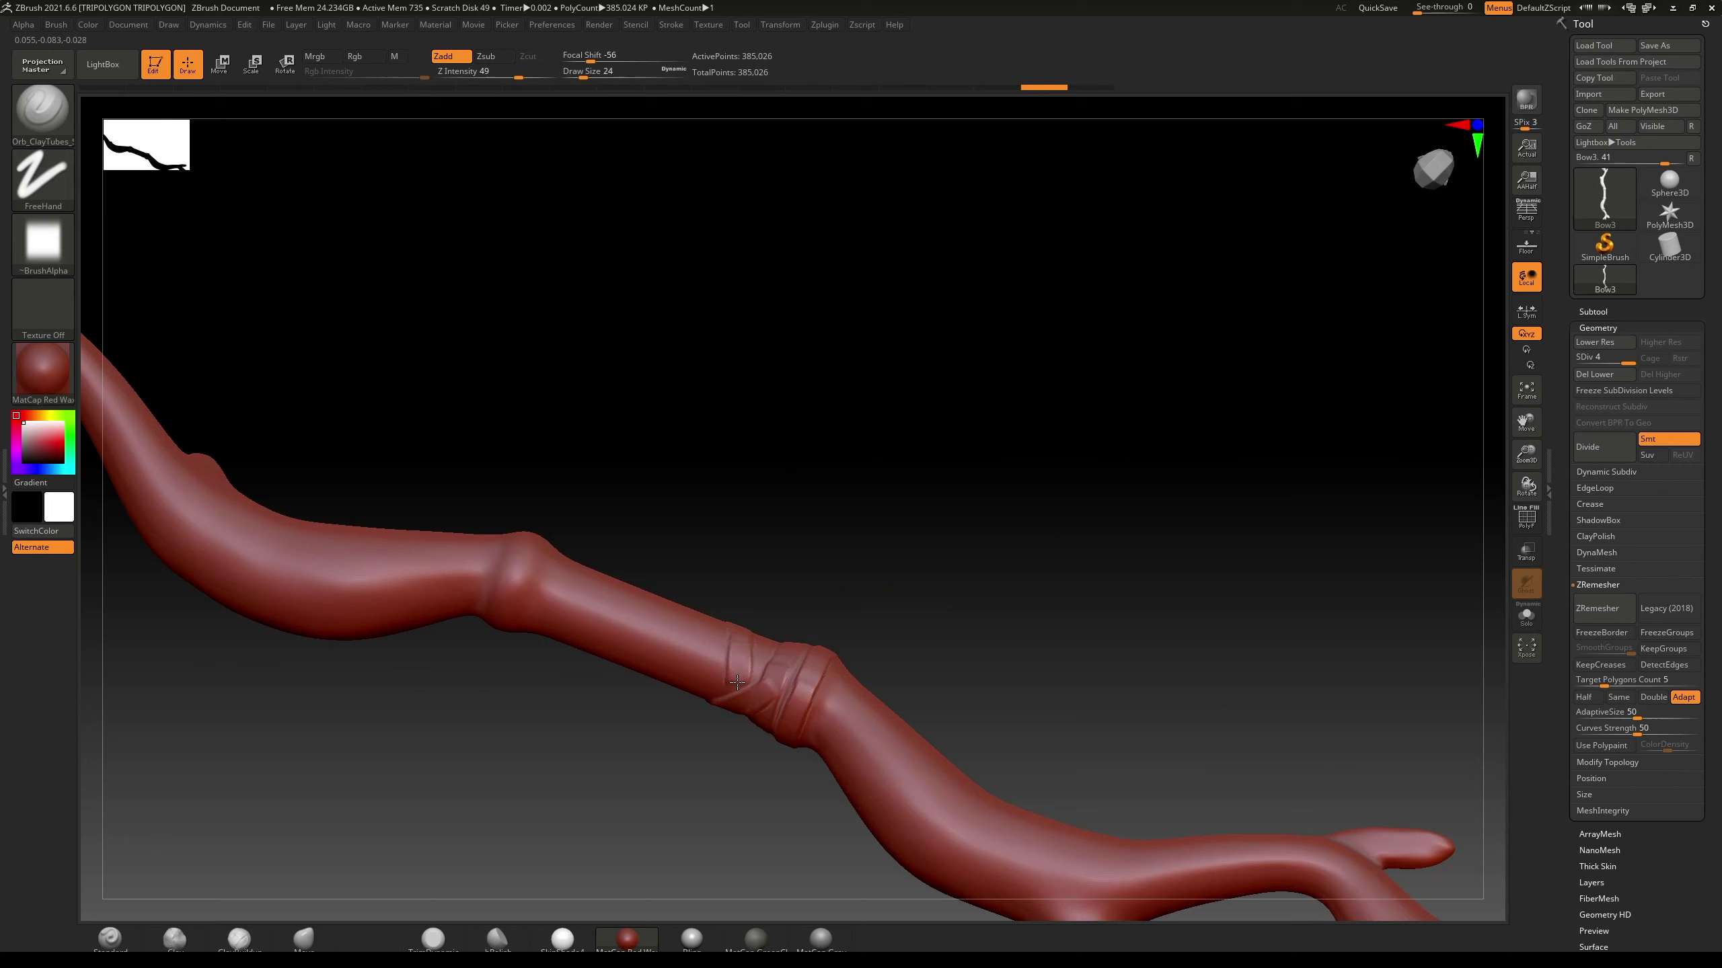
drag(827, 529, 726, 607)
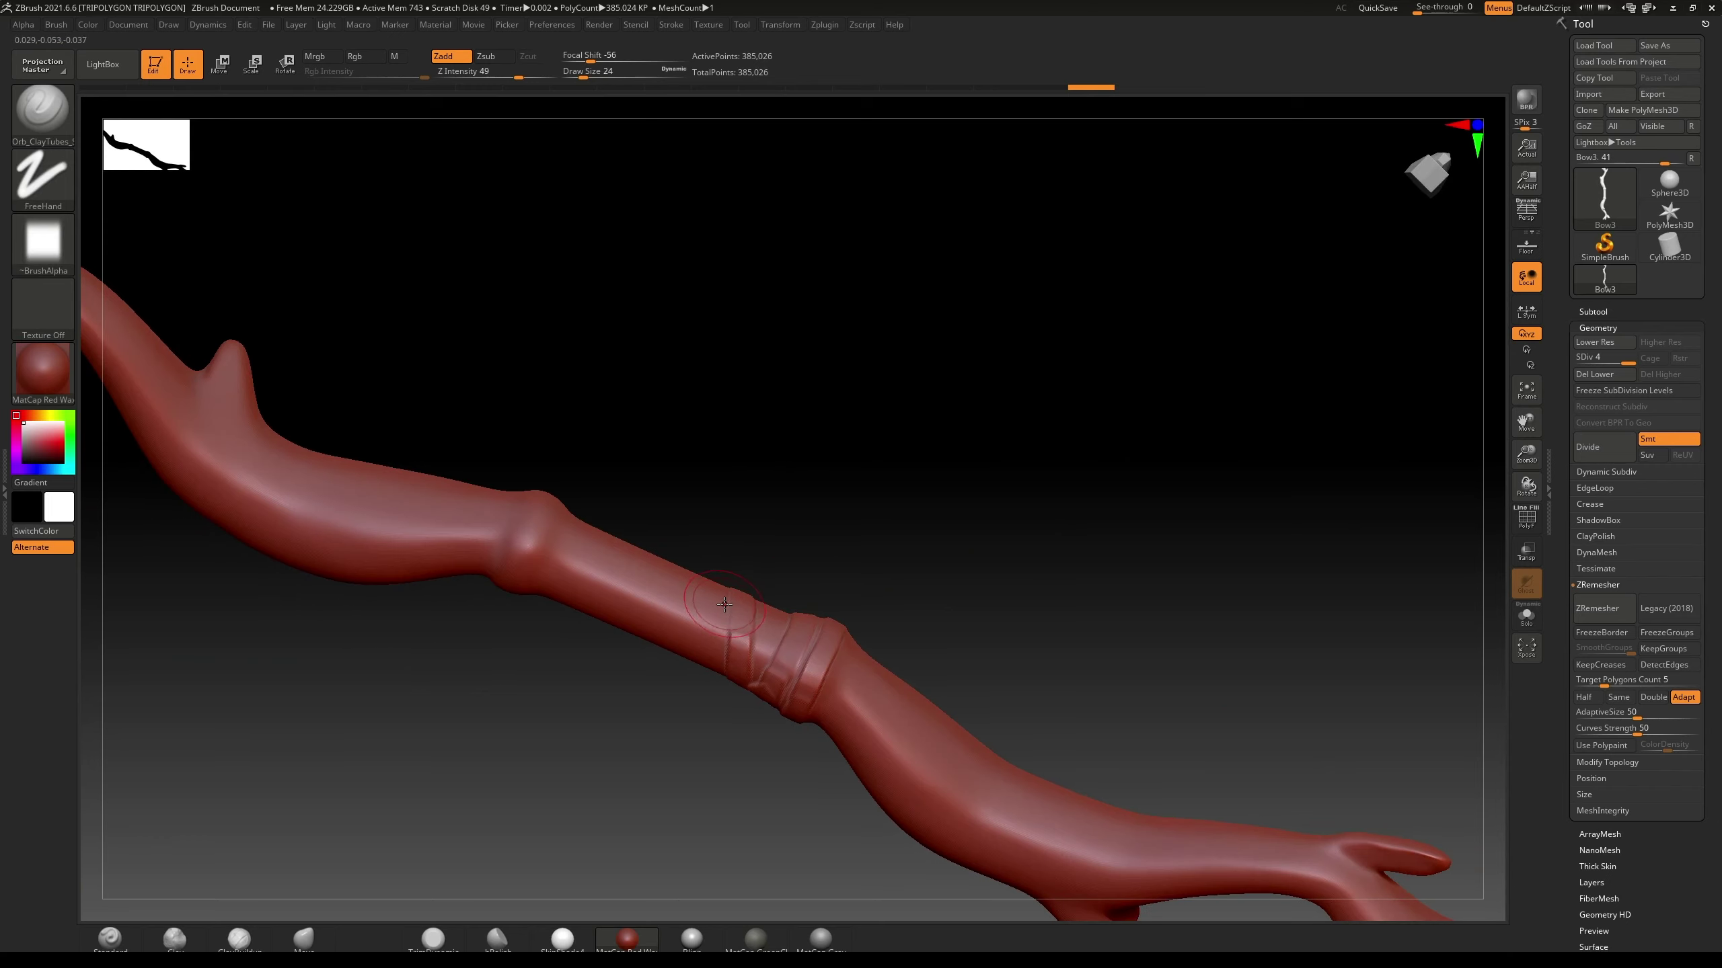
mouse_move(650, 719)
mouse_down()
mouse_move(850, 477)
mouse_move(792, 511)
mouse_move(915, 540)
mouse_move(819, 581)
mouse_up()
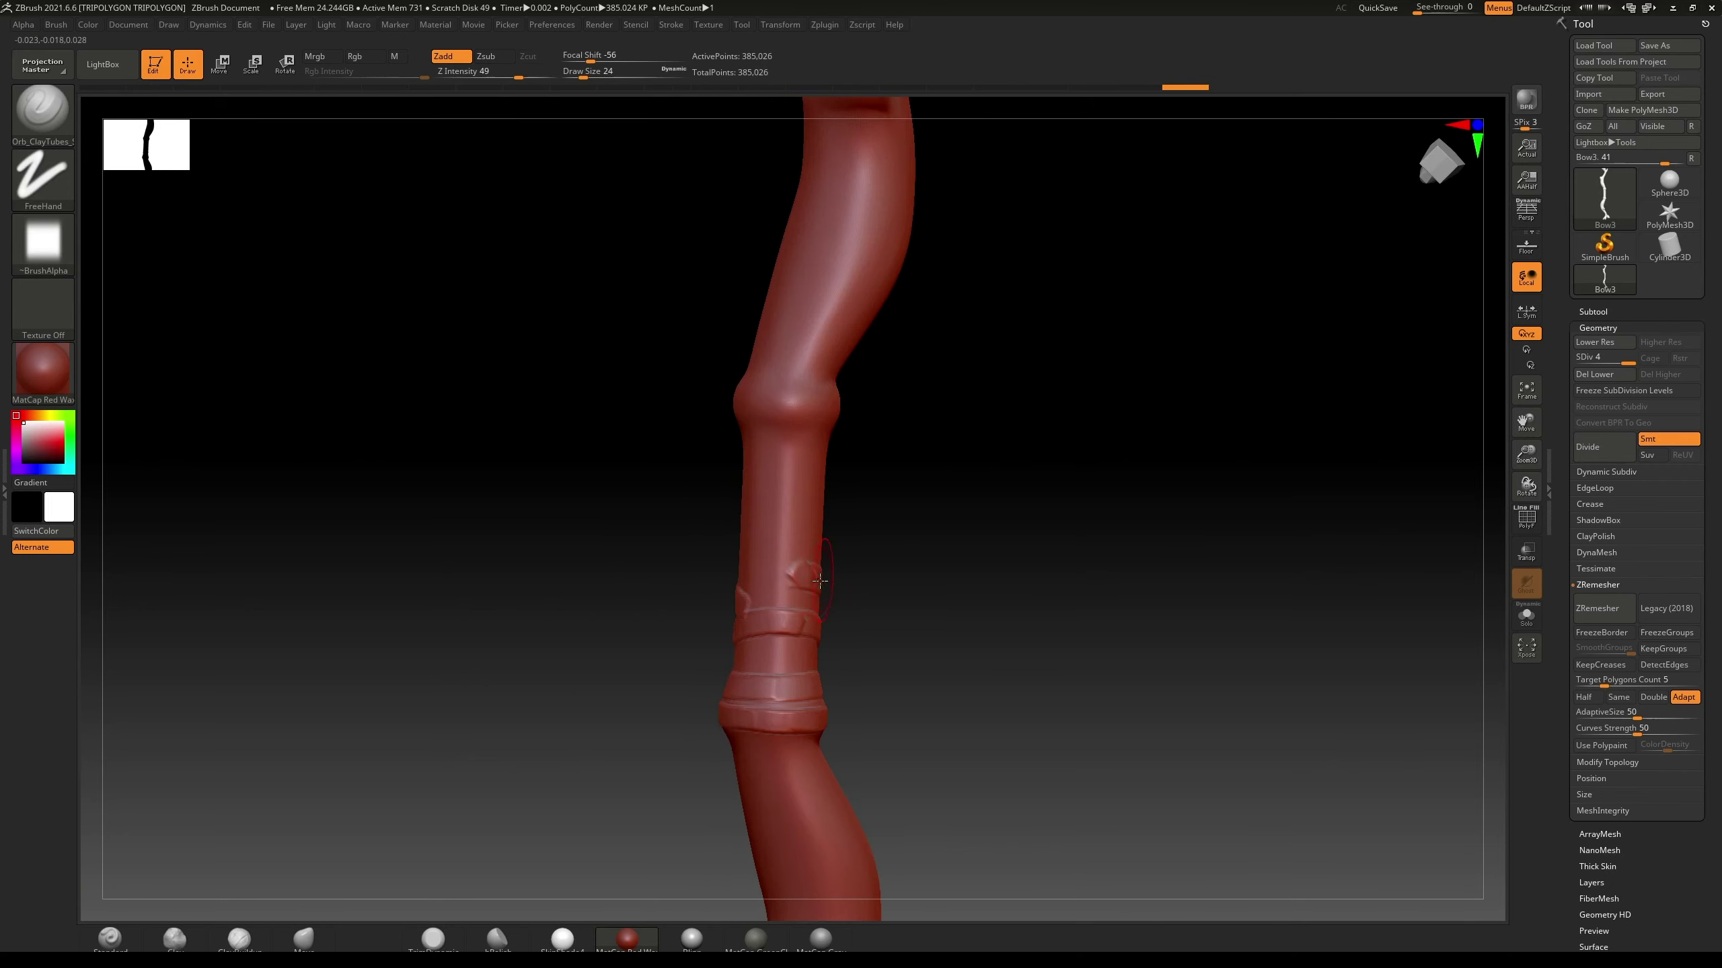
mouse_move(932, 520)
mouse_down()
mouse_move(718, 576)
mouse_move(891, 546)
mouse_move(872, 524)
mouse_move(753, 546)
mouse_up()
mouse_move(874, 536)
mouse_down()
mouse_move(889, 530)
mouse_move(874, 536)
mouse_up()
mouse_move(709, 543)
mouse_down()
mouse_move(786, 546)
mouse_move(827, 519)
mouse_move(718, 563)
mouse_move(760, 576)
mouse_move(712, 628)
mouse_up()
Step: Add more cord strokes on the joint band, undoing a bad one, then view upright
mouse_move(846, 534)
mouse_down()
mouse_move(888, 581)
mouse_move(899, 534)
mouse_move(824, 541)
mouse_up()
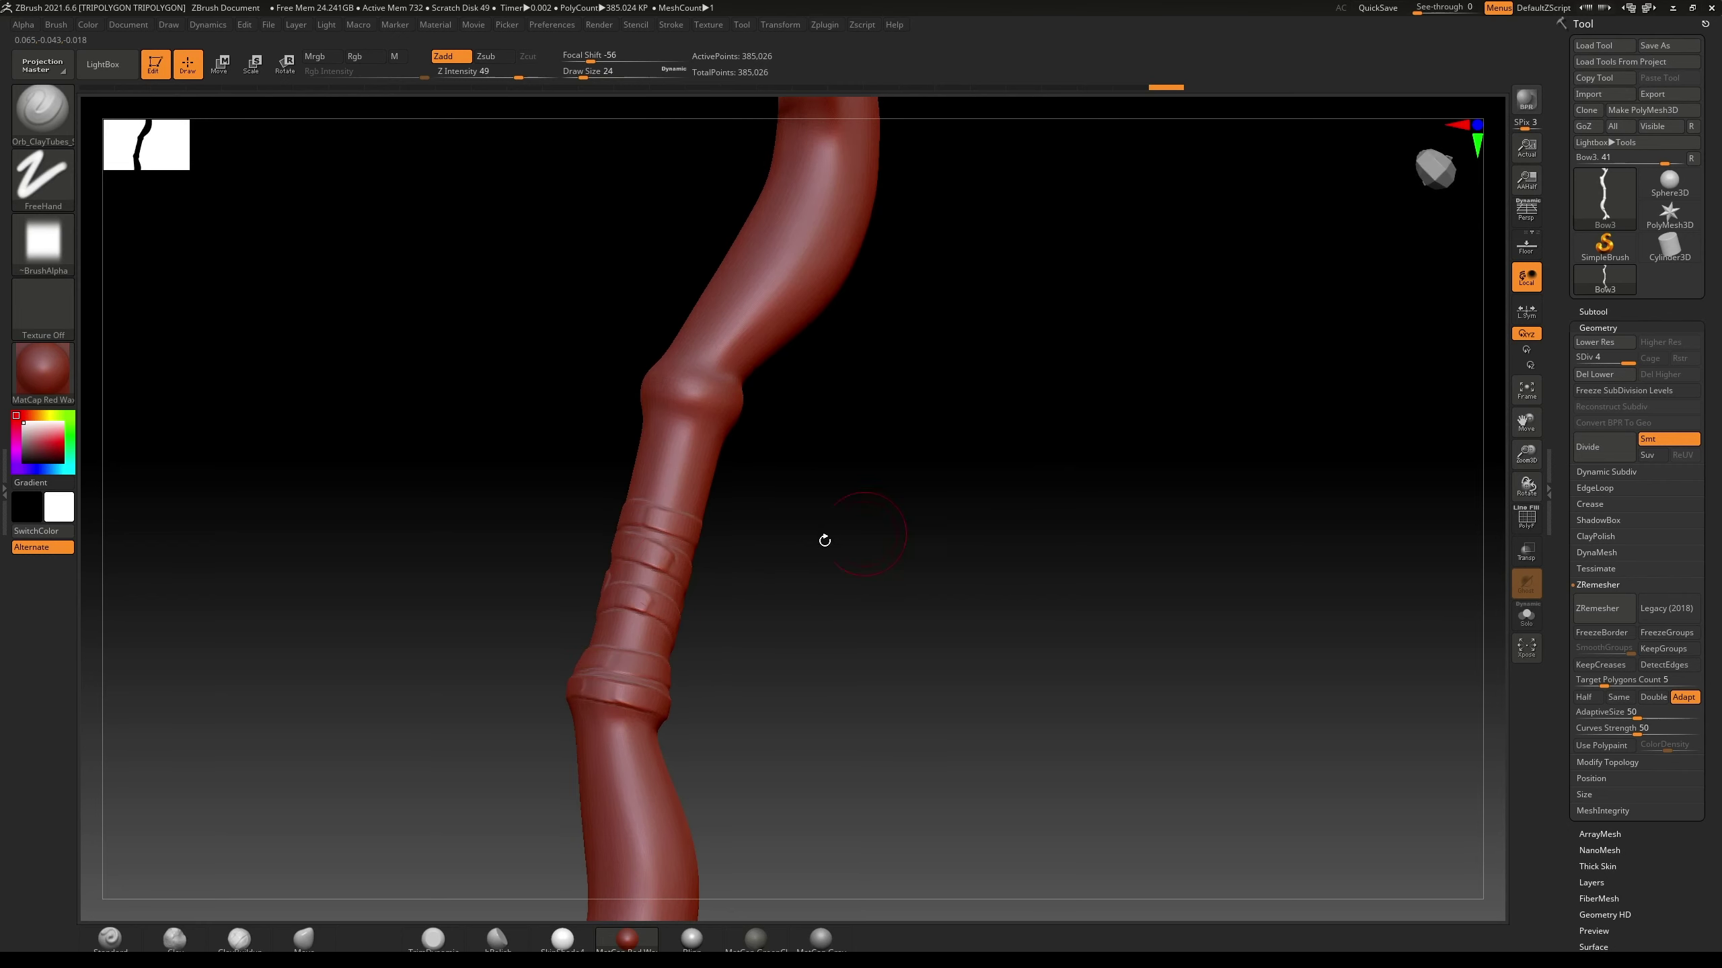
mouse_move(703, 557)
mouse_down()
mouse_move(669, 550)
mouse_move(711, 499)
mouse_move(850, 485)
mouse_move(842, 500)
mouse_up()
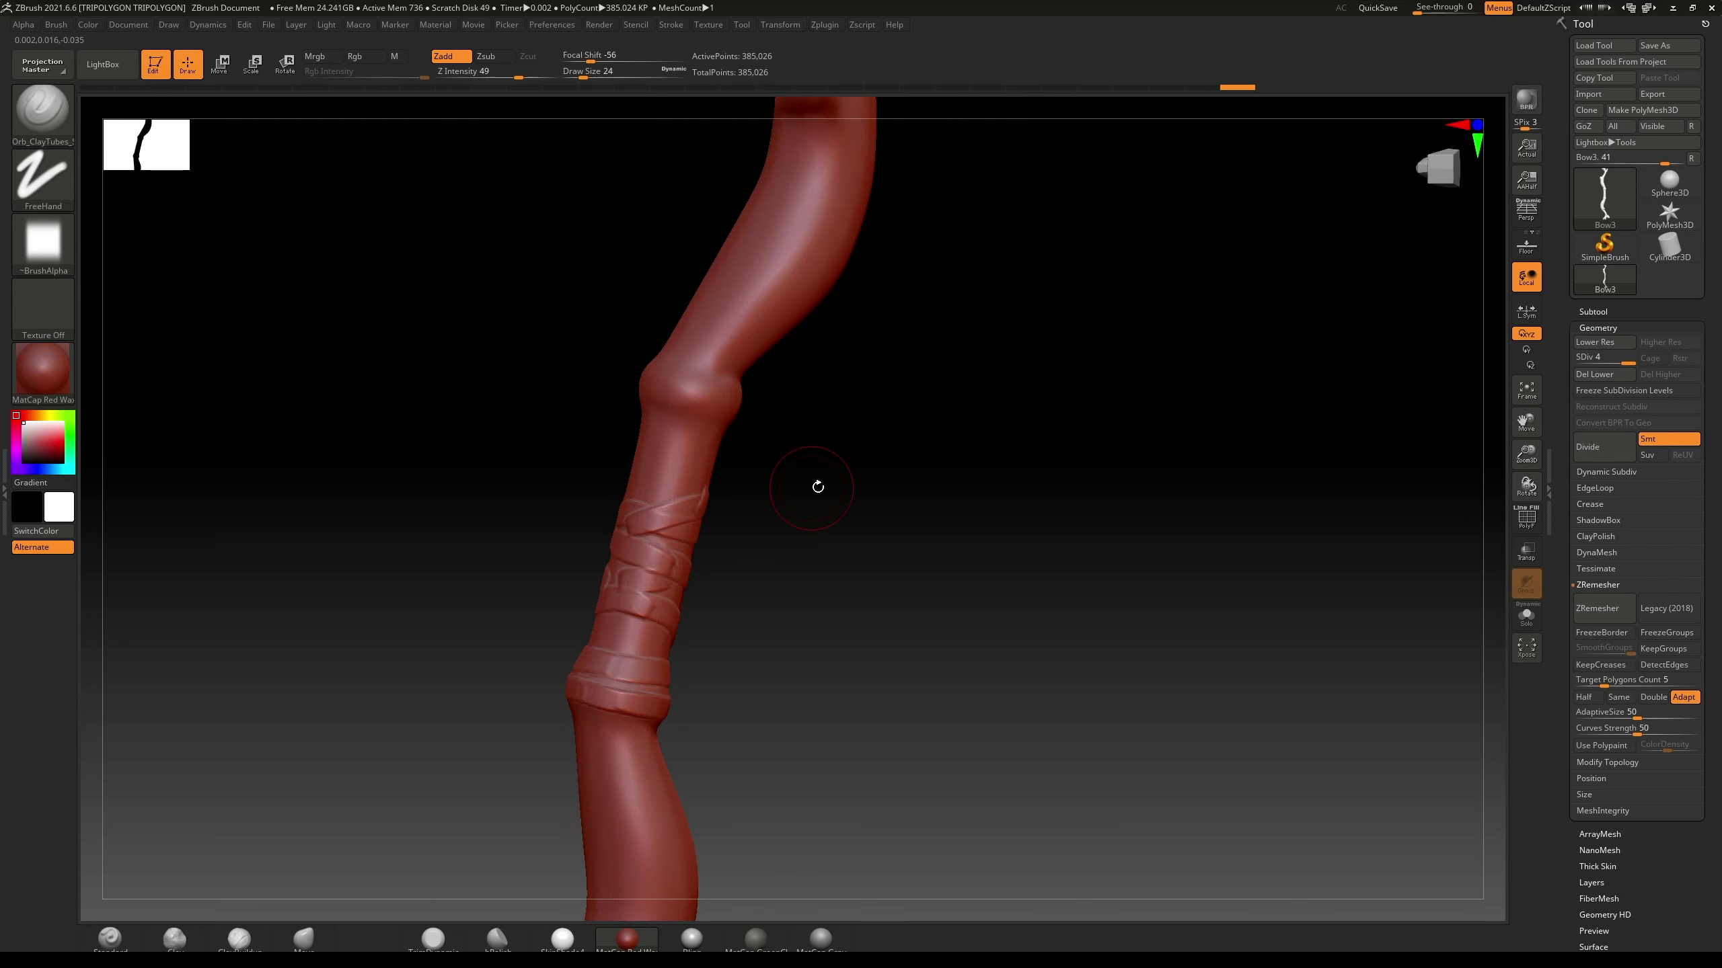
key(ctrl+z)
drag(806, 480, 630, 485)
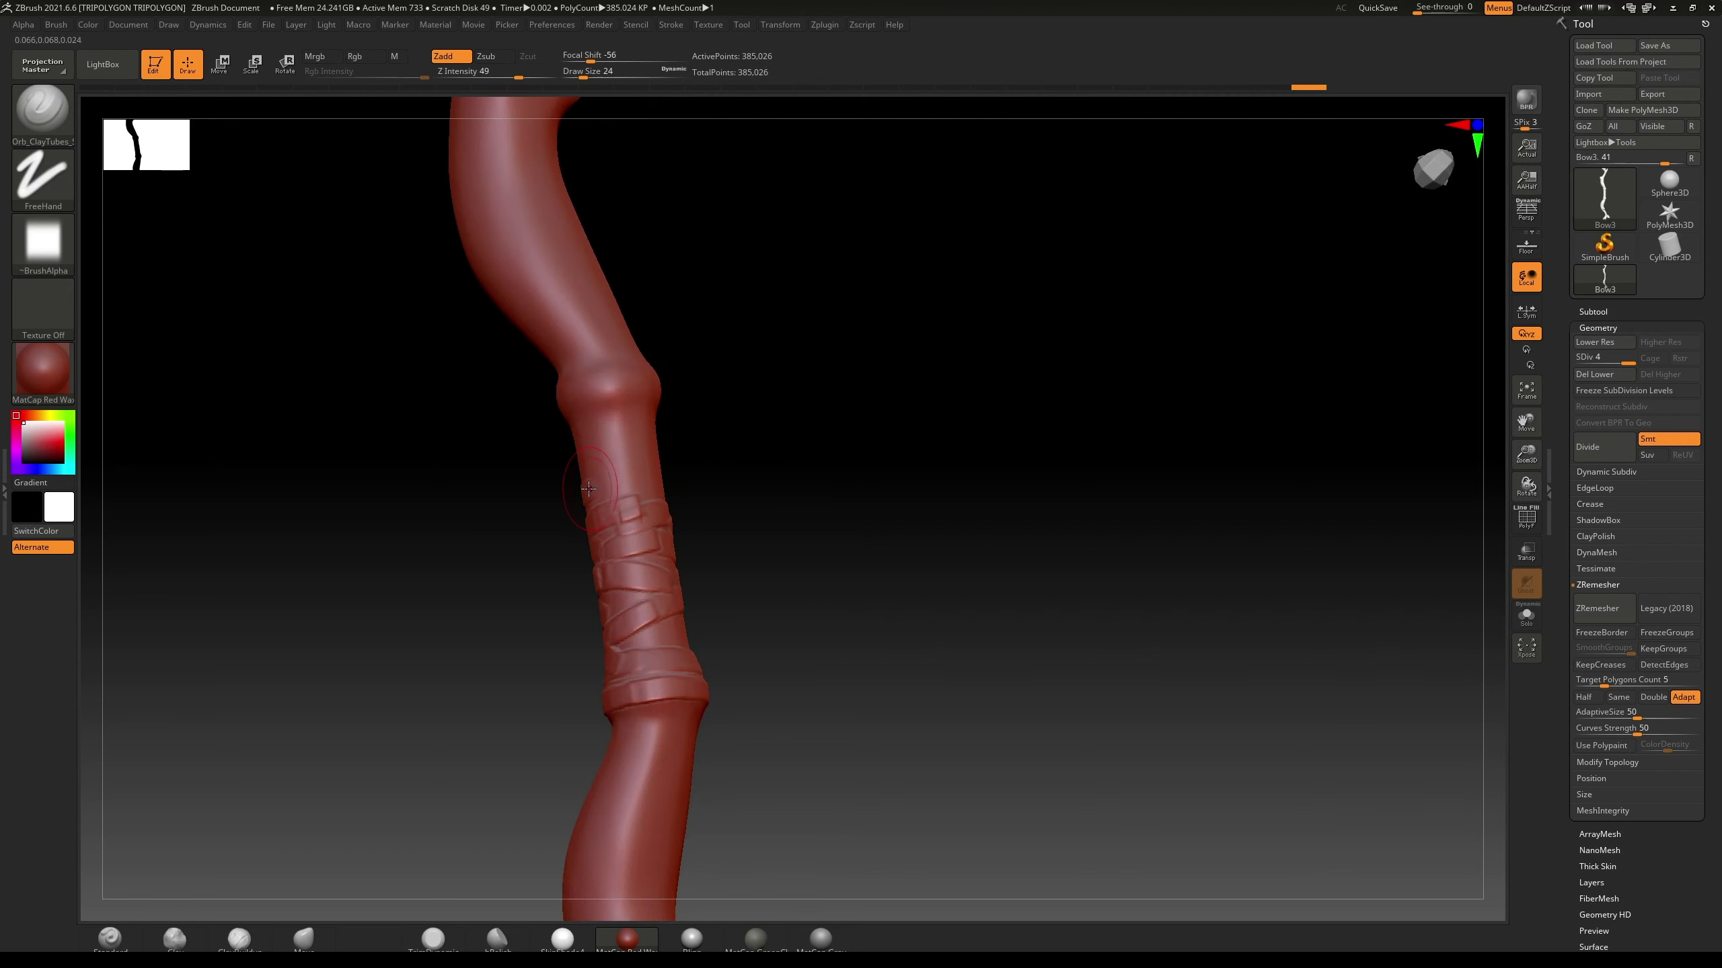
mouse_move(726, 454)
shift+mouse_down()
mouse_move(589, 475)
mouse_move(693, 445)
mouse_move(642, 426)
shift+mouse_up()
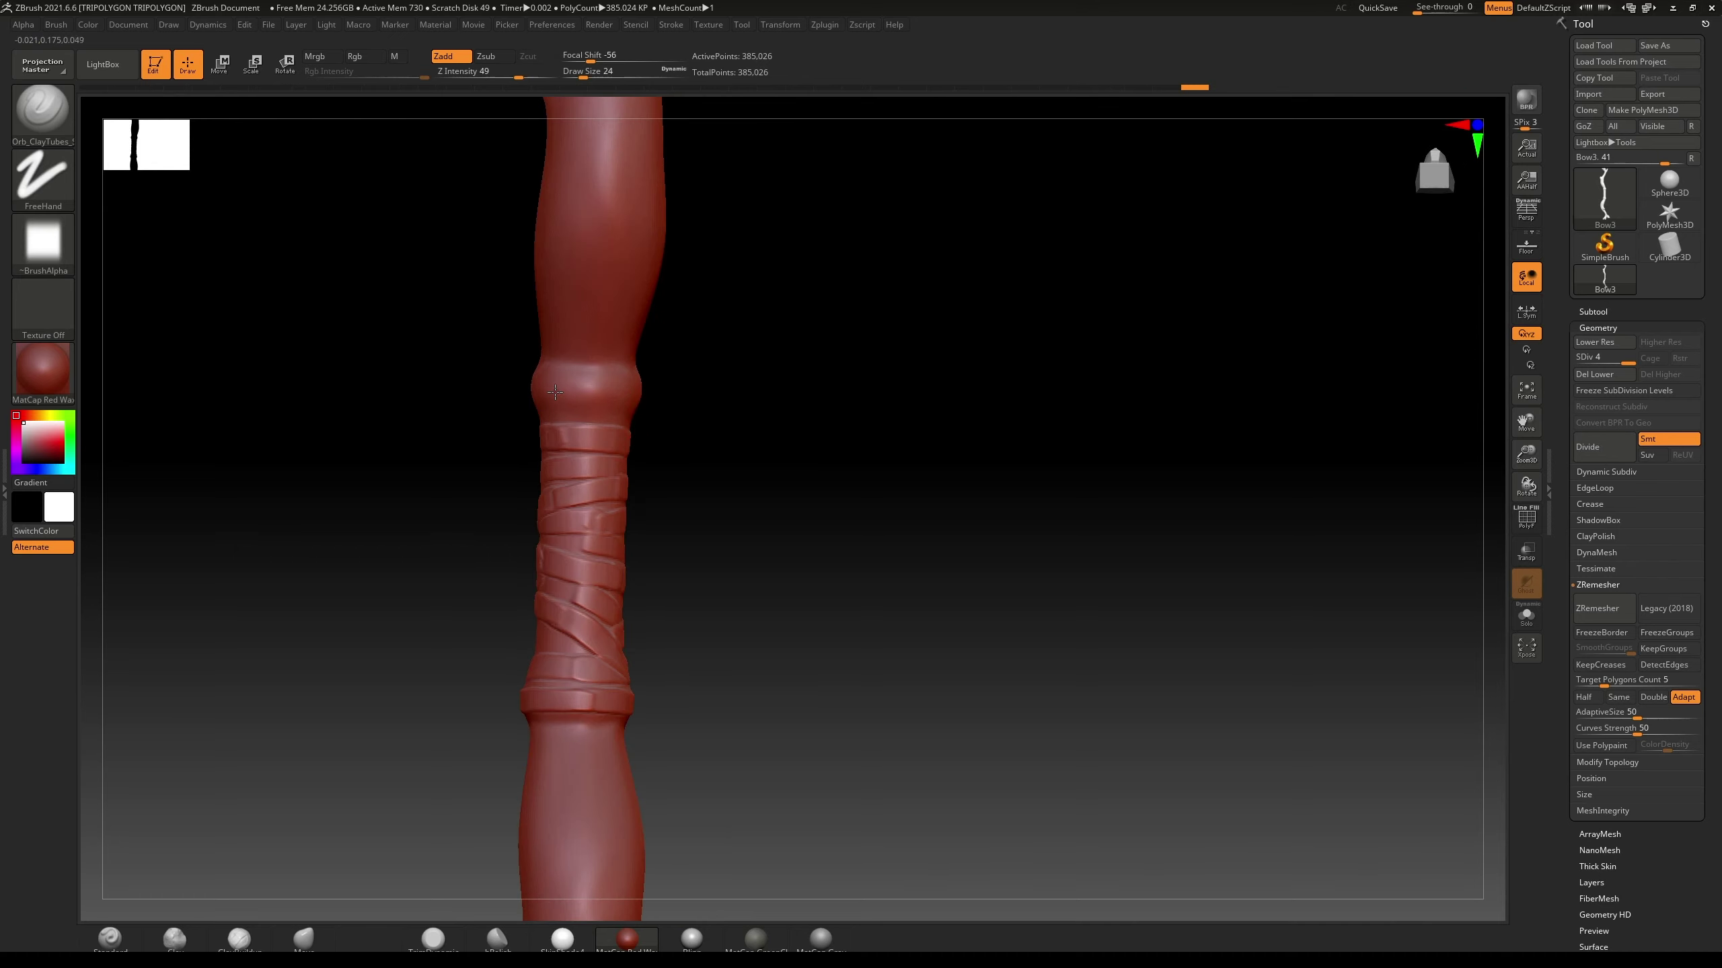
Step: Wrap a raised clay band around the knob above the grip
mouse_move(555, 392)
mouse_down()
mouse_move(703, 396)
mouse_move(607, 380)
mouse_move(698, 400)
mouse_up()
mouse_move(589, 390)
mouse_down()
mouse_move(661, 407)
mouse_move(772, 396)
mouse_move(719, 419)
mouse_move(756, 467)
mouse_move(636, 592)
mouse_up()
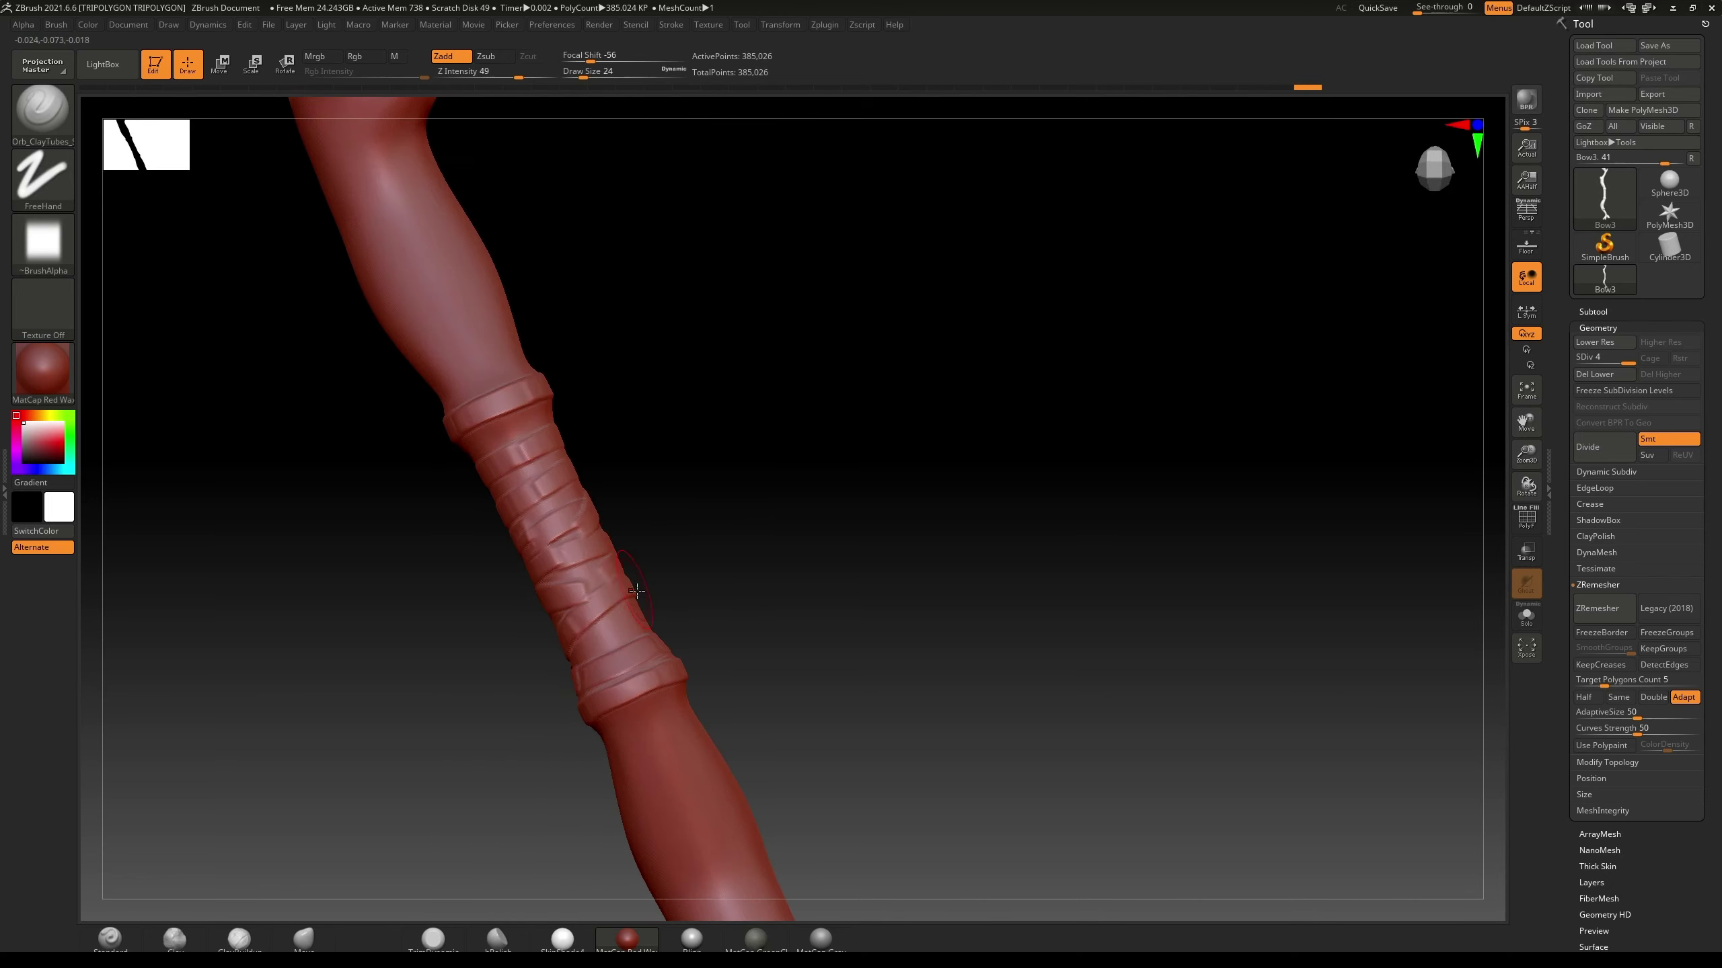
drag(774, 538, 704, 575)
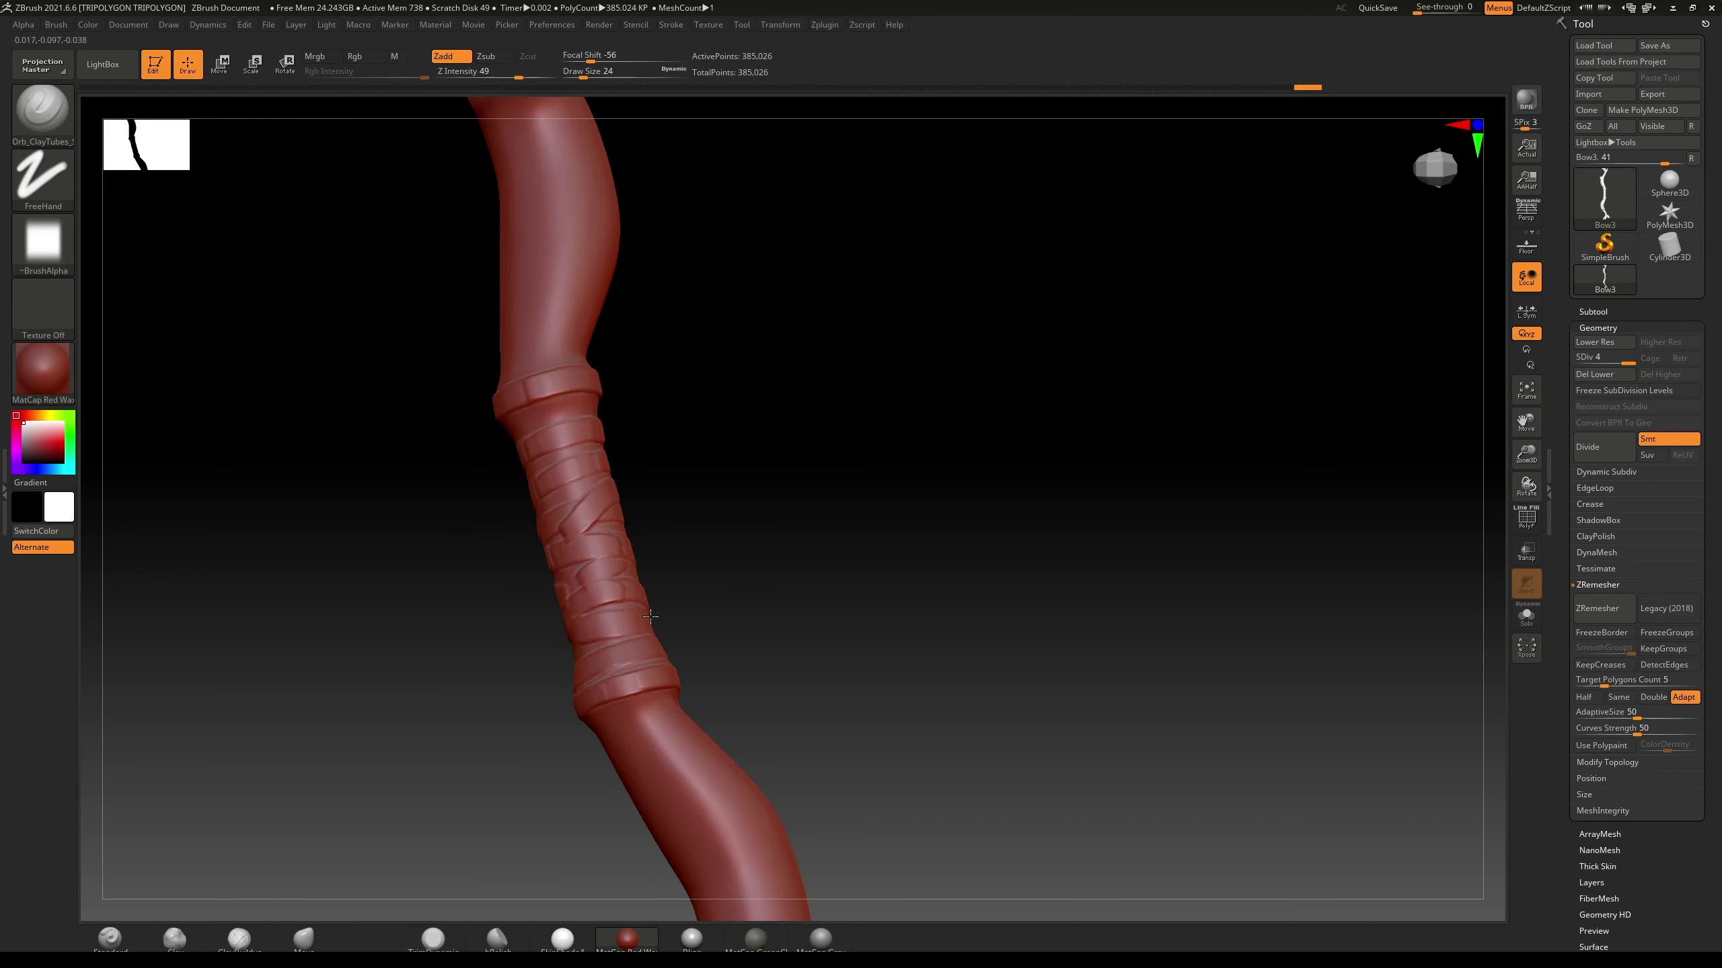
mouse_move(814, 527)
mouse_down()
mouse_move(754, 378)
mouse_move(780, 316)
mouse_move(807, 345)
mouse_move(834, 469)
mouse_move(792, 442)
mouse_up()
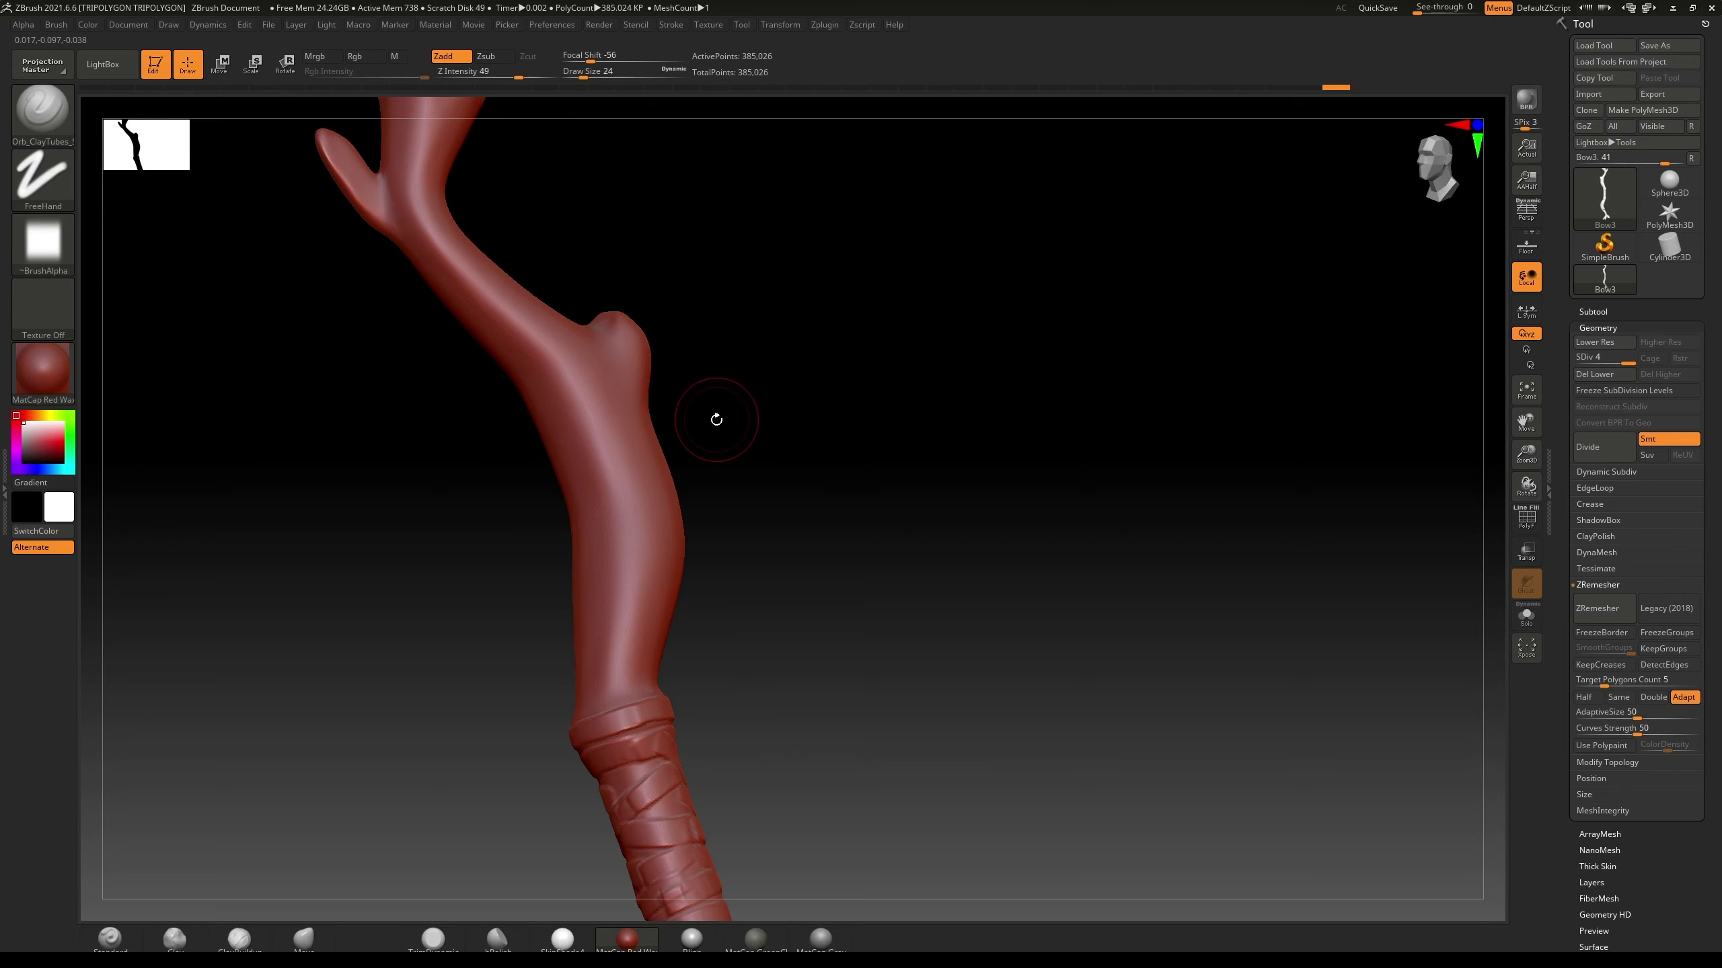
Step: Switch to OrbFlatten_Edge and flatten the shaft just above the grip
key(b)
key(o)
click(614, 700)
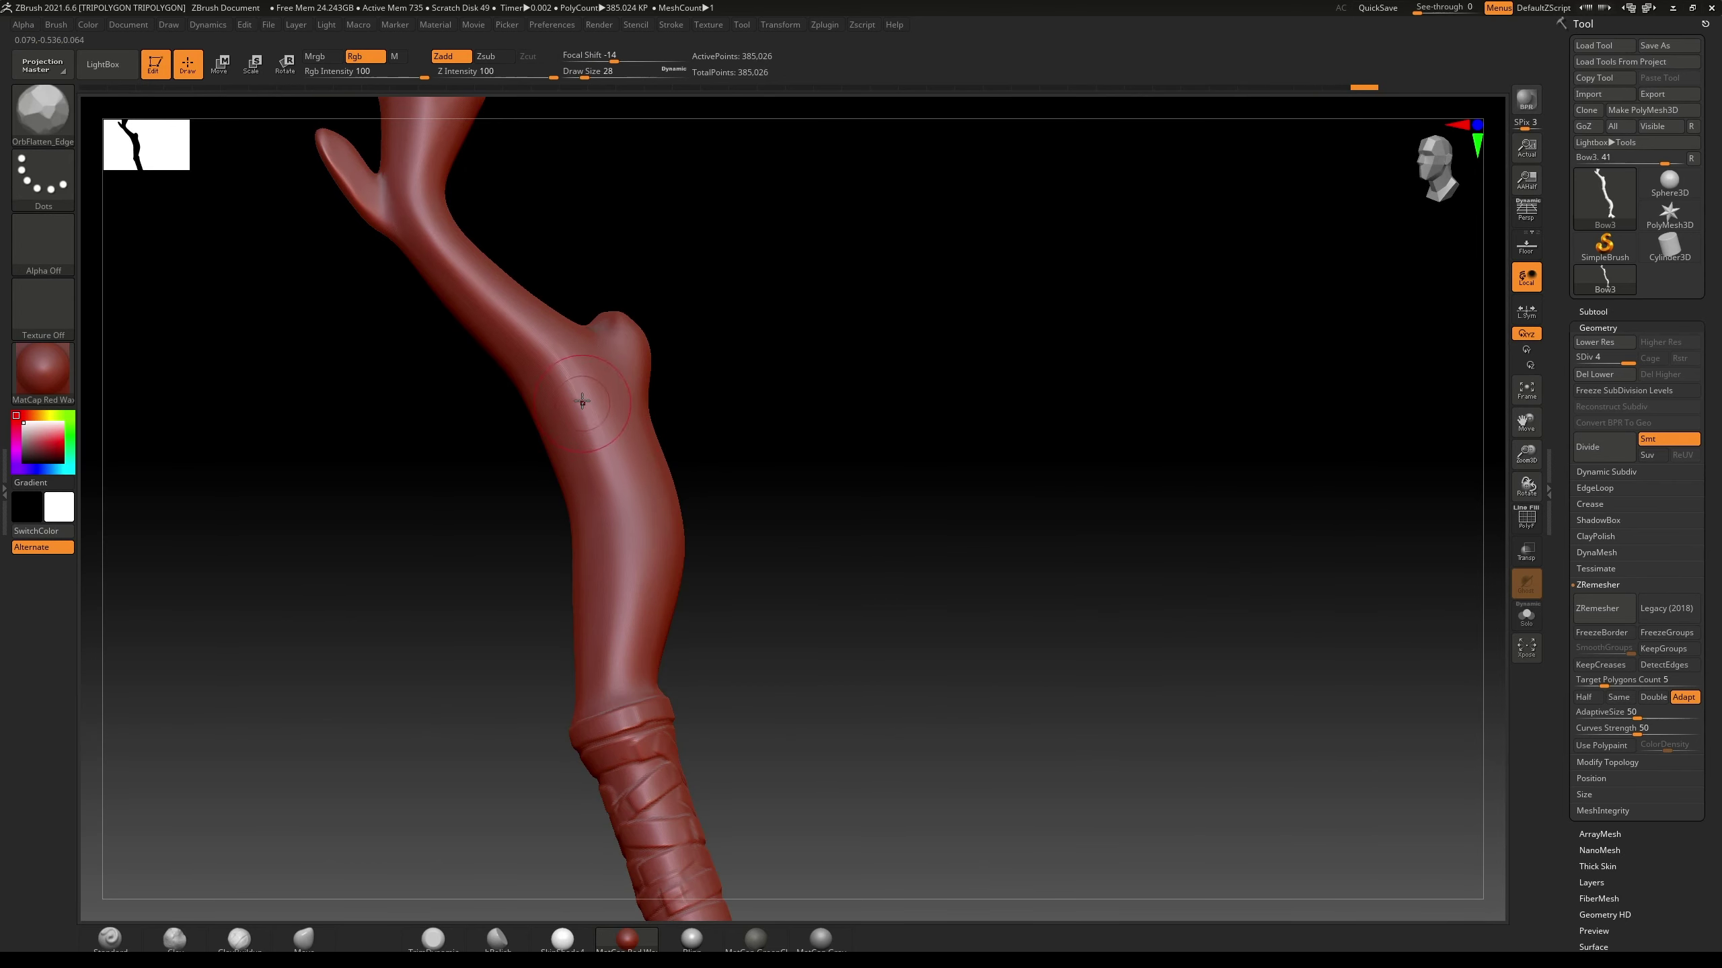
drag(587, 424, 633, 552)
key(ctrl+z)
key(ctrl+shift+z)
Step: Flatten and mask the shaft around the knob, then face the branch front-on
drag(753, 389, 618, 337)
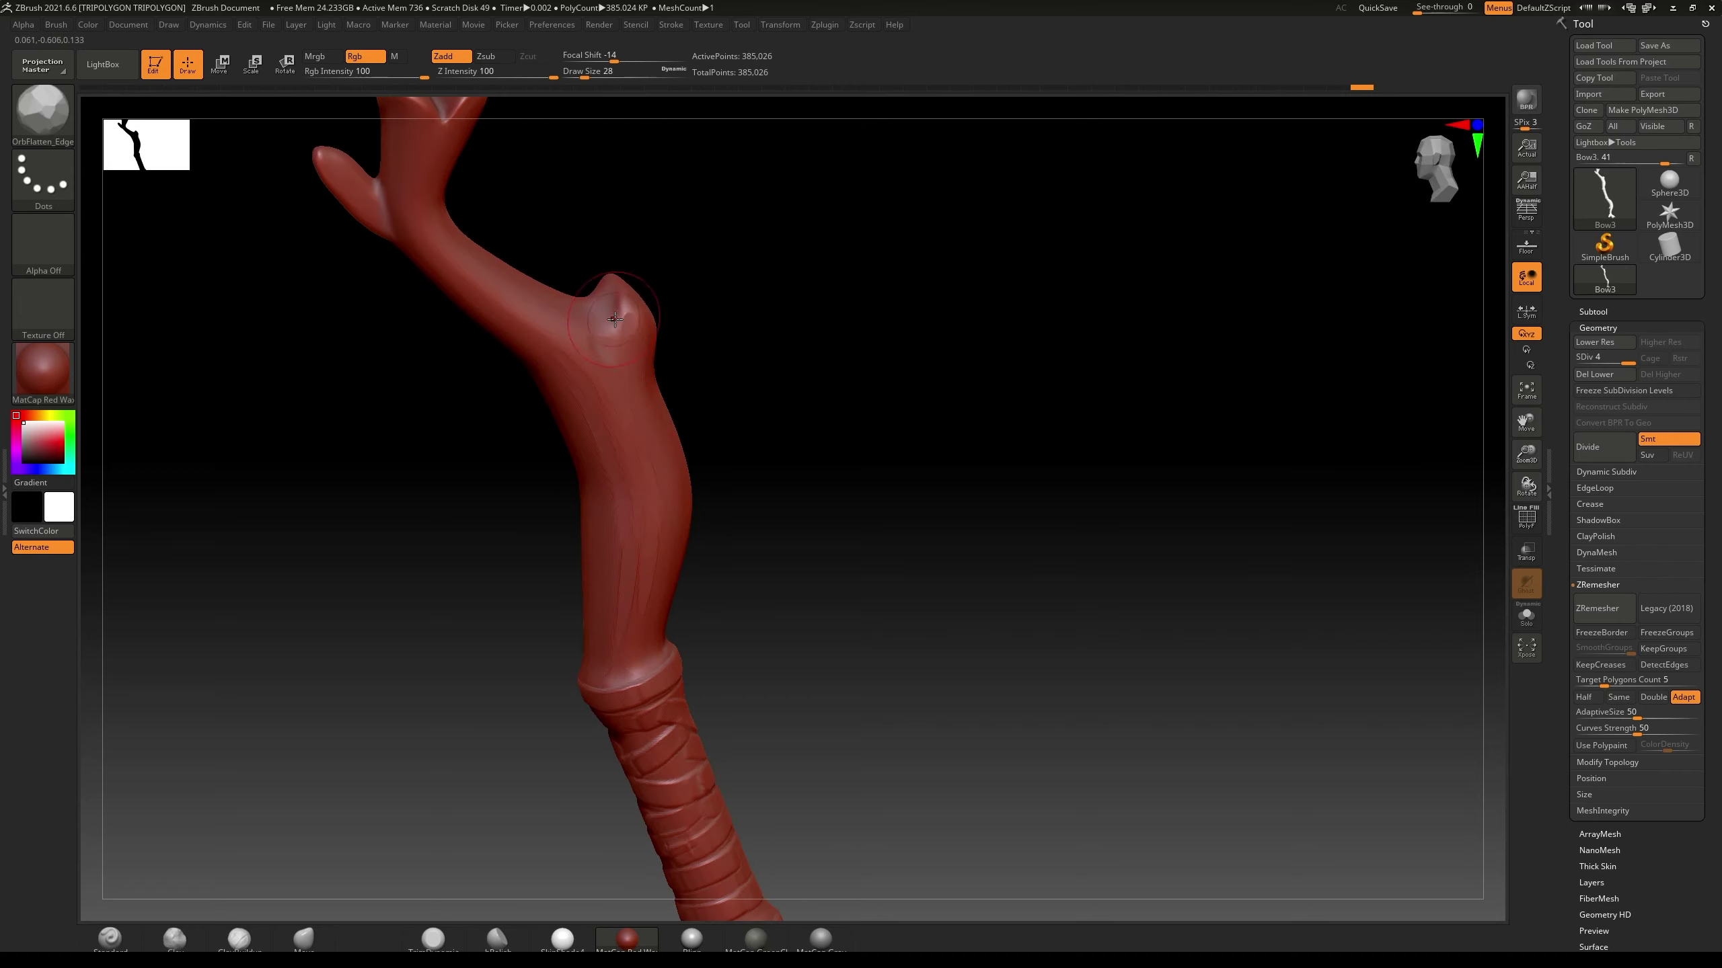
key(ctrl)
mouse_move(640, 339)
ctrl+mouse_down()
mouse_move(671, 383)
mouse_move(711, 373)
ctrl+mouse_up()
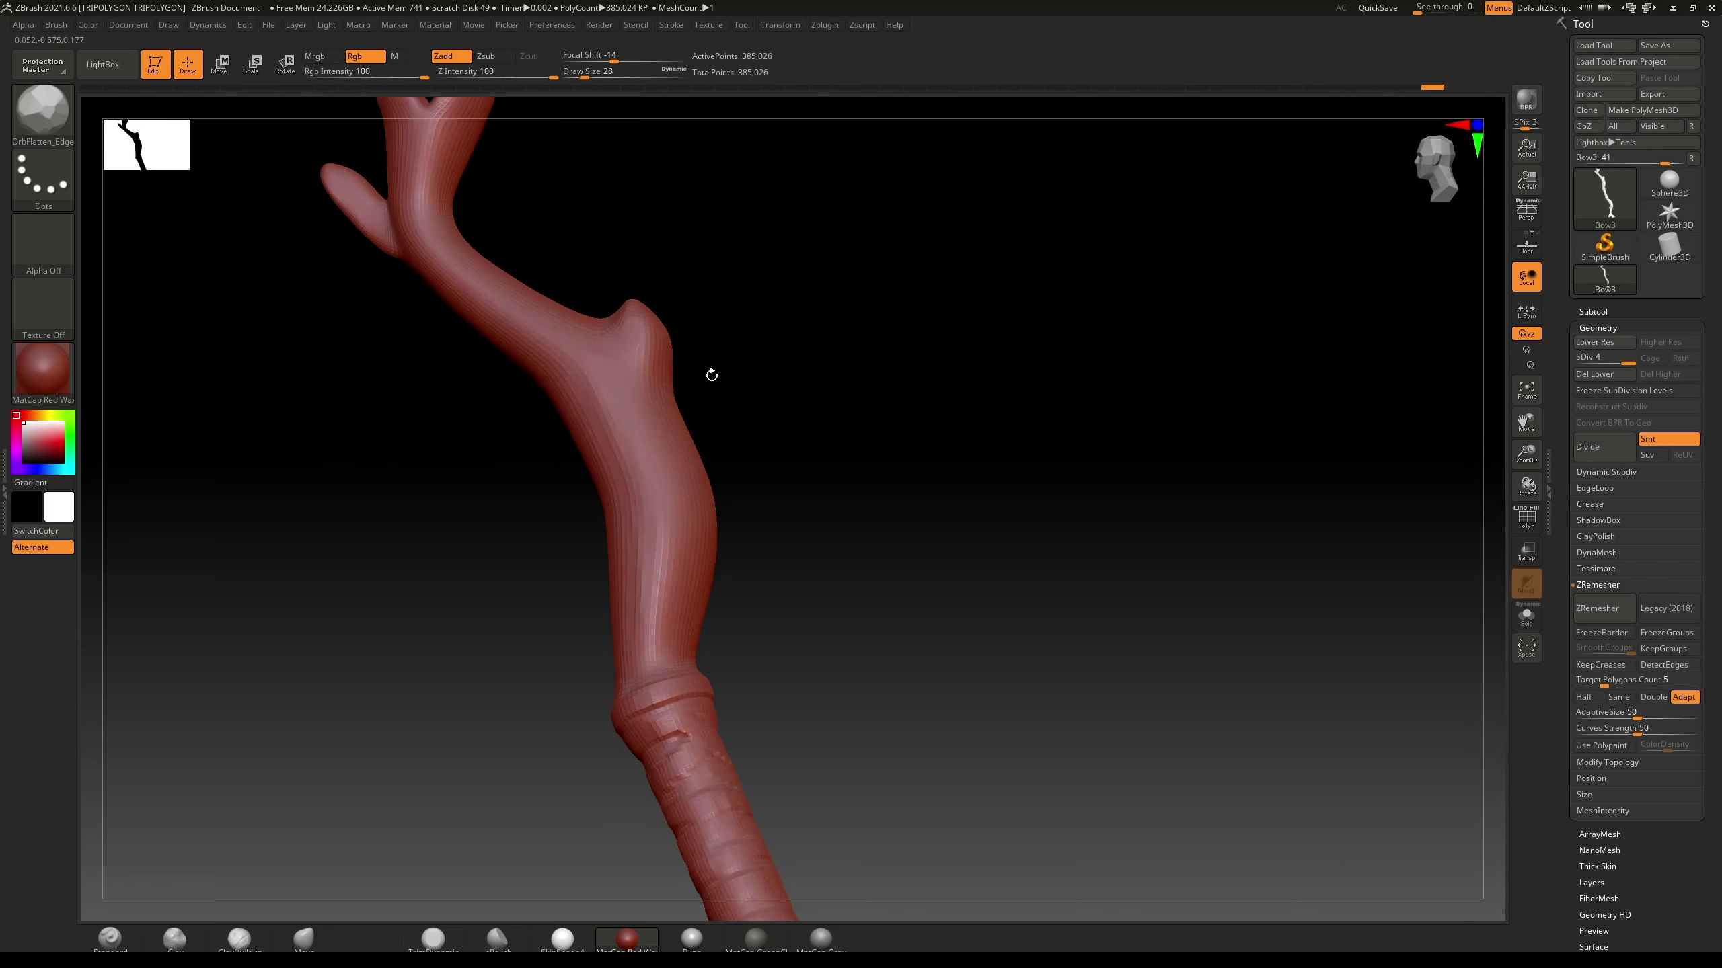
key(ctrl+z)
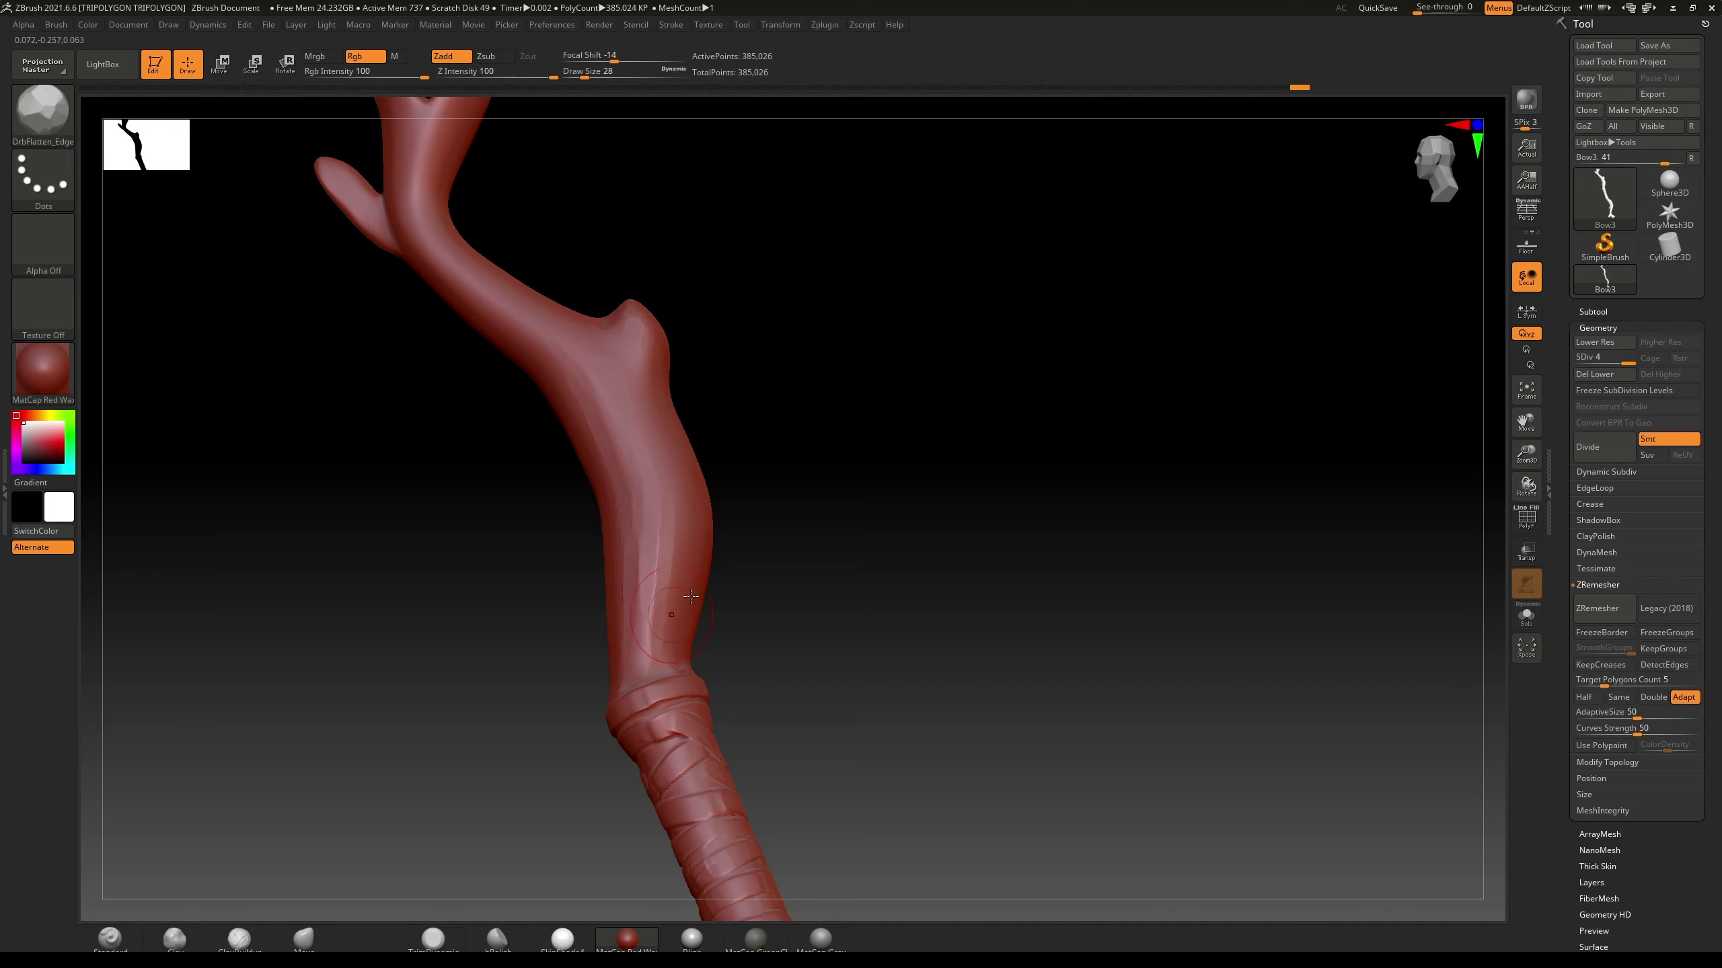
key(ctrl+shift+z)
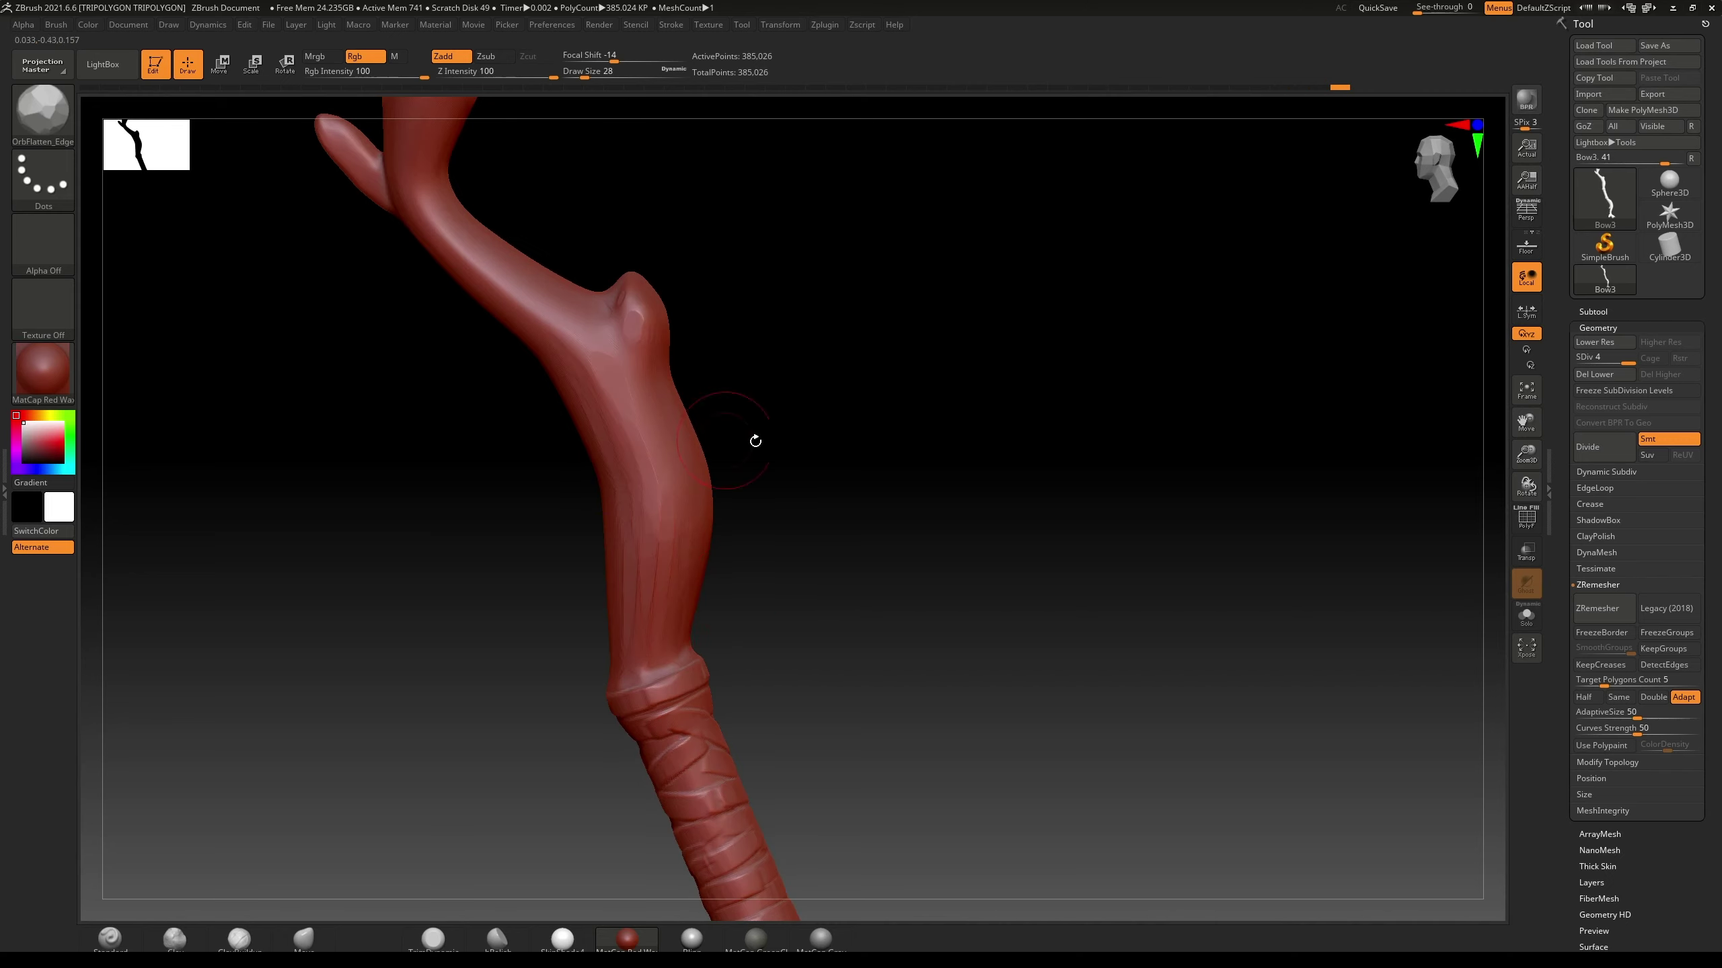
mouse_move(755, 441)
mouse_down()
mouse_move(701, 597)
mouse_move(712, 536)
mouse_up()
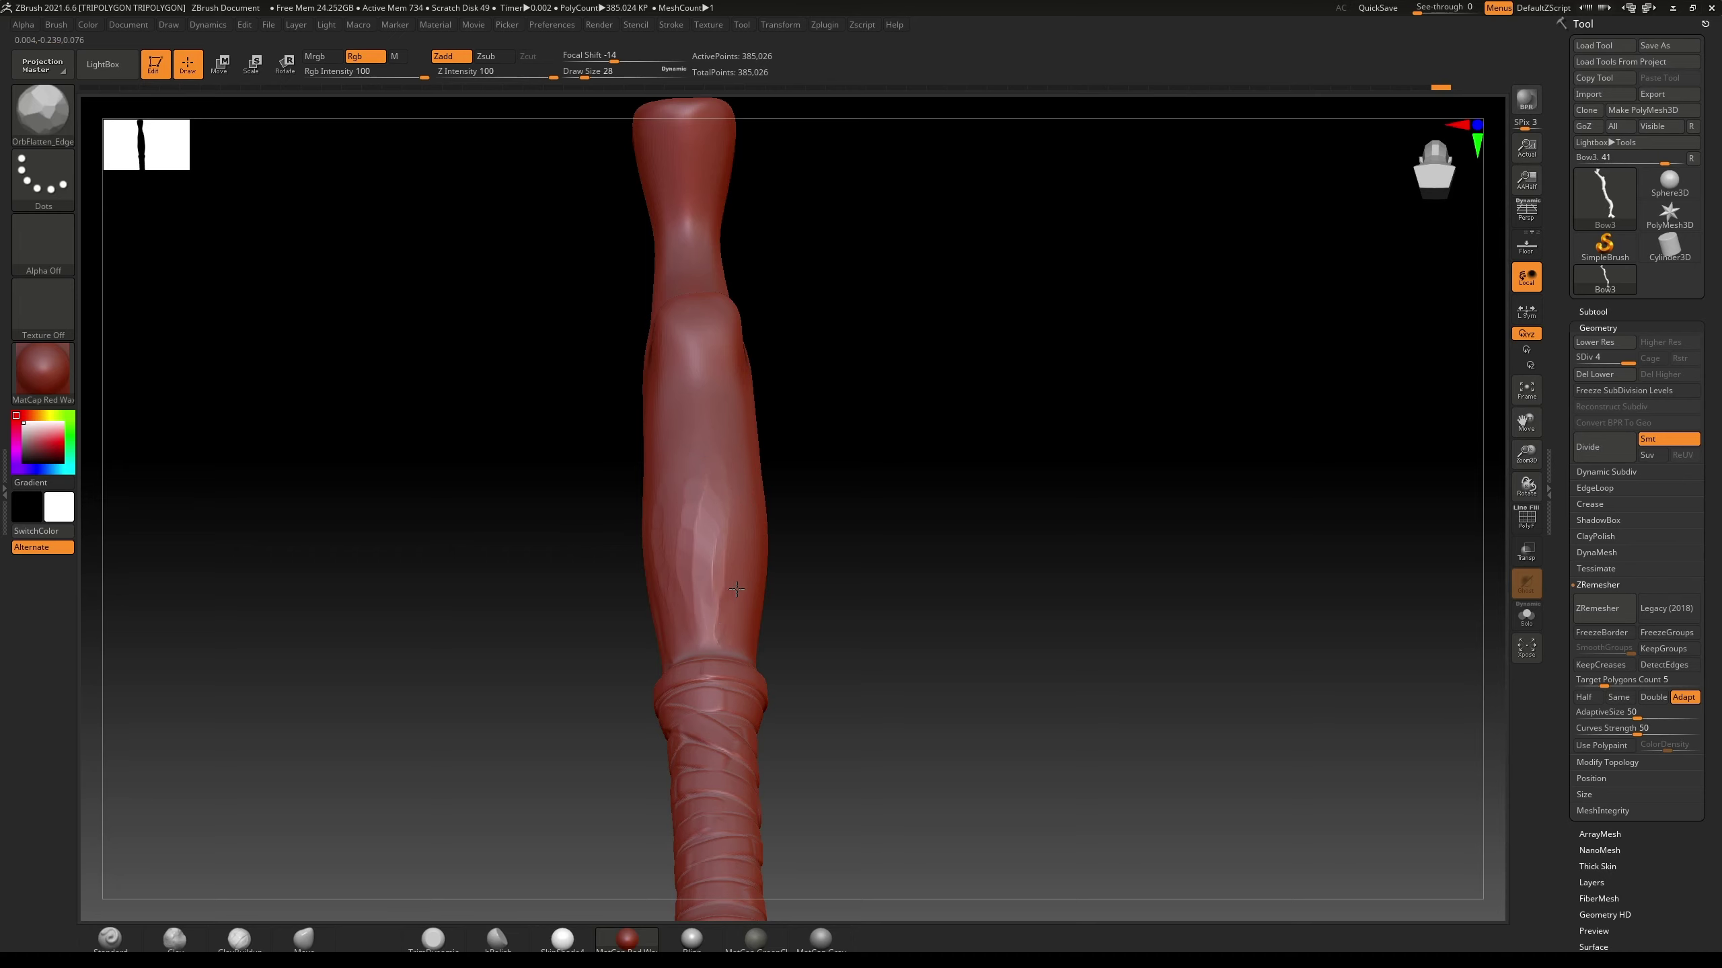
Step: Undo and redo recent flatten strokes while orbiting to the branching fork
key(ctrl+z)
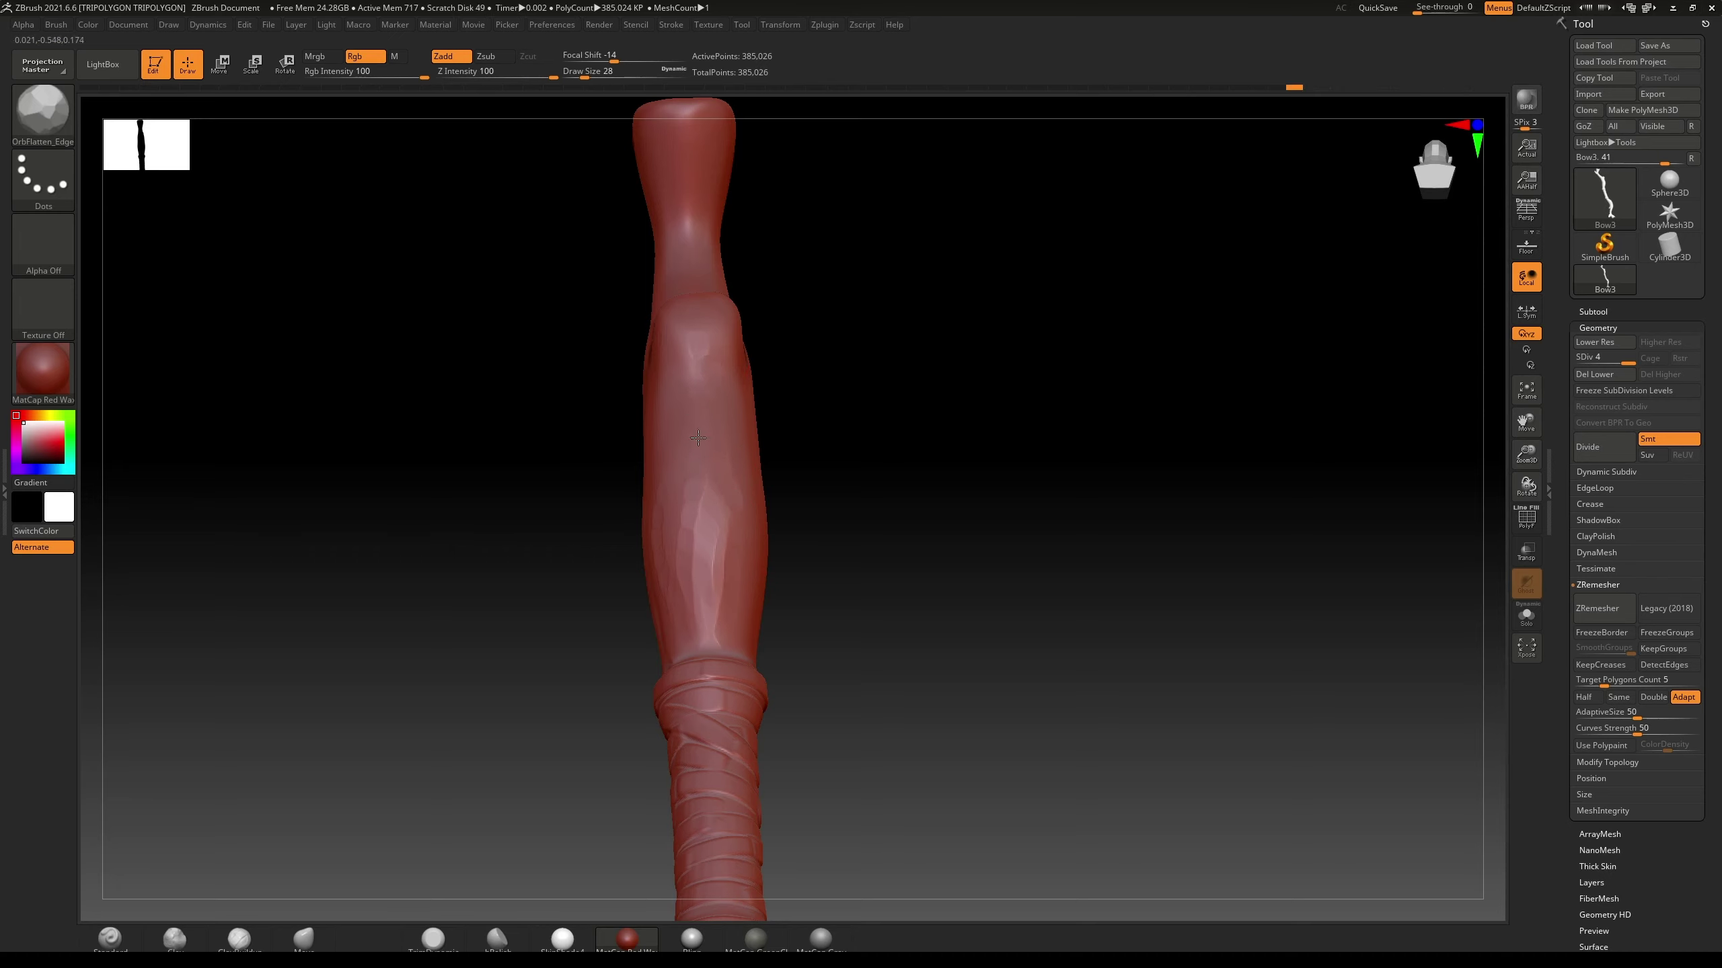
drag(834, 377, 747, 282)
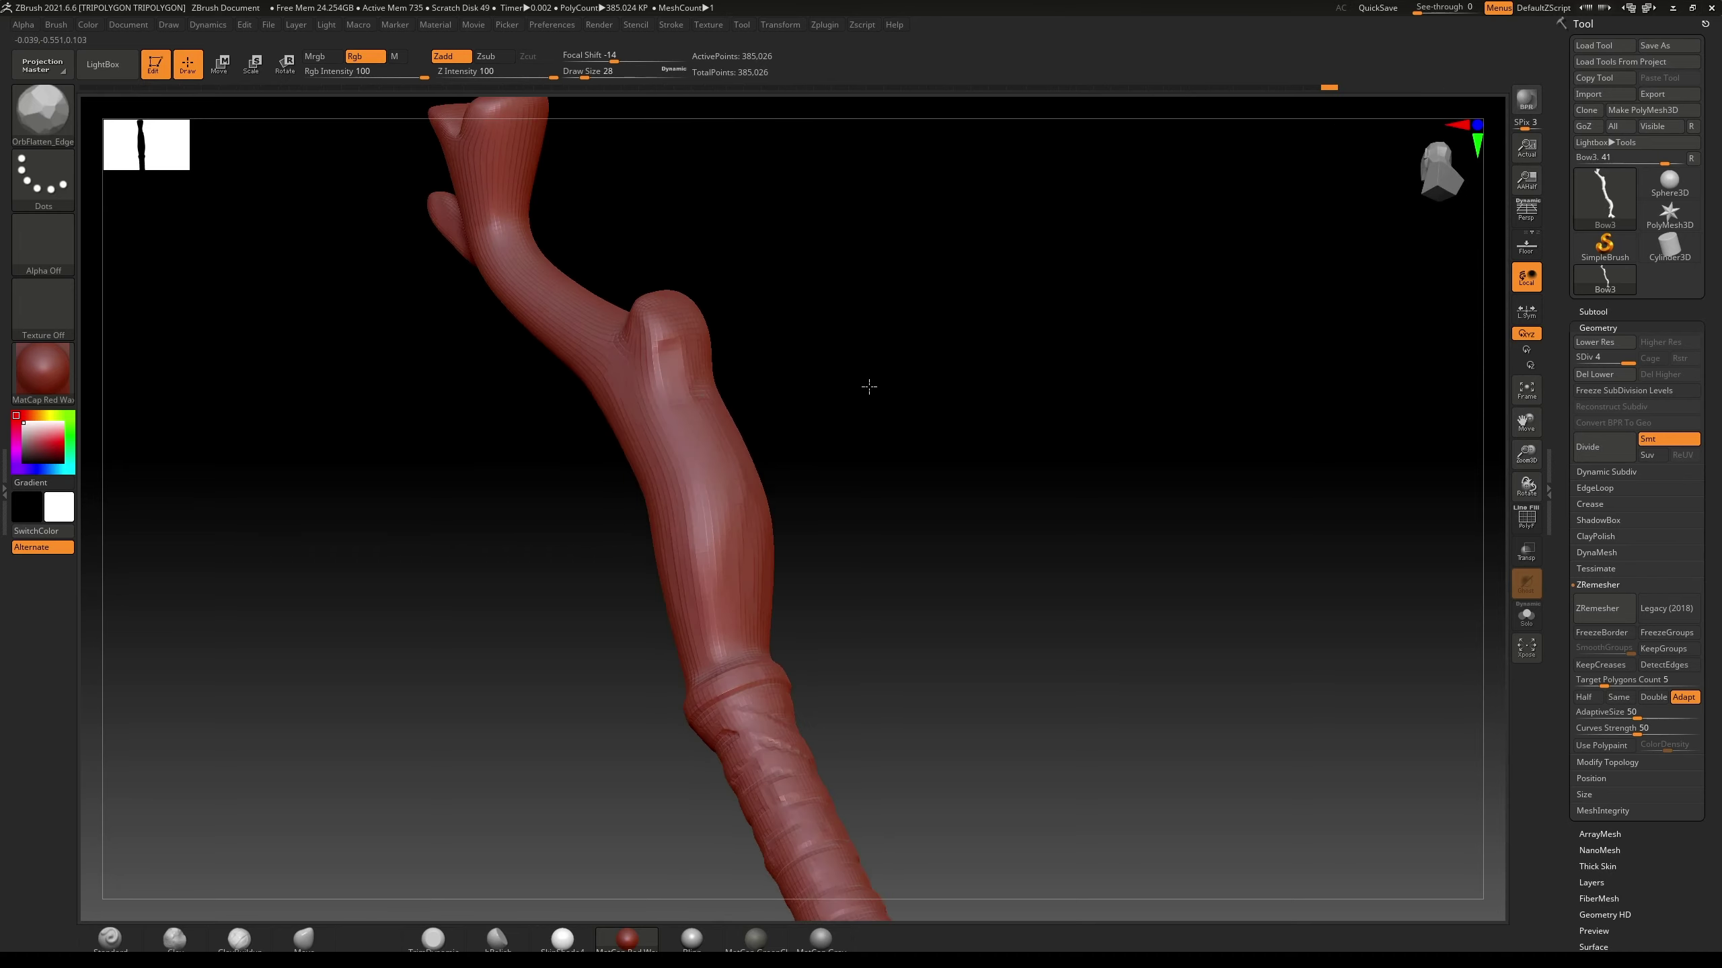
key(ctrl)
key(ctrl+z)
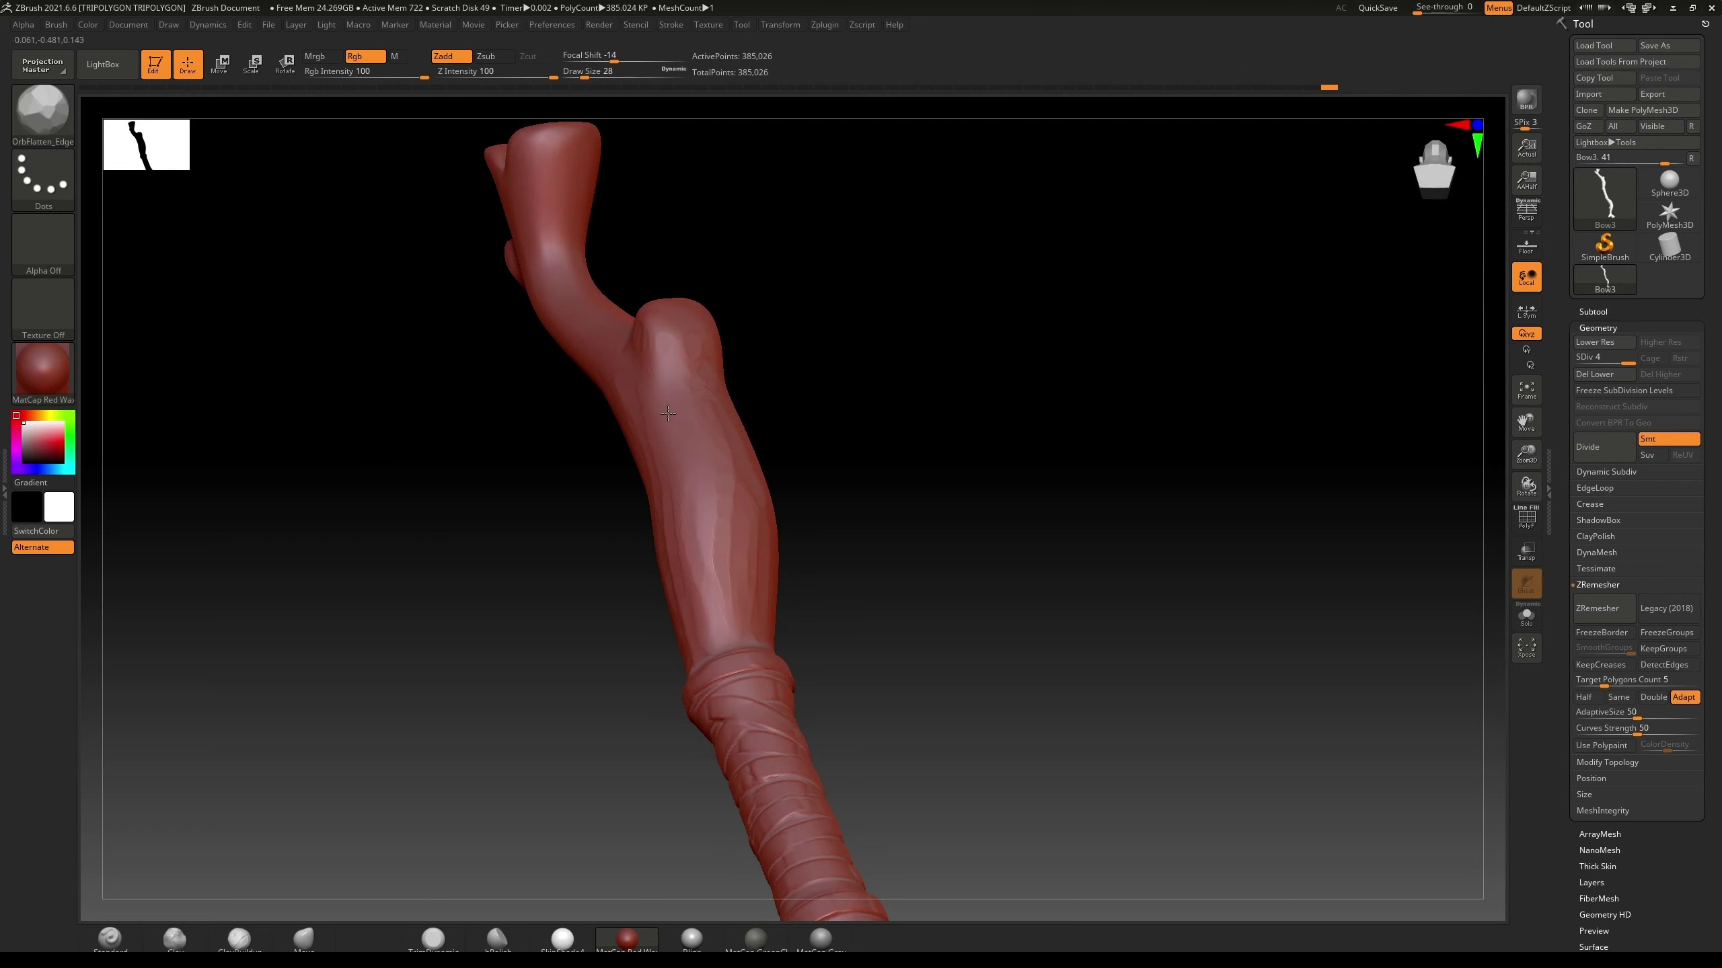
key(ctrl+shift+z)
key(ctrl+shift+z)
drag(808, 445, 738, 437)
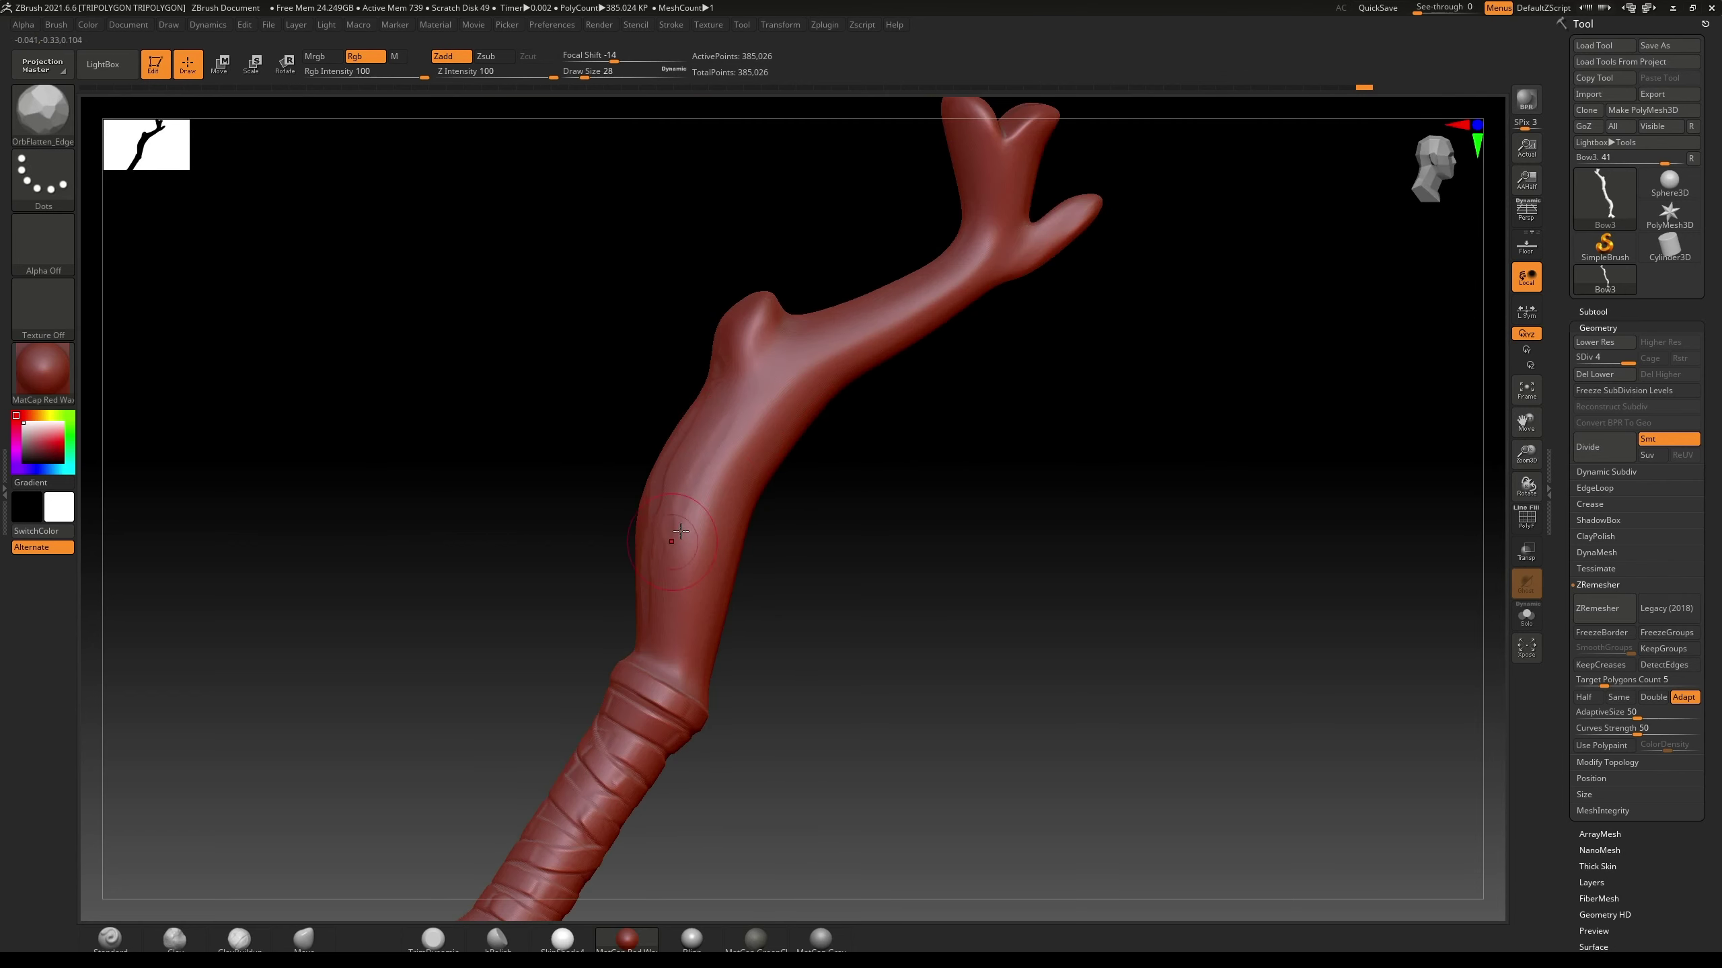
key(ctrl+shift+z)
key(ctrl+shift+z)
key(ctrl+shift+z)
key(ctrl+shift+z)
drag(779, 603, 757, 615)
key(ctrl+shift+z)
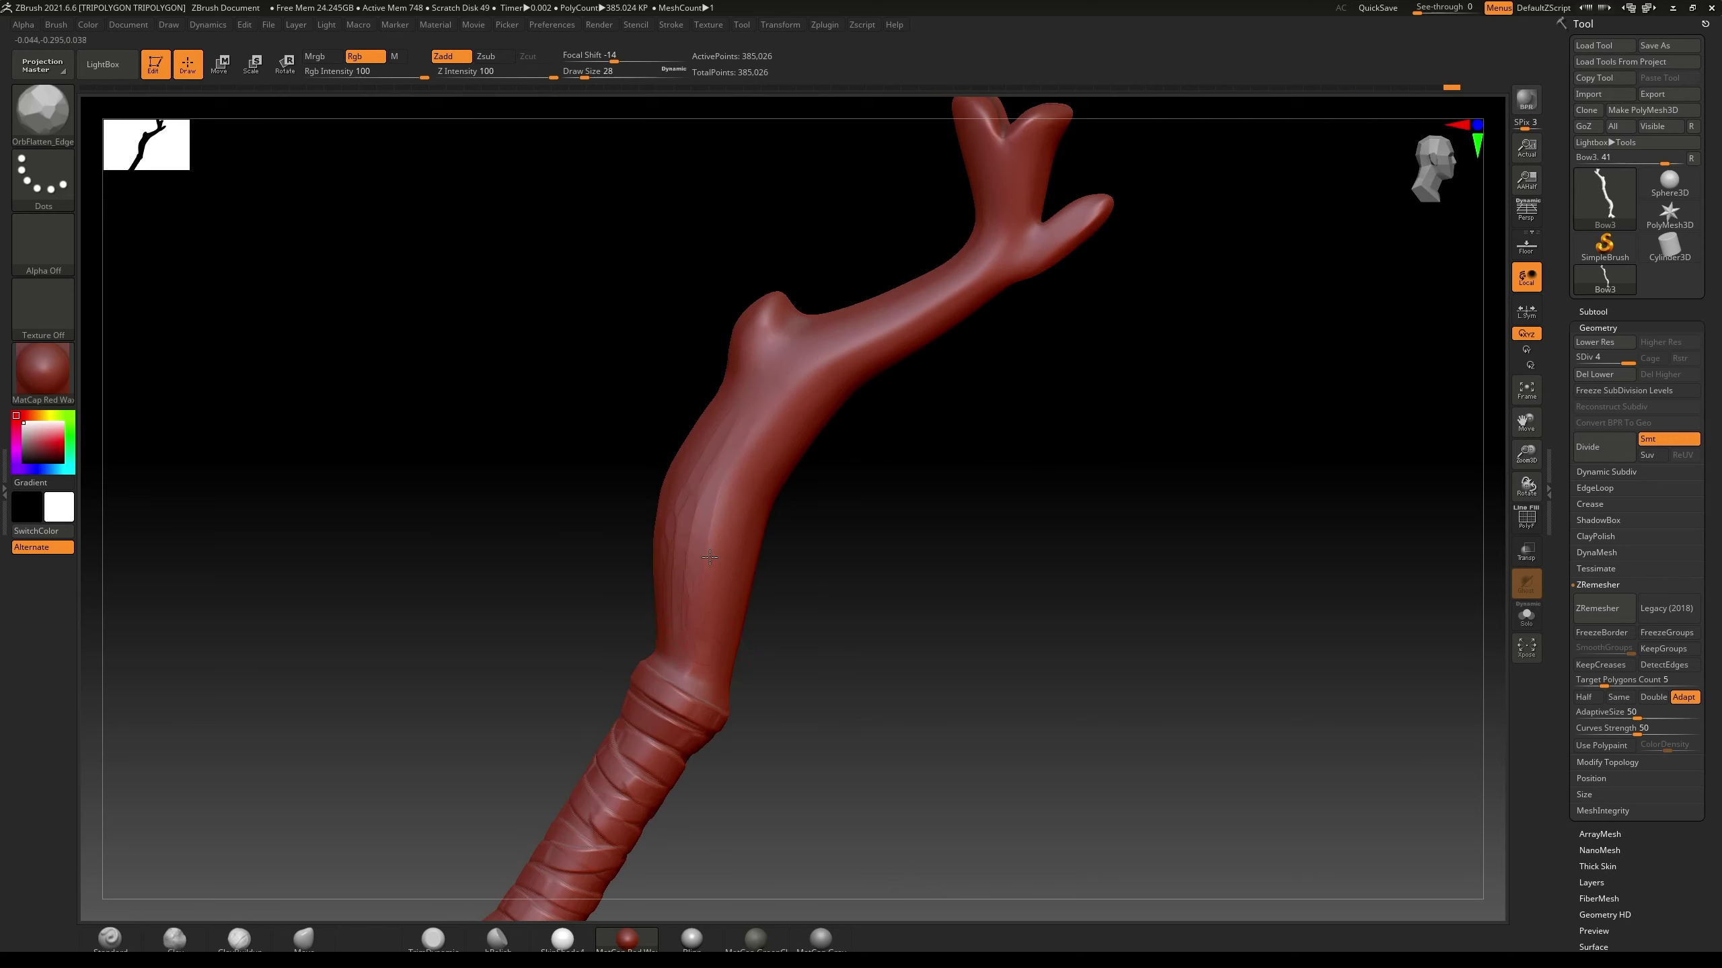
key(ctrl+shift+z)
drag(916, 314, 967, 325)
key(ctrl+shift+z)
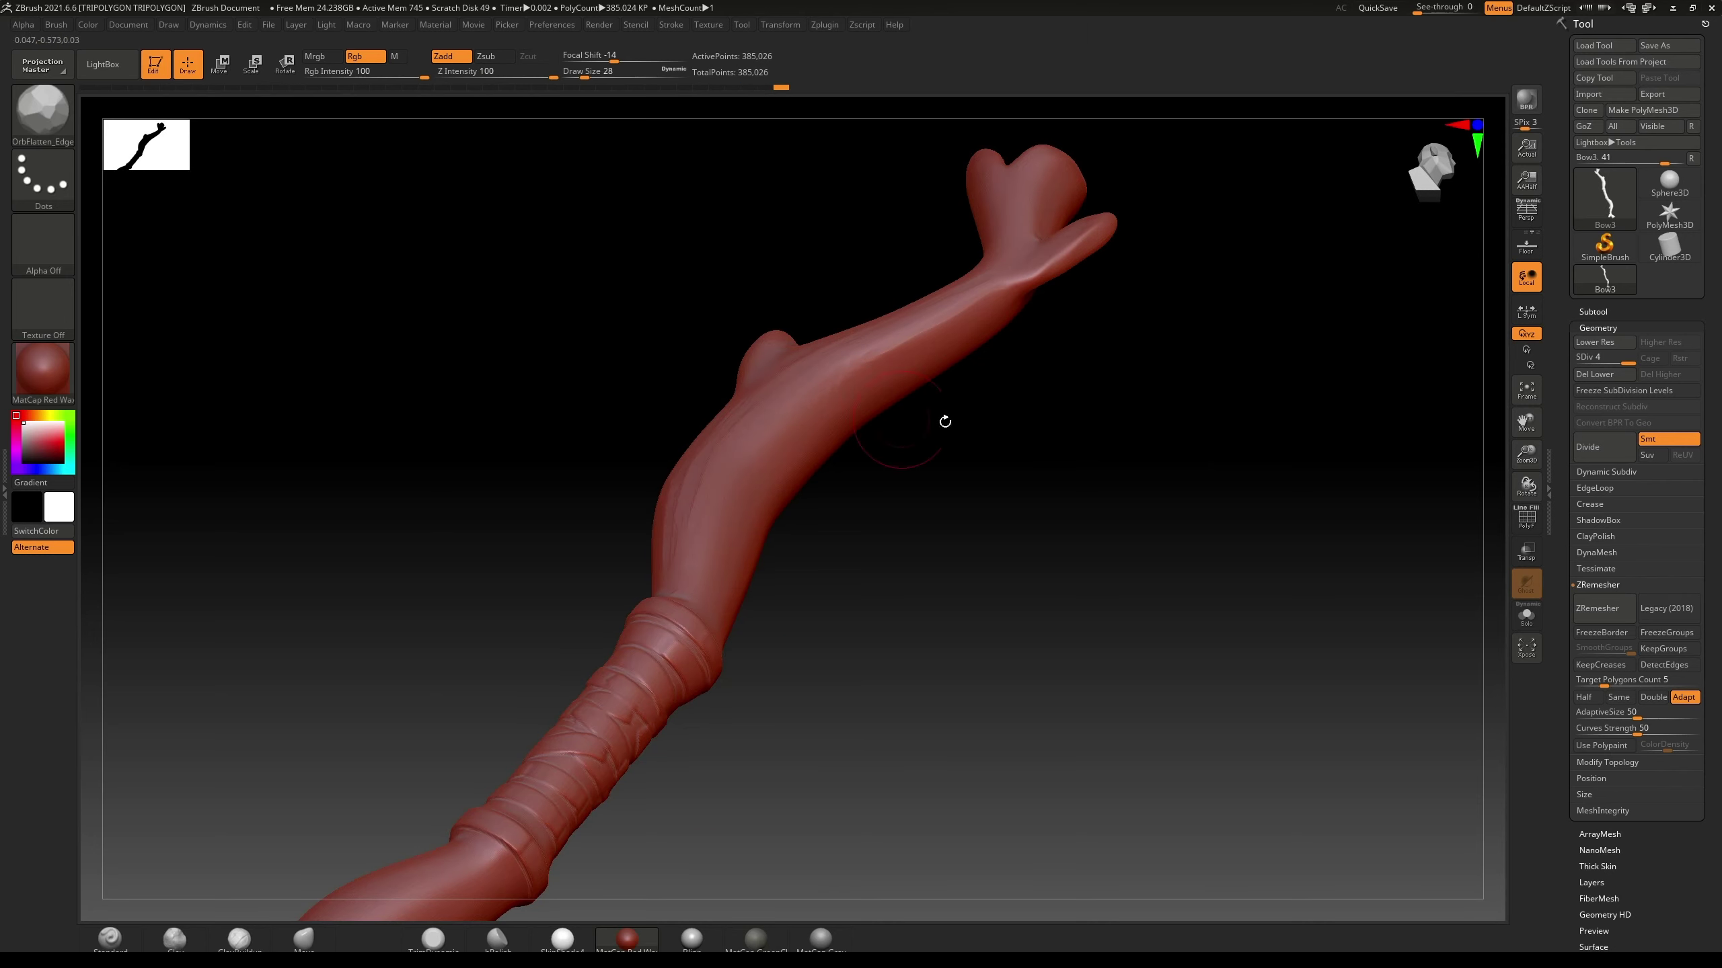
Step: Flatten more strips along the branch toward the tip, then stand the shaft upright
drag(945, 421, 775, 446)
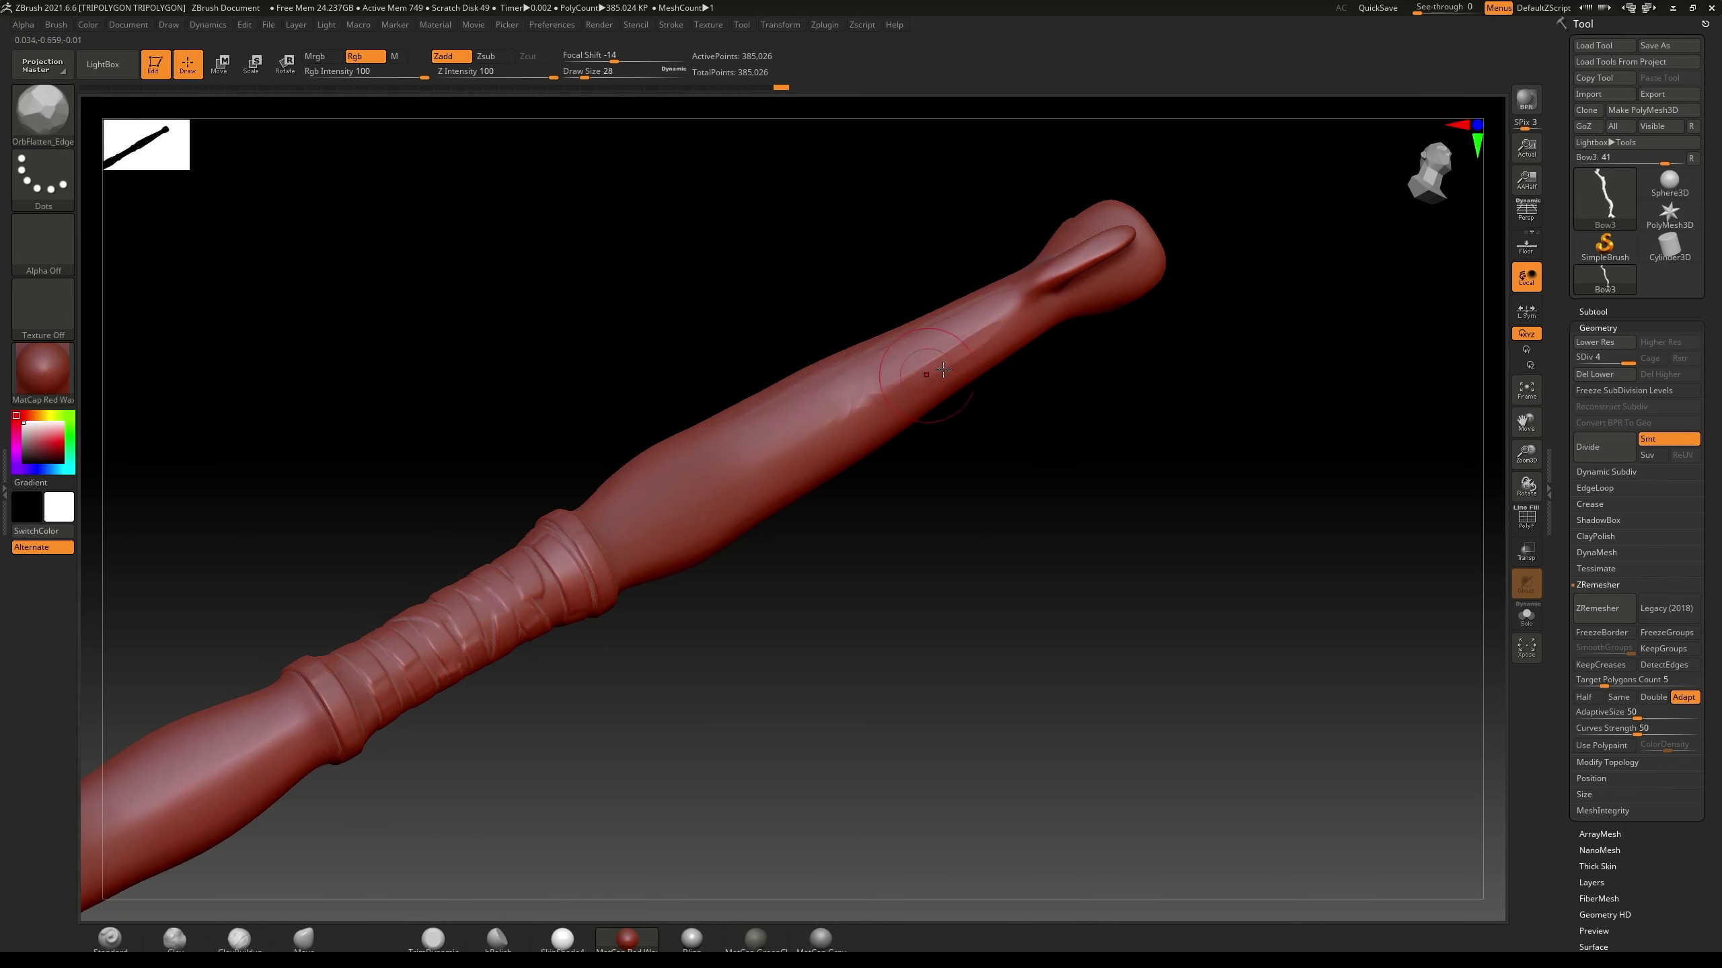
drag(1035, 427, 862, 402)
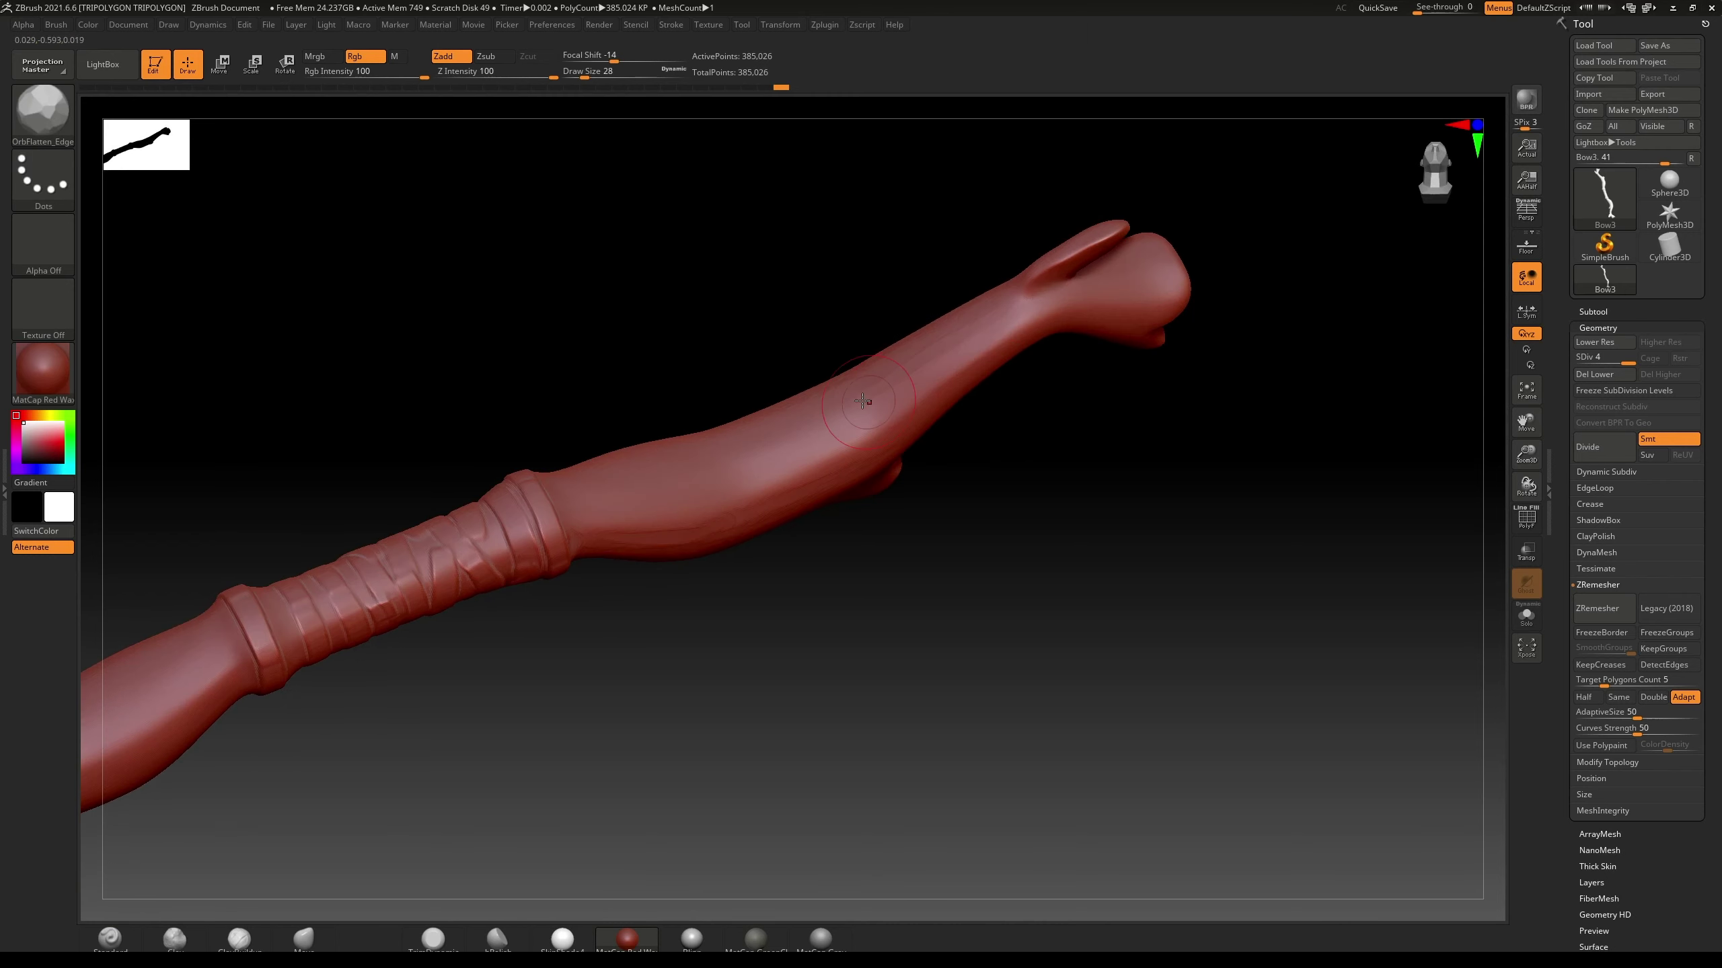
drag(750, 448, 856, 405)
mouse_move(627, 505)
mouse_down()
mouse_move(792, 477)
mouse_move(923, 399)
mouse_up()
right_drag(1049, 332, 916, 400)
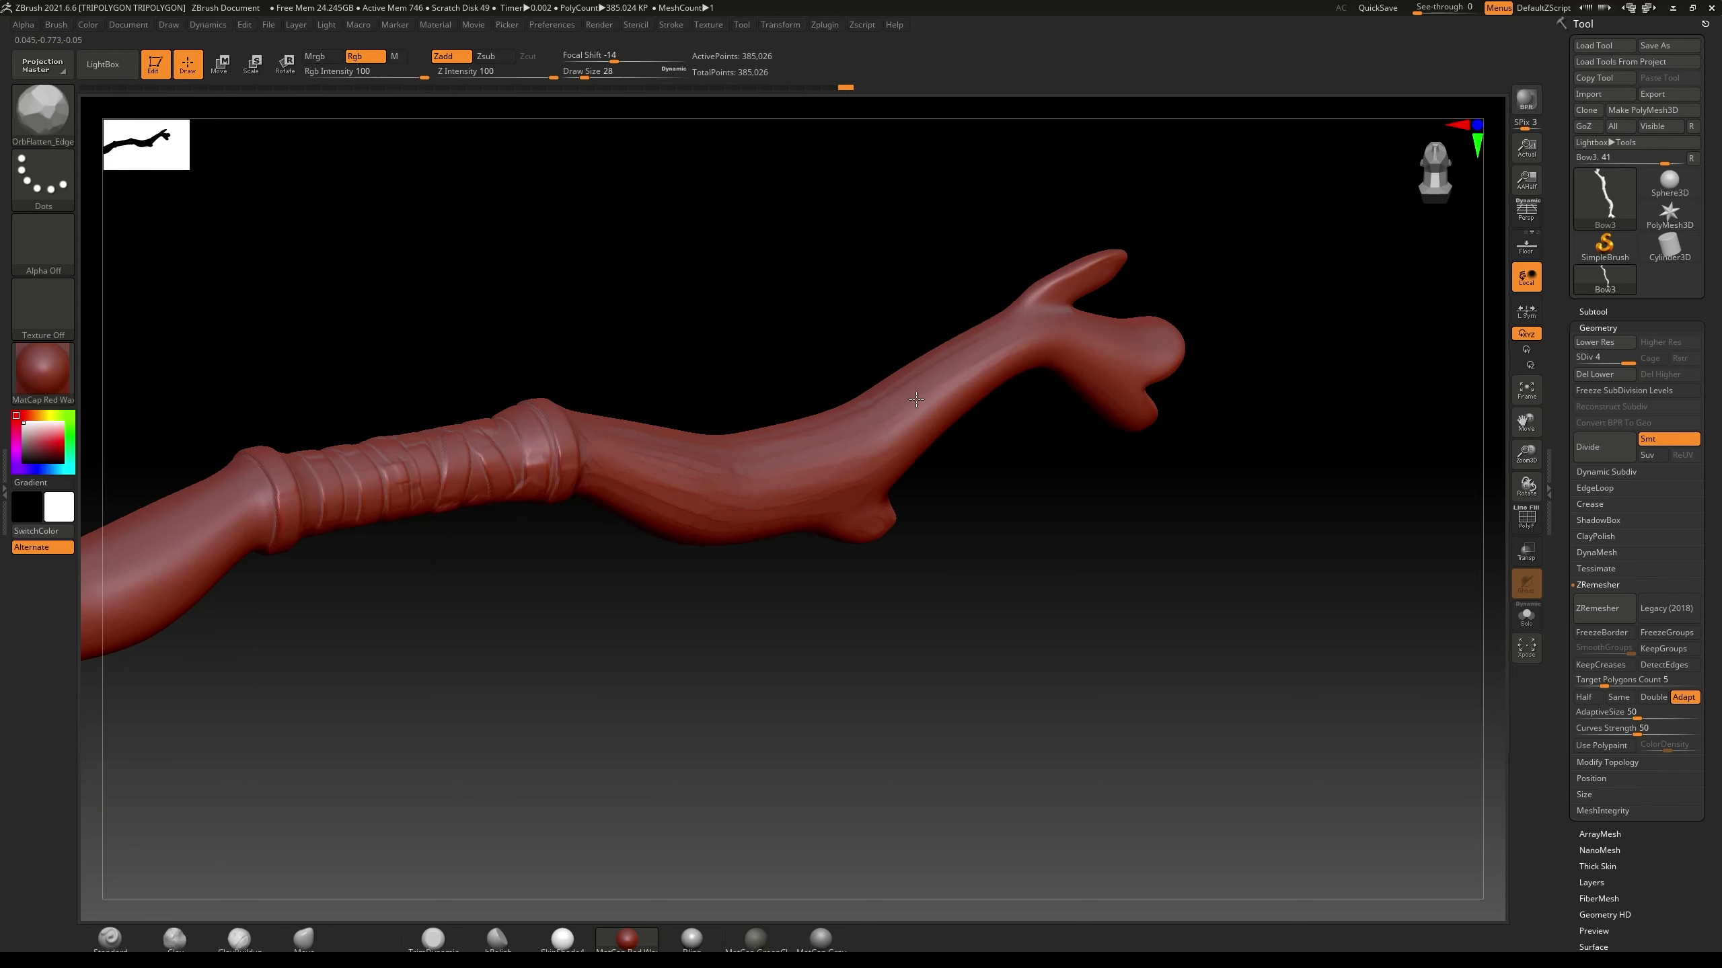
drag(1004, 353, 914, 429)
mouse_move(1128, 354)
right_down()
mouse_move(1257, 331)
mouse_move(1084, 381)
right_up()
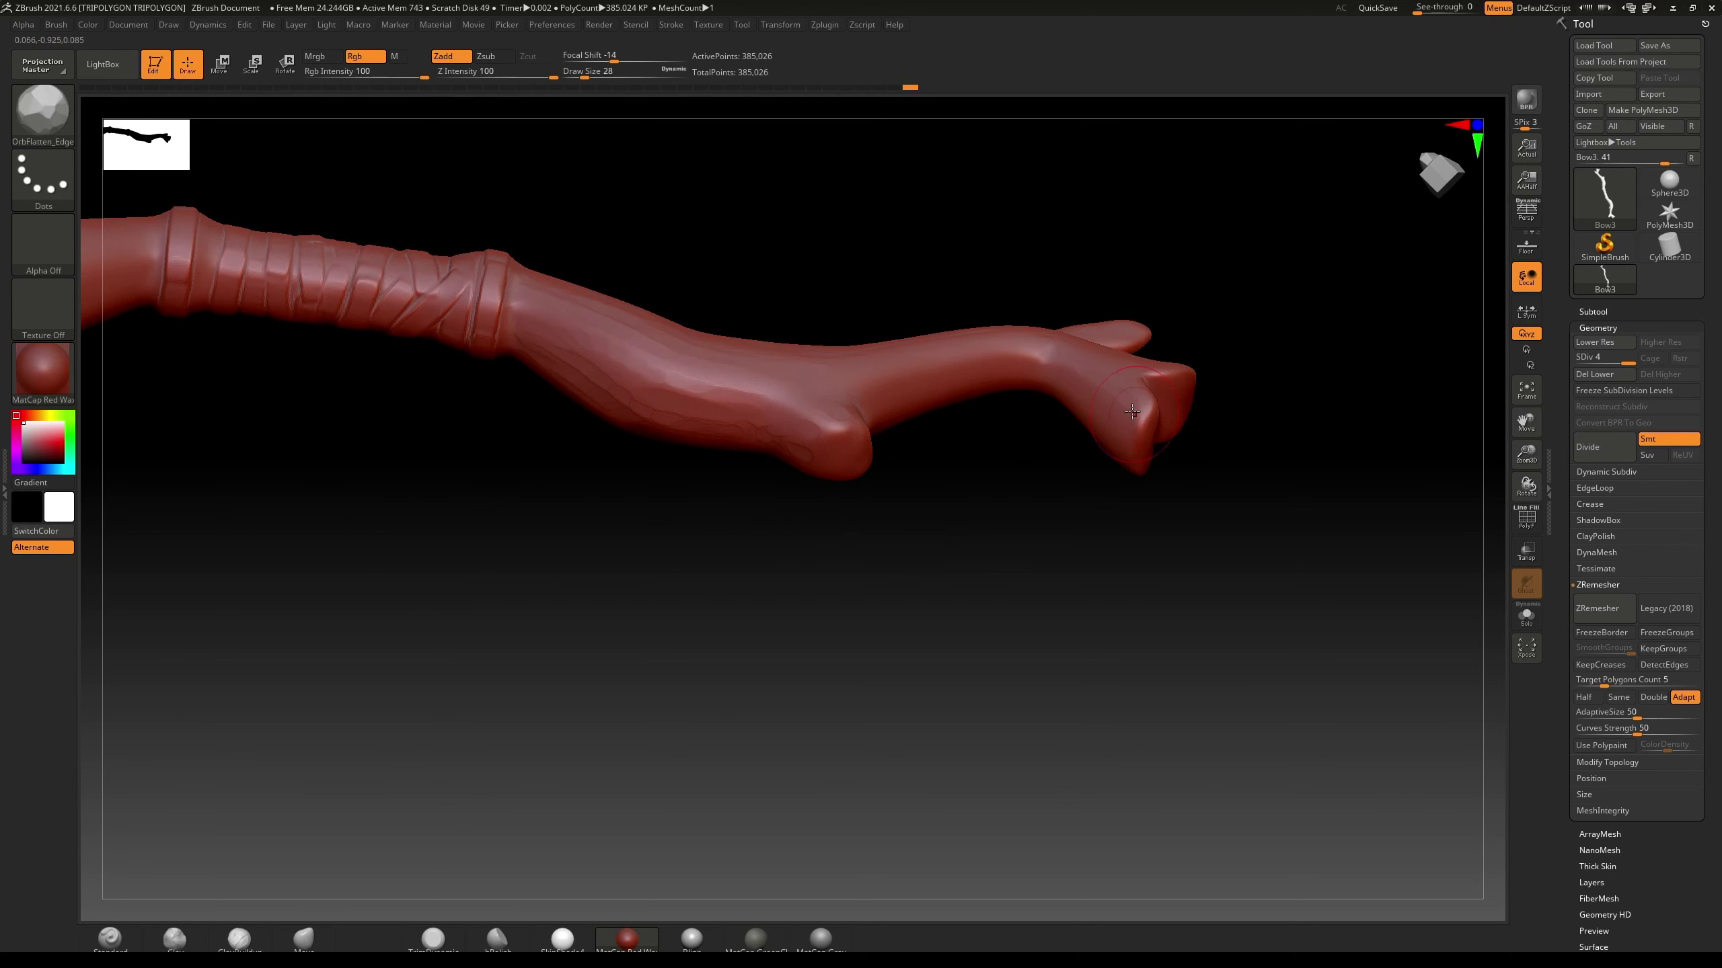
key(ctrl+z)
mouse_move(955, 360)
mouse_down()
mouse_move(918, 327)
mouse_move(963, 407)
mouse_move(1099, 350)
mouse_move(900, 496)
mouse_up()
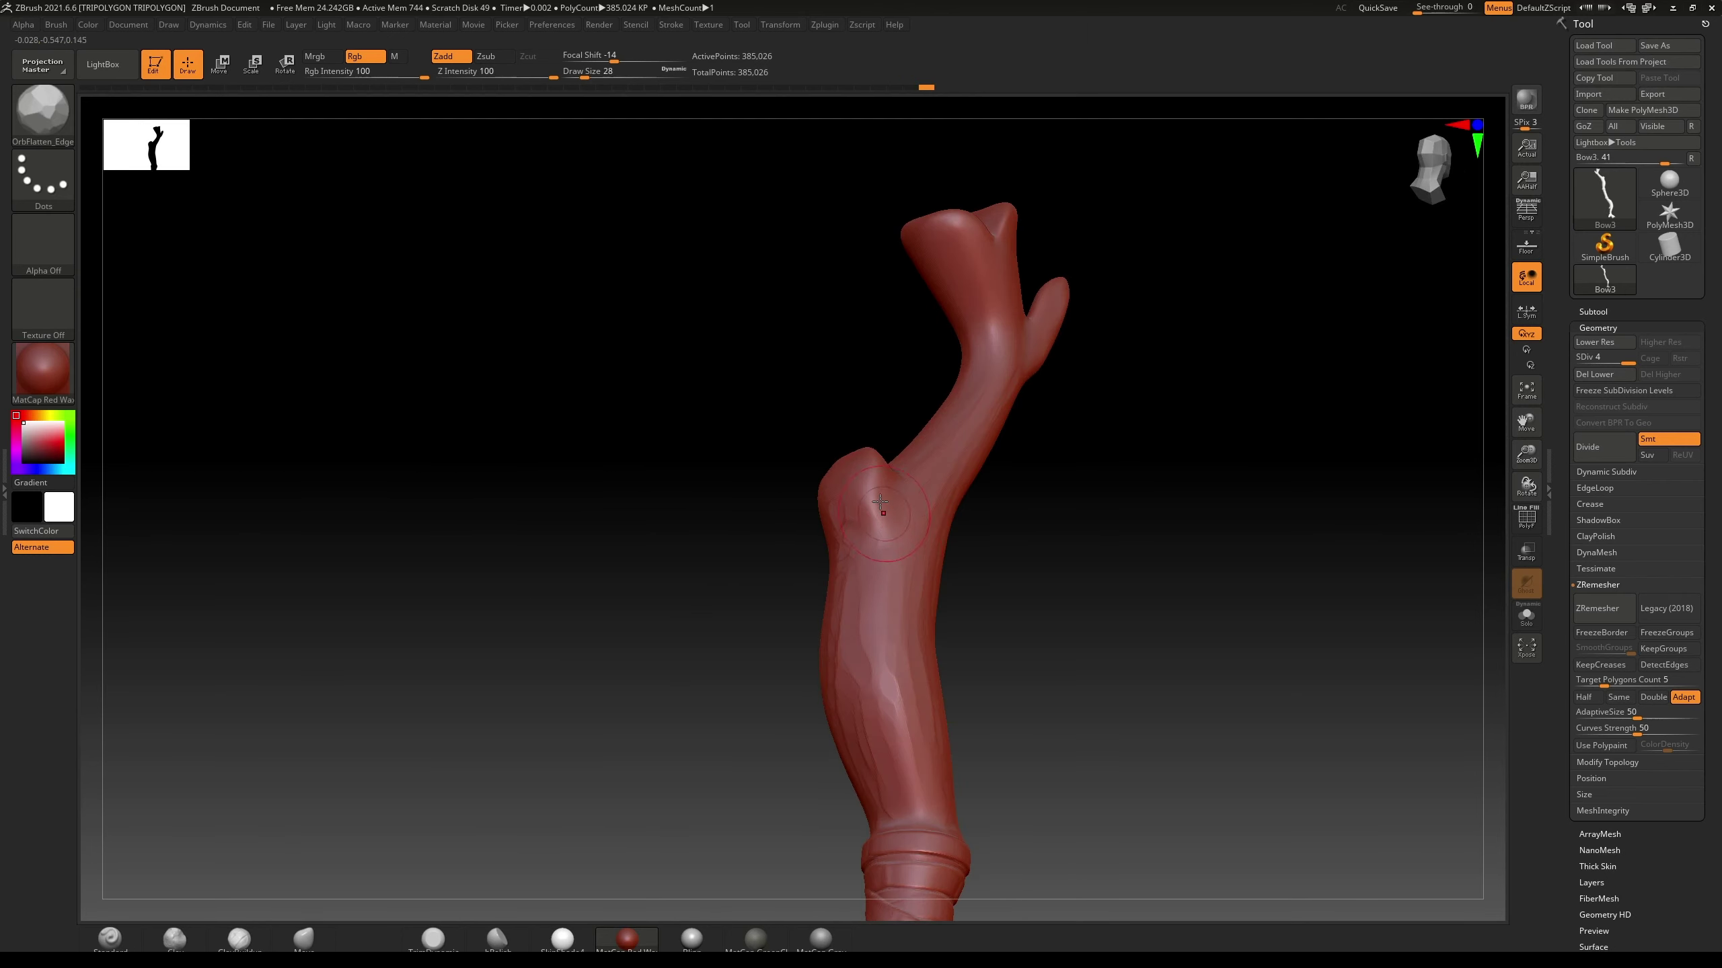
mouse_move(997, 561)
mouse_down()
mouse_move(1045, 570)
mouse_move(1080, 445)
mouse_move(953, 293)
mouse_up()
Step: Select the DamStandard brush with B, D, S and shrink its draw size
key(b)
key(d)
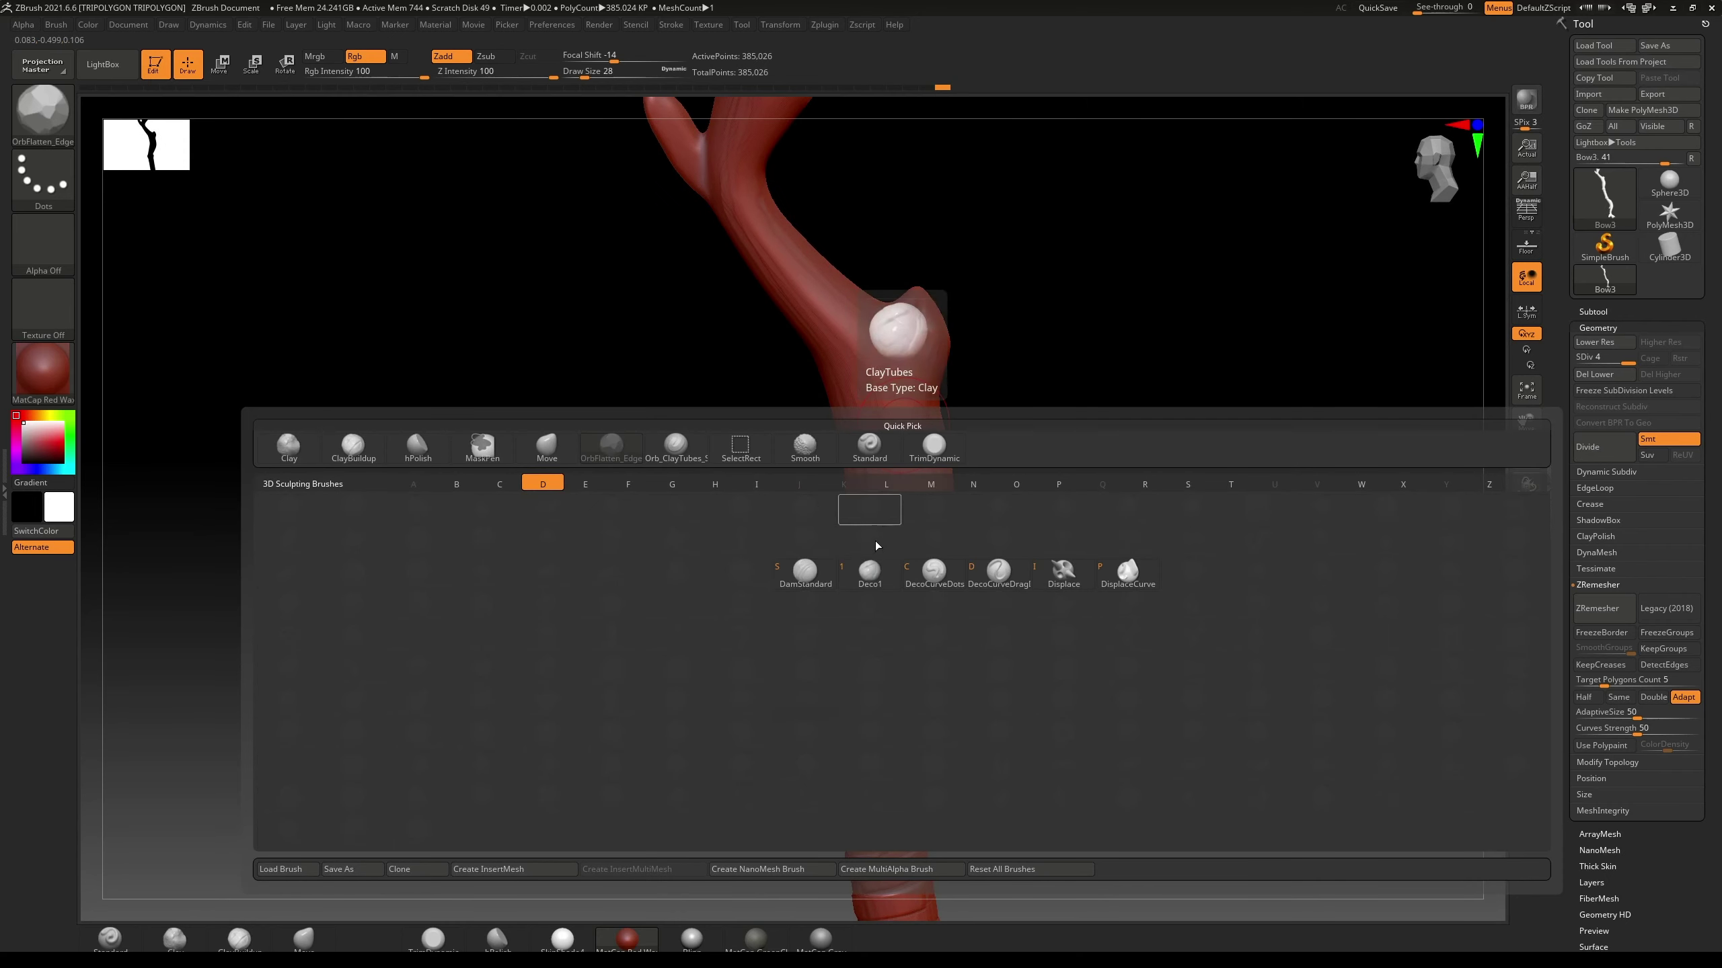
key(s)
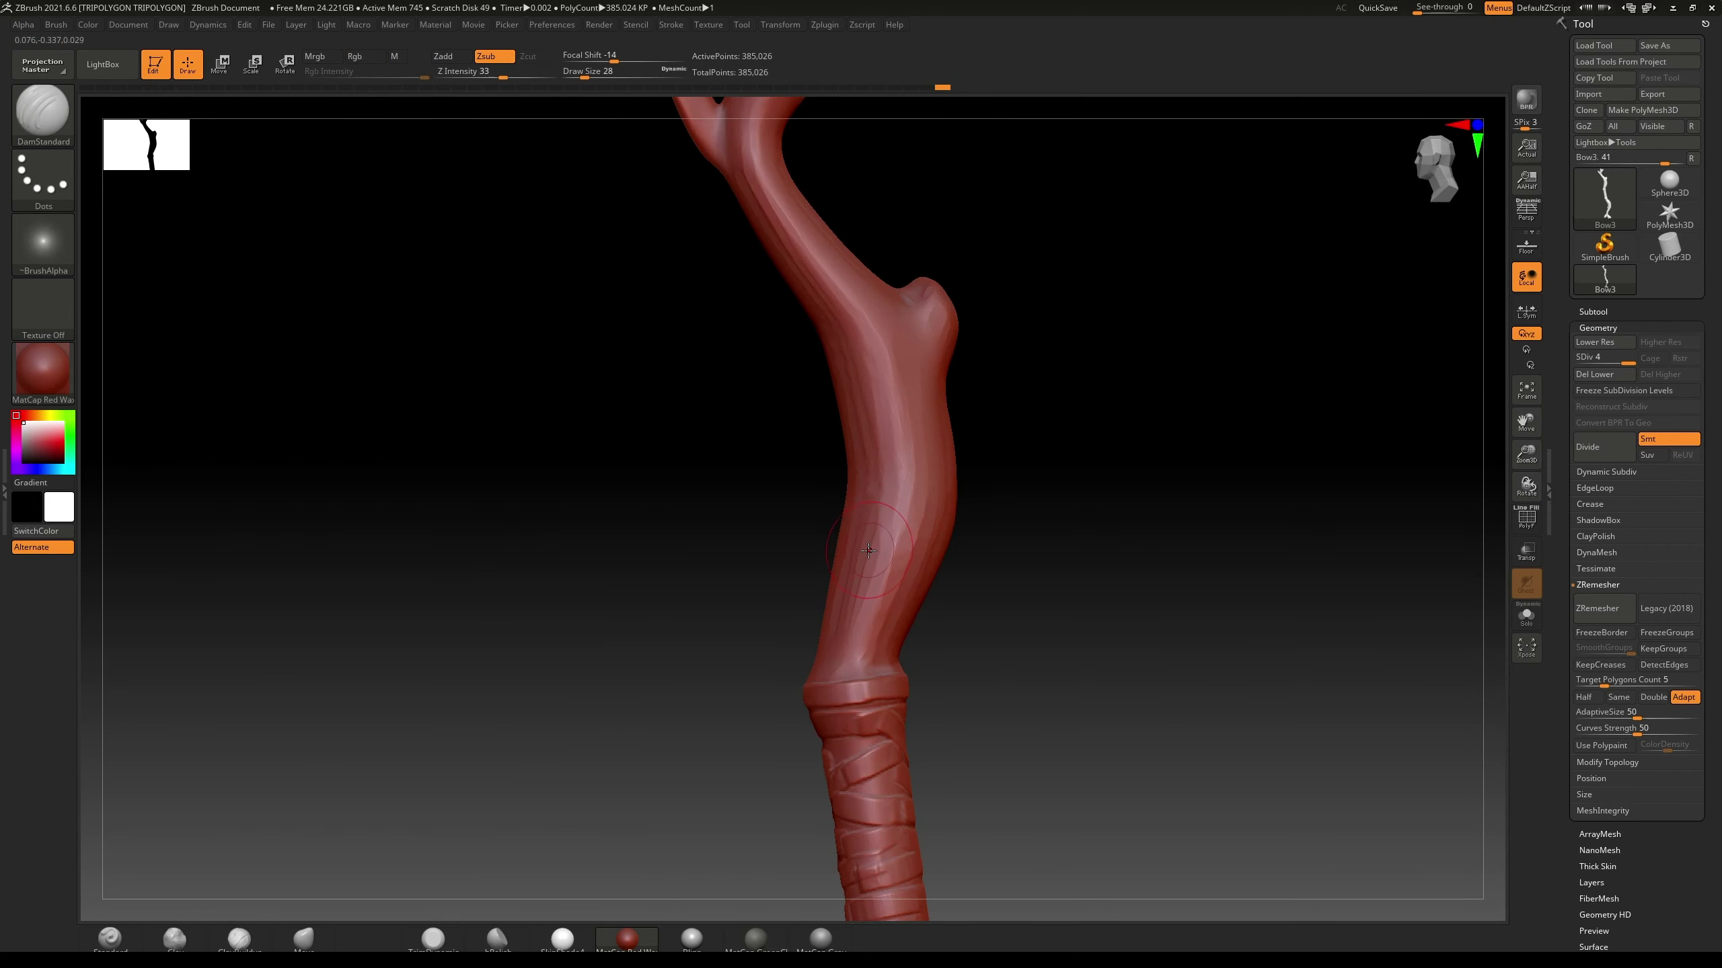
key(bracketleft)
Step: Carve a groove up the shaft, an oval groove around the knob, and grooves down the bump
key(bracketleft)
mouse_move(864, 653)
mouse_down()
mouse_move(883, 446)
mouse_move(912, 441)
mouse_up()
key(bracketleft)
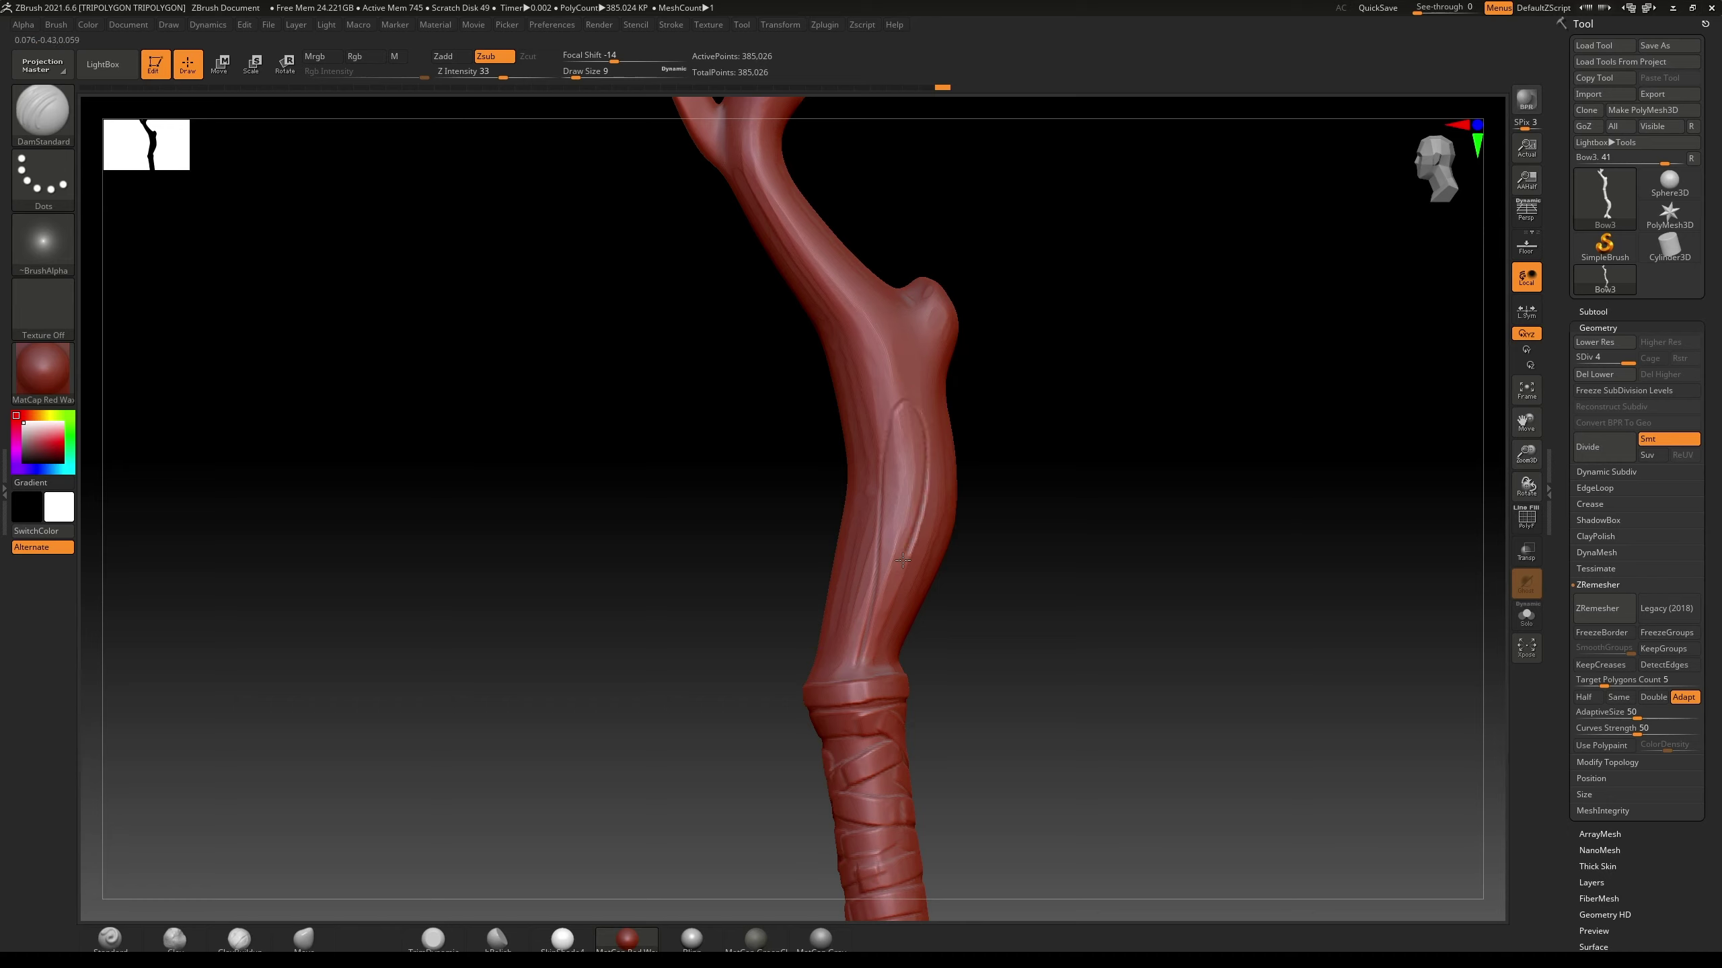
drag(1045, 341, 985, 498)
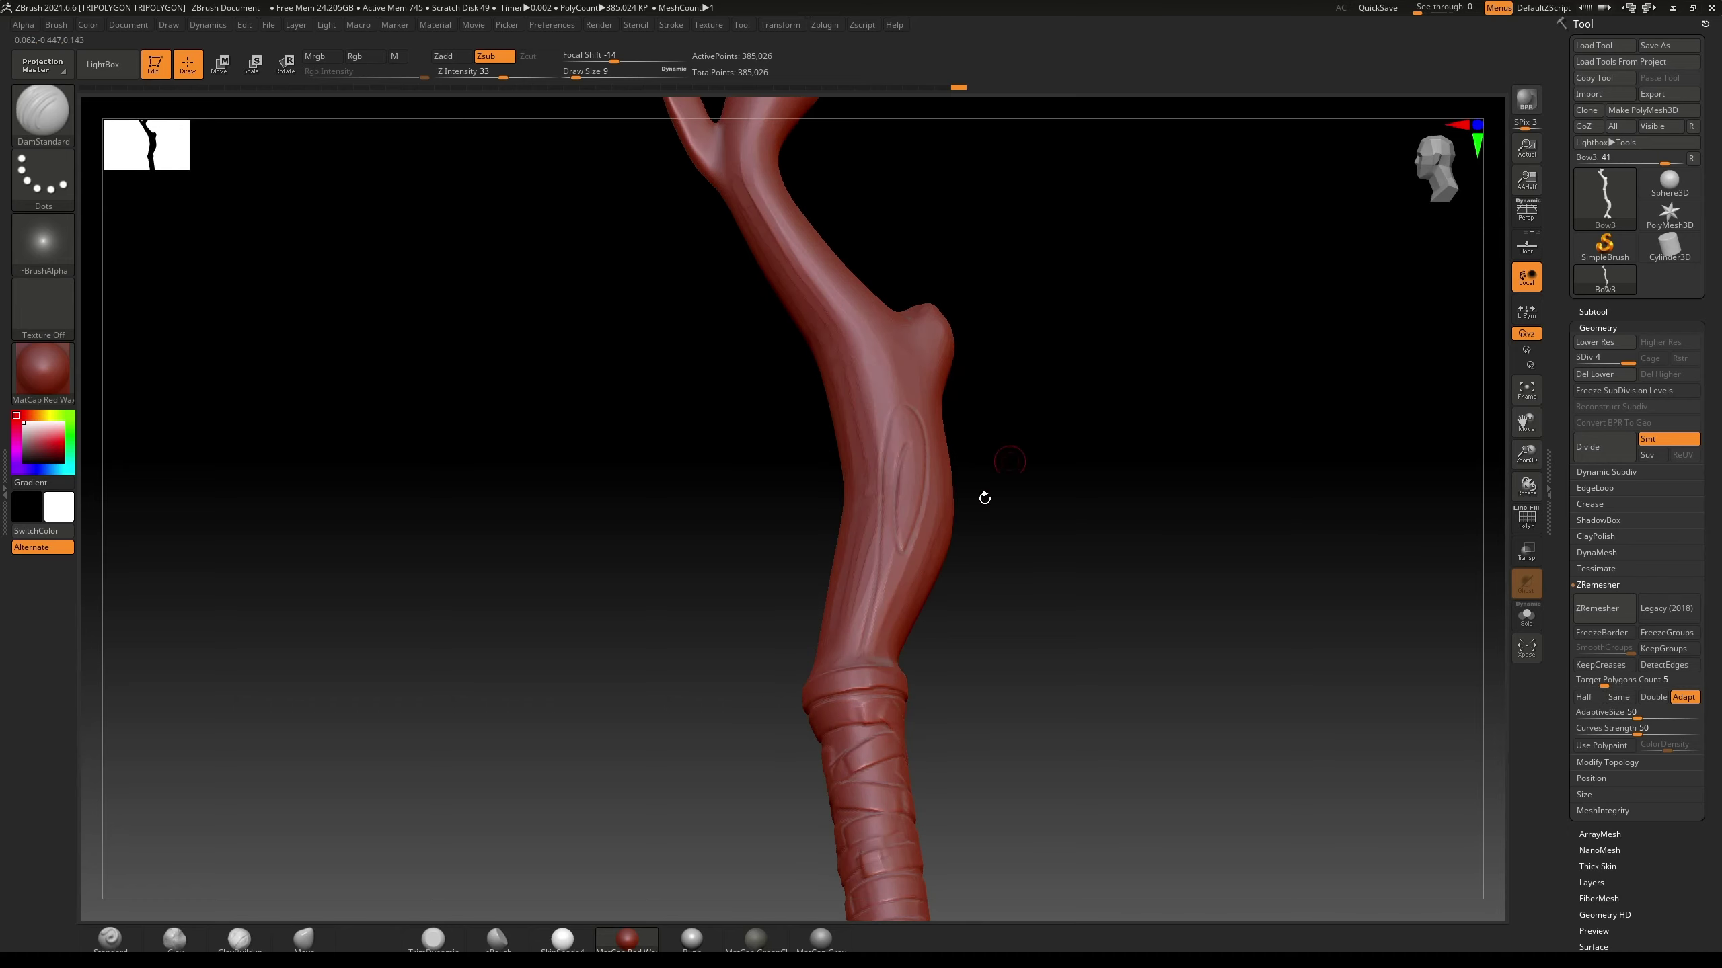
drag(1010, 381, 994, 429)
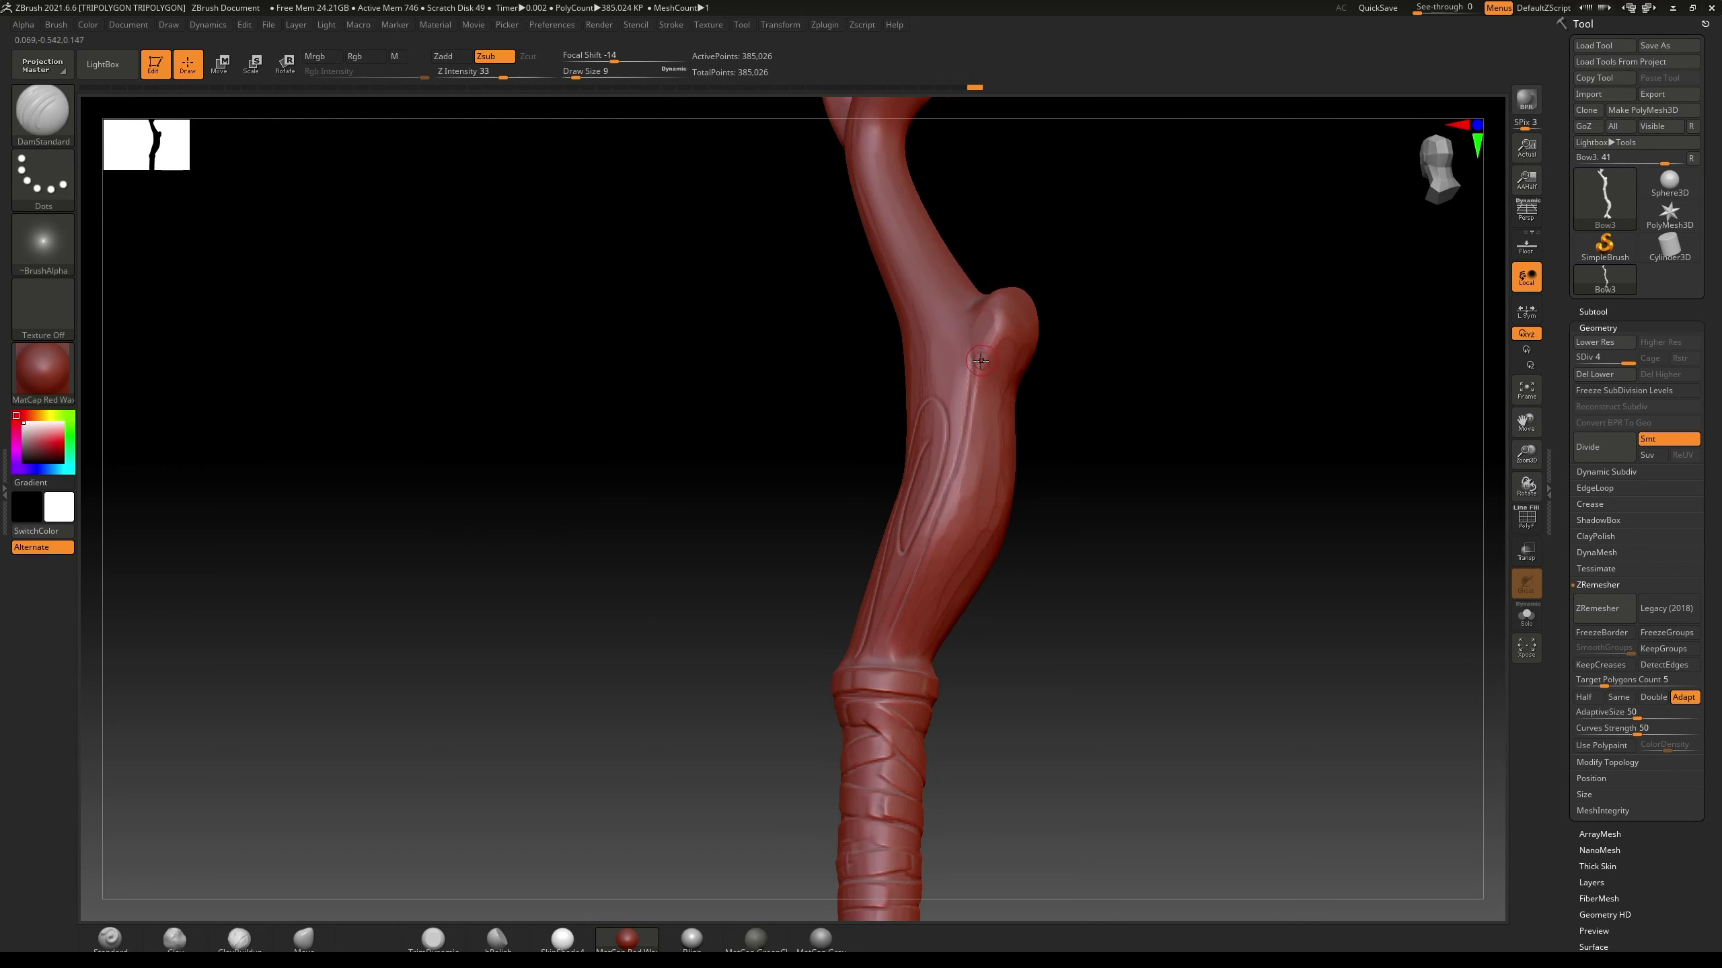
mouse_move(1056, 327)
mouse_down()
mouse_move(1088, 355)
mouse_move(1005, 330)
mouse_up()
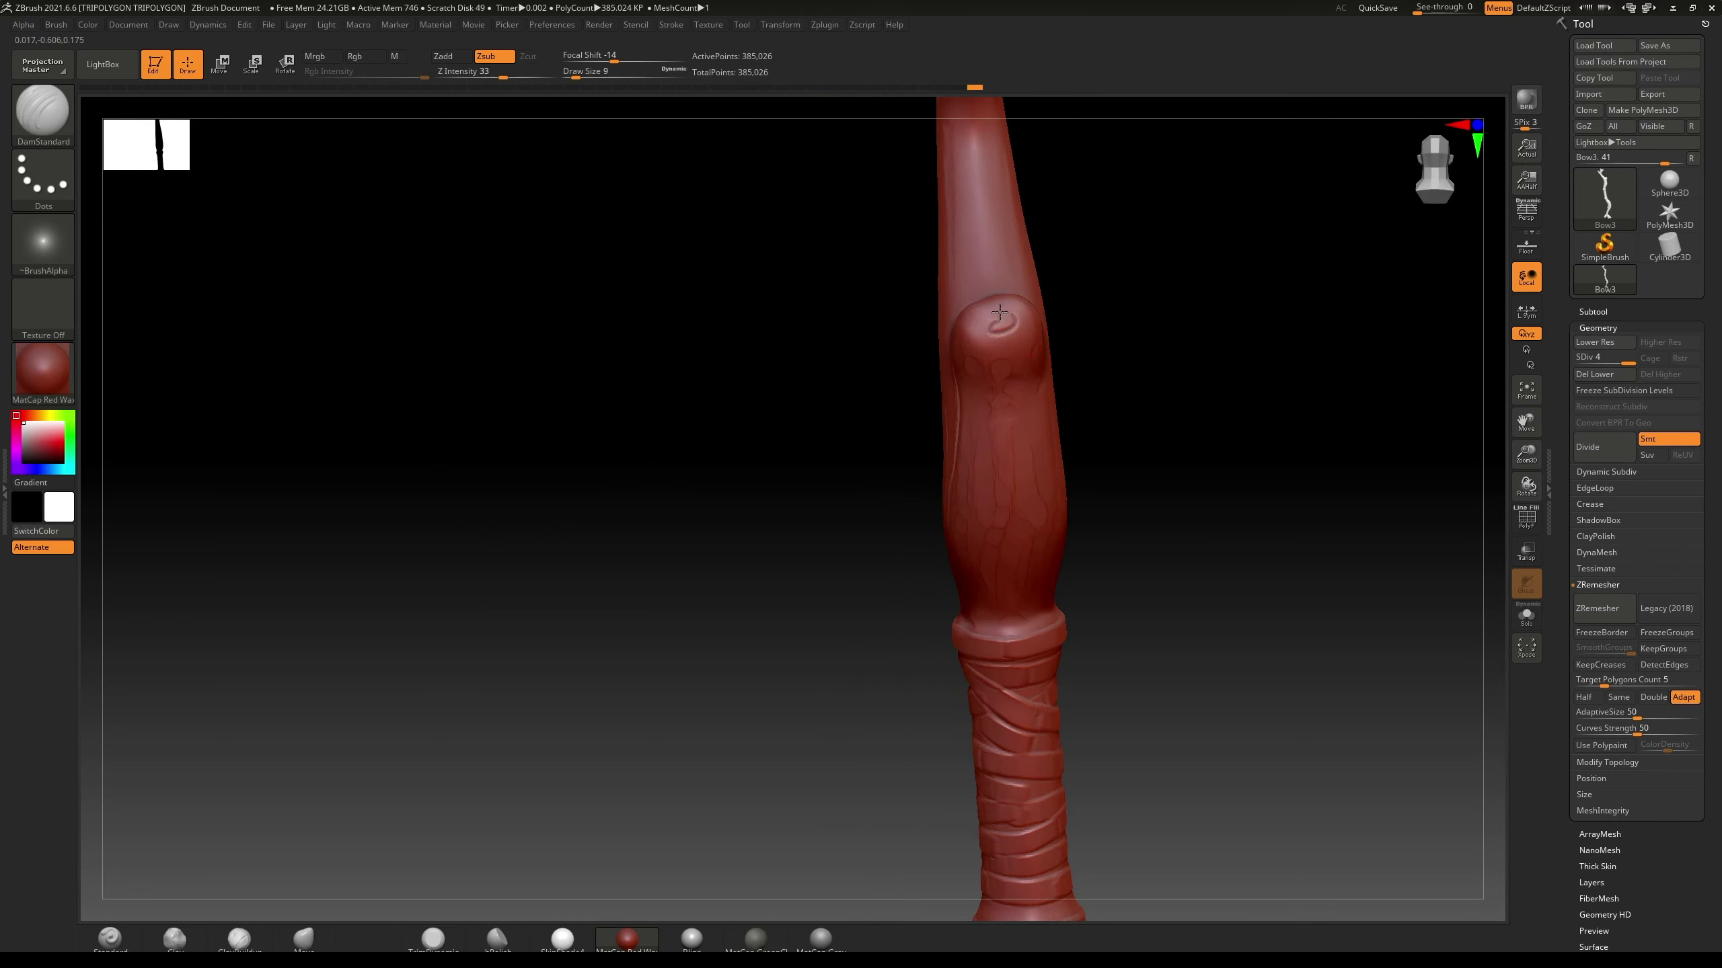
drag(1029, 330, 1165, 318)
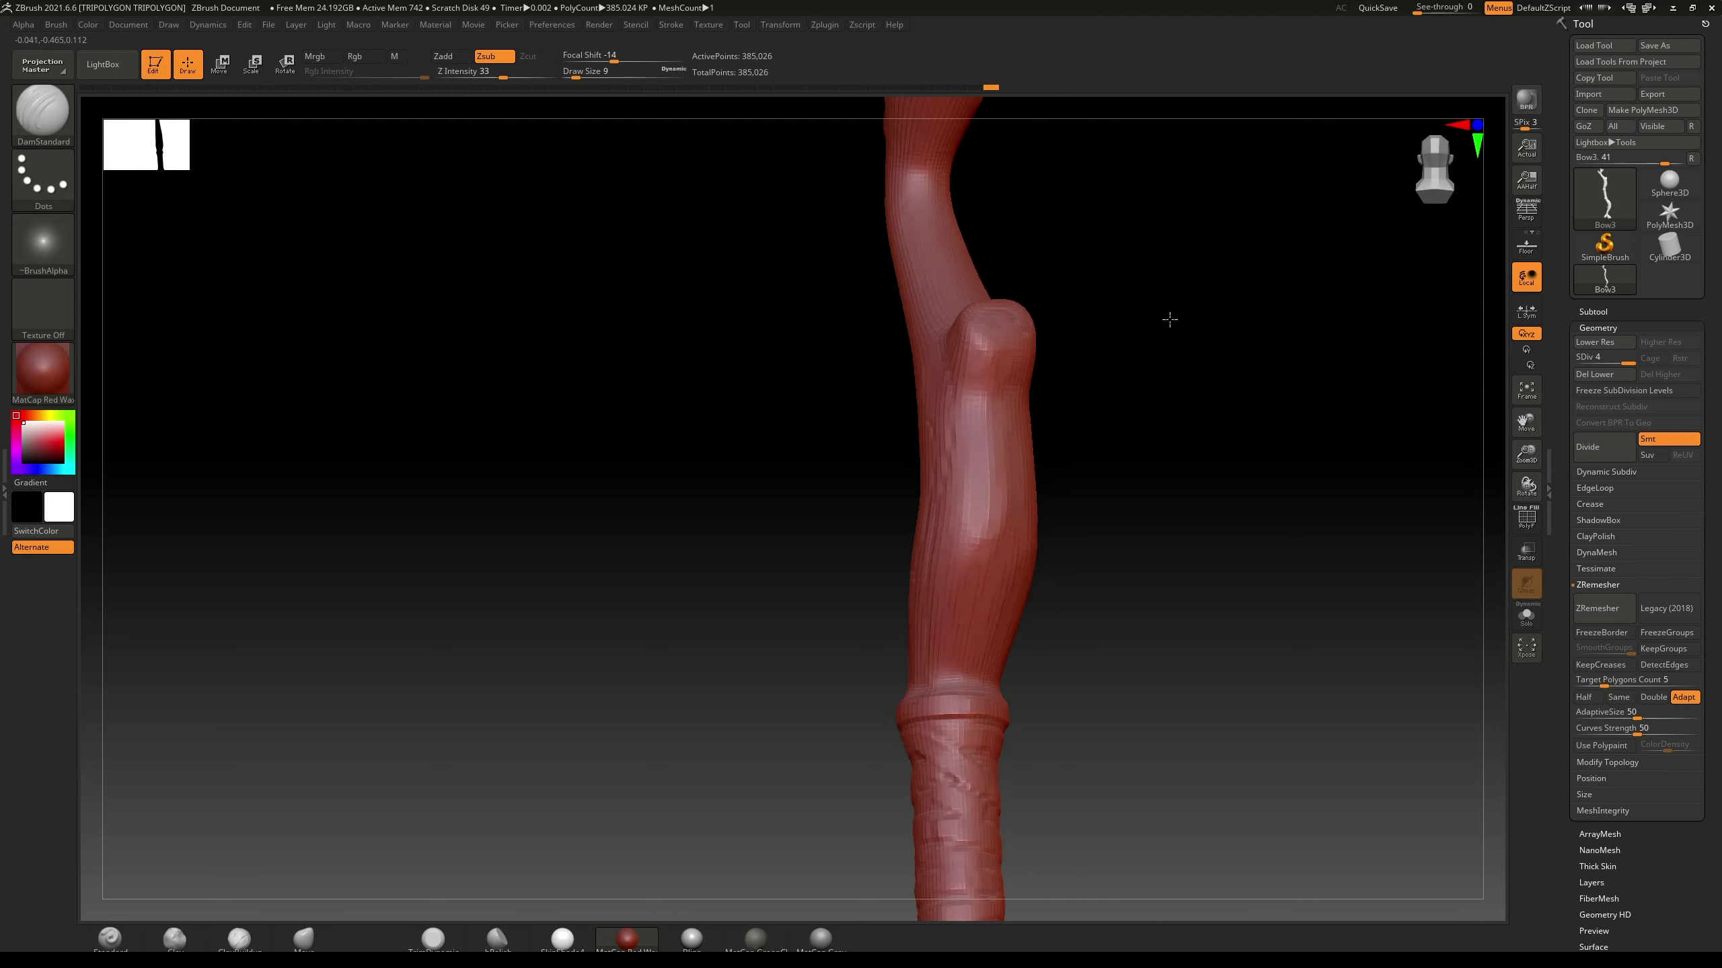
drag(986, 407, 980, 546)
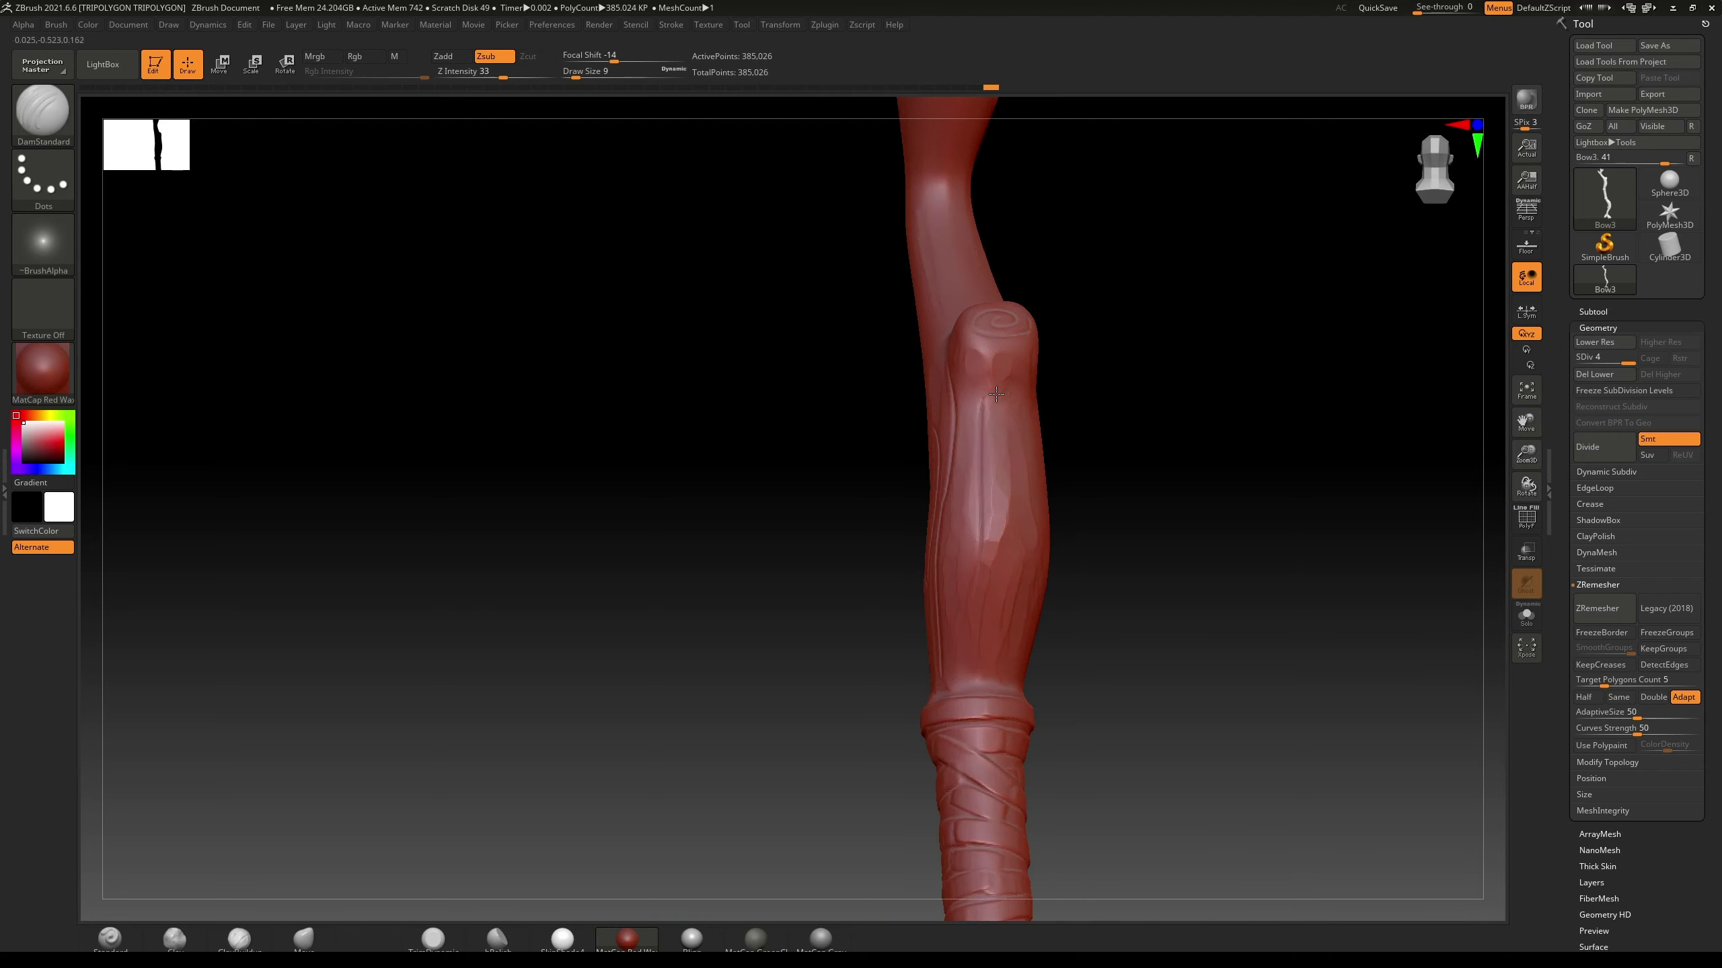
drag(996, 395, 1005, 534)
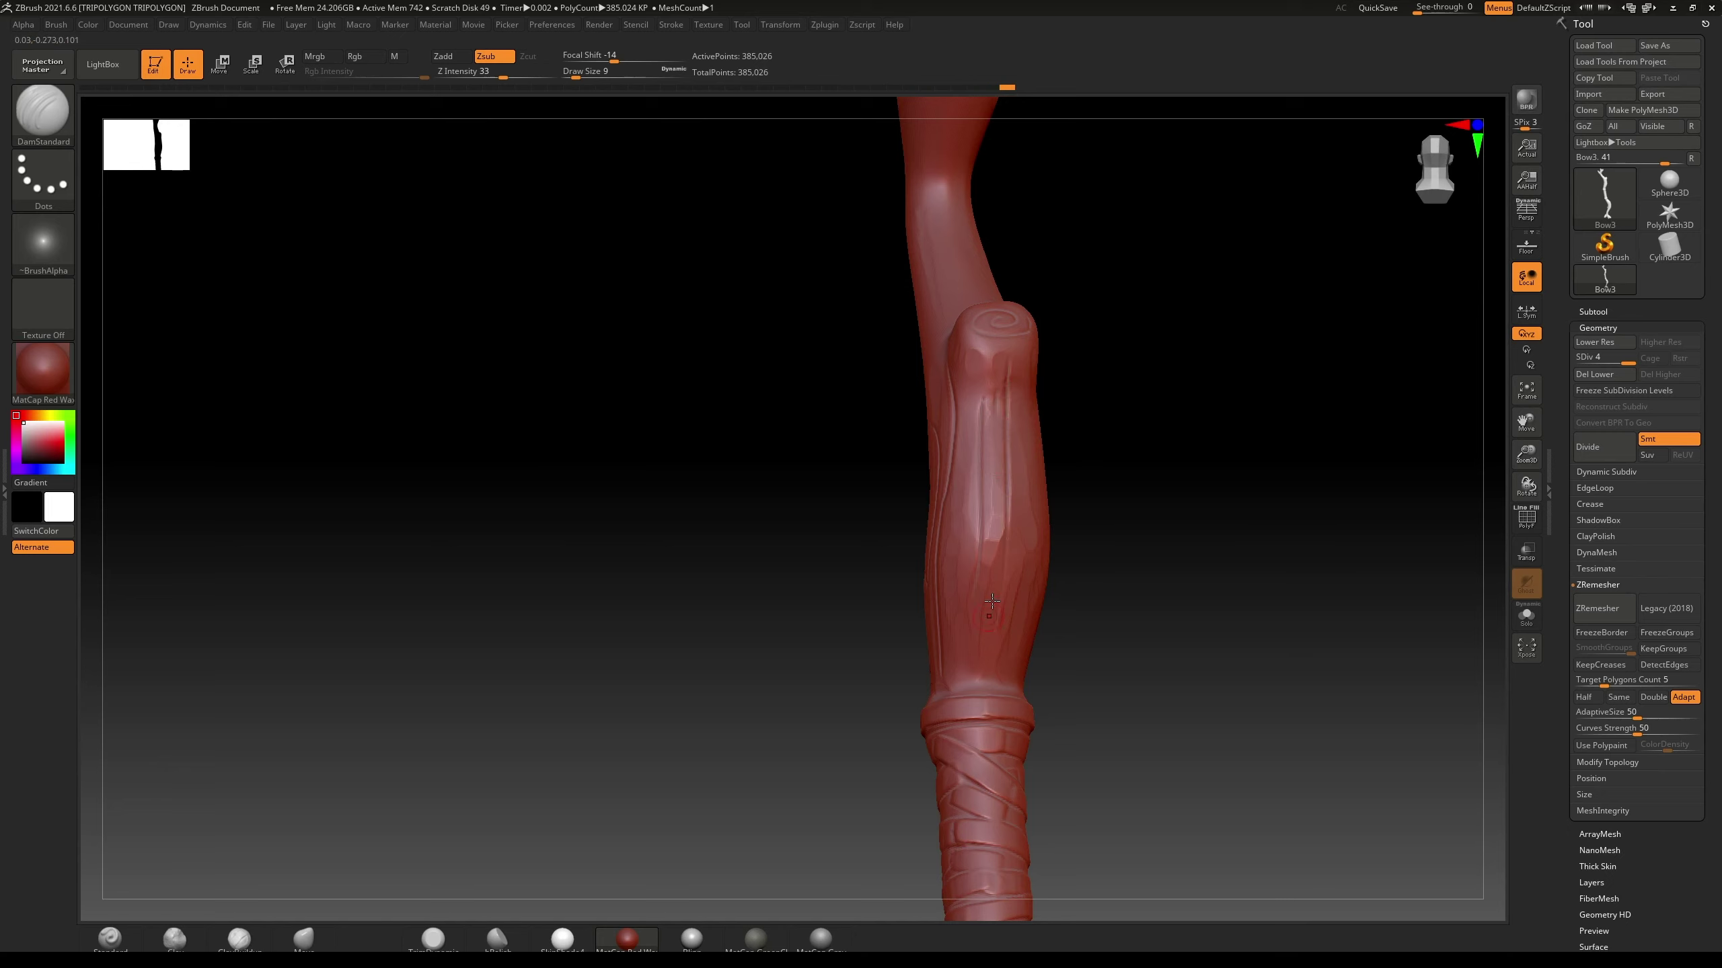
Step: Carve a small groove at the branch notch and redo a grain groove down the staff
mouse_move(1151, 418)
mouse_down()
mouse_move(1210, 412)
mouse_move(947, 350)
mouse_up()
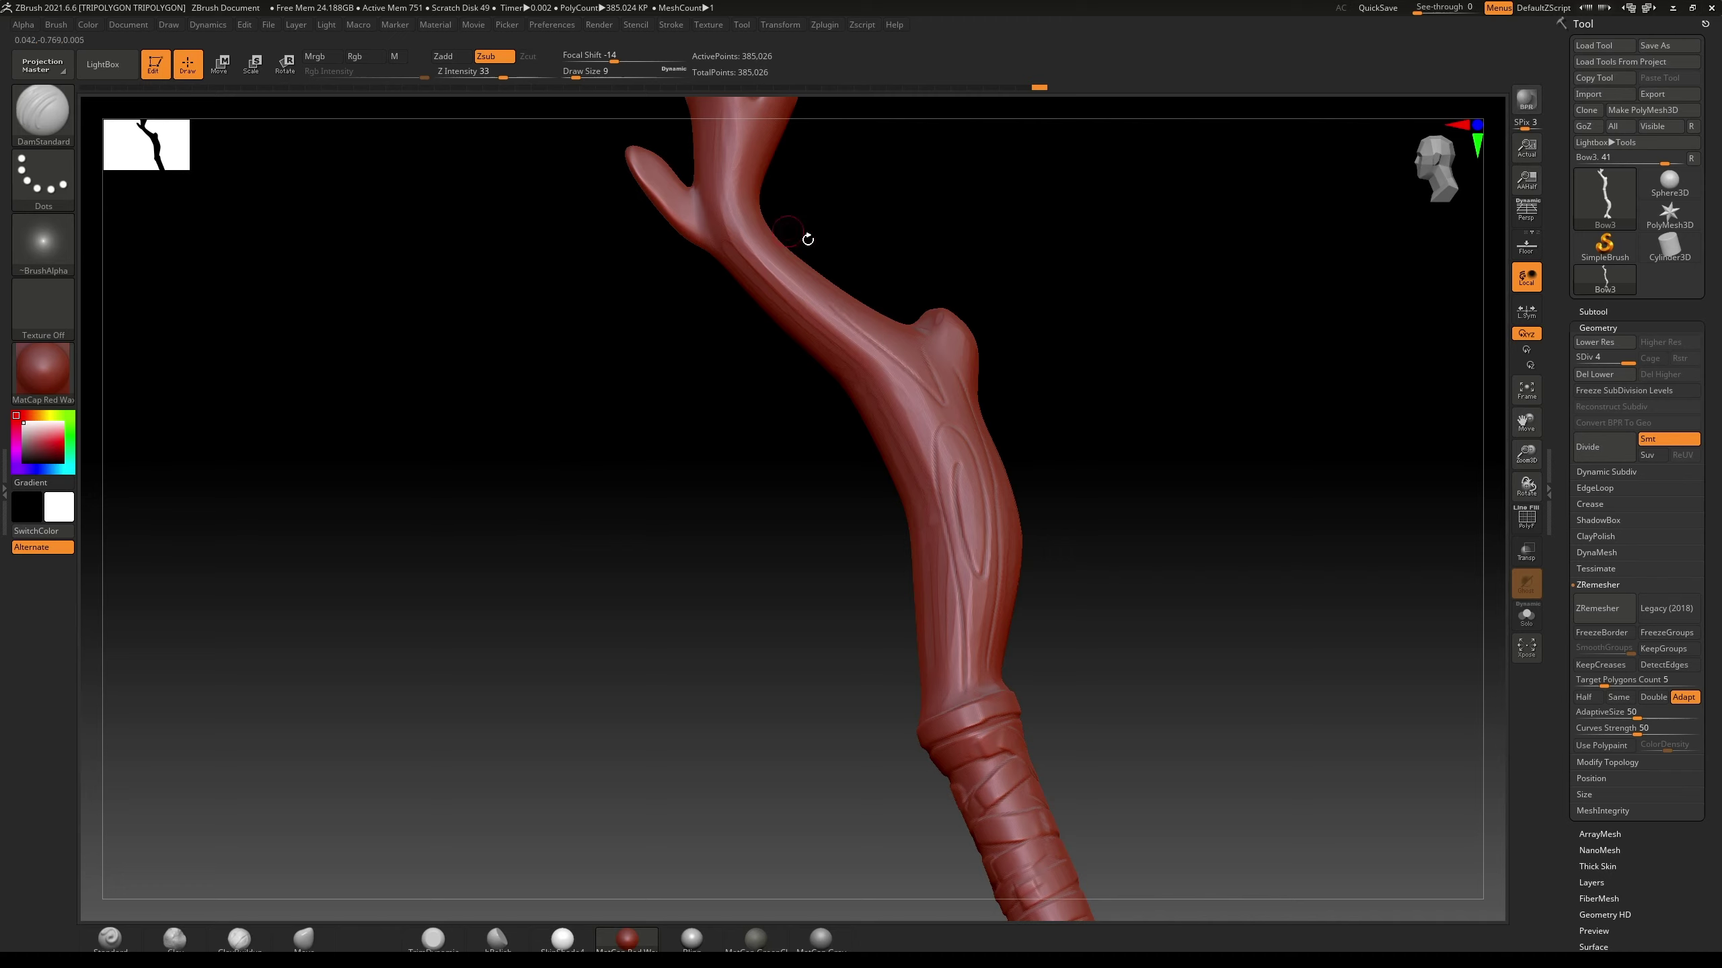
drag(883, 329, 878, 322)
drag(933, 388, 948, 407)
key(ctrl+z)
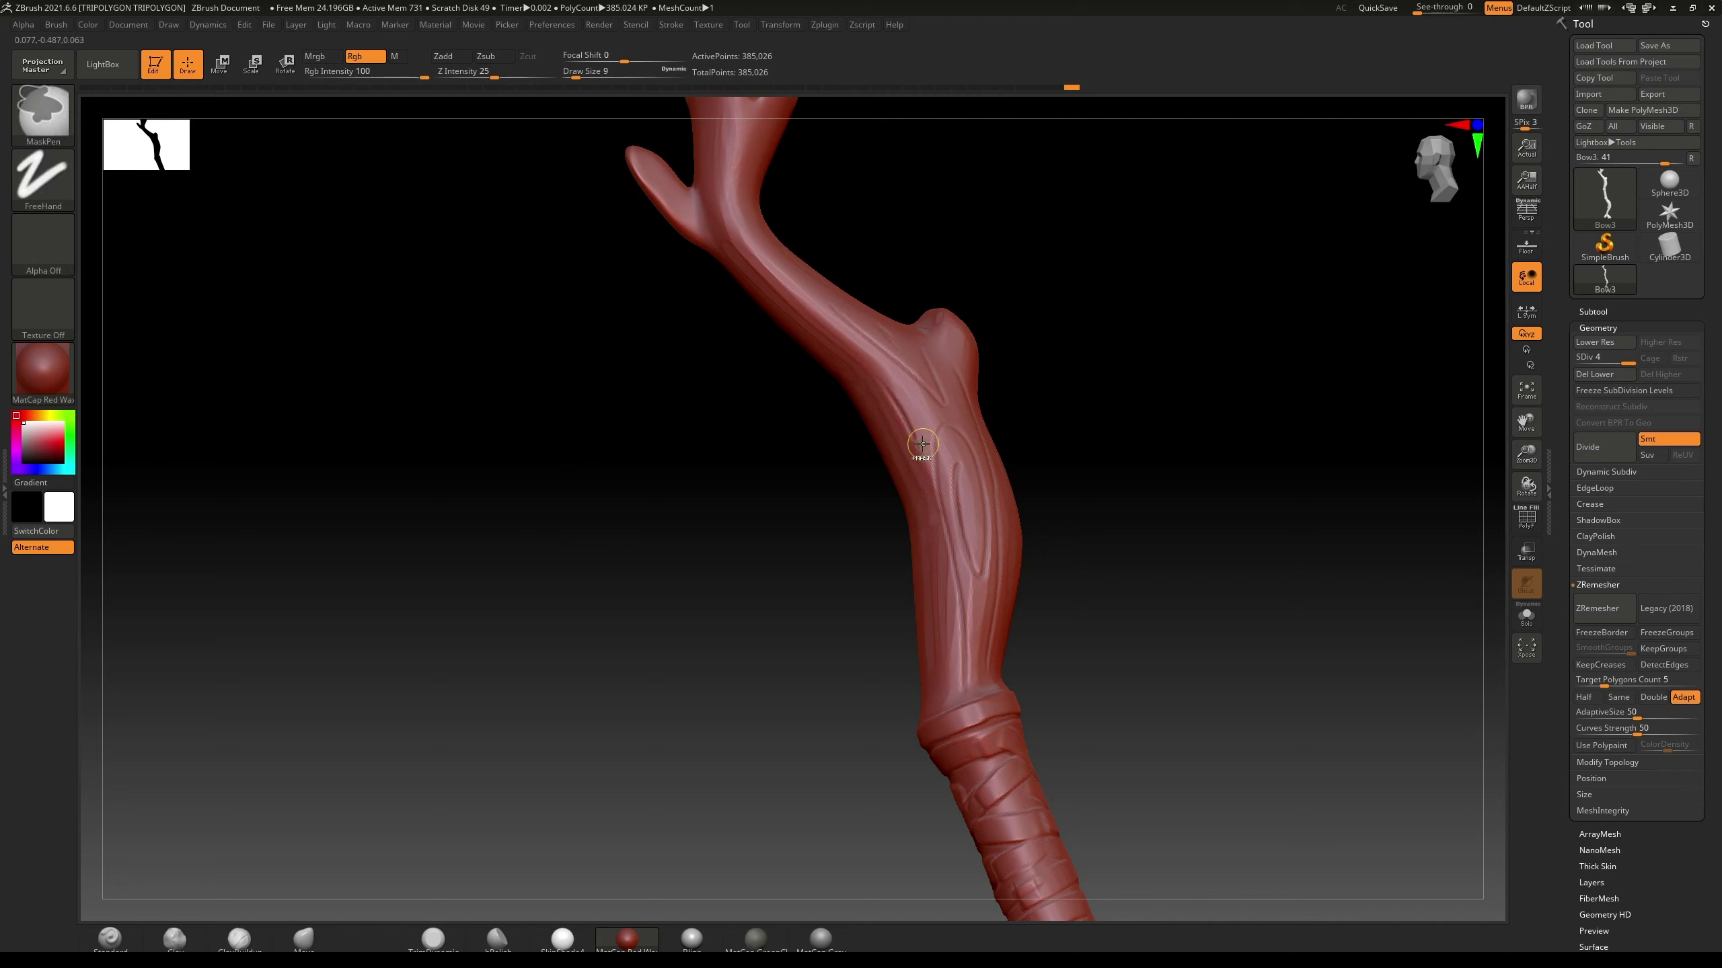
key(ctrl+z)
drag(876, 372, 915, 449)
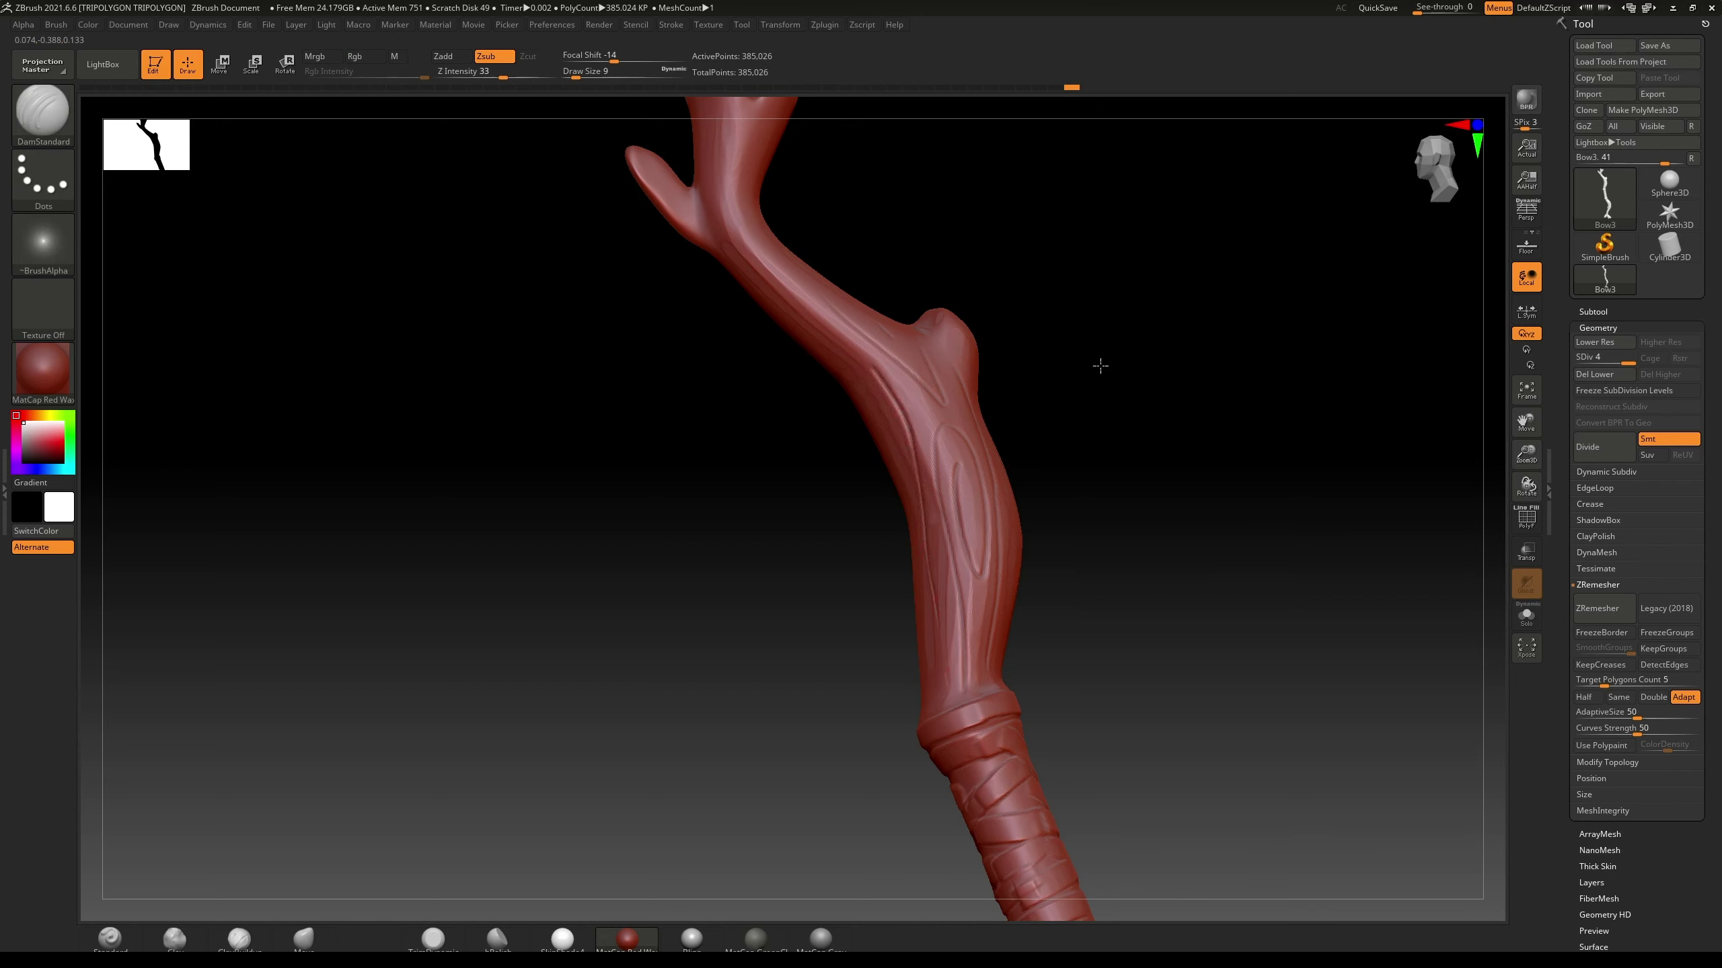
drag(1099, 365, 1011, 489)
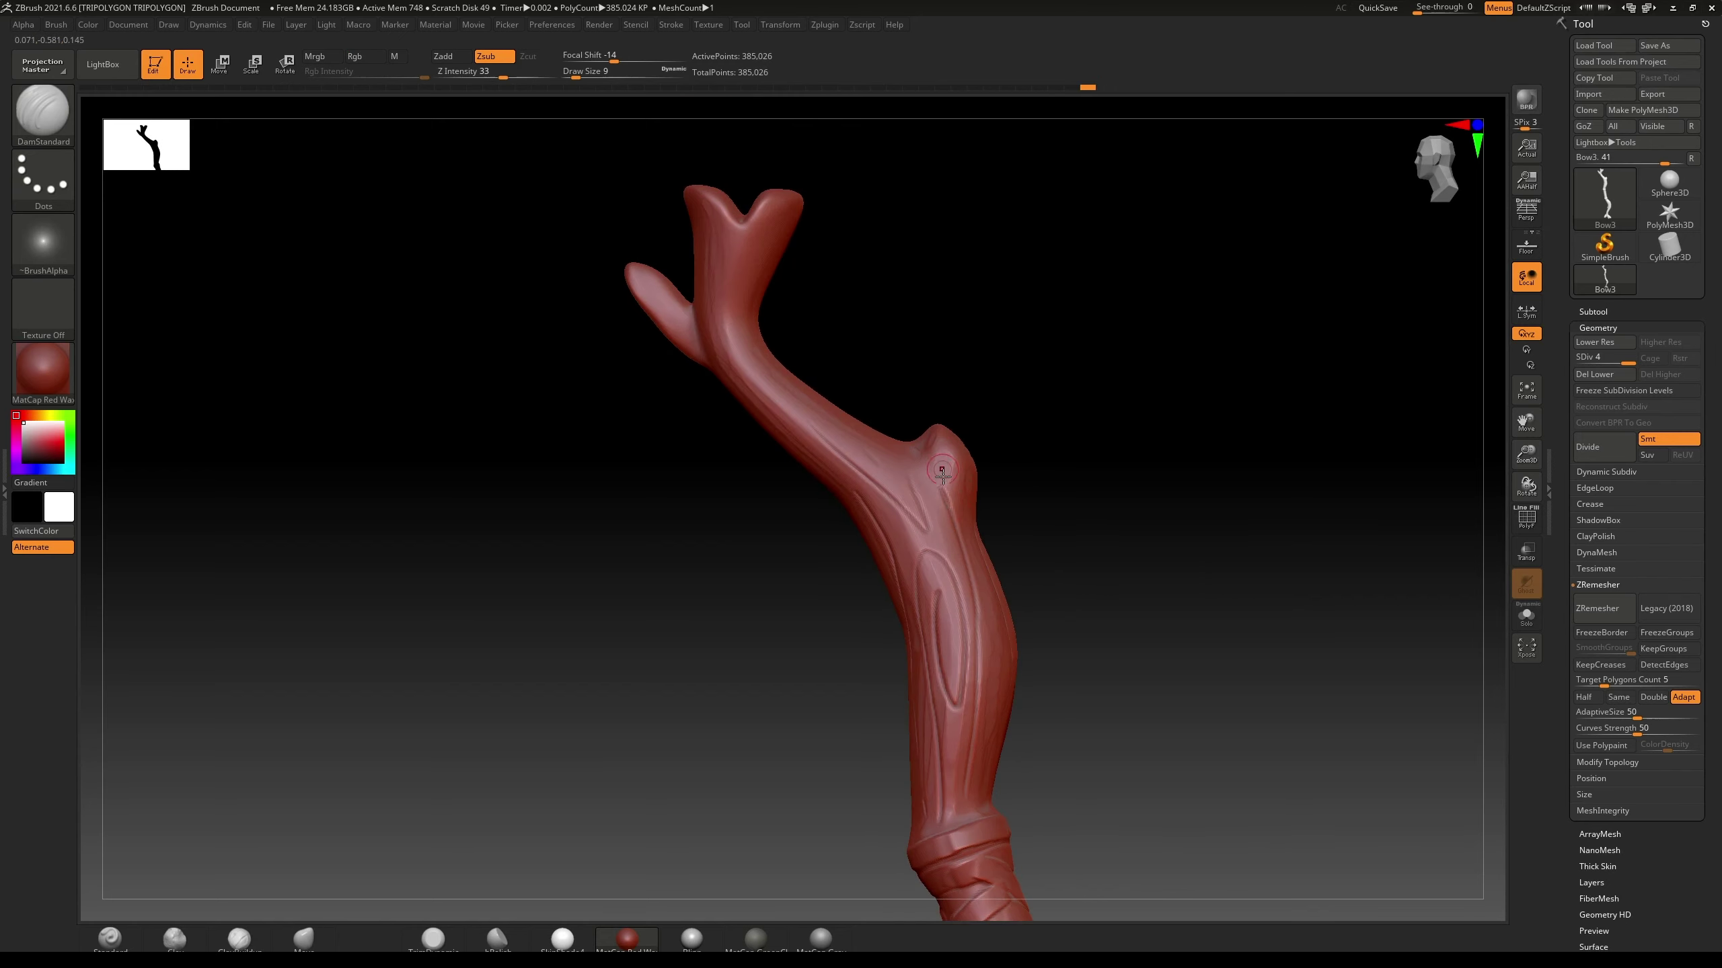
Step: Deepen the staff crease and carve grain grooves along the lower trunk and forearm
key(ctrl)
mouse_move(943, 499)
mouse_down()
mouse_move(953, 512)
mouse_move(945, 489)
mouse_move(943, 508)
mouse_move(923, 505)
mouse_up()
mouse_move(791, 328)
mouse_down()
mouse_move(784, 253)
mouse_move(787, 344)
mouse_up()
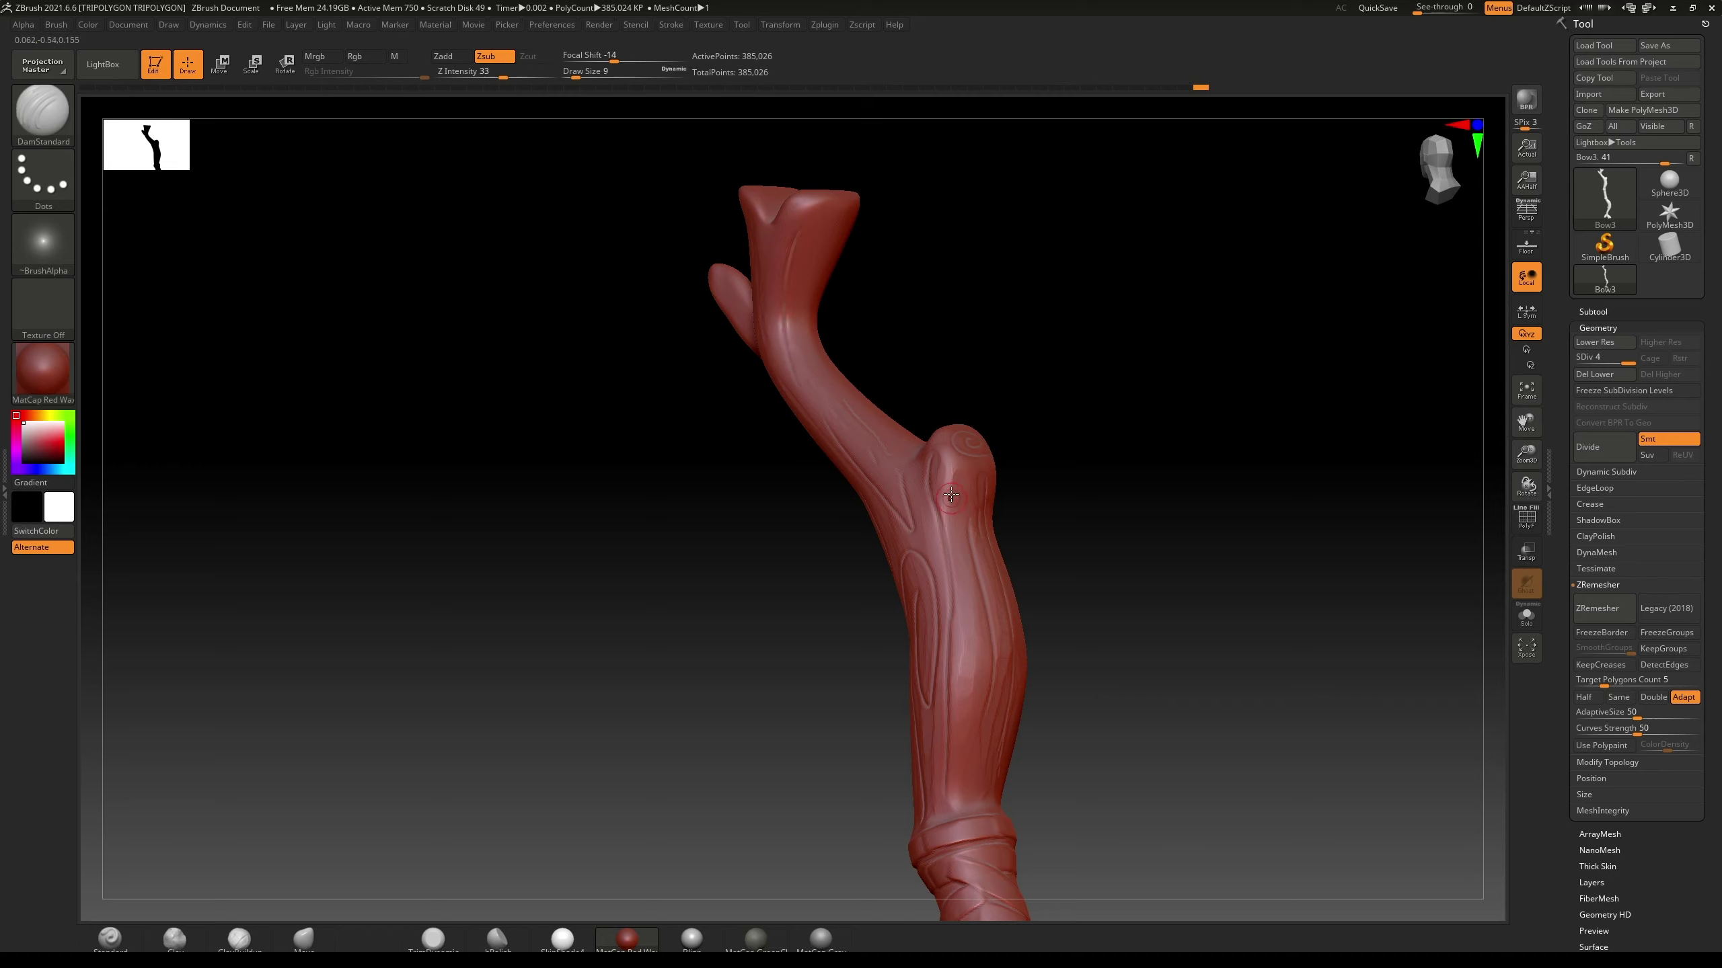
drag(949, 493, 979, 683)
mouse_move(1105, 532)
mouse_down()
mouse_move(1147, 495)
mouse_move(1139, 446)
mouse_move(1186, 441)
mouse_move(998, 427)
mouse_up()
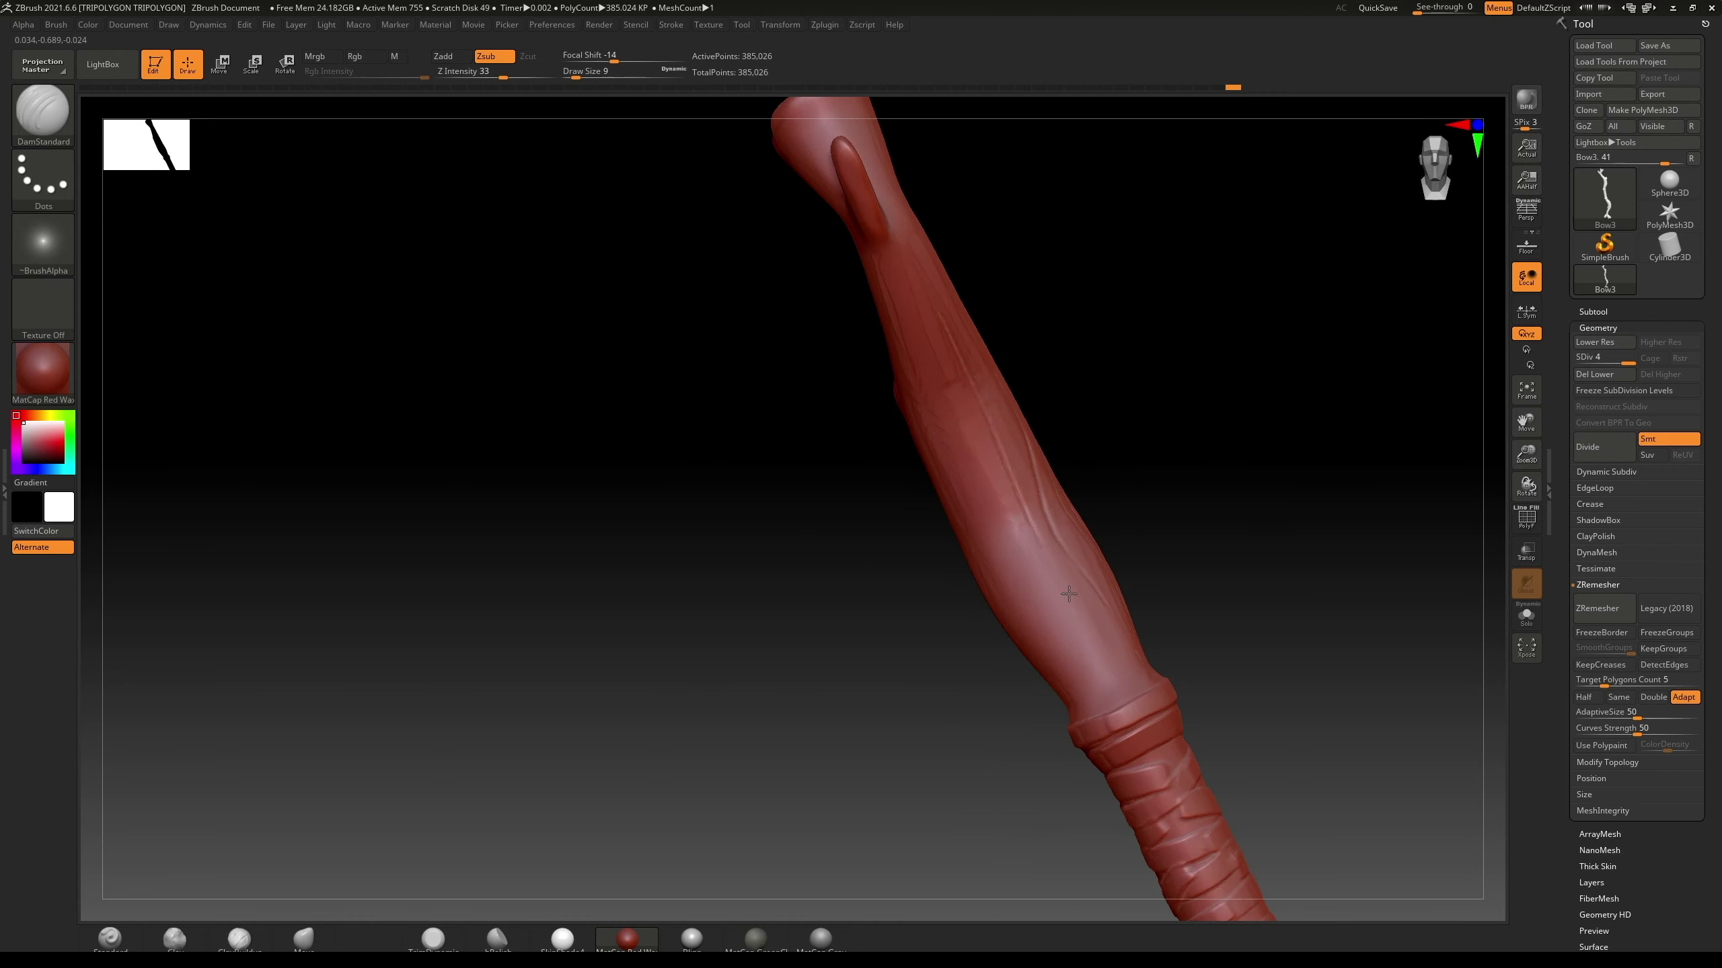
drag(994, 483, 1117, 699)
drag(1198, 531, 1210, 531)
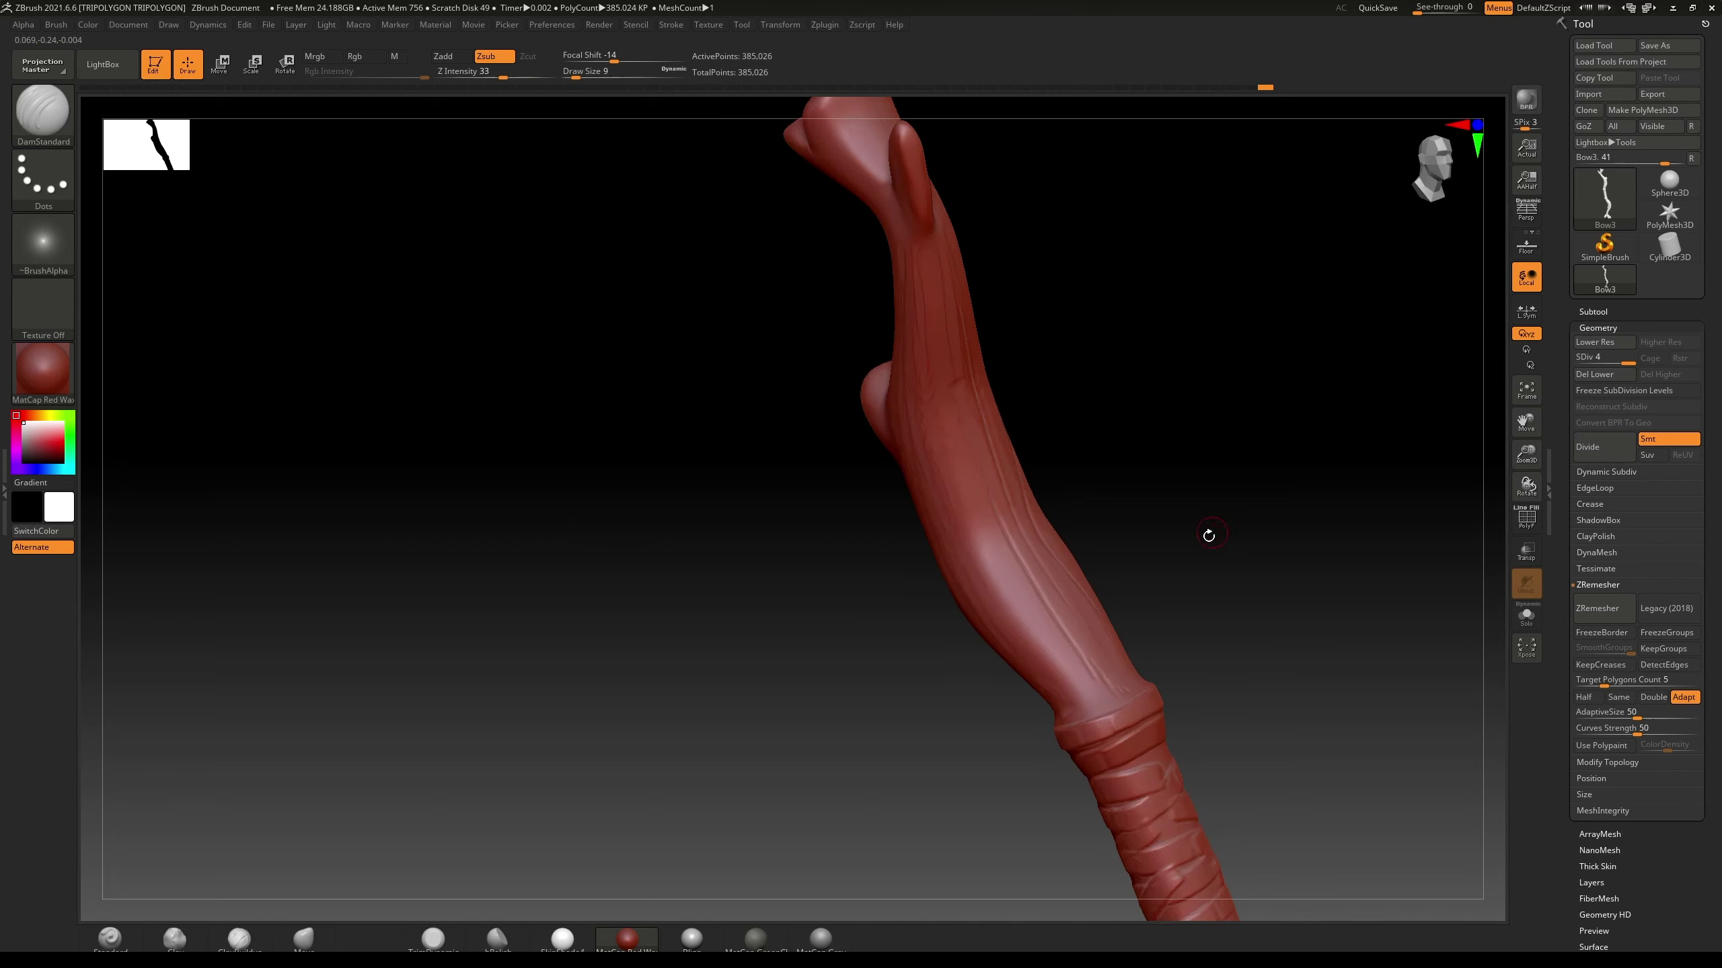
mouse_move(1060, 661)
mouse_down()
mouse_move(988, 543)
mouse_move(1069, 705)
mouse_up()
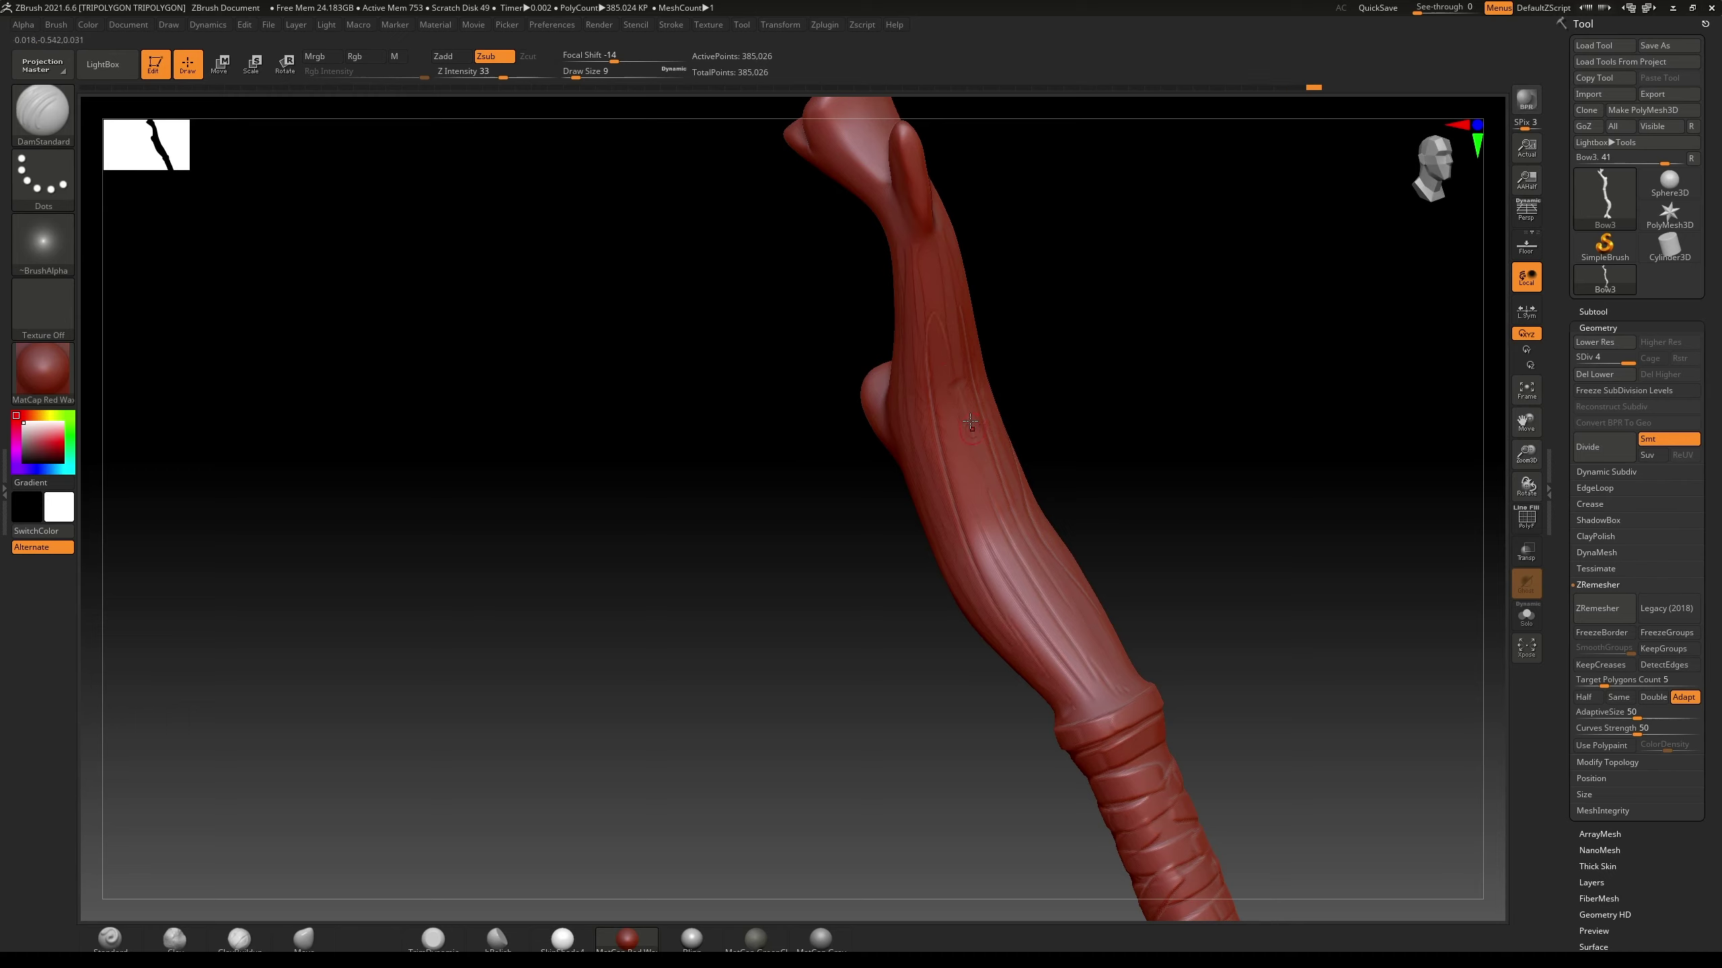
Step: Carve short grooves and notches on the upper and lower shaft and around the knot
drag(956, 464, 962, 347)
drag(1119, 345, 1144, 296)
drag(823, 445, 821, 455)
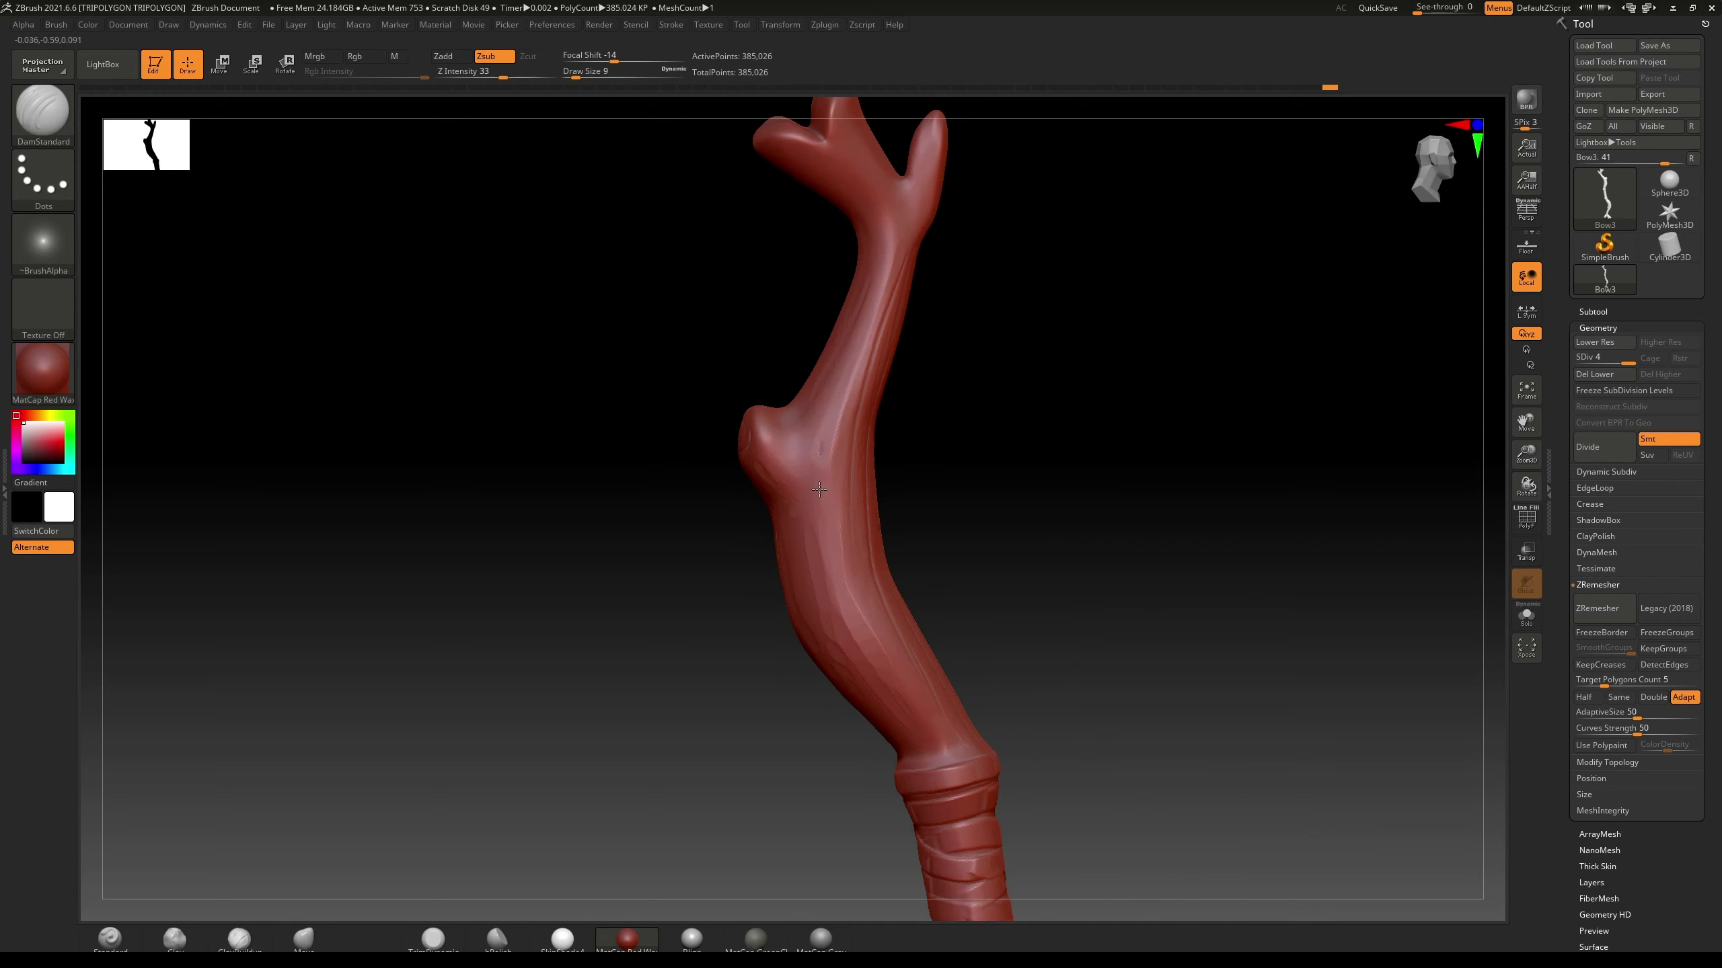
drag(907, 684, 909, 698)
drag(833, 566, 822, 518)
drag(928, 519, 983, 457)
drag(786, 517, 792, 628)
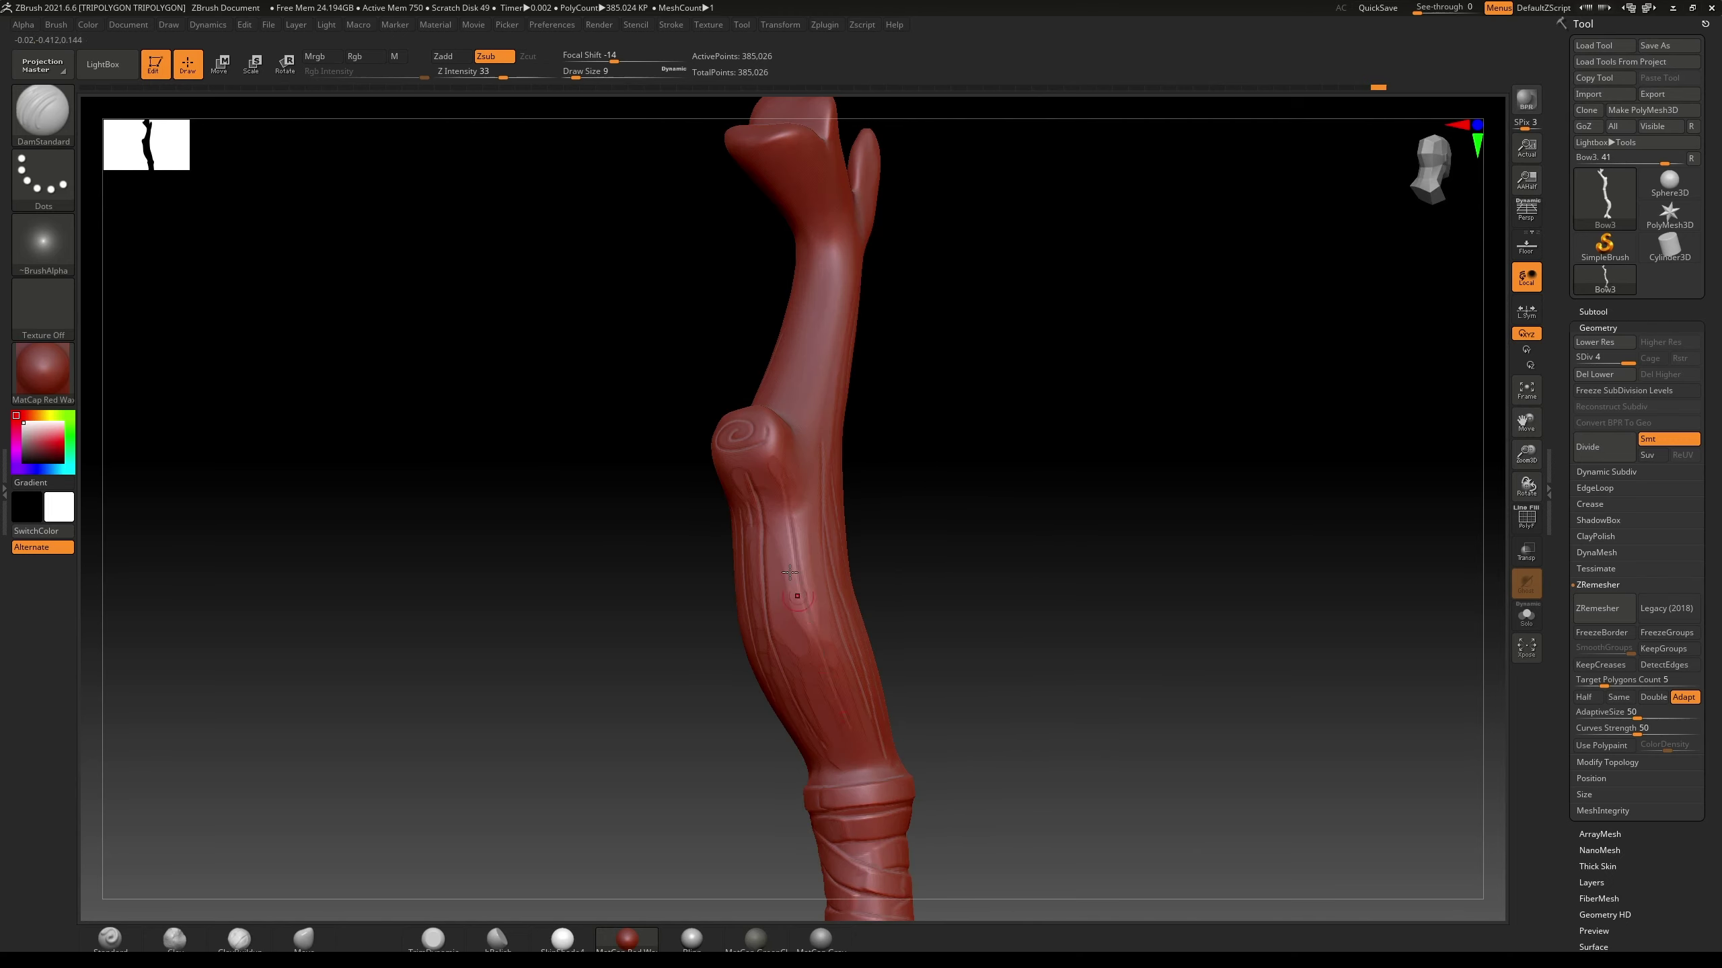
drag(800, 419, 809, 431)
drag(812, 280, 801, 412)
Step: Carve a stroke near the upper fork and turn the staff to show the fork upright
drag(954, 304, 850, 205)
mouse_move(809, 149)
mouse_down()
mouse_move(881, 236)
mouse_move(901, 183)
mouse_up()
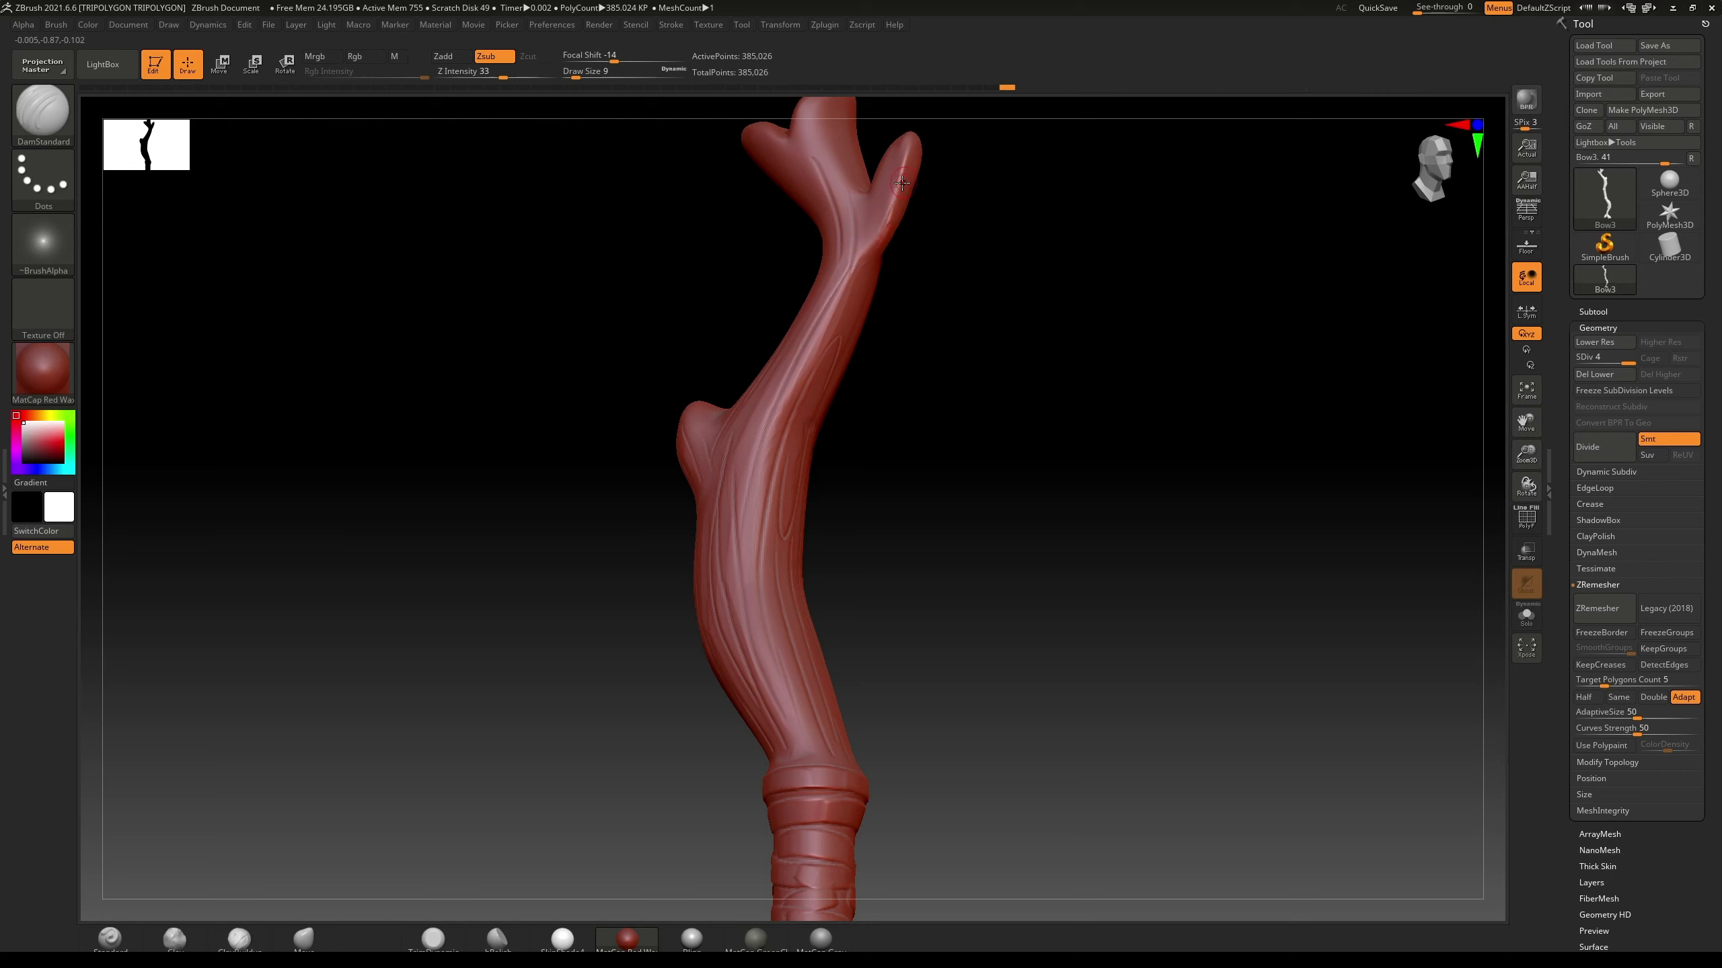
mouse_move(923, 263)
mouse_down()
mouse_move(861, 278)
mouse_move(835, 387)
mouse_up()
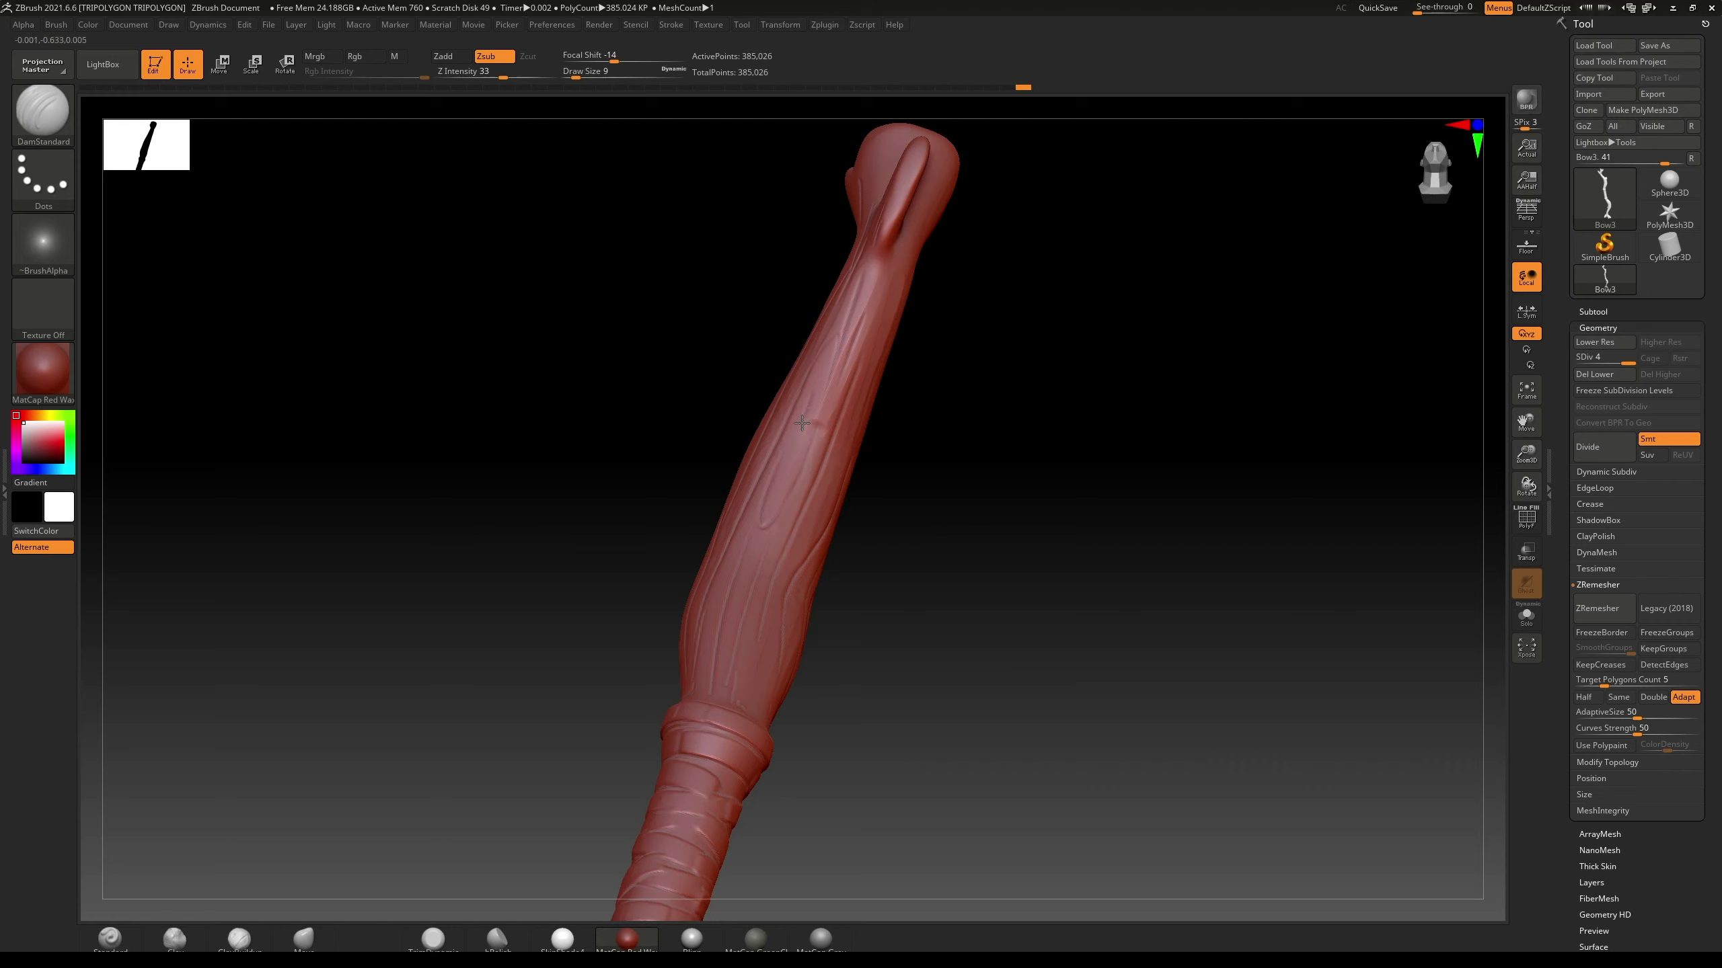
drag(966, 358, 871, 414)
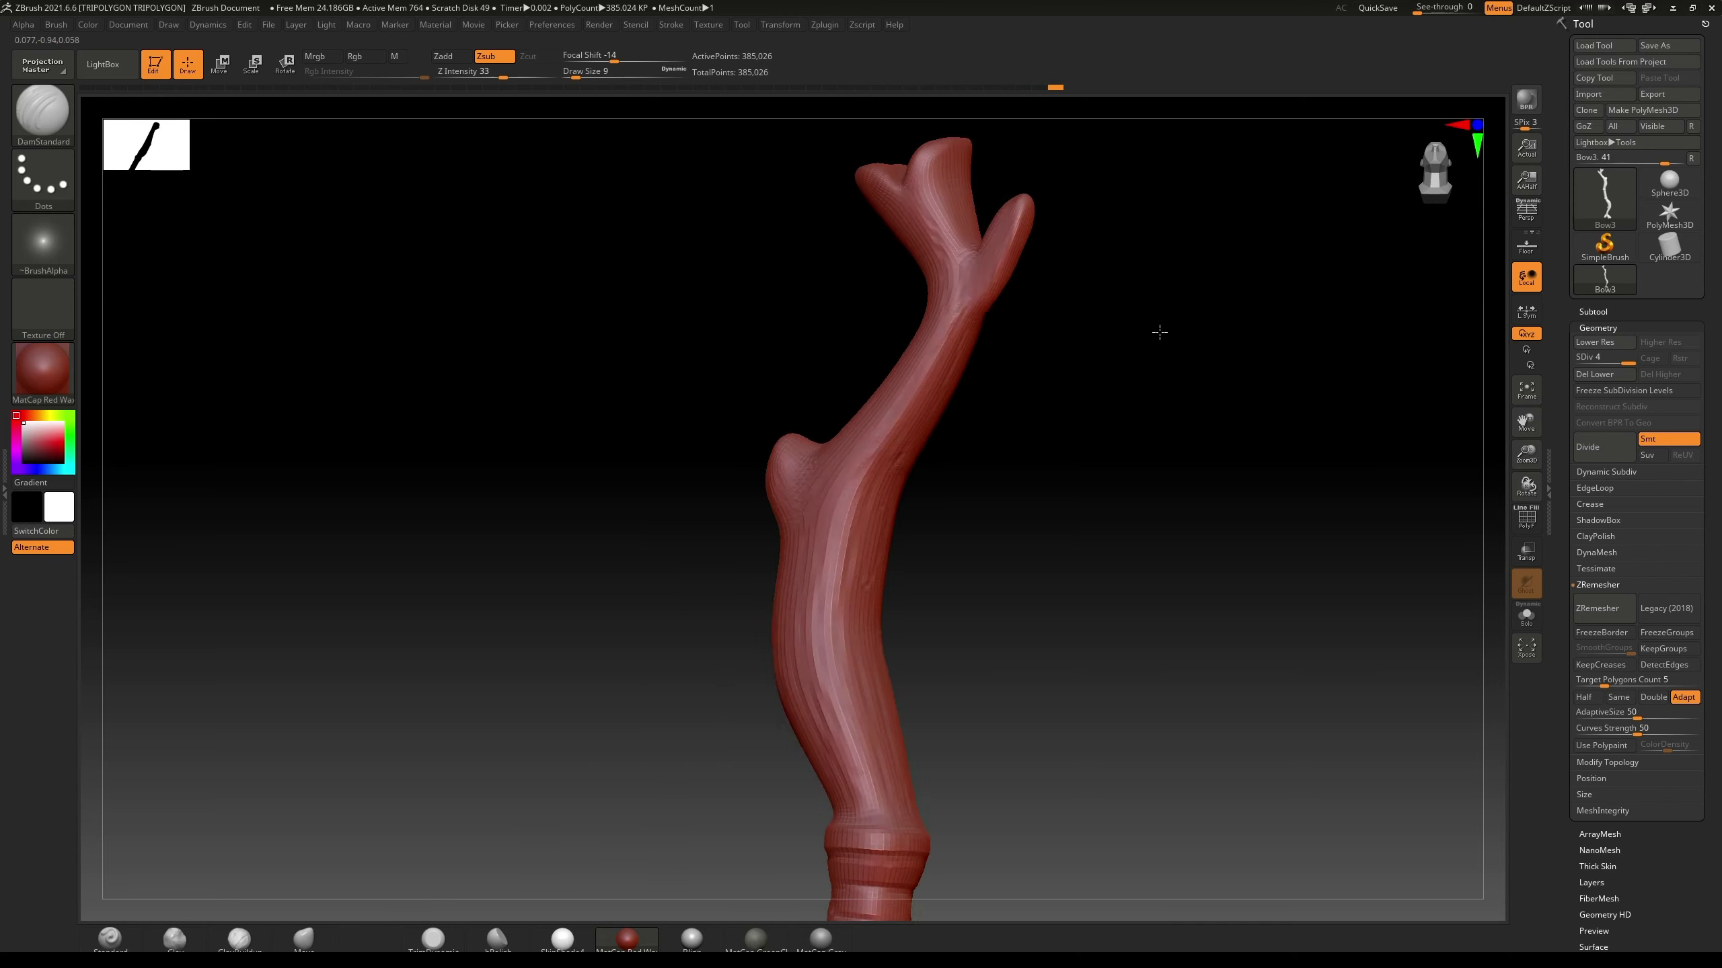
drag(1108, 265, 1170, 296)
alt+drag(1145, 224, 1054, 418)
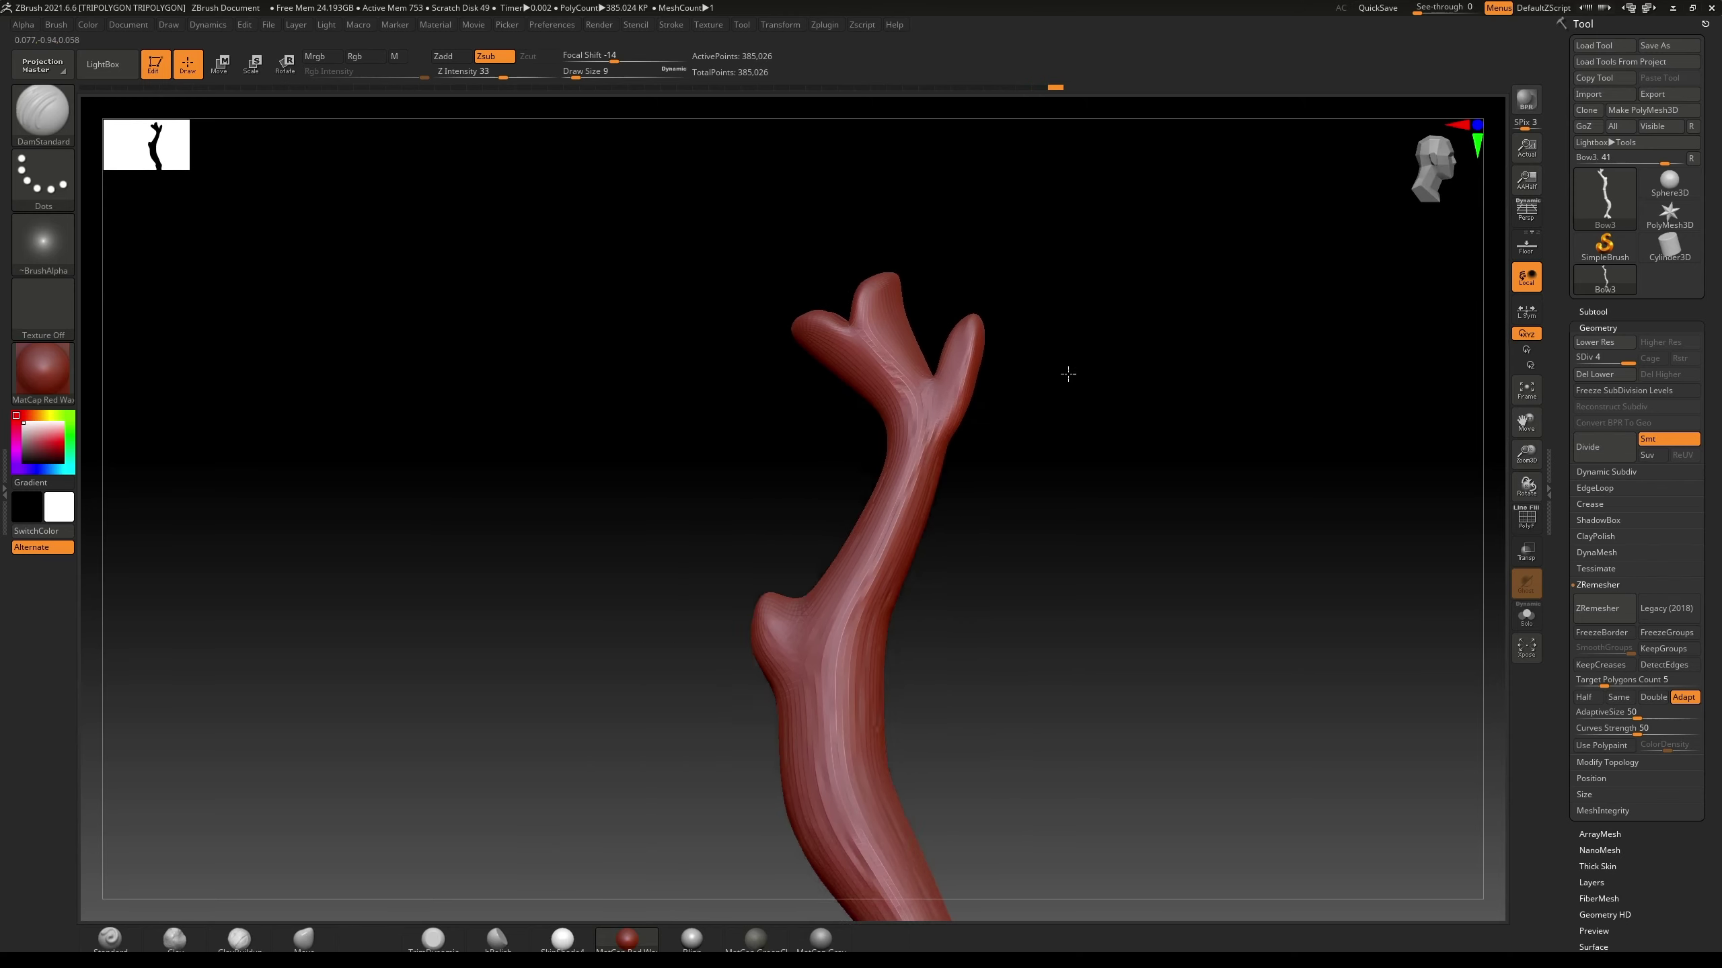
Step: Select the OrbFlatten_Edge brush and raise its draw size to 18
key(b)
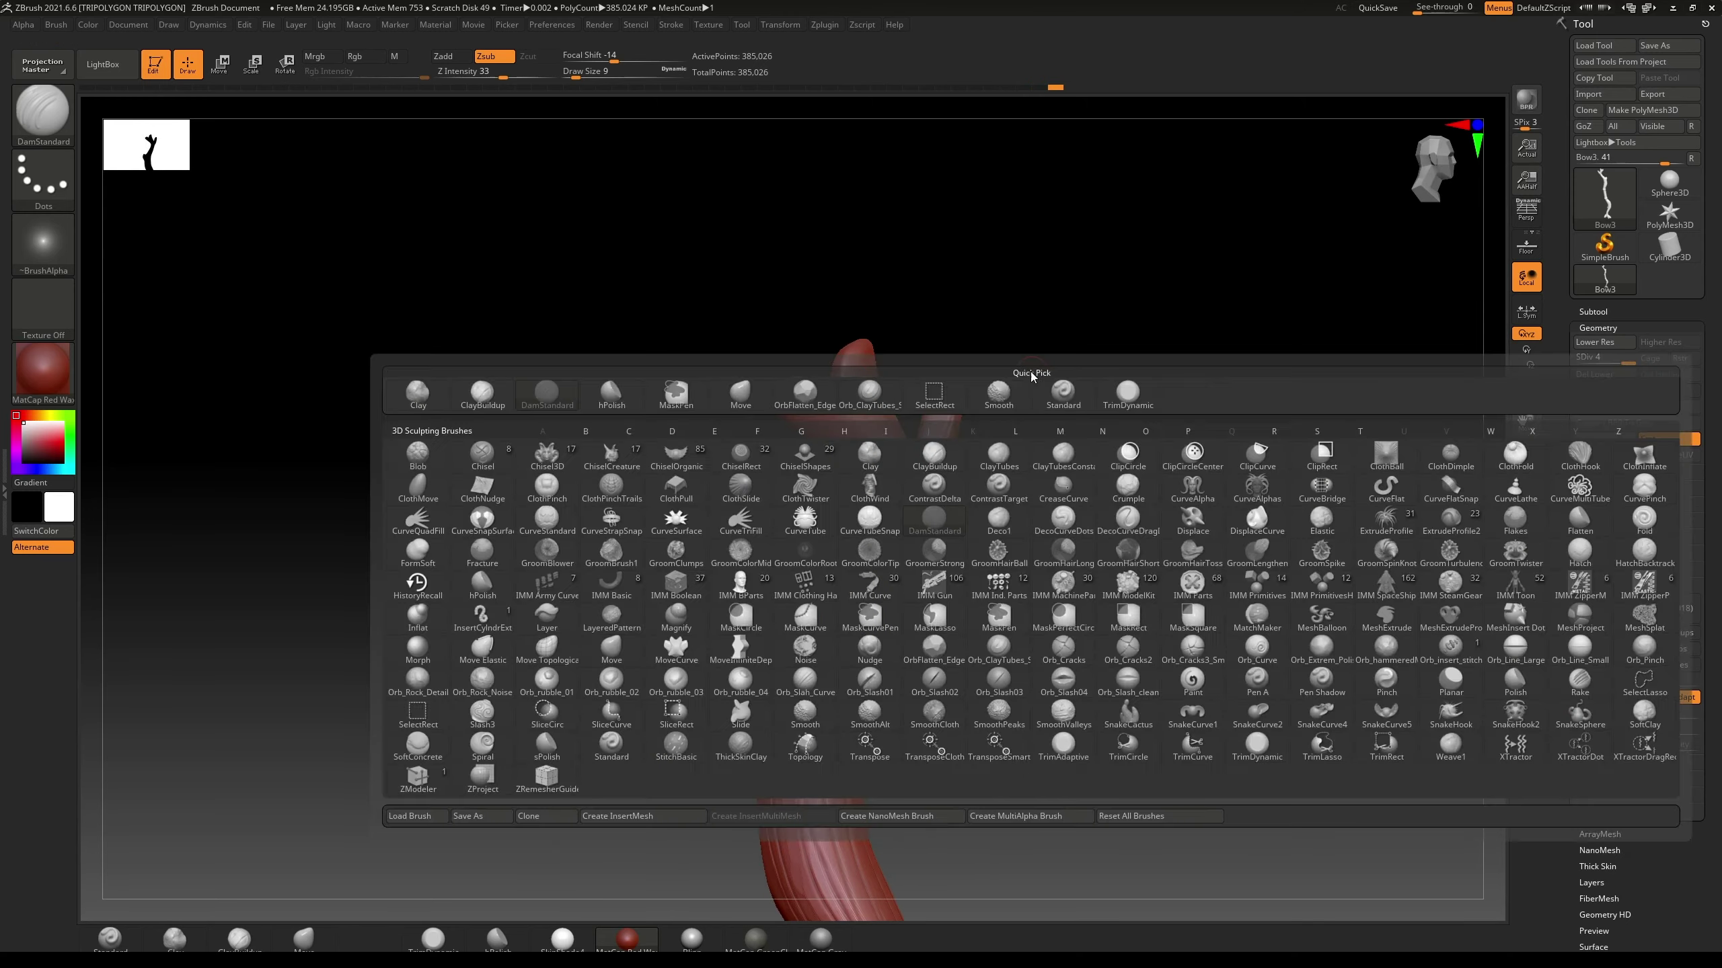
key(o)
key(Escape)
key(b)
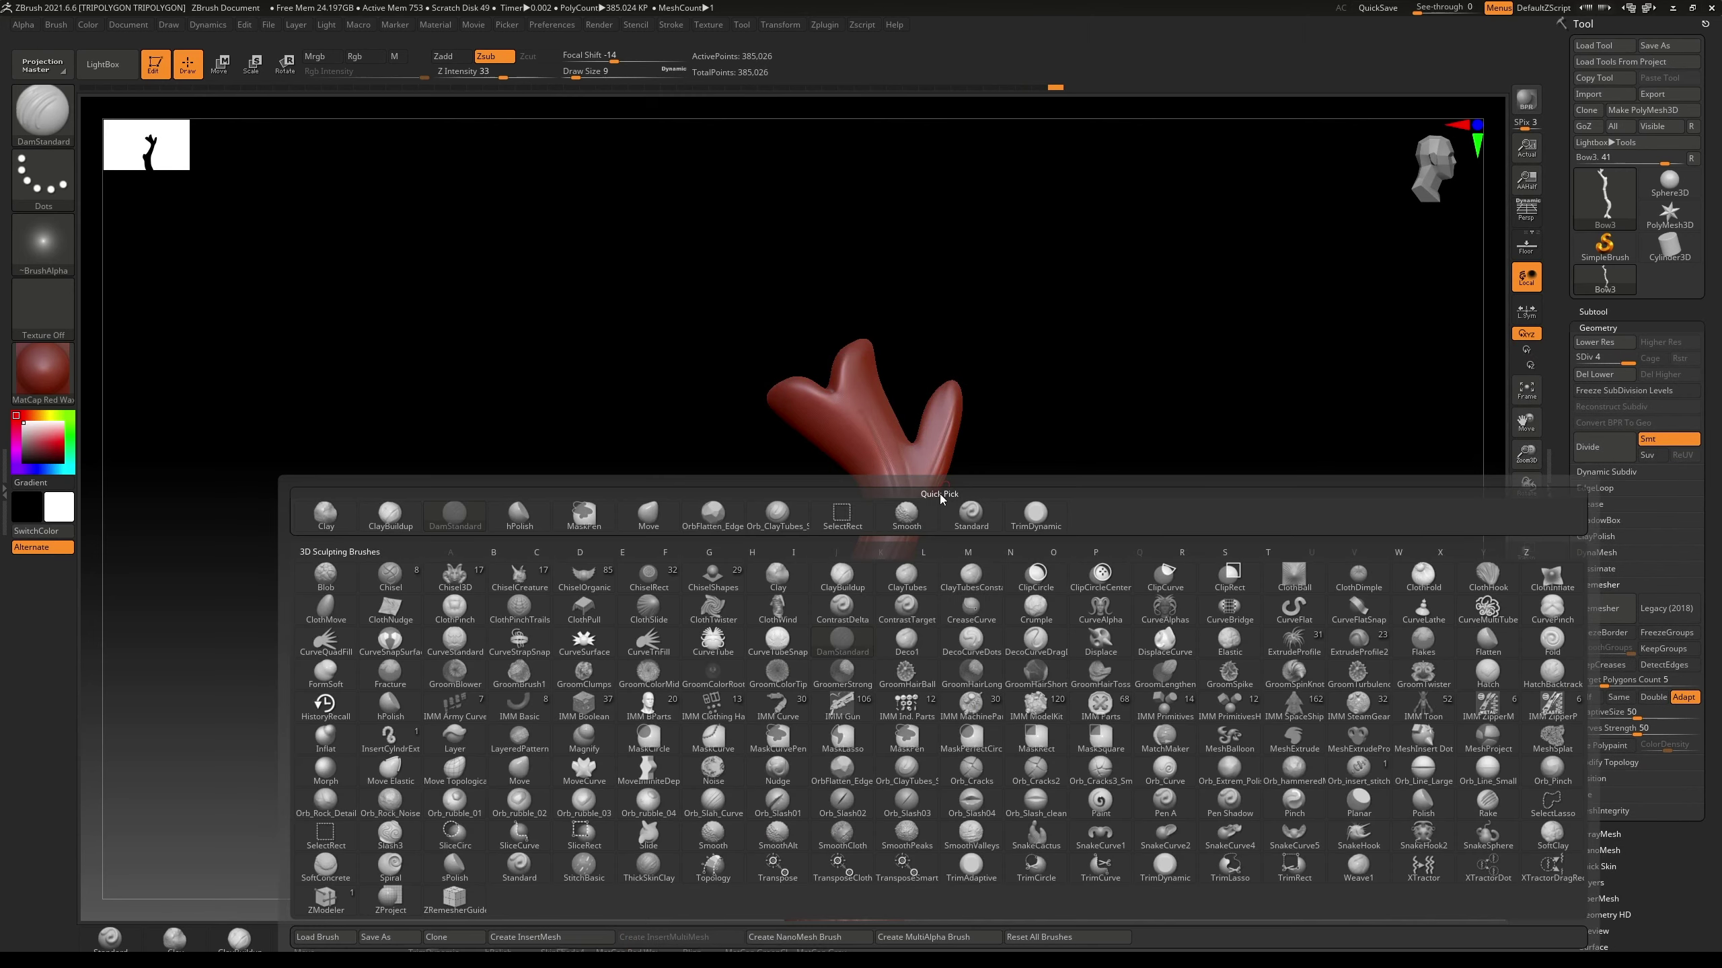
key(o)
click(901, 755)
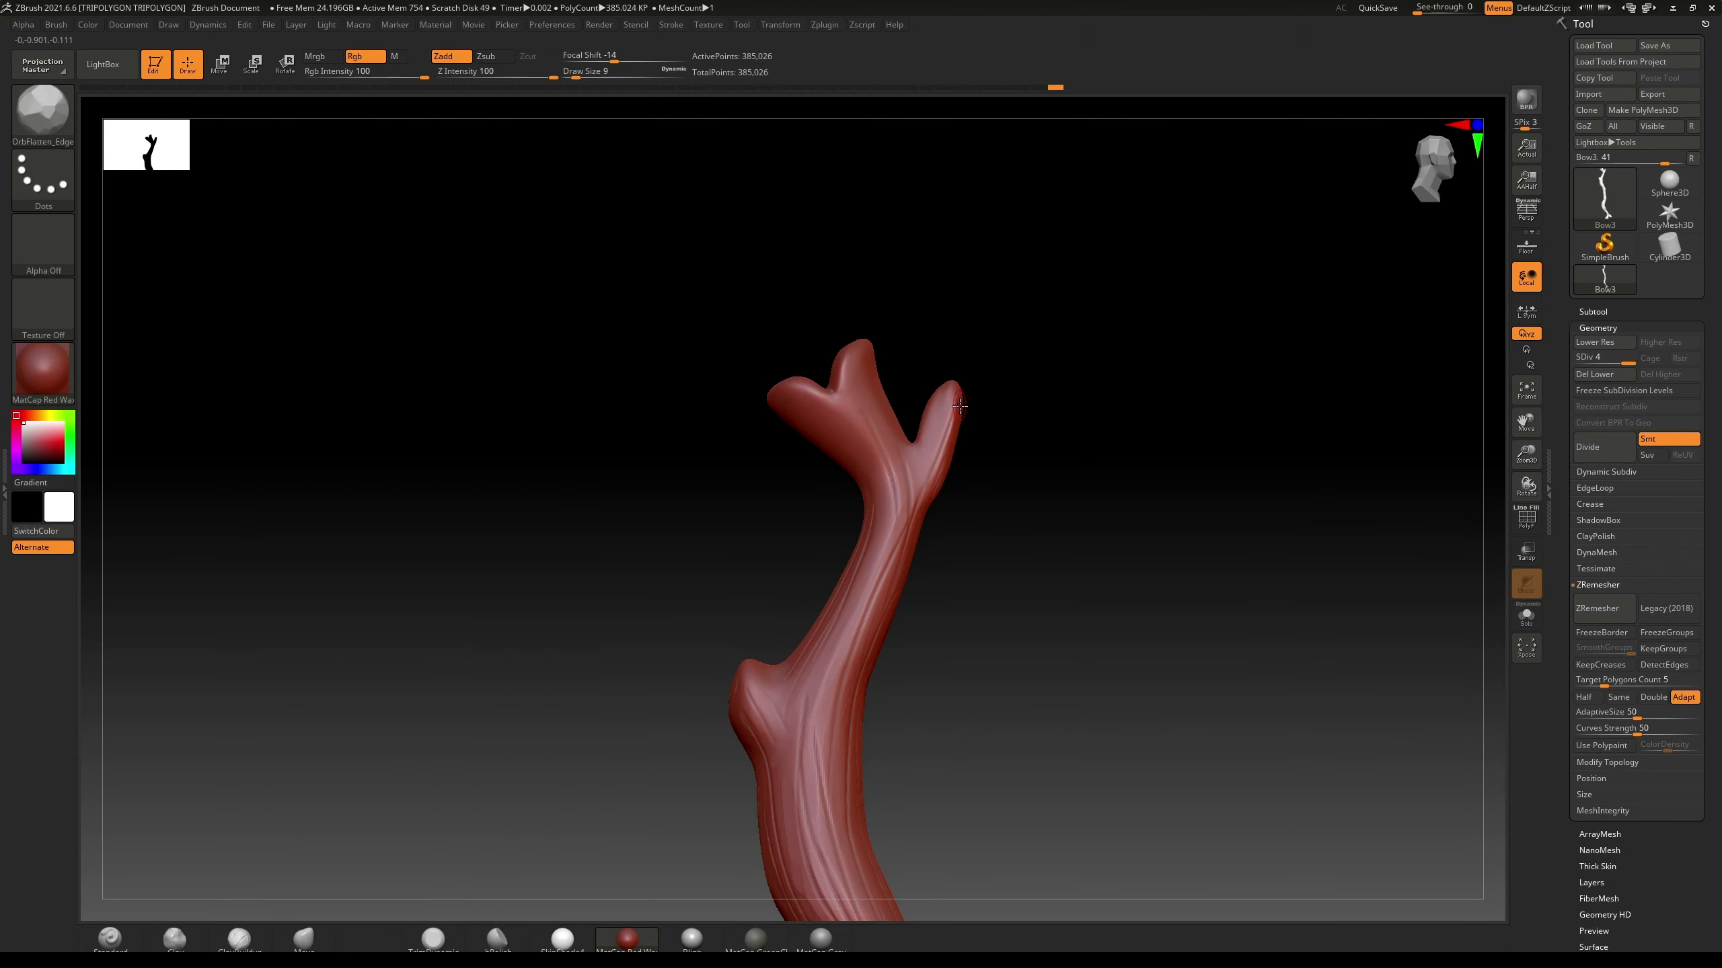
key(bracketright)
Step: Flatten and narrow the edges of both forked branch tips and a spot on the trunk
click(937, 449)
mouse_move(930, 445)
mouse_down()
mouse_move(939, 411)
mouse_move(940, 457)
mouse_up()
mouse_move(1045, 411)
mouse_down()
mouse_move(954, 412)
mouse_move(944, 452)
mouse_up()
drag(1018, 307, 949, 396)
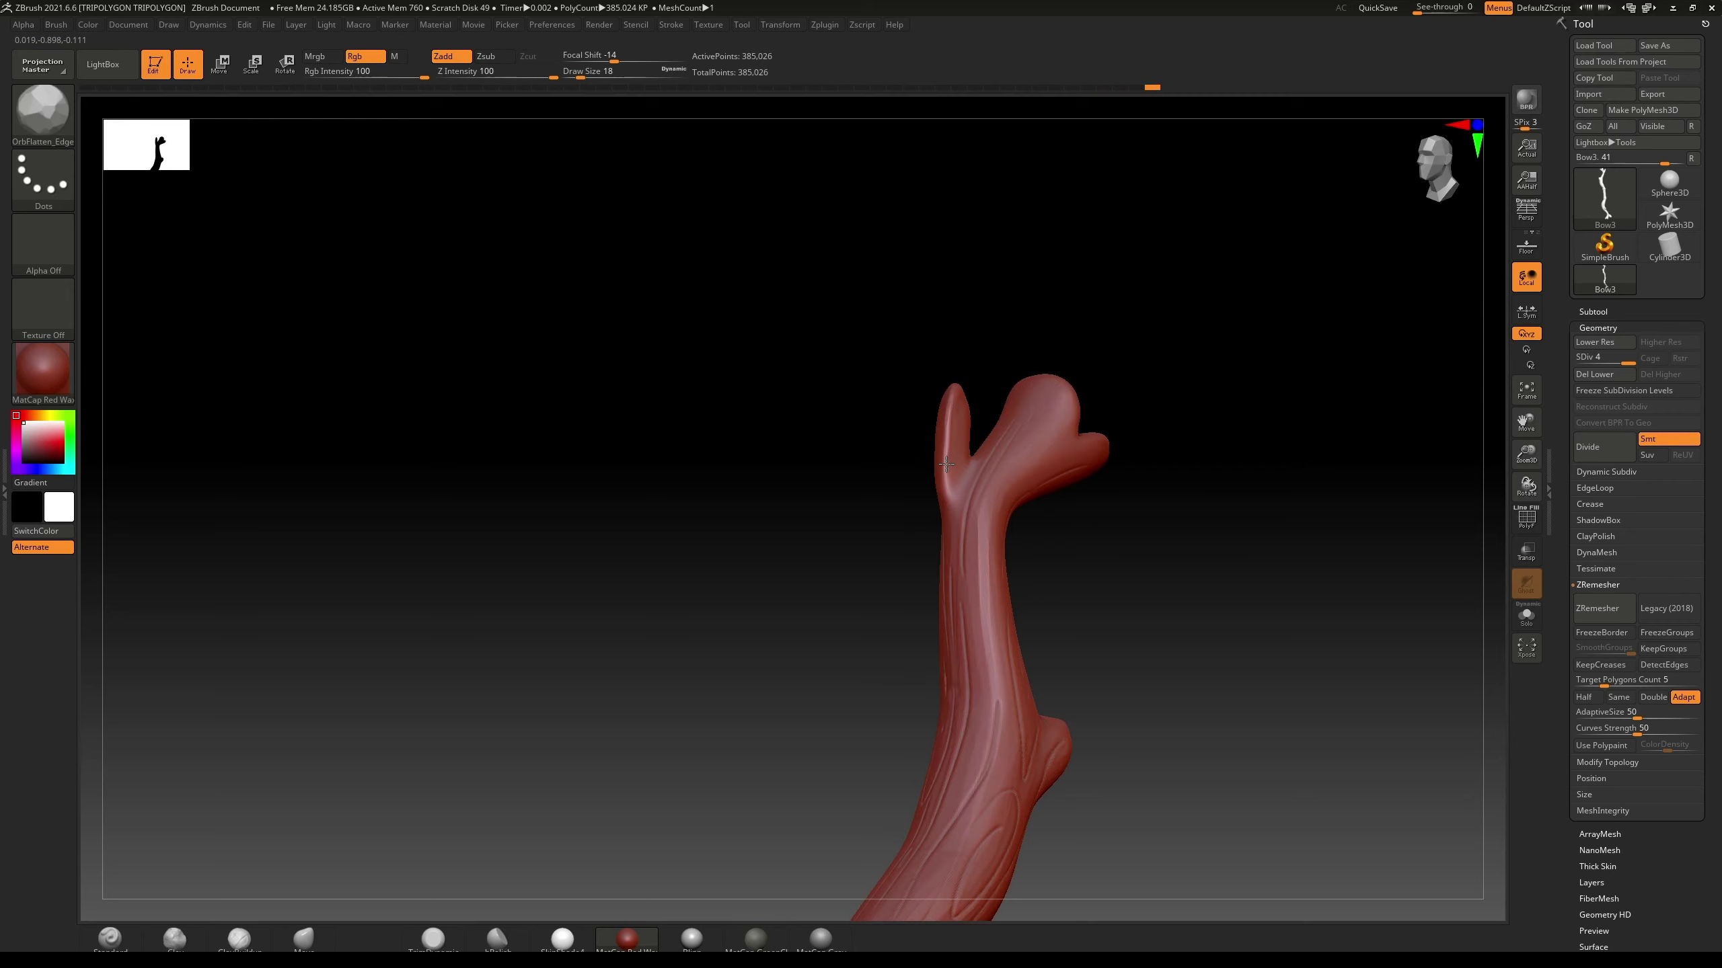
drag(947, 464, 947, 412)
drag(949, 473, 951, 412)
mouse_move(1000, 490)
mouse_down()
mouse_move(1060, 453)
mouse_move(1182, 436)
mouse_move(1144, 444)
mouse_move(1193, 410)
mouse_move(1234, 458)
mouse_move(1251, 453)
mouse_up()
mouse_move(1383, 457)
mouse_down()
mouse_move(1267, 502)
mouse_move(1257, 465)
mouse_move(1208, 461)
mouse_move(1275, 477)
mouse_up()
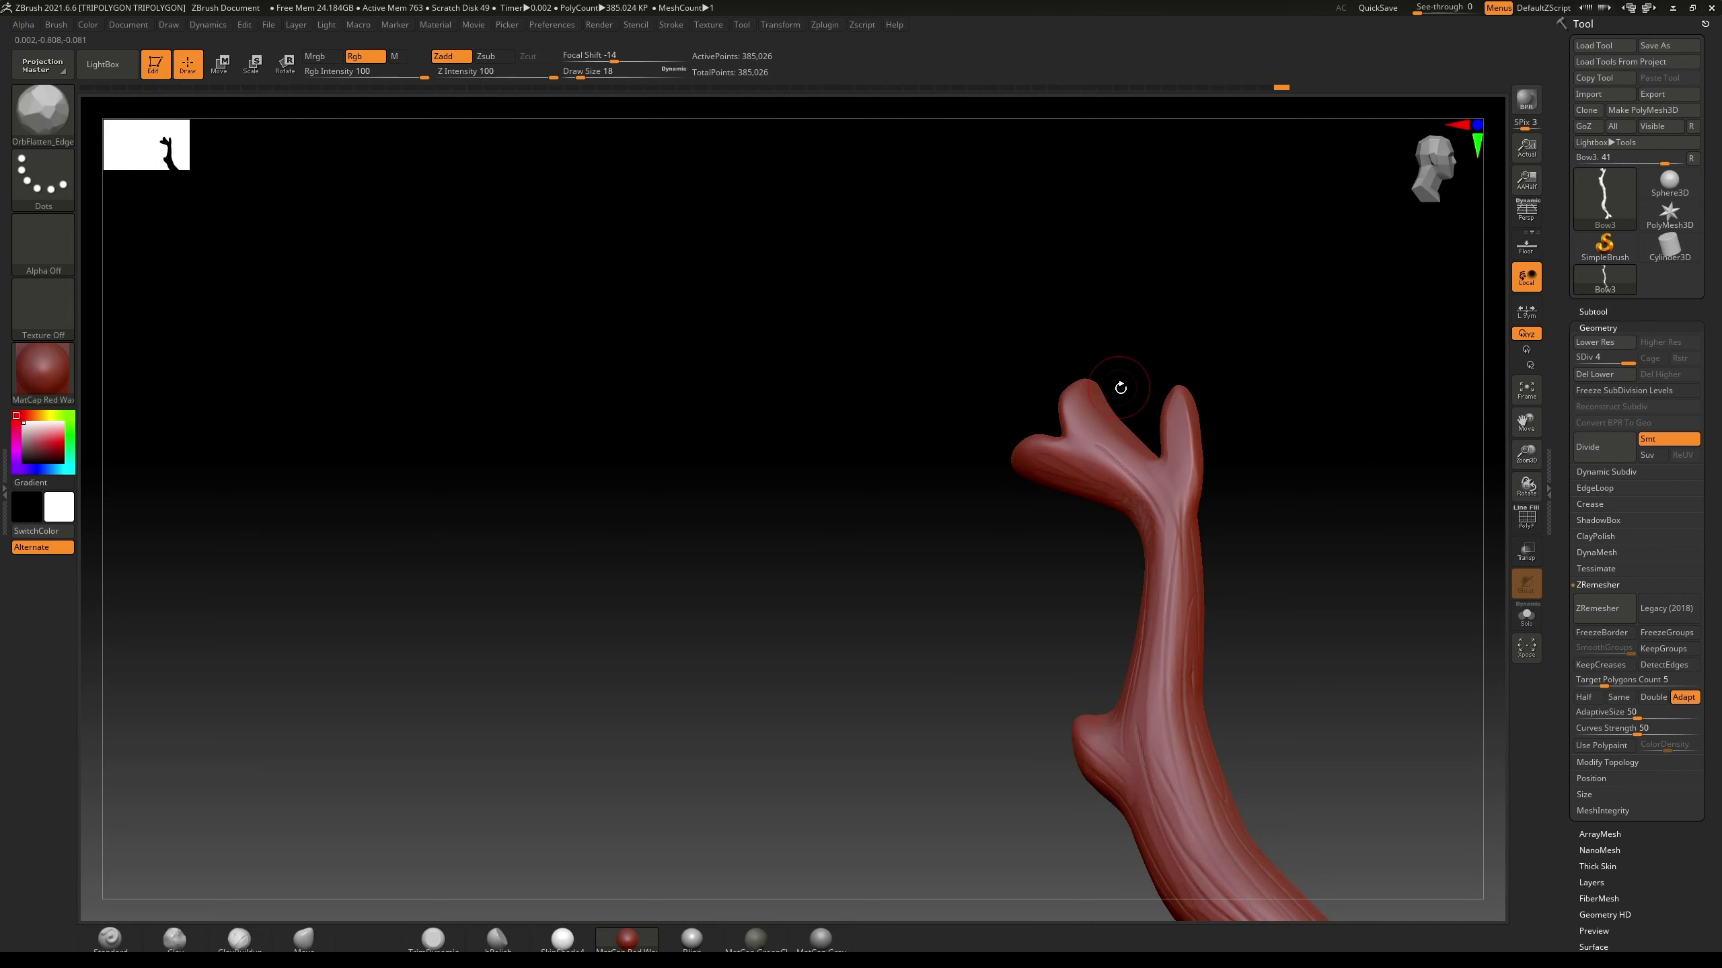
key(b)
key(o)
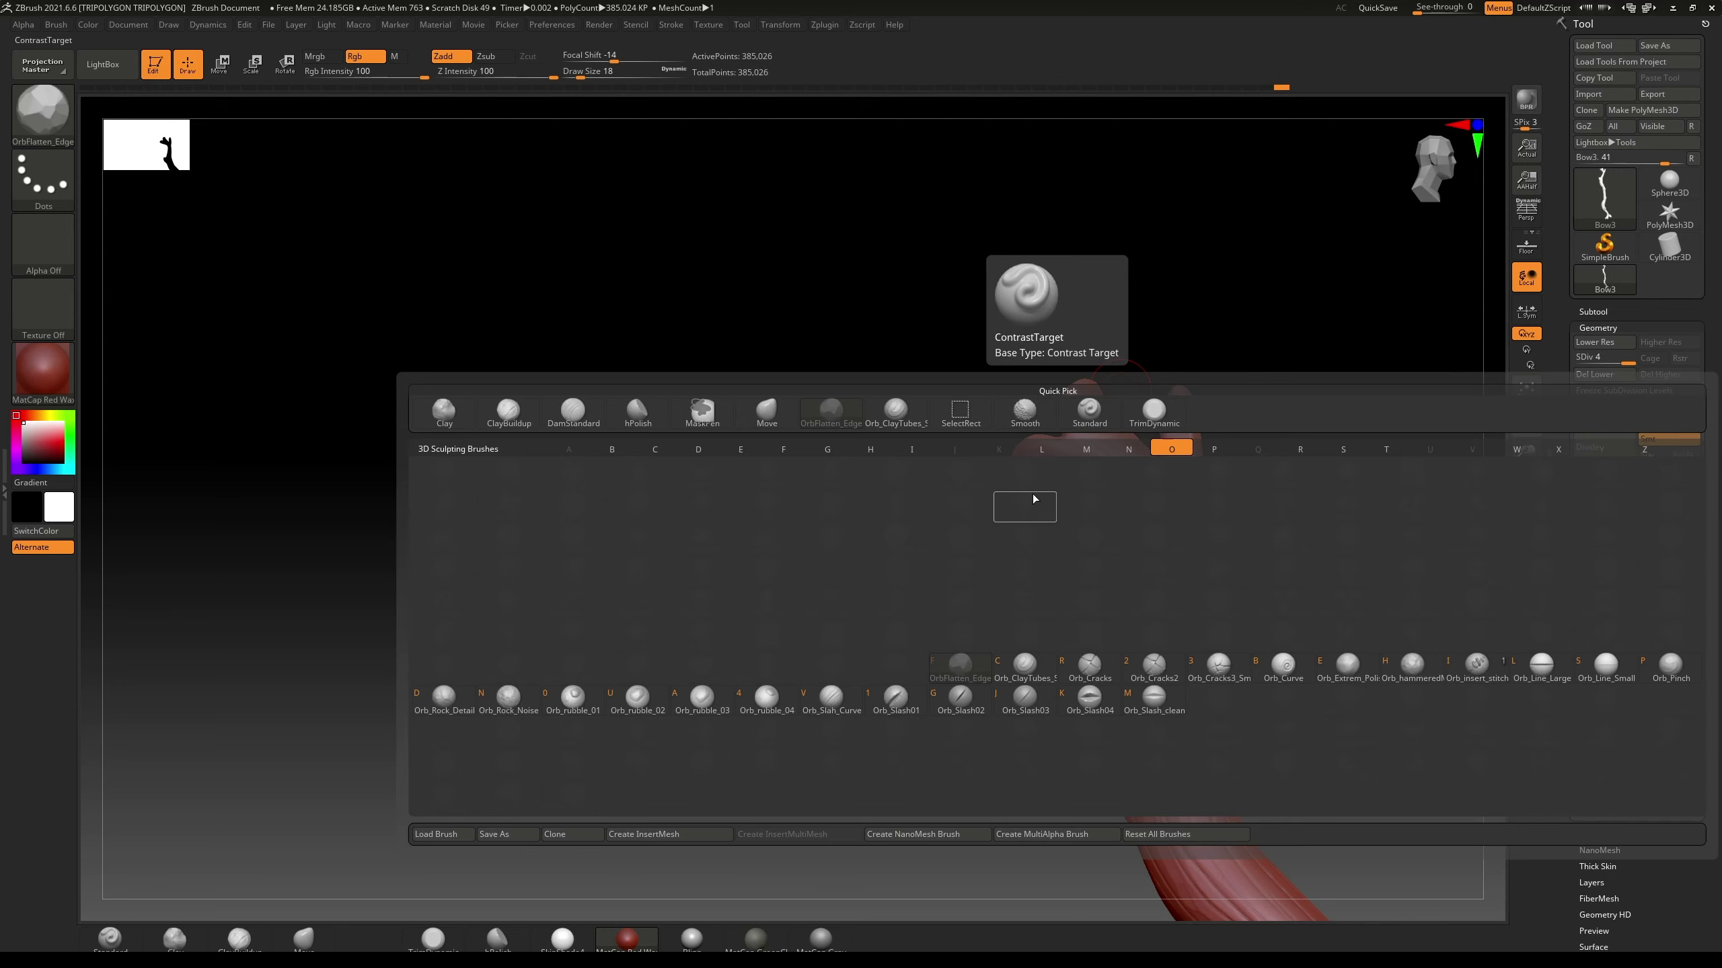
Step: With Orb_ClayTubes at about size 7, add clay strips along the right branch's inner groove and tip
click(1025, 666)
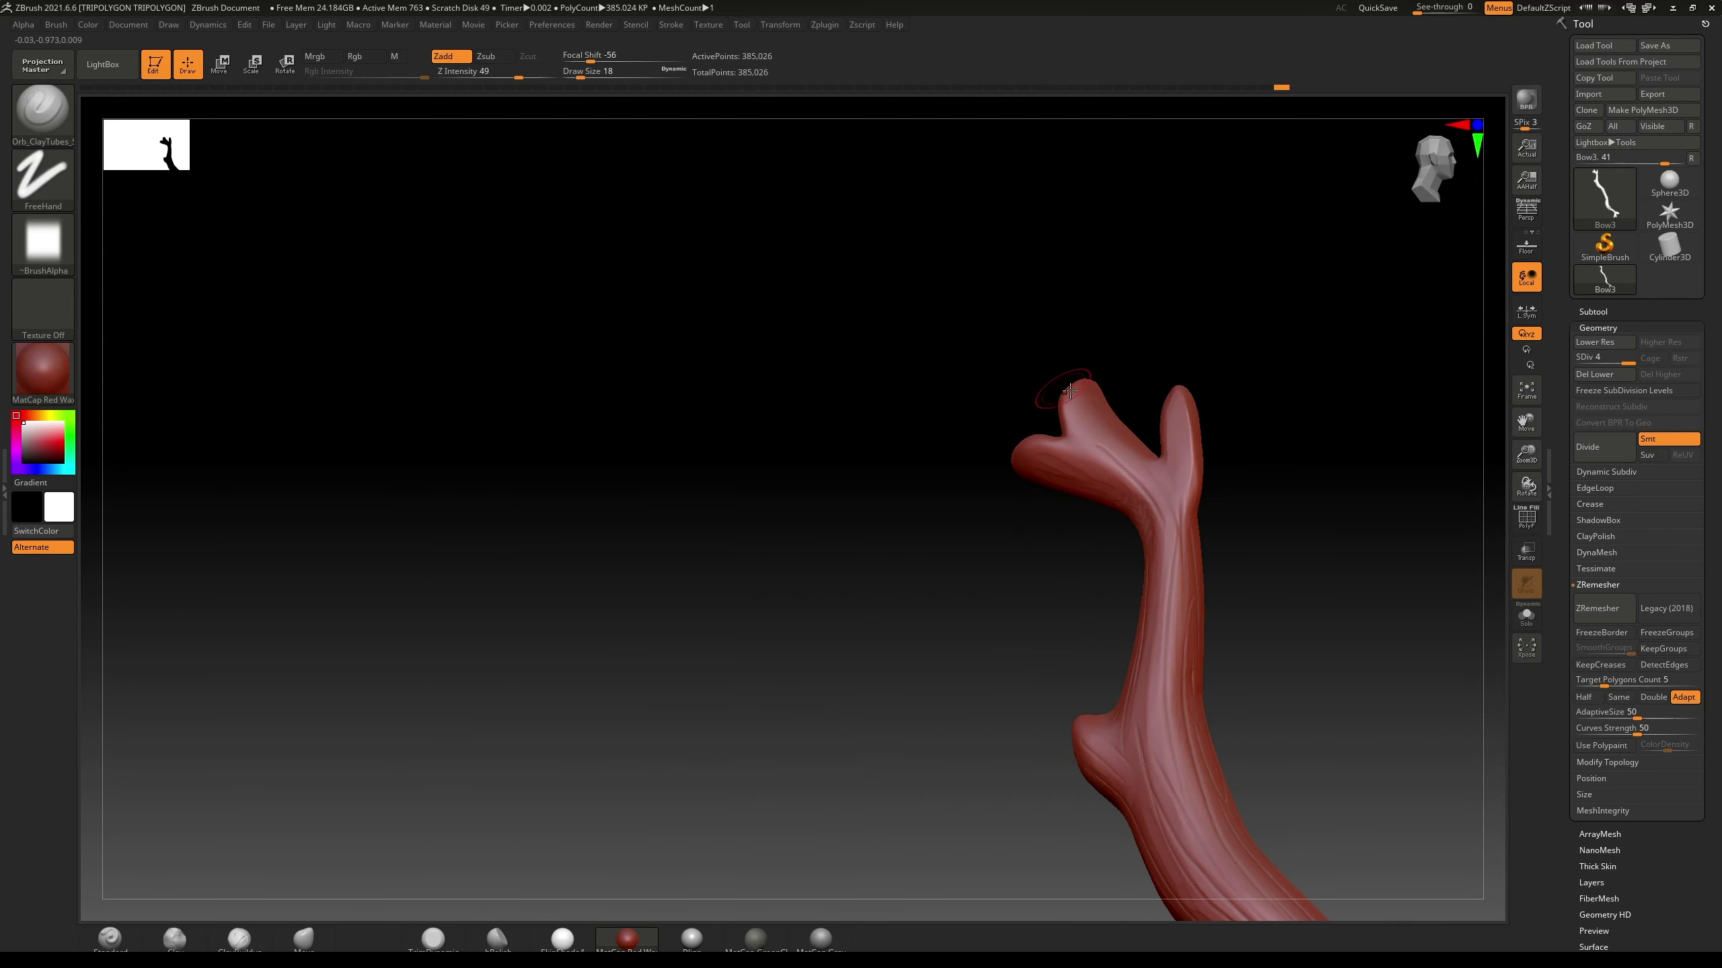
key(bracketleft)
key(bracketleft)
mouse_move(1172, 468)
mouse_down()
mouse_move(1181, 497)
mouse_move(1179, 392)
mouse_up()
mouse_move(1192, 468)
mouse_down()
mouse_move(1182, 522)
mouse_move(1249, 423)
mouse_move(1200, 465)
mouse_up()
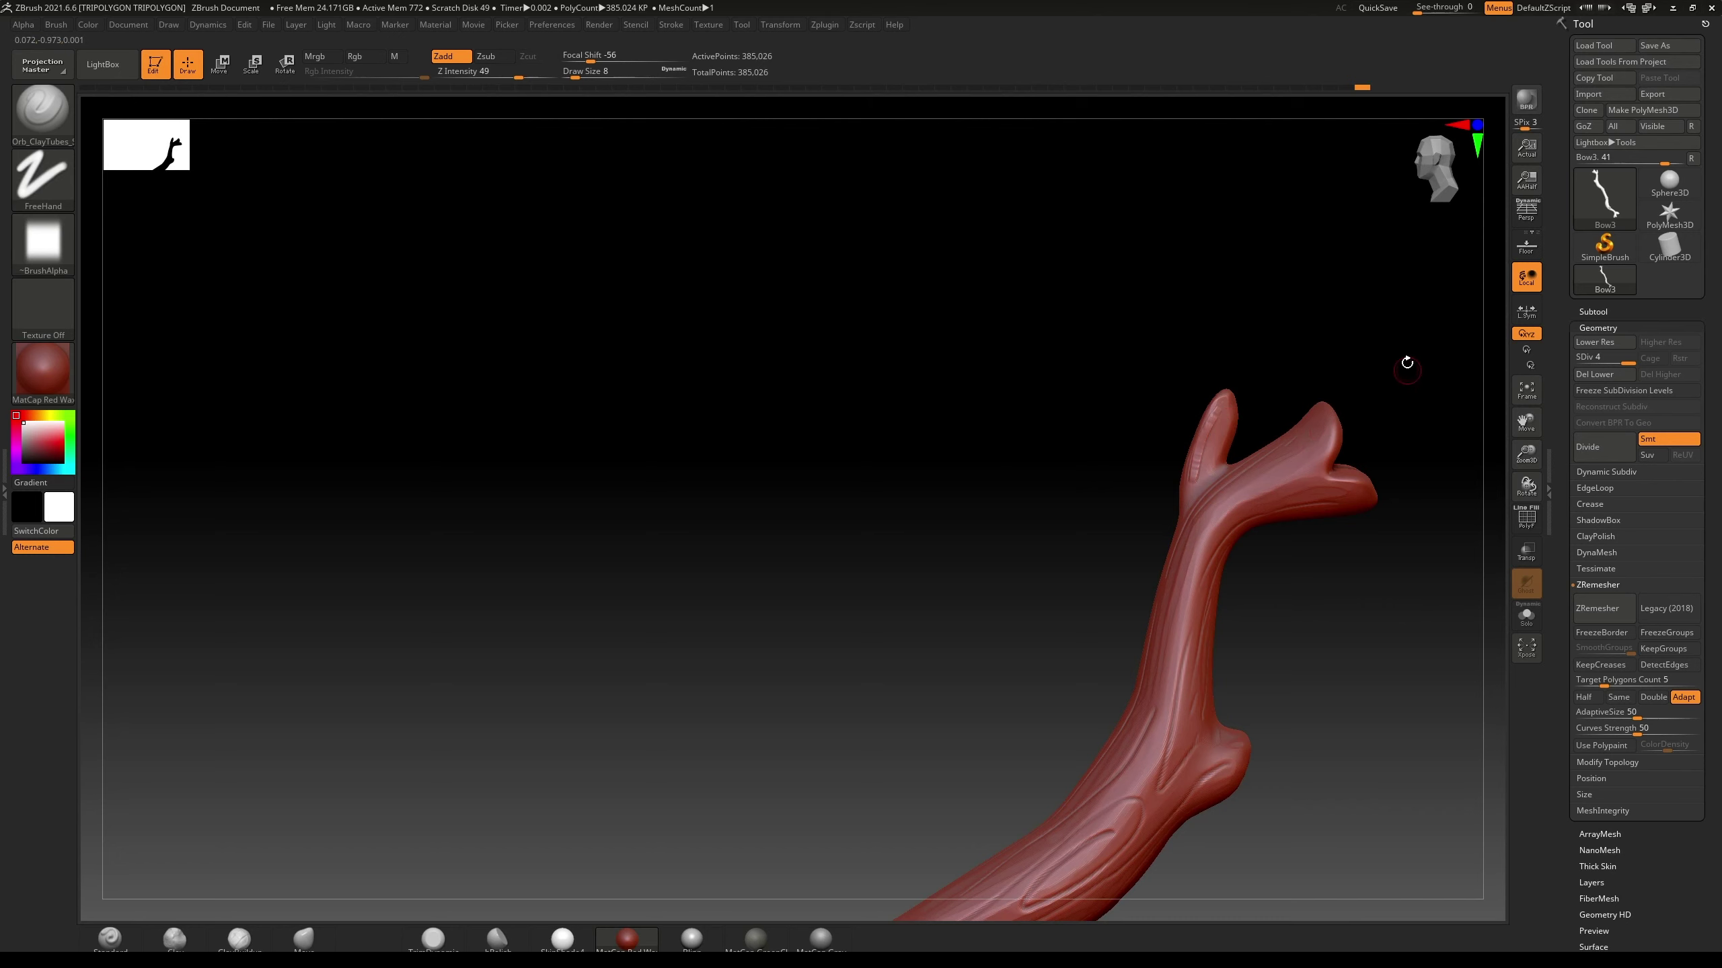
drag(1407, 363, 1344, 445)
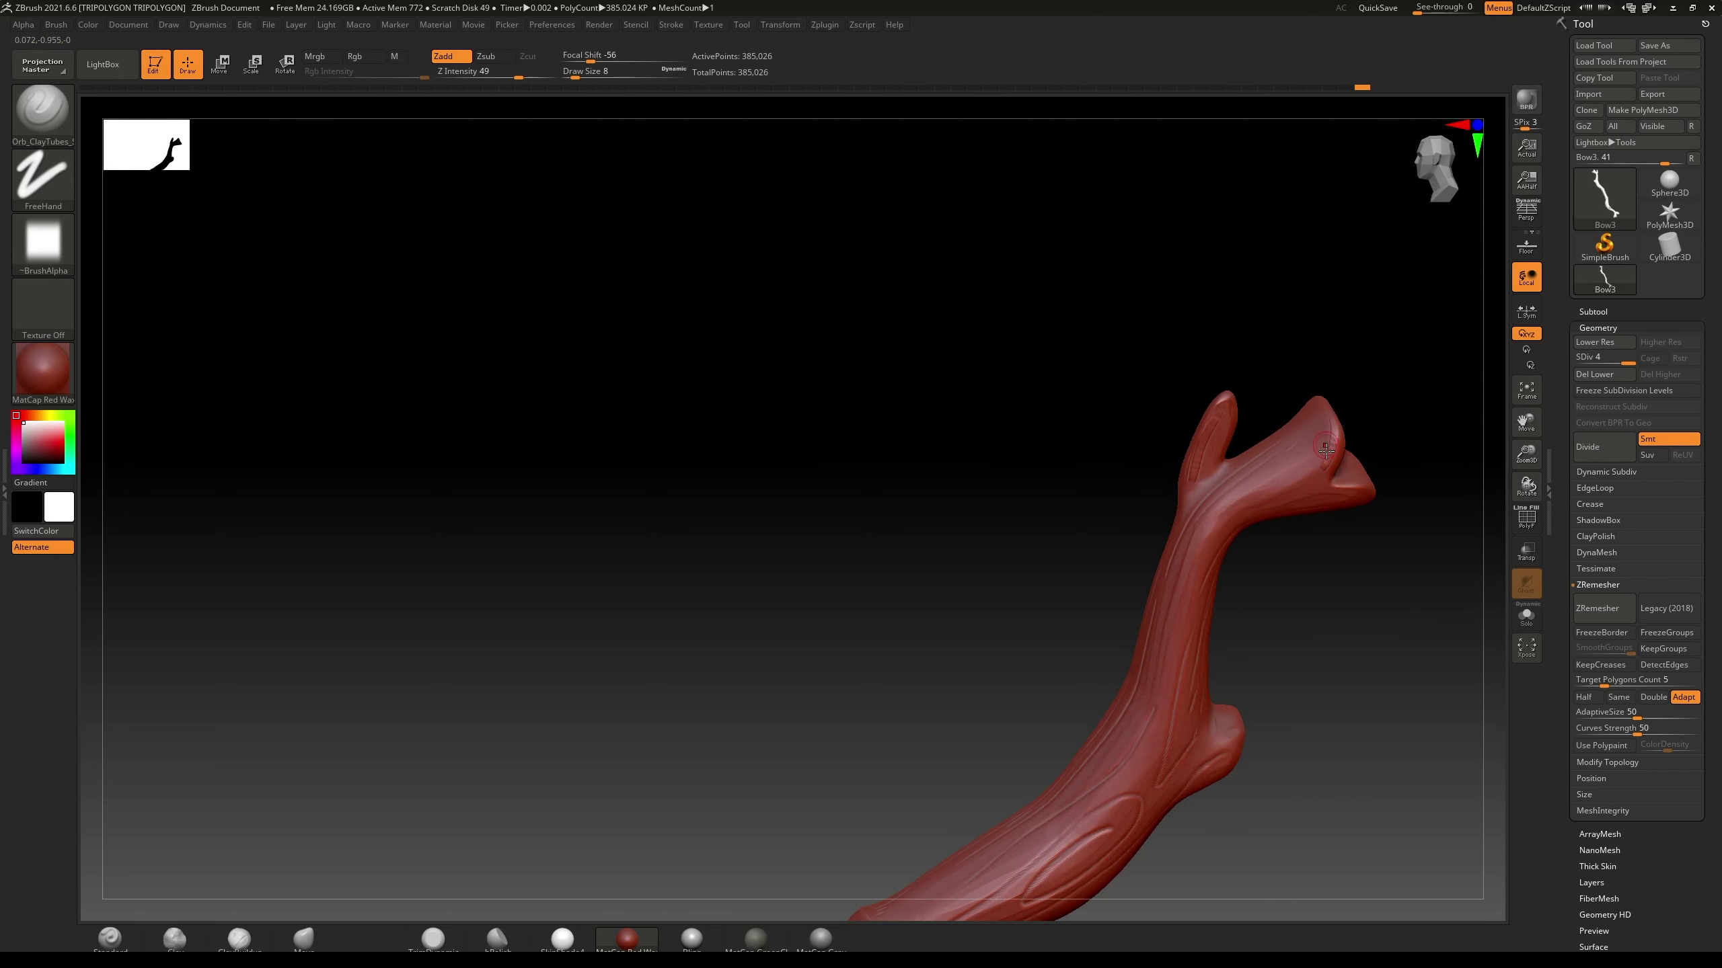
drag(1254, 519, 1302, 458)
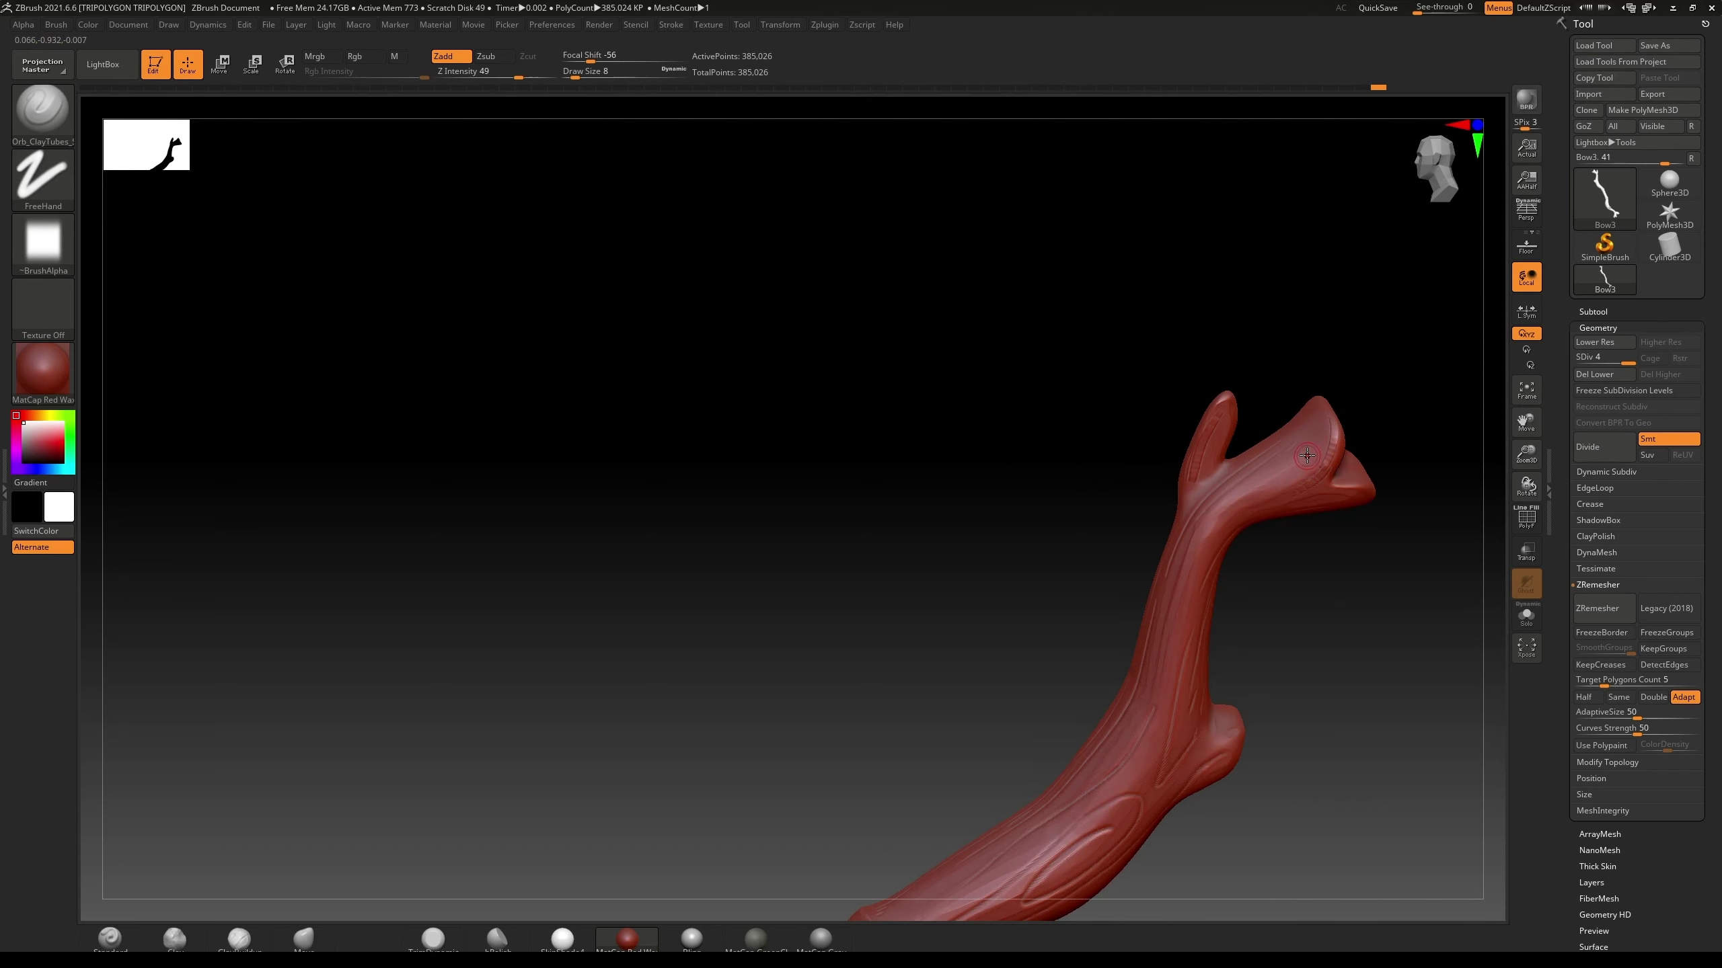
Step: Switch back to DamStandard and undo a stray smooth stroke on the branch tip
key(b)
key(d)
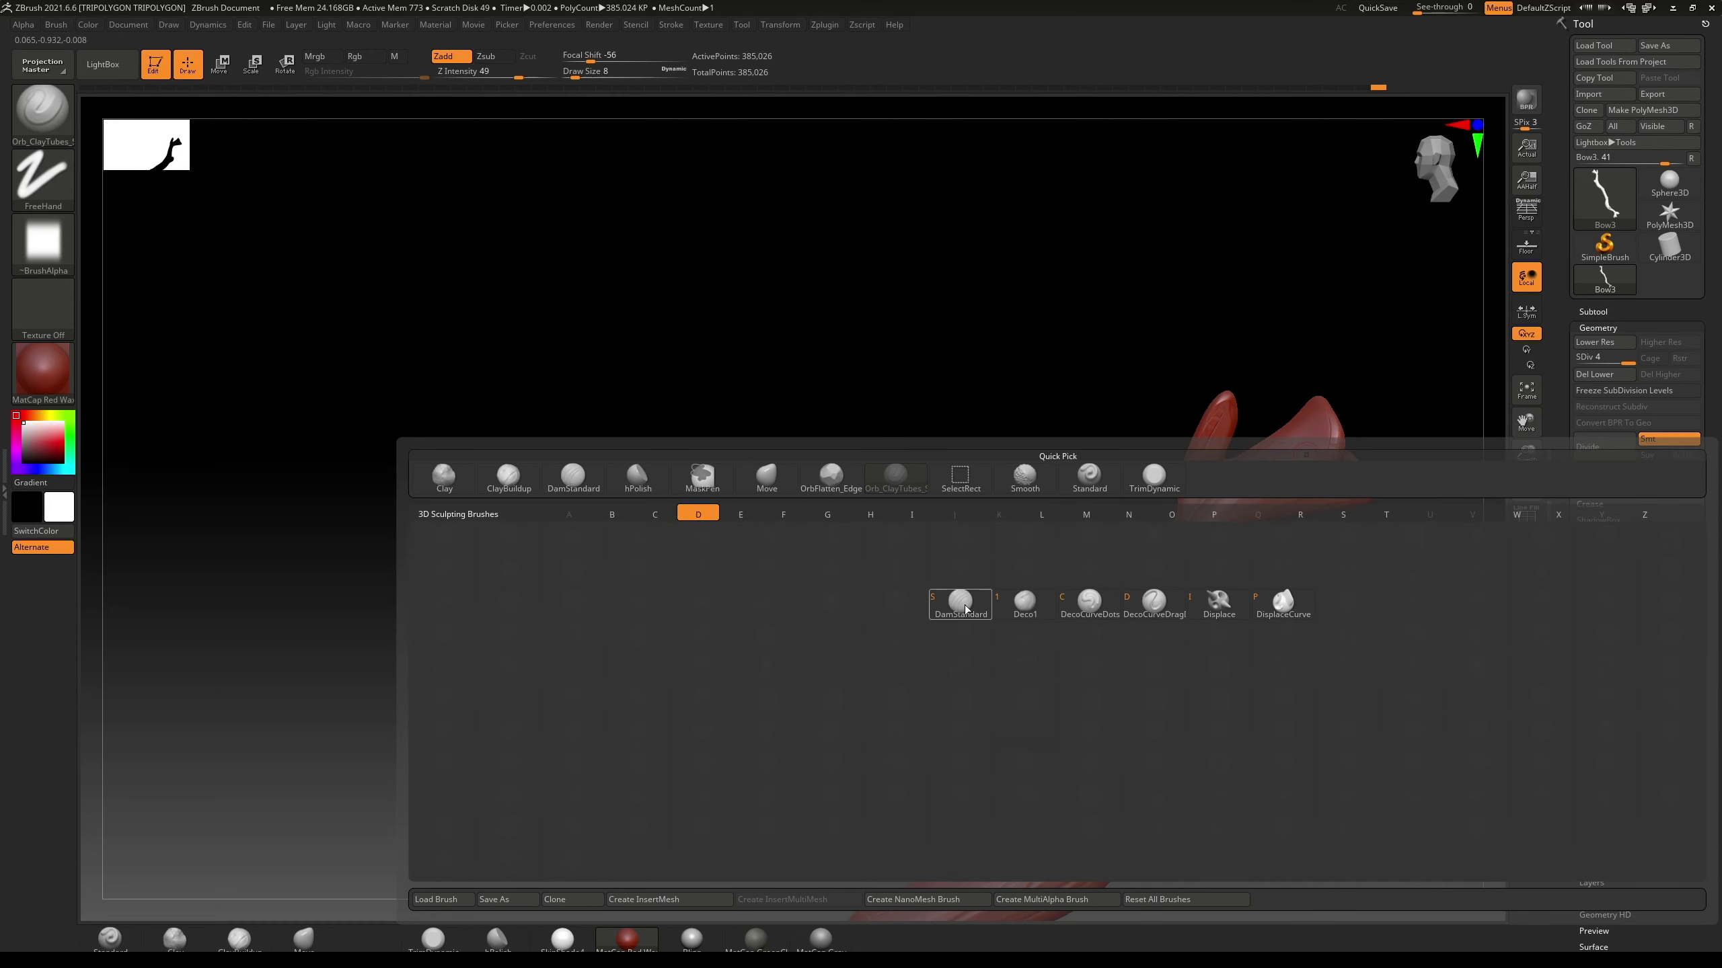
key(s)
key(shift)
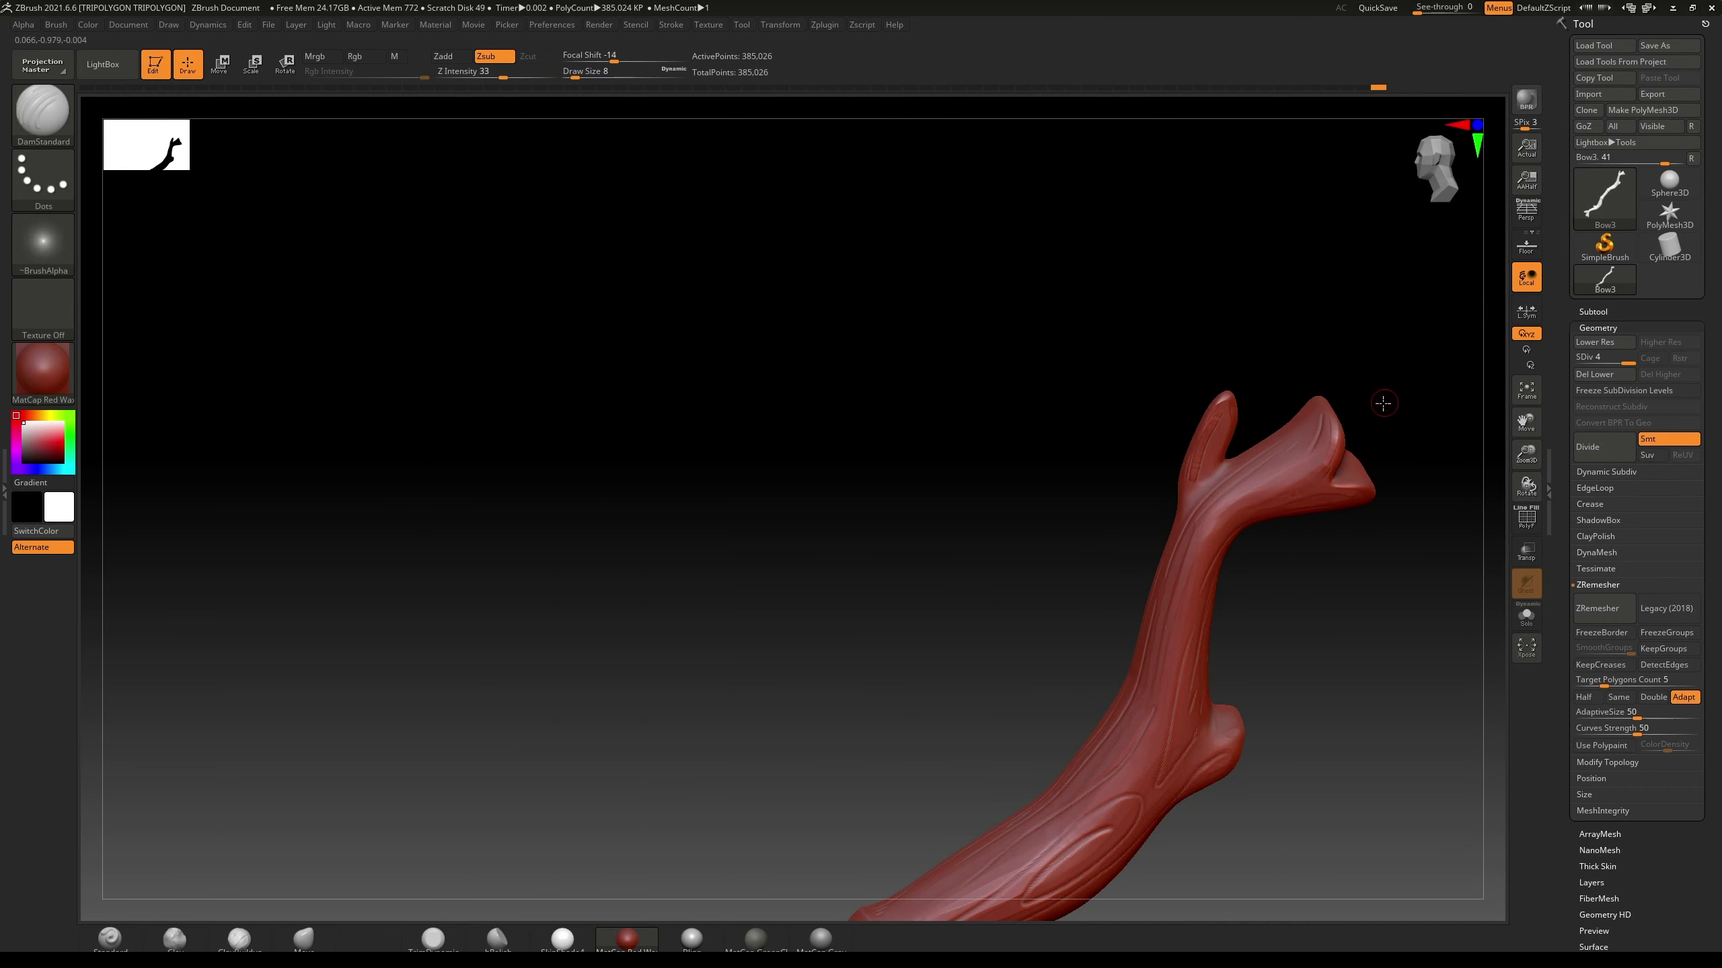
mouse_move(1380, 400)
mouse_down()
mouse_move(1331, 440)
mouse_move(1388, 414)
mouse_move(1318, 444)
mouse_up()
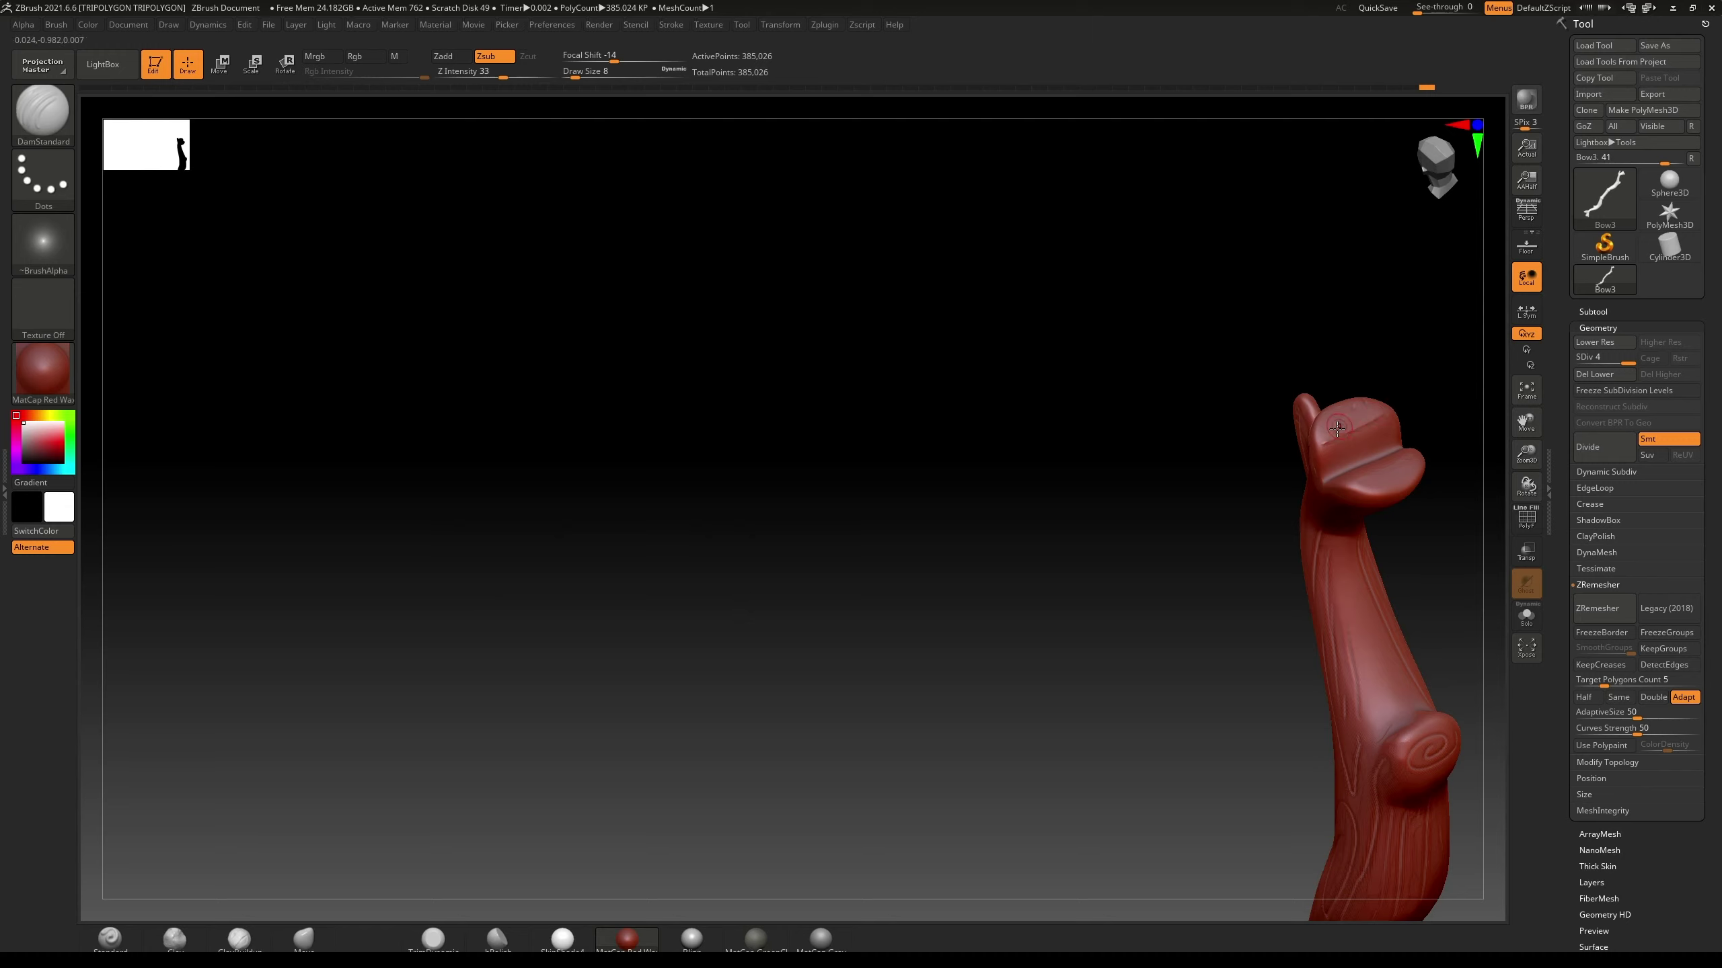
drag(1337, 427, 1389, 476)
key(ctrl+z)
Step: Carve grooves and two small dents near the limb's forked top, then view the whole limb
mouse_move(1447, 475)
mouse_down()
mouse_move(798, 288)
mouse_move(698, 409)
mouse_move(691, 502)
mouse_up()
mouse_move(678, 380)
mouse_down()
mouse_move(681, 395)
mouse_move(675, 374)
mouse_up()
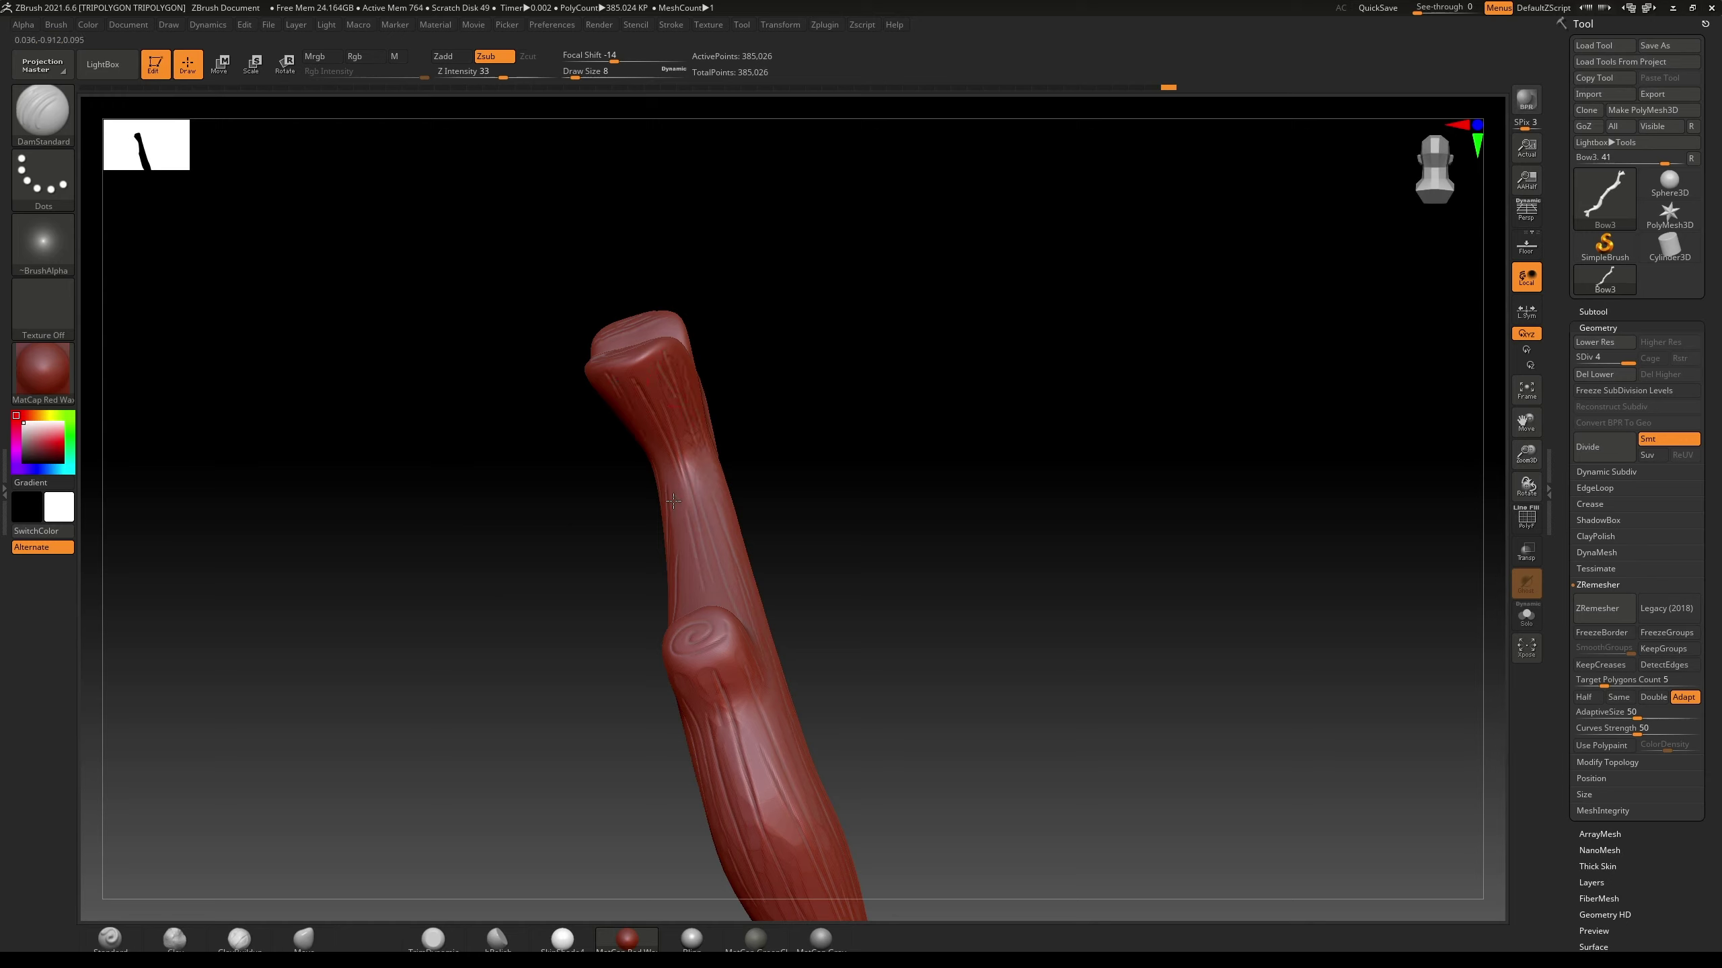
mouse_move(729, 430)
mouse_down()
mouse_move(880, 412)
mouse_move(799, 415)
mouse_move(865, 326)
mouse_move(736, 356)
mouse_up()
mouse_move(910, 475)
mouse_down()
mouse_move(976, 438)
mouse_move(899, 519)
mouse_move(738, 389)
mouse_up()
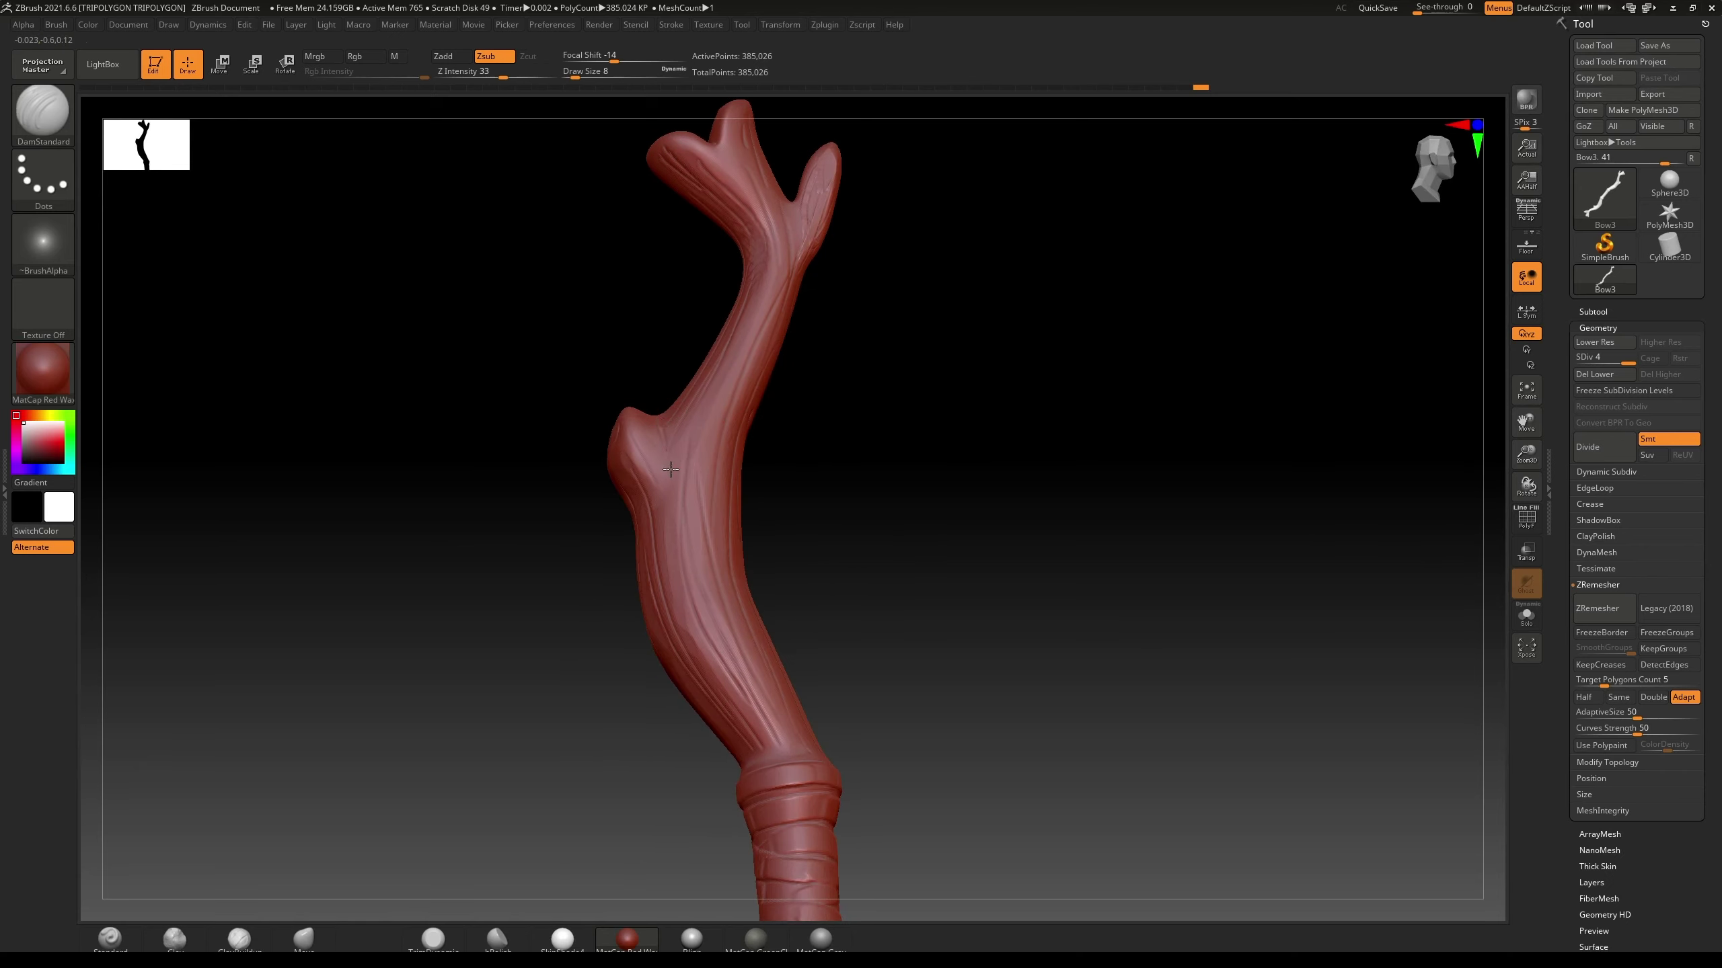
alt+drag(862, 532, 835, 383)
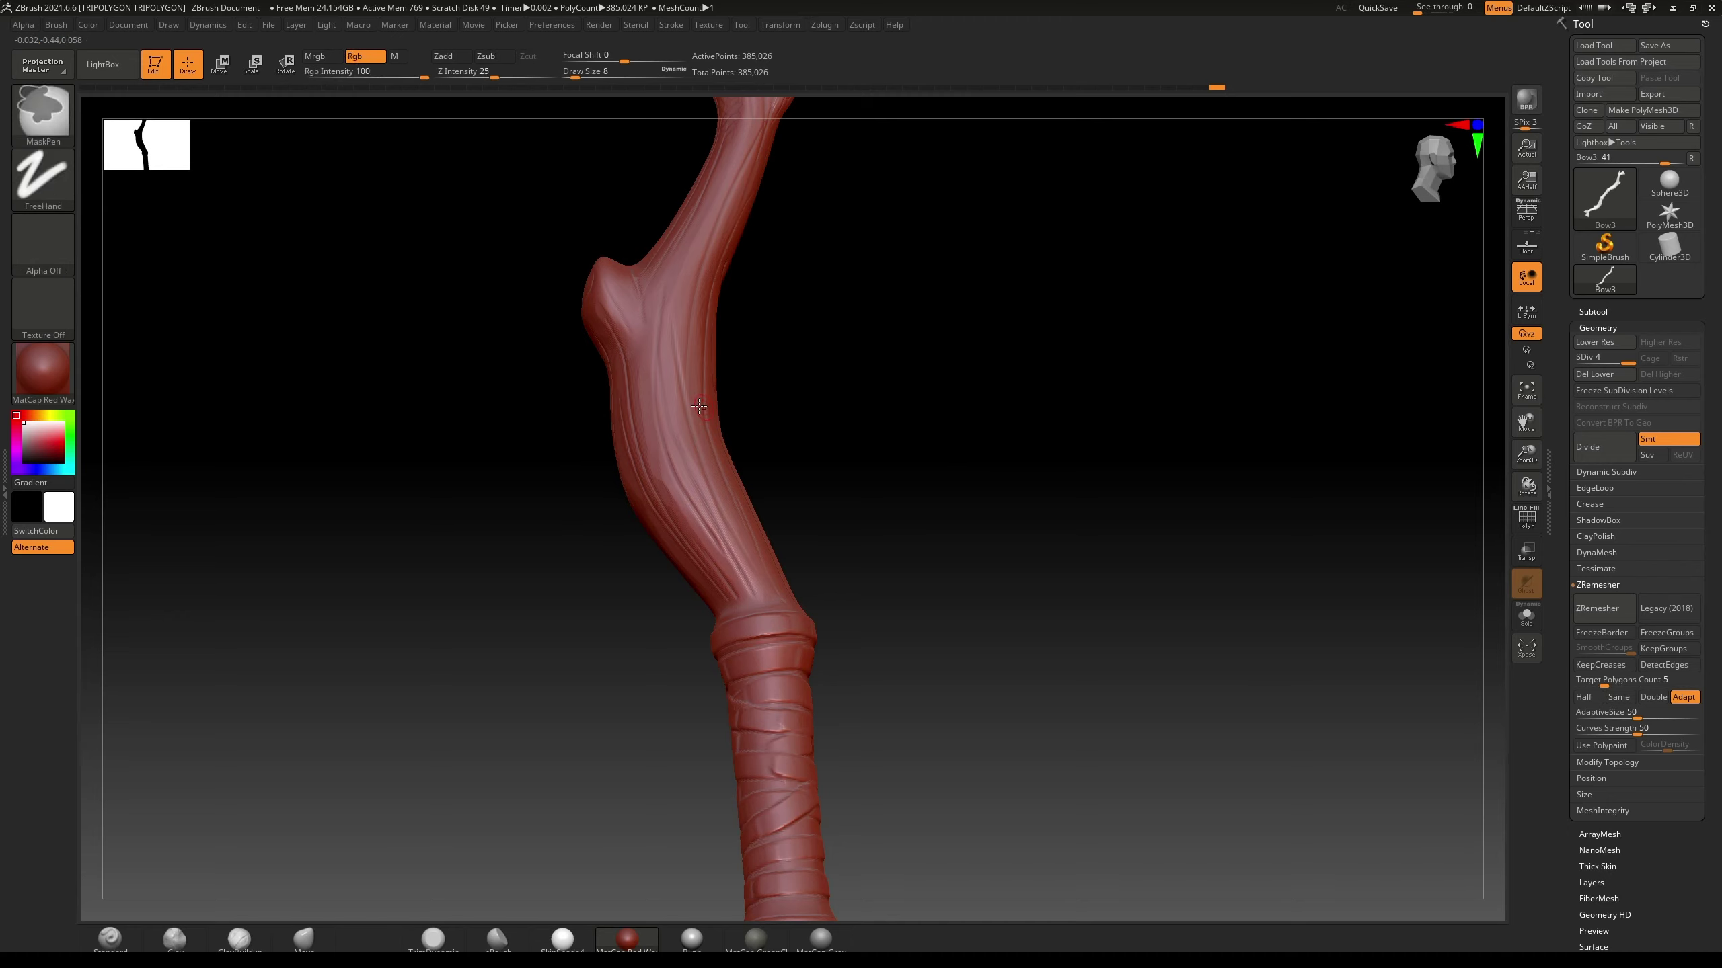
click(680, 405)
click(696, 462)
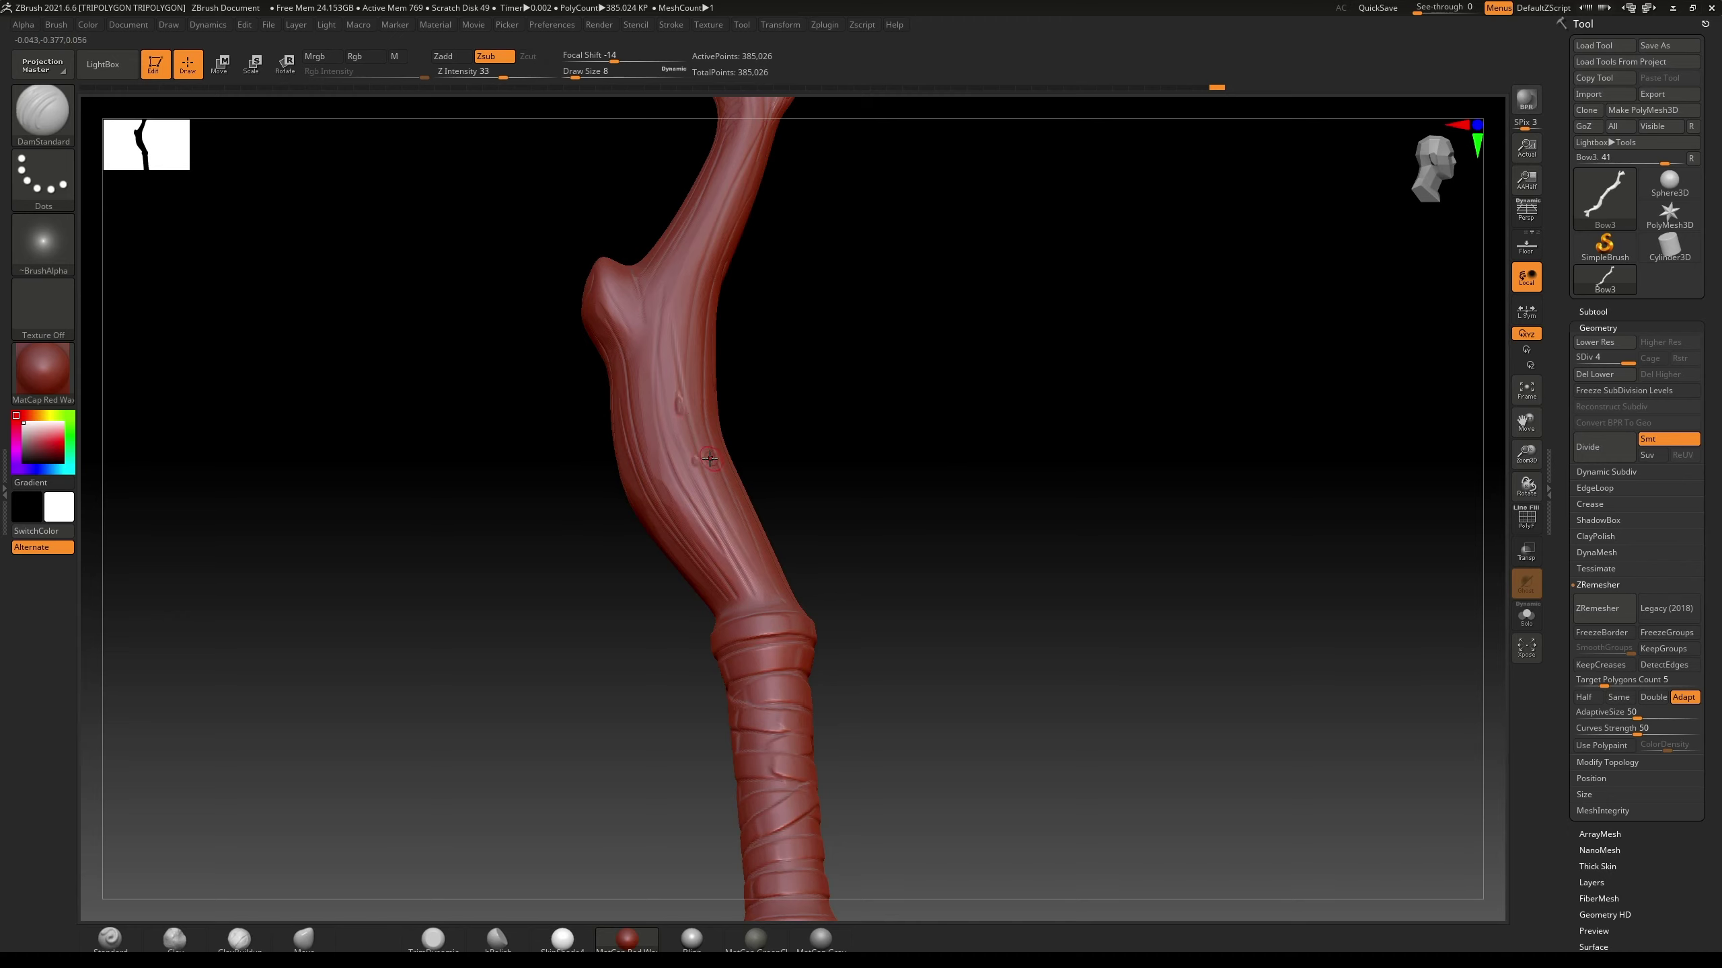
mouse_move(902, 449)
alt+mouse_down()
mouse_move(919, 443)
mouse_move(908, 350)
mouse_move(895, 495)
mouse_move(911, 536)
mouse_move(1026, 488)
mouse_move(1007, 471)
alt+mouse_up()
mouse_move(915, 531)
mouse_down()
mouse_move(942, 465)
mouse_move(941, 516)
mouse_move(949, 445)
mouse_up()
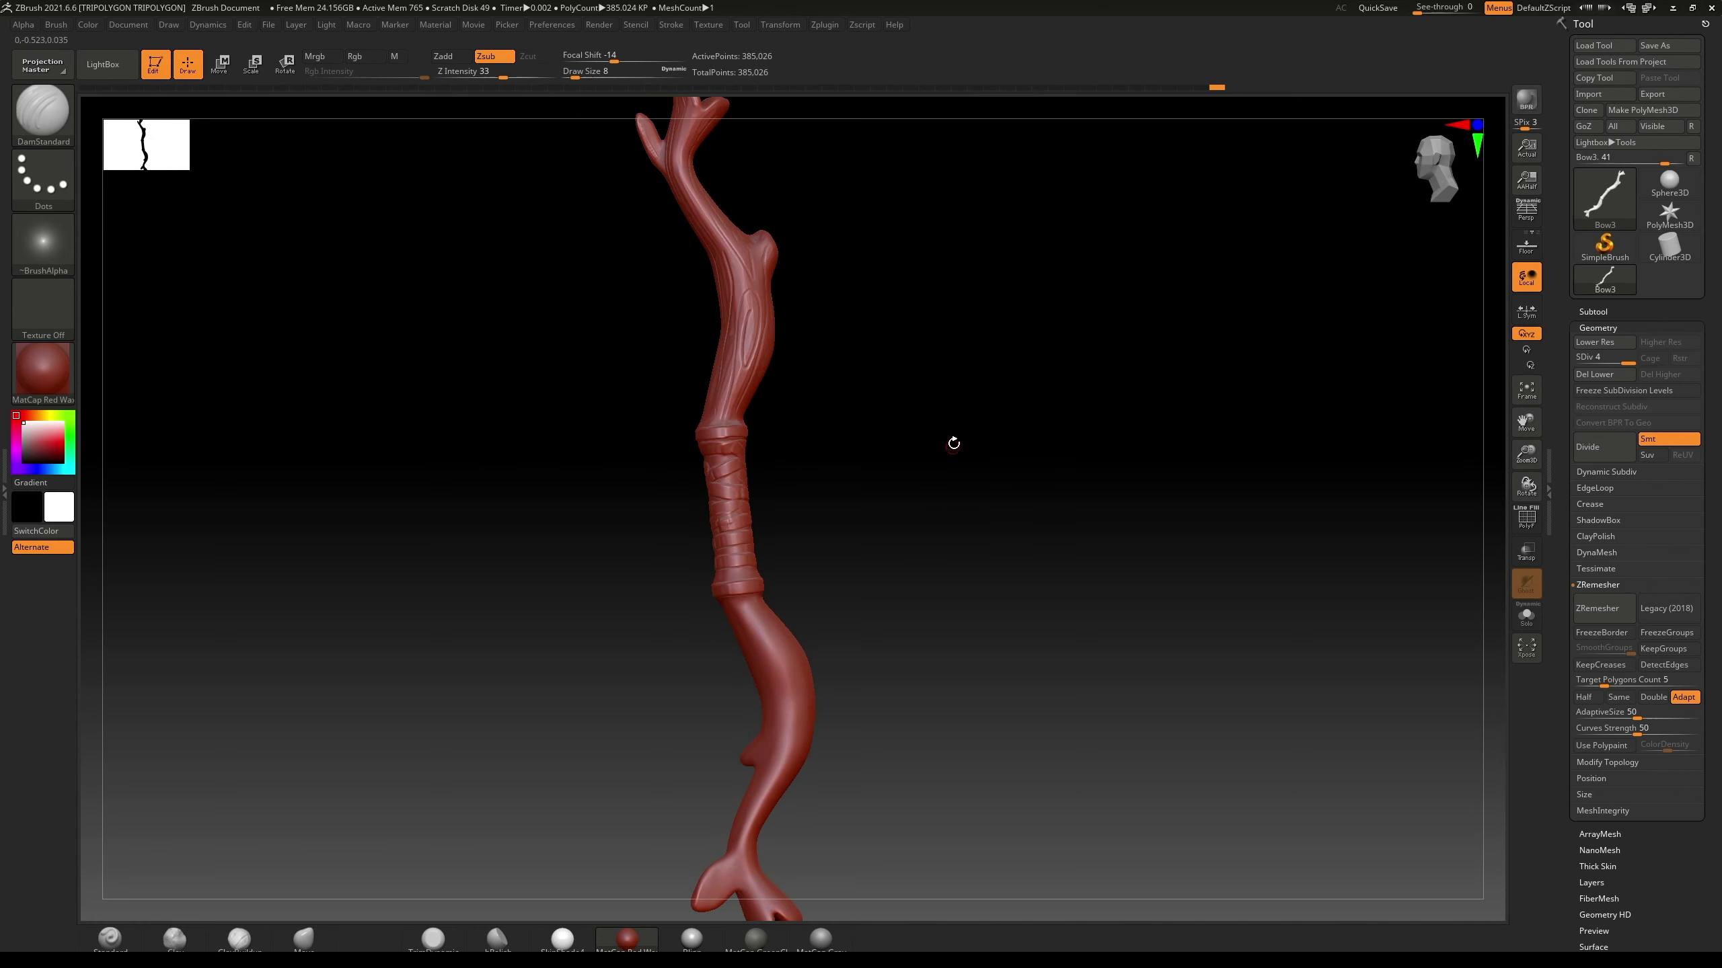
Step: Change the staff's material from MatCap Red Wax to white MatCap Pearl Cavity
click(55, 355)
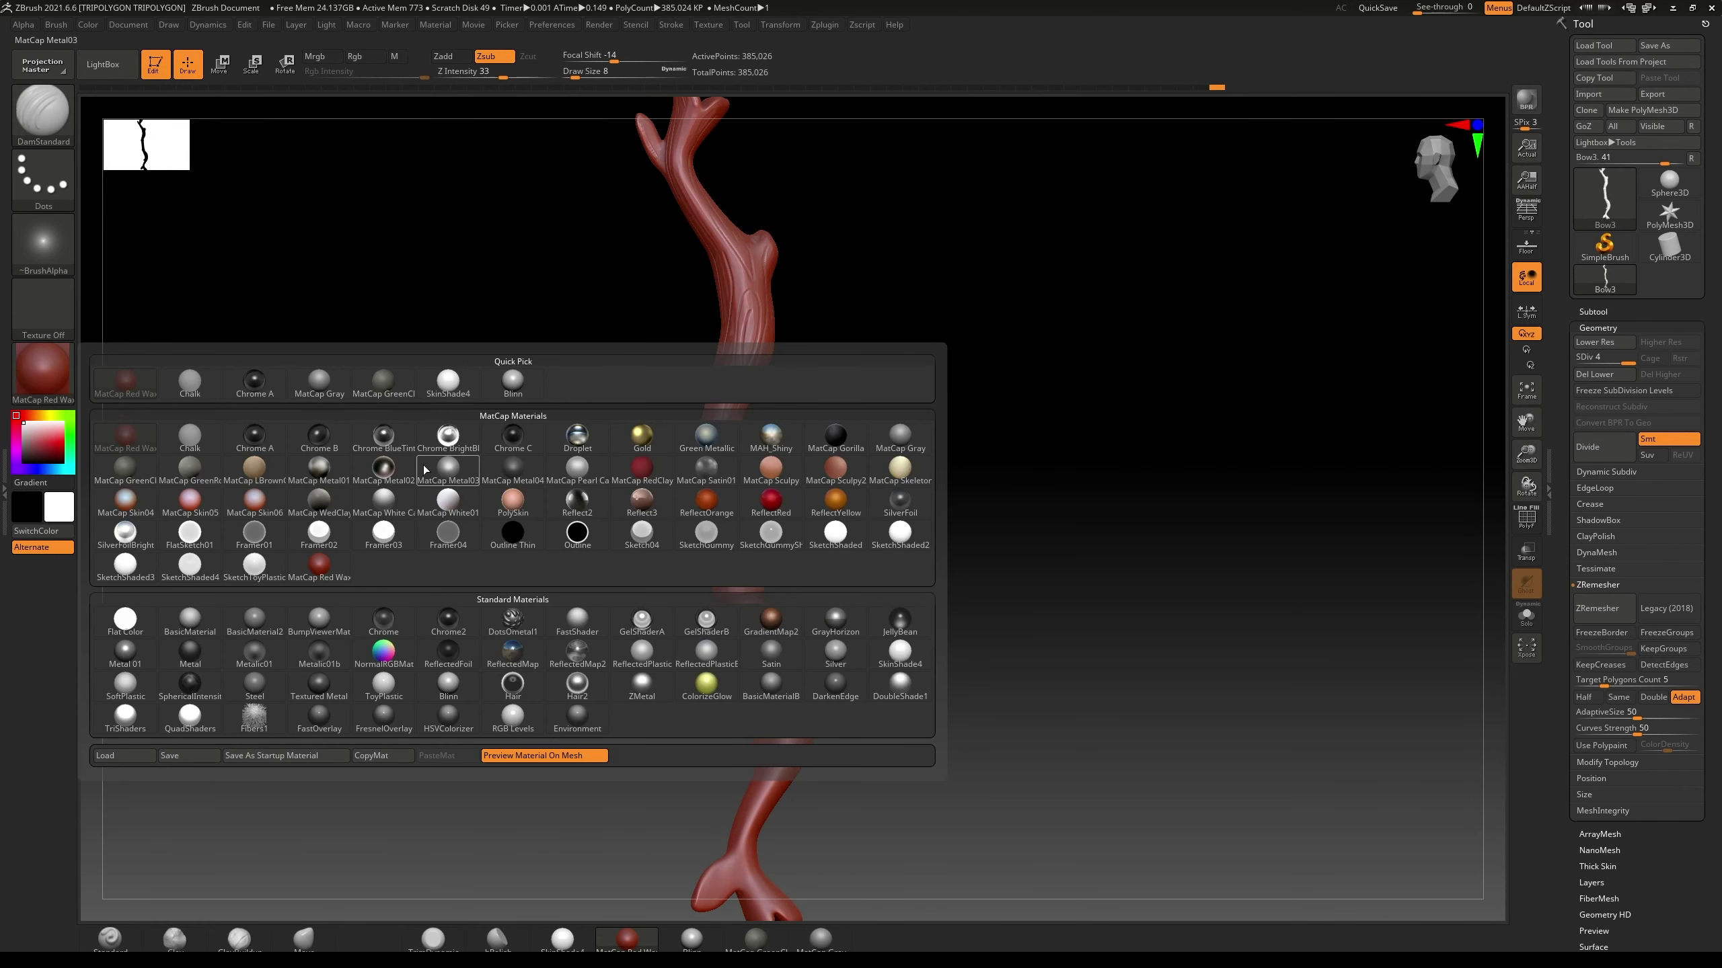
click(577, 469)
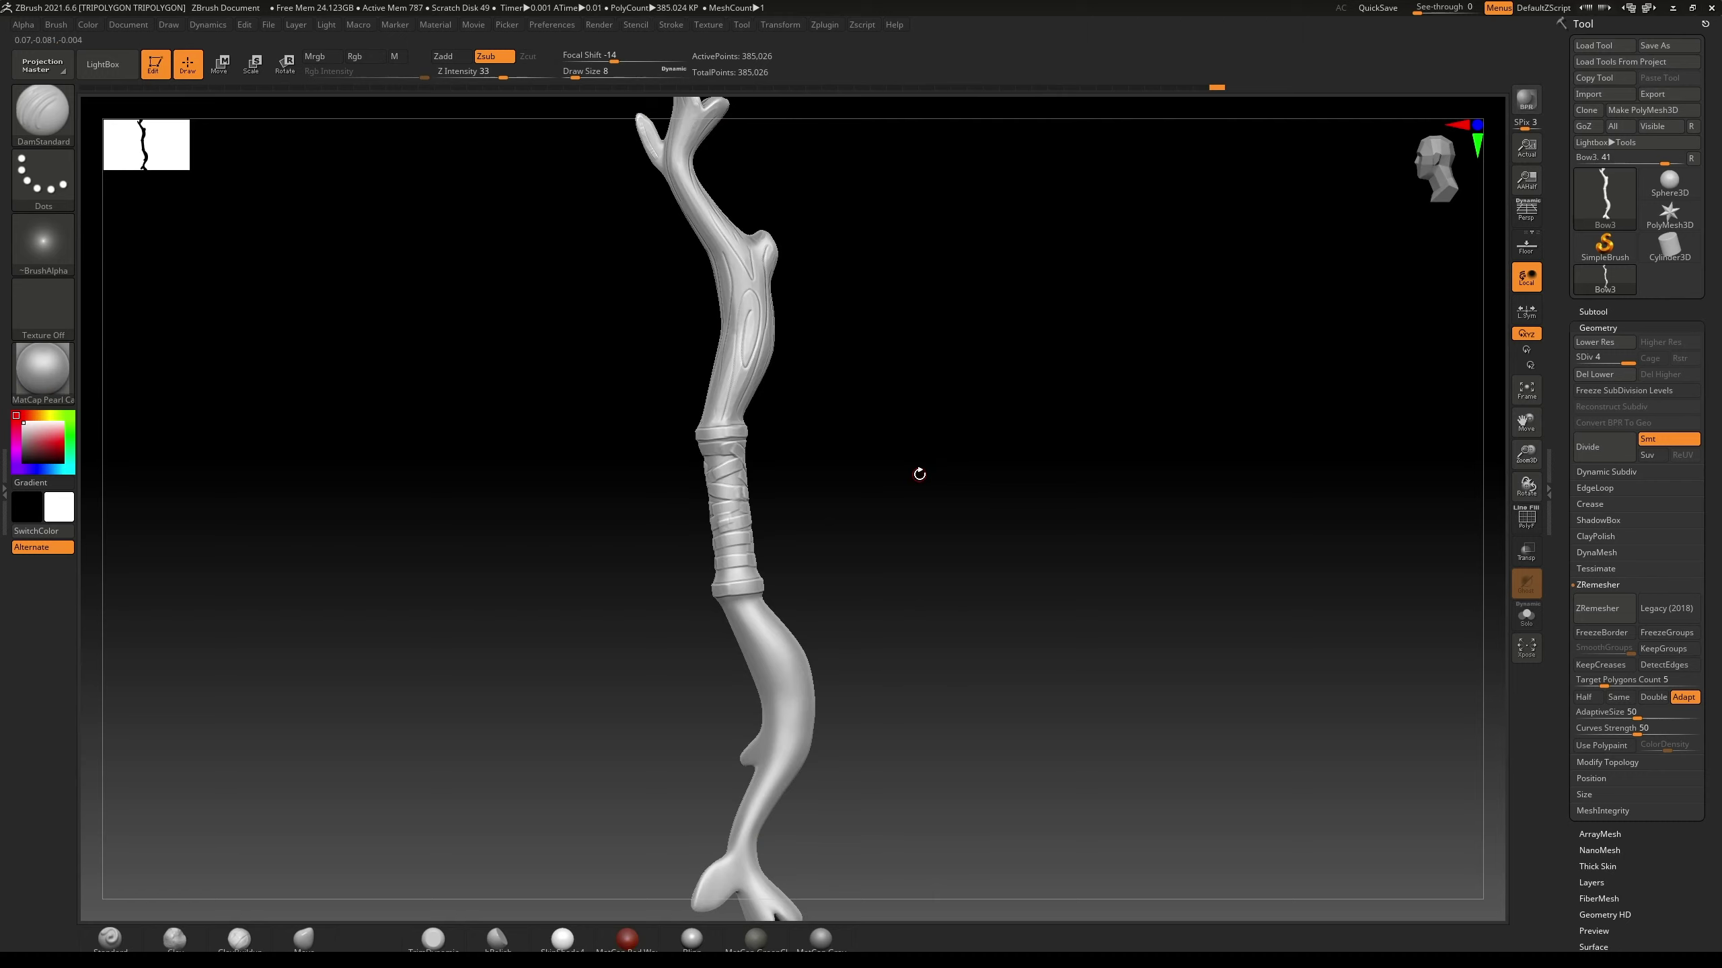
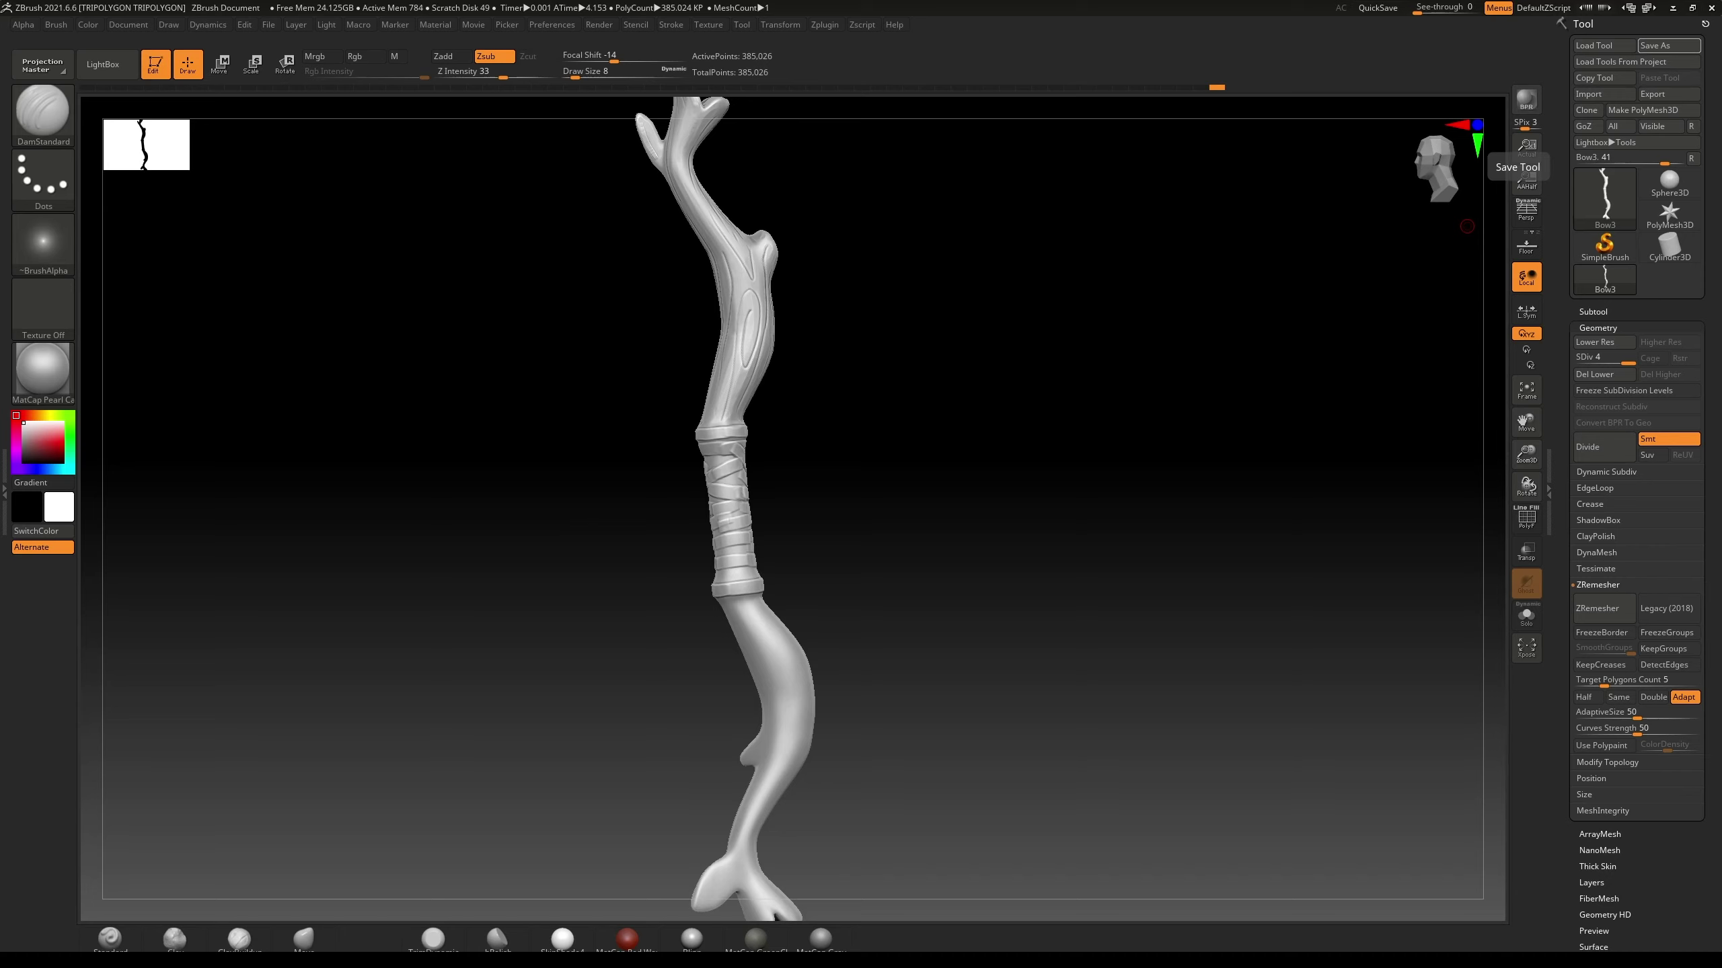
Step: Carve thin DamStandard grooves below the grip and down the shaft's right side, then smooth the right-side groove away
mouse_move(871, 498)
mouse_down()
mouse_move(909, 589)
mouse_move(844, 342)
mouse_up()
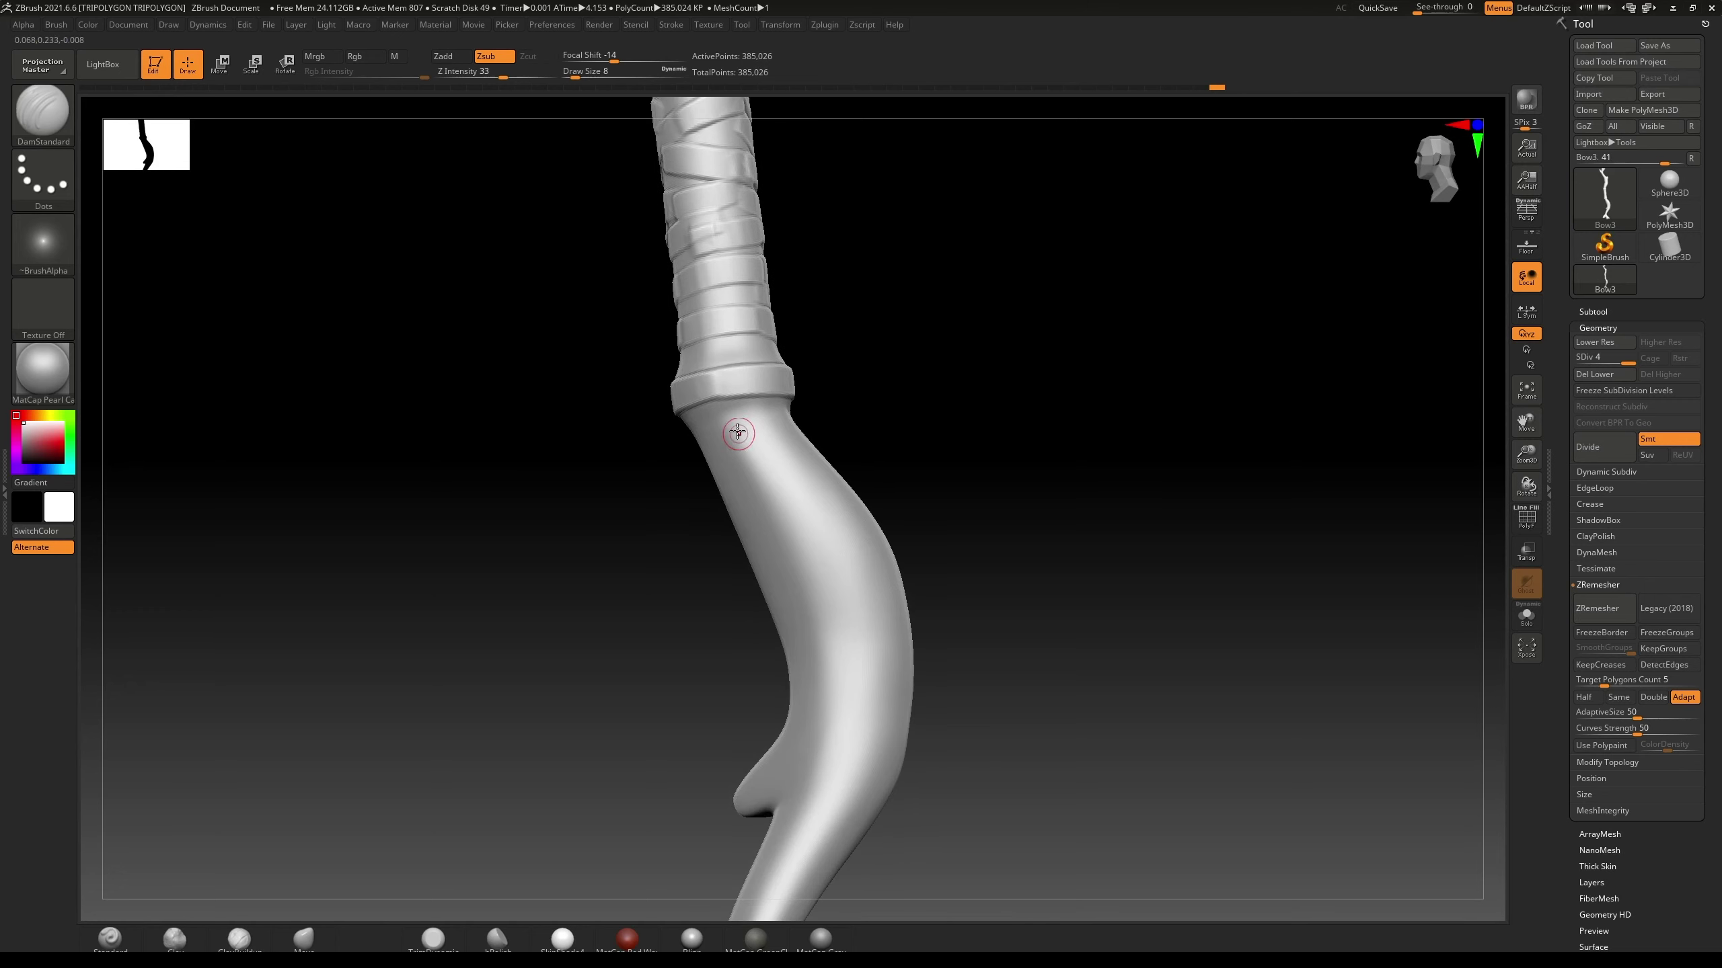
drag(717, 409, 835, 638)
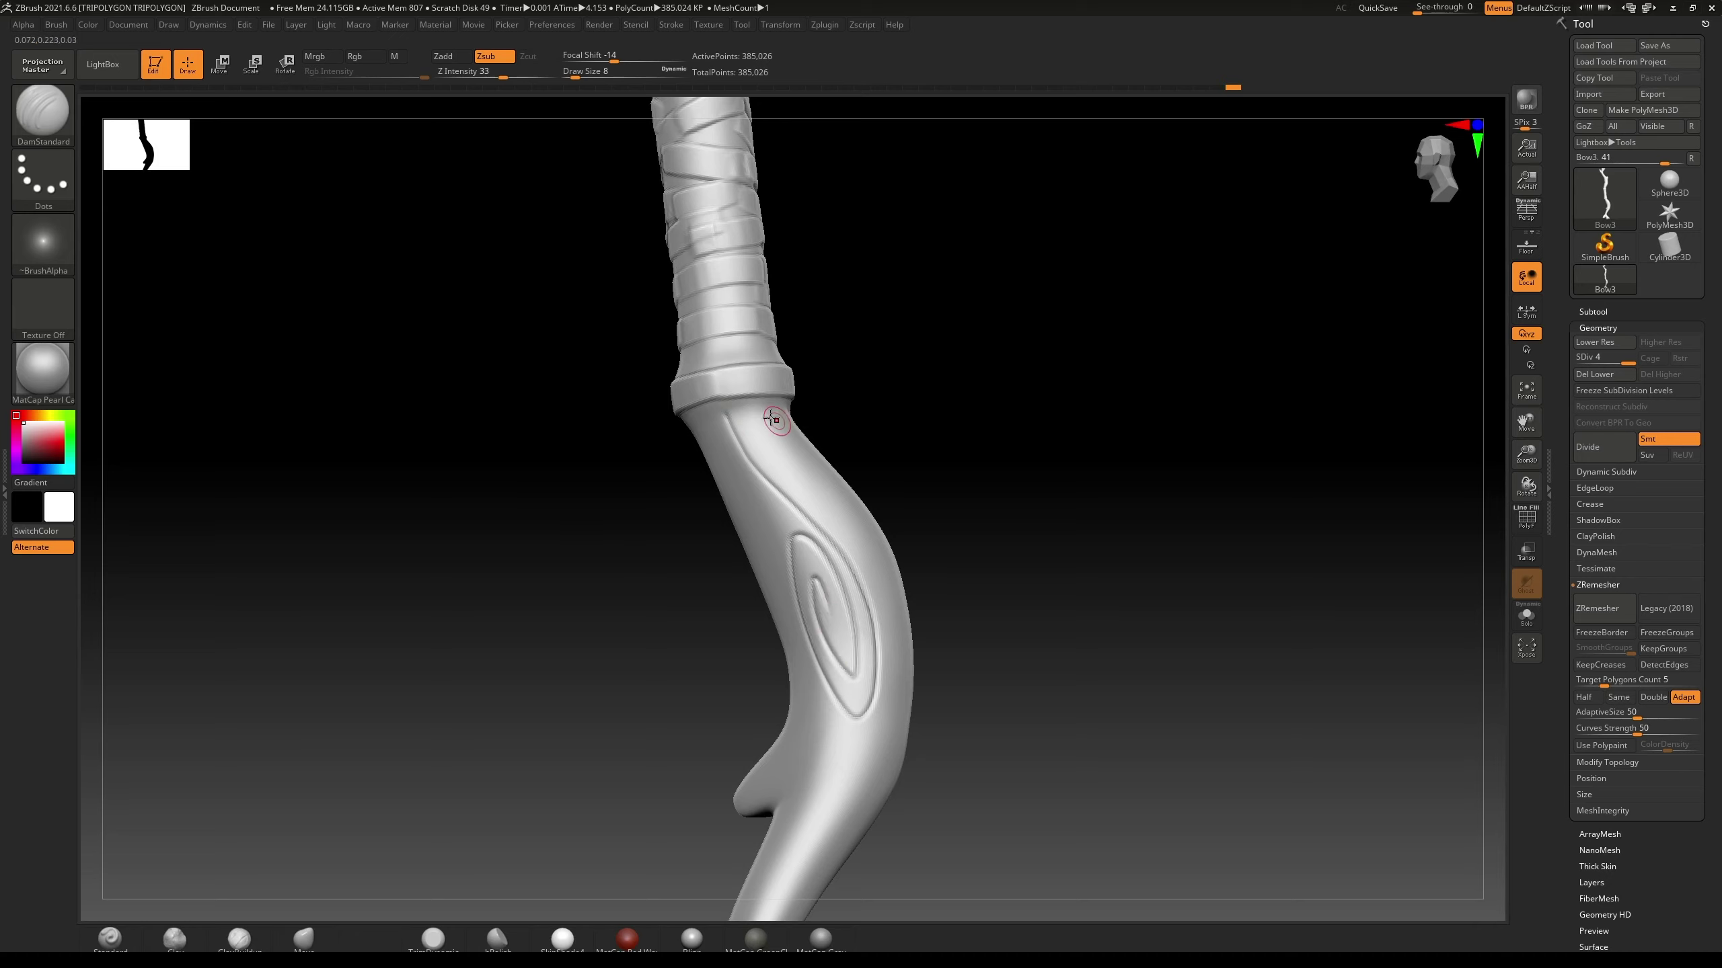
mouse_move(750, 406)
mouse_down()
mouse_move(885, 651)
mouse_move(878, 781)
mouse_up()
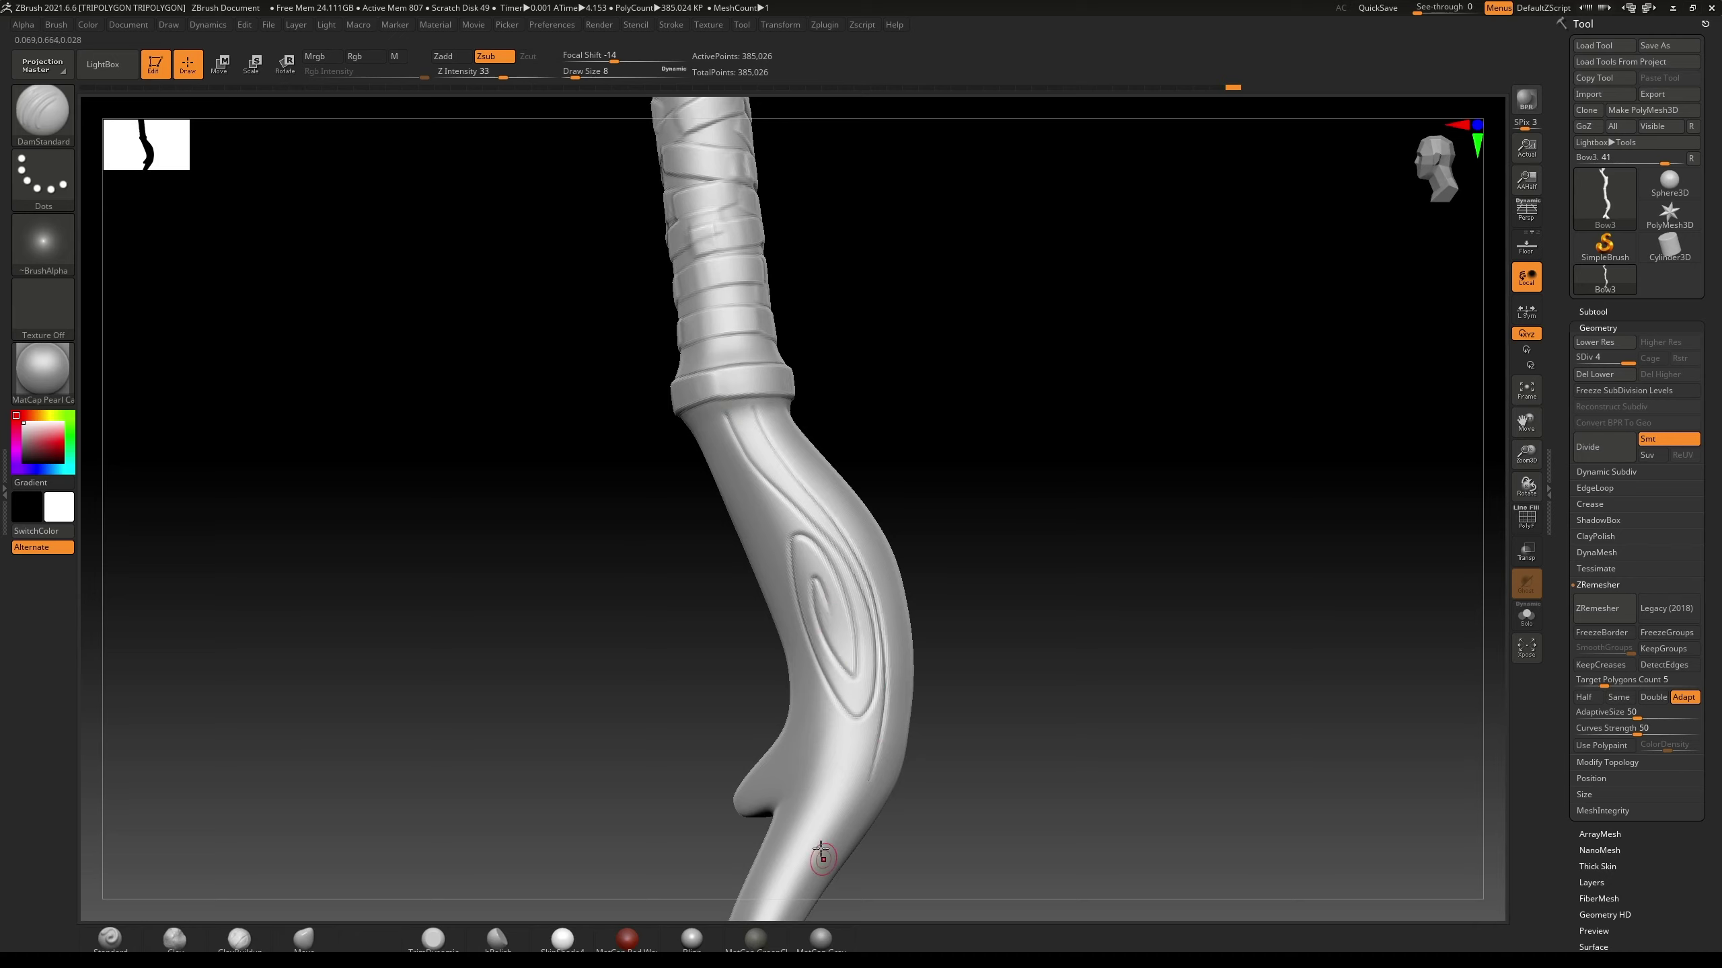
alt+drag(983, 628, 1013, 382)
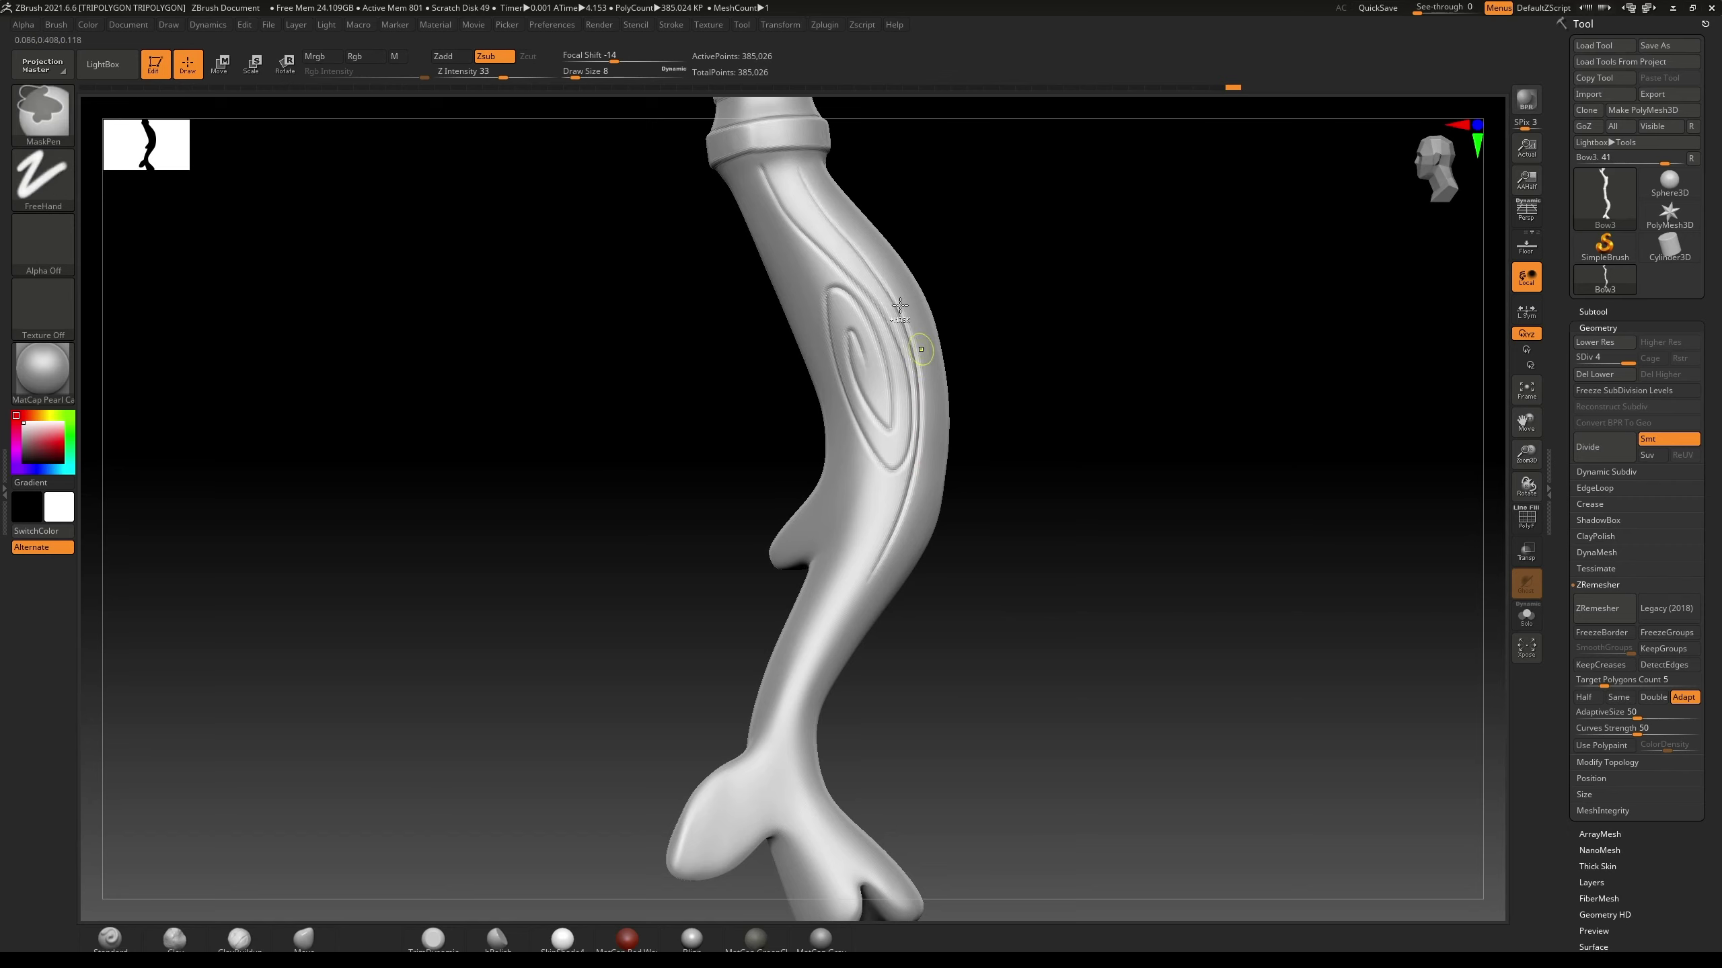
shift+drag(922, 346, 820, 181)
Step: Carve new grooves sweeping down from the spiral, along the lower front, and a leaf shape on the left
drag(911, 320, 893, 583)
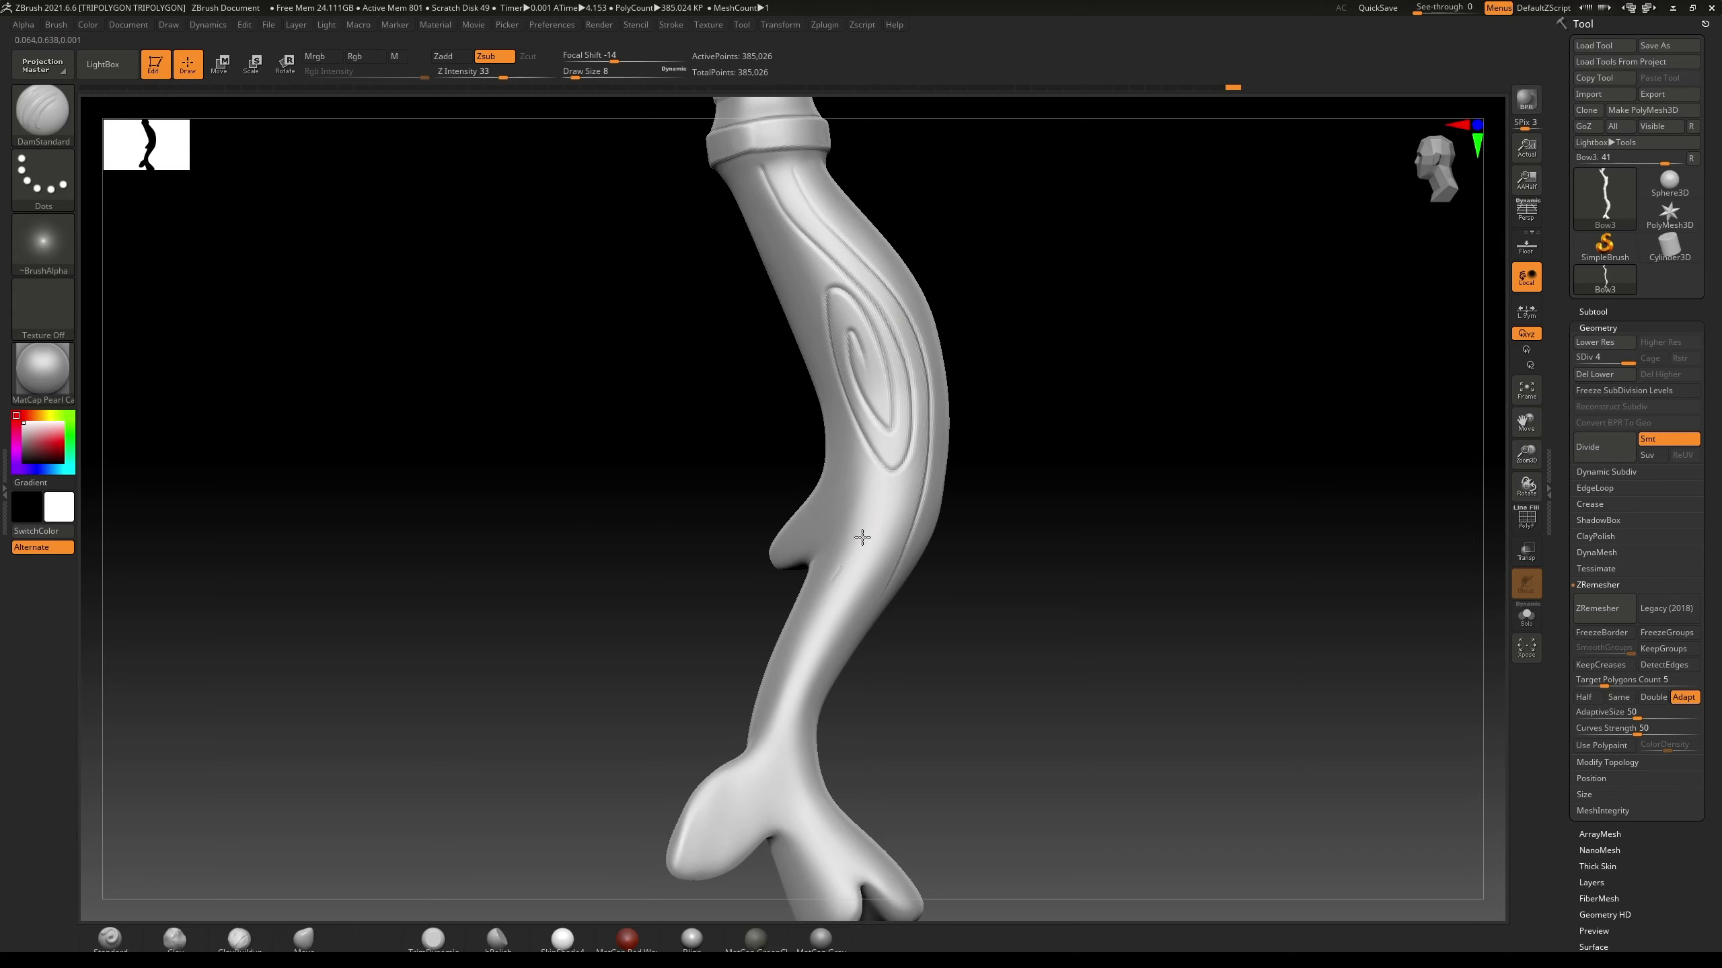
drag(885, 518, 793, 746)
drag(877, 532, 833, 546)
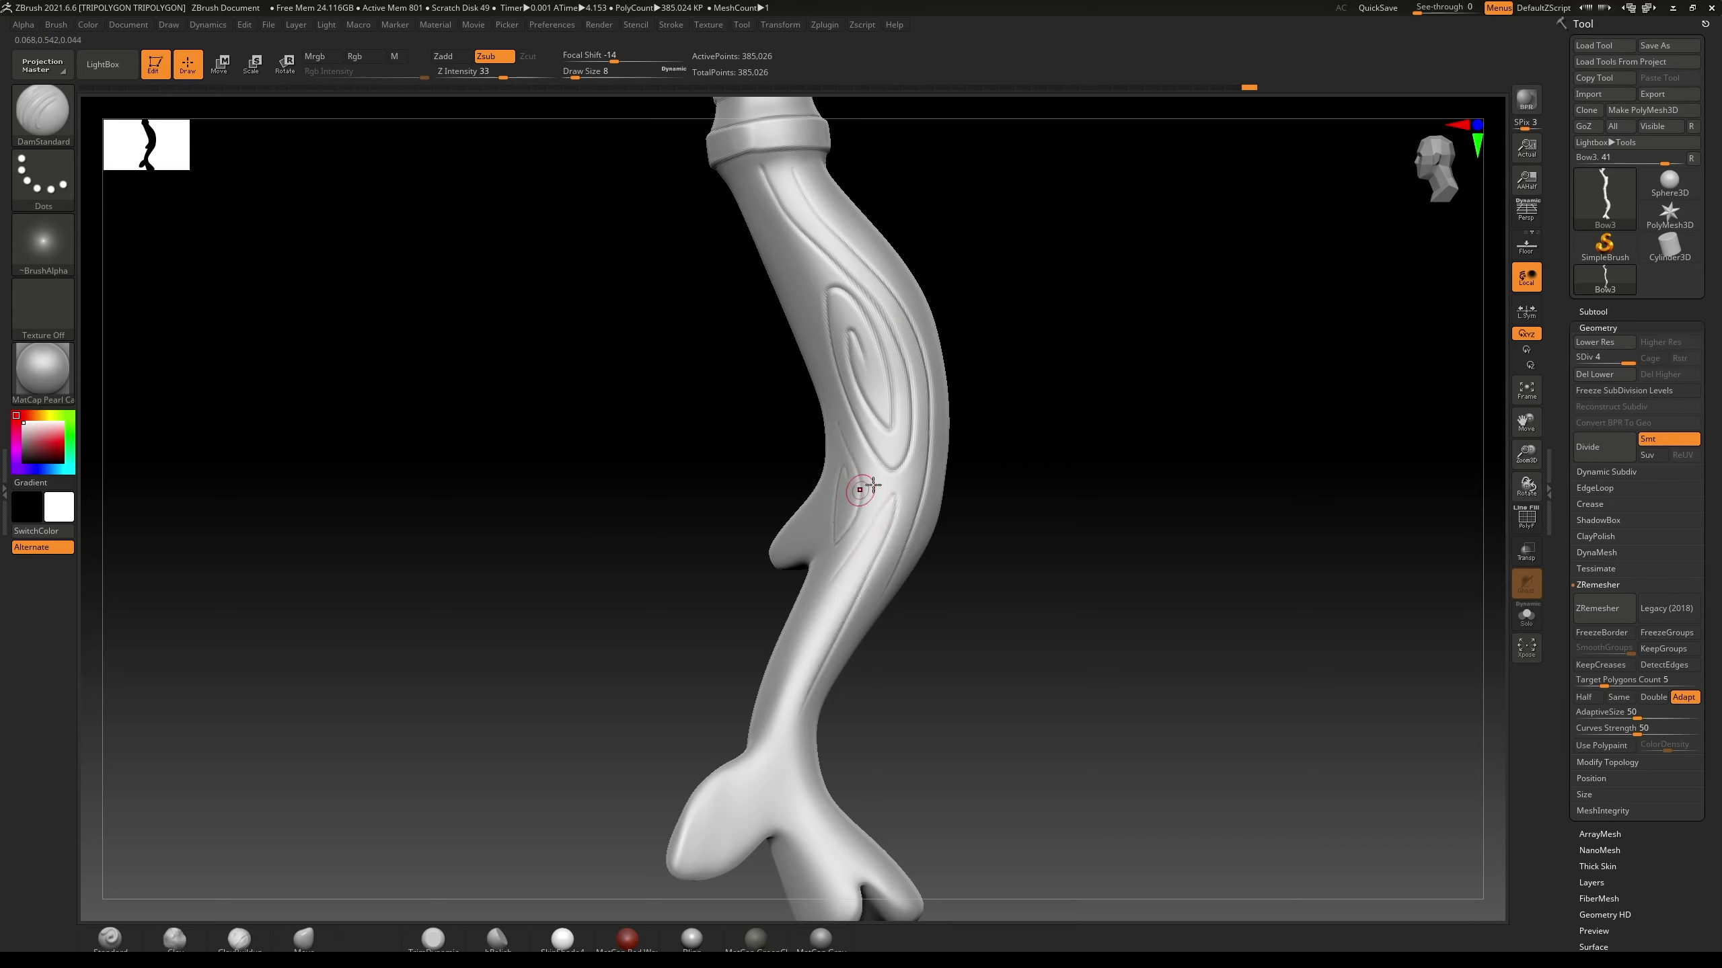
alt+drag(1066, 375, 891, 469)
drag(940, 371, 769, 373)
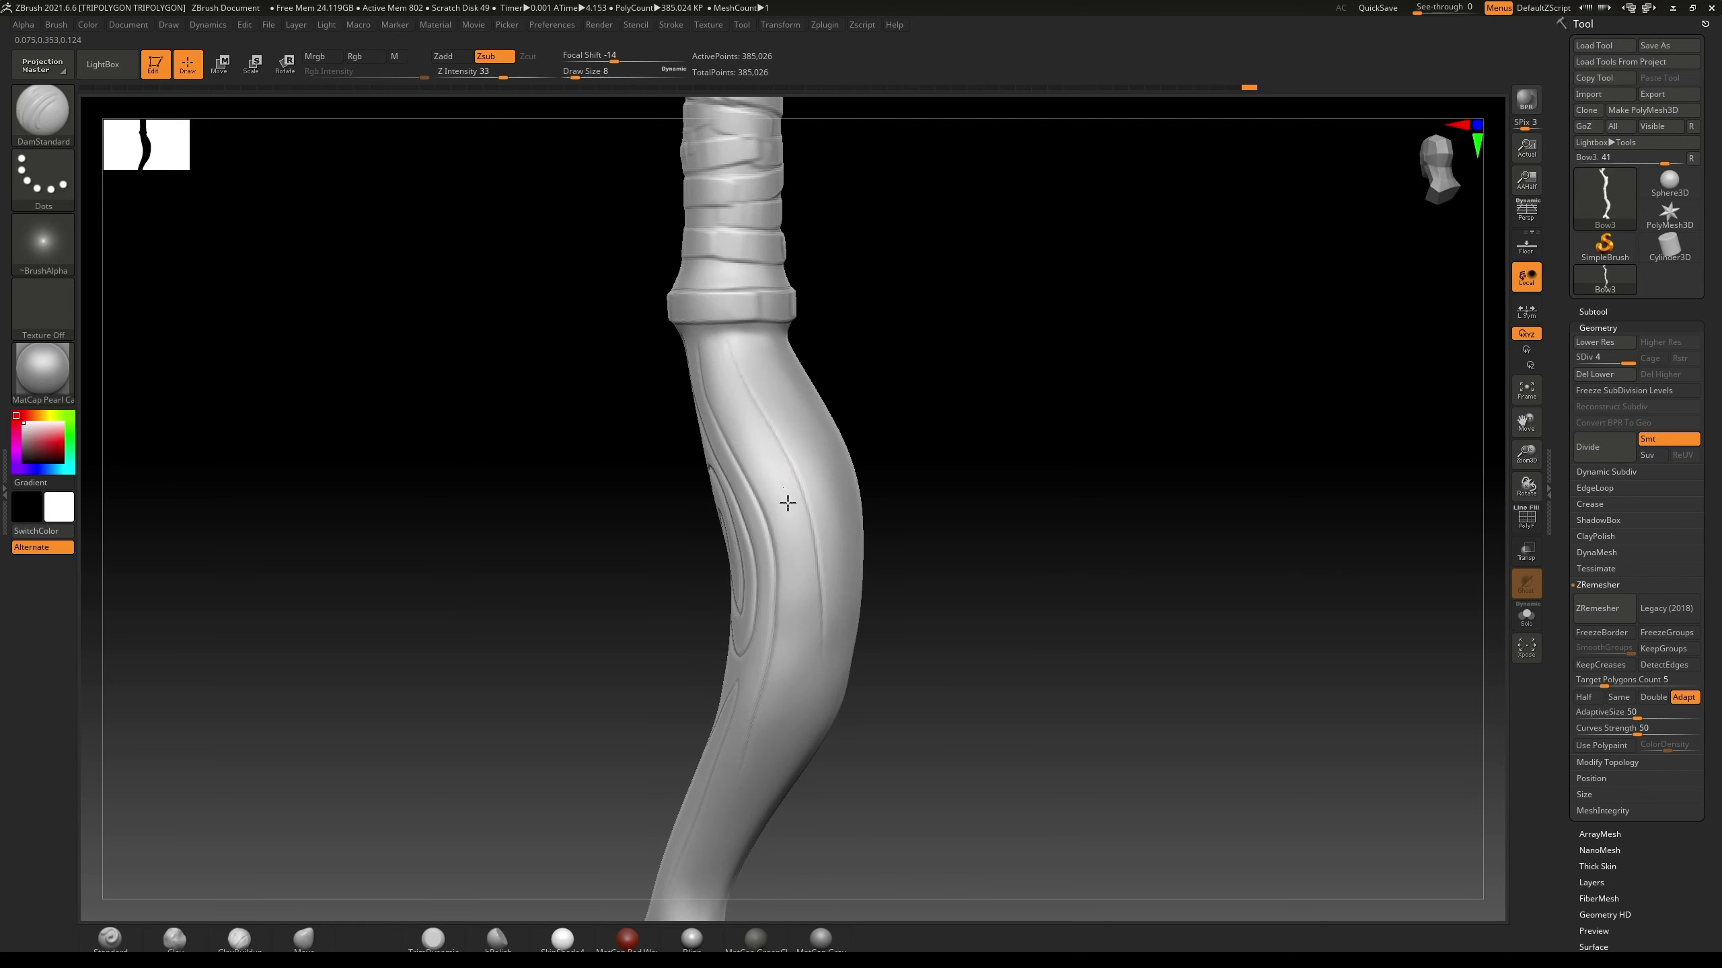
Step: Carve grain grooves down another side of the handle
drag(968, 442, 903, 425)
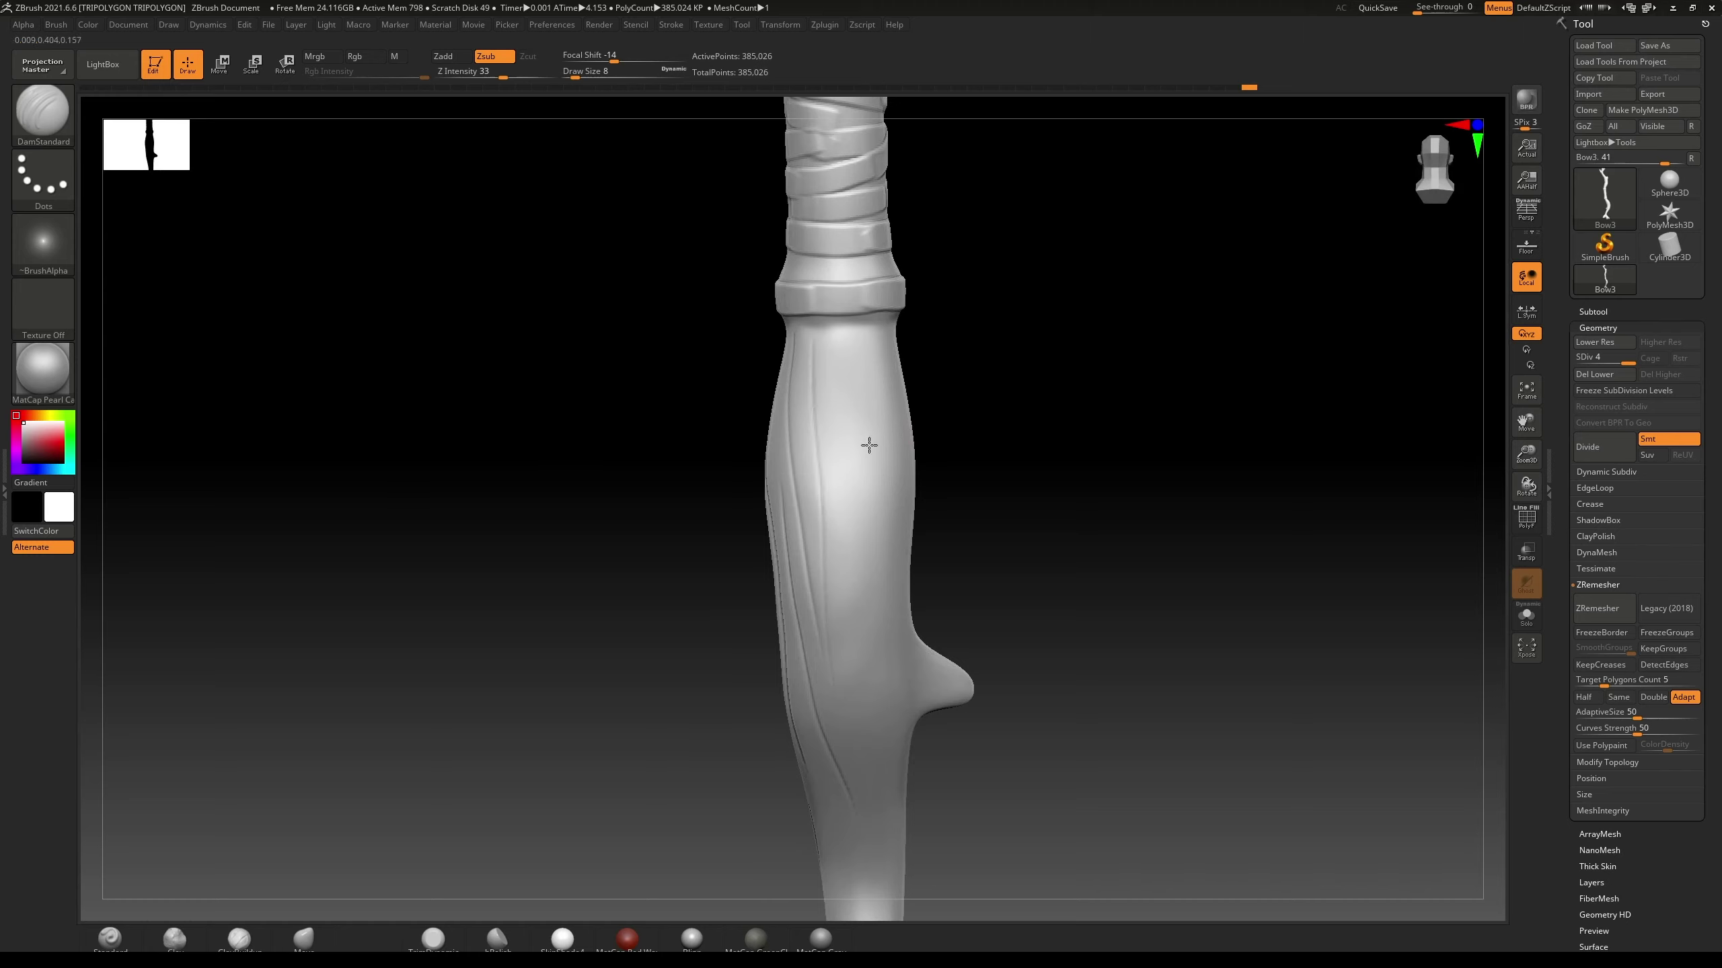
click(866, 874)
drag(852, 328, 872, 475)
drag(886, 372, 886, 565)
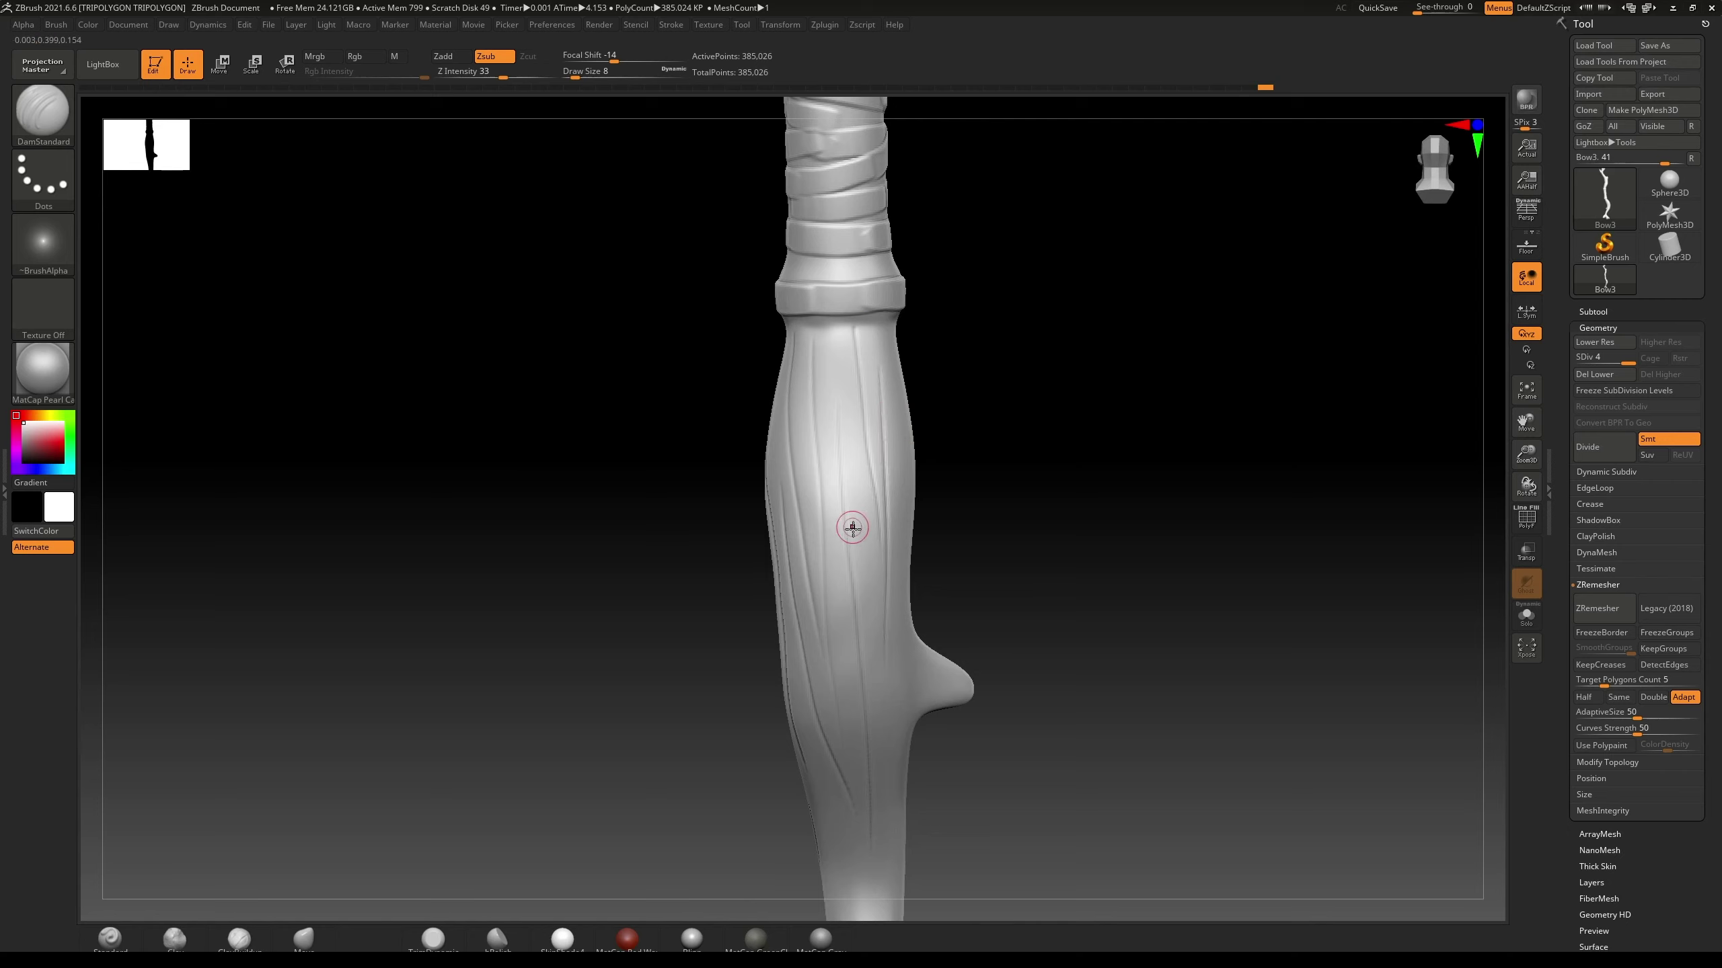
Step: Carve an oval ring of grooves on the handle's bend, plus a short groove on the lower left
drag(1061, 487, 1022, 477)
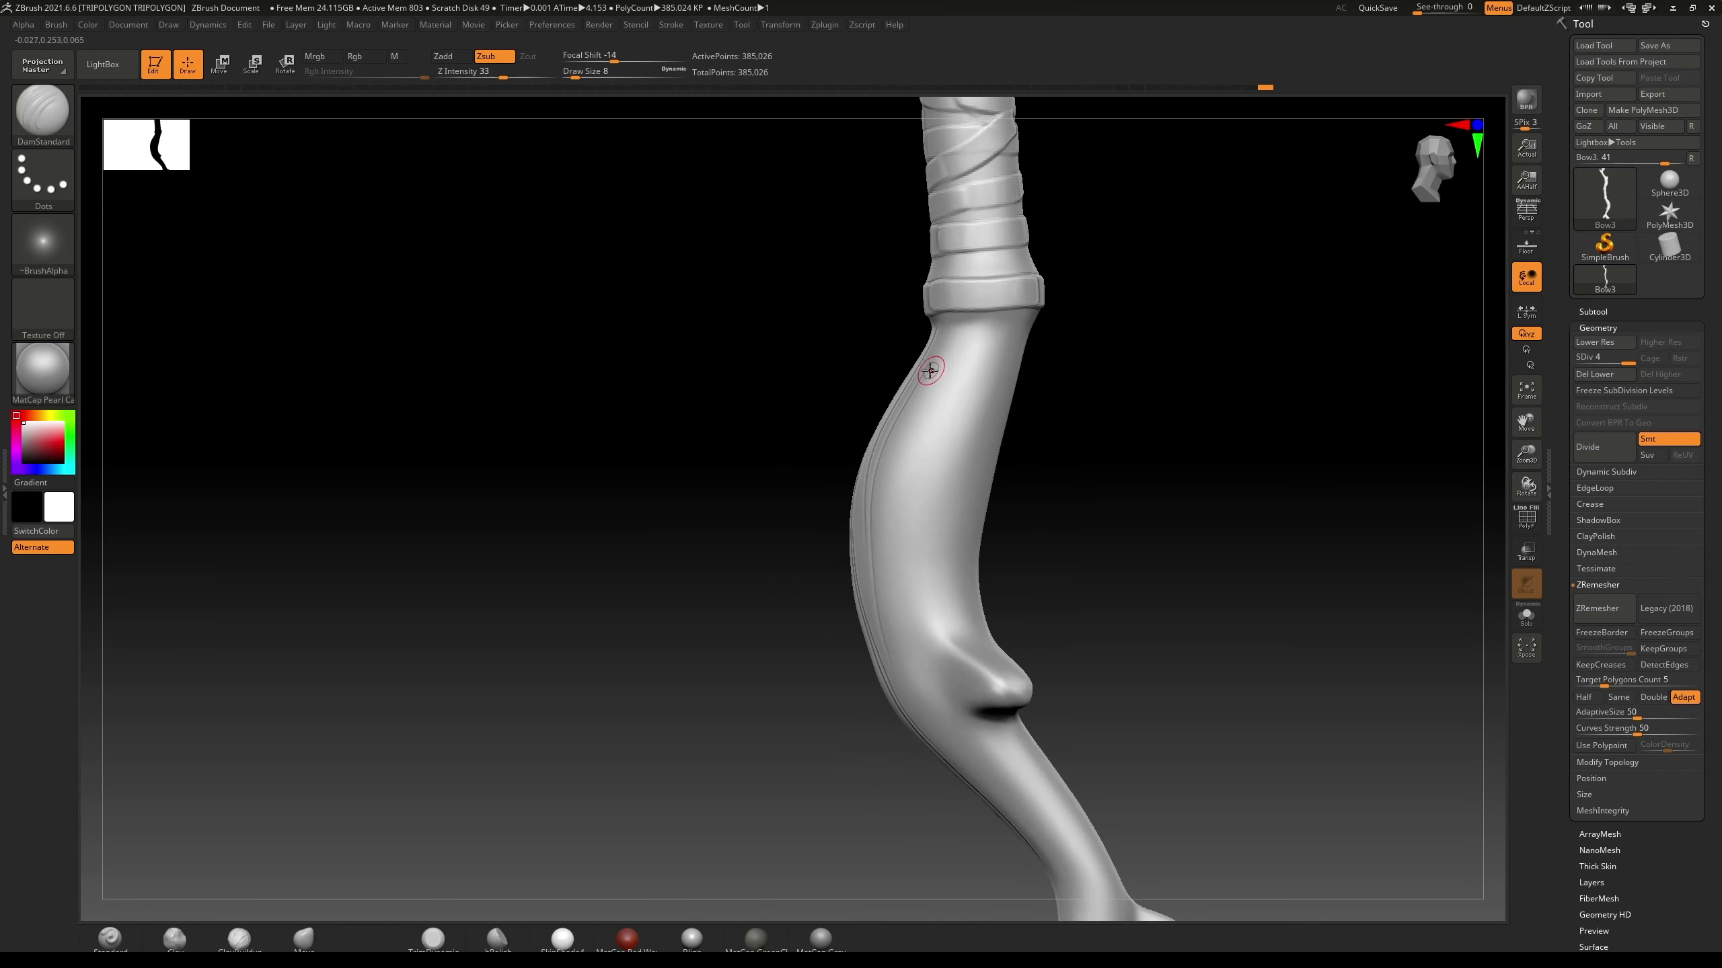
mouse_move(895, 448)
mouse_down()
mouse_move(934, 370)
mouse_move(961, 481)
mouse_move(902, 586)
mouse_move(934, 404)
mouse_move(931, 519)
mouse_move(926, 478)
mouse_up()
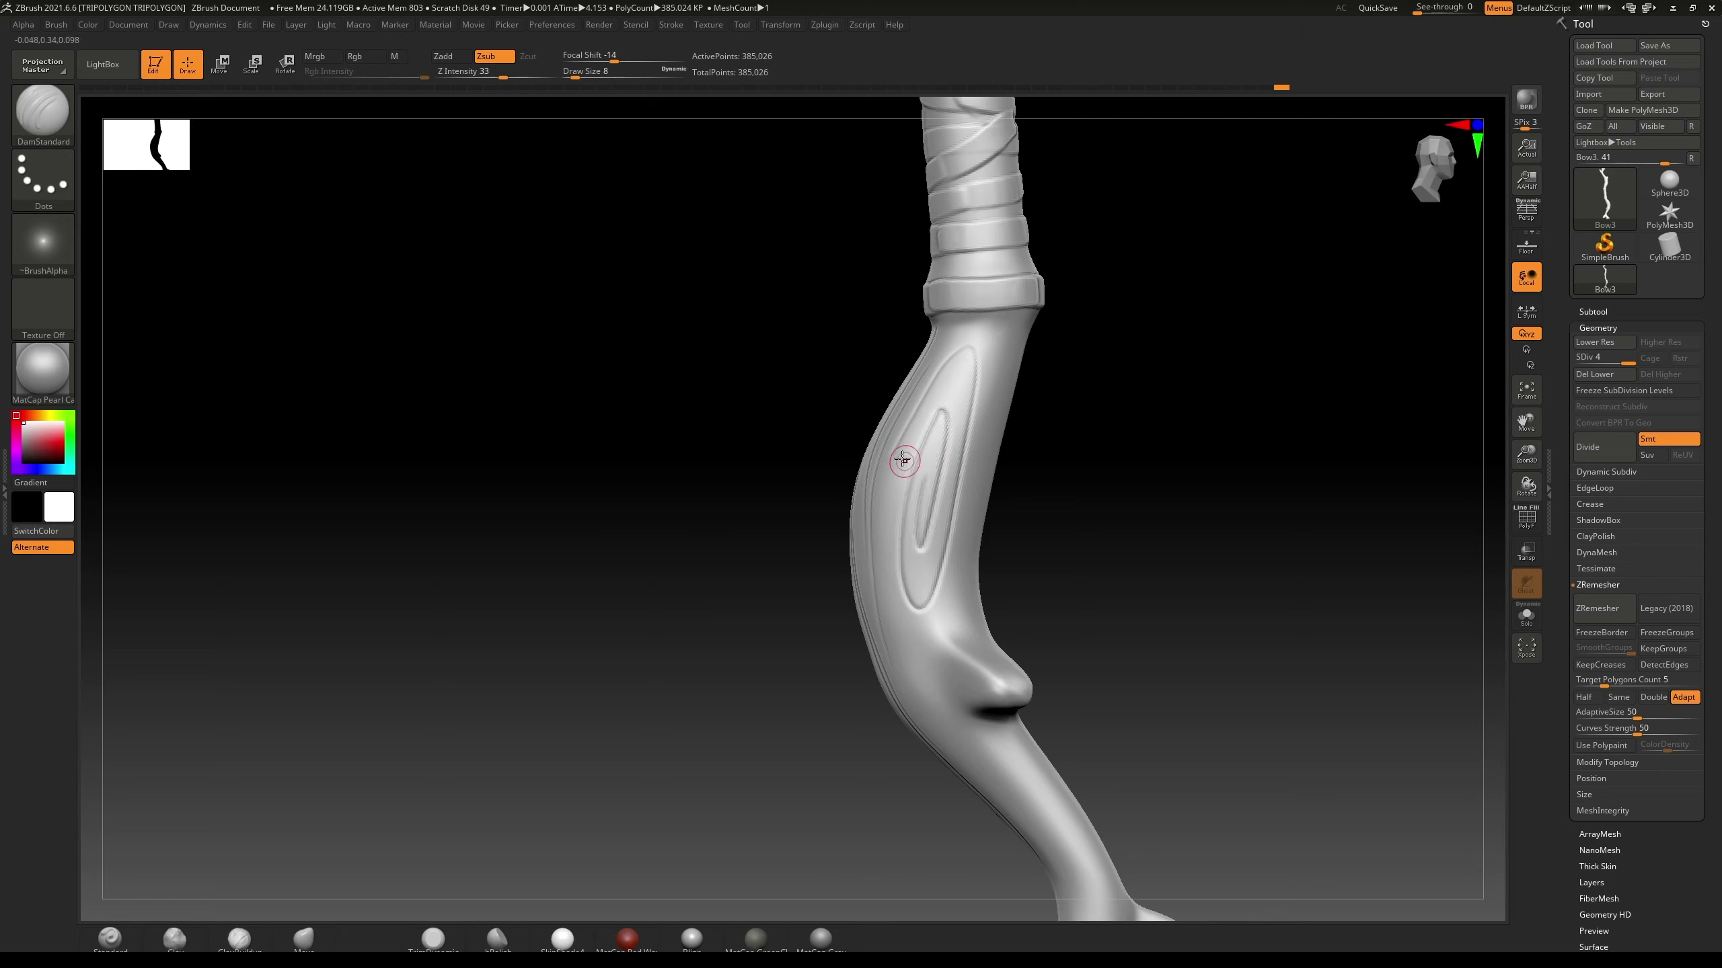
drag(997, 338, 976, 440)
drag(893, 585, 907, 670)
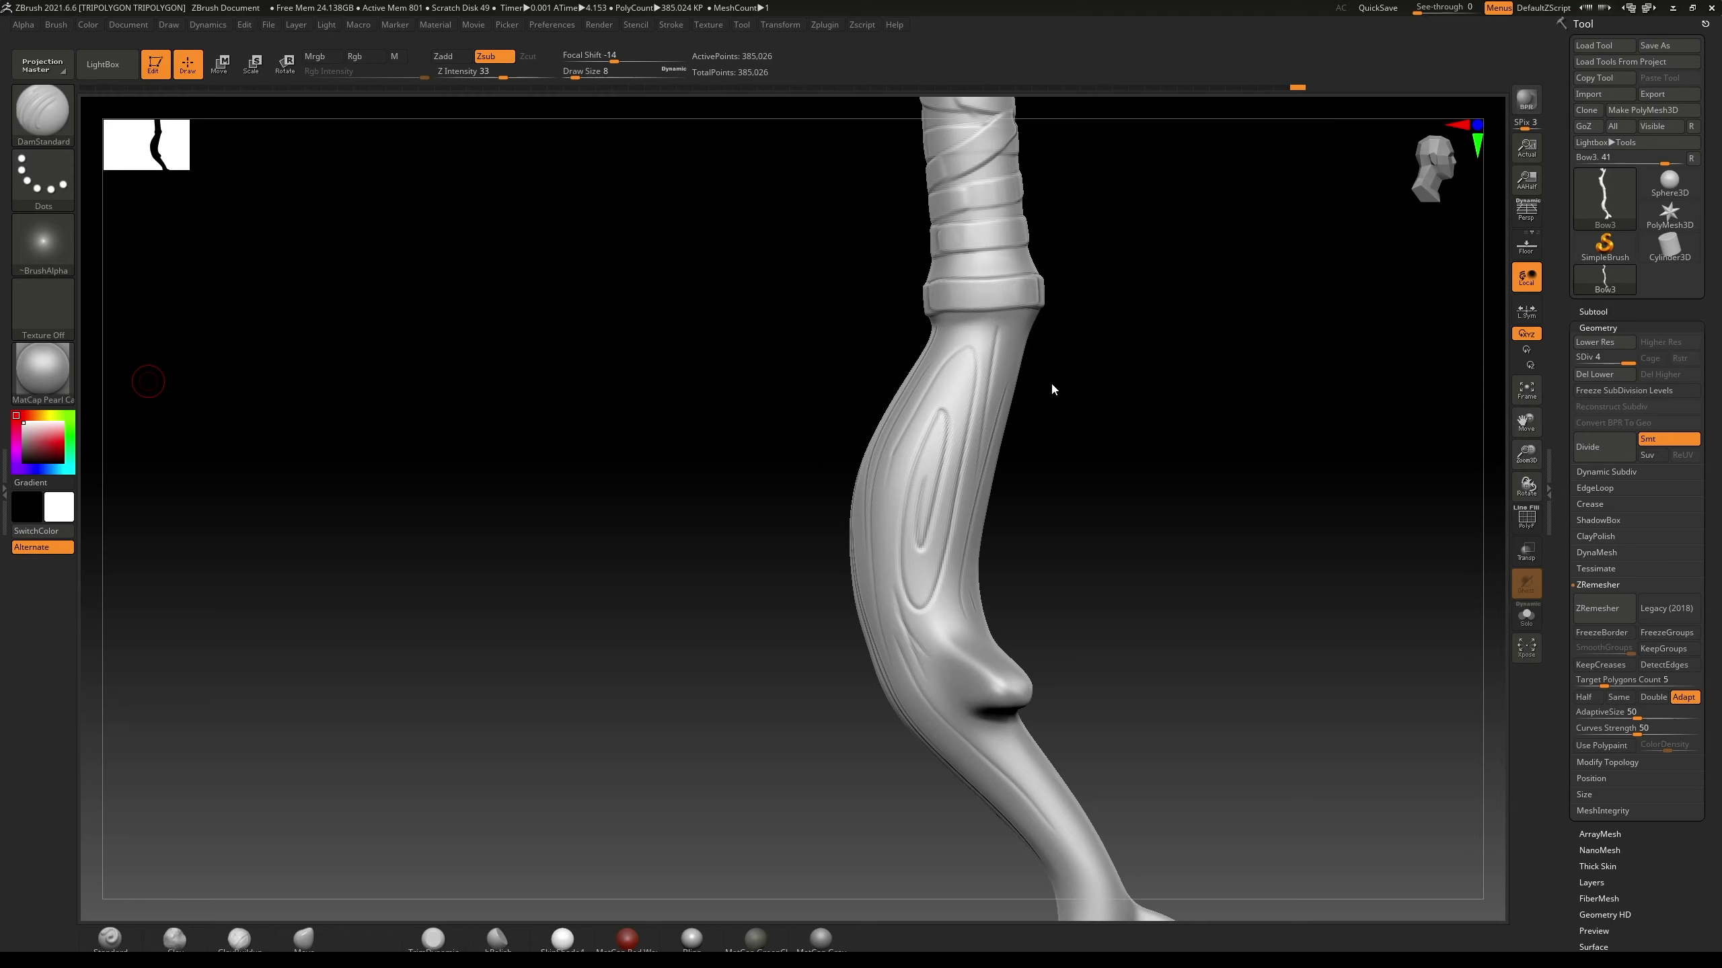
drag(1130, 417, 1025, 354)
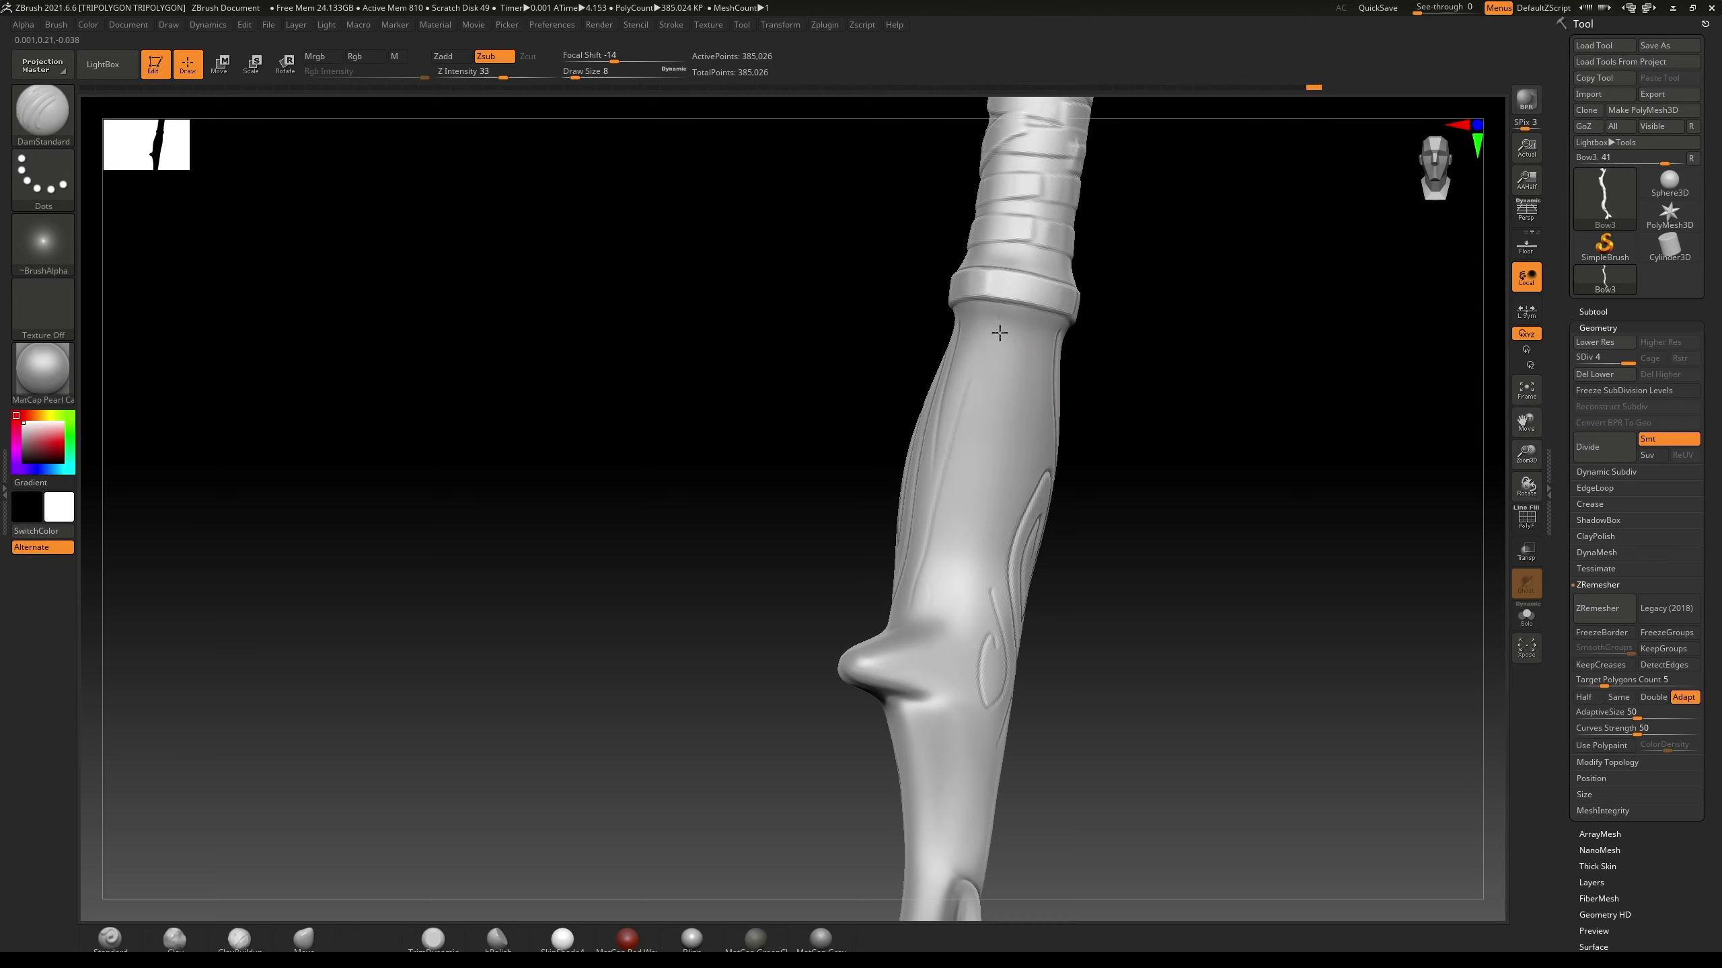
Step: Carve three thin grain grooves down the handle's remaining side
drag(1019, 359, 986, 499)
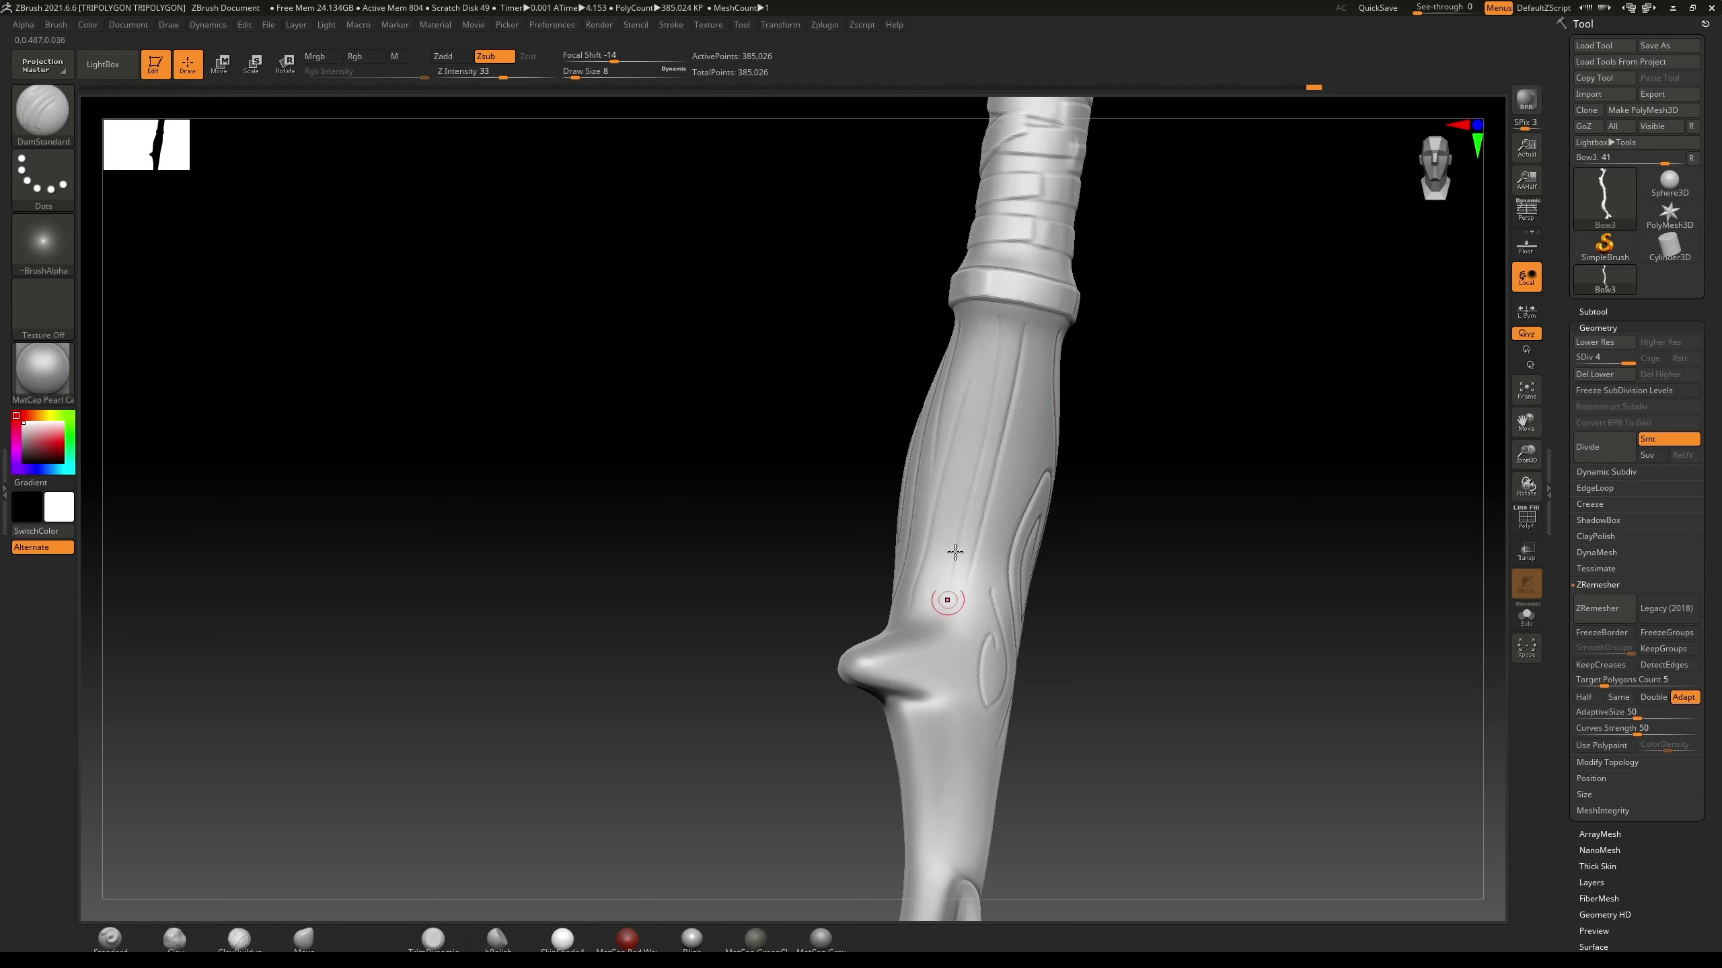
drag(1037, 357, 1005, 505)
drag(1225, 380, 1073, 284)
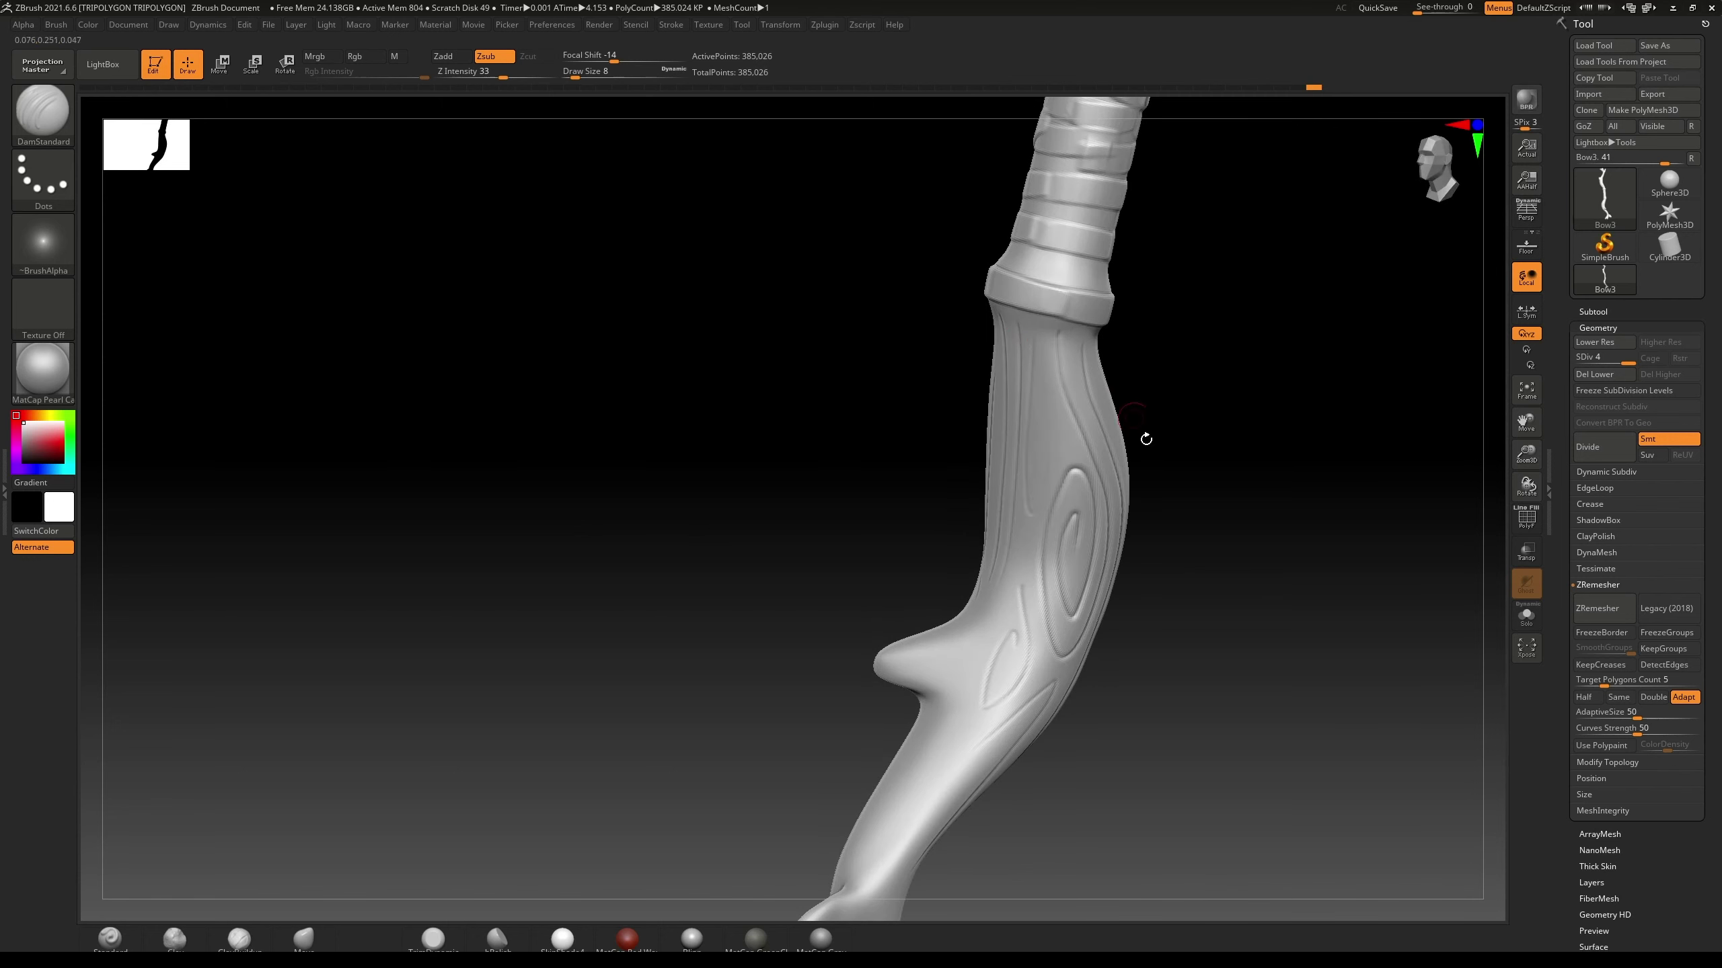
drag(1196, 516, 1211, 557)
mouse_move(1069, 616)
mouse_down()
mouse_move(1131, 632)
mouse_move(877, 539)
mouse_up()
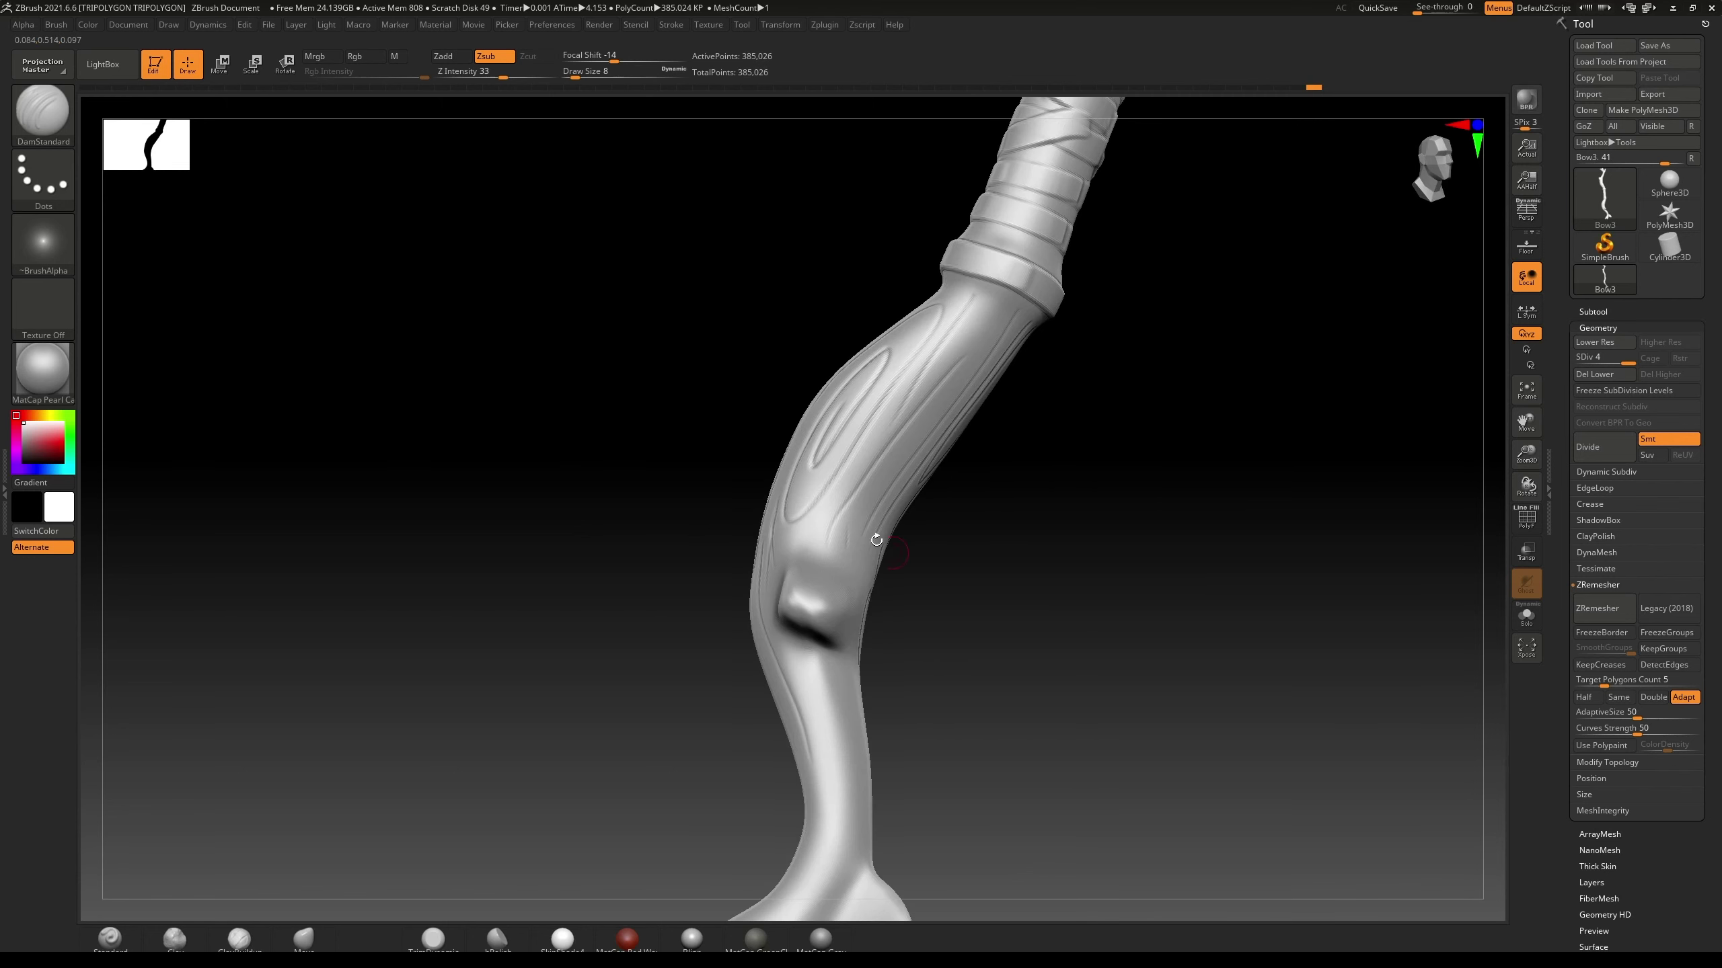
drag(1004, 617, 968, 603)
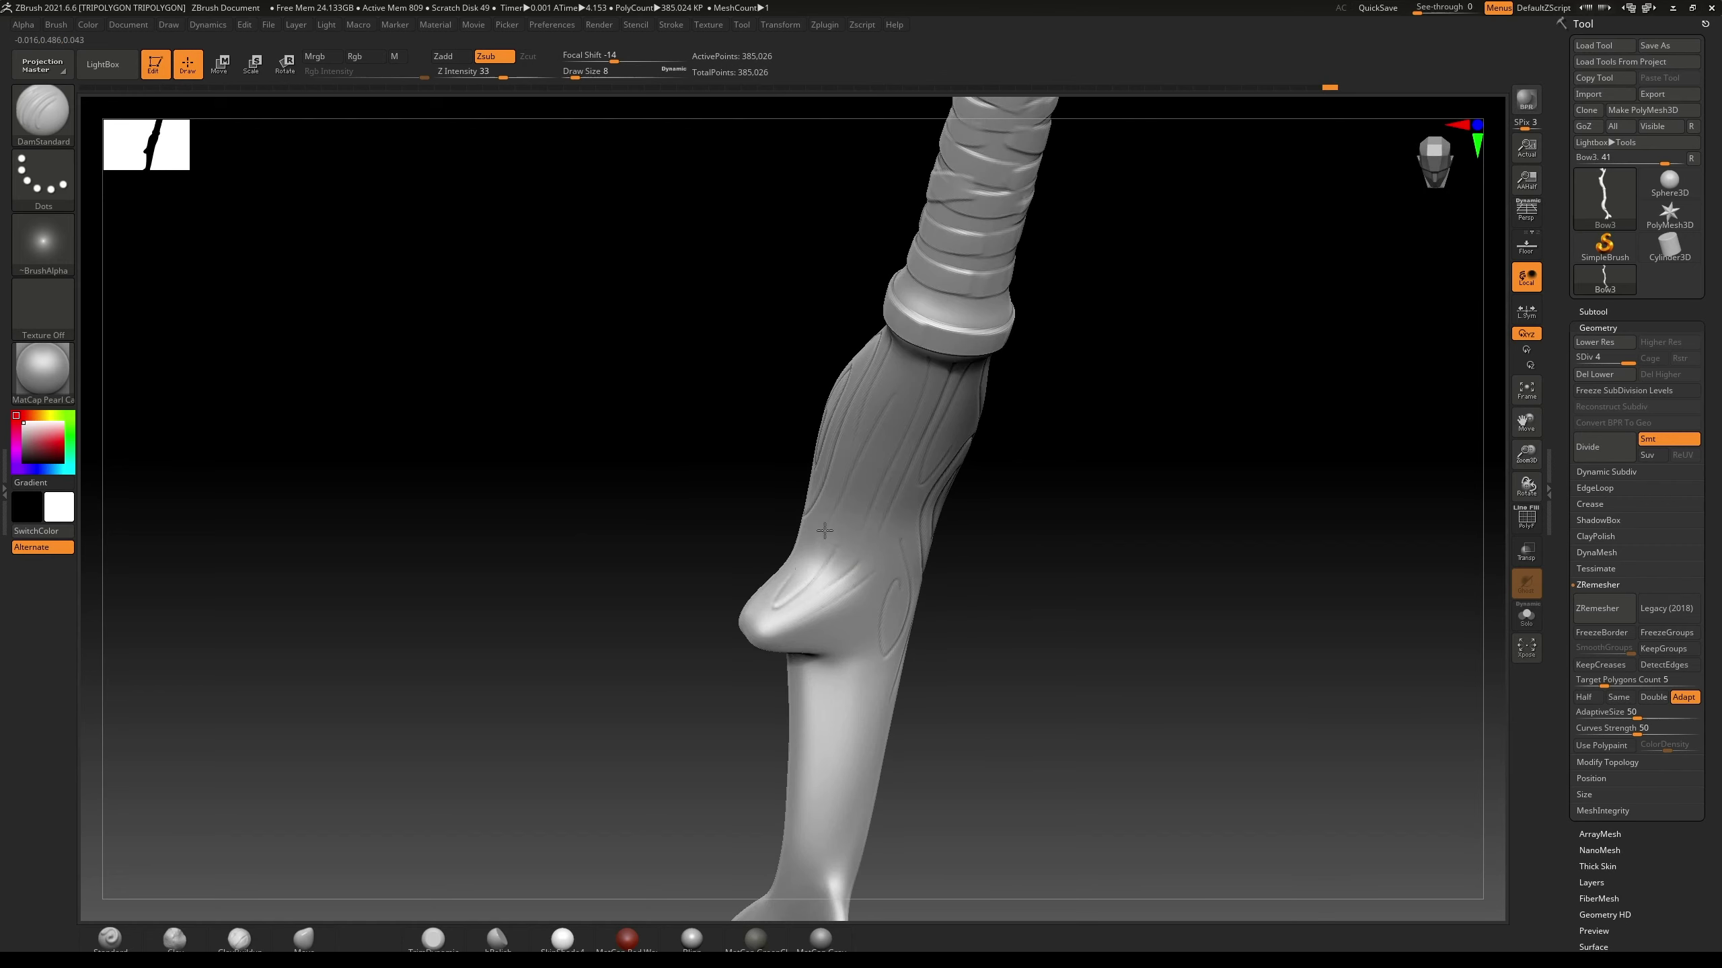
drag(961, 600, 838, 608)
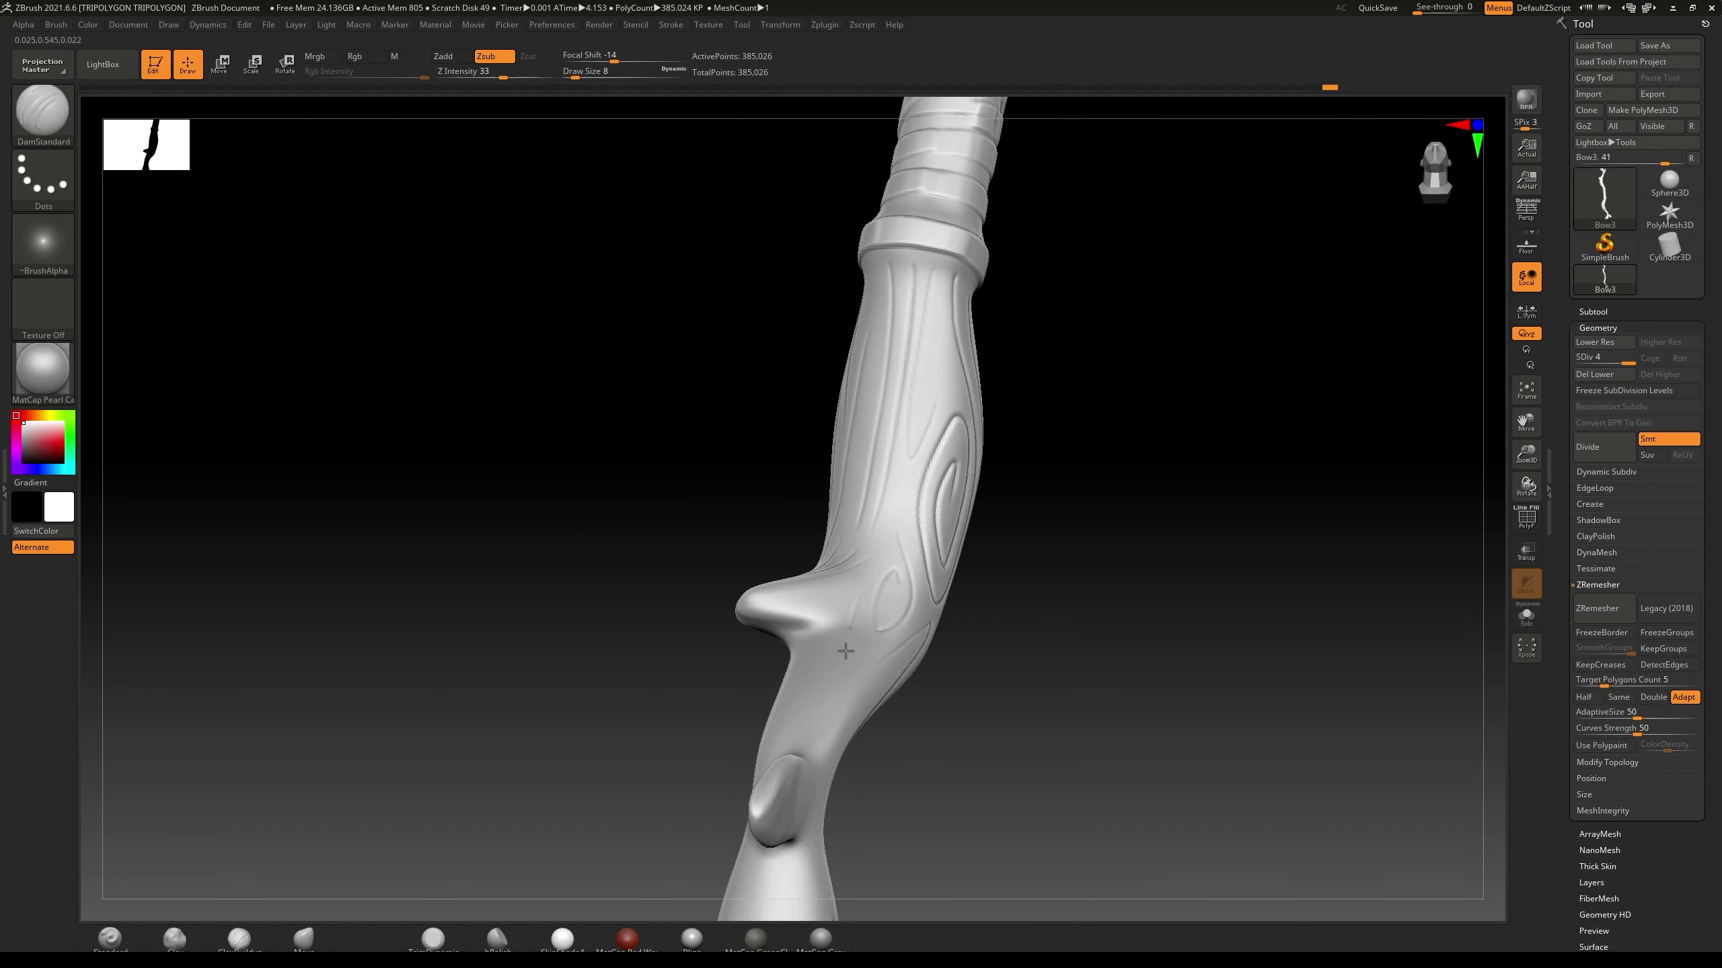
drag(935, 638, 945, 633)
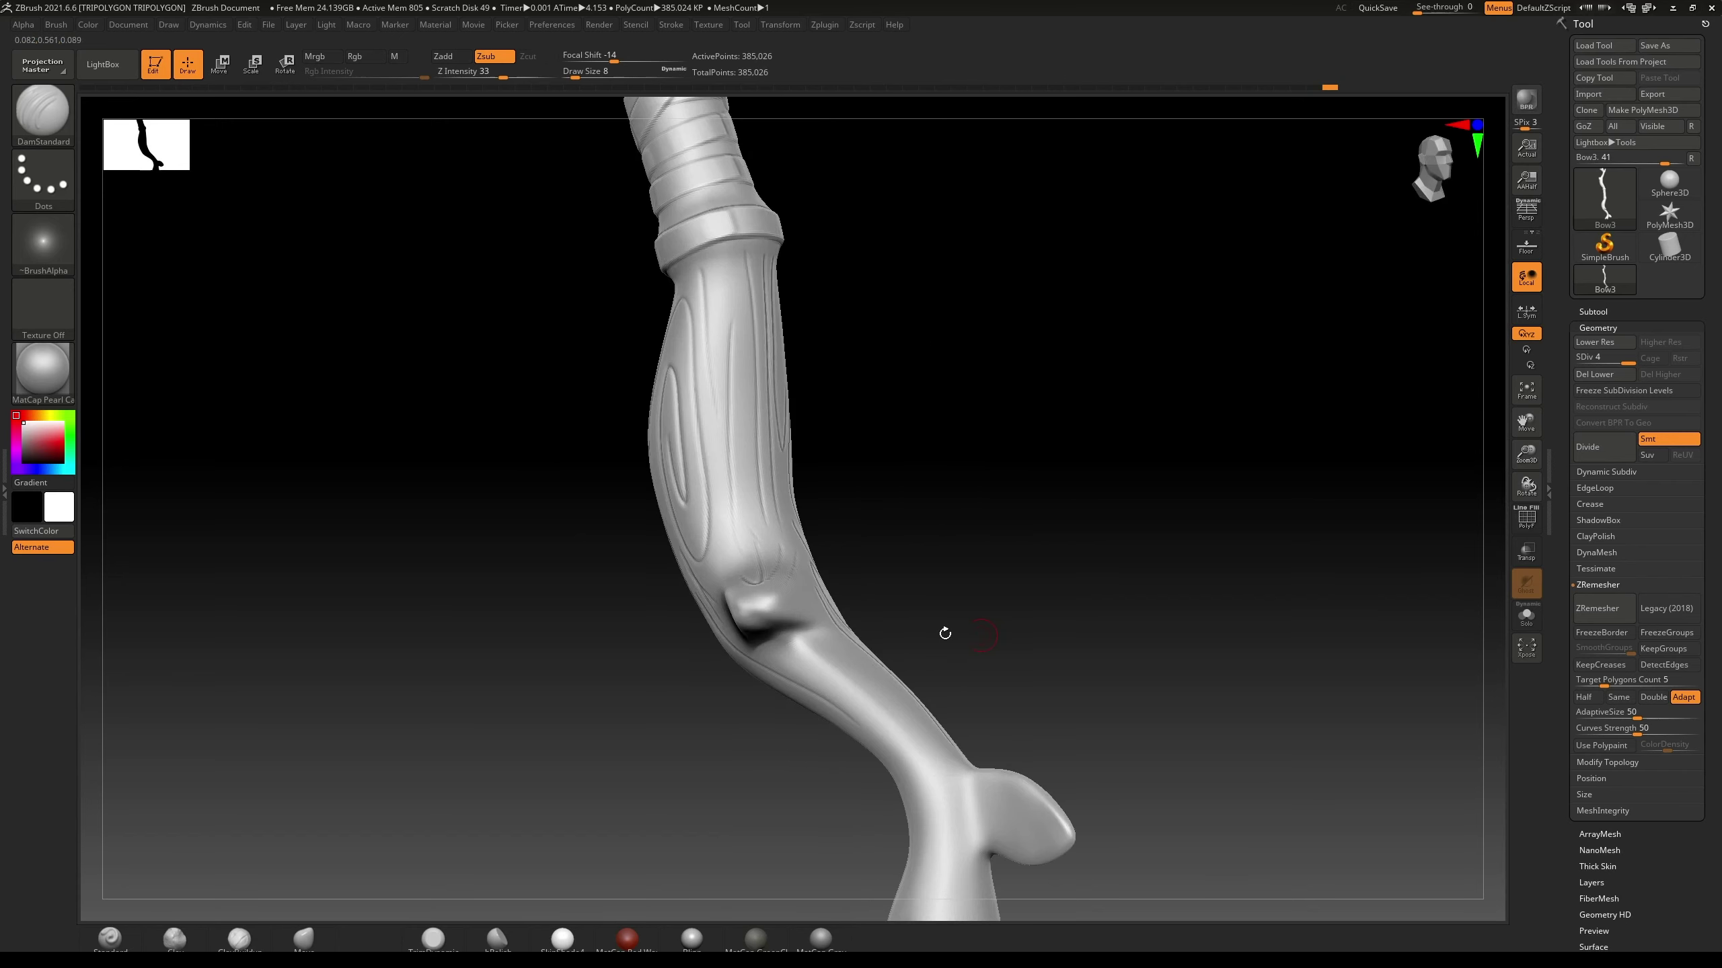
Step: Carve grain lines along the lower limb and deepen the crease beside the knot
drag(824, 640, 938, 778)
drag(907, 706, 967, 798)
drag(822, 670, 879, 733)
drag(934, 801, 880, 735)
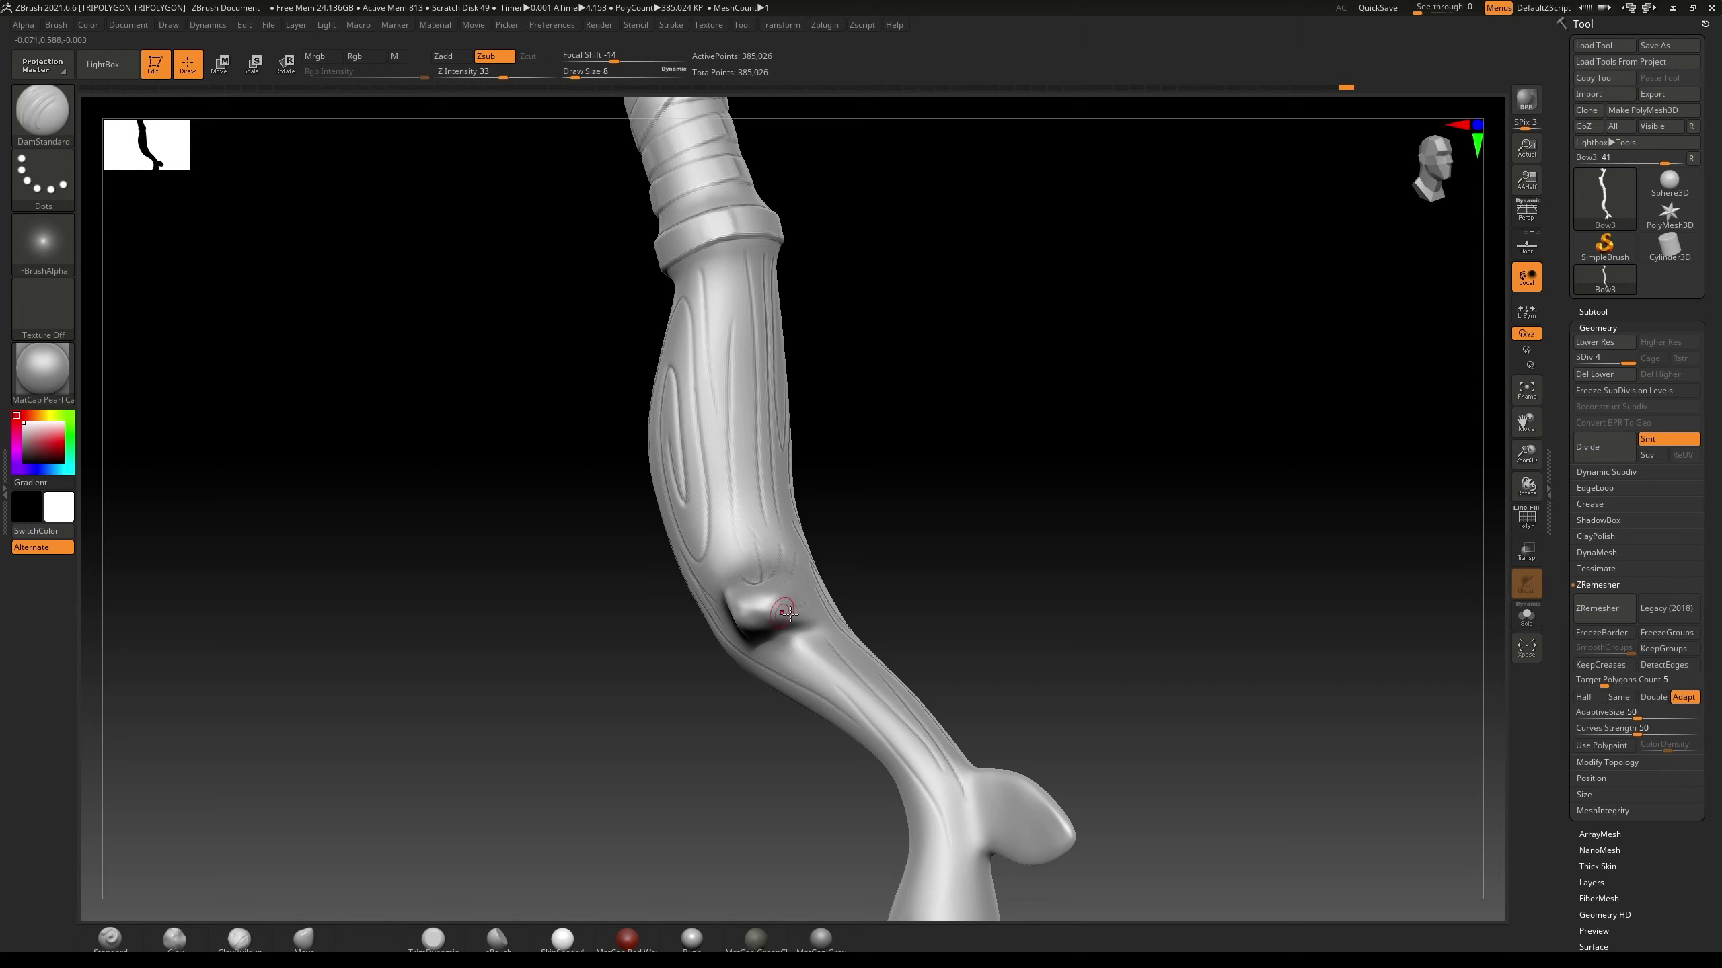
drag(788, 614, 778, 644)
alt+drag(1027, 649, 1020, 415)
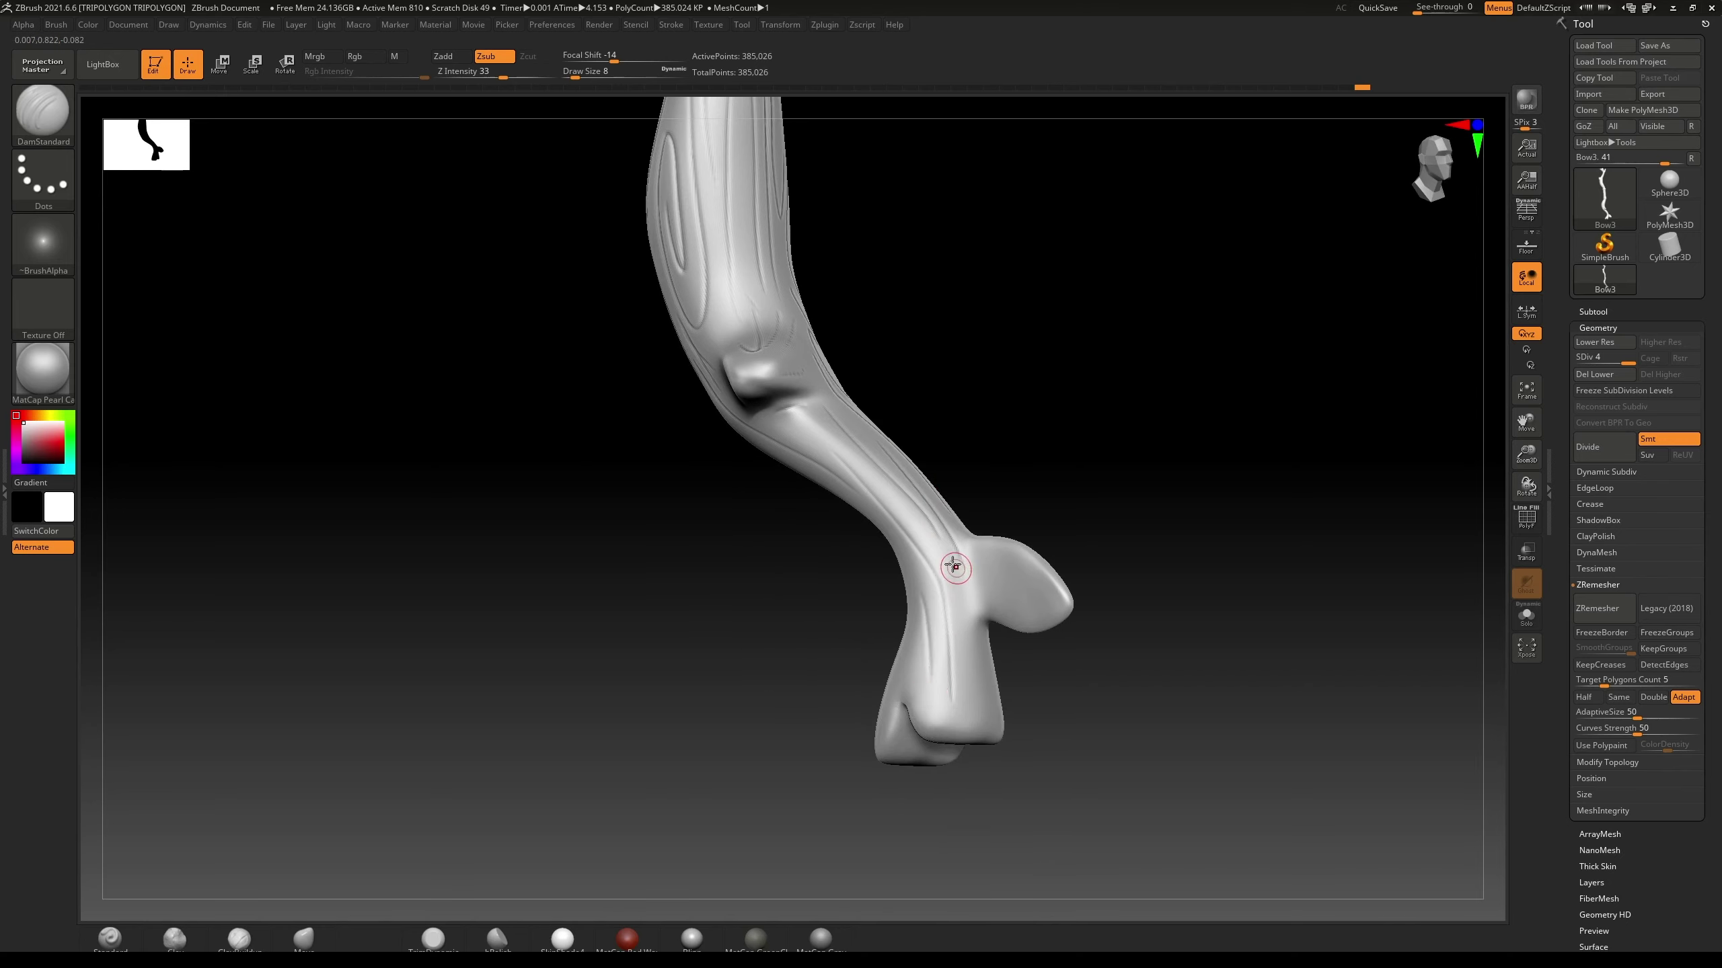
Step: Carve vertical DamStandard grooves down the forked foot and across its end cap
drag(957, 565, 967, 729)
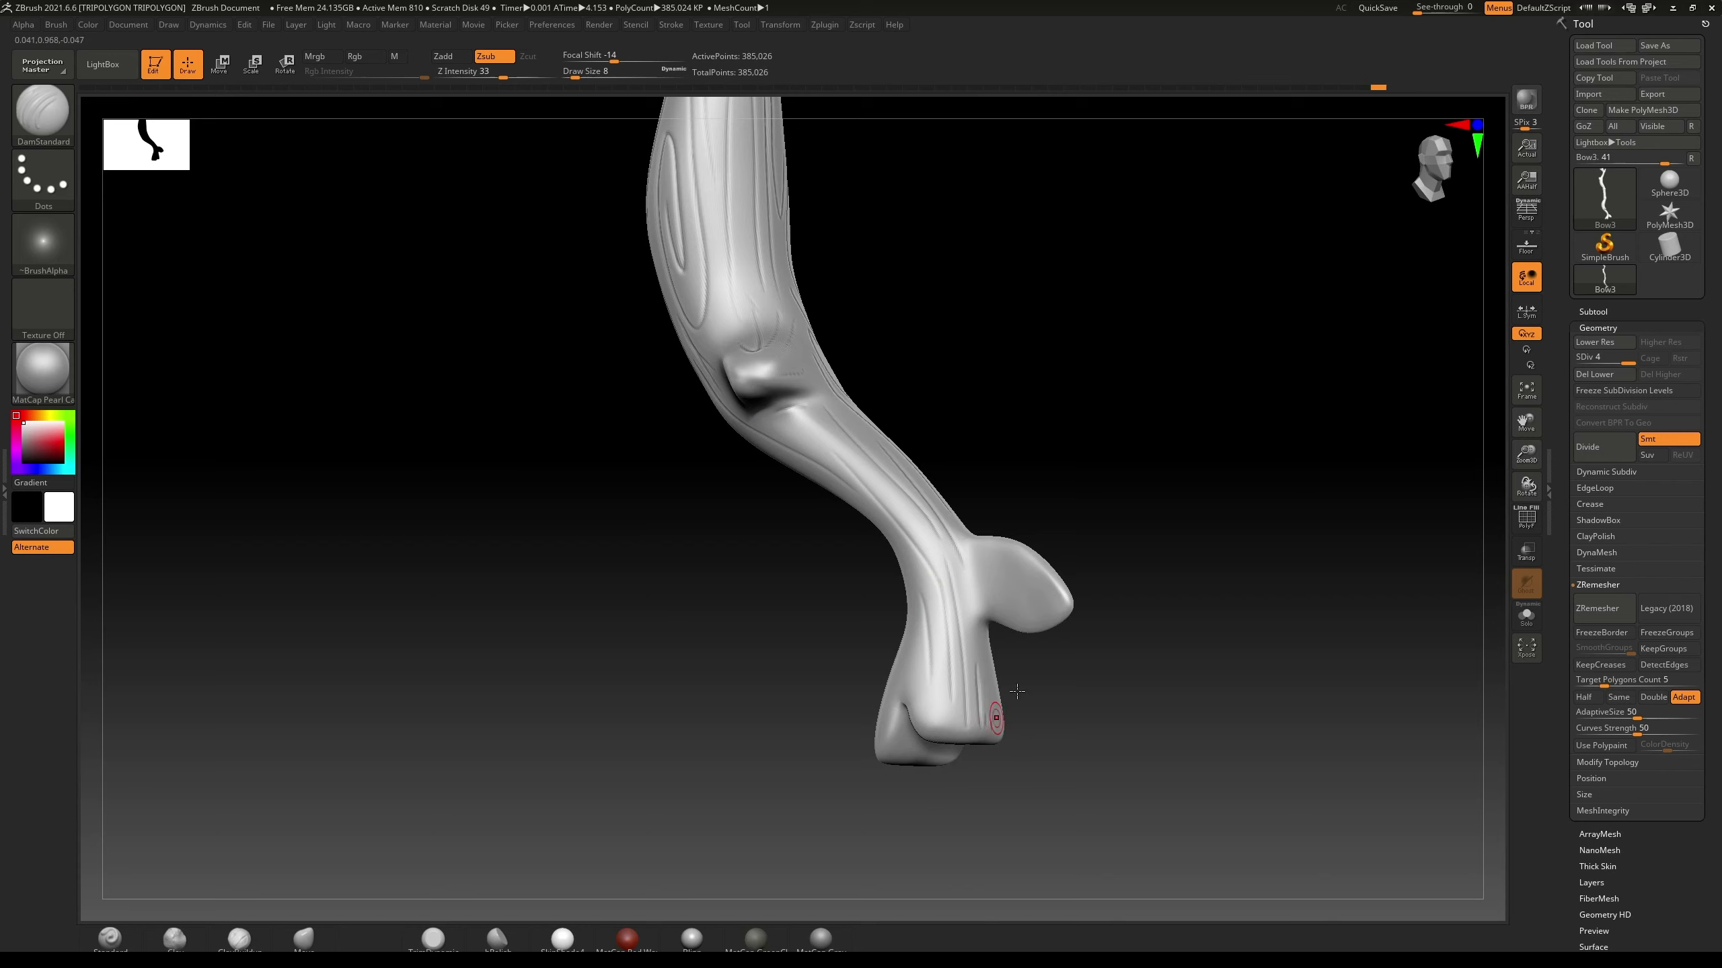
right_drag(992, 713, 1006, 634)
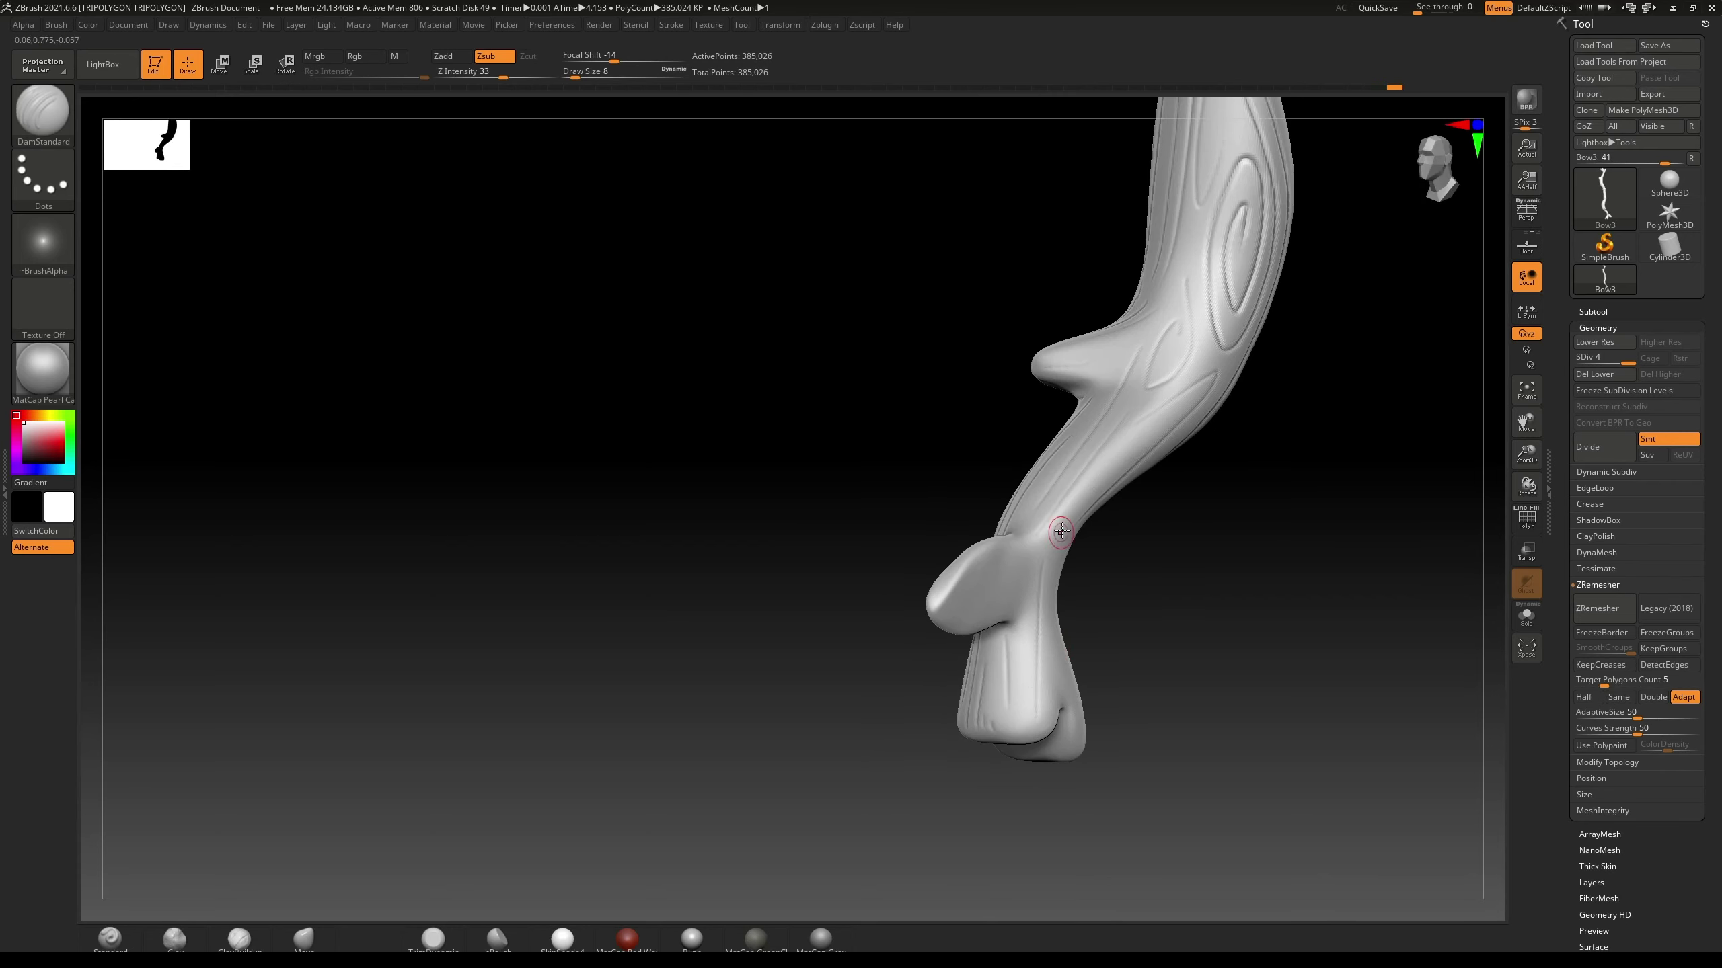
mouse_move(1163, 632)
right_down()
mouse_move(1184, 595)
mouse_move(1092, 575)
right_up()
mouse_move(1045, 705)
mouse_down()
mouse_move(1090, 556)
mouse_move(1092, 734)
mouse_up()
drag(1120, 571, 1113, 722)
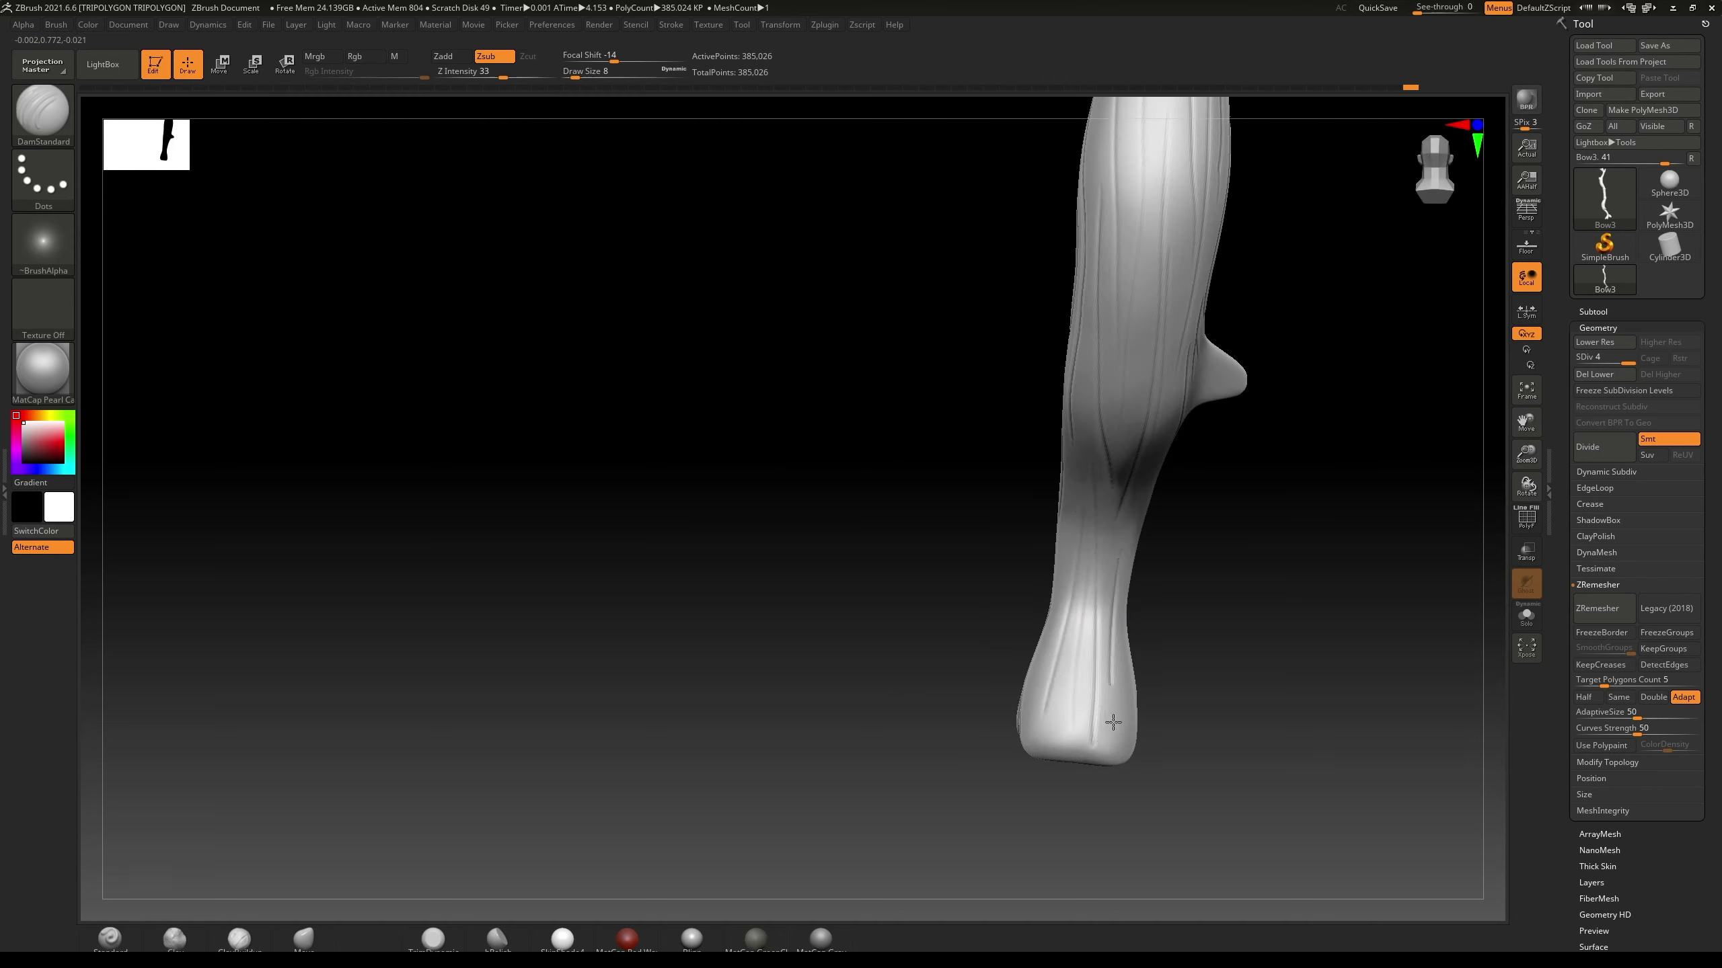
right_drag(1056, 711, 1130, 561)
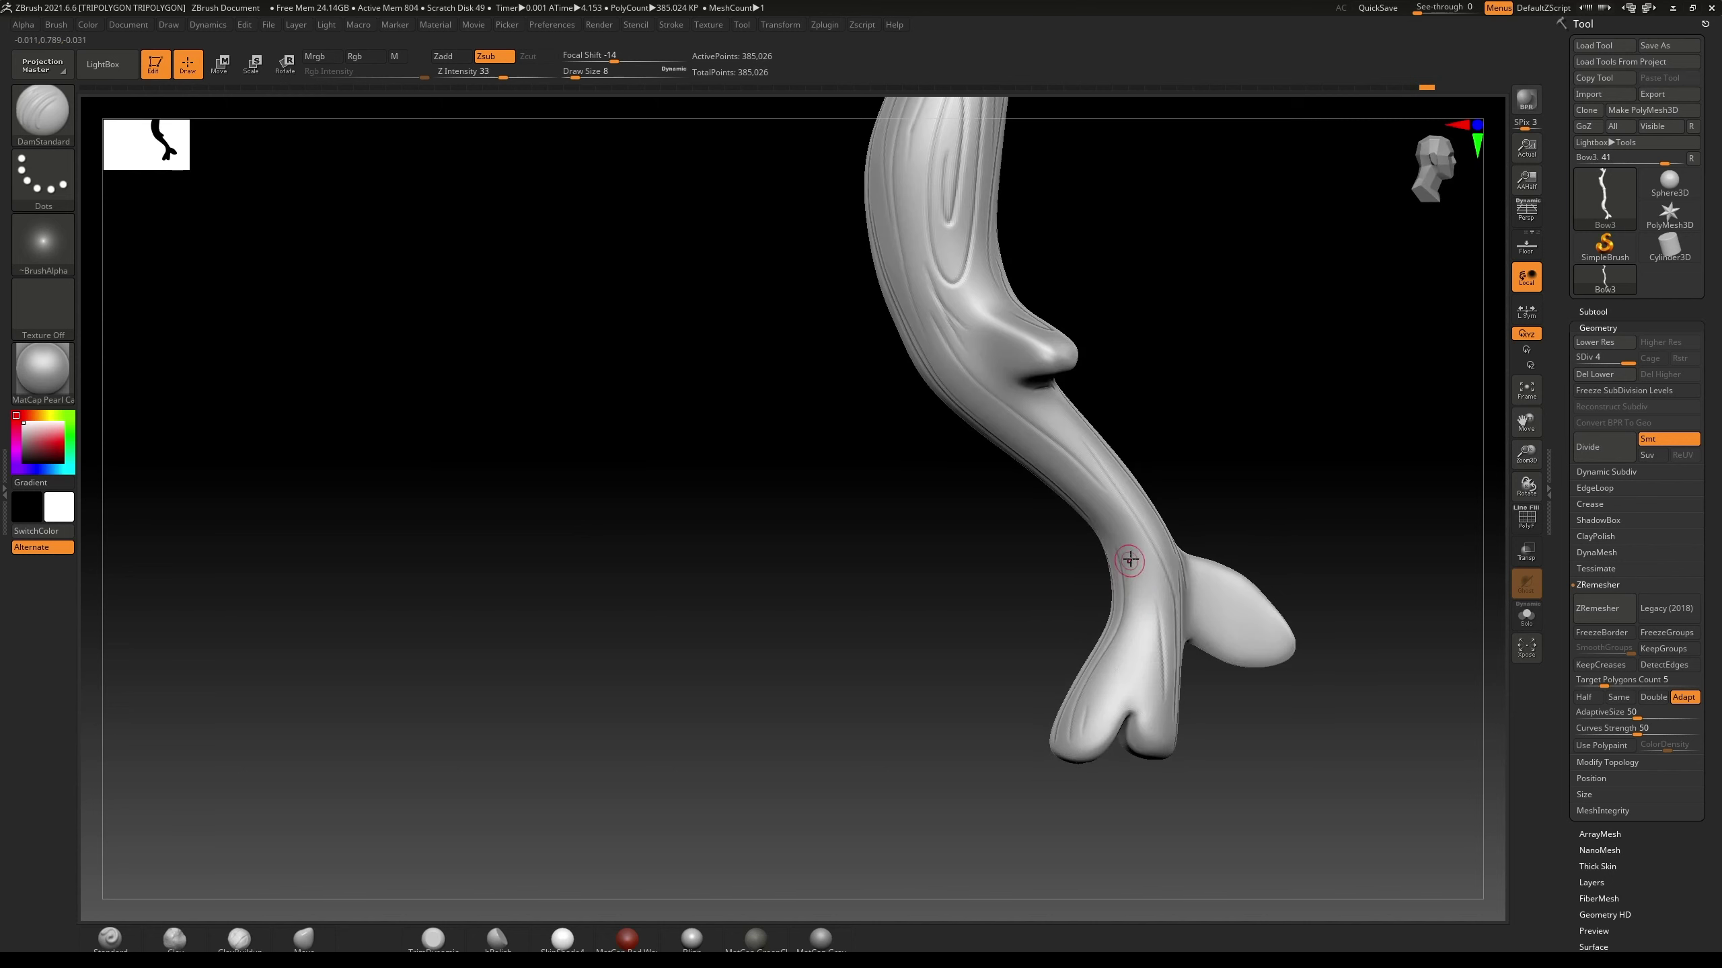
right_drag(1103, 727, 1172, 491)
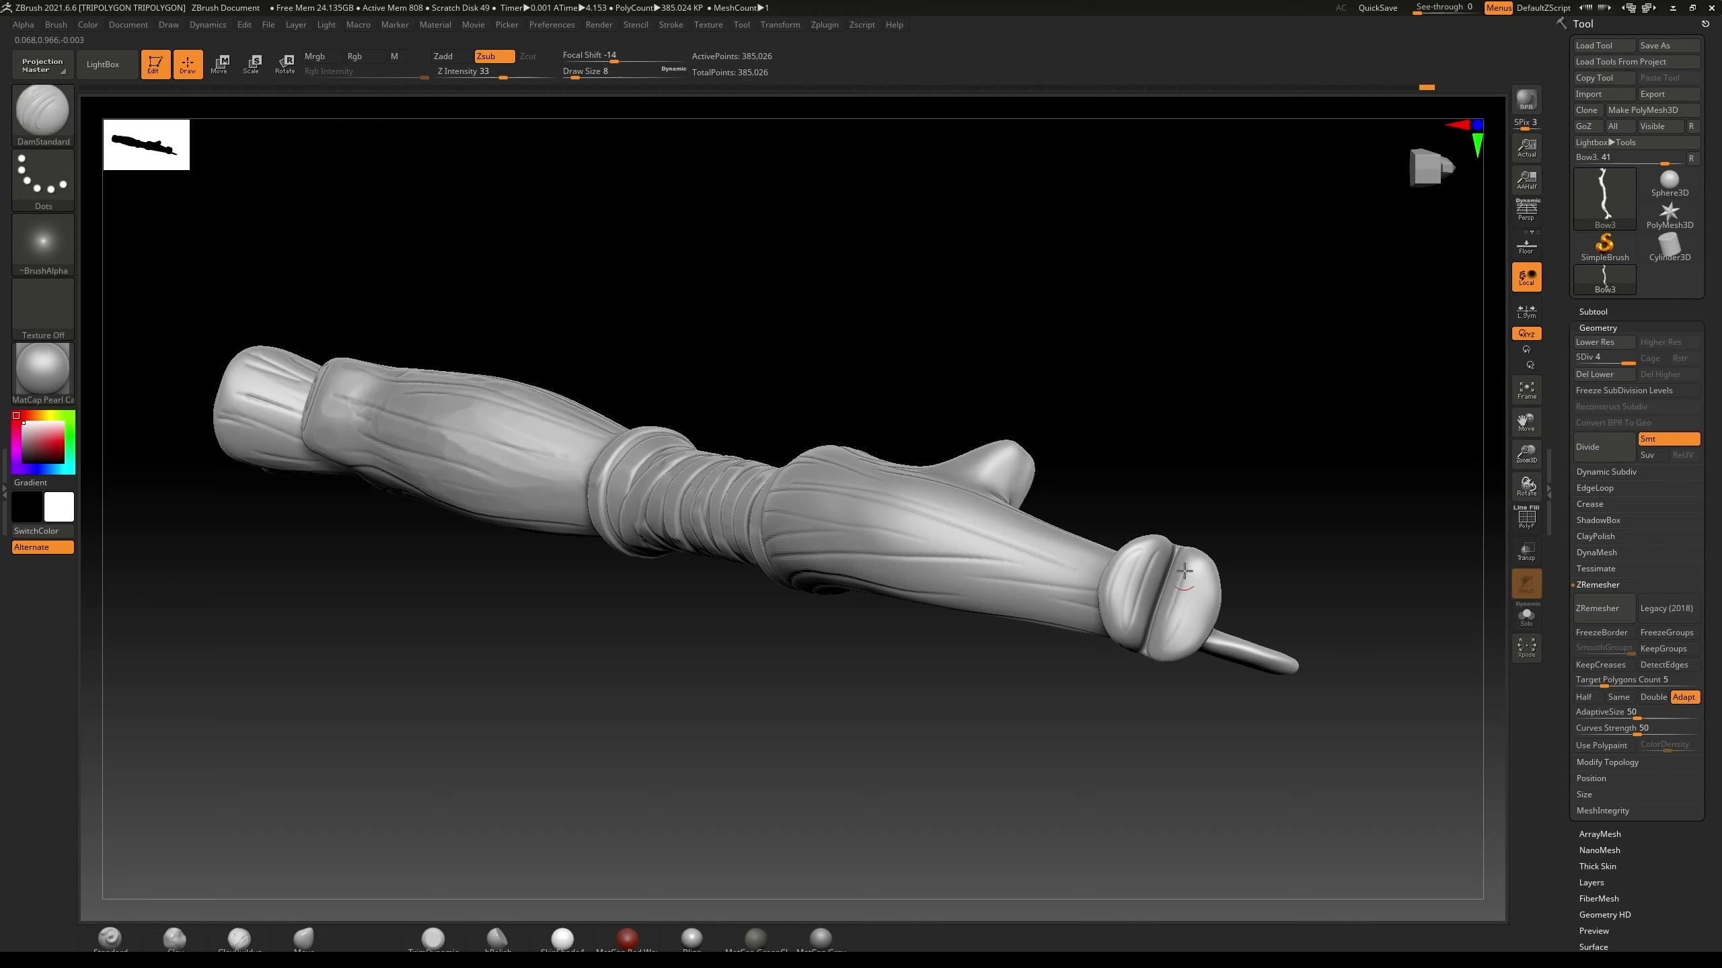
drag(1206, 569, 1205, 632)
mouse_move(1156, 577)
mouse_down()
mouse_move(1104, 530)
mouse_move(1114, 285)
mouse_up()
Step: Switch to the Orb_ClayTubes brush with Draw Size 10, with the view turned toward the bow's tip
key(b)
click(1027, 560)
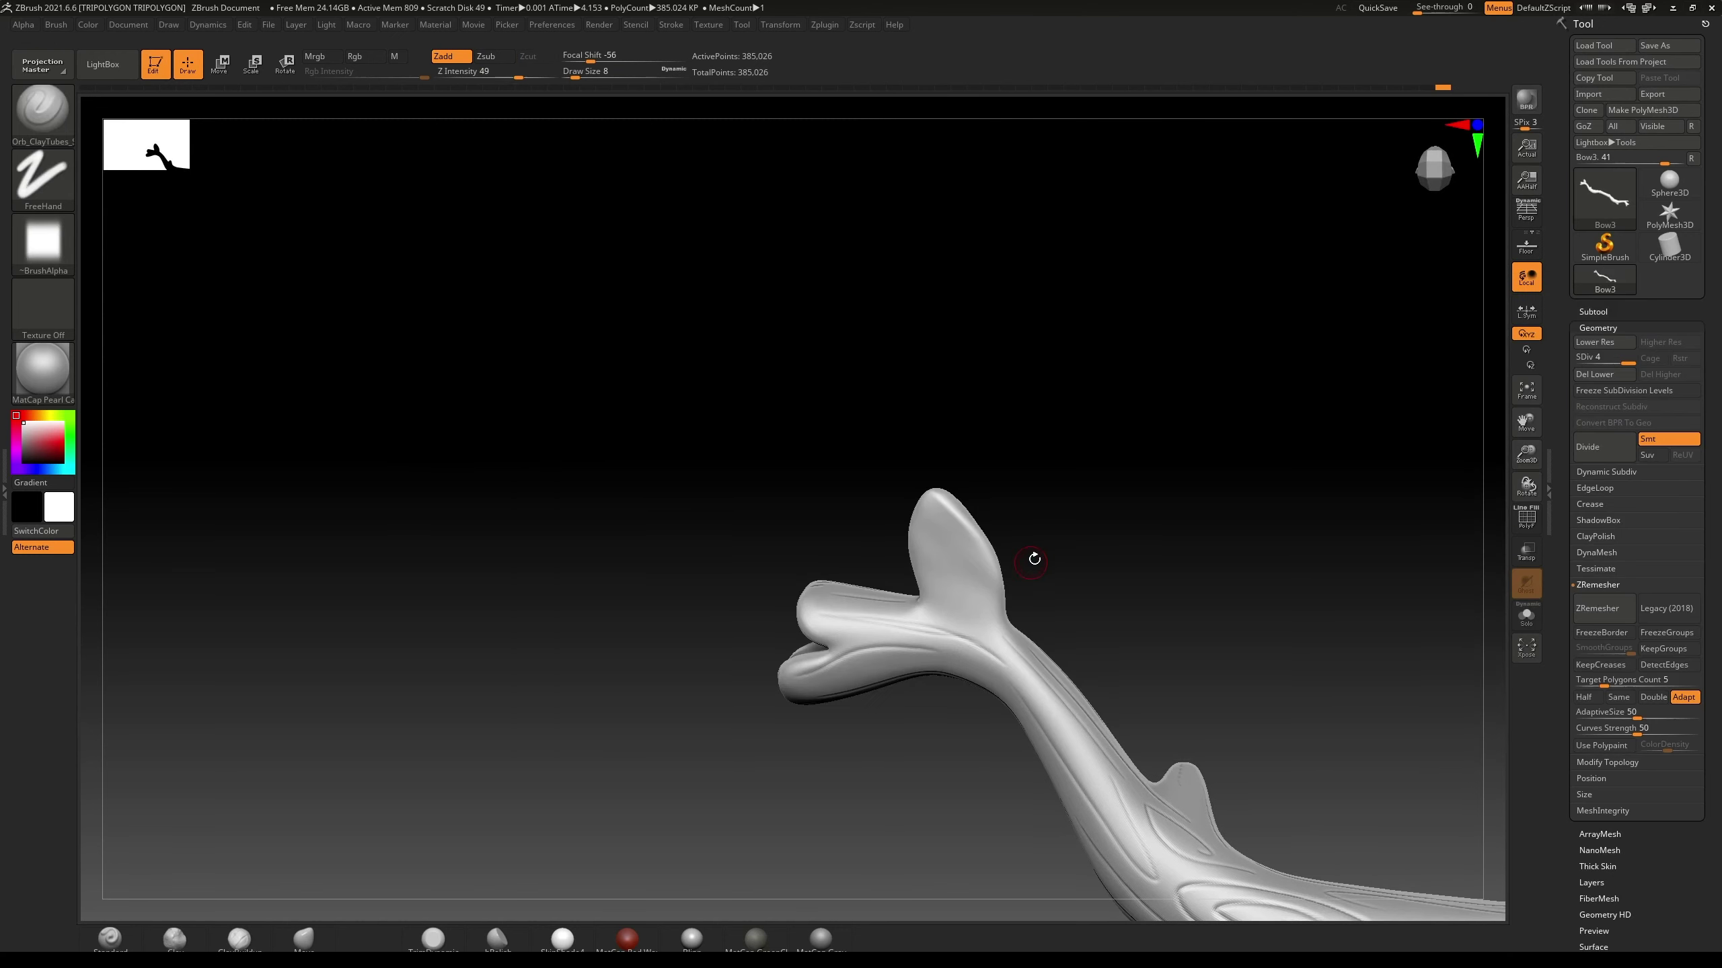
key(b)
key(o)
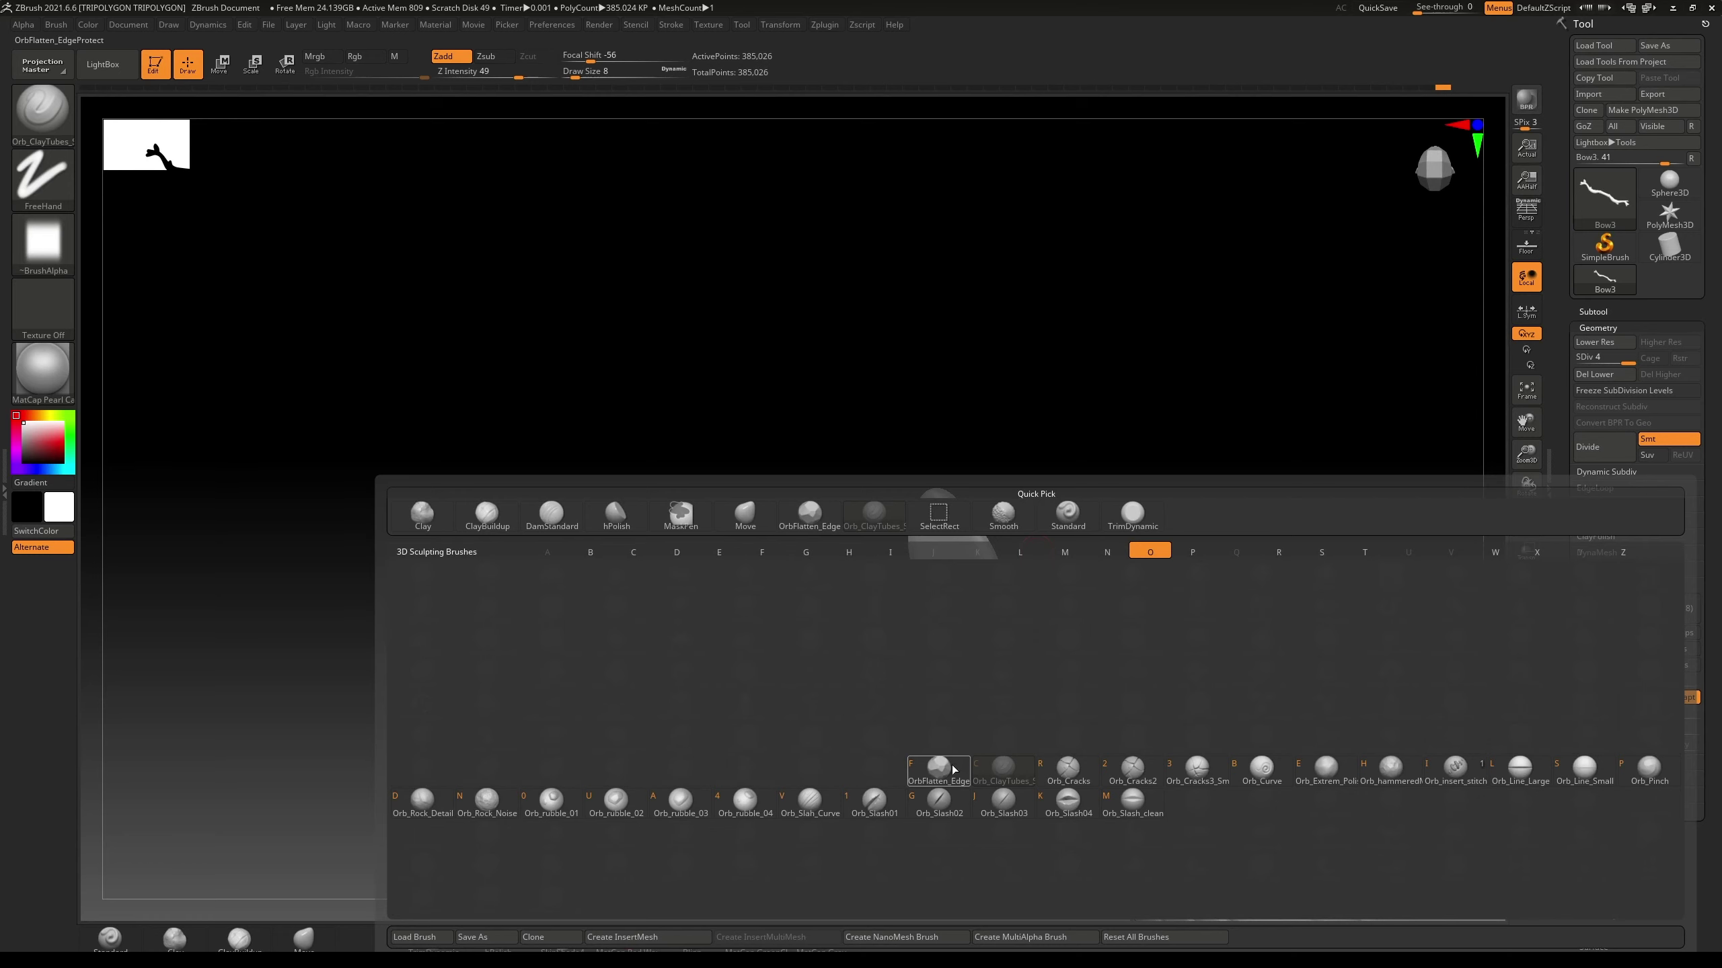
click(953, 768)
mouse_move(1106, 522)
mouse_down()
mouse_move(1057, 515)
mouse_move(962, 558)
mouse_up()
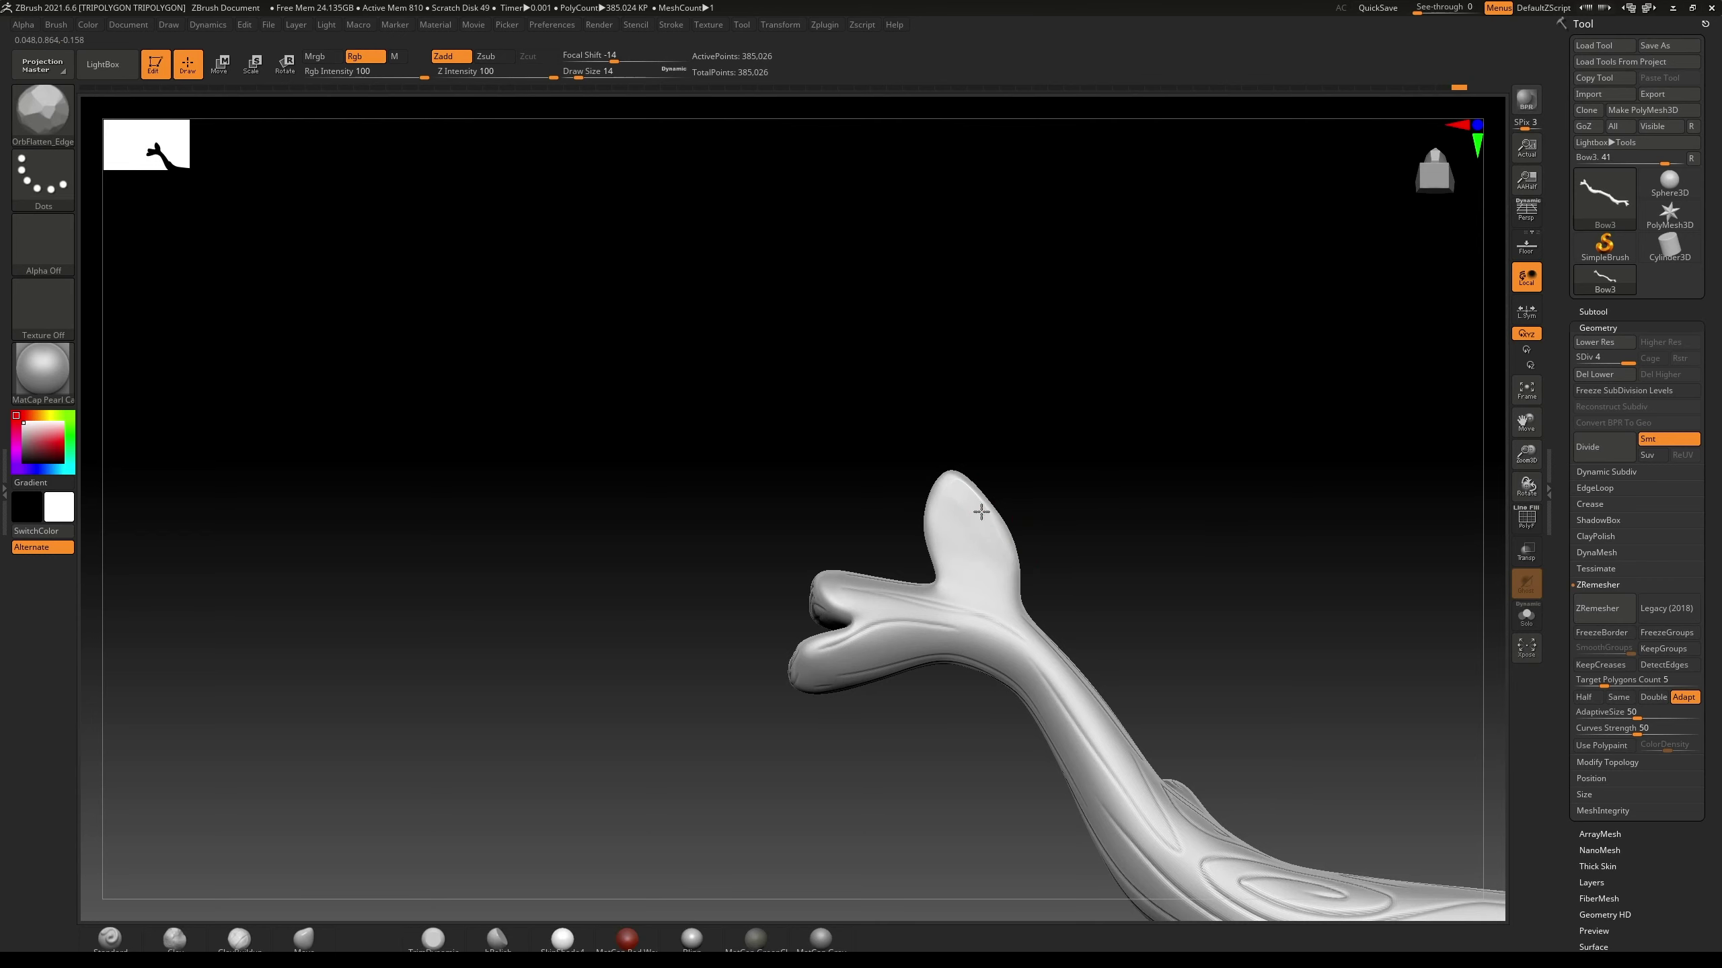
mouse_move(1062, 499)
mouse_down()
mouse_move(999, 565)
mouse_move(982, 560)
mouse_up()
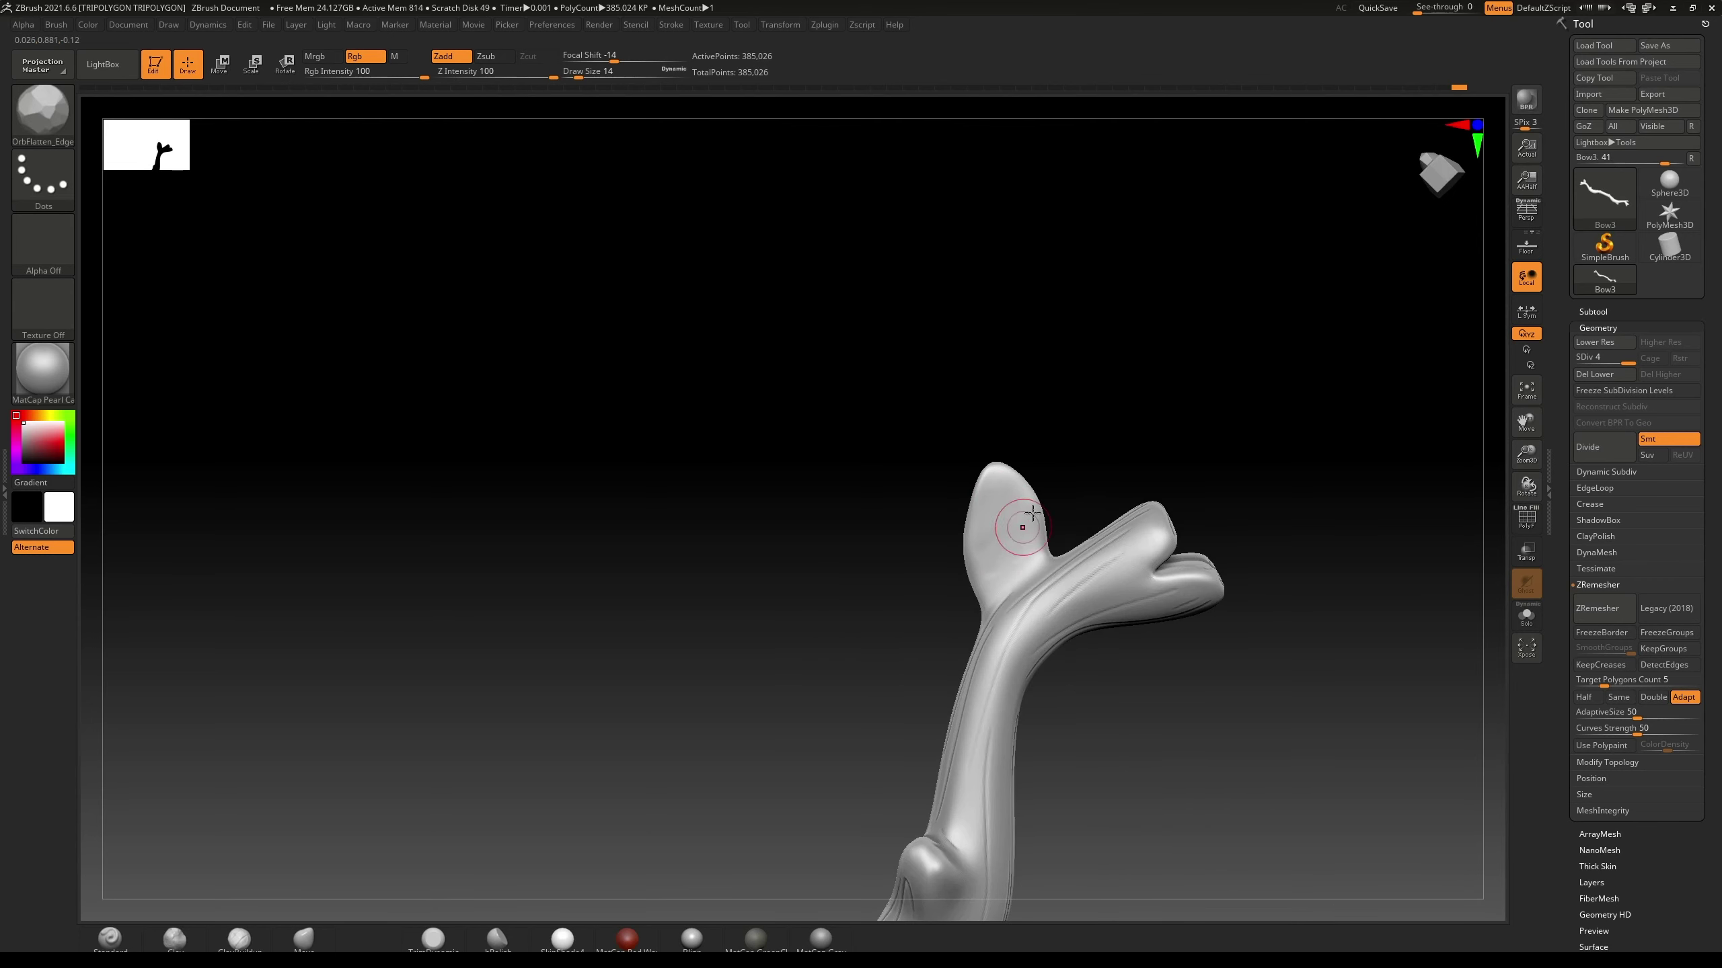
key(b)
key(o)
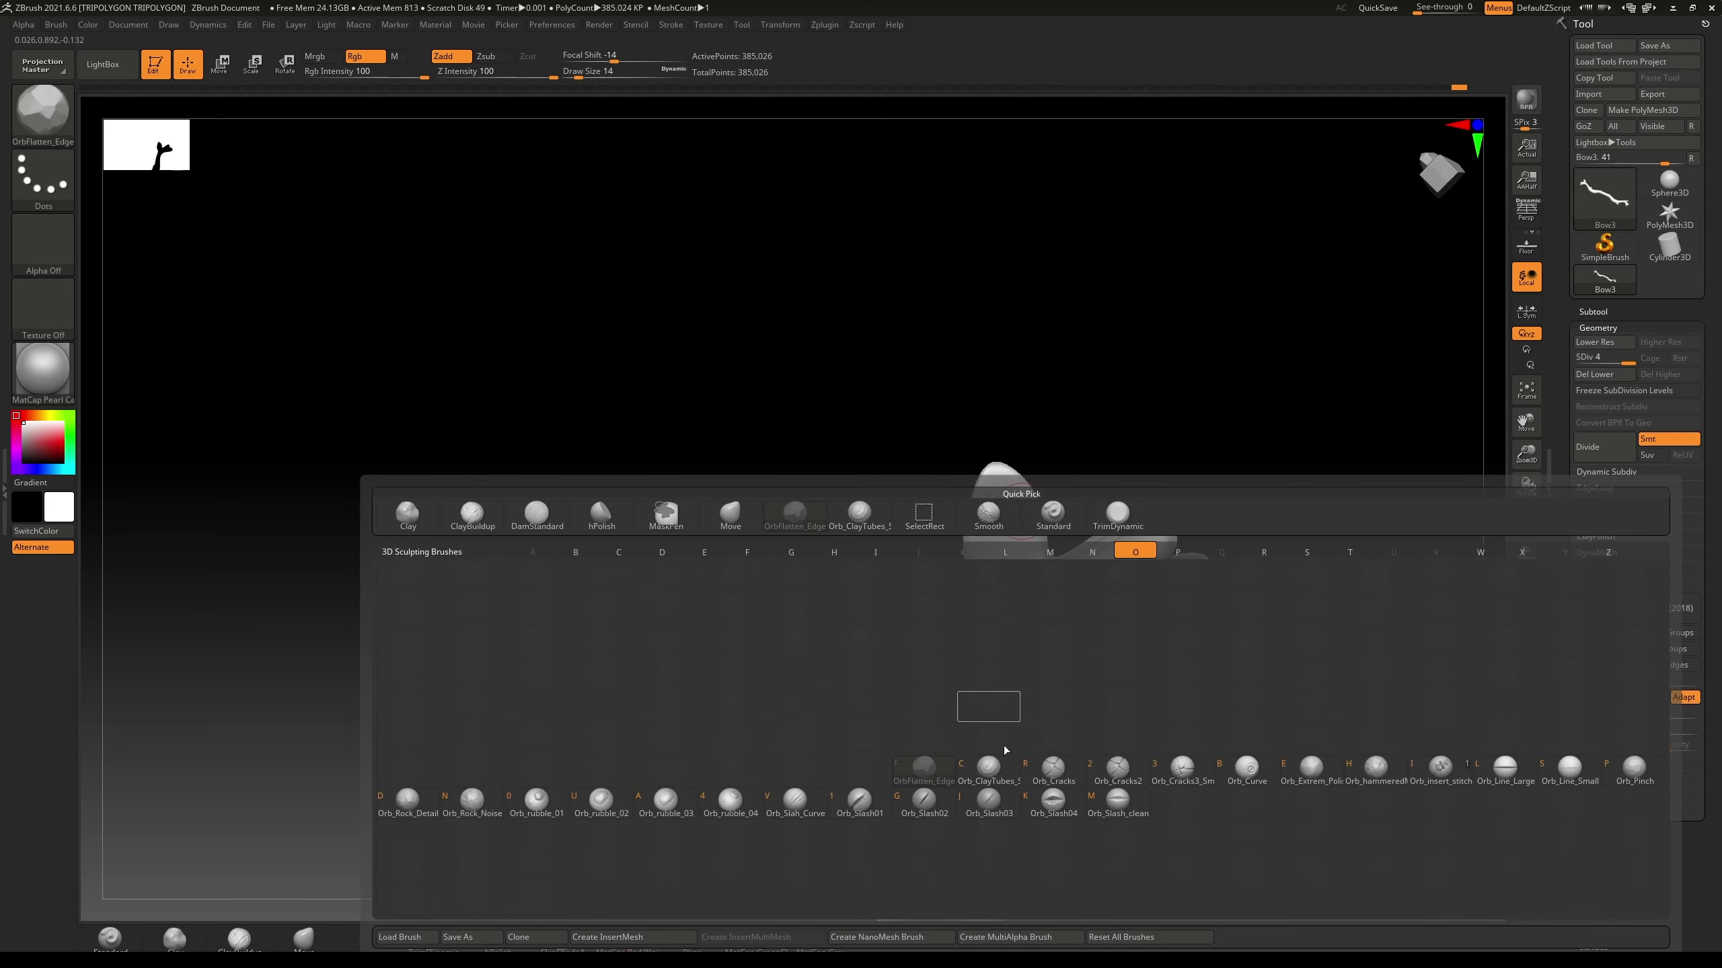
click(980, 697)
key(bracketleft)
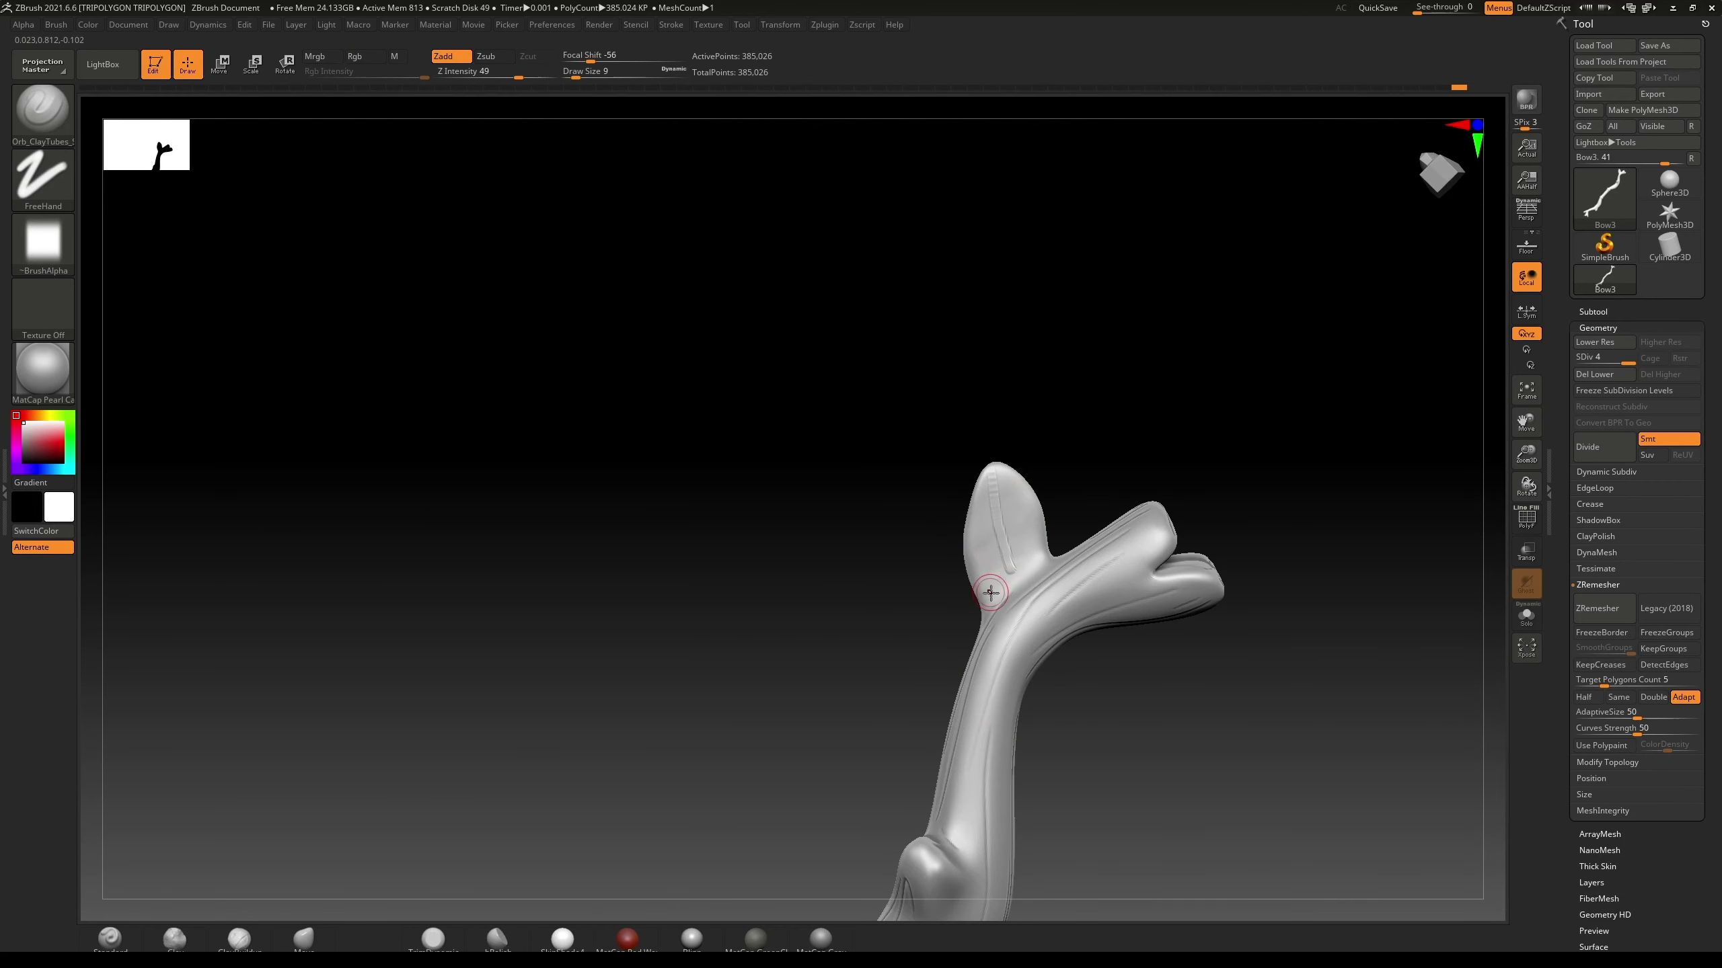
Step: Carve a U-shaped groove and thin vein lines into the leaf-shaped upper lobe
drag(1023, 520, 1017, 573)
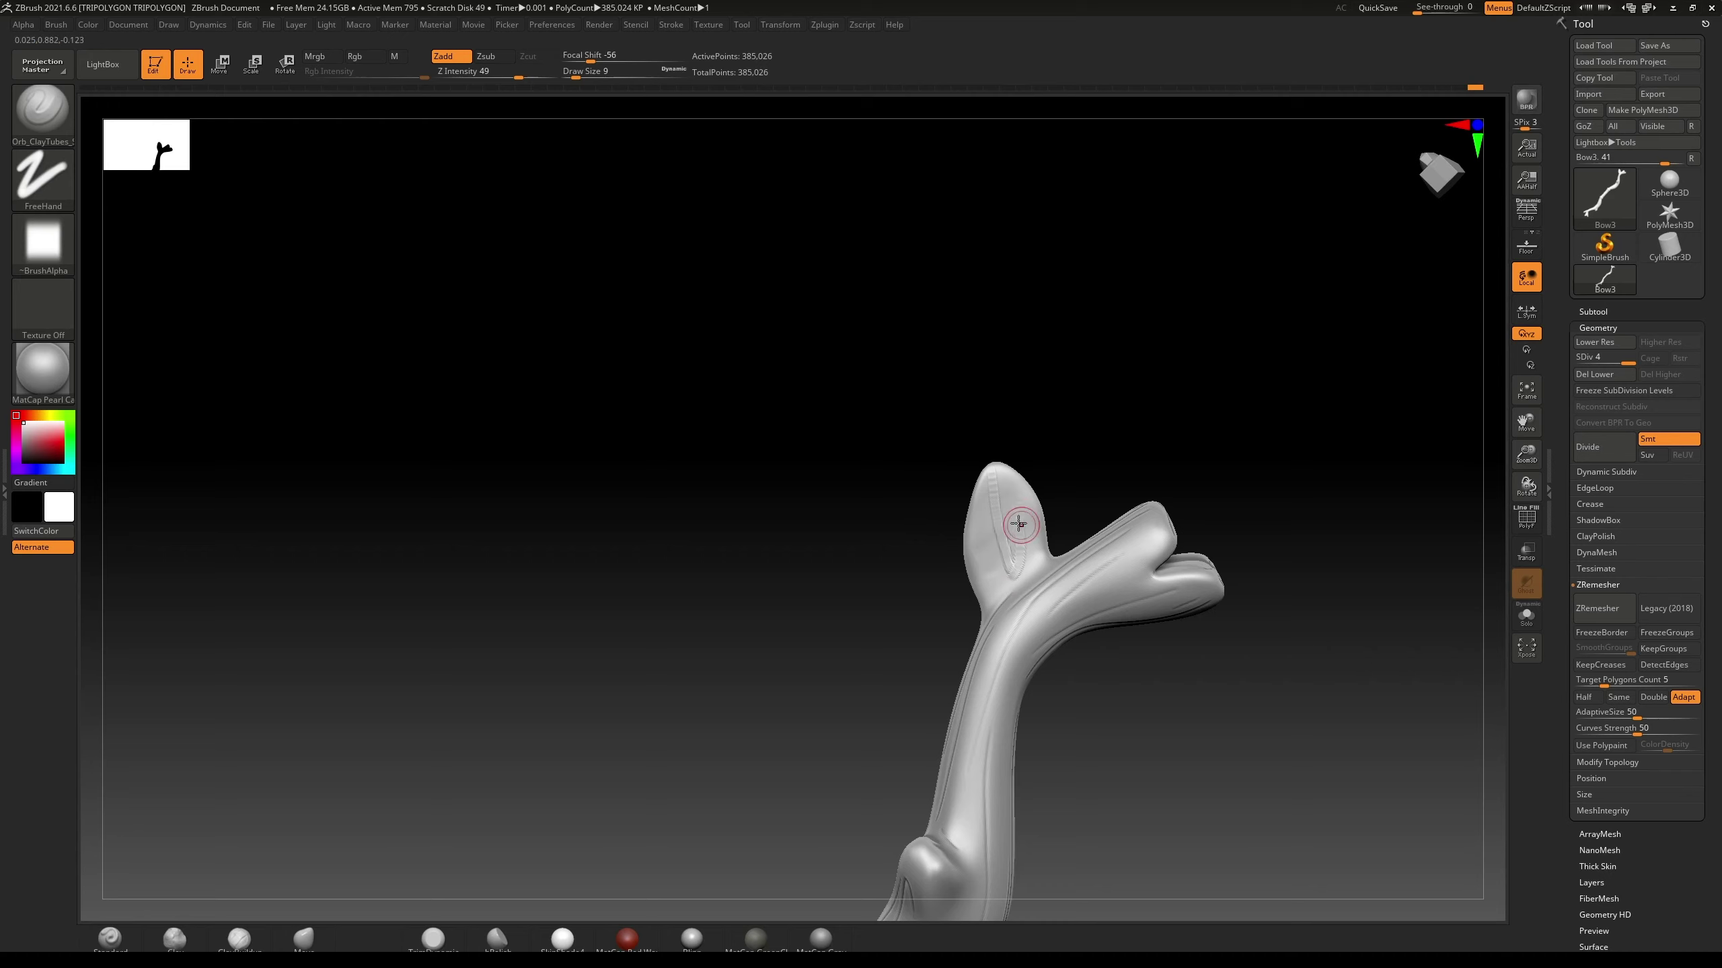
drag(980, 499, 980, 566)
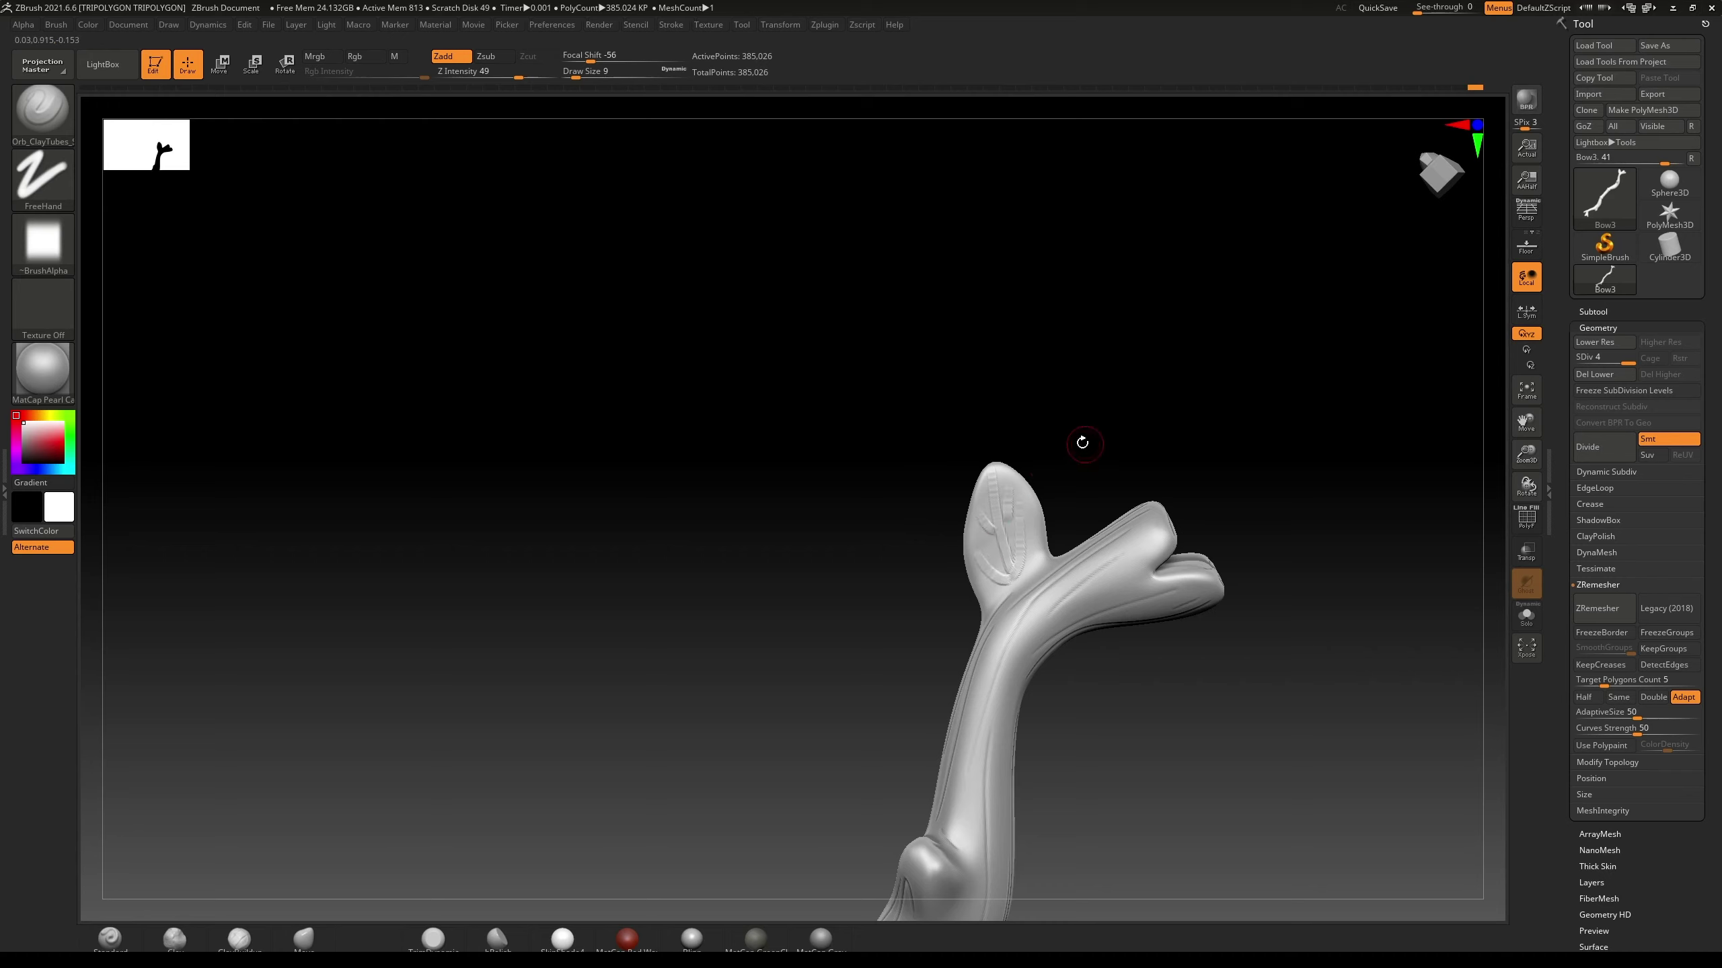
mouse_move(1082, 442)
mouse_down()
mouse_move(1104, 497)
mouse_move(1015, 495)
mouse_up()
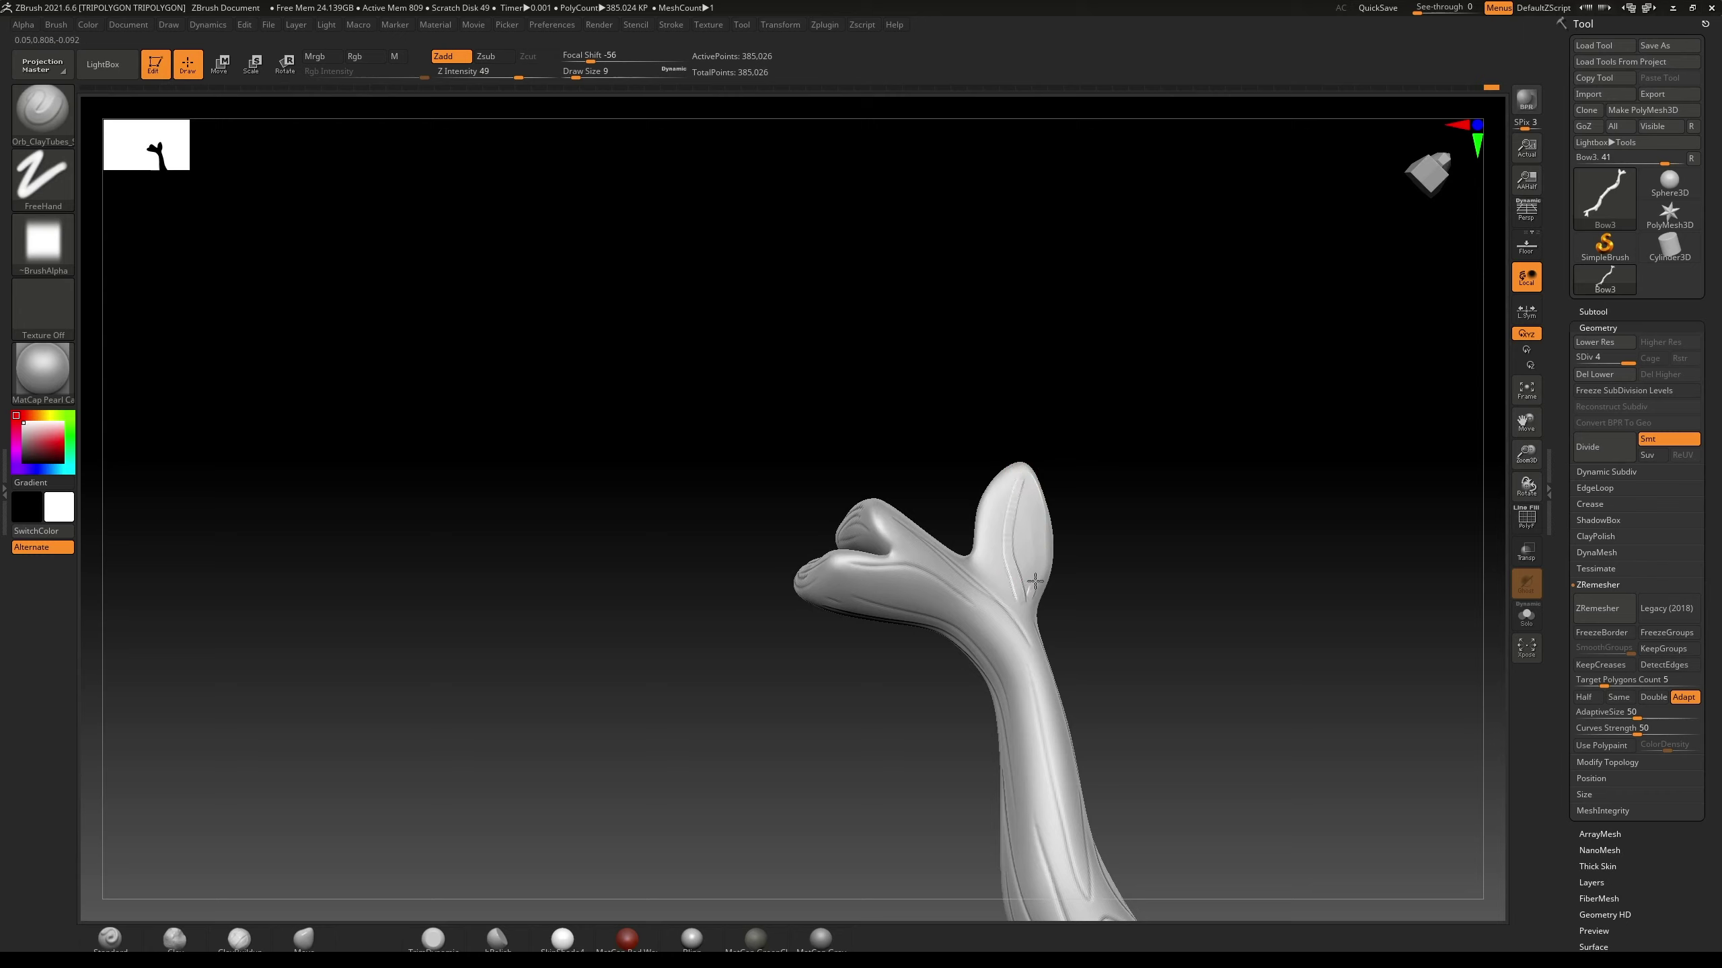
drag(1022, 547, 1026, 470)
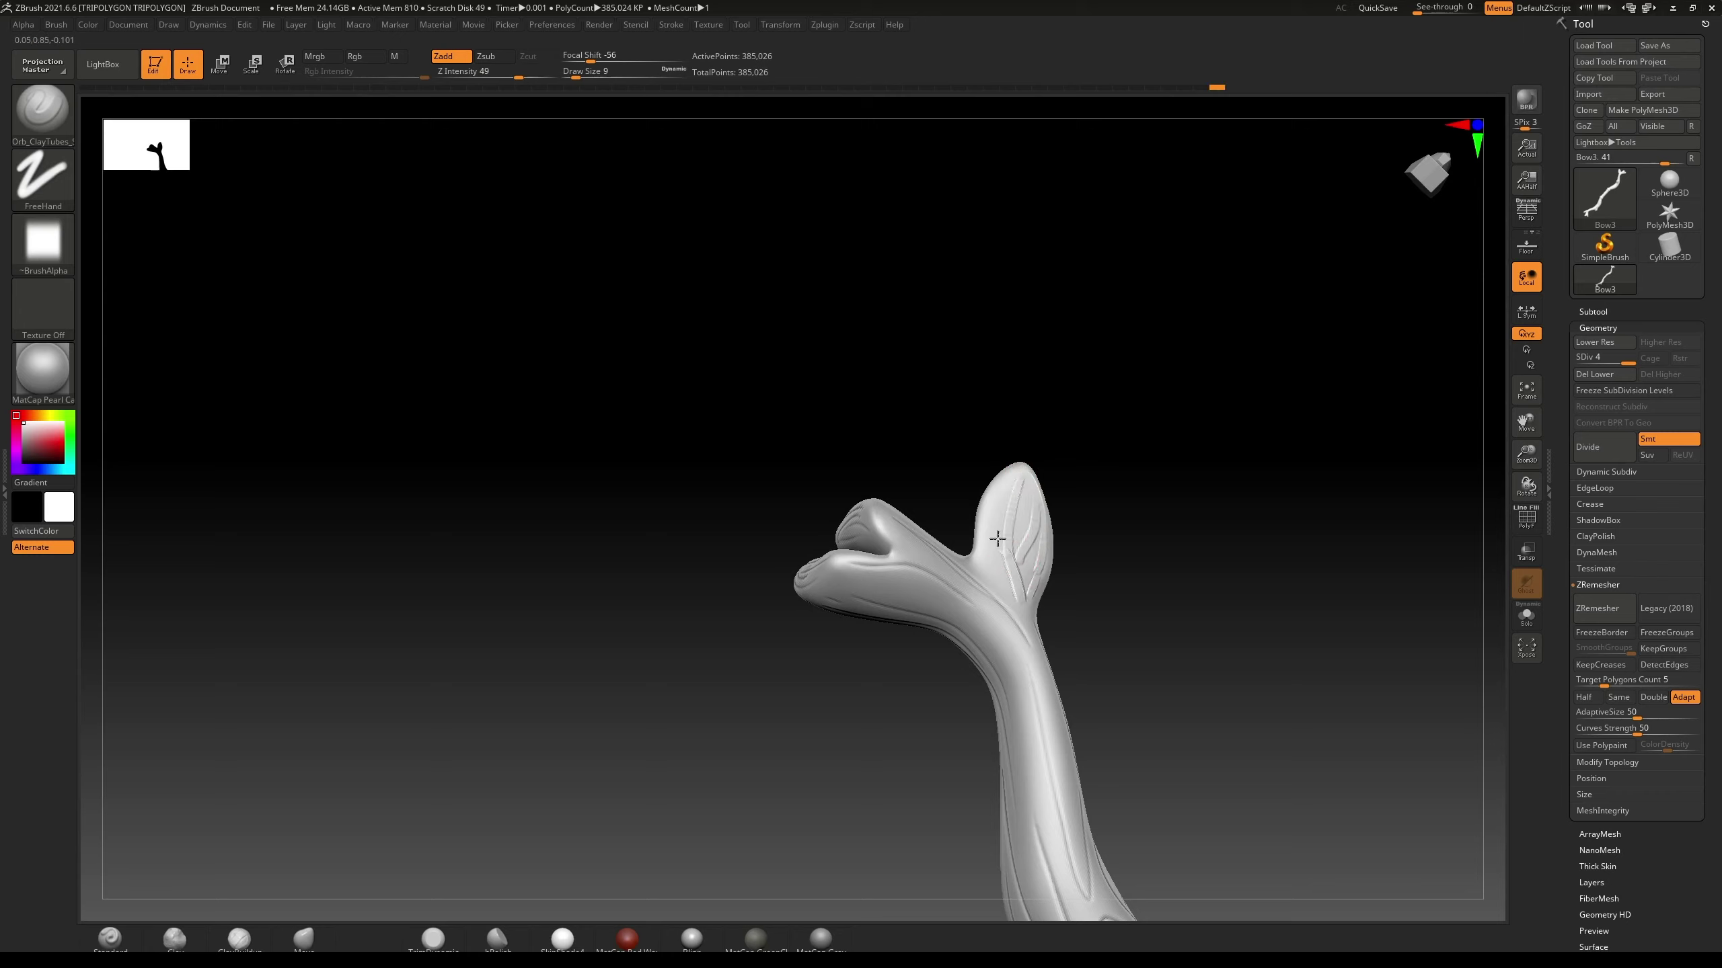
drag(992, 538, 1008, 499)
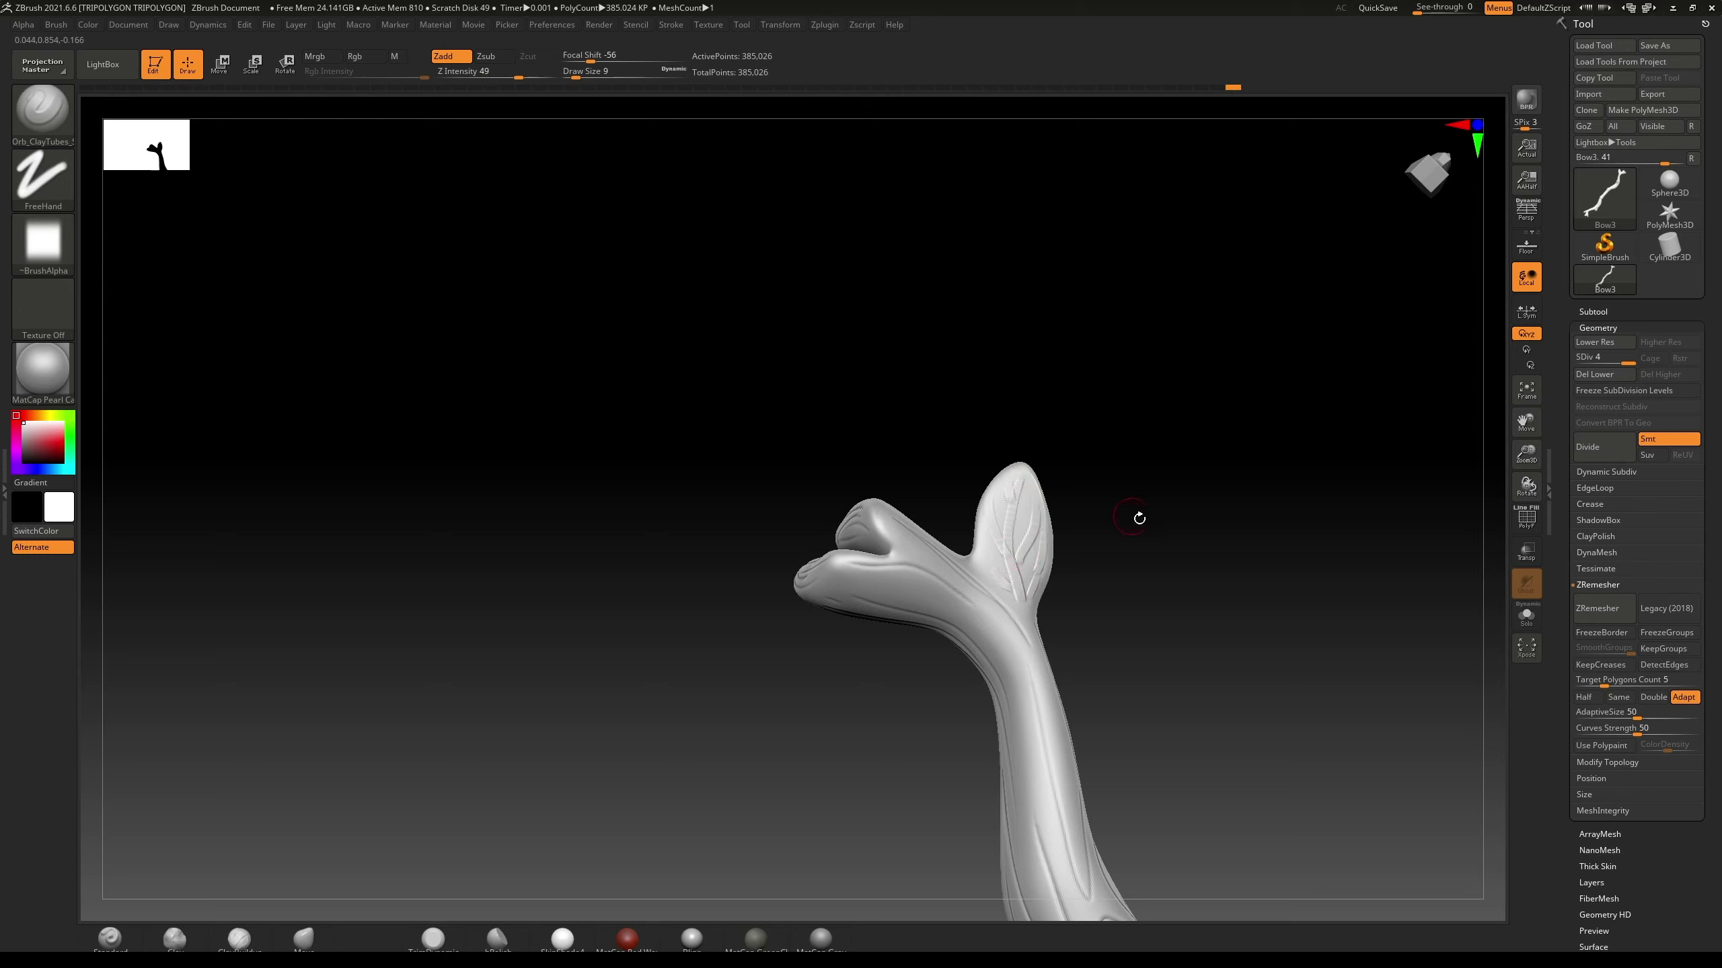
mouse_move(1139, 517)
mouse_down()
mouse_move(1147, 496)
mouse_move(975, 293)
mouse_up()
Step: Zoom out to an upright front view of the whole bow and select the DamStandard brush
scroll(976, 285, down, 5)
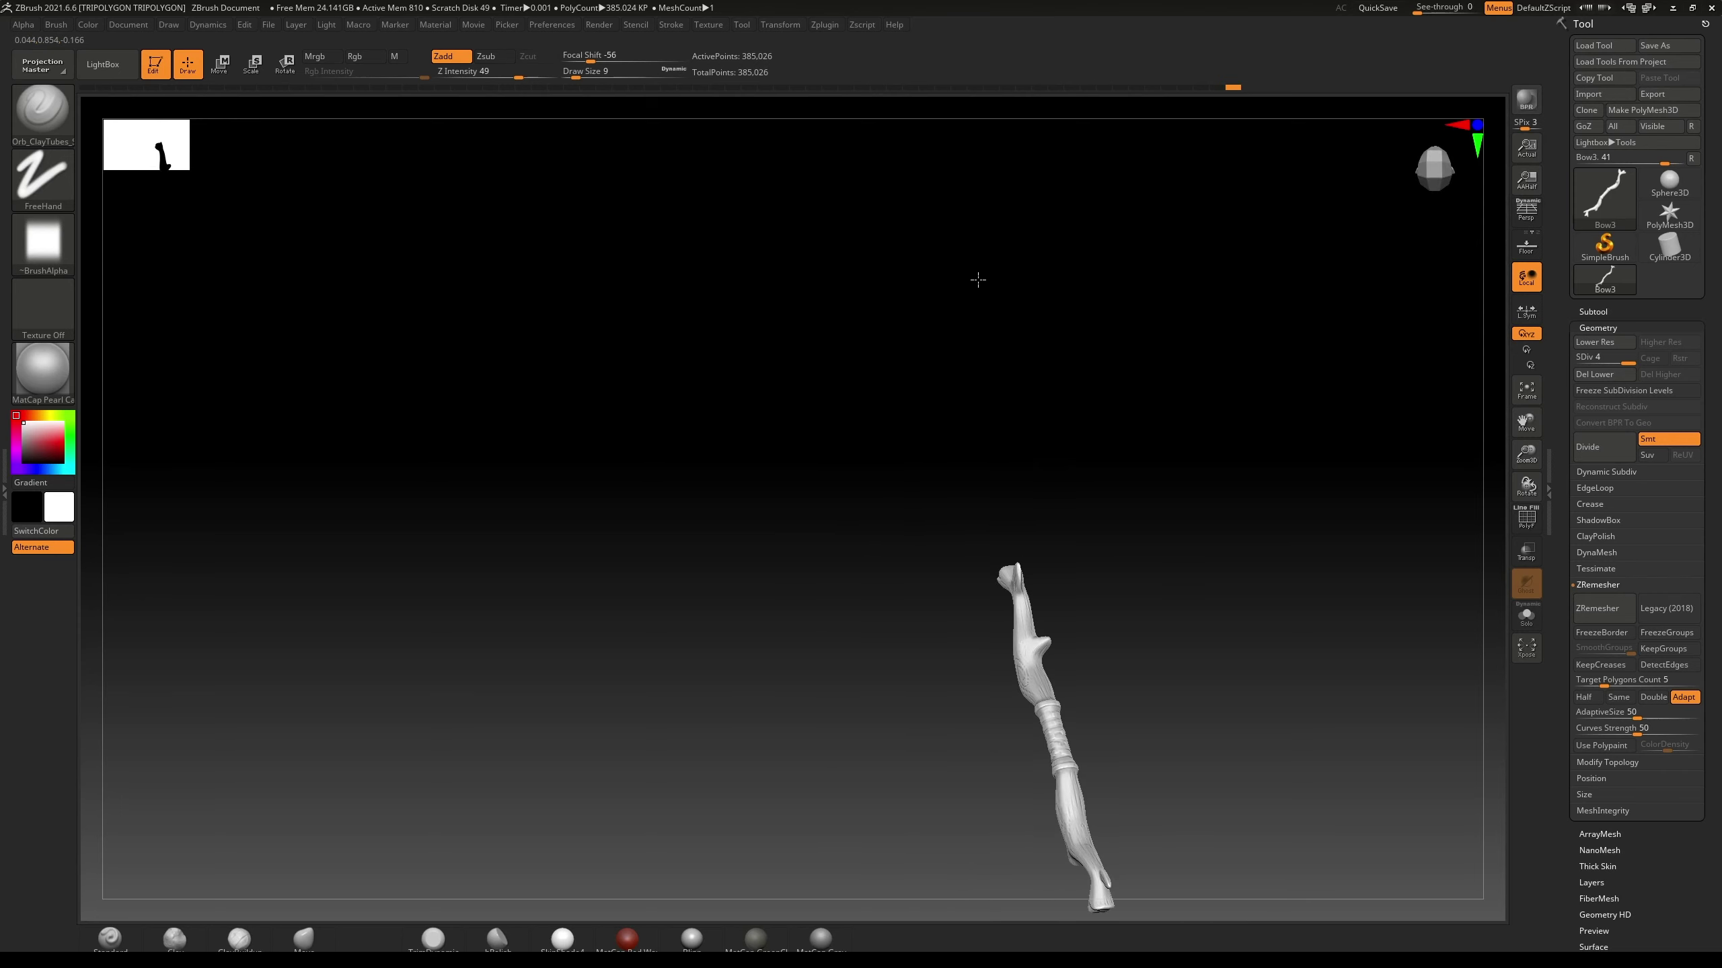
mouse_move(1138, 515)
mouse_down()
mouse_move(1095, 555)
mouse_move(1050, 365)
mouse_move(1118, 397)
mouse_move(1089, 643)
mouse_move(1057, 669)
mouse_up()
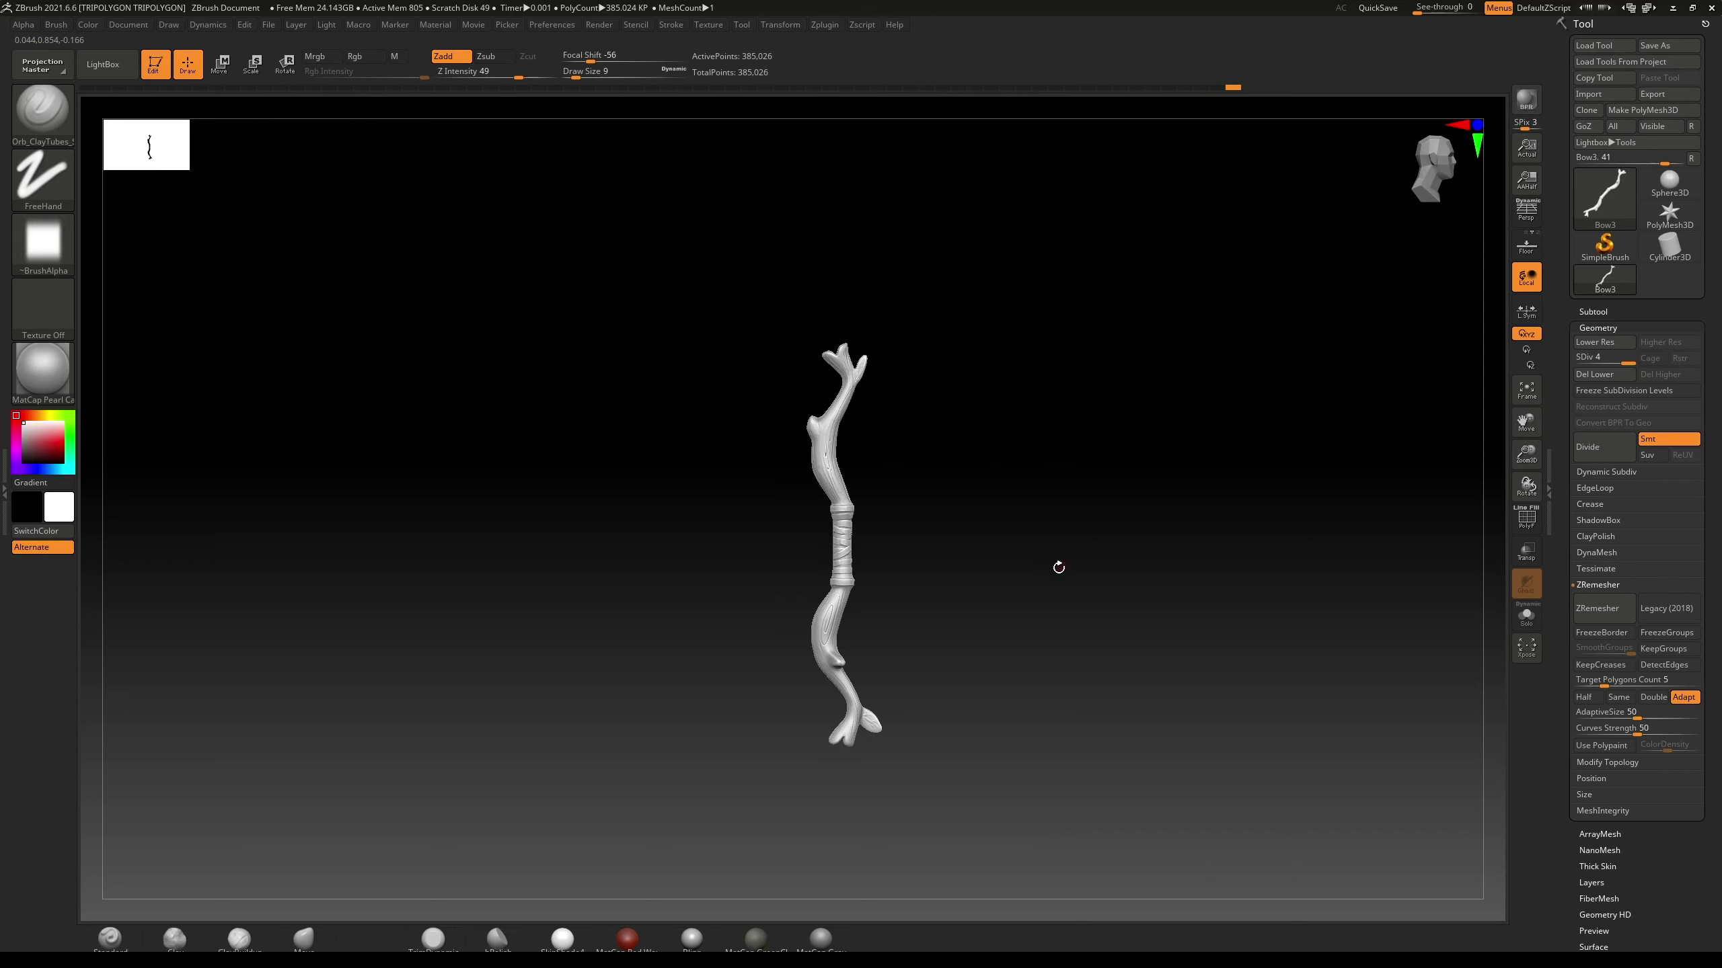
mouse_move(1056, 565)
alt+mouse_down()
mouse_move(1056, 530)
mouse_move(1062, 609)
mouse_move(1068, 500)
mouse_move(1070, 545)
mouse_move(1030, 581)
mouse_move(1027, 548)
alt+mouse_up()
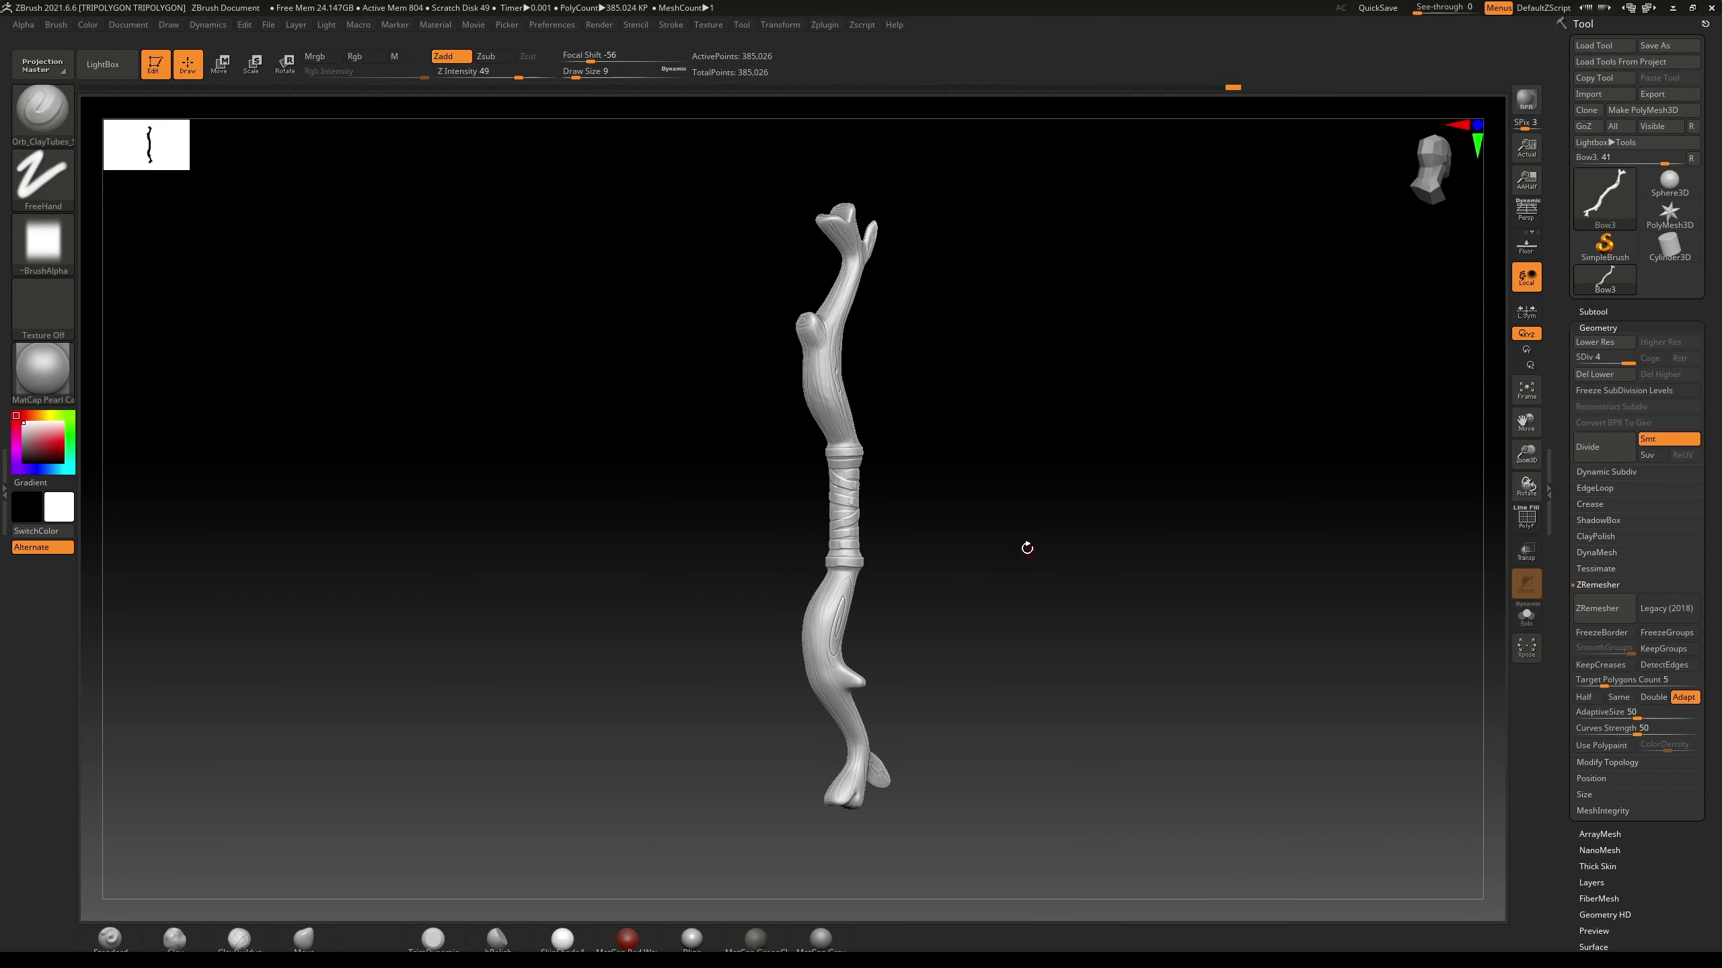
key(b)
key(d)
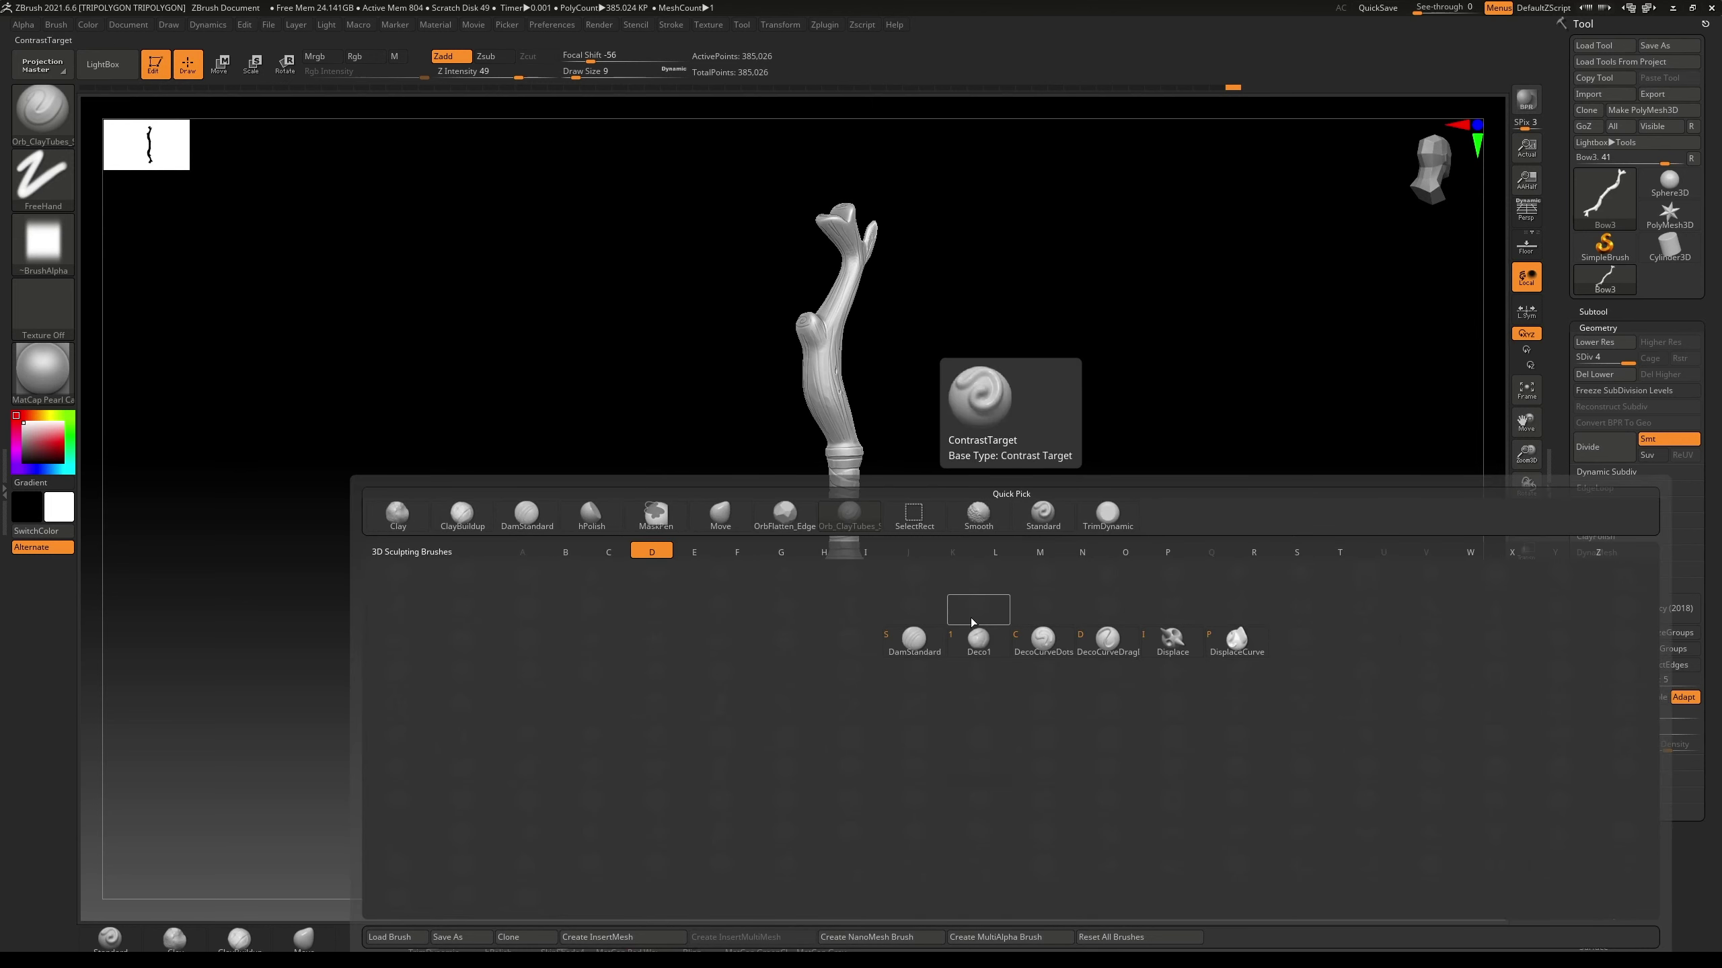
key(s)
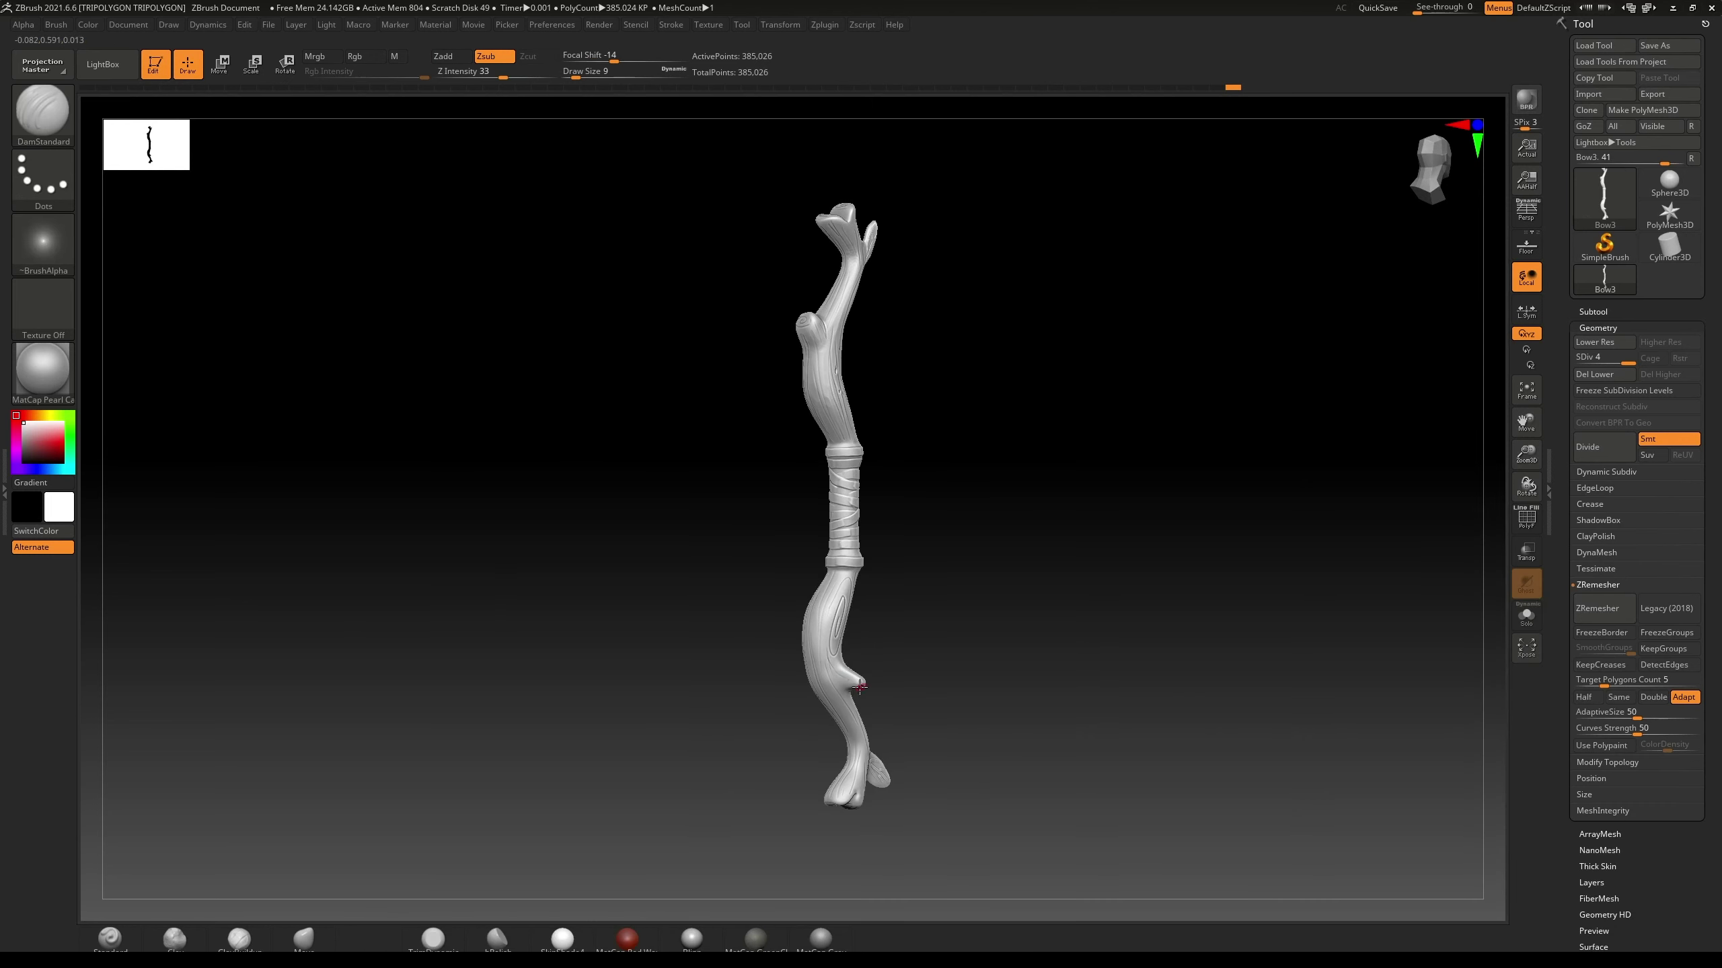
Step: Orbit to inspect the bow's surface, then apply the stylized leather material to it
drag(930, 639, 899, 666)
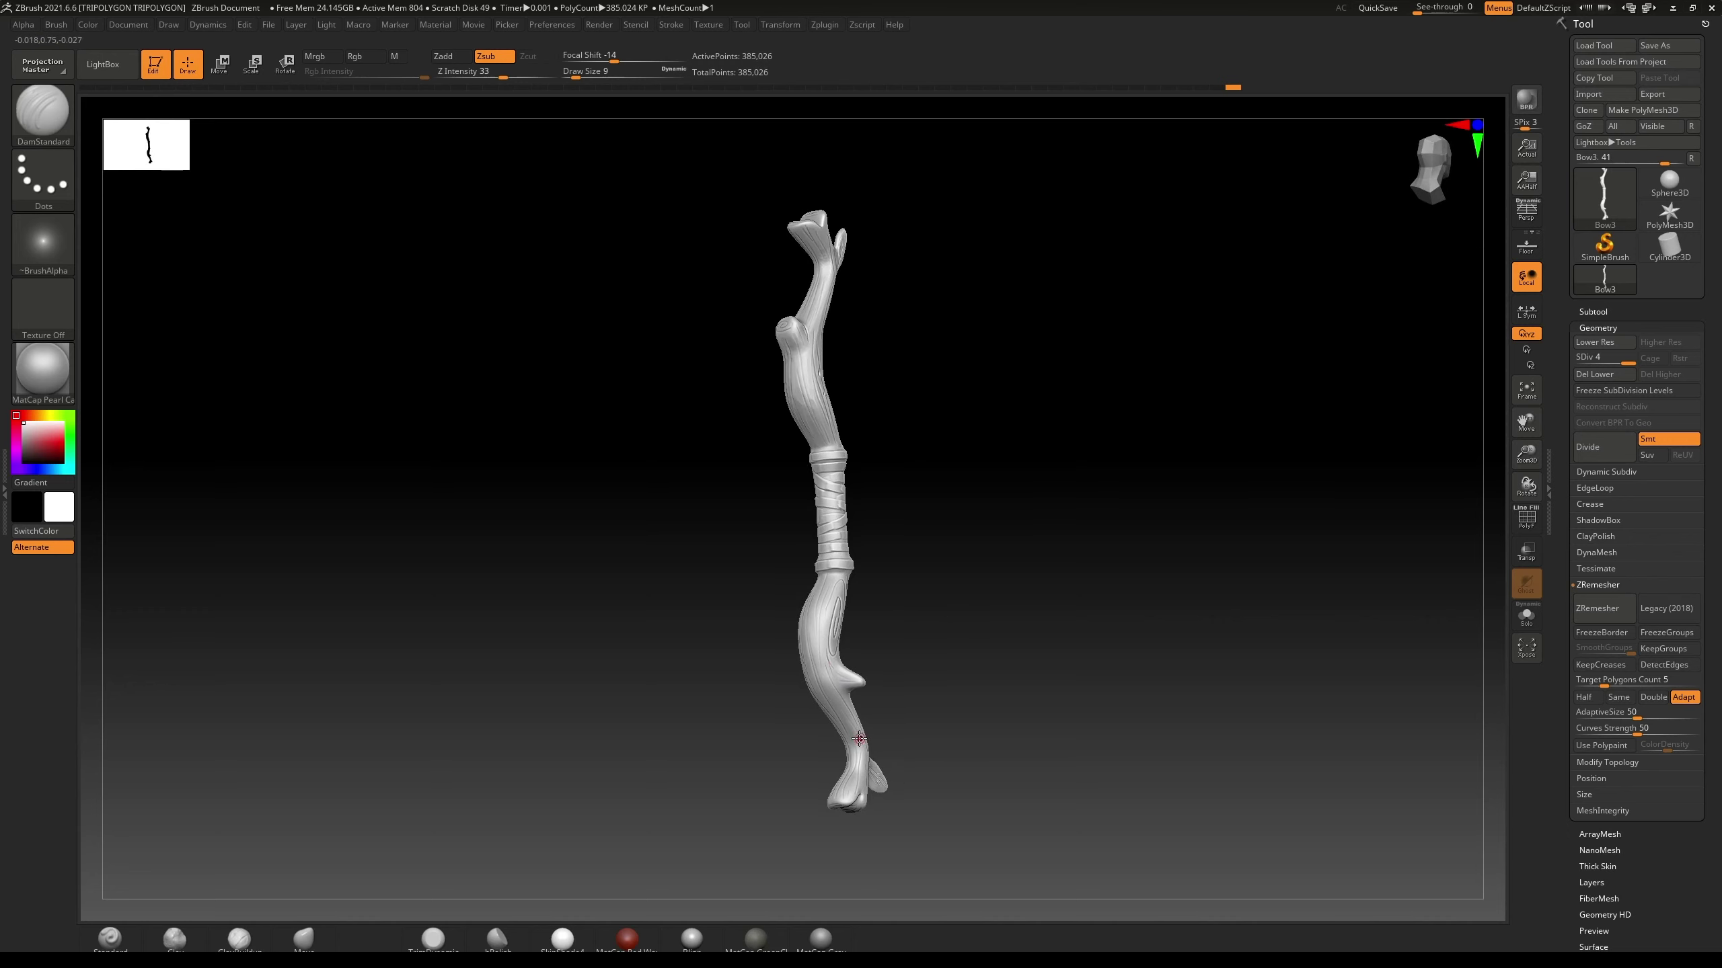
drag(954, 629, 874, 589)
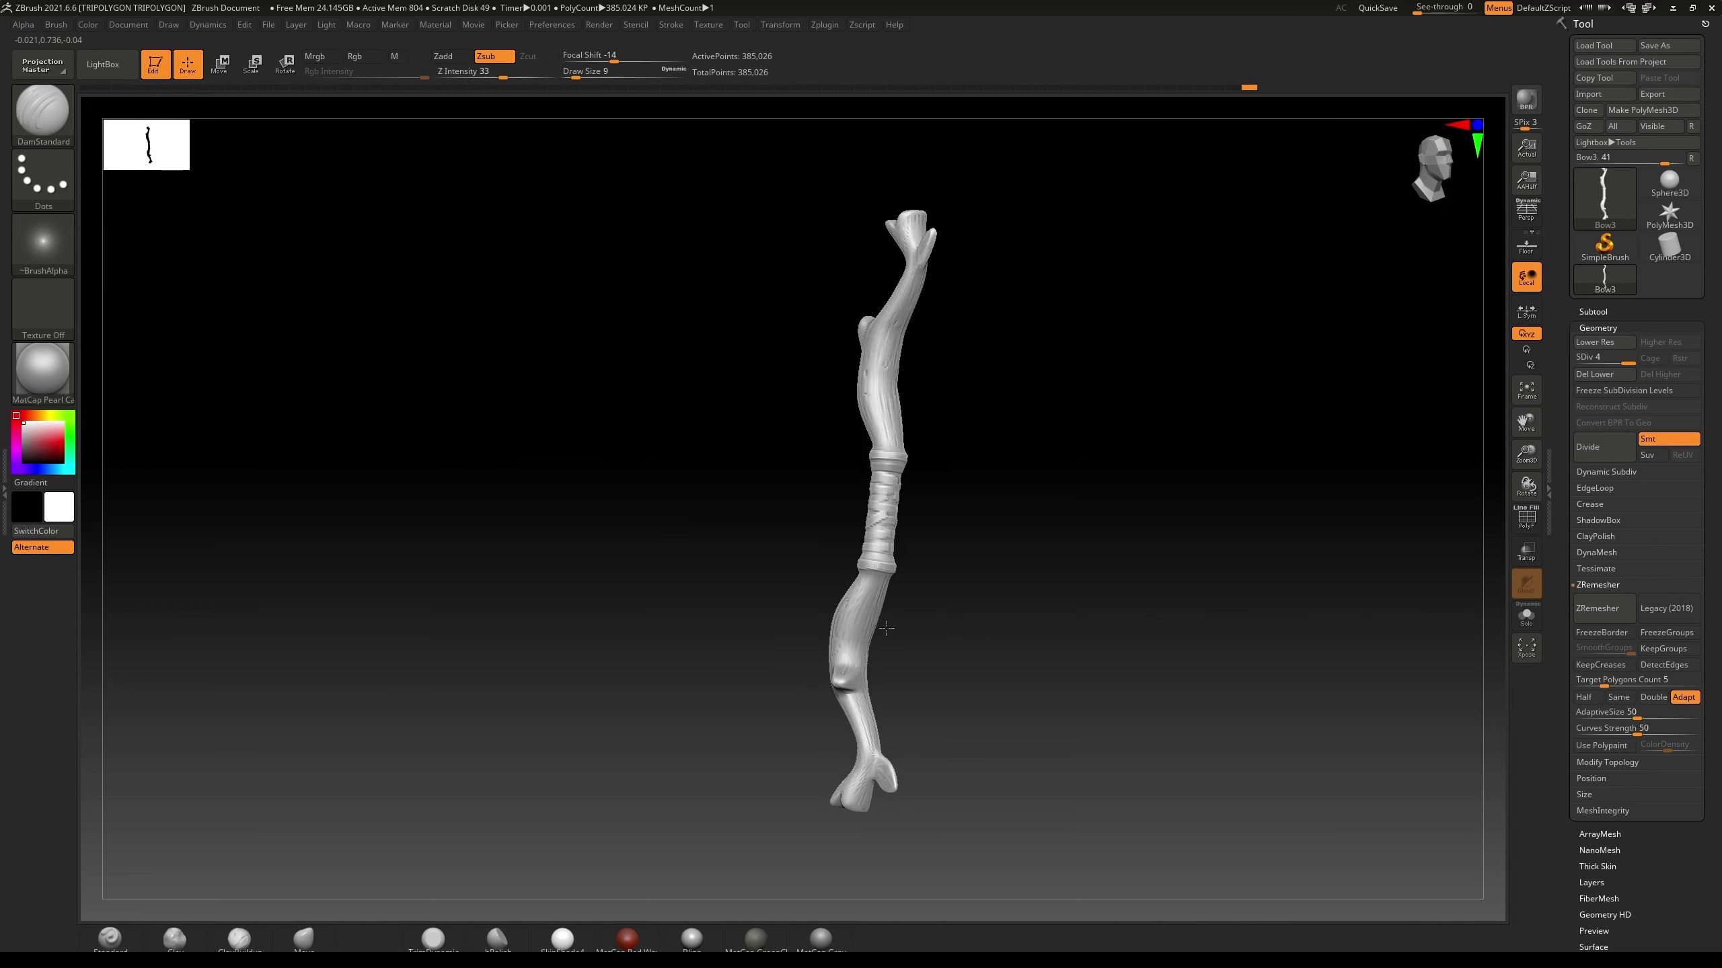
drag(996, 594, 1053, 577)
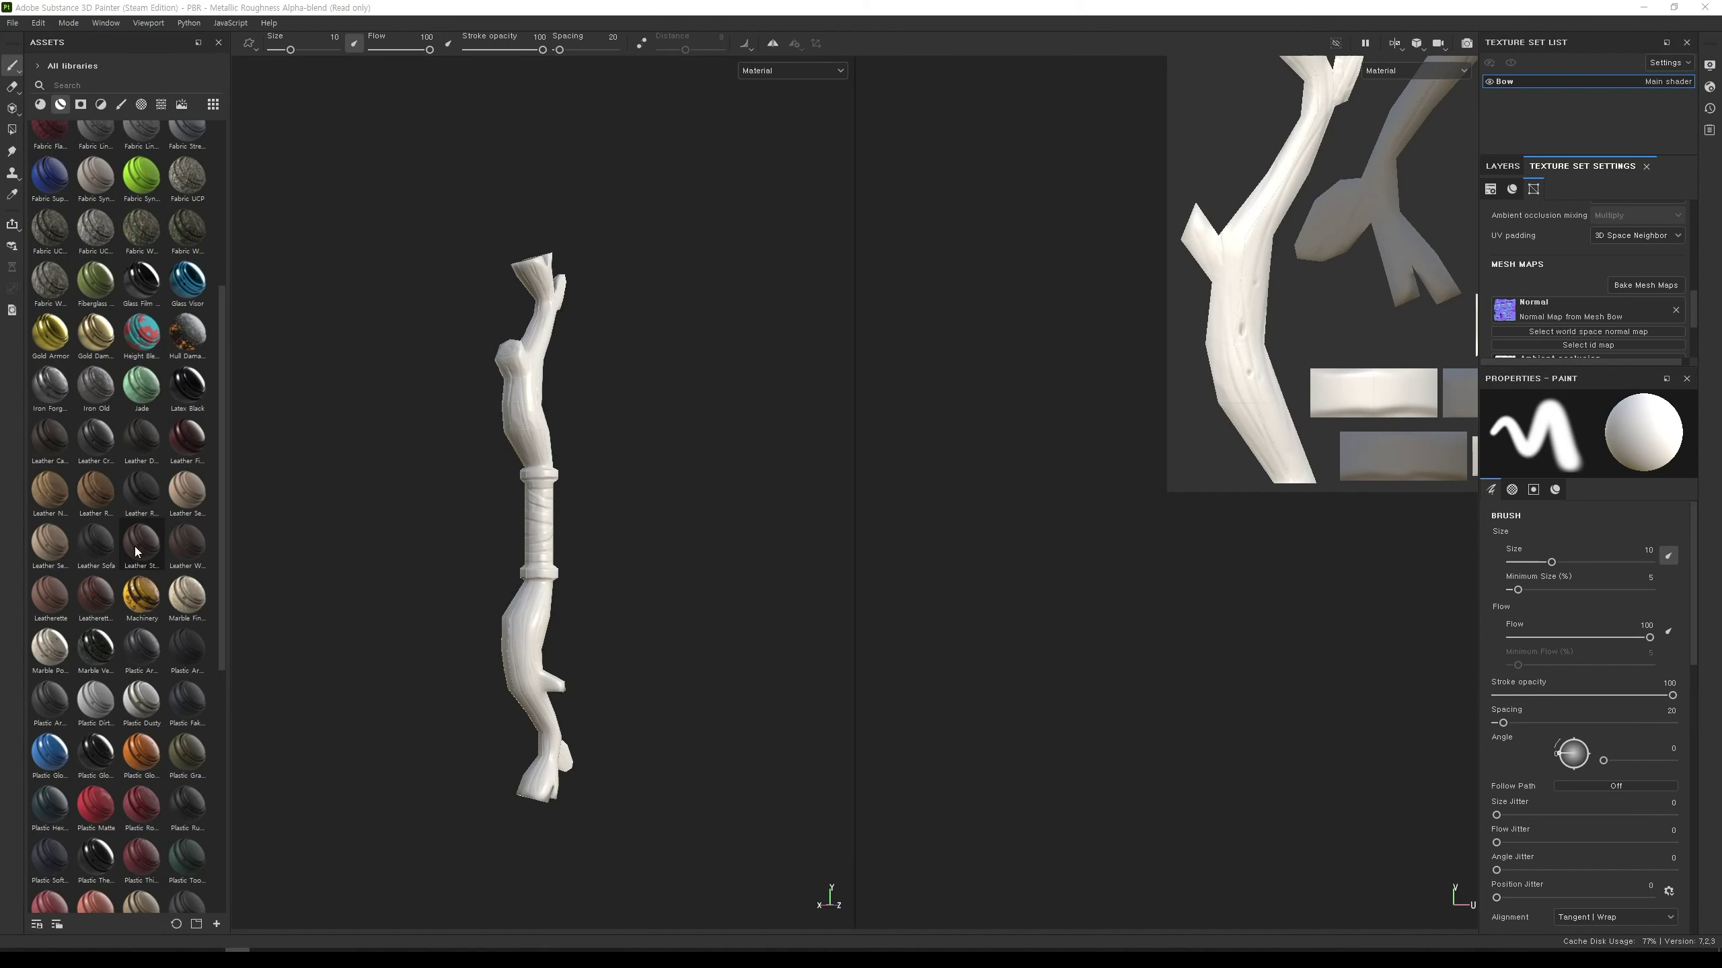
drag(137, 551, 545, 555)
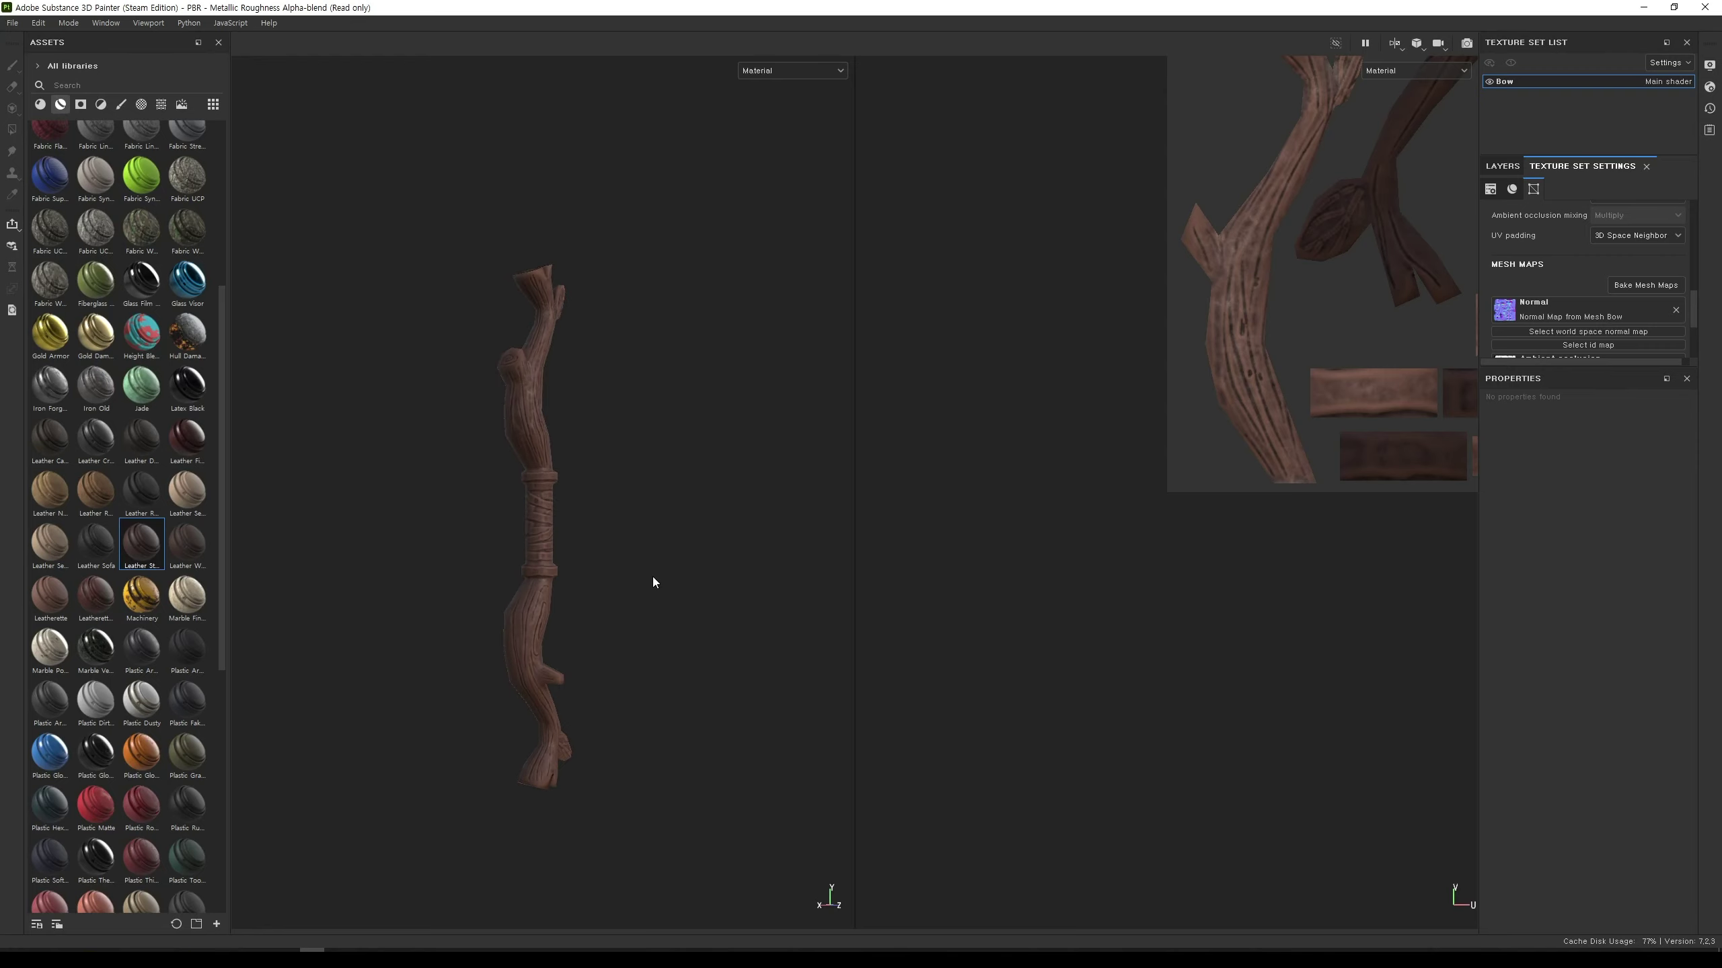
Step: Rotate the leather-covered bow around its vertical axis to inspect it
mouse_move(654, 579)
alt+mouse_down()
mouse_move(335, 599)
mouse_move(662, 599)
mouse_move(750, 573)
mouse_move(776, 684)
mouse_move(600, 644)
mouse_move(546, 377)
mouse_move(567, 584)
alt+mouse_up()
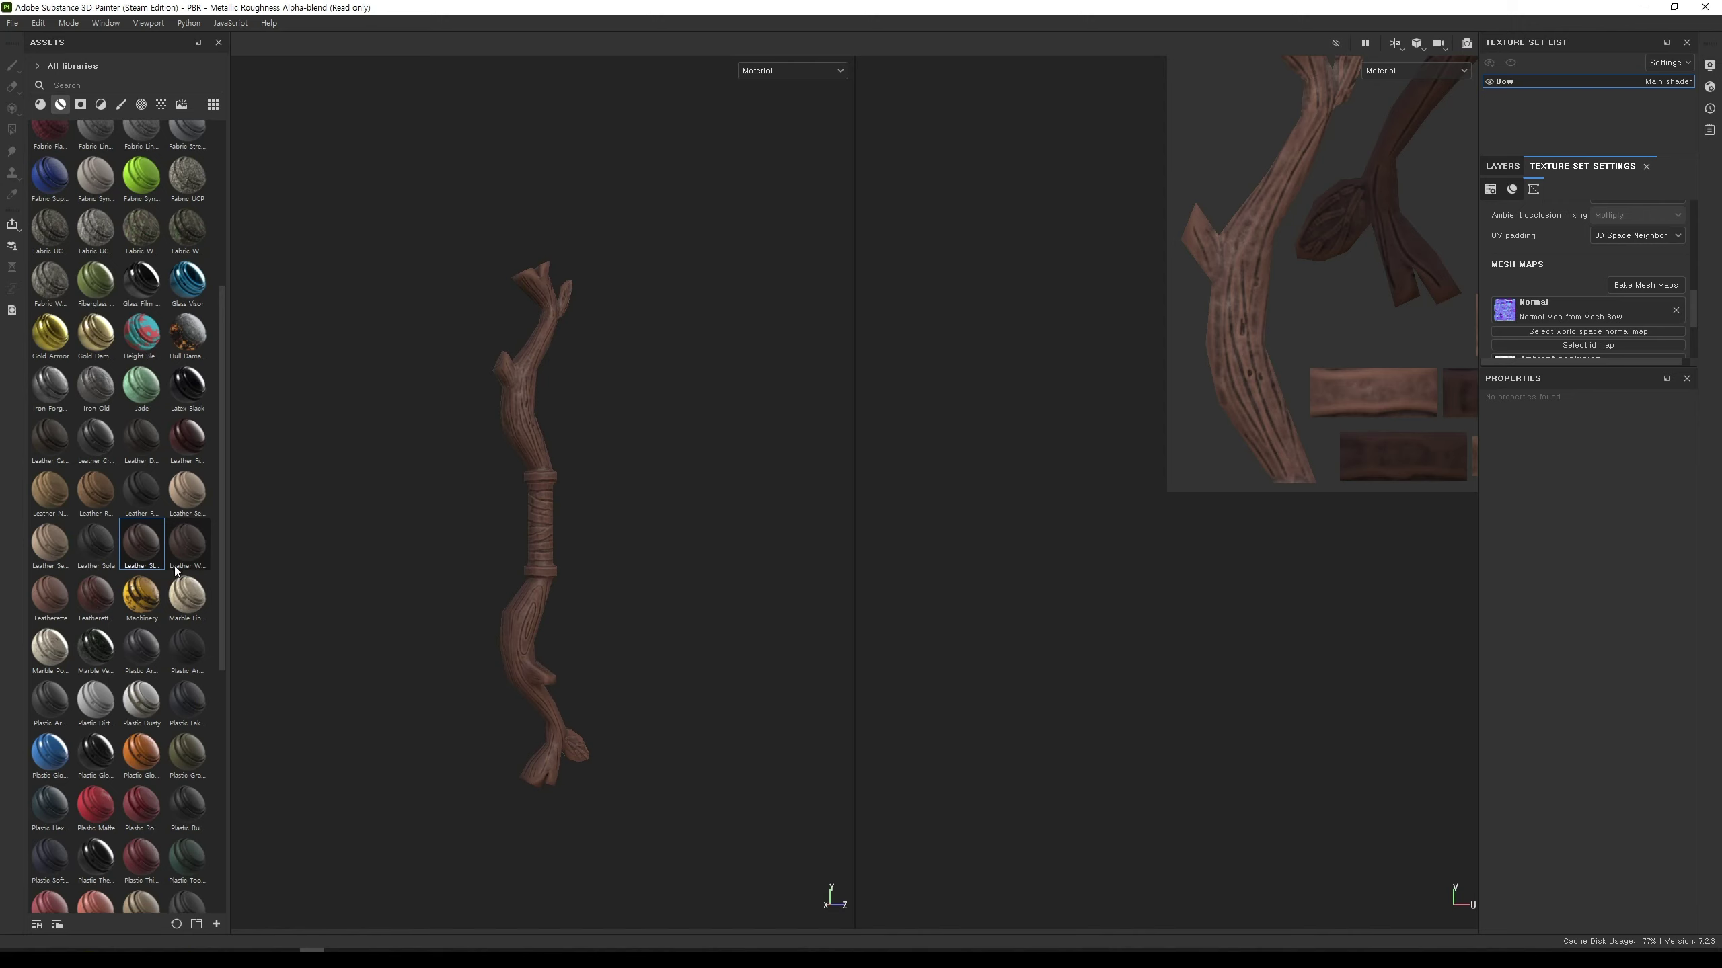
Step: Add a black mask to Leather Stylized and polygon-fill the central grip faces to reveal leather there
click(1495, 170)
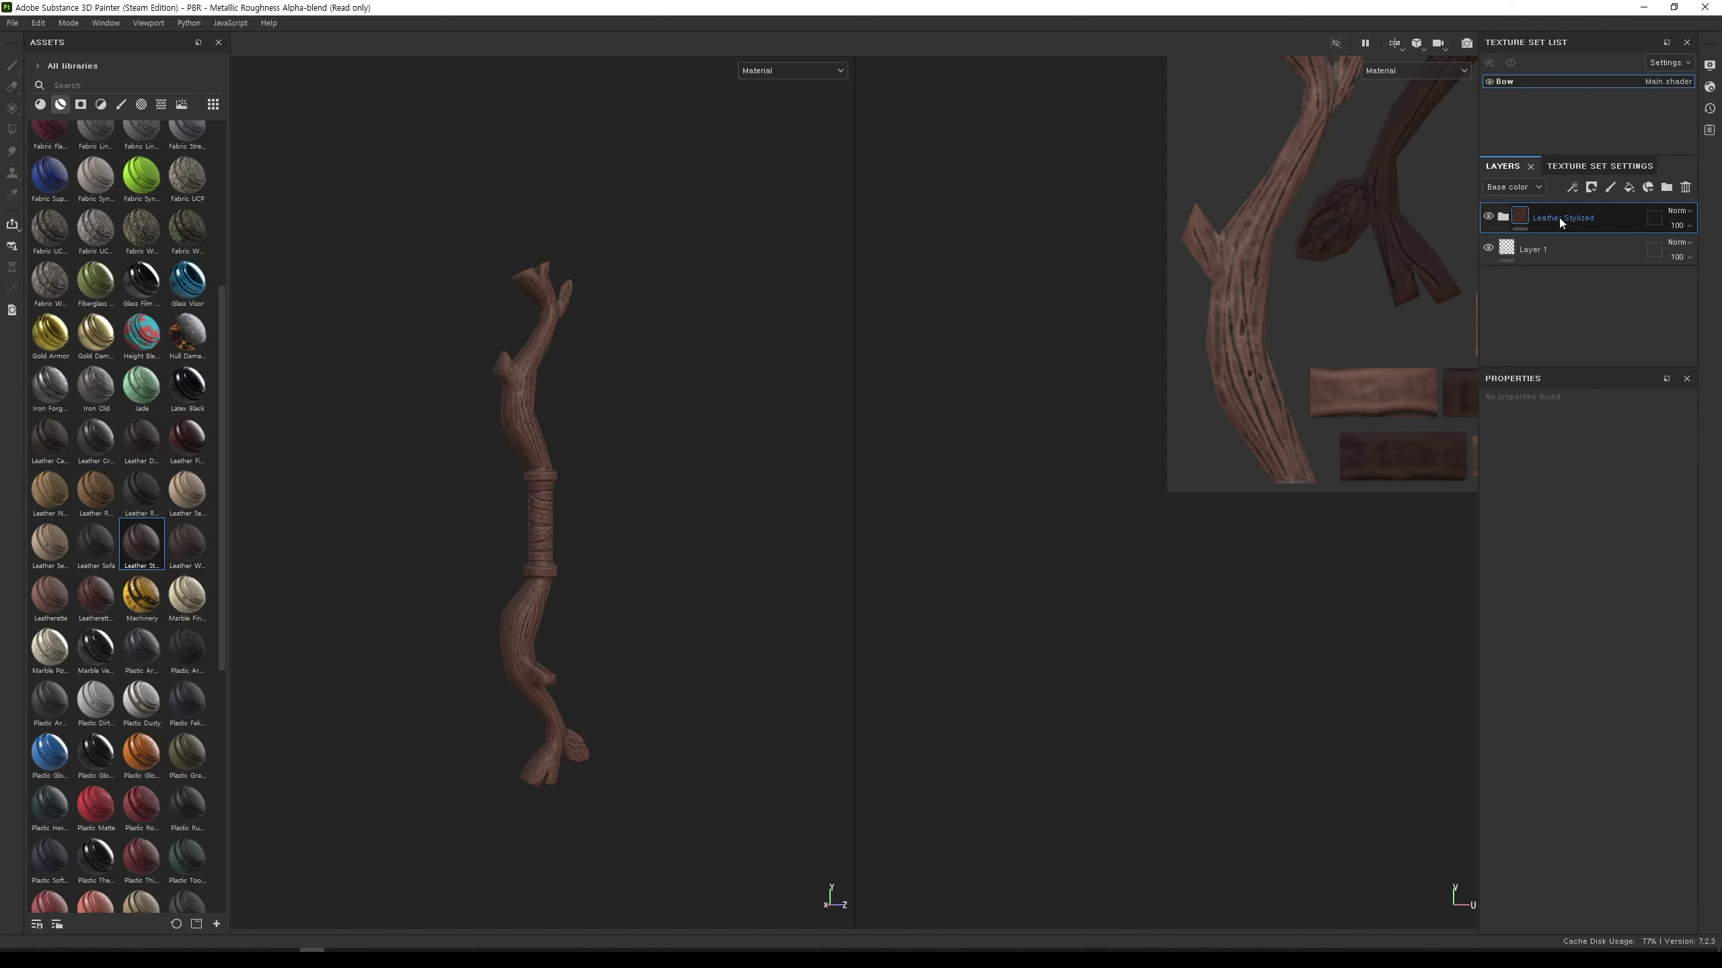
right_click(1559, 218)
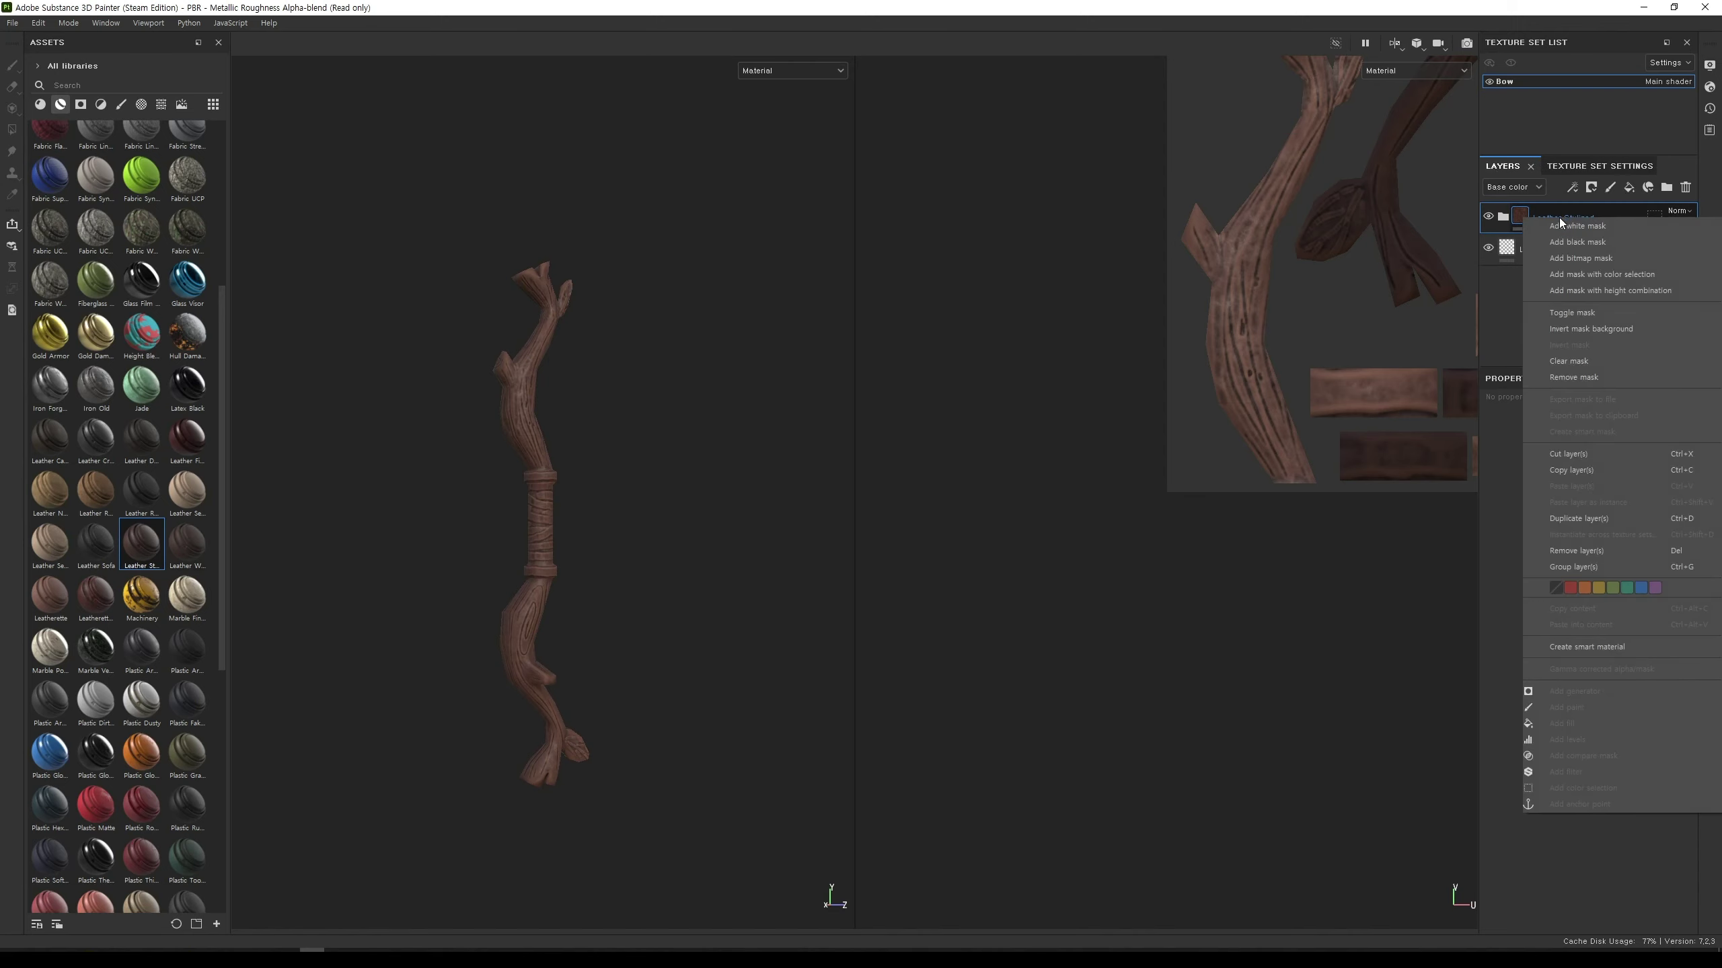
click(1598, 245)
scroll(673, 511, up, 5)
click(11, 129)
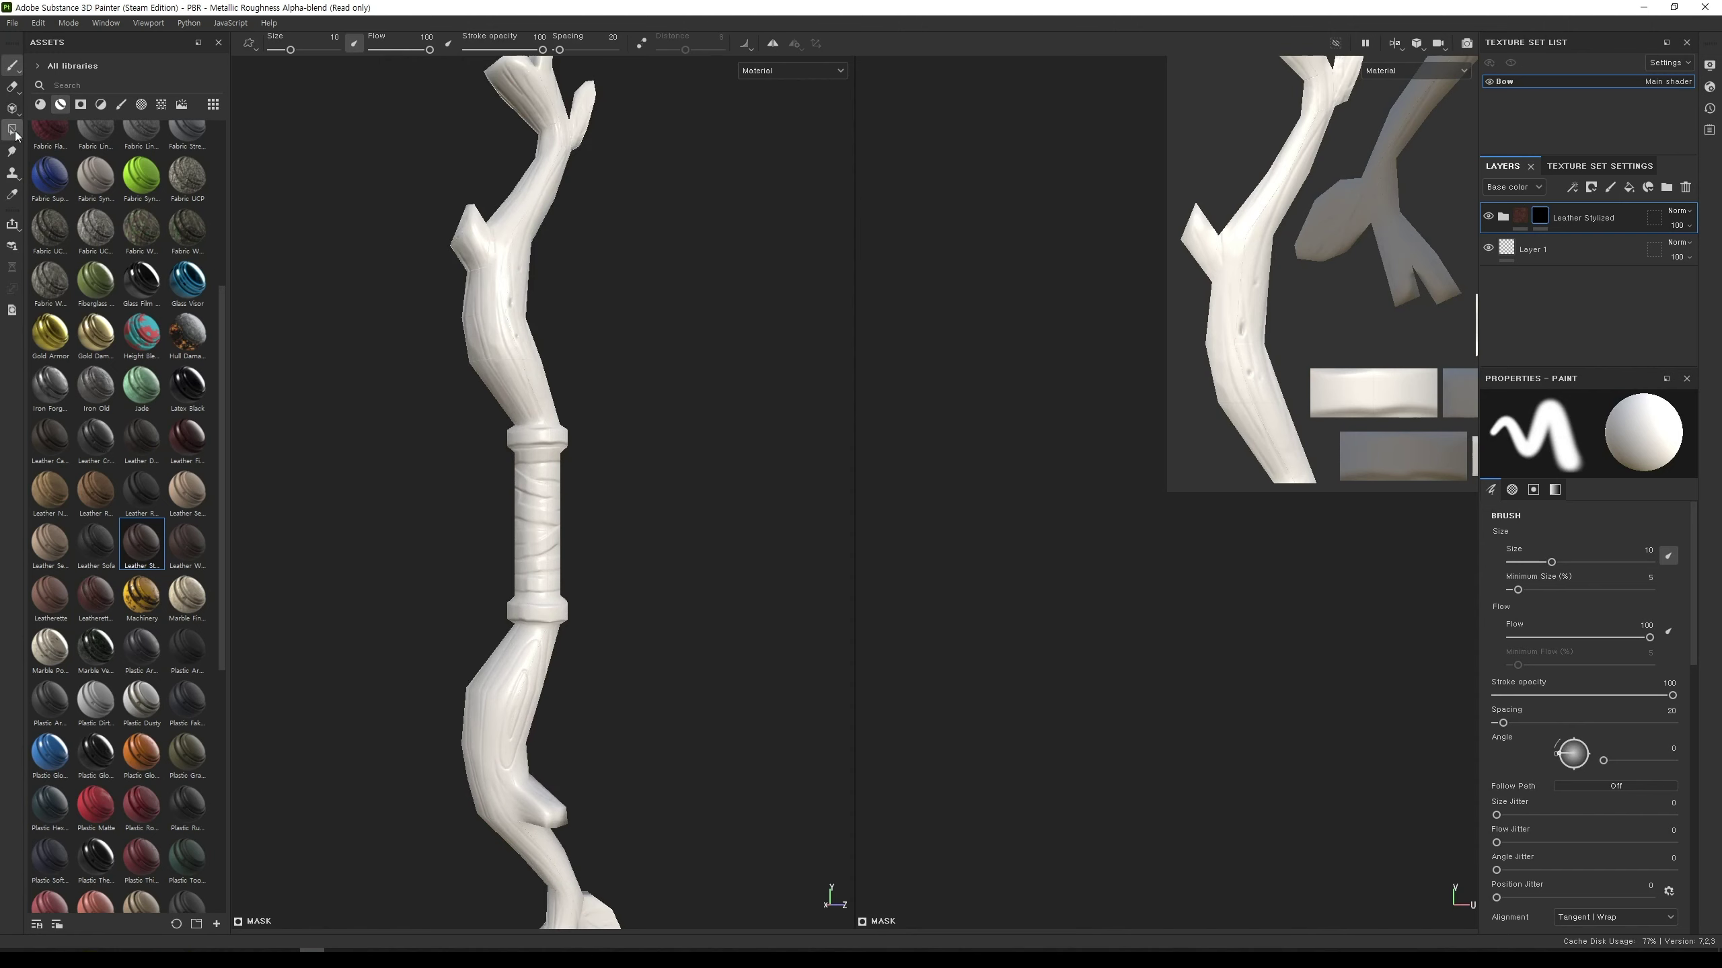
mouse_move(592, 608)
mouse_down()
mouse_move(471, 489)
mouse_move(621, 550)
mouse_move(489, 473)
mouse_move(1180, 528)
mouse_move(649, 538)
mouse_up()
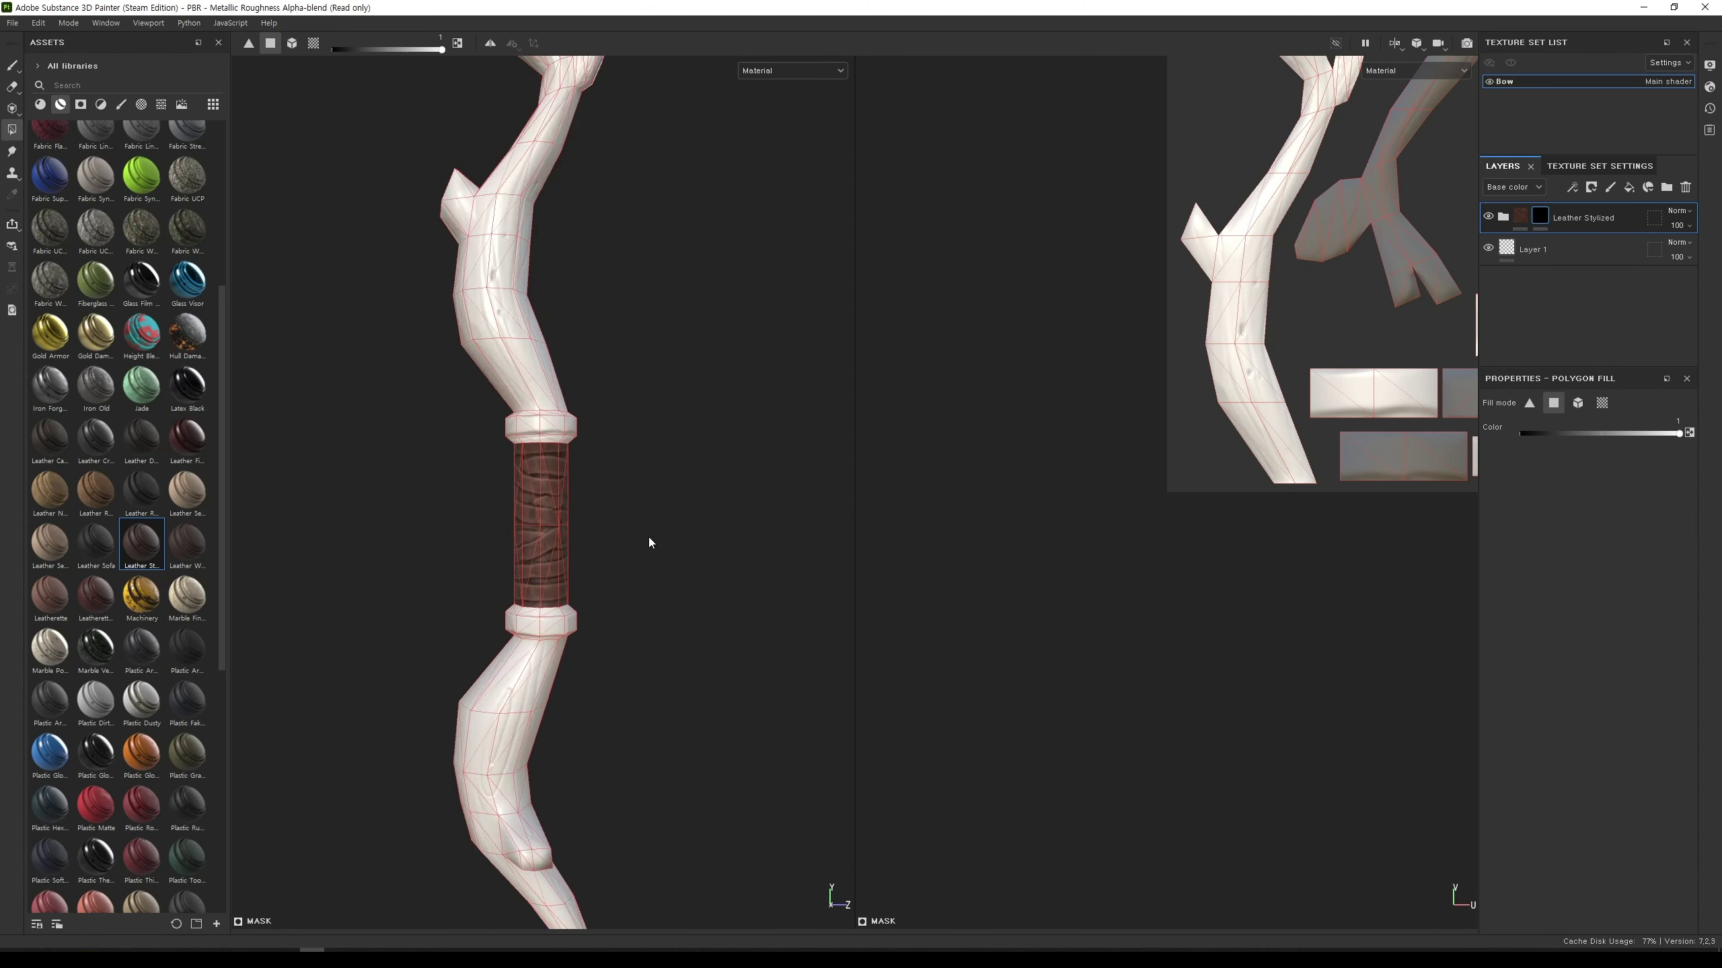
scroll(648, 537, up, 3)
scroll(665, 514, down, 5)
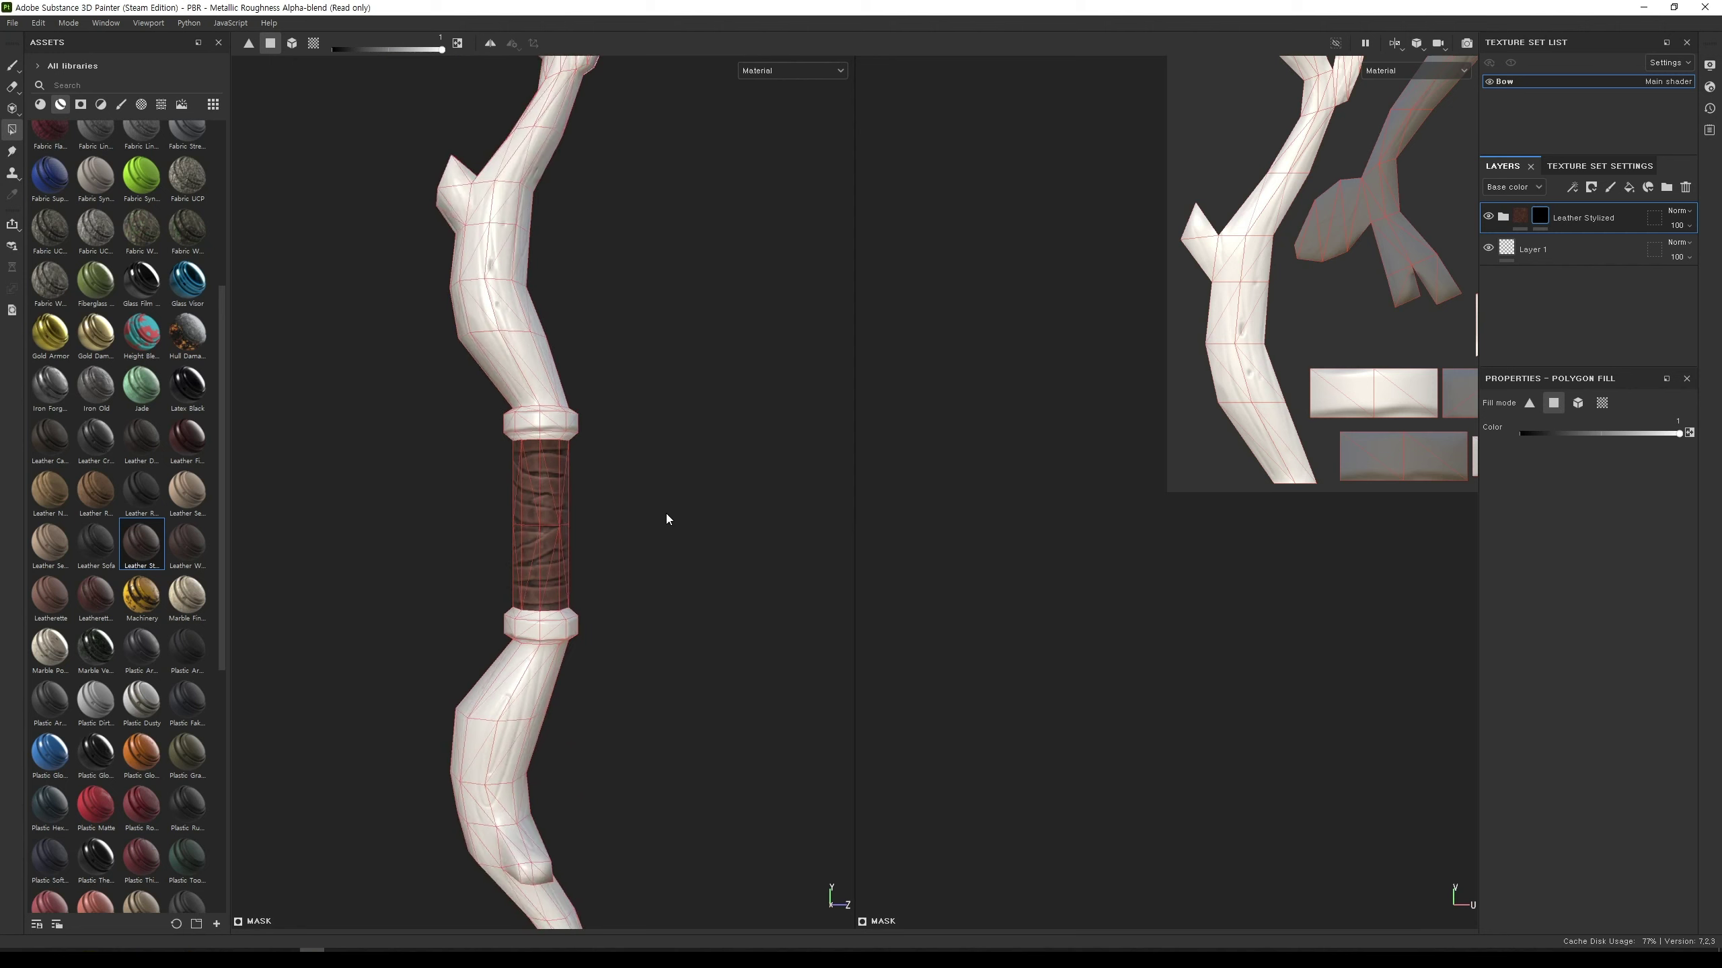
scroll(173, 658, down, 5)
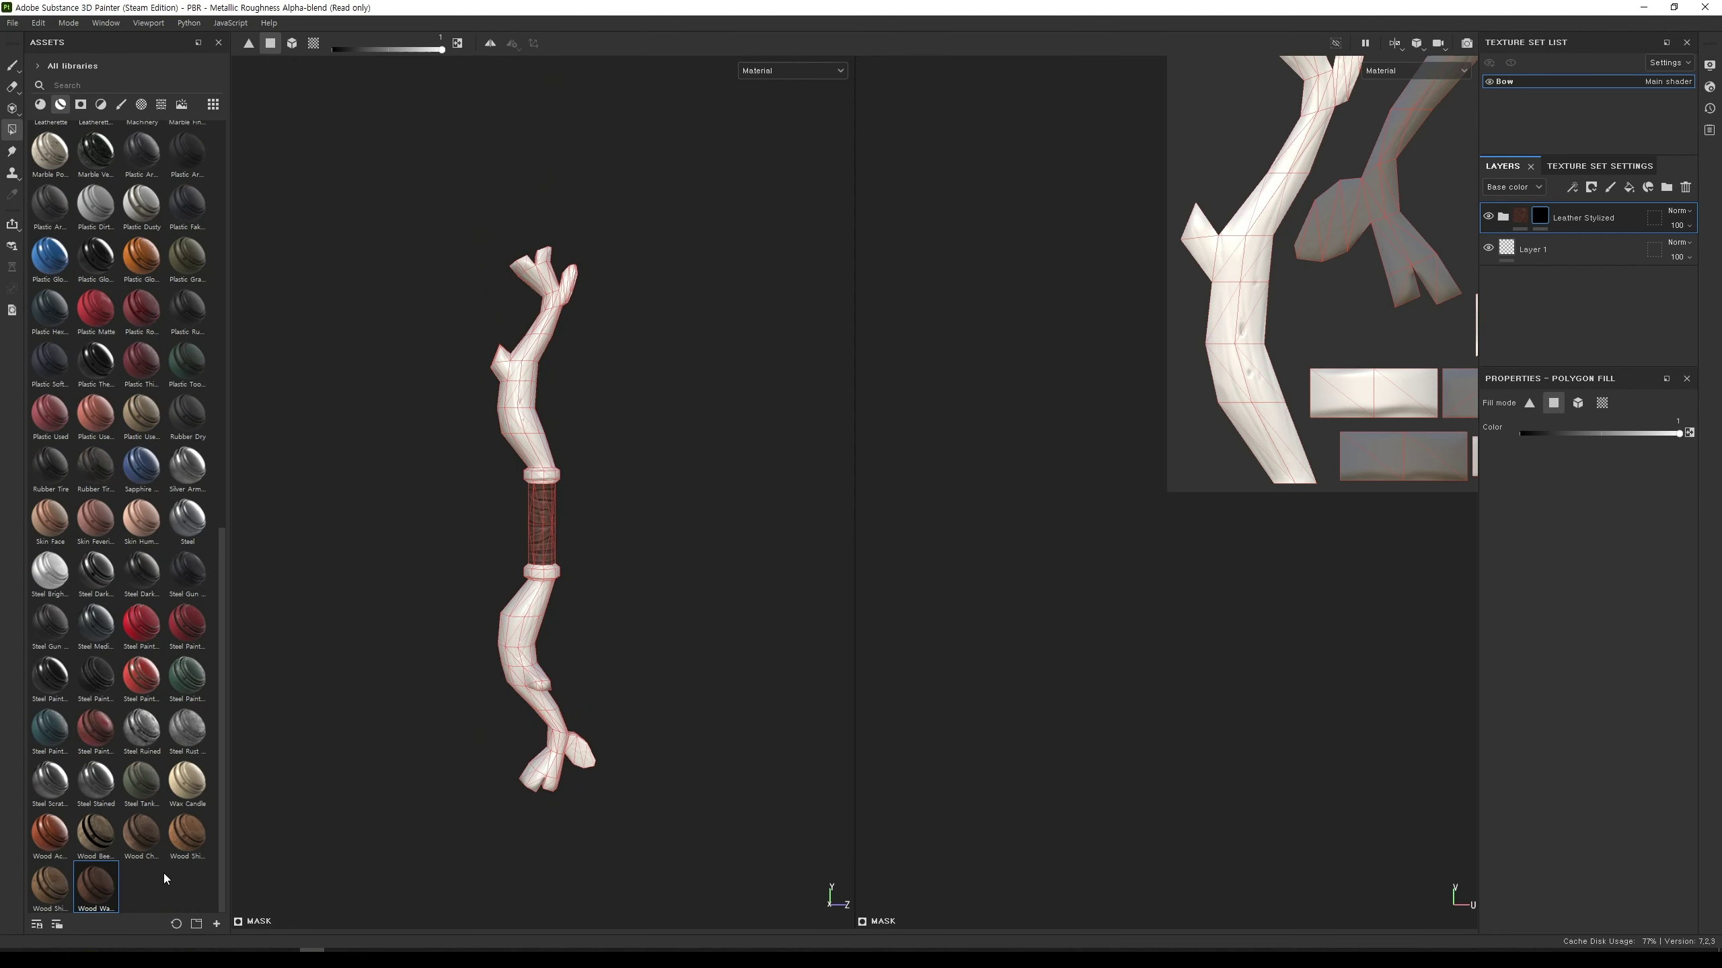
Step: Apply the Wood Ship Hull Nordic material to the bow in place of the undone Wood Walnut
drag(106, 901, 521, 643)
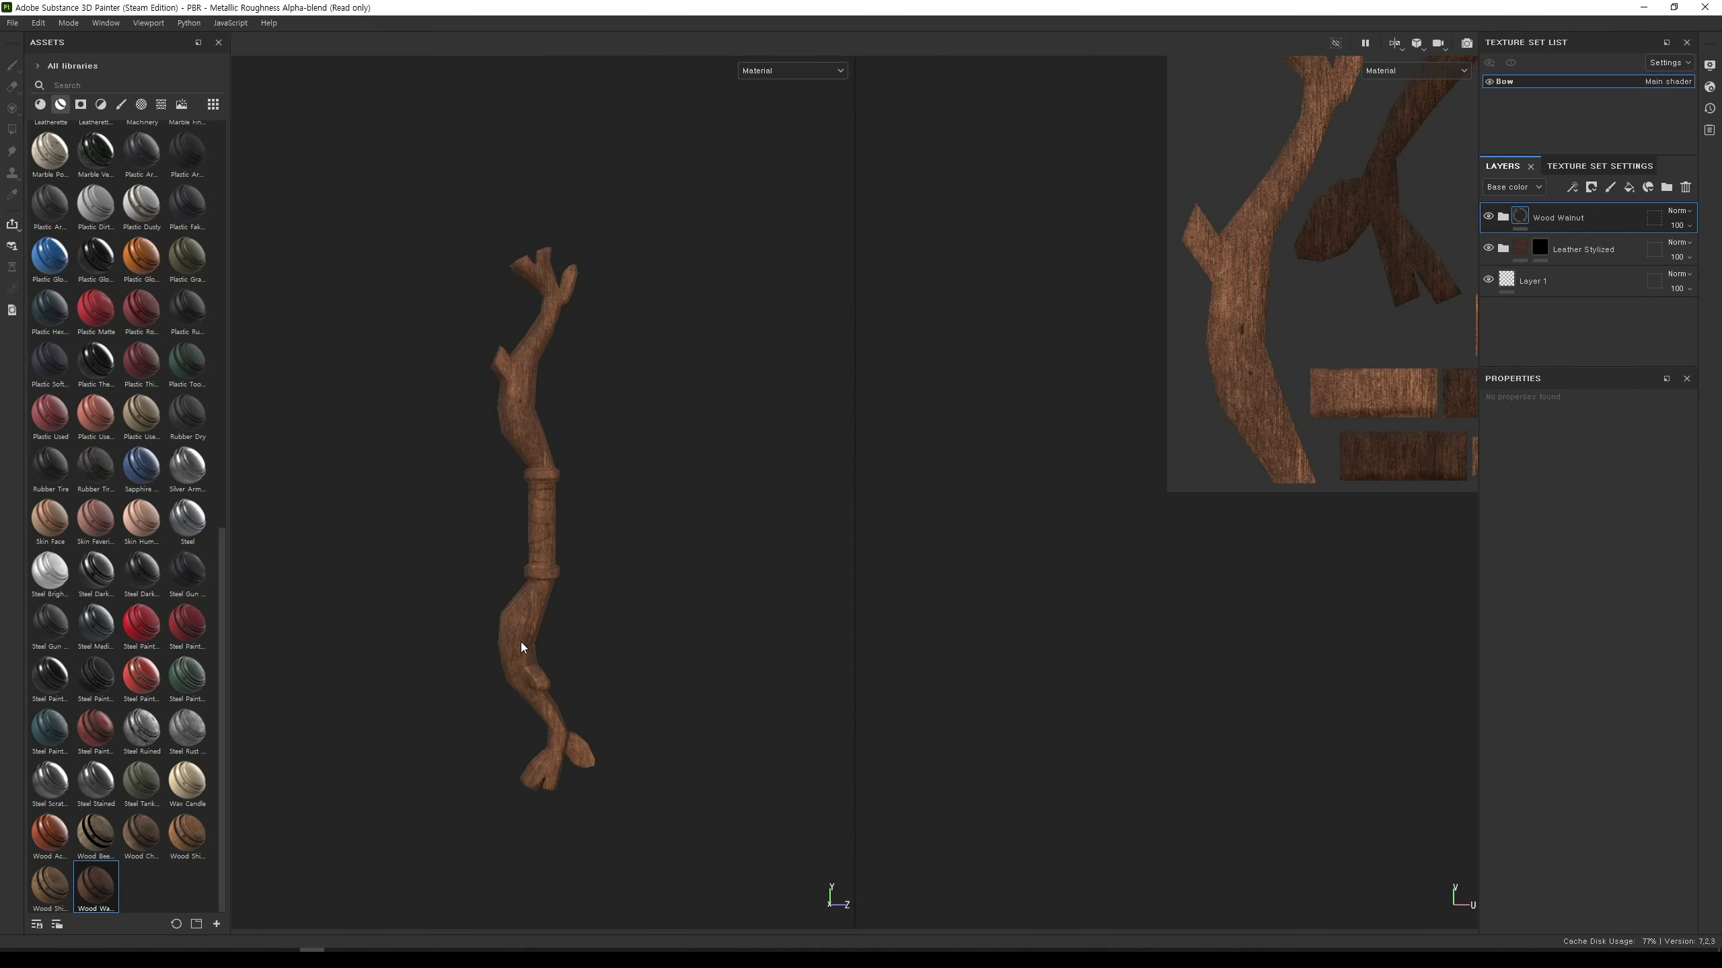
scroll(576, 653, up, 3)
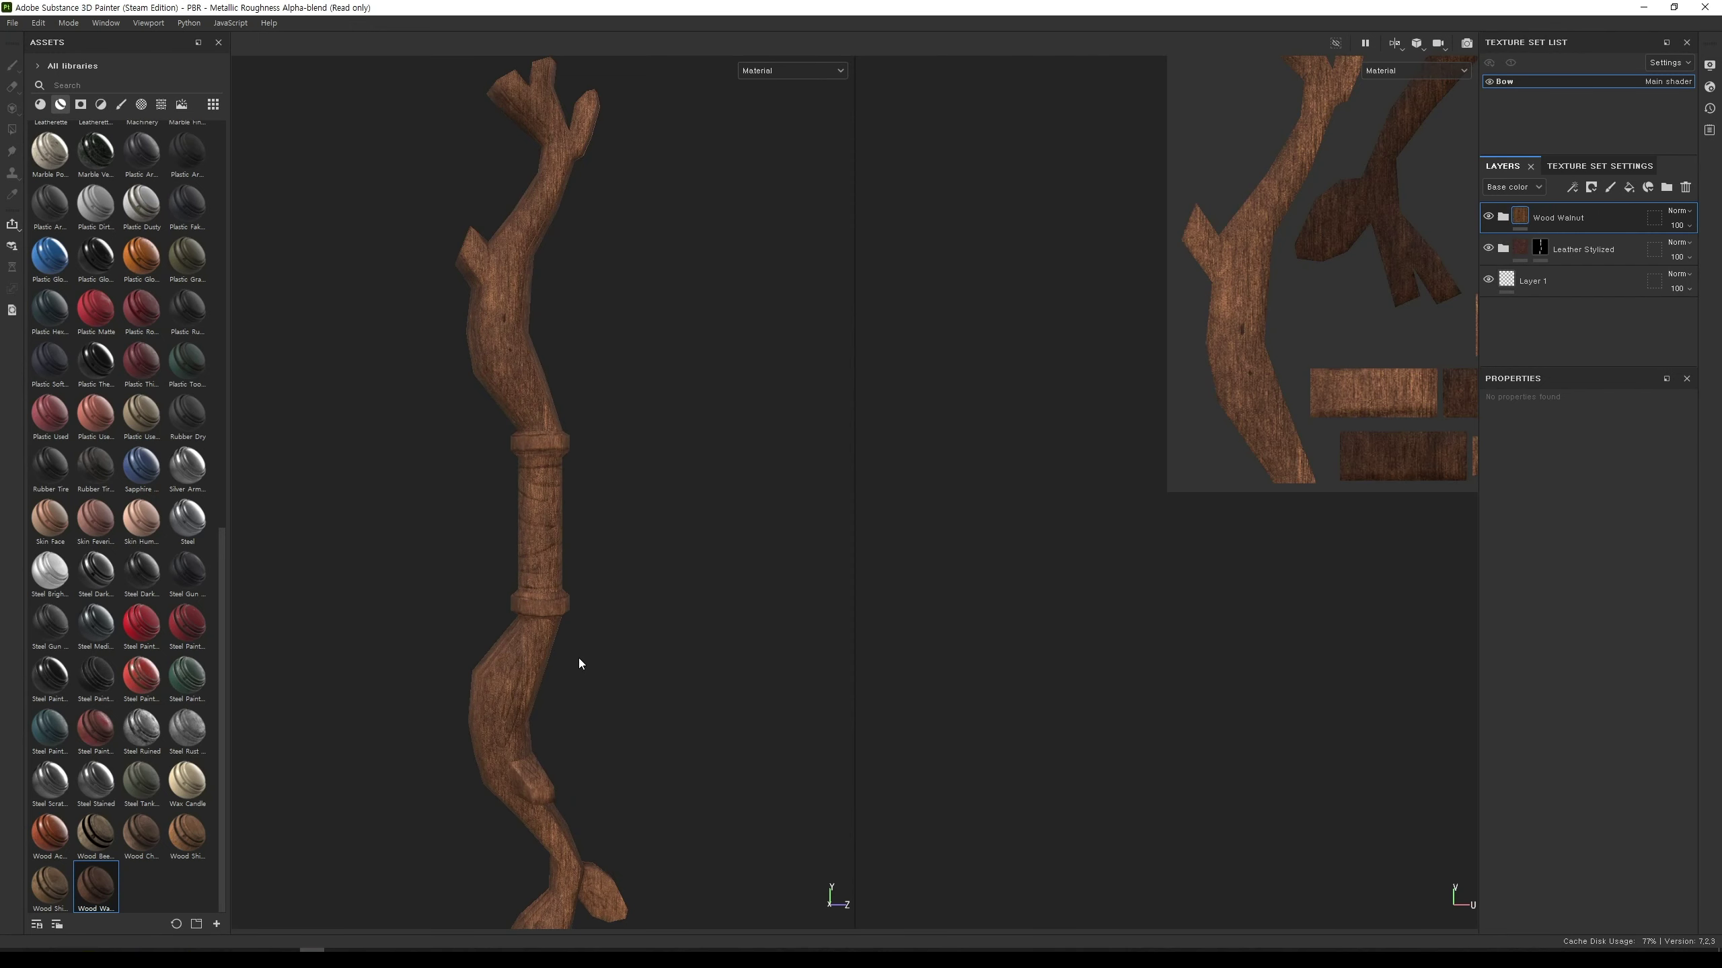
key(ctrl+z)
ctrl+drag(199, 821, 496, 700)
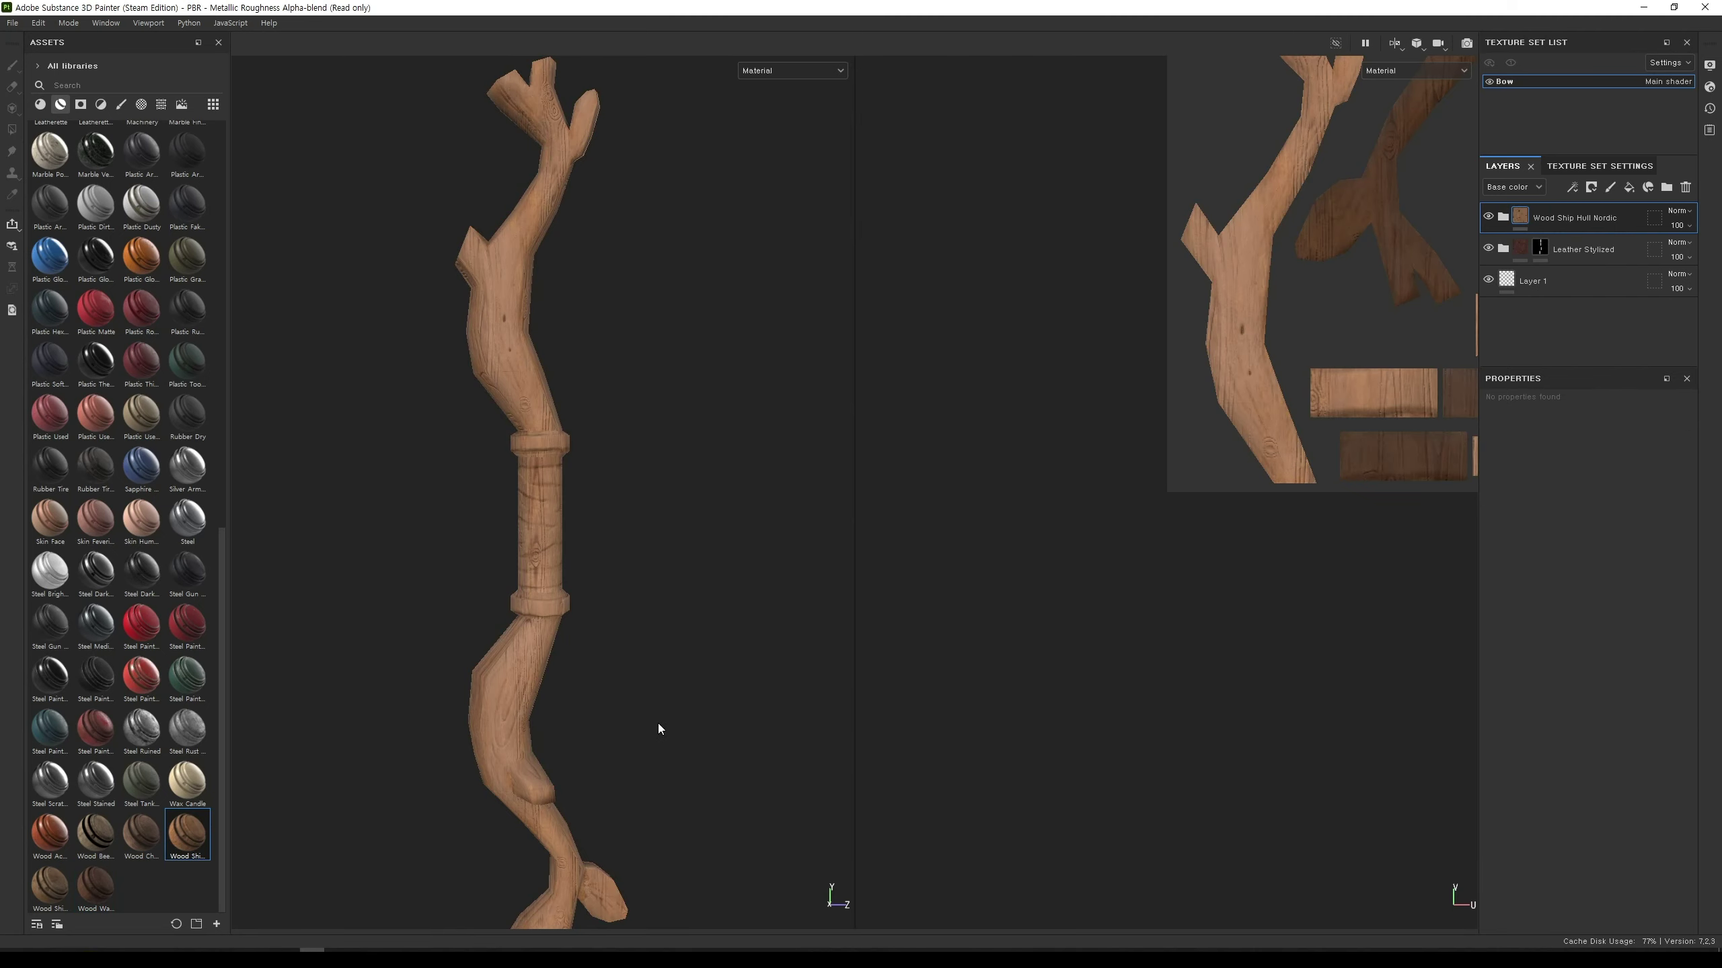
mouse_move(657, 724)
alt+mouse_down()
mouse_move(803, 659)
mouse_move(968, 642)
mouse_move(1184, 700)
mouse_move(586, 717)
mouse_move(634, 730)
mouse_move(645, 711)
alt+mouse_up()
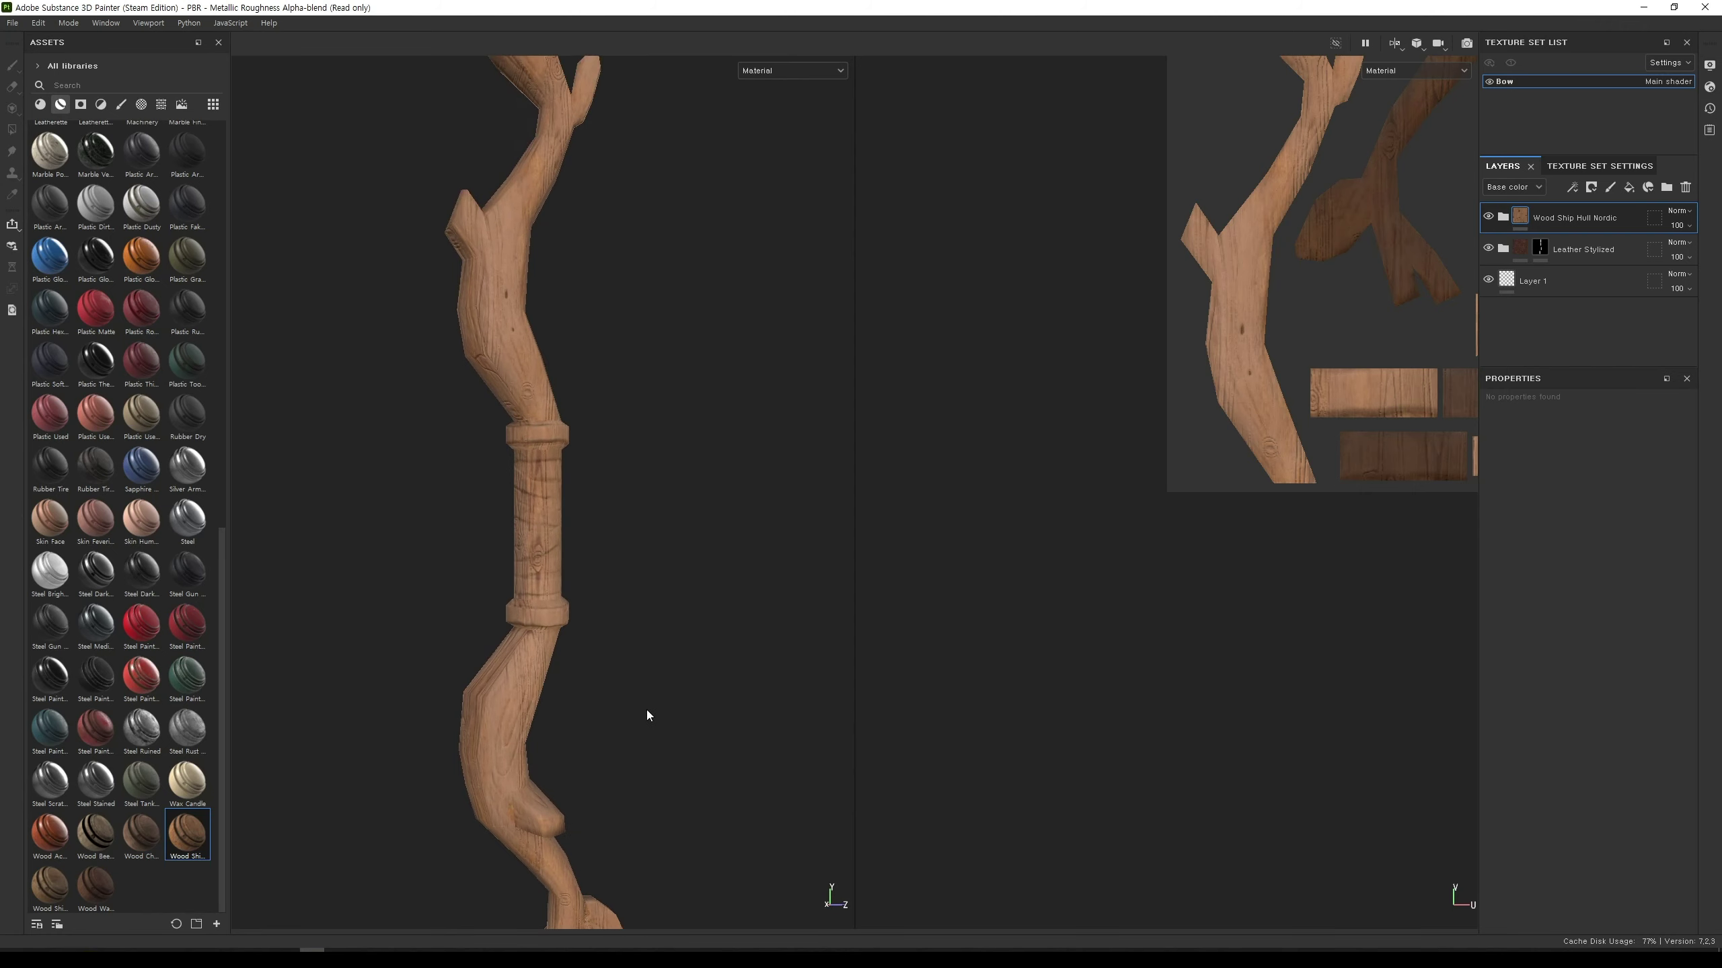
Step: Add a white mask to the wood layer and polygon-fill the grip to hide wood there
right_click(1552, 221)
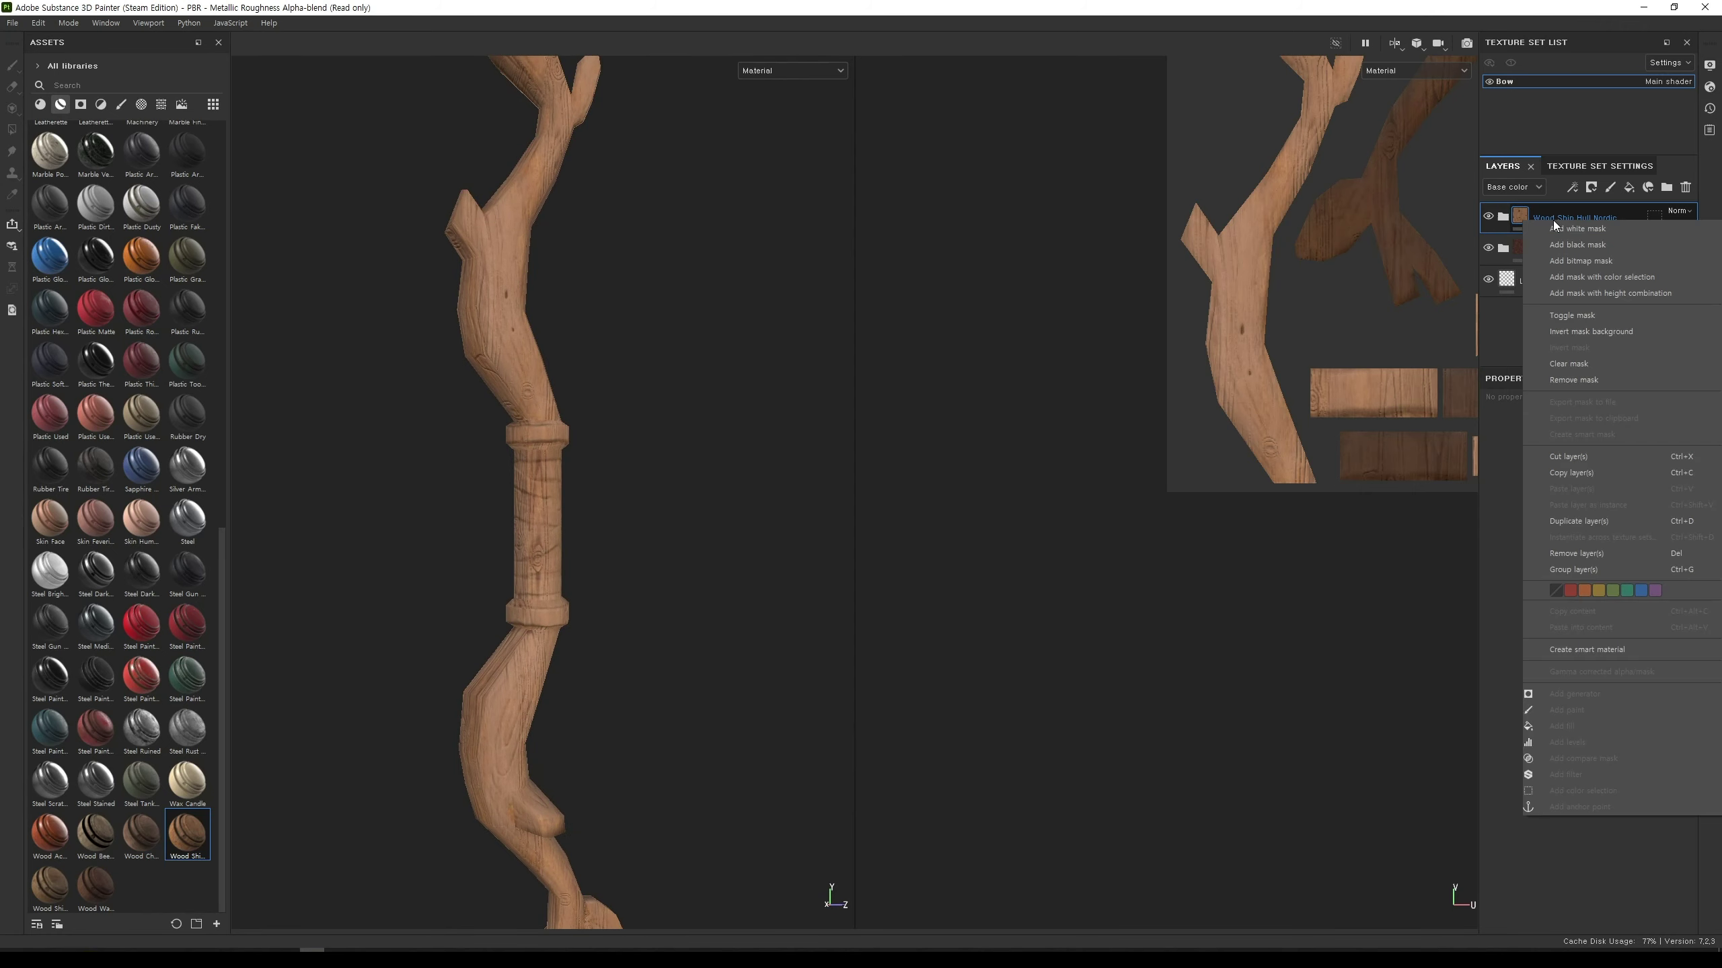
click(1590, 230)
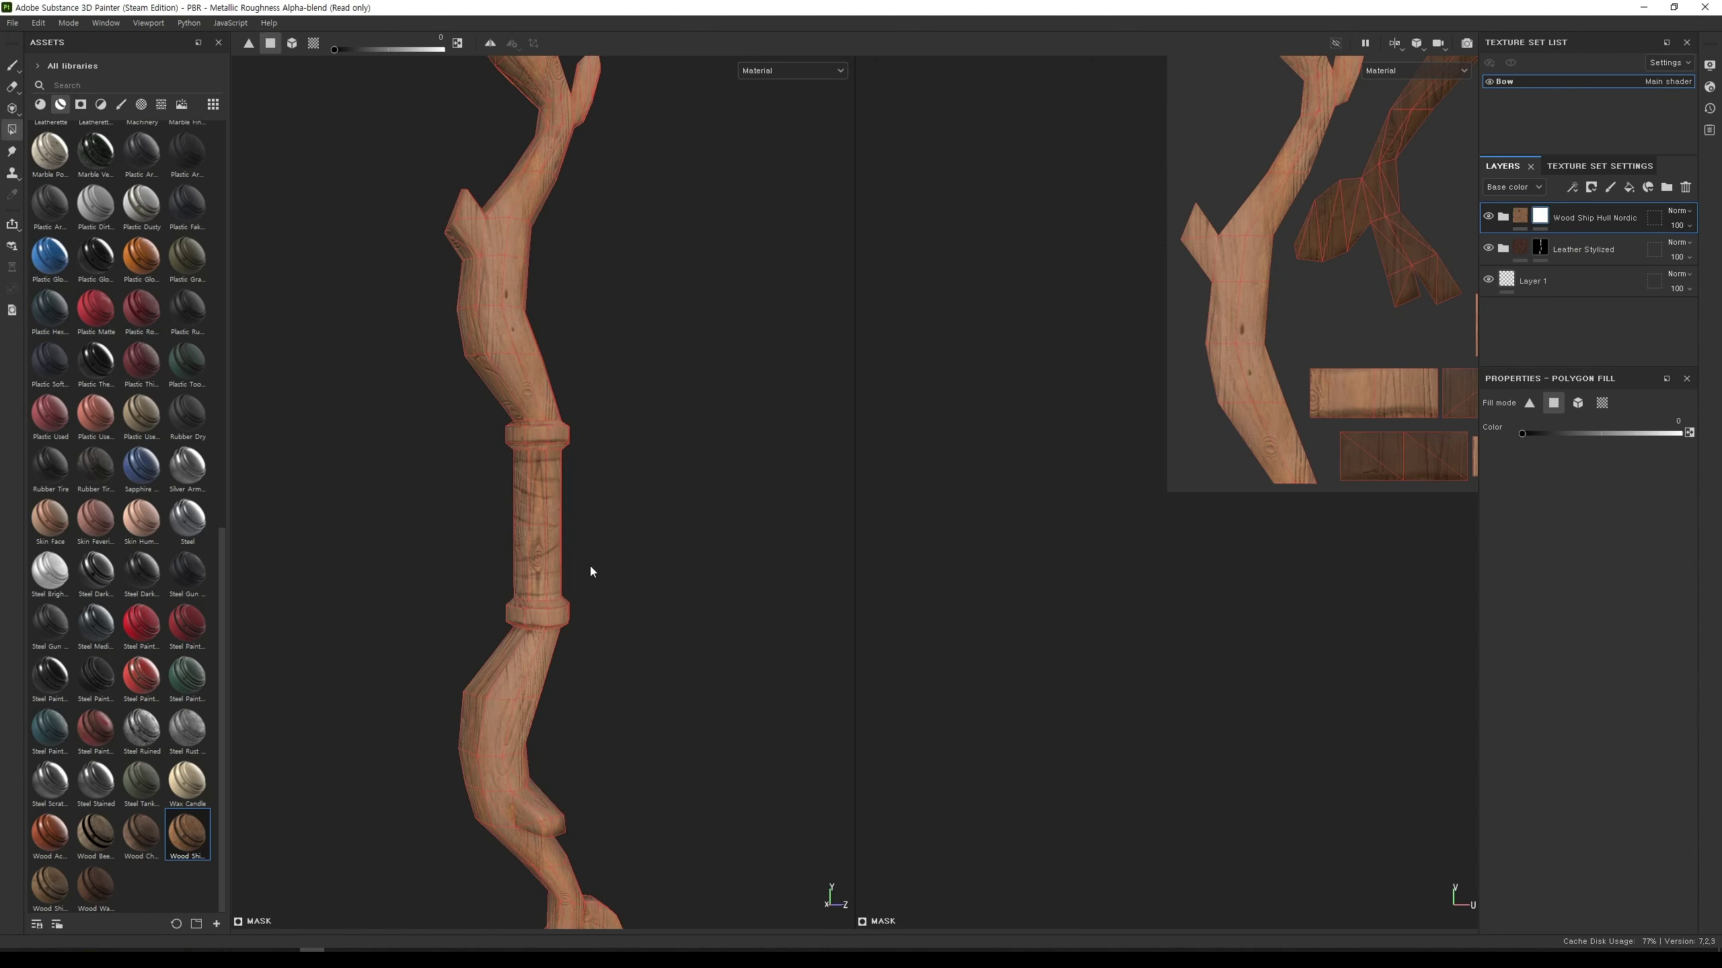
drag(604, 596, 453, 477)
scroll(772, 482, down, 1)
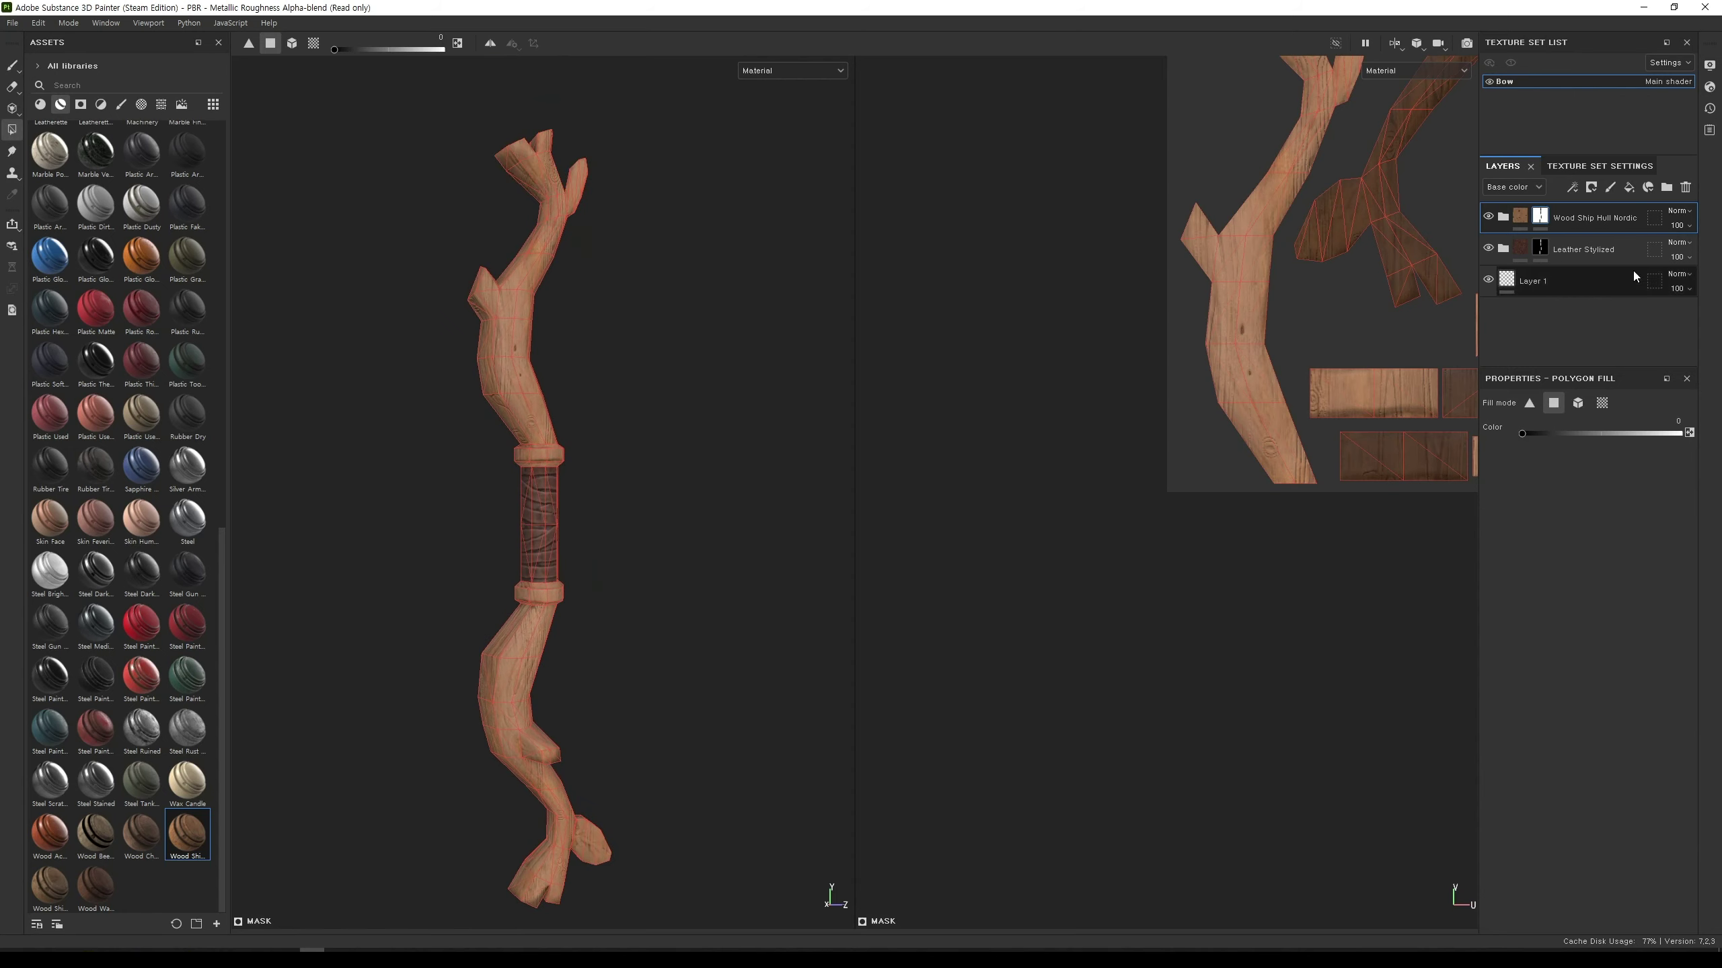
alt+drag(865, 459, 722, 446)
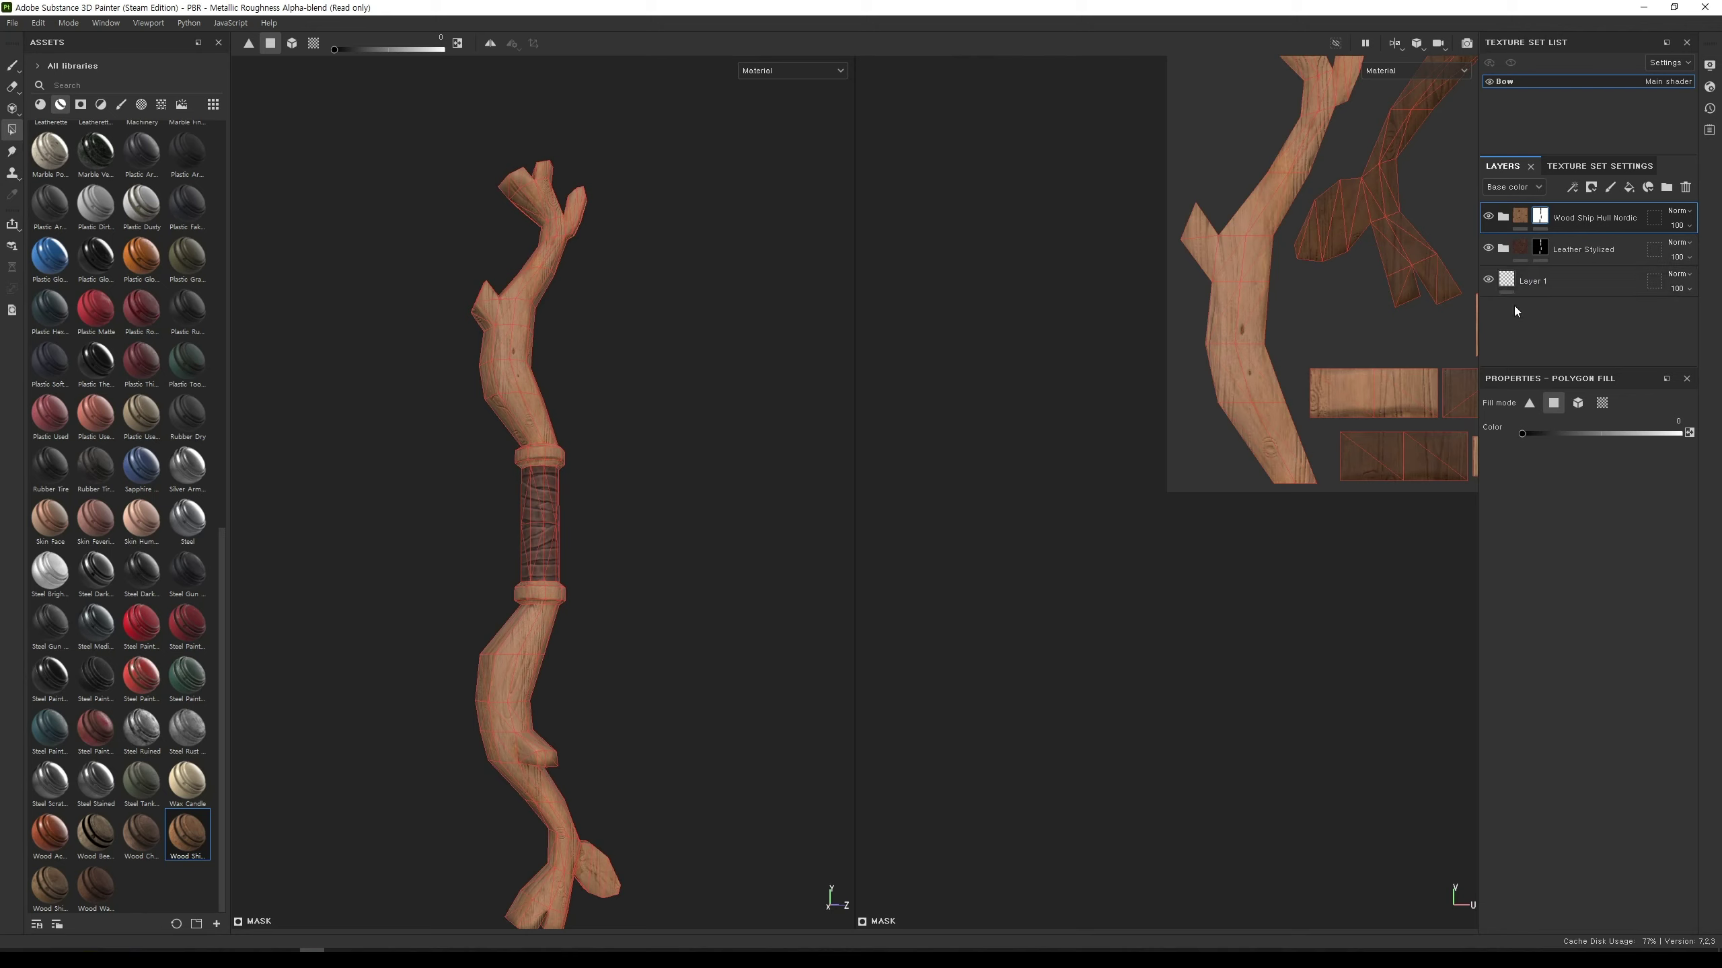
mouse_move(732, 466)
alt+mouse_down()
mouse_move(622, 367)
mouse_move(385, 544)
mouse_move(665, 561)
mouse_move(696, 591)
mouse_move(907, 565)
mouse_move(803, 595)
mouse_move(780, 535)
mouse_move(930, 518)
alt+mouse_up()
Step: Raise the Dust layer's tiling to 6.03 and darken the Pattern layer's base colour
click(1503, 216)
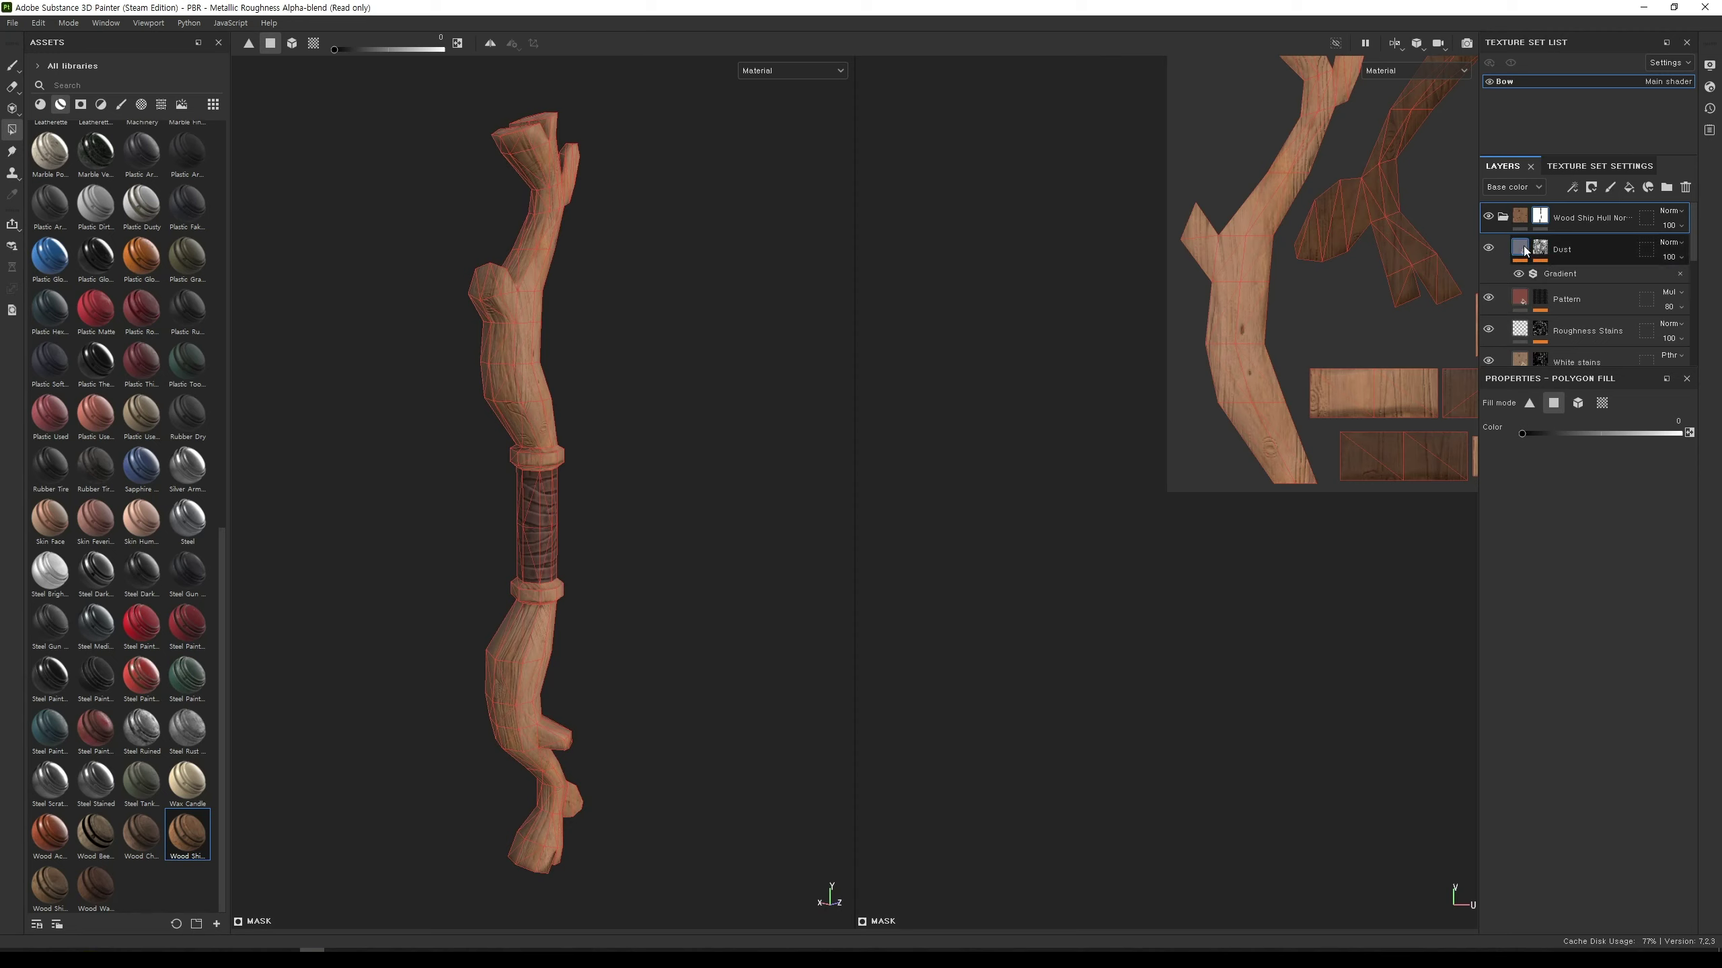
click(1544, 278)
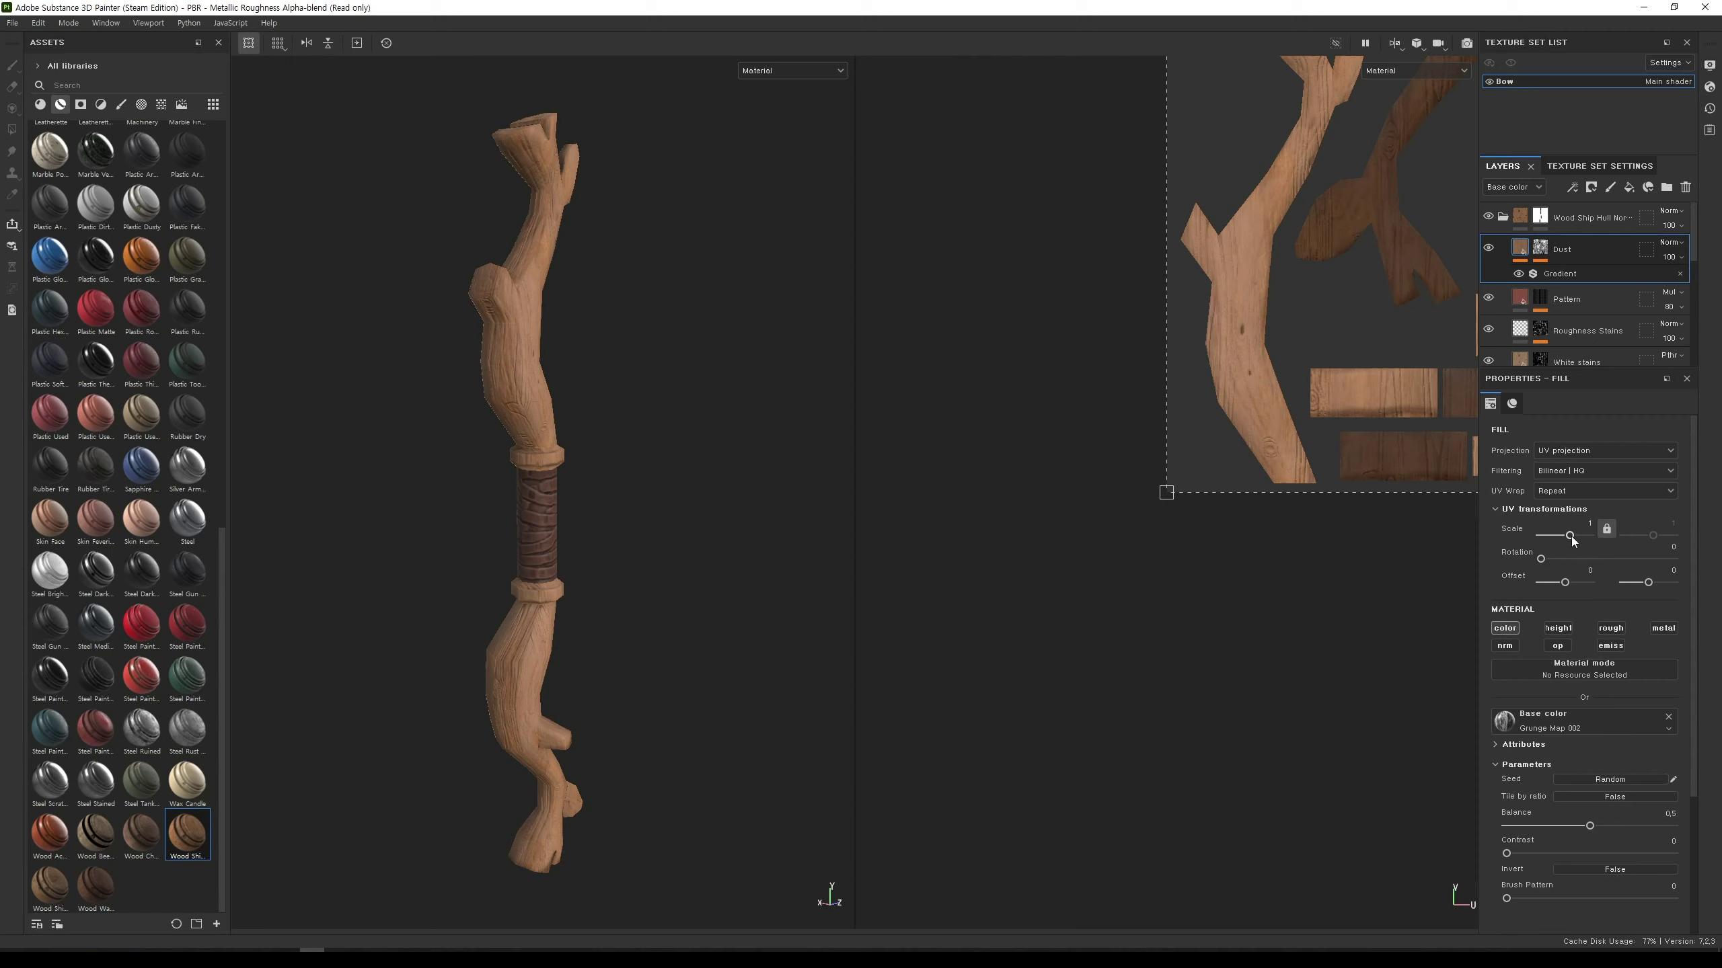
drag(1571, 536, 1574, 537)
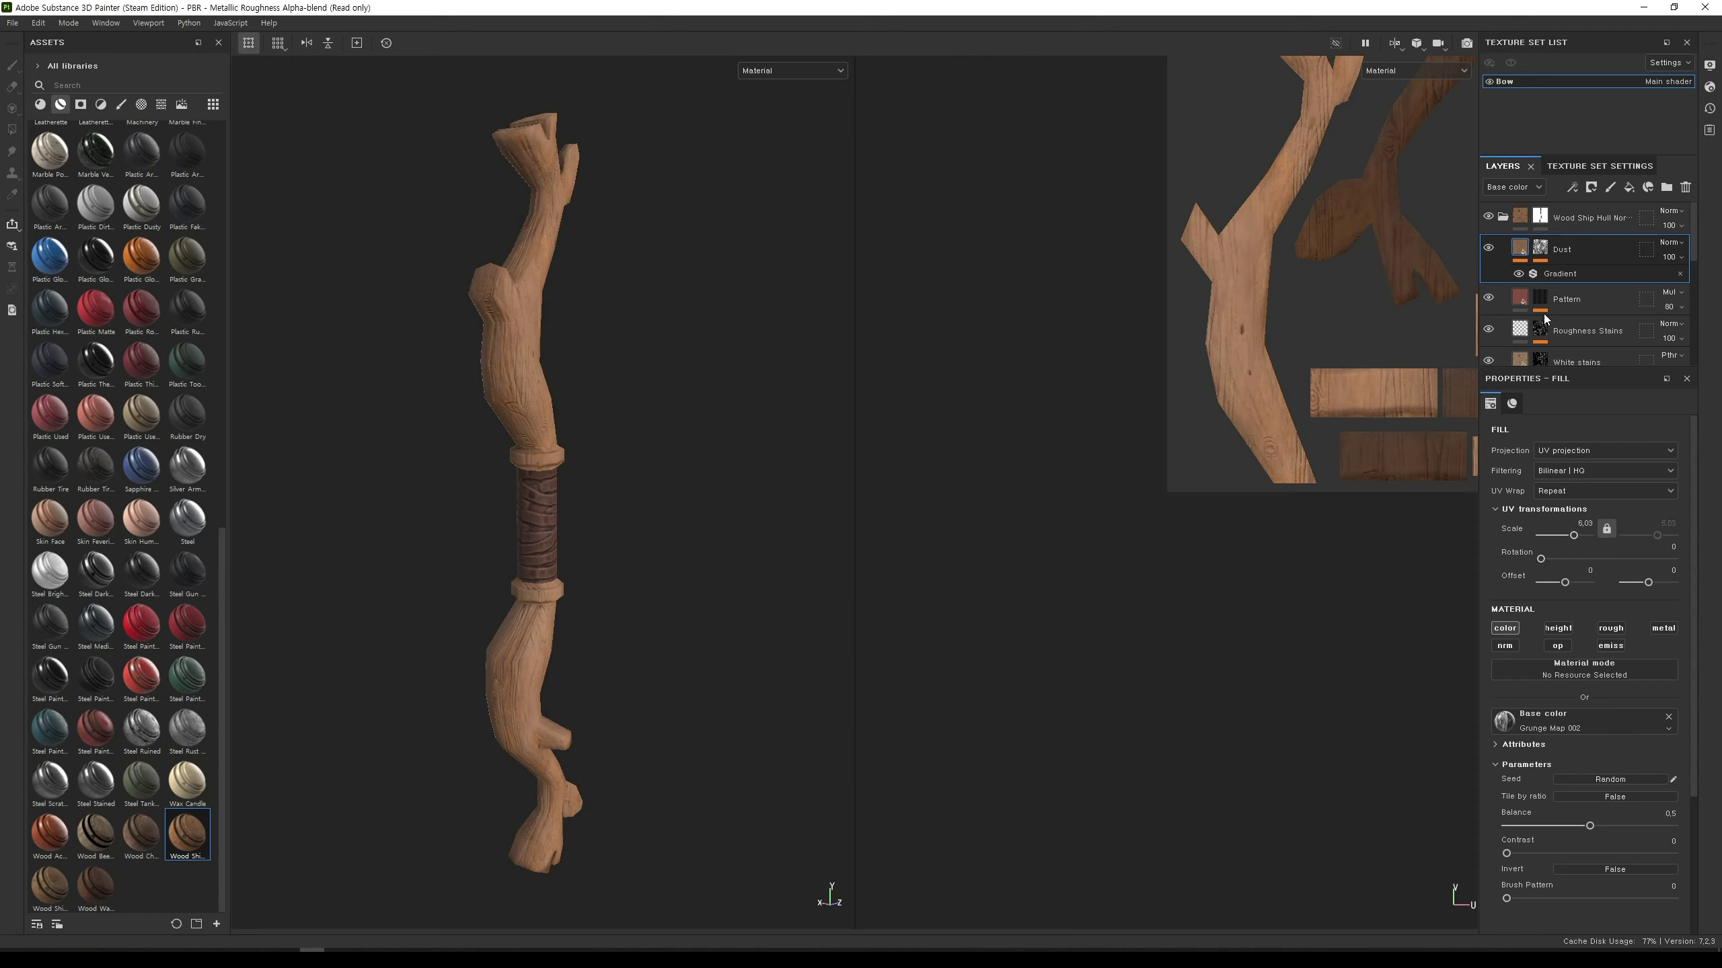
click(1526, 304)
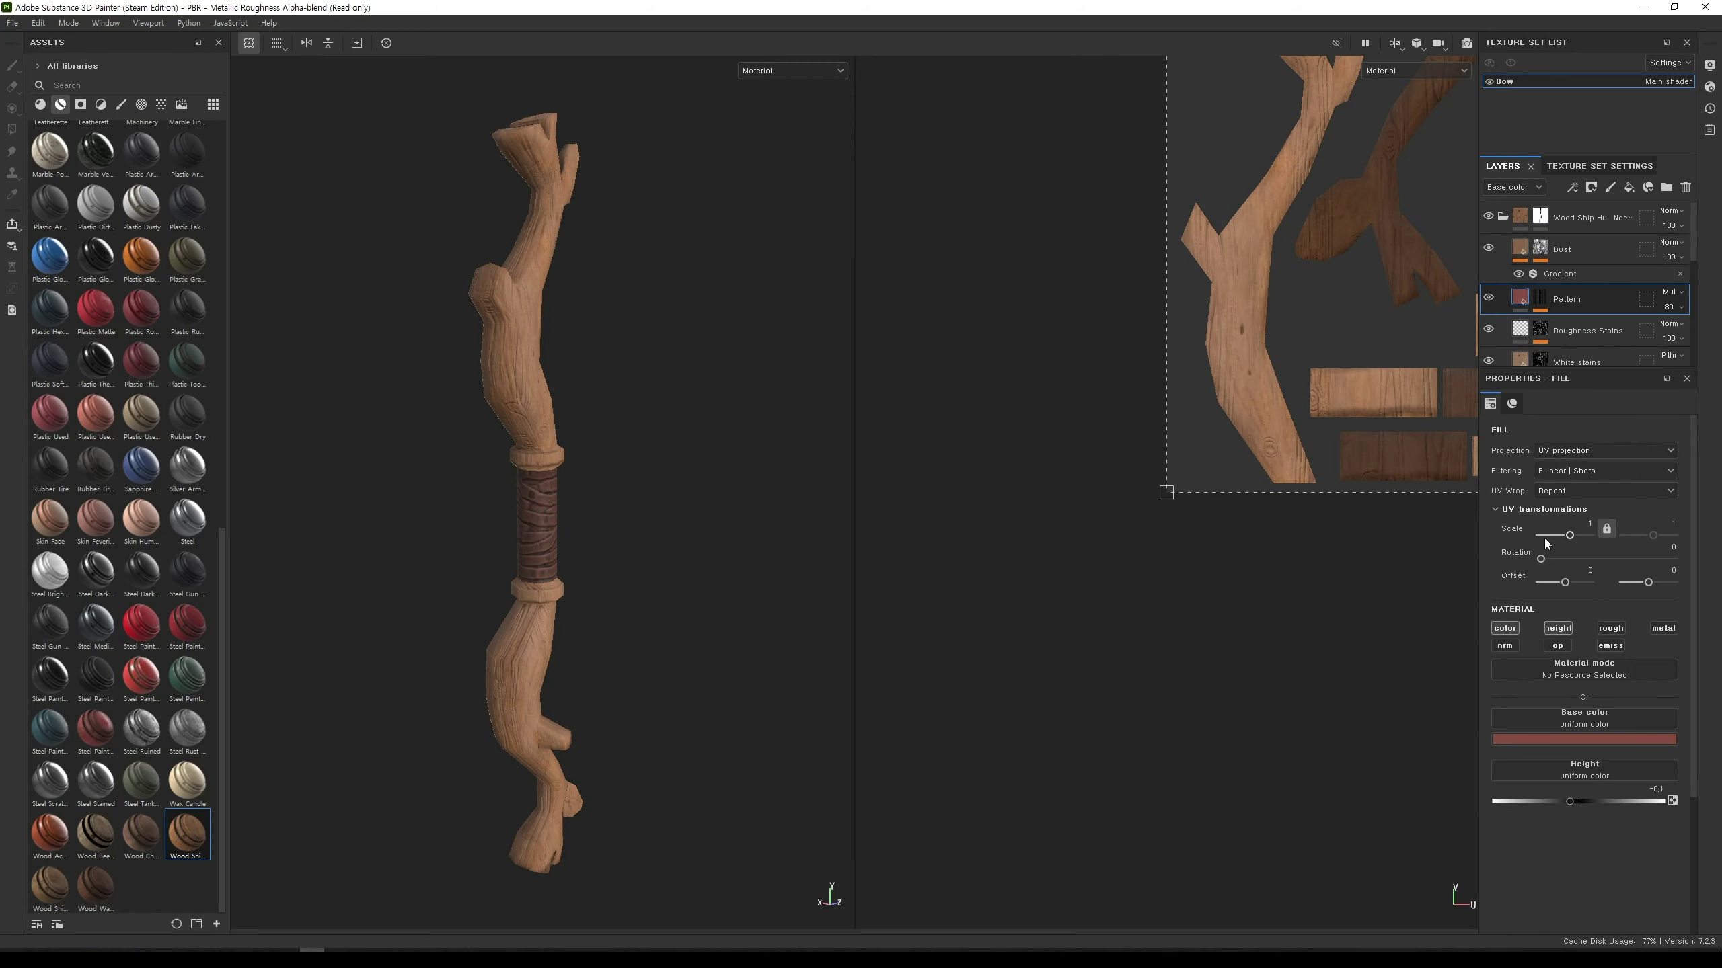
click(1611, 741)
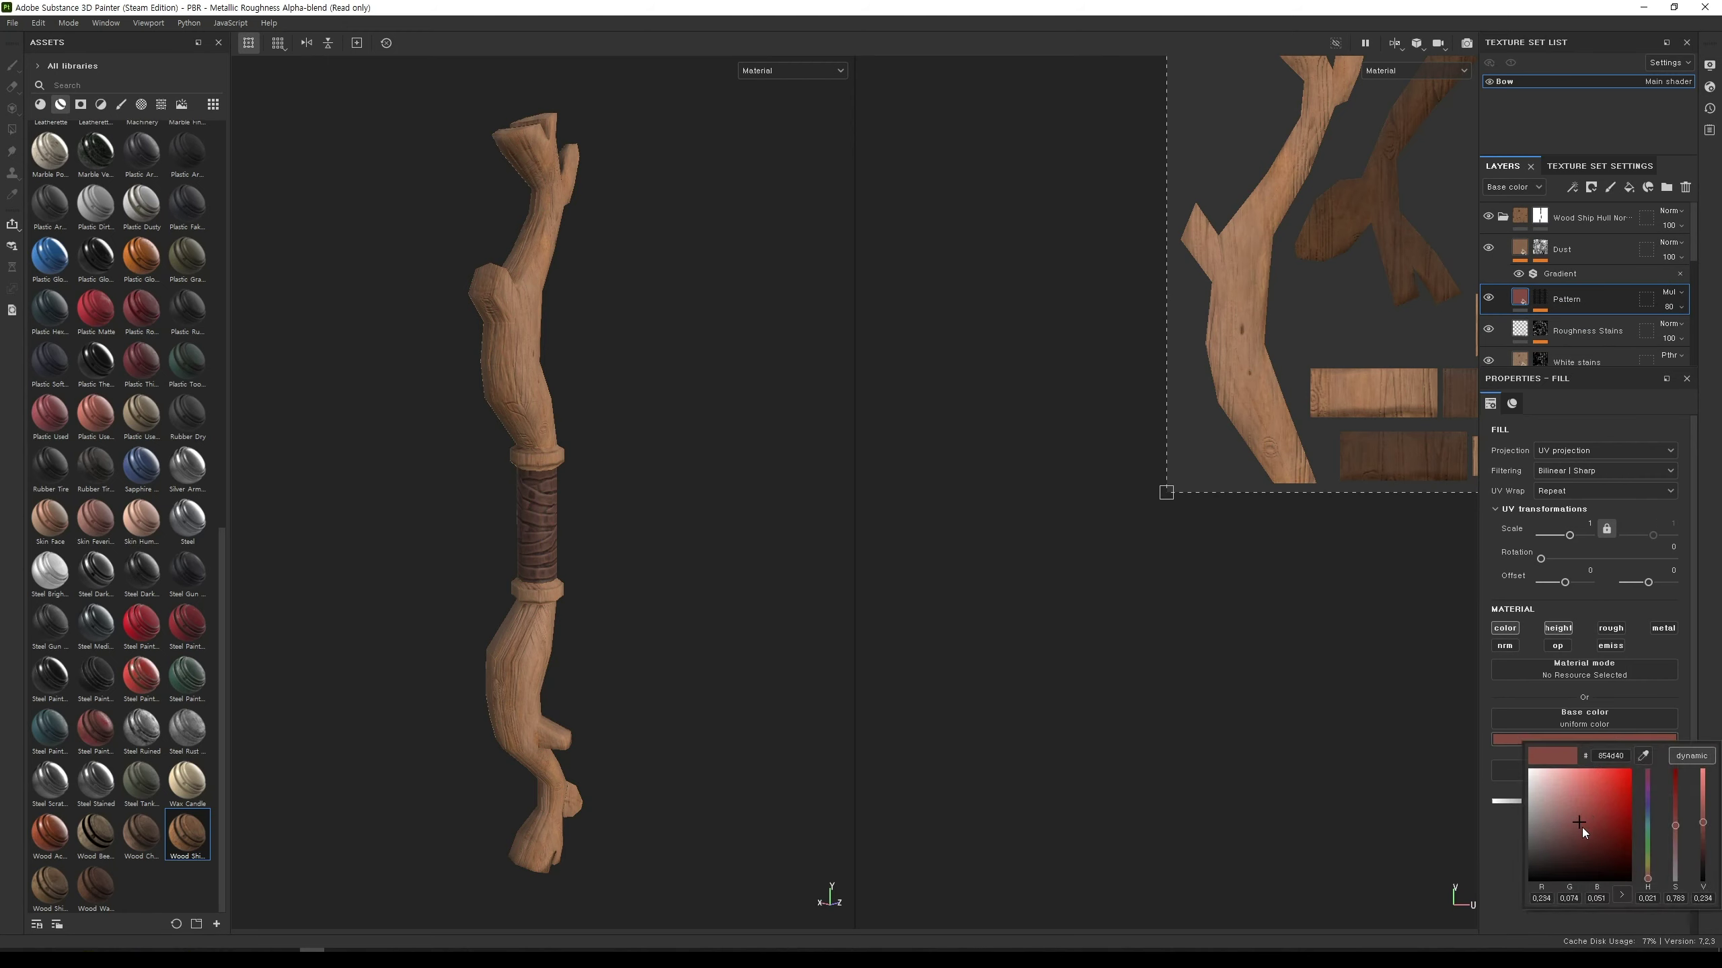
drag(1582, 827, 1584, 835)
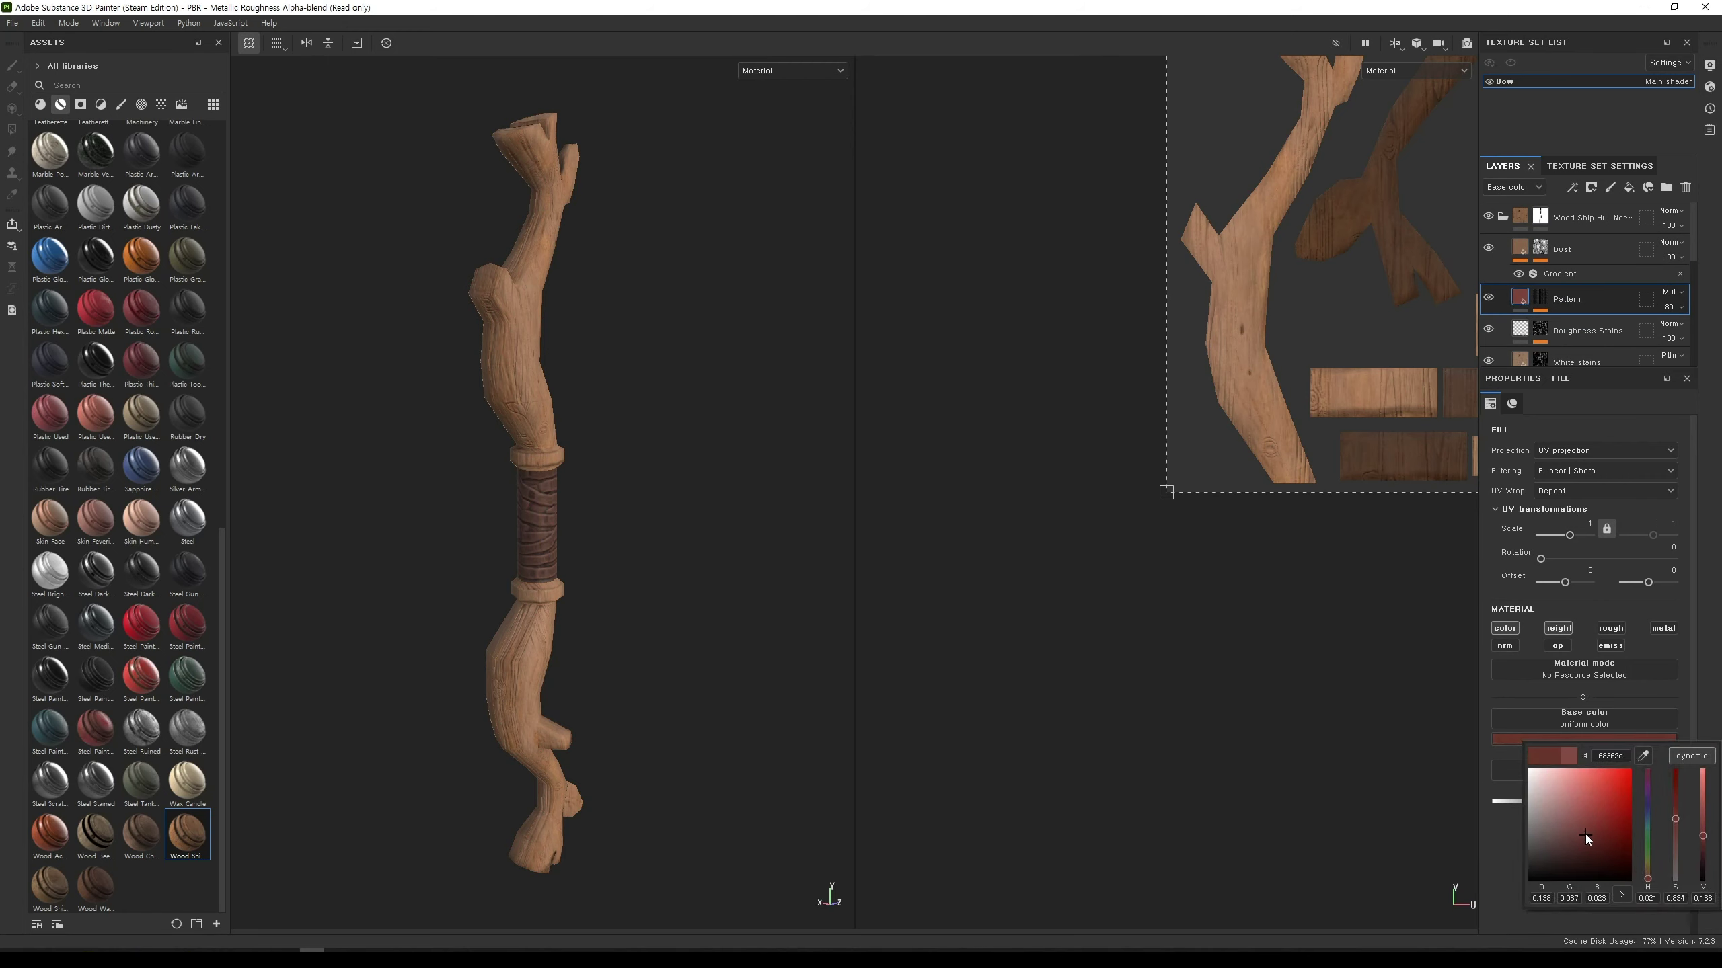
click(1526, 339)
Step: Lower the White stains texture scale, raise Dirt tiling to 13.48, and nudge Dust tiling
scroll(1519, 334, down, 2)
click(1528, 292)
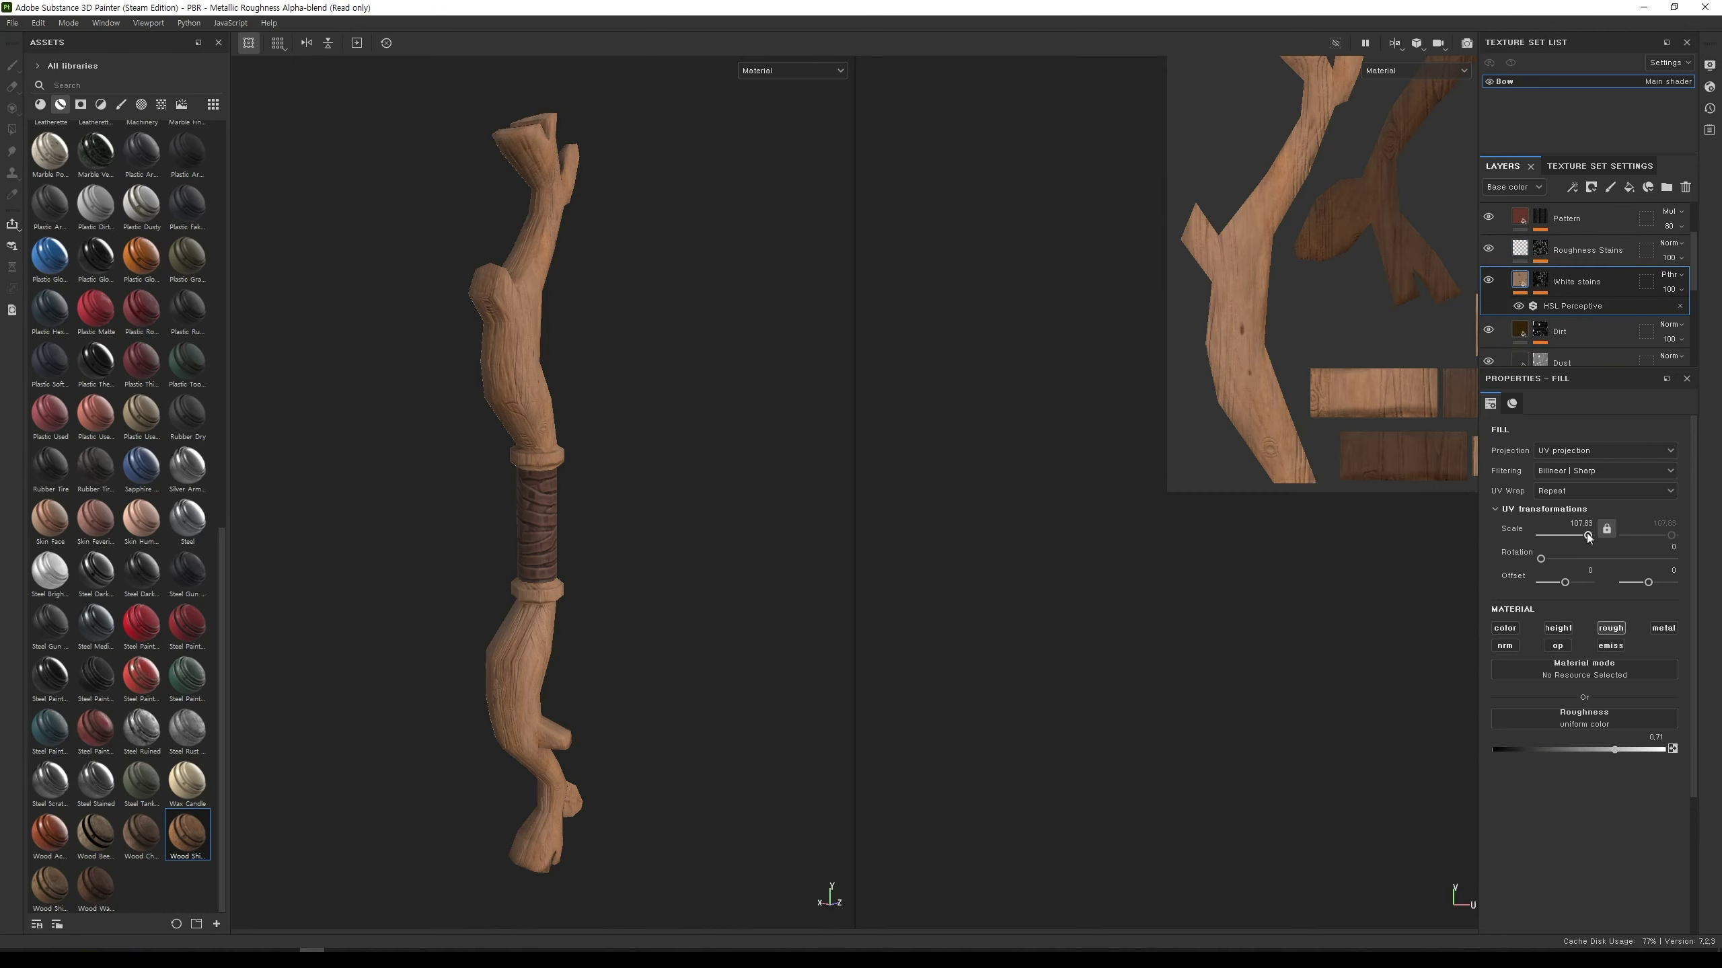
drag(1568, 536, 1563, 536)
scroll(1521, 306, down, 1)
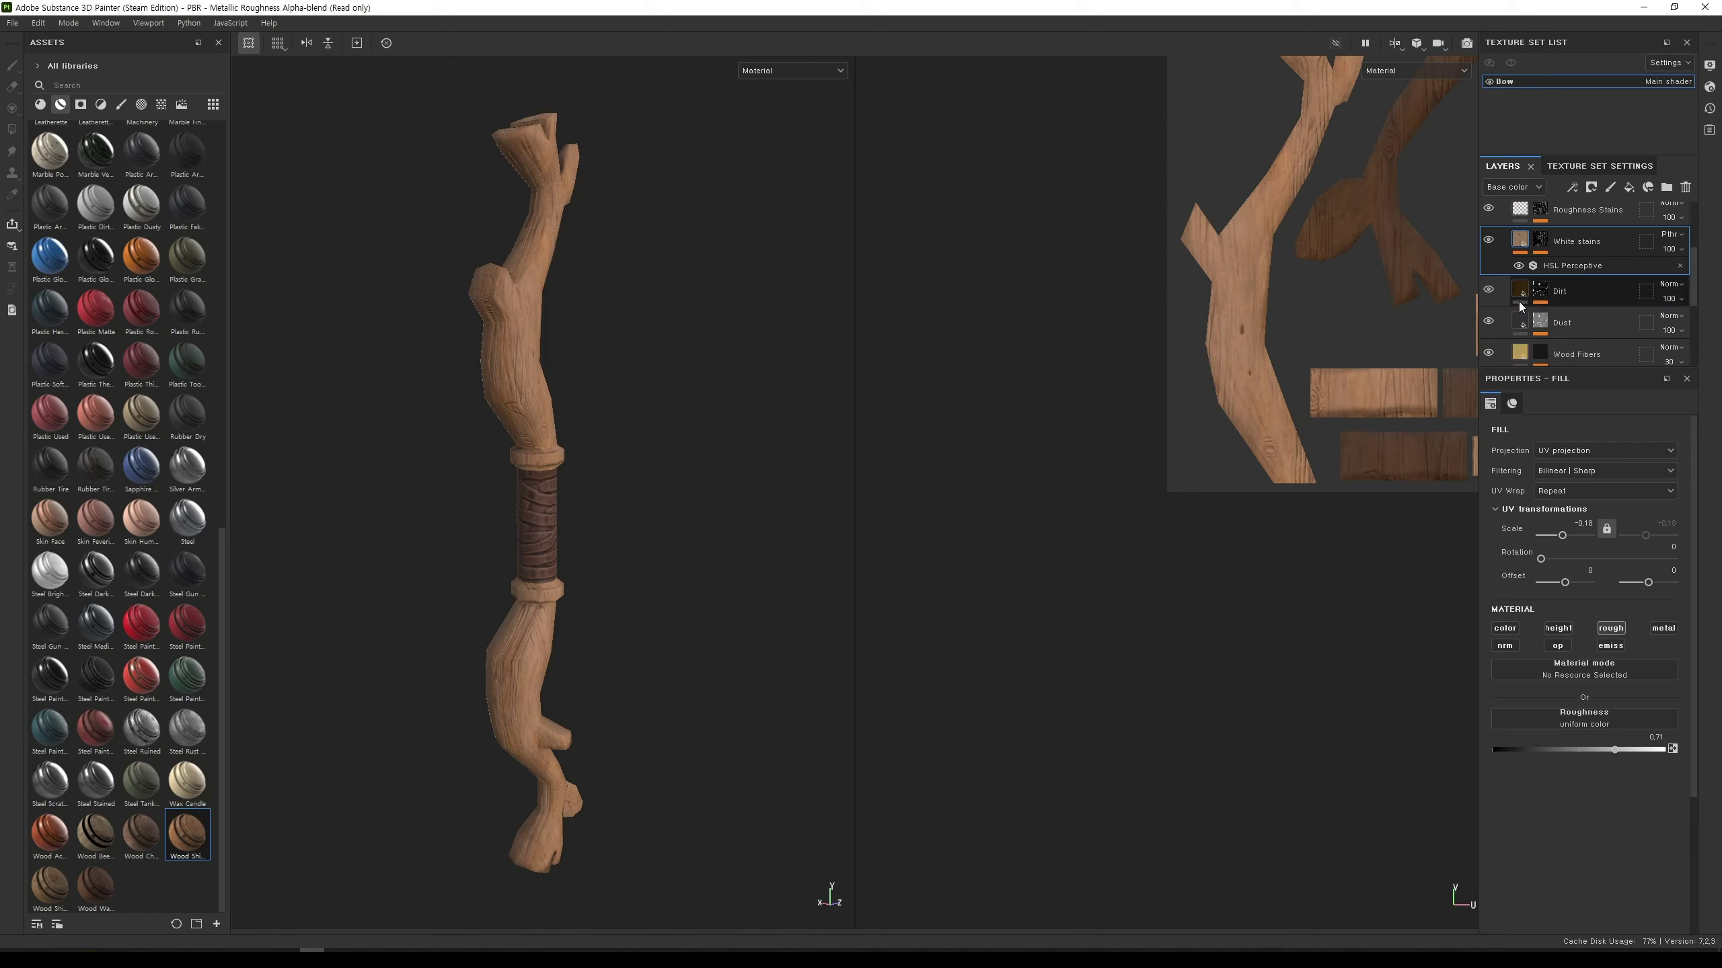
click(1522, 293)
drag(1571, 537, 1578, 535)
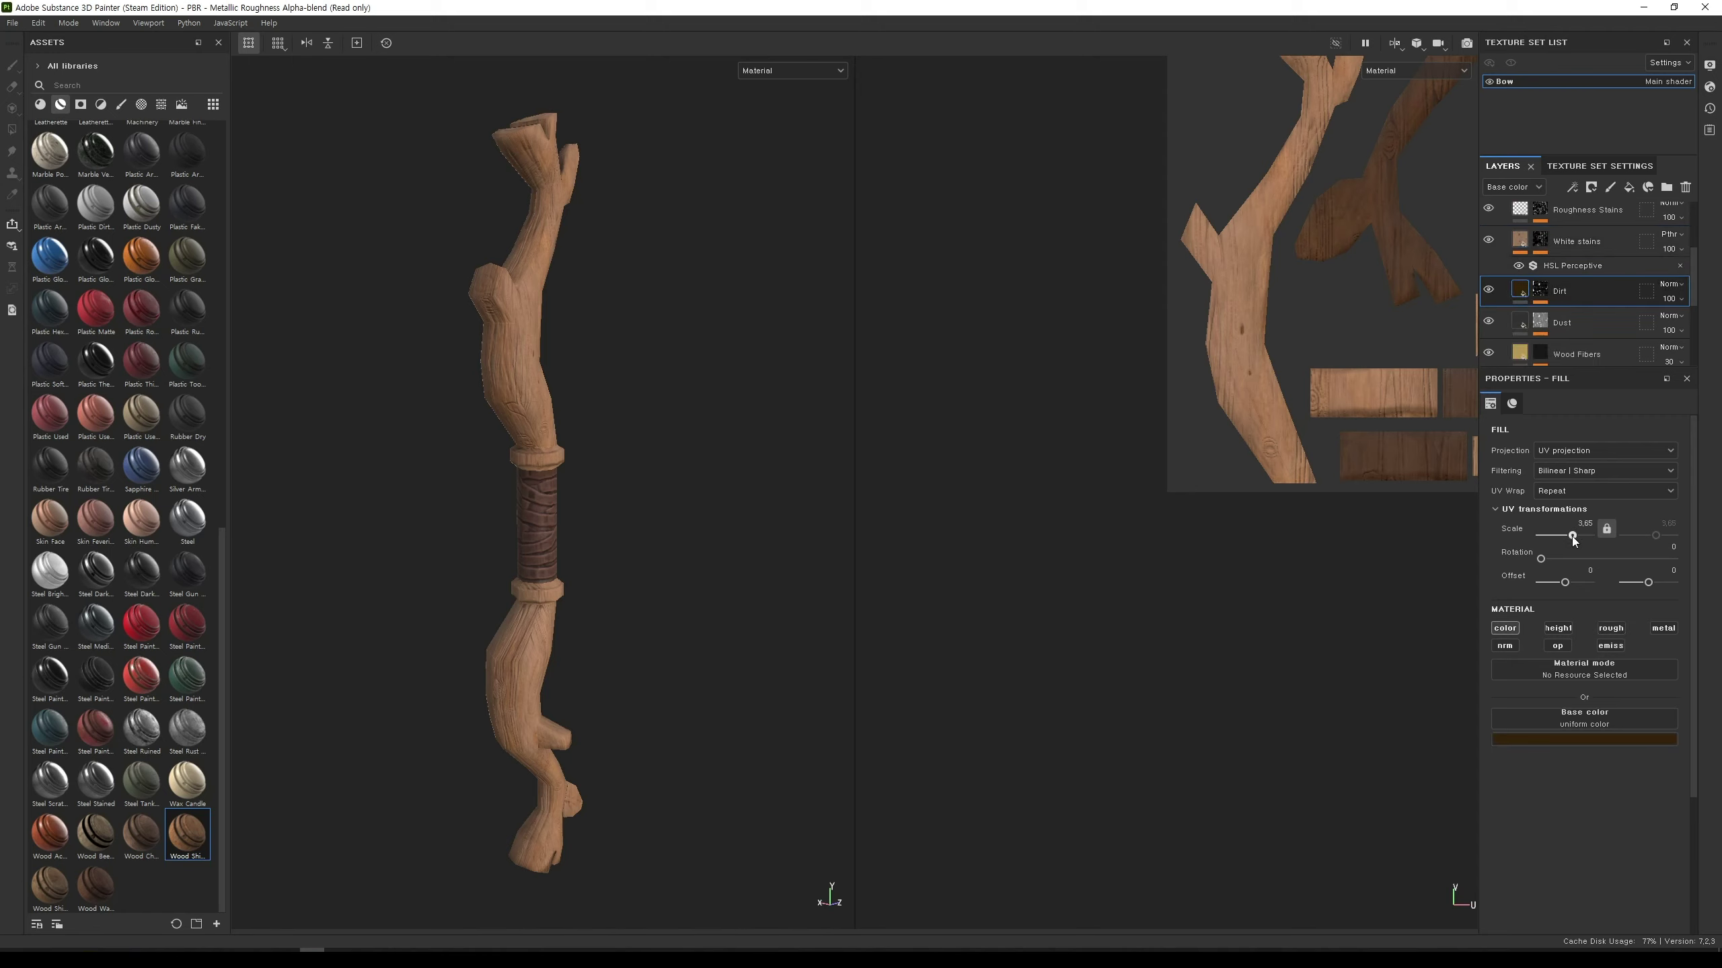
click(1524, 326)
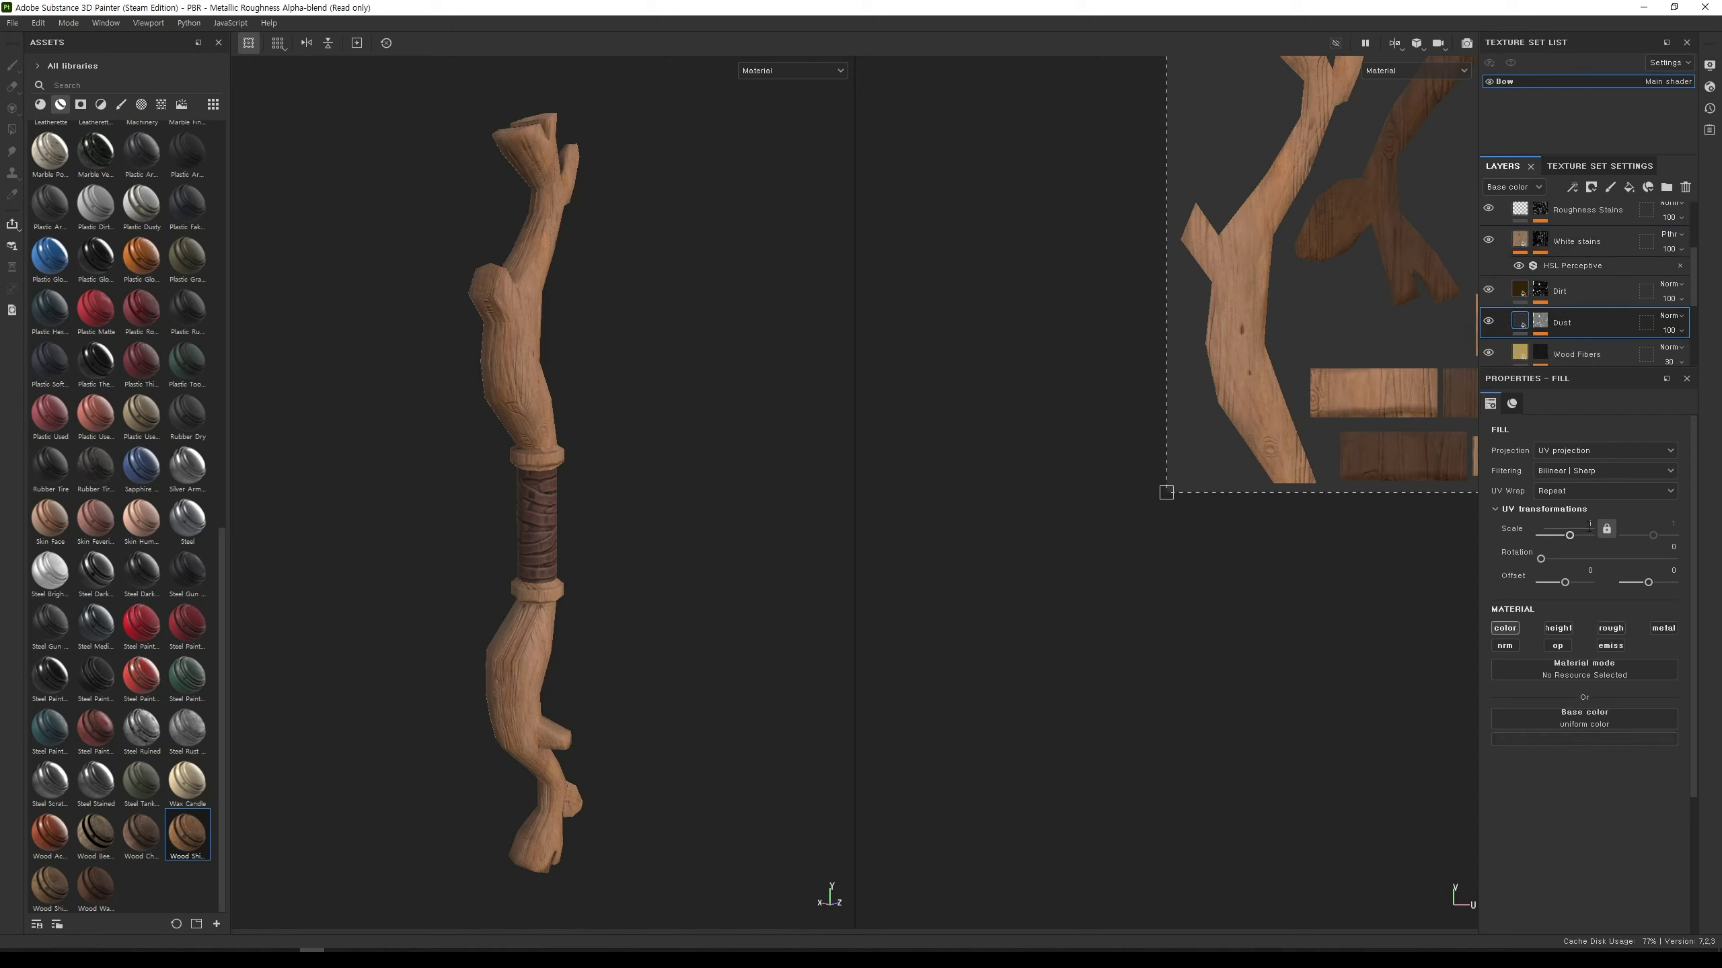
drag(1571, 539, 1573, 539)
Step: Darken the Wood Rough layer's colour slightly
click(1524, 353)
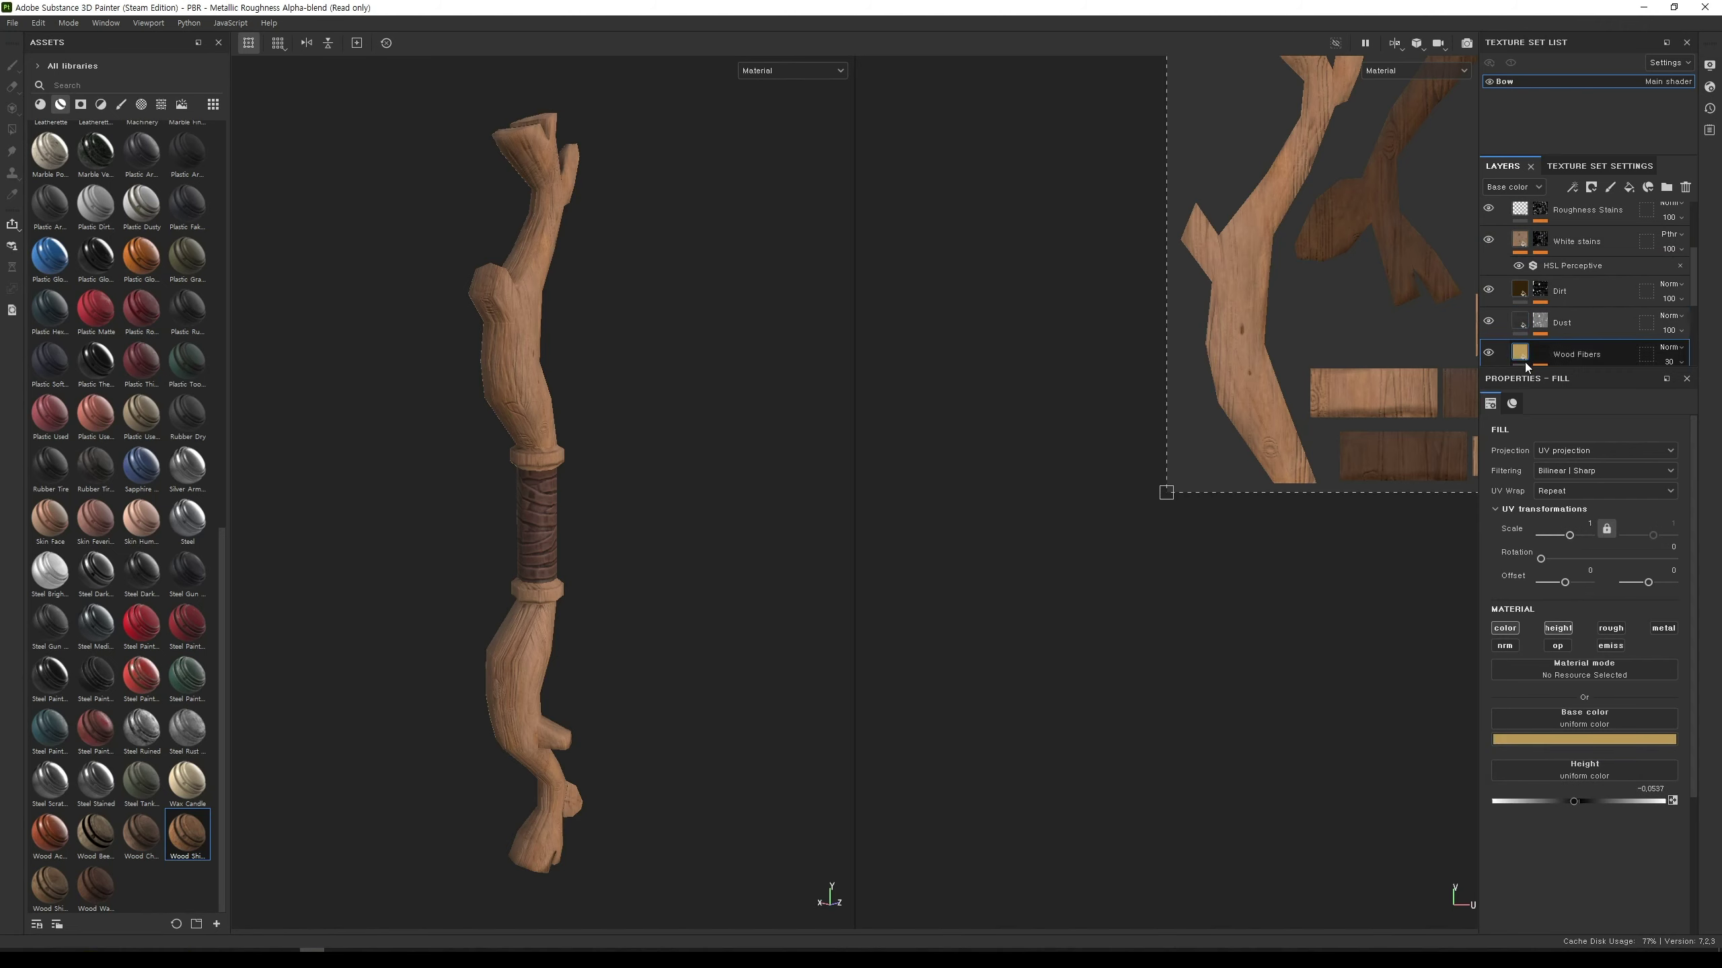
scroll(1526, 362, down, 1)
click(1524, 358)
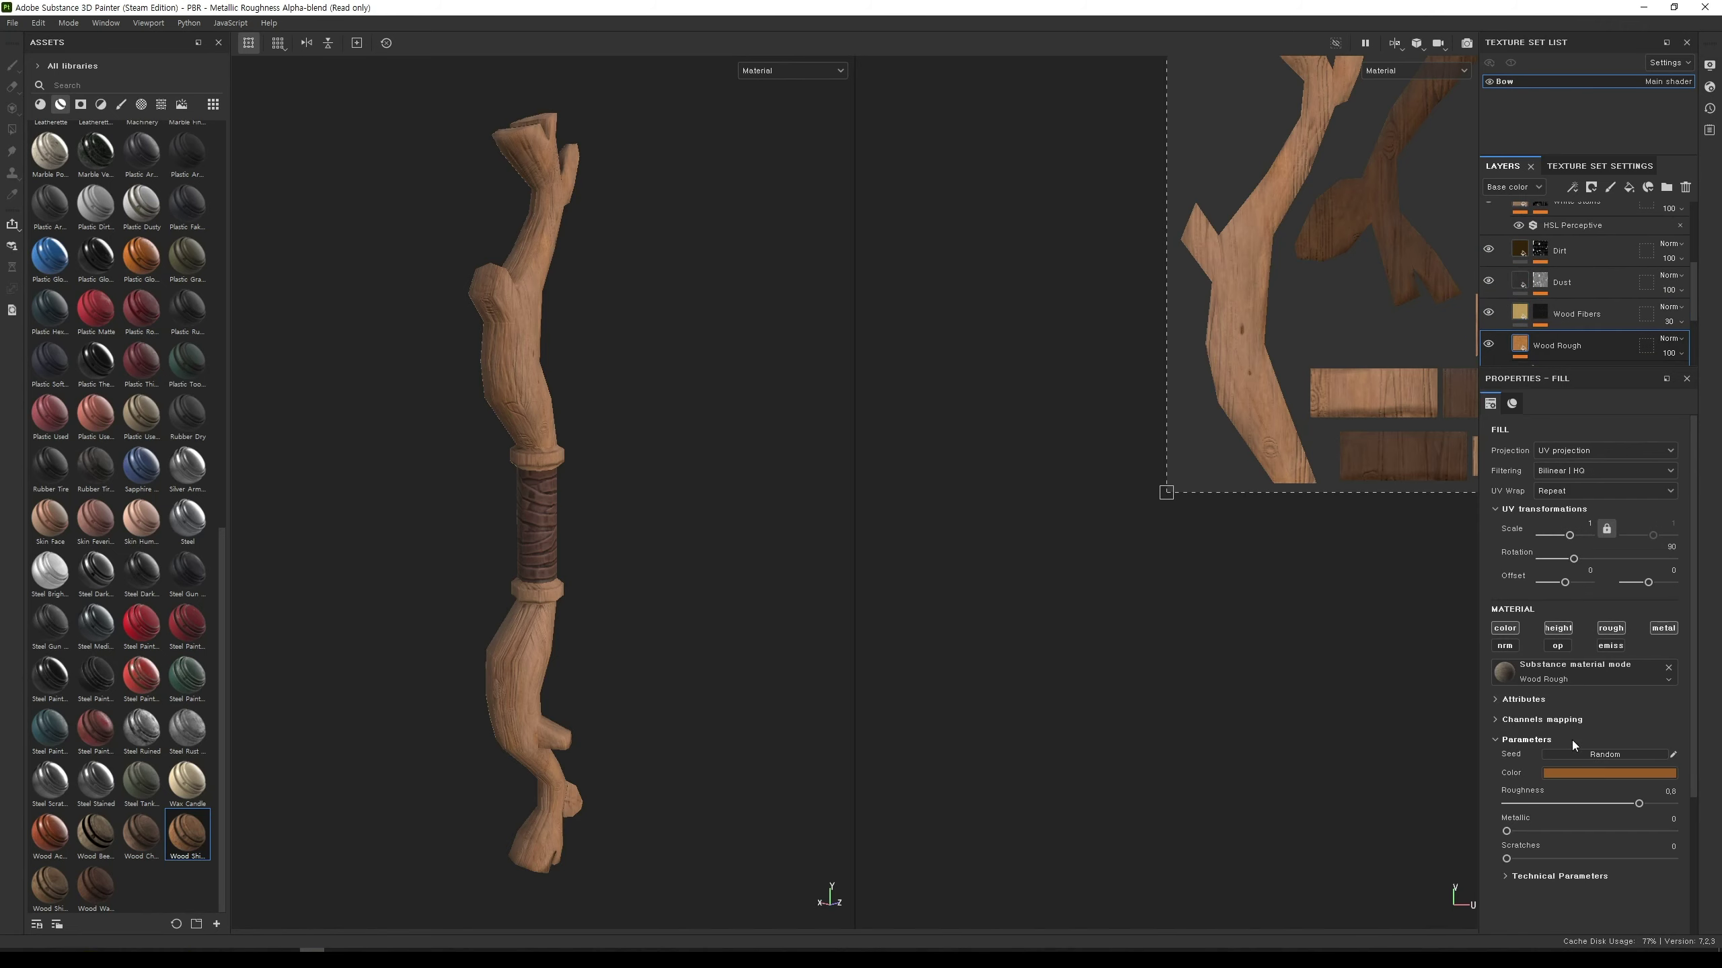
click(1577, 773)
click(1602, 856)
drag(1602, 856, 1610, 862)
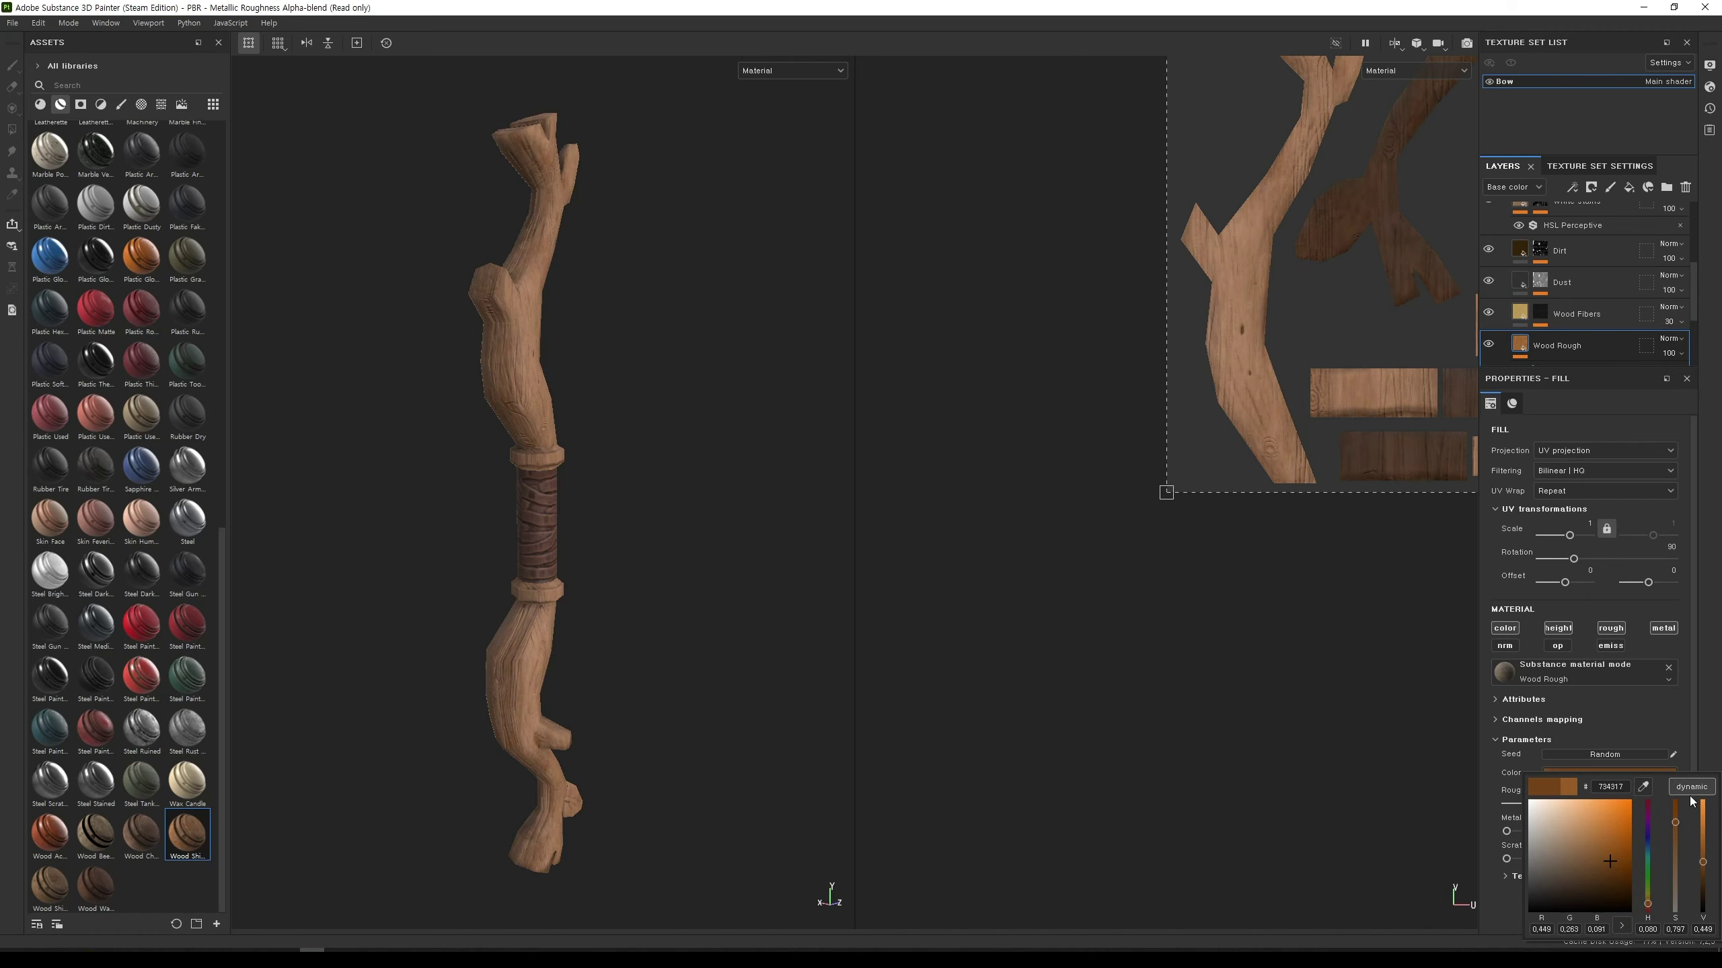
click(1620, 656)
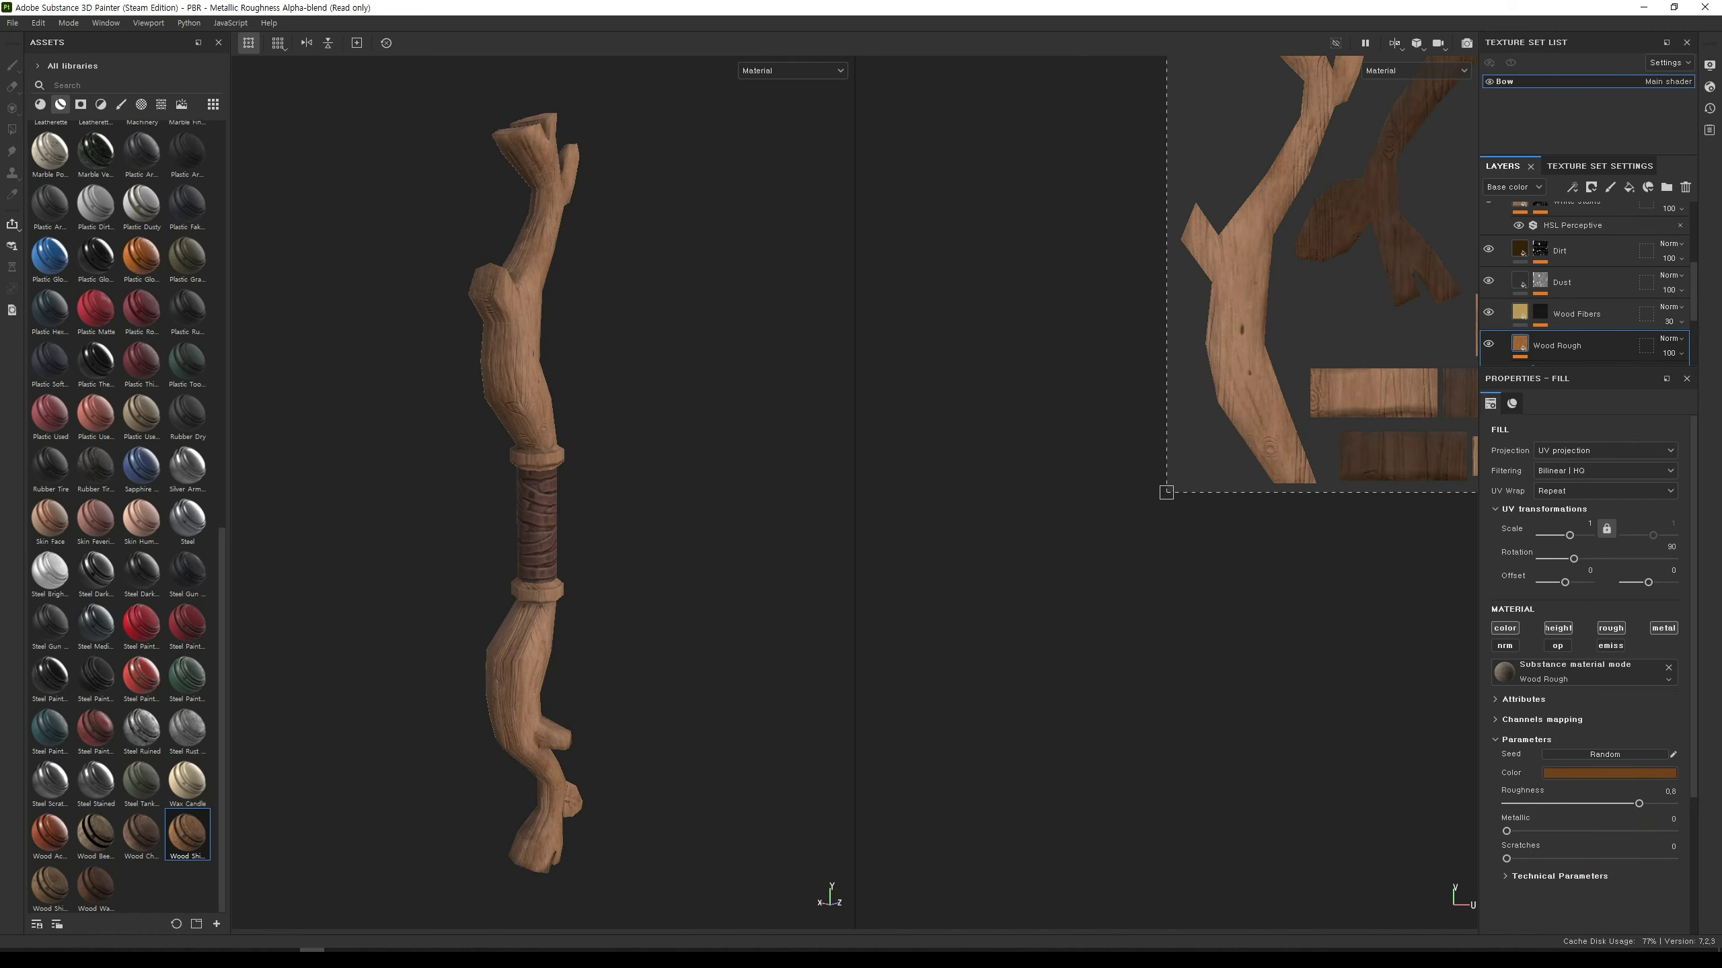
Step: Test the Plastic PVC material from the Materials library on the bow
key(4)
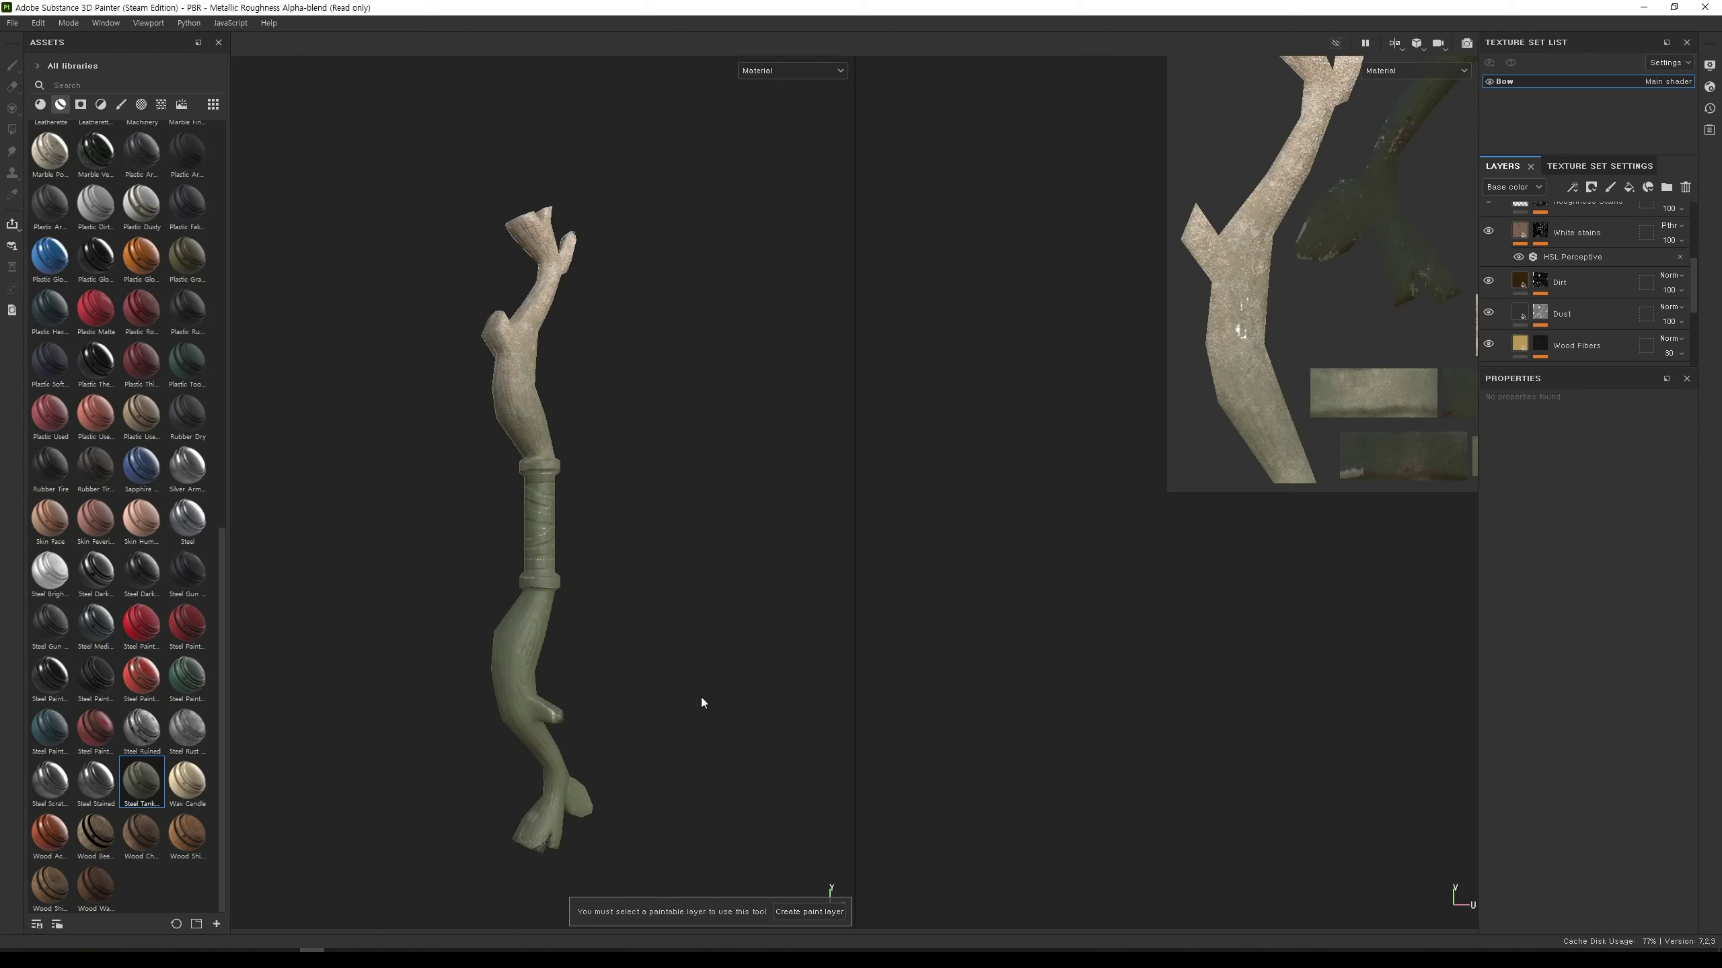
click(42, 106)
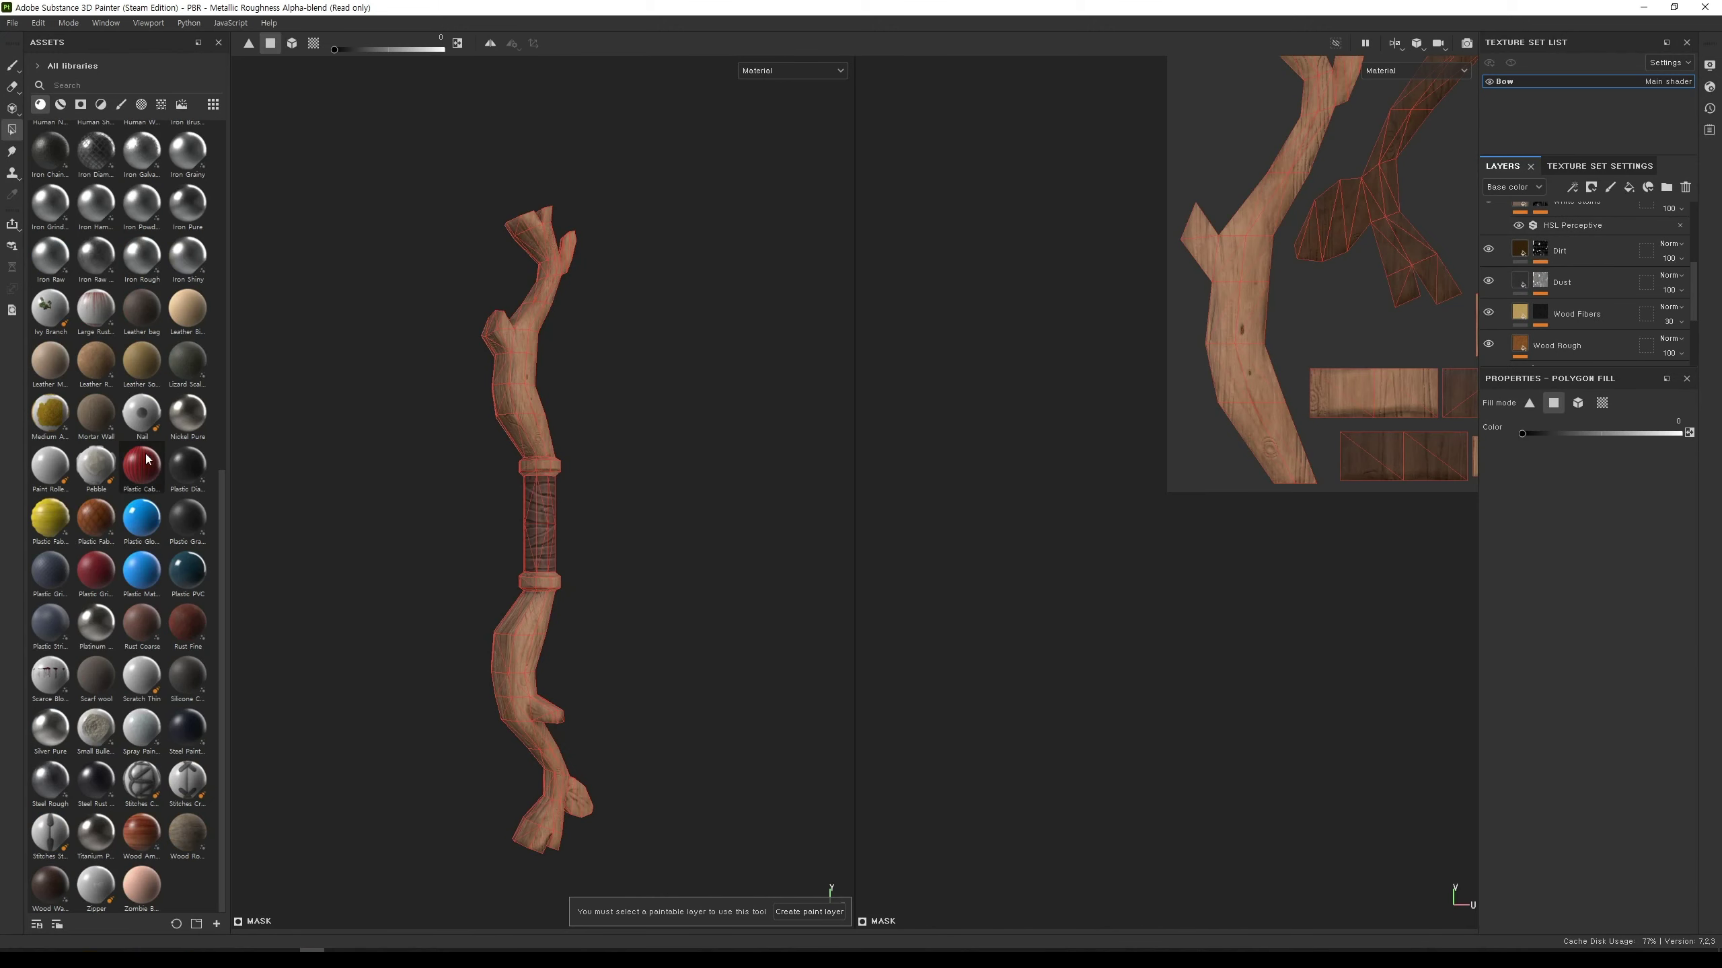
scroll(167, 553, up, 6)
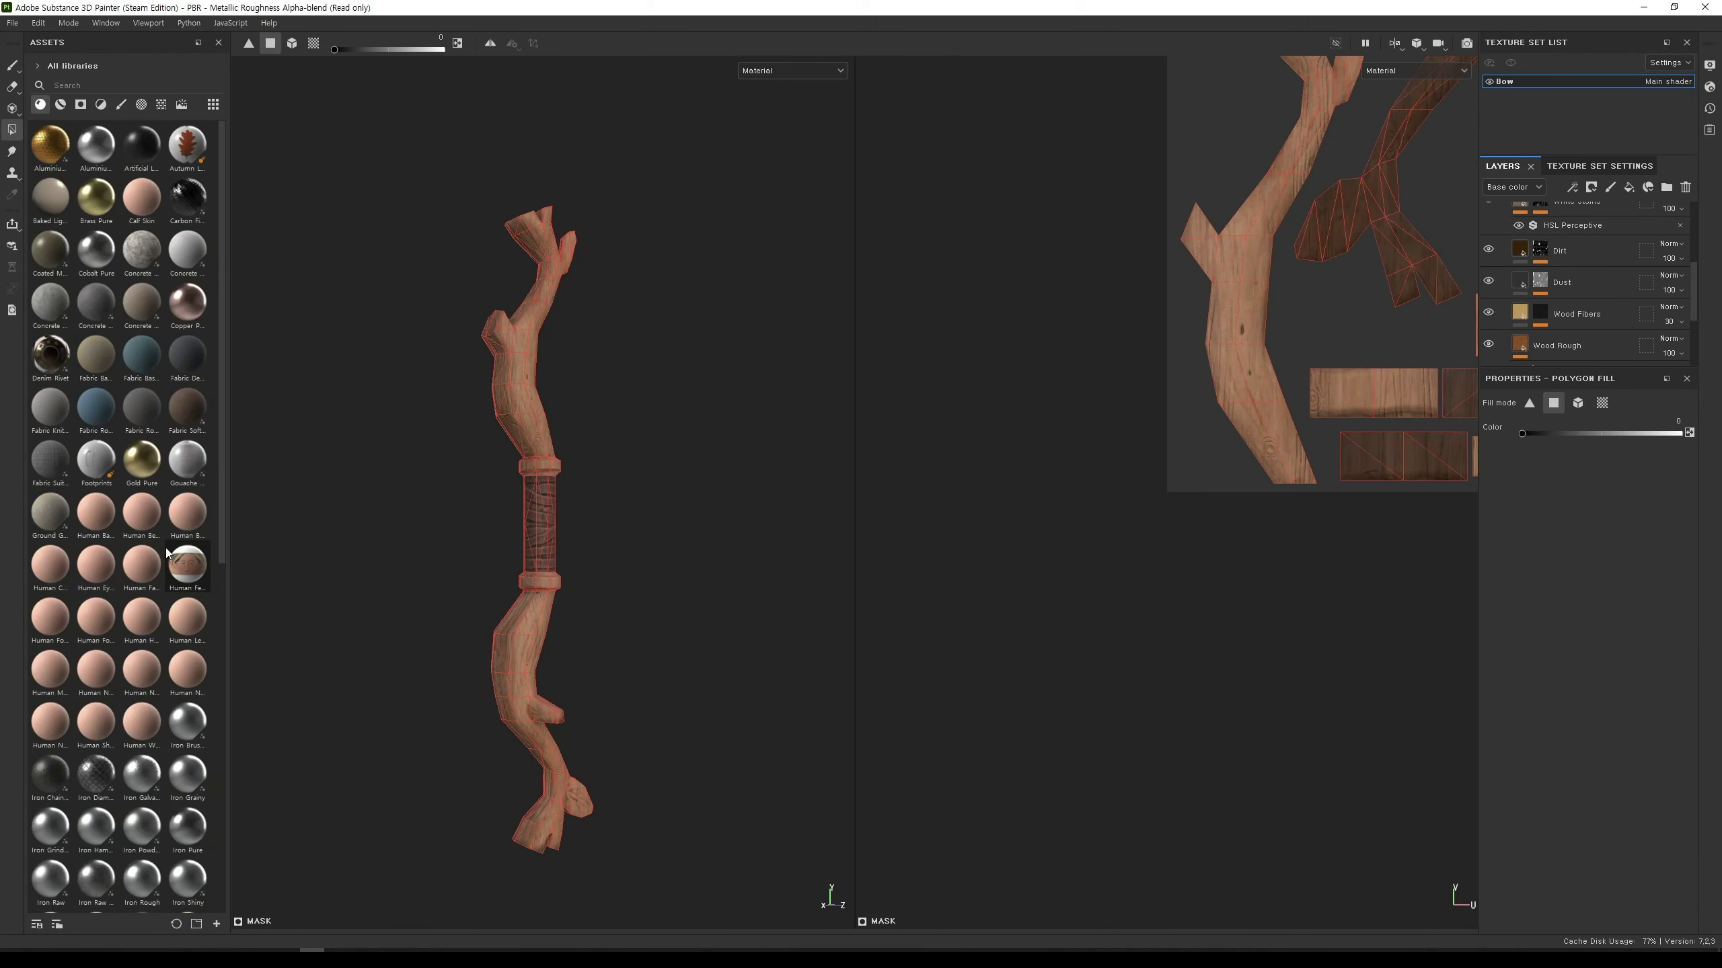
scroll(175, 570, down, 6)
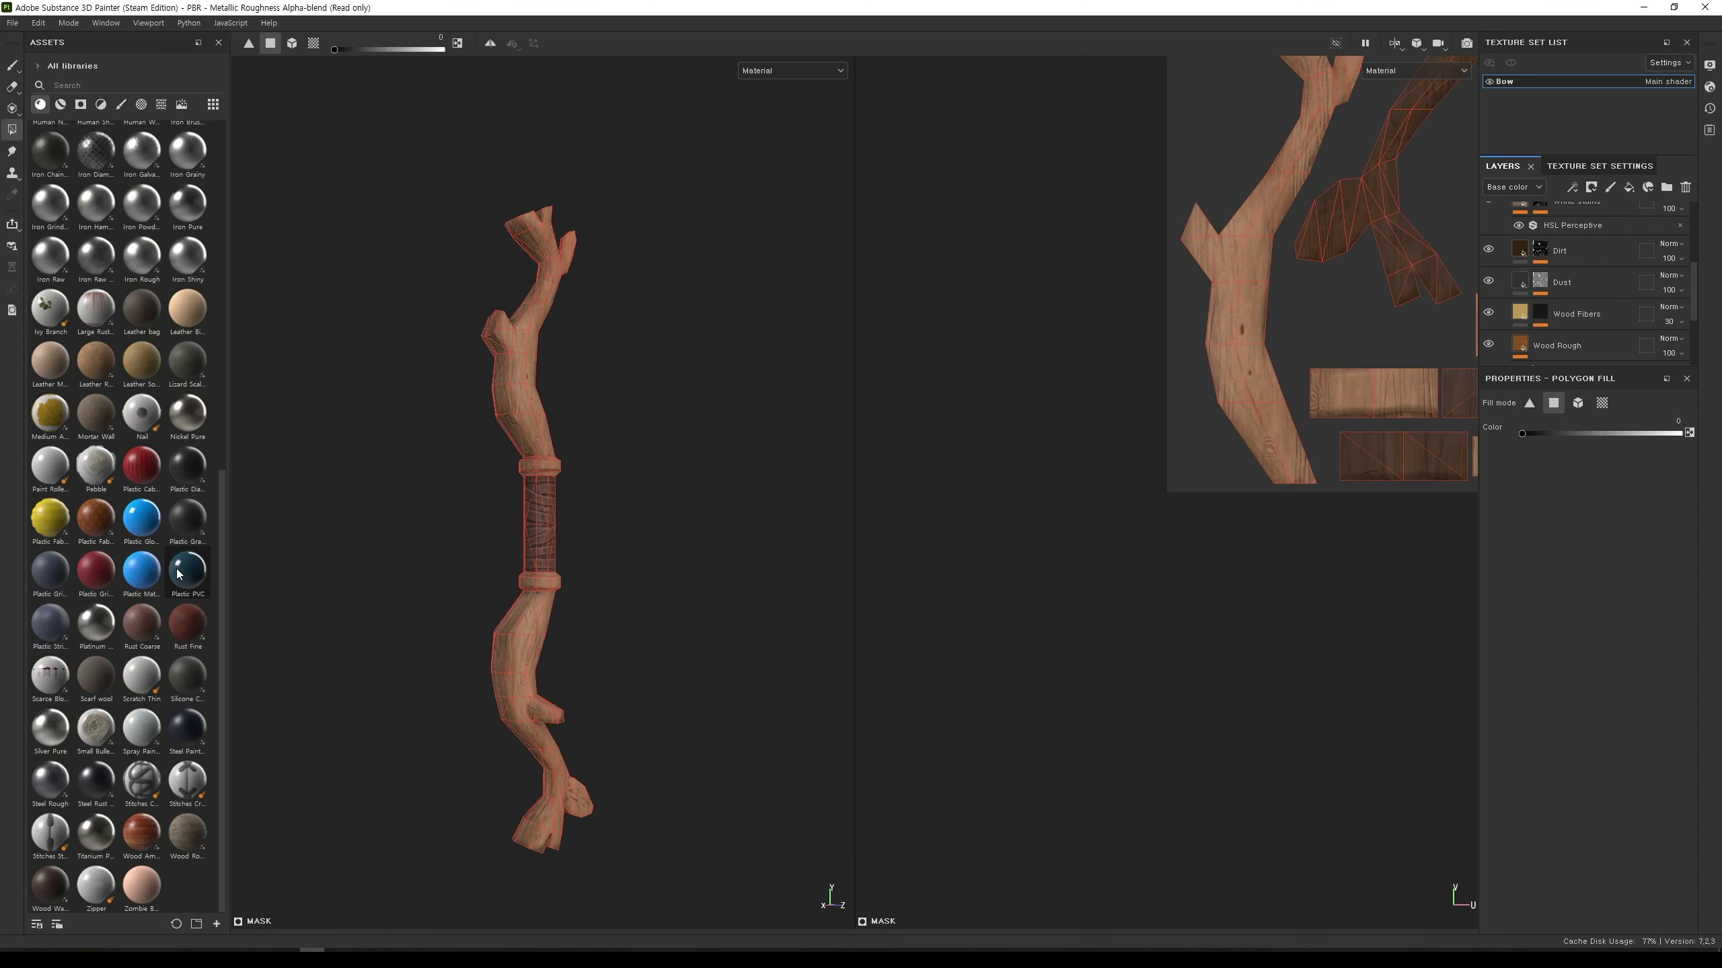
drag(189, 584, 657, 716)
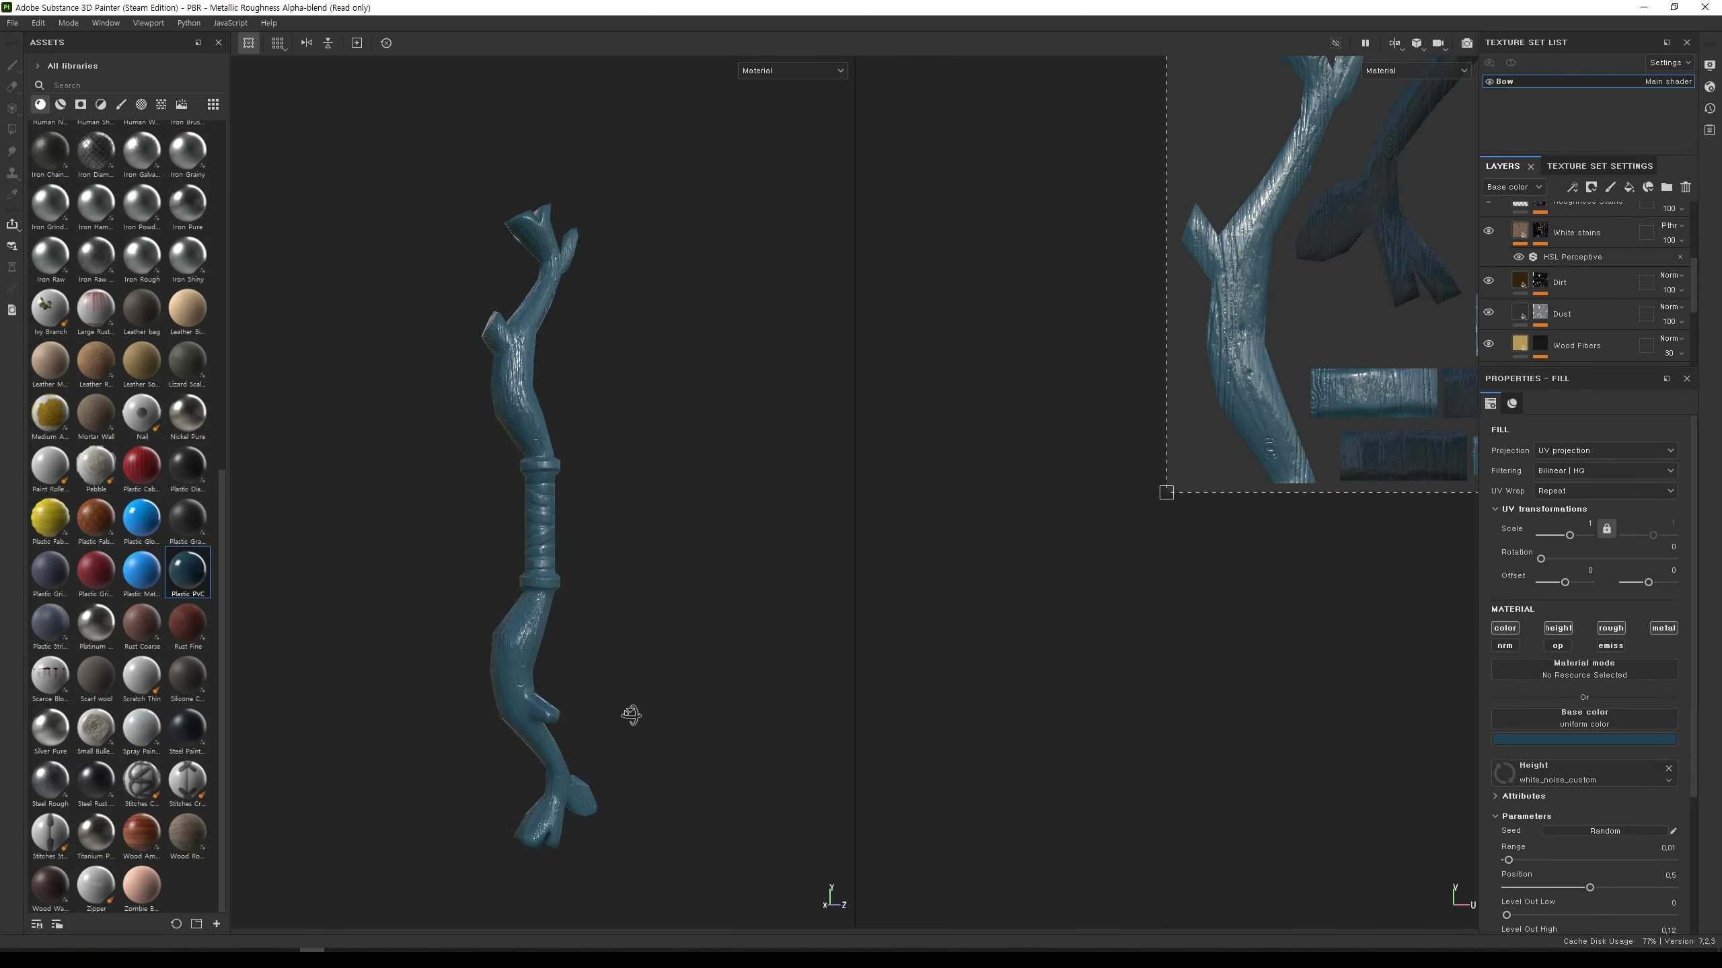
Step: Drop the Creature Skin smart material onto the bow as a new pale yellow-green layer
key(4)
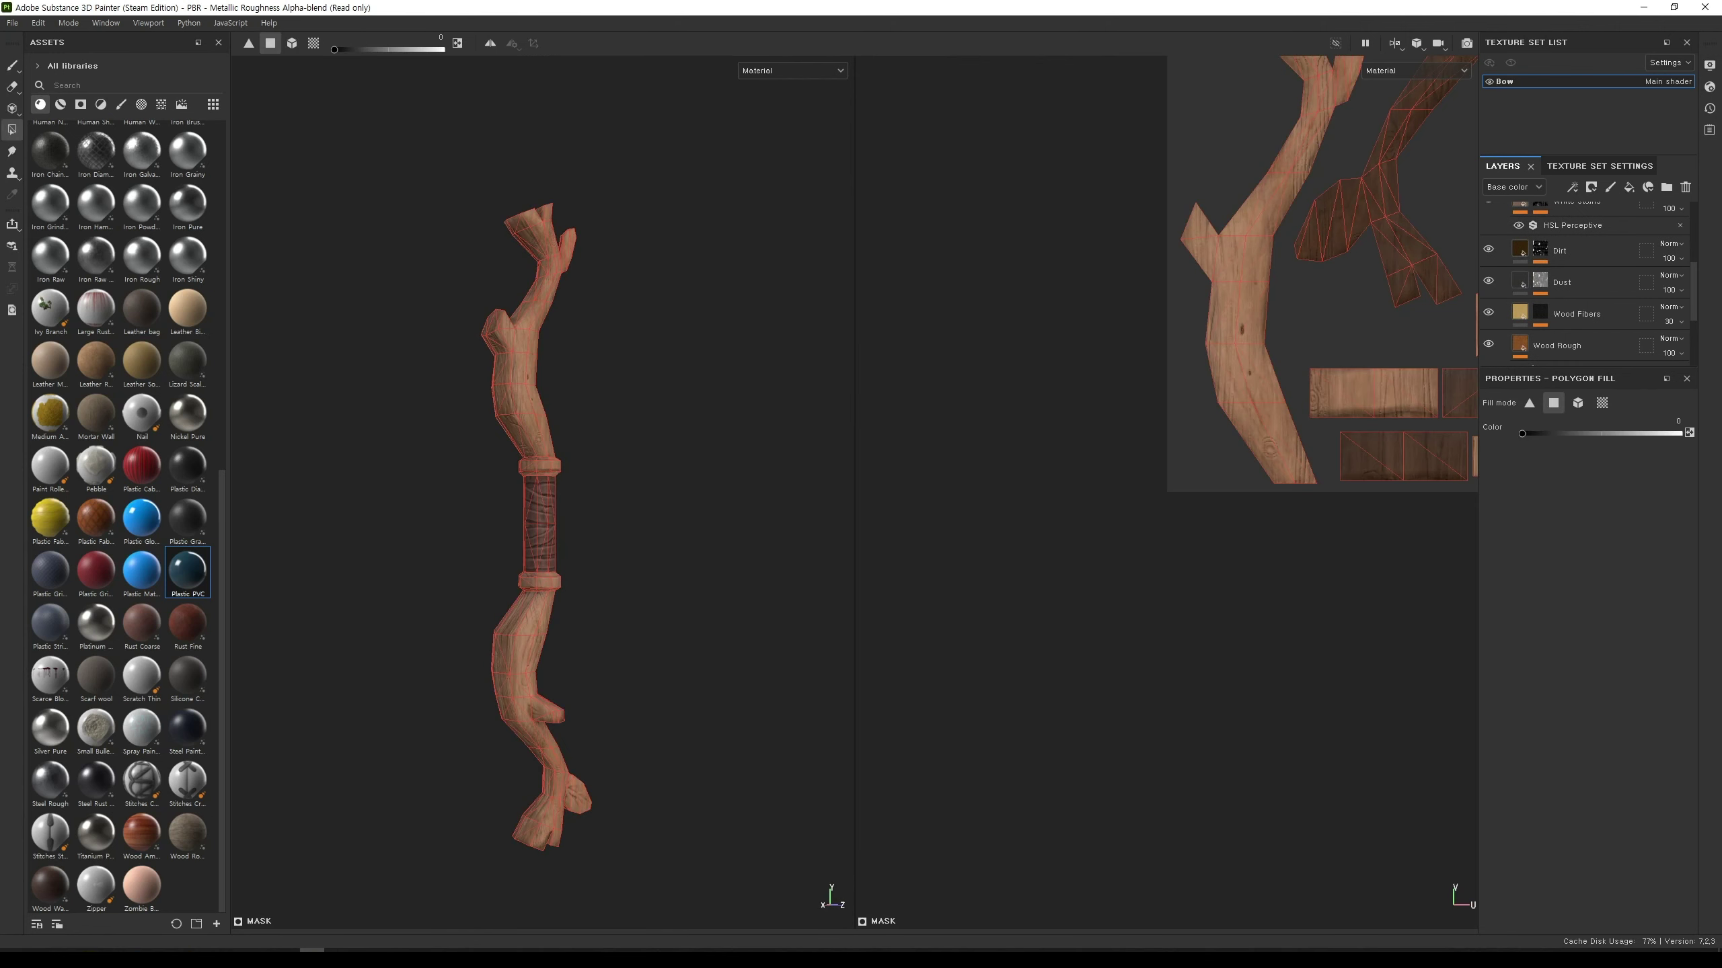
right_click(830, 567)
scroll(141, 436, up, 10)
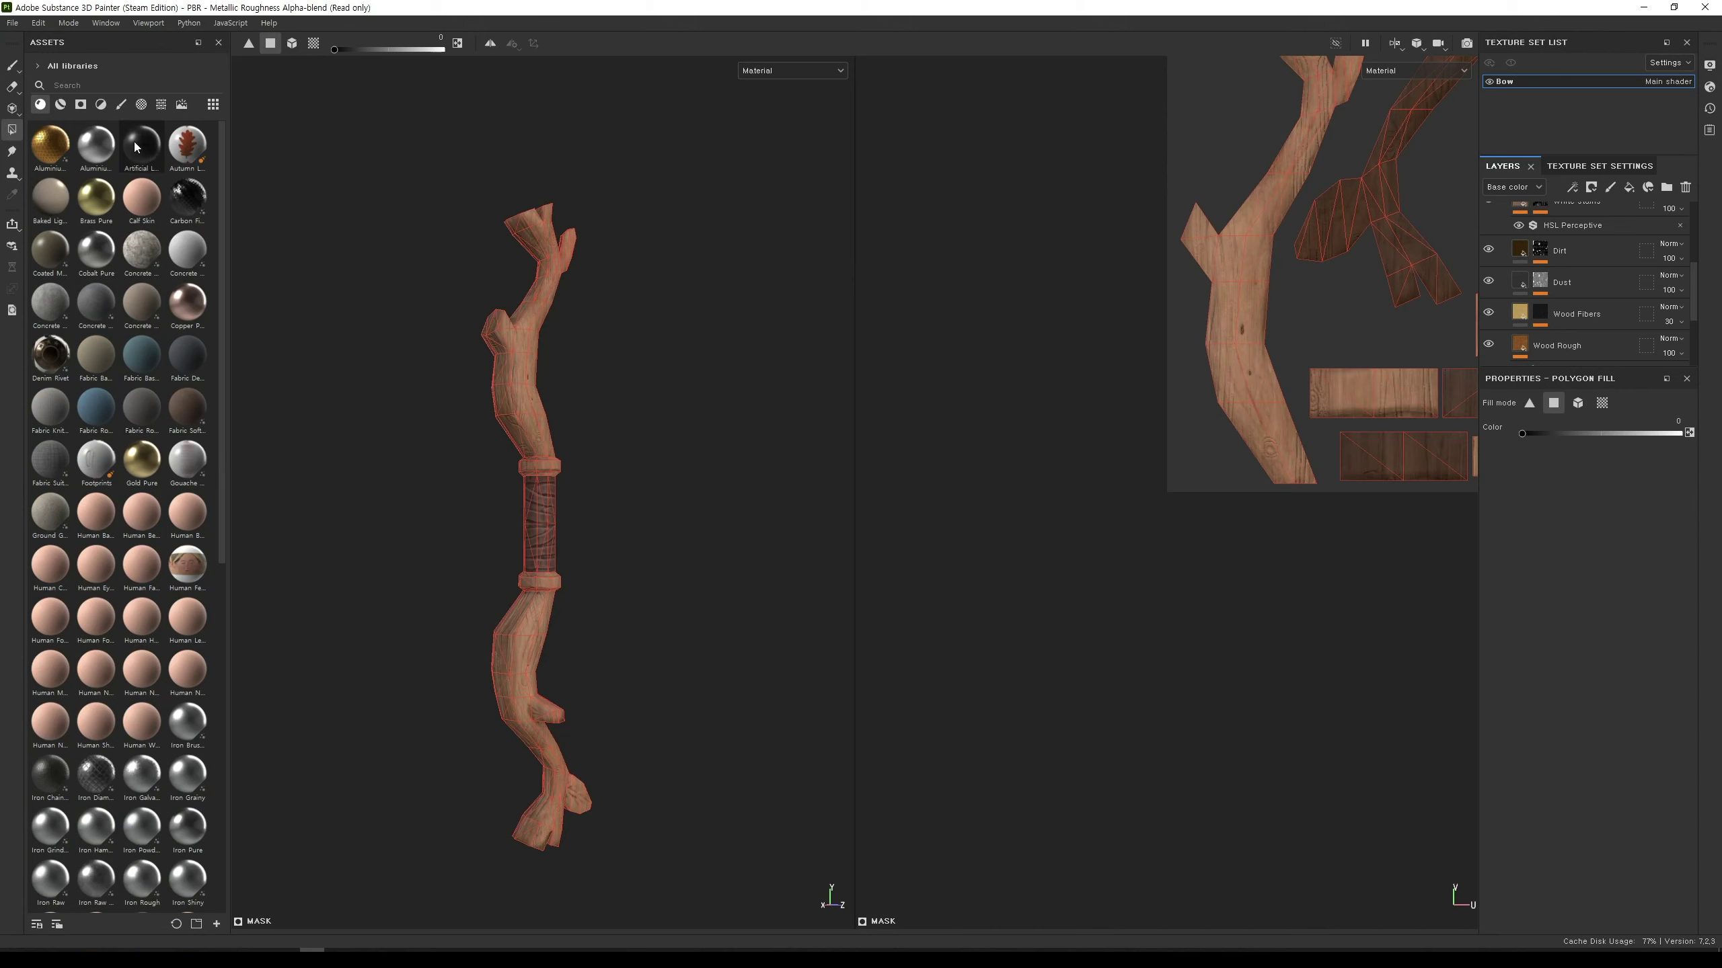
click(60, 104)
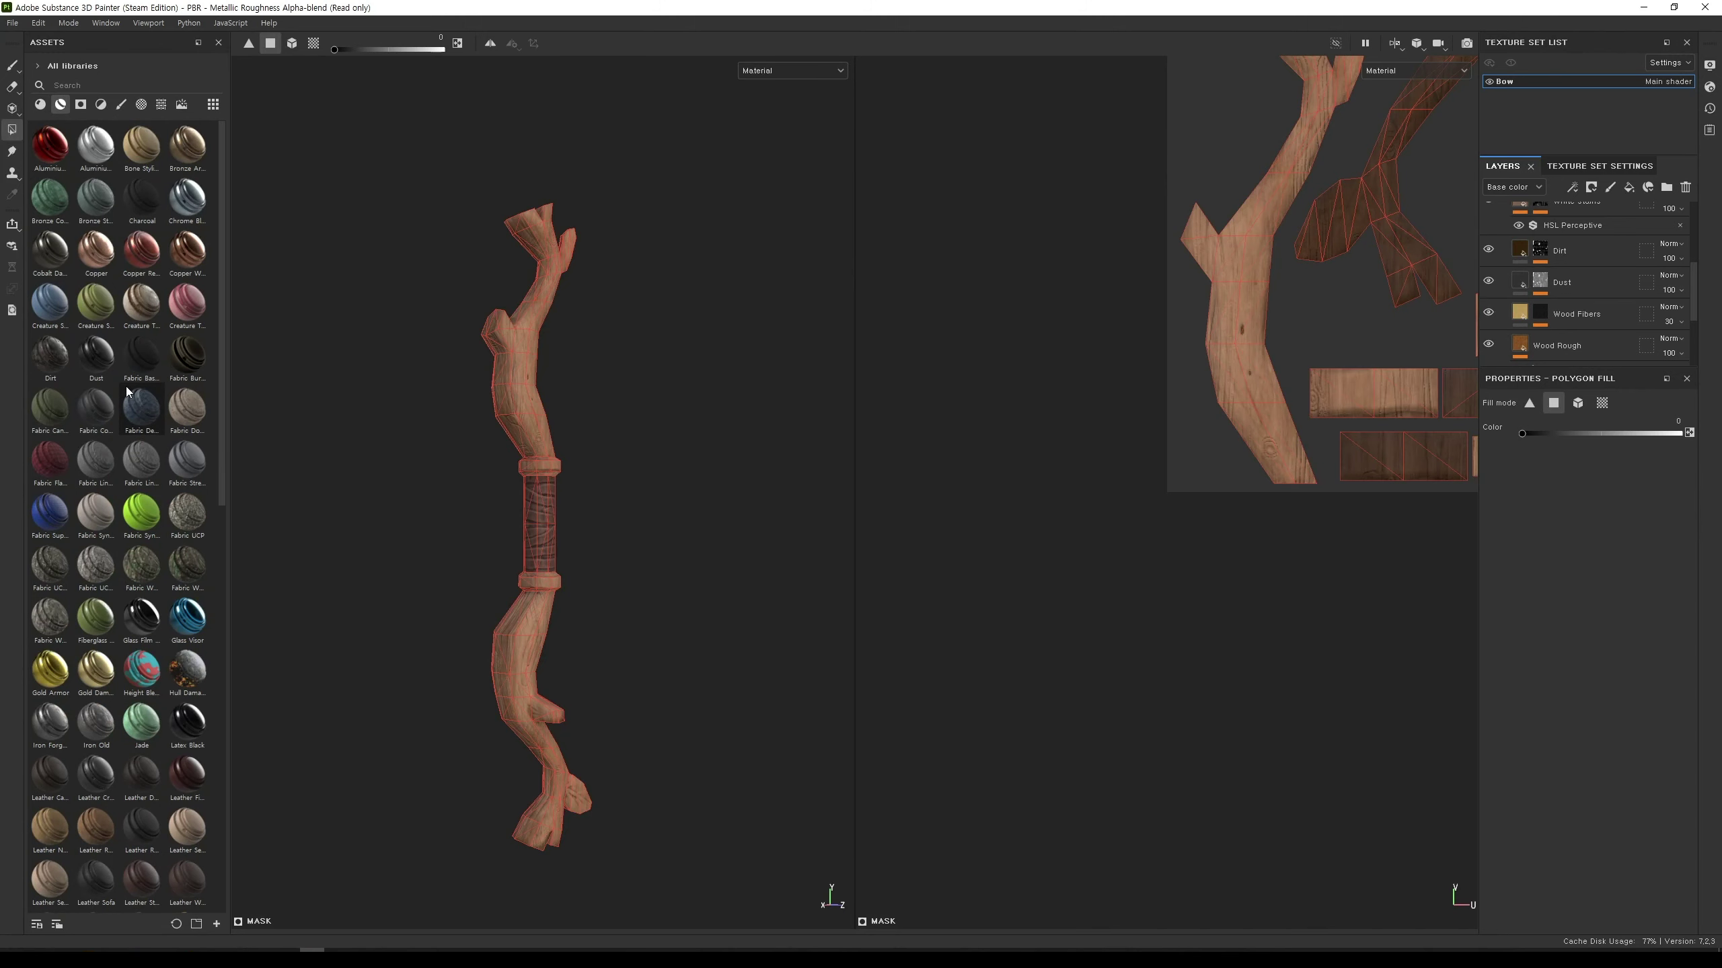
mouse_move(96, 302)
mouse_down()
mouse_move(471, 628)
mouse_move(533, 641)
mouse_up()
mouse_move(661, 665)
alt+mouse_down()
mouse_move(584, 574)
mouse_move(606, 678)
mouse_move(628, 672)
alt+mouse_up()
Step: Add a black mask to the Creature Skin Green layer
scroll(1559, 286, up, 2)
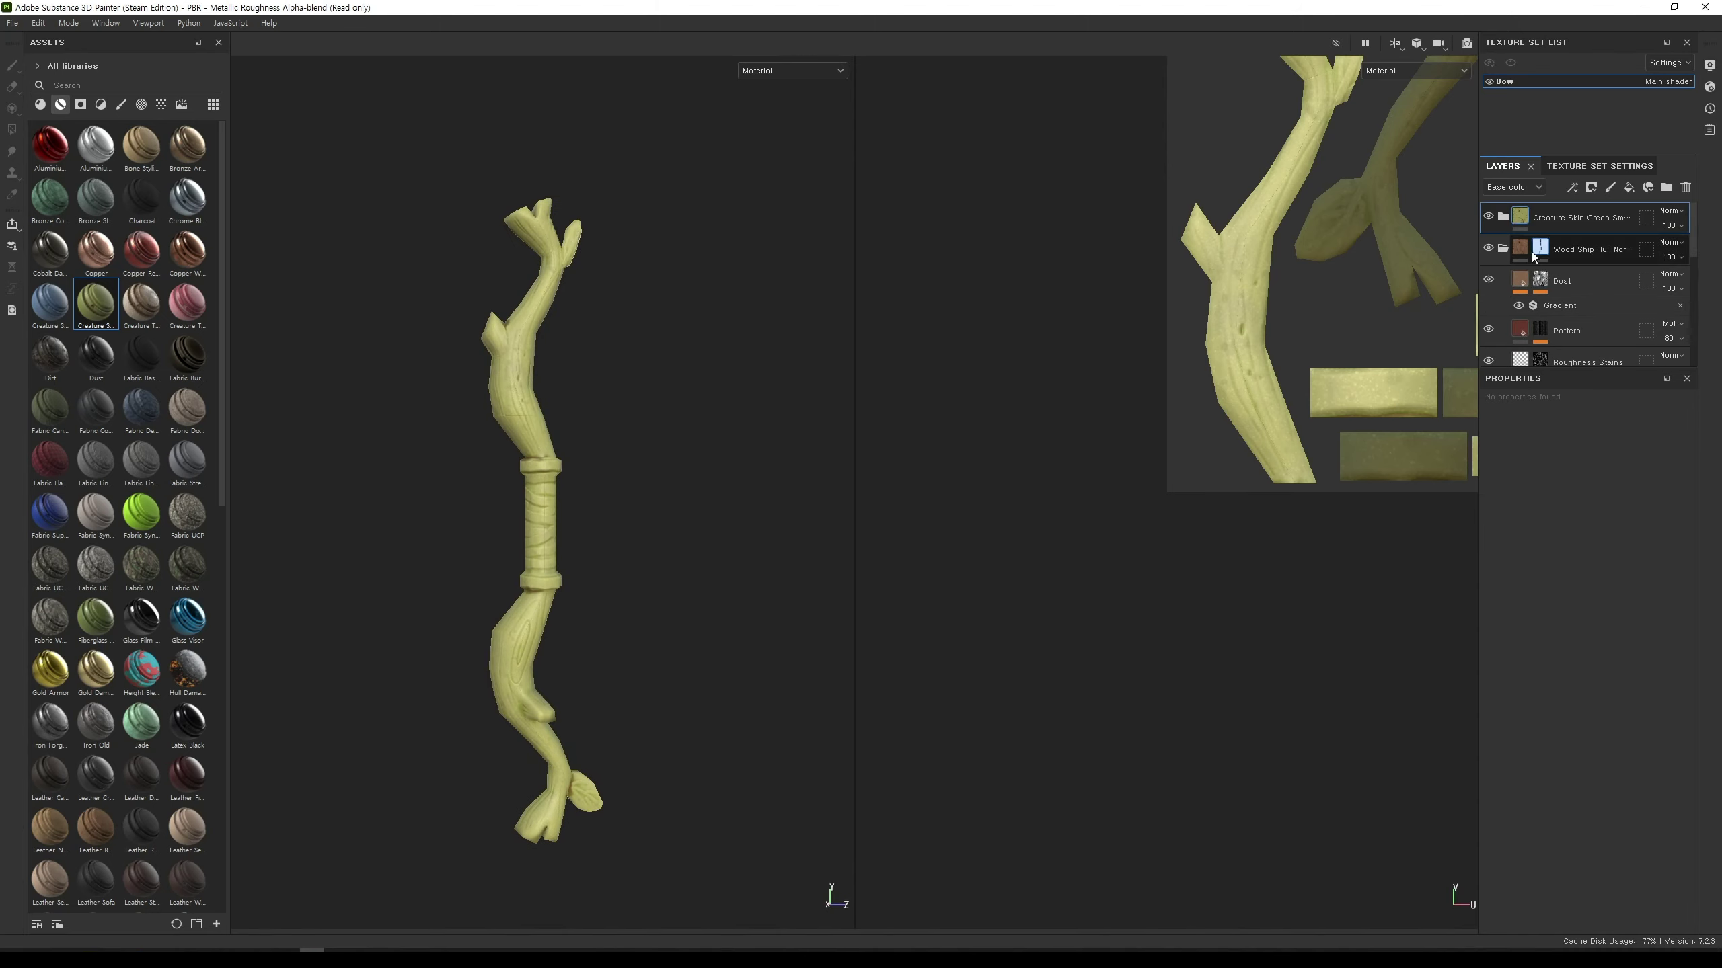
click(1502, 217)
right_click(1548, 220)
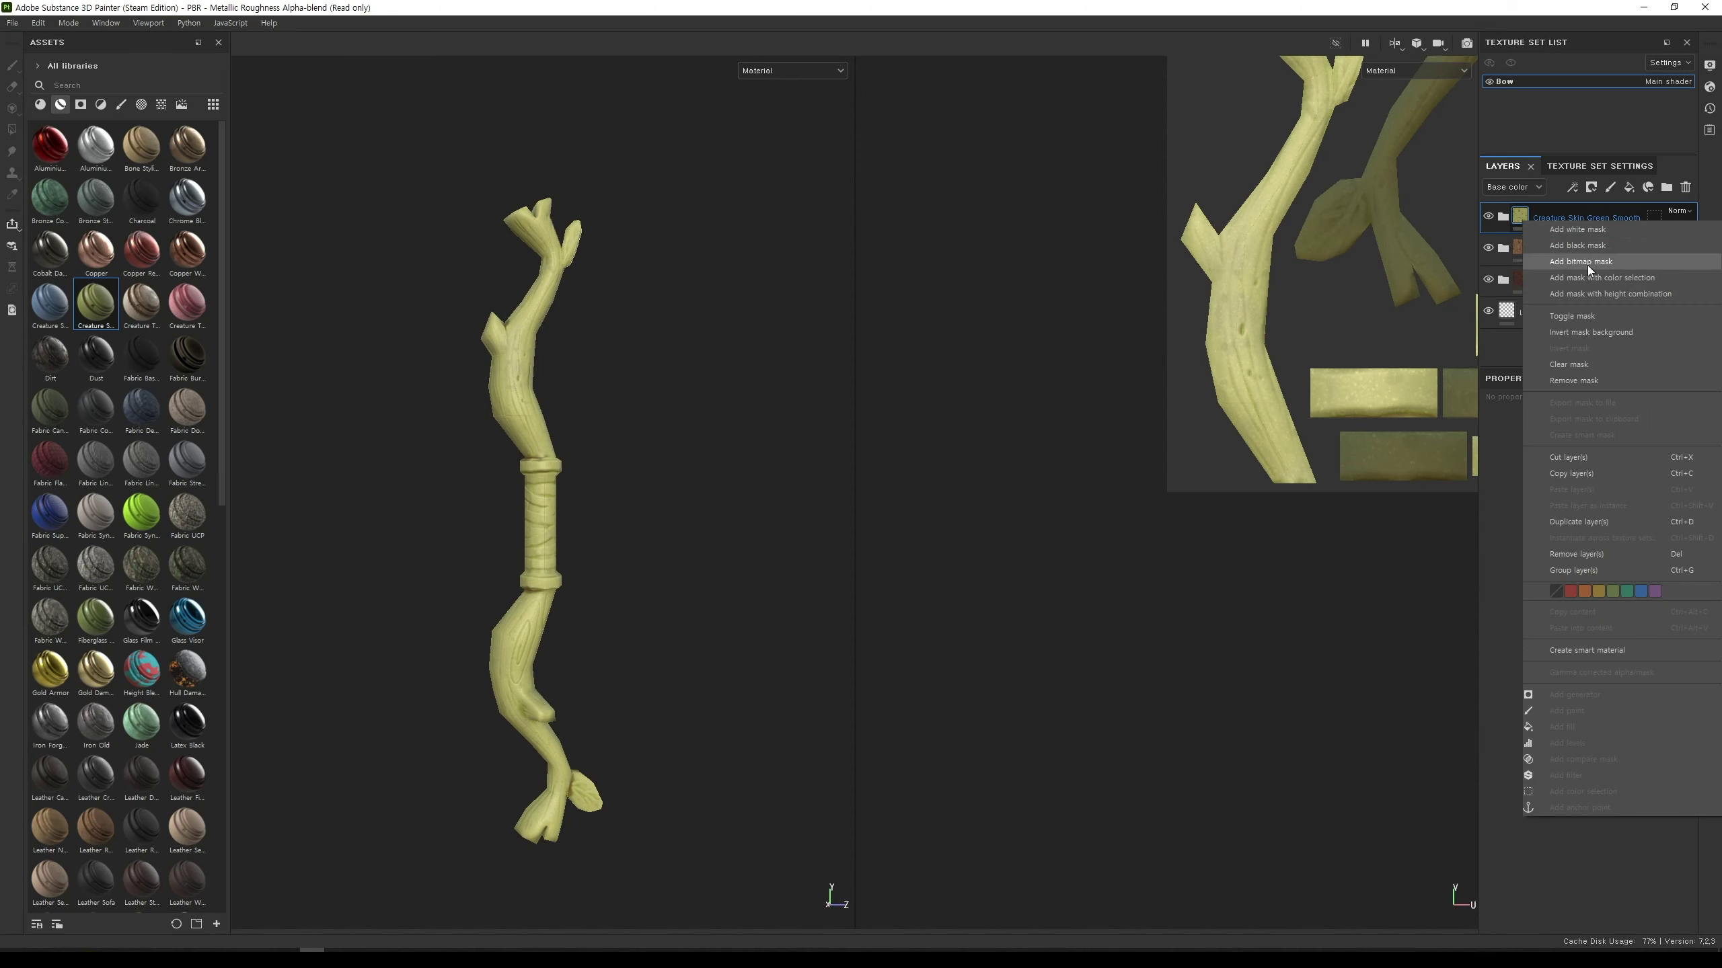
click(1595, 249)
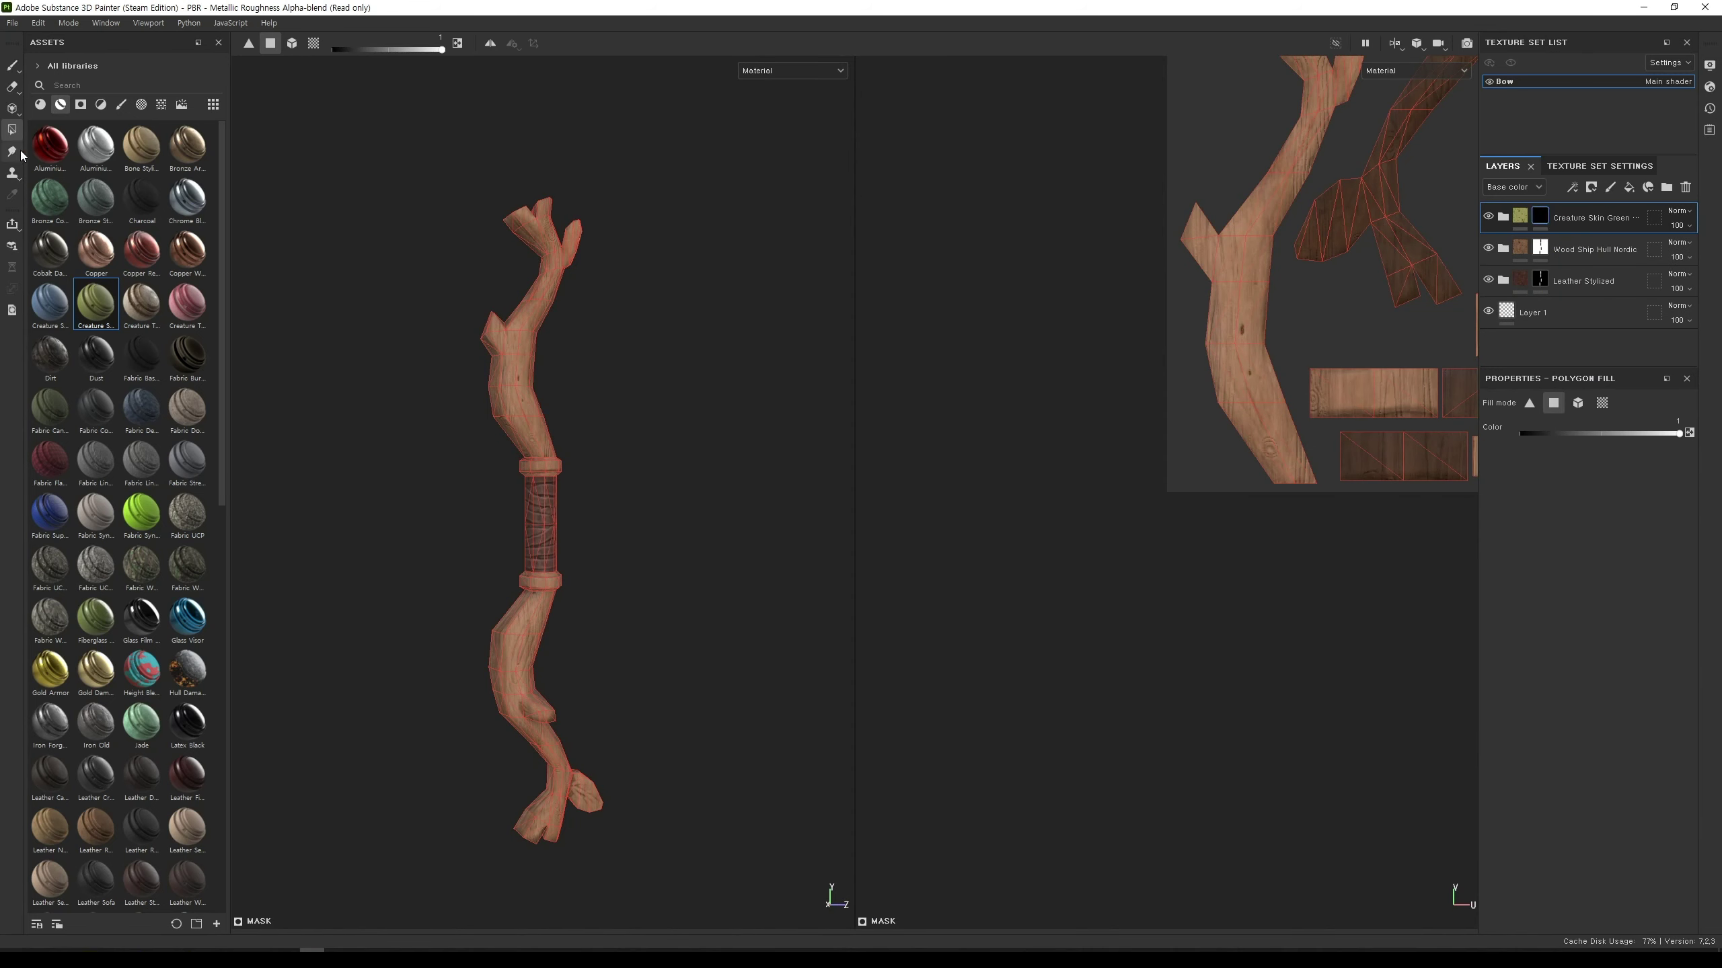
Step: Polygon-fill the leaf pieces at the lower and upper branch tips with green
scroll(661, 476, up, 3)
scroll(654, 569, up, 3)
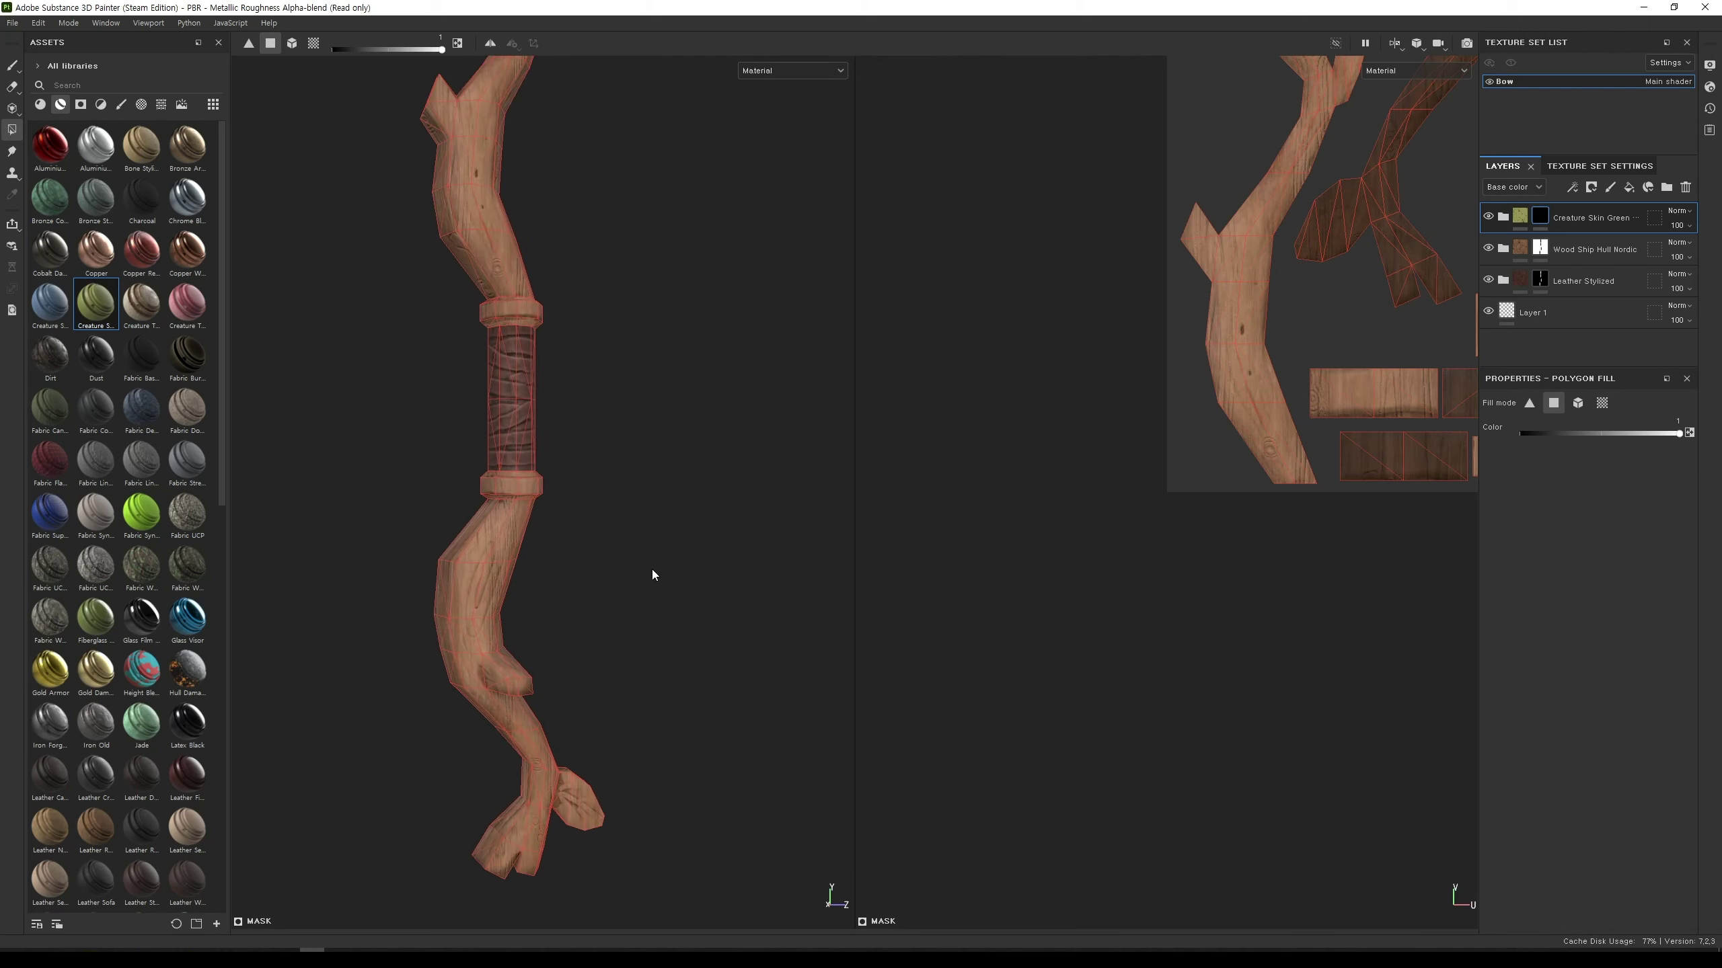
scroll(625, 602, up, 2)
drag(648, 879, 575, 748)
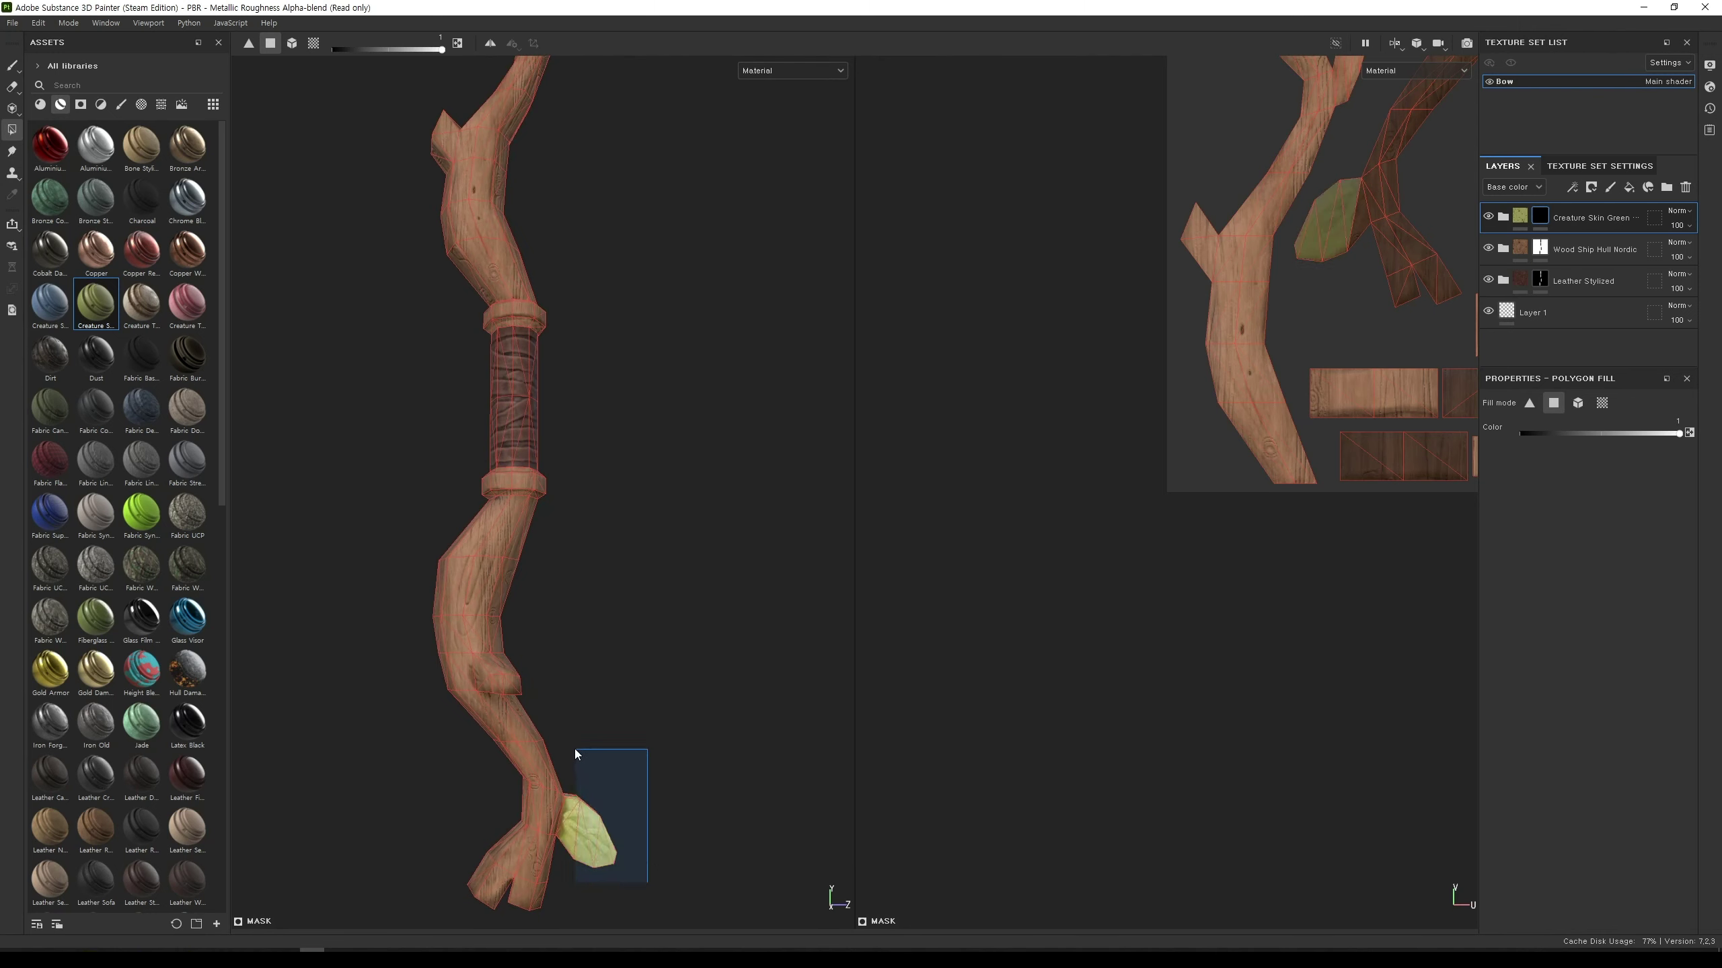
alt+drag(684, 715, 258, 671)
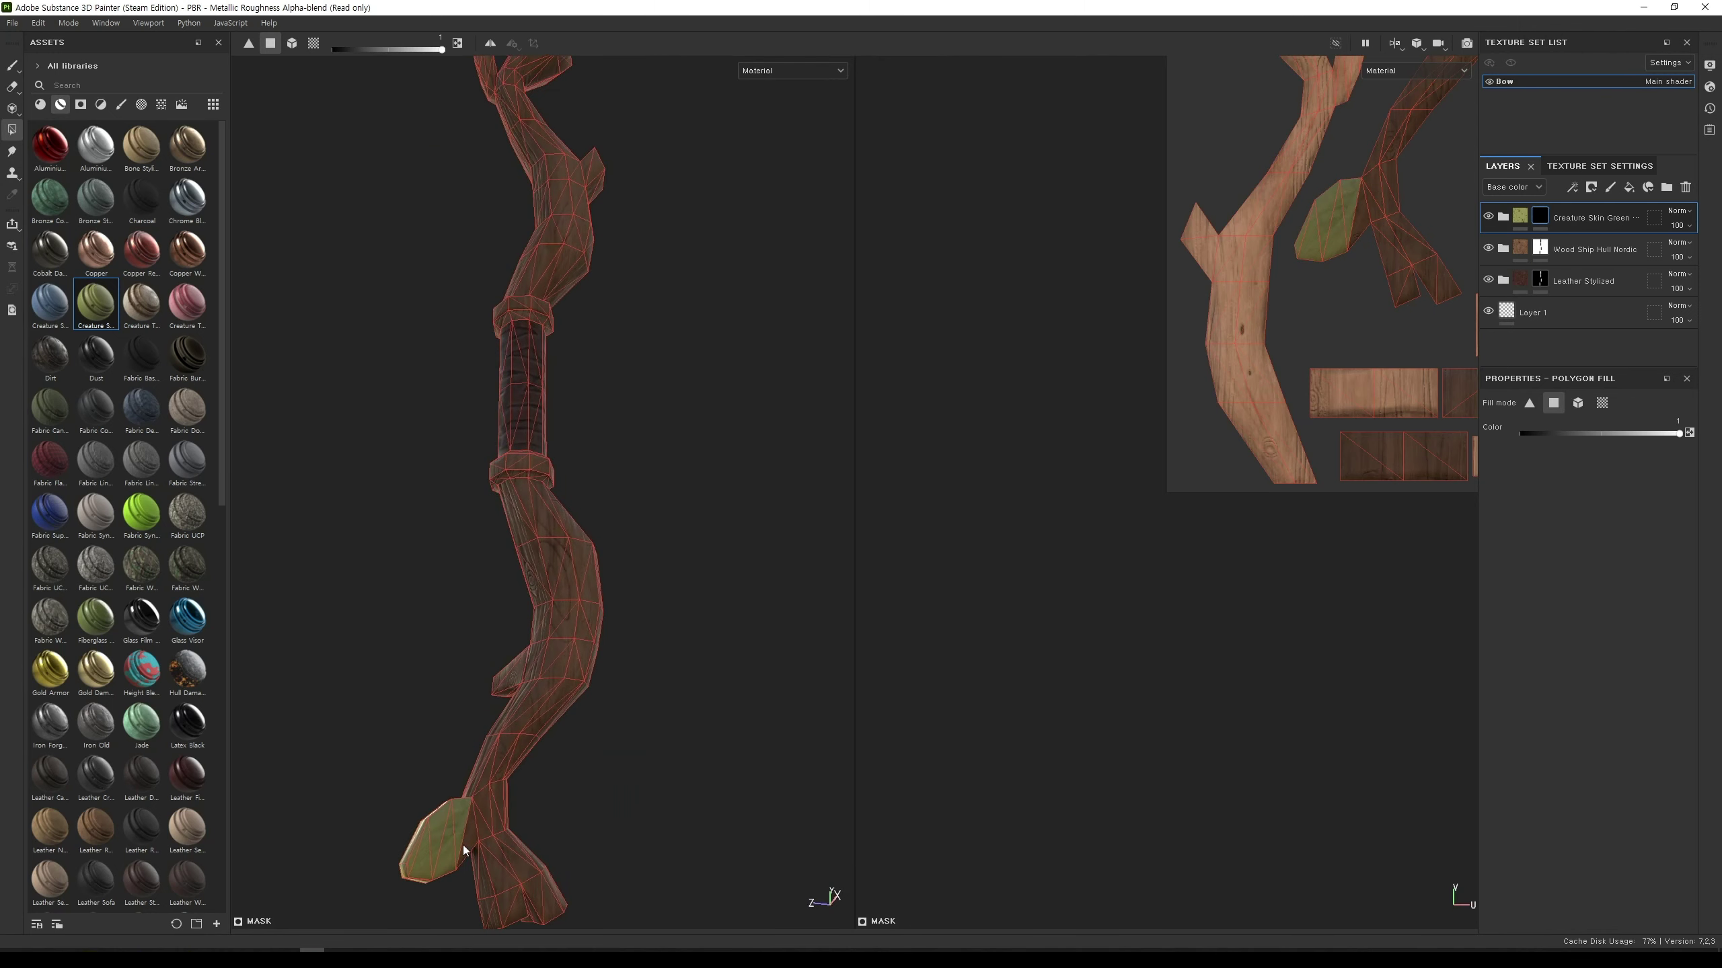
alt+middle_drag(614, 632, 738, 727)
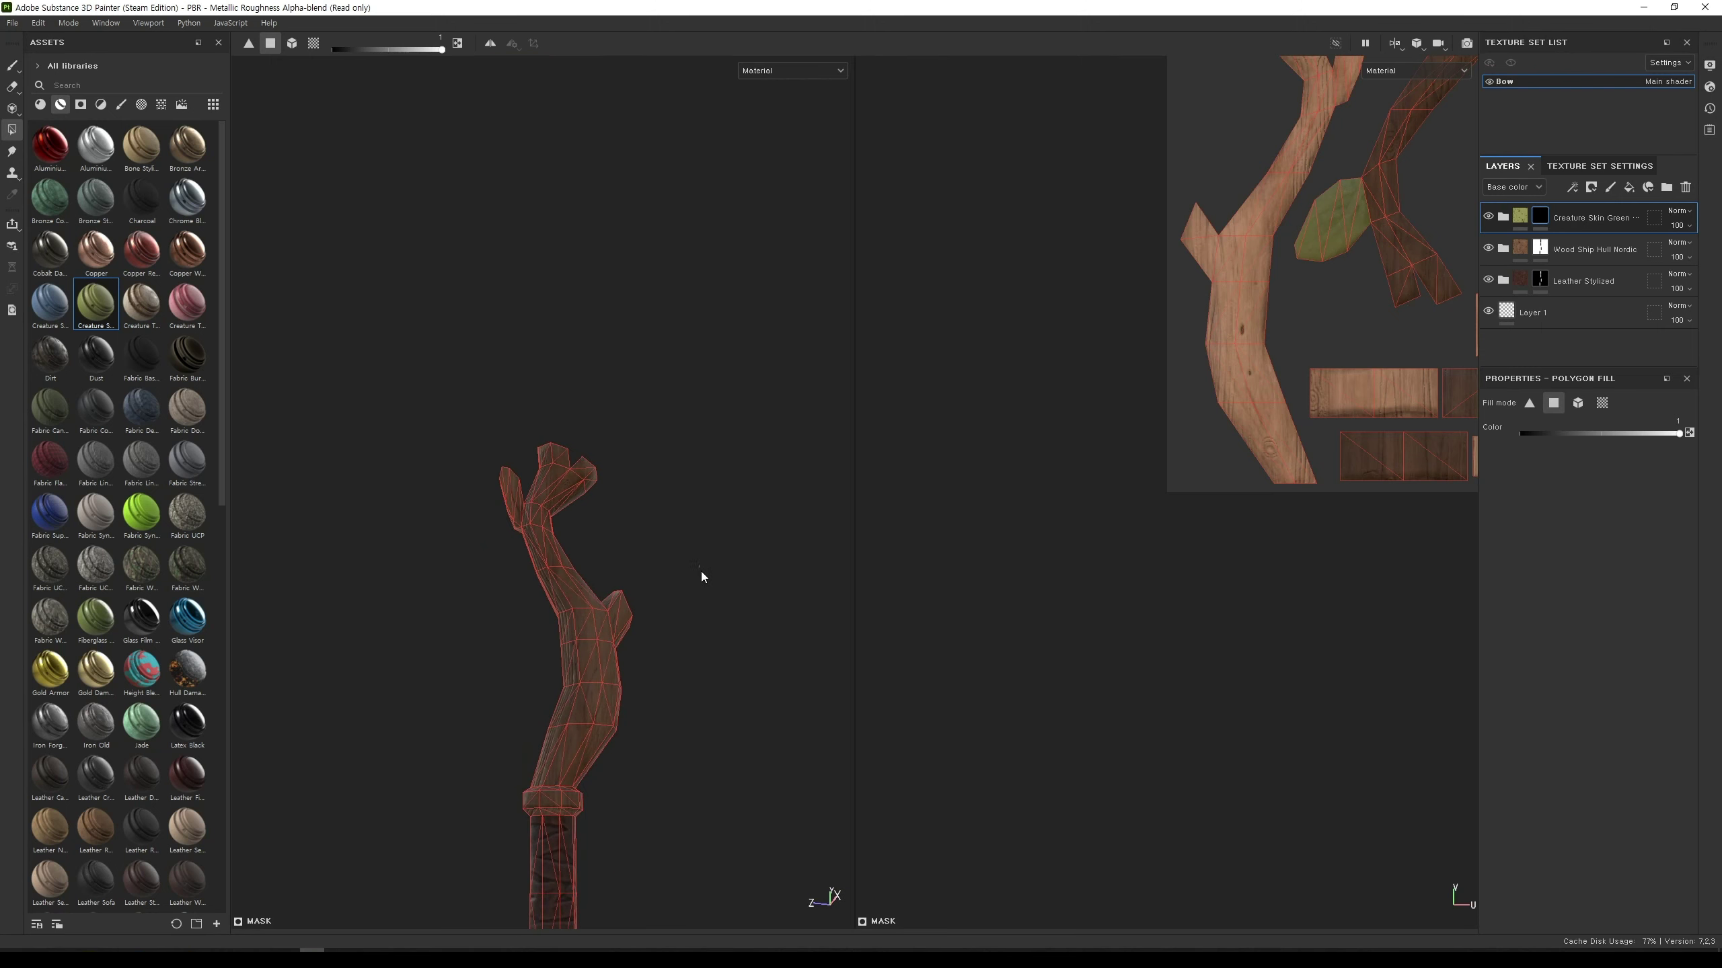
alt+drag(700, 570, 518, 511)
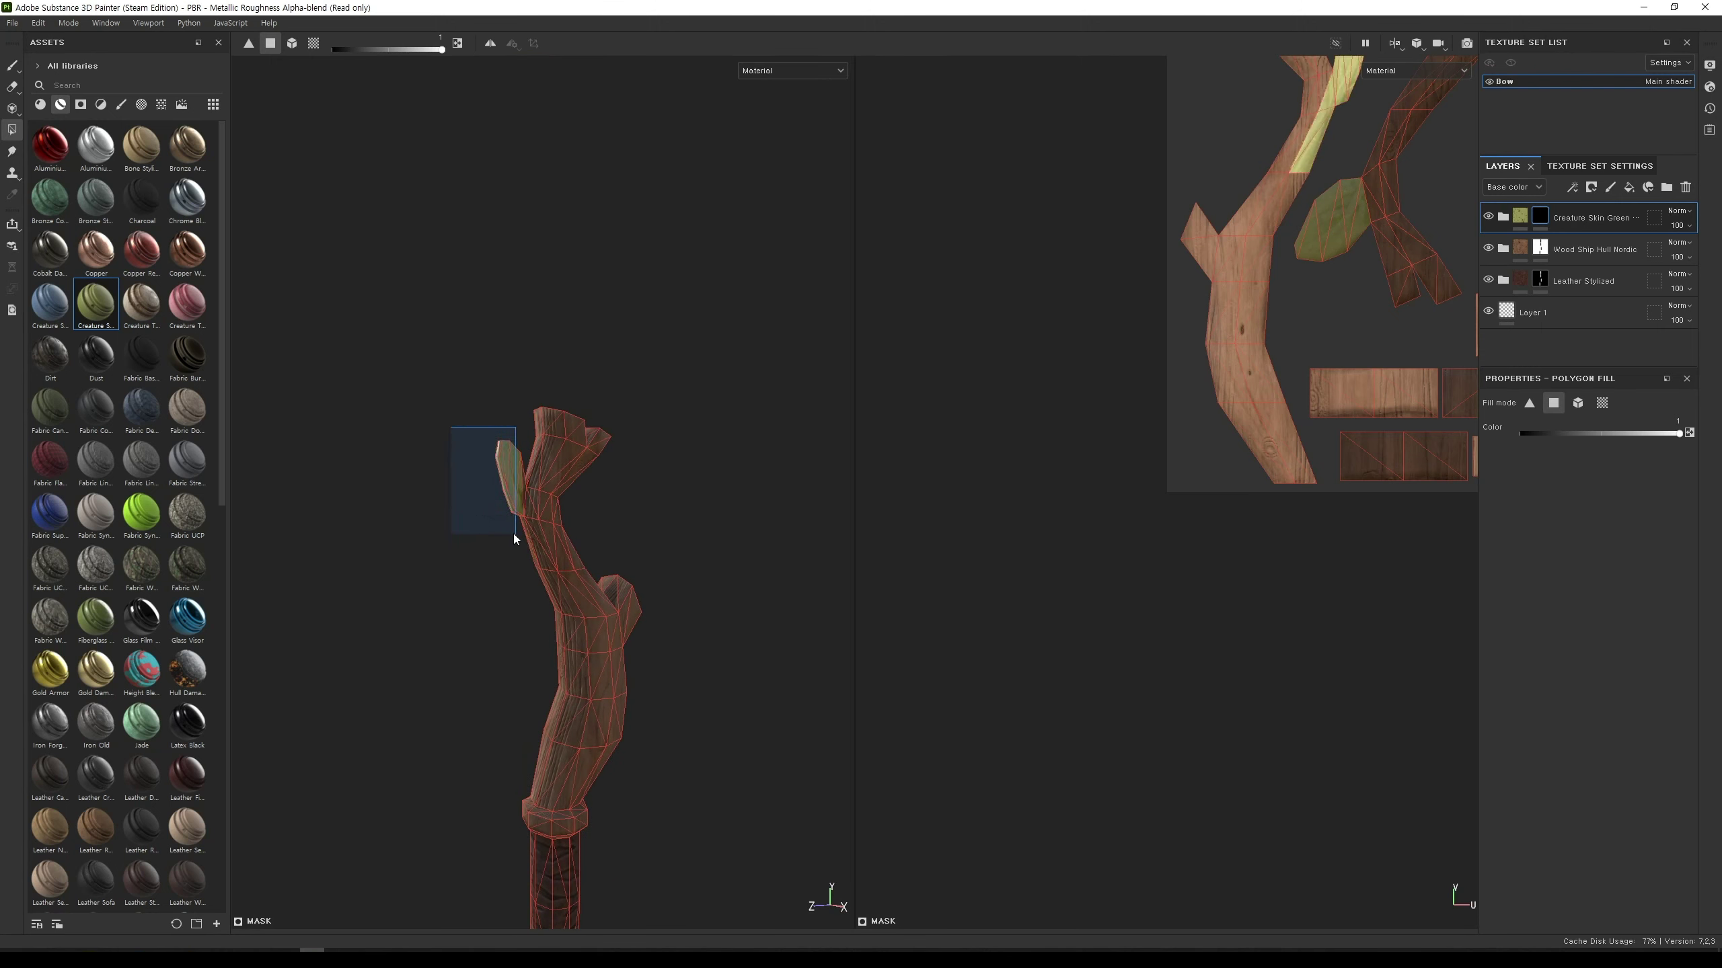
mouse_move(520, 522)
mouse_down()
mouse_move(661, 516)
mouse_move(698, 624)
mouse_up()
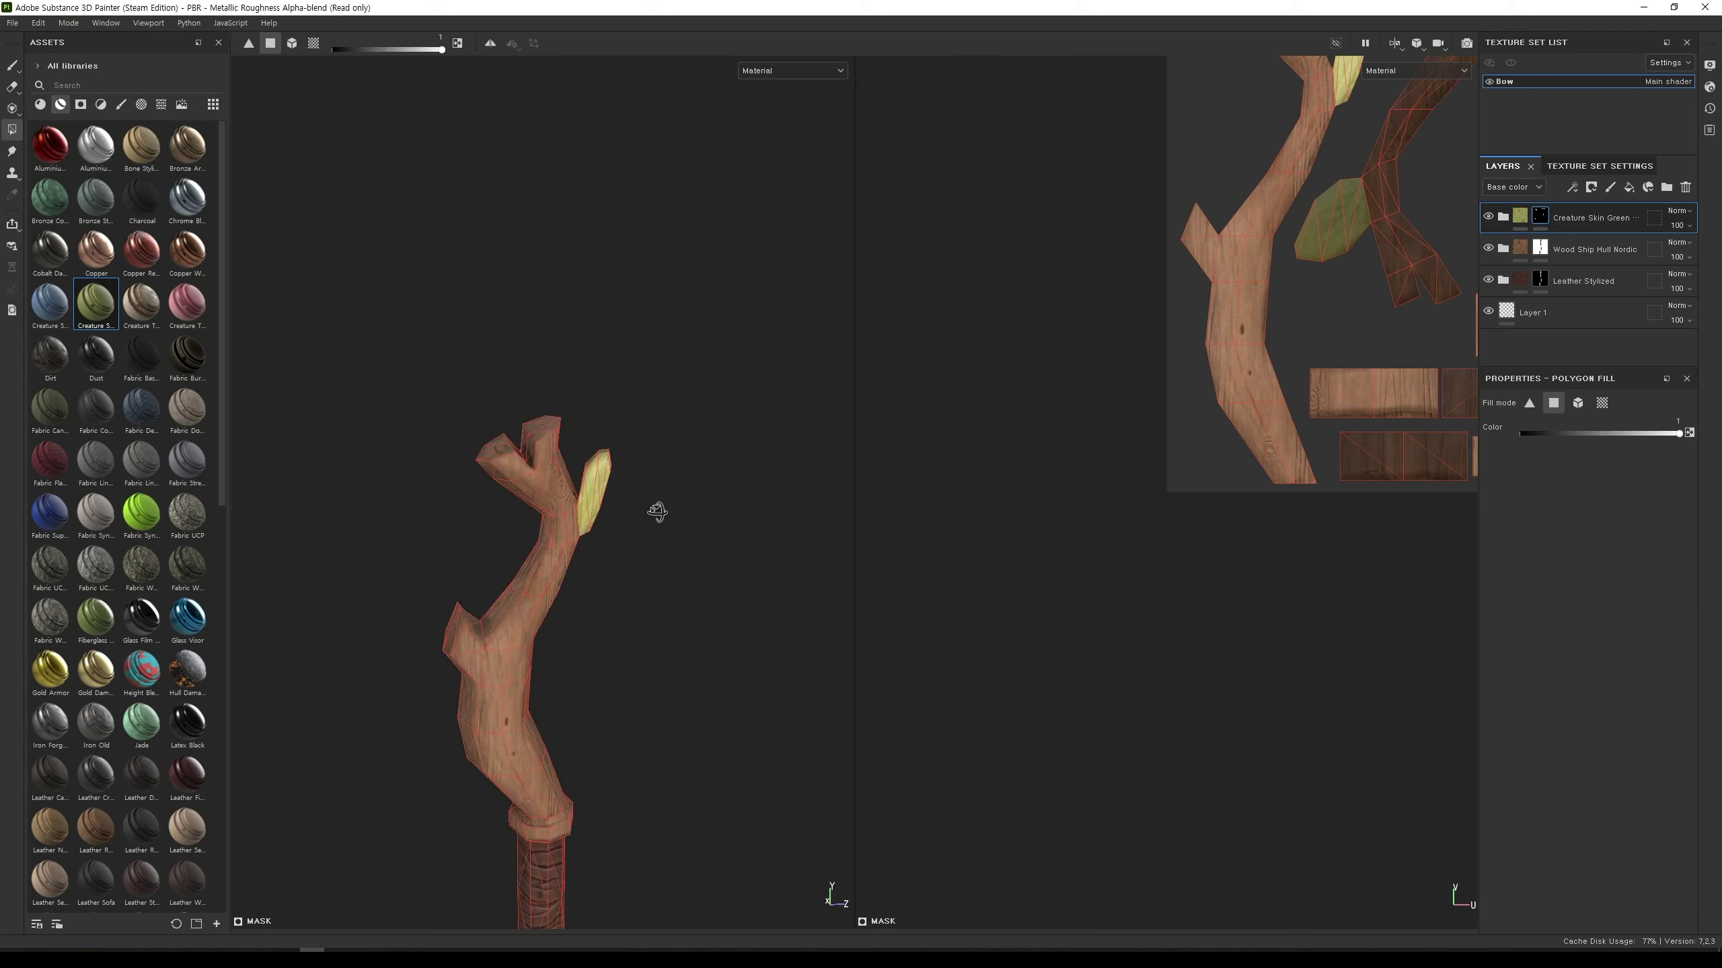
mouse_move(615, 569)
alt+mouse_down()
mouse_move(674, 538)
mouse_move(630, 484)
alt+mouse_up()
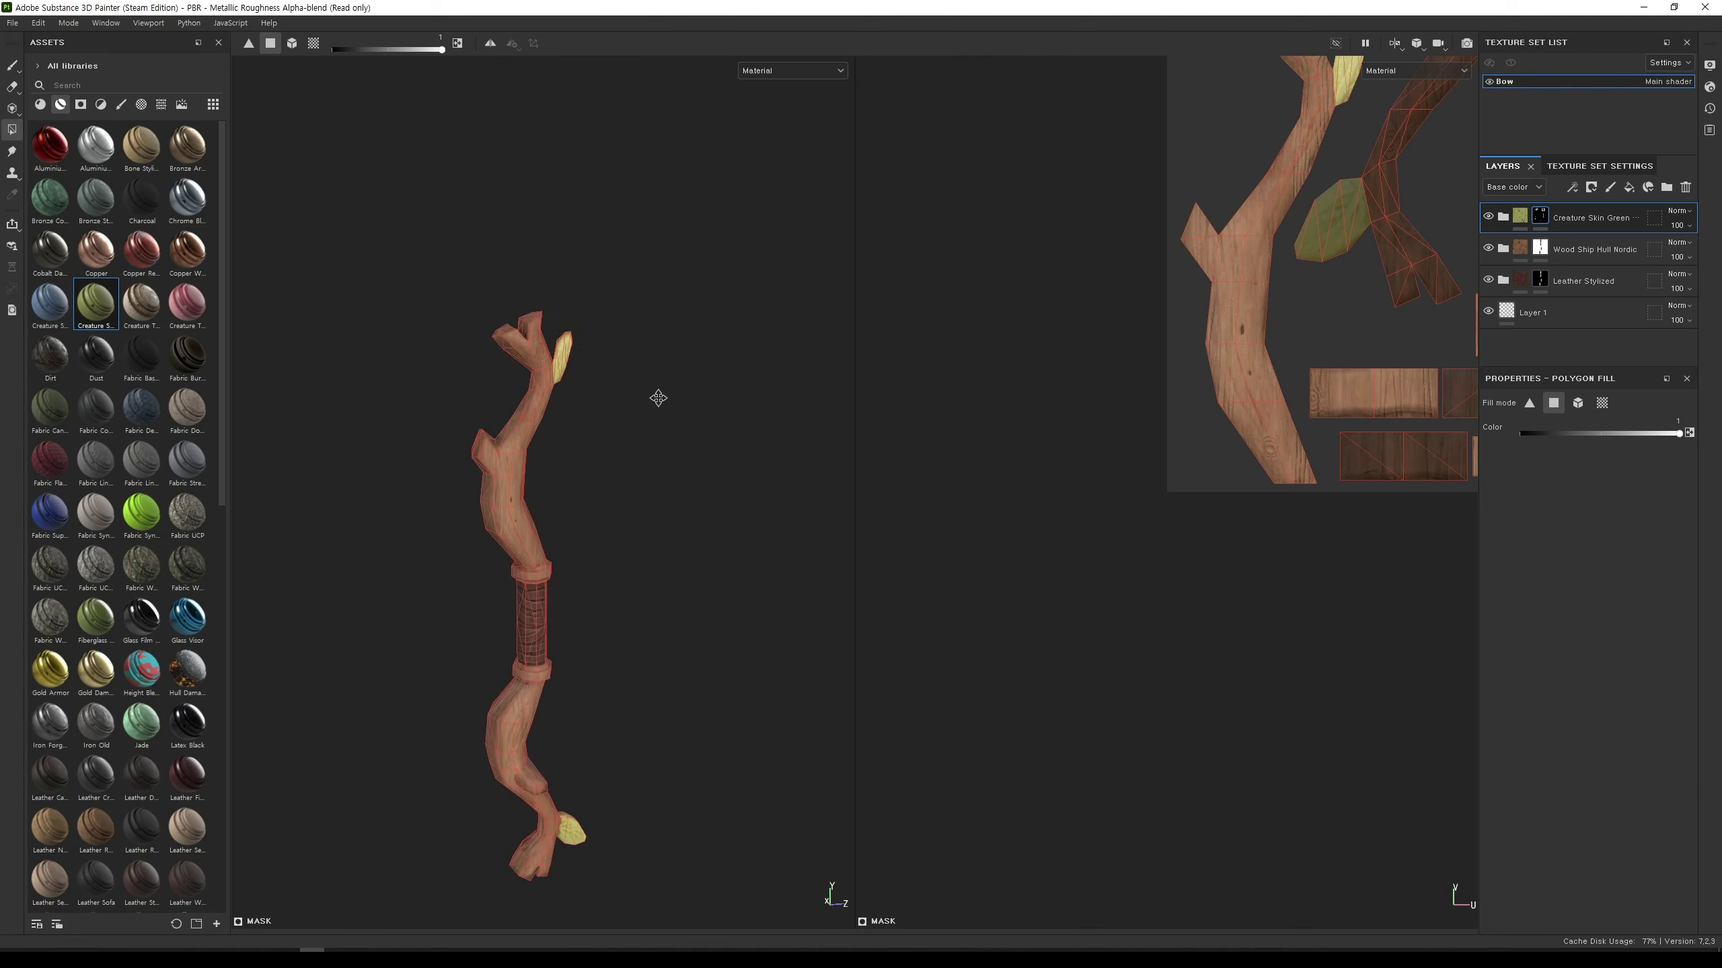
Step: Browse the asset library, filtering it back to materials only
scroll(645, 542, up, 3)
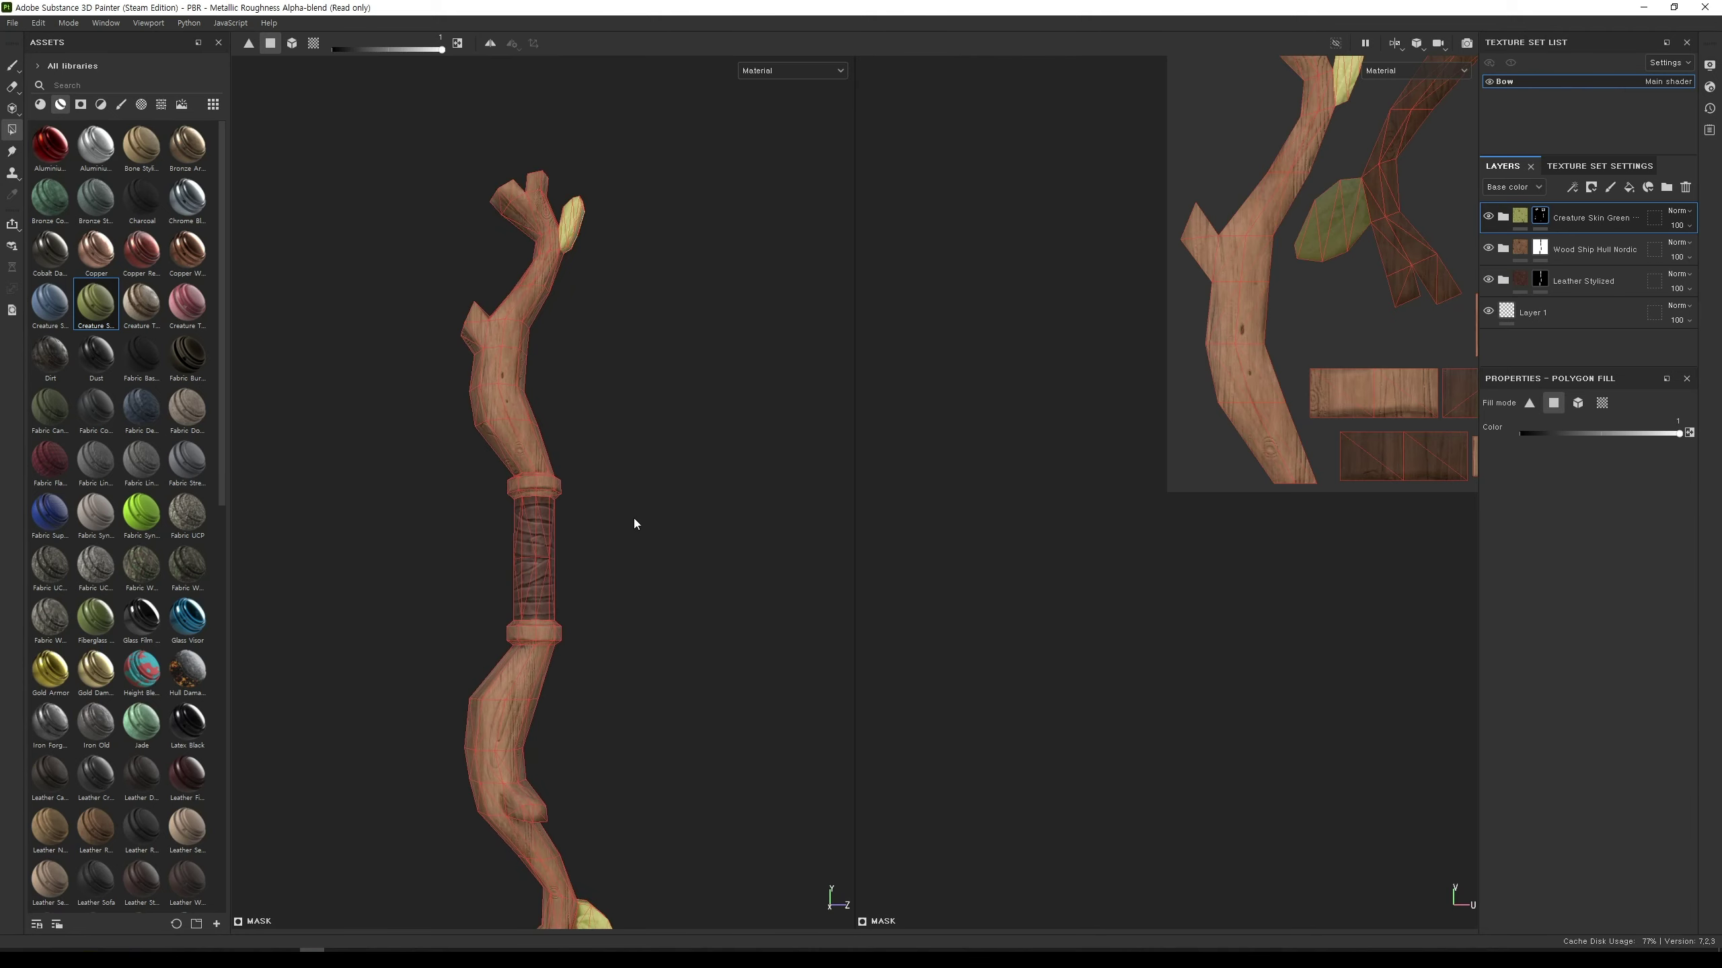
click(60, 104)
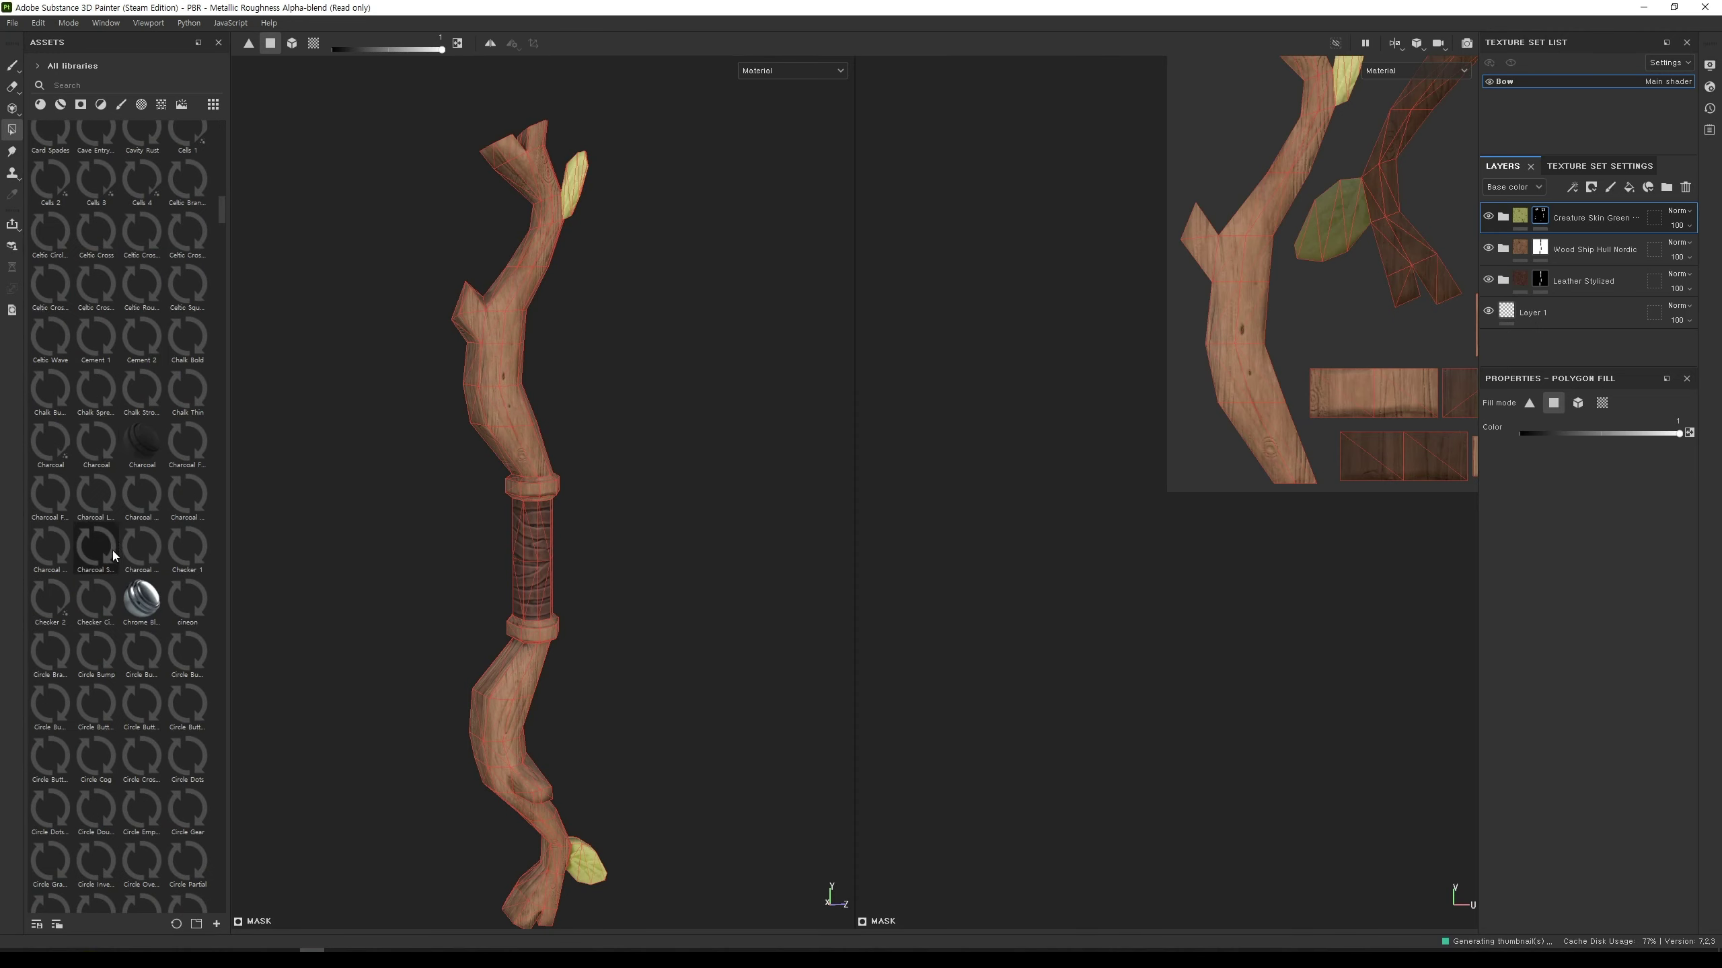
scroll(101, 339, down, 10)
scroll(118, 417, down, 5)
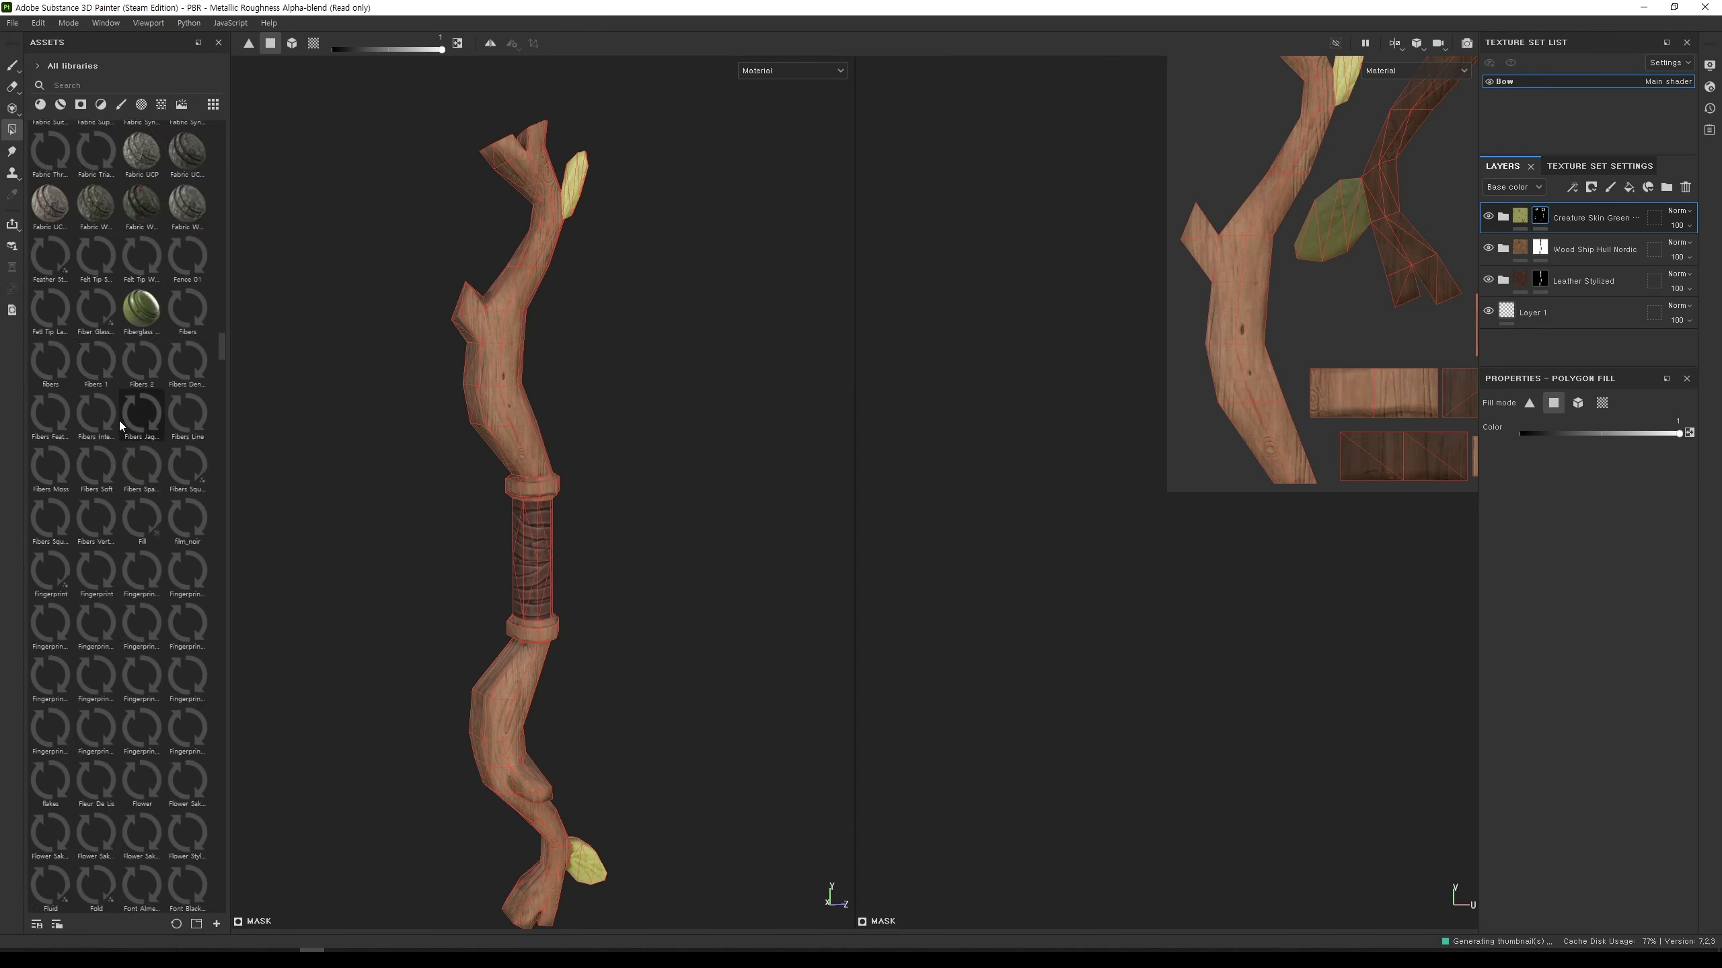
scroll(120, 421, down, 5)
scroll(121, 426, down, 5)
scroll(121, 431, down, 5)
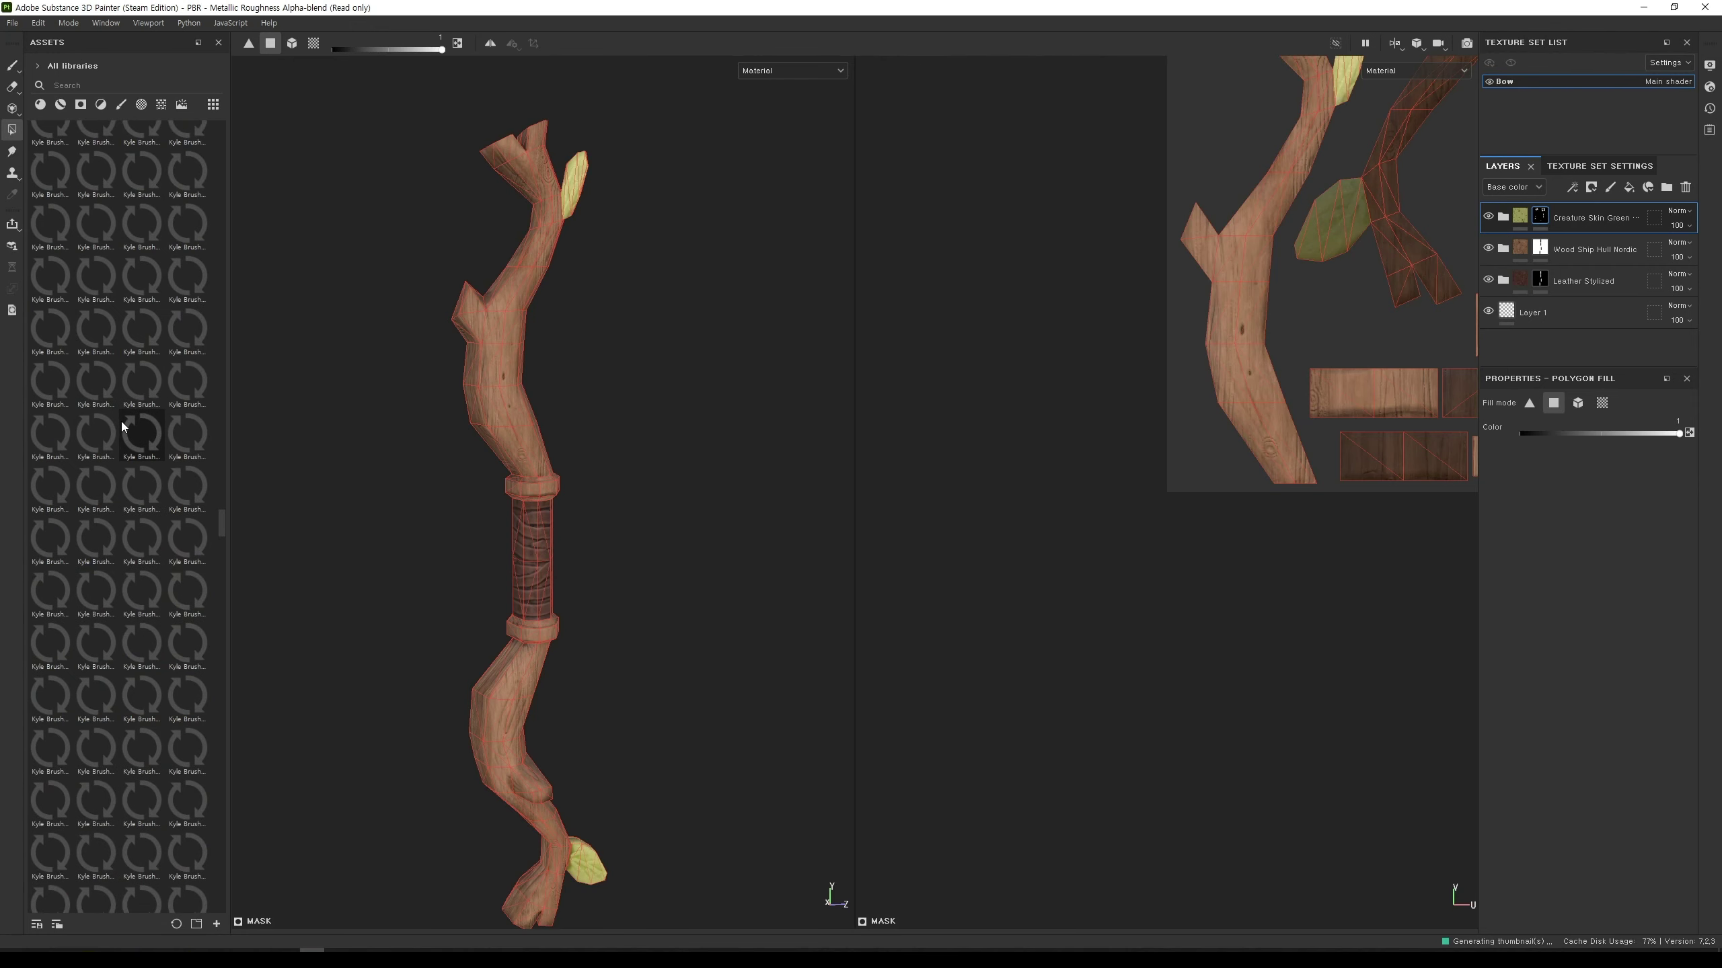
click(60, 104)
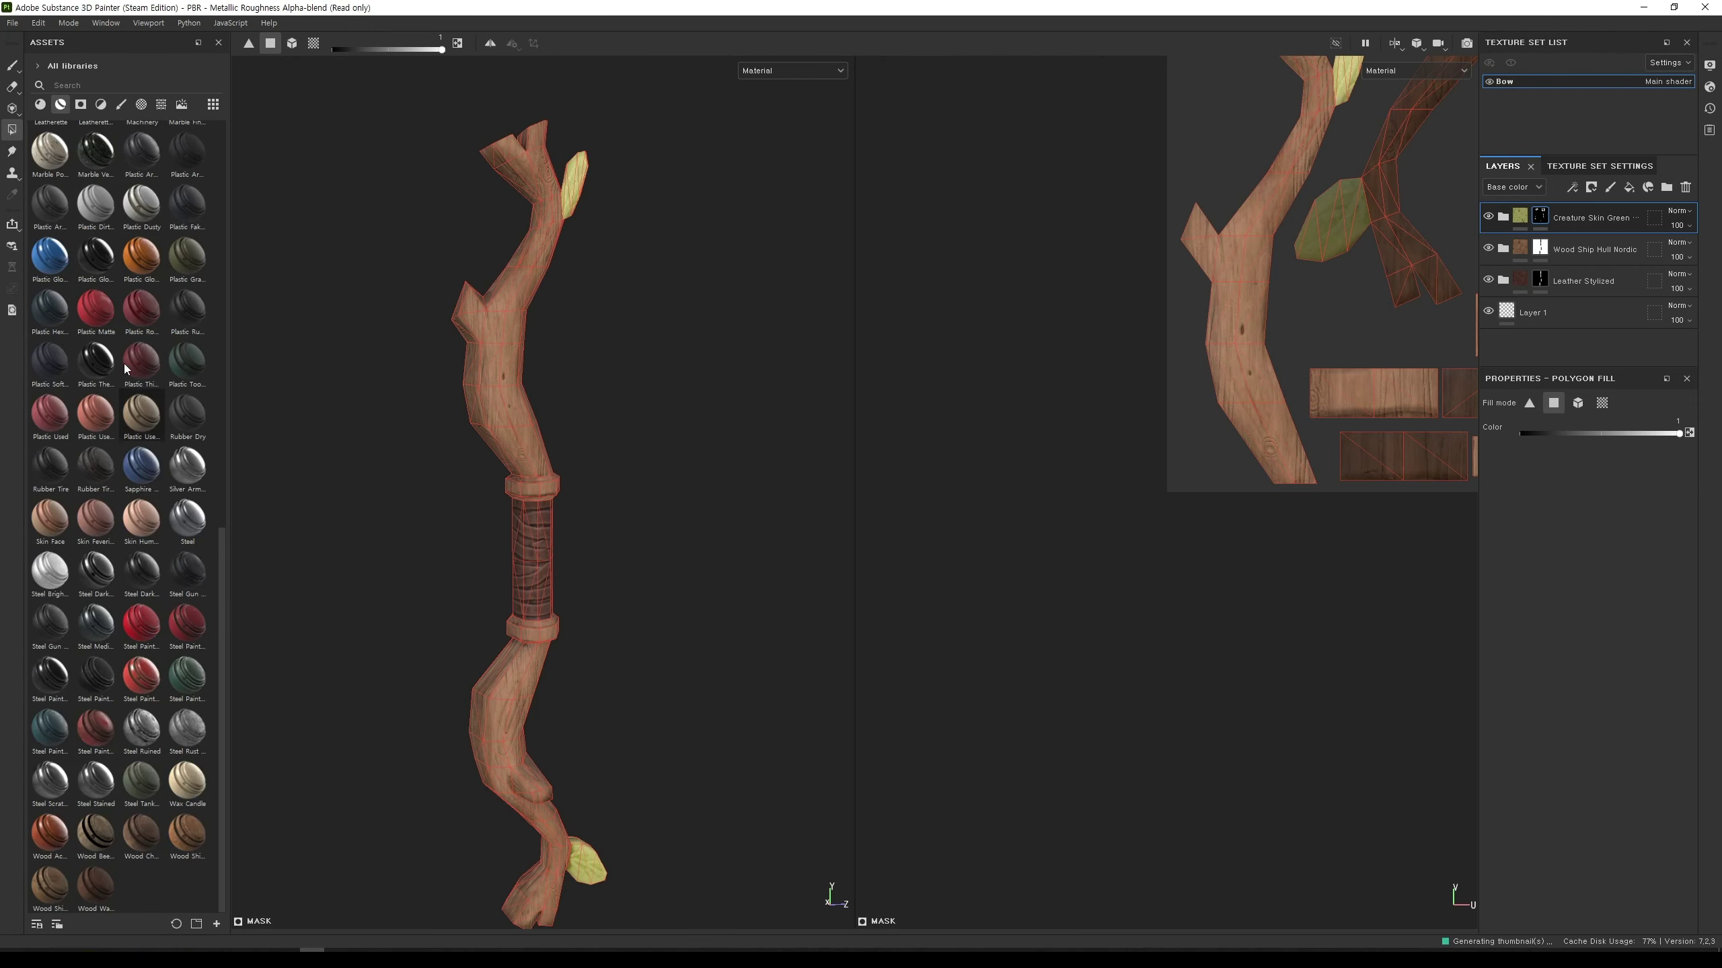
click(59, 105)
click(58, 105)
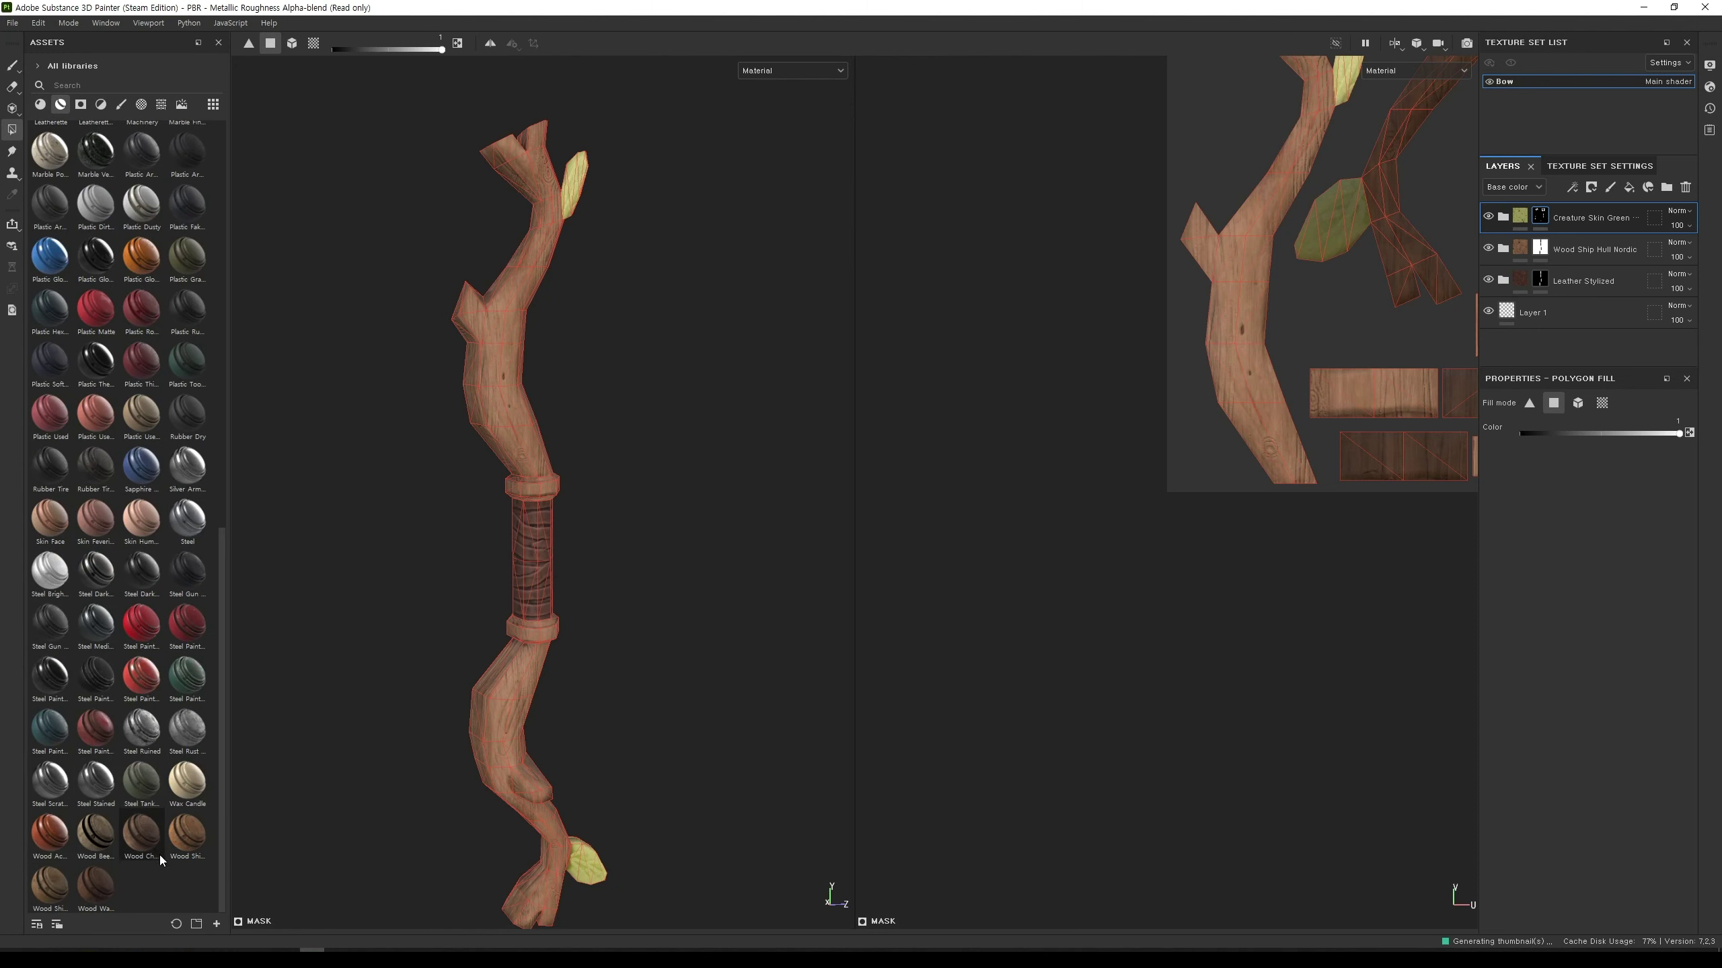
Step: Apply the Wood Ship Hull Old material to the bow, undoing and re-dropping it
drag(49, 885, 480, 719)
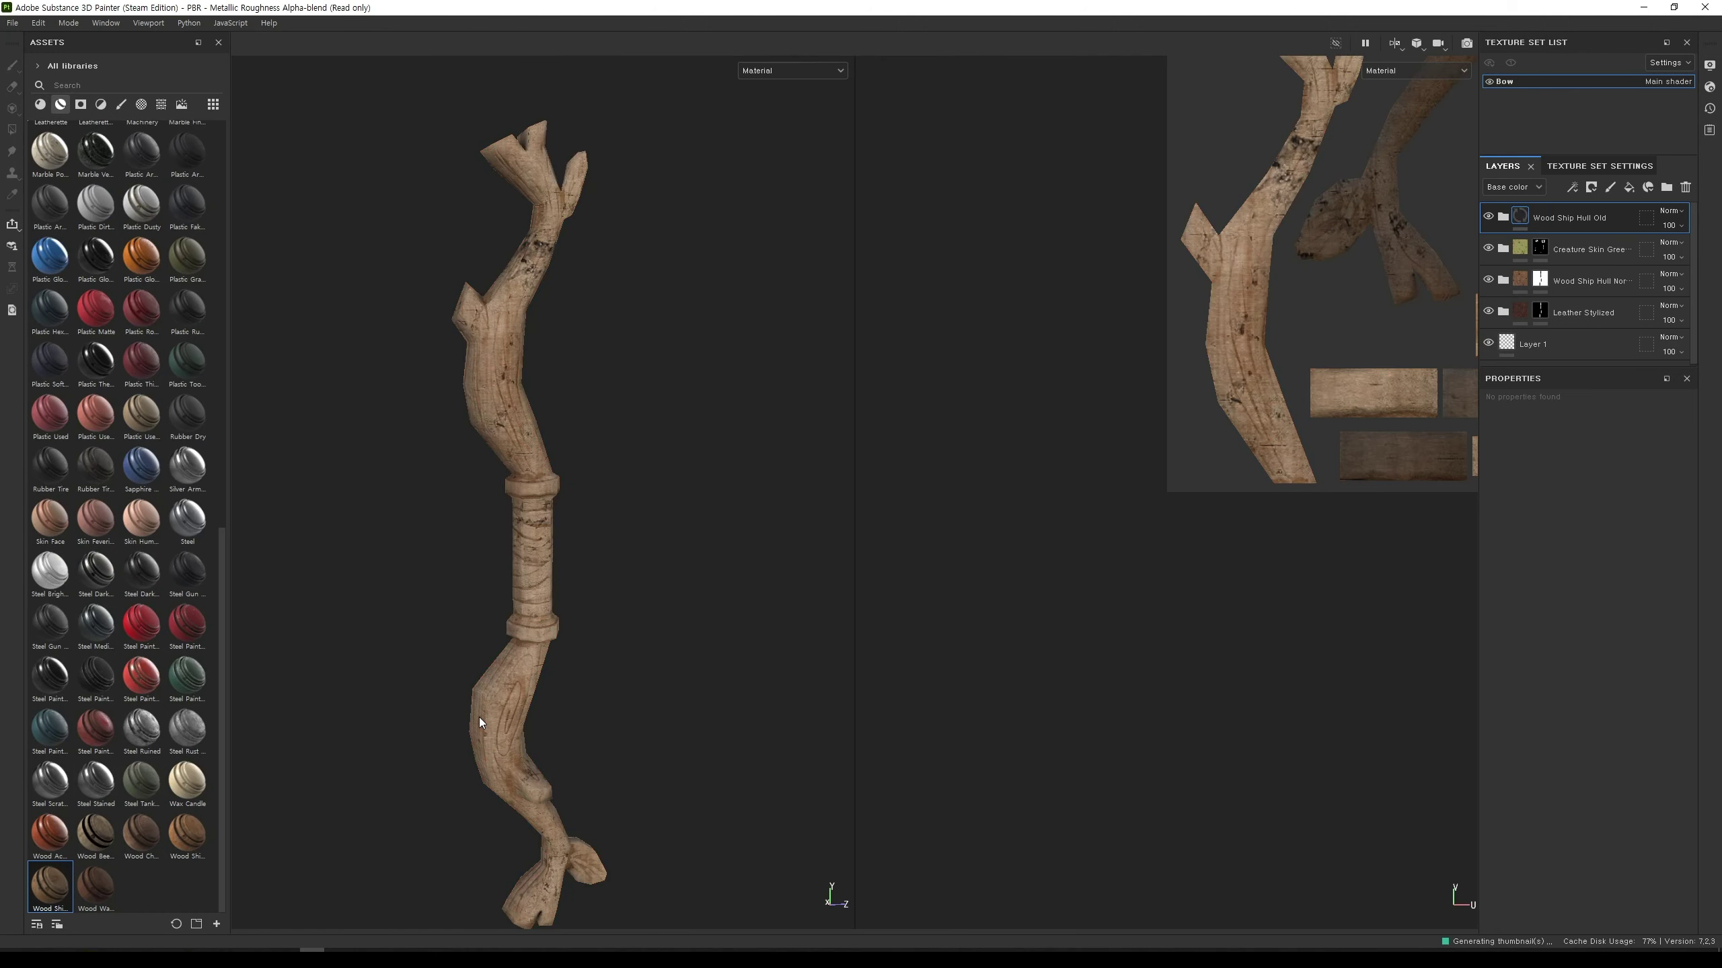
key(ctrl)
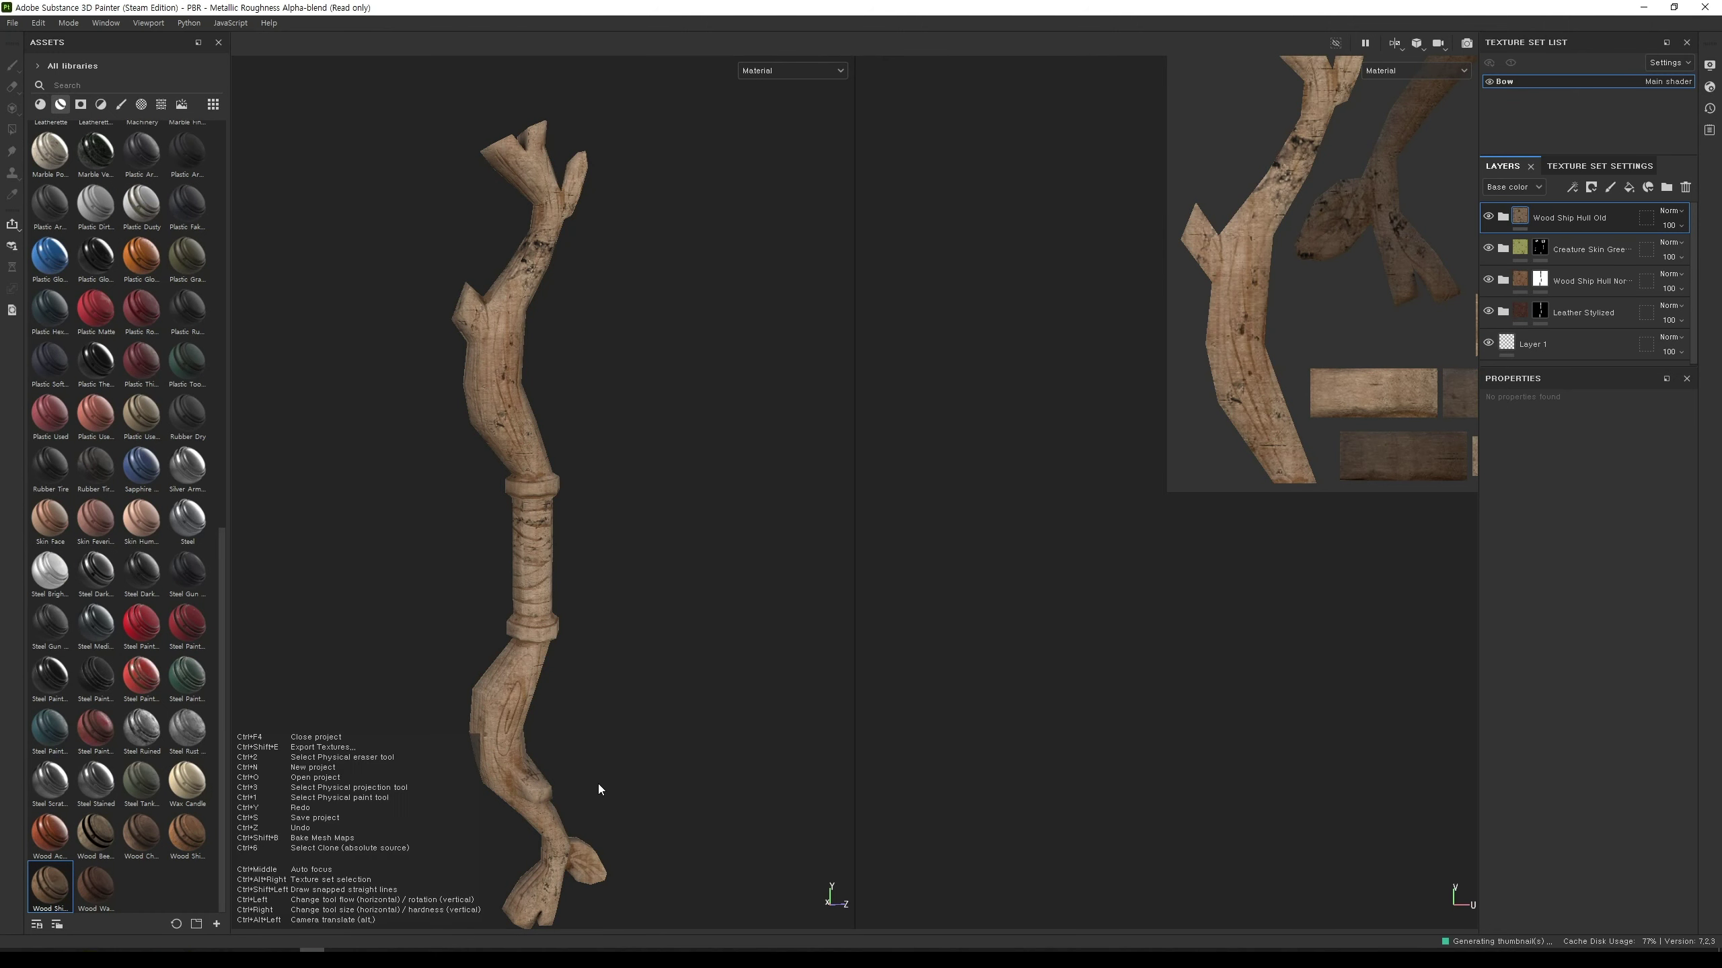
key(ctrl+z)
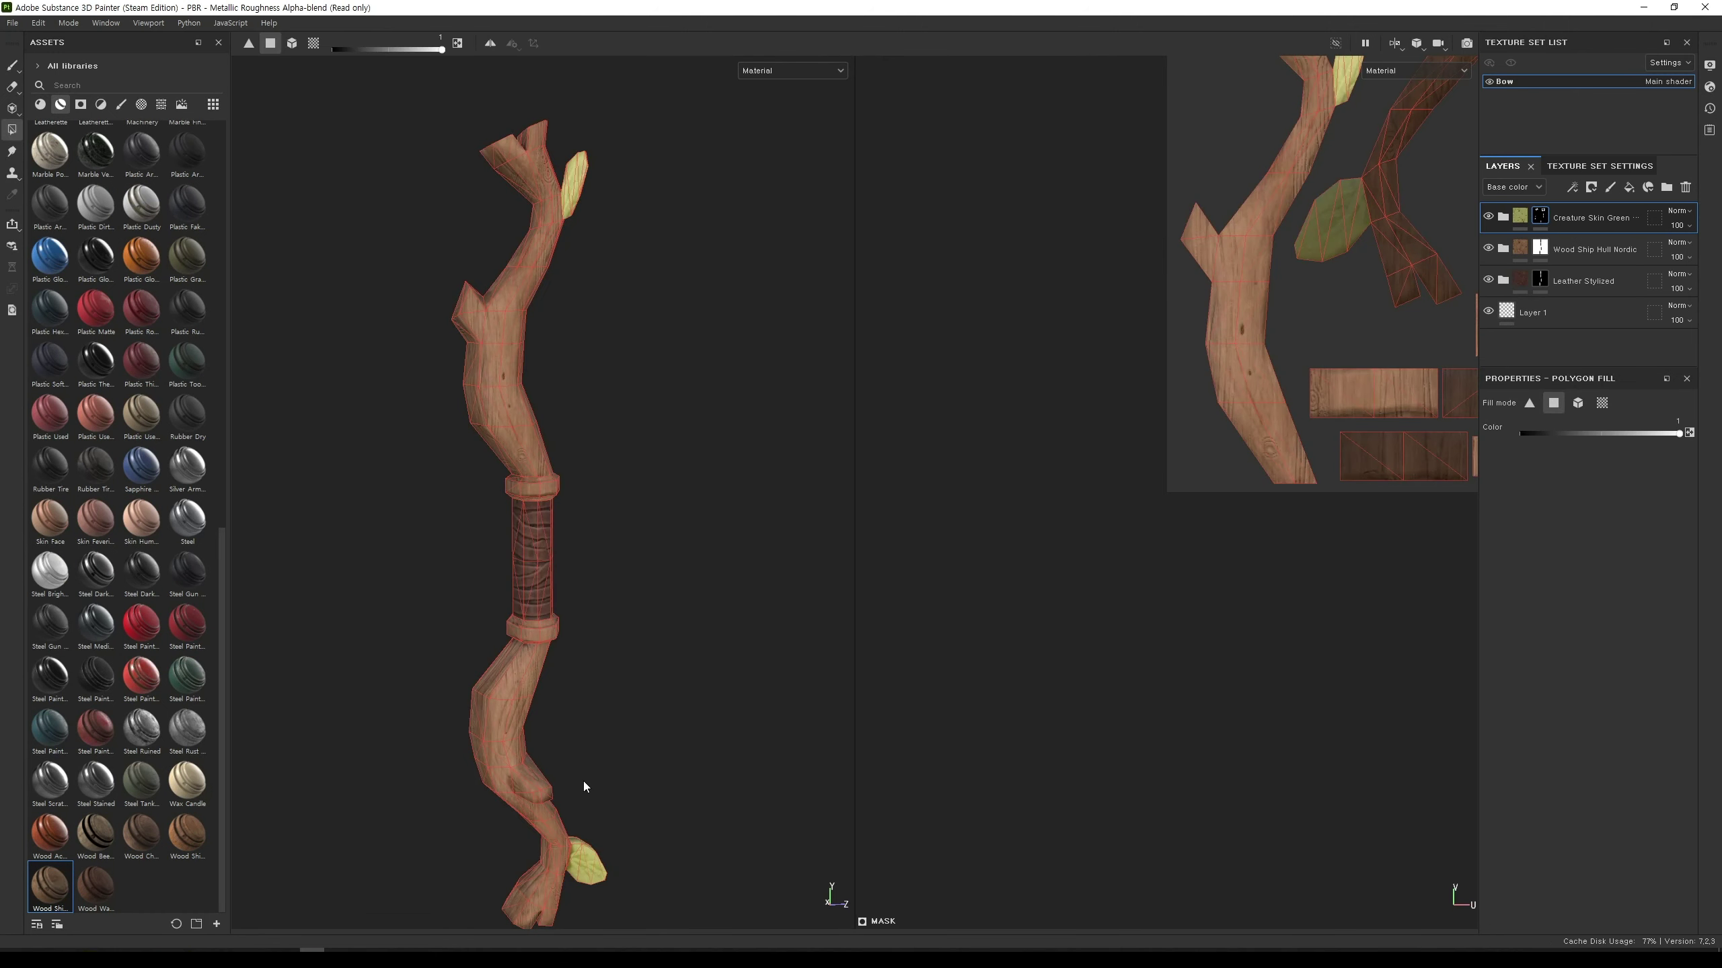
mouse_move(95, 885)
mouse_down()
mouse_move(518, 728)
mouse_move(491, 736)
mouse_up()
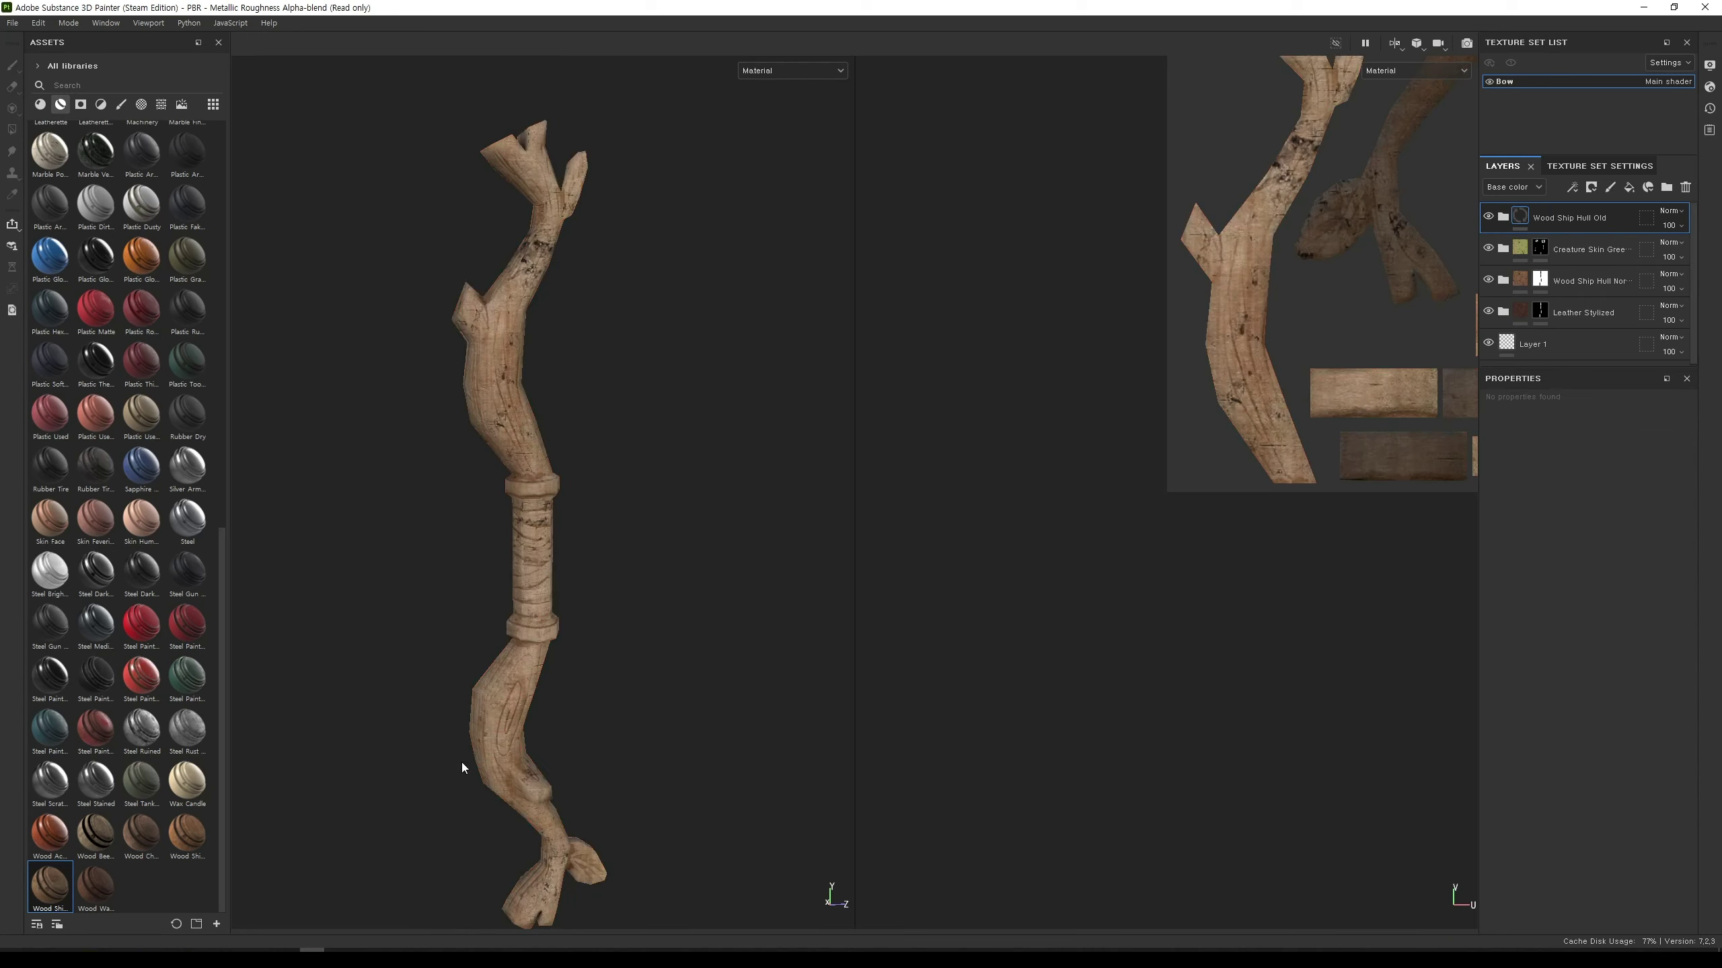
Step: Hide the Wood Ship Hull Old layer behind a black mask
right_click(1553, 221)
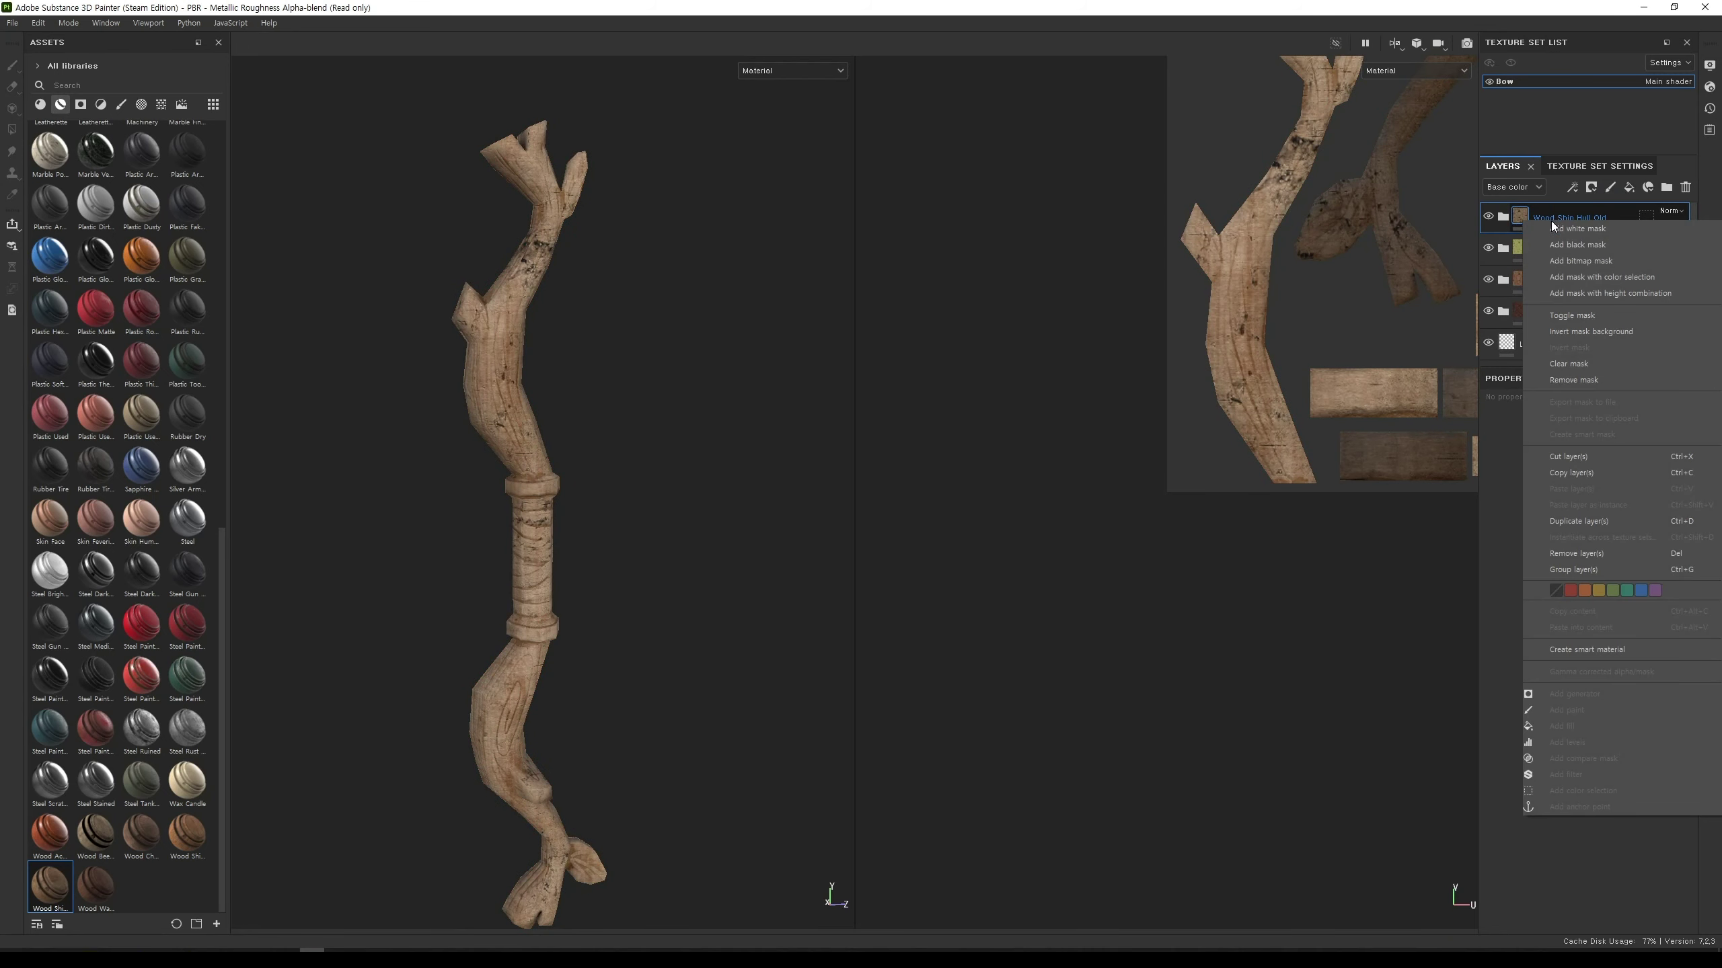
click(1595, 245)
key(4)
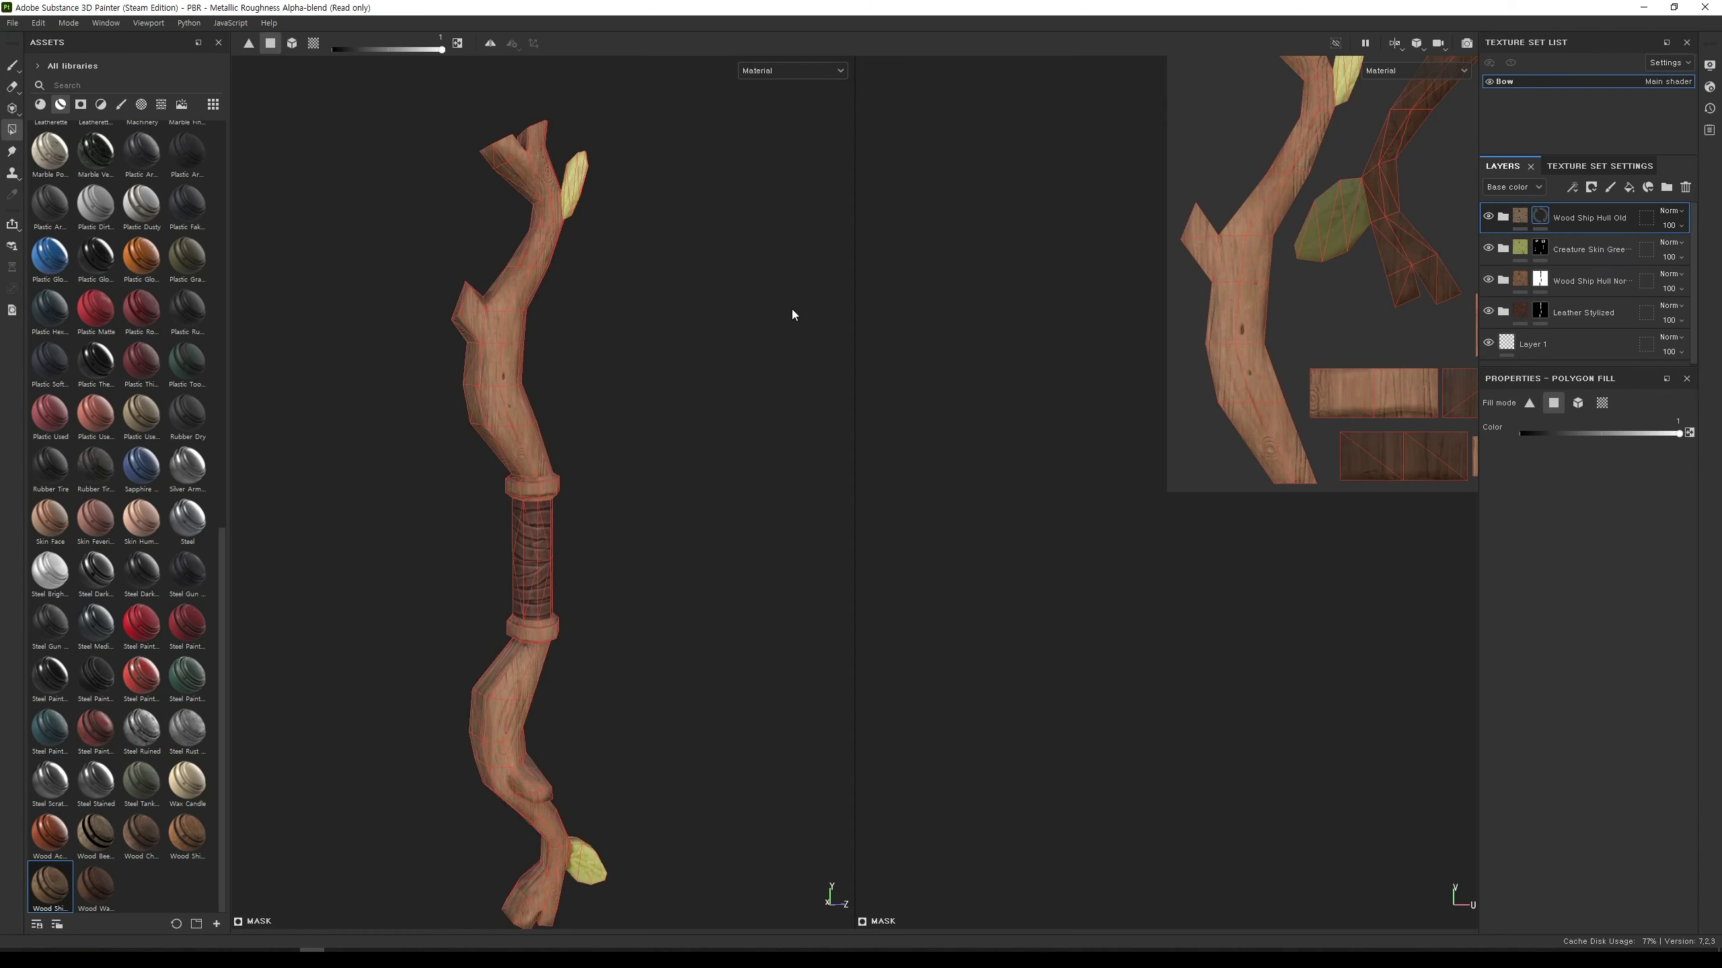
mouse_move(791, 309)
alt+mouse_down()
mouse_move(896, 477)
mouse_move(797, 439)
alt+mouse_up()
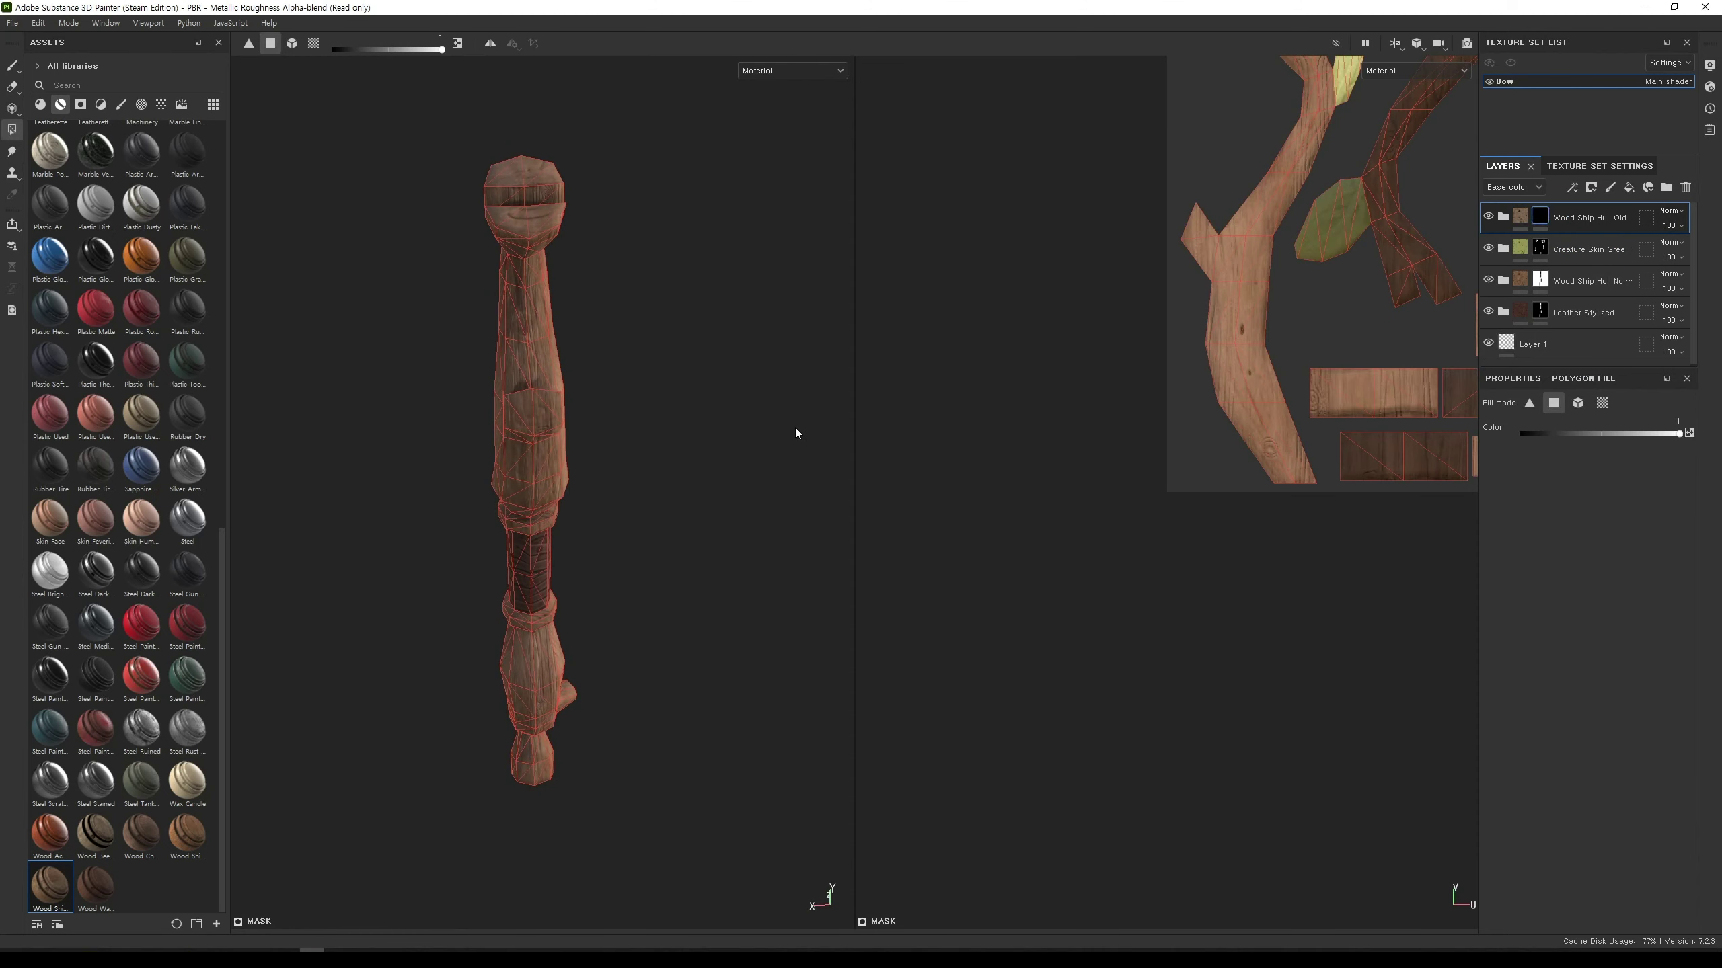
Step: Brush Wood Ship Hull Old wood onto the bow's top end and orbit to inspect the result
click(11, 66)
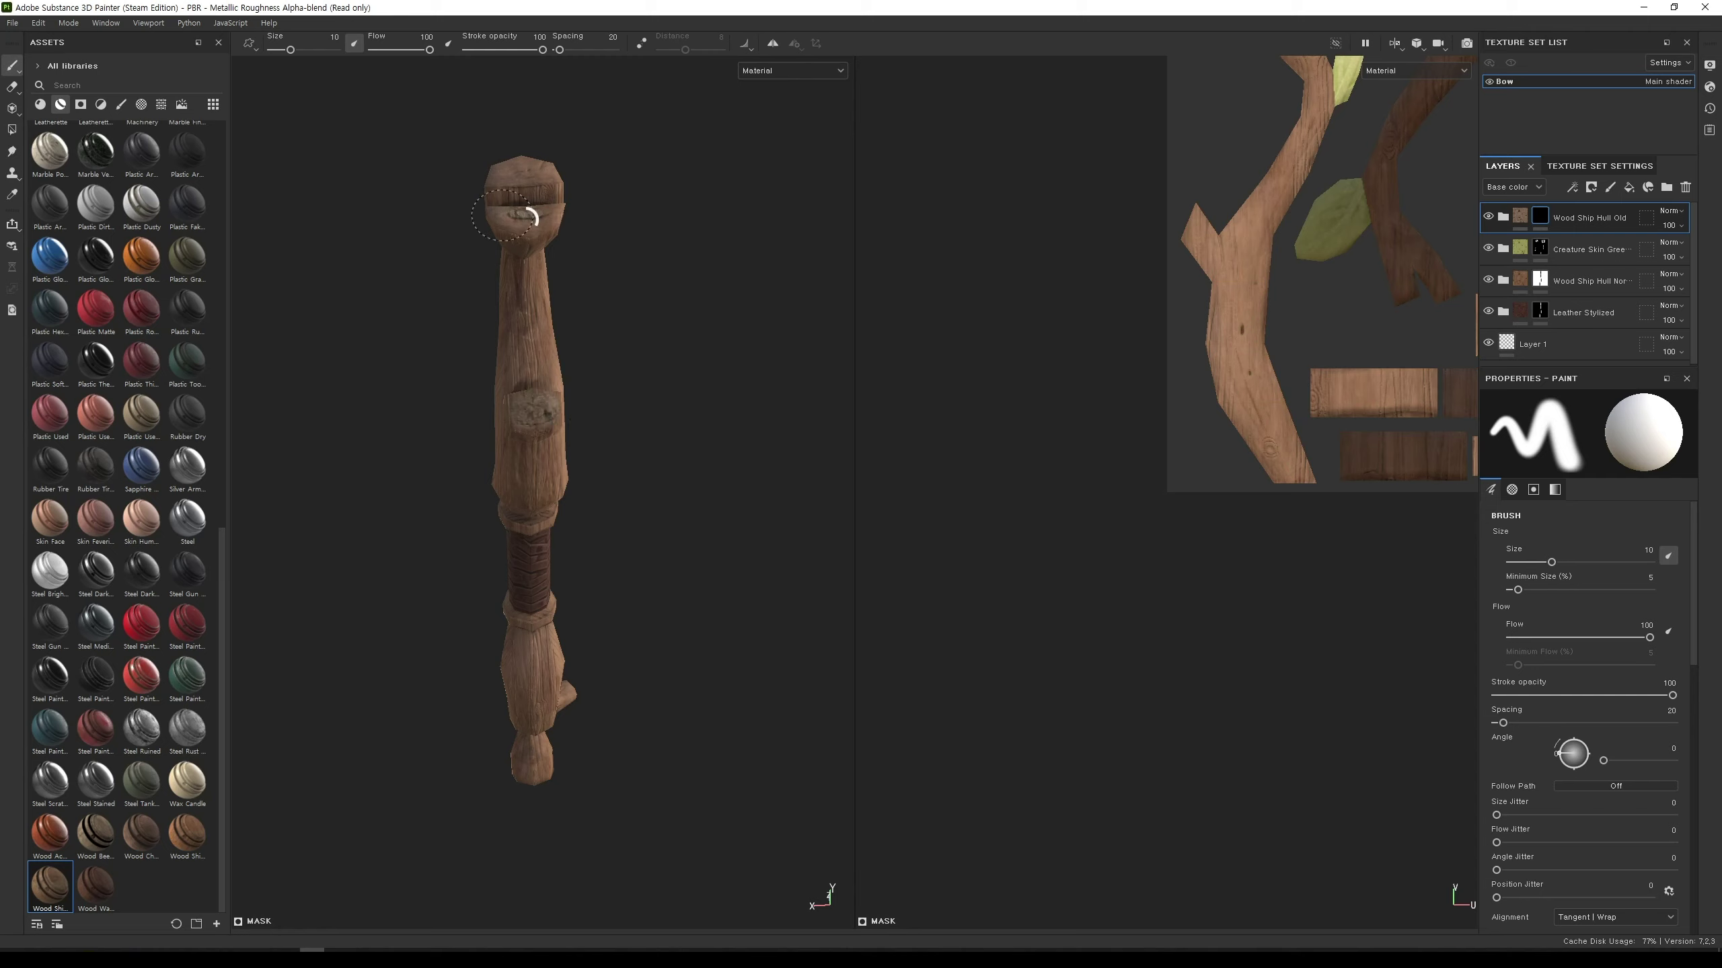
drag(525, 219, 510, 174)
mouse_move(662, 401)
alt+mouse_down()
mouse_move(595, 377)
mouse_move(560, 787)
alt+mouse_up()
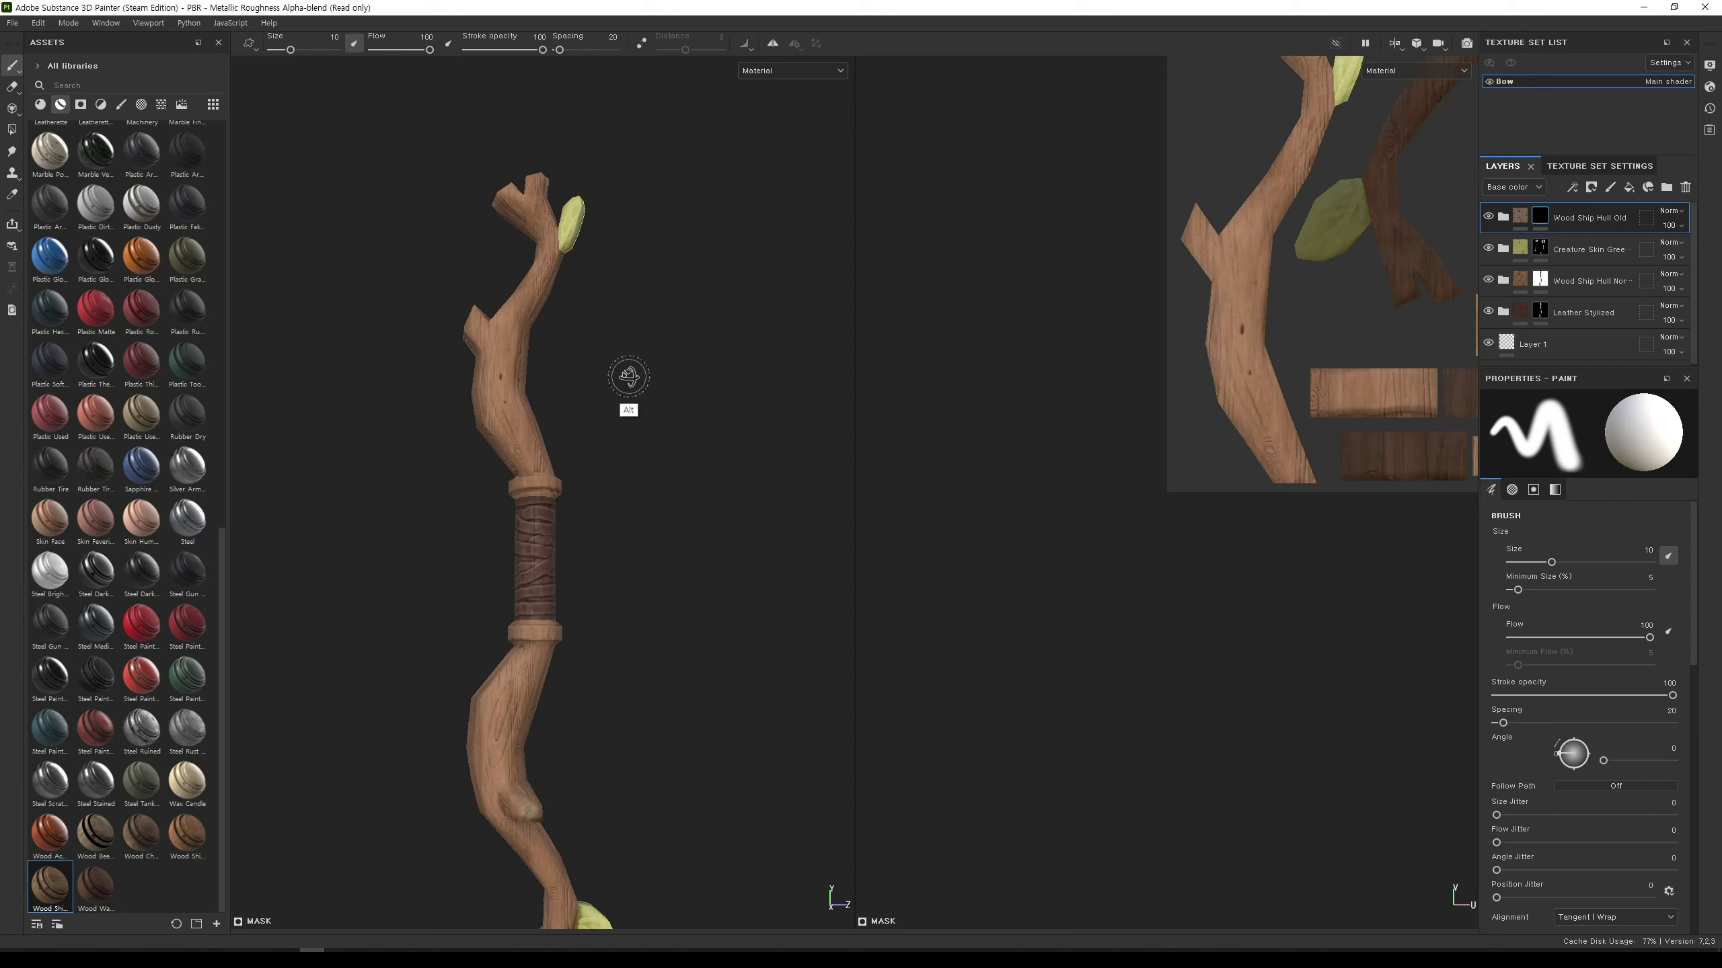
alt+drag(626, 373, 761, 461)
mouse_move(665, 489)
alt+mouse_down()
mouse_move(565, 562)
mouse_move(600, 292)
alt+mouse_up()
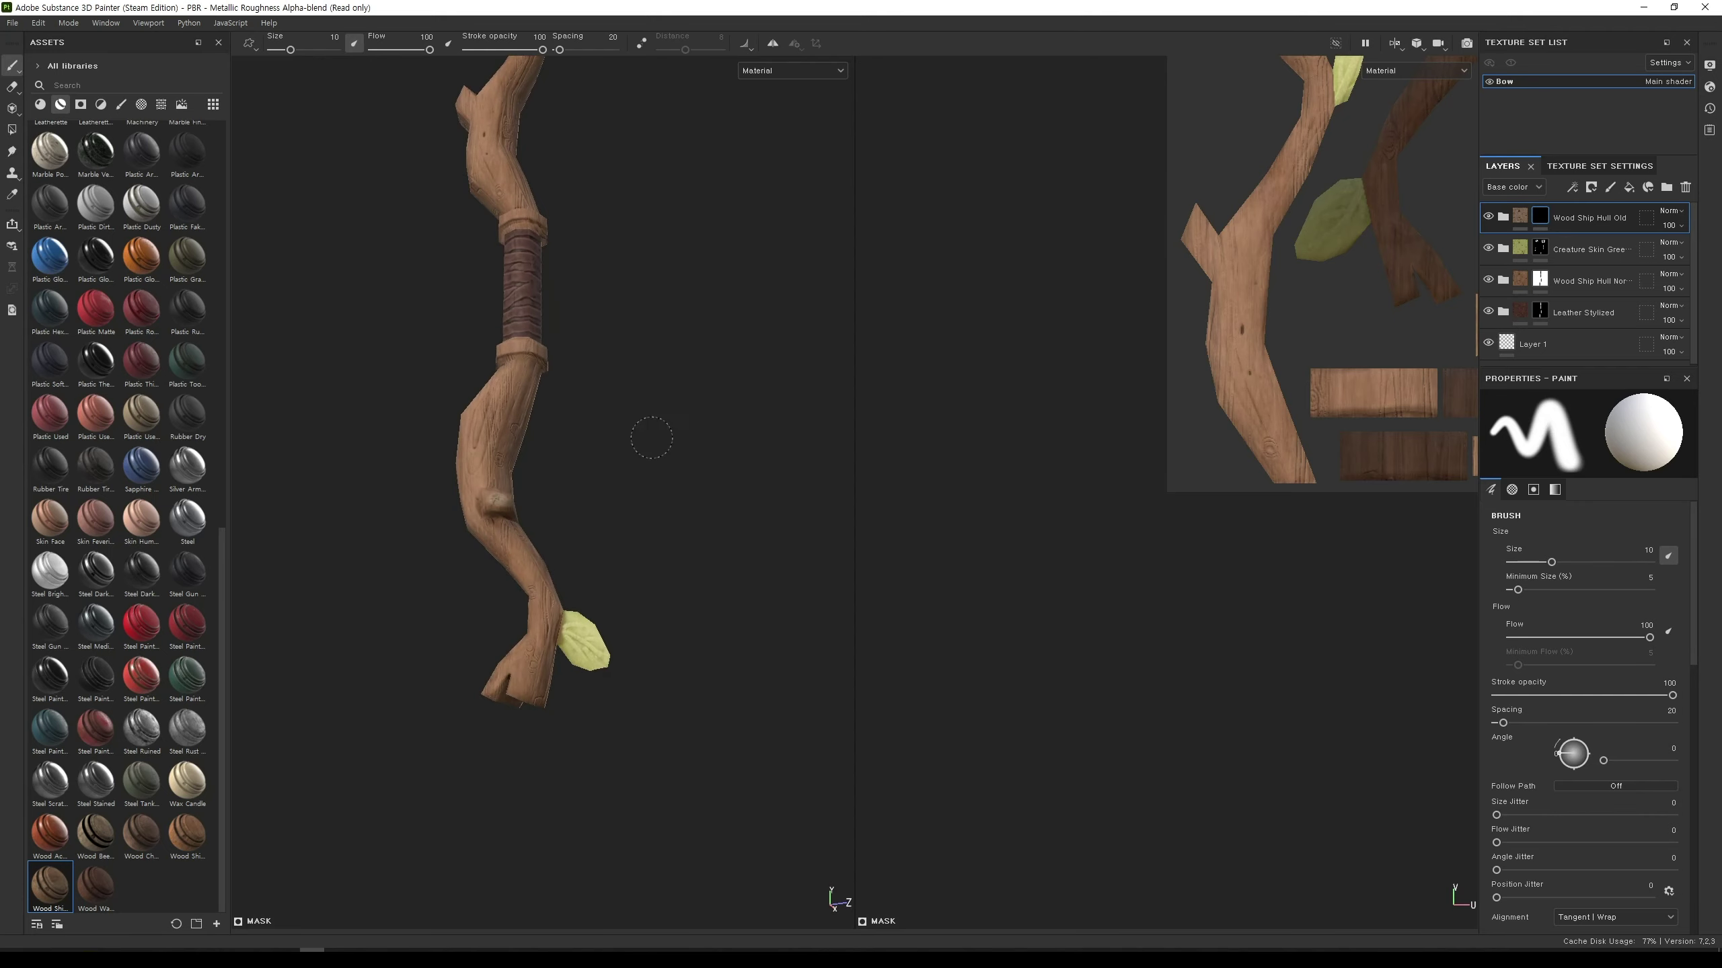
mouse_move(662, 435)
alt+mouse_down()
mouse_move(696, 389)
mouse_move(681, 407)
alt+mouse_up()
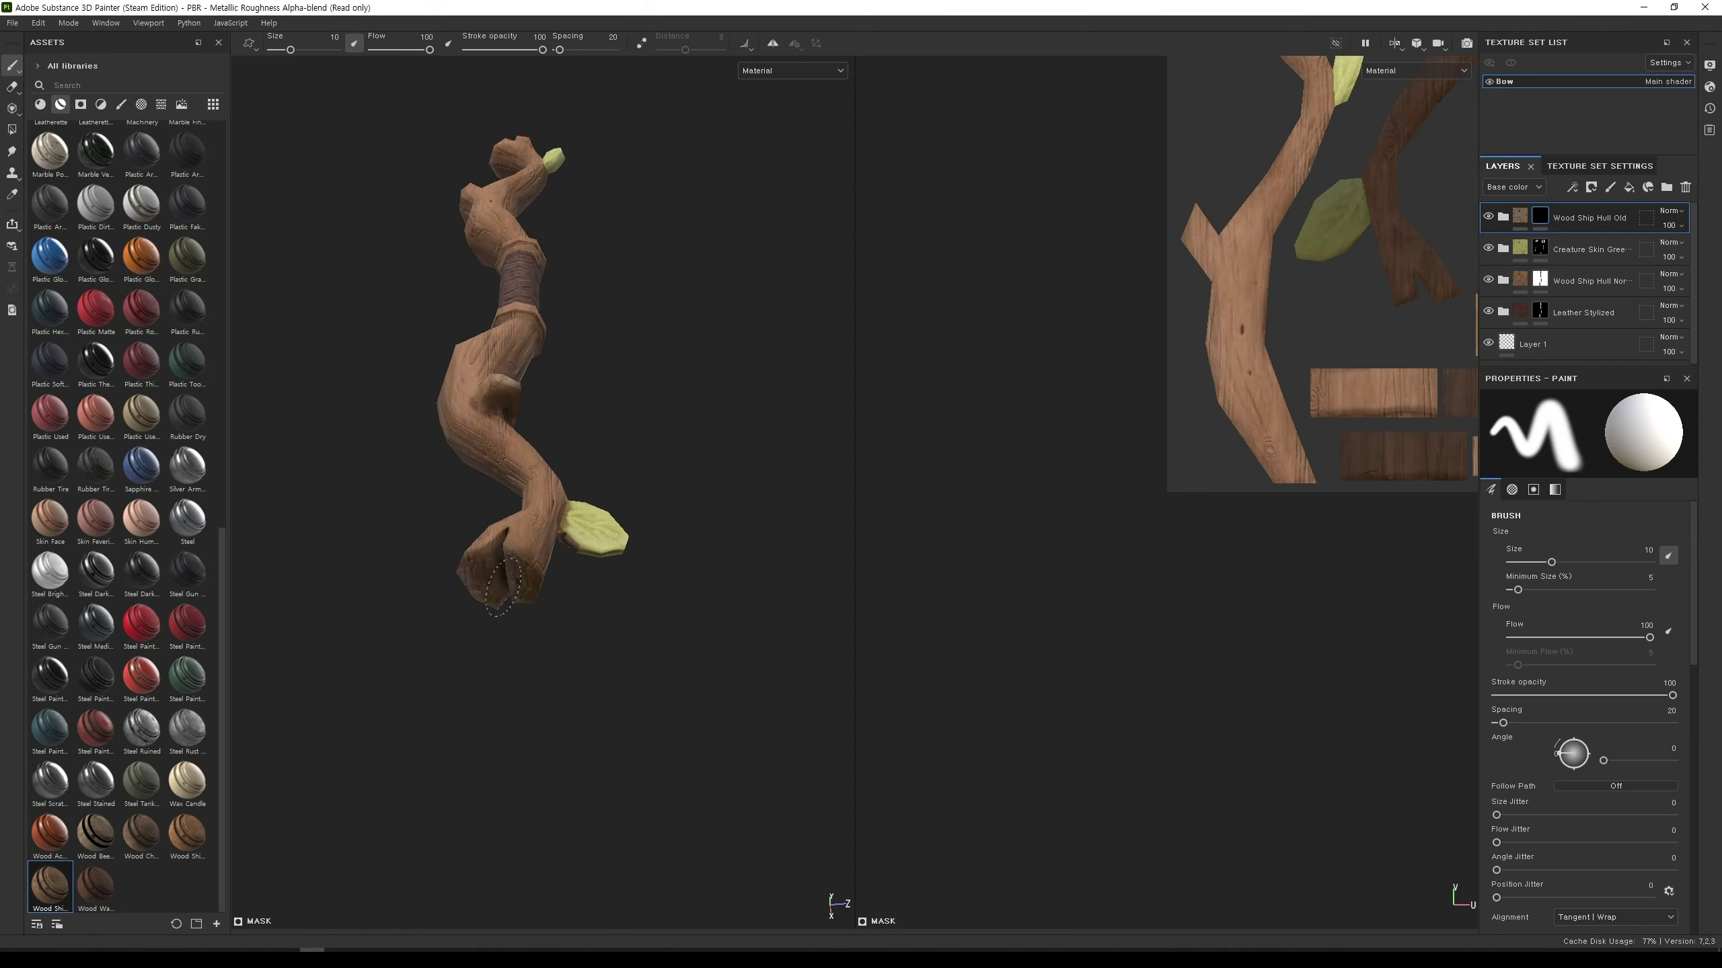
alt+drag(634, 498, 750, 643)
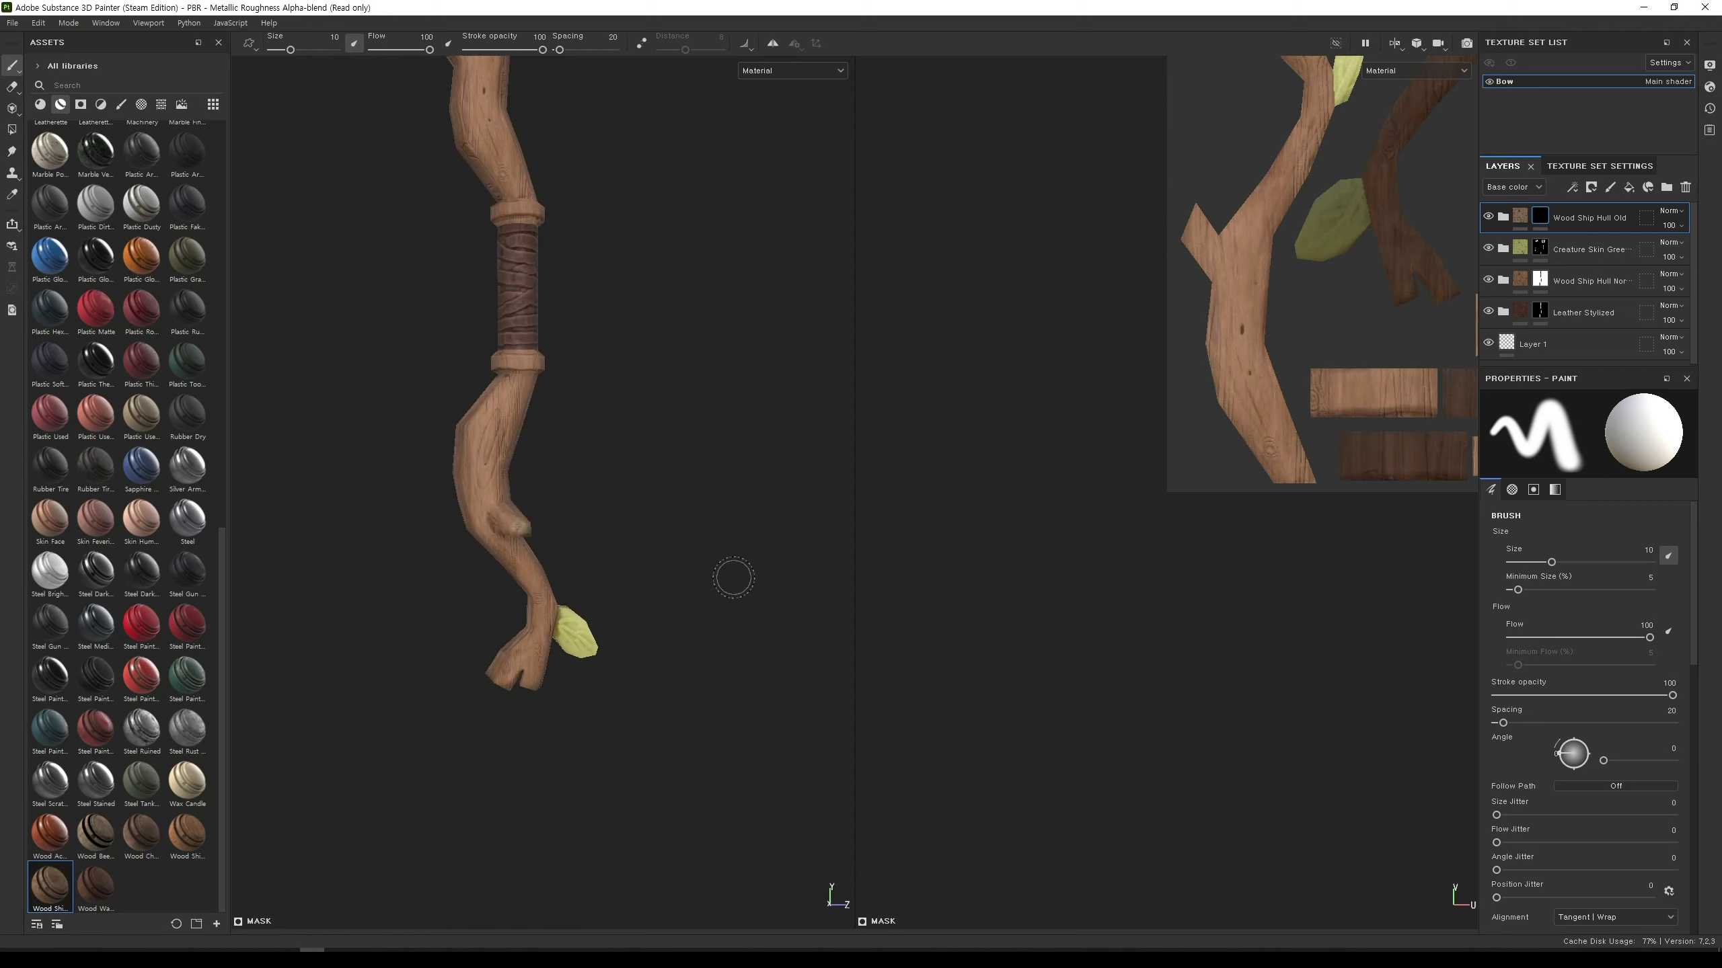
mouse_move(718, 434)
alt+mouse_down()
mouse_move(723, 581)
mouse_move(742, 538)
alt+mouse_up()
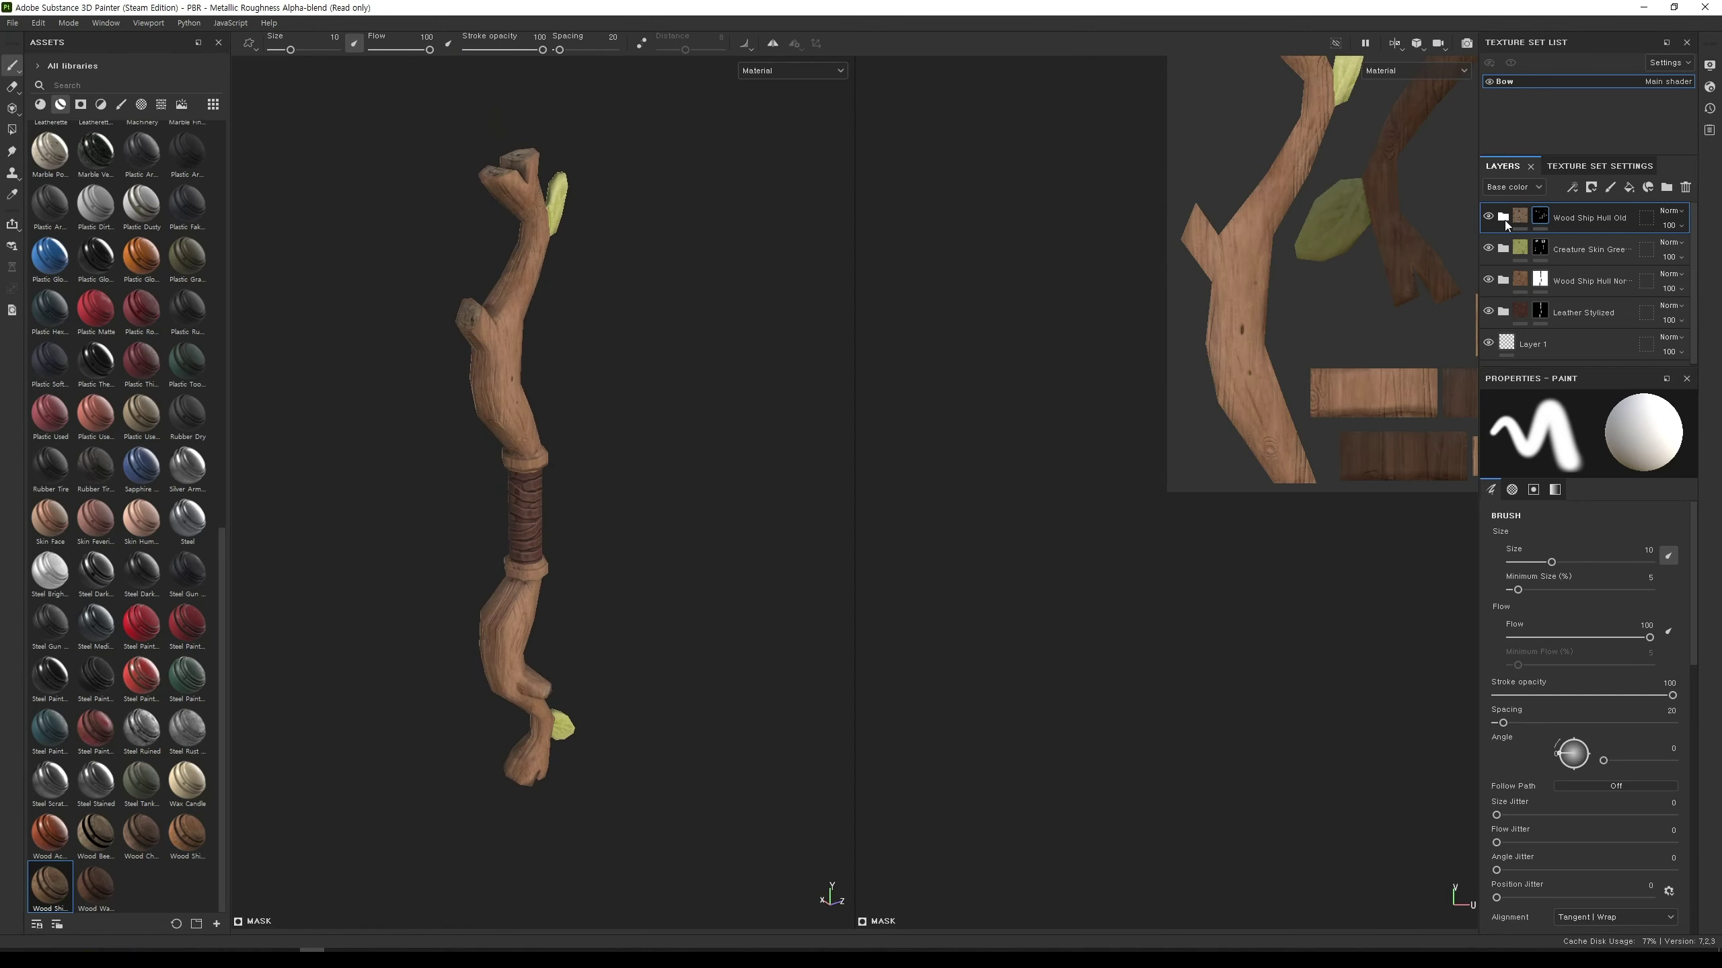
Step: Inspect the Base, Secondary Color and Wood Fibers sublayers of the Wood Ship Hull Old material
scroll(1525, 271, down, 5)
scroll(1544, 309, down, 2)
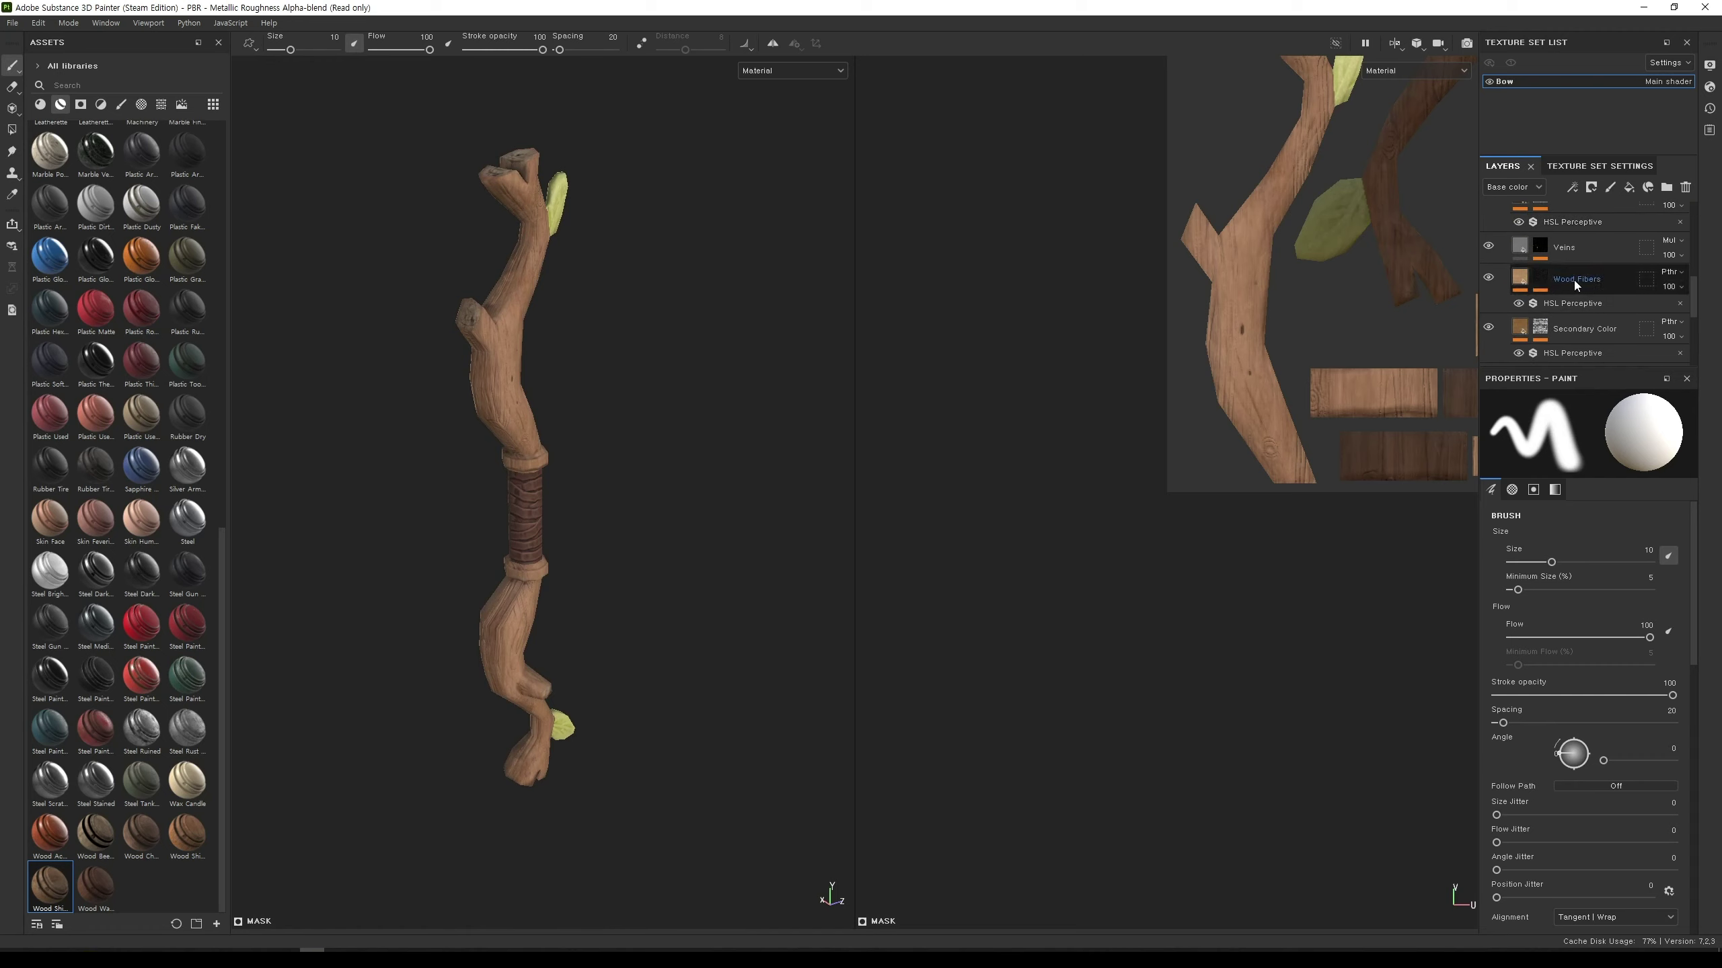
scroll(1568, 290, down, 5)
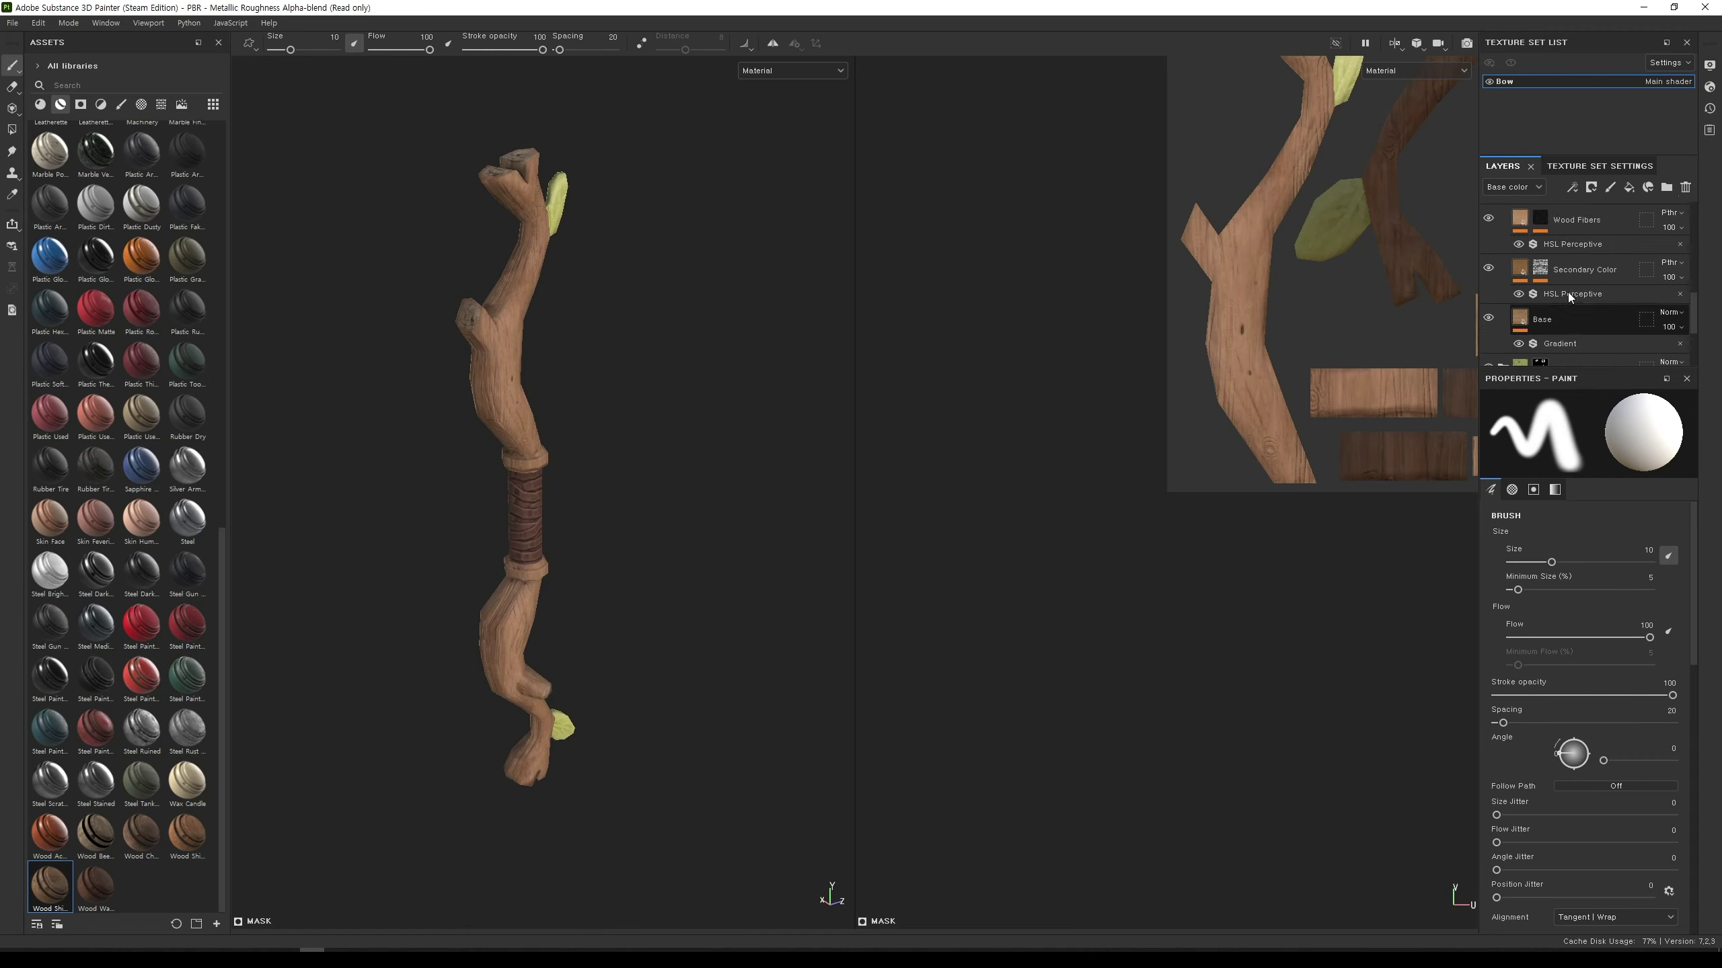
click(1533, 319)
scroll(1562, 732, down, 3)
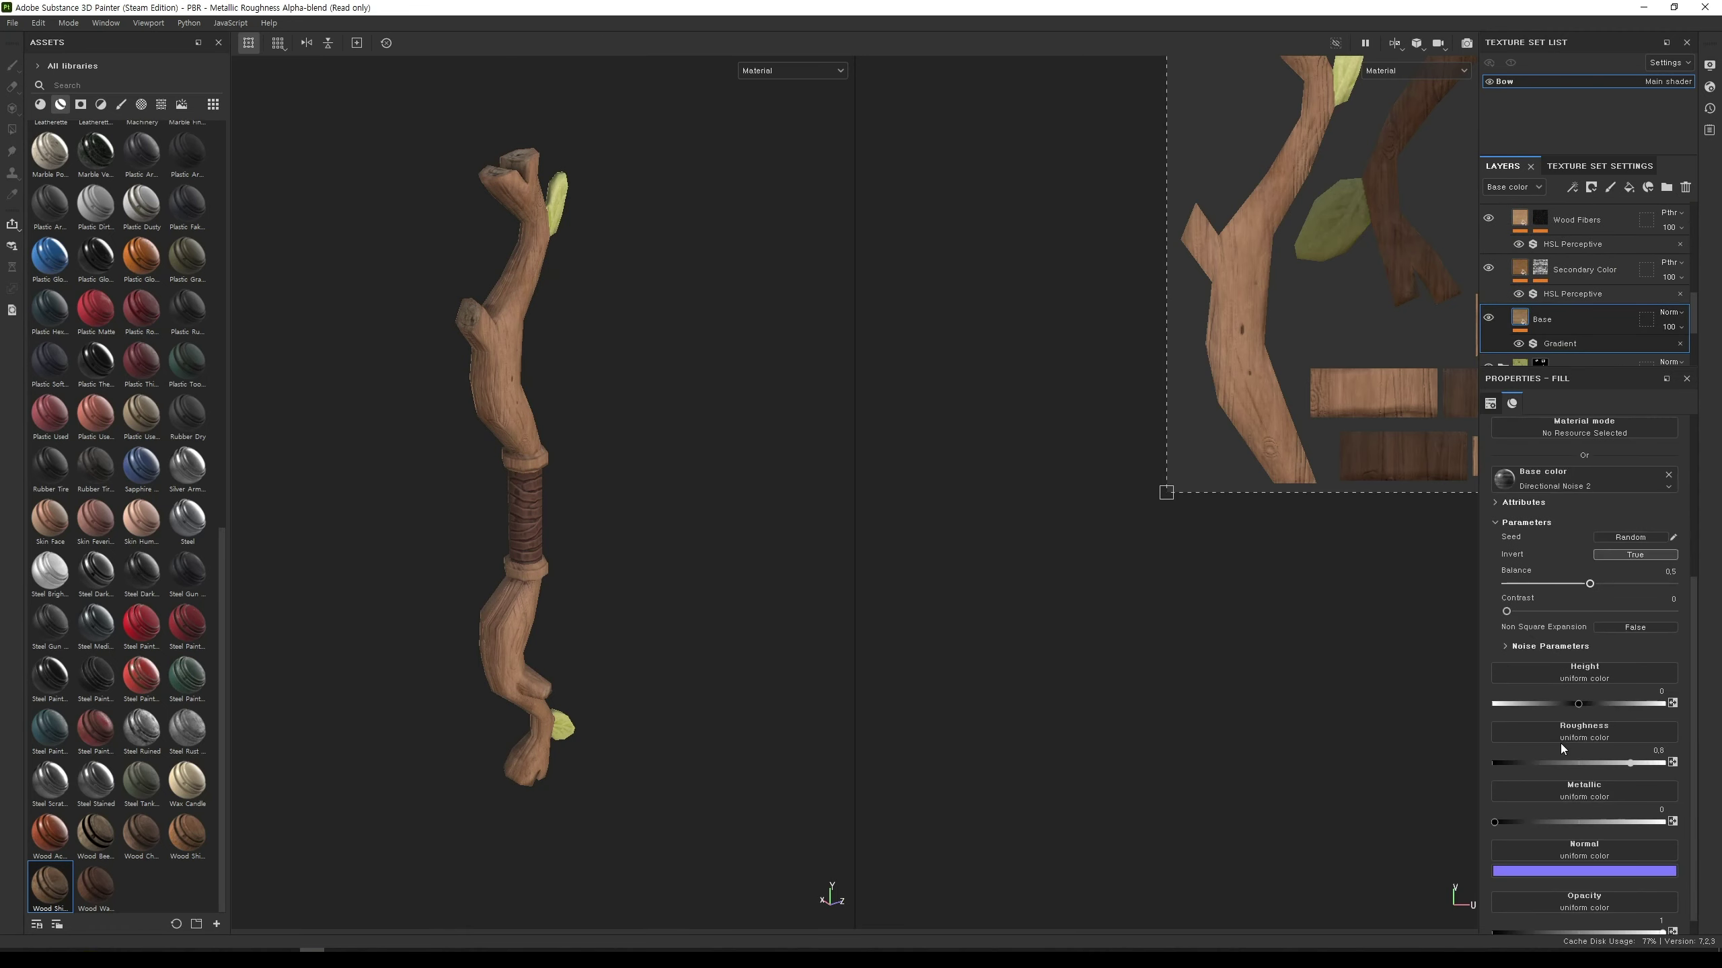
scroll(1560, 743, down, 1)
scroll(1573, 630, up, 4)
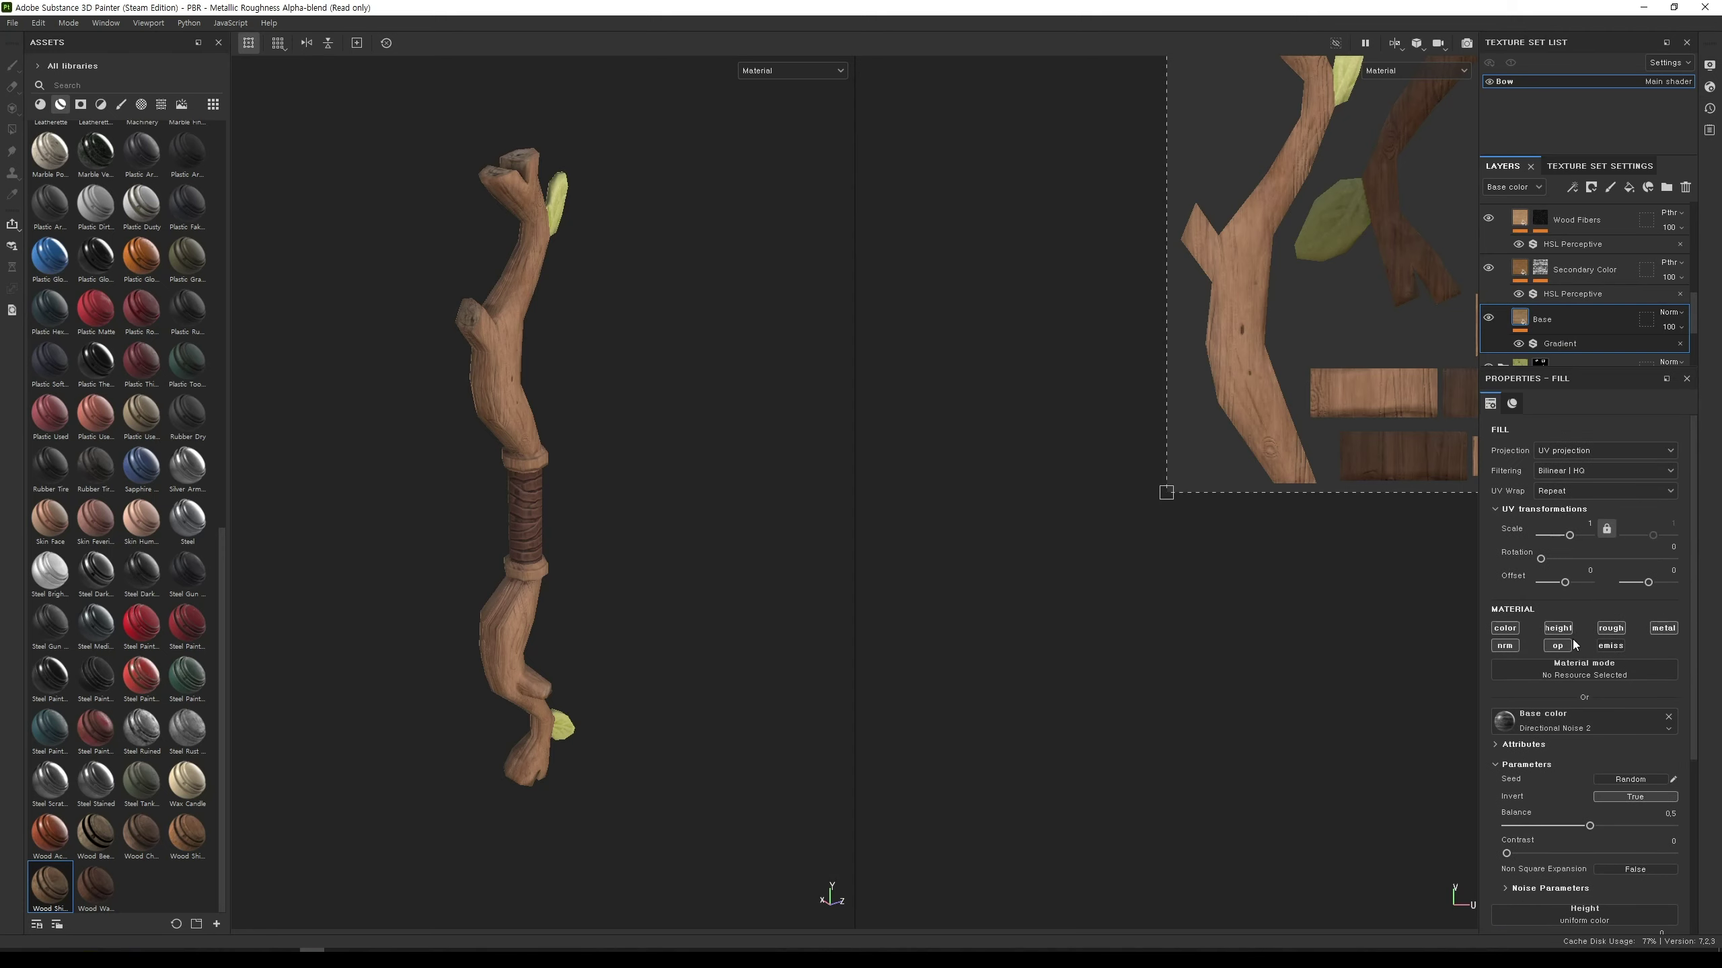
click(1527, 271)
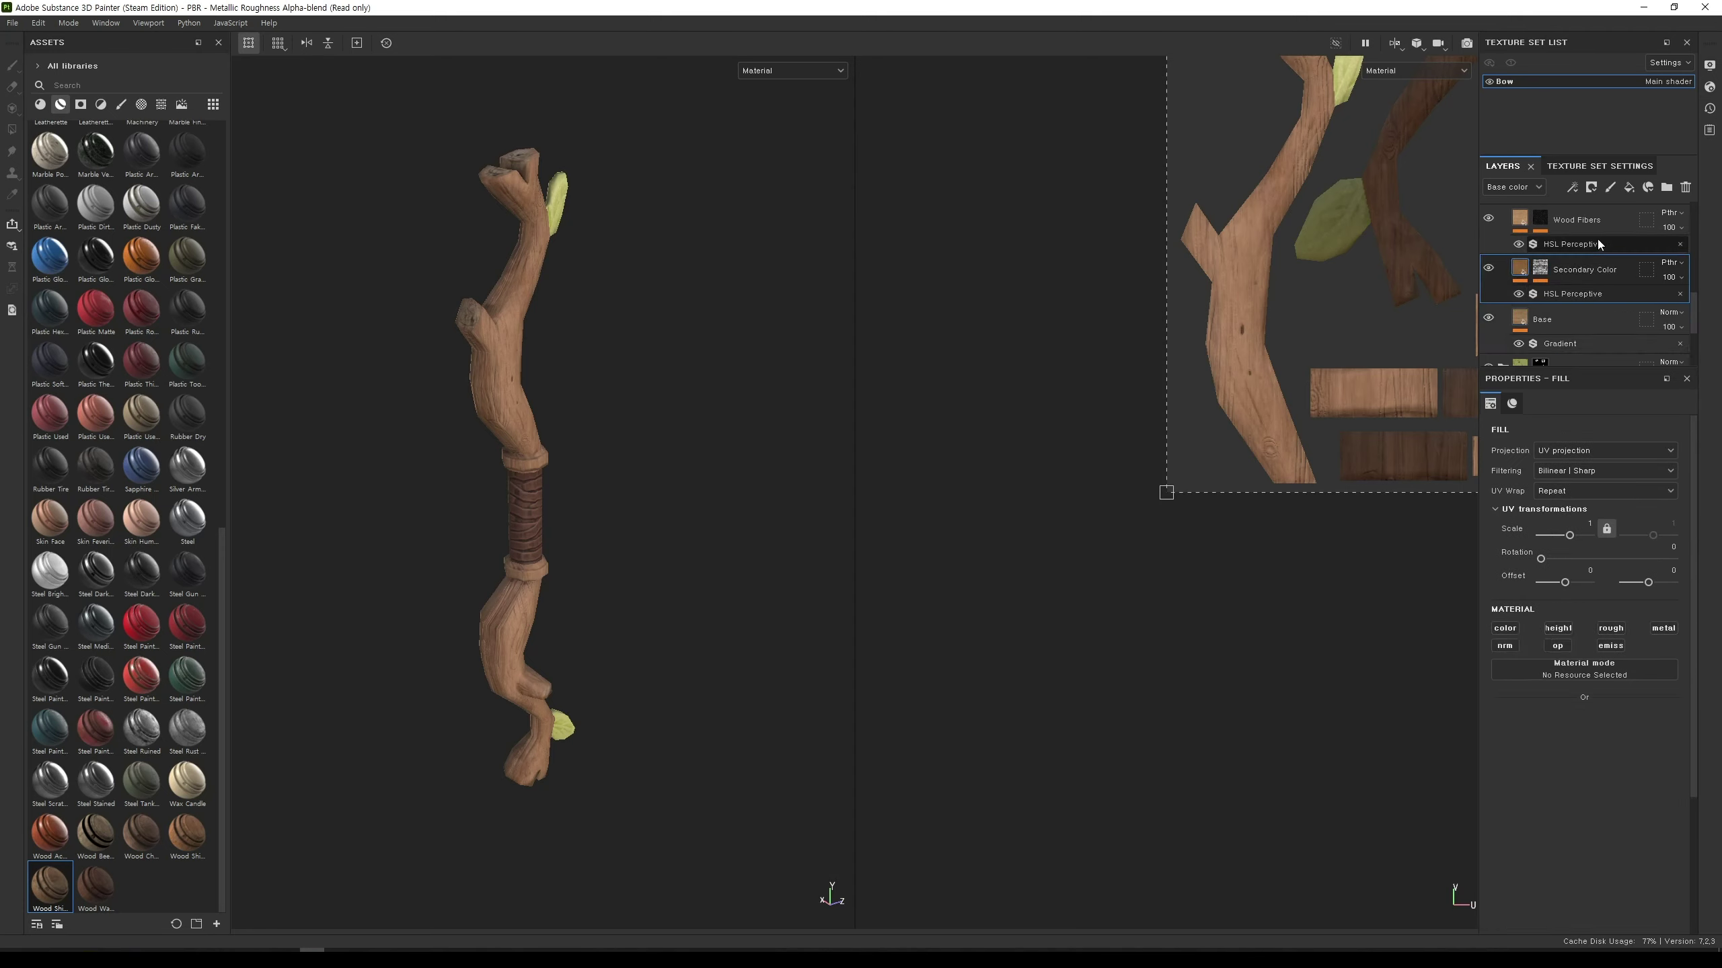
scroll(1579, 271, up, 3)
click(1526, 303)
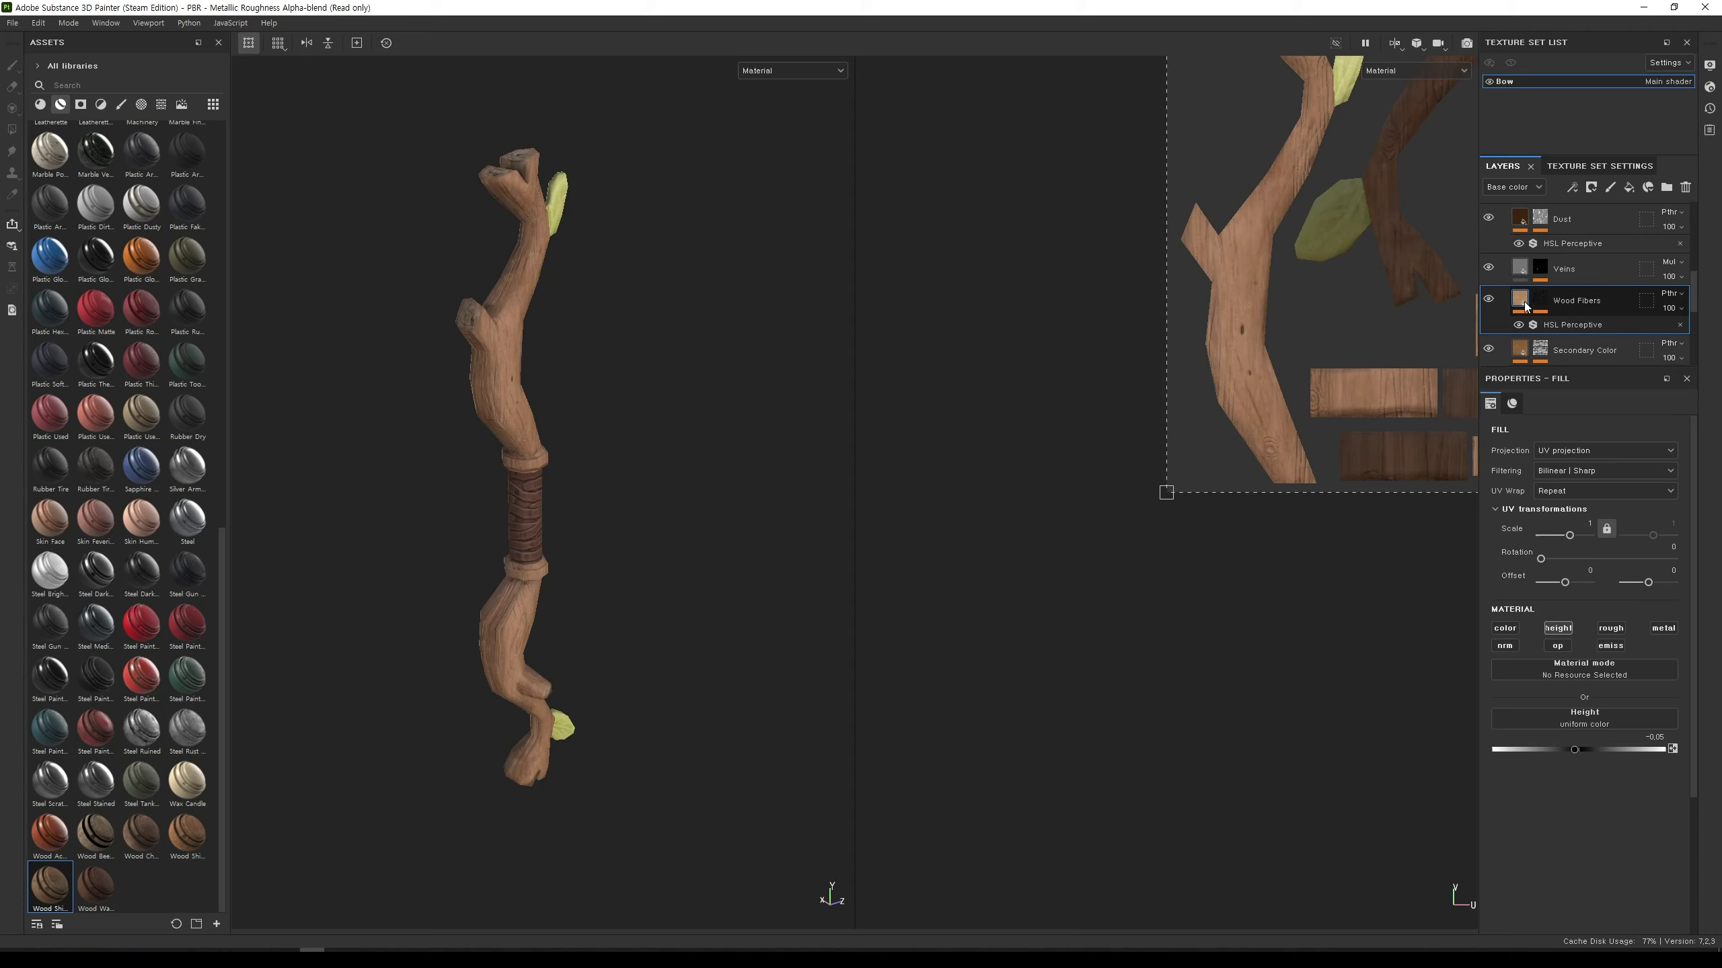
Step: Collapse the Wood Ship Hull Old folder at the top of the Layers panel
scroll(1601, 272, up, 2)
scroll(1599, 285, up, 1)
scroll(1598, 288, up, 1)
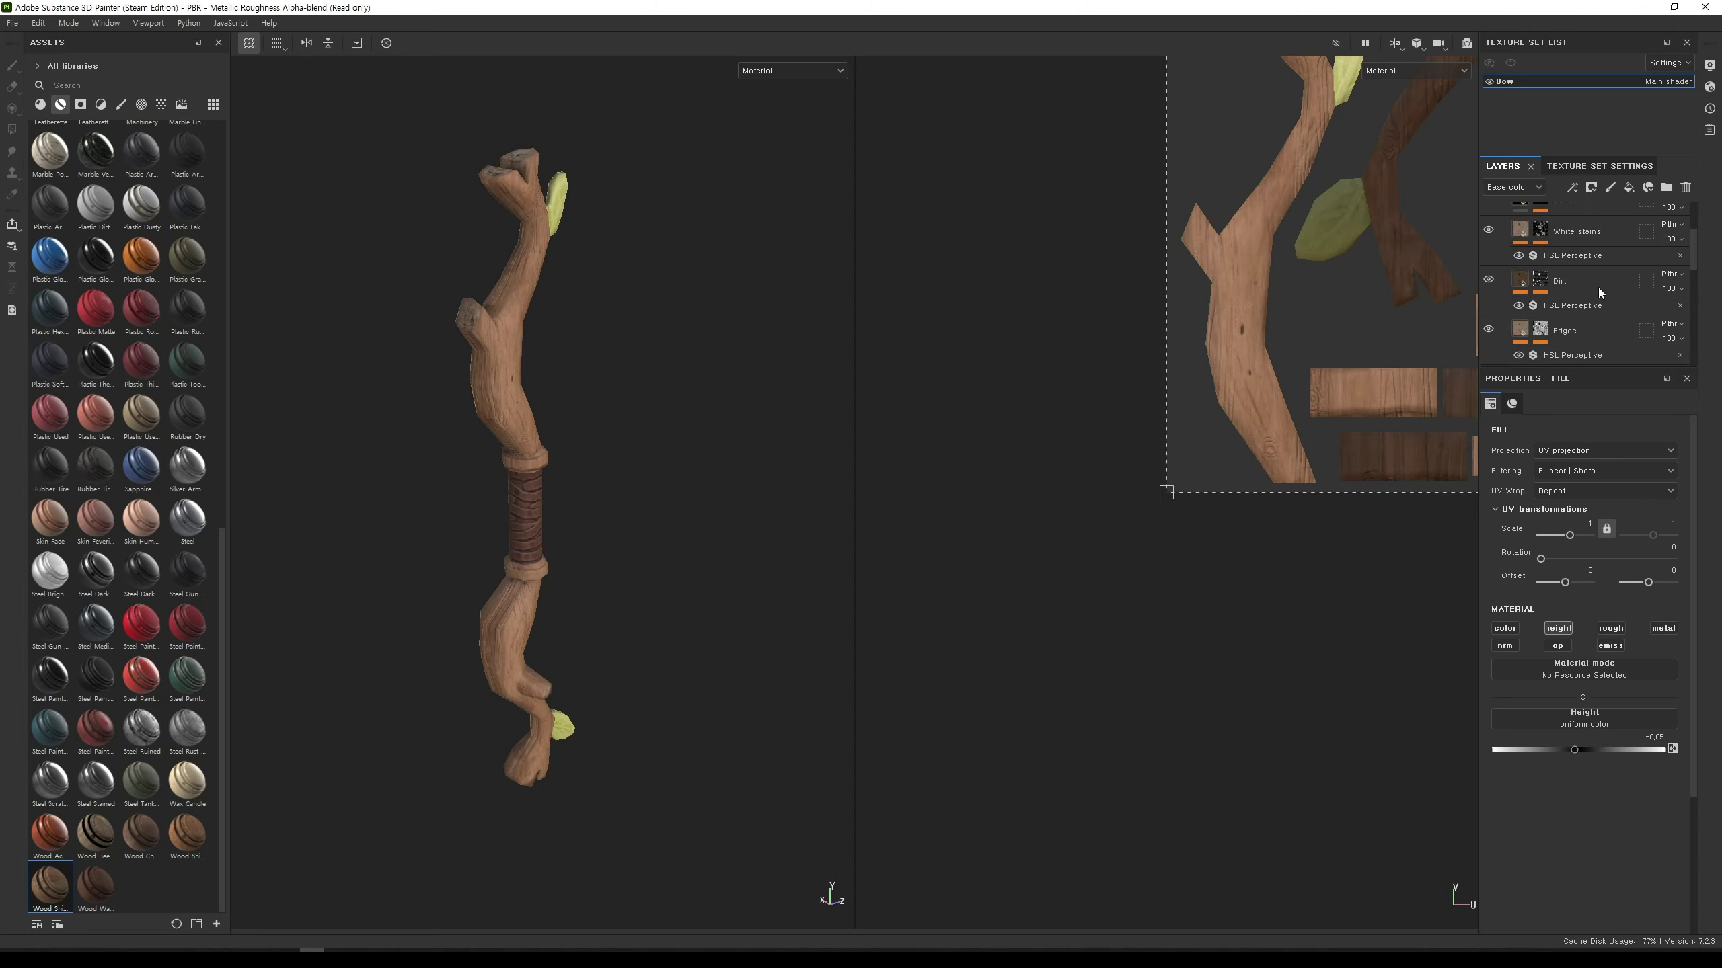
scroll(1597, 290, up, 1)
scroll(1598, 290, up, 1)
scroll(1598, 290, up, 1)
scroll(1586, 271, up, 1)
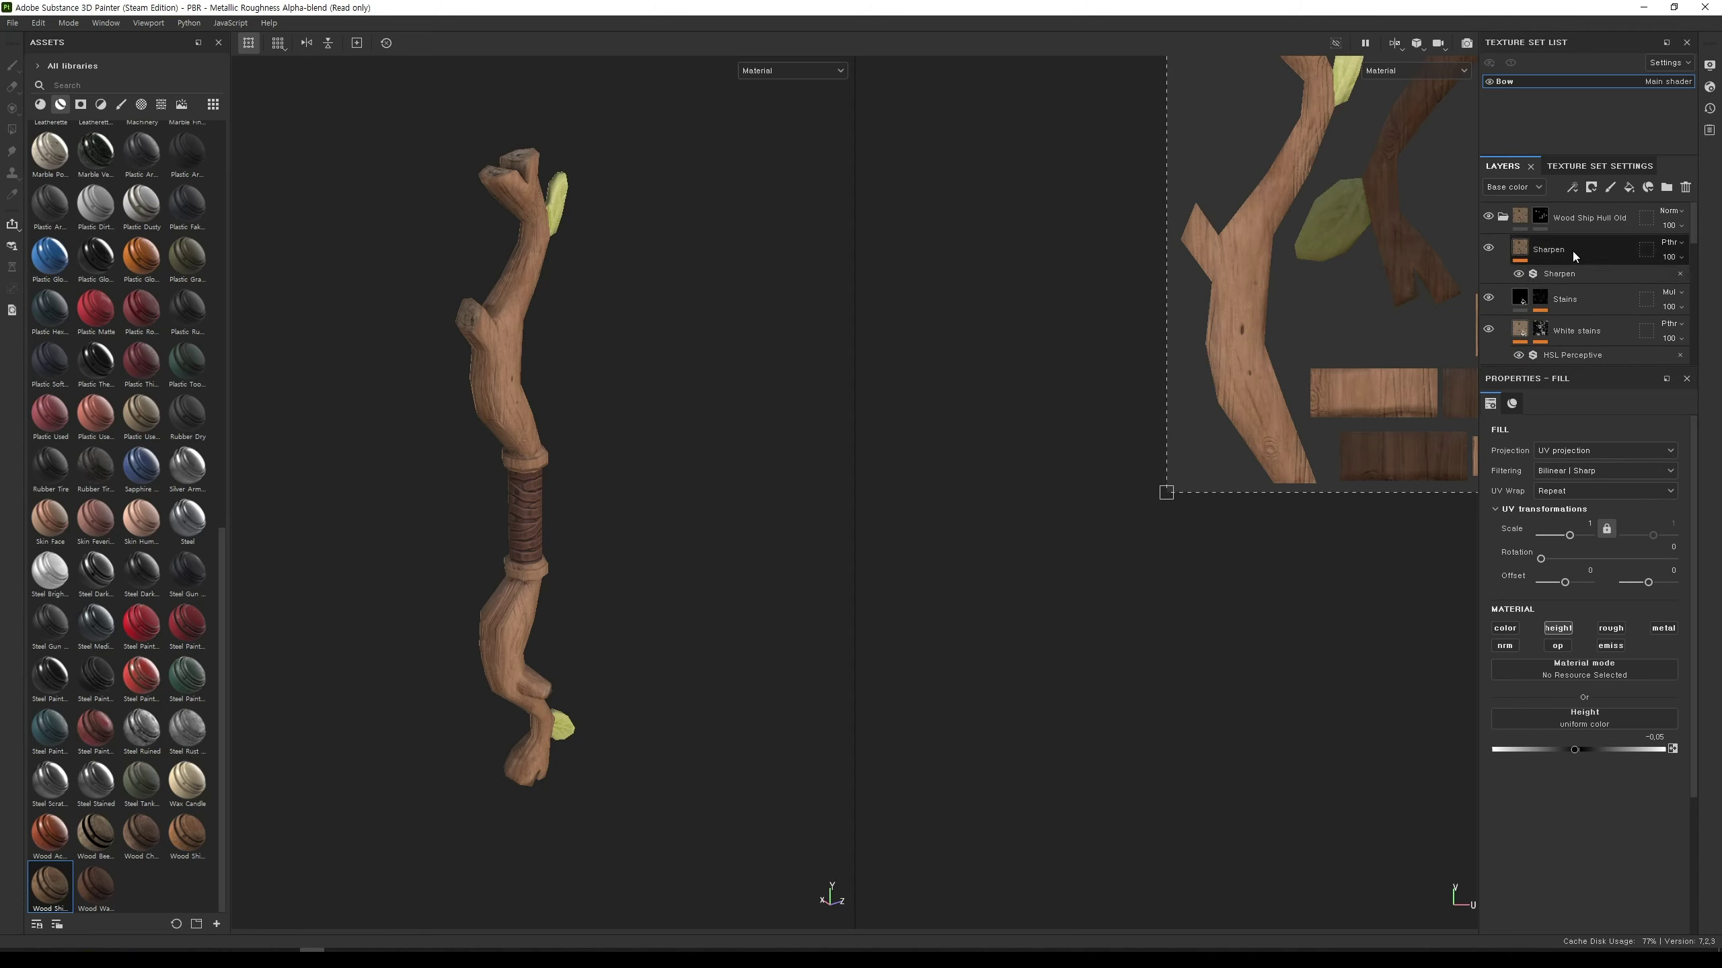
click(1667, 219)
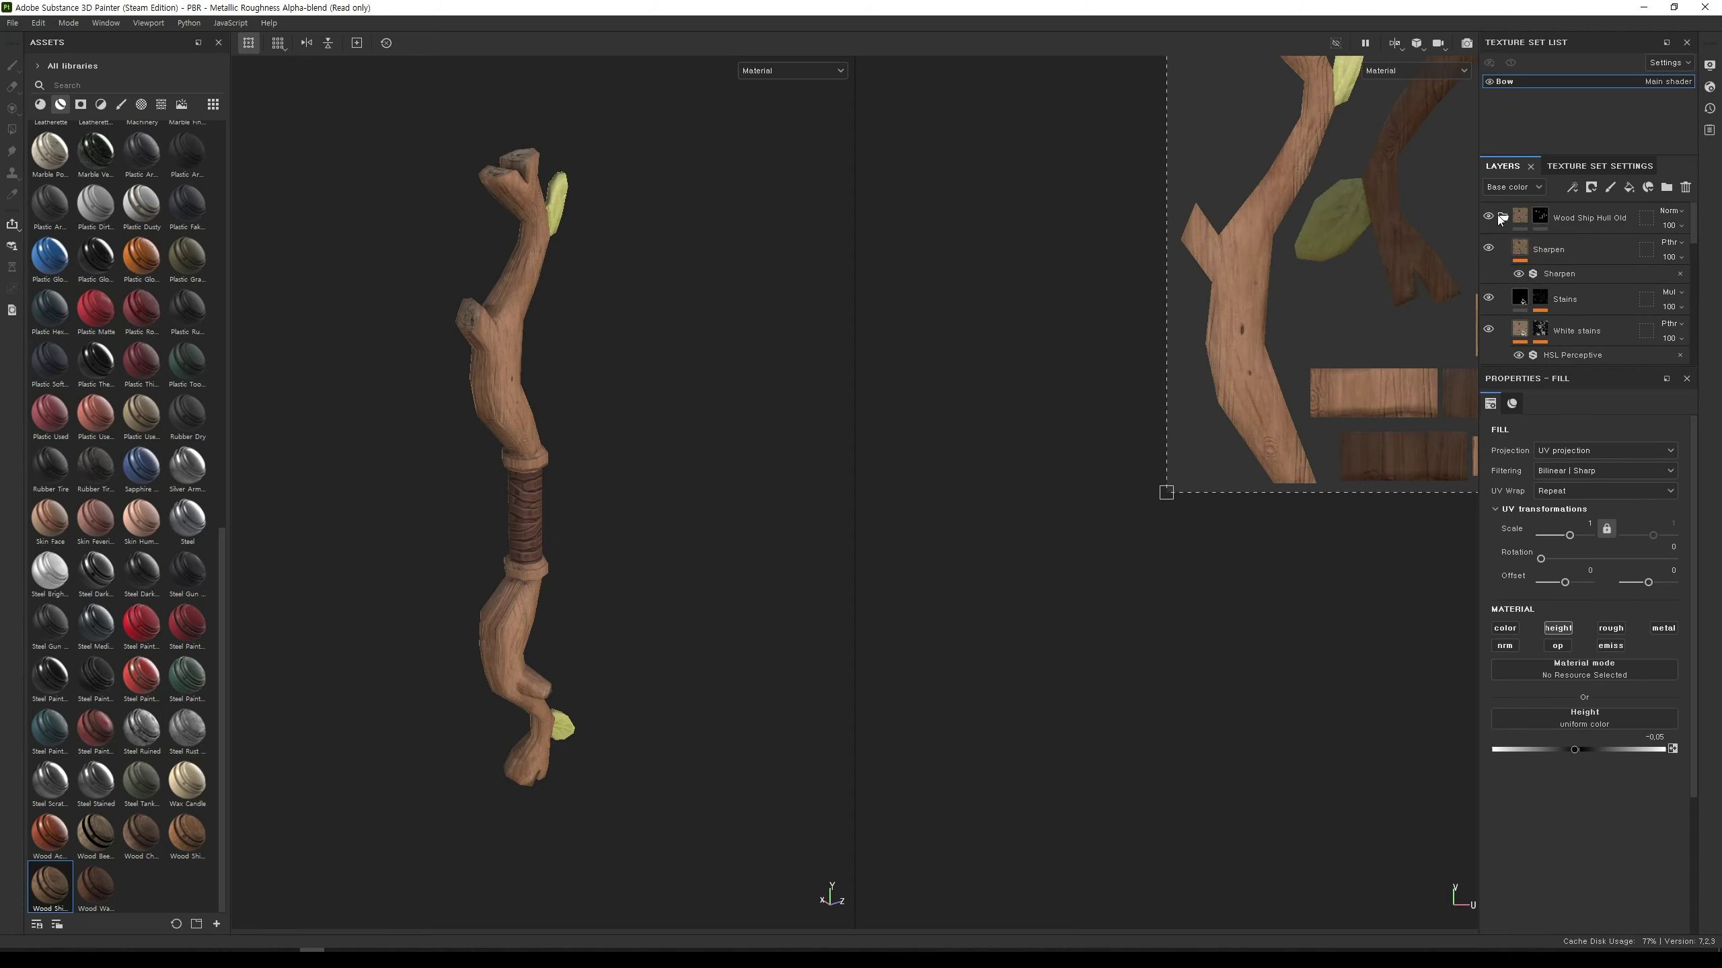
Step: Delete the Wood Ship Hull Old folder and add Wood American Cherry as the top layer
click(1687, 191)
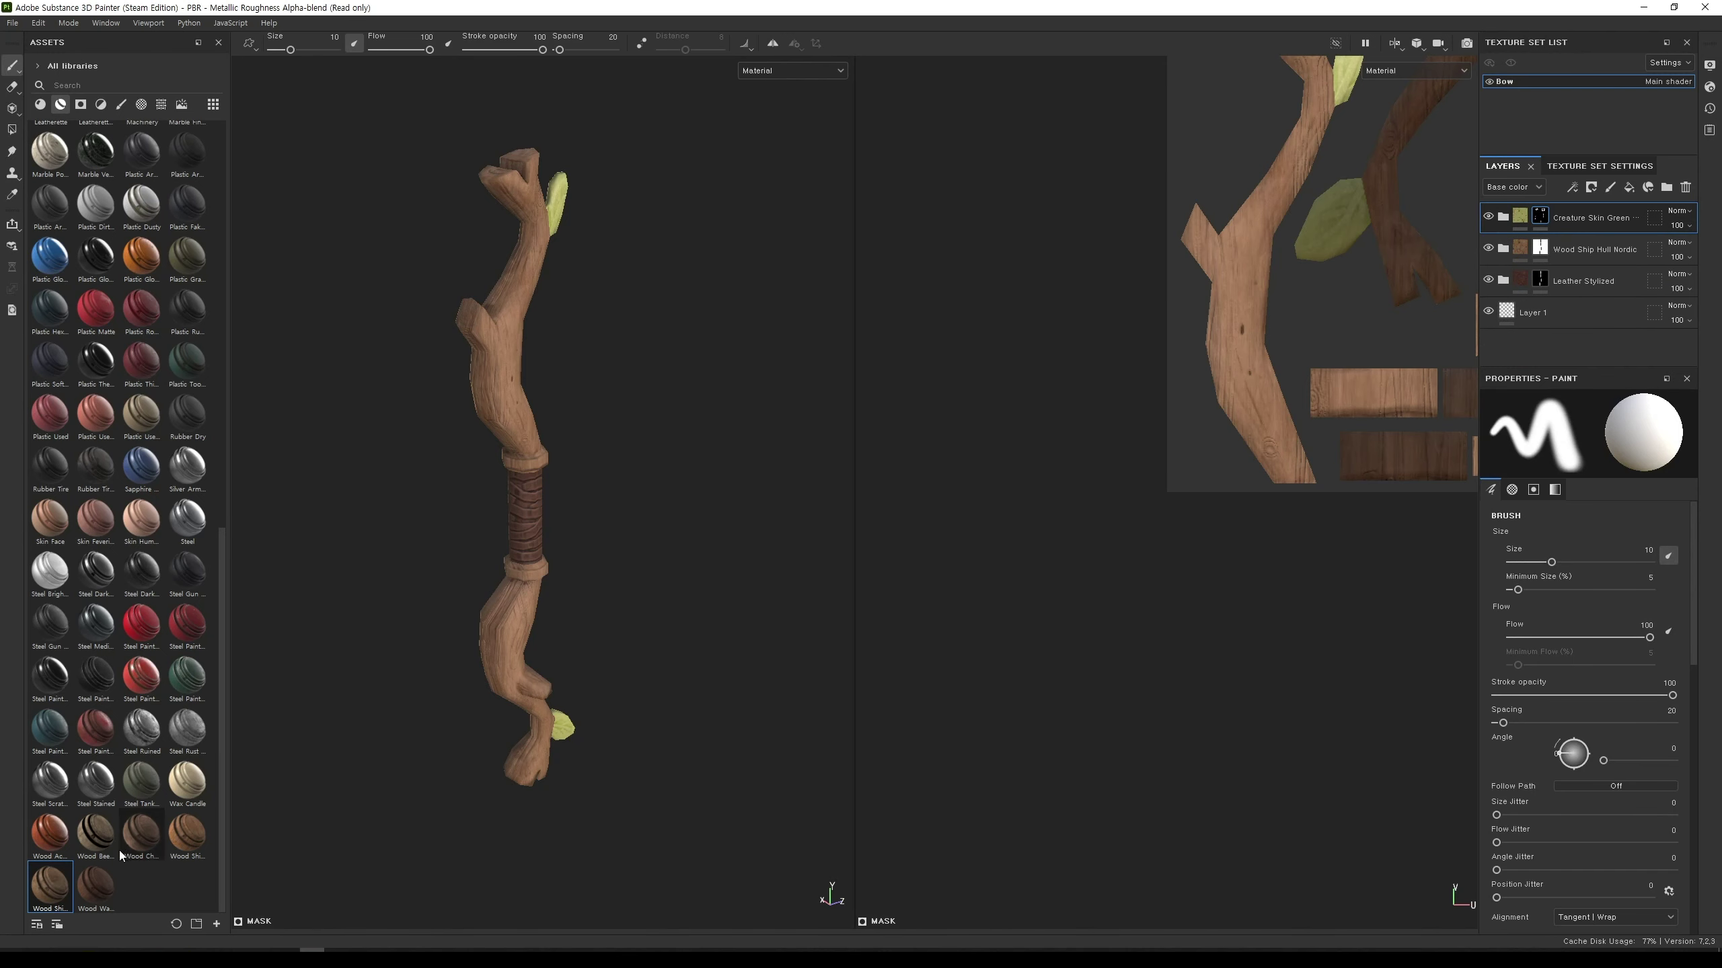
click(40, 104)
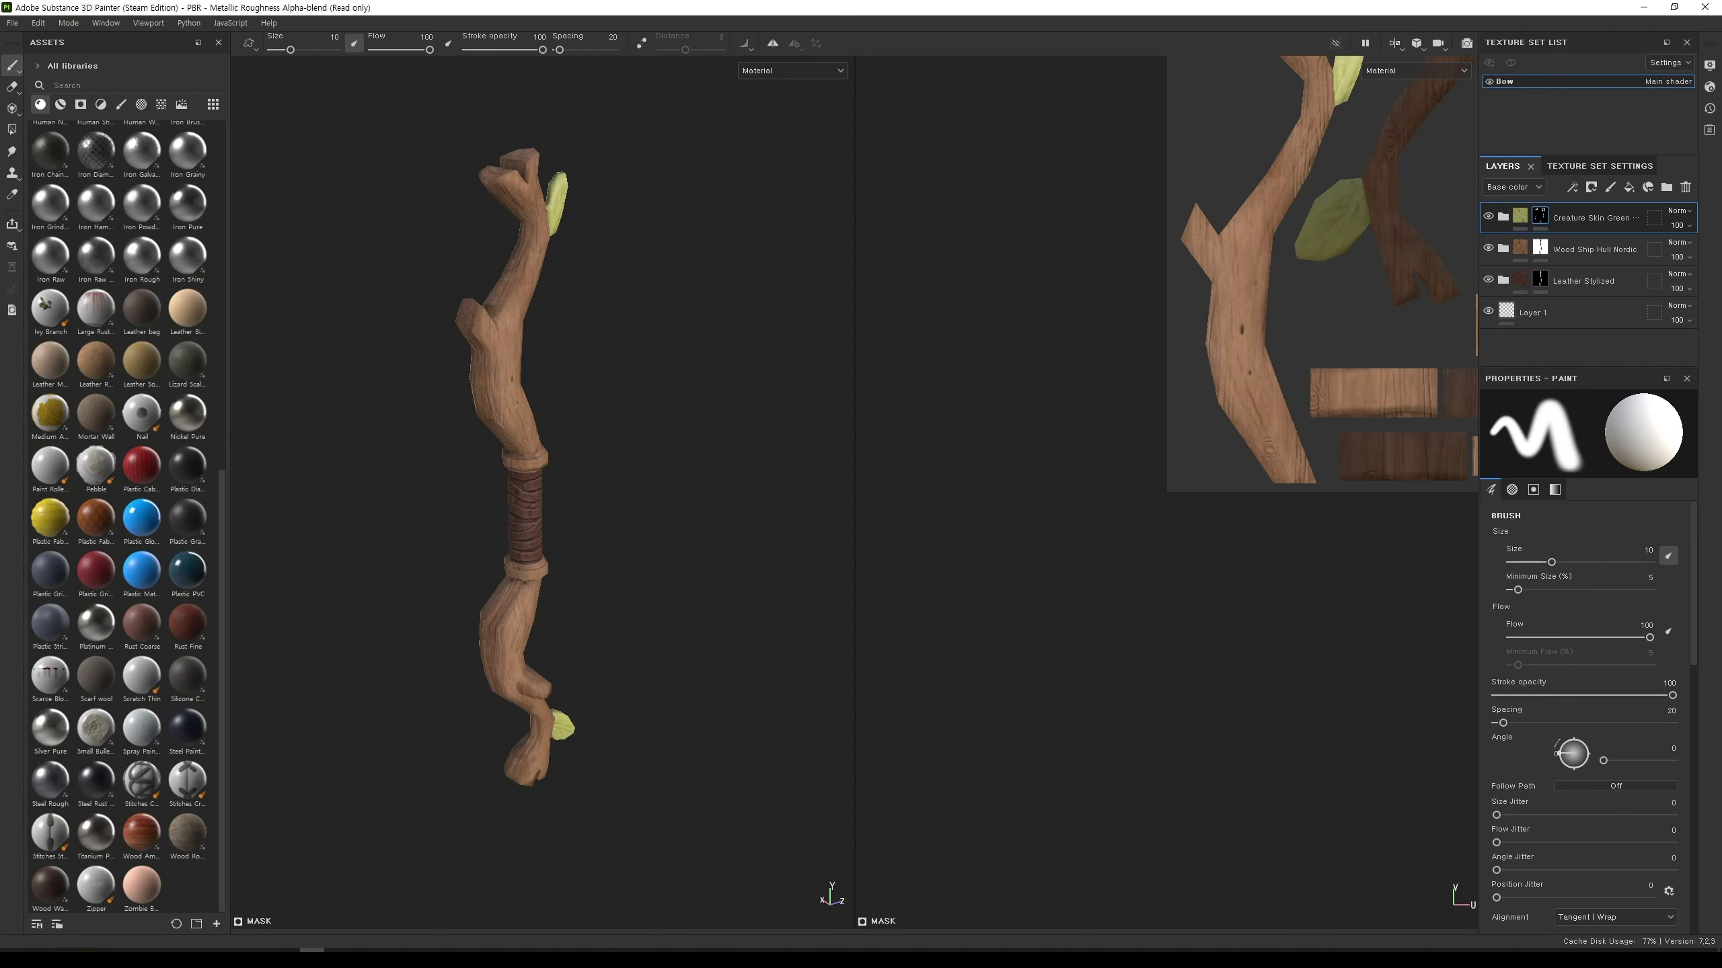
drag(141, 834, 440, 603)
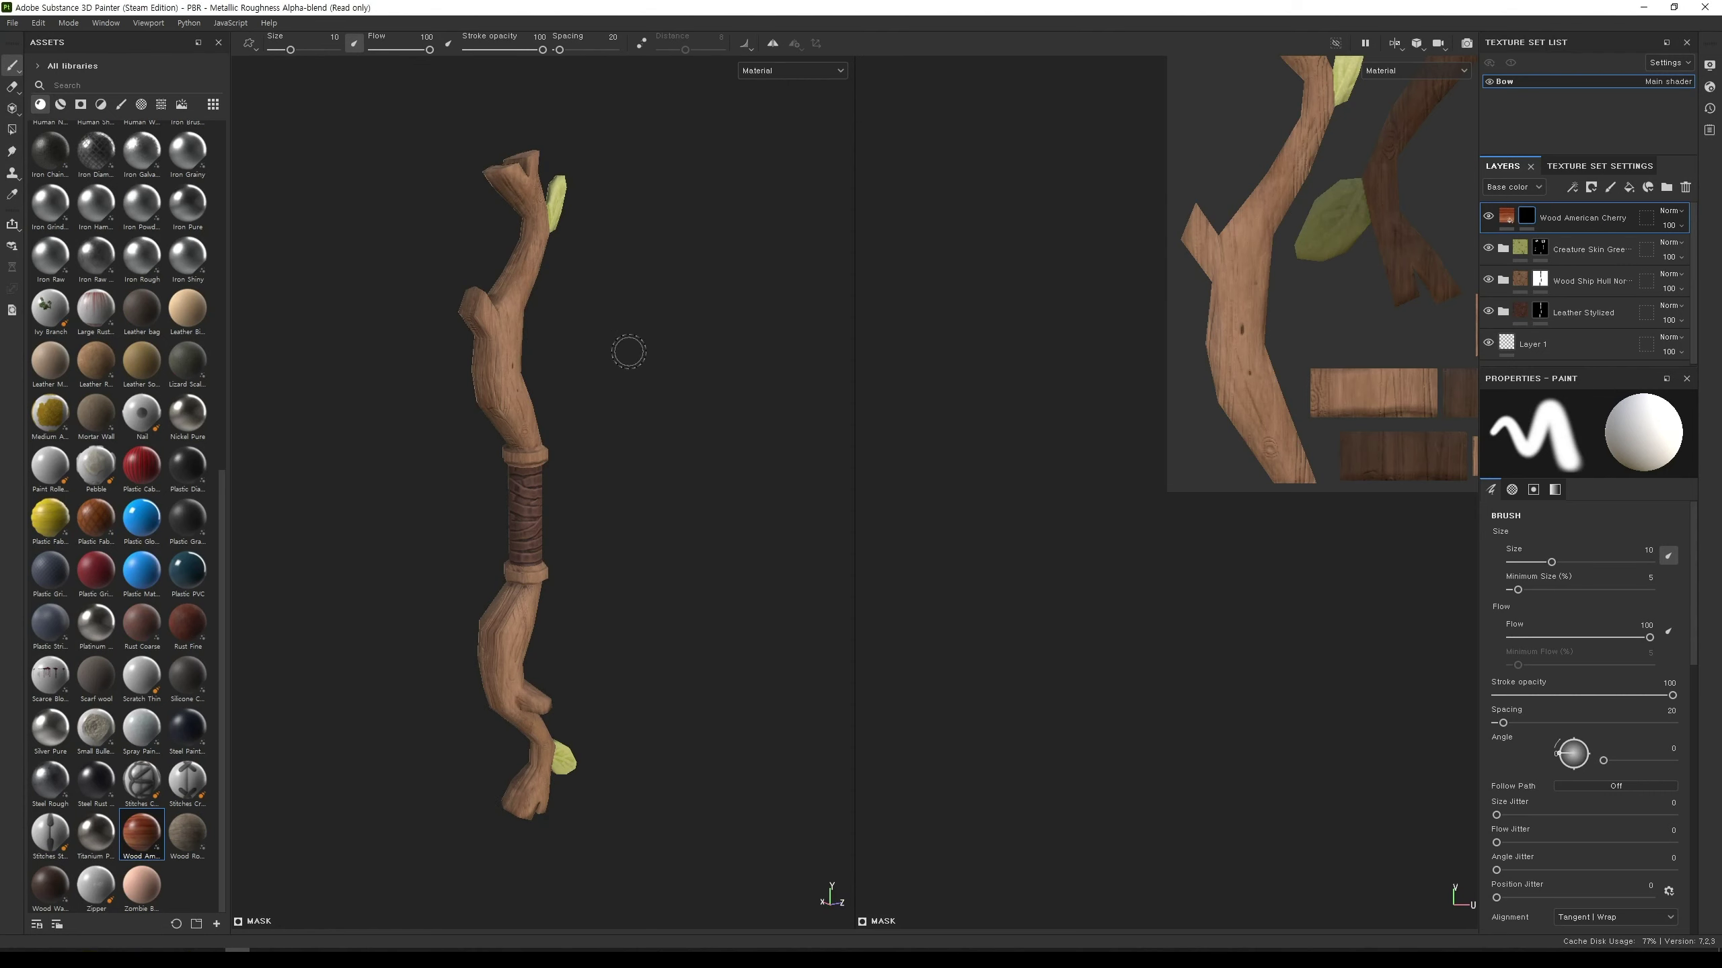
Step: Paint Wood American Cherry onto the knot stubs at the bow's head
mouse_move(633, 345)
alt+mouse_down()
mouse_move(723, 440)
mouse_move(699, 417)
alt+mouse_up()
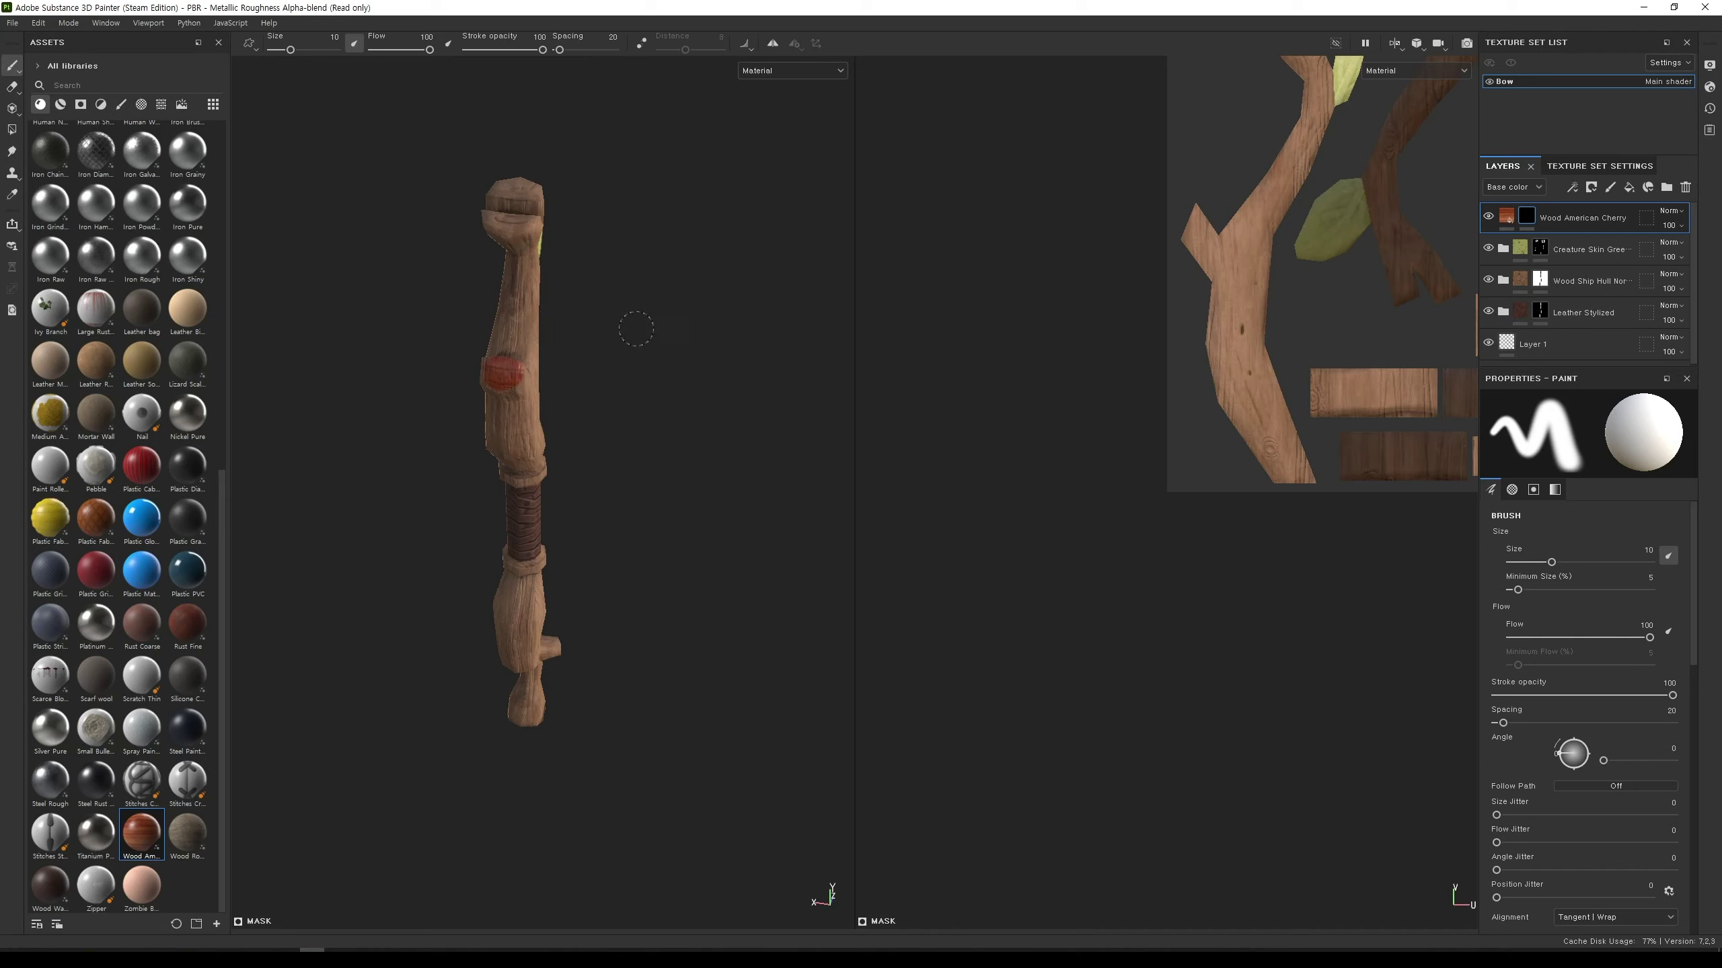
alt+drag(644, 332, 635, 402)
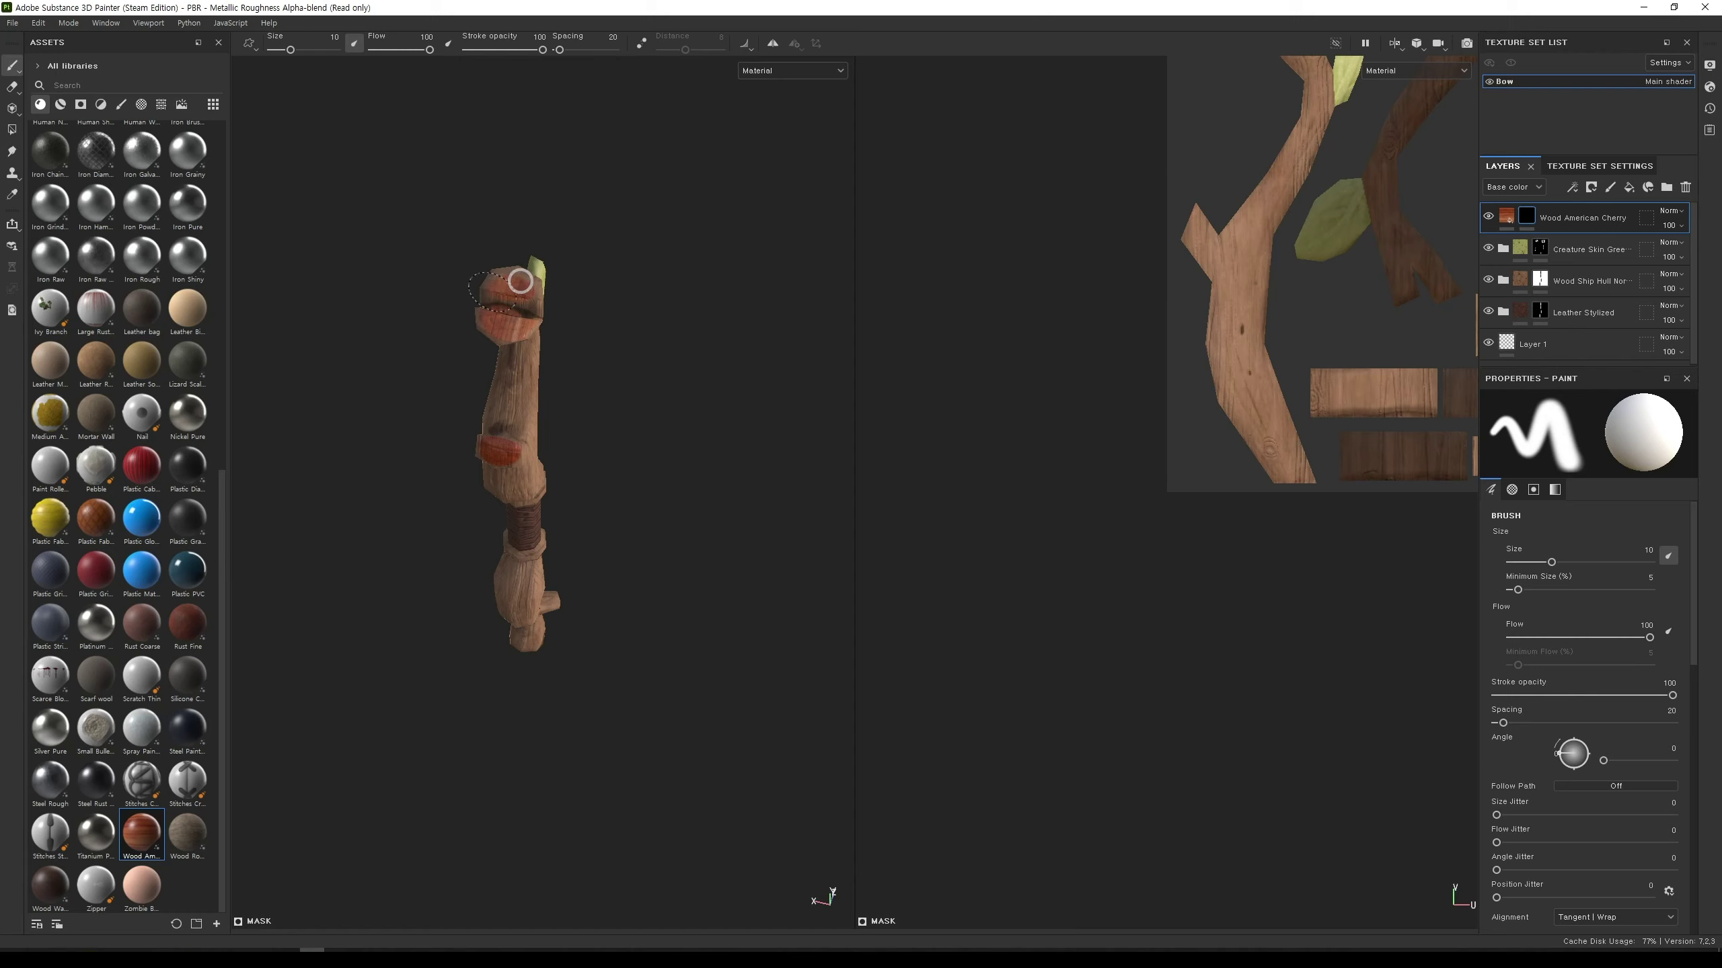
drag(529, 292, 530, 309)
alt+drag(645, 400, 557, 511)
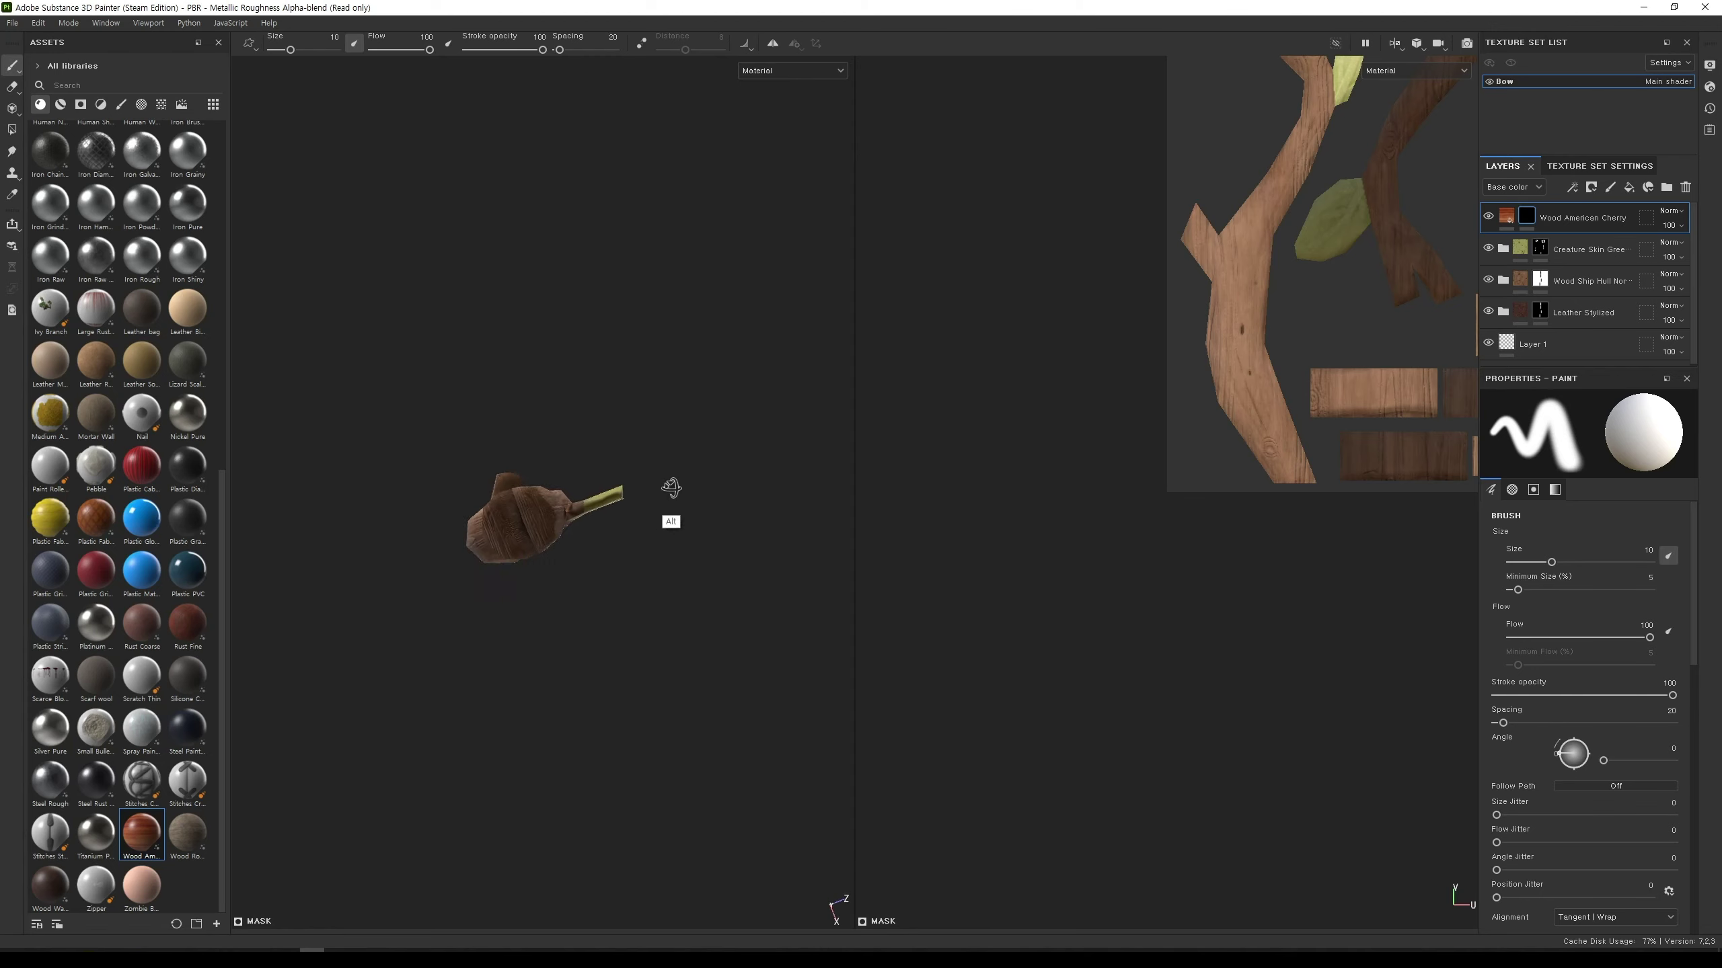
alt+drag(642, 646, 668, 490)
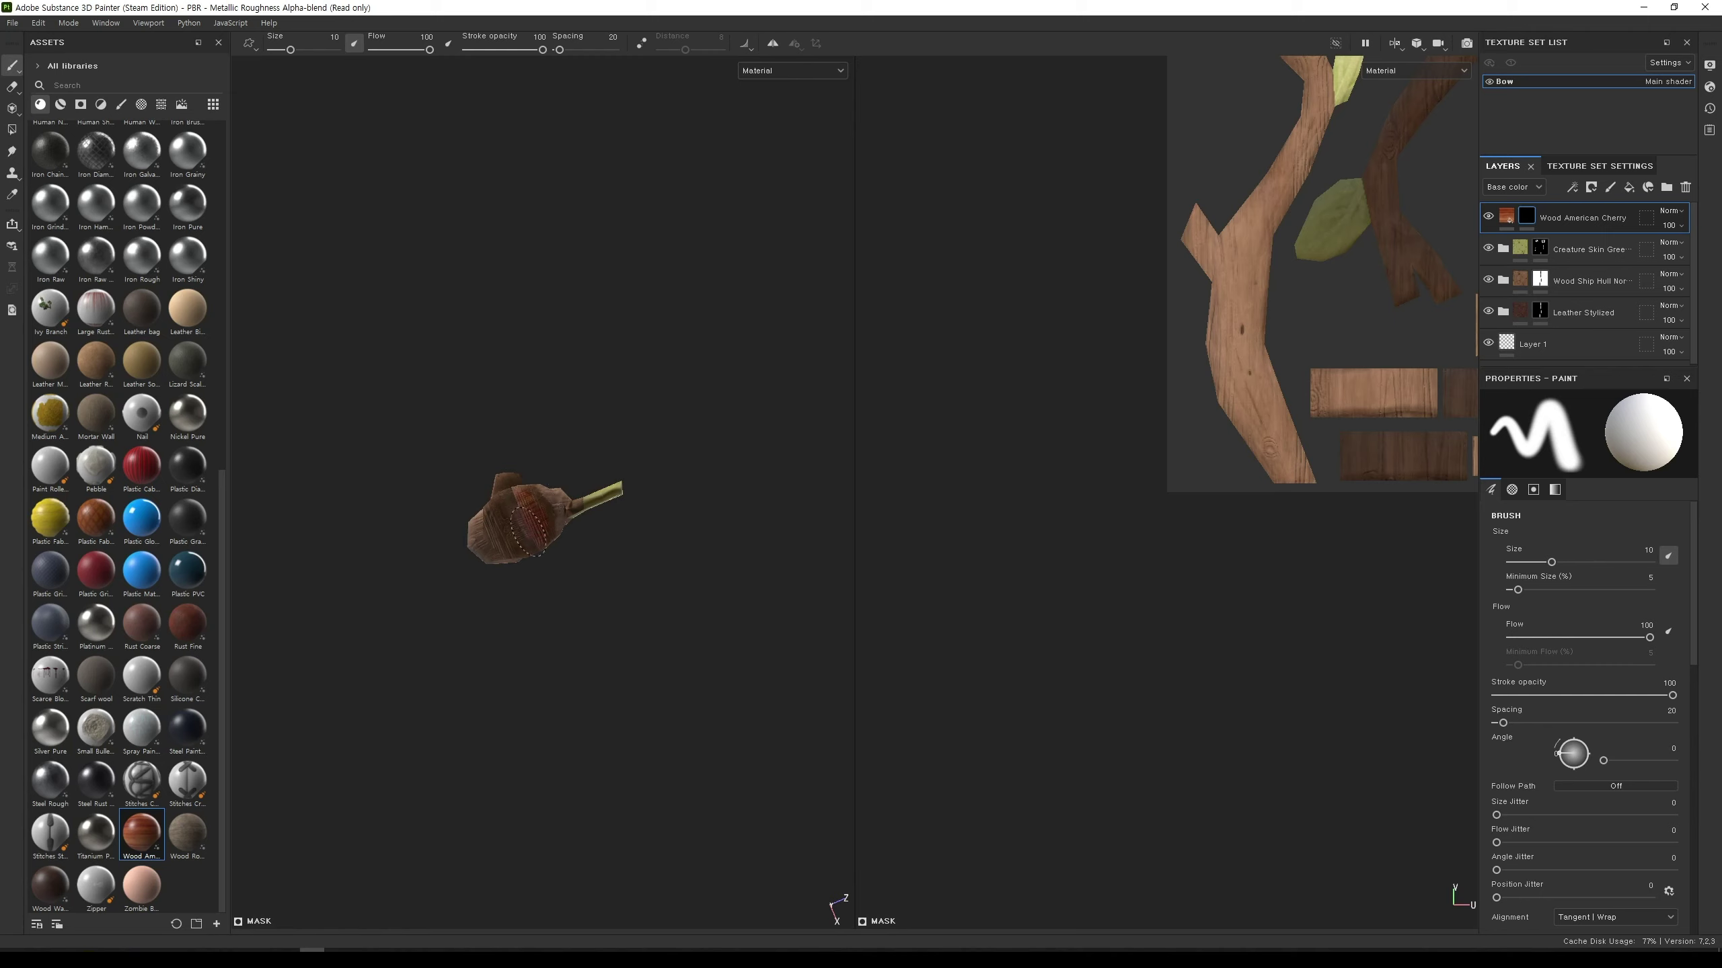
drag(528, 531, 493, 539)
mouse_move(640, 364)
alt+mouse_down()
mouse_move(721, 537)
mouse_move(668, 503)
mouse_move(692, 530)
alt+mouse_up()
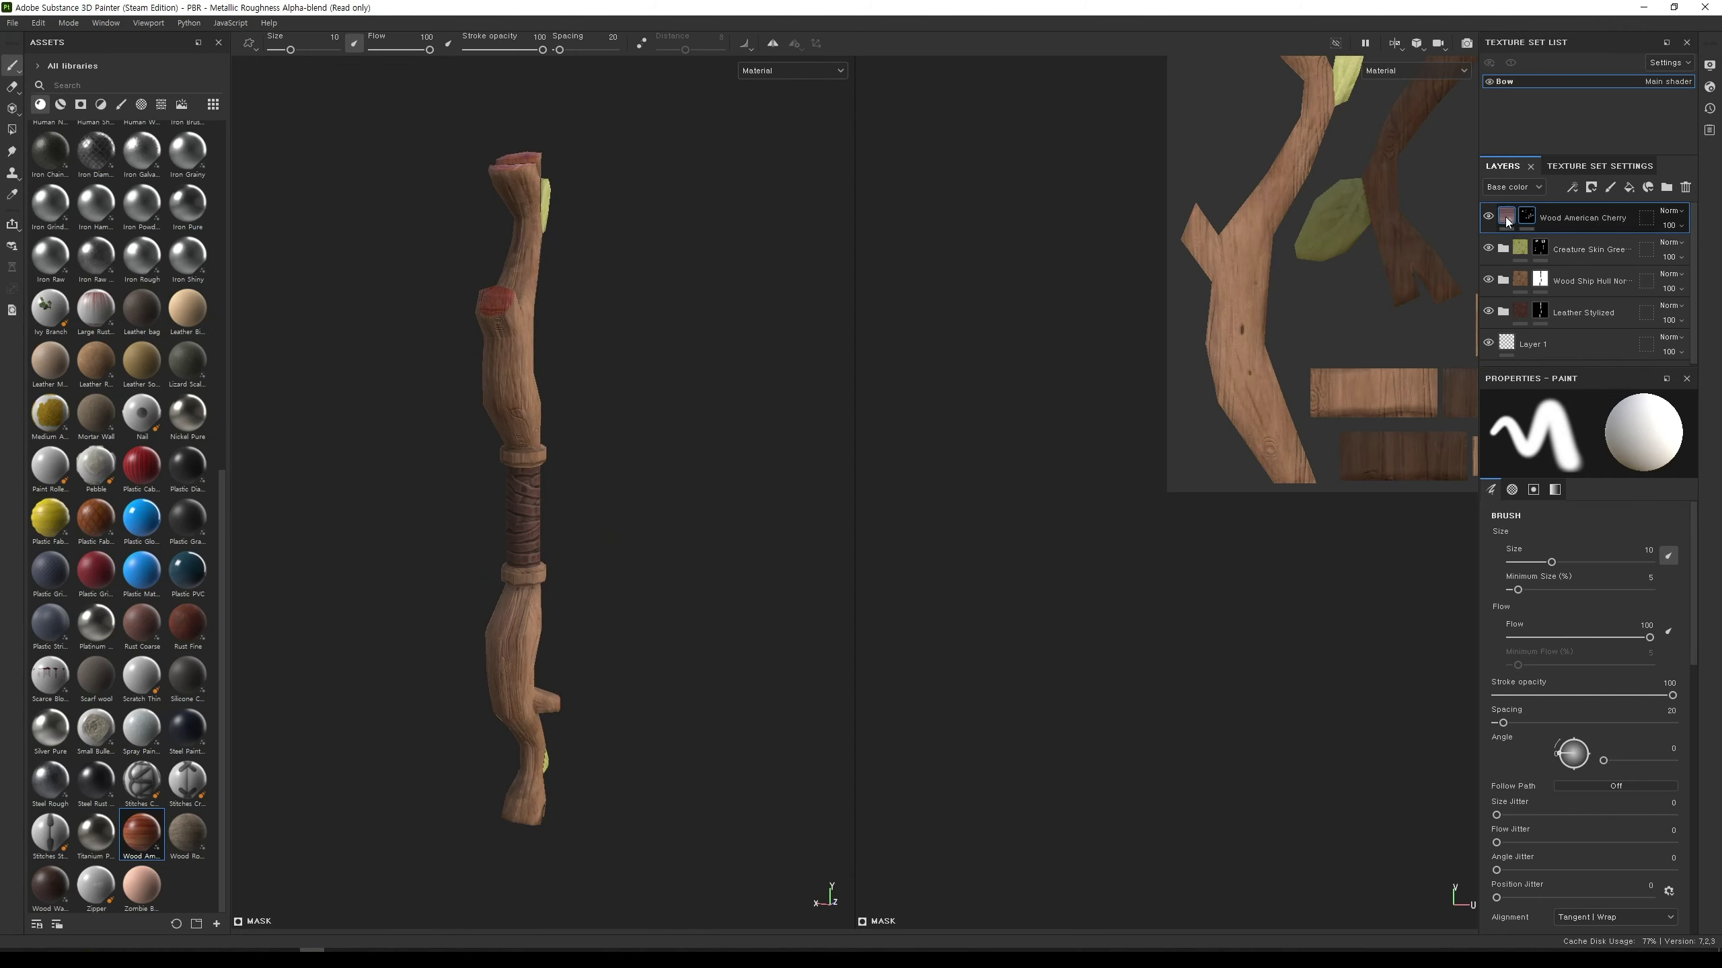
Step: Adjust the Wood American Cherry Wood Color to a muted pale tan-brown
click(1506, 217)
click(1602, 775)
drag(1569, 839, 1562, 828)
drag(1648, 910, 1653, 912)
drag(1560, 836, 1559, 848)
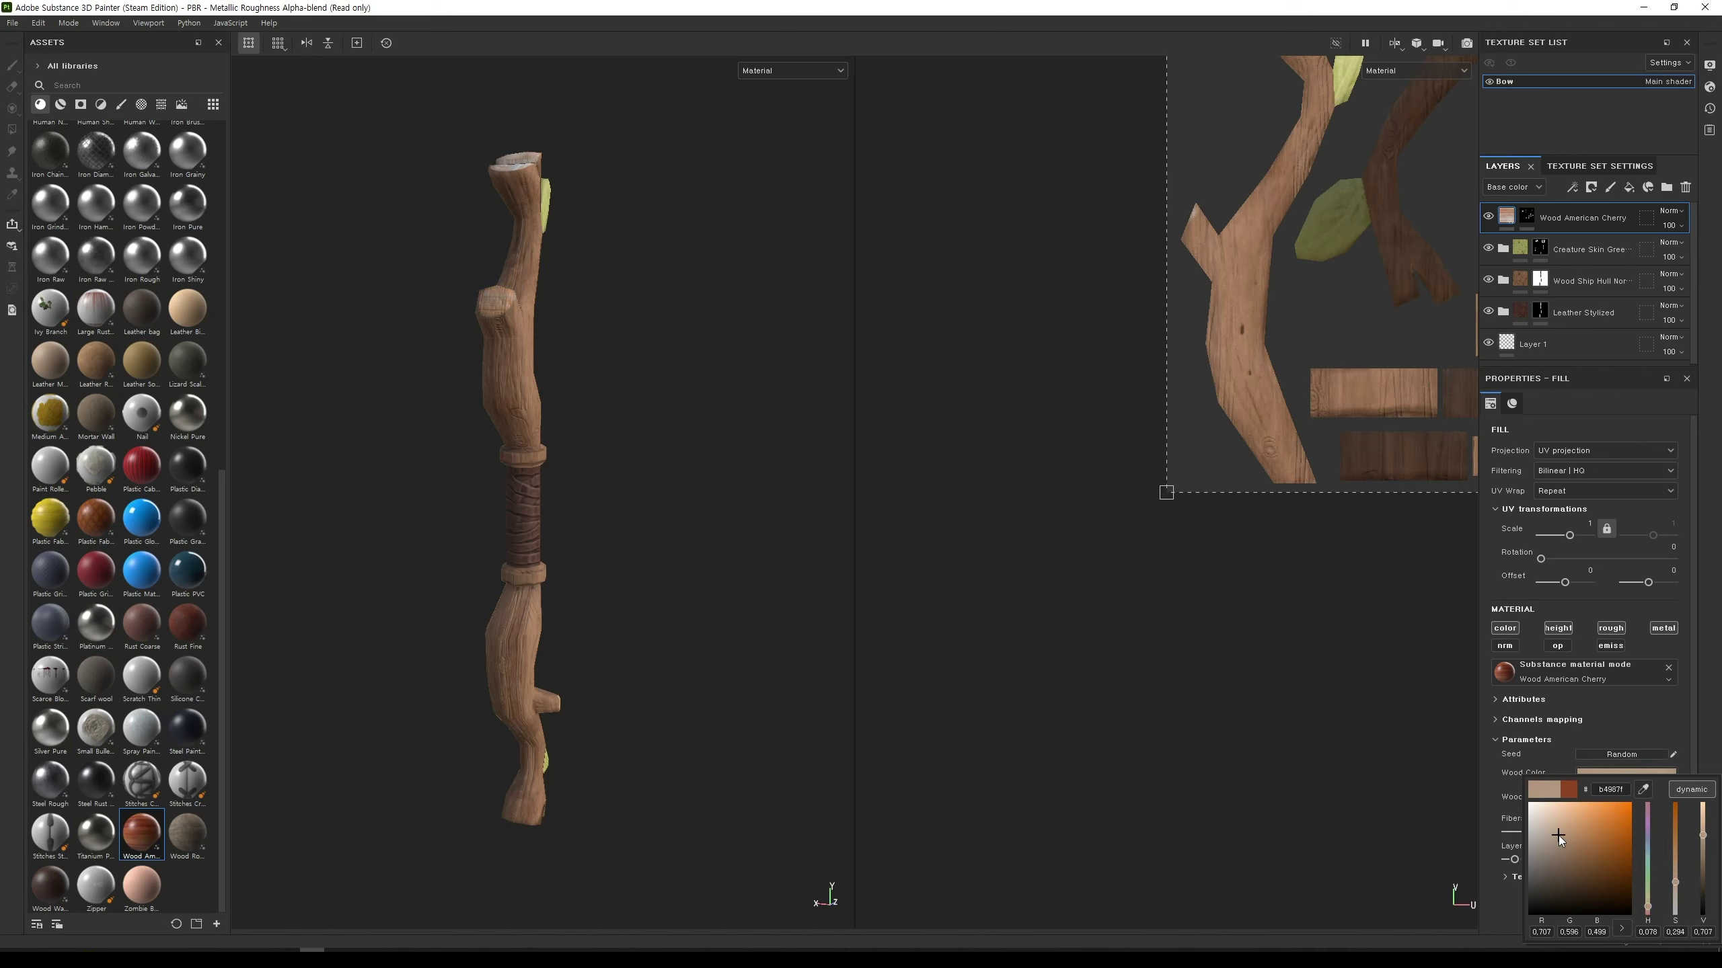
mouse_move(651, 556)
alt+mouse_down()
mouse_move(377, 538)
mouse_move(461, 585)
mouse_move(536, 543)
mouse_move(610, 573)
alt+mouse_up()
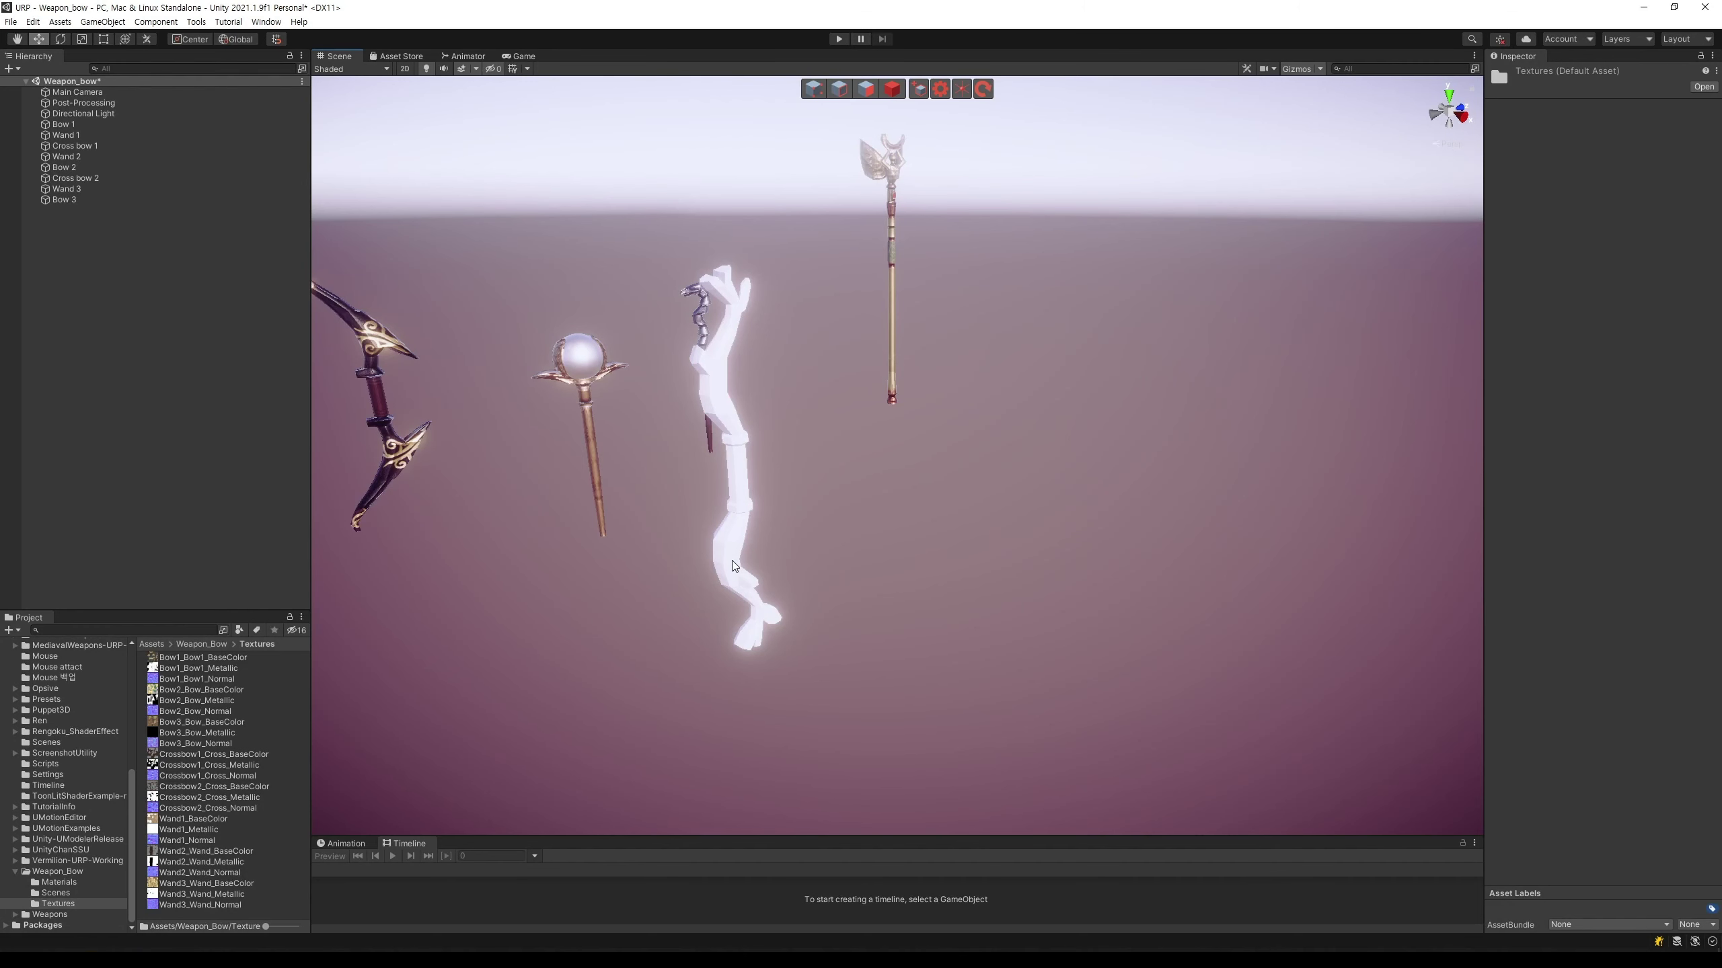
Step: Assign Bow3_Bow base colour, Metallic and Normal textures to the Bow 3 material, fixing the normal map
click(734, 560)
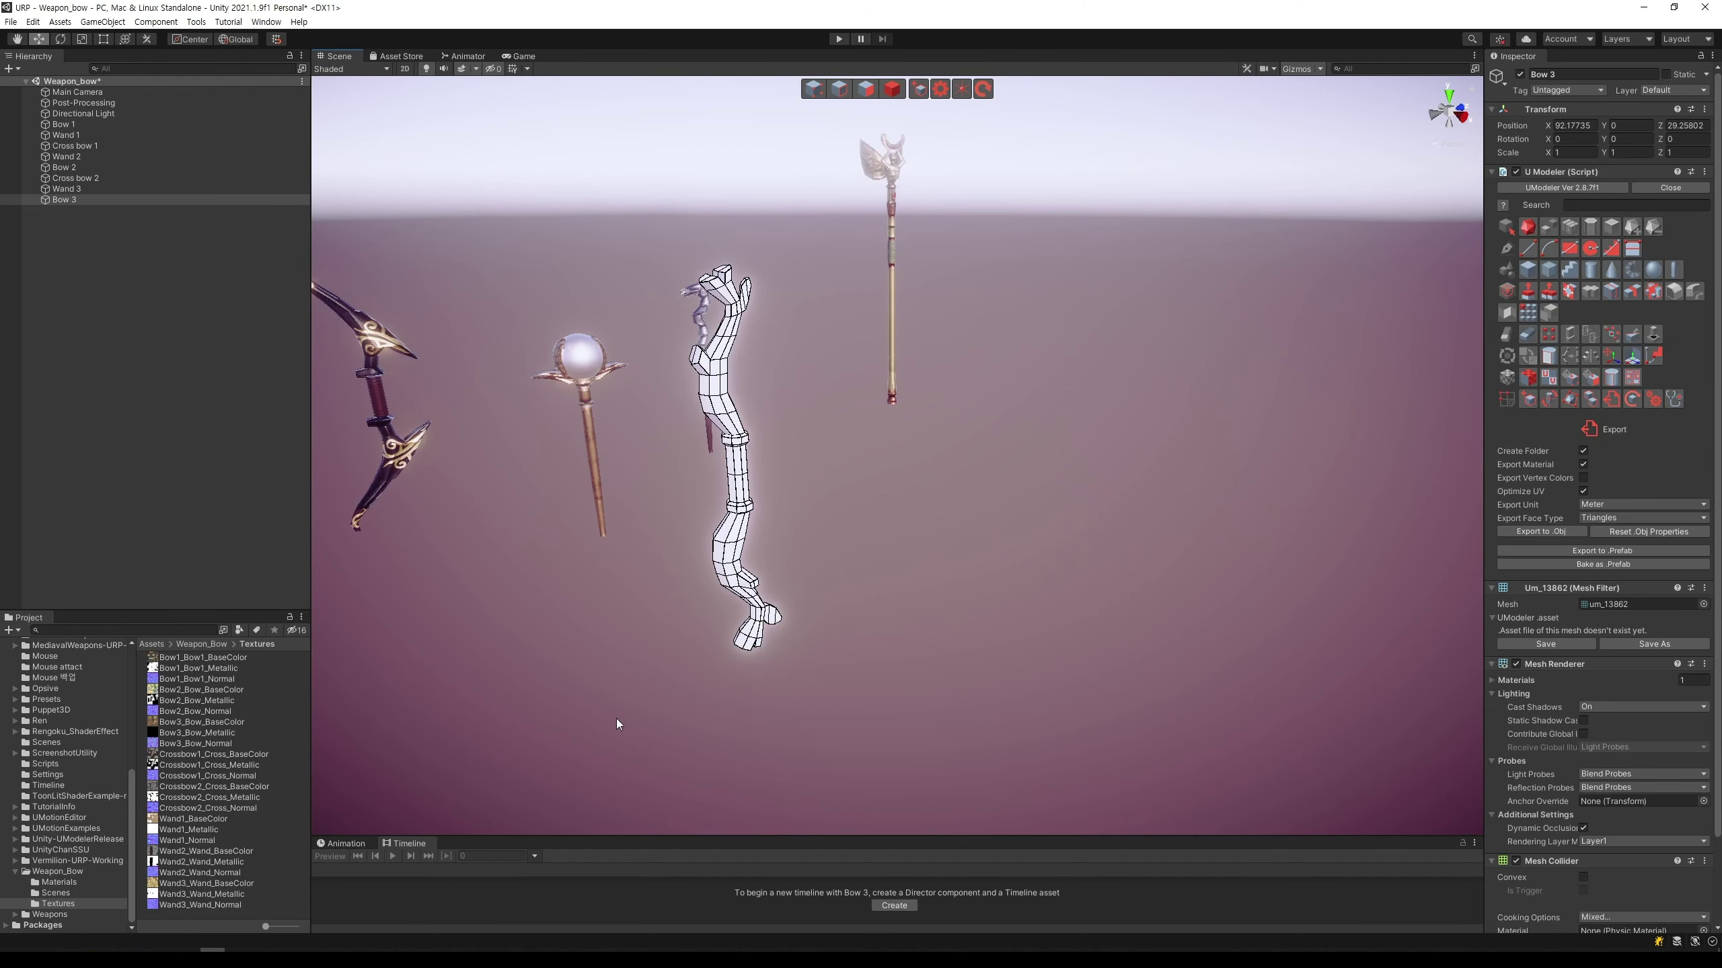
scroll(1558, 783, down, 3)
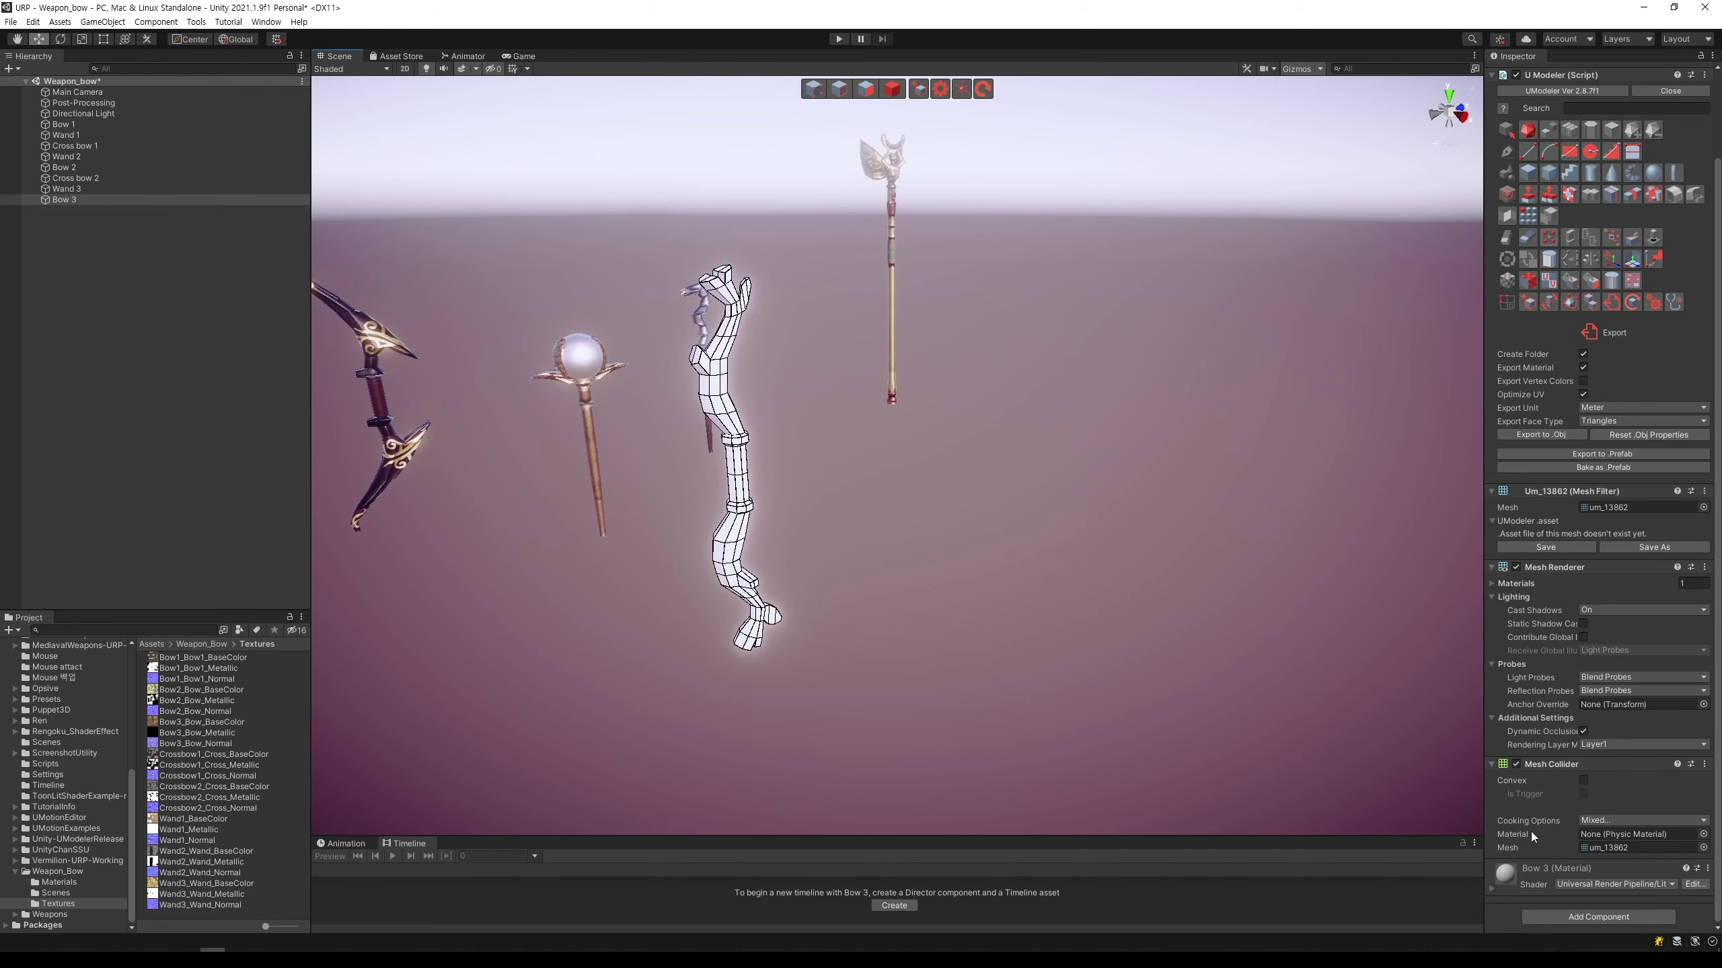
click(1493, 890)
scroll(1529, 805, down, 10)
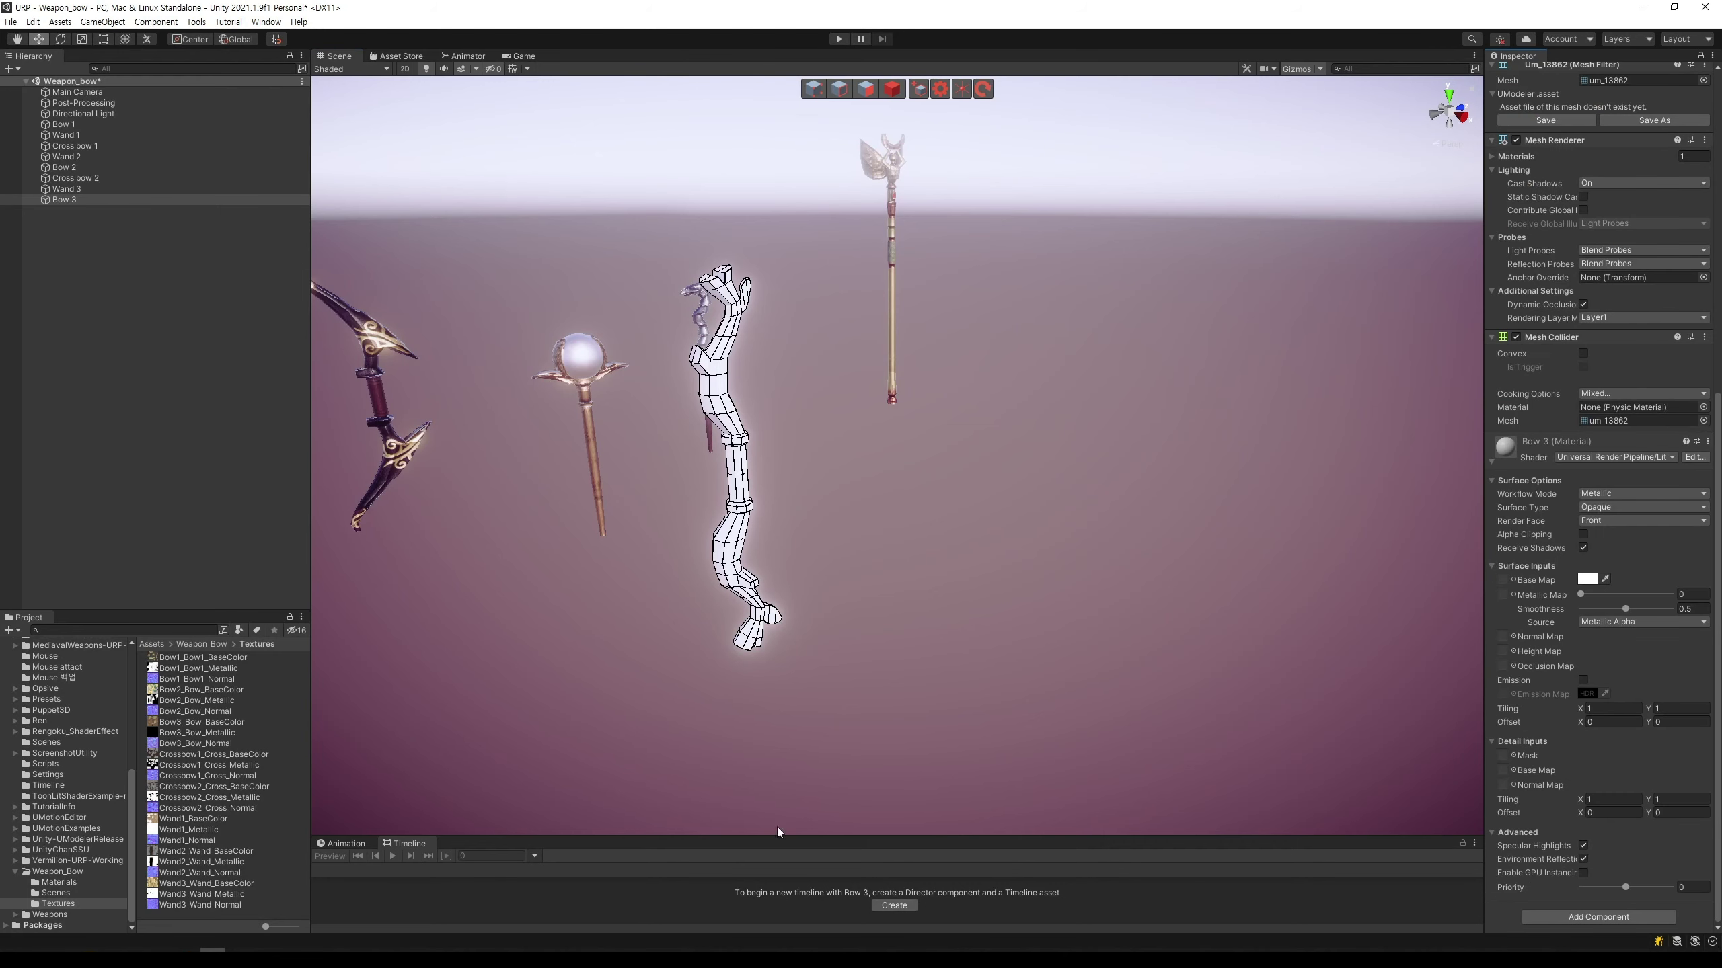
drag(218, 729, 1502, 580)
drag(218, 734, 1504, 596)
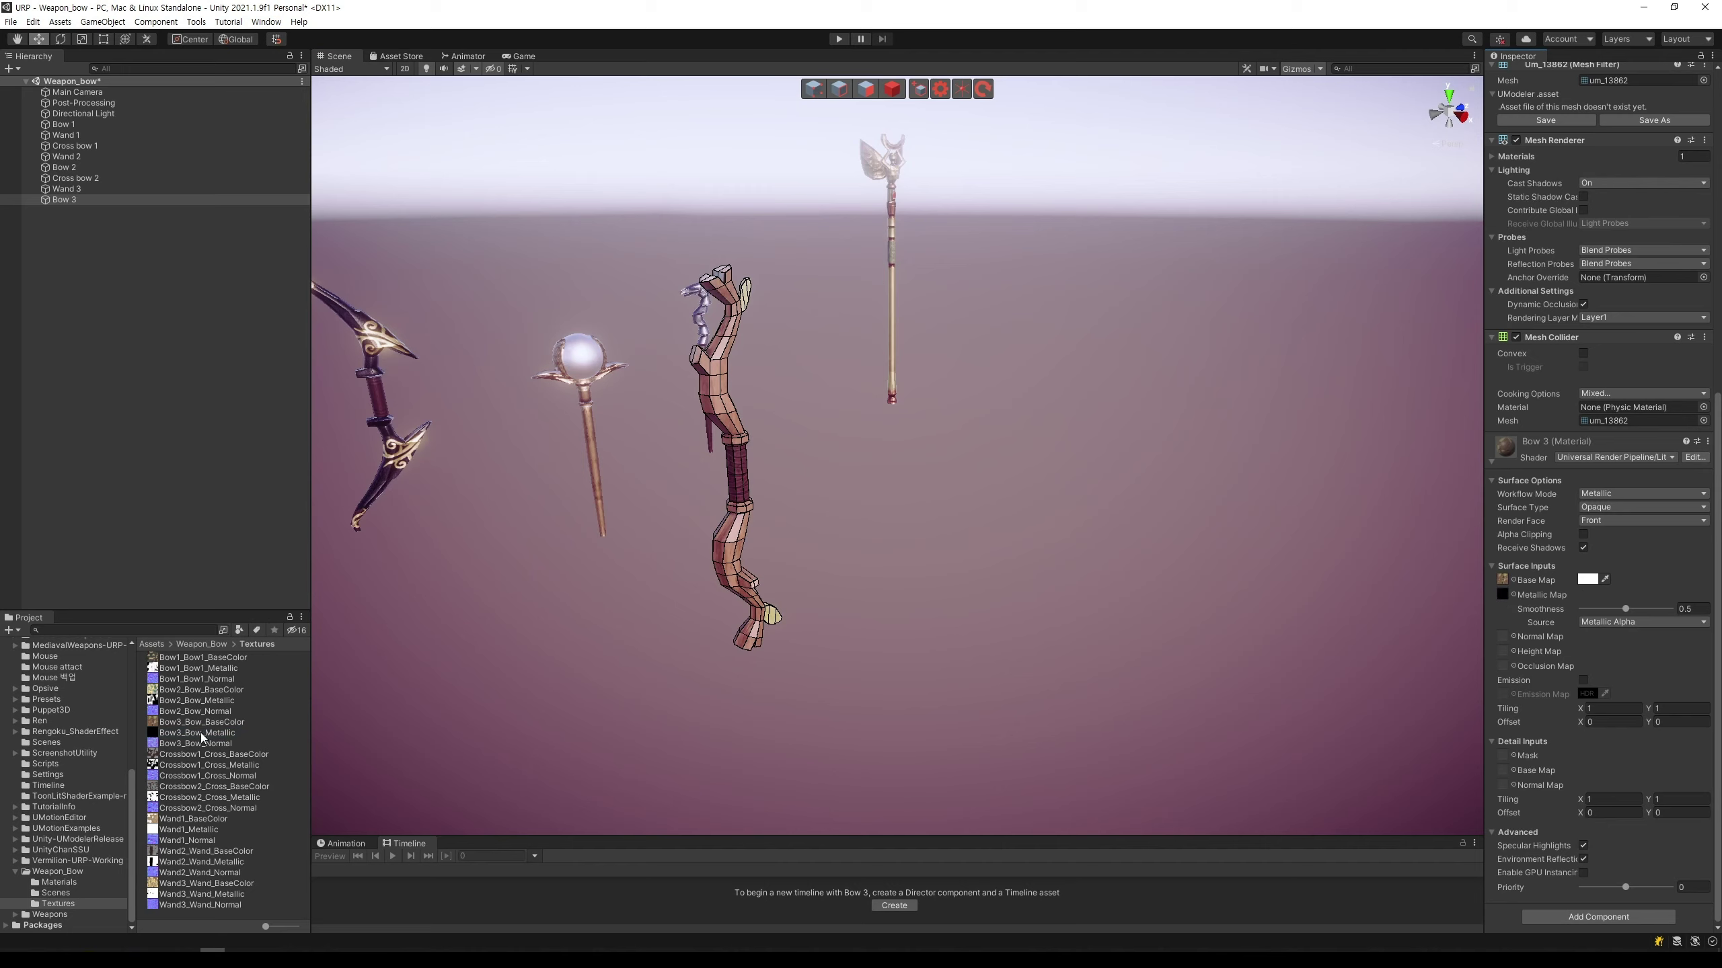
drag(196, 748, 1493, 644)
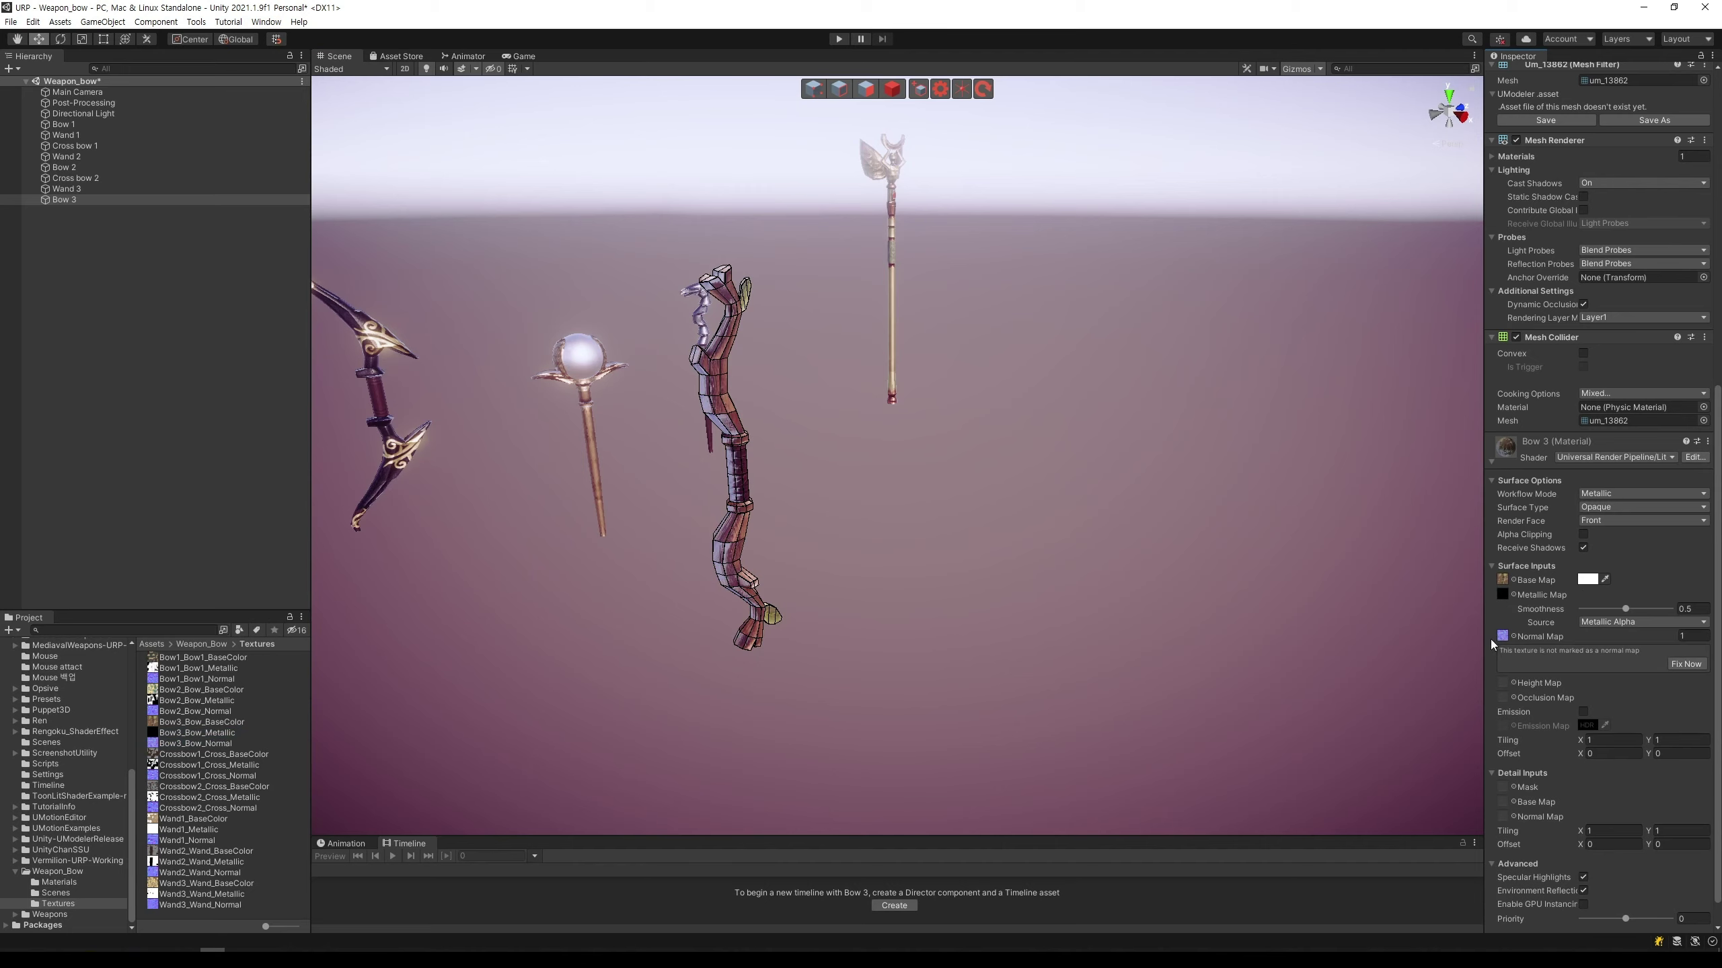
click(1701, 663)
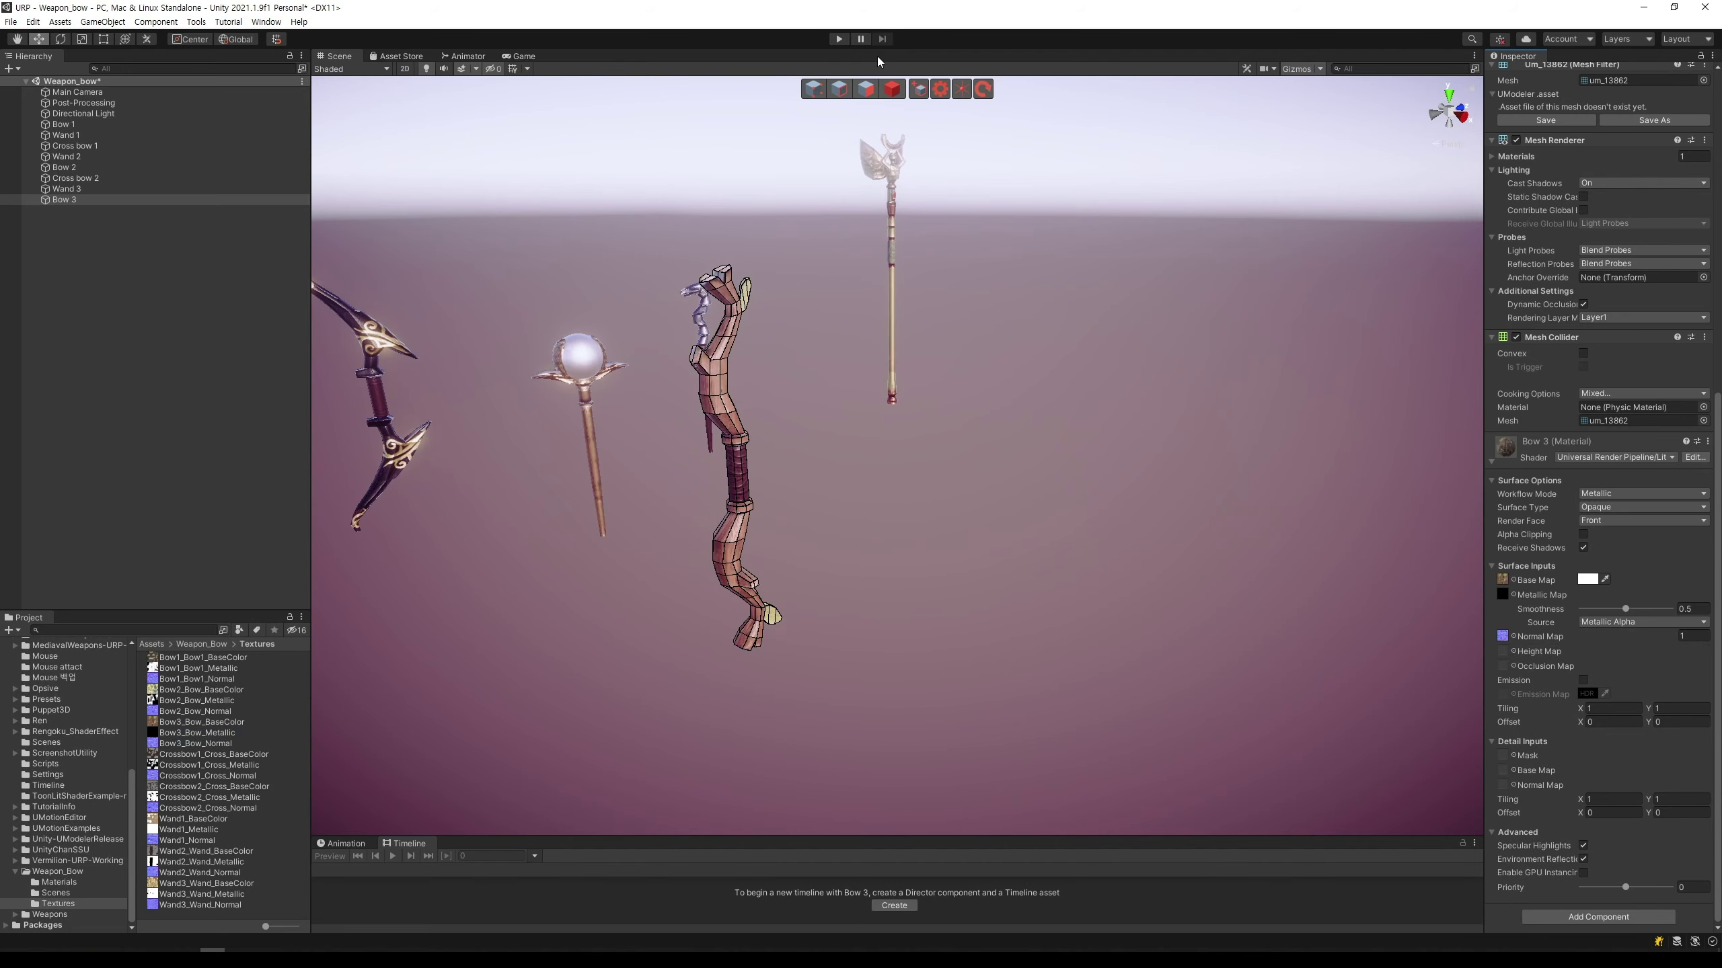
Step: Orbit and zoom the Scene view to check the textured Bow 3 among the weapons
mouse_move(934, 629)
alt+mouse_down()
mouse_move(797, 546)
mouse_move(933, 530)
alt+mouse_up()
scroll(933, 529, up, 2)
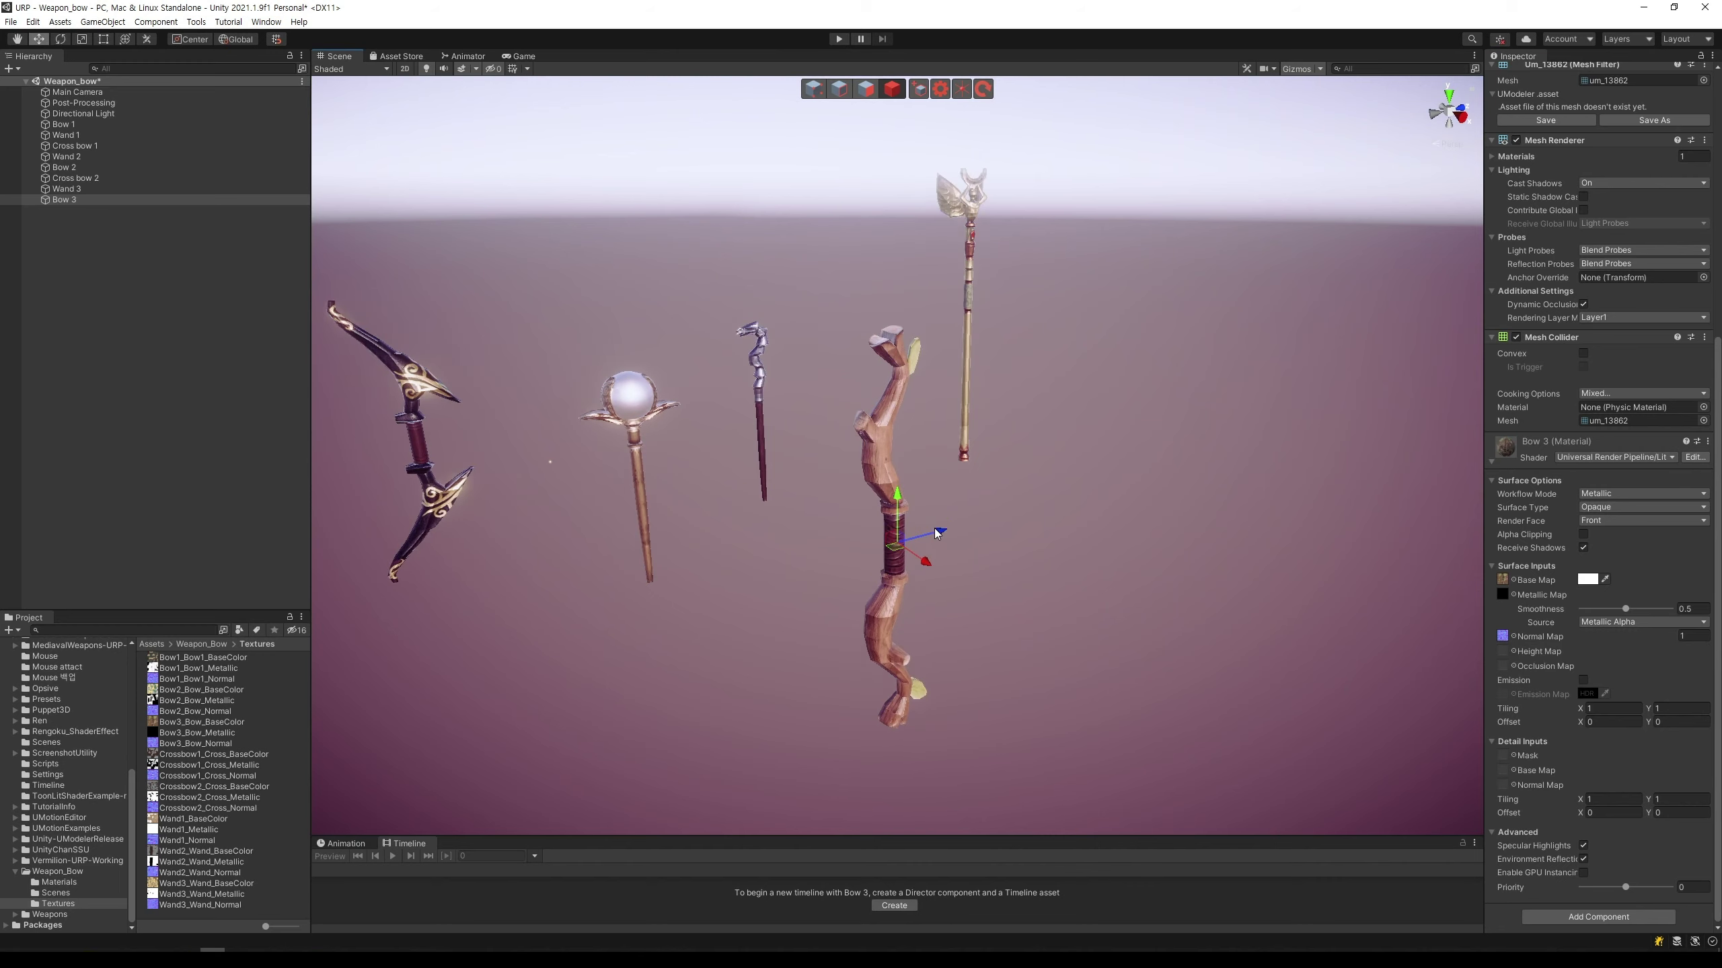
scroll(933, 531, up, 2)
scroll(933, 534, up, 2)
scroll(933, 536, down, 3)
scroll(936, 541, down, 2)
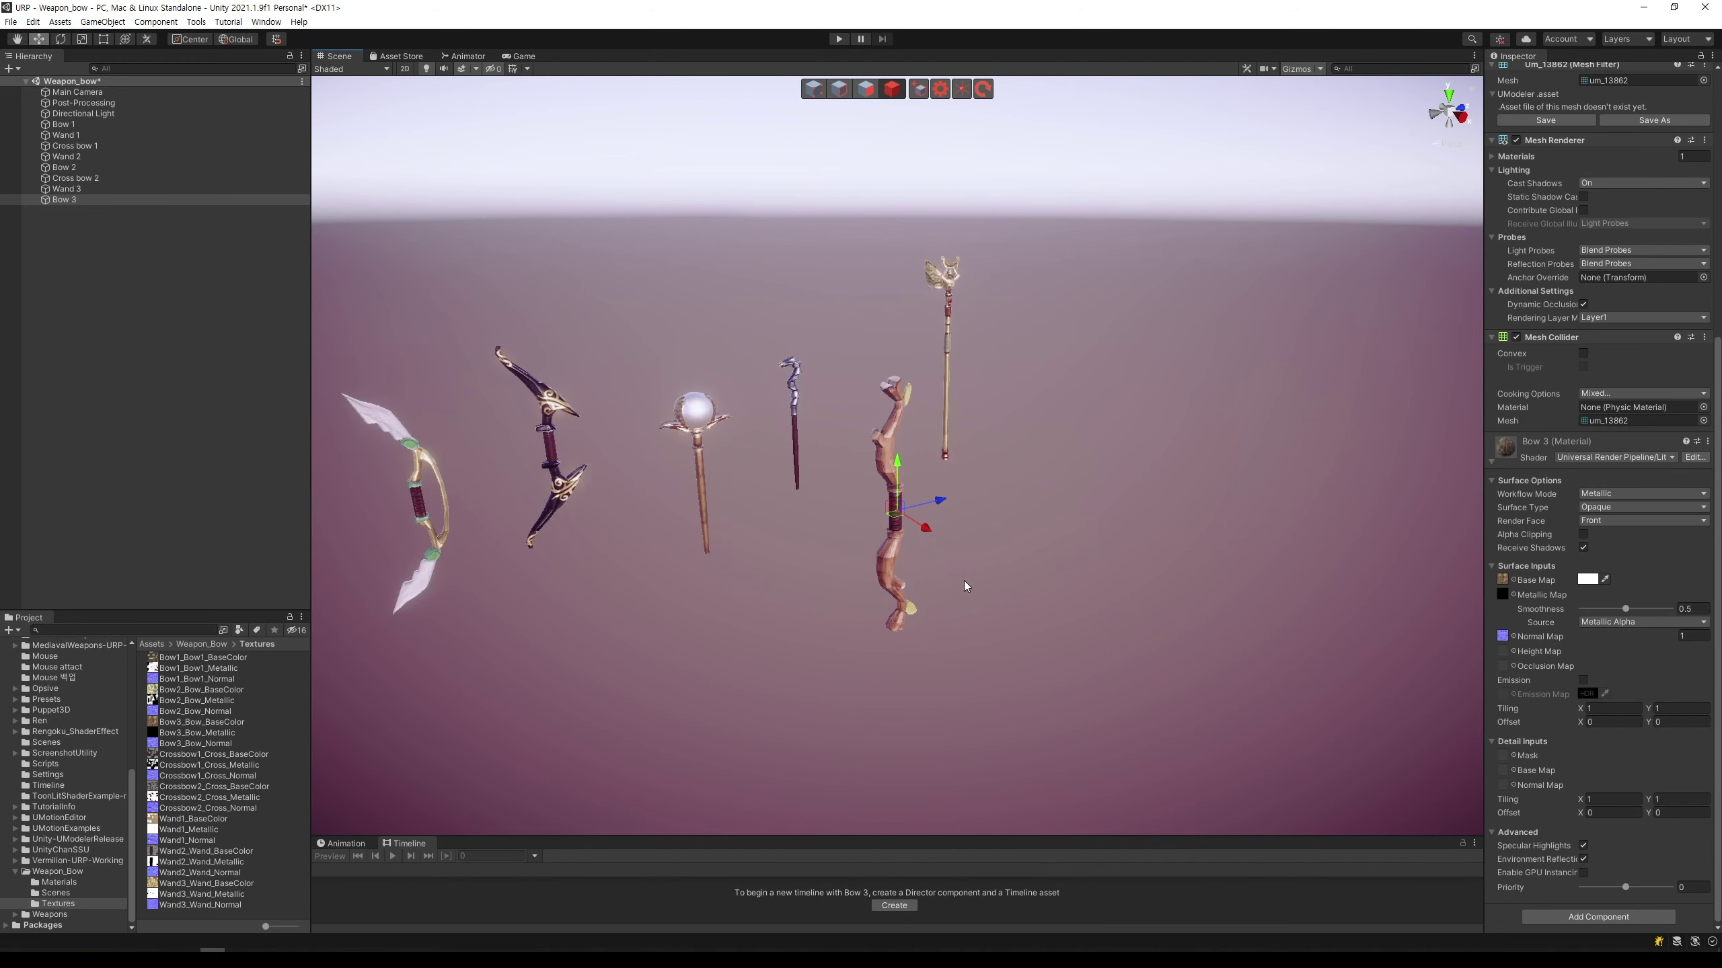
alt+drag(963, 581, 942, 576)
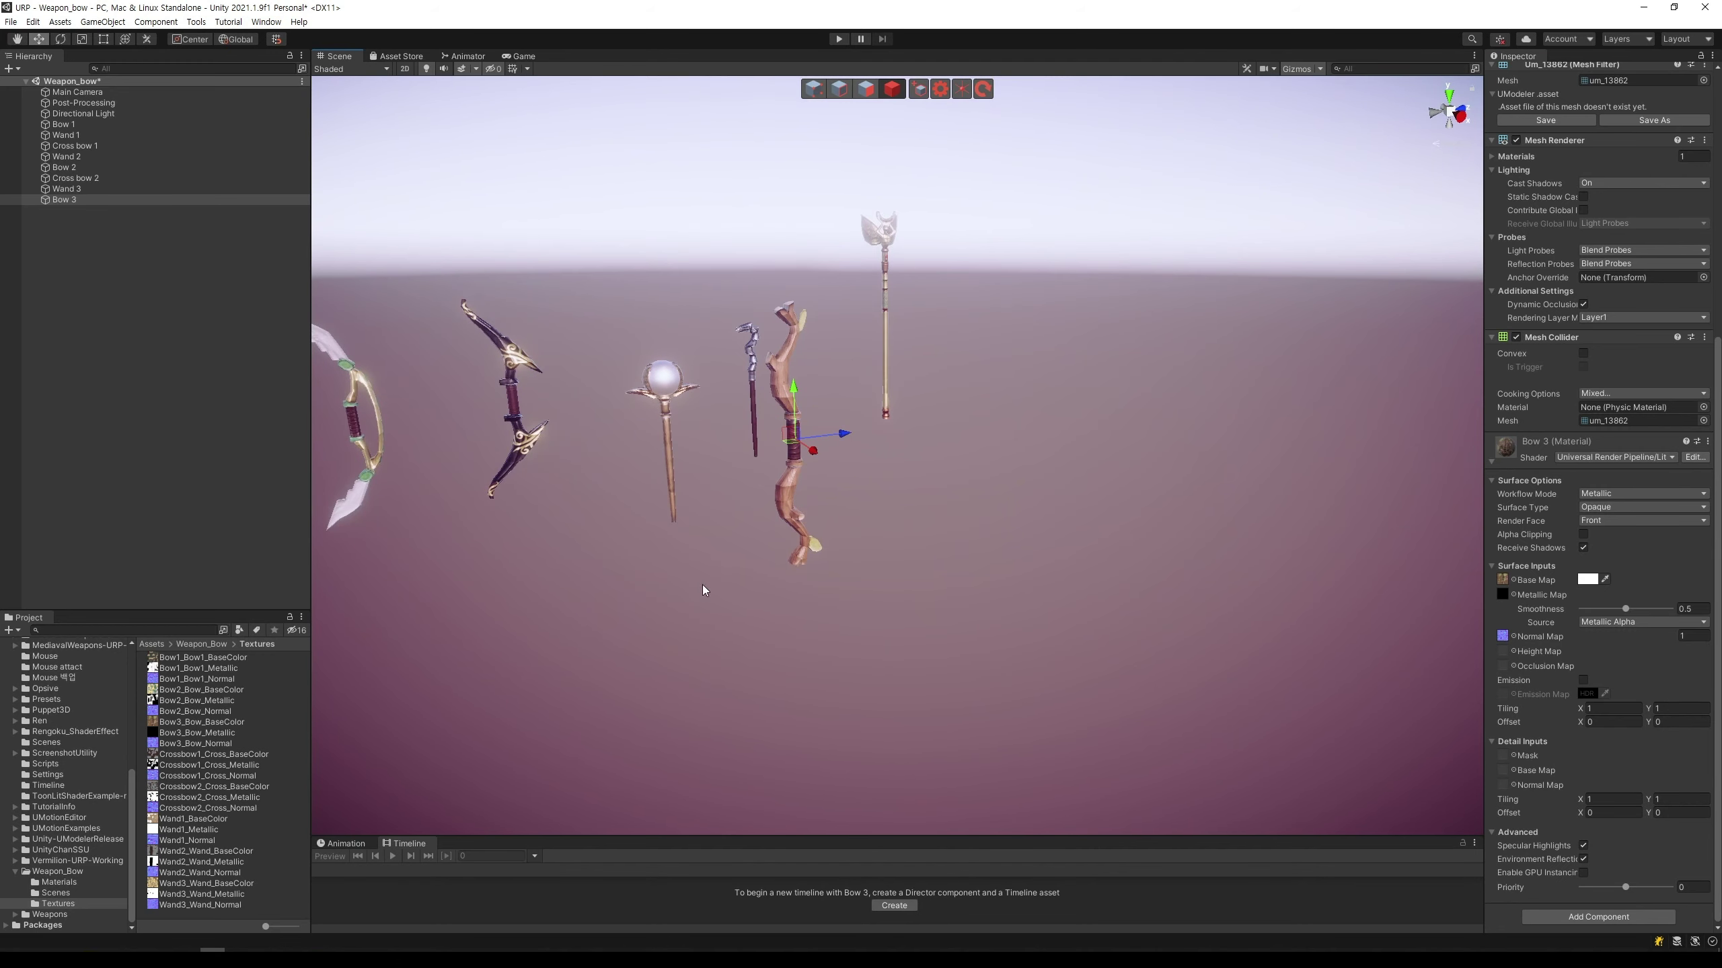